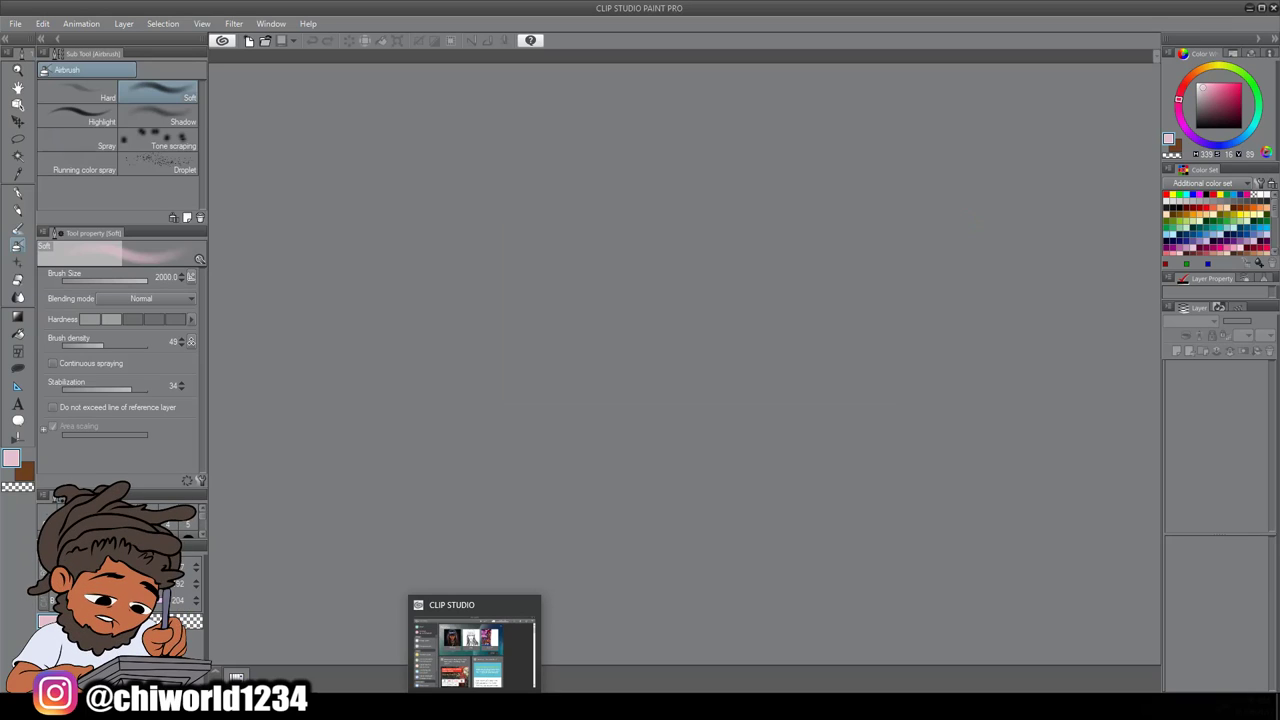
Close the CLIP STUDIO launcher window and create a new 18 × 18 in color illustration canvas at 350 dpi
click(476, 706)
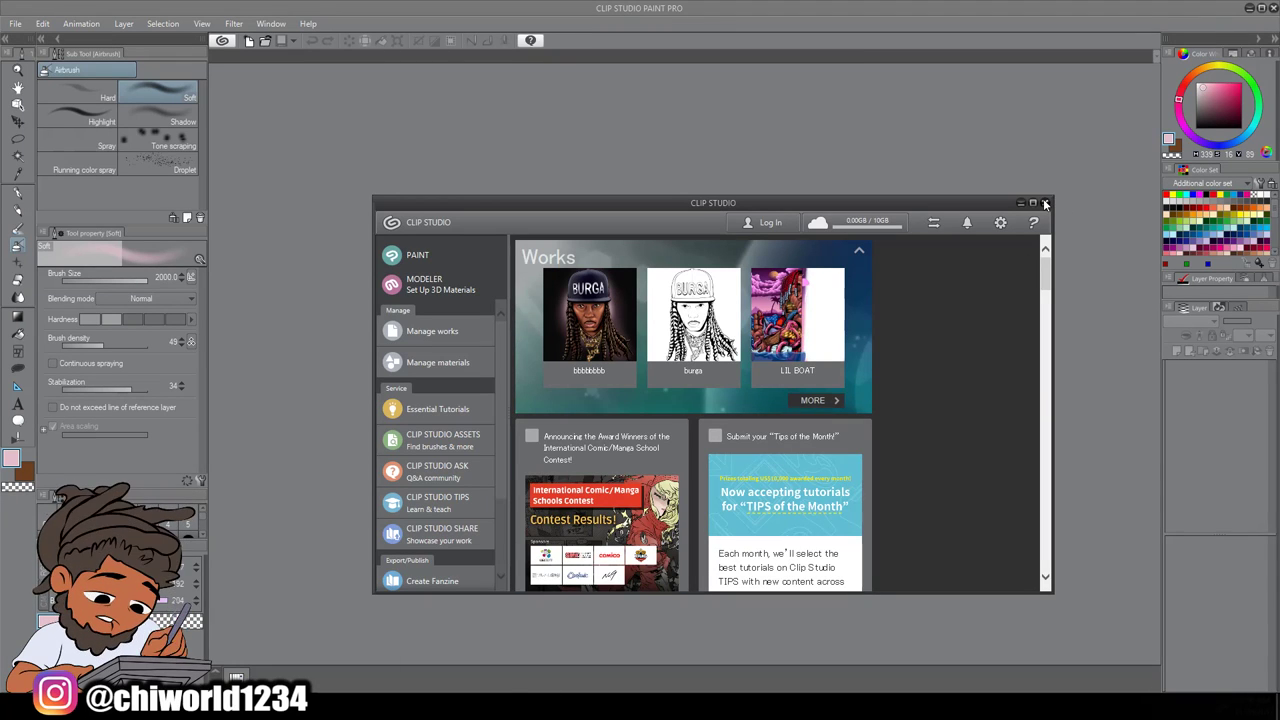
click(1045, 203)
click(12, 24)
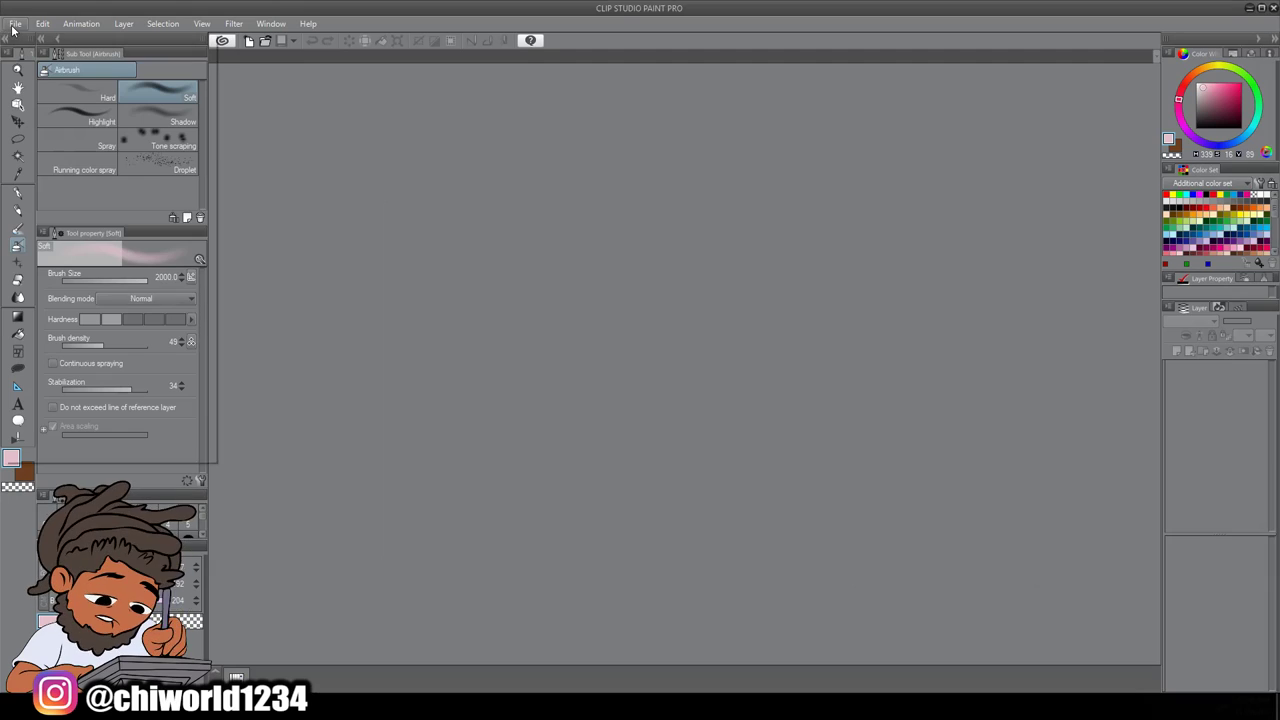
click(38, 43)
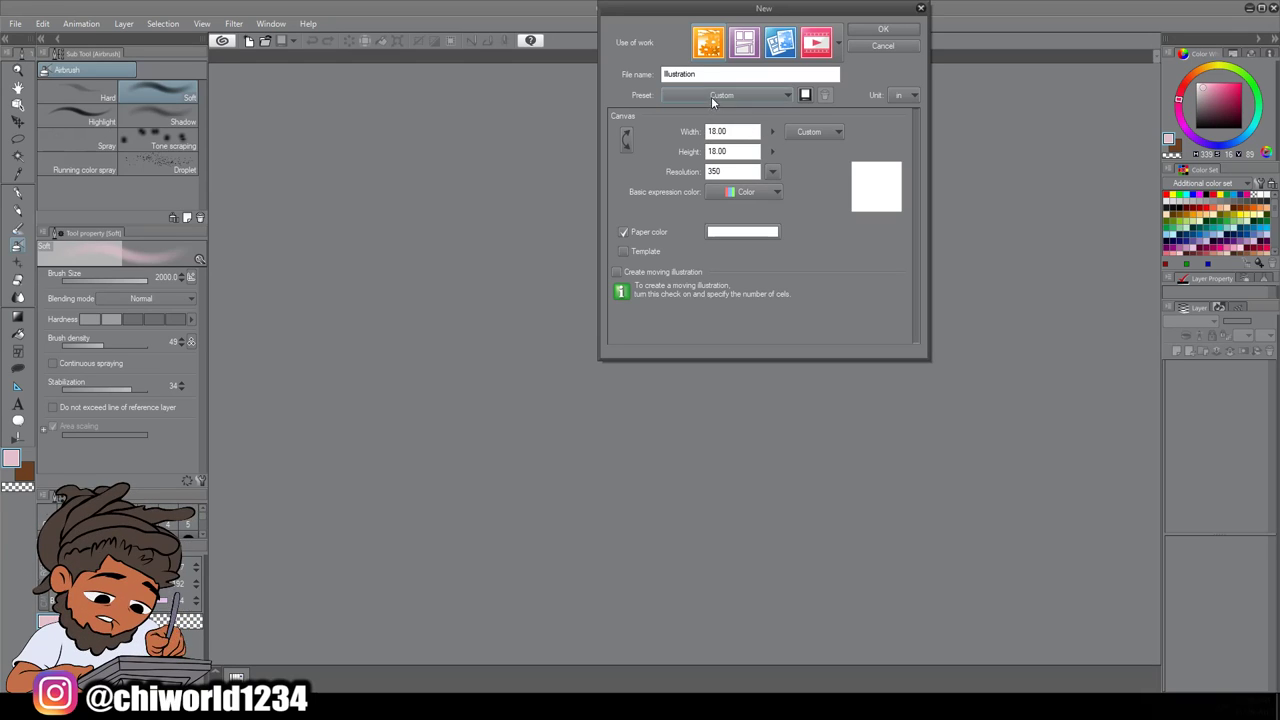
click(883, 29)
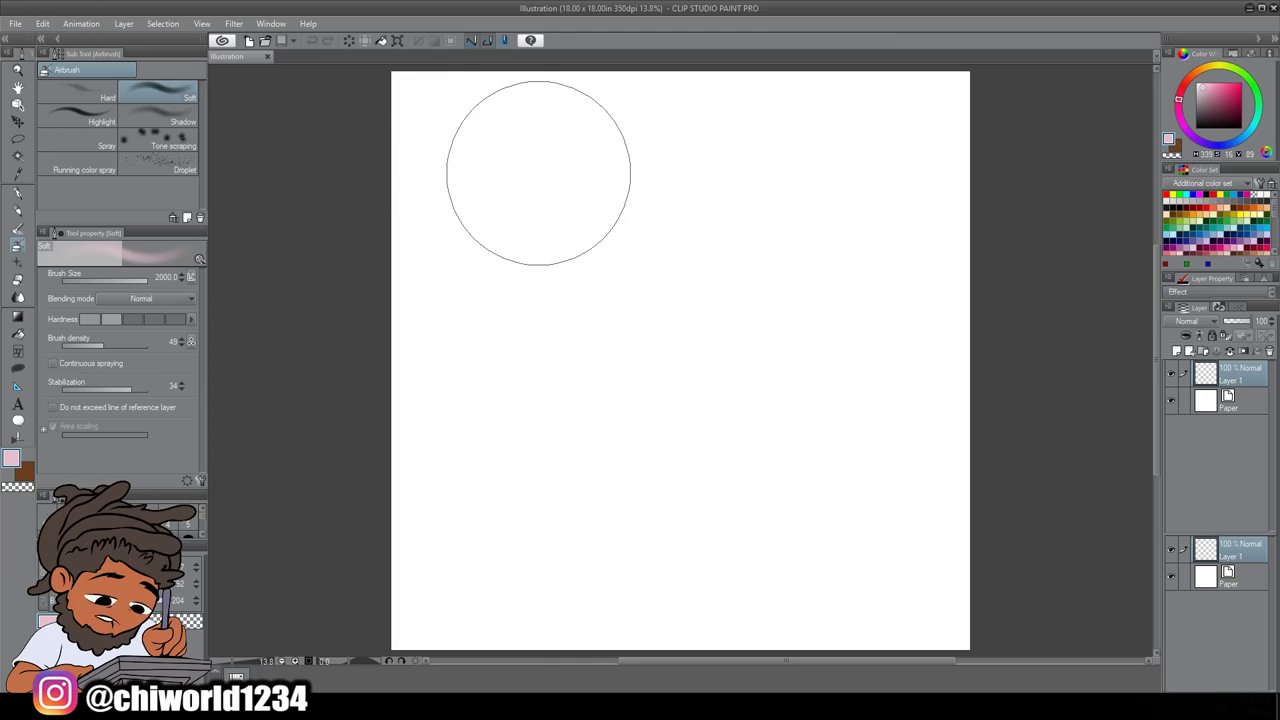
Import the photo of the man in the red jersey from the Downloads folder as an image layer
click(15, 23)
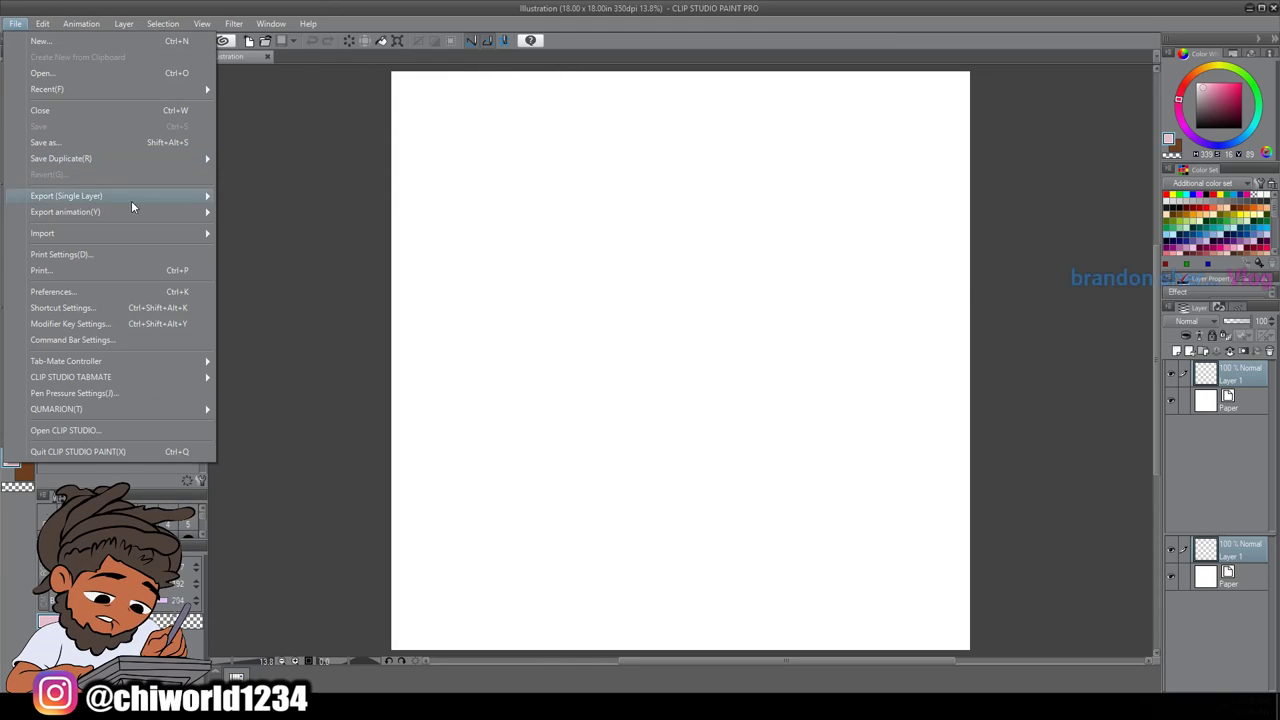
mouse_move(146, 232)
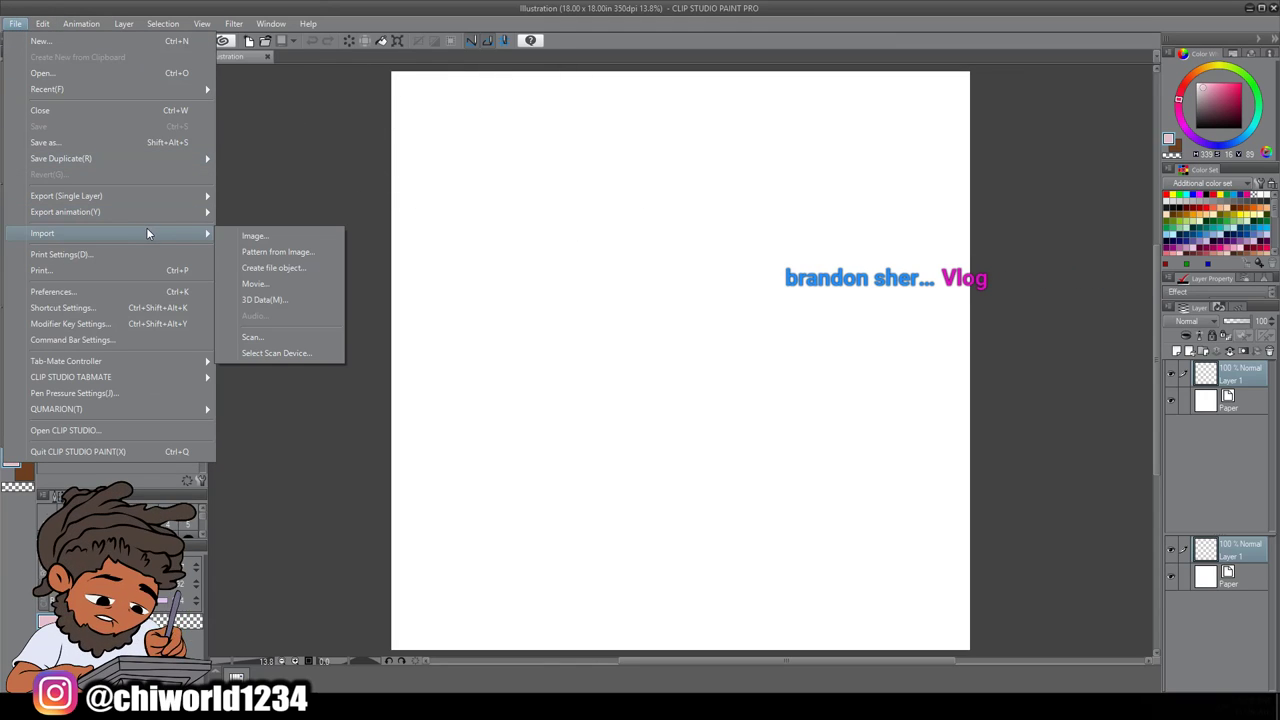
click(252, 240)
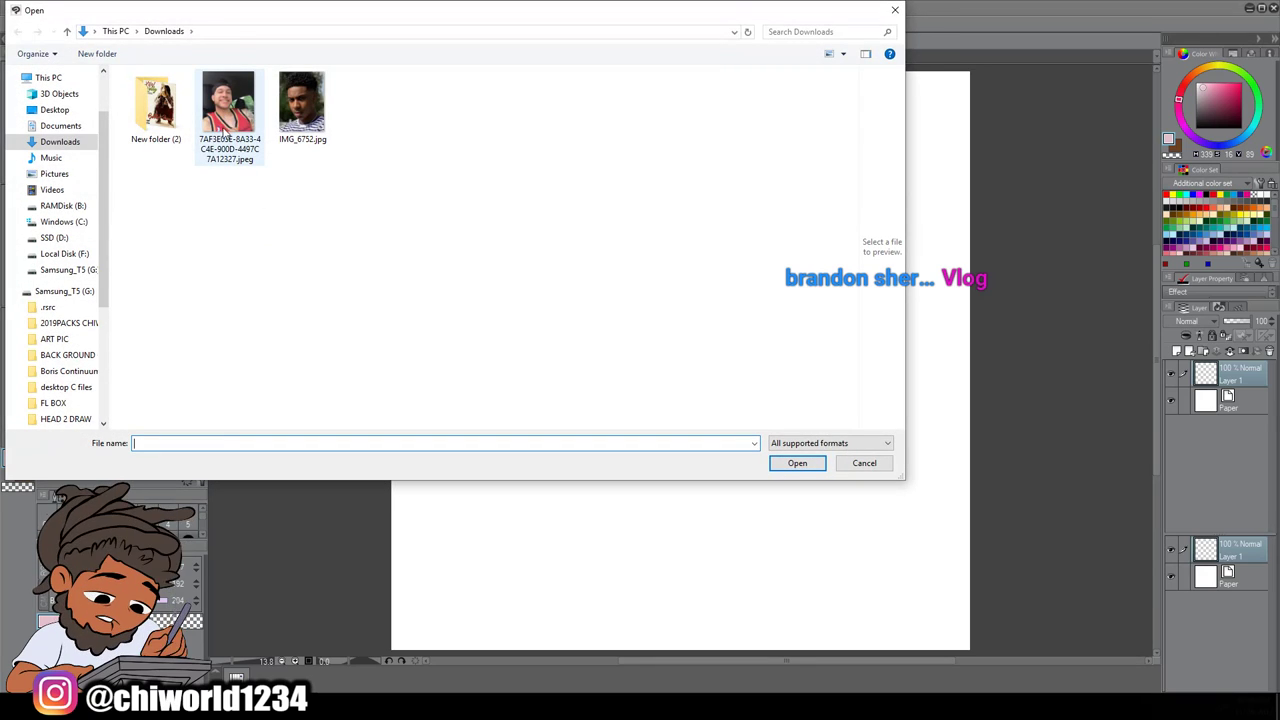
double_click(221, 127)
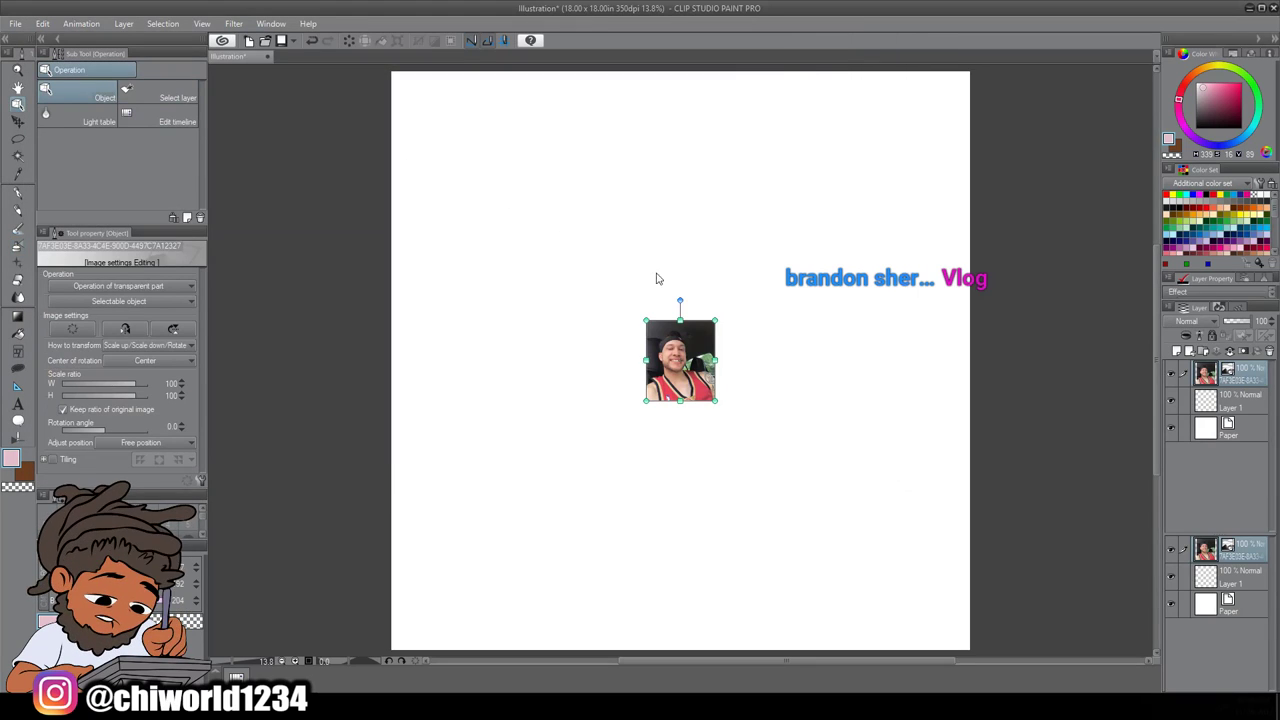
Enlarge the imported photo to about 1153% and position it so the head and shoulders fill the canvas
drag(713, 320, 927, 147)
drag(647, 400, 304, 706)
scroll(546, 494, up, 3)
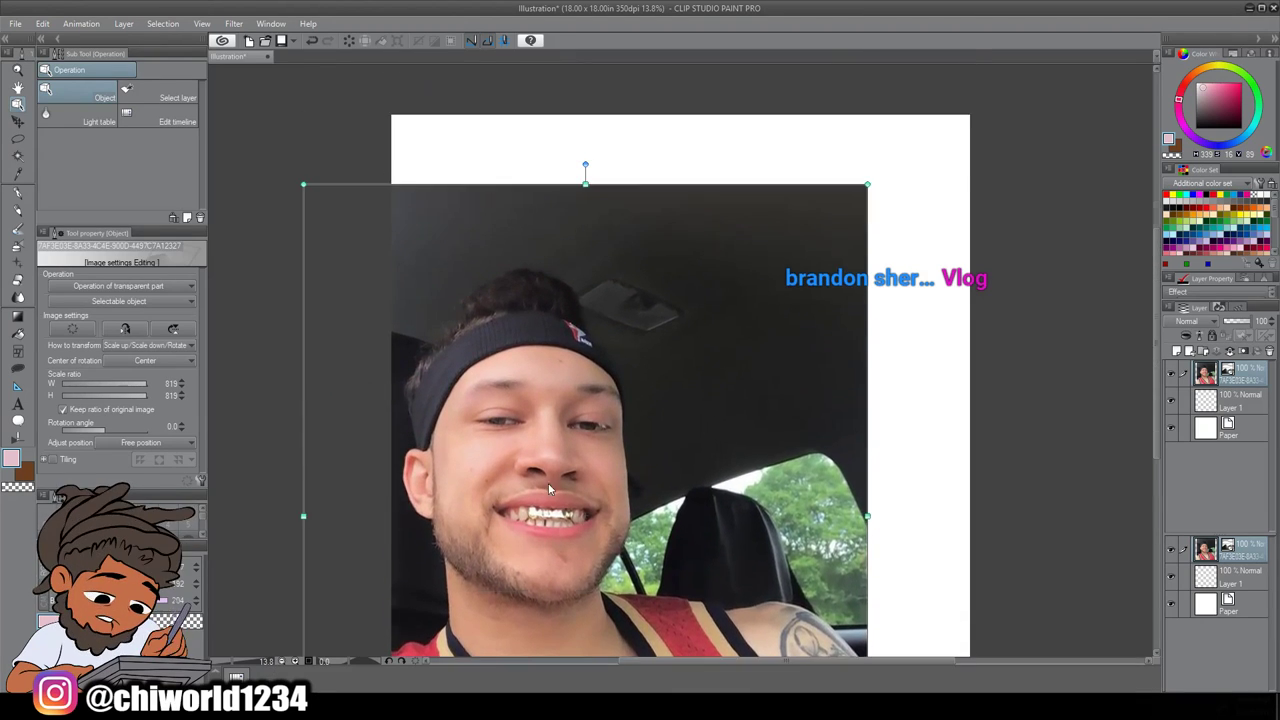
scroll(546, 494, up, 1)
drag(868, 251, 978, 155)
scroll(841, 307, down, 4)
drag(832, 327, 852, 321)
mouse_move(1096, 398)
mouse_down()
mouse_move(1140, 381)
mouse_move(1114, 380)
mouse_up()
scroll(1005, 391, up, 2)
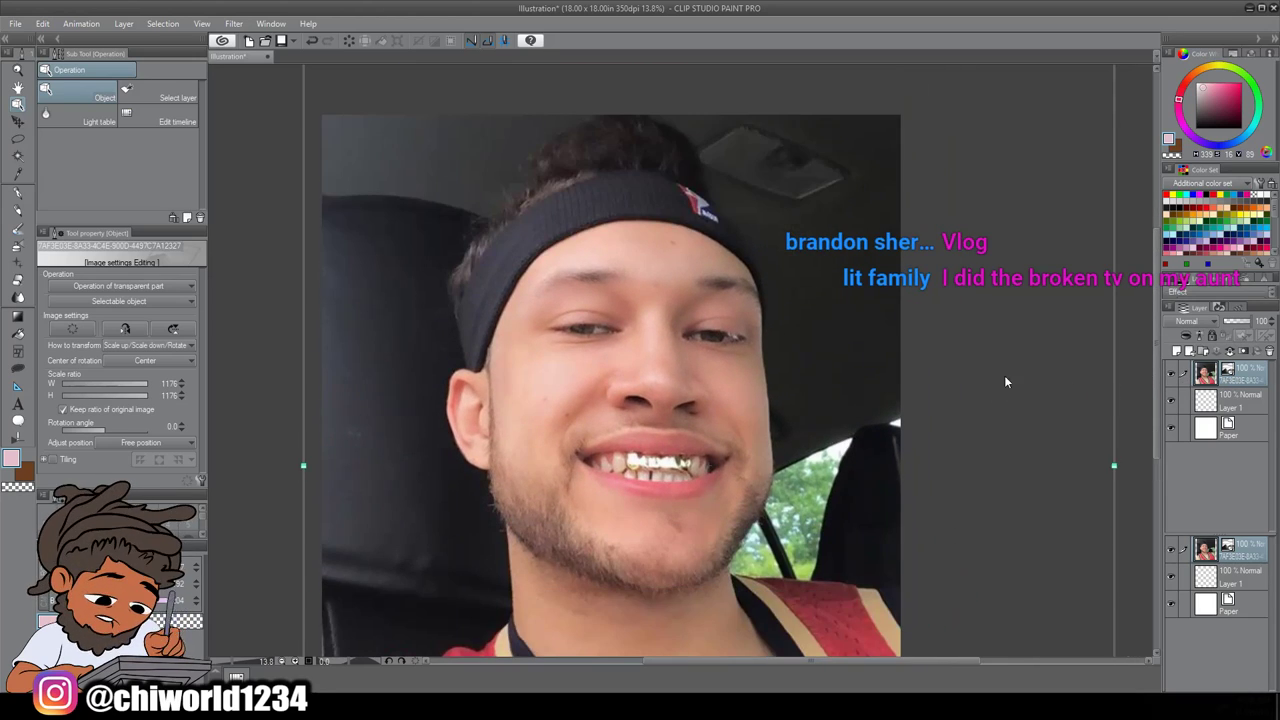
drag(1114, 466, 1097, 466)
scroll(975, 434, down, 2)
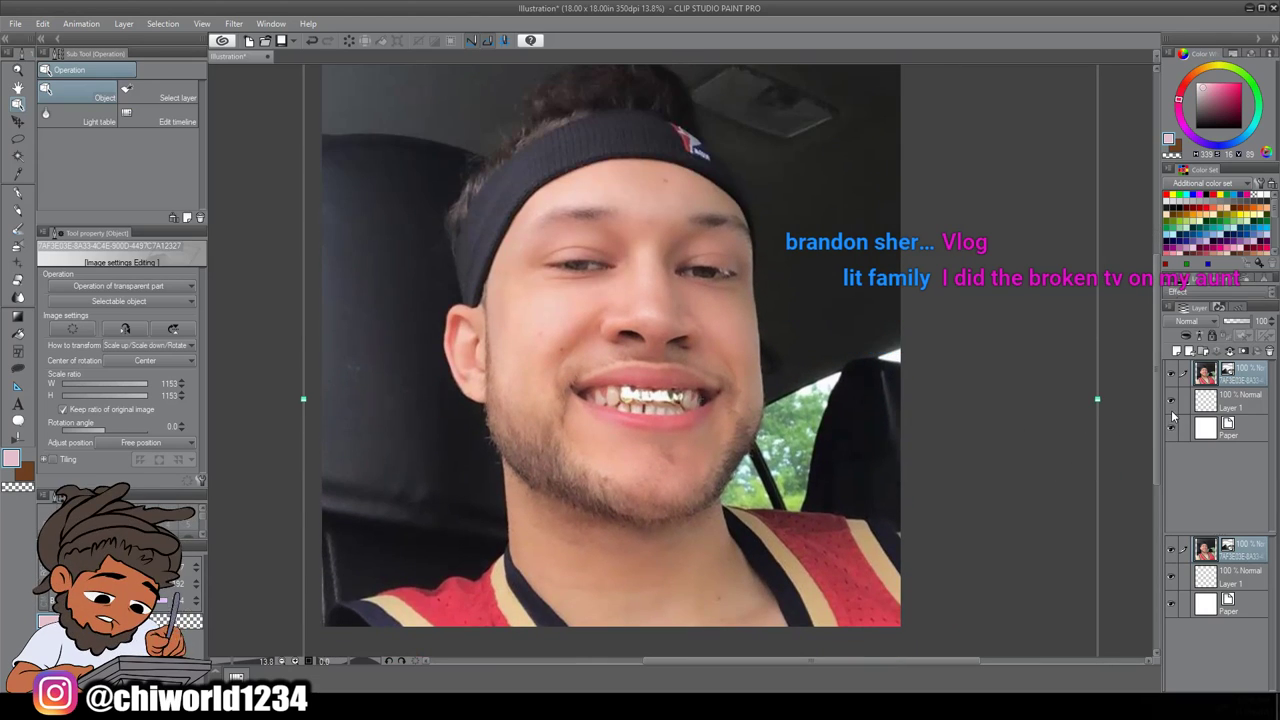
Reduce the photo layer's opacity to 57% and add a new raster layer directly above it
drag(1248, 323, 1240, 320)
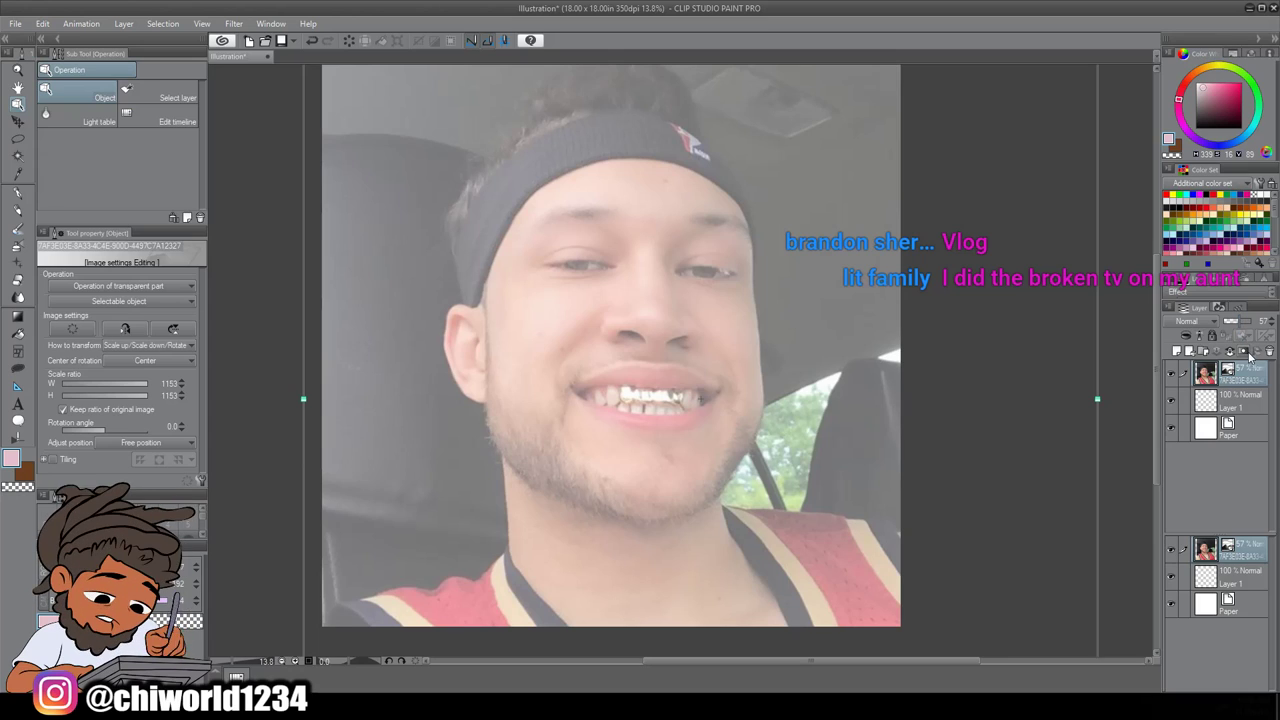
click(1236, 401)
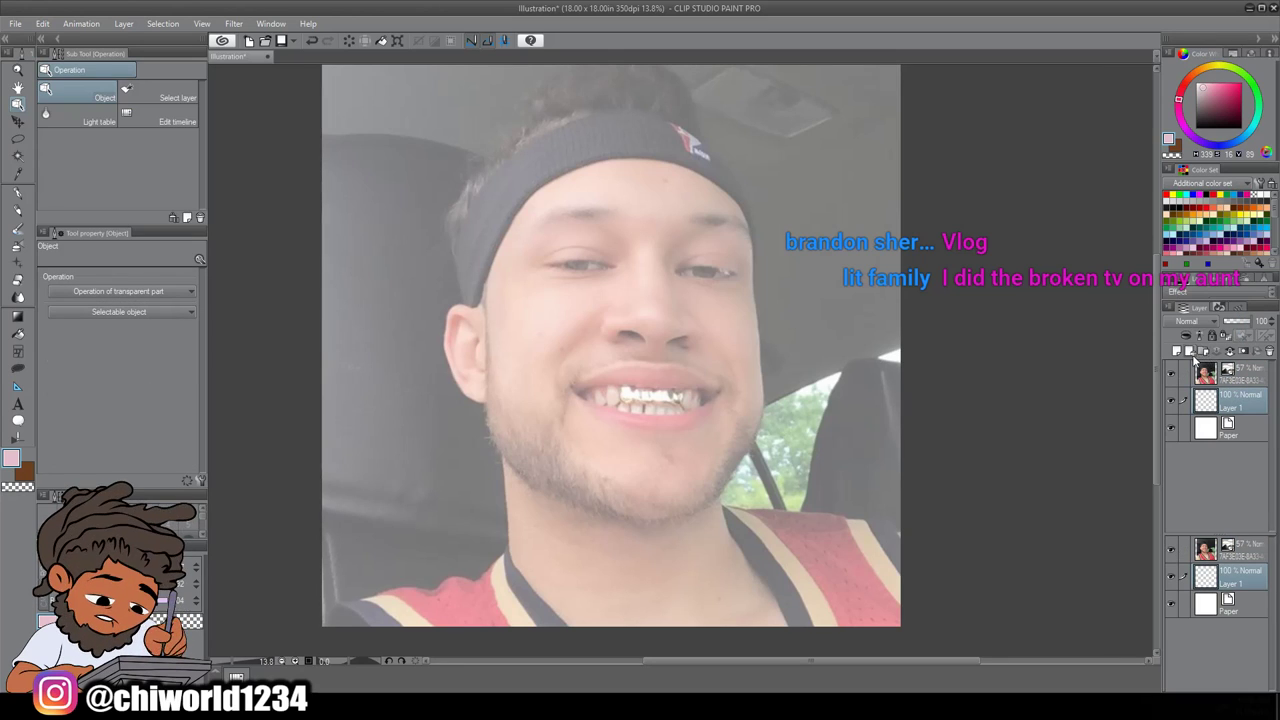
click(1215, 373)
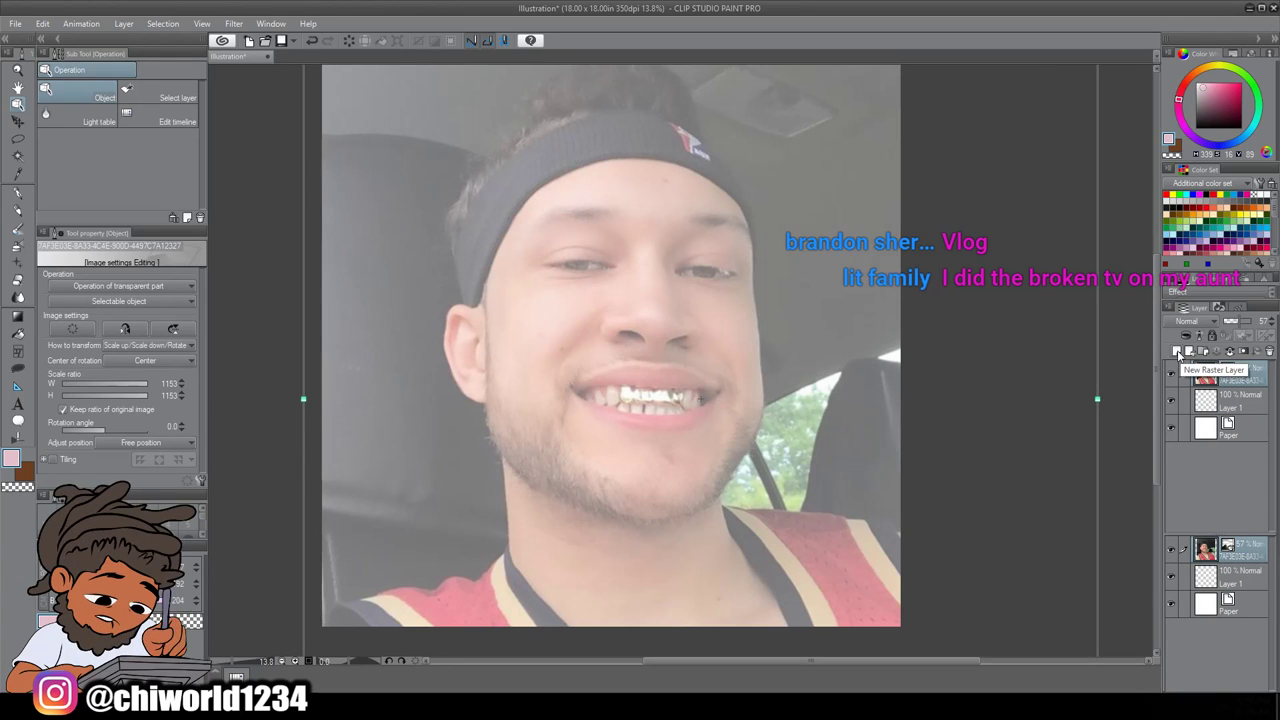
click(1178, 353)
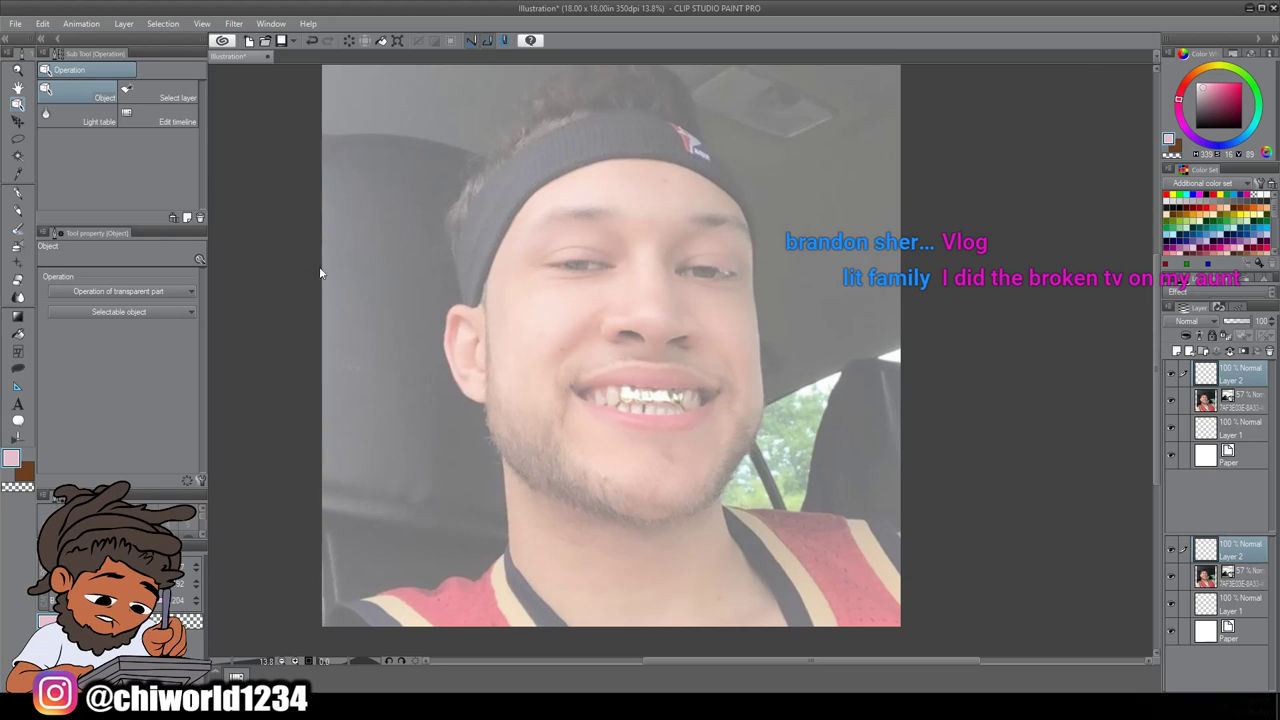
Set up the G-pen with a near-black color (HEX 030102) and a brush size of 34.2
click(17, 196)
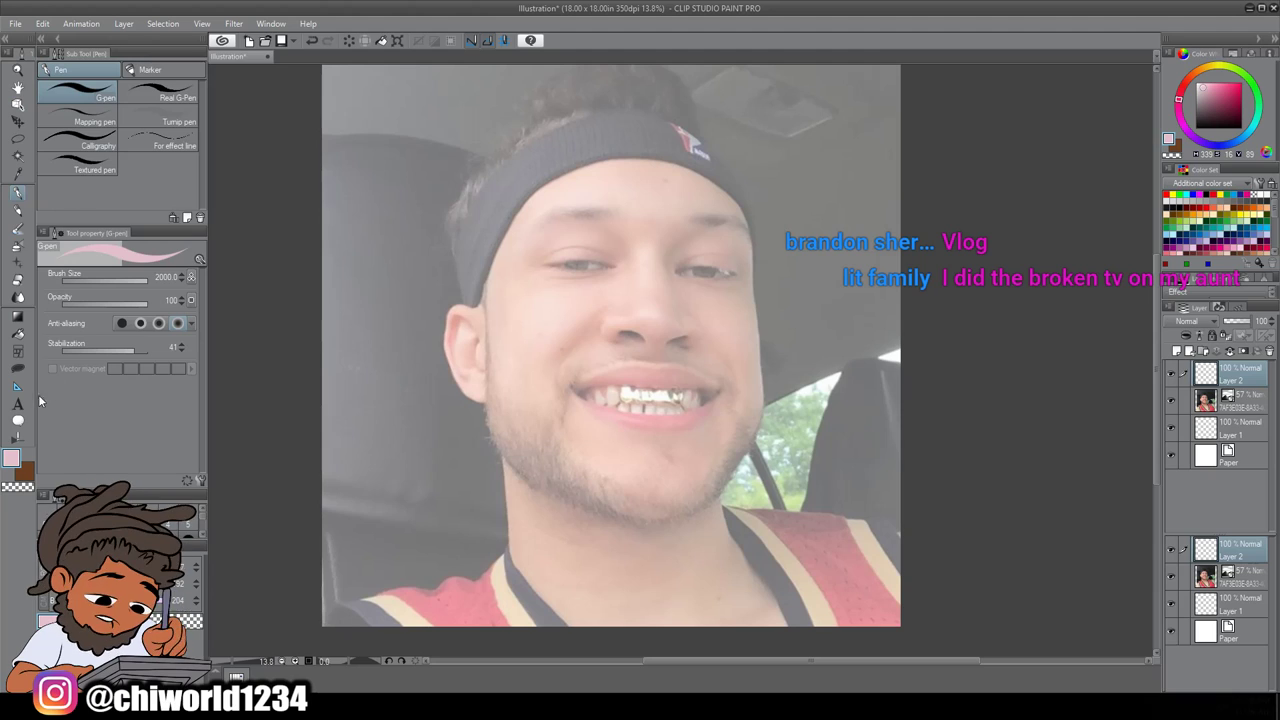
click(12, 459)
click(763, 450)
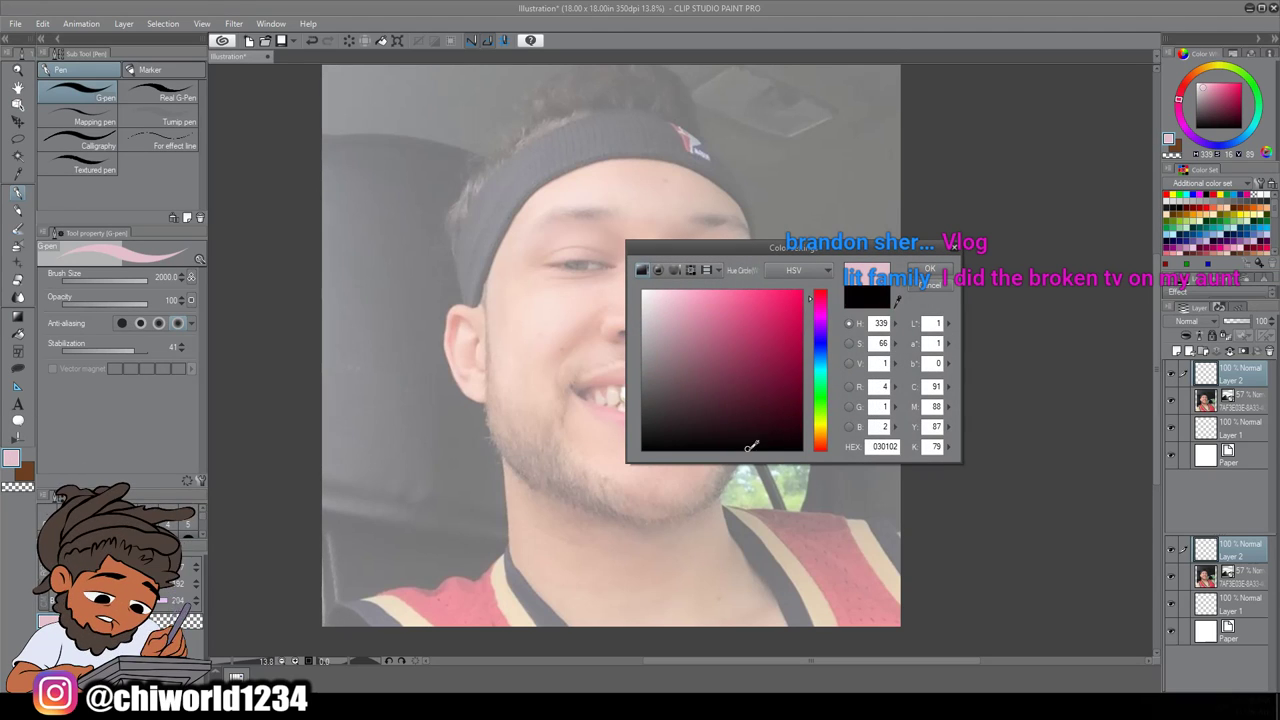
click(930, 270)
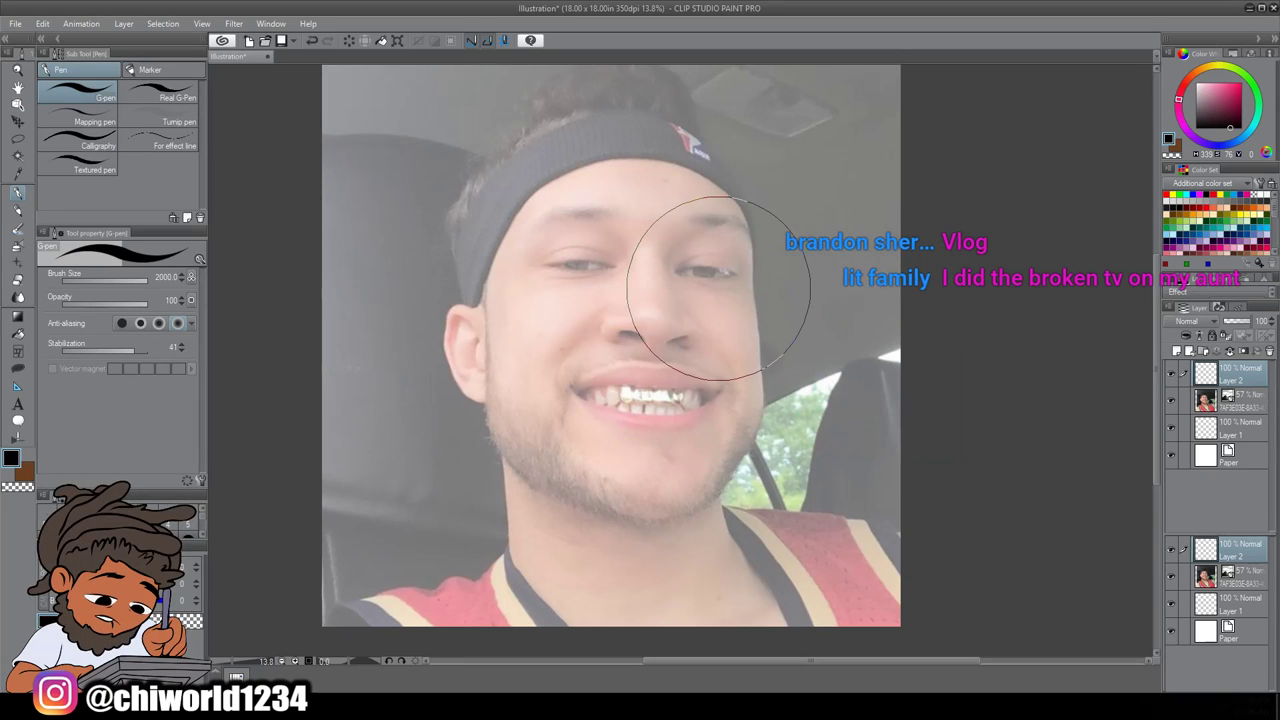
drag(147, 281, 114, 276)
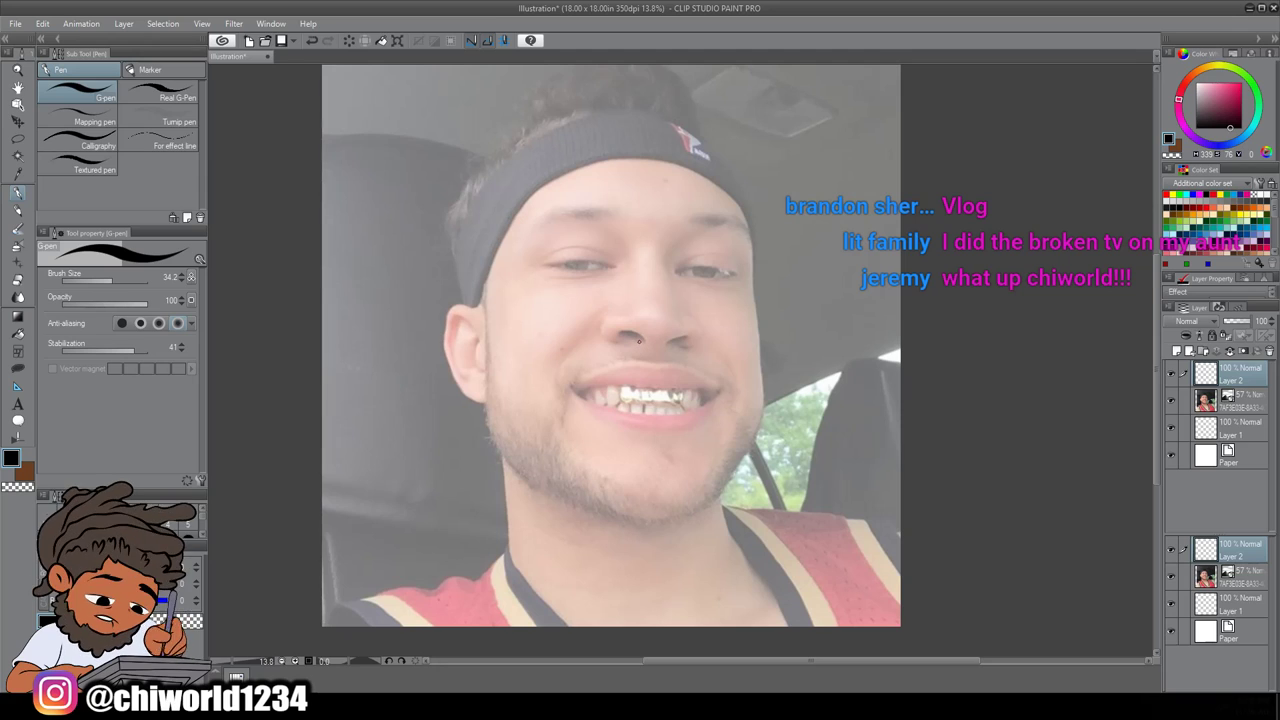
Draw two curved test strokes over the nose with the G-pen and undo both
scroll(674, 375, up, 5)
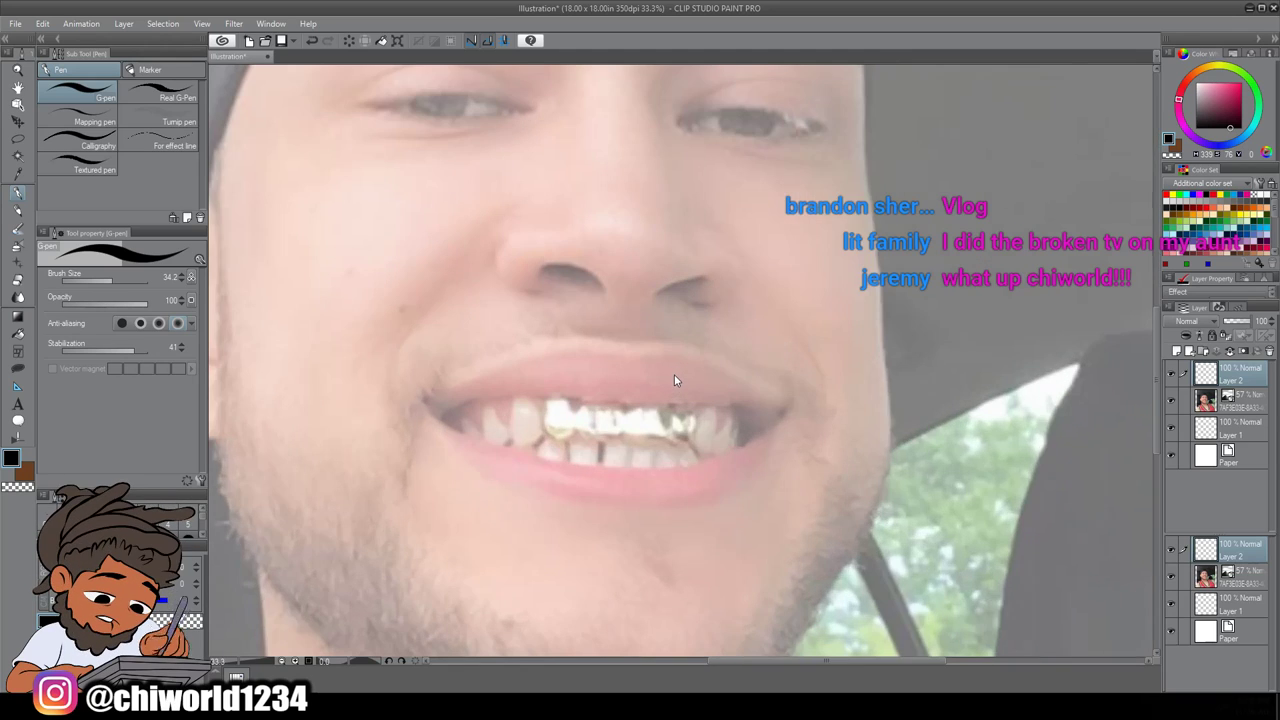
scroll(674, 375, up, 4)
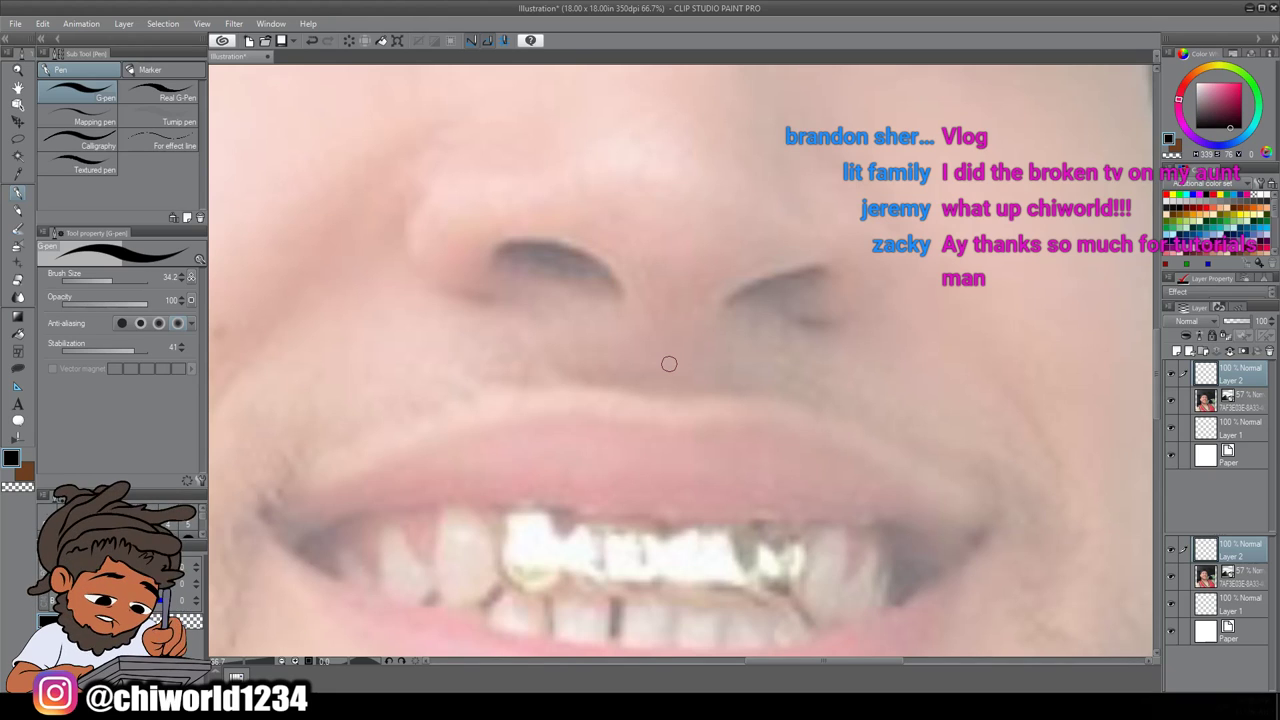
scroll(669, 363, right, 3)
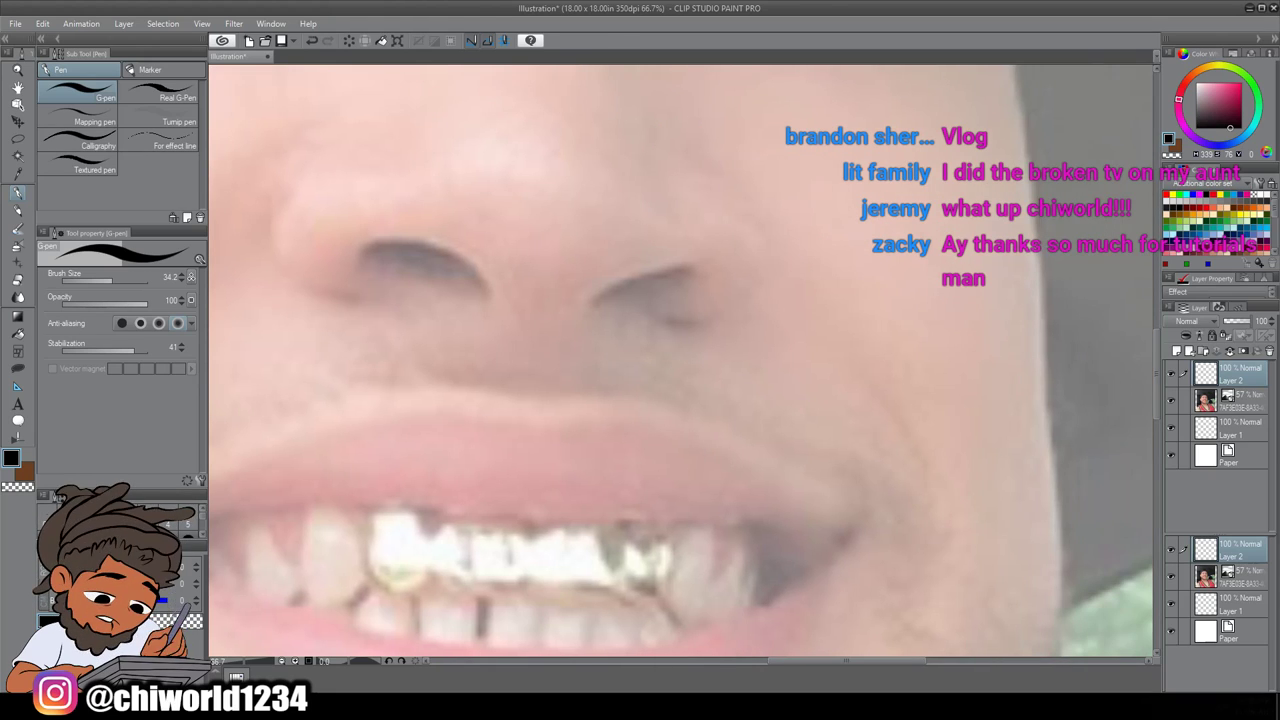
scroll(674, 361, down, 2)
scroll(674, 361, left, 4)
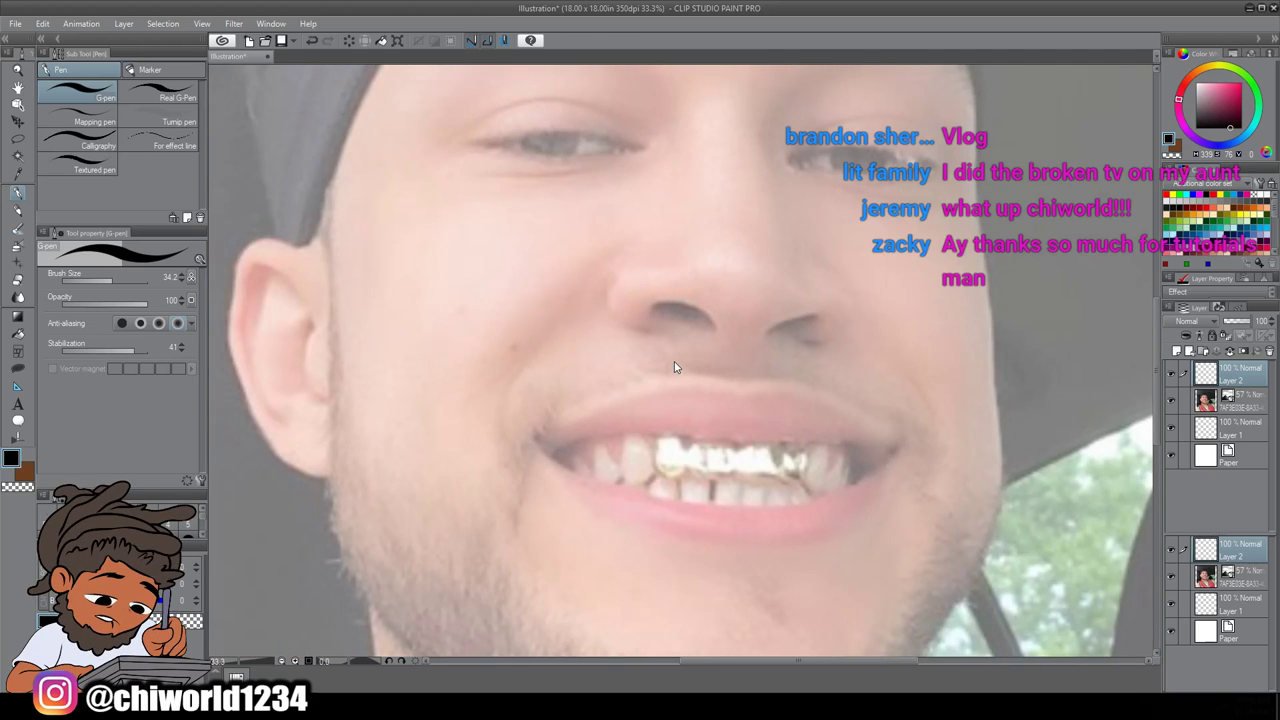
scroll(698, 356, down, 1)
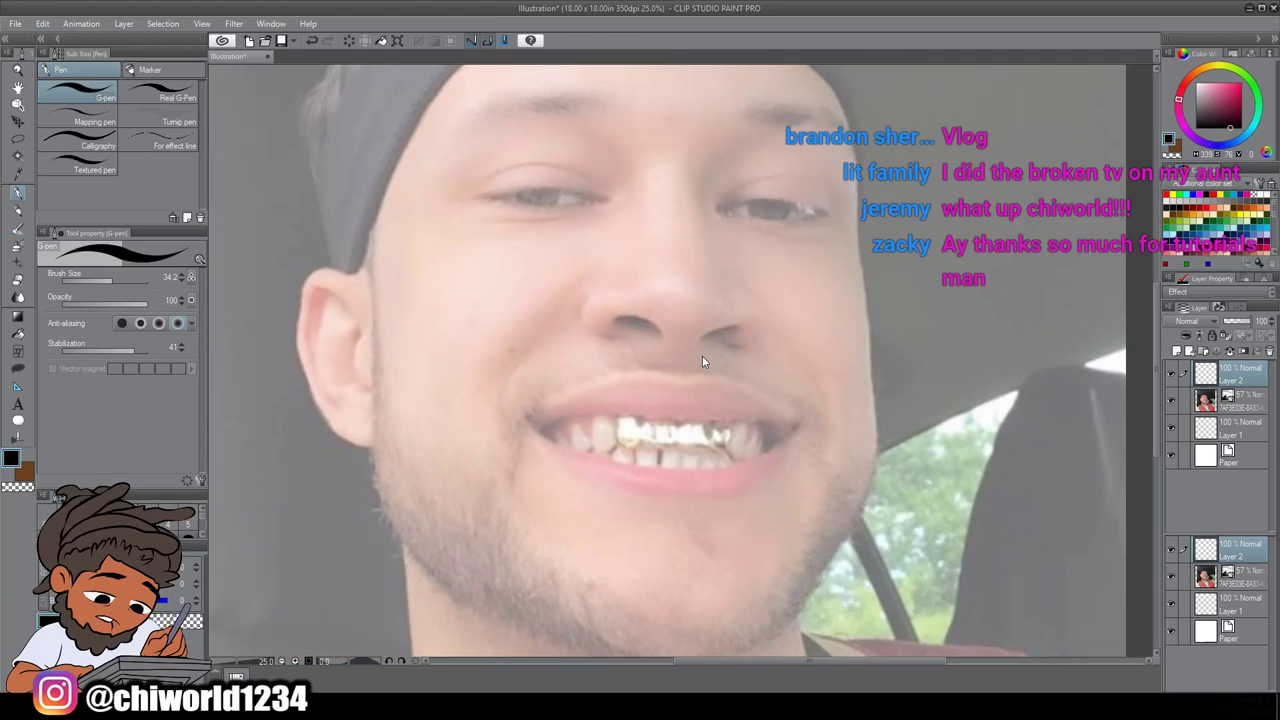
scroll(702, 356, up, 4)
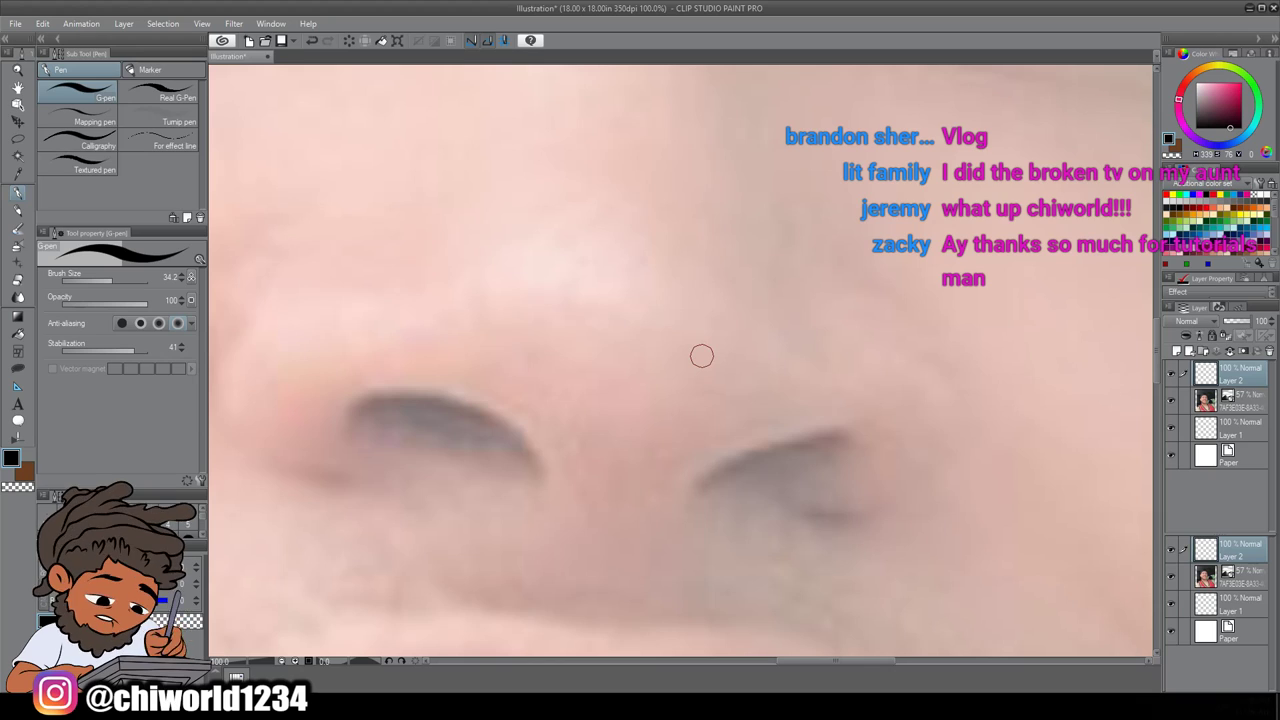
mouse_move(590, 518)
mouse_down()
mouse_move(665, 455)
mouse_move(708, 240)
mouse_move(666, 193)
mouse_move(602, 268)
mouse_up()
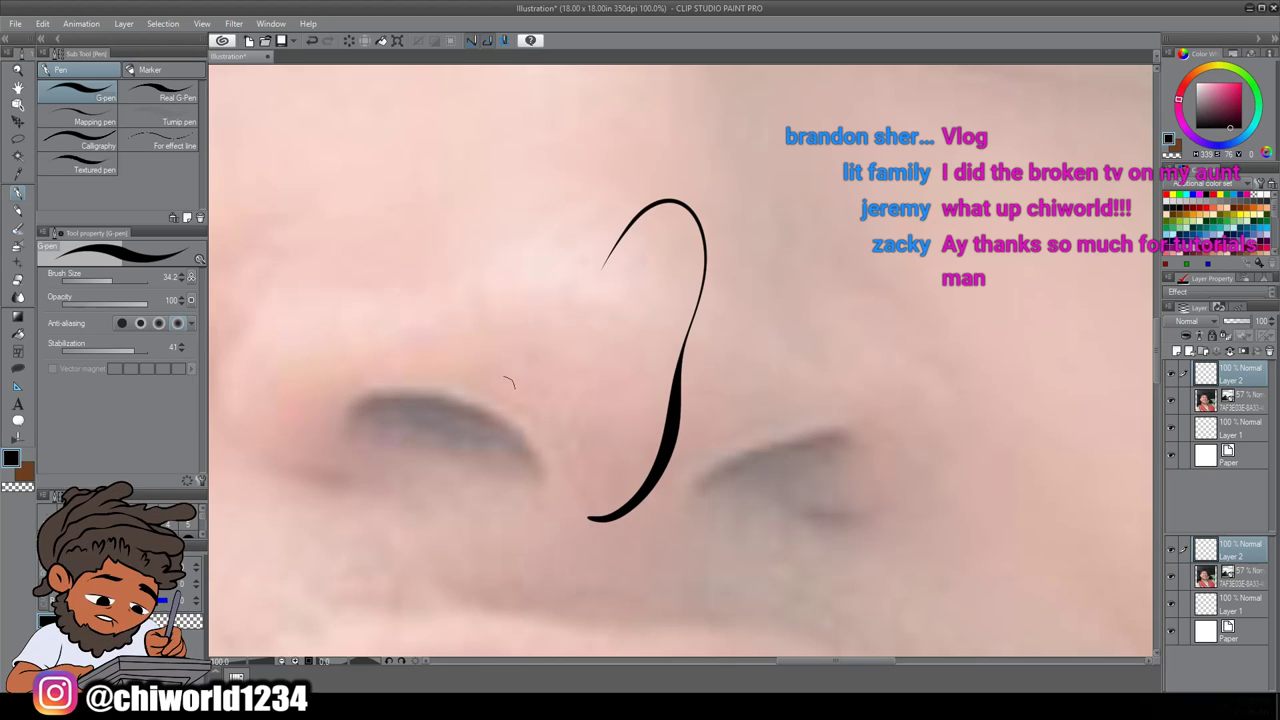
mouse_move(602, 428)
mouse_down()
mouse_move(465, 458)
mouse_move(389, 533)
mouse_up()
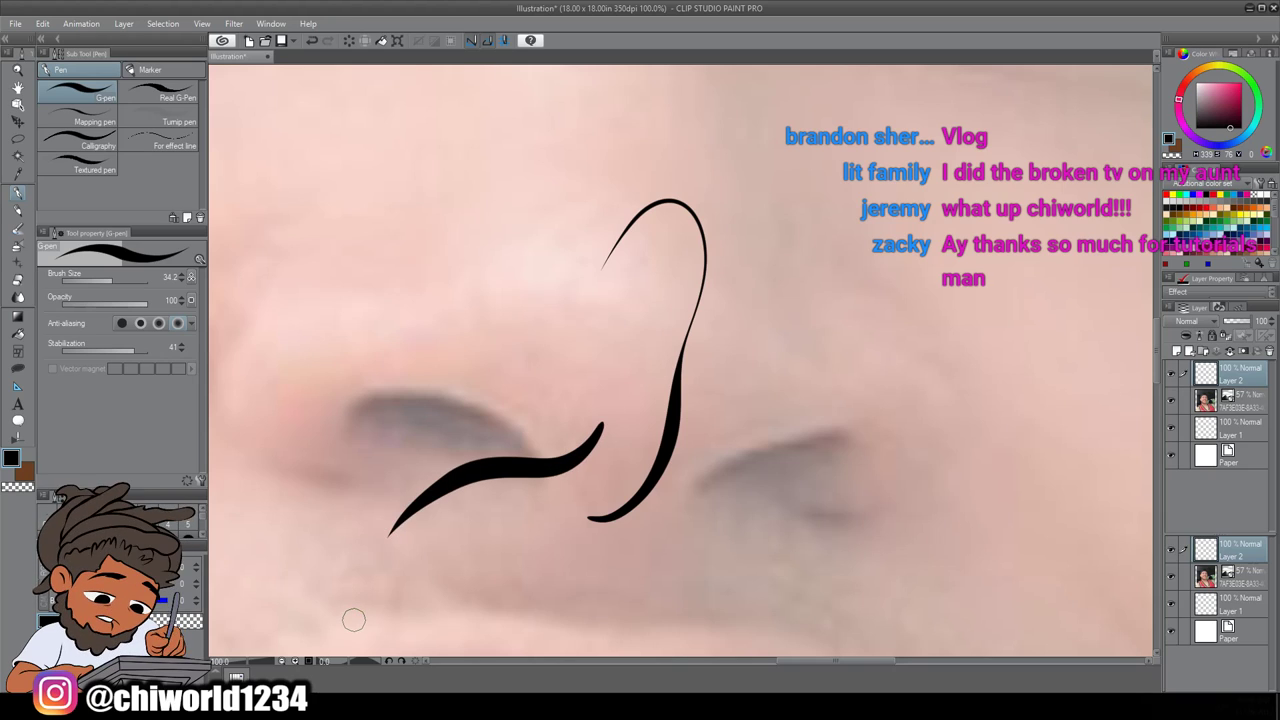
key(ctrl+z)
key(ctrl+z)
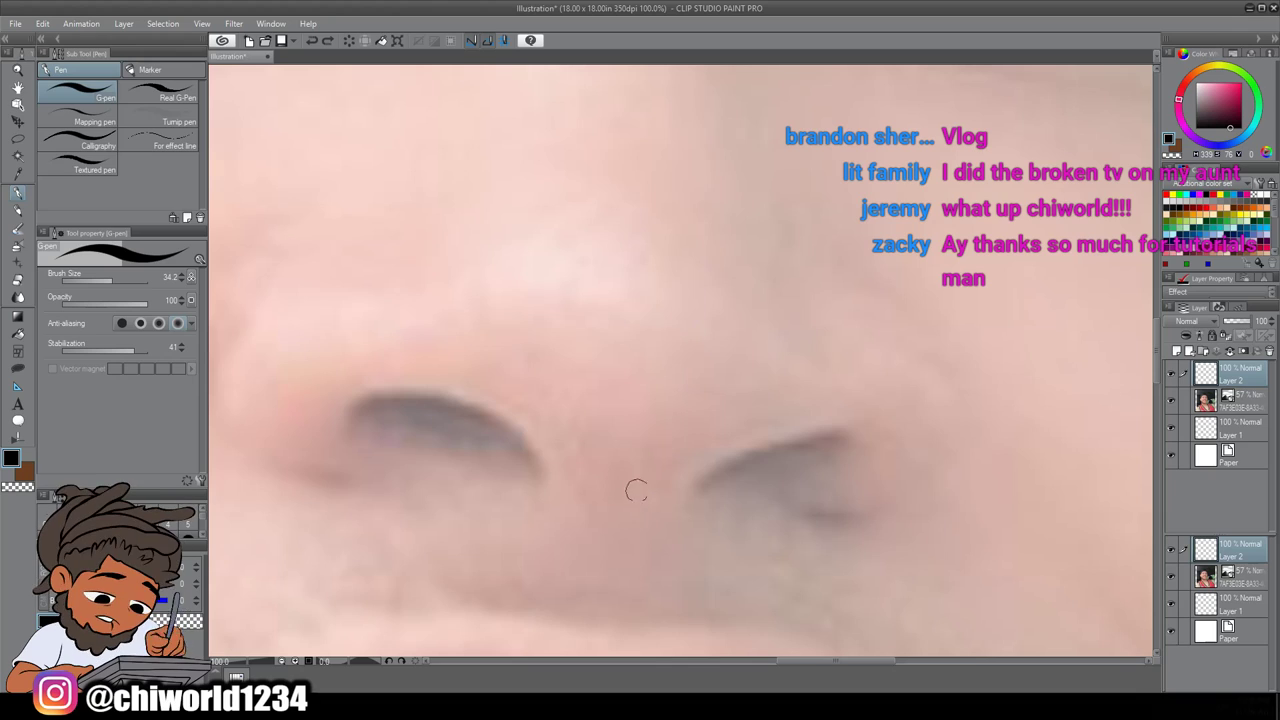
Set the pen's stabilization to 15, test it with a stroke along the right nostril, and undo the stroke
drag(133, 350, 122, 351)
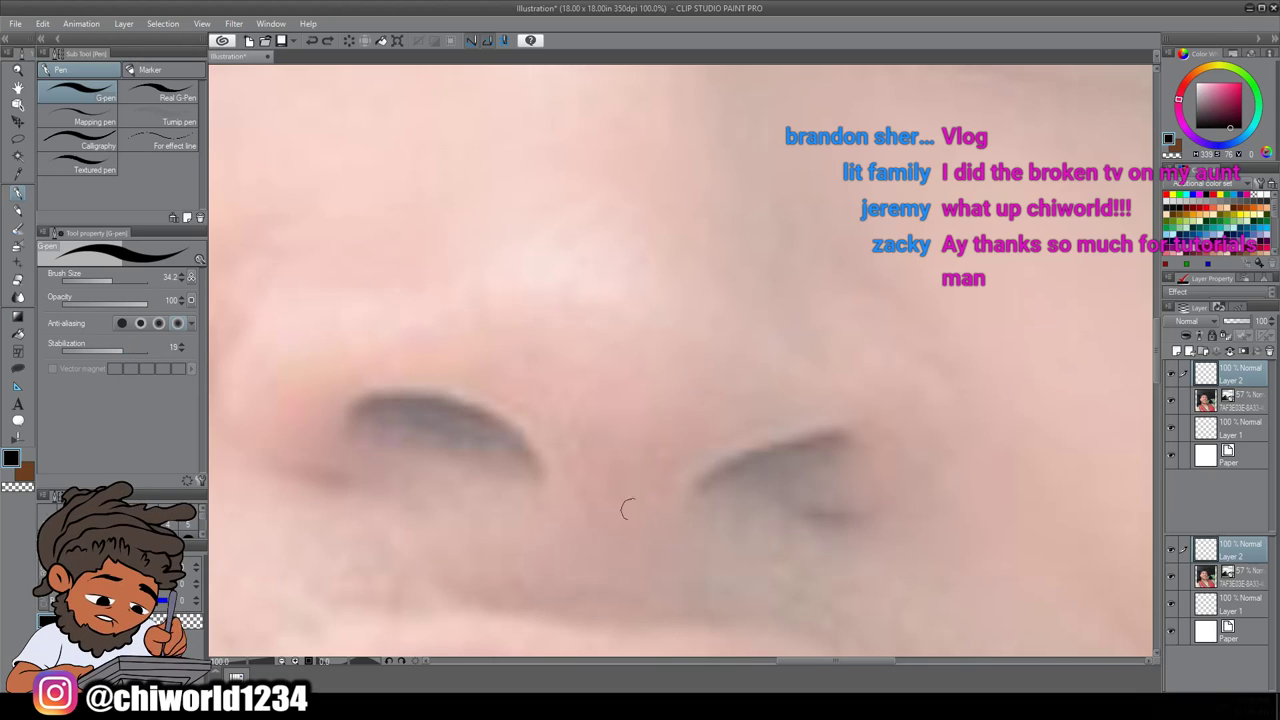
mouse_move(596, 521)
mouse_down()
mouse_move(674, 503)
mouse_move(732, 458)
mouse_move(826, 440)
mouse_move(893, 449)
mouse_up()
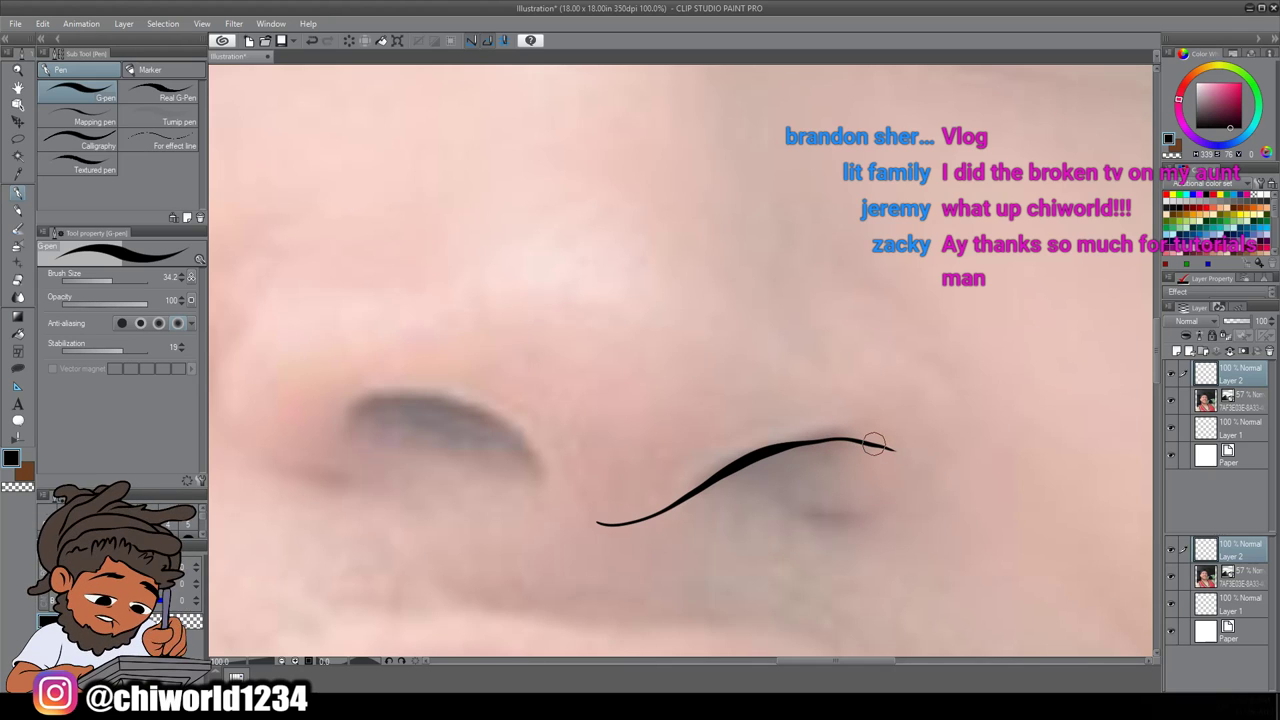
key(ctrl+z)
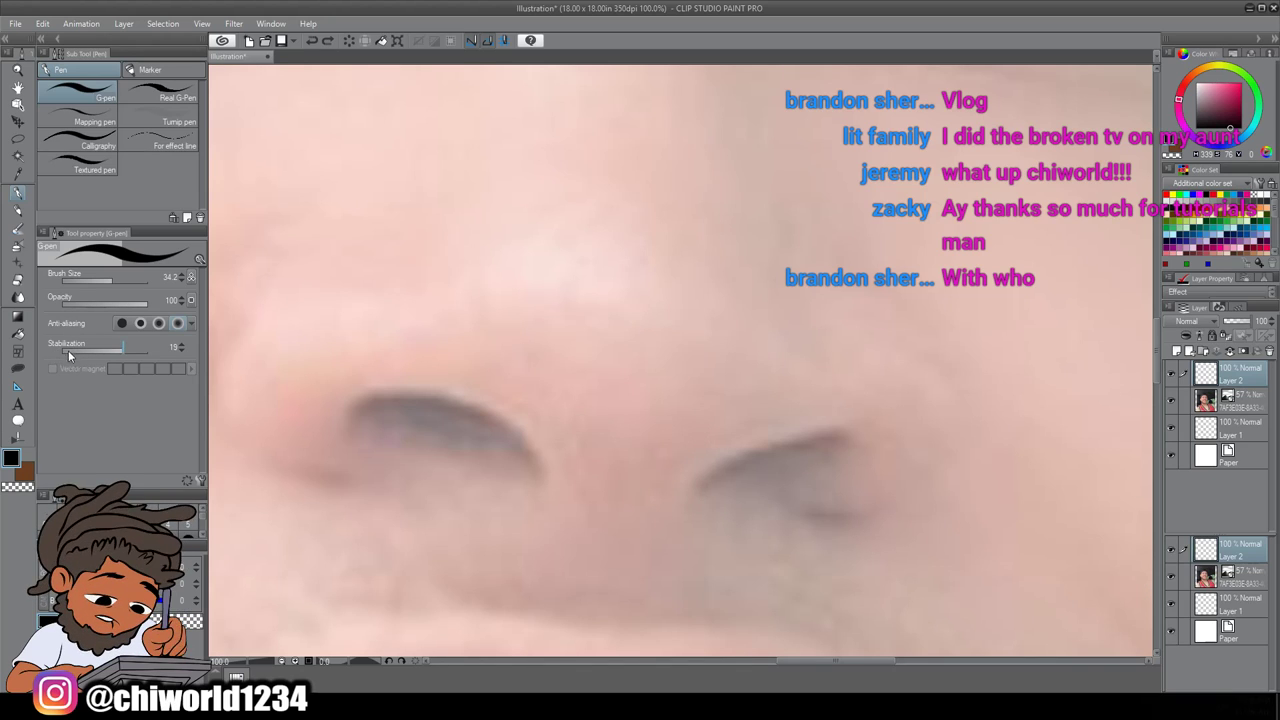
Set the pen's stabilization to 67 and trace the upper edges of both nostrils with smooth tapered lines
drag(108, 352, 136, 353)
mouse_move(569, 529)
mouse_down()
mouse_move(620, 528)
mouse_move(762, 452)
mouse_move(822, 435)
mouse_move(855, 447)
mouse_up()
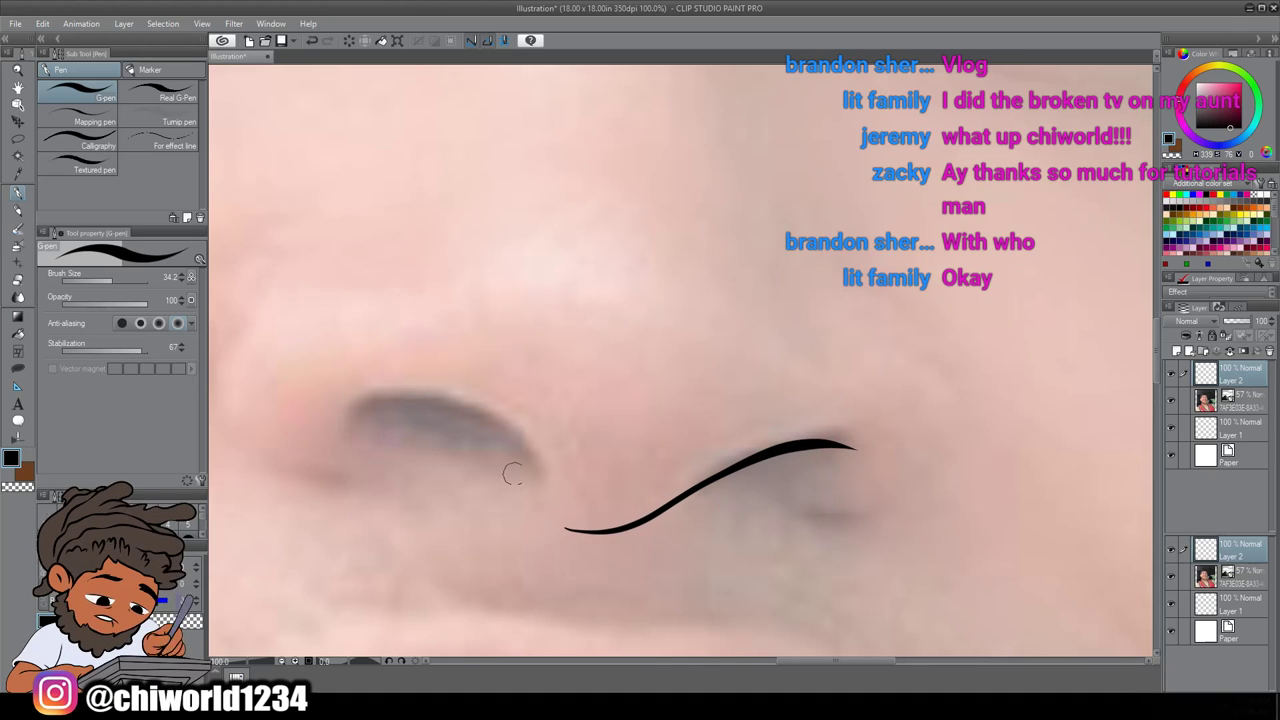
mouse_move(544, 486)
mouse_down()
mouse_move(504, 436)
mouse_move(436, 400)
mouse_move(389, 391)
mouse_move(340, 428)
mouse_up()
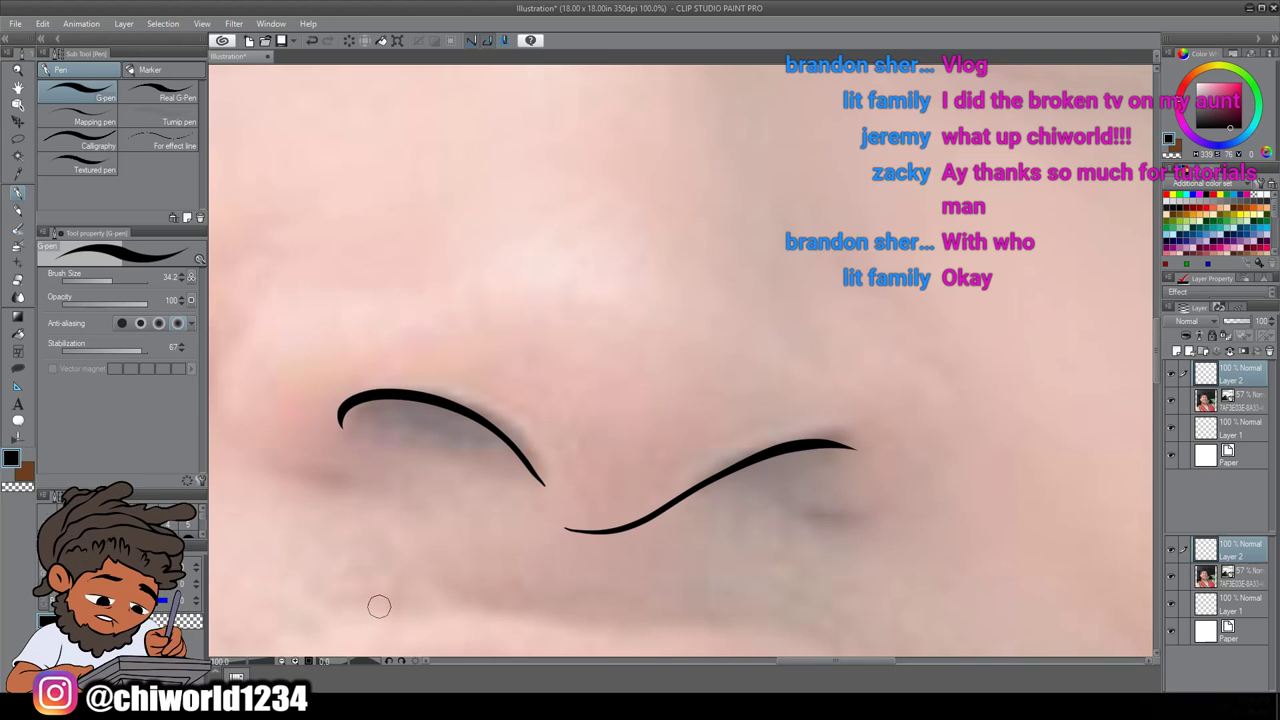
scroll(380, 603, down, 2)
scroll(388, 562, up, 3)
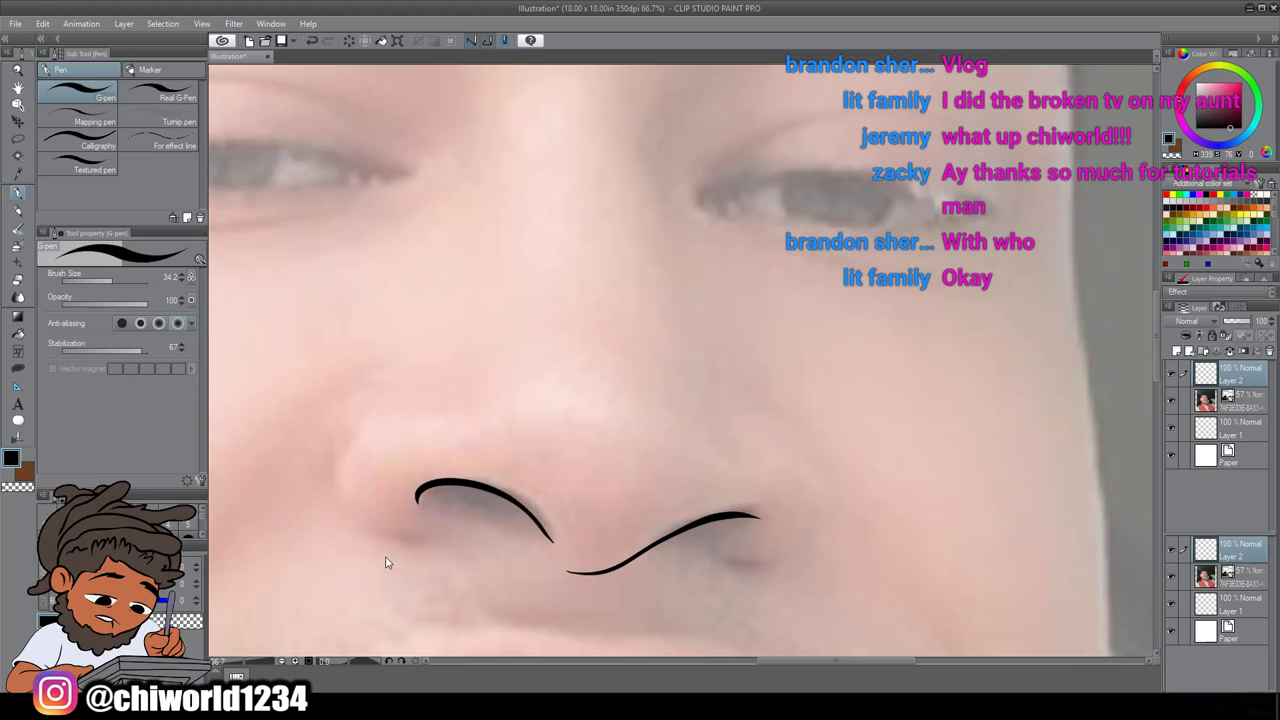
scroll(388, 562, right, 1)
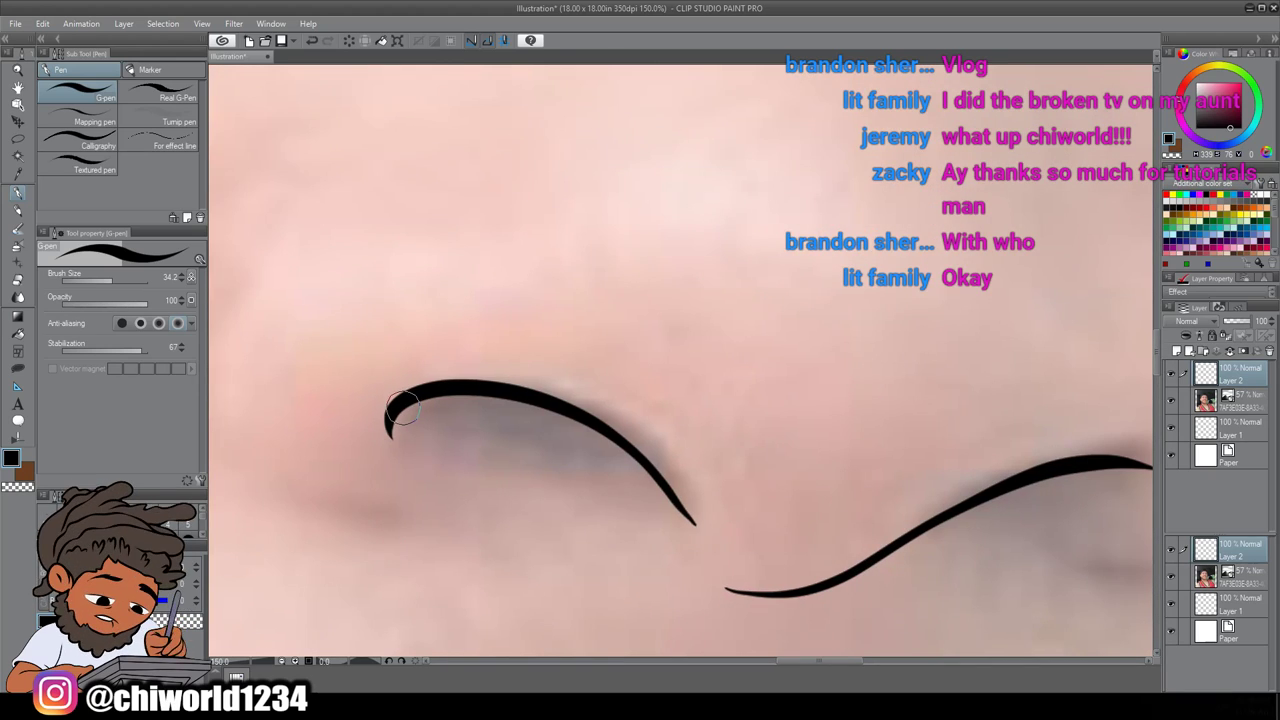
Outline the lower edges of the dark nostril areas and fill both nostril shapes solid black
mouse_move(403, 406)
mouse_down()
mouse_move(478, 441)
mouse_move(591, 455)
mouse_move(692, 518)
mouse_up()
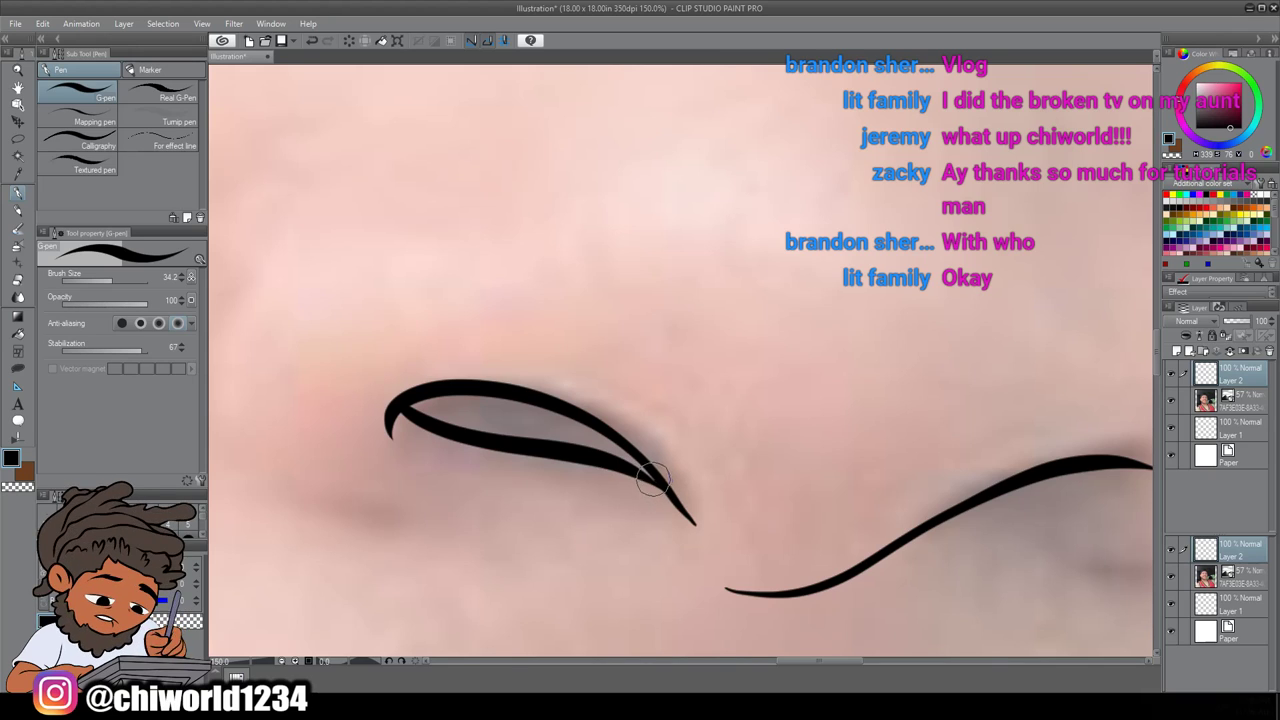
mouse_move(615, 450)
mouse_down()
mouse_move(536, 414)
mouse_move(408, 403)
mouse_move(594, 446)
mouse_up()
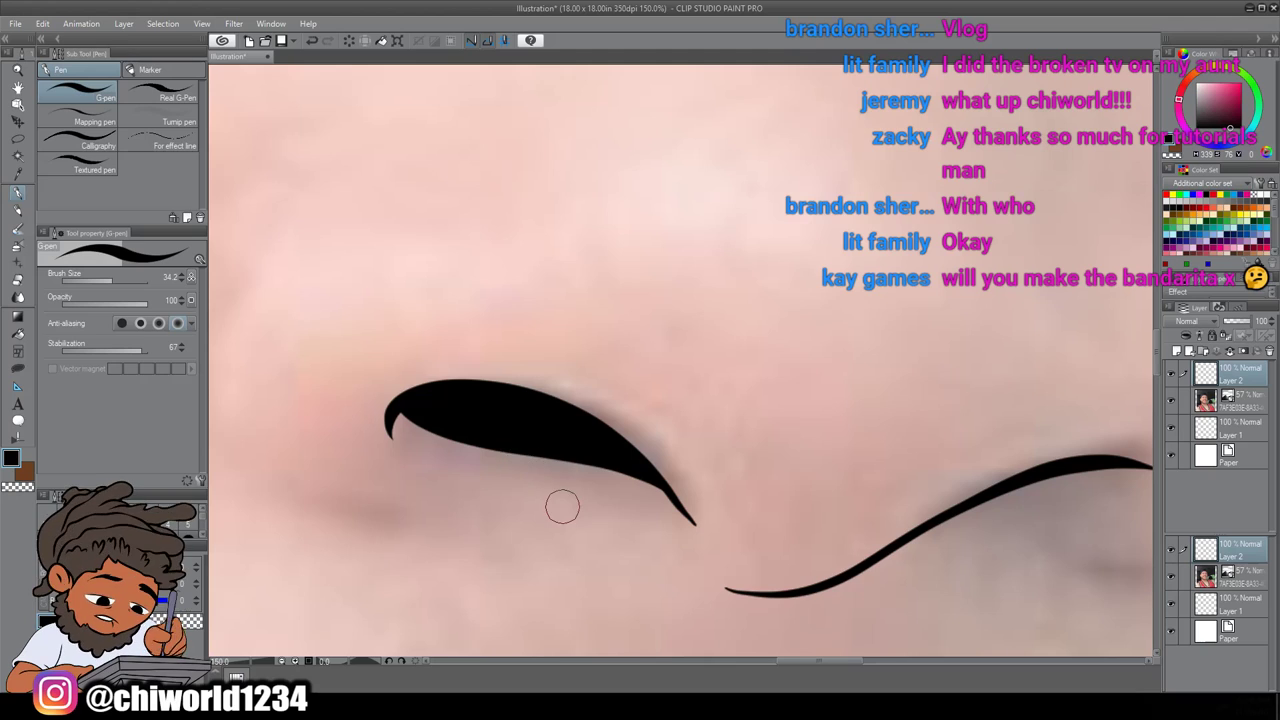
scroll(560, 488, down, 4)
scroll(627, 481, up, 4)
drag(614, 531, 757, 468)
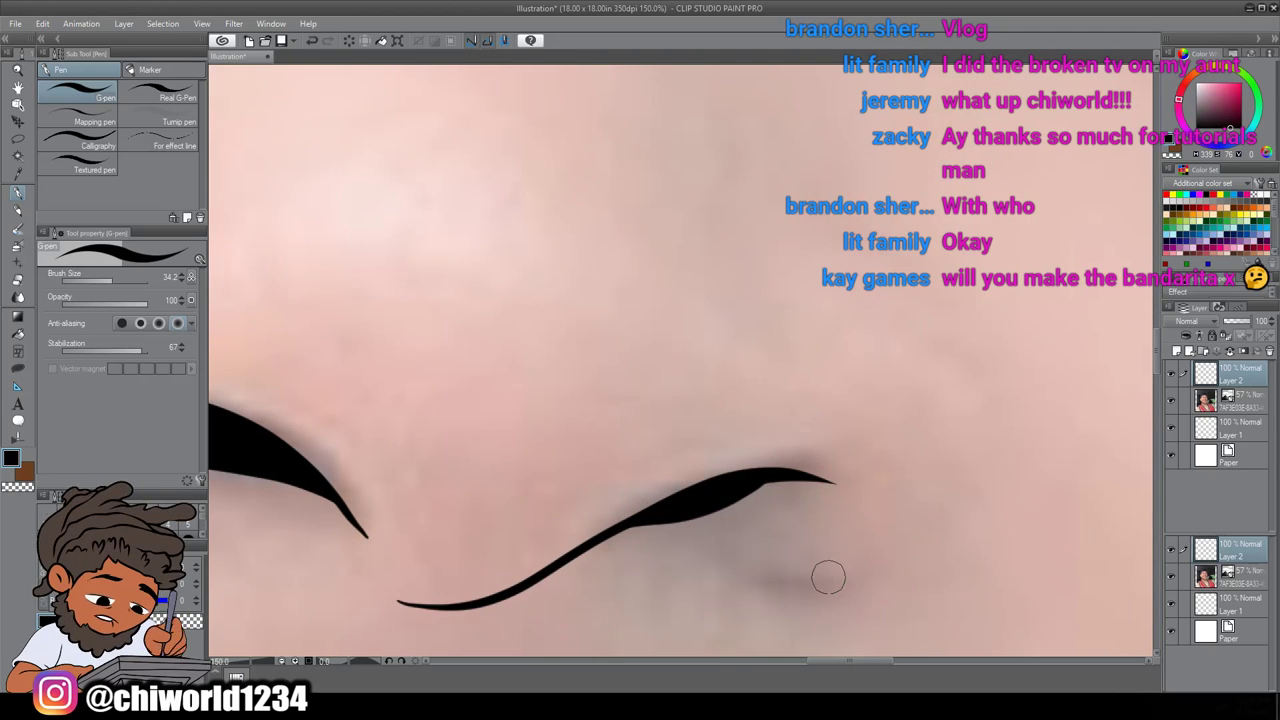
Trace the outer curves of both nose wings and a tapered line along the right side of the nose bridge
scroll(829, 574, down, 4)
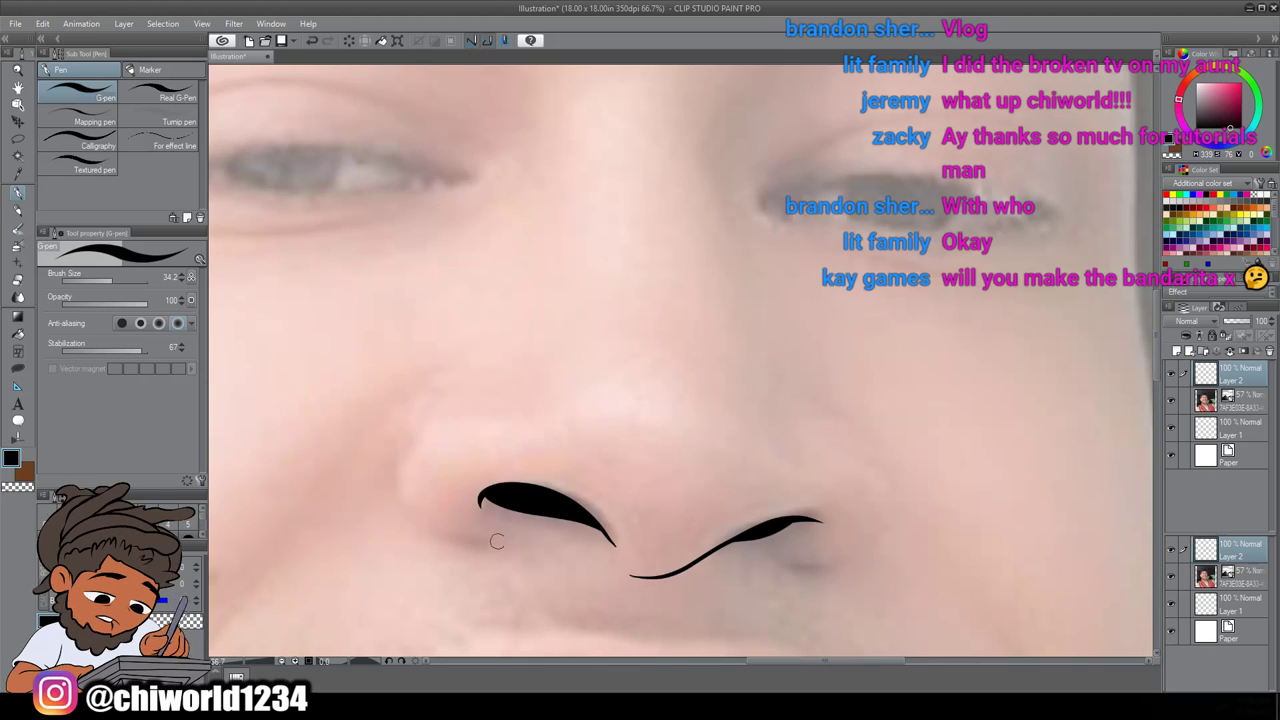
mouse_move(474, 540)
mouse_down()
mouse_move(406, 515)
mouse_move(379, 483)
mouse_move(387, 413)
mouse_move(455, 358)
mouse_up()
mouse_move(777, 567)
mouse_down()
mouse_move(824, 569)
mouse_move(866, 534)
mouse_move(873, 478)
mouse_move(818, 403)
mouse_up()
scroll(600, 420, up, 3)
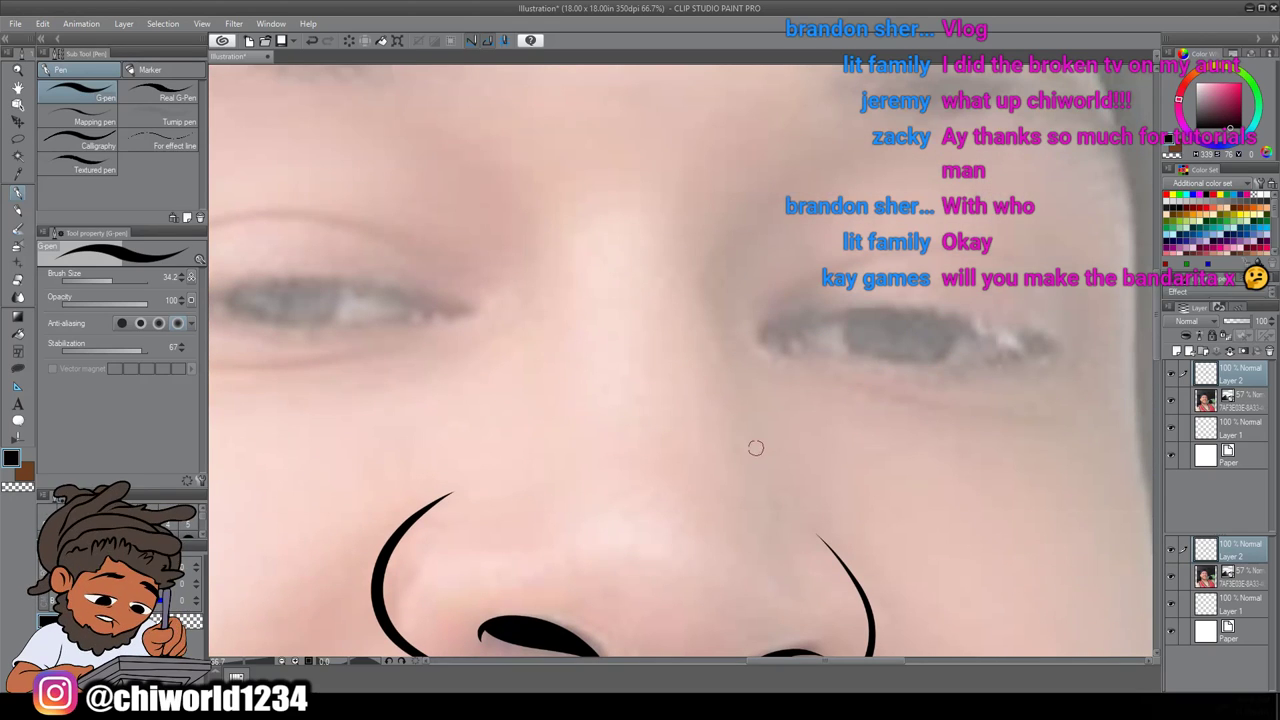
mouse_move(730, 360)
mouse_down()
mouse_move(710, 287)
mouse_move(752, 215)
mouse_up()
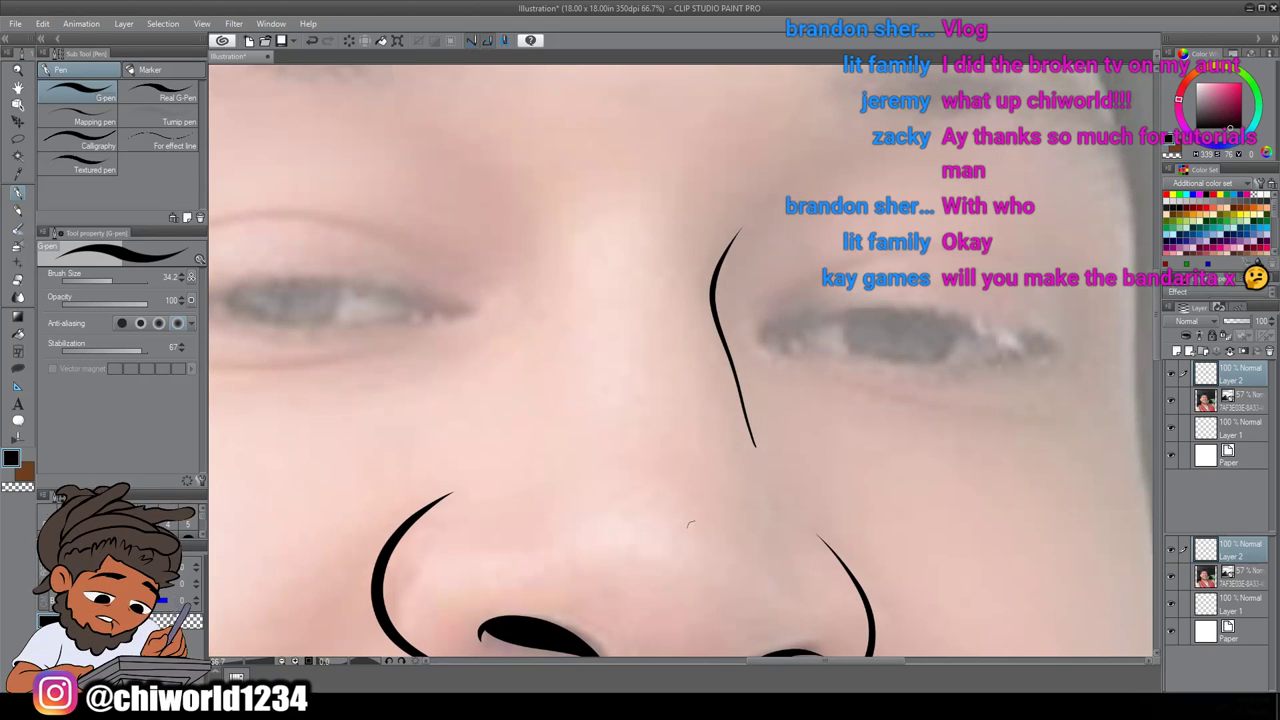
Trace the lower edge of the mouth opening from corner to corner along the top of the lower lip
scroll(754, 528, down, 3)
scroll(765, 502, down, 3)
scroll(767, 498, up, 2)
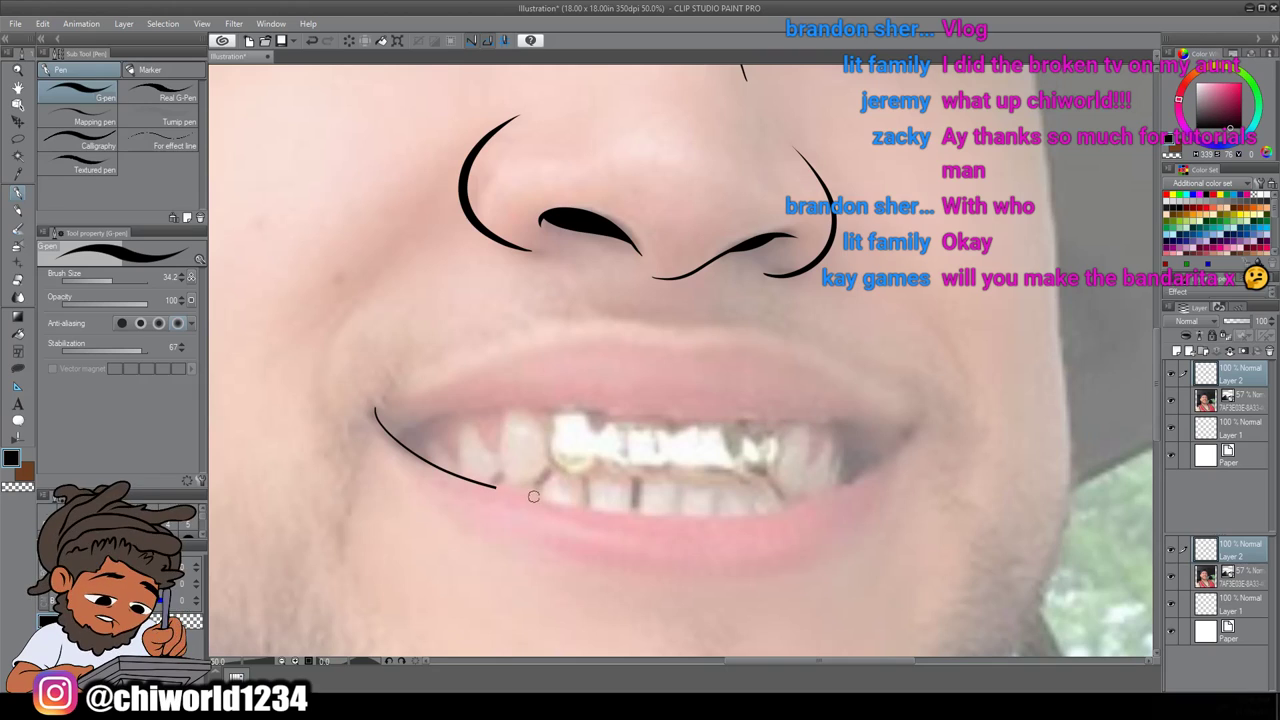
drag(762, 513, 823, 495)
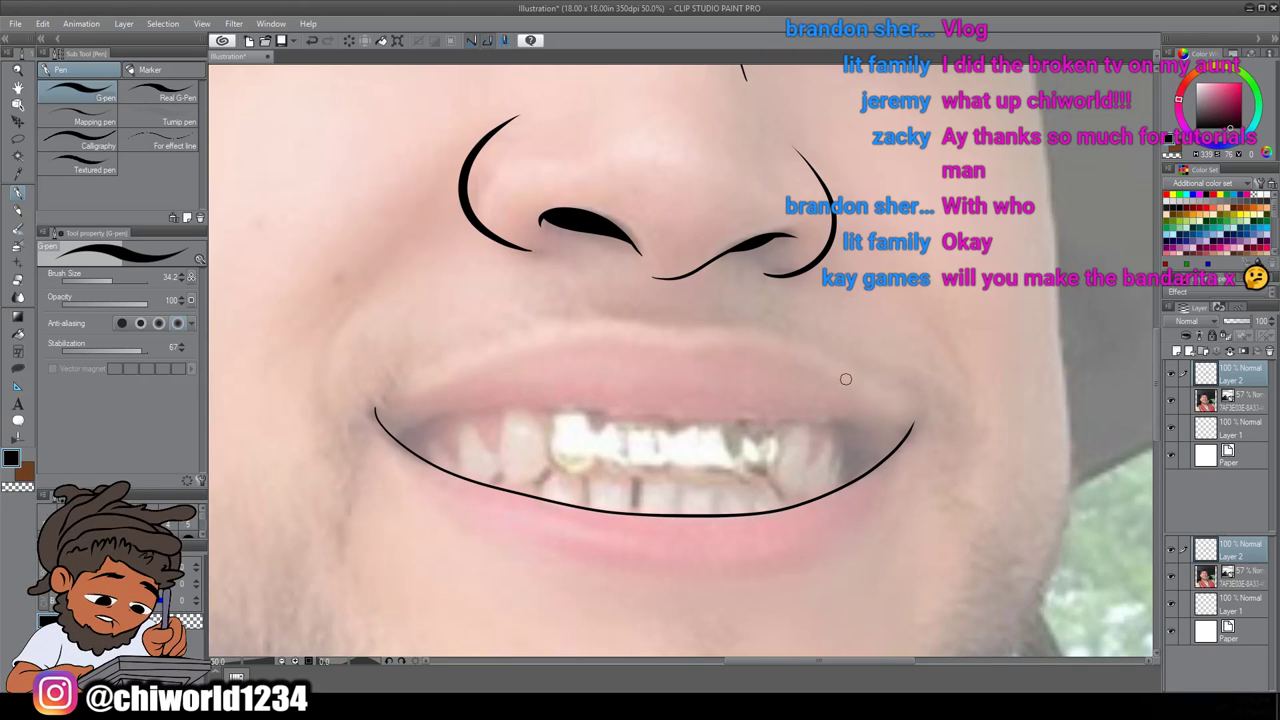
Trace the upper edge of the mouth opening from the left mouth corner to above the front teeth
scroll(845, 378, down, 2)
scroll(839, 377, up, 5)
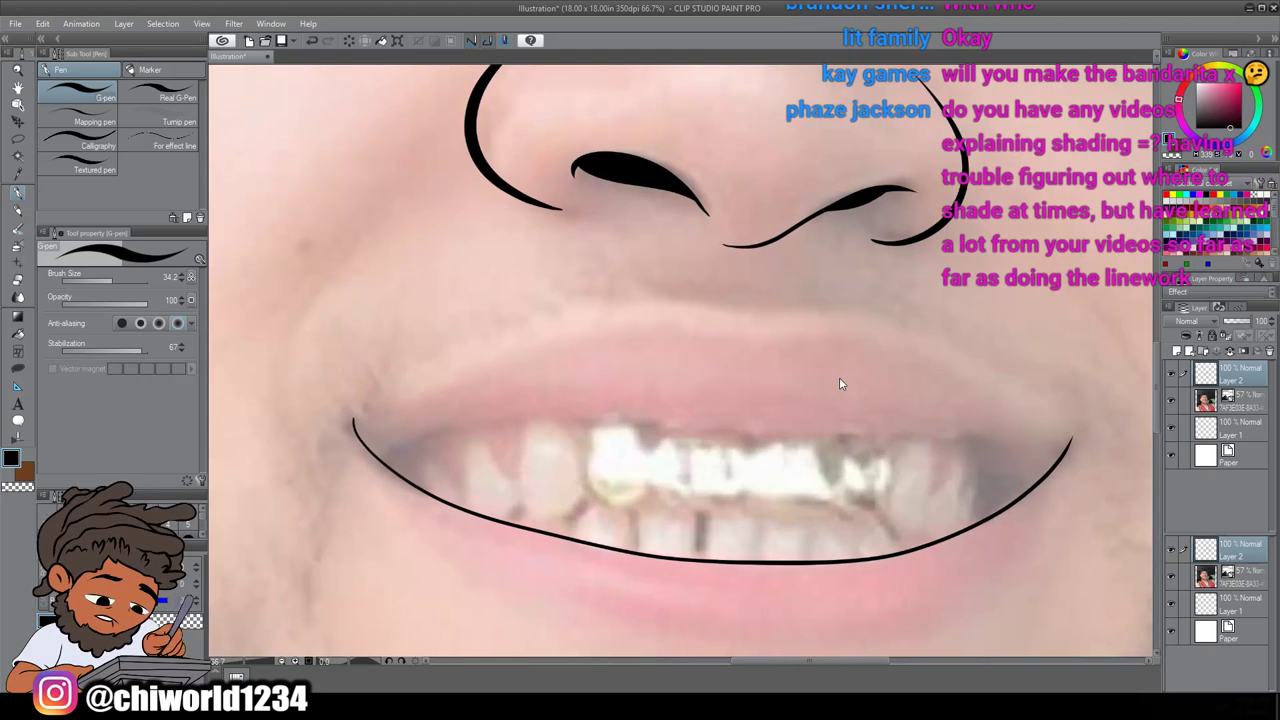
scroll(839, 378, left, 3)
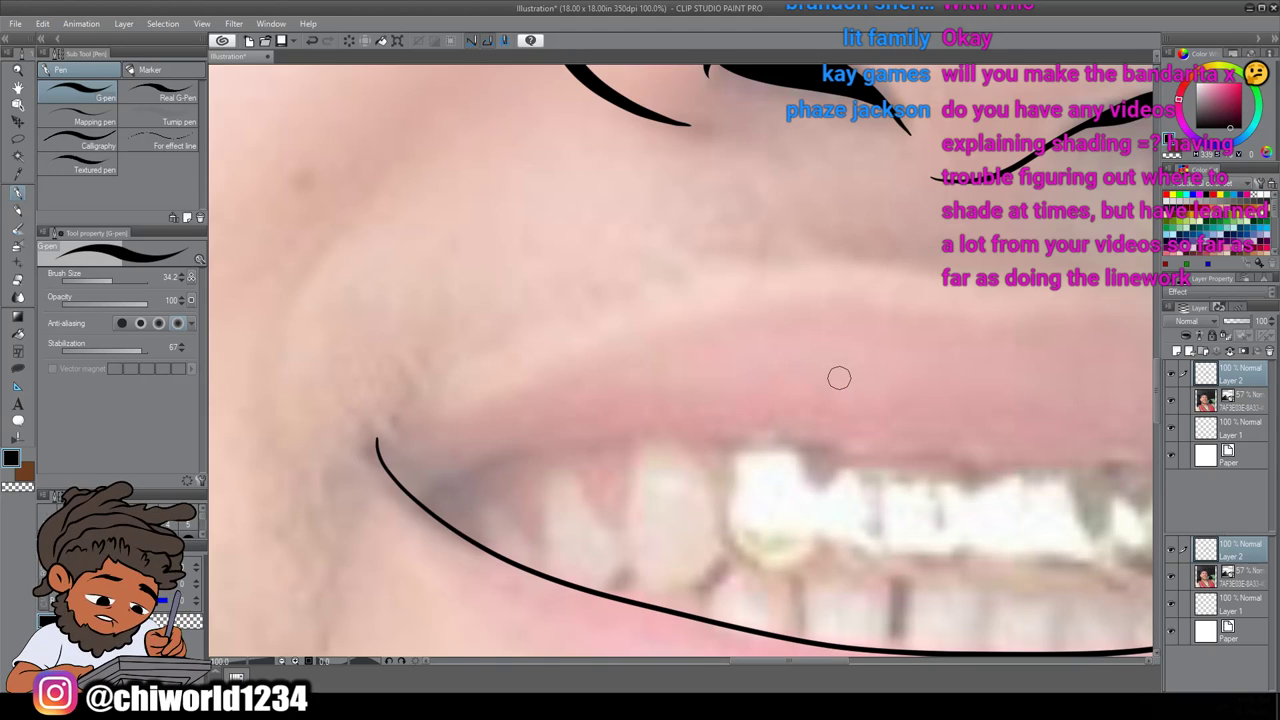
scroll(839, 377, down, 2)
scroll(842, 383, right, 2)
scroll(842, 377, up, 4)
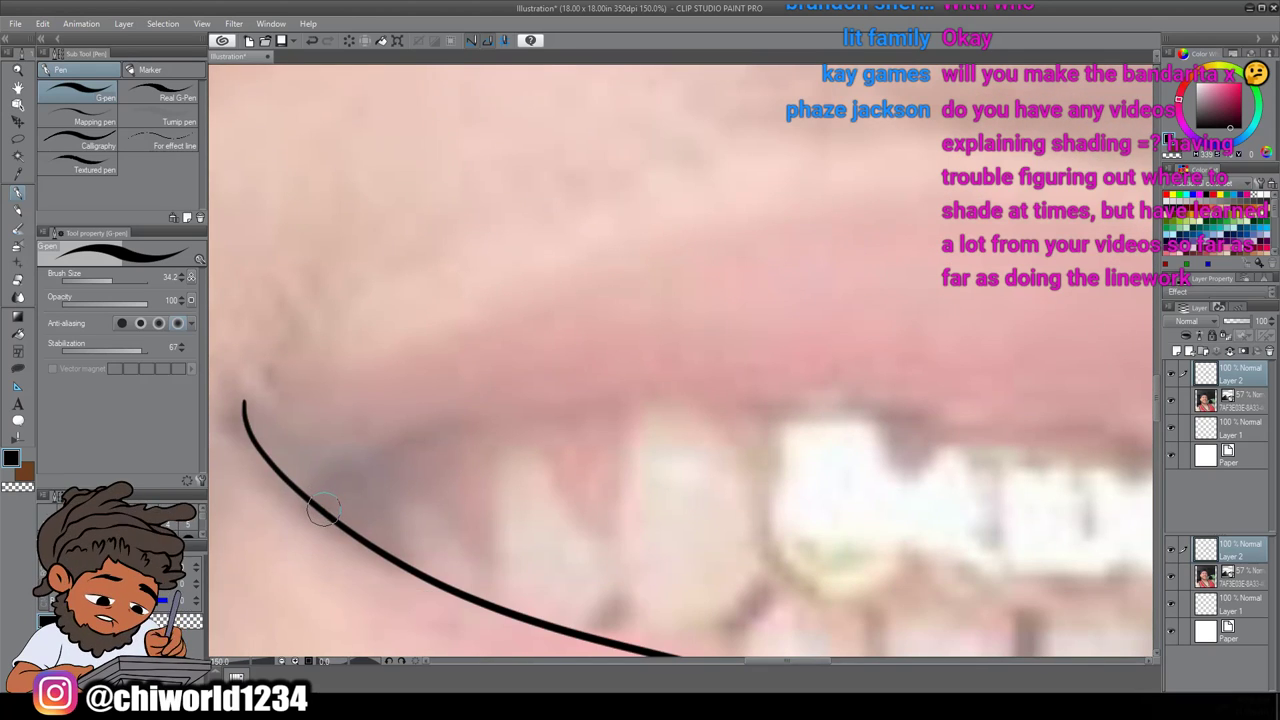
mouse_move(322, 512)
mouse_down()
mouse_move(438, 426)
mouse_move(584, 392)
mouse_move(729, 390)
mouse_move(1017, 426)
mouse_move(975, 425)
mouse_up()
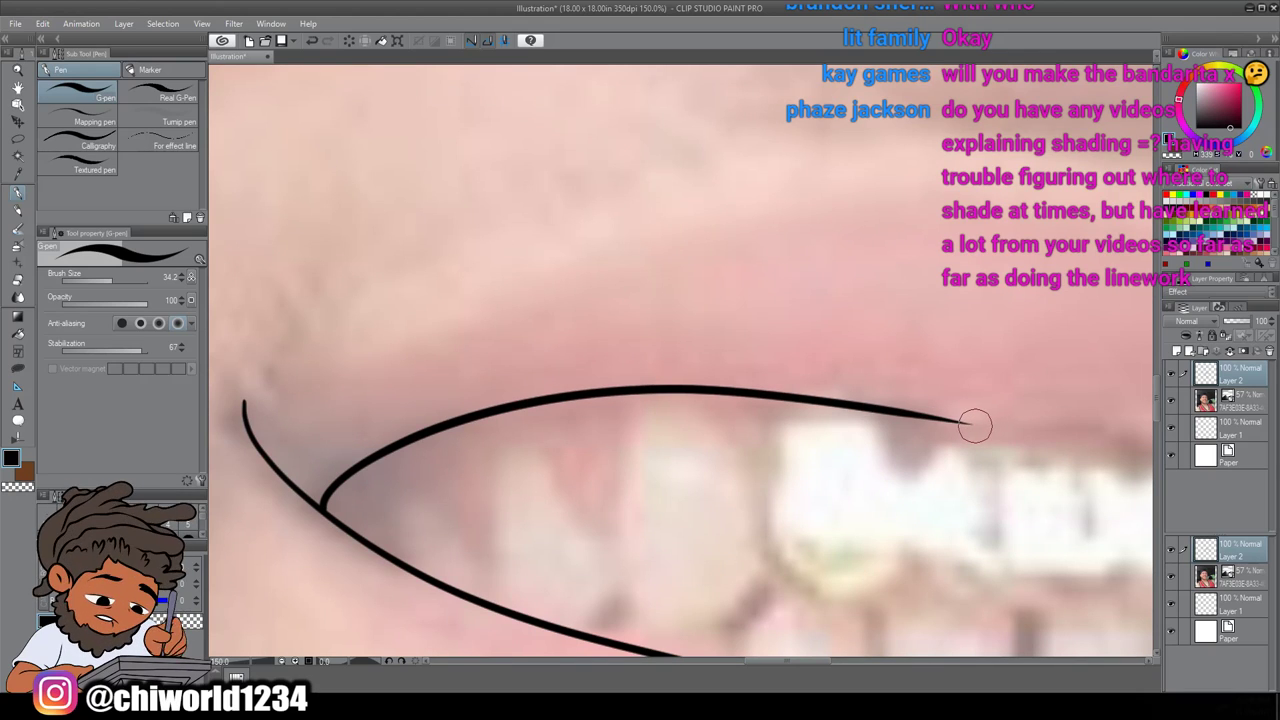
Continue the upper mouth-opening line above the remaining teeth and curve it down into the right mouth corner
scroll(972, 424, down, 1)
scroll(972, 424, right, 3)
scroll(972, 424, up, 1)
scroll(972, 423, right, 5)
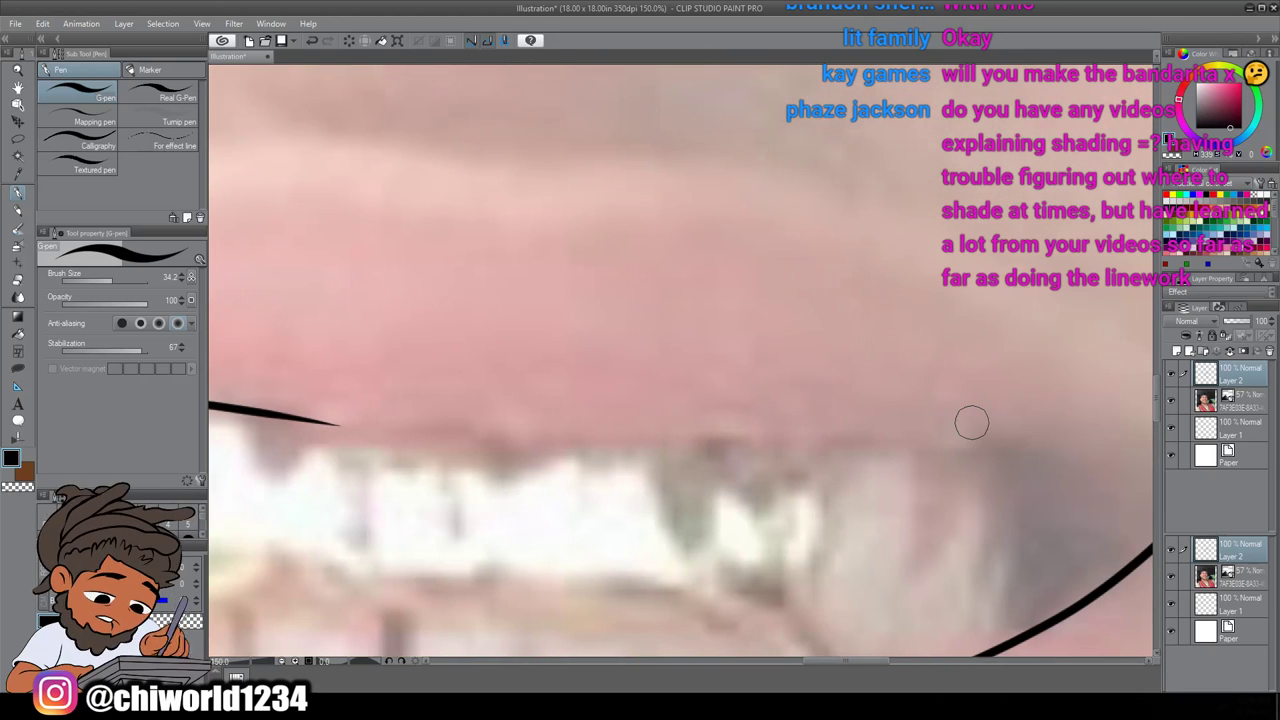
scroll(972, 422, down, 2)
mouse_move(310, 350)
mouse_down()
mouse_move(533, 373)
mouse_move(1051, 367)
mouse_up()
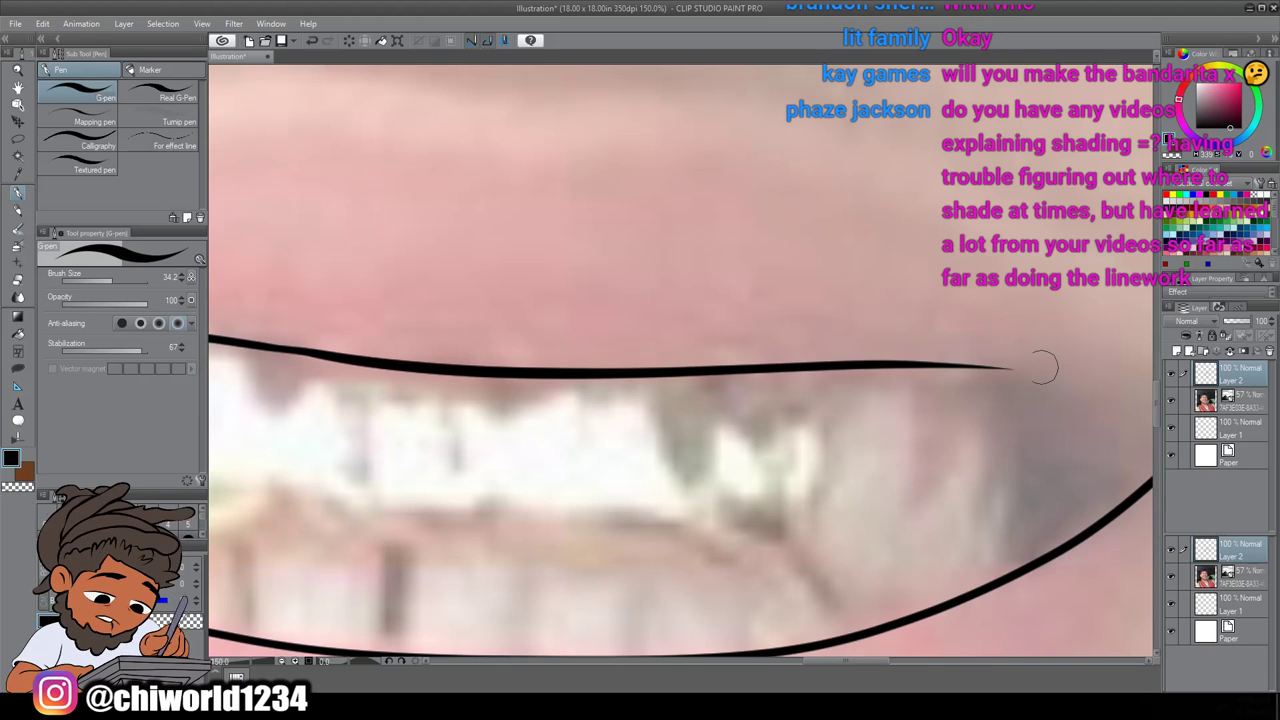
scroll(1040, 368, down, 2)
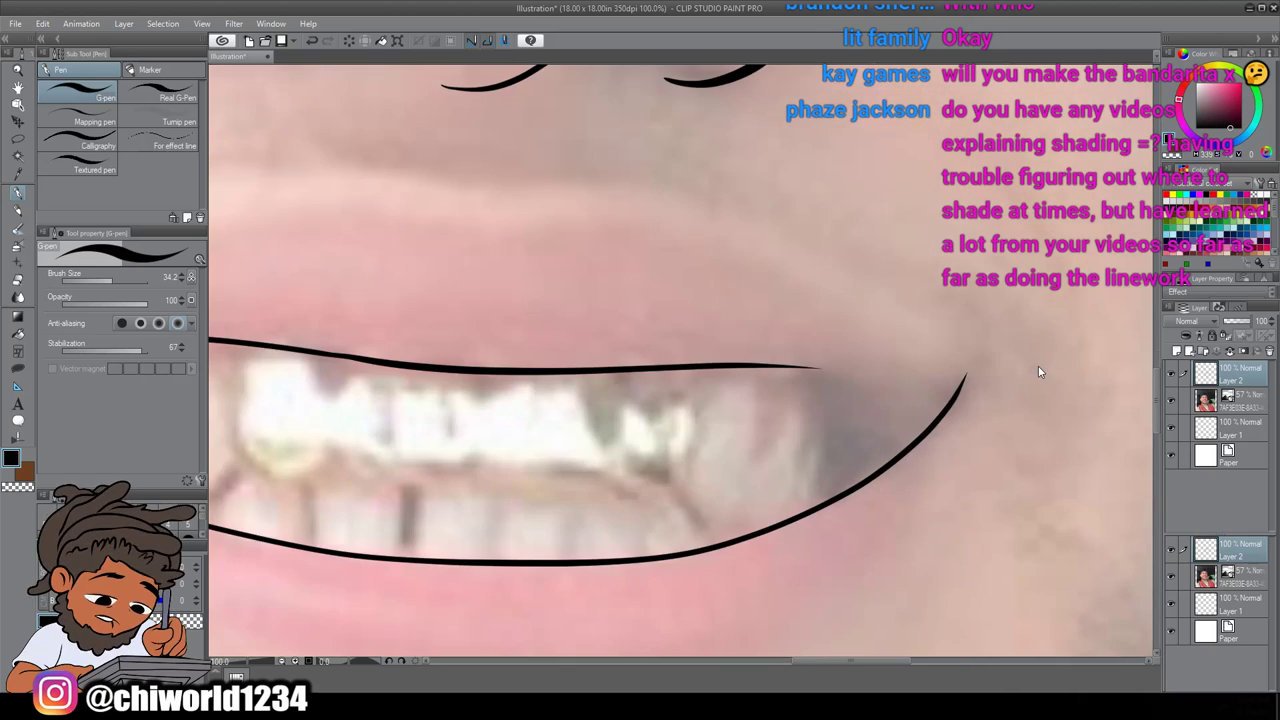
scroll(1038, 367, up, 2)
mouse_move(450, 368)
mouse_down()
mouse_move(569, 386)
mouse_move(697, 451)
mouse_move(754, 463)
mouse_move(787, 449)
mouse_move(812, 415)
mouse_up()
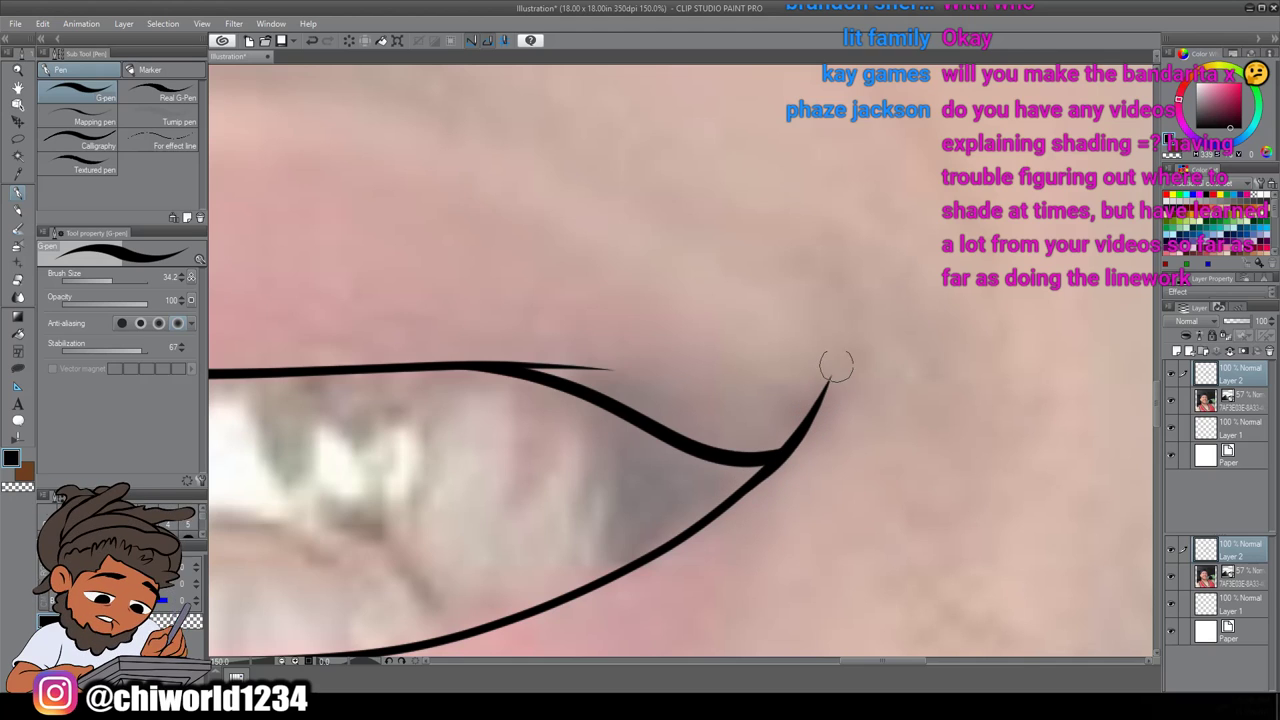
Trace the outer contours of the upper and lower lips from corner to corner
scroll(775, 355, down, 4)
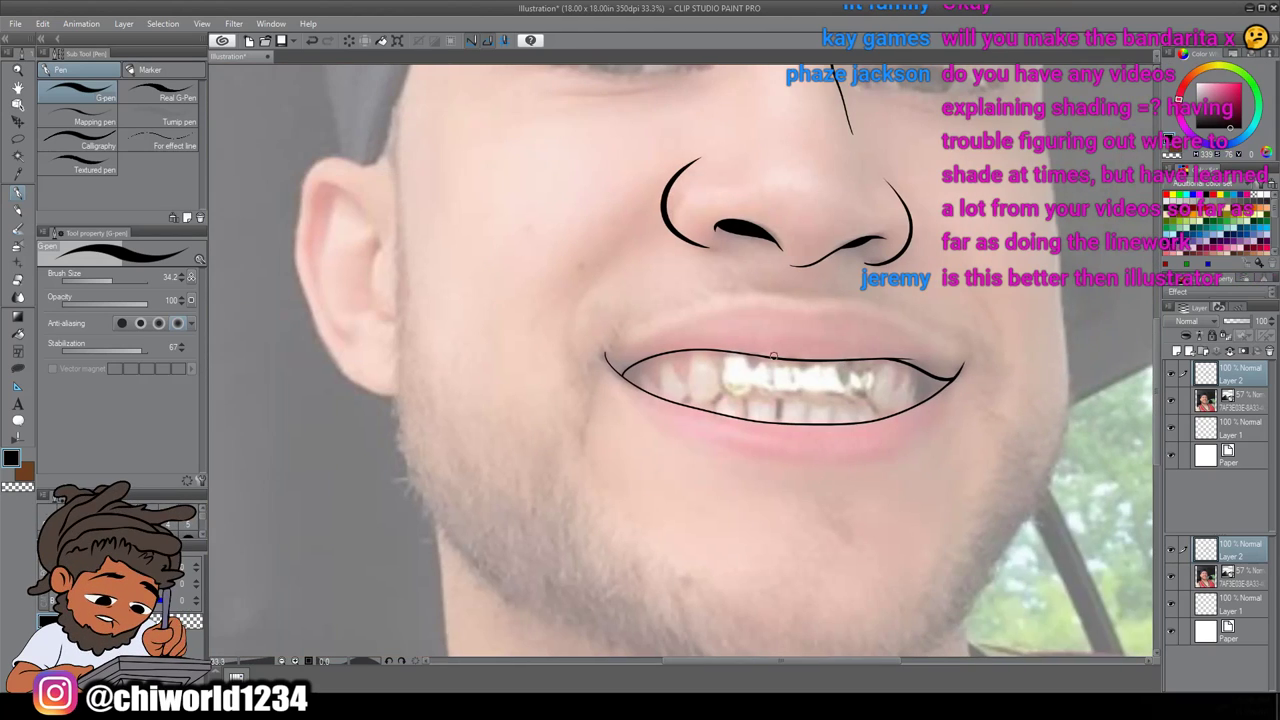
scroll(776, 357, up, 1)
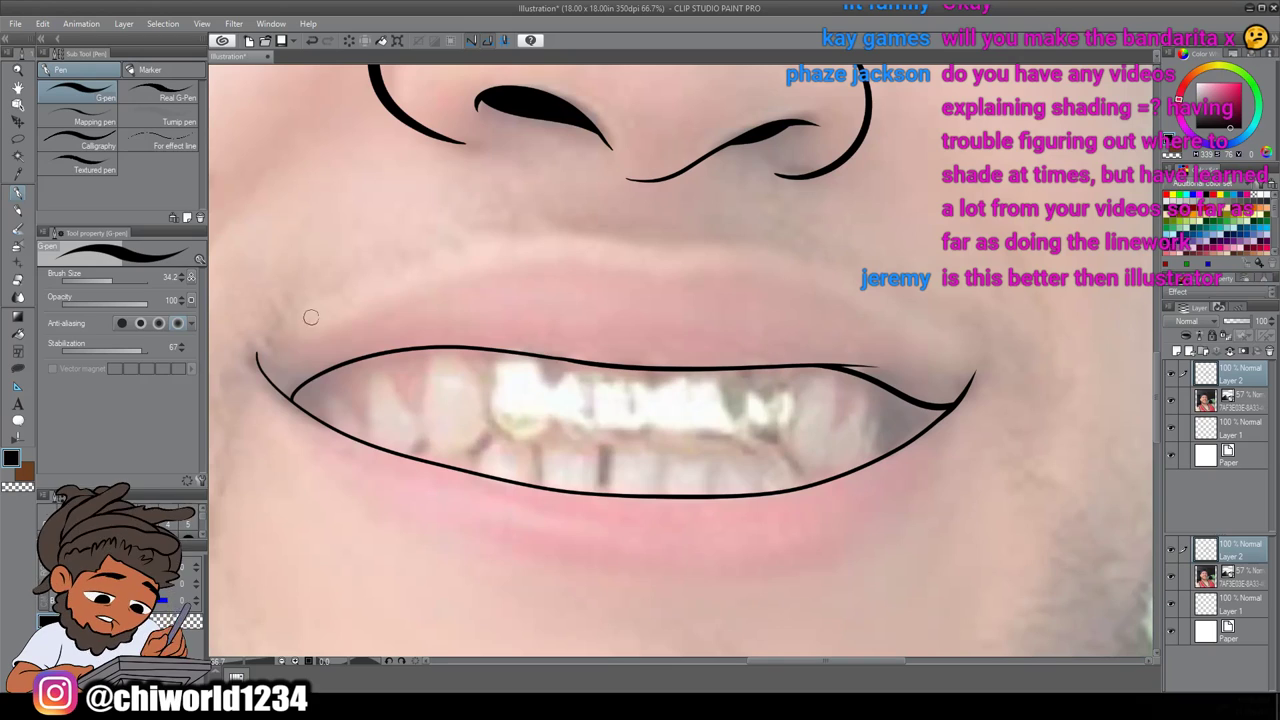
mouse_move(270, 345)
mouse_down()
mouse_move(521, 248)
mouse_move(787, 269)
mouse_move(882, 307)
mouse_move(956, 368)
mouse_up()
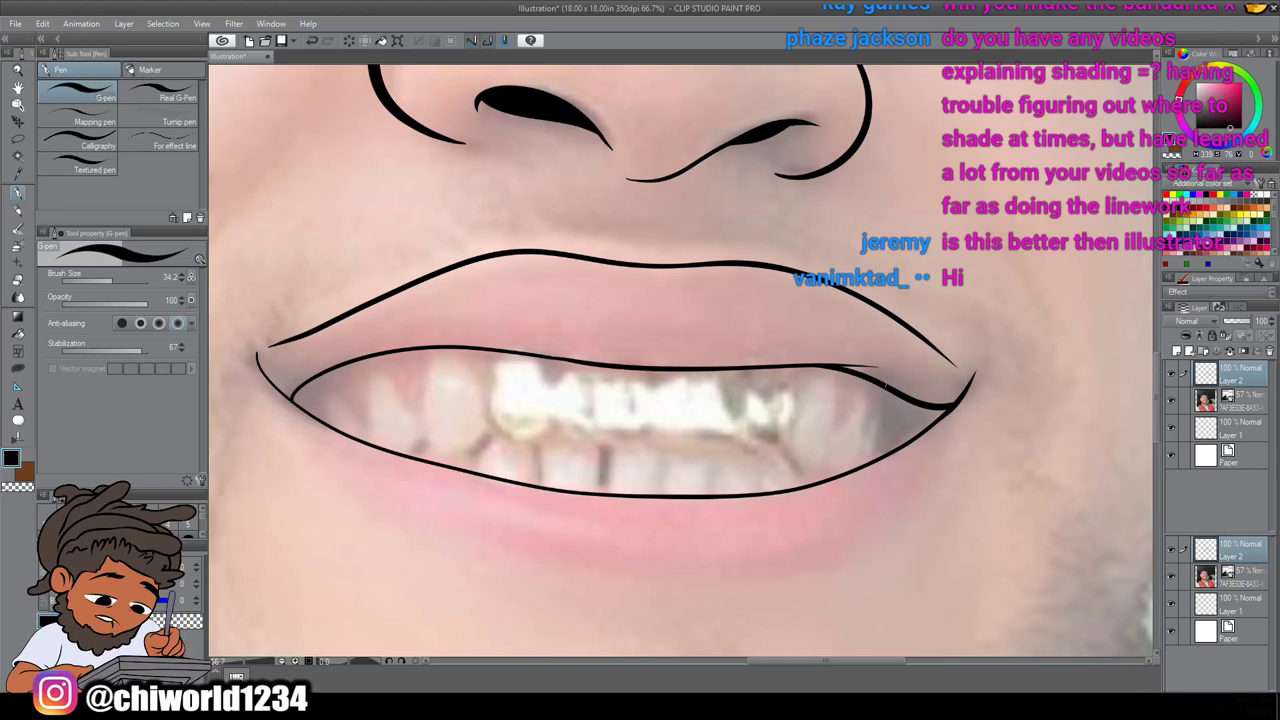
mouse_move(271, 396)
mouse_down()
mouse_move(353, 486)
mouse_move(505, 557)
mouse_move(600, 578)
mouse_move(762, 570)
mouse_up()
mouse_move(829, 545)
mouse_down()
mouse_move(921, 479)
mouse_move(978, 373)
mouse_up()
Draw two wavy lines along the lower edge of the upper teeth, leaving a gap in the middle
scroll(938, 388, down, 5)
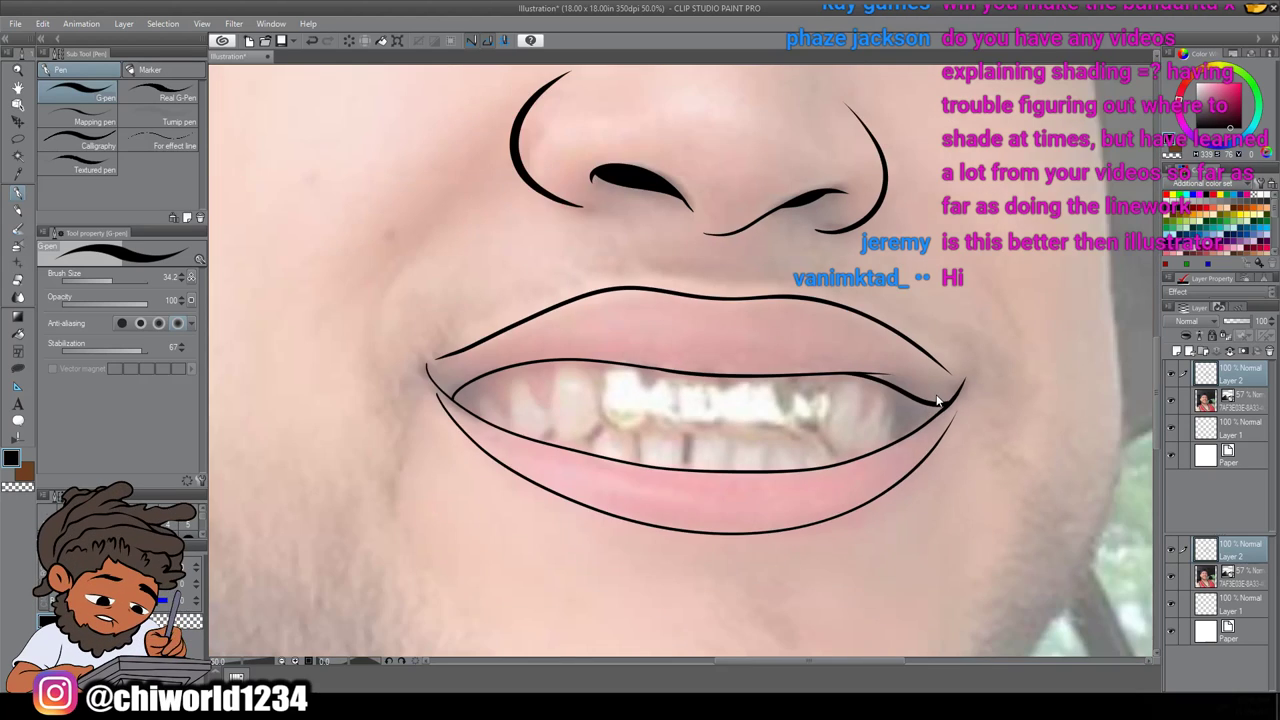
scroll(938, 388, up, 1)
scroll(938, 387, up, 6)
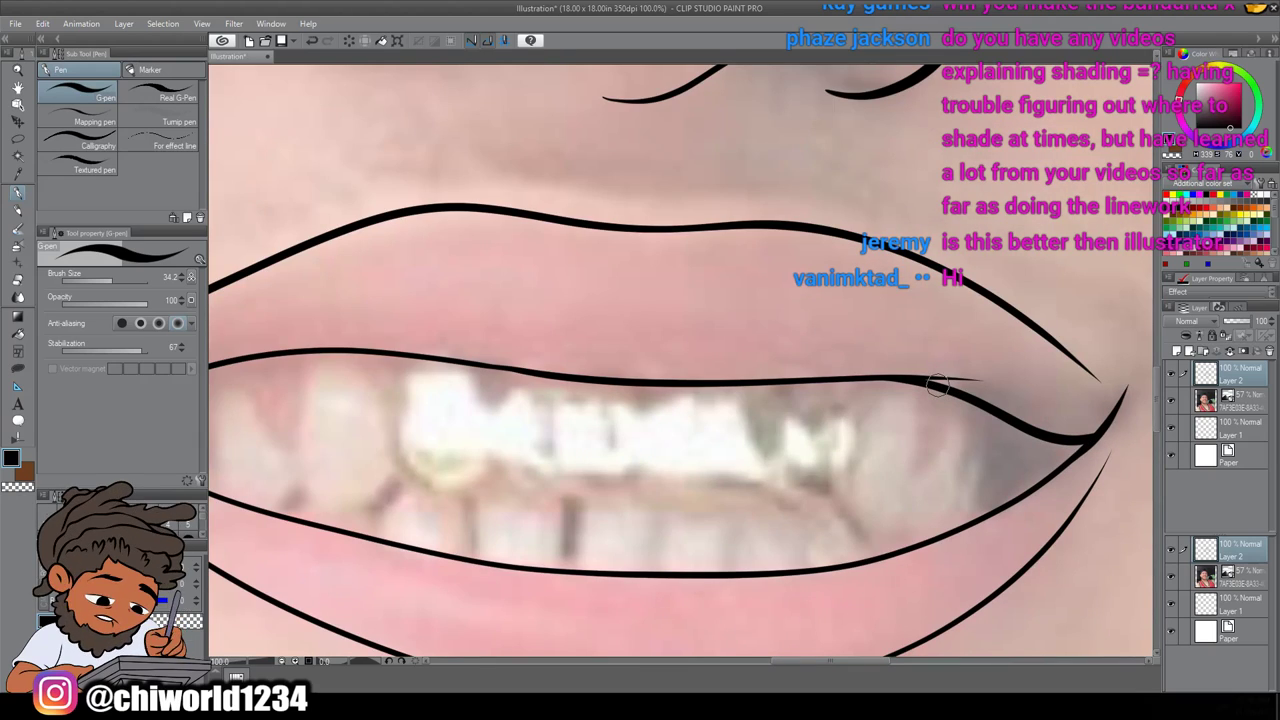
mouse_move(280, 513)
mouse_down()
mouse_move(297, 493)
mouse_move(375, 493)
mouse_move(397, 471)
mouse_move(460, 490)
mouse_move(491, 469)
mouse_move(526, 491)
mouse_move(632, 494)
mouse_up()
mouse_move(722, 501)
mouse_down()
mouse_move(782, 500)
mouse_move(798, 513)
mouse_move(848, 499)
mouse_move(905, 530)
mouse_up()
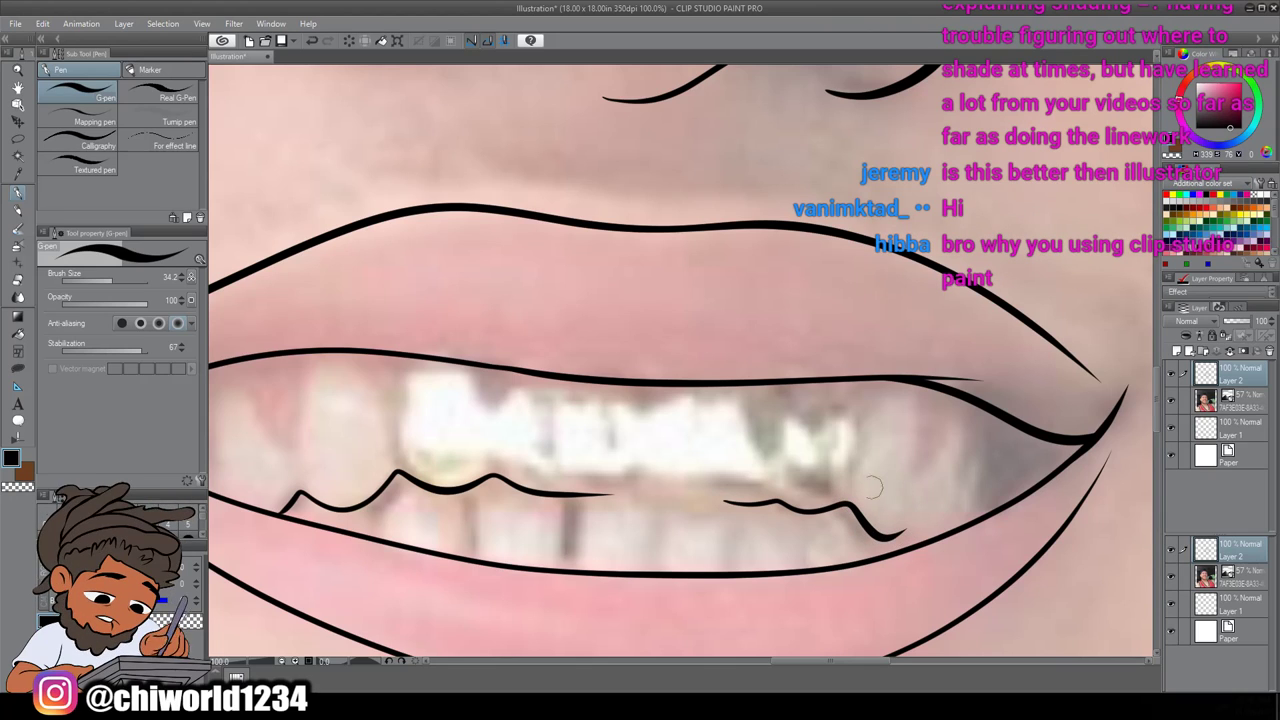
Hide the photo layer to review the nose and mouth line art alone, and show the photo again
scroll(925, 537, down, 8)
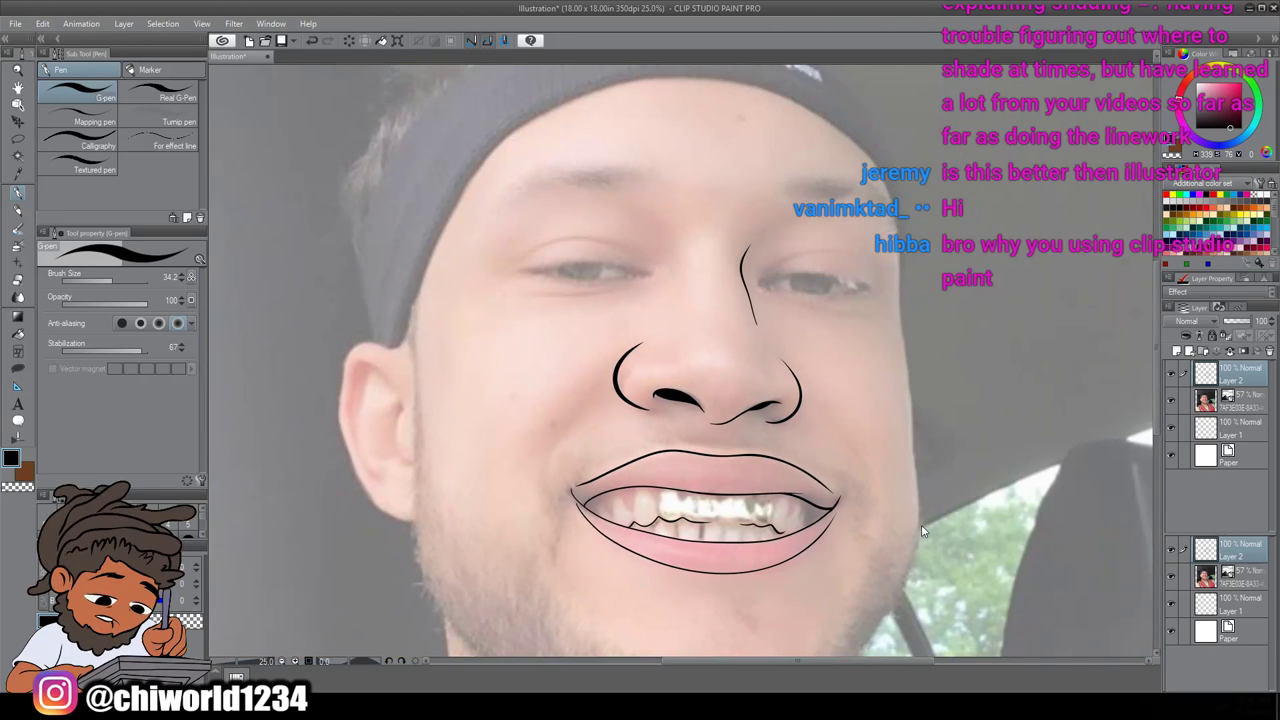
click(1172, 400)
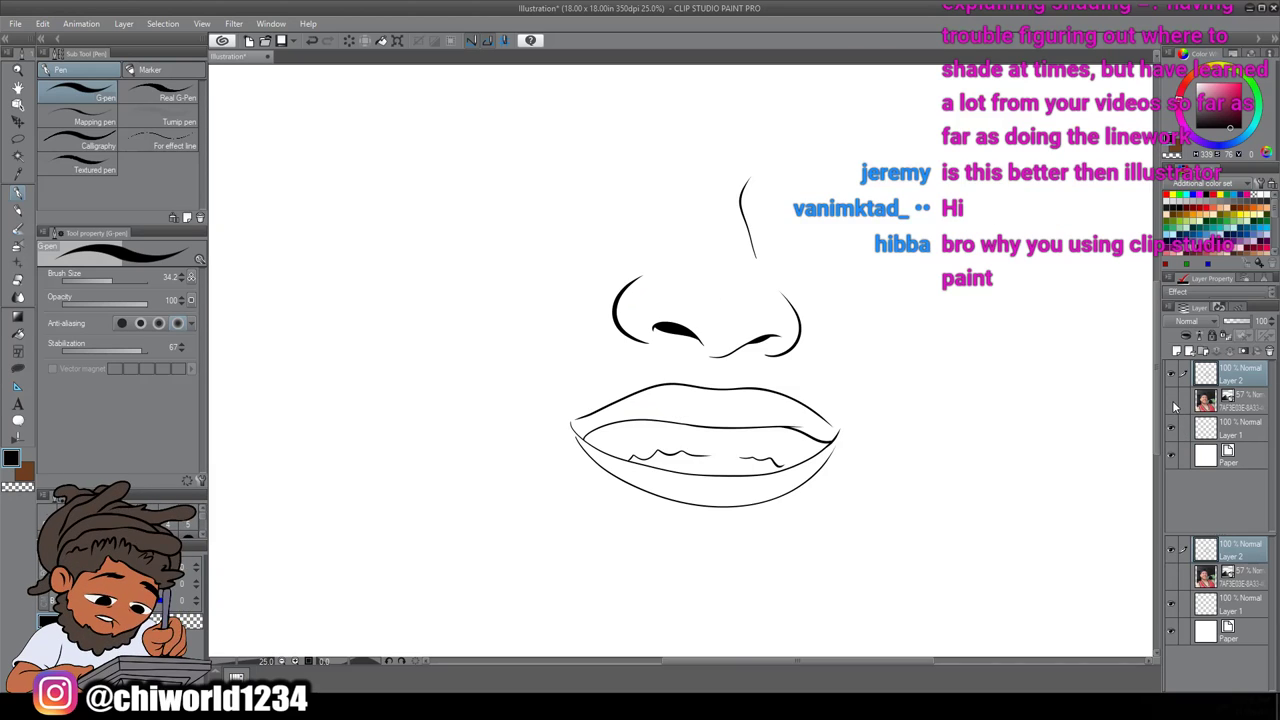
key(ctrl+plus)
click(1172, 400)
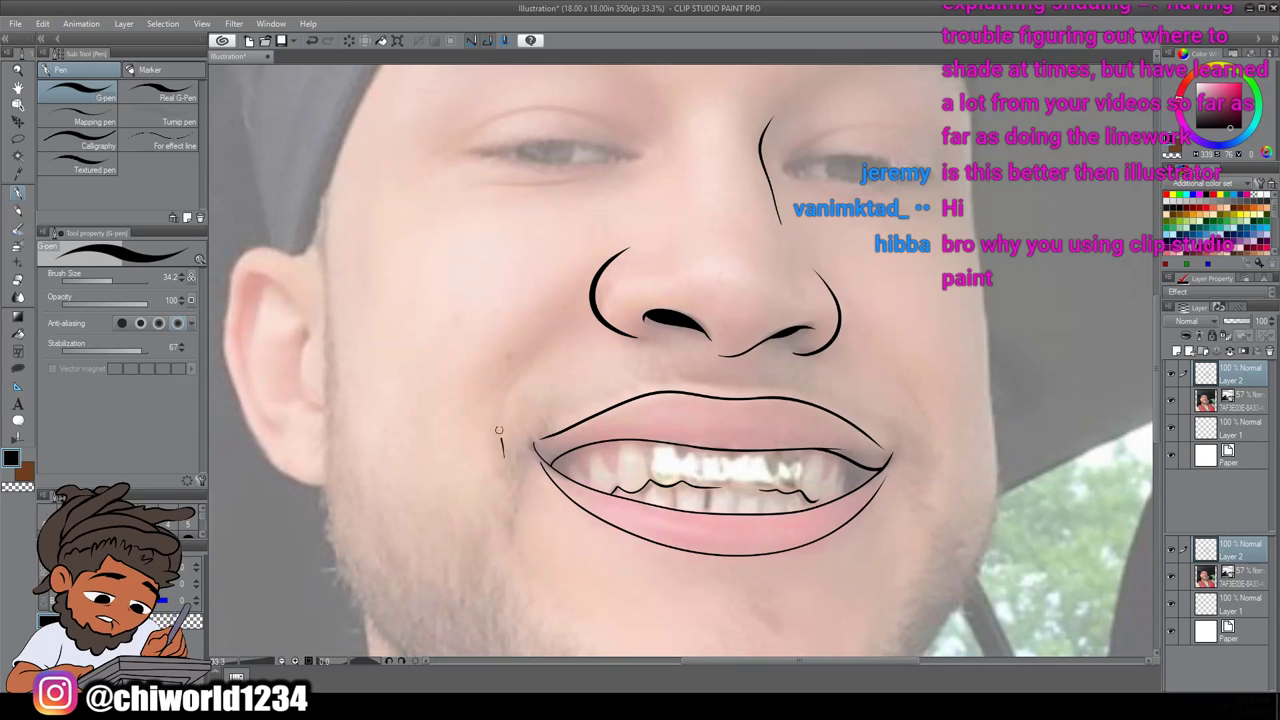
Draw a short curved smile crease beside each corner of the mouth
drag(499, 432, 516, 378)
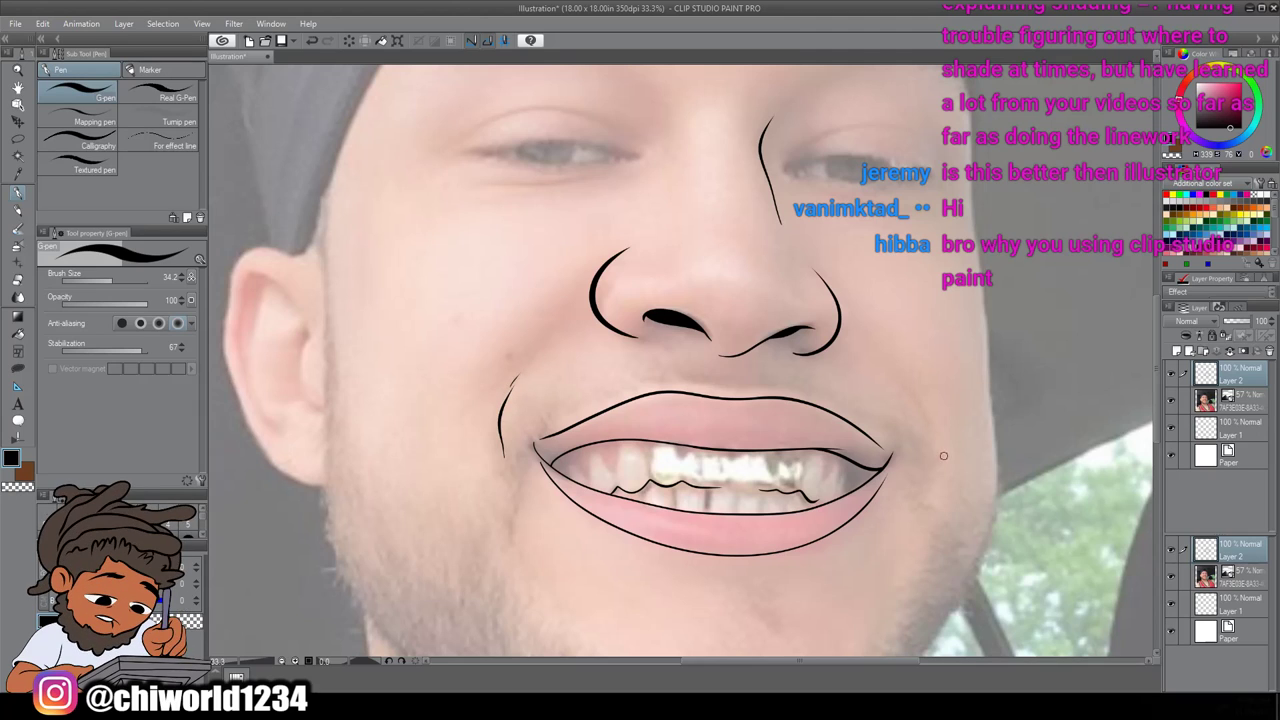
drag(929, 450, 903, 378)
Trace the upper lash line of the left eye with one tapered stroke from outer to inner corner
scroll(505, 424, up, 3)
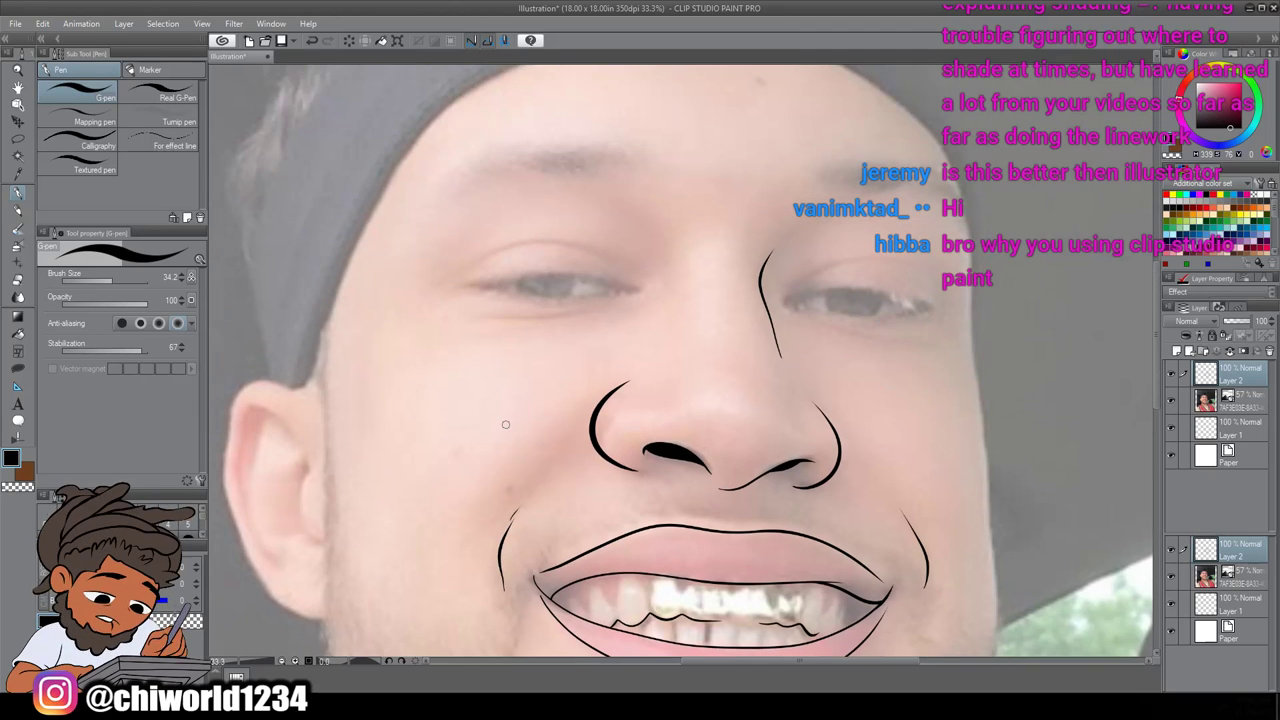
scroll(494, 431, up, 3)
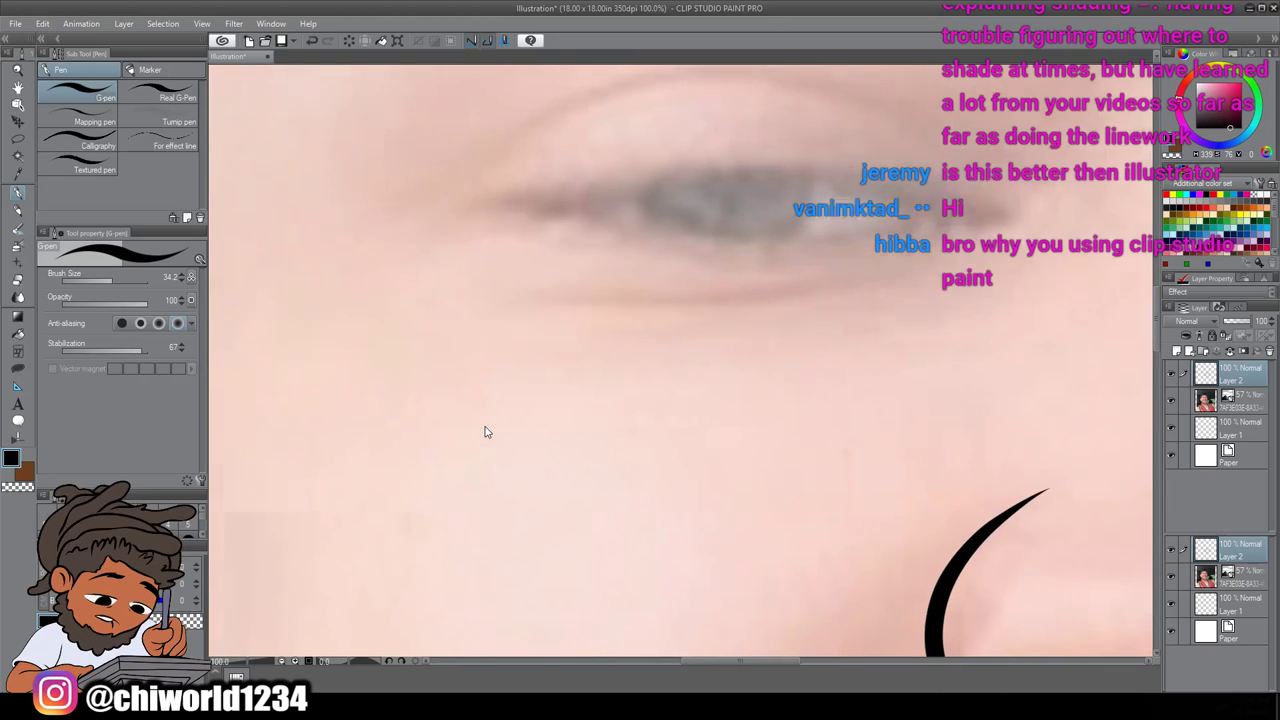
scroll(485, 430, right, 5)
scroll(400, 380, up, 3)
mouse_move(264, 343)
mouse_down()
mouse_move(543, 306)
mouse_move(663, 314)
mouse_move(815, 354)
mouse_up()
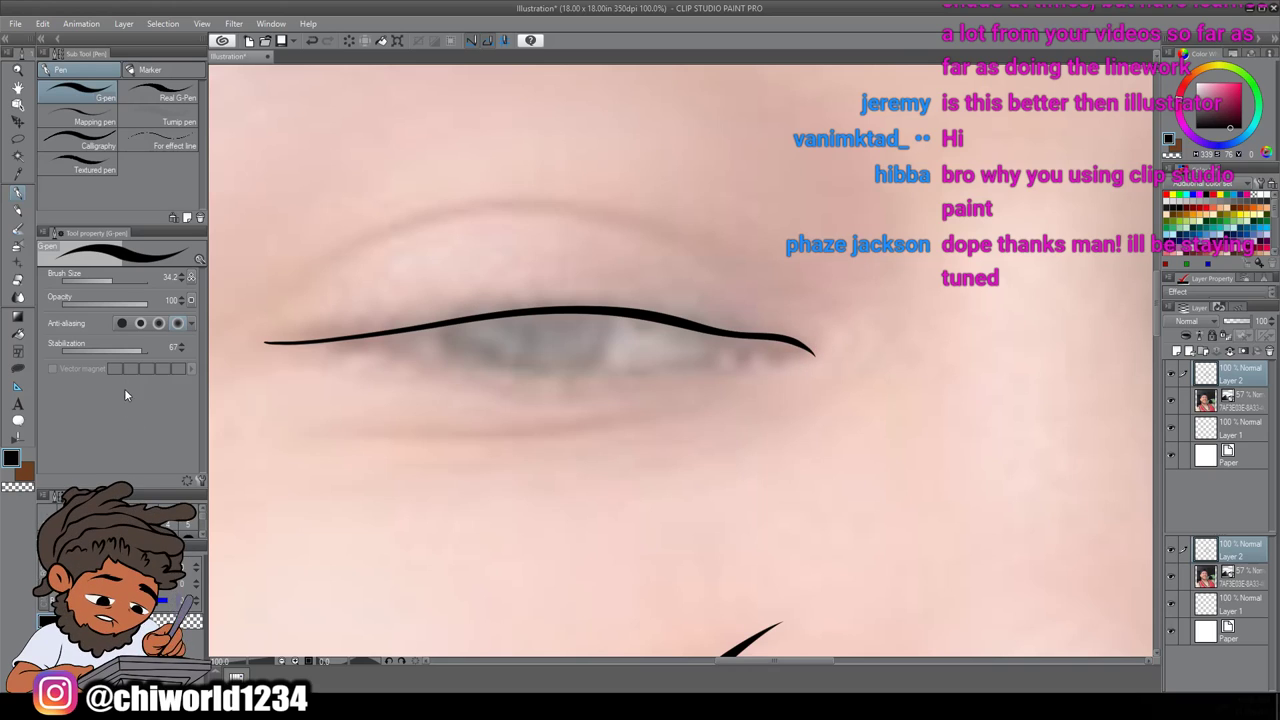
Set the pen's stabilization to 51 and draw the left eye's inner-corner hook and its upper eyelid crease in two strokes
drag(142, 349, 136, 351)
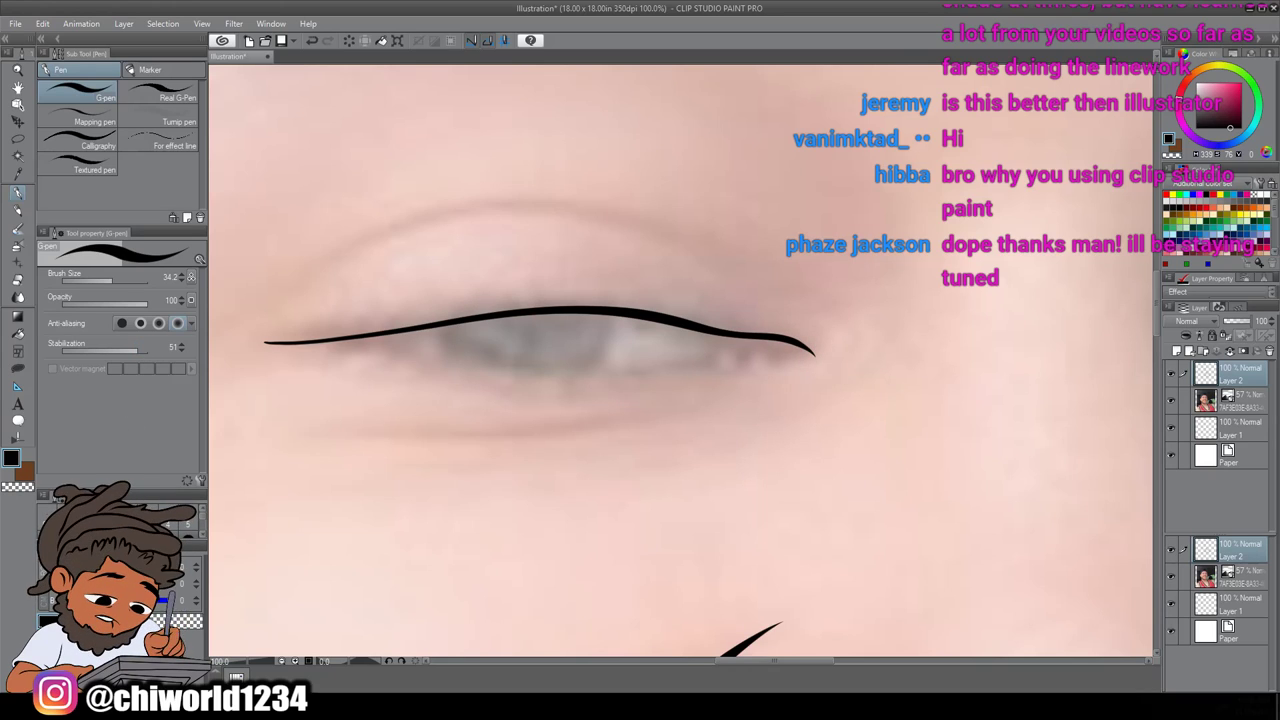
mouse_move(728, 366)
mouse_down()
mouse_move(736, 345)
mouse_move(717, 331)
mouse_up()
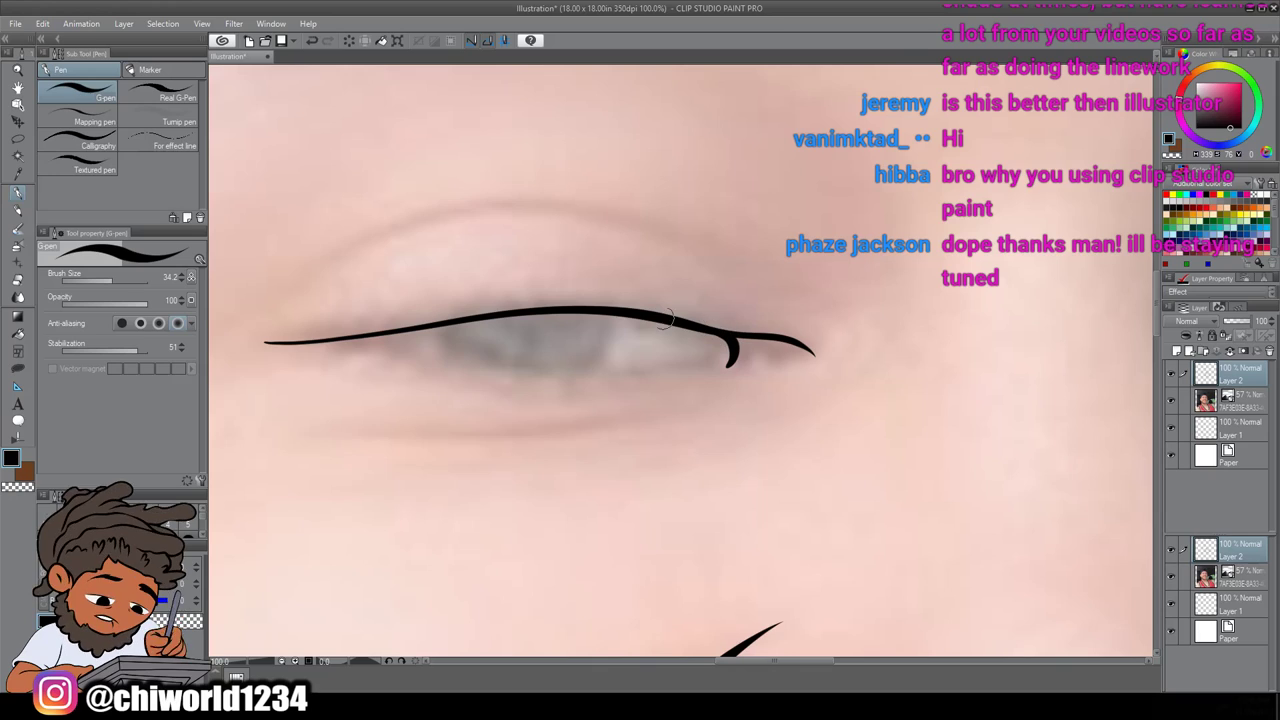
mouse_move(283, 296)
mouse_down()
mouse_move(374, 239)
mouse_move(450, 218)
mouse_move(640, 223)
mouse_up()
mouse_move(568, 207)
mouse_down()
mouse_move(676, 234)
mouse_move(760, 285)
mouse_up()
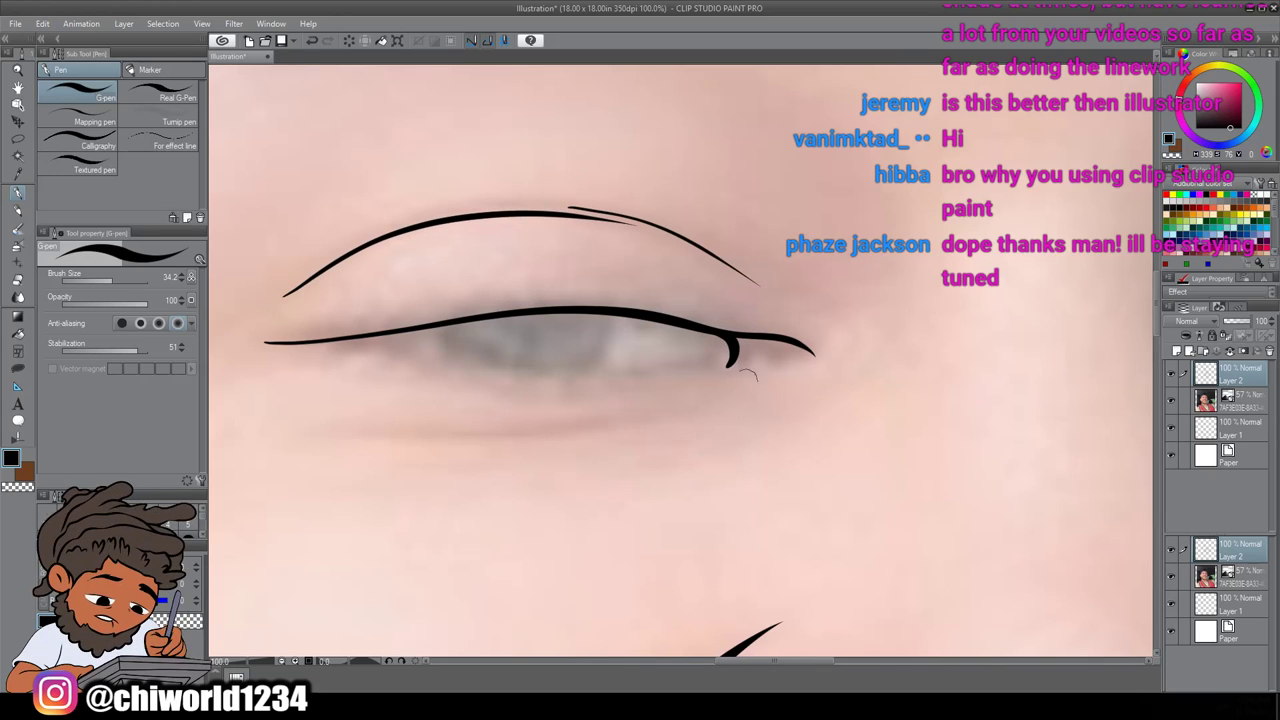
Trace the right eye's upper lash line with a hooked inner corner, and its eyelid crease in two strokes
scroll(736, 434, down, 3)
drag(985, 405, 740, 416)
scroll(740, 416, up, 2)
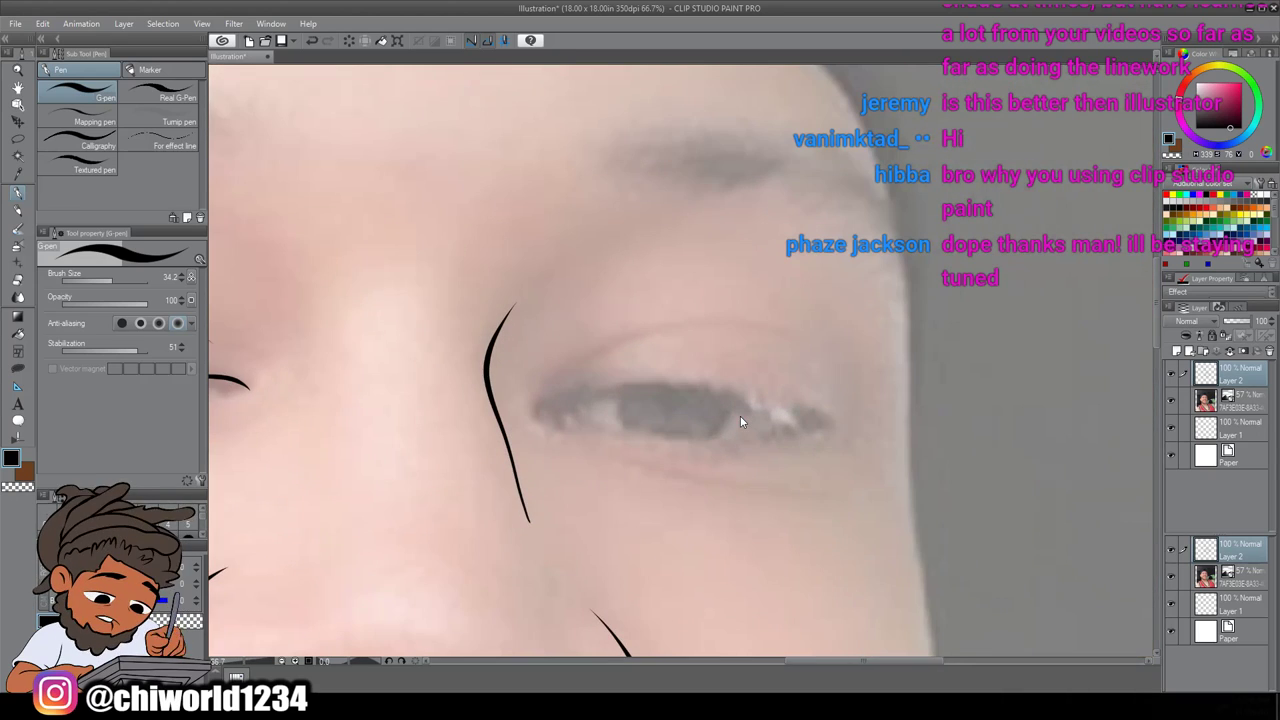
mouse_move(542, 425)
mouse_down()
mouse_move(594, 392)
mouse_move(660, 385)
mouse_move(838, 418)
mouse_up()
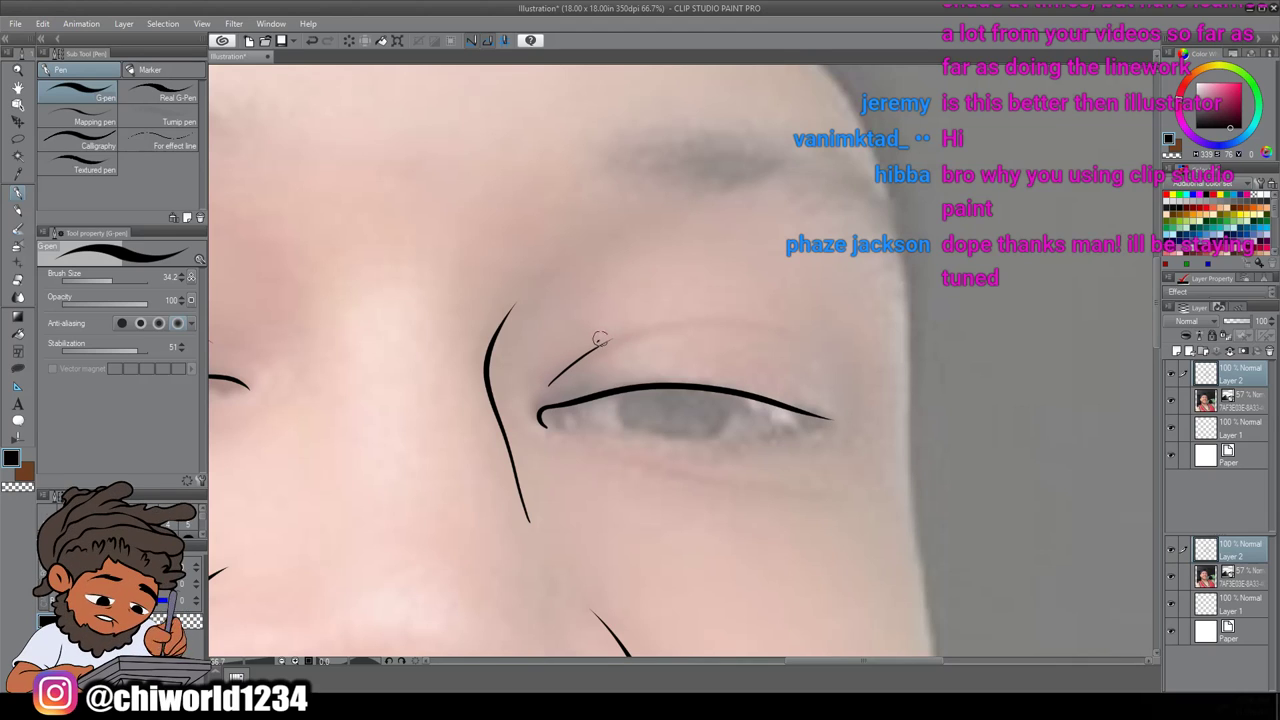
drag(659, 320, 728, 323)
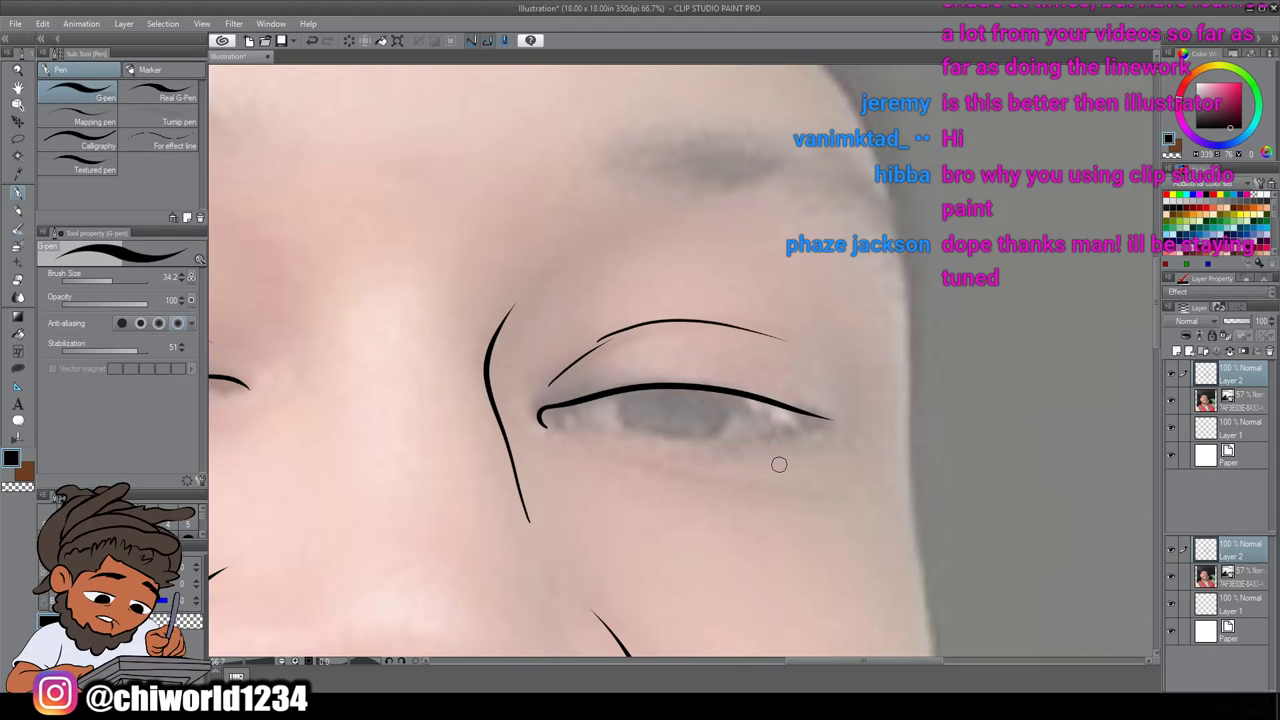
Trace the face outline from beside the left ear, along the jaw and under the chin, up to the right temple
scroll(791, 446, down, 7)
scroll(791, 446, down, 1)
scroll(791, 446, up, 4)
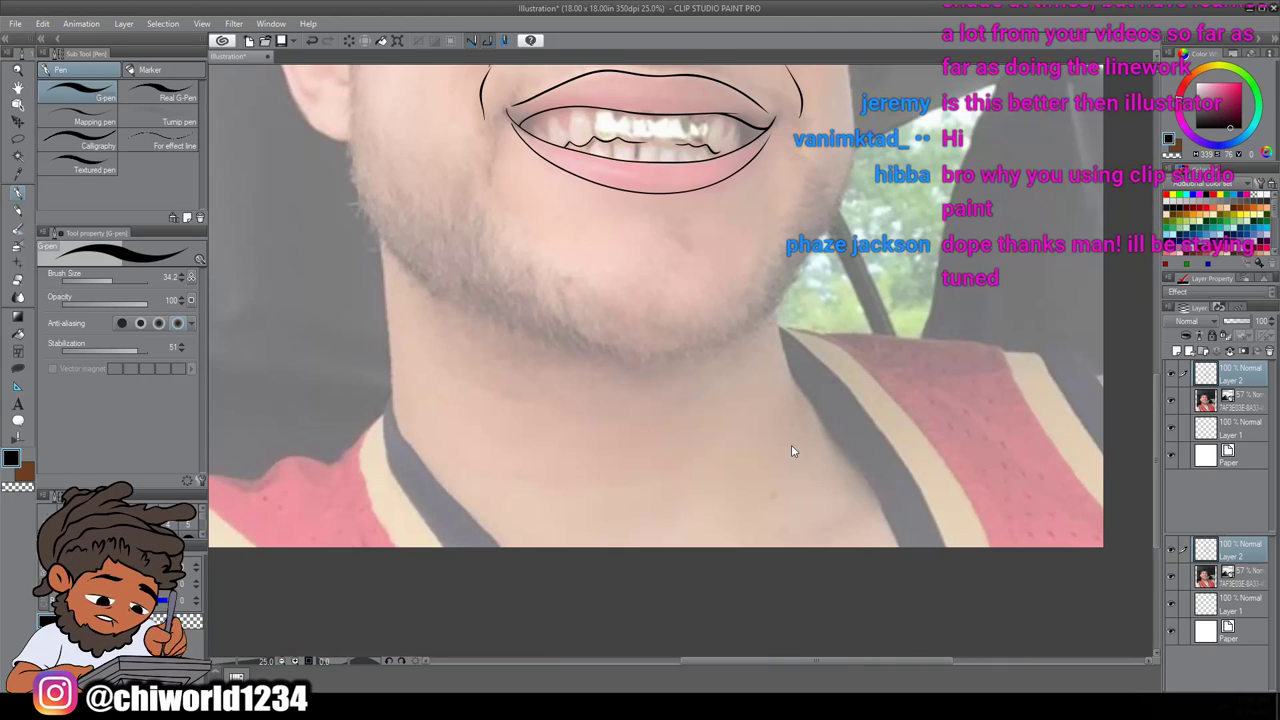
scroll(791, 444, up, 3)
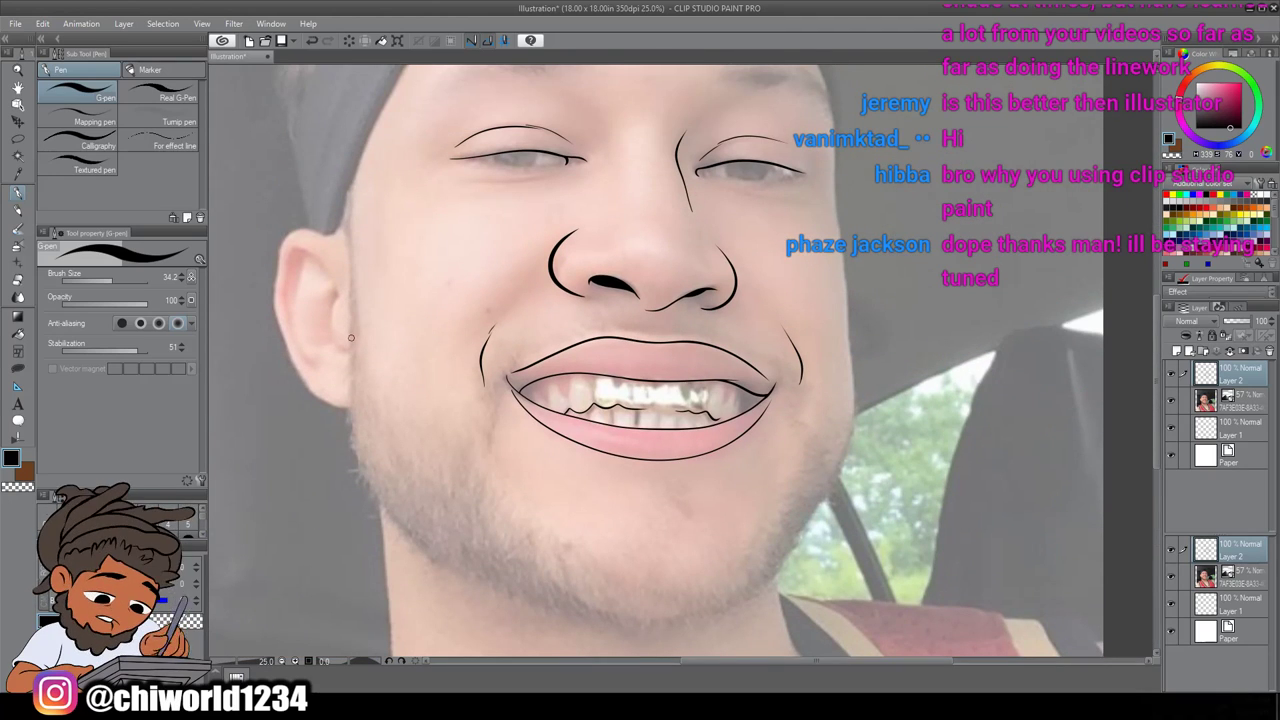
mouse_move(353, 450)
mouse_down()
mouse_move(430, 547)
mouse_move(483, 578)
mouse_move(604, 615)
mouse_up()
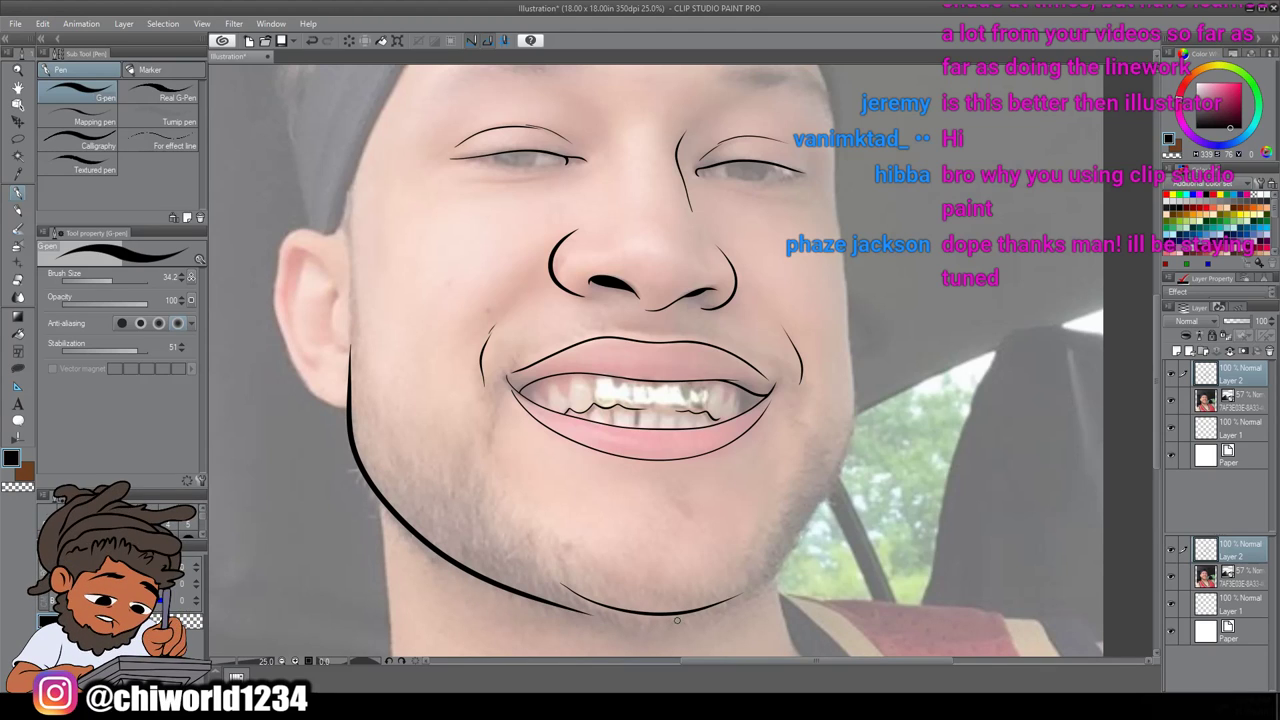
drag(824, 483, 847, 407)
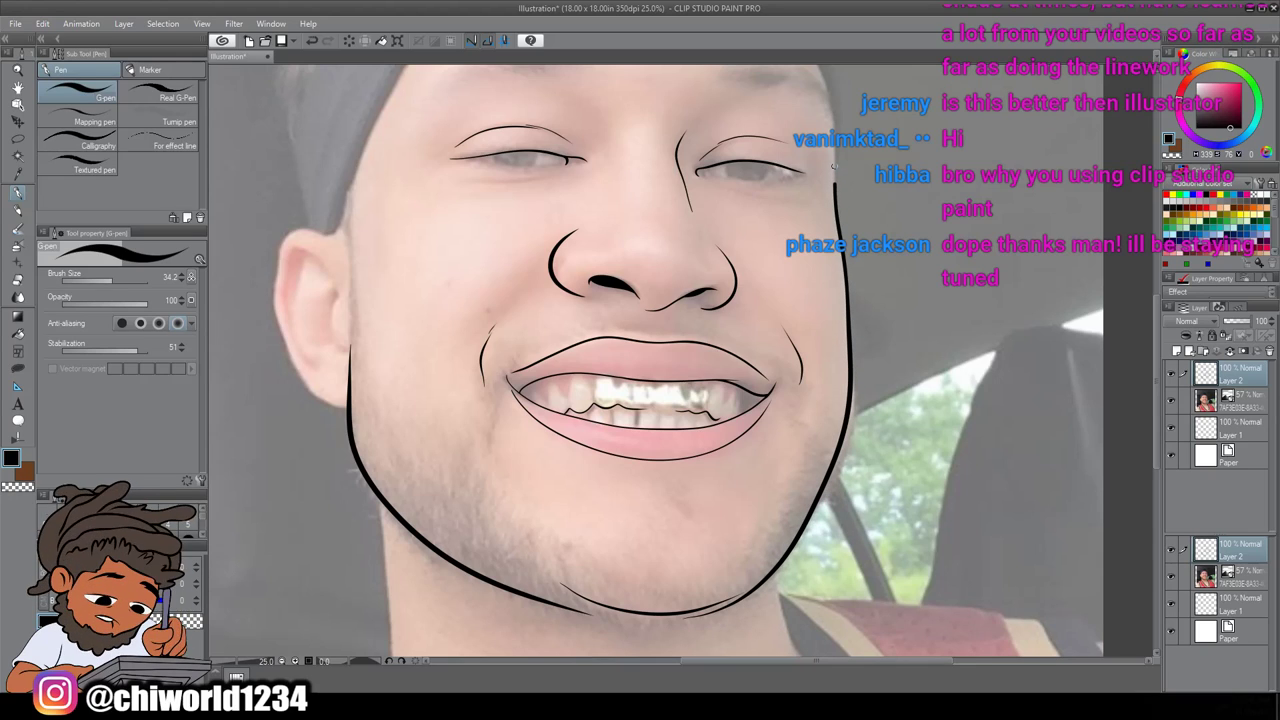
Trace the headband's lower edge across the forehead, from the top of the left ear to the right temple line
scroll(748, 75, up, 3)
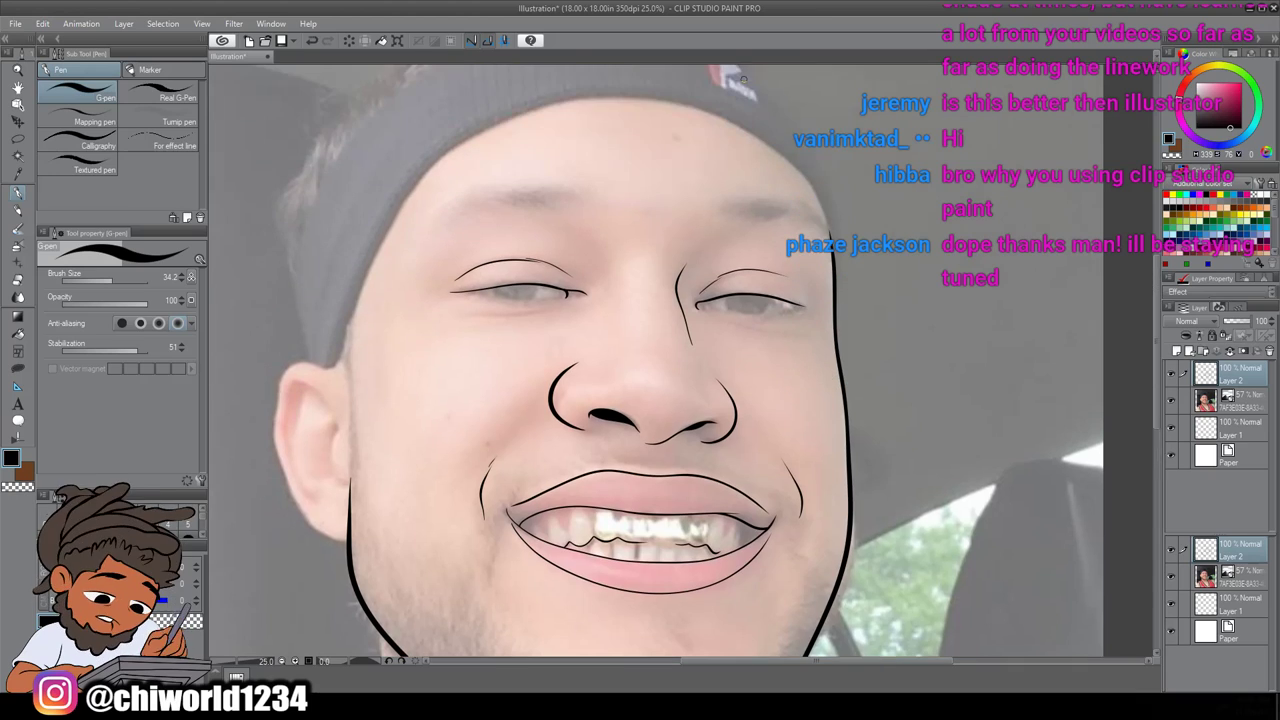
scroll(744, 79, up, 1)
scroll(744, 79, left, 2)
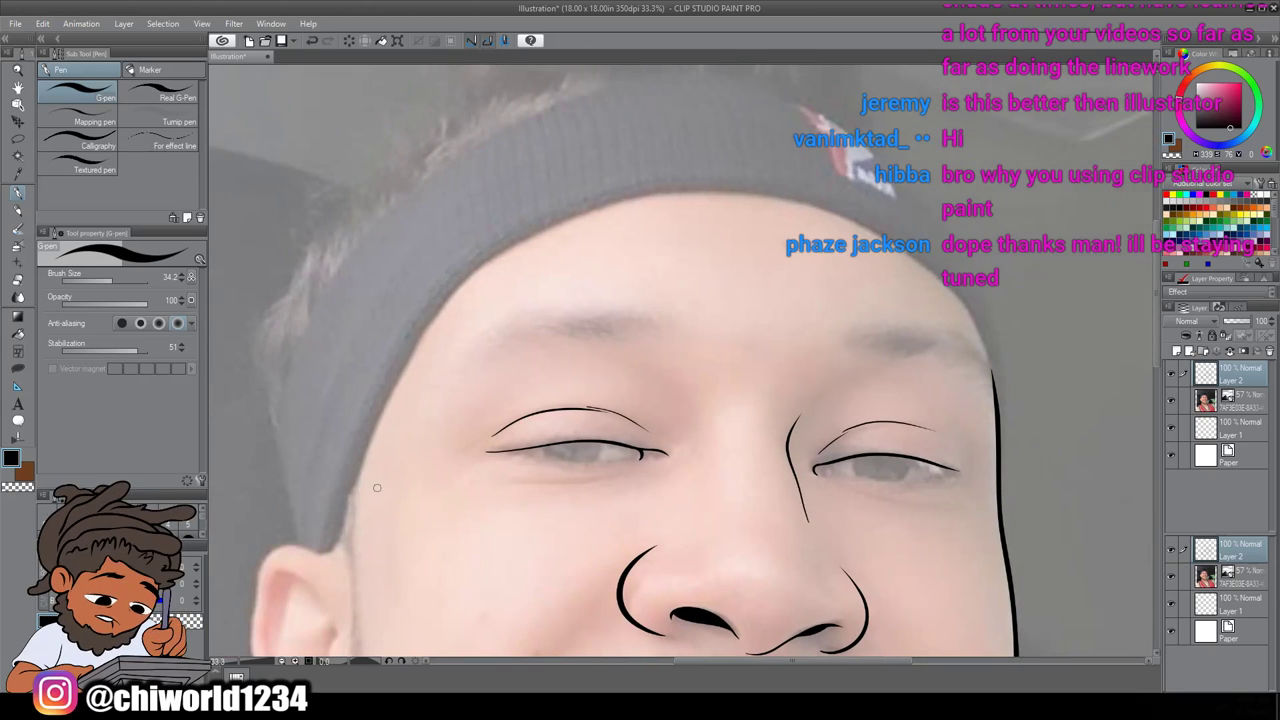
mouse_move(362, 466)
mouse_down()
mouse_move(442, 303)
mouse_move(506, 245)
mouse_up()
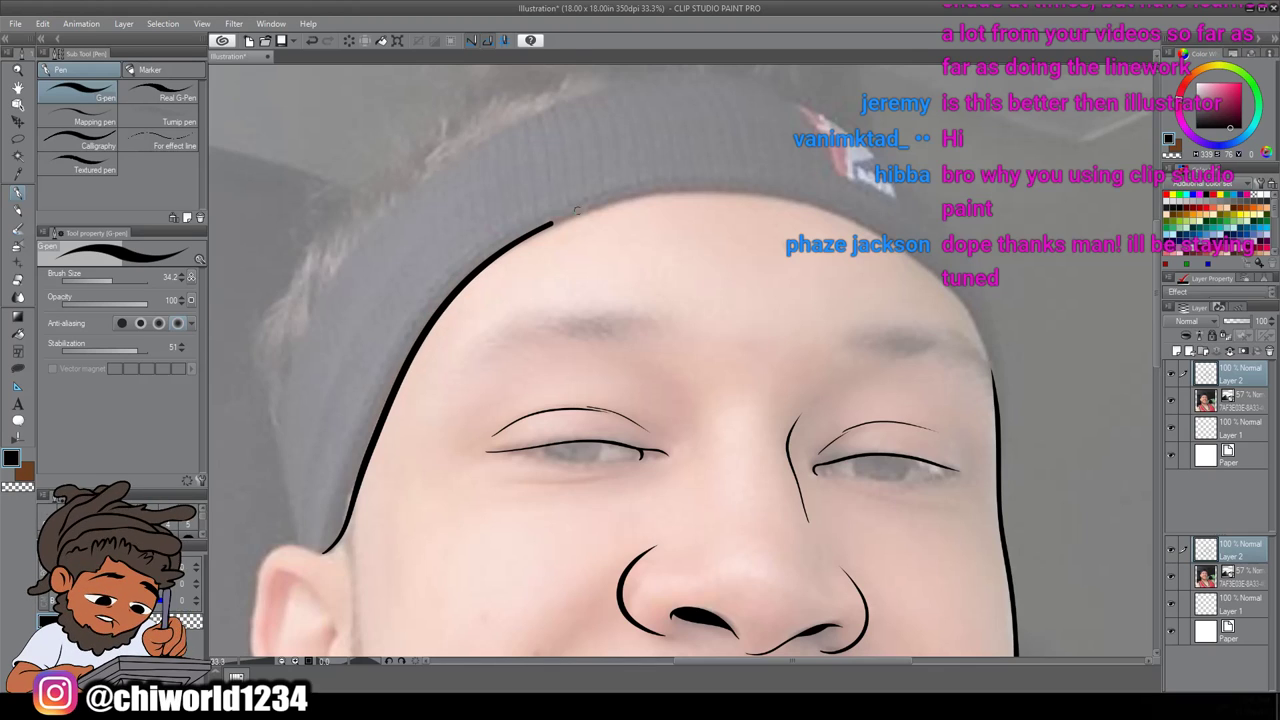
drag(576, 210, 657, 195)
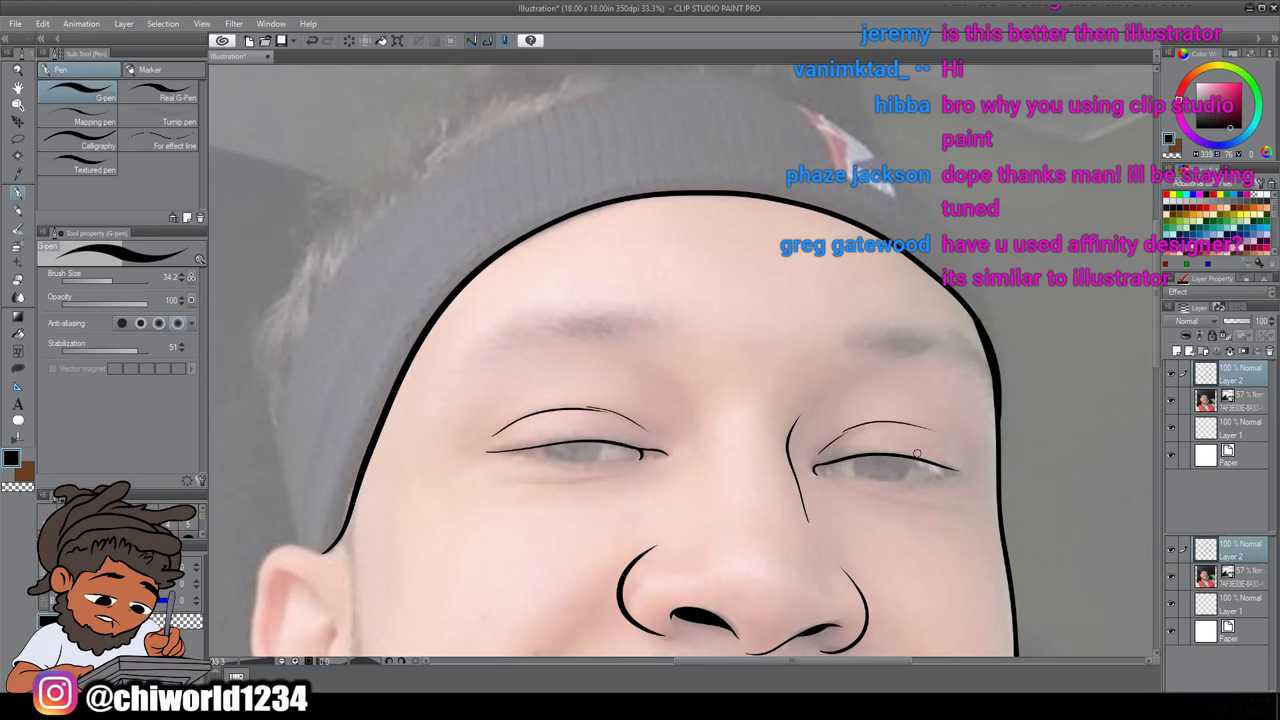
Outline the headband's outer edge from above the left ear, over the head, down to the right temple
scroll(916, 455, down, 3)
scroll(940, 421, up, 2)
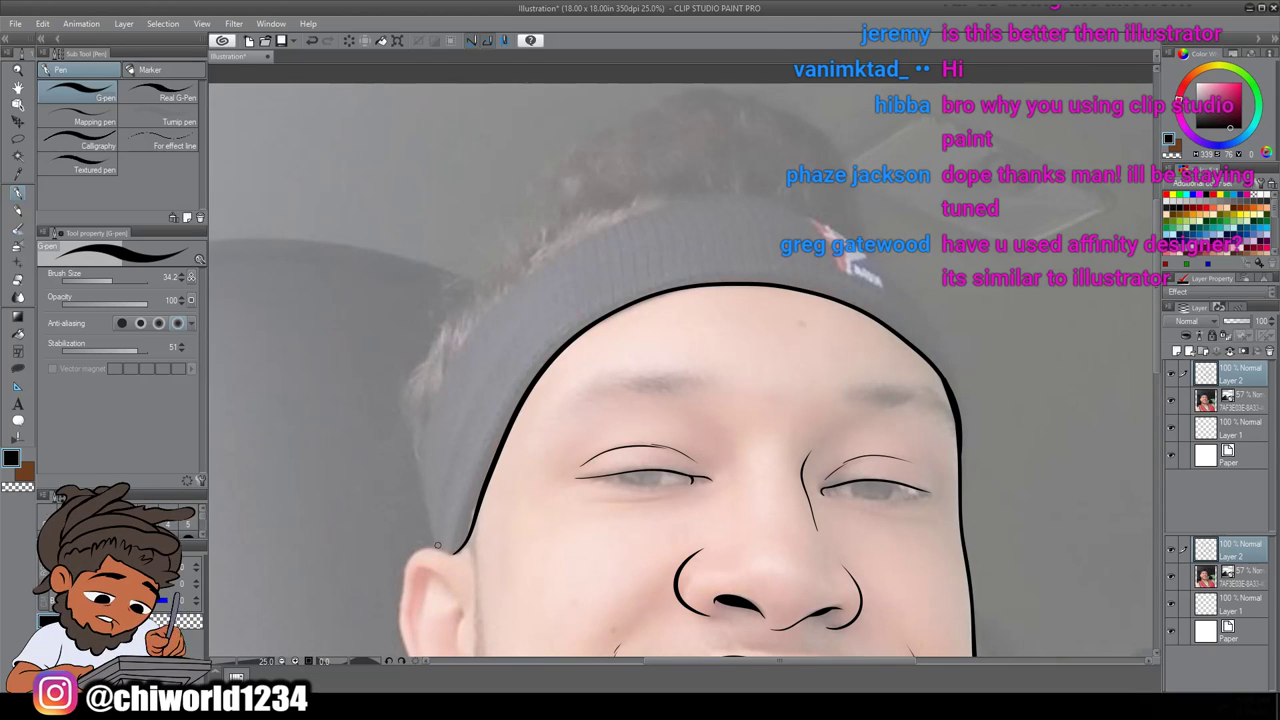
mouse_move(428, 391)
mouse_down()
mouse_move(531, 267)
mouse_move(623, 218)
mouse_move(726, 197)
mouse_move(822, 217)
mouse_move(905, 283)
mouse_move(943, 329)
mouse_move(966, 412)
mouse_up()
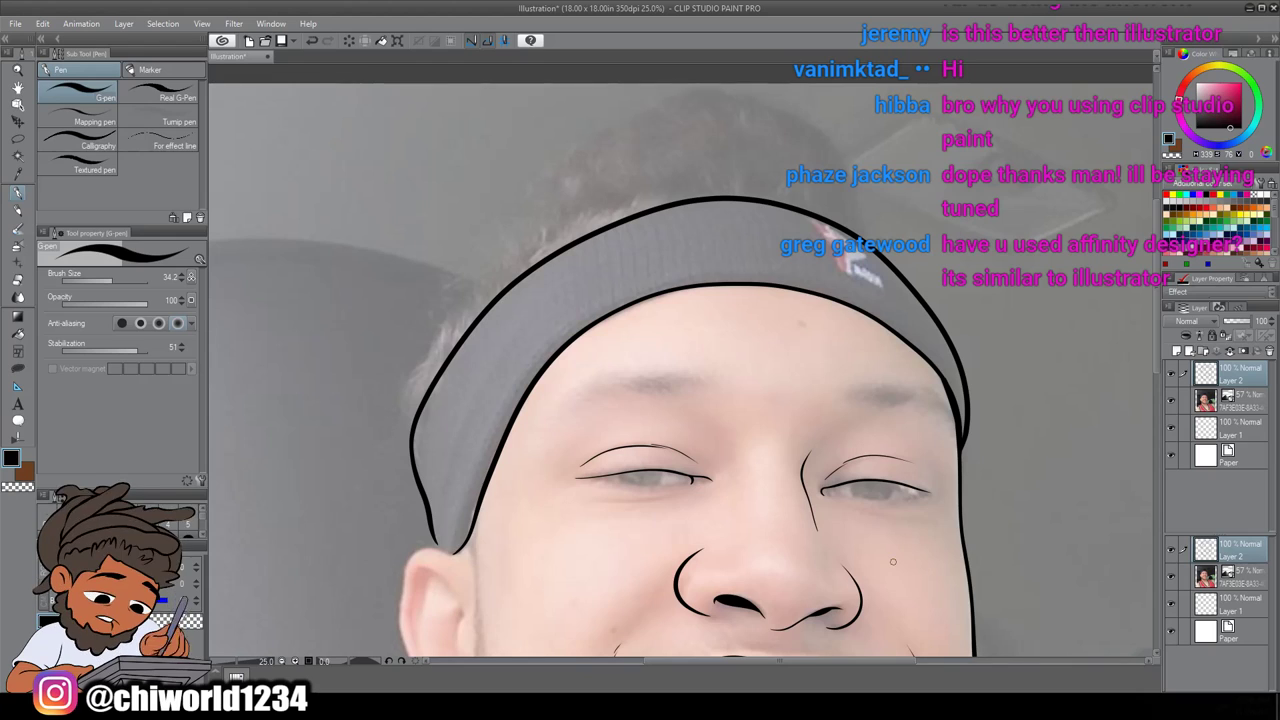
Outline the left ear from the lobe at the jawline, around the outer rim, to the headband and the side of the face
scroll(896, 529, down, 4)
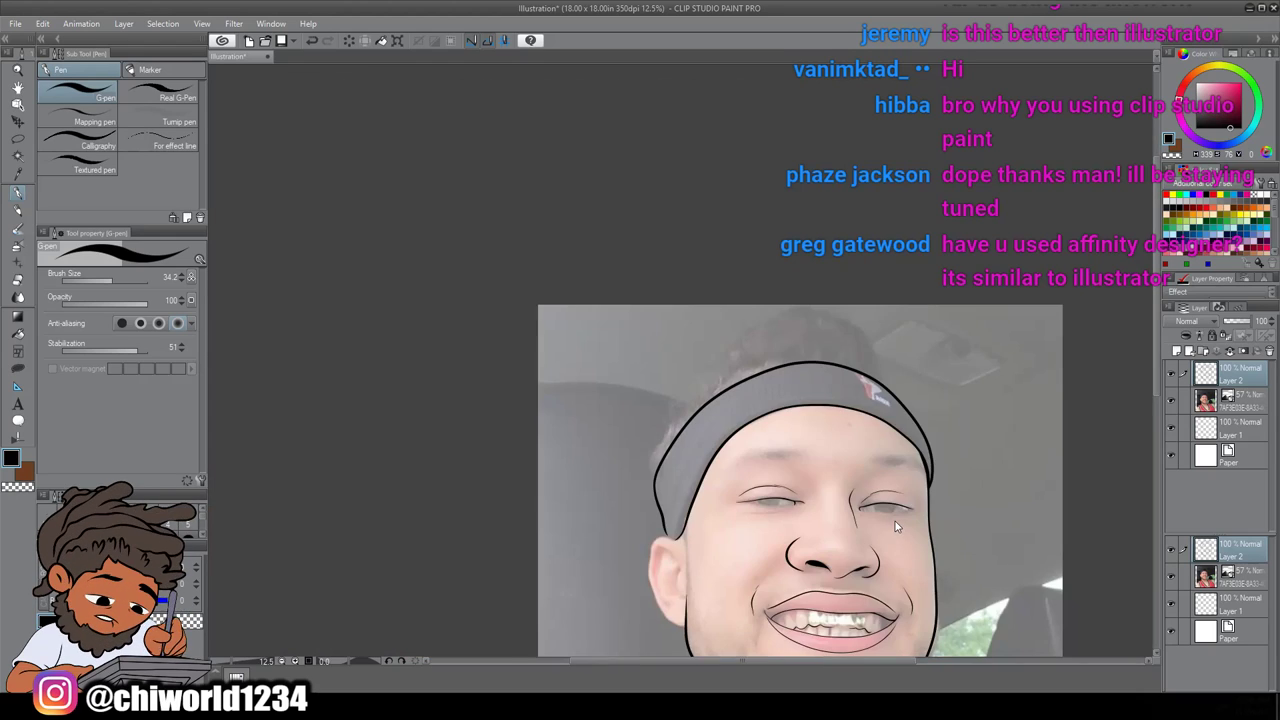
scroll(888, 517, up, 4)
scroll(884, 518, up, 4)
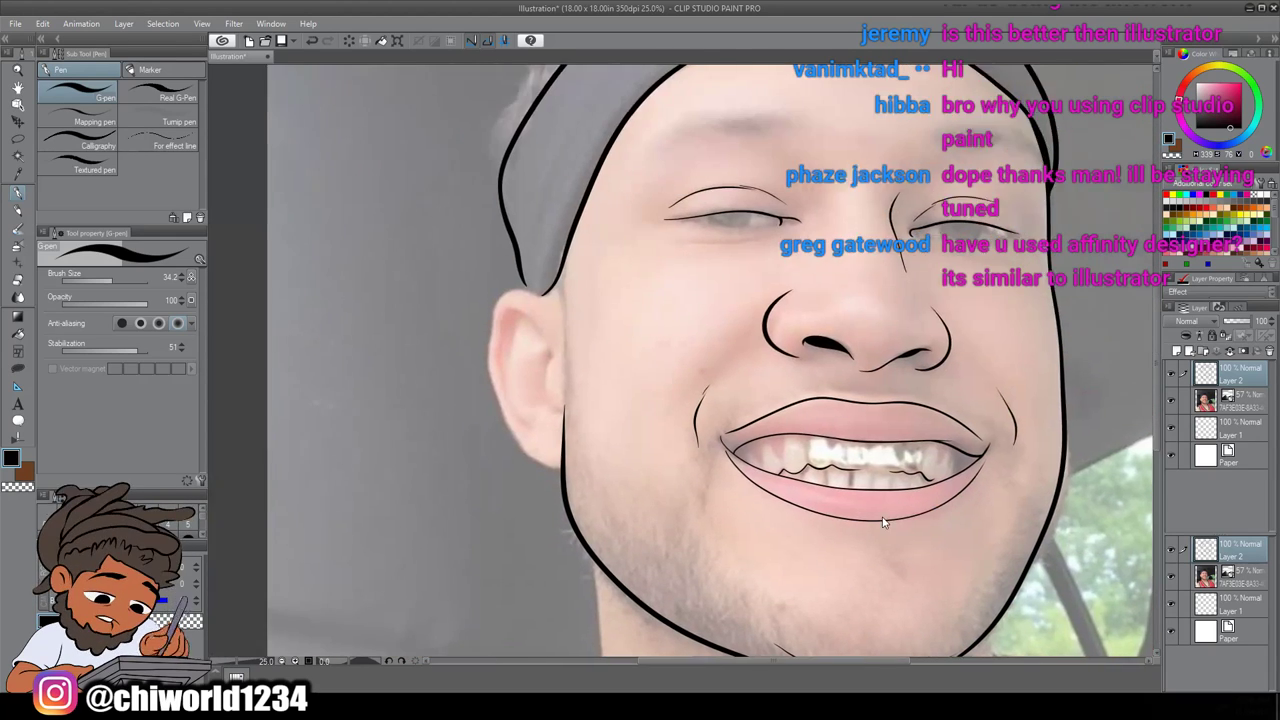
scroll(882, 518, up, 2)
scroll(881, 517, left, 3)
scroll(881, 517, up, 1)
scroll(880, 517, up, 1)
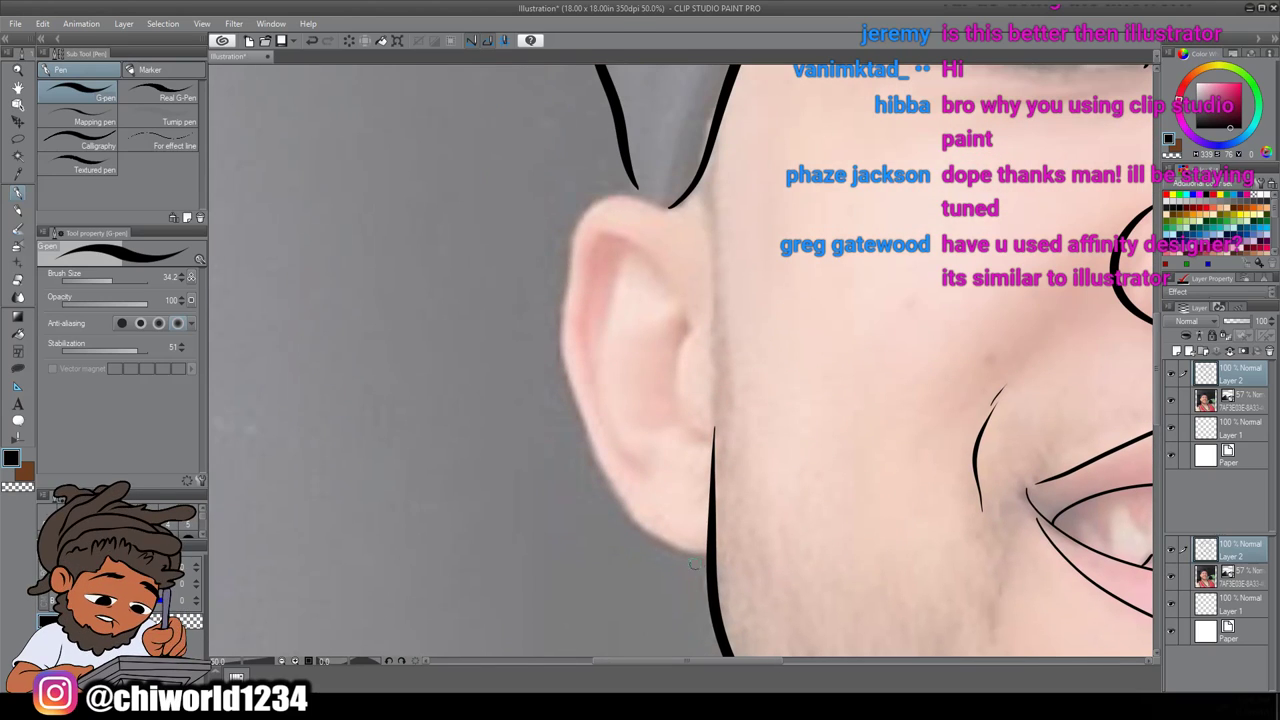
mouse_move(700, 555)
mouse_down()
mouse_move(645, 530)
mouse_move(598, 466)
mouse_move(564, 348)
mouse_move(575, 234)
mouse_move(606, 196)
mouse_move(658, 192)
mouse_move(712, 252)
mouse_up()
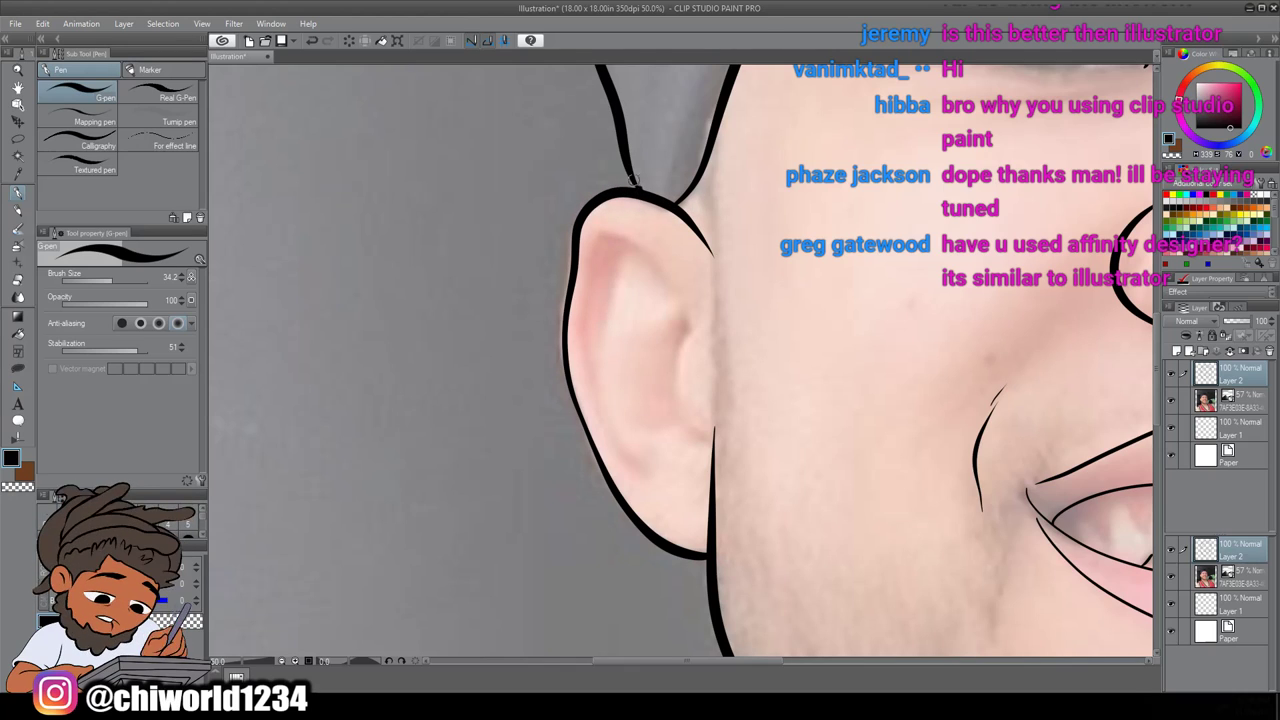
Hide the photo layer to check the line art on its own, and show it again
scroll(628, 151, down, 5)
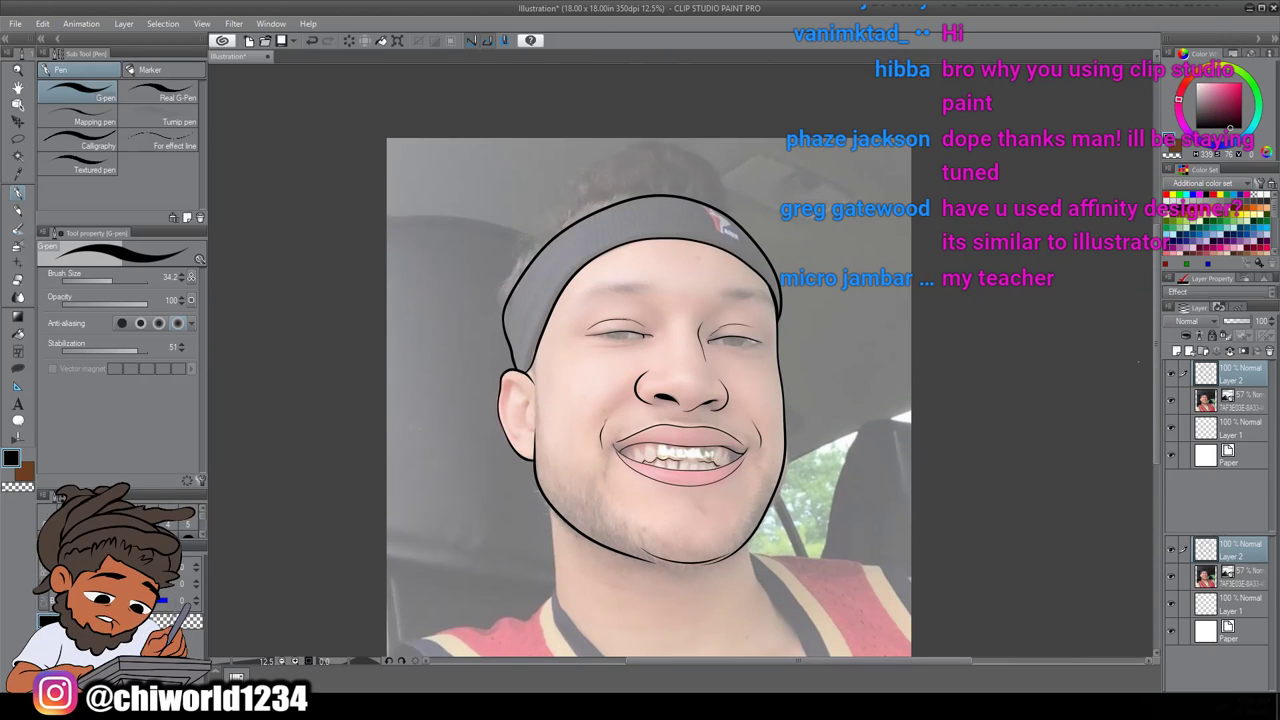
click(1171, 400)
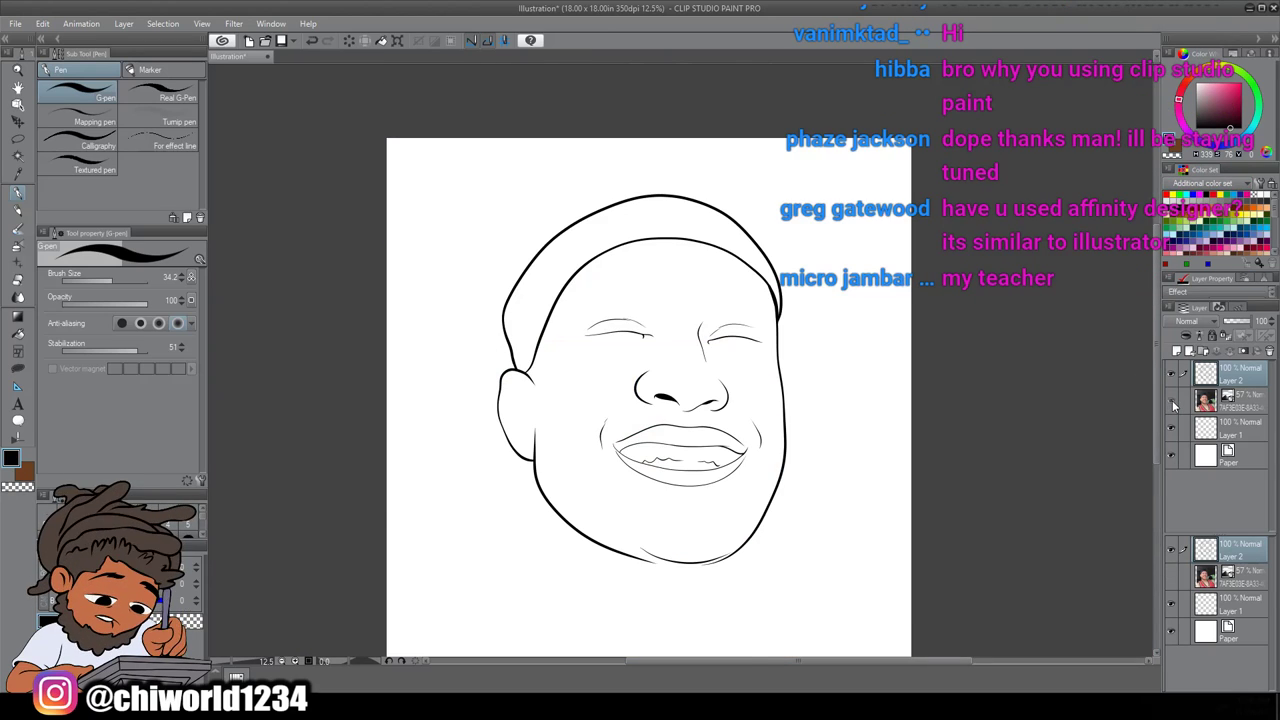
click(1171, 400)
Draw the neck's right side down from the jaw and continue it as a wavy edge of paint-like drips past the neck's centre
scroll(1027, 410, up, 2)
scroll(1005, 390, down, 4)
scroll(1004, 380, up, 1)
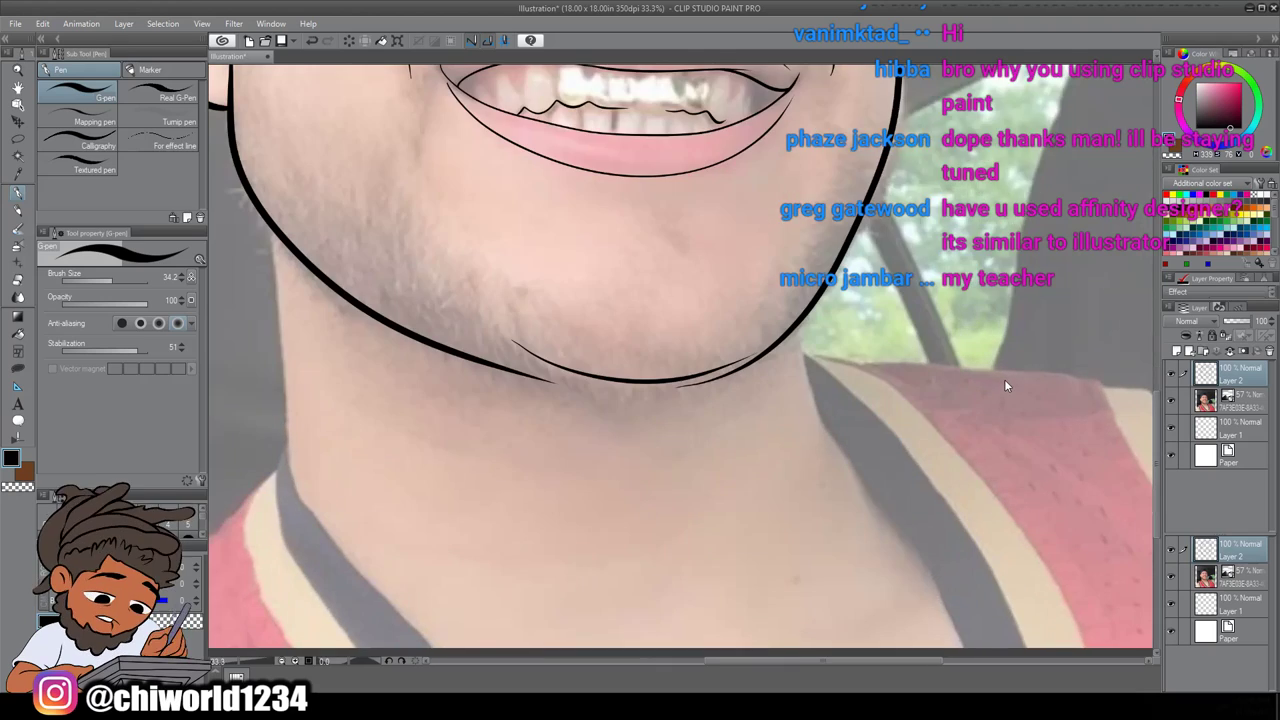
scroll(1004, 380, left, 2)
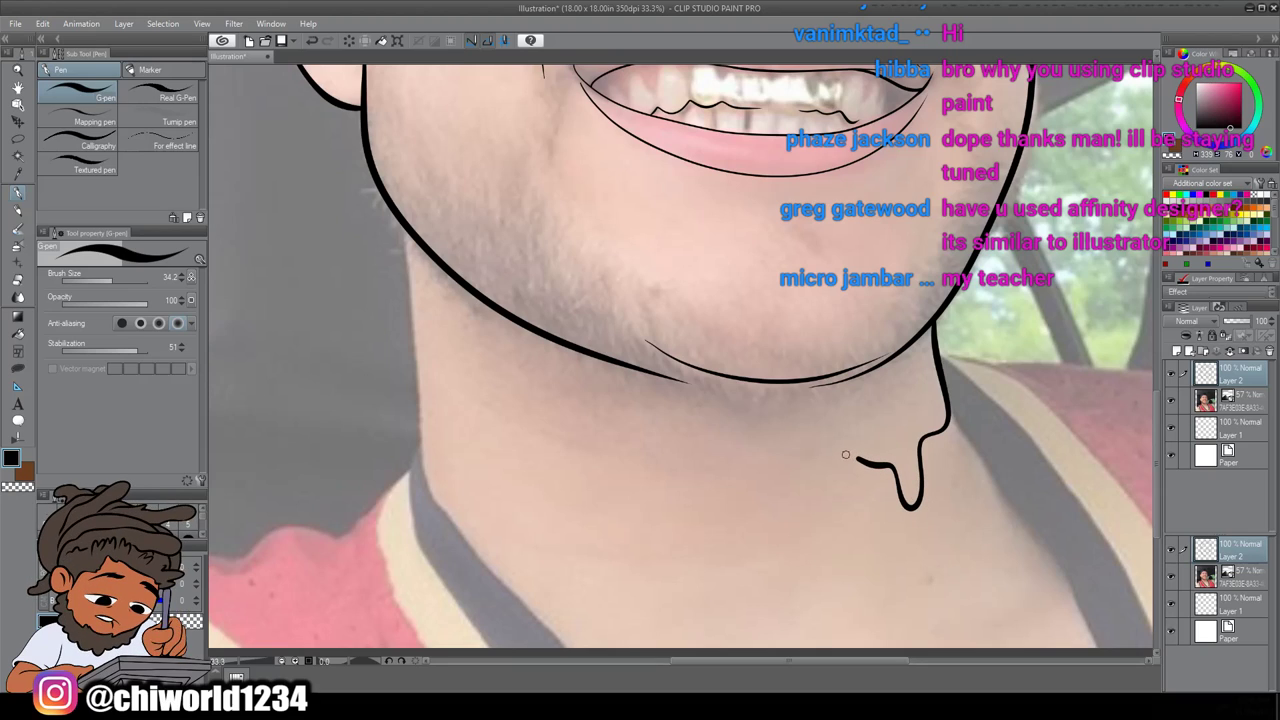
drag(840, 514, 822, 565)
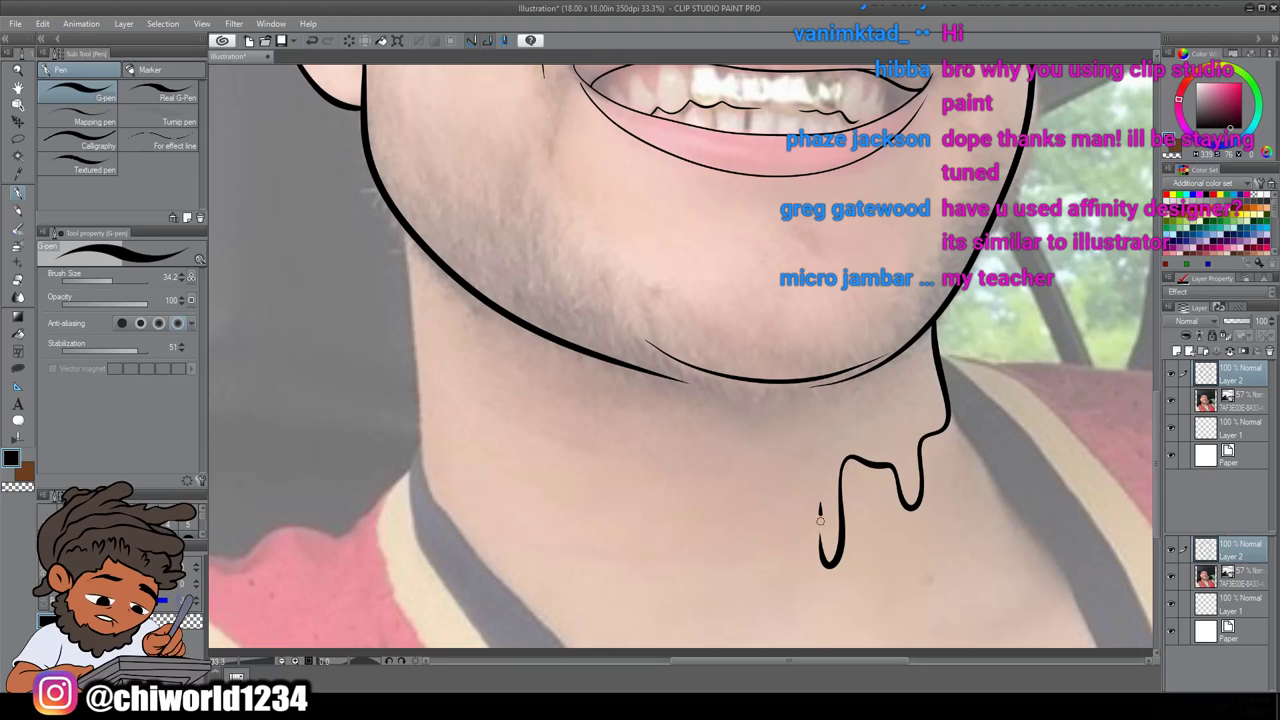
mouse_move(767, 501)
mouse_down()
mouse_move(740, 470)
mouse_move(694, 470)
mouse_move(648, 604)
mouse_move(636, 527)
mouse_move(605, 500)
mouse_up()
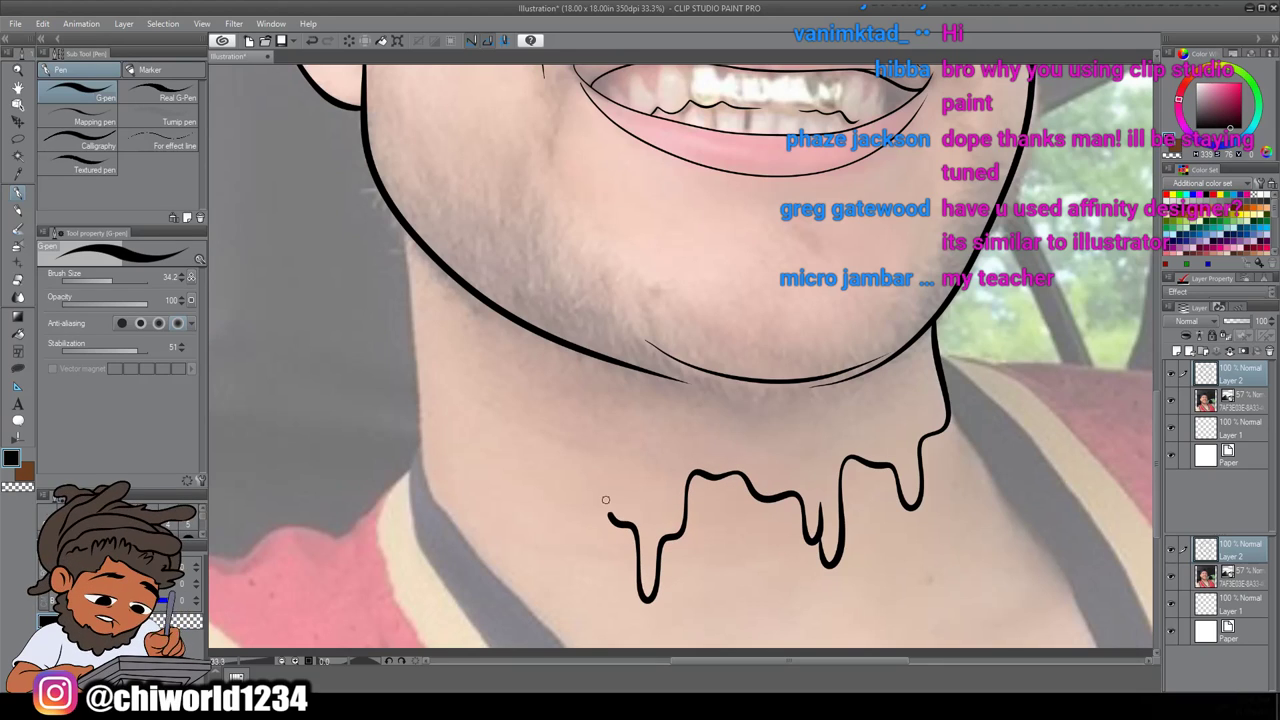
Continue the dripping edge to the left side of the neck and join it to the jaw with the left neck line
drag(578, 541, 562, 575)
mouse_move(557, 518)
mouse_down()
mouse_move(528, 486)
mouse_move(501, 451)
mouse_move(482, 481)
mouse_move(460, 445)
mouse_move(441, 530)
mouse_up()
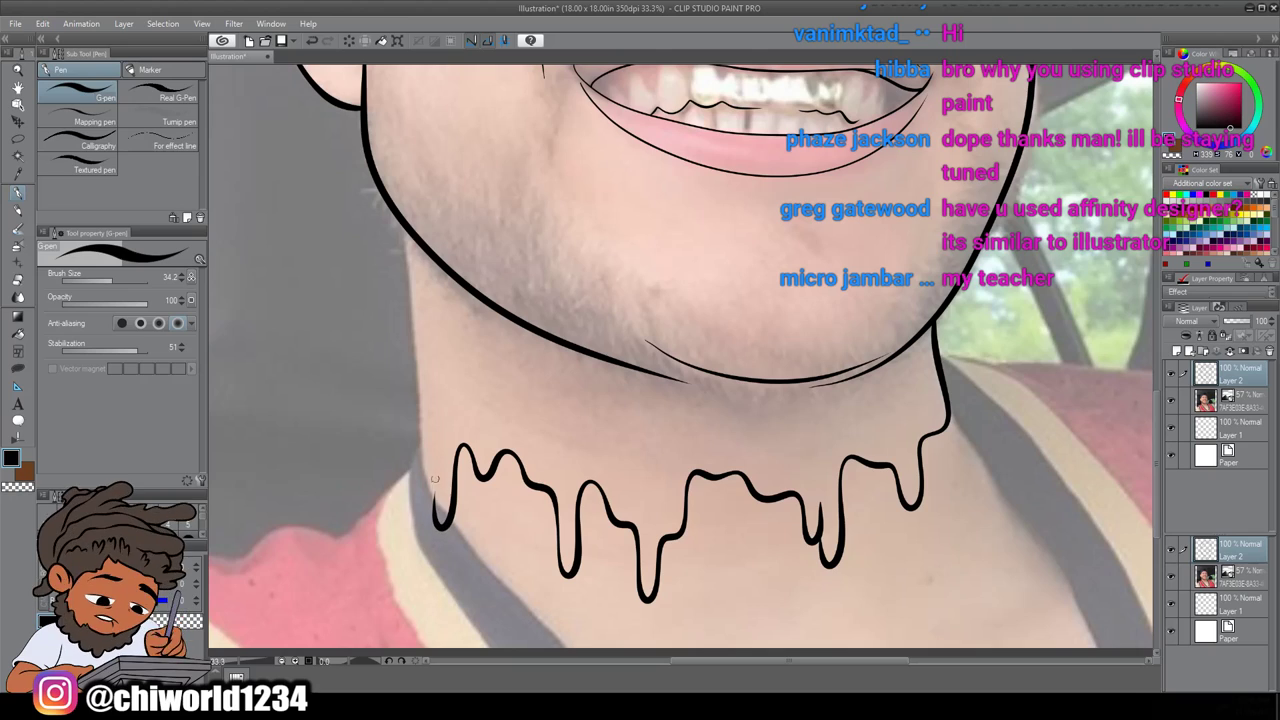
drag(418, 467, 406, 252)
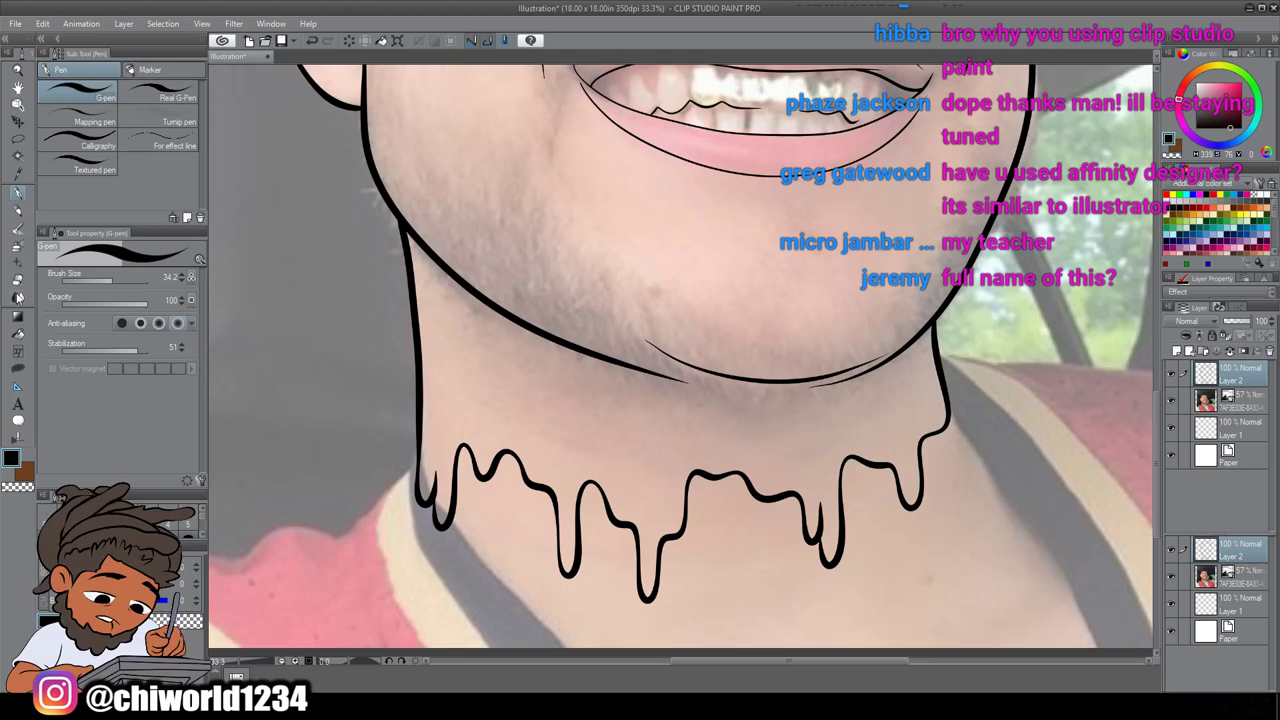
With the Lasso fill tool, fill a black dripping shape under the arch between the two long drips left of the neck's centre
click(17, 371)
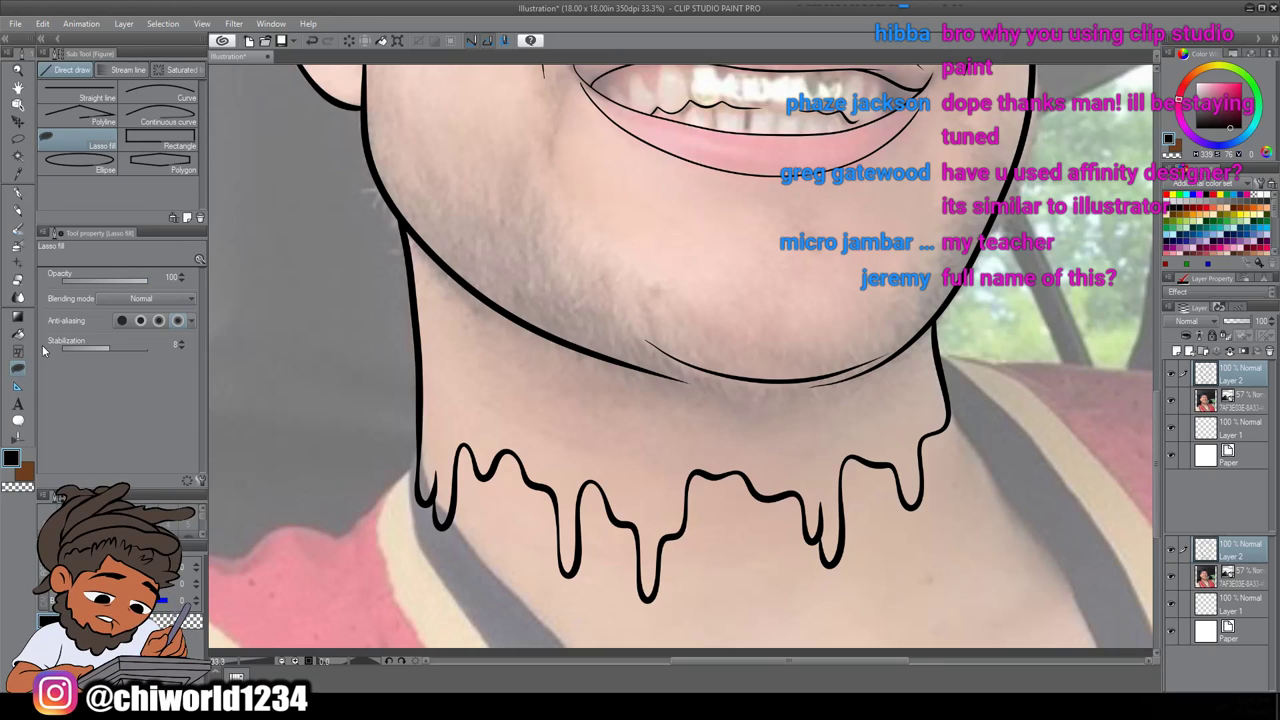
scroll(340, 428, down, 1)
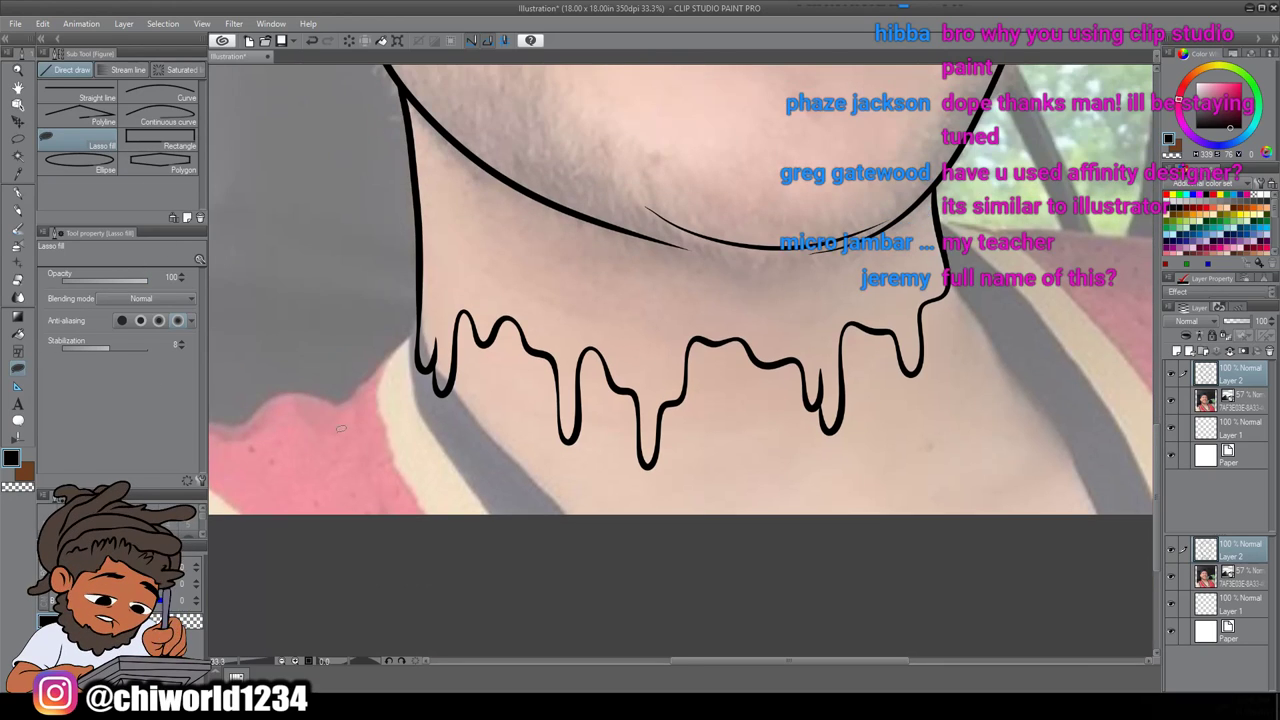
scroll(340, 428, up, 1)
scroll(340, 428, right, 1)
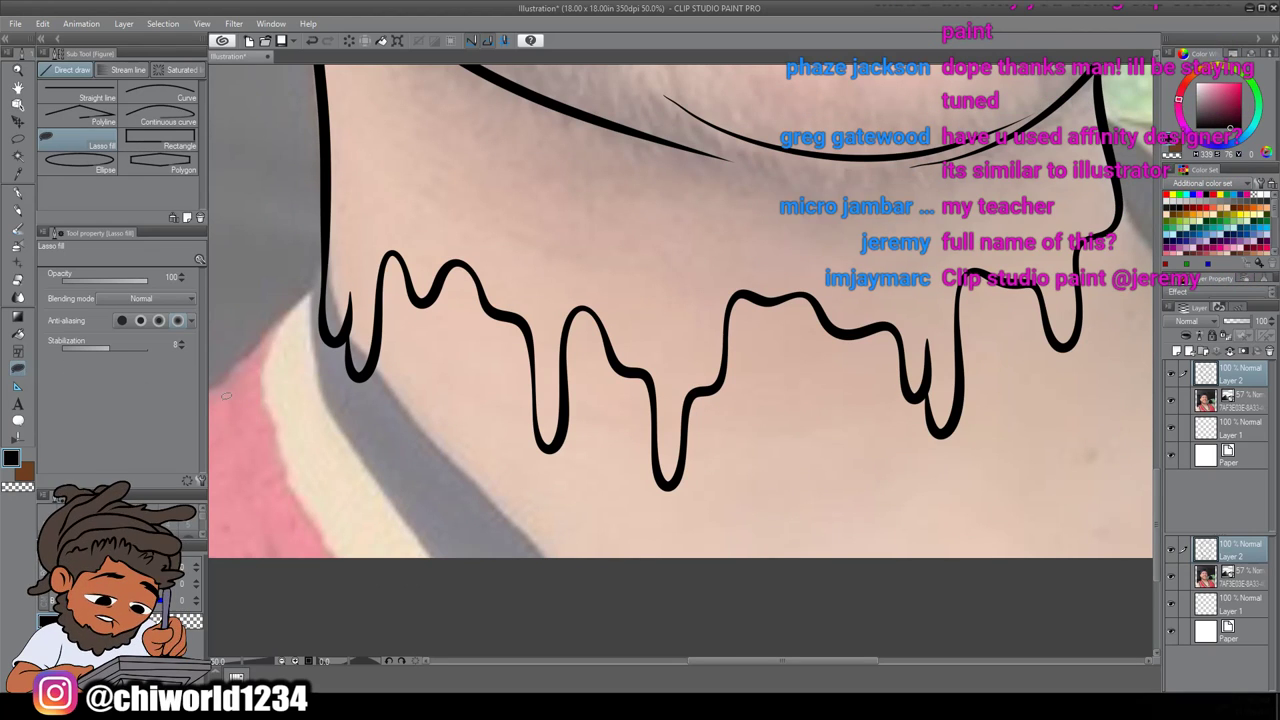
scroll(300, 401, up, 5)
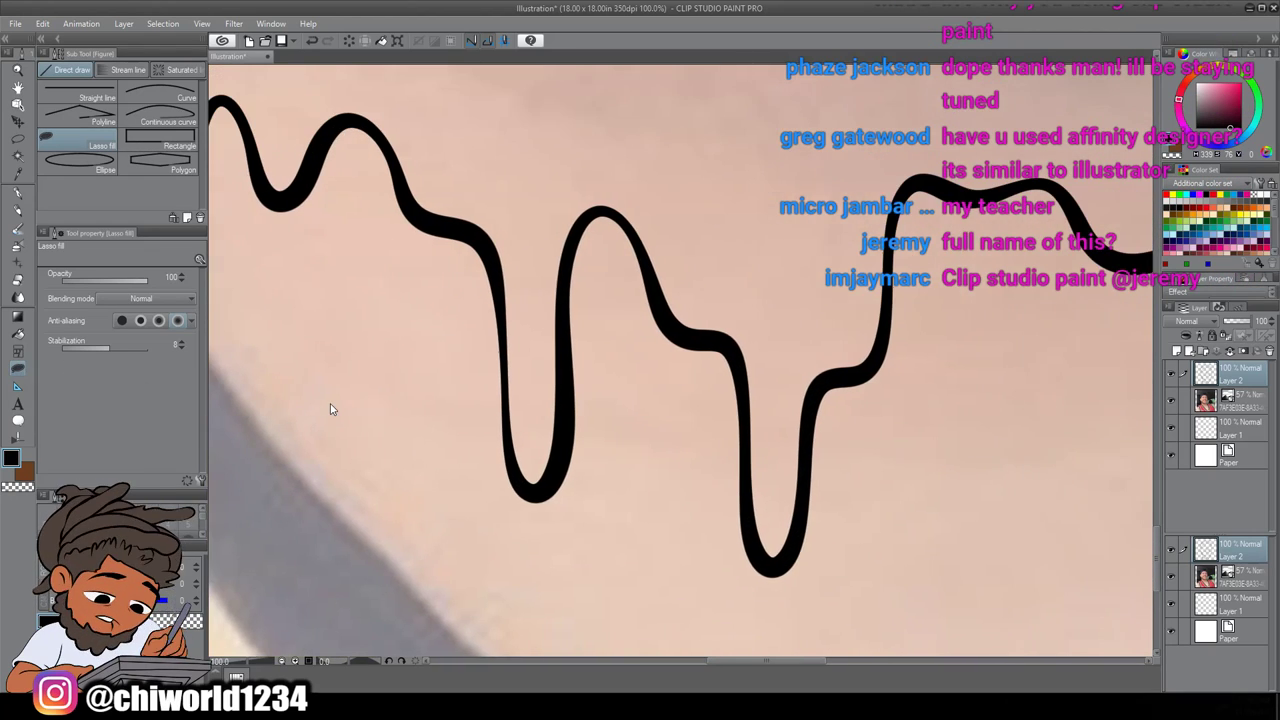
scroll(332, 408, right, 3)
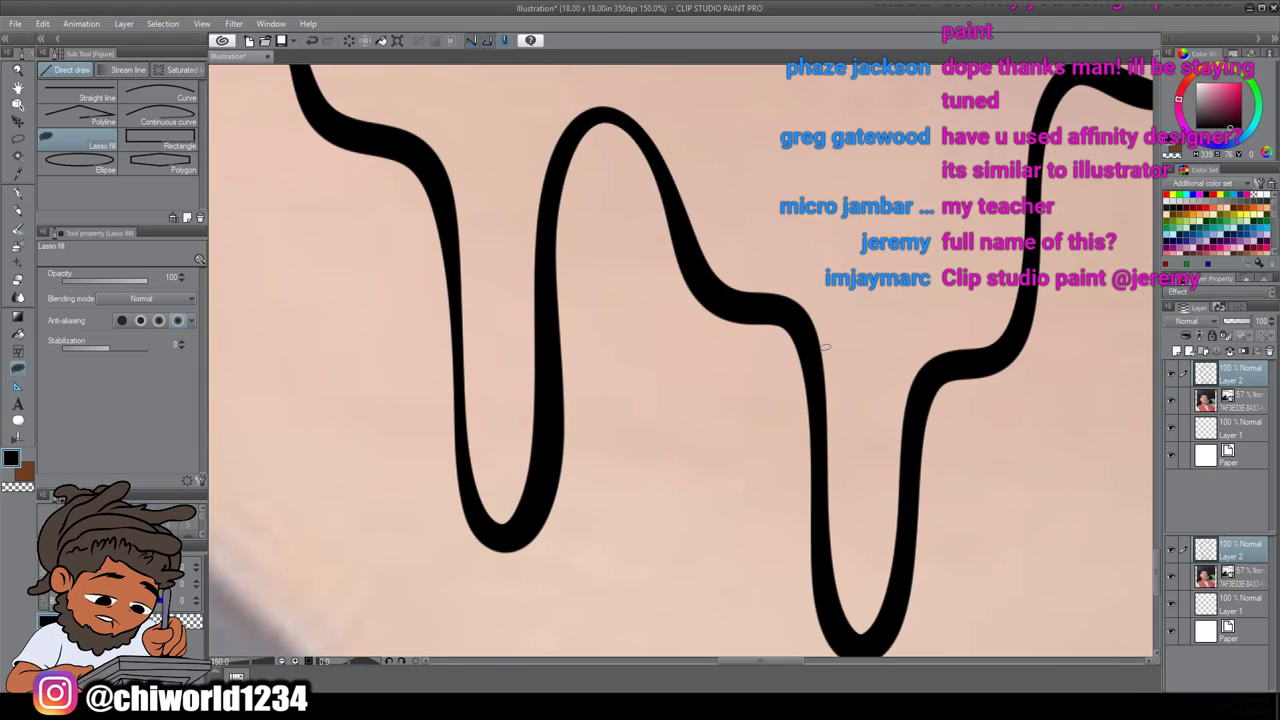
mouse_move(817, 362)
mouse_down()
mouse_move(765, 418)
mouse_move(750, 540)
mouse_move(700, 566)
mouse_move(672, 408)
mouse_move(623, 348)
mouse_move(573, 355)
mouse_move(543, 329)
mouse_move(557, 150)
mouse_move(604, 111)
mouse_move(650, 143)
mouse_move(705, 281)
mouse_move(802, 323)
mouse_move(792, 451)
mouse_up()
scroll(813, 451, down, 4)
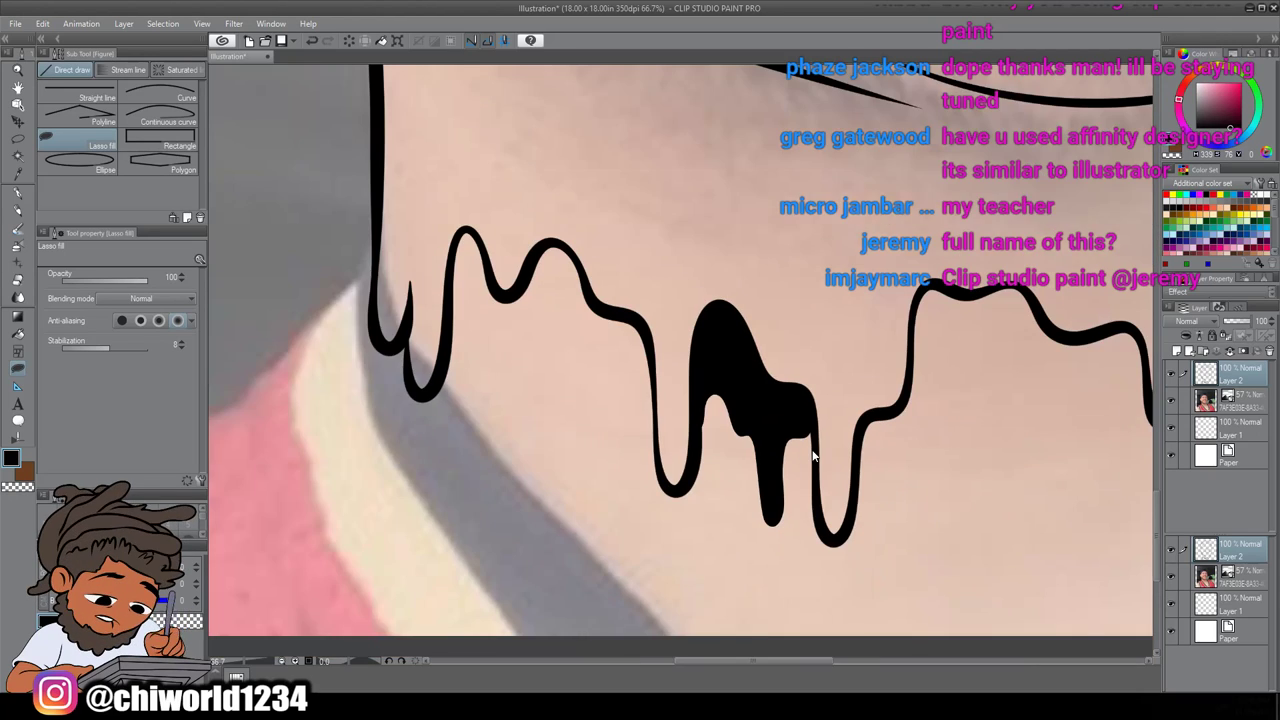
Lasso-fill black dripping shapes beneath the wide central arch of the drip line and the next arch to its right
scroll(813, 447, up, 3)
mouse_move(822, 376)
mouse_down()
mouse_move(790, 428)
mouse_move(757, 562)
mouse_move(645, 356)
mouse_move(568, 345)
mouse_move(542, 515)
mouse_move(508, 394)
mouse_move(424, 432)
mouse_move(392, 414)
mouse_move(432, 395)
mouse_move(480, 221)
mouse_move(596, 209)
mouse_move(647, 228)
mouse_move(692, 282)
mouse_move(790, 275)
mouse_move(822, 405)
mouse_up()
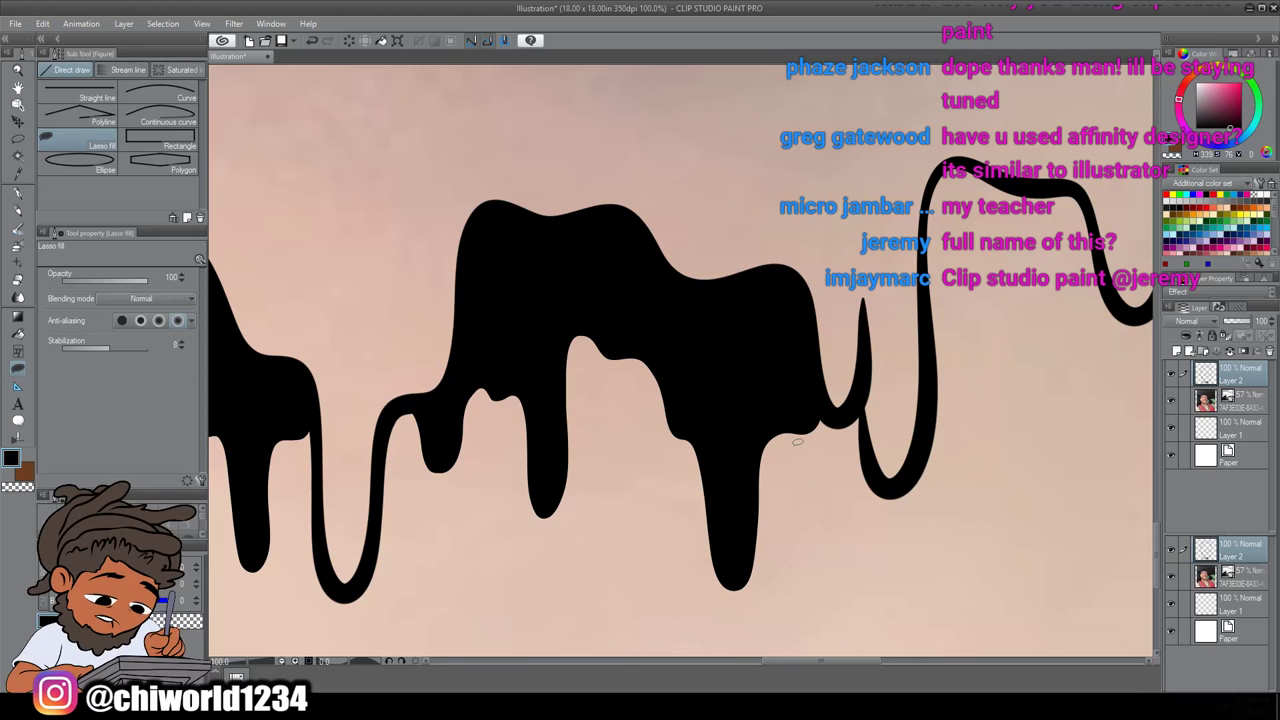
scroll(820, 460, down, 1)
scroll(816, 457, up, 2)
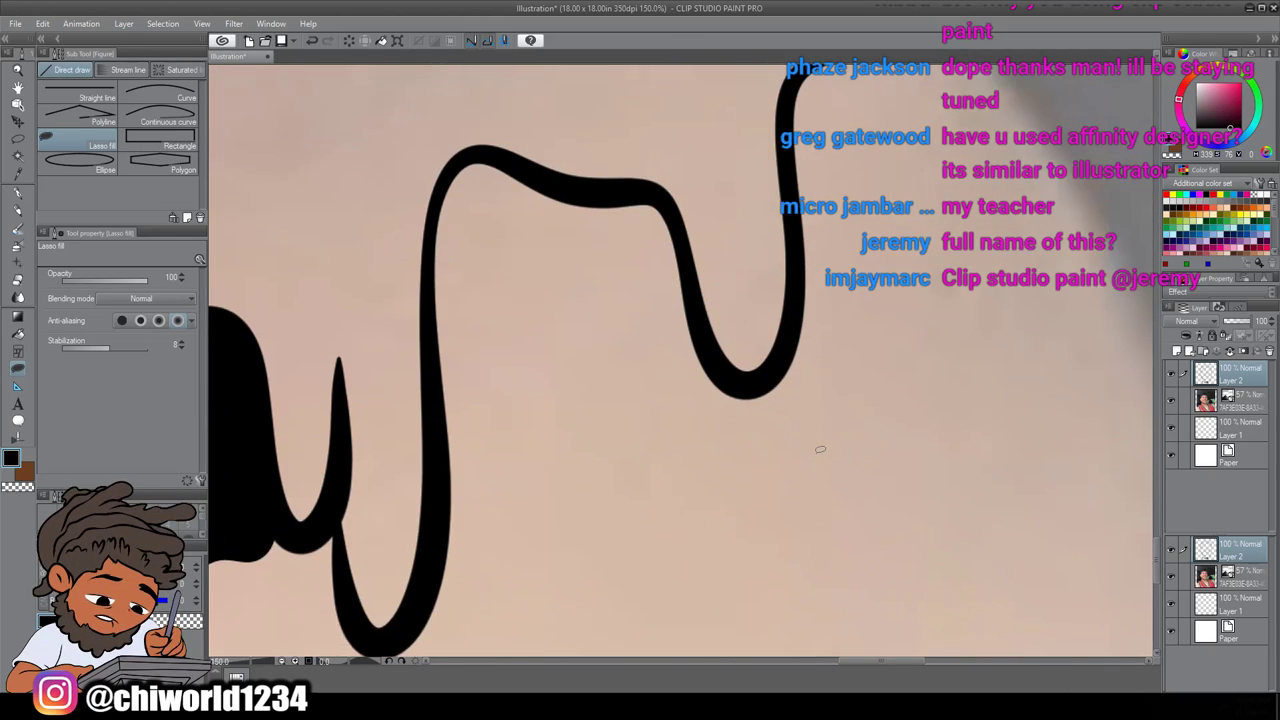
mouse_move(695, 345)
mouse_down()
mouse_move(614, 493)
mouse_move(606, 618)
mouse_move(568, 563)
mouse_move(547, 422)
mouse_move(457, 392)
mouse_move(443, 495)
mouse_move(444, 264)
mouse_move(470, 224)
mouse_move(620, 251)
mouse_move(677, 289)
mouse_move(693, 360)
mouse_up()
drag(455, 318, 443, 403)
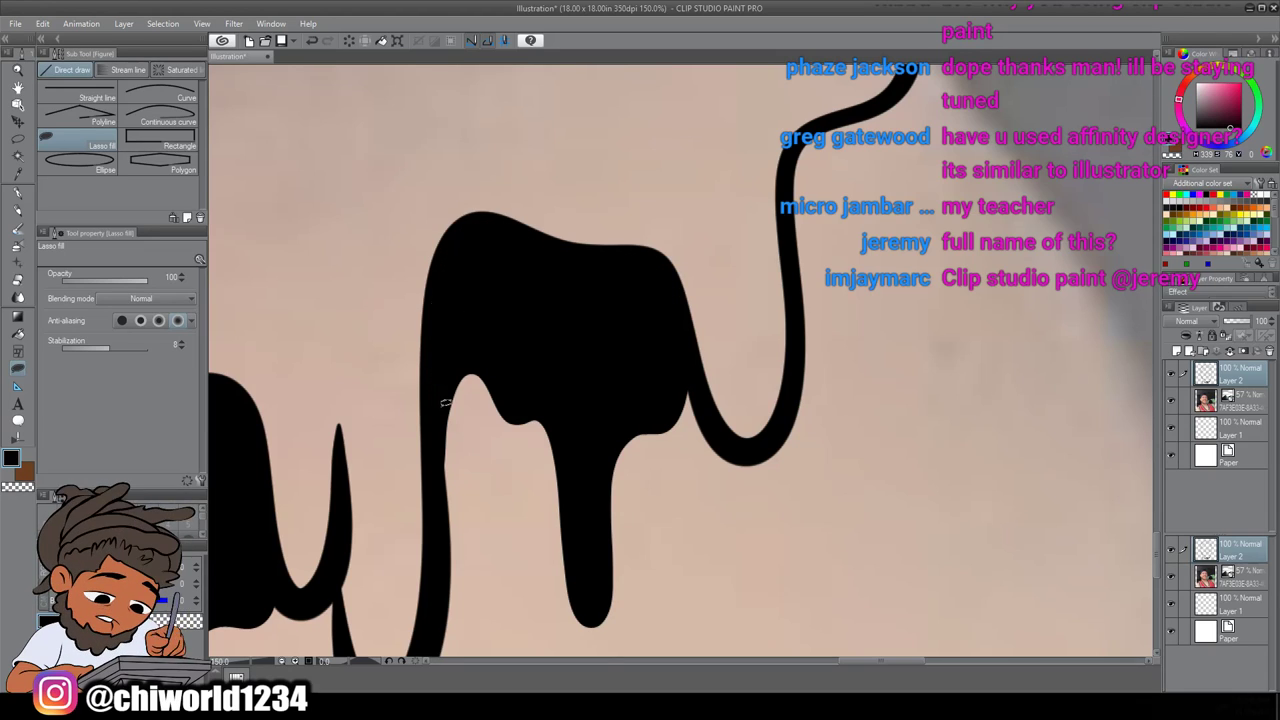
Lasso-fill a black drip under the far-right end of the neck's drip line and close the gap beside it
scroll(676, 380, up, 2)
mouse_move(903, 195)
mouse_down()
mouse_move(836, 501)
mouse_move(806, 421)
mouse_move(791, 305)
mouse_move(809, 265)
mouse_move(868, 238)
mouse_move(914, 176)
mouse_up()
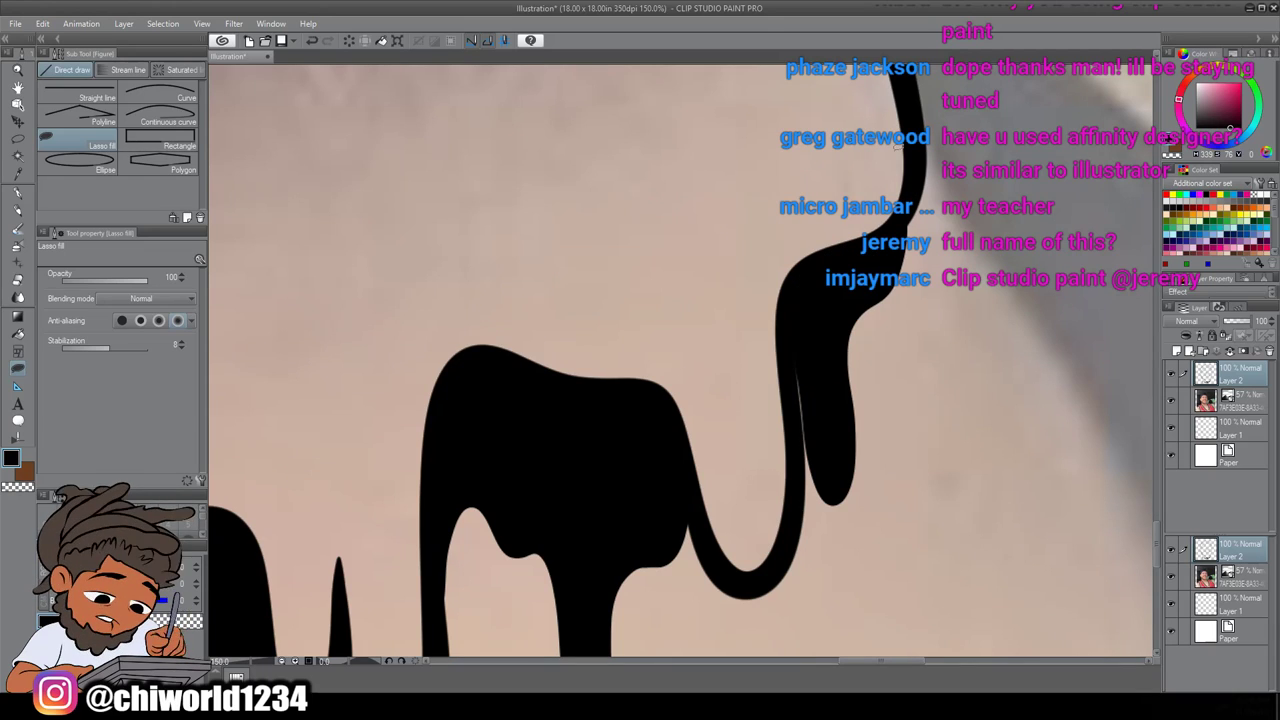
mouse_move(805, 456)
mouse_down()
mouse_move(800, 365)
mouse_move(798, 480)
mouse_up()
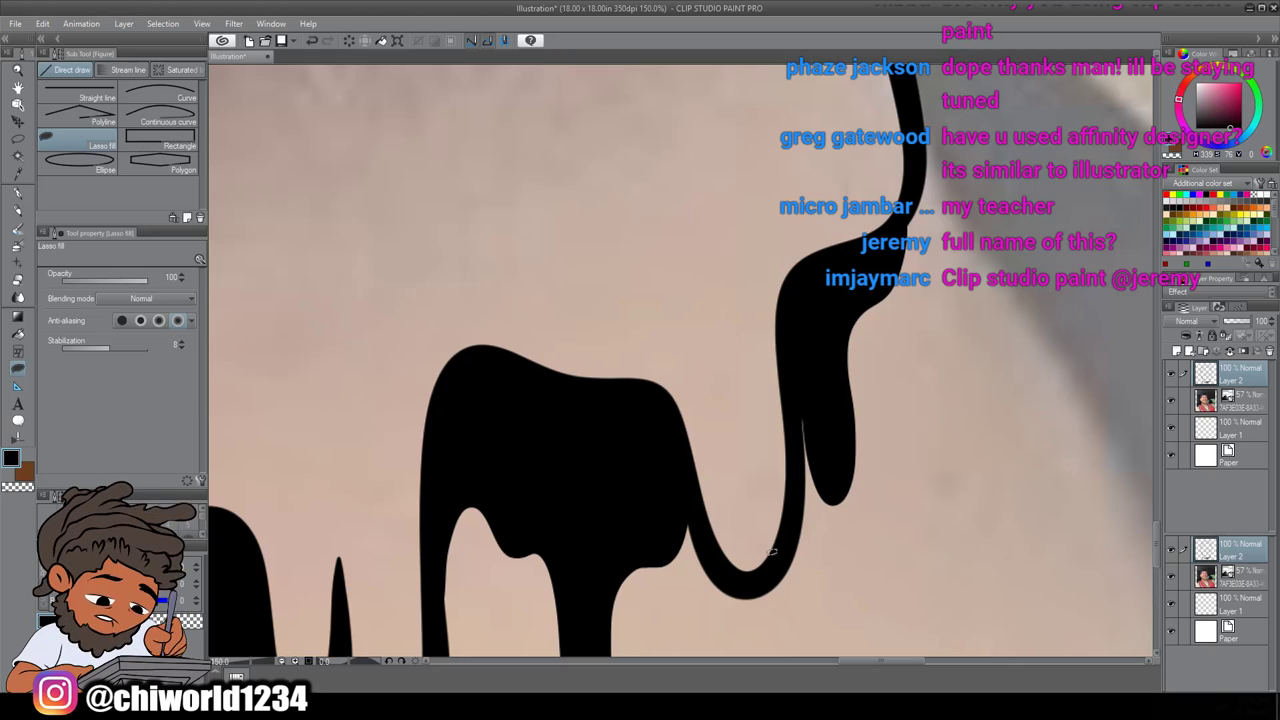
Lasso-fill a black dripping shape with a long central drip beneath the two arches at the left end of the neck's drip line
scroll(756, 590, down, 7)
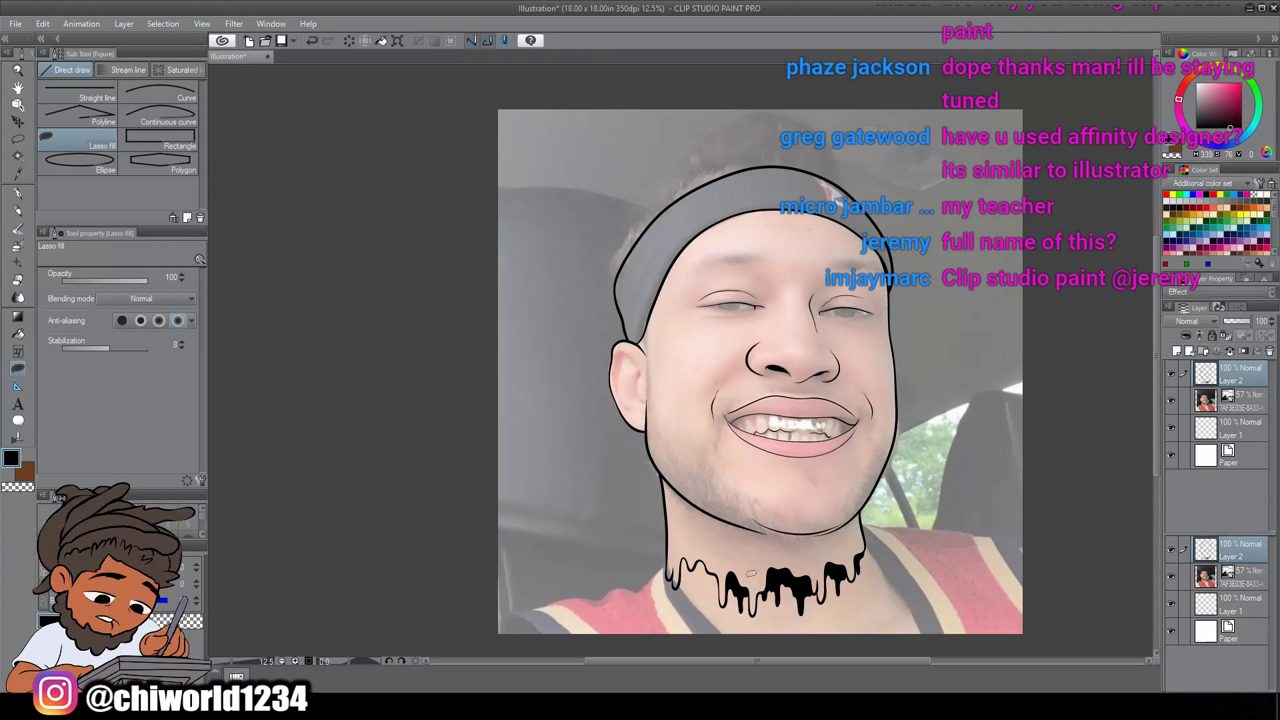
scroll(751, 574, up, 2)
scroll(748, 575, up, 5)
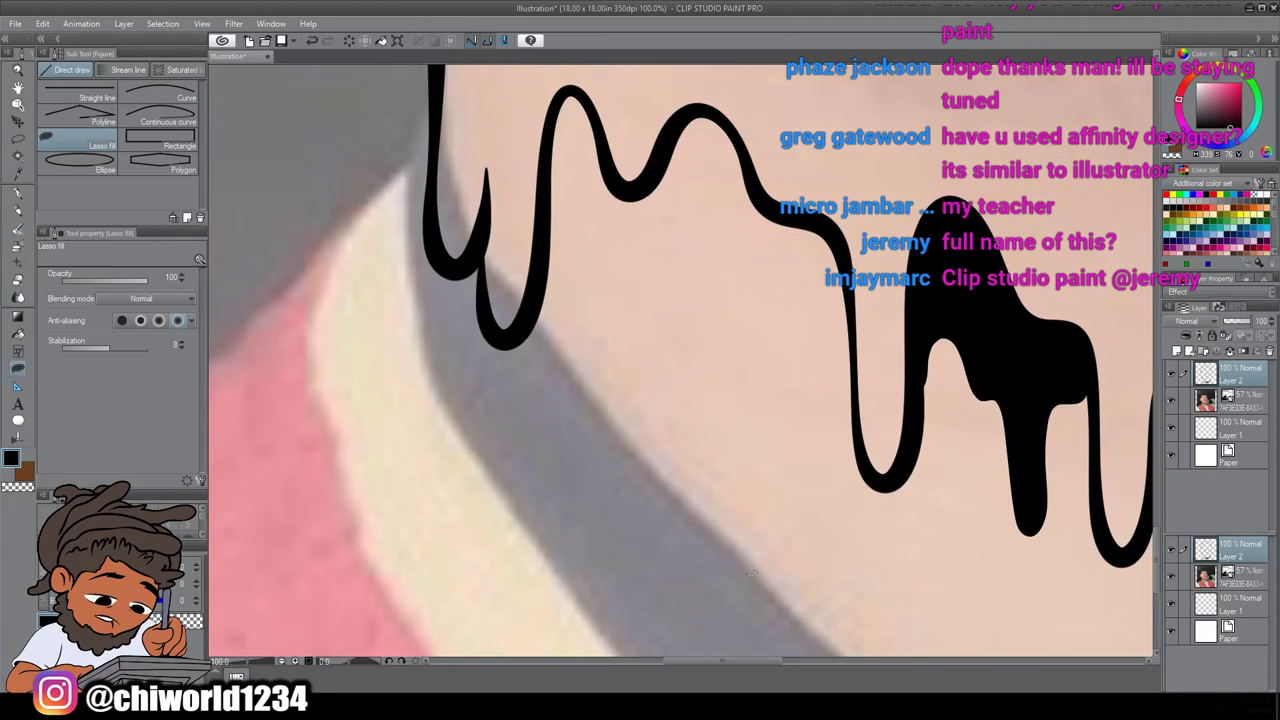
mouse_move(857, 338)
mouse_down()
mouse_move(825, 405)
mouse_move(741, 378)
mouse_move(732, 529)
mouse_move(691, 572)
mouse_move(675, 397)
mouse_move(625, 378)
mouse_move(584, 323)
mouse_move(562, 409)
mouse_move(525, 408)
mouse_move(561, 160)
mouse_move(577, 151)
mouse_move(598, 170)
mouse_move(627, 254)
mouse_move(654, 243)
mouse_move(684, 188)
mouse_move(715, 176)
mouse_move(759, 257)
mouse_move(838, 302)
mouse_move(852, 375)
mouse_up()
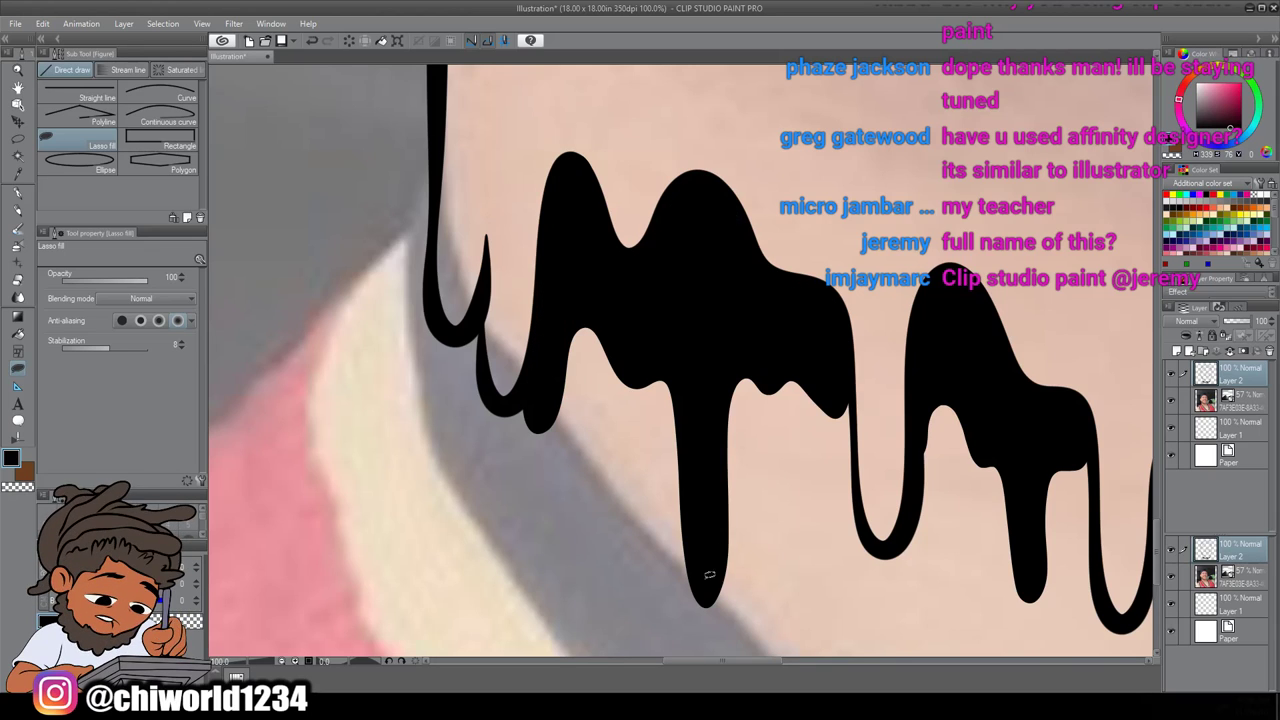
scroll(706, 572, down, 5)
scroll(724, 575, down, 2)
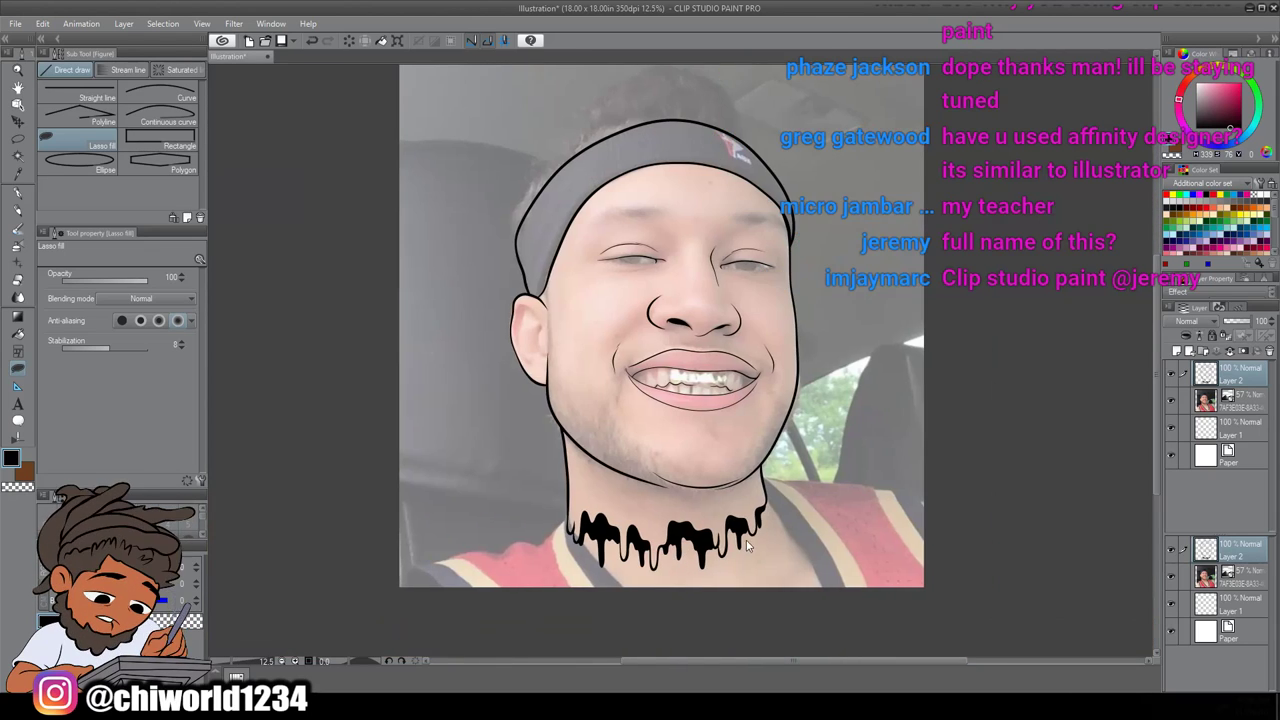
Fill the left eye's iris solid black below the upper lid line with Lasso fill, following the photo
scroll(770, 482, up, 4)
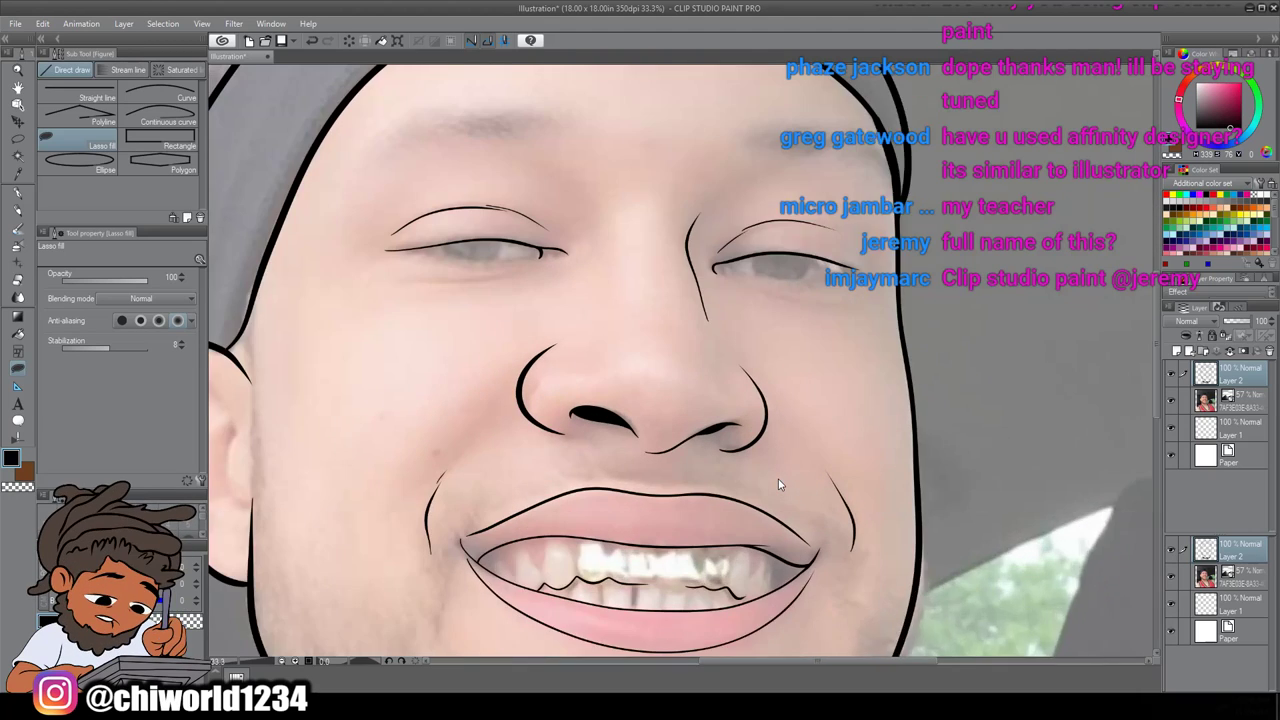
scroll(770, 482, up, 4)
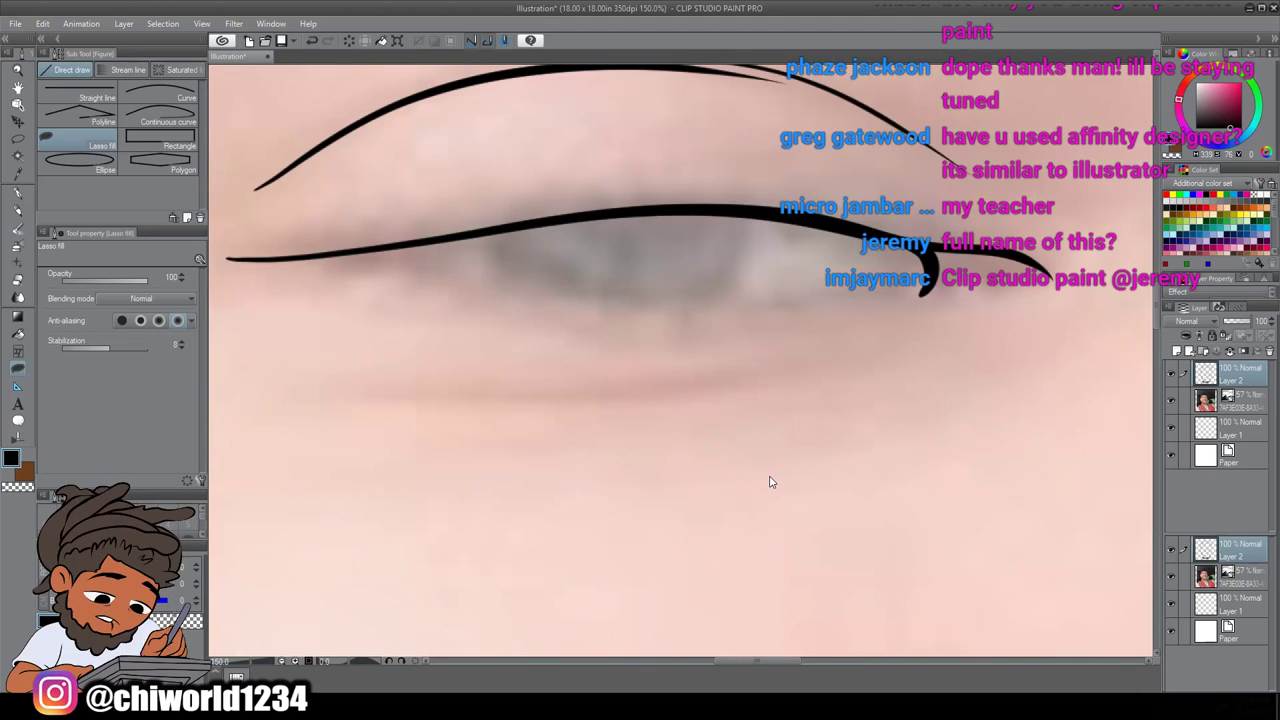
scroll(774, 472, up, 1)
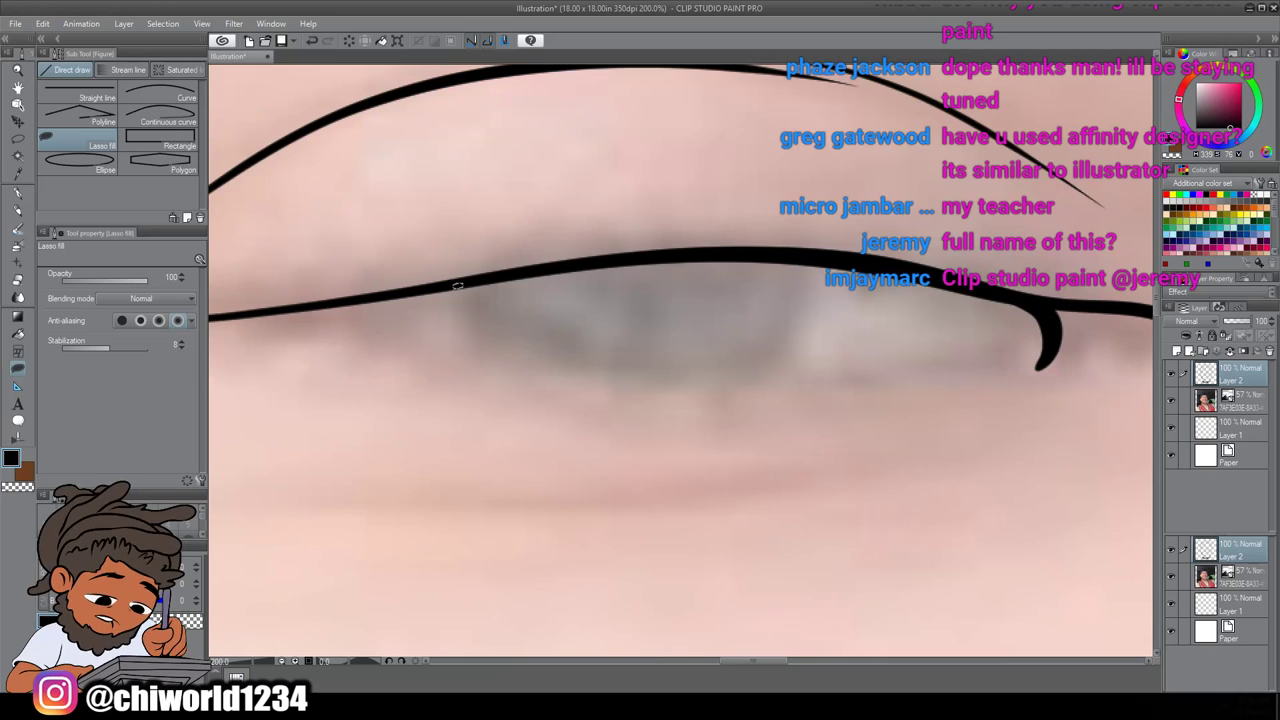
drag(492, 346, 690, 378)
mouse_move(771, 362)
mouse_down()
mouse_move(814, 253)
mouse_move(664, 253)
mouse_move(455, 289)
mouse_up()
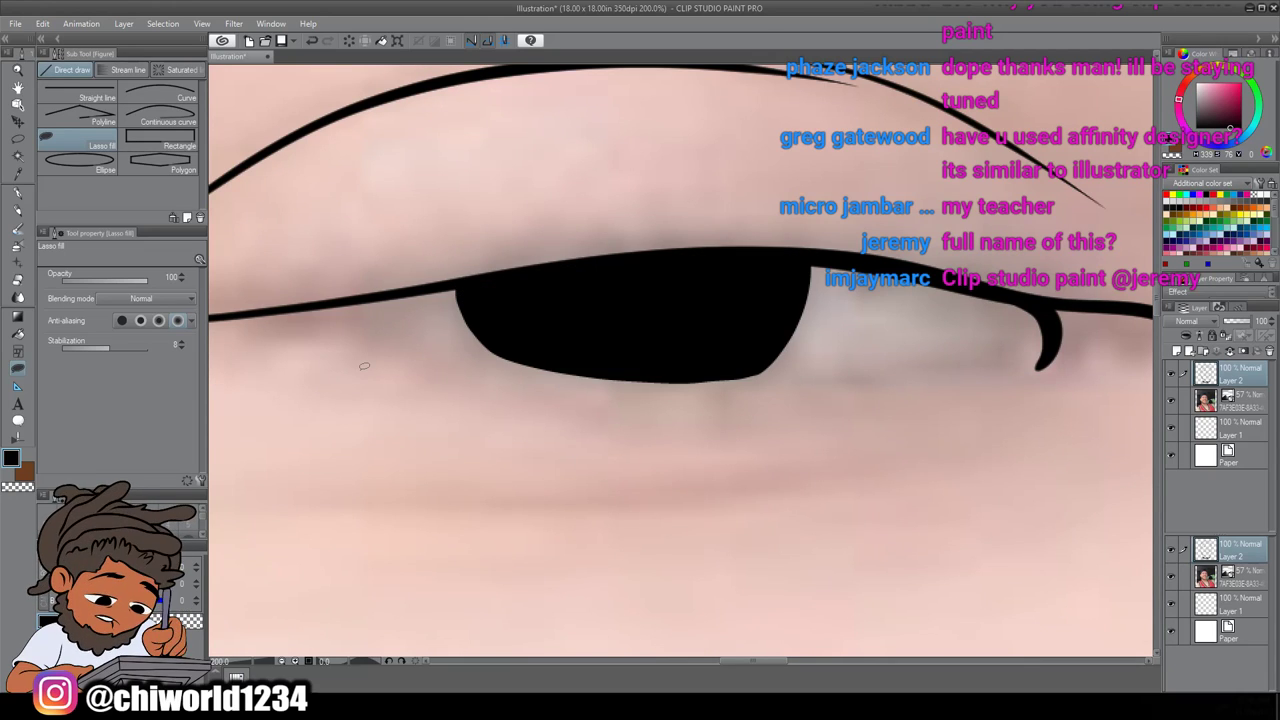
Lasso-fill the right eye's iris in black, following its visible shape under the upper lid line
scroll(364, 366, down, 4)
drag(648, 380, 463, 380)
scroll(462, 380, up, 3)
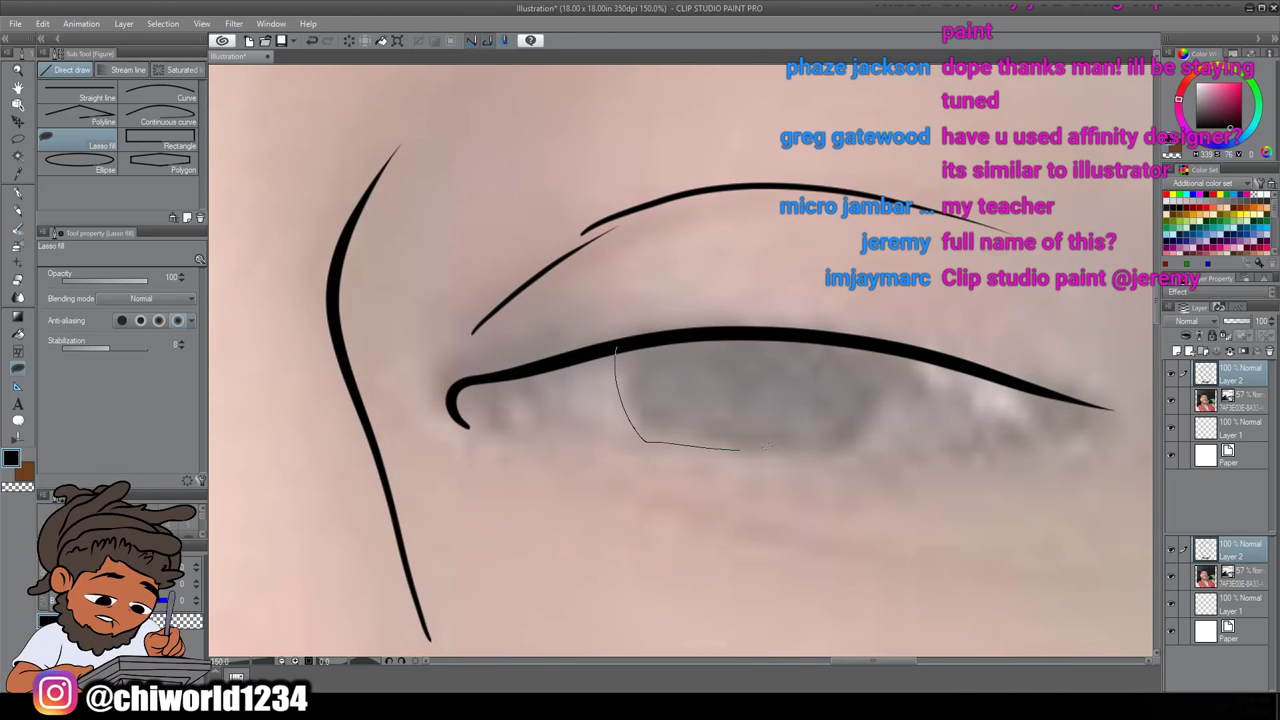
mouse_move(872, 414)
mouse_down()
mouse_move(904, 347)
mouse_move(701, 329)
mouse_move(606, 341)
mouse_up()
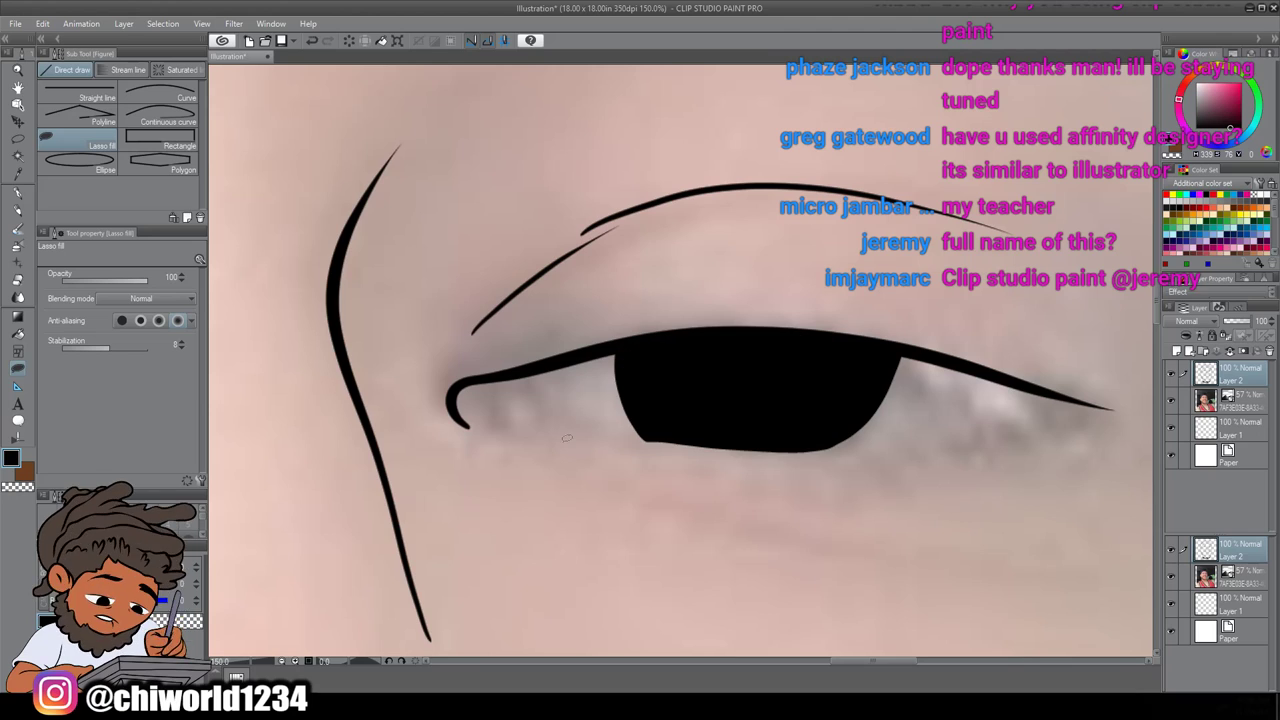
Lasso-fill a jagged black lash shape along the left eye's upper lid, extending it past the outer corner
scroll(565, 440, down, 4)
drag(290, 438, 546, 438)
scroll(545, 438, up, 3)
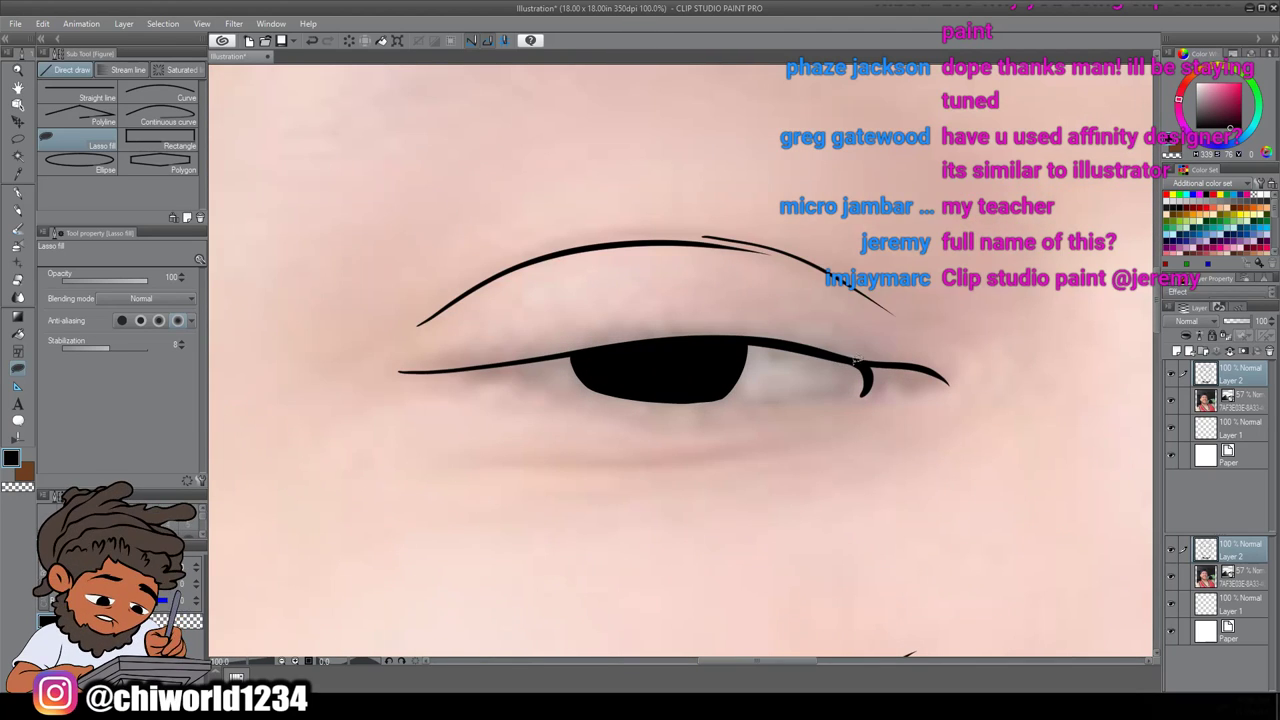
drag(757, 350, 581, 355)
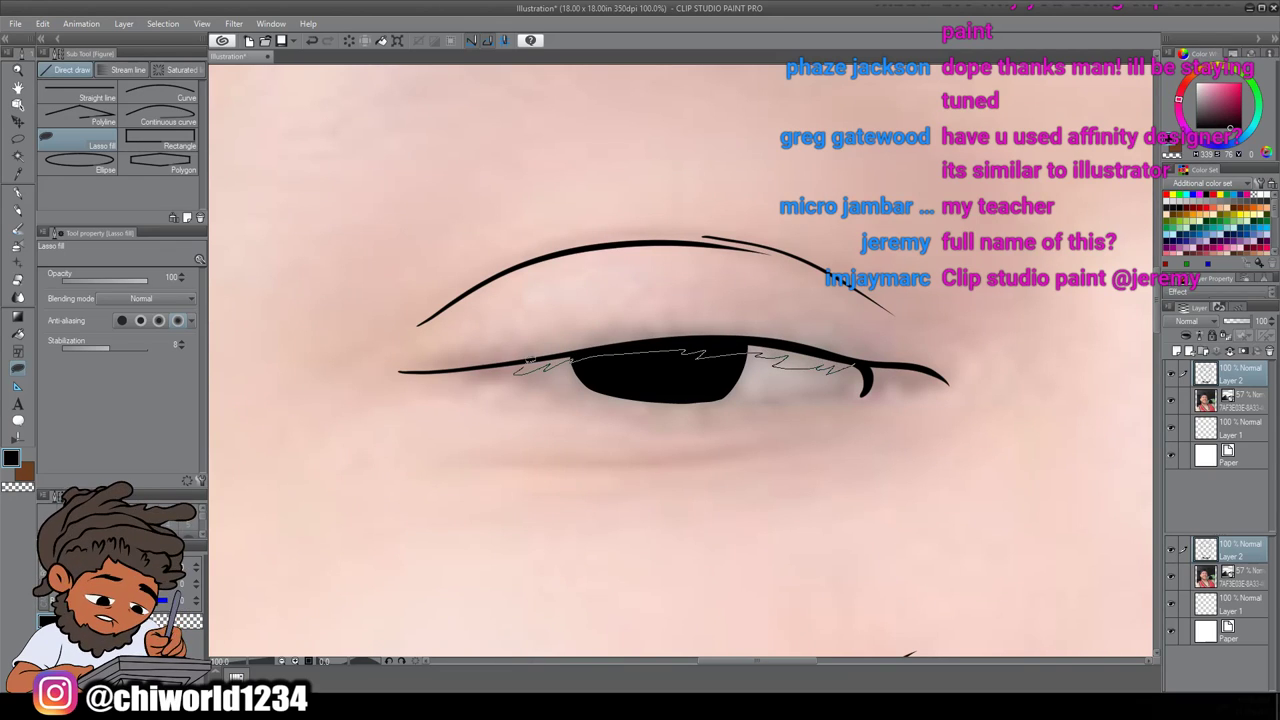
mouse_move(462, 368)
mouse_down()
mouse_move(378, 366)
mouse_move(535, 350)
mouse_up()
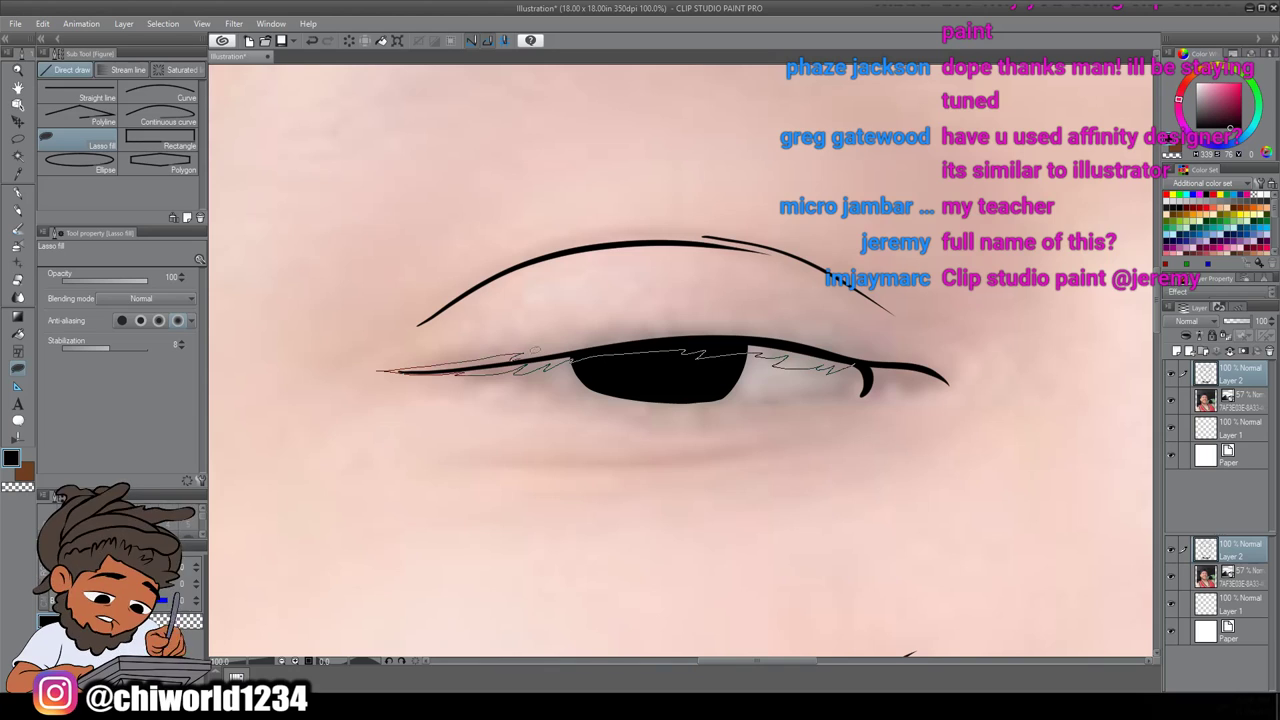
drag(856, 360, 872, 358)
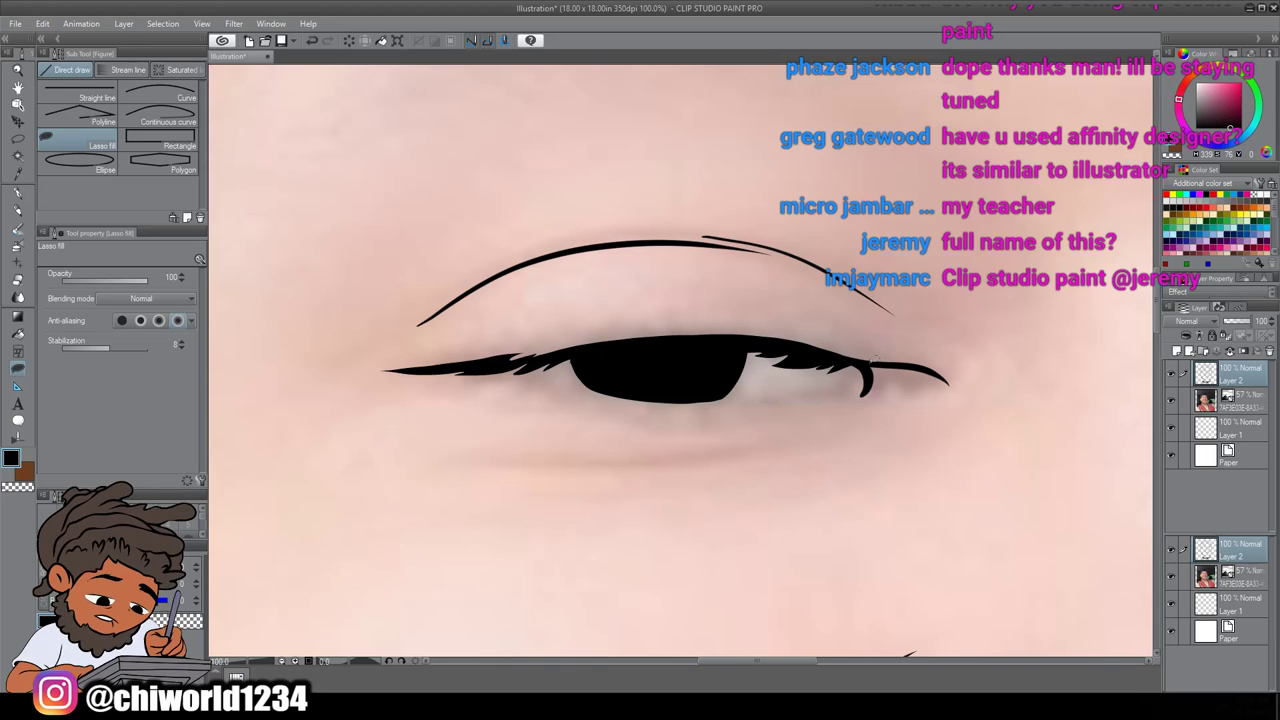
Add a matching jagged black lash shape along the right eye's upper lid, out to a pointed outer corner
scroll(868, 399, down, 4)
scroll(863, 395, up, 4)
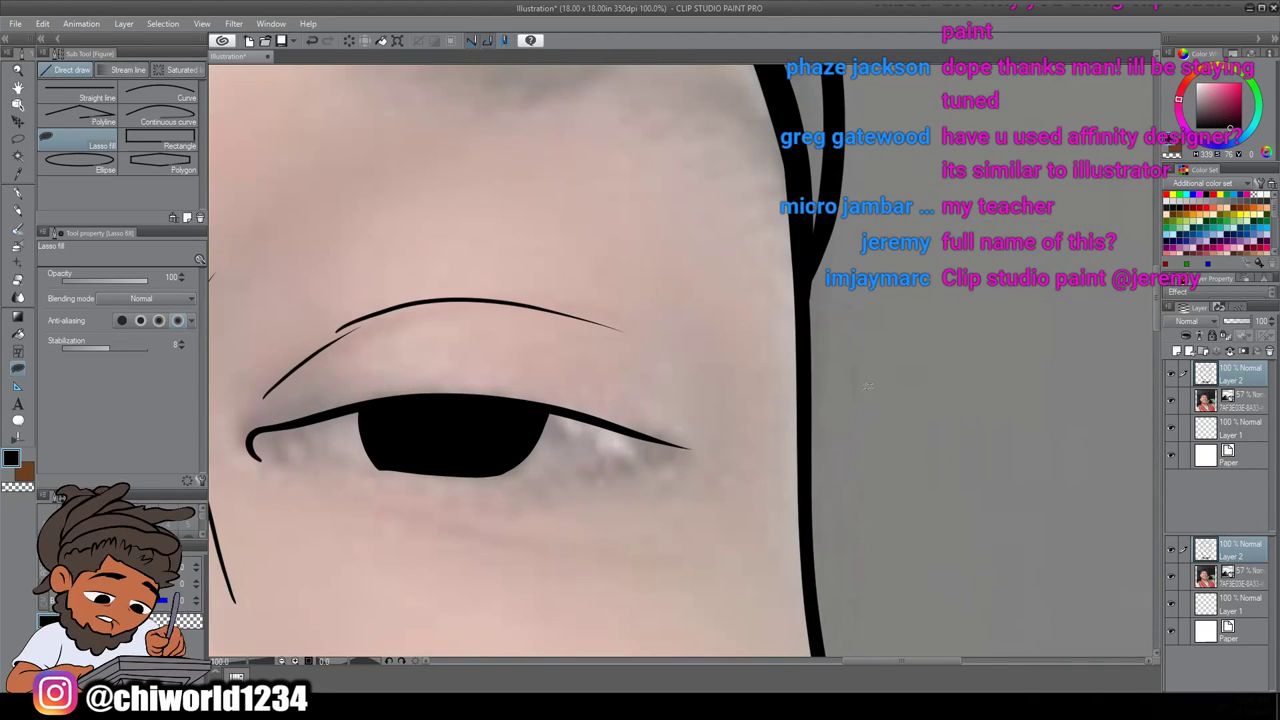
mouse_move(372, 409)
mouse_down()
mouse_move(400, 398)
mouse_move(326, 412)
mouse_up()
mouse_move(430, 402)
mouse_down()
mouse_move(680, 447)
mouse_move(428, 405)
mouse_up()
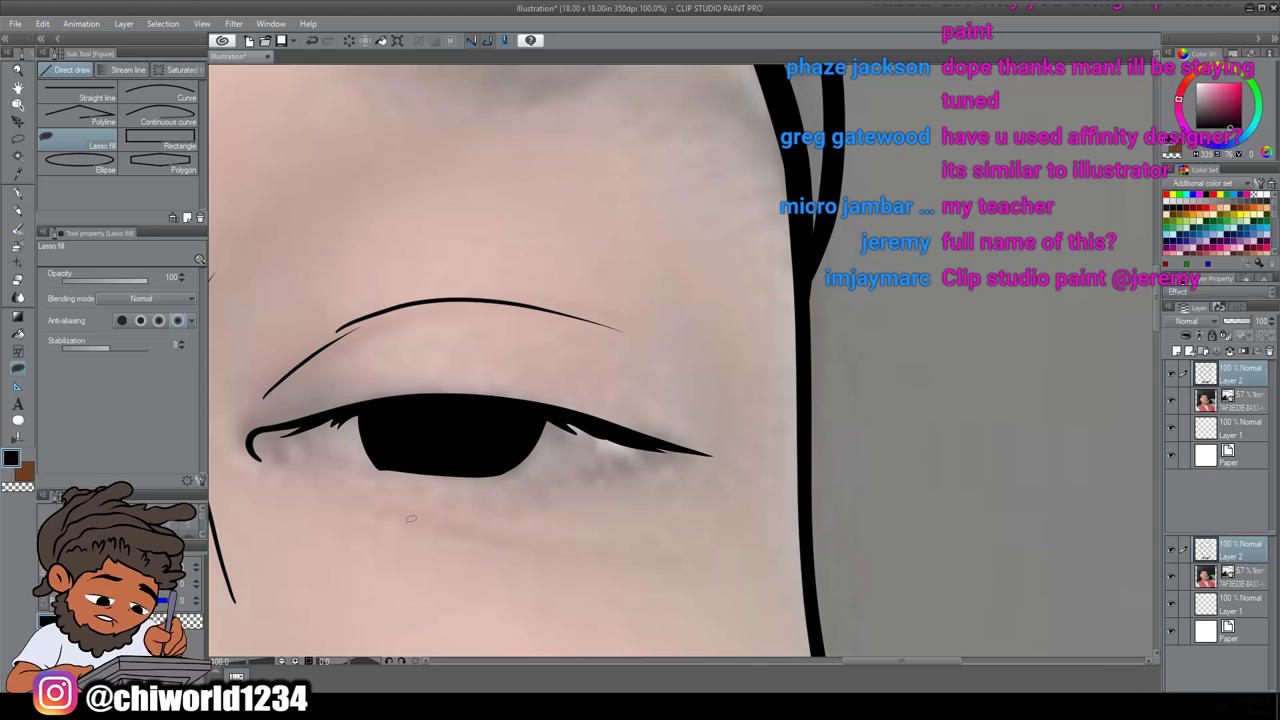
Hide the photo layer to check the whole line drawing on white, and show the photo again
scroll(411, 518, down, 7)
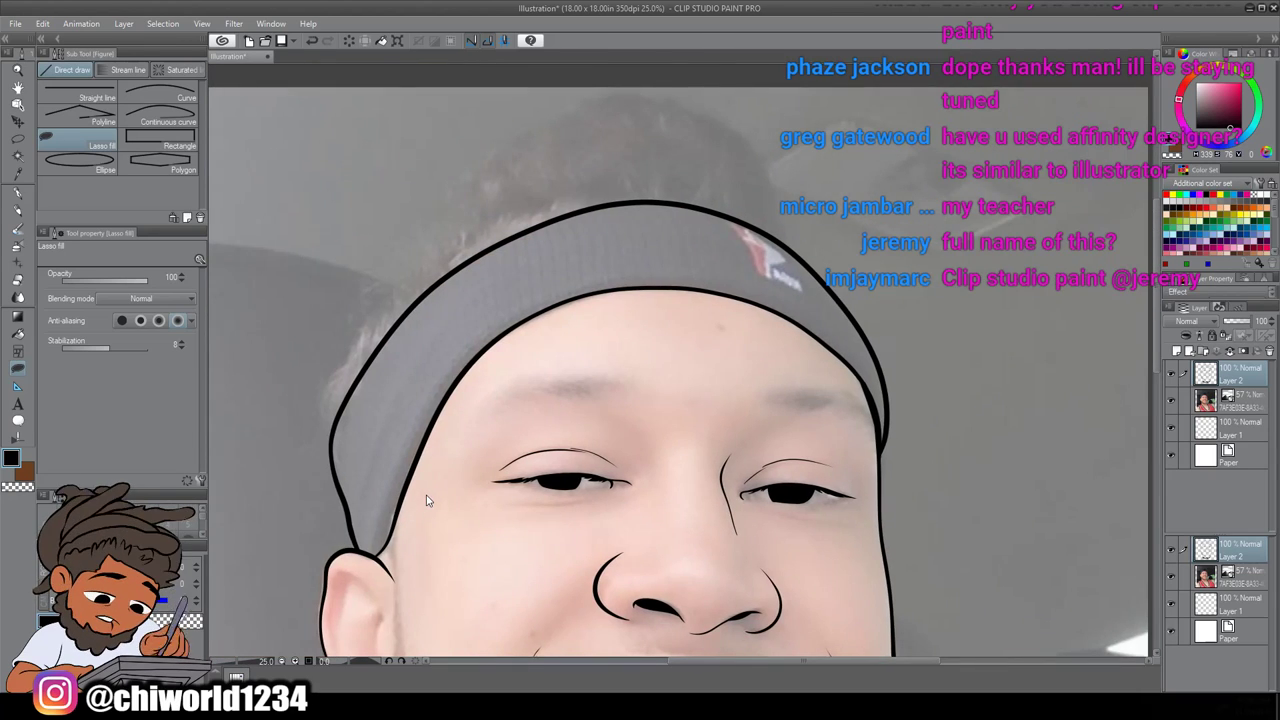
scroll(436, 487, down, 3)
scroll(440, 495, left, 1)
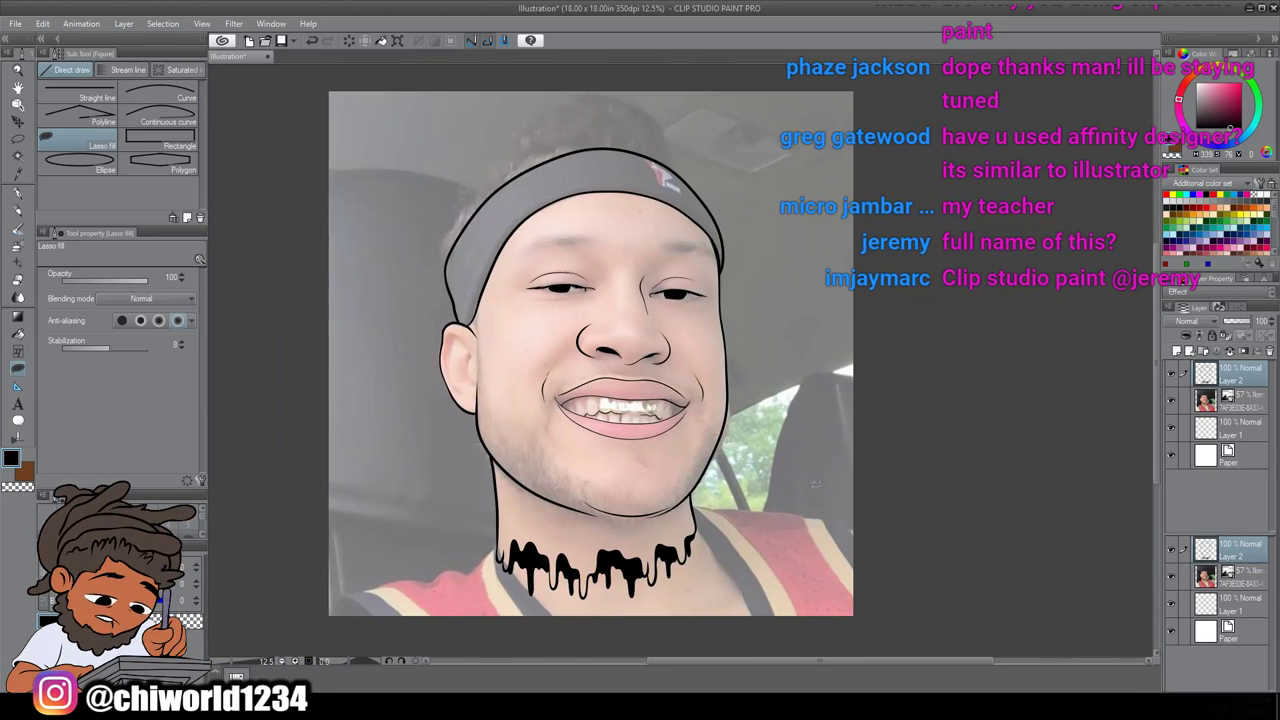
click(1170, 401)
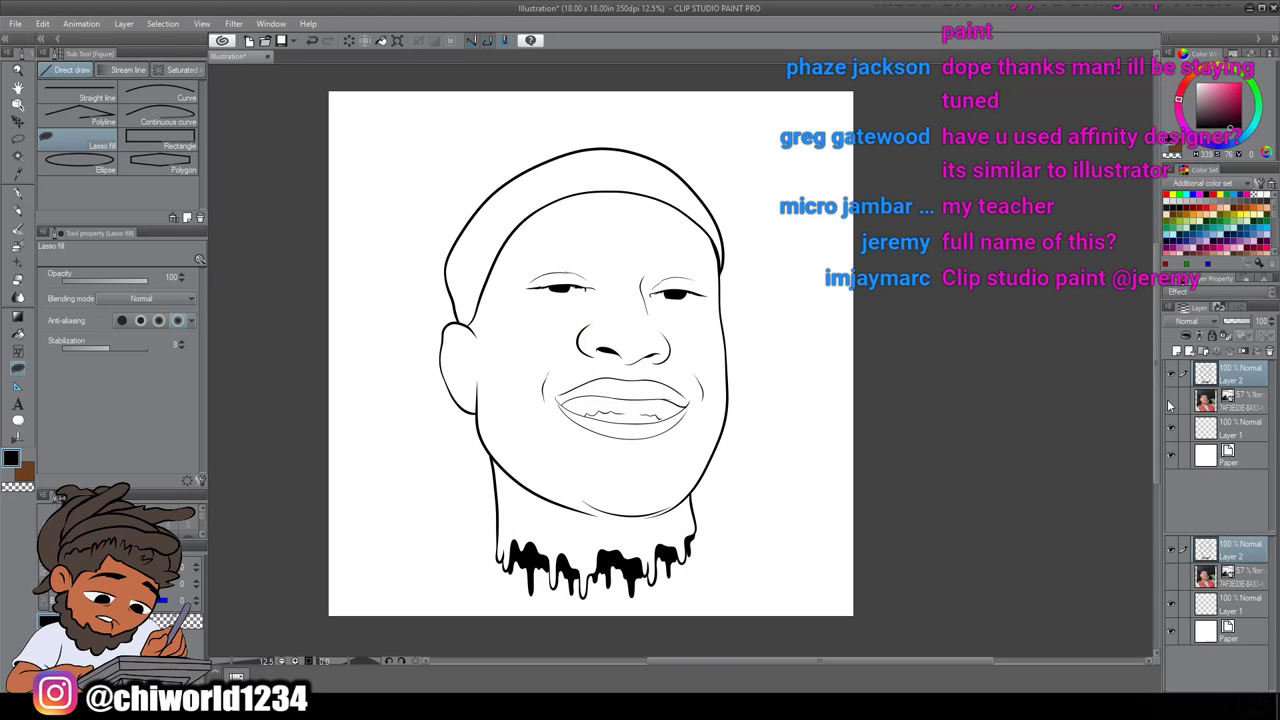
click(1170, 401)
Switch to the G-pen with brush size 27.2 and opacity 100
scroll(1078, 411, up, 2)
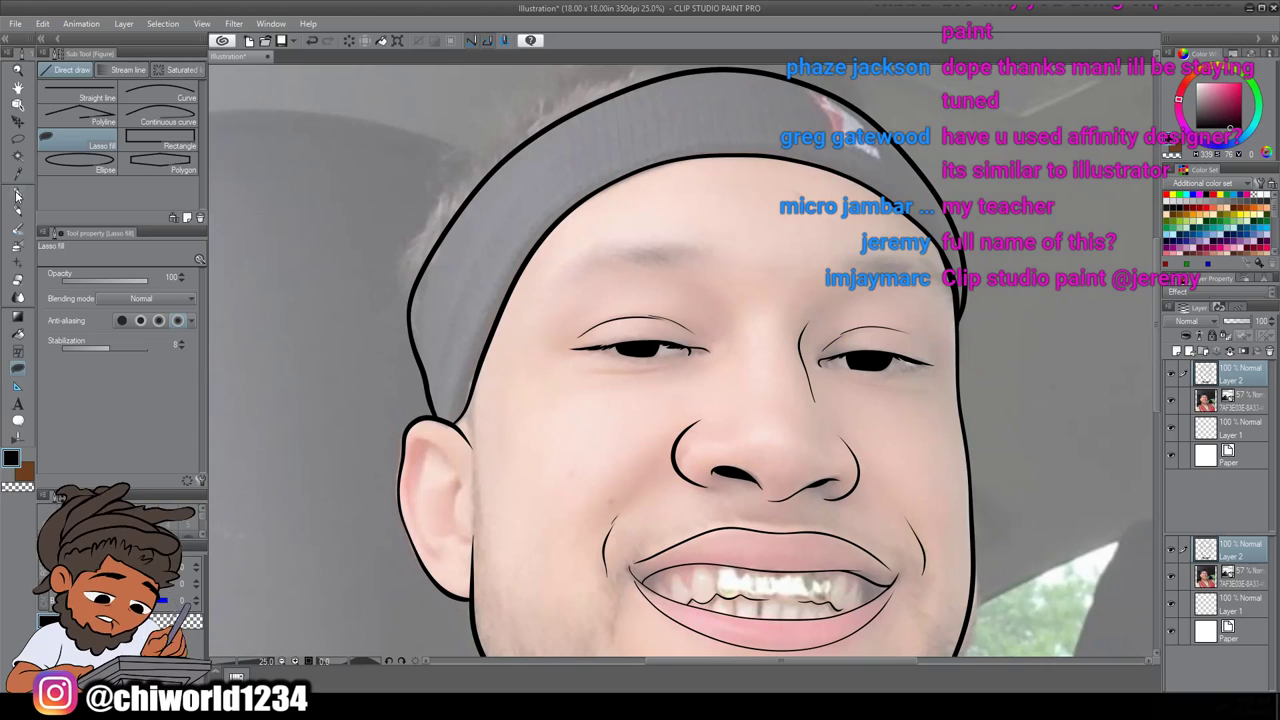
click(17, 195)
click(99, 282)
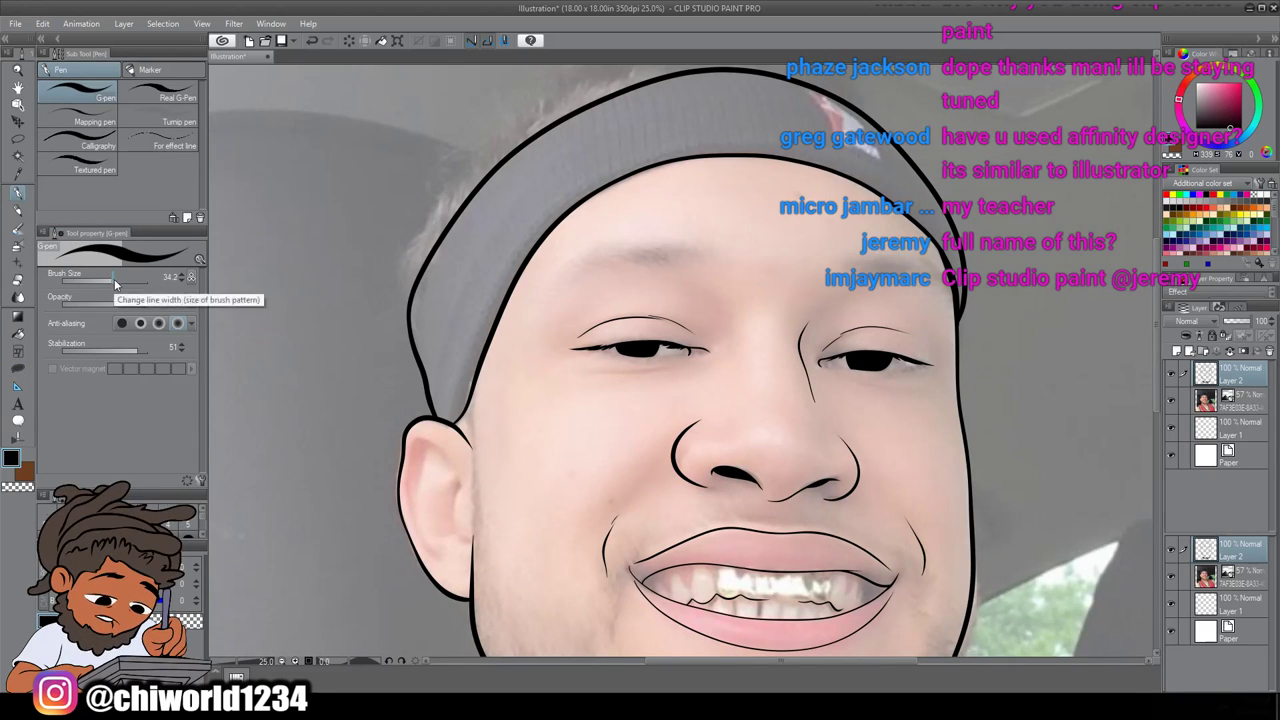
drag(99, 285, 102, 279)
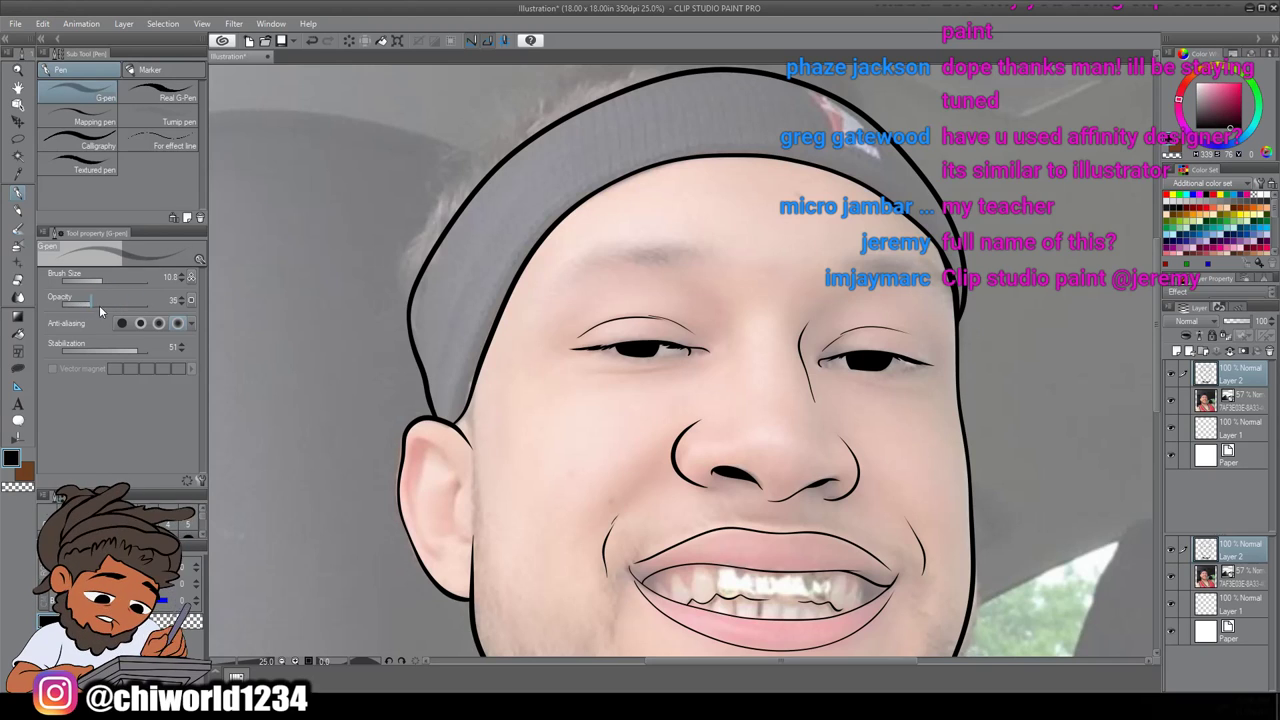
drag(97, 282, 109, 276)
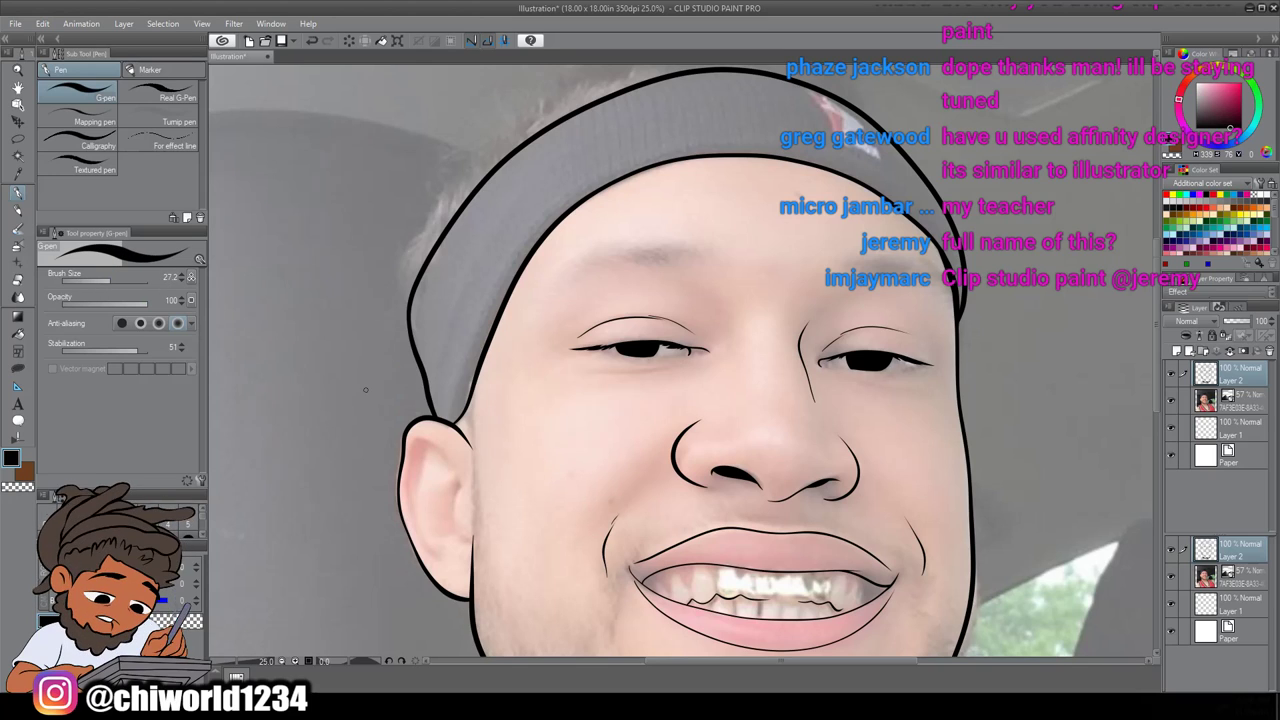
Draw the ear's curved upper inner fold and a long line running from it down inside the outer rim
scroll(366, 390, down, 2)
scroll(367, 386, up, 1)
scroll(367, 386, left, 3)
scroll(367, 386, up, 2)
scroll(367, 386, right, 4)
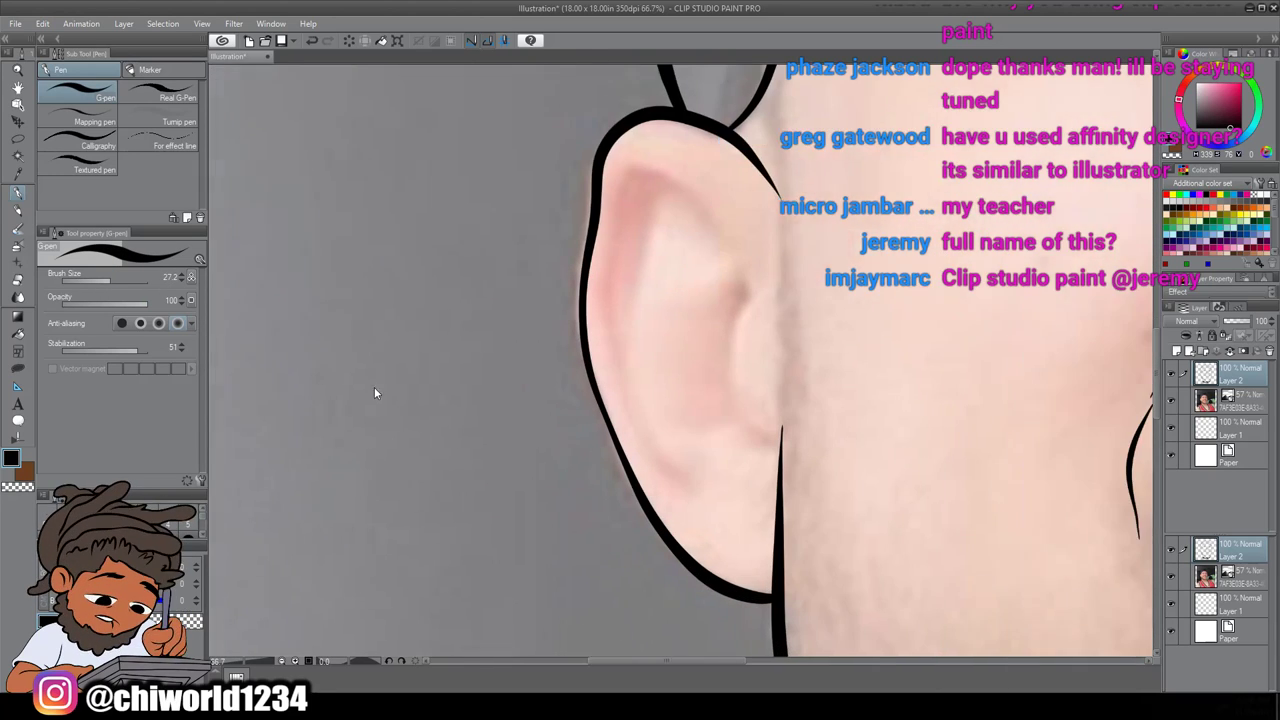
scroll(488, 402, up, 2)
mouse_move(720, 423)
mouse_down()
mouse_move(607, 240)
mouse_move(563, 203)
mouse_move(518, 185)
mouse_move(467, 215)
mouse_up()
scroll(460, 300, down, 1)
mouse_move(540, 130)
mouse_down()
mouse_move(492, 300)
mouse_move(488, 432)
mouse_move(526, 538)
mouse_move(592, 615)
mouse_up()
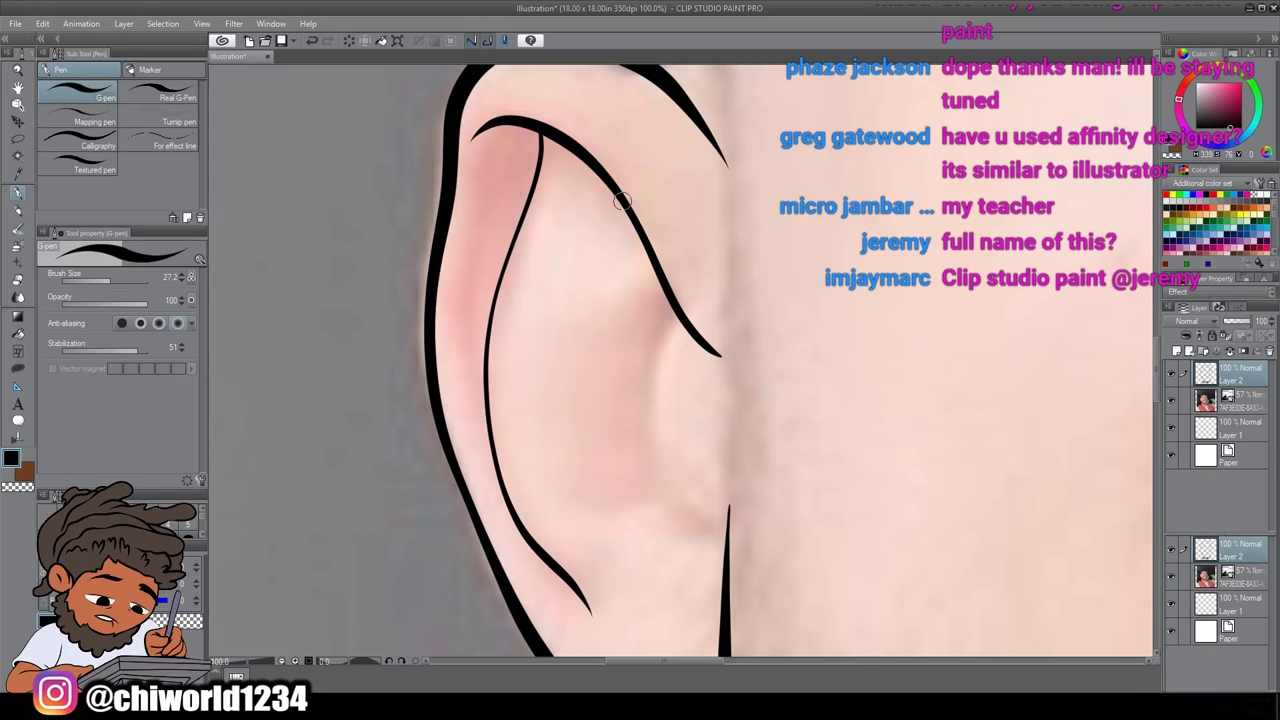
Draw short tapered fold lines and the lower bowl curves inside the ear, plus a second thin line along the inner rim
mouse_move(623, 205)
mouse_down()
mouse_move(602, 245)
mouse_move(562, 260)
mouse_up()
mouse_move(660, 300)
mouse_down()
mouse_move(600, 314)
mouse_move(567, 334)
mouse_up()
mouse_move(658, 305)
mouse_down()
mouse_move(628, 342)
mouse_move(620, 405)
mouse_up()
mouse_move(710, 565)
mouse_down()
mouse_move(652, 455)
mouse_move(680, 398)
mouse_move(700, 415)
mouse_move(606, 396)
mouse_move(598, 410)
mouse_up()
scroll(620, 440, down, 3)
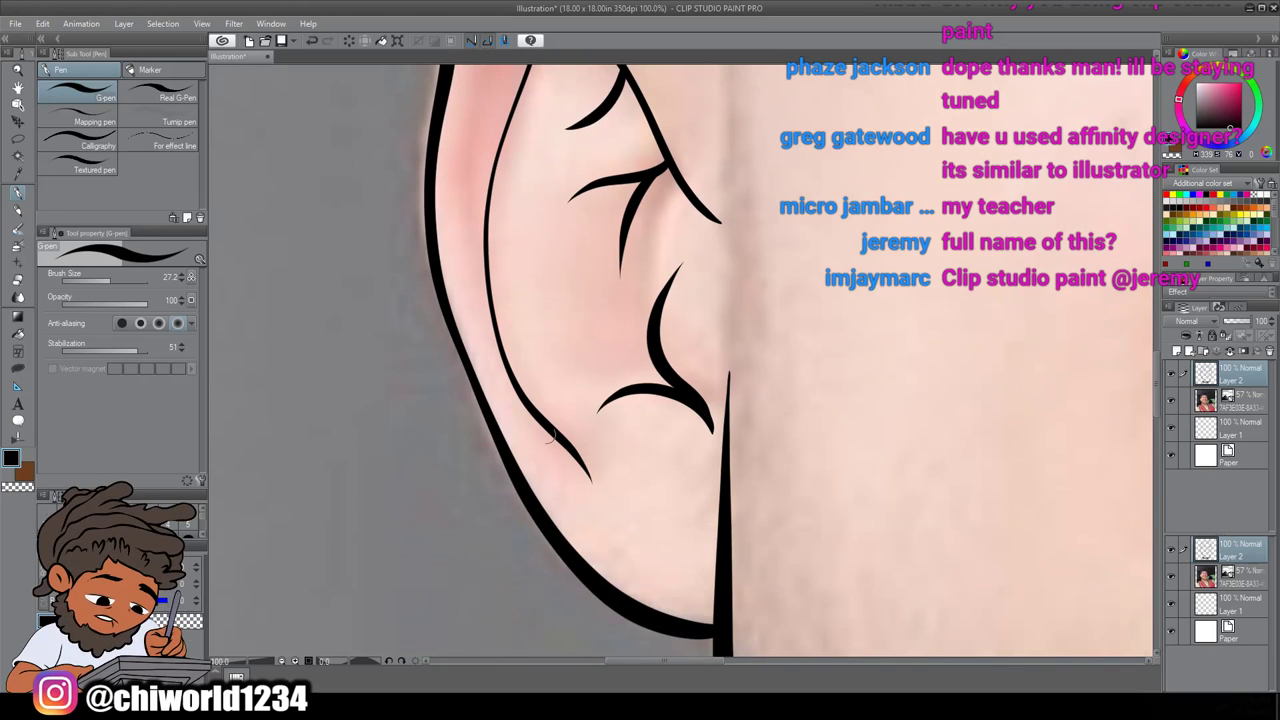
mouse_move(677, 388)
mouse_down()
mouse_move(617, 367)
mouse_move(561, 320)
mouse_move(548, 236)
mouse_up()
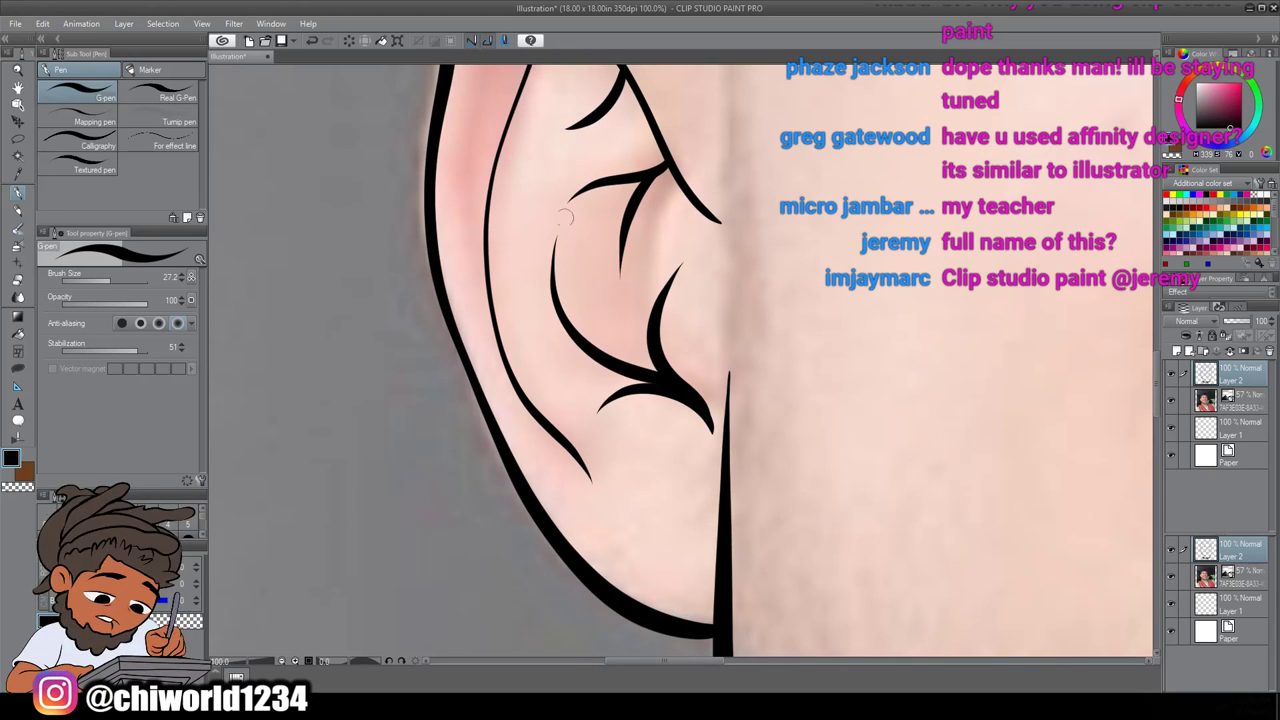
scroll(500, 390, up, 4)
mouse_move(505, 560)
mouse_down()
mouse_move(478, 490)
mouse_move(463, 340)
mouse_move(484, 216)
mouse_up()
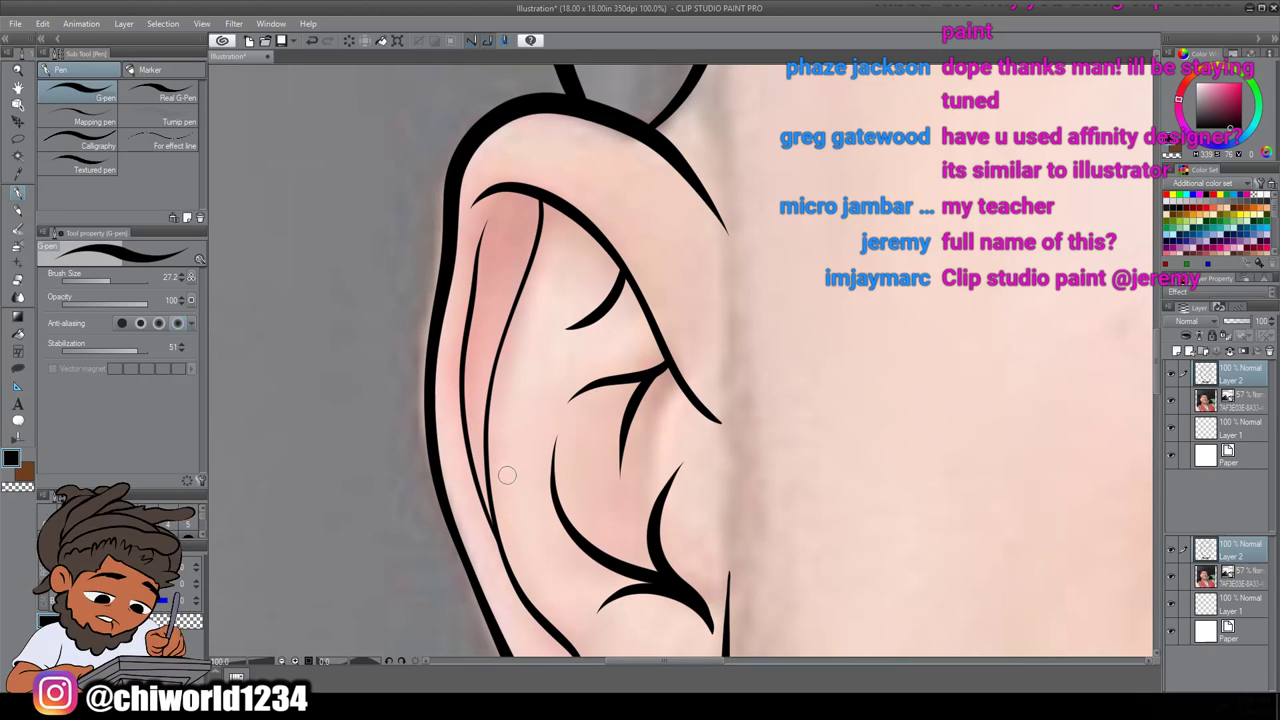
Toggle the photo layer off and on to review the line art with the detailed ear
scroll(507, 475, down, 8)
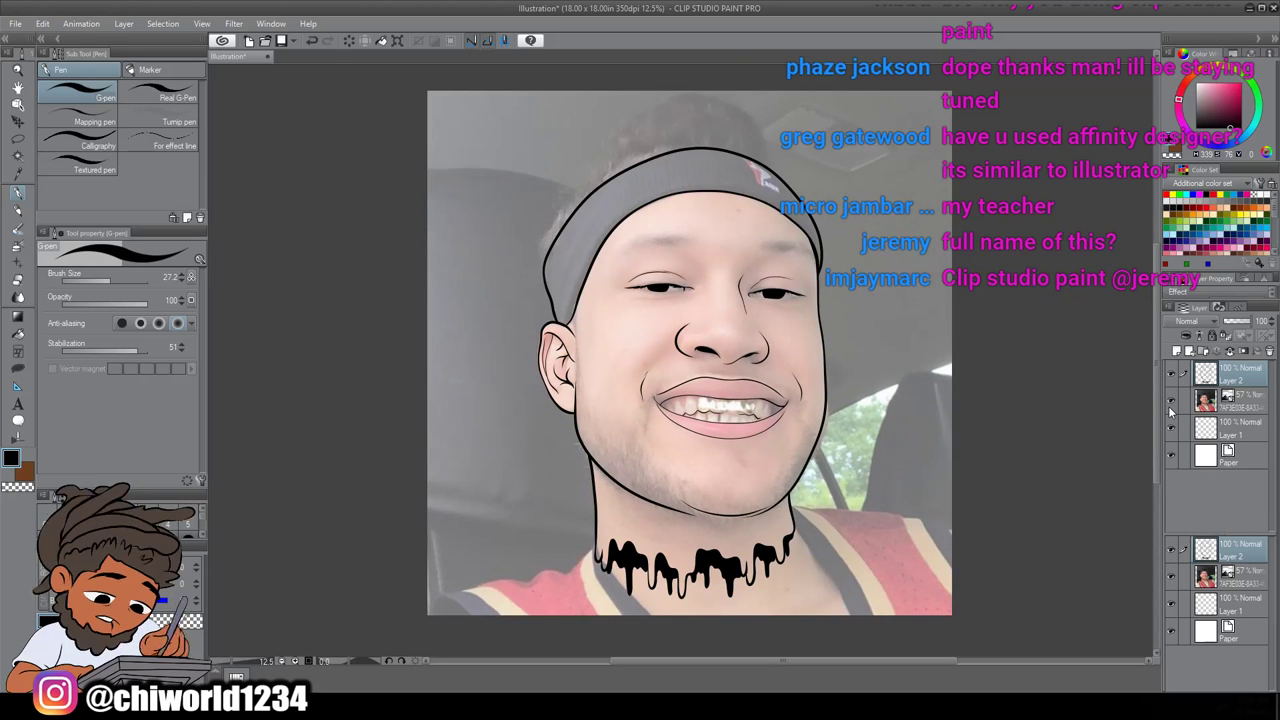
click(1170, 406)
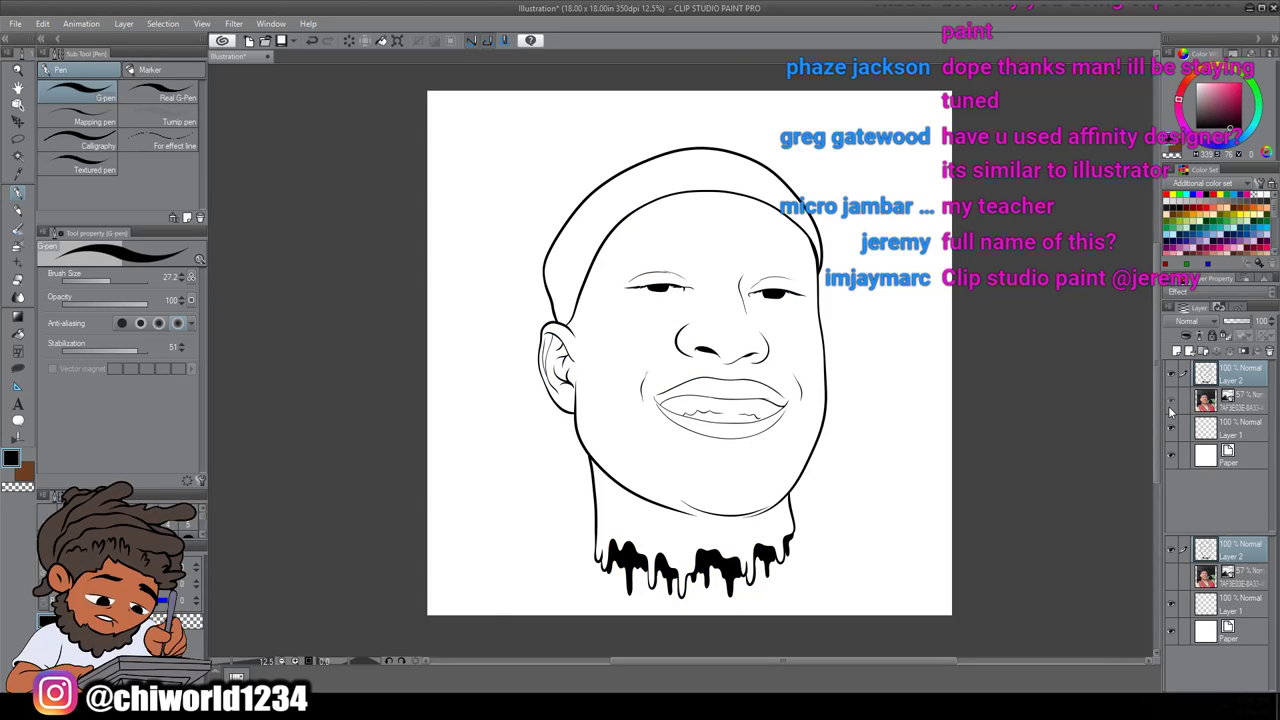
click(1171, 406)
Draw the left eye's lower lid line from the outer lashes to the inner corner and thicken it beneath the iris
scroll(1121, 417, up, 5)
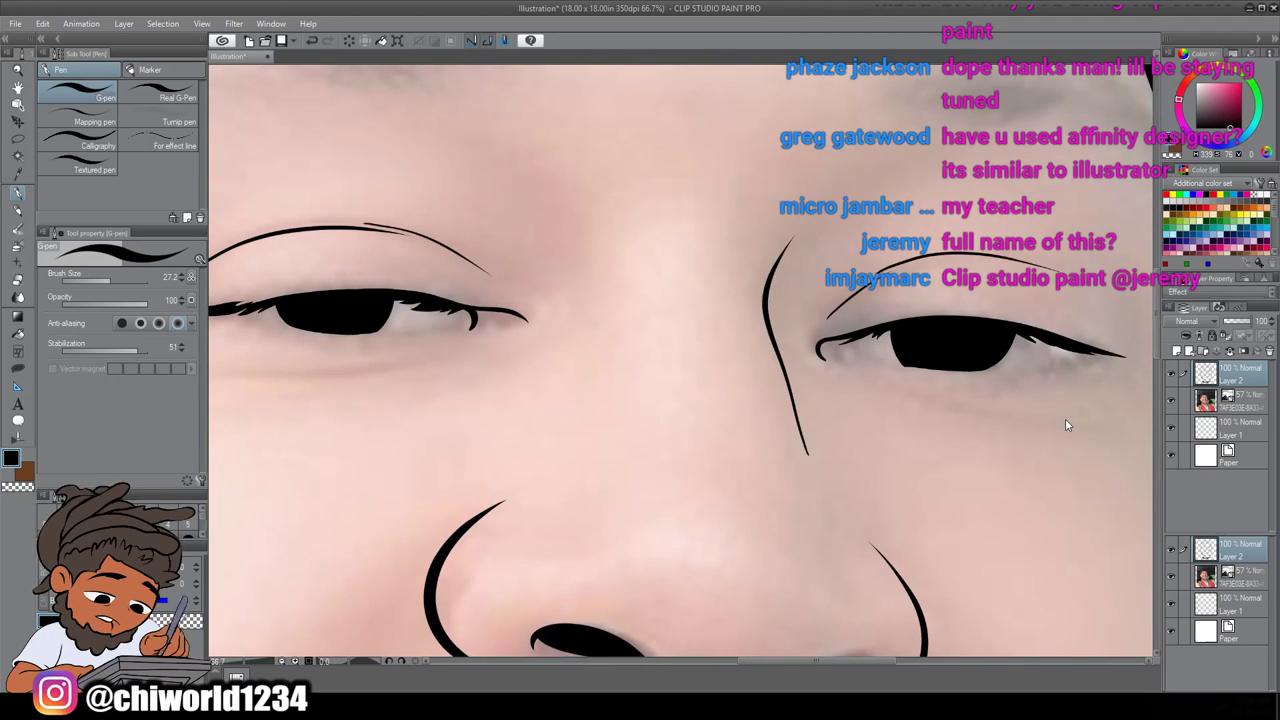
scroll(1059, 426, left, 5)
scroll(1052, 428, up, 1)
scroll(1052, 428, left, 3)
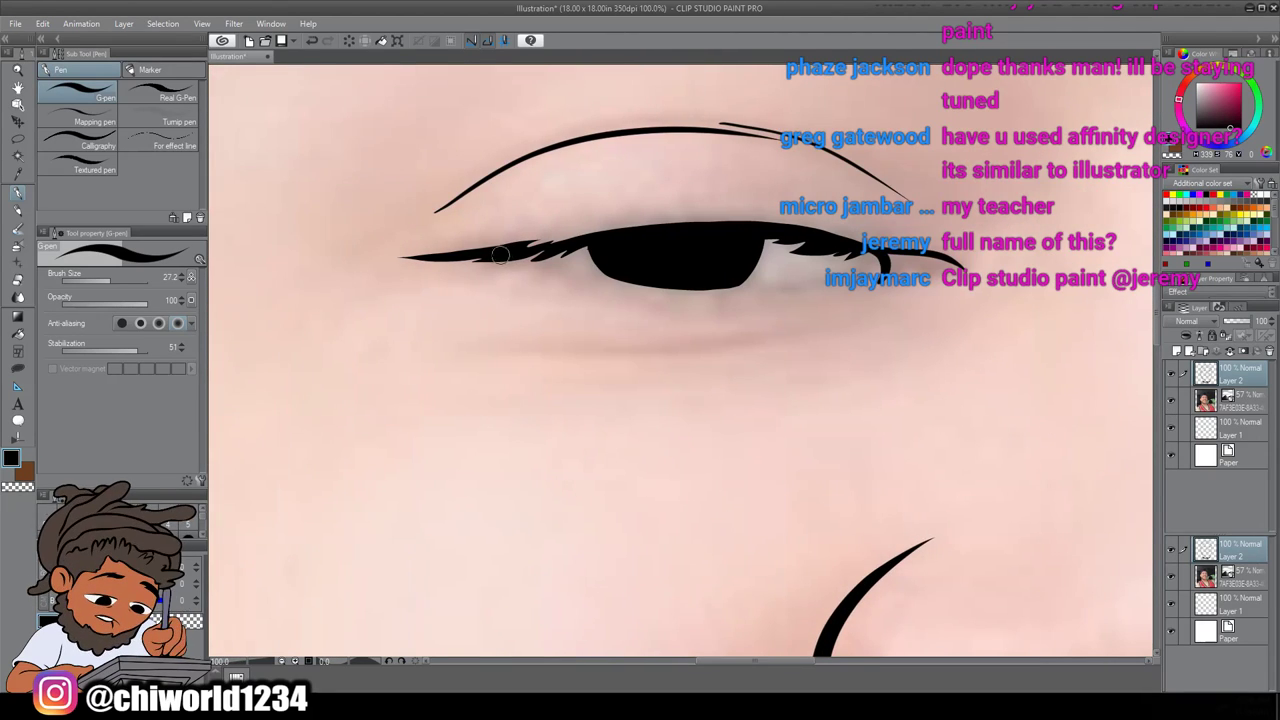
mouse_move(490, 252)
mouse_down()
mouse_move(611, 284)
mouse_move(742, 290)
mouse_move(852, 289)
mouse_move(966, 266)
mouse_move(916, 252)
mouse_up()
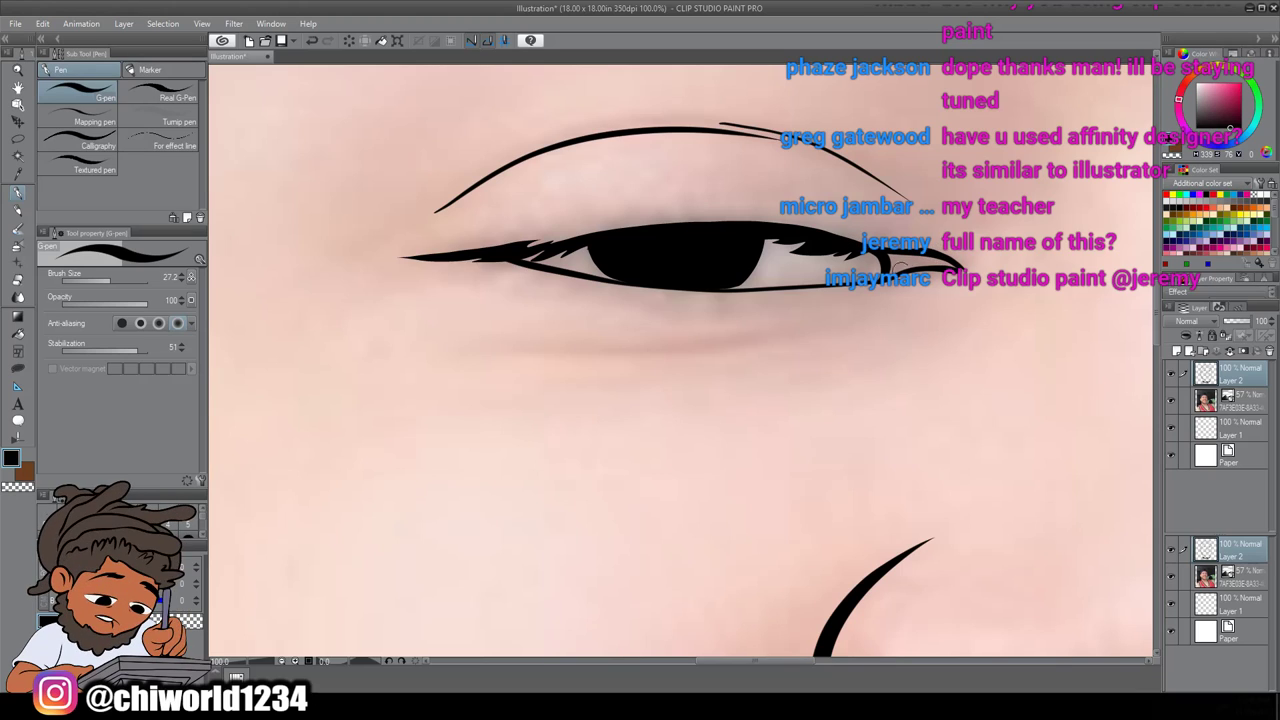
drag(870, 282, 647, 278)
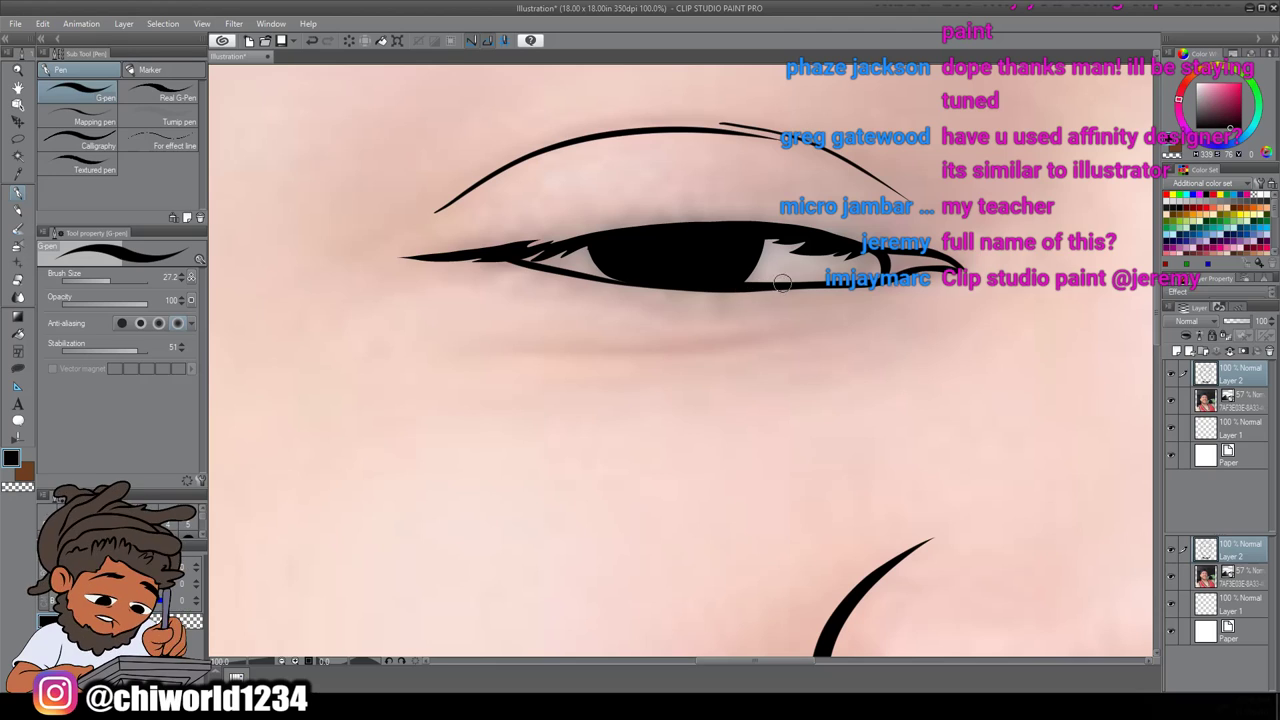
scroll(818, 352, down, 2)
scroll(822, 352, down, 3)
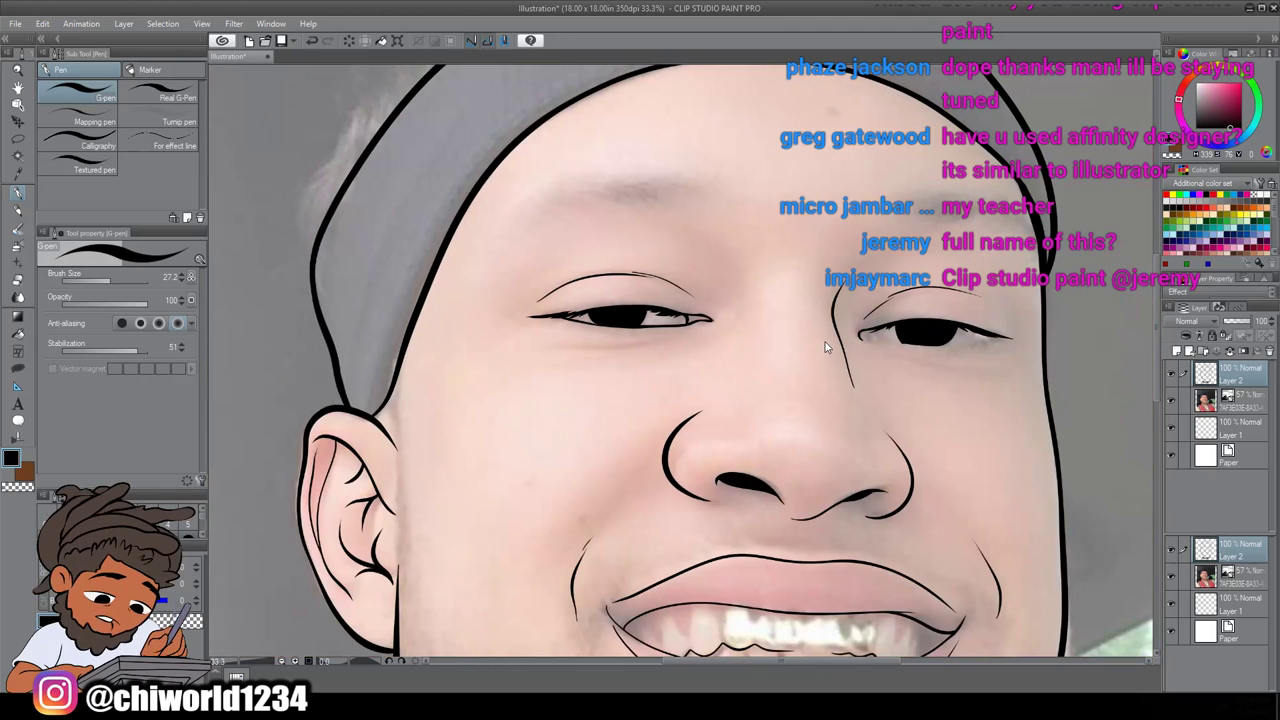
Draw the right eye's inner-corner curve and a lower lid line running from the inner corner to the outer lashes
scroll(825, 341, up, 4)
mouse_move(588, 339)
mouse_down()
mouse_move(572, 328)
mouse_move(577, 310)
mouse_up()
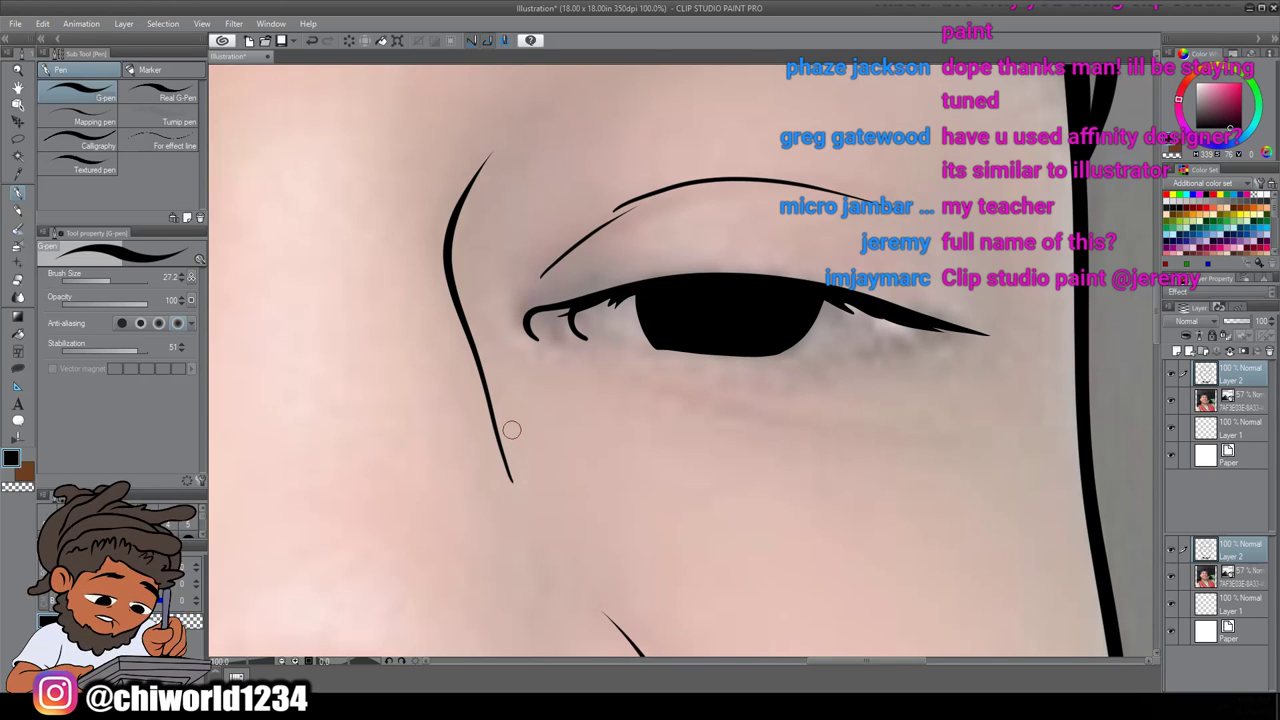
key(ctrl+z)
mouse_move(580, 336)
mouse_down()
mouse_move(559, 320)
mouse_move(579, 300)
mouse_move(557, 320)
mouse_up()
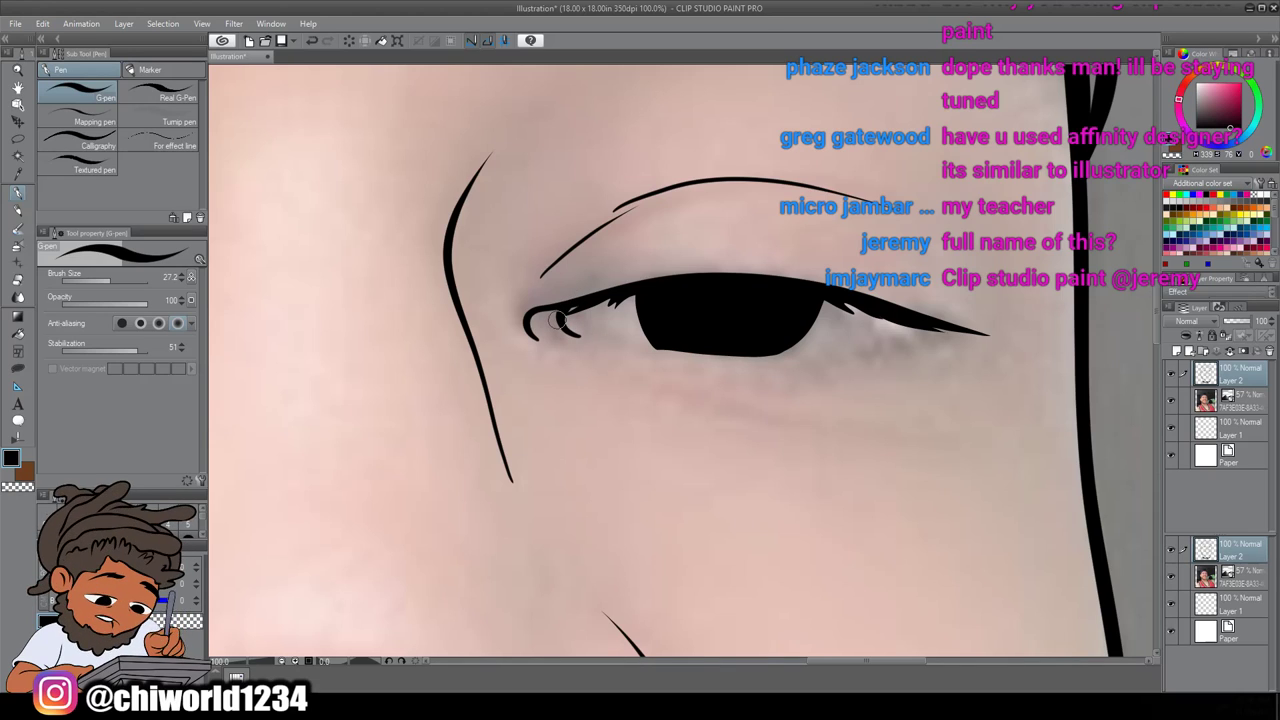
mouse_move(531, 328)
mouse_down()
mouse_move(743, 354)
mouse_move(940, 326)
mouse_up()
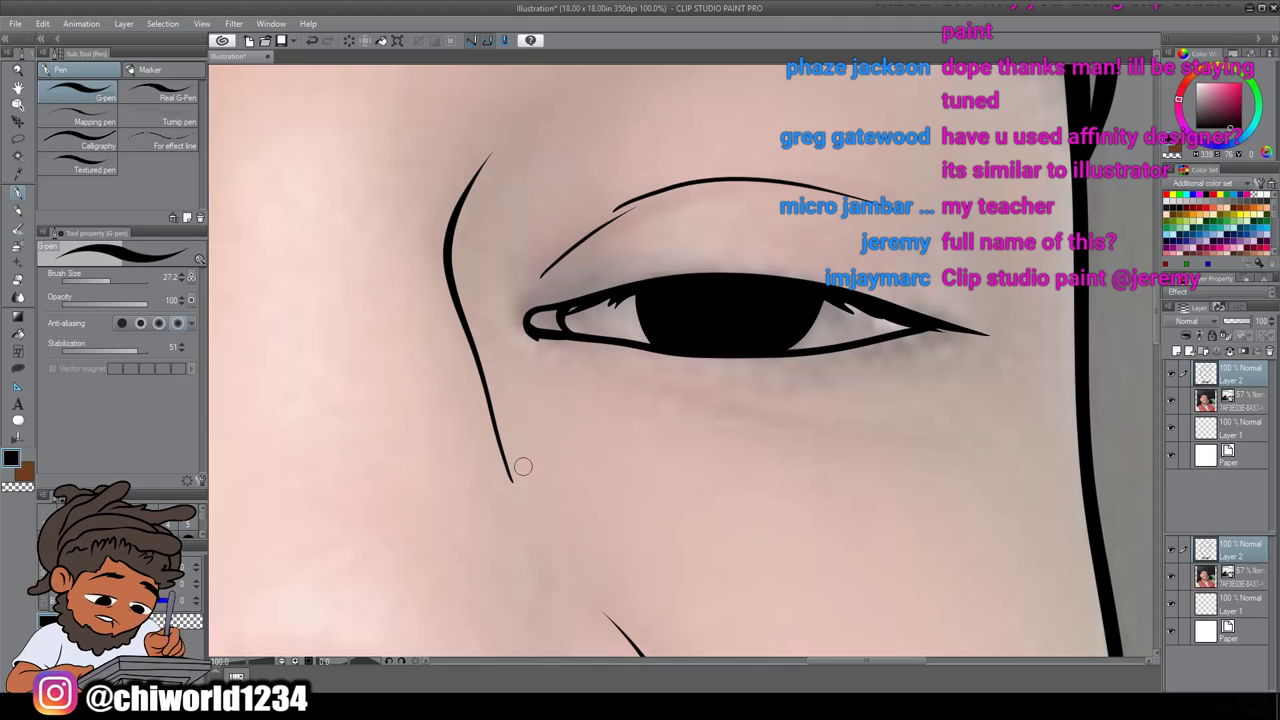
Toggle the photo layer off and on to review the line art with both eyes outlined
scroll(560, 475, down, 4)
scroll(587, 484, down, 3)
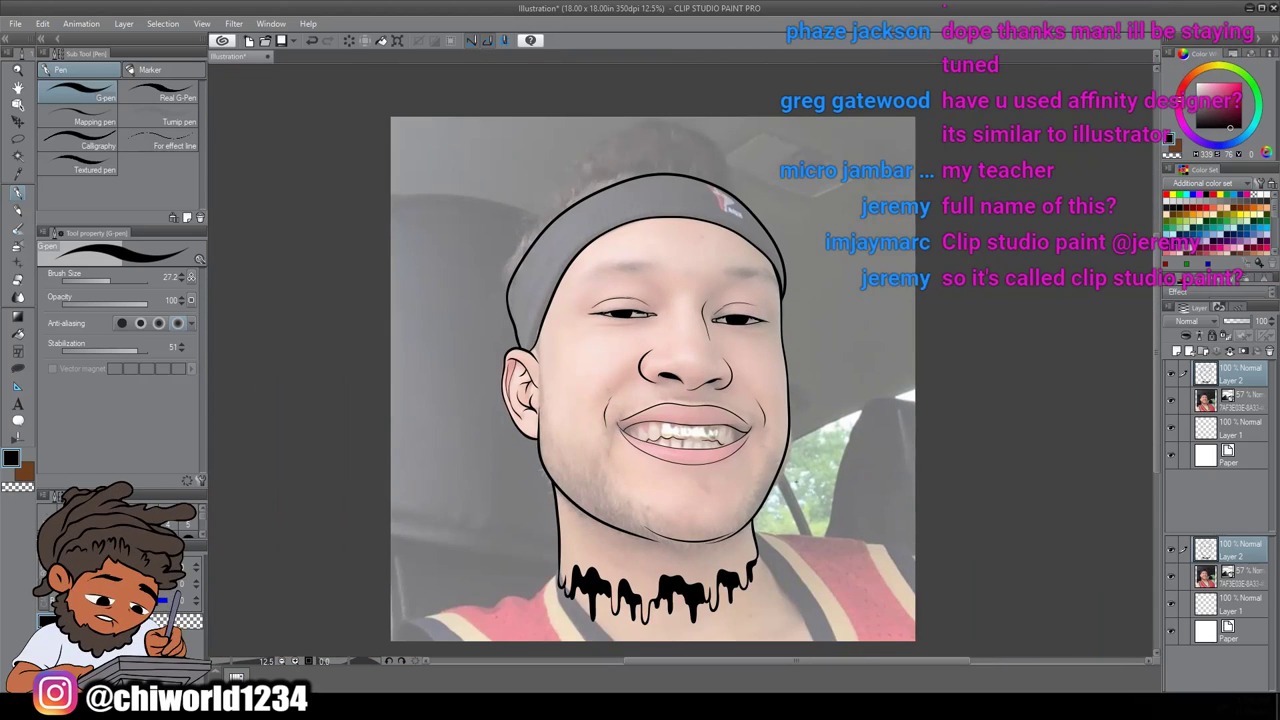
click(1171, 399)
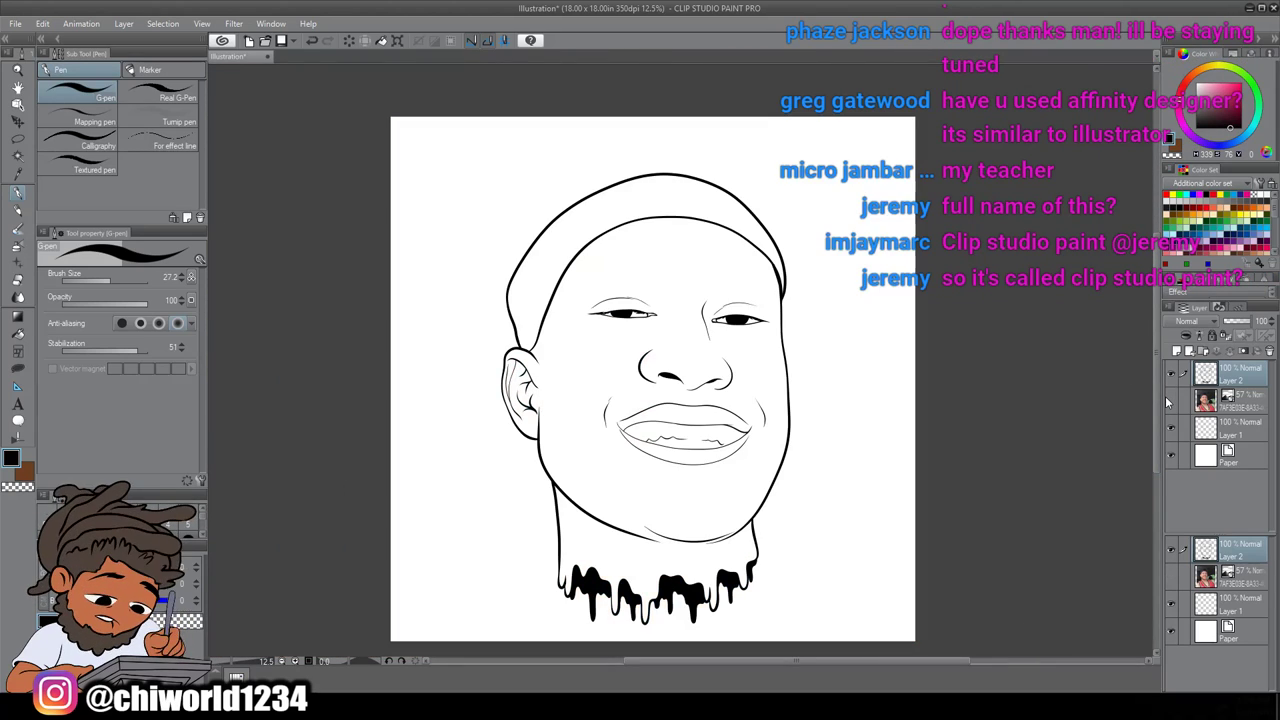
click(1171, 399)
Set the brush size to 6.3 and draw thin curved crease lines beneath both eyes
scroll(1094, 407, up, 4)
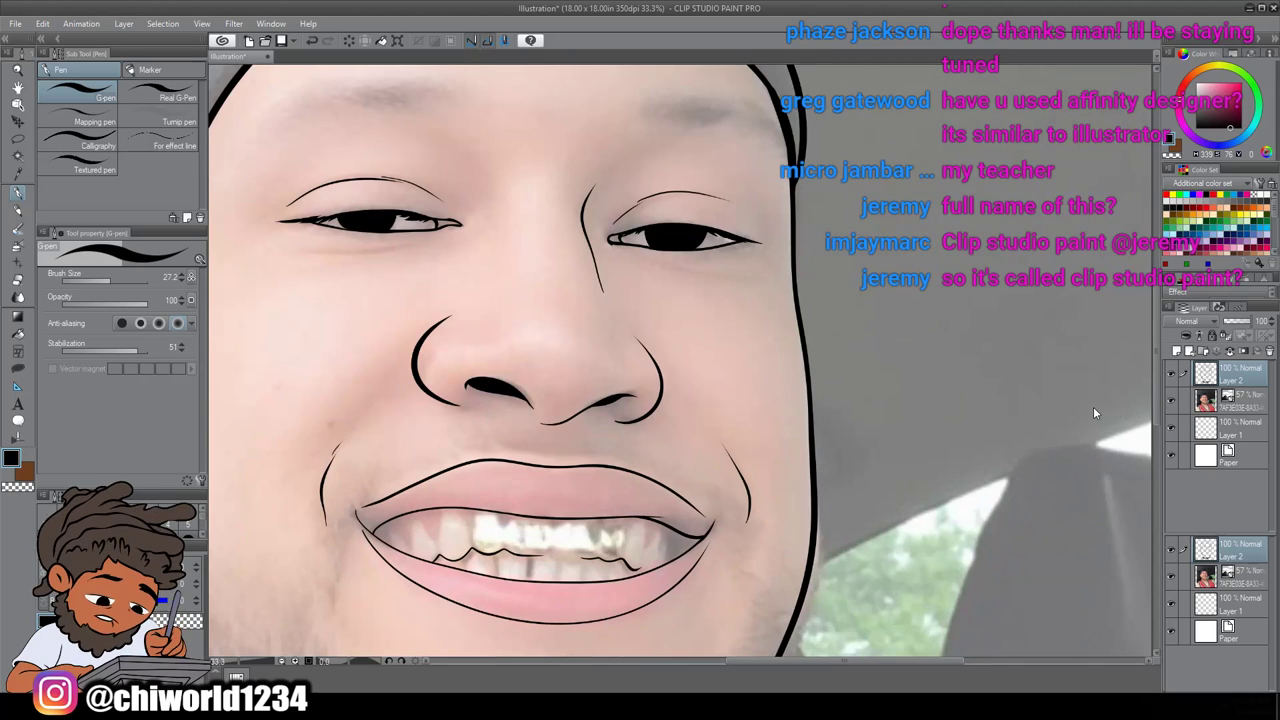
scroll(1074, 415, left, 3)
scroll(1064, 407, up, 2)
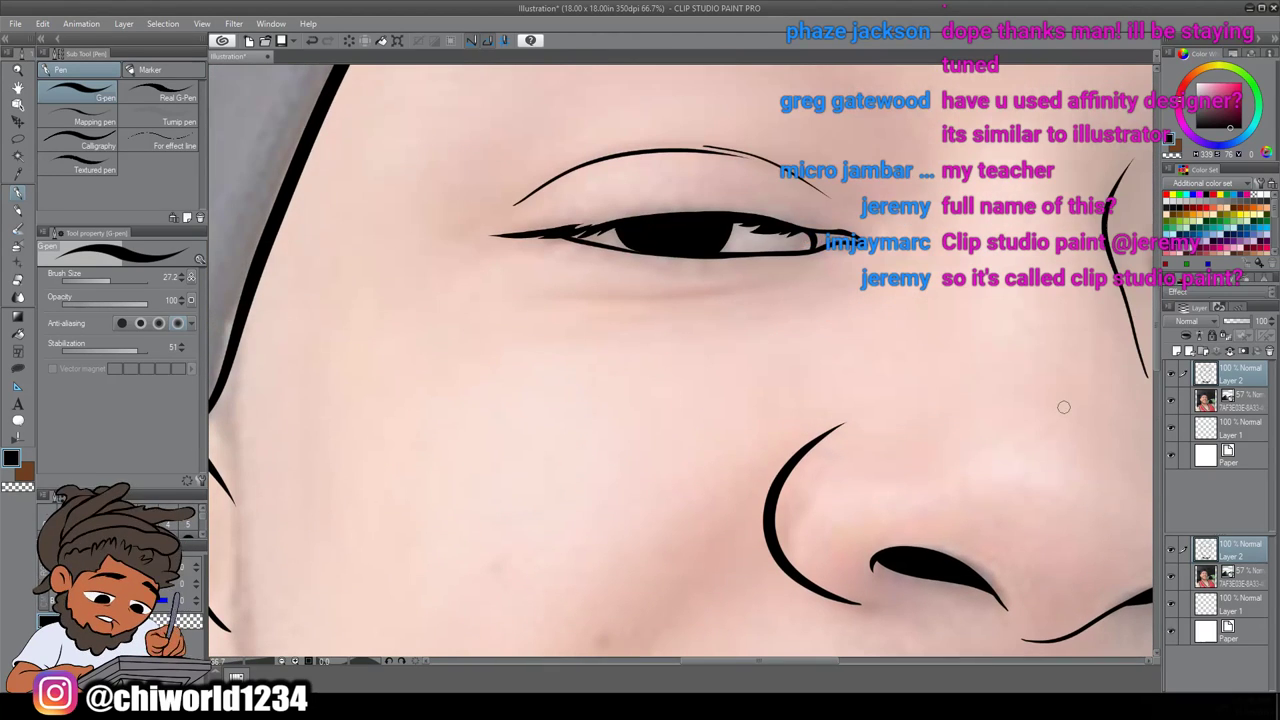
drag(102, 278, 97, 279)
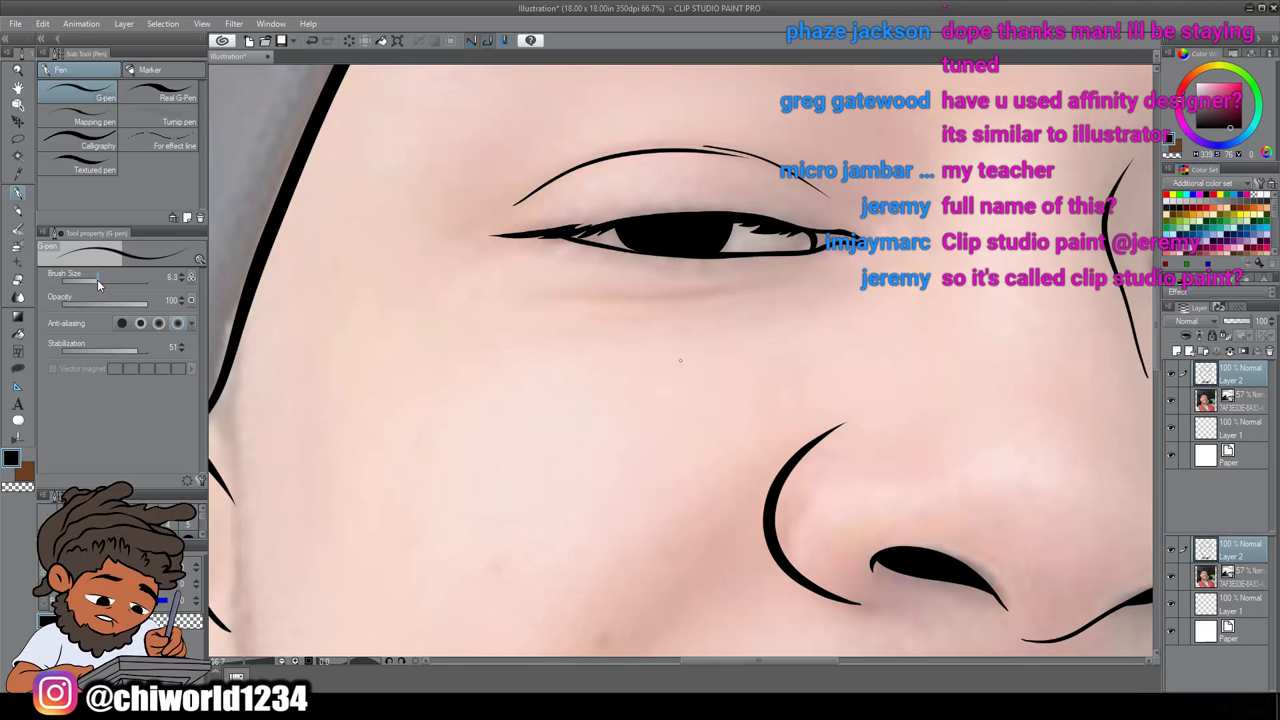
mouse_move(568, 296)
mouse_down()
mouse_move(682, 303)
mouse_move(806, 282)
mouse_up()
scroll(705, 368, down, 1)
drag(832, 366, 565, 364)
scroll(695, 358, up, 1)
mouse_move(835, 304)
mouse_down()
mouse_move(906, 328)
mouse_move(1012, 334)
mouse_up()
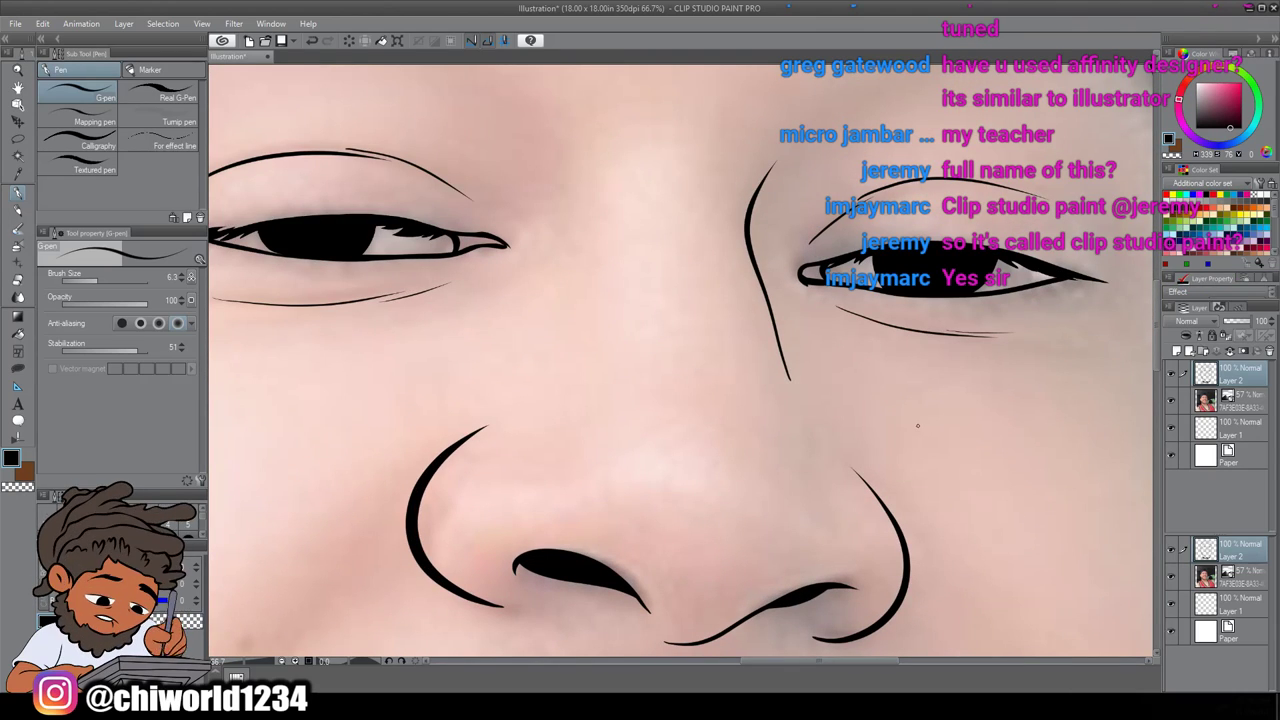
Draw a thin crease line above each eye's inner corner, curving up toward the eyebrows
scroll(917, 426, down, 4)
scroll(918, 426, up, 3)
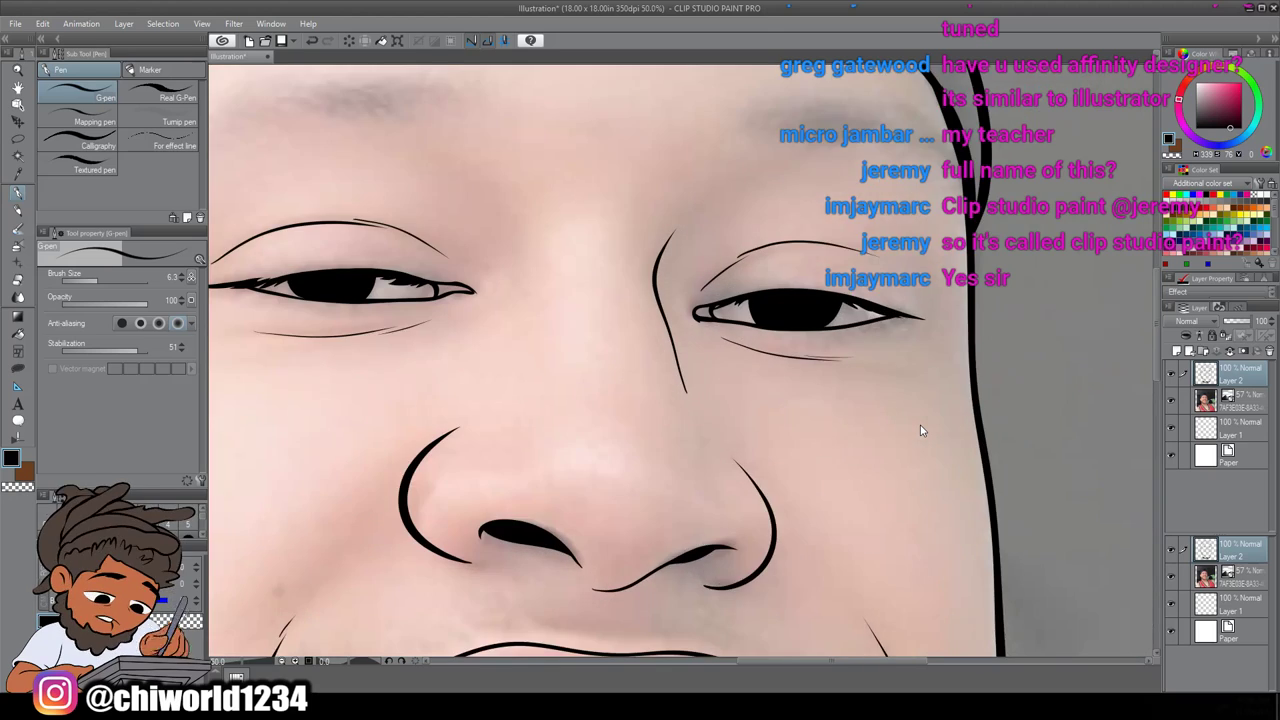
drag(742, 302, 810, 244)
drag(565, 283, 526, 228)
scroll(683, 360, up, 2)
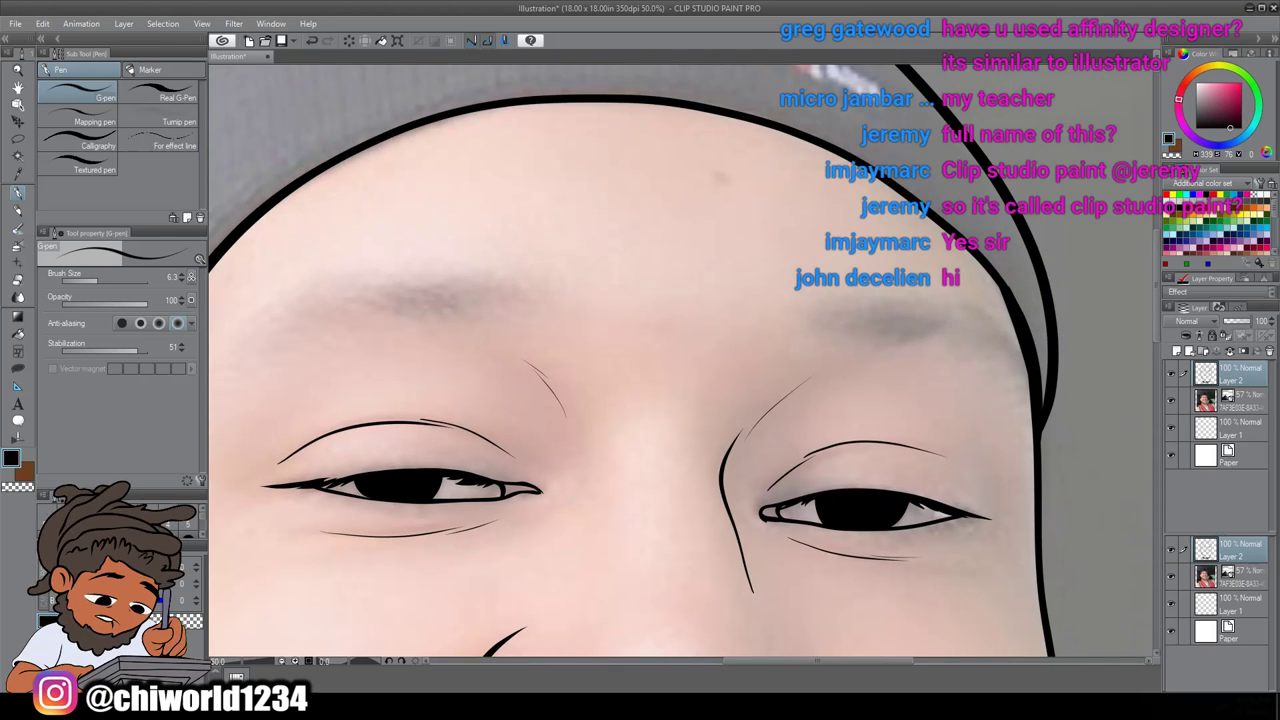
Hide and show the photo layer again to check the thin crease lines around the eyes
scroll(457, 524, down, 4)
scroll(457, 524, down, 4)
scroll(457, 524, up, 2)
scroll(450, 523, up, 1)
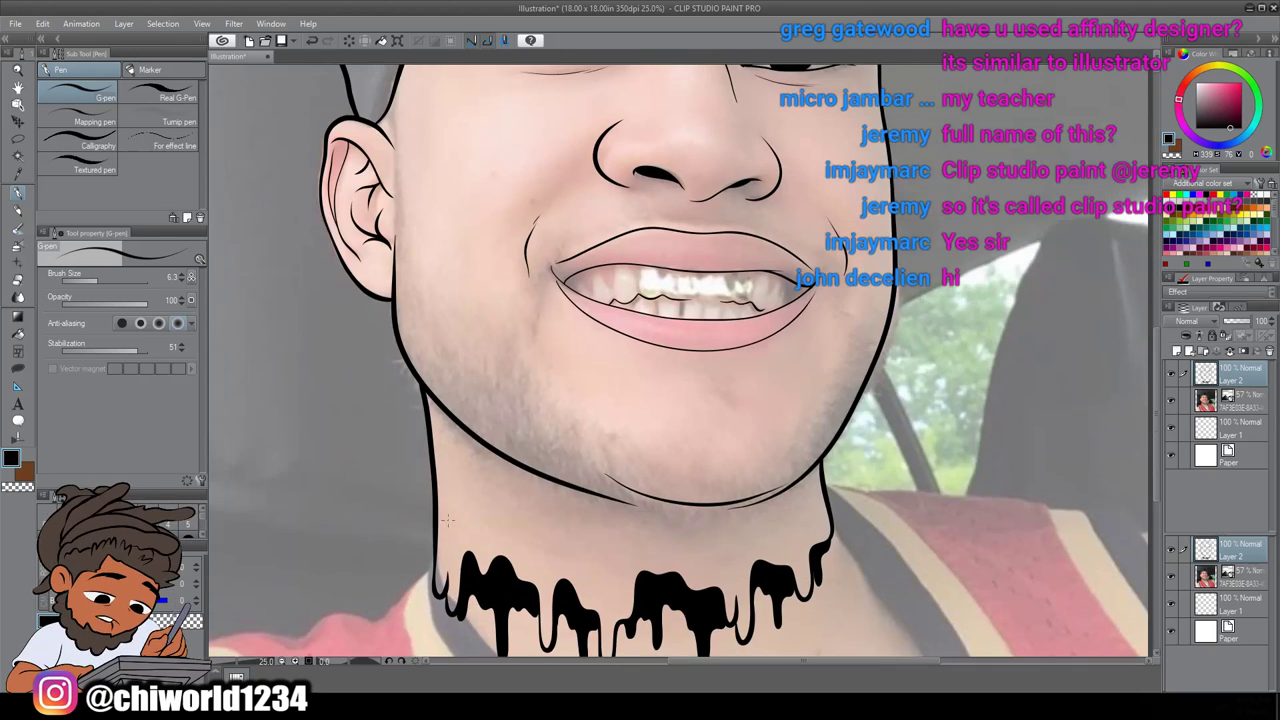
scroll(446, 521, down, 2)
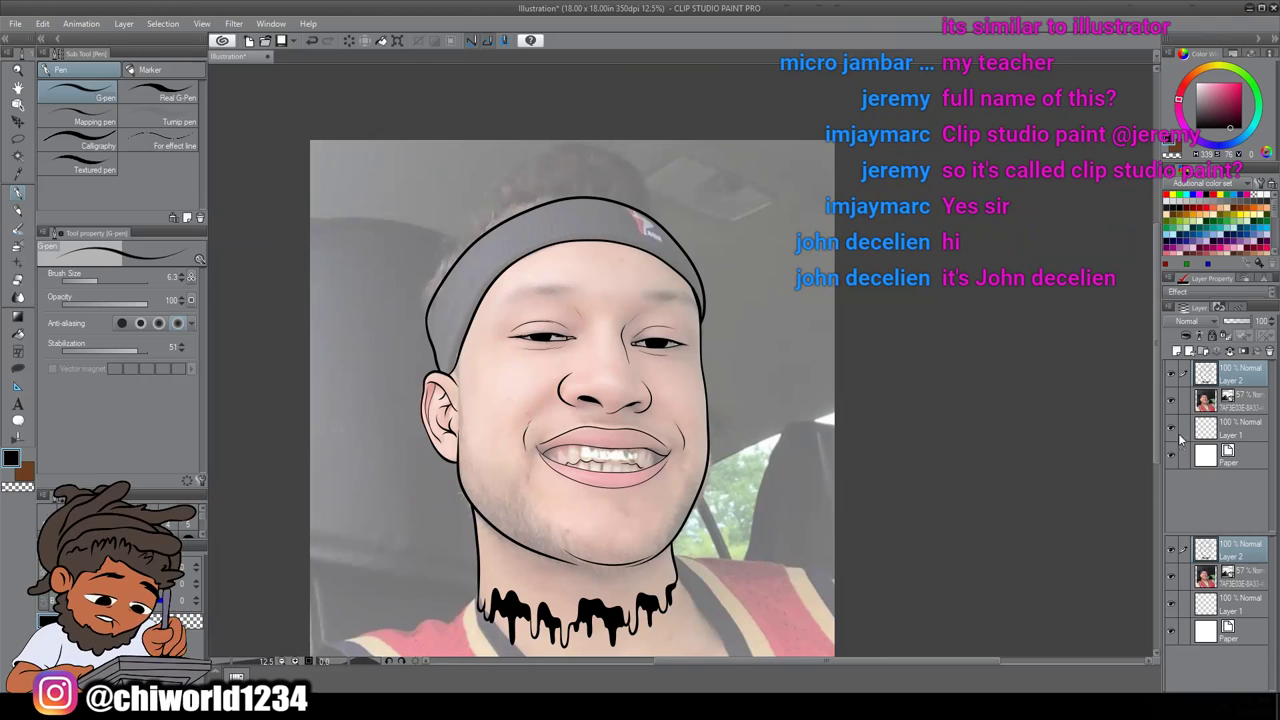
click(1172, 401)
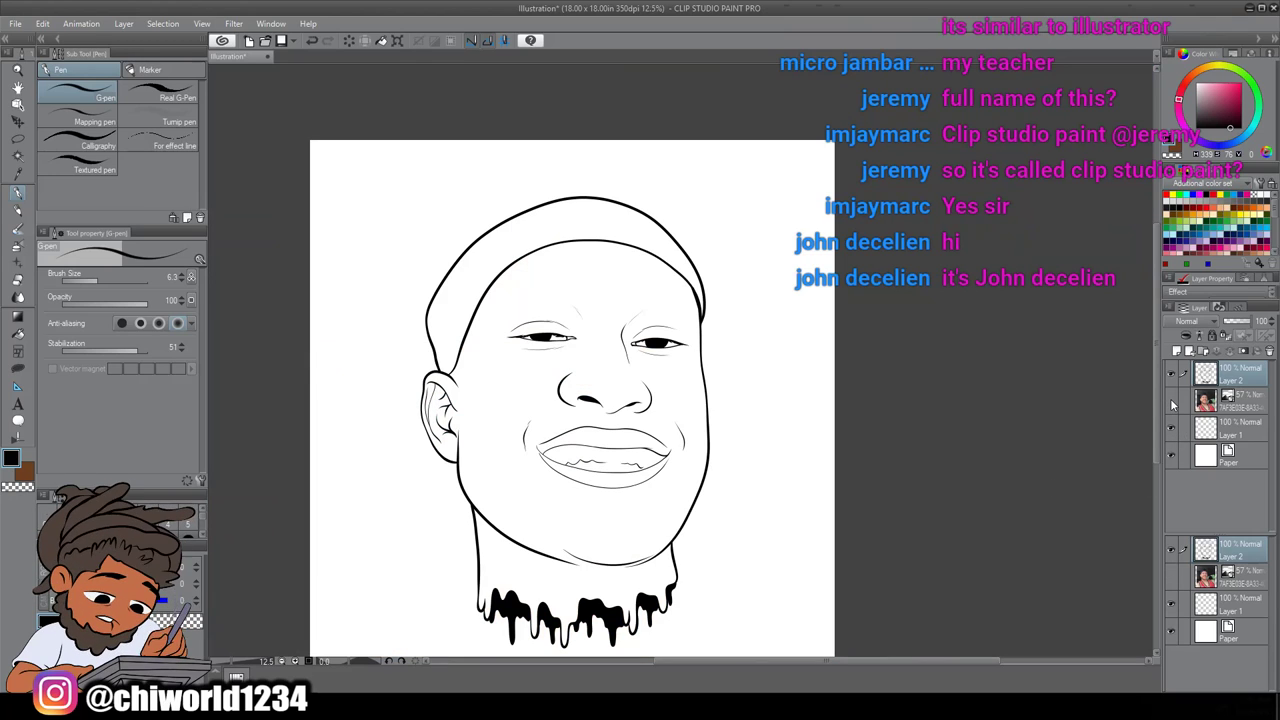
click(1172, 401)
Set the brush size to 11.7 and draw a row of short beard hairs from the chin up toward the left mouth corner
scroll(1071, 438, up, 3)
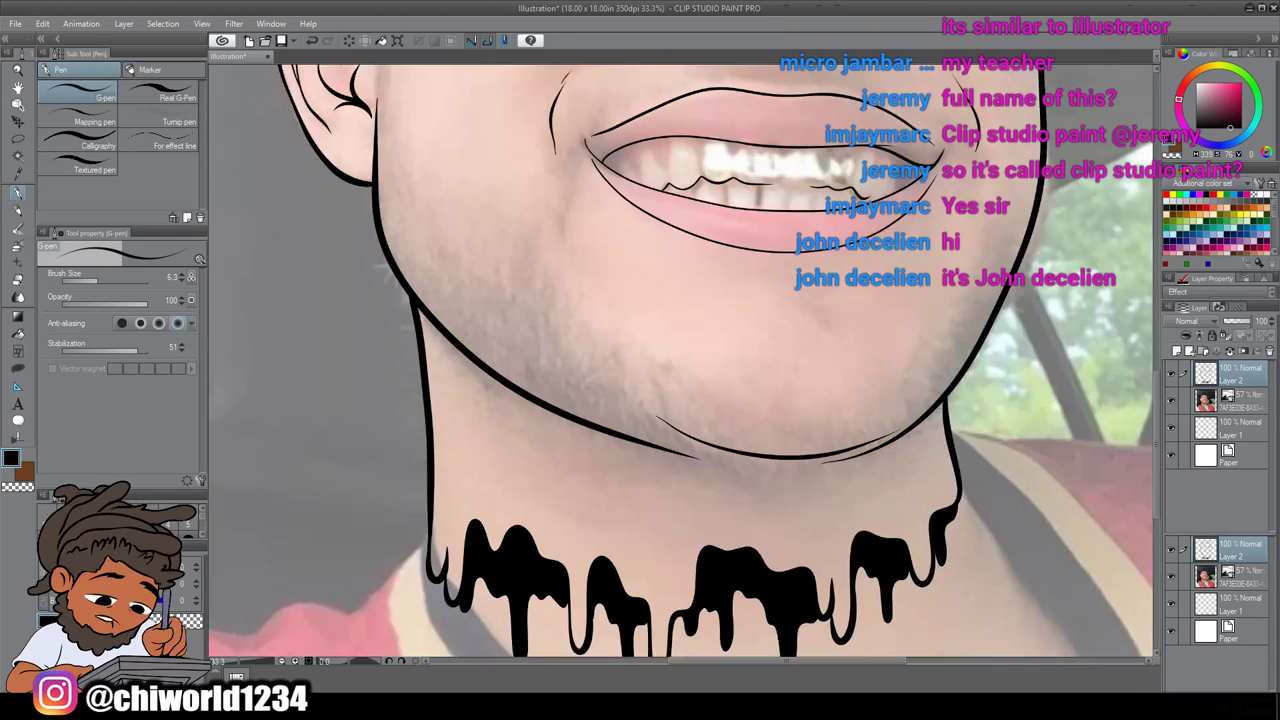
scroll(680, 360, right, 1)
scroll(527, 535, up, 1)
drag(530, 568, 512, 524)
click(102, 280)
drag(505, 563, 487, 516)
drag(493, 524, 452, 490)
drag(455, 506, 440, 484)
drag(448, 496, 438, 460)
drag(444, 470, 430, 446)
drag(436, 456, 412, 409)
drag(416, 426, 404, 396)
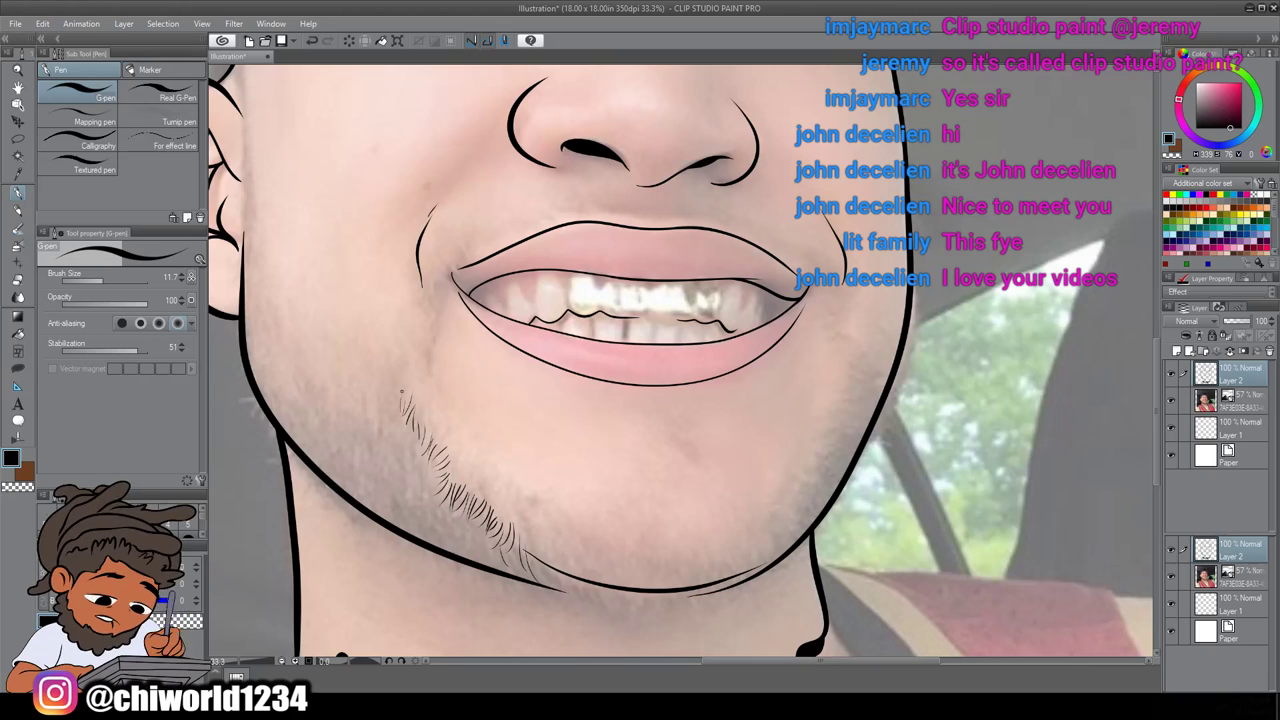
Add a second row of short beard hairs alongside the first, between the left cheek and the chin
drag(420, 474, 413, 448)
drag(426, 488, 392, 430)
drag(441, 484, 433, 464)
drag(438, 480, 433, 454)
drag(457, 534, 436, 468)
mouse_move(495, 543)
mouse_down()
mouse_move(487, 525)
mouse_move(473, 533)
mouse_up()
drag(483, 539, 467, 523)
drag(479, 531, 464, 512)
drag(466, 534, 457, 508)
drag(458, 526, 449, 508)
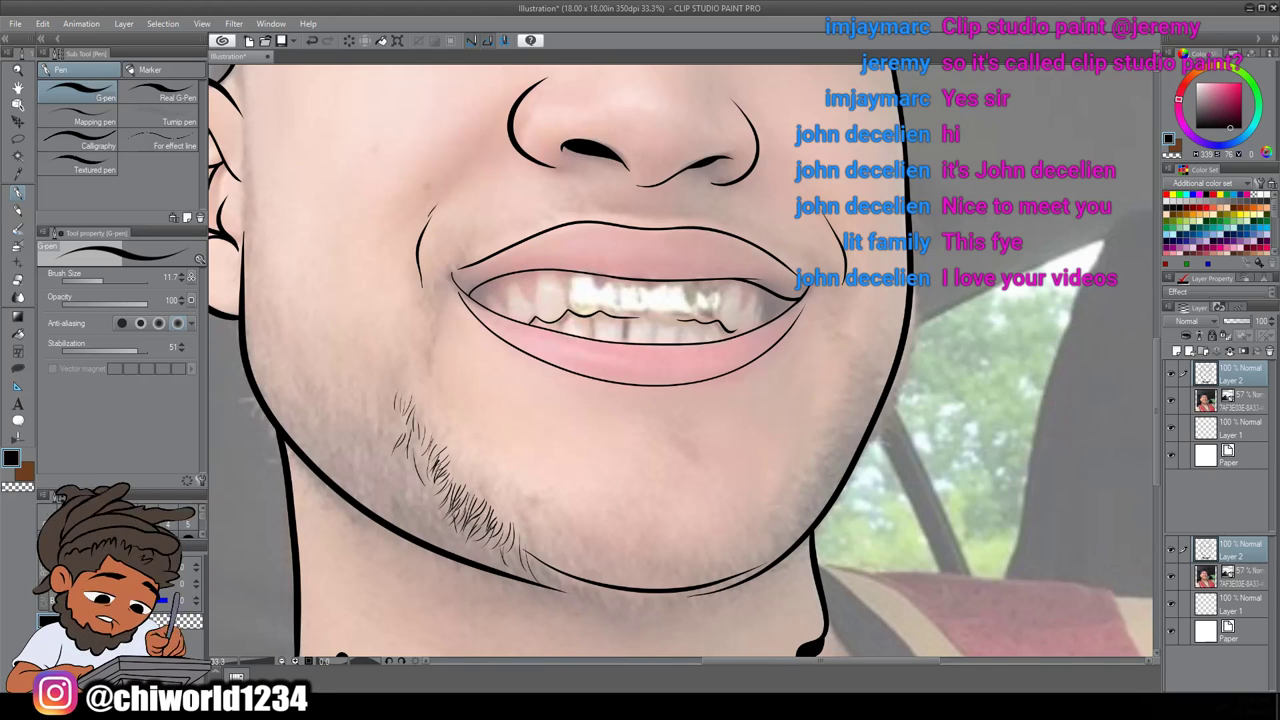
Extend the beard patch outward with another row of short hairs from the chin toward the left jaw
drag(511, 571, 472, 522)
drag(474, 544, 430, 504)
drag(438, 516, 400, 472)
drag(409, 488, 375, 459)
drag(380, 469, 369, 451)
drag(437, 493, 413, 467)
drag(415, 479, 401, 457)
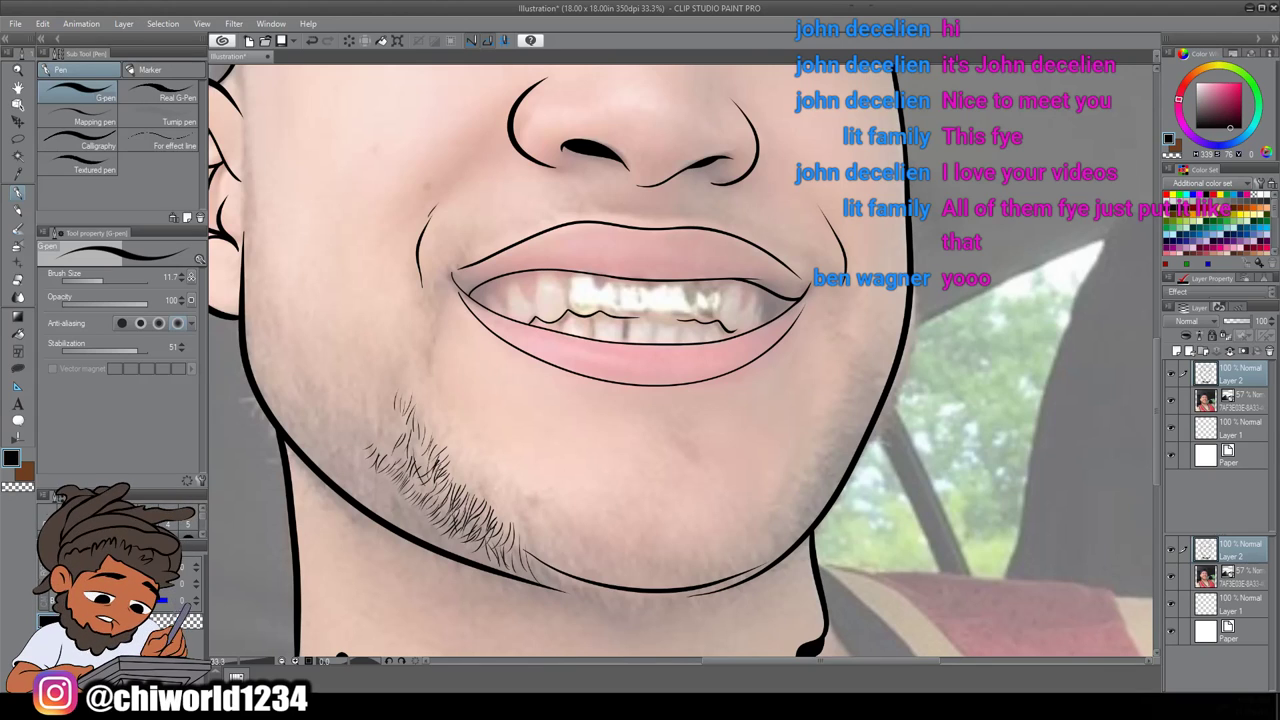
Fill the gap between the beard patch and the left jawline with short hair strokes, and thicken the patch's upper part
drag(423, 509, 412, 495)
drag(415, 507, 363, 472)
drag(369, 482, 357, 469)
drag(459, 541, 446, 551)
mouse_move(453, 540)
mouse_down()
mouse_move(441, 550)
mouse_move(358, 488)
mouse_up()
drag(370, 490, 348, 482)
drag(354, 490, 344, 476)
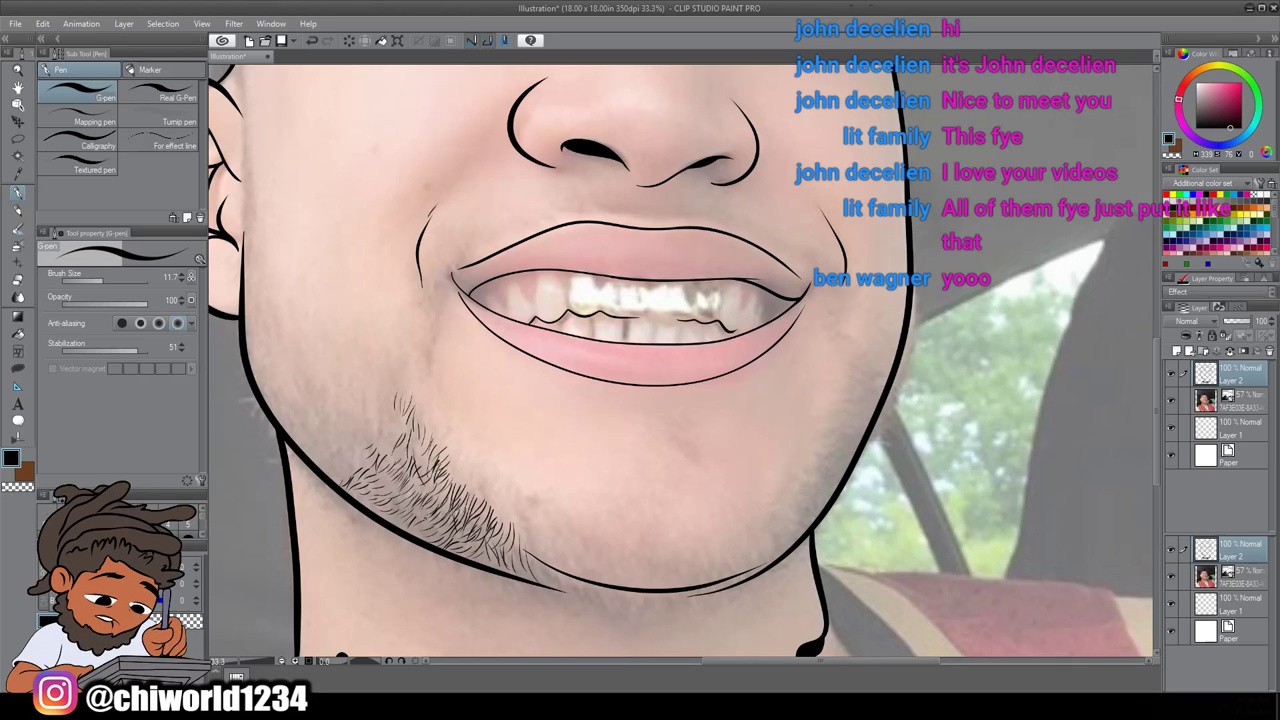
drag(430, 492, 414, 478)
drag(424, 490, 400, 446)
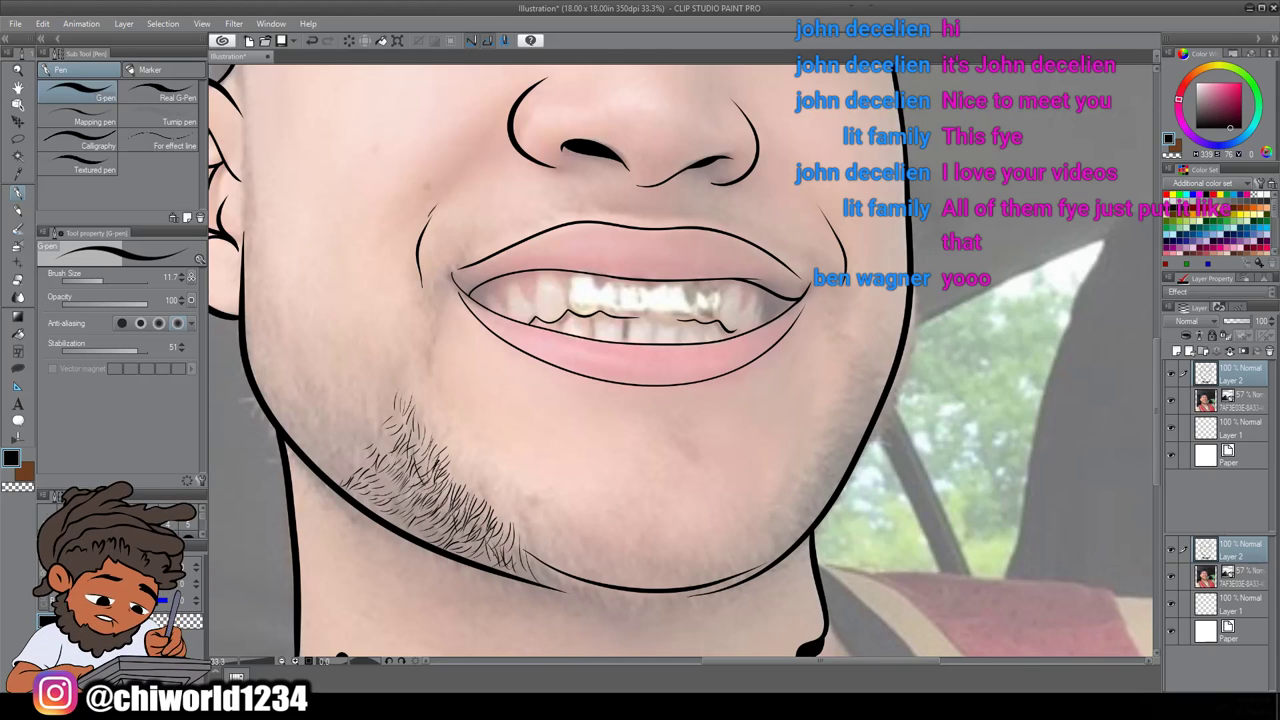
Thicken the middle of the left beard patch with additional short hair strokes
drag(474, 552, 460, 538)
mouse_move(468, 554)
mouse_down()
mouse_move(458, 536)
mouse_move(414, 522)
mouse_move(443, 517)
mouse_move(431, 501)
mouse_move(413, 515)
mouse_up()
drag(415, 527, 400, 510)
mouse_move(404, 524)
mouse_down()
mouse_move(374, 508)
mouse_move(398, 489)
mouse_move(384, 485)
mouse_up()
drag(392, 493, 376, 481)
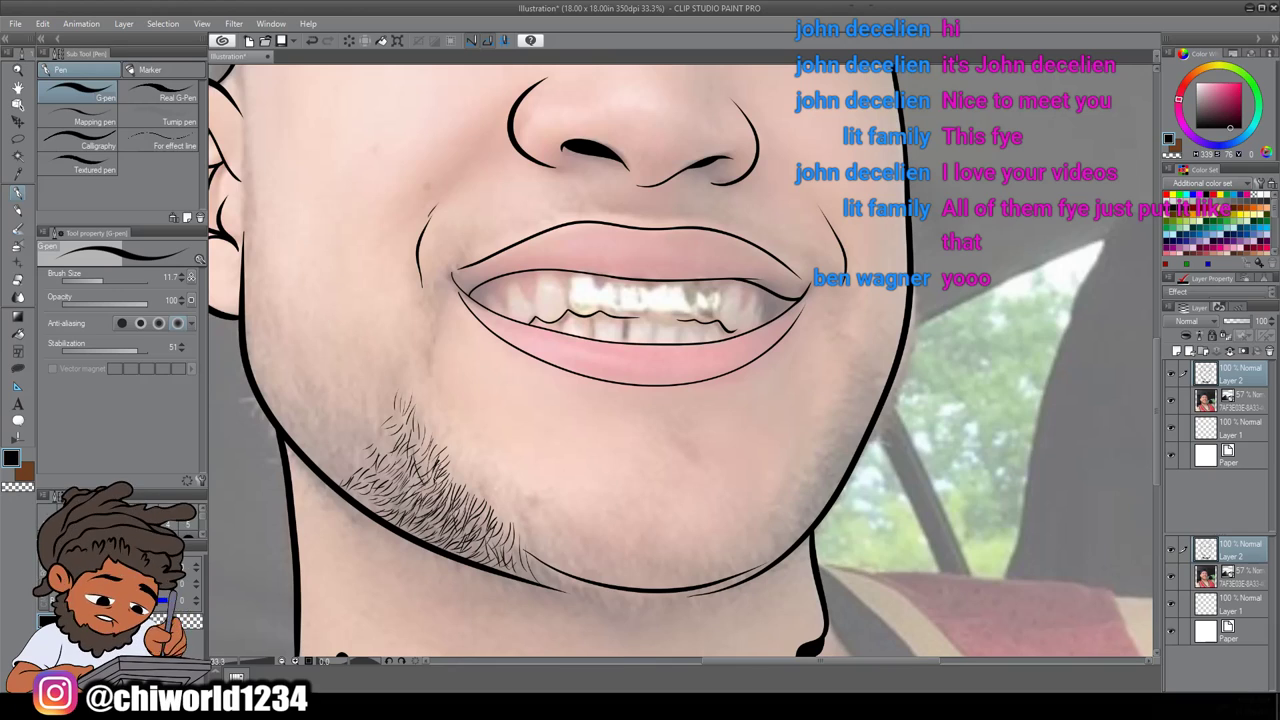
drag(432, 496, 416, 482)
drag(424, 498, 413, 481)
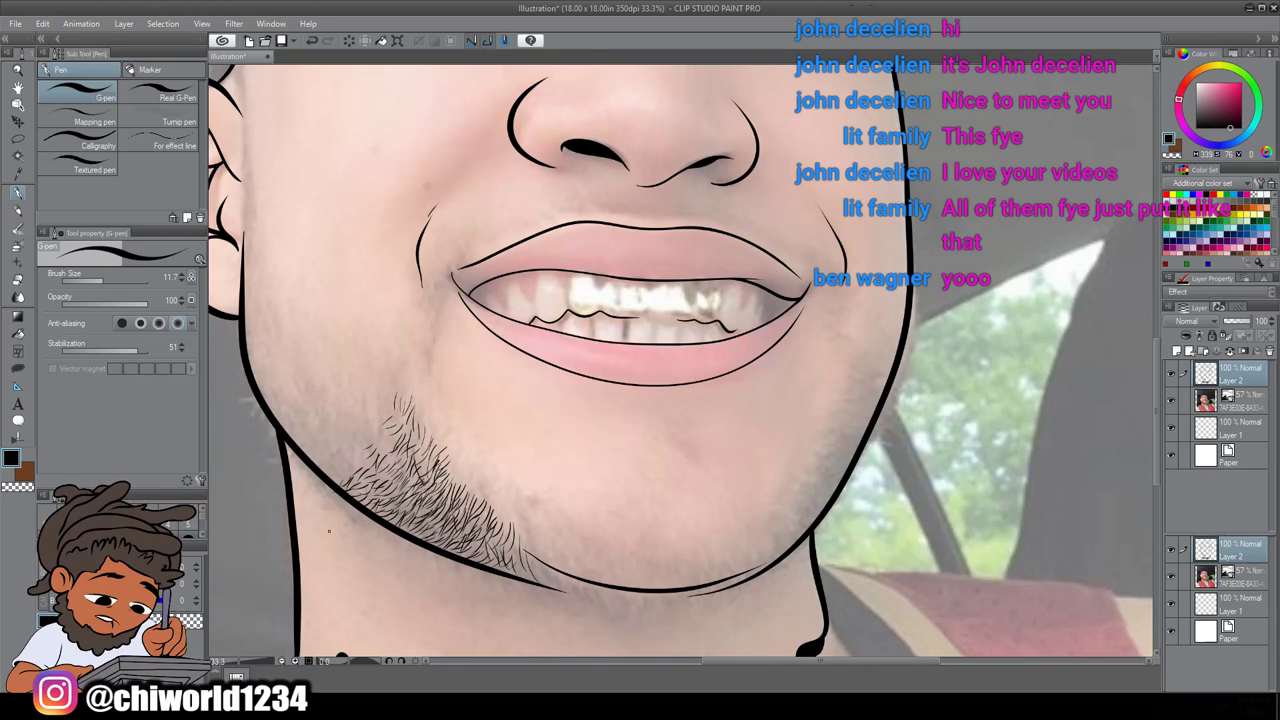
Draw short beard hairs along the chin line, running from its right side back into the left beard patch
scroll(328, 531, down, 5)
scroll(404, 536, up, 4)
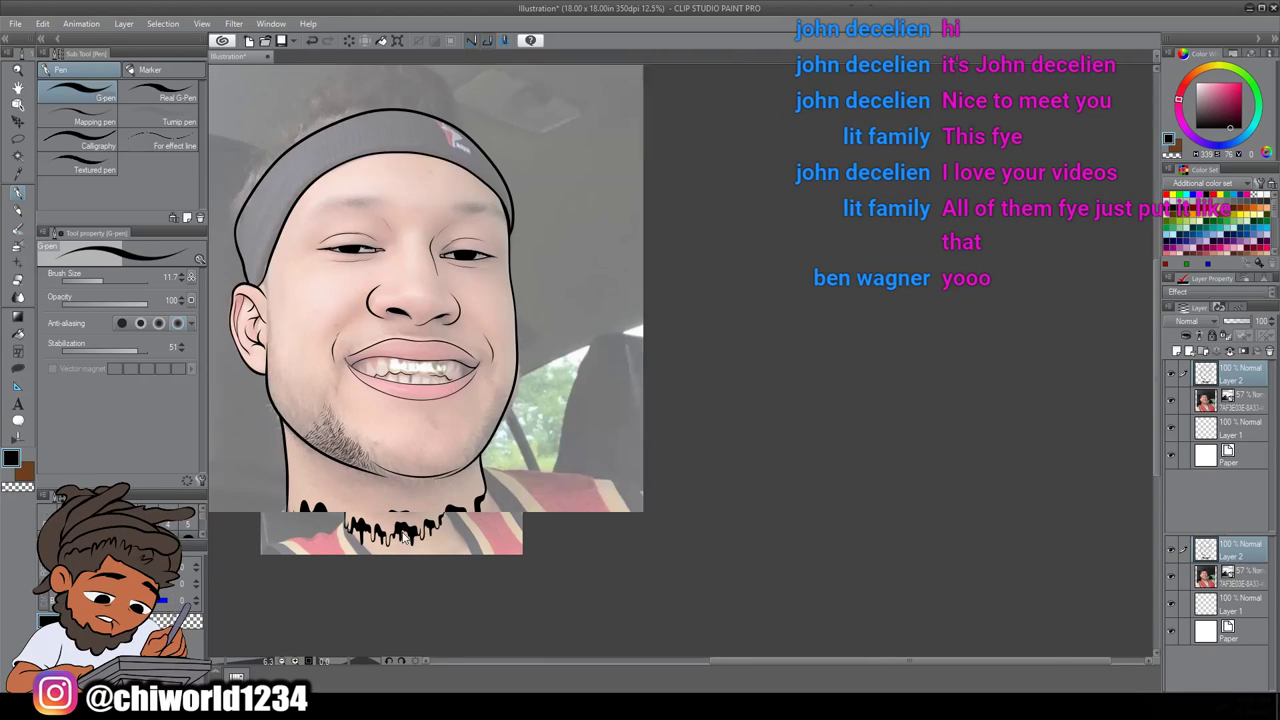
scroll(404, 536, up, 1)
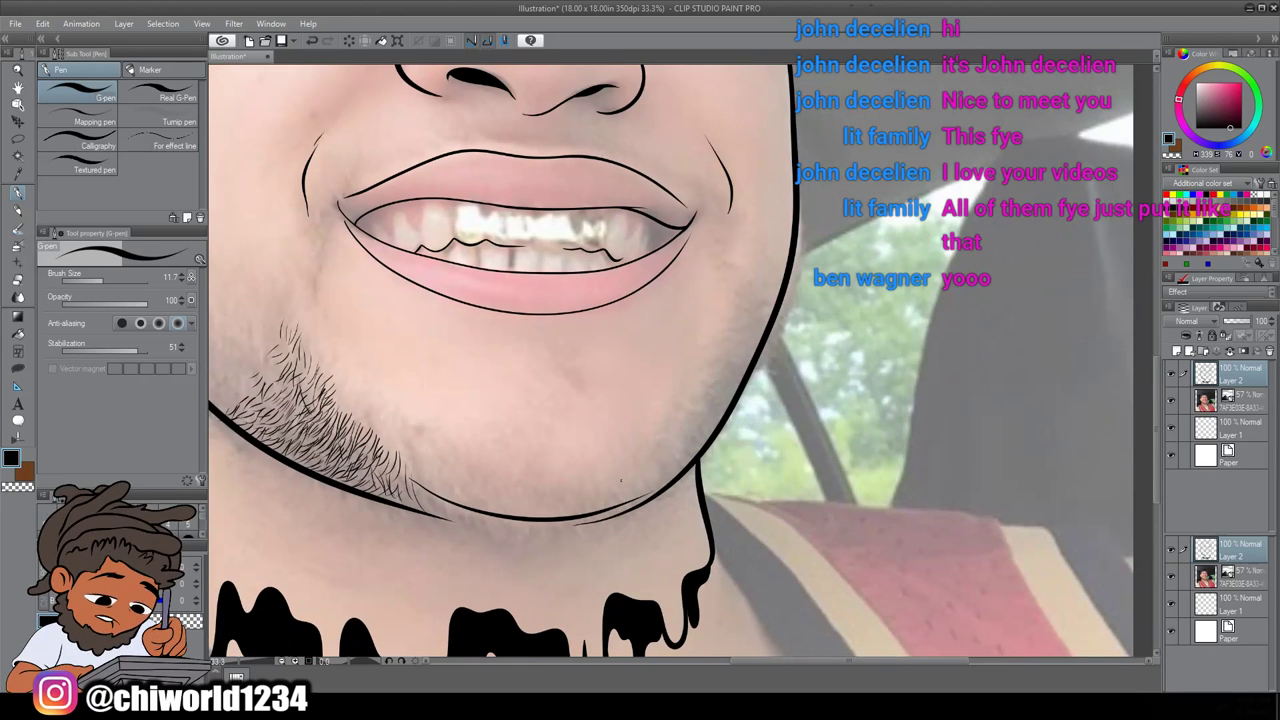
drag(641, 485, 608, 516)
drag(556, 506, 540, 518)
mouse_move(548, 506)
mouse_down()
mouse_move(532, 522)
mouse_move(504, 516)
mouse_up()
mouse_move(510, 502)
mouse_down()
mouse_move(498, 514)
mouse_move(466, 508)
mouse_up()
drag(478, 496, 446, 500)
mouse_move(458, 488)
mouse_down()
mouse_move(438, 504)
mouse_move(424, 491)
mouse_up()
mouse_move(433, 481)
mouse_down()
mouse_move(419, 493)
mouse_move(467, 525)
mouse_up()
mouse_move(441, 503)
mouse_down()
mouse_move(459, 523)
mouse_move(443, 519)
mouse_up()
mouse_move(425, 493)
mouse_down()
mouse_move(435, 515)
mouse_move(412, 508)
mouse_move(483, 521)
mouse_up()
mouse_move(463, 509)
mouse_down()
mouse_move(477, 519)
mouse_move(463, 517)
mouse_up()
drag(453, 501, 423, 471)
mouse_move(425, 487)
mouse_down()
mouse_move(419, 465)
mouse_move(412, 504)
mouse_up()
mouse_move(420, 486)
mouse_down()
mouse_move(408, 512)
mouse_move(396, 496)
mouse_up()
drag(400, 482, 392, 506)
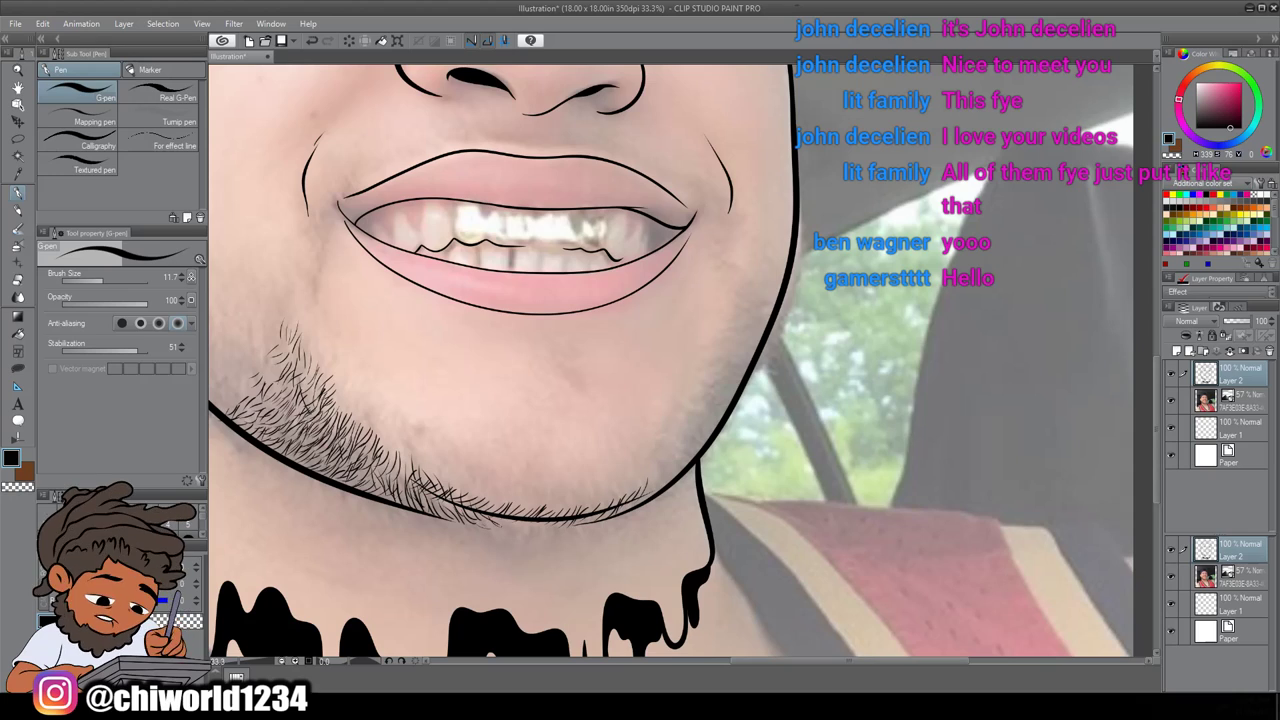
Add hairs beneath the chin and continue short beard strokes up the inside of the right jawline
drag(547, 521, 565, 527)
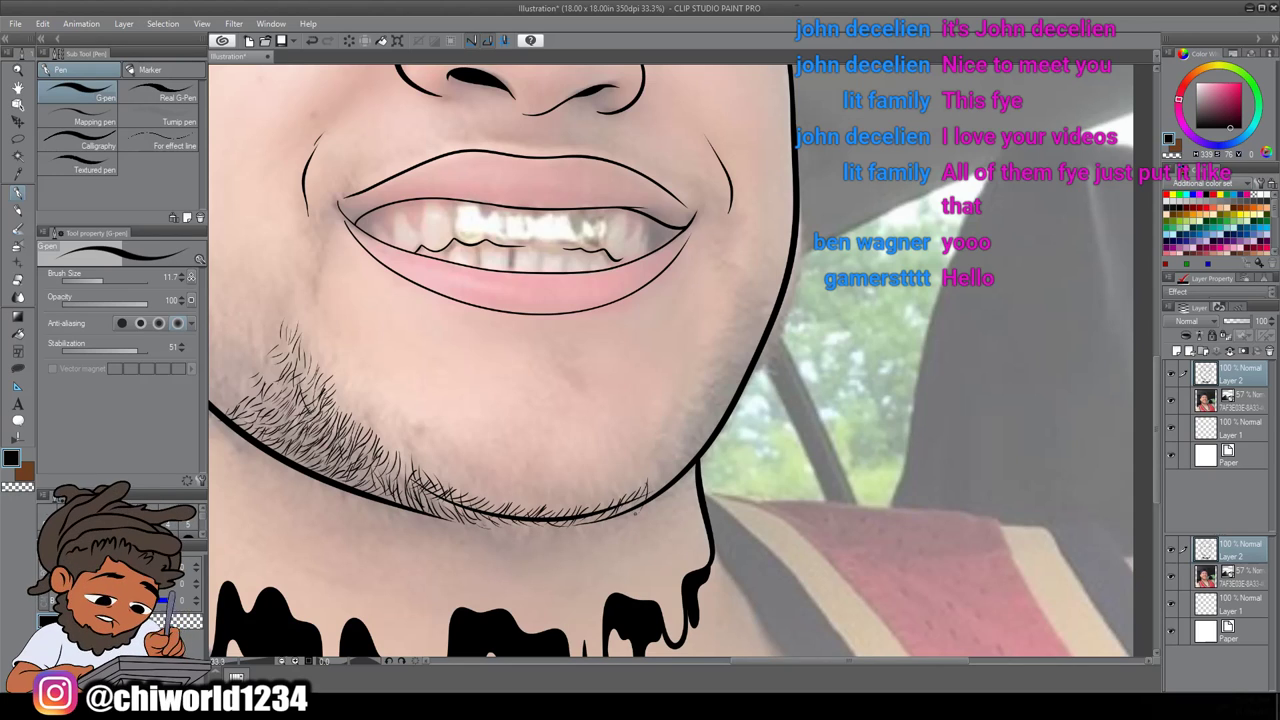
drag(650, 484, 638, 504)
drag(640, 494, 606, 518)
drag(658, 478, 648, 502)
mouse_move(672, 470)
mouse_down()
mouse_move(656, 492)
mouse_move(666, 484)
mouse_up()
drag(678, 450, 672, 480)
drag(690, 438, 680, 472)
mouse_move(692, 440)
mouse_down()
mouse_move(684, 466)
mouse_move(698, 440)
mouse_up()
drag(710, 420, 706, 438)
mouse_move(714, 408)
mouse_down()
mouse_move(706, 434)
mouse_move(716, 426)
mouse_up()
drag(726, 398, 726, 406)
drag(734, 374, 728, 394)
mouse_move(746, 352)
mouse_down()
mouse_move(740, 378)
mouse_move(752, 338)
mouse_up()
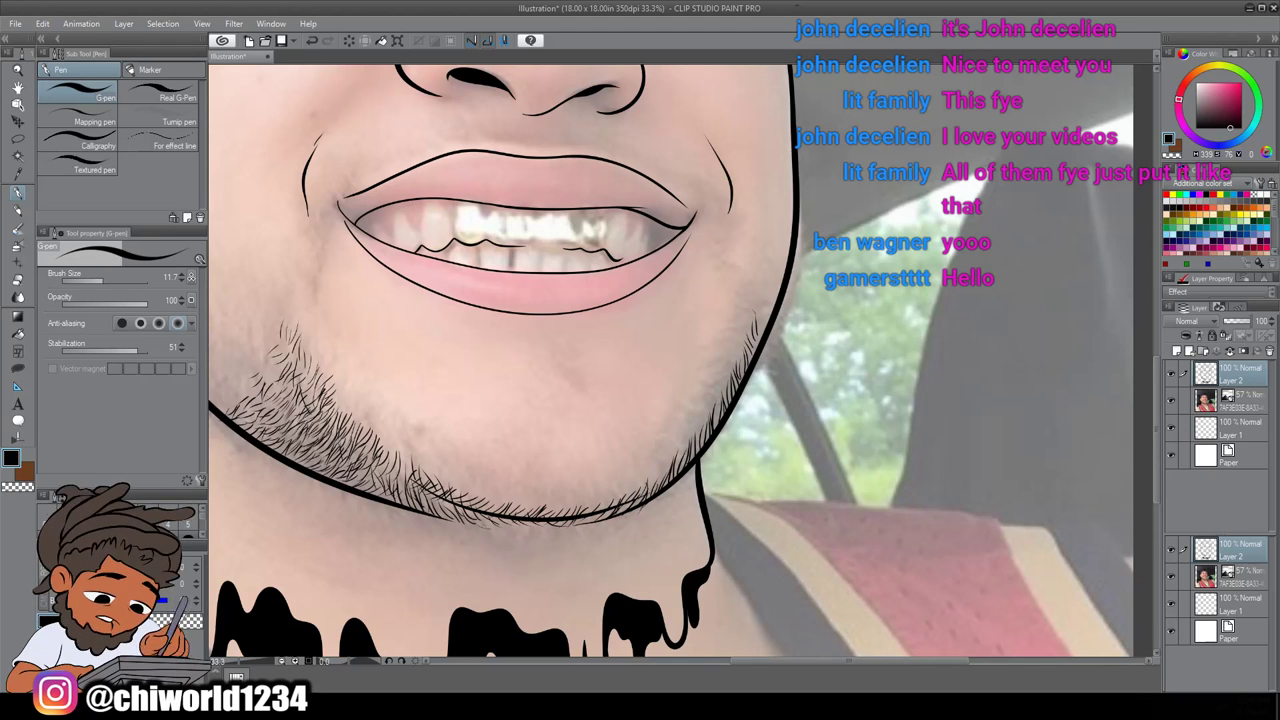
Toggle the photo layer off and on to review the line art with the beard hairs
scroll(770, 415, down, 3)
scroll(784, 416, up, 1)
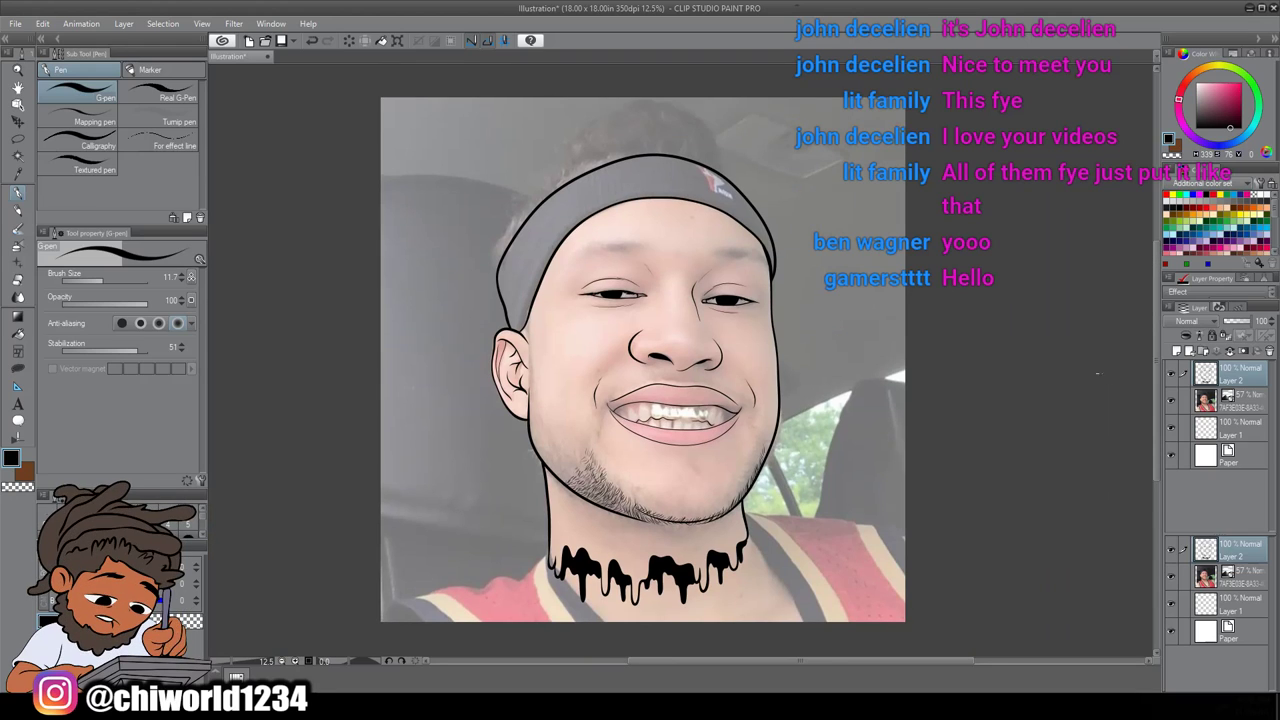
click(1172, 400)
key(ctrl+minus)
key(ctrl+minus)
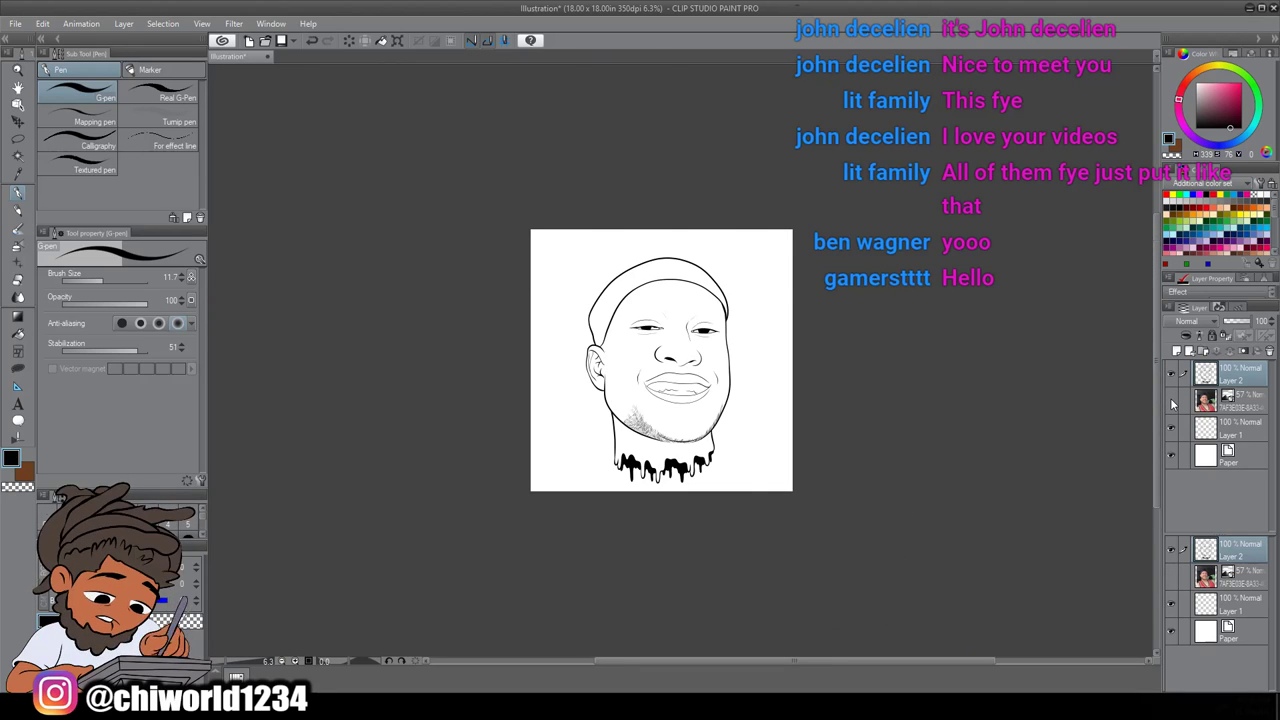
key(ctrl+plus)
key(ctrl+plus)
key(ctrl+plus)
key(ctrl+plus)
click(1172, 401)
Draw short beard hairs from the left beard patch up along the left jawline to the ear
scroll(1088, 404, down, 2)
scroll(1075, 404, up, 1)
scroll(1066, 405, left, 3)
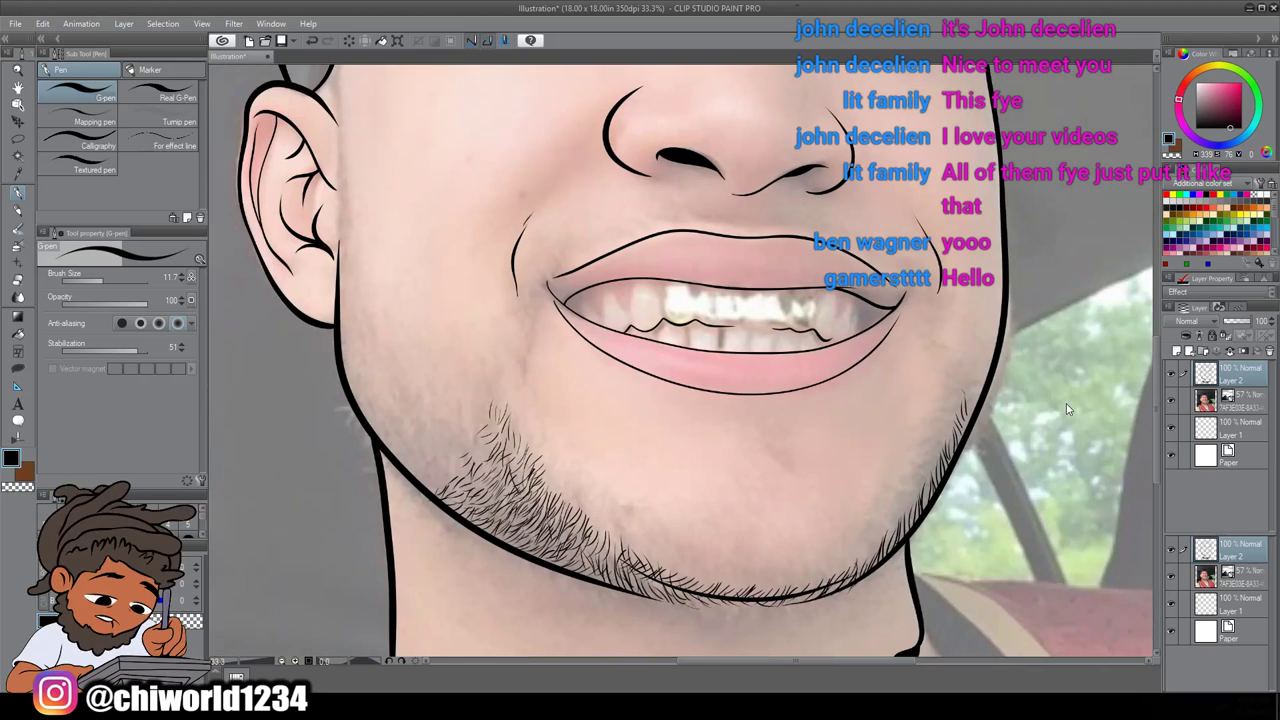
mouse_move(431, 465)
mouse_down()
mouse_move(440, 478)
mouse_move(414, 446)
mouse_up()
mouse_move(416, 458)
mouse_down()
mouse_move(410, 442)
mouse_move(456, 429)
mouse_move(396, 398)
mouse_up()
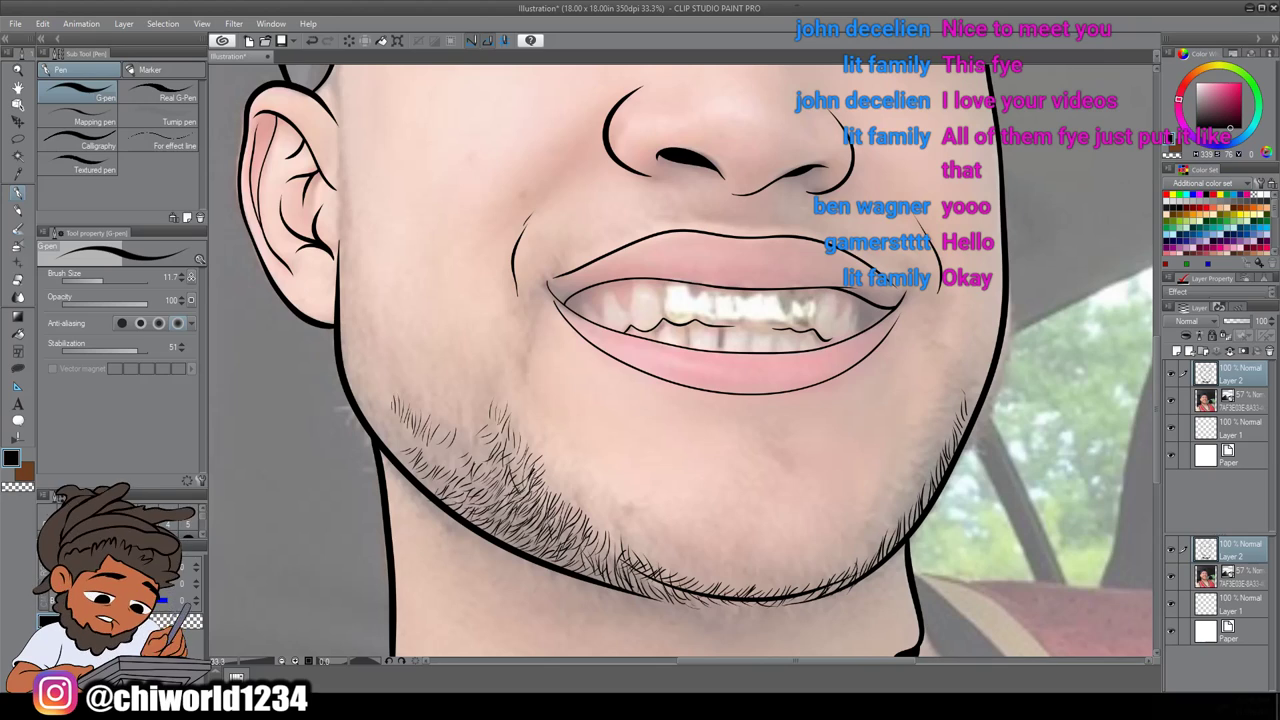
drag(370, 390, 366, 366)
mouse_move(368, 382)
mouse_down()
mouse_move(344, 337)
mouse_move(339, 278)
mouse_up()
drag(346, 296, 340, 243)
drag(346, 260, 335, 228)
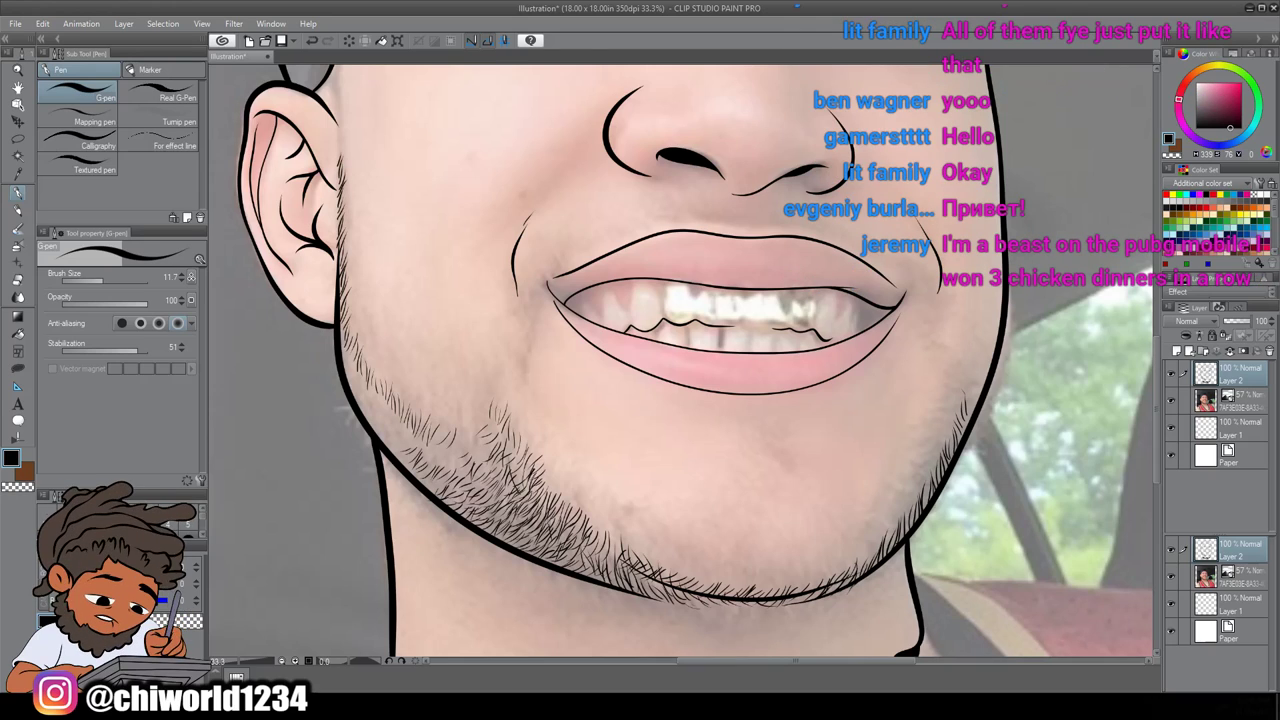
Draw short sideburn hairs in front of the ear up to the headband's lower edge
scroll(681, 360, up, 3)
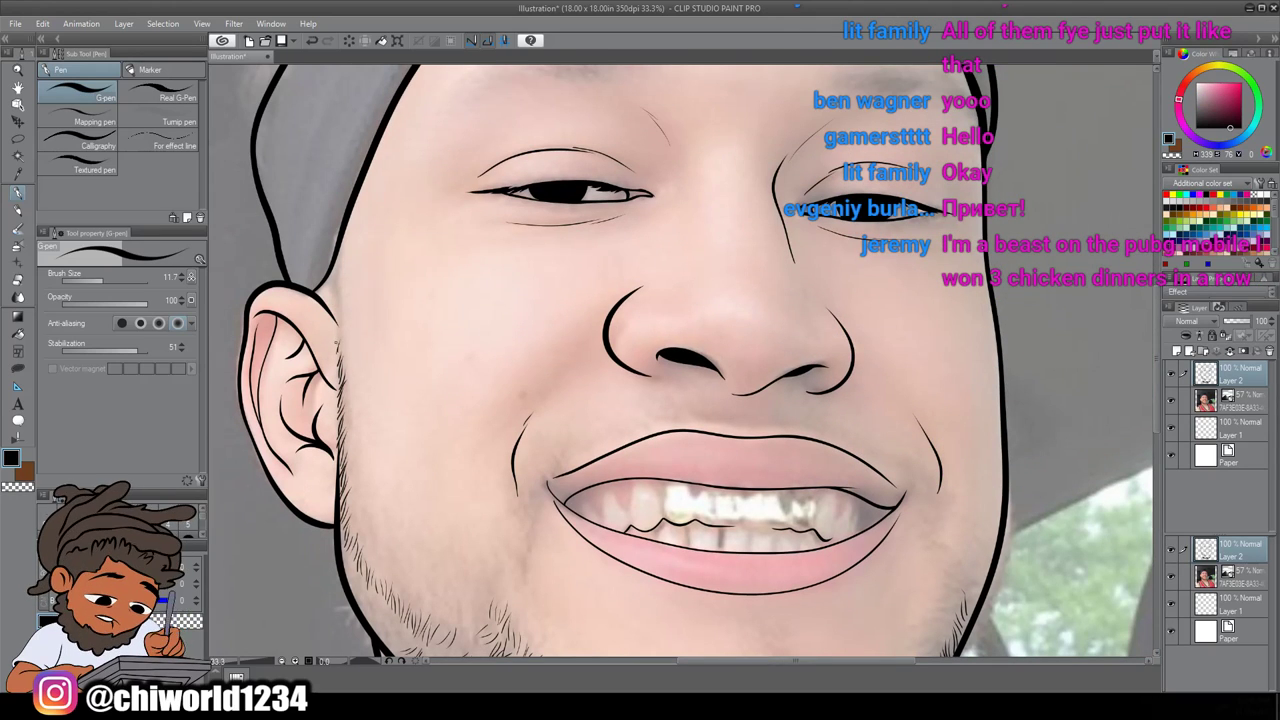
drag(336, 318, 332, 266)
drag(337, 284, 331, 254)
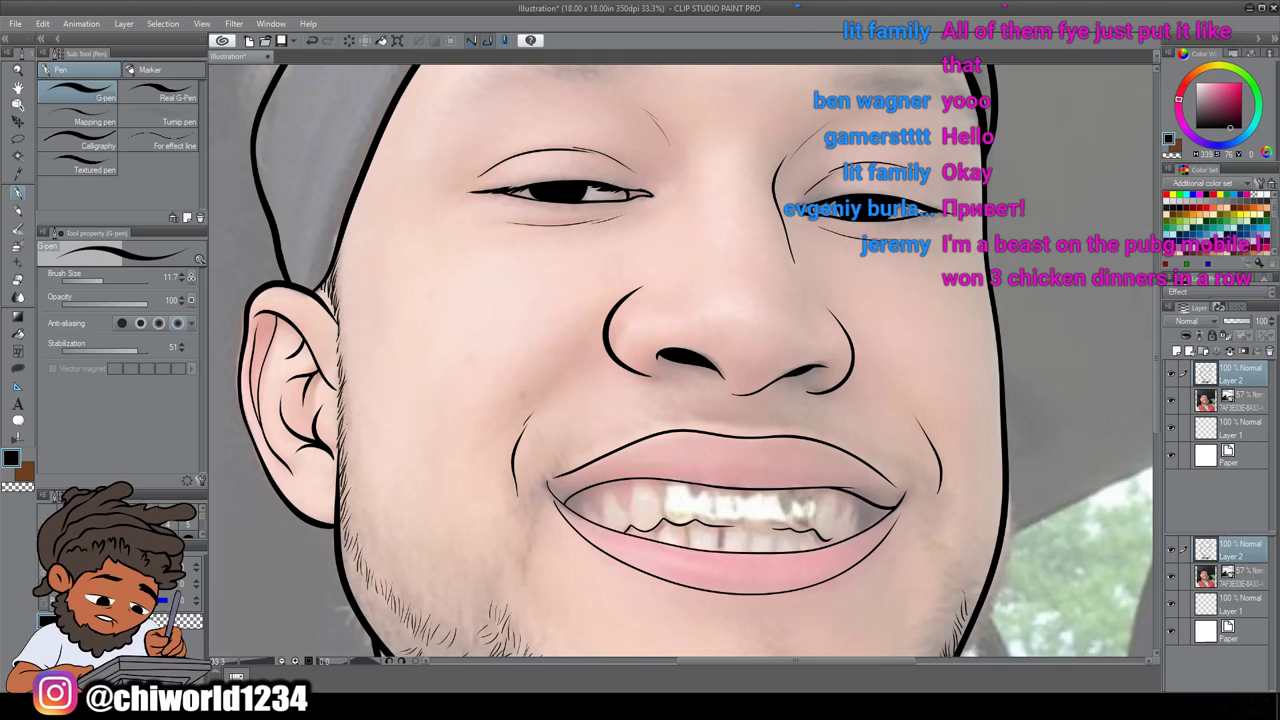
Fill the lower left jaw between the beard patch and the outline with denser rows of short hairs
scroll(360, 417, down, 3)
drag(459, 467, 445, 449)
mouse_move(451, 469)
mouse_down()
mouse_move(439, 449)
mouse_move(434, 475)
mouse_move(417, 465)
mouse_move(401, 435)
mouse_up()
mouse_move(409, 447)
mouse_down()
mouse_move(376, 425)
mouse_move(382, 407)
mouse_up()
drag(390, 419, 374, 405)
drag(384, 415, 366, 398)
drag(374, 410, 362, 380)
drag(368, 386, 350, 368)
drag(358, 378, 347, 364)
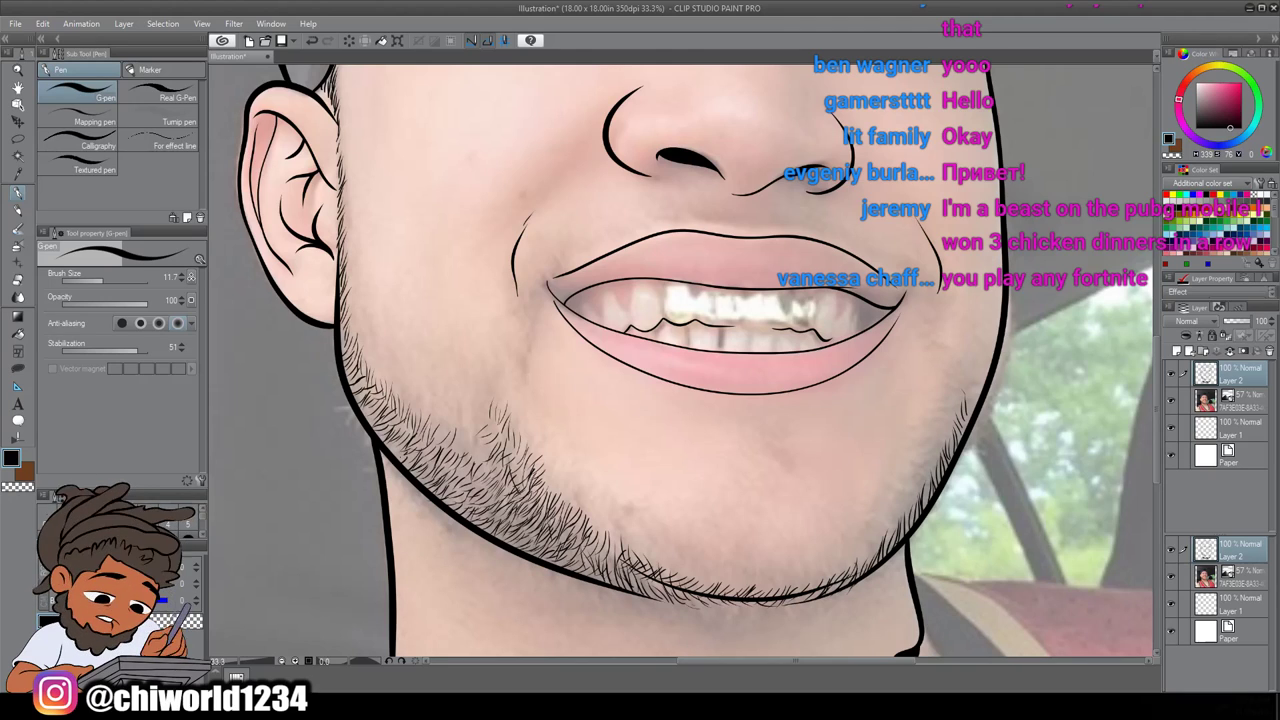
Add short hairs along the upper edge of the beard patch on the left jaw
drag(406, 453, 392, 445)
drag(400, 445, 386, 435)
drag(484, 474, 469, 439)
drag(492, 458, 458, 434)
mouse_move(468, 456)
mouse_down()
mouse_move(418, 407)
mouse_move(460, 420)
mouse_move(477, 400)
mouse_up()
drag(478, 423, 454, 409)
drag(459, 421, 444, 400)
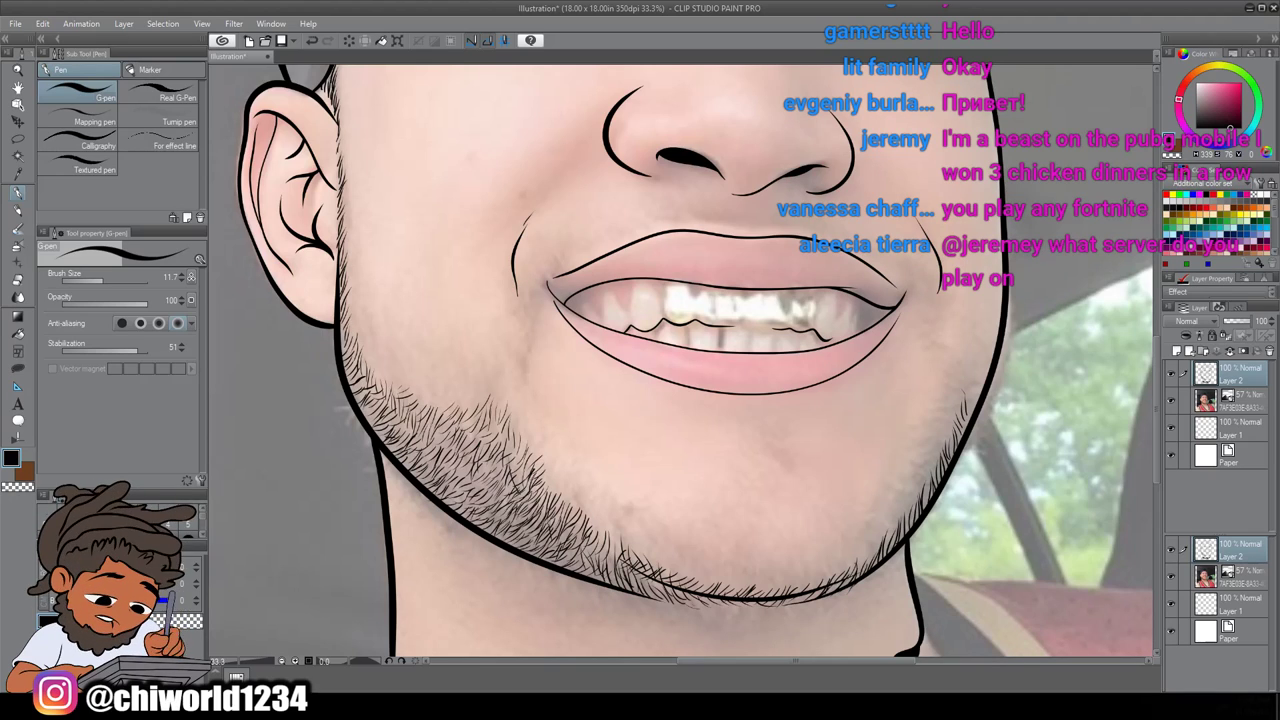
Thicken the beard's inner edge with short hairs from the left side of the chin up to the cheek patch
drag(674, 572, 656, 546)
mouse_move(652, 560)
mouse_down()
mouse_move(648, 538)
mouse_move(620, 525)
mouse_up()
drag(623, 543, 611, 524)
drag(610, 540, 593, 506)
drag(595, 532, 584, 498)
mouse_move(585, 514)
mouse_down()
mouse_move(579, 488)
mouse_move(548, 472)
mouse_up()
drag(552, 492, 540, 462)
drag(620, 562, 606, 538)
mouse_move(606, 560)
mouse_down()
mouse_move(602, 544)
mouse_move(456, 477)
mouse_up()
mouse_move(462, 494)
mouse_down()
mouse_move(450, 477)
mouse_move(508, 461)
mouse_up()
mouse_move(514, 477)
mouse_down()
mouse_move(498, 453)
mouse_move(491, 463)
mouse_up()
mouse_move(496, 477)
mouse_down()
mouse_move(475, 461)
mouse_move(486, 426)
mouse_up()
drag(492, 446, 476, 420)
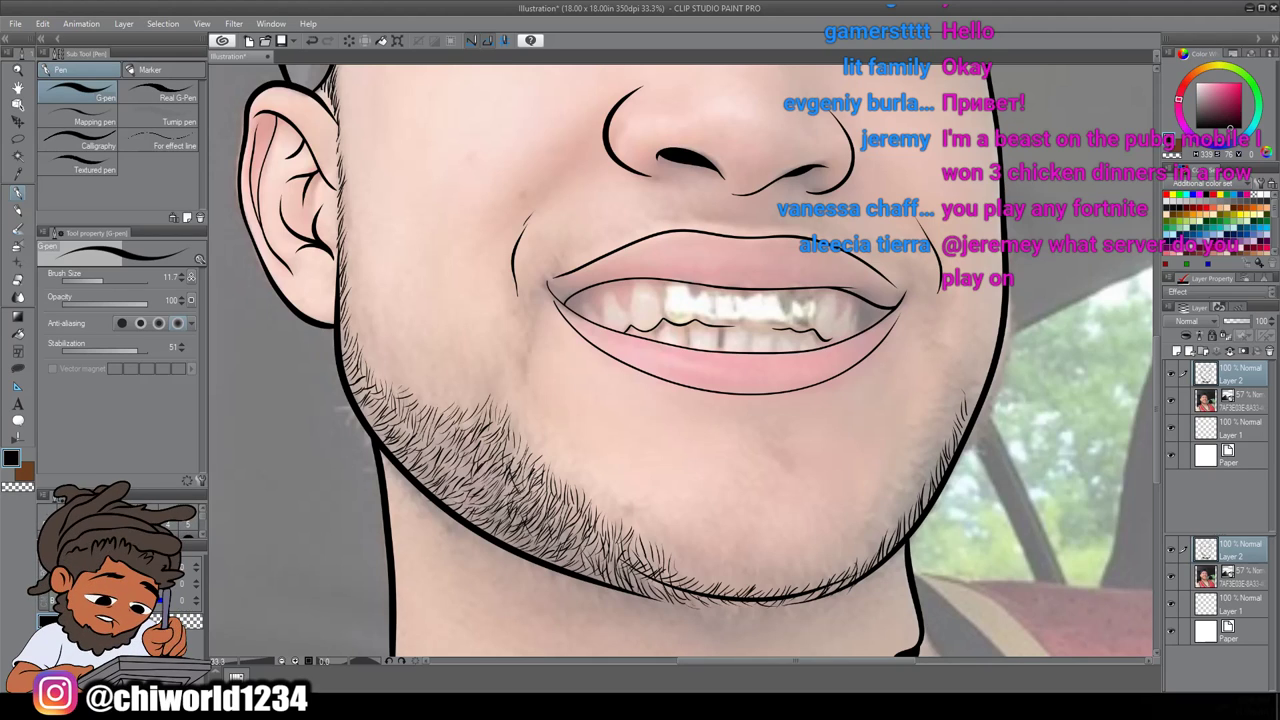
Draw a thin strip of short hairs from the left beard patch up to the left corner of the mouth
drag(520, 428, 512, 410)
drag(518, 424, 506, 378)
mouse_move(510, 398)
mouse_down()
mouse_move(503, 381)
mouse_move(482, 400)
mouse_up()
mouse_move(481, 390)
mouse_down()
mouse_move(469, 409)
mouse_move(519, 374)
mouse_up()
drag(526, 386, 521, 314)
mouse_move(523, 330)
mouse_down()
mouse_move(519, 306)
mouse_move(545, 270)
mouse_up()
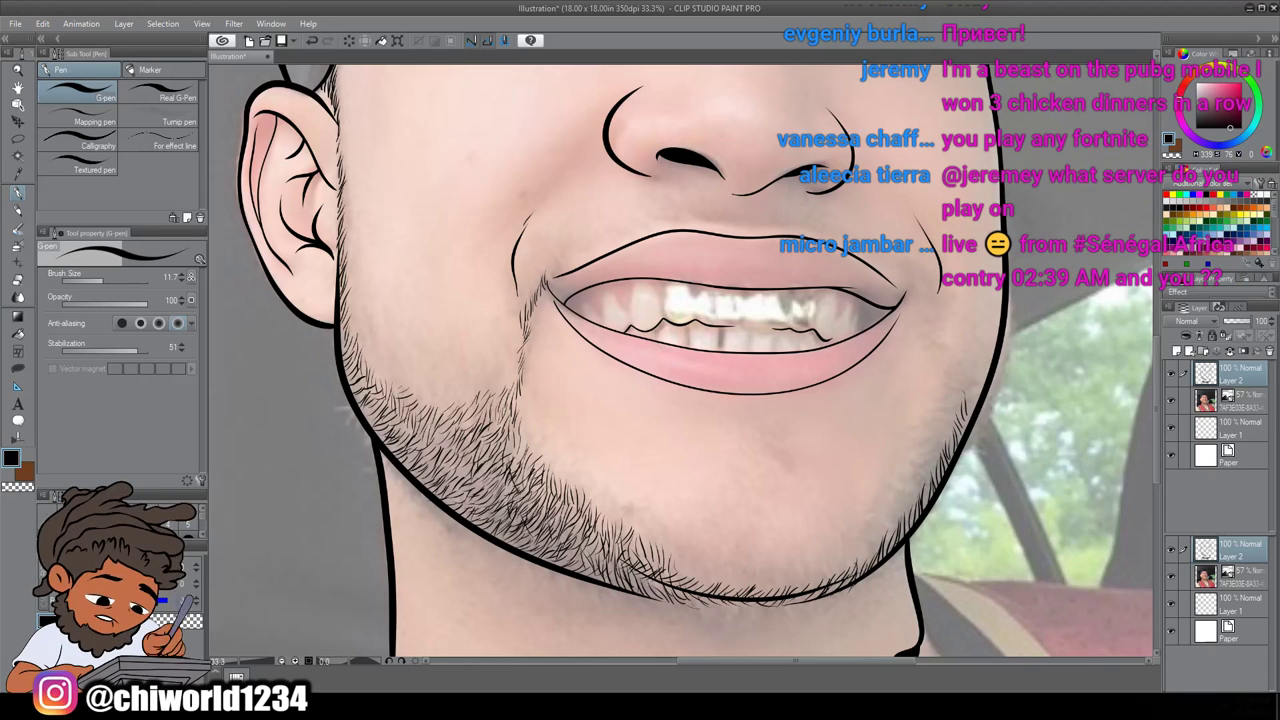
Draw rows of short hairs along the chin outline from the right side across to the left beard patch
scroll(571, 513, down, 1)
scroll(577, 506, up, 1)
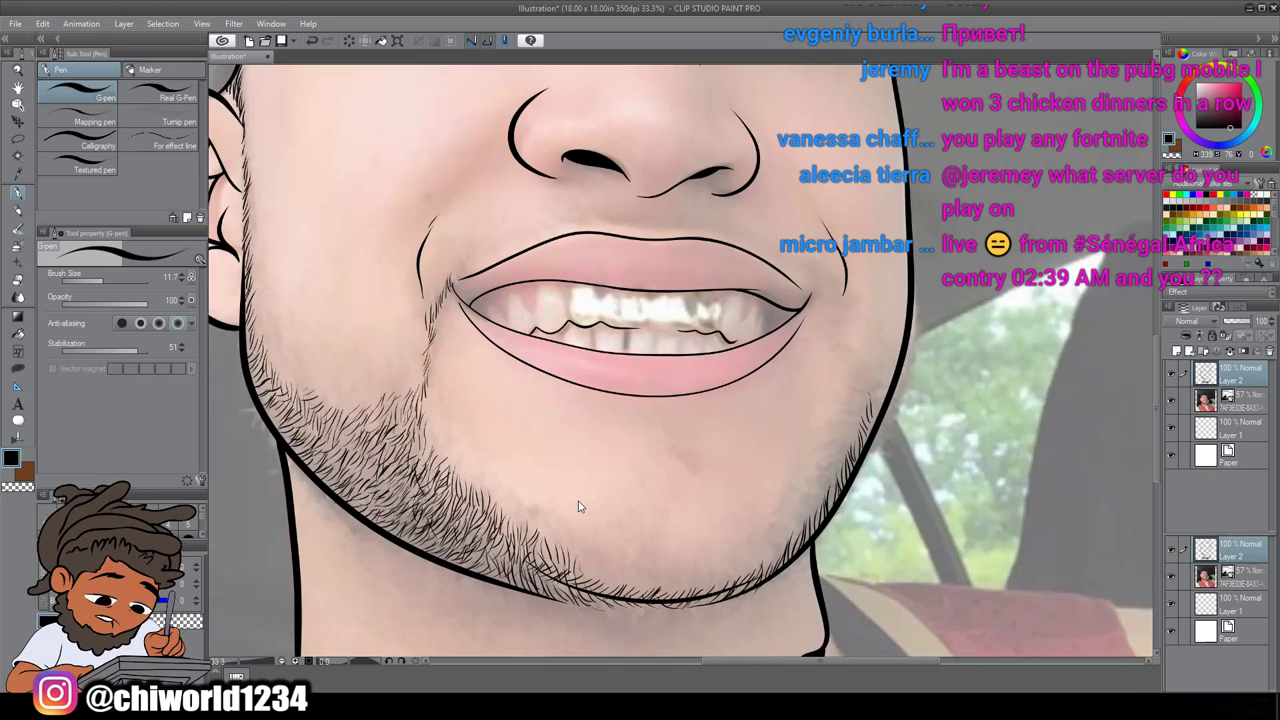
scroll(577, 502, right, 2)
drag(706, 558, 700, 545)
mouse_move(694, 572)
mouse_down()
mouse_move(698, 550)
mouse_move(674, 560)
mouse_up()
mouse_move(670, 580)
mouse_down()
mouse_move(666, 560)
mouse_move(654, 565)
mouse_up()
mouse_move(642, 588)
mouse_down()
mouse_move(646, 567)
mouse_move(604, 572)
mouse_up()
drag(601, 591, 594, 572)
drag(590, 590, 578, 574)
drag(576, 588, 563, 572)
drag(562, 590, 552, 570)
drag(549, 592, 541, 568)
drag(540, 588, 530, 558)
drag(528, 582, 518, 552)
mouse_move(516, 576)
mouse_down()
mouse_move(514, 550)
mouse_move(484, 532)
mouse_up()
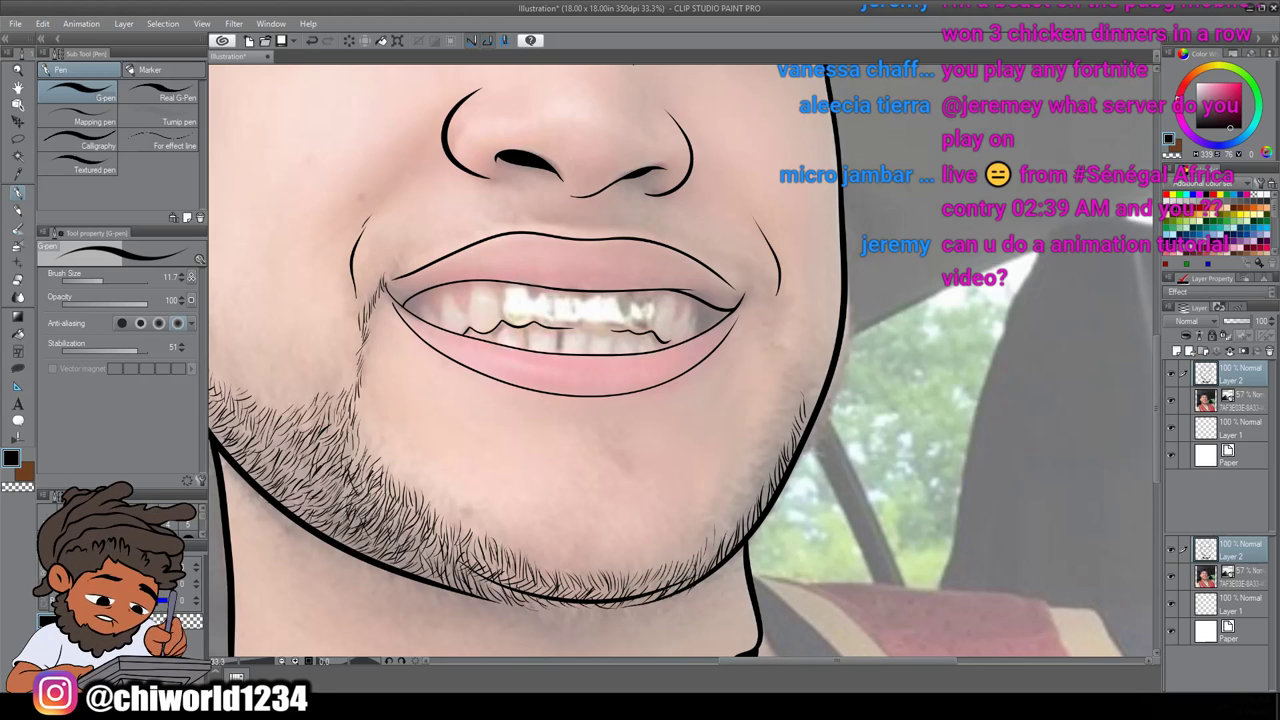
mouse_move(595, 599)
mouse_down()
mouse_move(589, 577)
mouse_move(565, 581)
mouse_up()
drag(562, 593, 502, 563)
Add short hairs along the inside of the right jawline, working upward from the chin
drag(727, 537, 735, 513)
drag(733, 533, 773, 456)
mouse_move(772, 472)
mouse_down()
mouse_move(767, 446)
mouse_move(786, 430)
mouse_up()
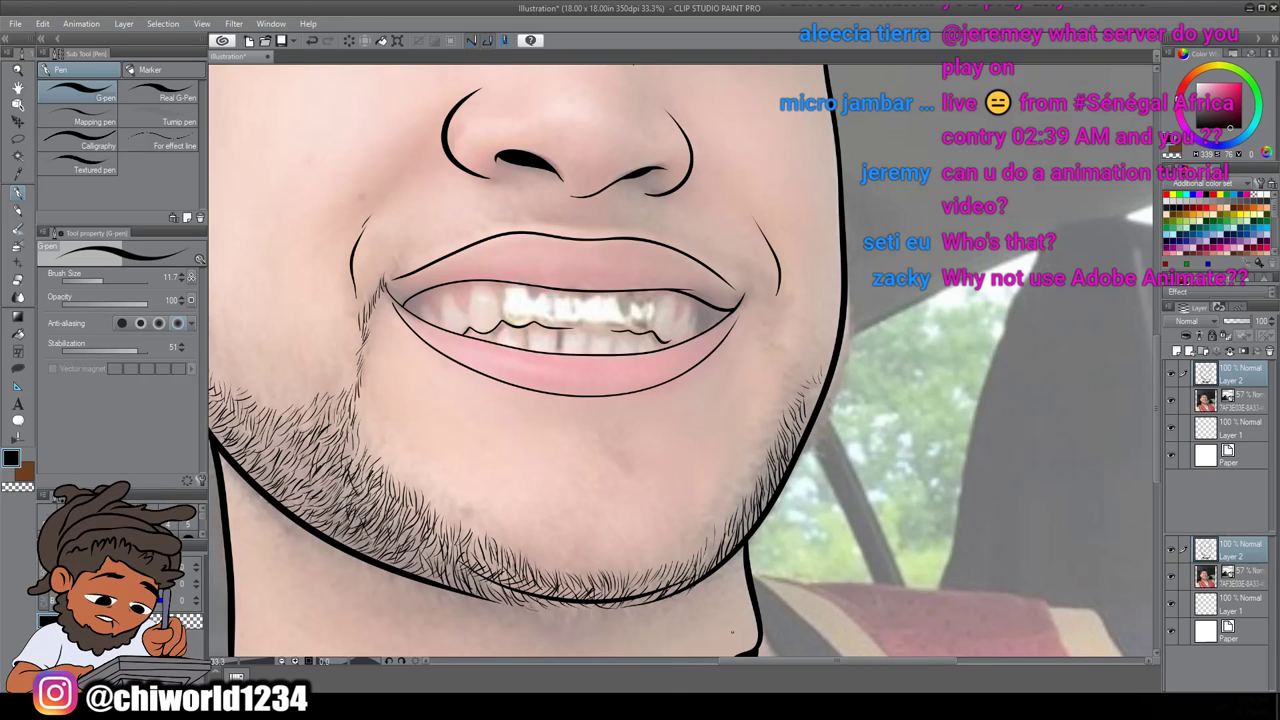
Fill the chin beard with a denser second row of short hairs, from the right jaw across to the left side
scroll(807, 588, down, 1)
scroll(807, 578, up, 1)
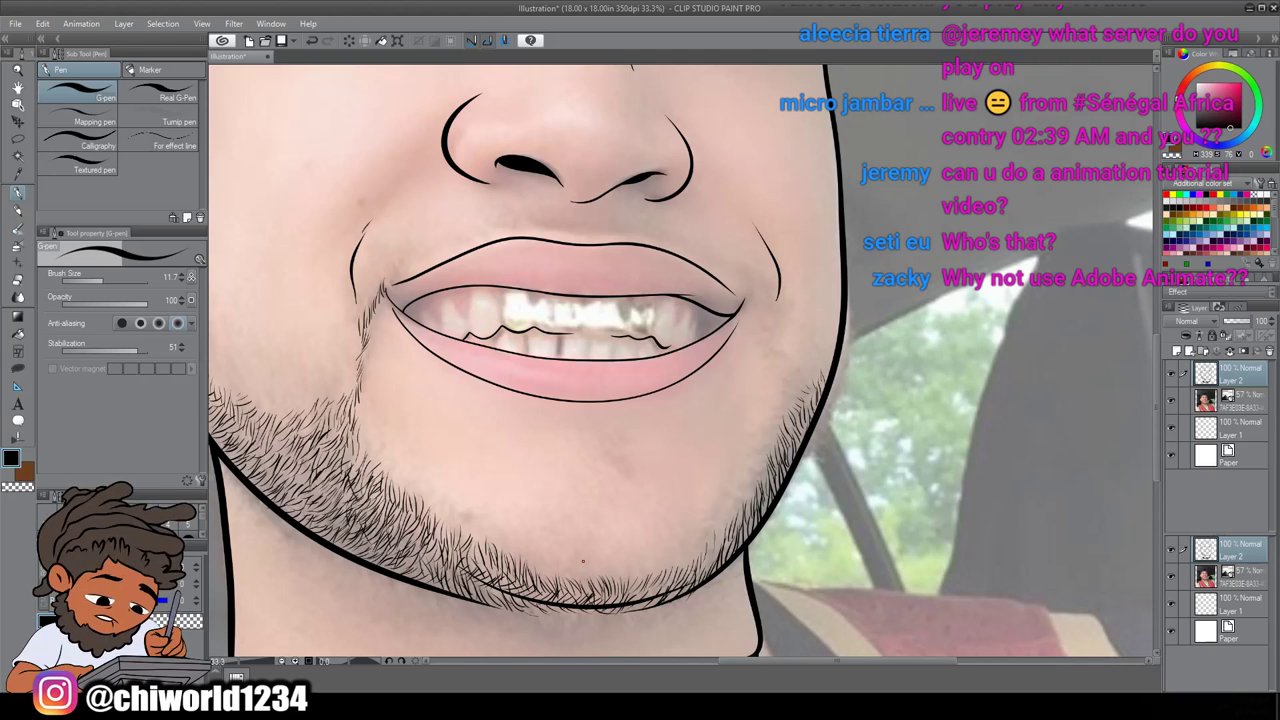
scroll(583, 561, down, 1)
scroll(450, 561, up, 2)
scroll(450, 561, down, 2)
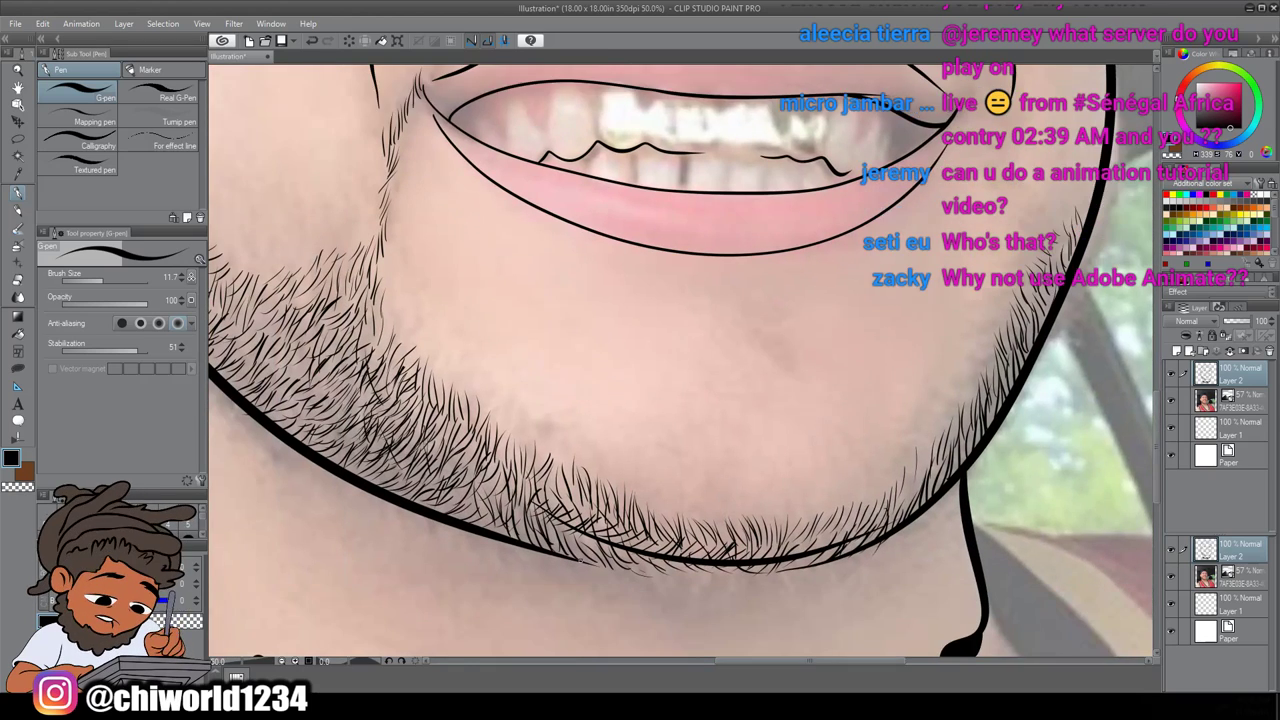
drag(936, 389, 929, 415)
drag(920, 405, 912, 431)
drag(905, 417, 903, 435)
drag(904, 431, 889, 457)
mouse_move(887, 436)
mouse_down()
mouse_move(877, 466)
mouse_move(832, 478)
mouse_up()
drag(832, 461, 813, 484)
drag(819, 465, 813, 495)
mouse_move(871, 465)
mouse_down()
mouse_move(844, 484)
mouse_move(777, 491)
mouse_up()
drag(785, 475, 756, 494)
drag(755, 480, 738, 494)
drag(739, 474, 705, 496)
drag(709, 476, 692, 492)
drag(695, 474, 658, 488)
drag(664, 474, 616, 494)
drag(642, 468, 632, 482)
drag(628, 484, 575, 479)
drag(604, 473, 548, 464)
drag(624, 446, 610, 470)
mouse_move(638, 454)
mouse_down()
mouse_move(618, 472)
mouse_move(590, 461)
mouse_up()
drag(596, 447, 580, 451)
drag(588, 439, 564, 453)
drag(570, 433, 554, 444)
drag(561, 423, 539, 440)
drag(548, 420, 530, 433)
drag(530, 419, 506, 432)
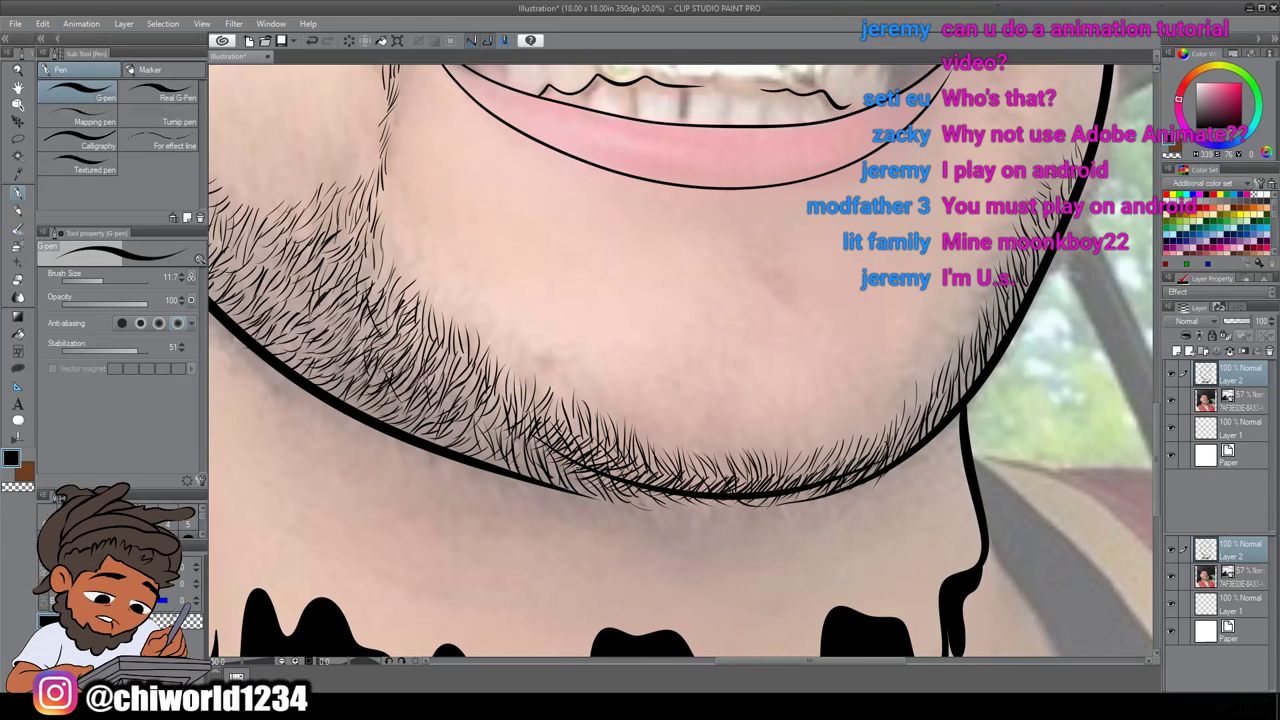
Fill the lower left part of the chin beard above the jaw outline with denser short hairs
drag(549, 461, 565, 477)
mouse_move(543, 457)
mouse_down()
mouse_move(559, 477)
mouse_move(496, 436)
mouse_move(468, 446)
mouse_up()
drag(478, 454, 446, 434)
drag(450, 442, 426, 436)
drag(515, 467, 499, 462)
drag(503, 461, 489, 458)
mouse_move(510, 435)
mouse_down()
mouse_move(476, 411)
mouse_move(461, 427)
mouse_move(460, 378)
mouse_move(452, 386)
mouse_up()
drag(460, 398, 438, 382)
drag(478, 422, 456, 360)
drag(470, 378, 450, 362)
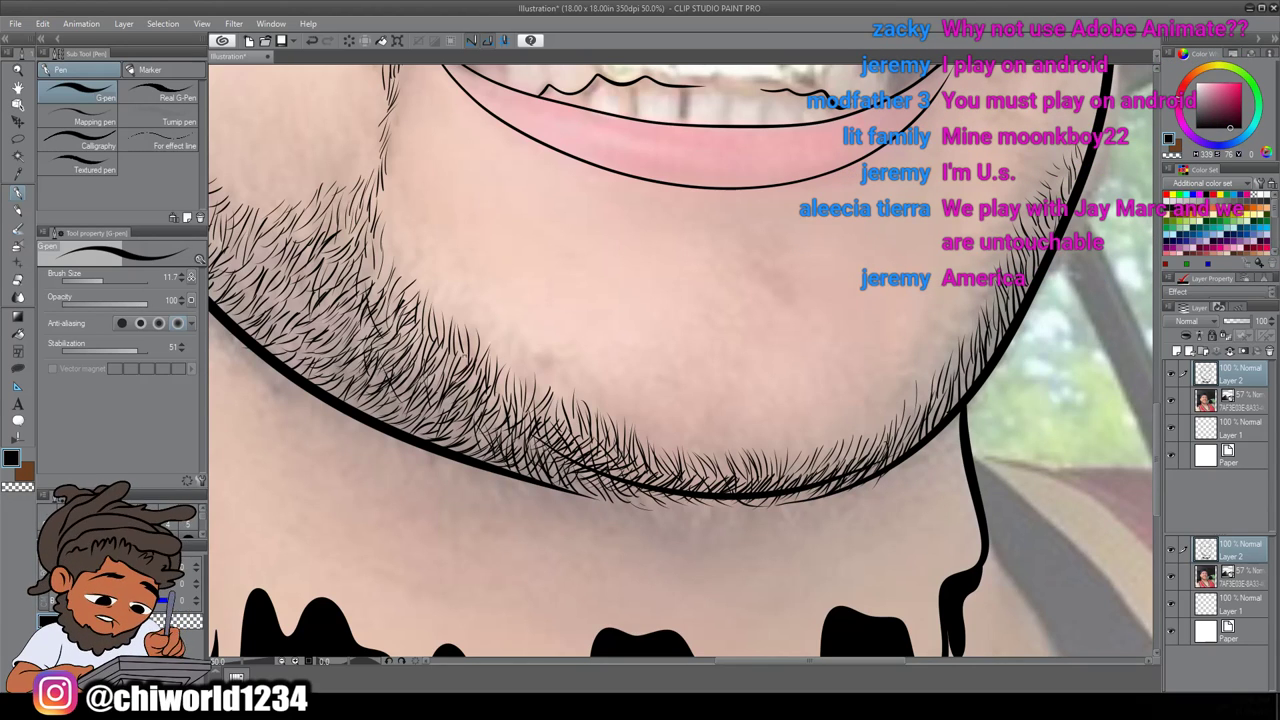
Add more short hairs to the beard's upper edge on the left side of the chin
drag(528, 404, 520, 374)
drag(520, 400, 508, 356)
drag(512, 394, 504, 368)
drag(572, 426, 566, 400)
drag(584, 442, 560, 388)
drag(566, 422, 544, 376)
mouse_move(548, 404)
mouse_down()
mouse_move(524, 362)
mouse_move(484, 348)
mouse_up()
drag(482, 364, 434, 312)
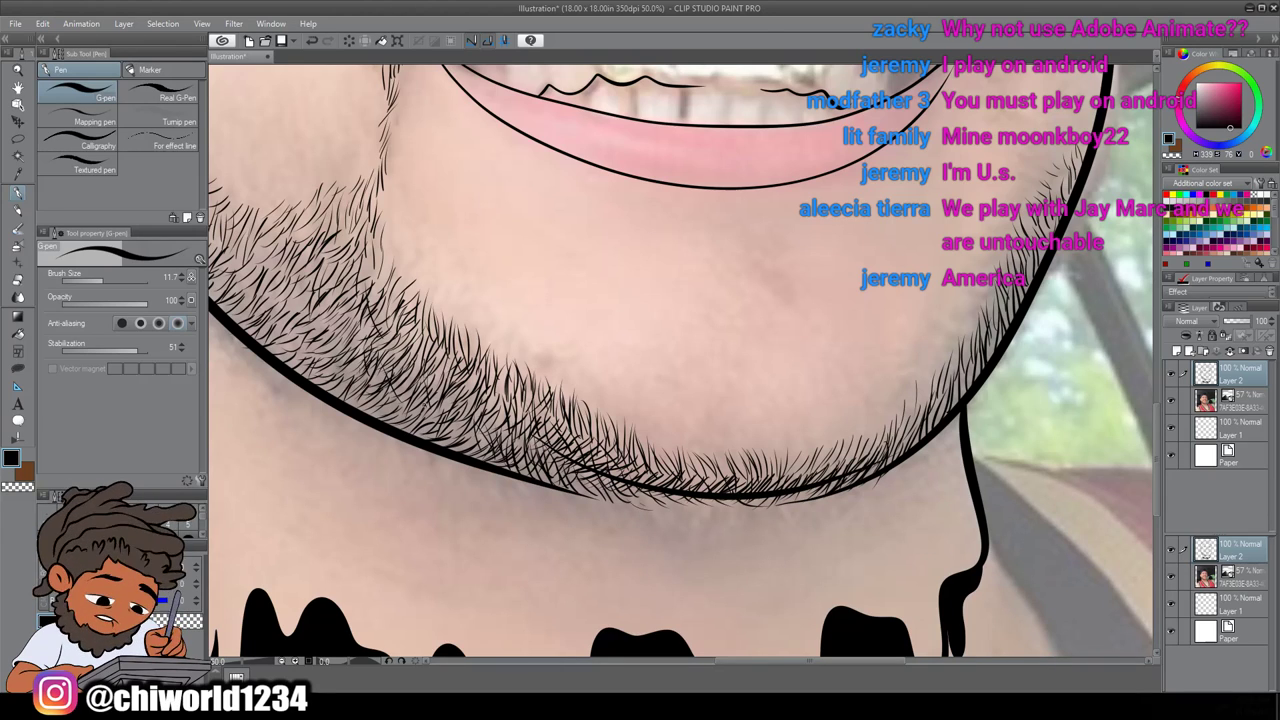
Fill the gaps inside the left jaw beard patch with additional short hairs
scroll(411, 415, down, 1)
scroll(410, 414, up, 1)
drag(410, 414, 414, 477)
drag(664, 400, 648, 368)
mouse_move(654, 398)
mouse_down()
mouse_move(634, 376)
mouse_move(590, 366)
mouse_up()
drag(606, 375, 590, 362)
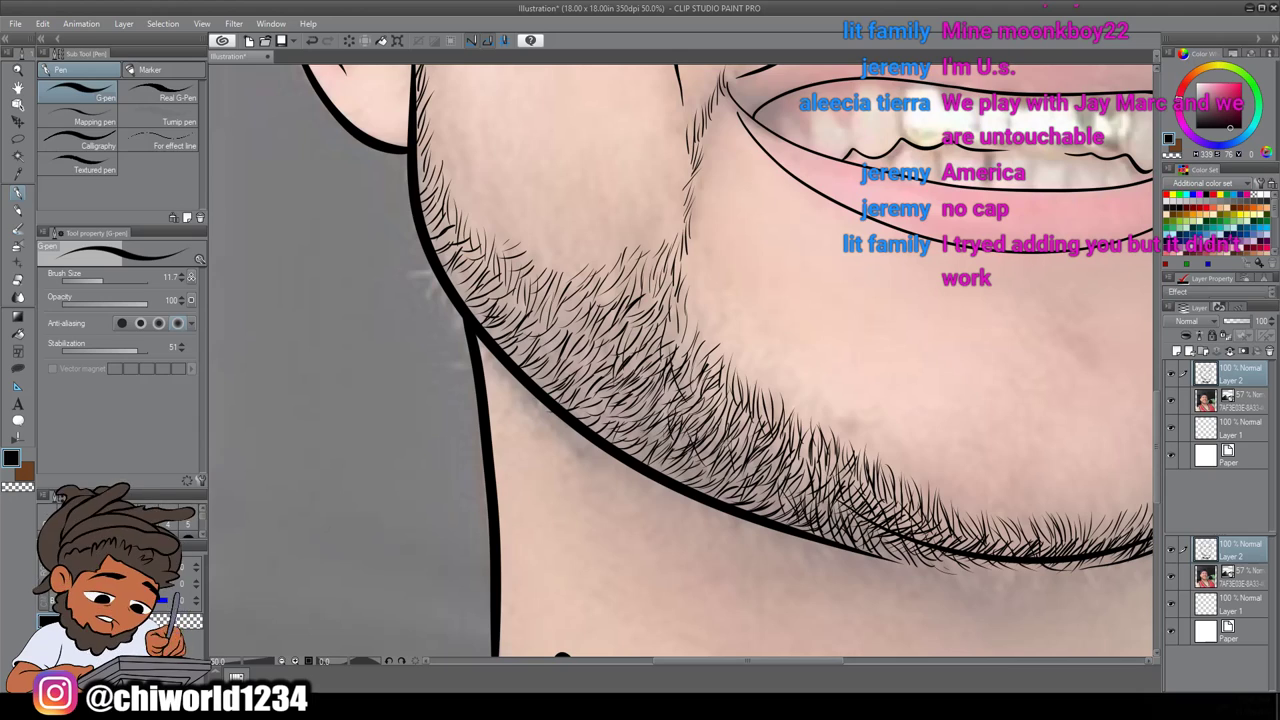
drag(681, 318, 684, 351)
drag(644, 295, 632, 313)
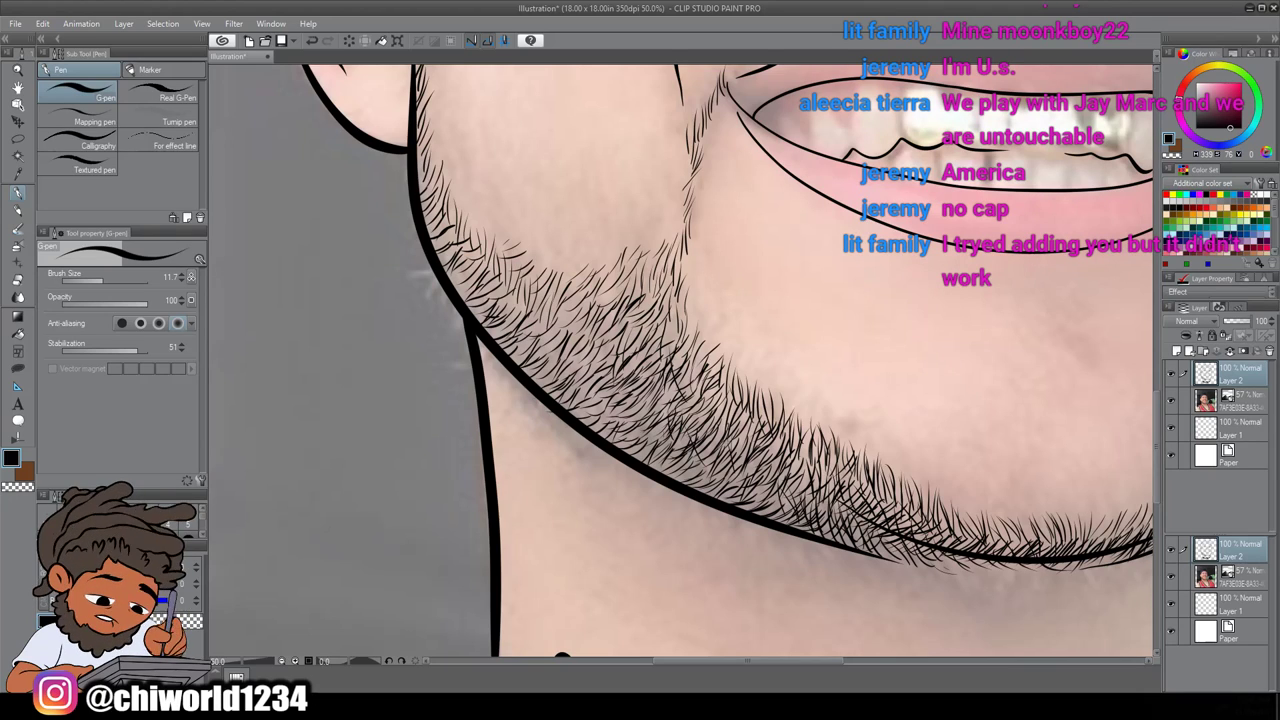
drag(720, 372, 681, 293)
Add denser short hairs along the top of the left jaw patch and outward up the jawline toward the ear
drag(613, 255, 603, 271)
drag(594, 260, 560, 289)
drag(558, 271, 541, 299)
mouse_move(541, 277)
mouse_down()
mouse_move(537, 301)
mouse_move(559, 331)
mouse_up()
mouse_move(567, 309)
mouse_down()
mouse_move(557, 323)
mouse_move(524, 305)
mouse_up()
drag(527, 314, 504, 297)
drag(507, 312, 482, 287)
drag(494, 302, 464, 280)
drag(470, 292, 453, 269)
drag(463, 276, 445, 262)
drag(487, 323, 457, 253)
drag(459, 257, 437, 237)
drag(447, 232, 429, 237)
Thicken the right jaw beard's inner edge with short hairs from the chin up to the cheek
scroll(520, 568, down, 2)
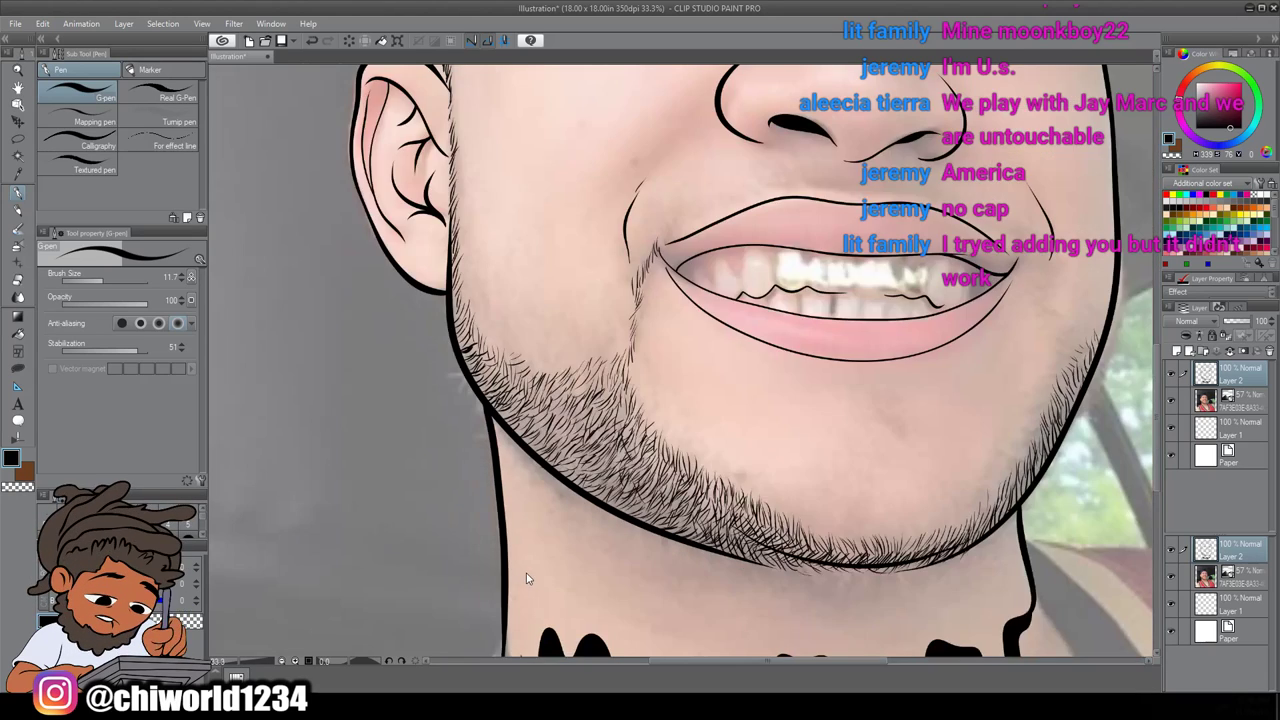
scroll(534, 563, right, 3)
scroll(536, 566, up, 1)
scroll(535, 566, up, 1)
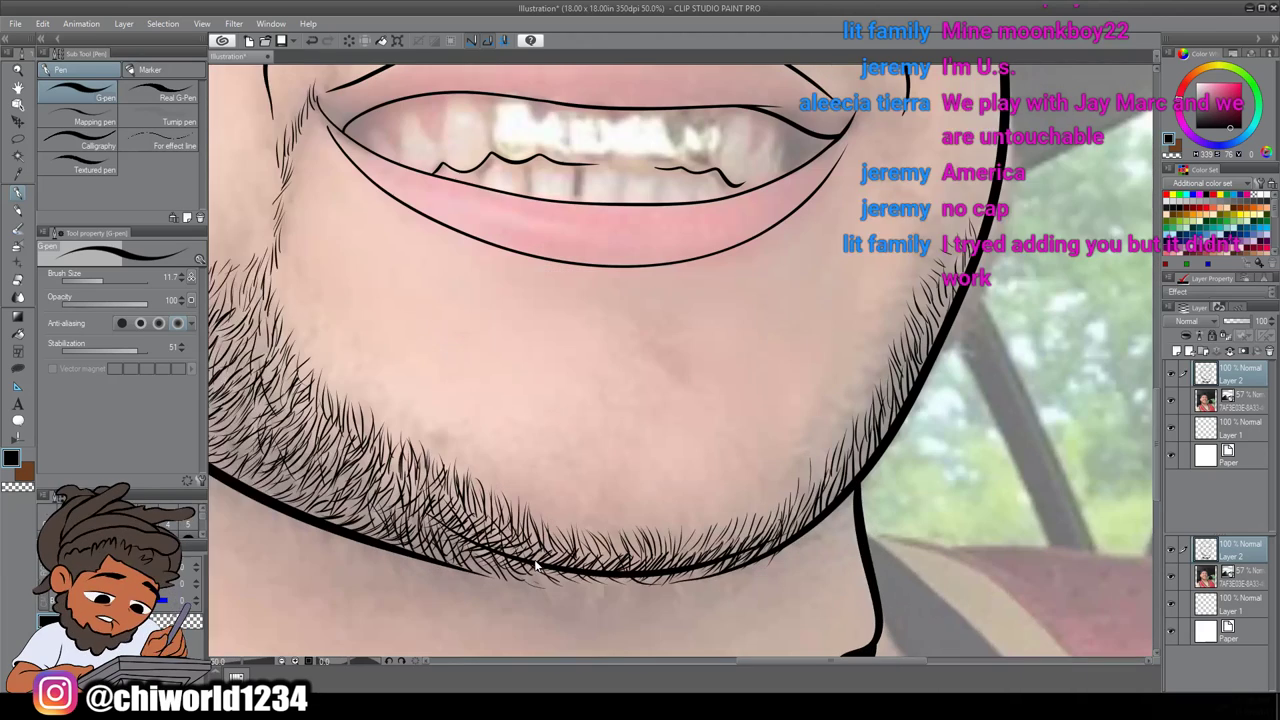
mouse_move(687, 493)
mouse_down()
mouse_move(681, 459)
mouse_move(697, 450)
mouse_up()
drag(724, 437, 731, 397)
drag(729, 426, 731, 387)
drag(733, 411, 748, 369)
drag(747, 395, 762, 340)
drag(754, 352, 789, 270)
drag(785, 290, 797, 251)
drag(789, 266, 805, 225)
Draw a thin strip of short hairs from the right jaw beard up to the right corner of the mouth
scroll(681, 361, up, 3)
mouse_move(782, 380)
mouse_down()
mouse_move(788, 355)
mouse_move(795, 369)
mouse_up()
drag(790, 369, 786, 330)
mouse_move(779, 352)
mouse_down()
mouse_move(782, 320)
mouse_move(754, 302)
mouse_move(730, 226)
mouse_up()
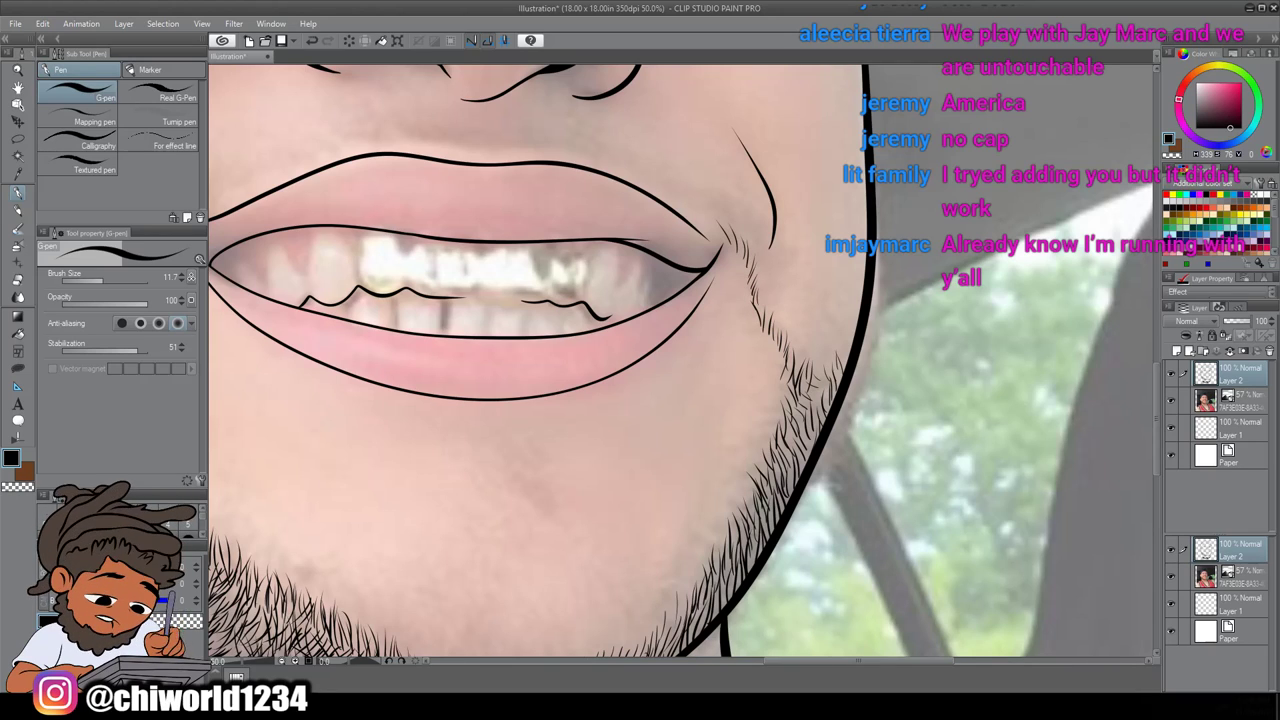
Toggle the photo layer off and on to review the beard line art by itself
scroll(659, 419, down, 3)
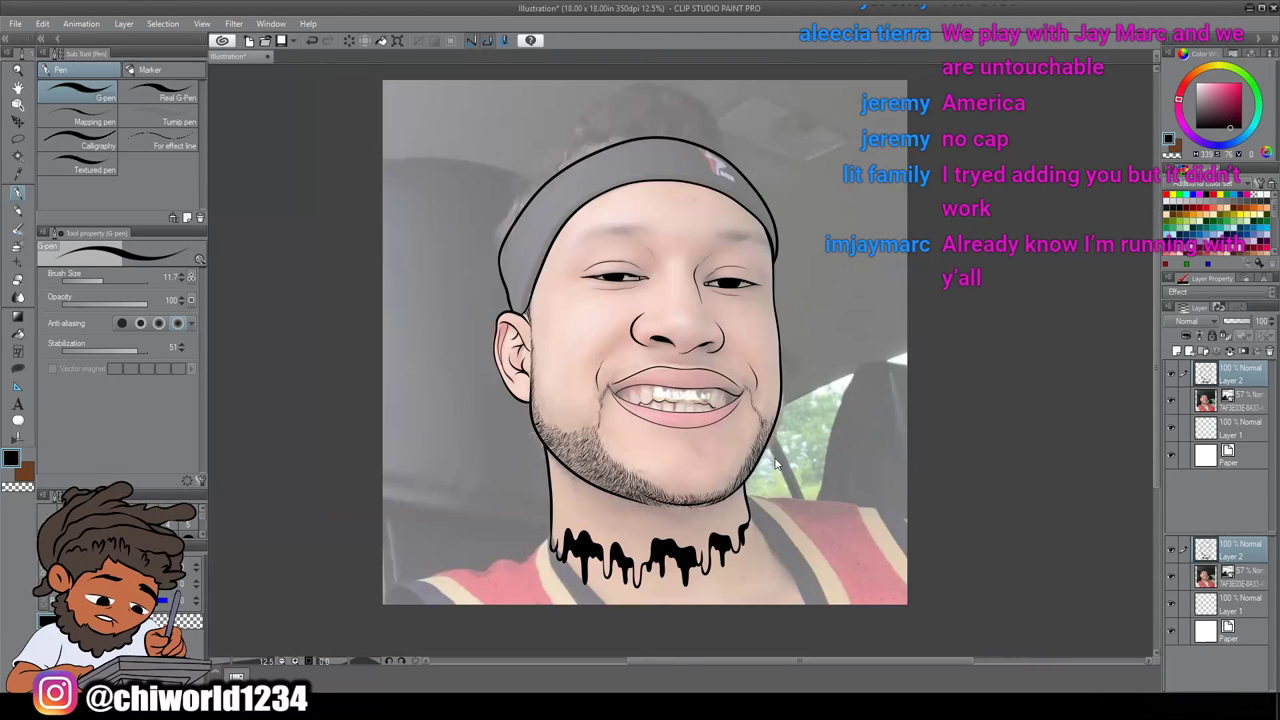
scroll(776, 460, up, 2)
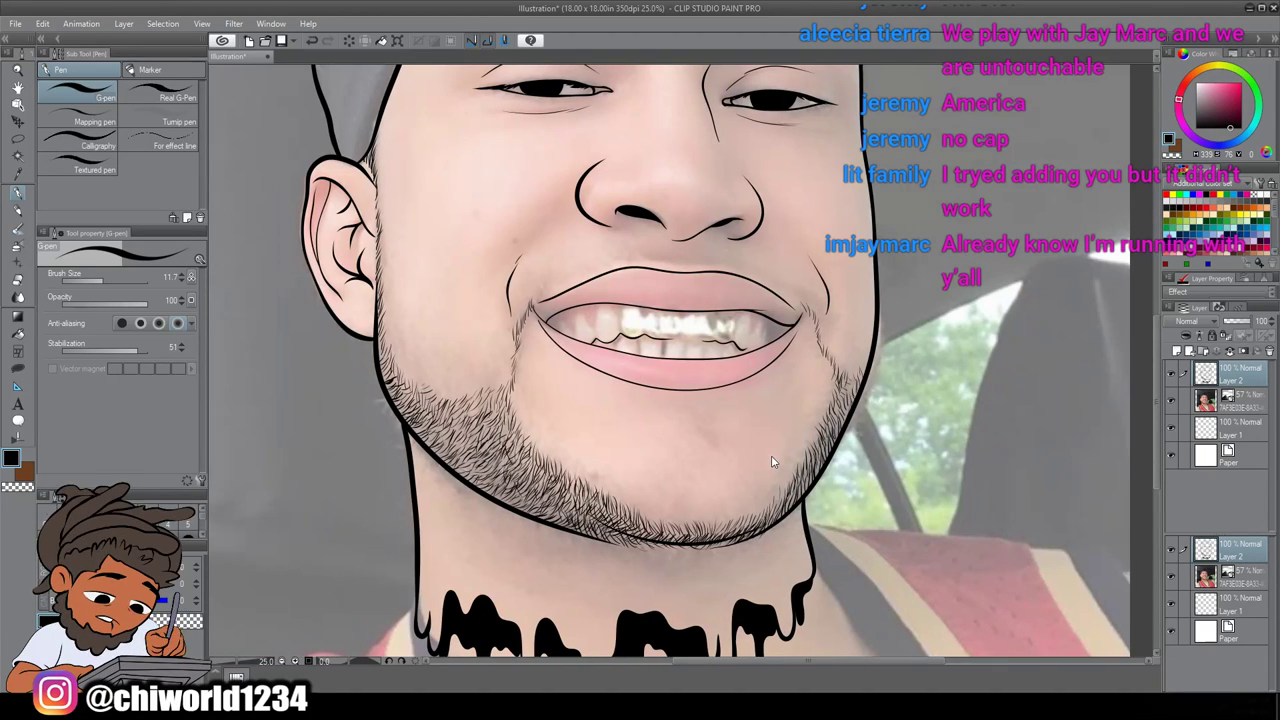
click(1170, 401)
key(ctrl+minus)
key(ctrl+minus)
key(ctrl+plus)
key(ctrl+plus)
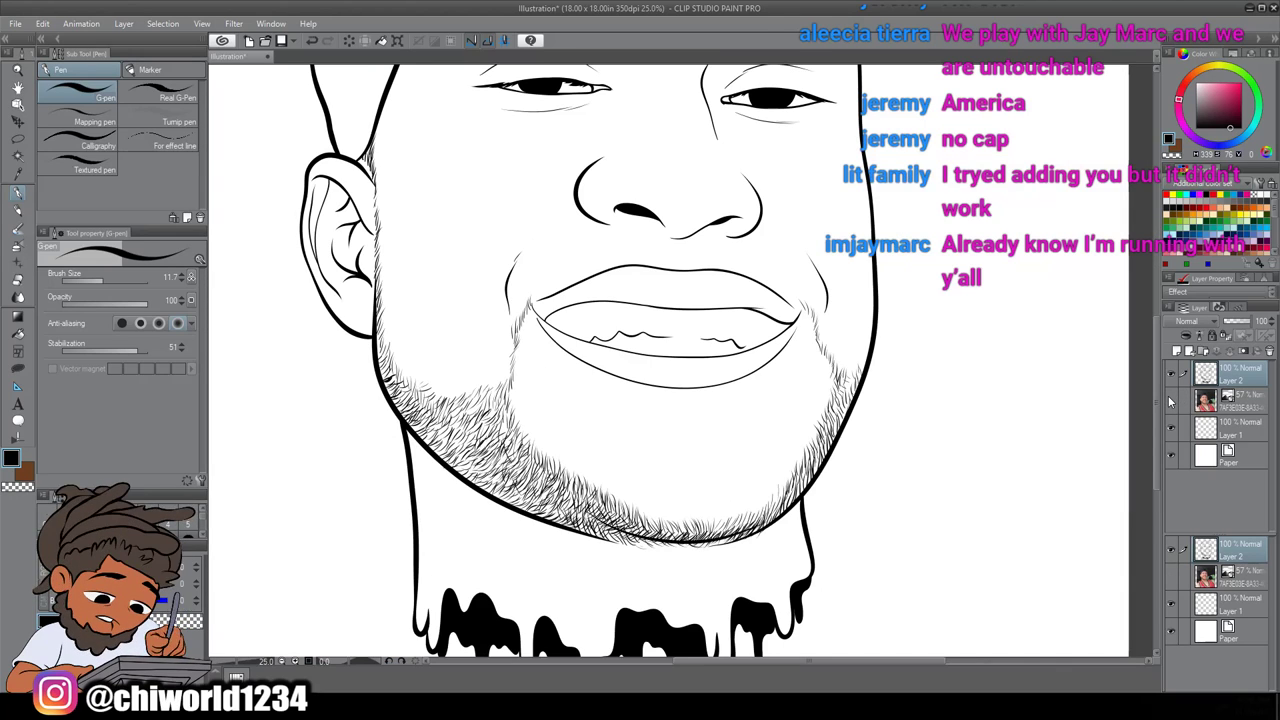
click(1171, 399)
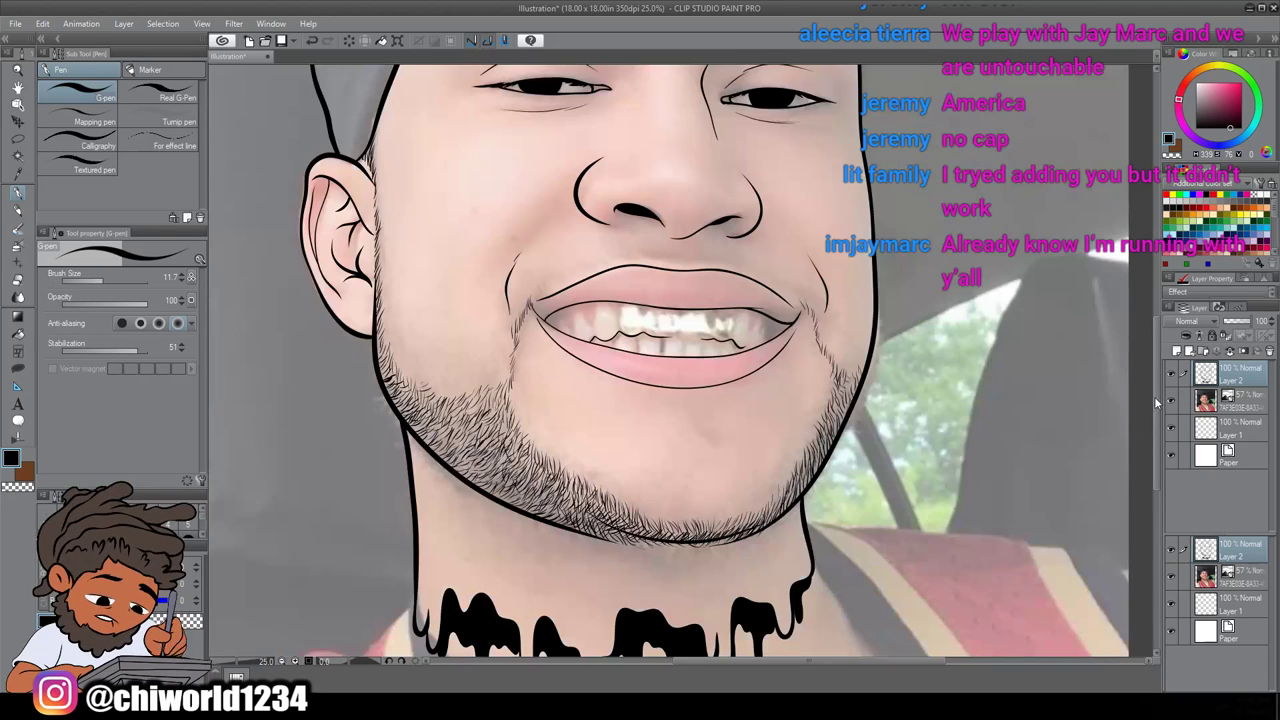
Draw short mustache hairs above the upper lip from its centre to the left corner of the mouth
scroll(997, 444, up, 2)
scroll(997, 444, up, 3)
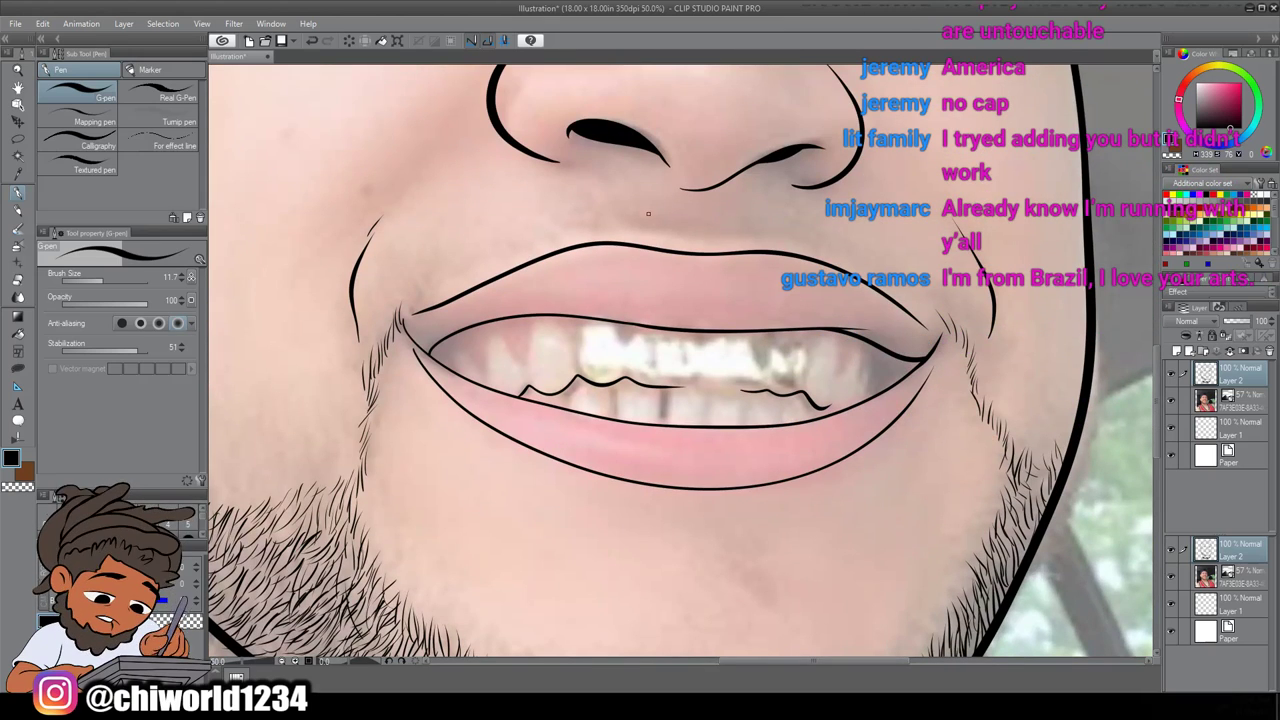
drag(643, 218, 609, 231)
drag(614, 217, 570, 240)
drag(577, 224, 523, 255)
drag(528, 242, 475, 277)
drag(481, 264, 459, 289)
drag(469, 273, 451, 291)
drag(457, 276, 434, 300)
drag(440, 283, 419, 303)
drag(426, 288, 411, 309)
drag(417, 292, 407, 312)
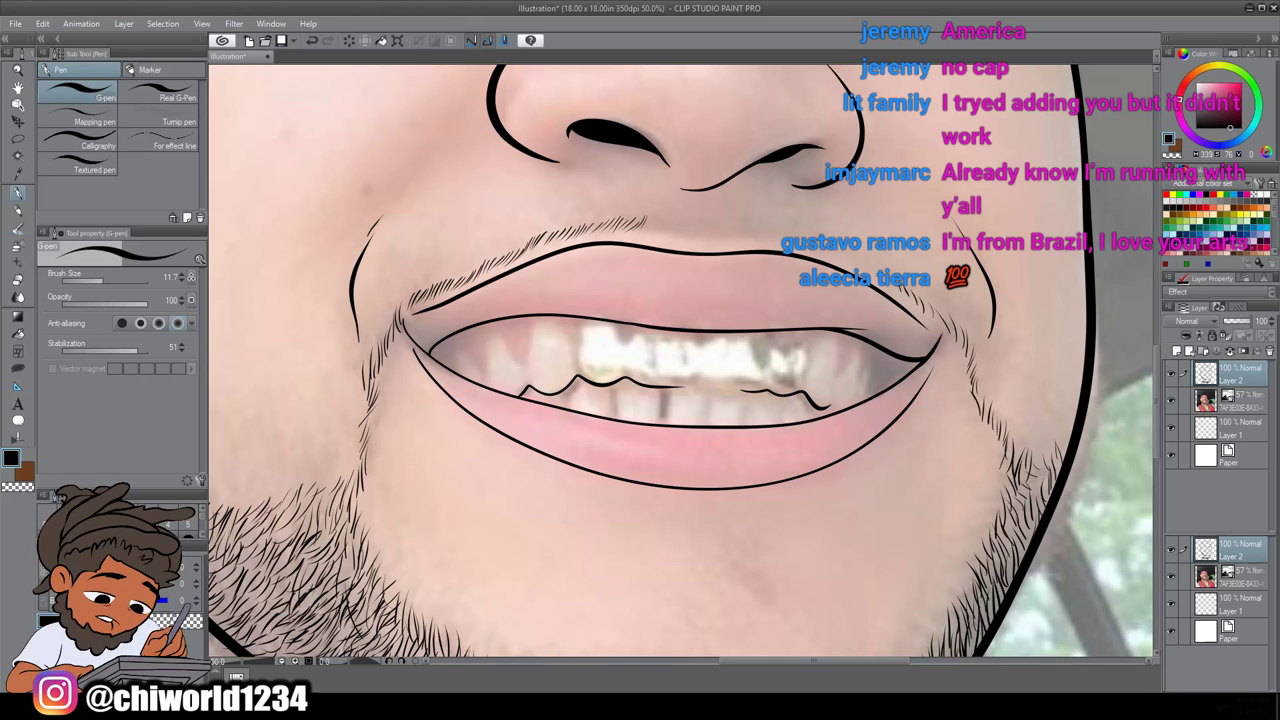
Draw short mustache hairs above the right half of the upper lip, working inward to the centre
drag(844, 251, 857, 266)
mouse_move(837, 251)
mouse_down()
mouse_move(847, 261)
mouse_move(828, 258)
mouse_up()
mouse_move(814, 240)
mouse_down()
mouse_move(826, 258)
mouse_move(784, 241)
mouse_up()
mouse_move(764, 228)
mouse_down()
mouse_move(776, 243)
mouse_move(755, 238)
mouse_up()
mouse_move(737, 222)
mouse_down()
mouse_move(747, 238)
mouse_move(731, 242)
mouse_up()
mouse_move(718, 222)
mouse_down()
mouse_move(726, 241)
mouse_move(665, 219)
mouse_up()
drag(663, 236, 648, 209)
drag(646, 231, 642, 209)
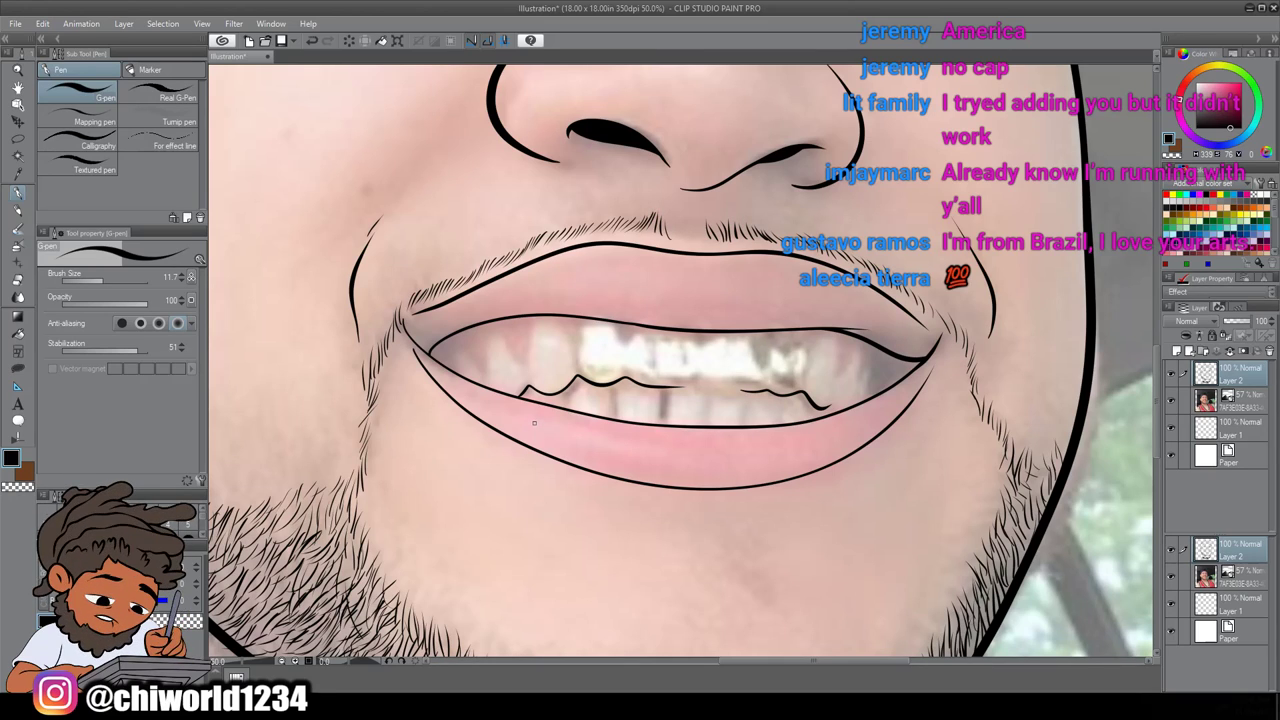
Draw fine hairs along the left eyebrow, building it from the outer tail to its thick inner end
scroll(534, 450, down, 2)
scroll(534, 474, up, 4)
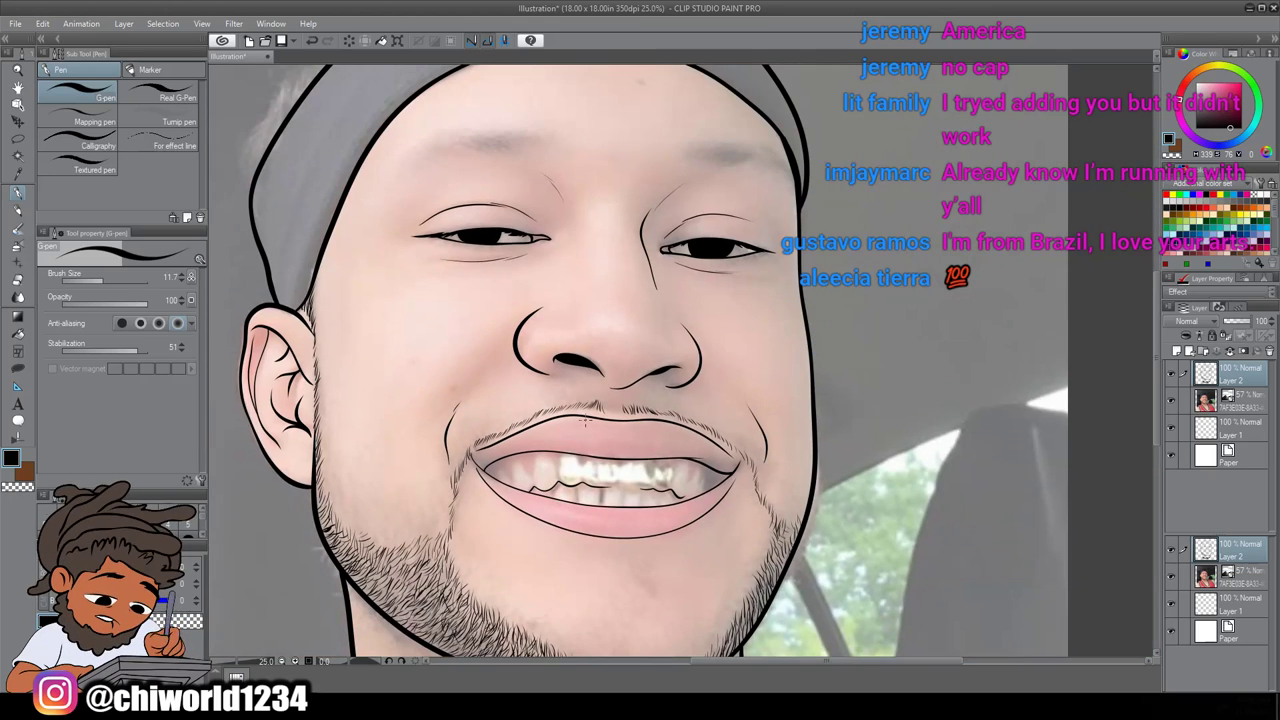
scroll(587, 426, up, 2)
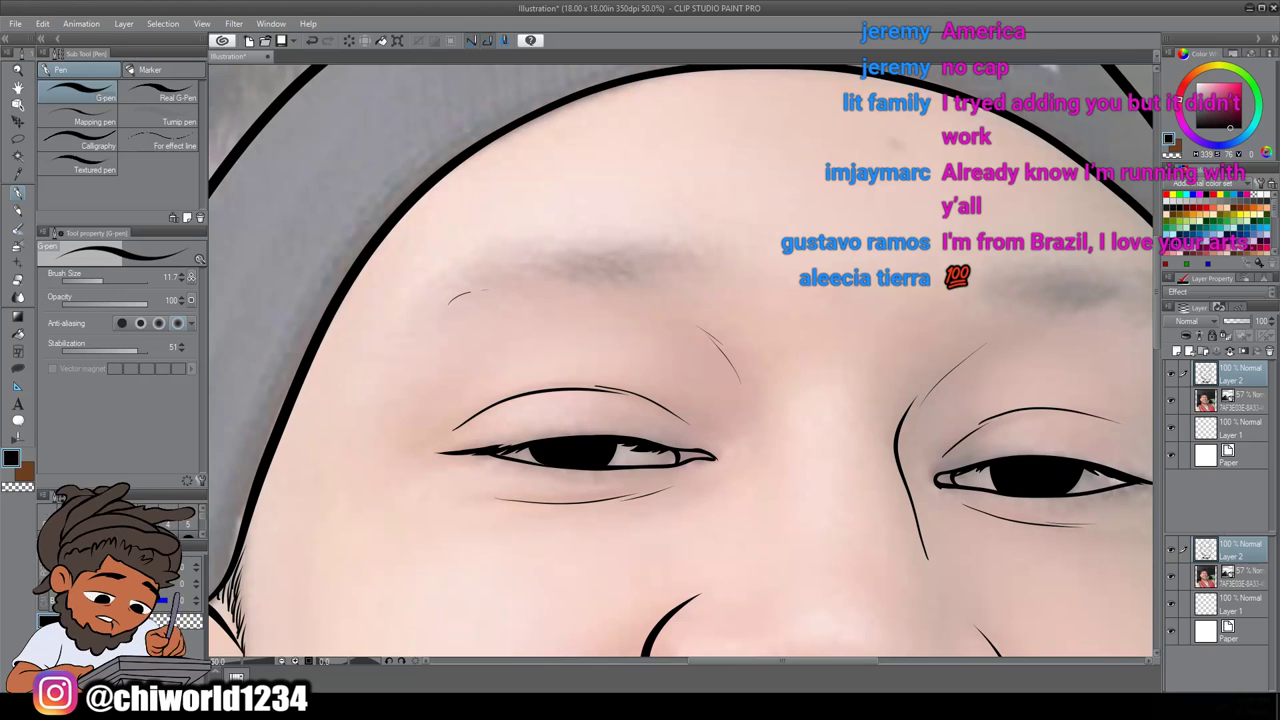
drag(472, 282, 518, 274)
mouse_move(500, 274)
mouse_down()
mouse_move(548, 264)
mouse_move(592, 281)
mouse_move(686, 251)
mouse_move(619, 265)
mouse_up()
drag(642, 286, 598, 263)
mouse_move(632, 284)
mouse_down()
mouse_move(600, 263)
mouse_move(534, 262)
mouse_move(590, 262)
mouse_up()
mouse_move(620, 272)
mouse_down()
mouse_move(588, 256)
mouse_move(602, 260)
mouse_move(510, 268)
mouse_up()
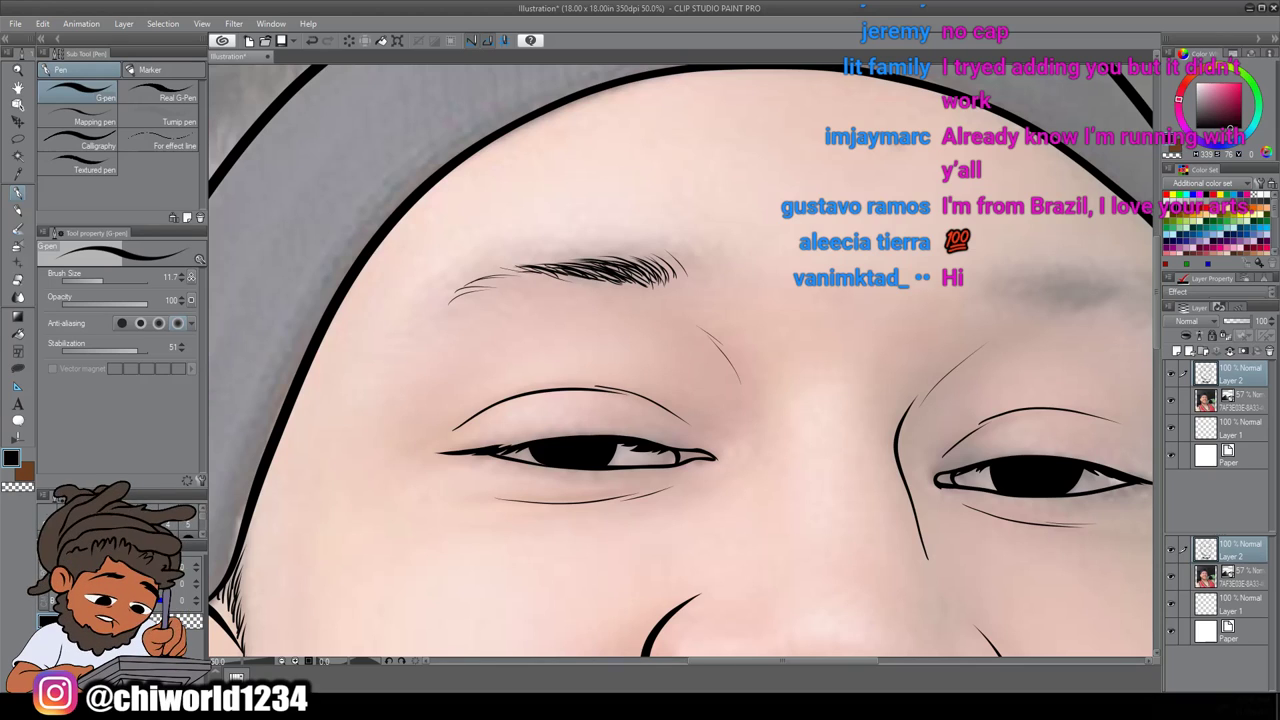
Thicken the left eyebrow with overlapping hairs along its upper edge and extend the outer tail
drag(654, 266, 580, 259)
drag(596, 271, 502, 269)
mouse_move(548, 277)
mouse_down()
mouse_move(494, 271)
mouse_move(460, 292)
mouse_move(514, 270)
mouse_up()
drag(524, 265, 504, 269)
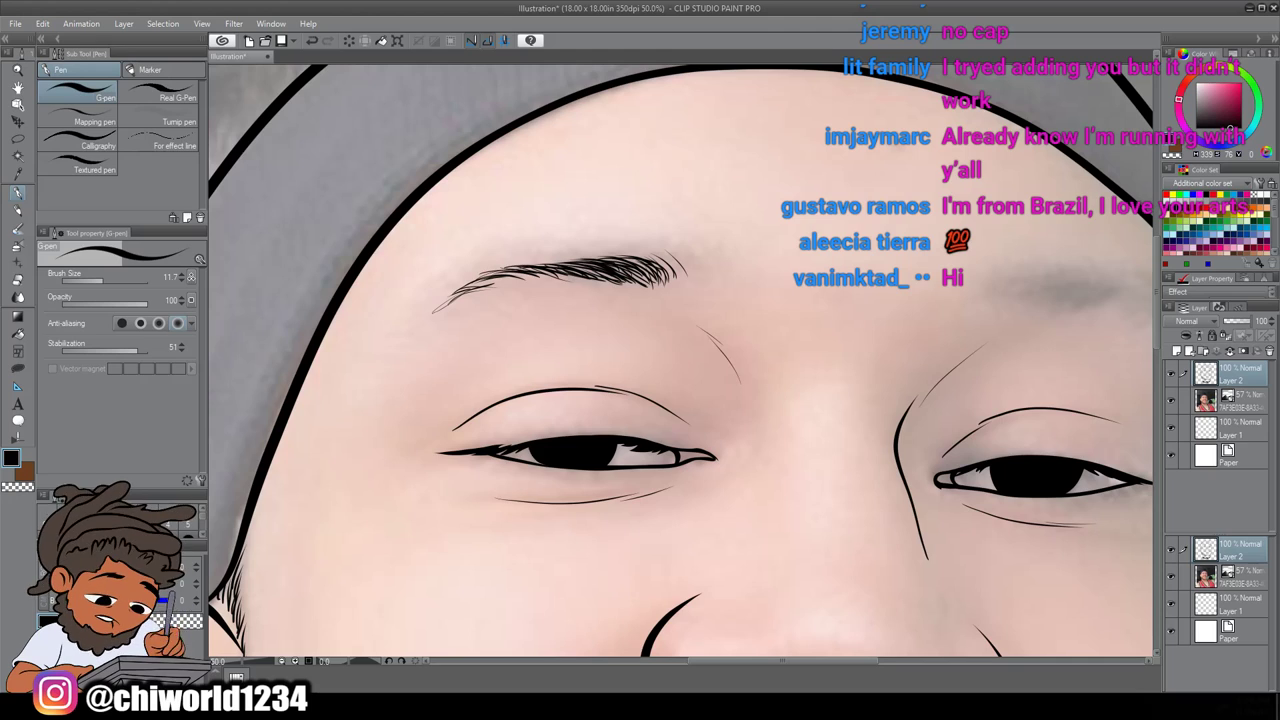
Draw the base hairs of the right eyebrow, from the headband edge inward to its inner end
scroll(519, 460, down, 2)
drag(655, 458, 525, 457)
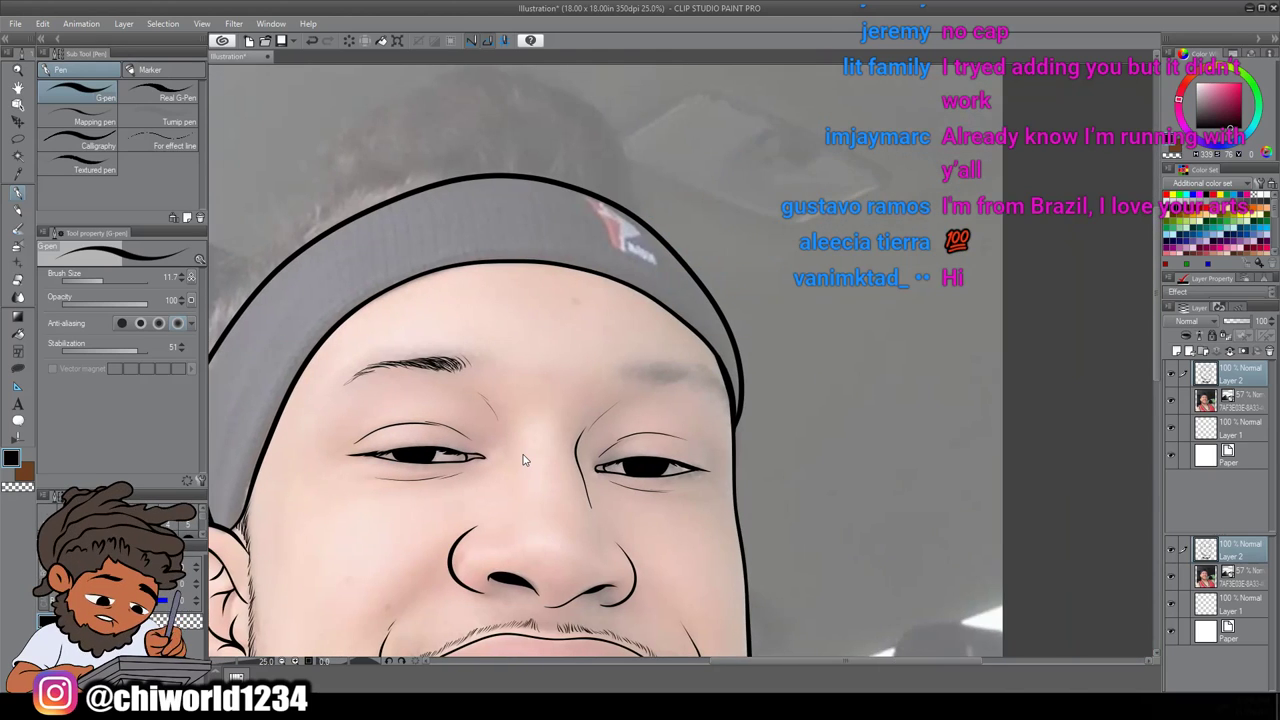
scroll(525, 456, up, 2)
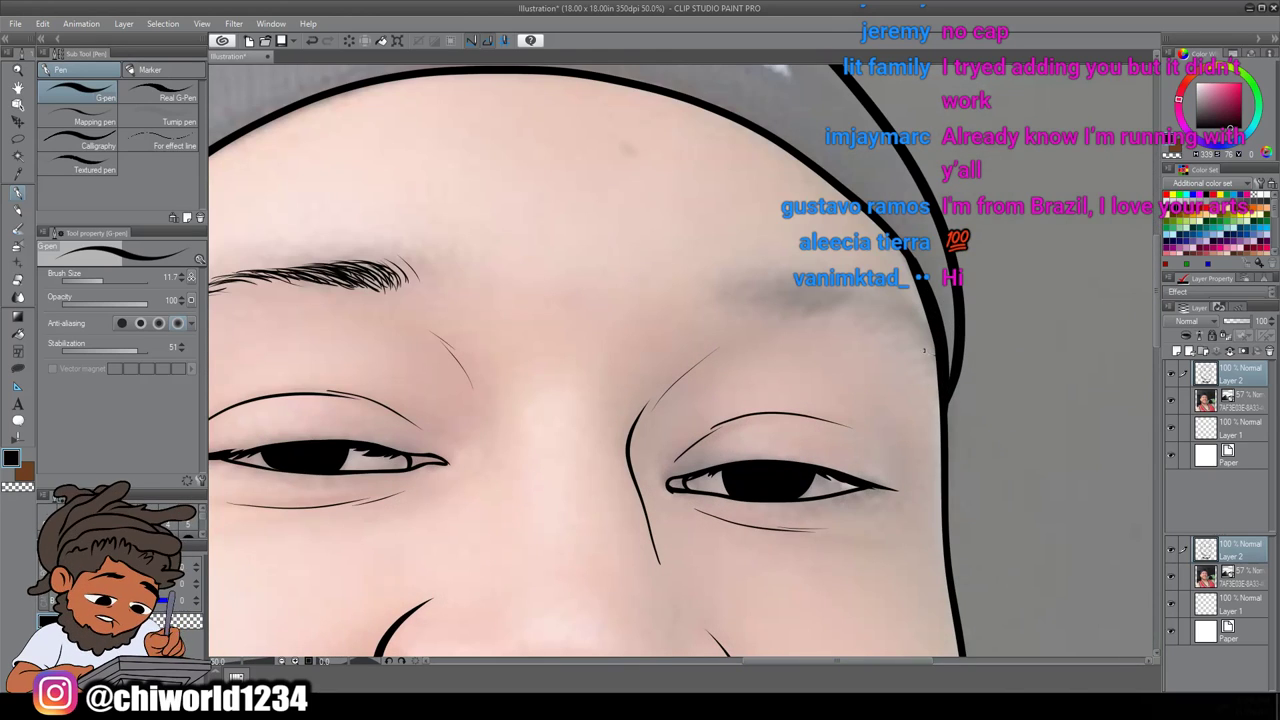
mouse_move(932, 345)
mouse_down()
mouse_move(906, 340)
mouse_move(868, 300)
mouse_move(786, 288)
mouse_up()
drag(808, 304, 772, 288)
drag(796, 308, 744, 279)
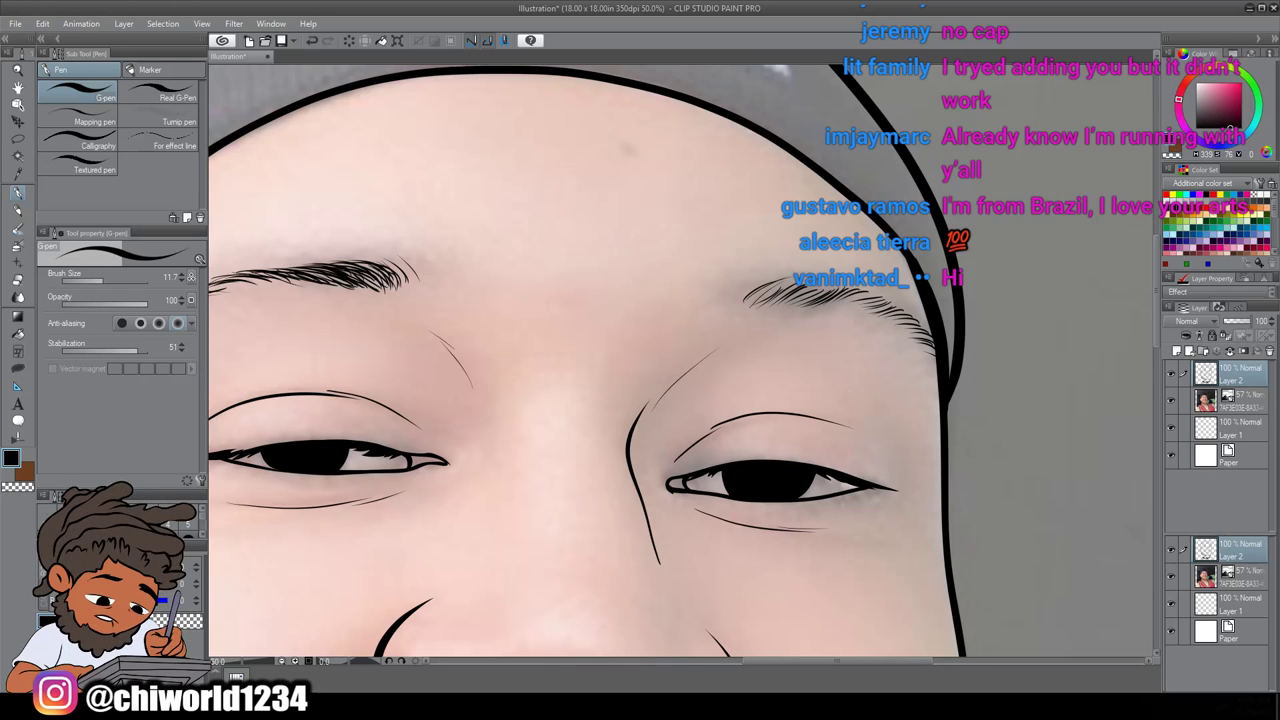
Fill out the right eyebrow with dense overlapping hairs along its top edge and inner end
drag(923, 319, 893, 305)
drag(931, 336, 867, 293)
drag(909, 303, 856, 284)
drag(879, 289, 825, 287)
drag(868, 292, 831, 287)
mouse_move(913, 309)
mouse_down()
mouse_move(823, 289)
mouse_move(860, 278)
mouse_up()
mouse_move(802, 294)
mouse_down()
mouse_move(844, 278)
mouse_move(835, 285)
mouse_up()
mouse_move(803, 293)
mouse_down()
mouse_move(851, 273)
mouse_move(800, 272)
mouse_move(832, 276)
mouse_up()
mouse_move(806, 292)
mouse_down()
mouse_move(865, 274)
mouse_move(824, 268)
mouse_up()
drag(776, 286, 794, 266)
mouse_move(762, 290)
mouse_down()
mouse_move(794, 268)
mouse_move(782, 286)
mouse_up()
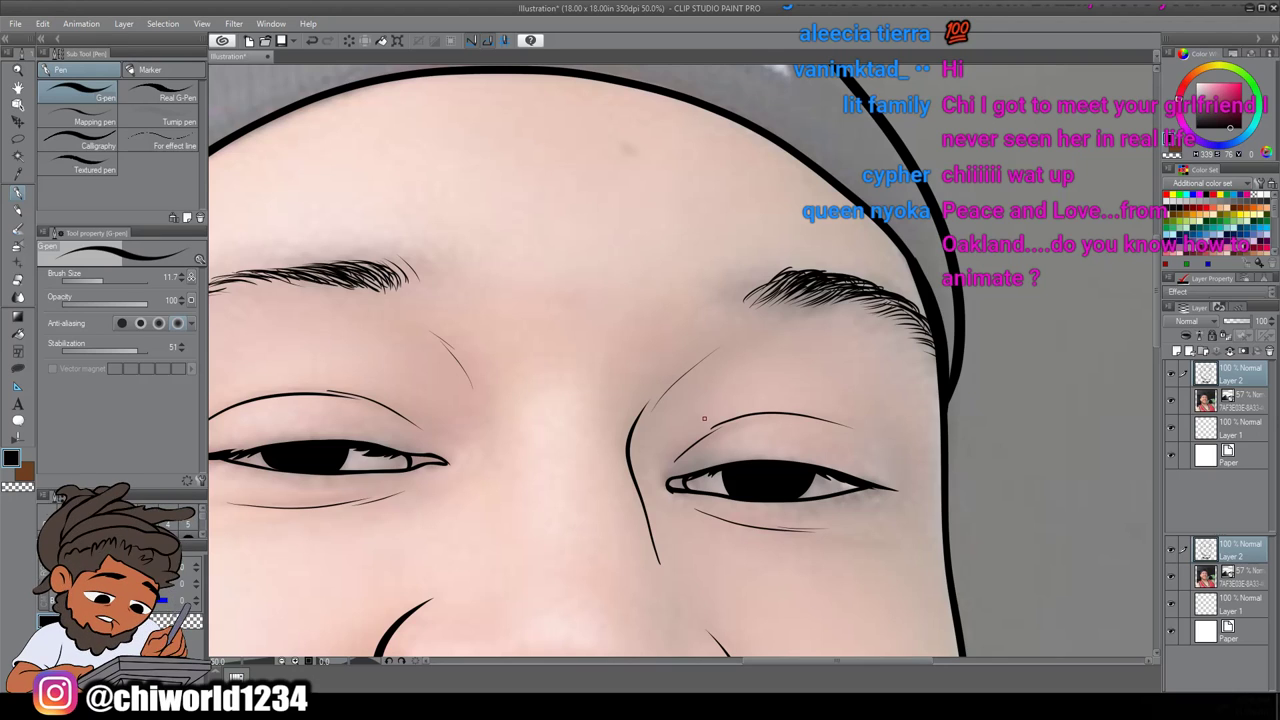
Add short hairs to darken and extend the inner end of the left eyebrow
scroll(695, 398, down, 2)
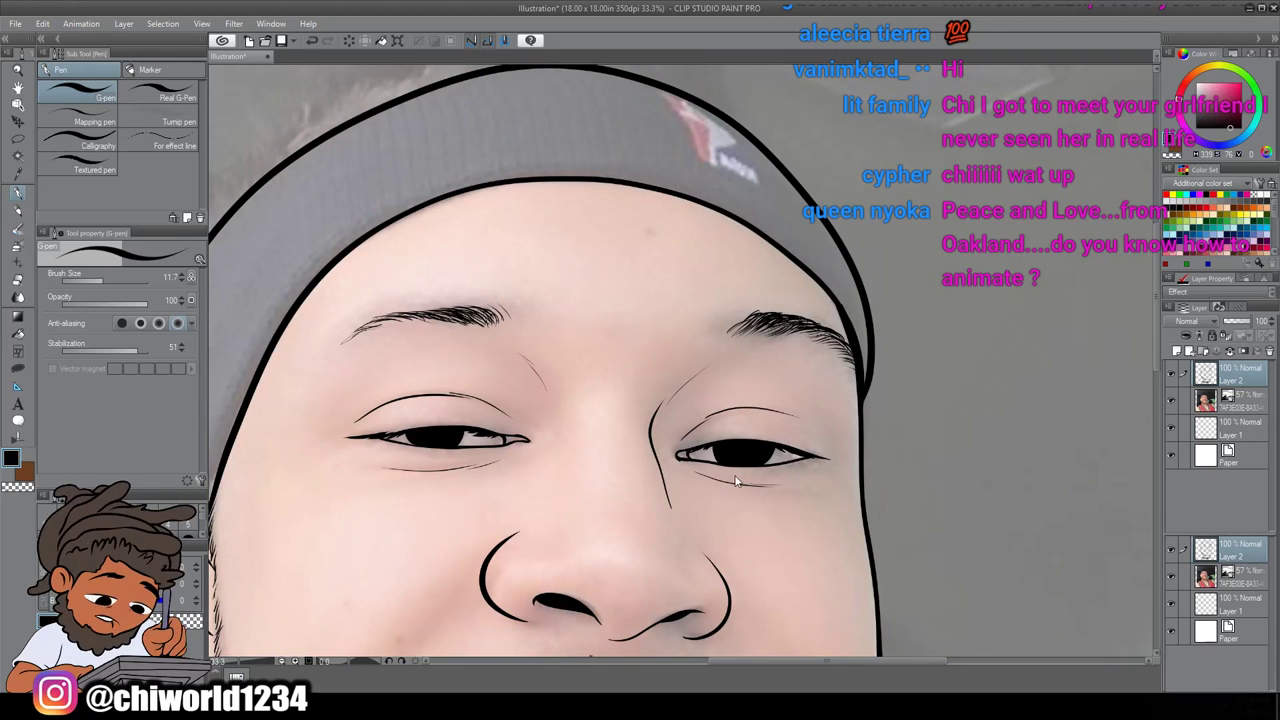
scroll(744, 462, up, 2)
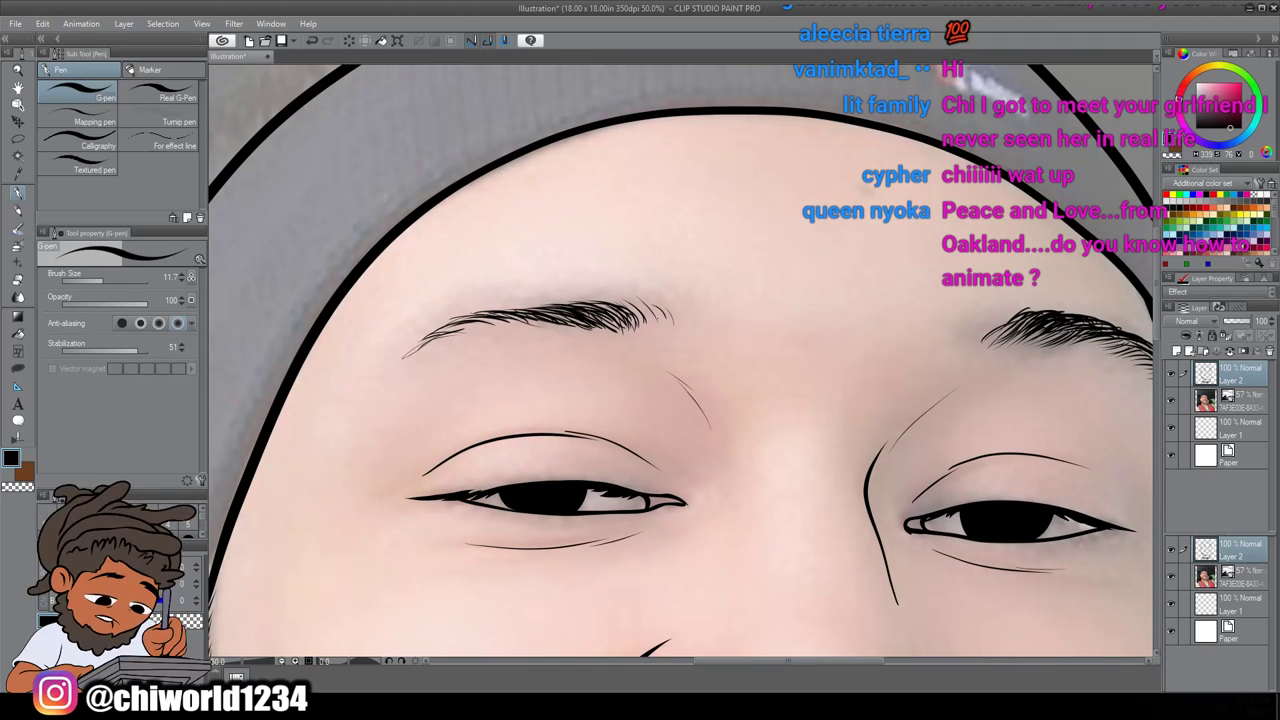
mouse_move(620, 300)
mouse_down()
mouse_move(648, 326)
mouse_move(597, 311)
mouse_move(617, 327)
mouse_up()
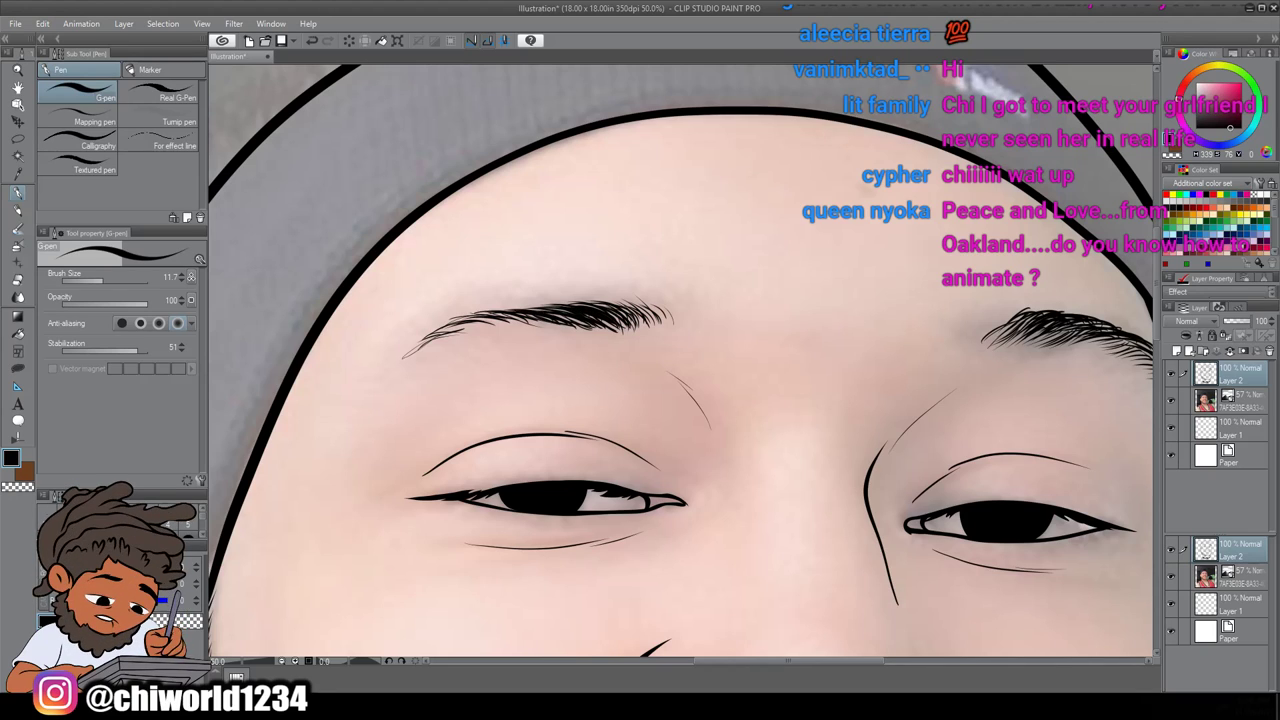
drag(640, 302, 662, 325)
mouse_move(650, 299)
mouse_down()
mouse_move(675, 325)
mouse_move(660, 302)
mouse_up()
drag(628, 328, 646, 312)
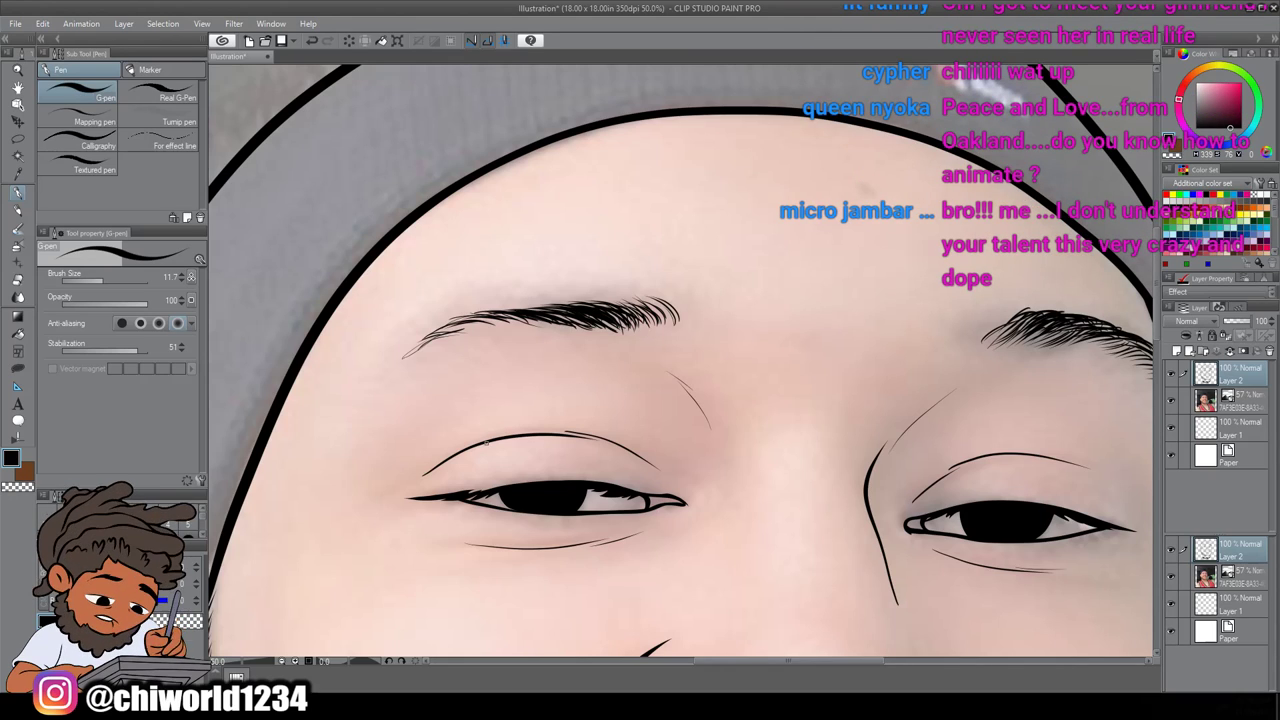
Toggle the photo layer off and on to review the whole face's line art by itself
scroll(582, 489, down, 4)
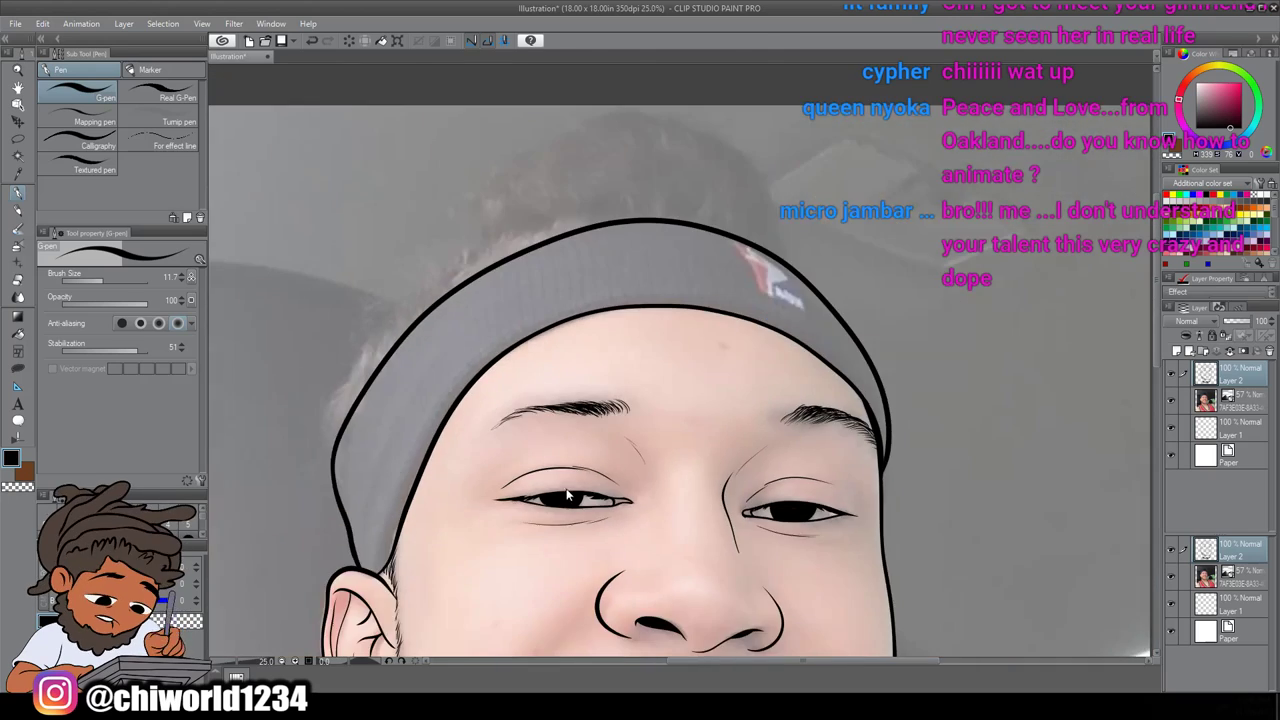
drag(583, 489, 584, 423)
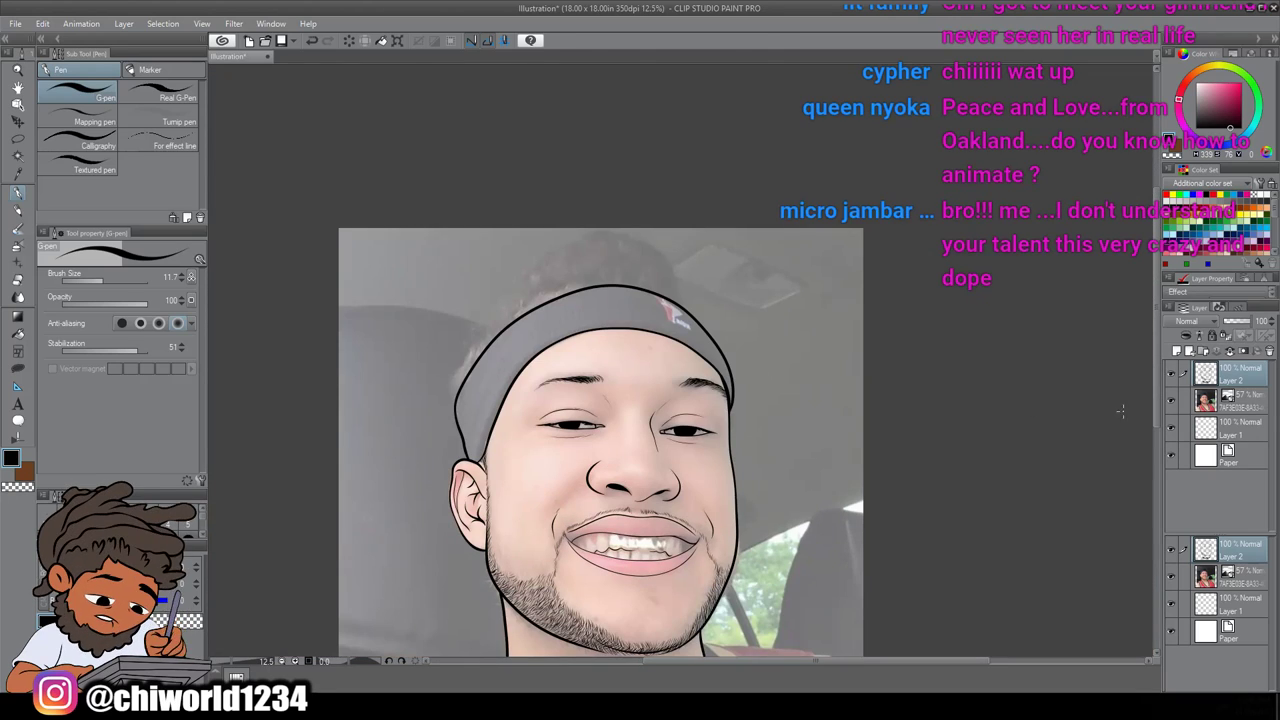
click(1171, 400)
key(ctrl+minus)
key(ctrl+plus)
key(ctrl+plus)
key(ctrl+minus)
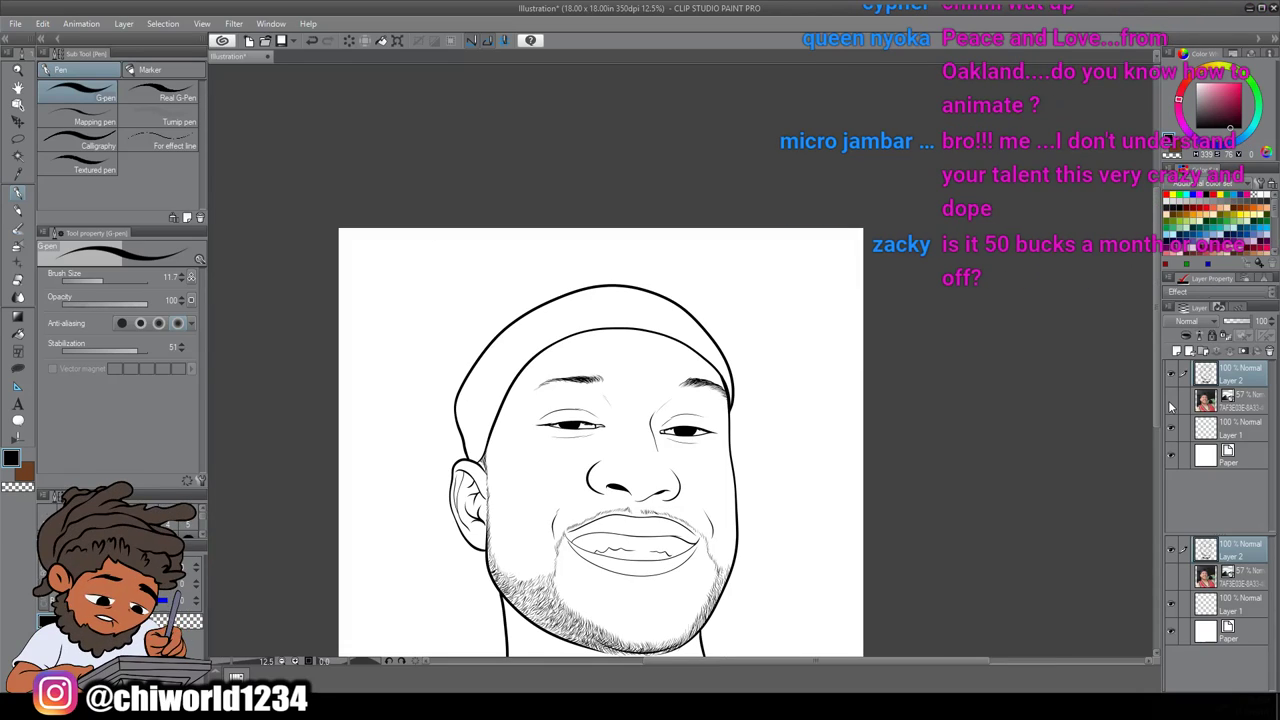
click(1171, 402)
Draw the scalloped upper gum line over the left teeth, from the lower lip line to the front tooth
scroll(1029, 439, down, 3)
scroll(1029, 439, up, 3)
scroll(1006, 434, left, 12)
scroll(1003, 434, up, 6)
scroll(1003, 434, left, 5)
scroll(1003, 434, up, 1)
scroll(1003, 434, left, 5)
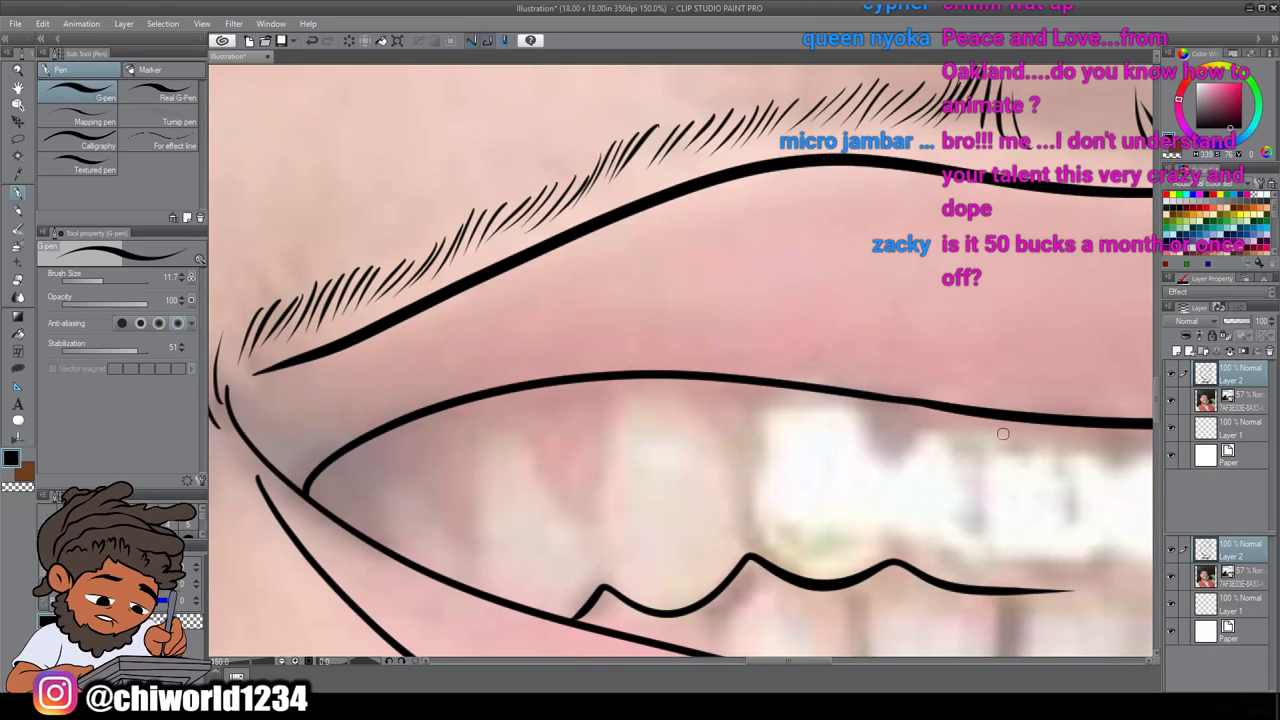
scroll(1003, 433, down, 2)
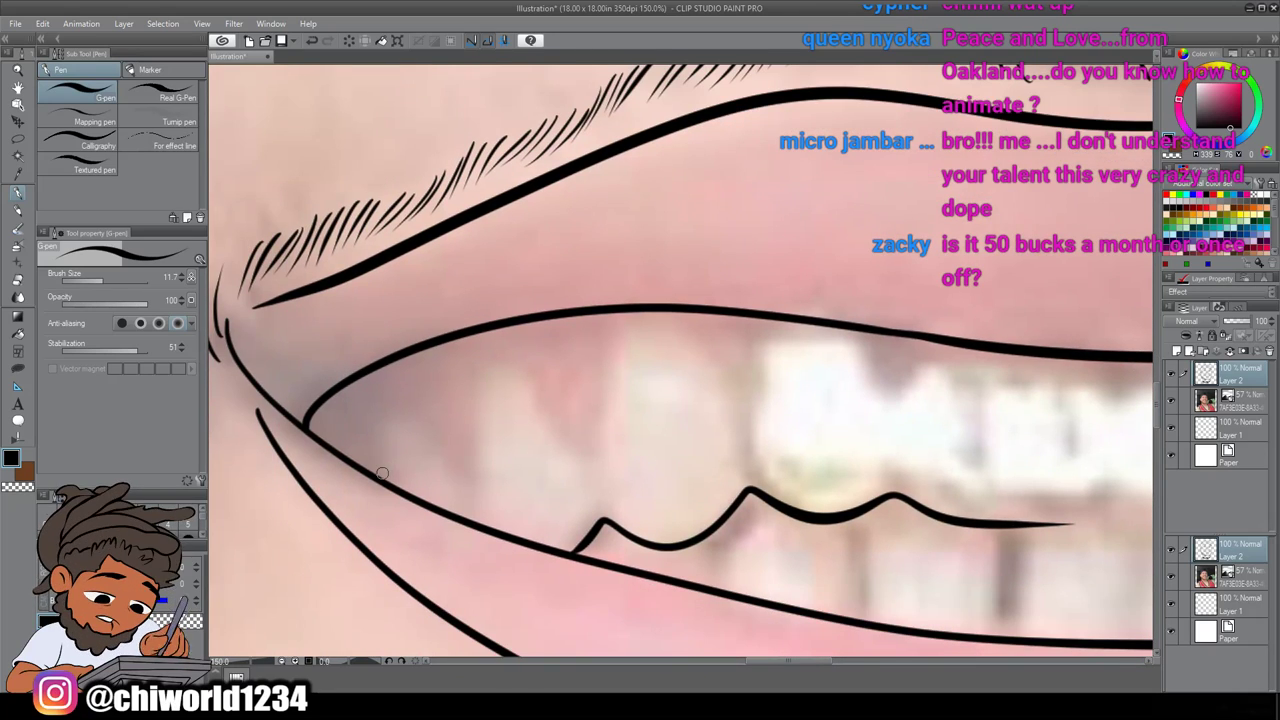
mouse_move(380, 477)
mouse_down()
mouse_move(378, 428)
mouse_move(414, 410)
mouse_move(473, 498)
mouse_move(471, 391)
mouse_move(503, 365)
mouse_move(587, 457)
mouse_move(606, 334)
mouse_move(651, 318)
mouse_move(700, 345)
mouse_move(736, 412)
mouse_move(734, 372)
mouse_move(760, 323)
mouse_move(780, 315)
mouse_up()
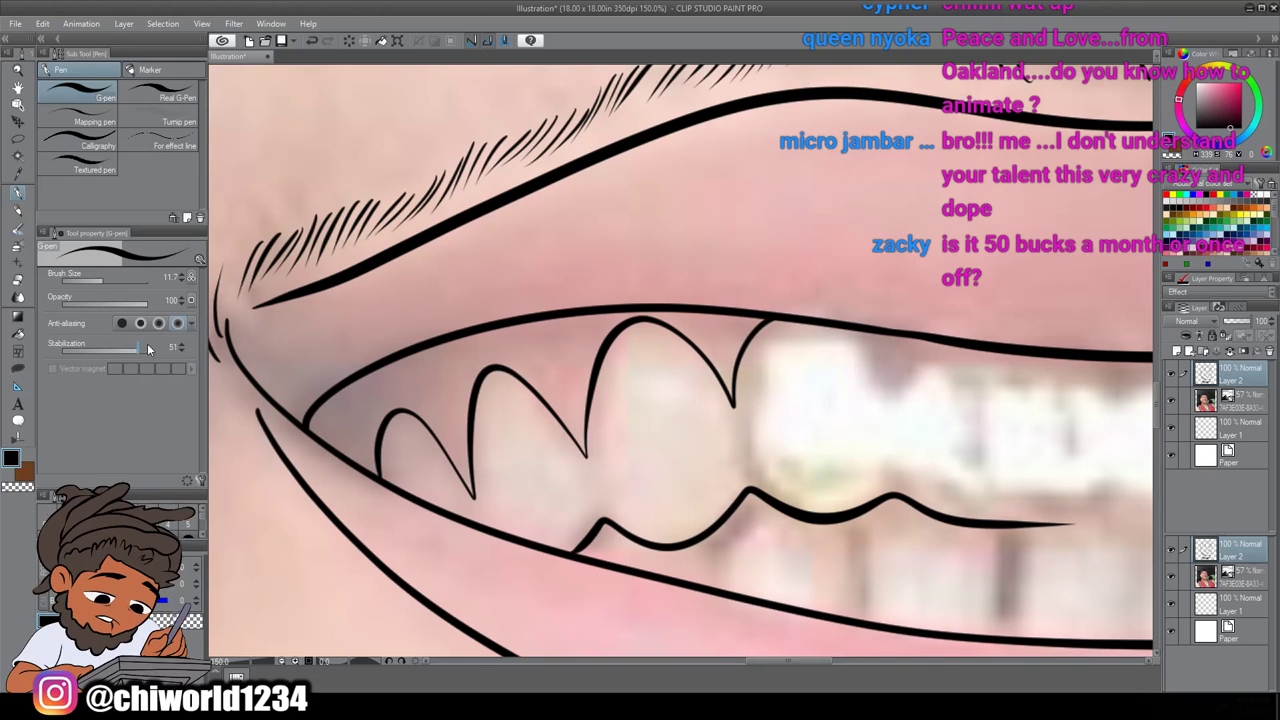
Draw a small V-shaped gum notch beneath the upper lip line between the front teeth
key(ctrl+minus)
key(ctrl+plus)
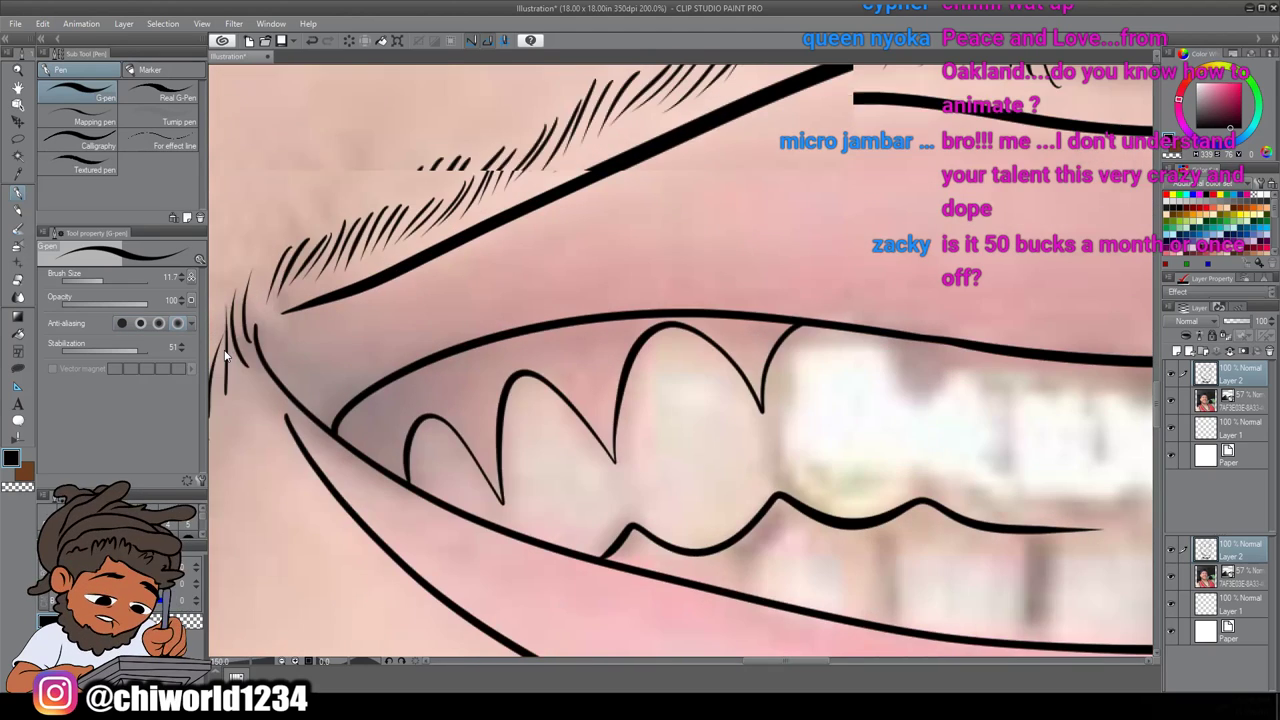
key(ctrl+plus)
scroll(223, 345, right, 4)
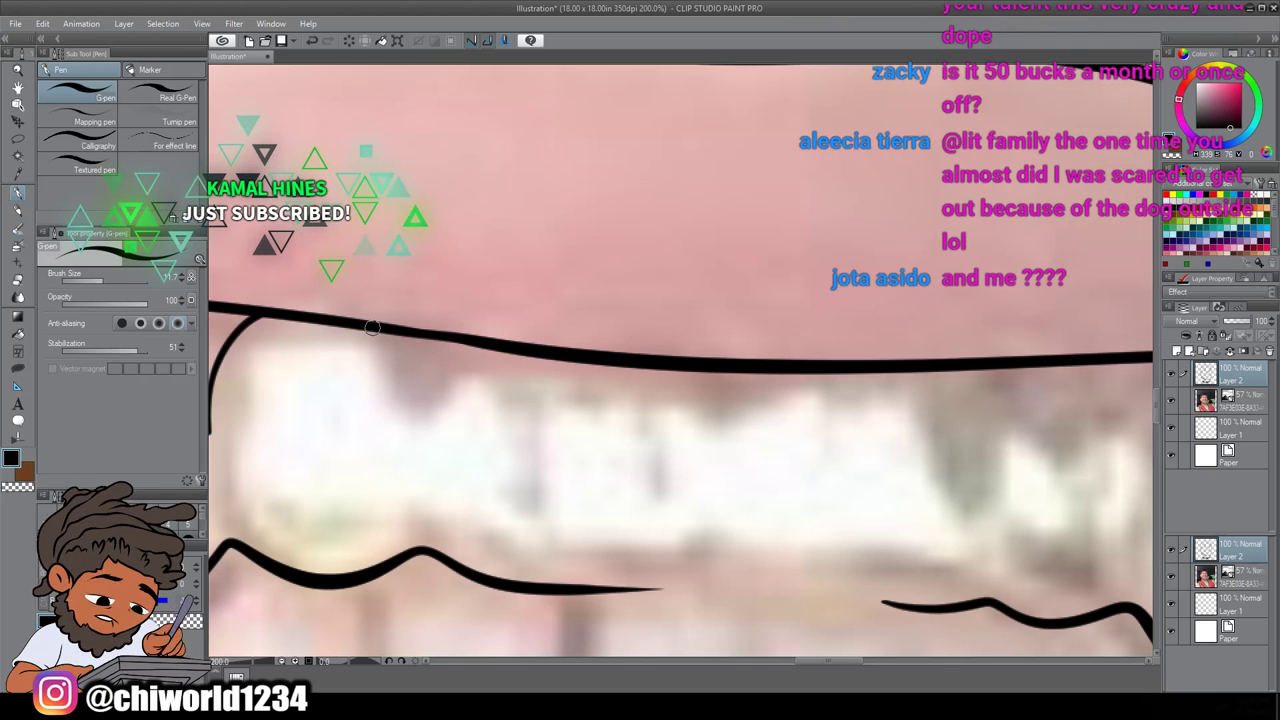
mouse_move(378, 331)
mouse_down()
mouse_move(418, 410)
mouse_move(448, 368)
mouse_move(492, 347)
mouse_up()
scroll(509, 469, down, 4)
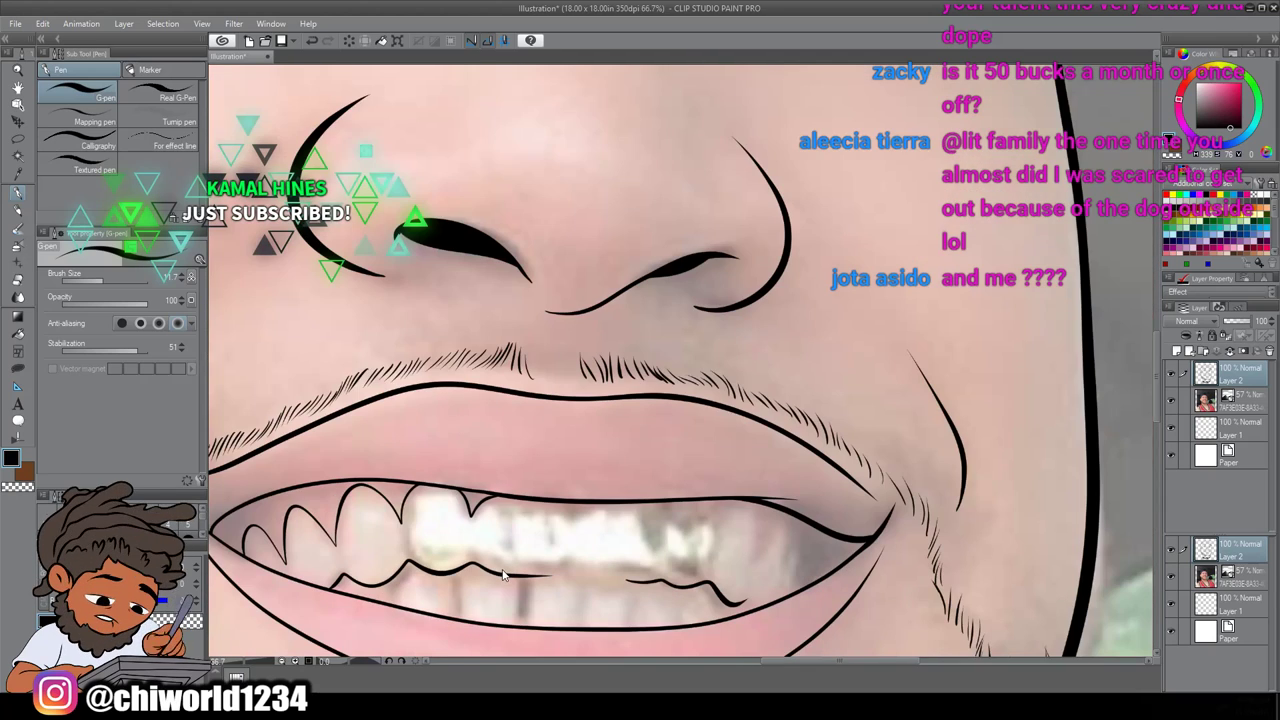
Draw the scalloped upper gum line over the right teeth and a curved line closing off the mouth corner
scroll(503, 566, up, 4)
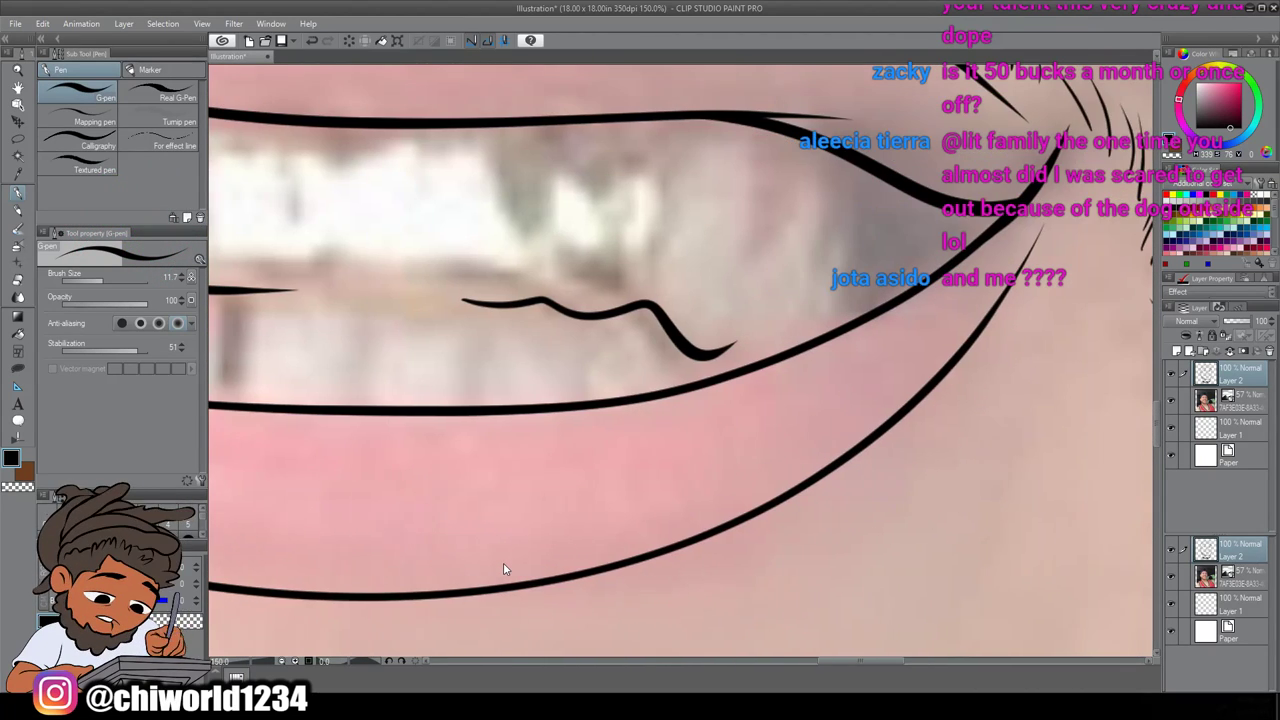
scroll(503, 565, up, 3)
mouse_move(652, 256)
mouse_down()
mouse_move(668, 322)
mouse_move(735, 262)
mouse_move(757, 294)
mouse_move(754, 387)
mouse_move(775, 340)
mouse_move(820, 318)
mouse_move(825, 388)
mouse_up()
mouse_move(847, 342)
mouse_down()
mouse_move(876, 328)
mouse_move(875, 378)
mouse_move(833, 465)
mouse_move(879, 302)
mouse_up()
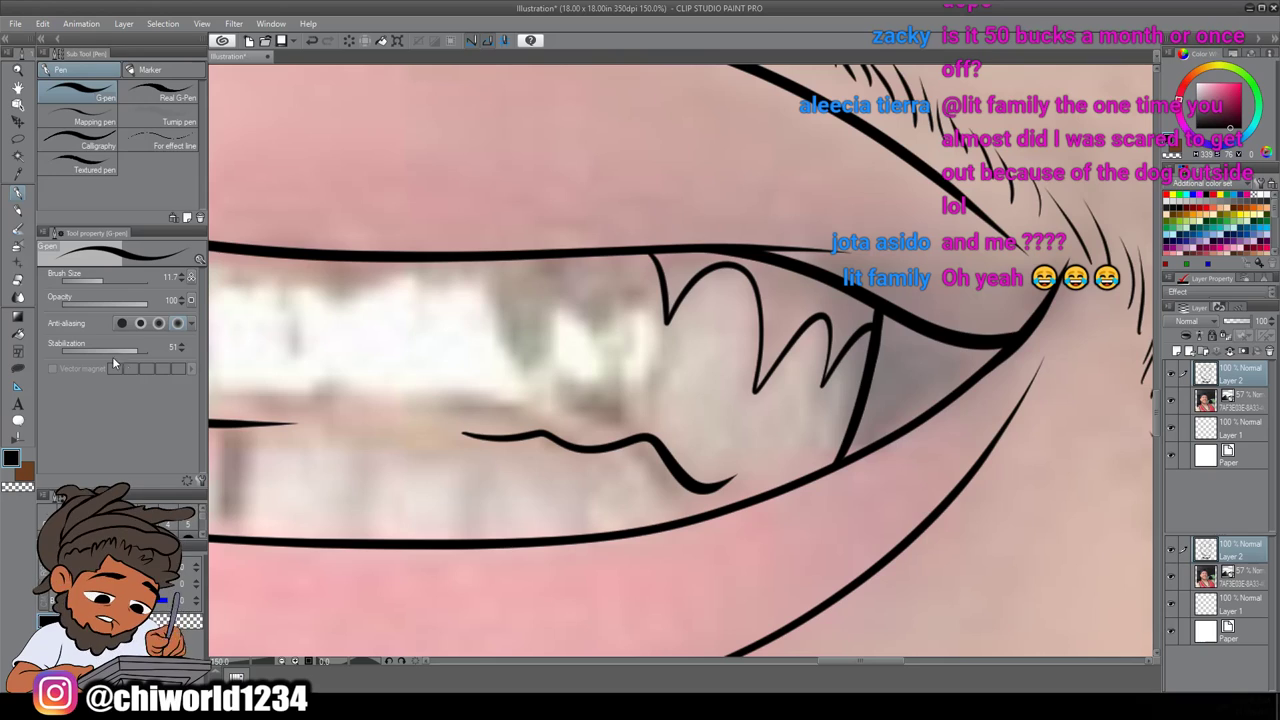
Fill the enclosed right corner of the mouth with black while the photo layer is hidden, and show the photo again
click(19, 333)
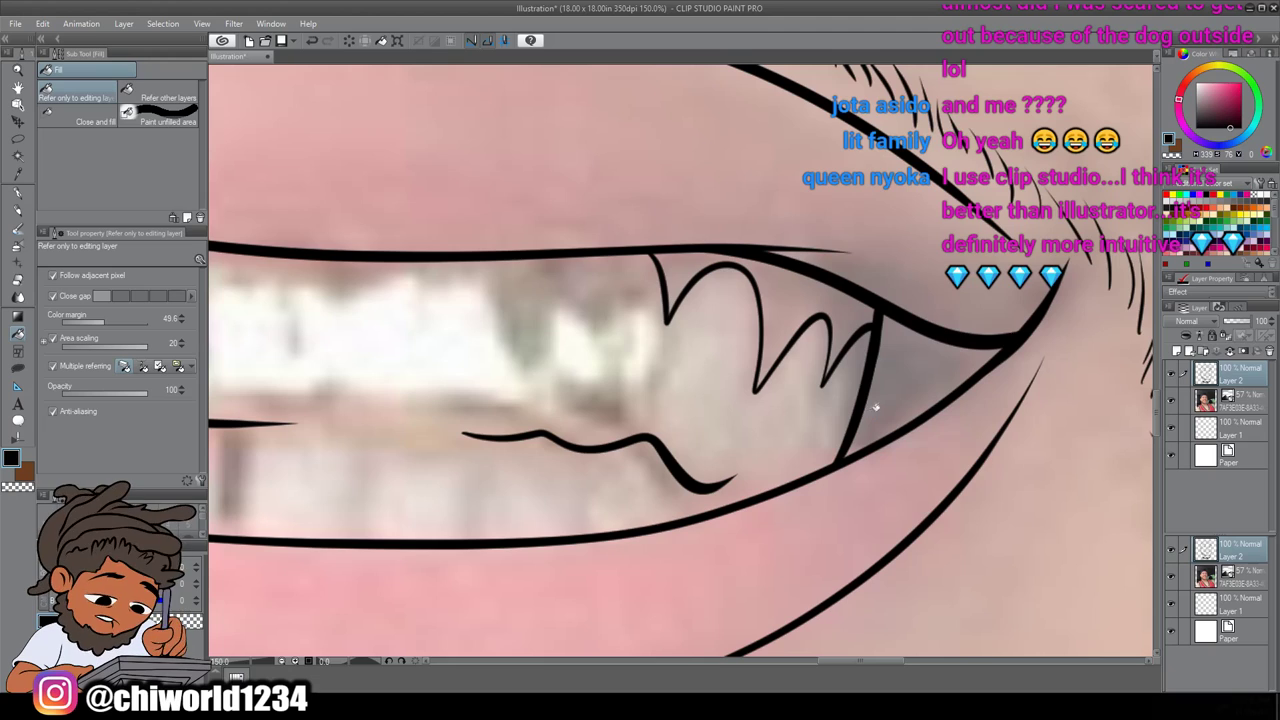
click(876, 407)
key(ctrl+z)
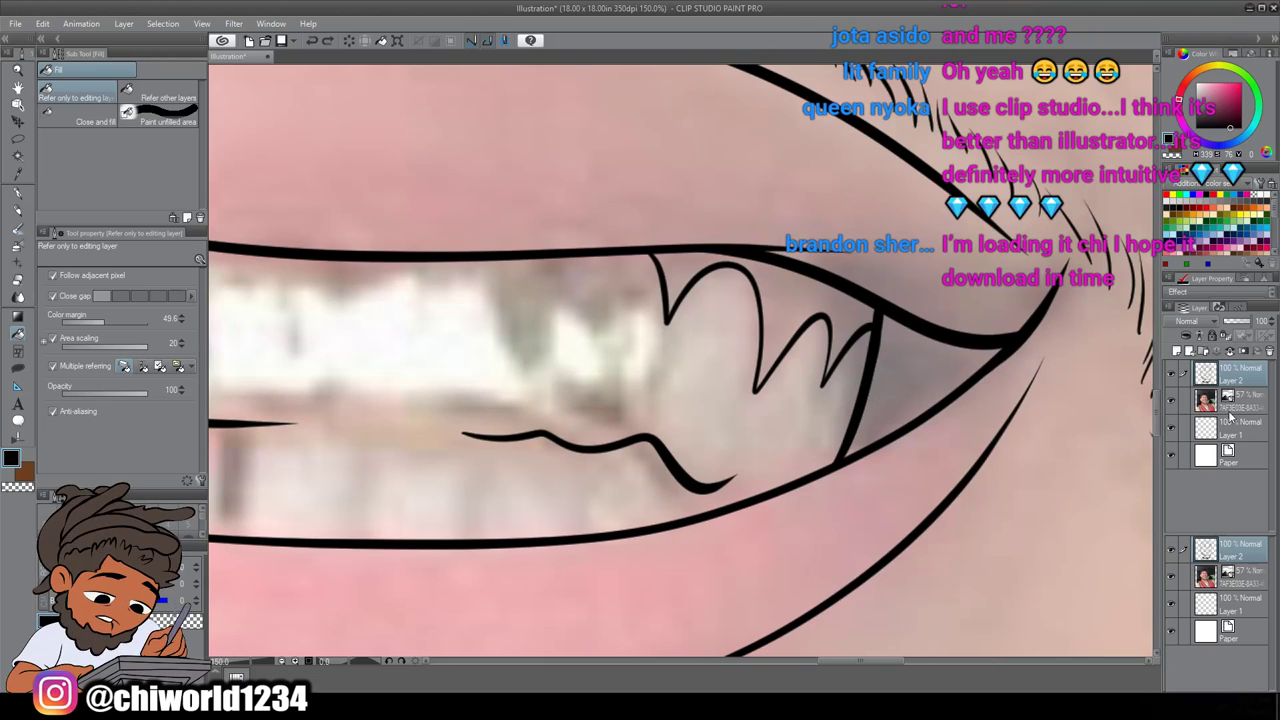
click(1171, 404)
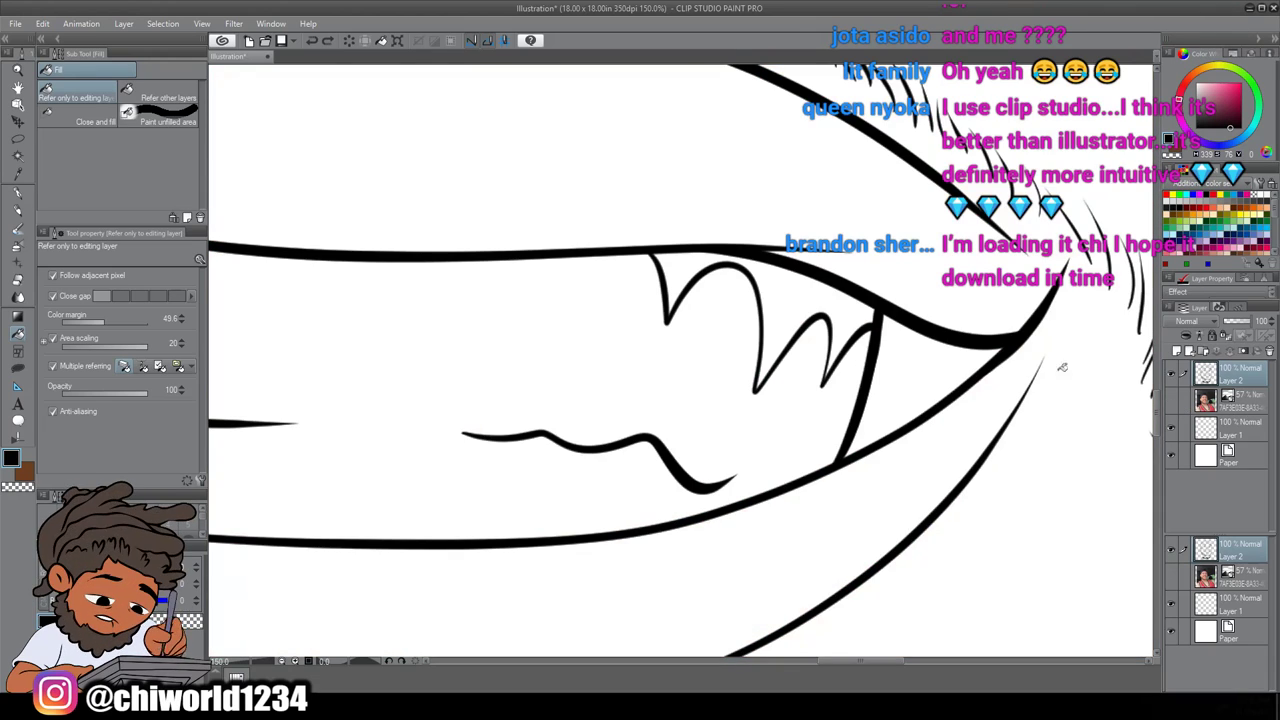
click(936, 370)
scroll(953, 434, down, 10)
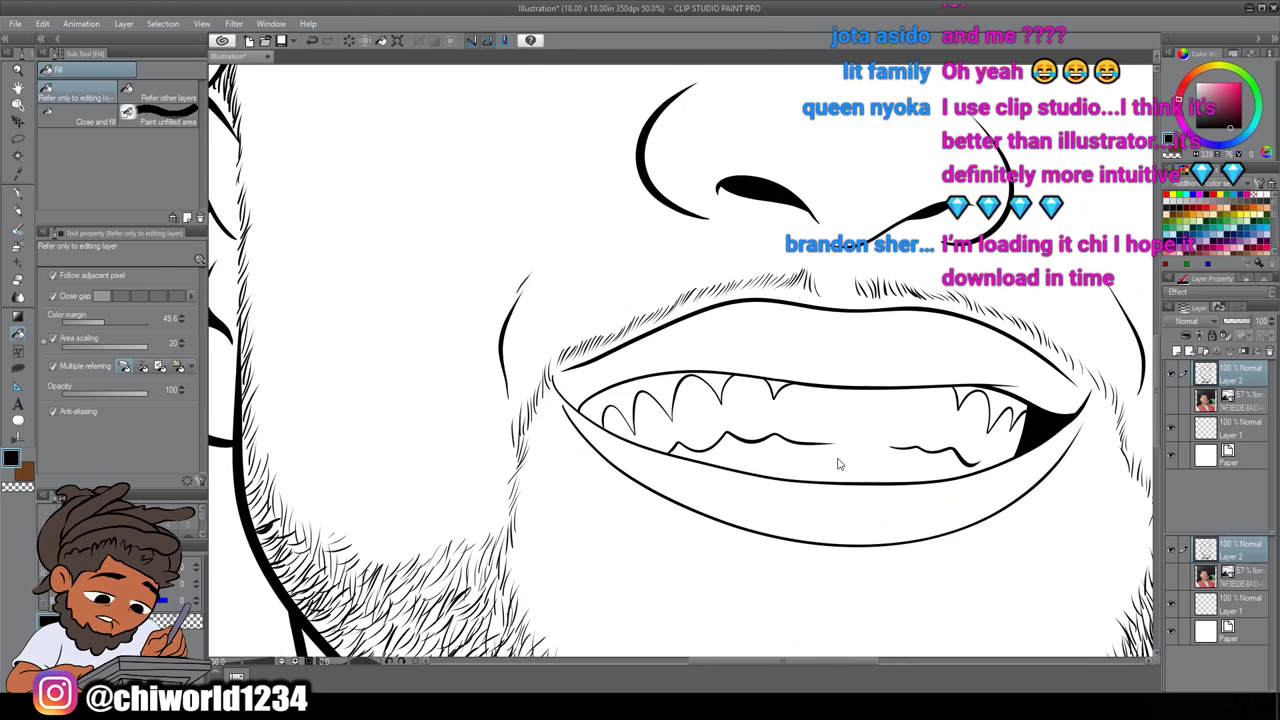
scroll(880, 457, down, 2)
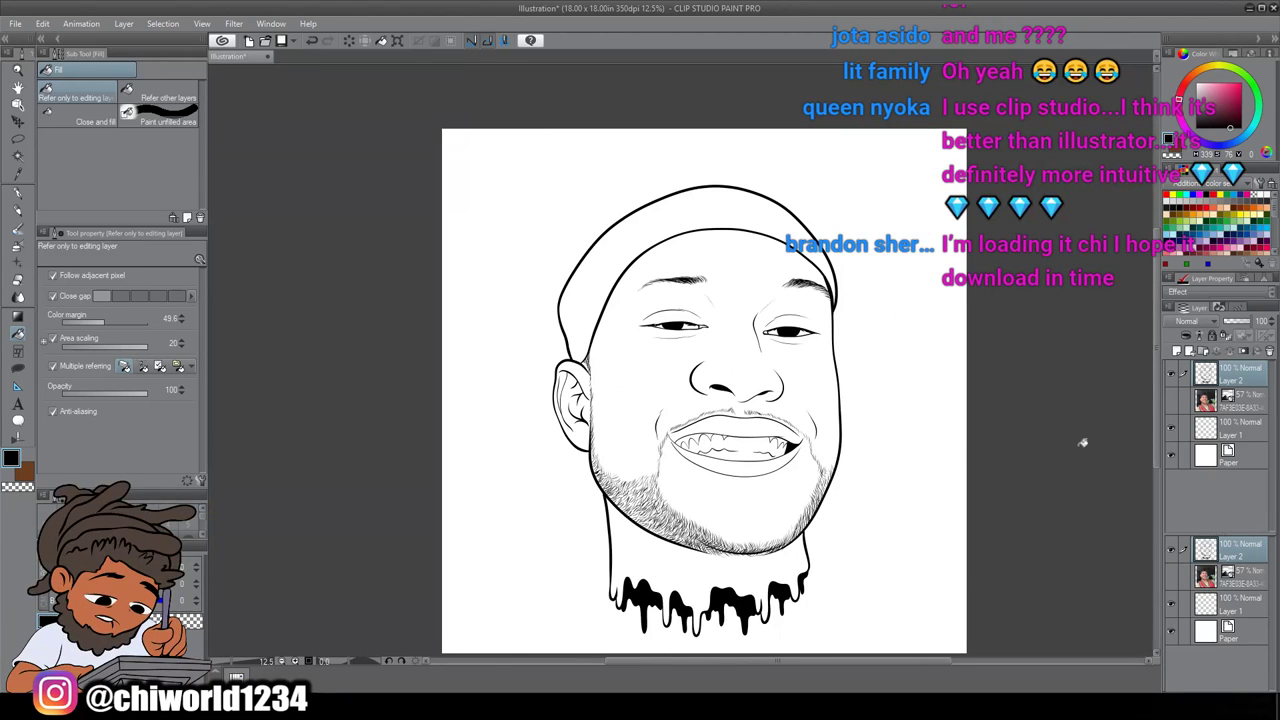
click(1171, 402)
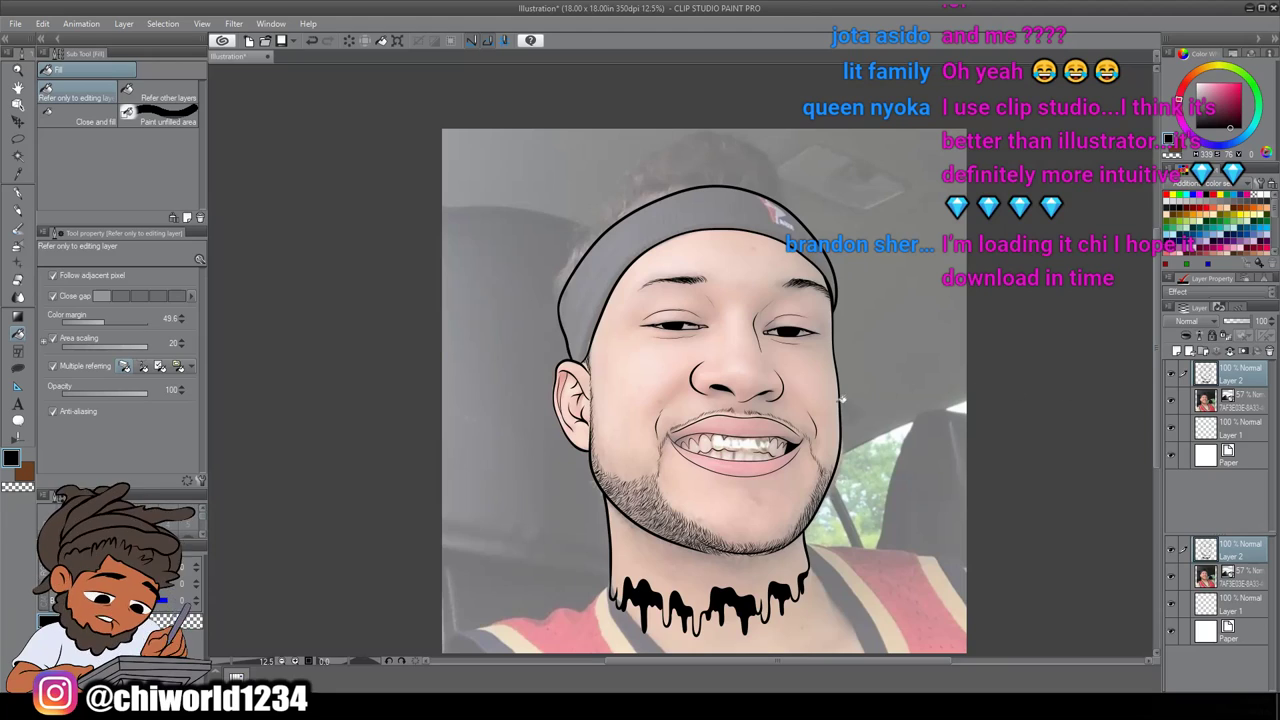
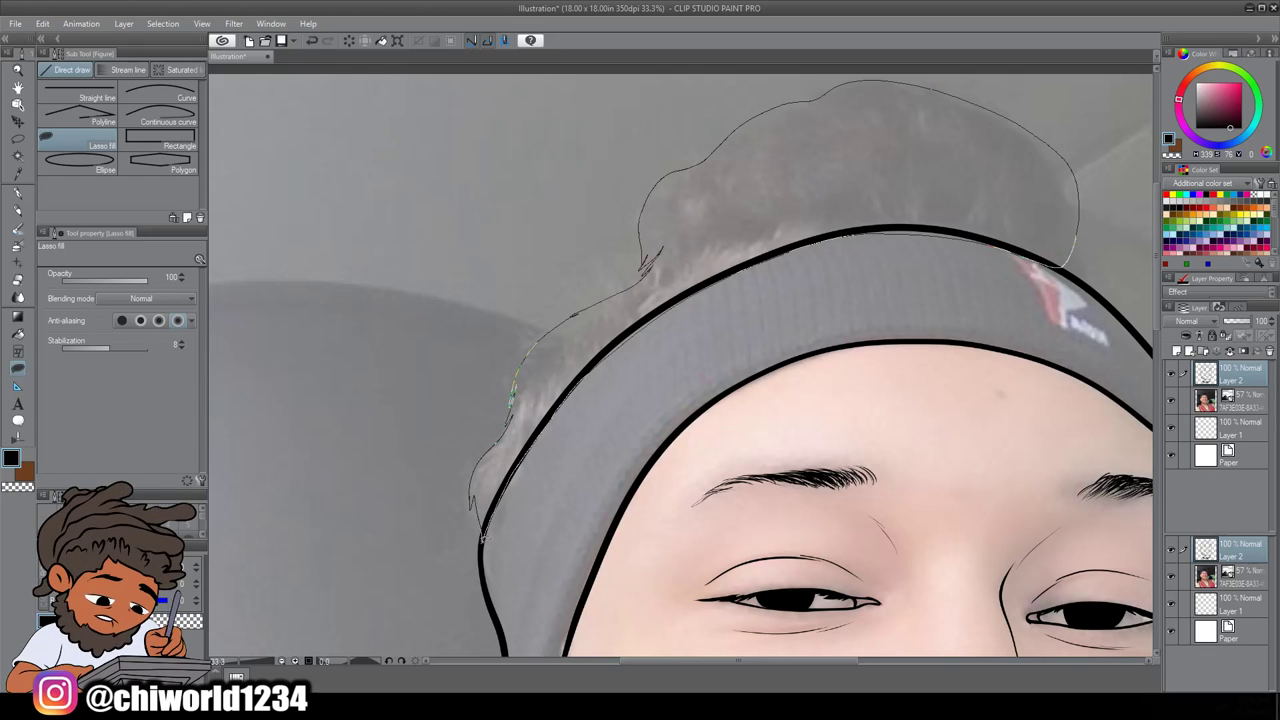
Fill the hair above the headband solid black with Lasso fill, covering the notch on its left edge and the gap at its right end
drag(481, 538, 482, 542)
scroll(512, 600, down, 6)
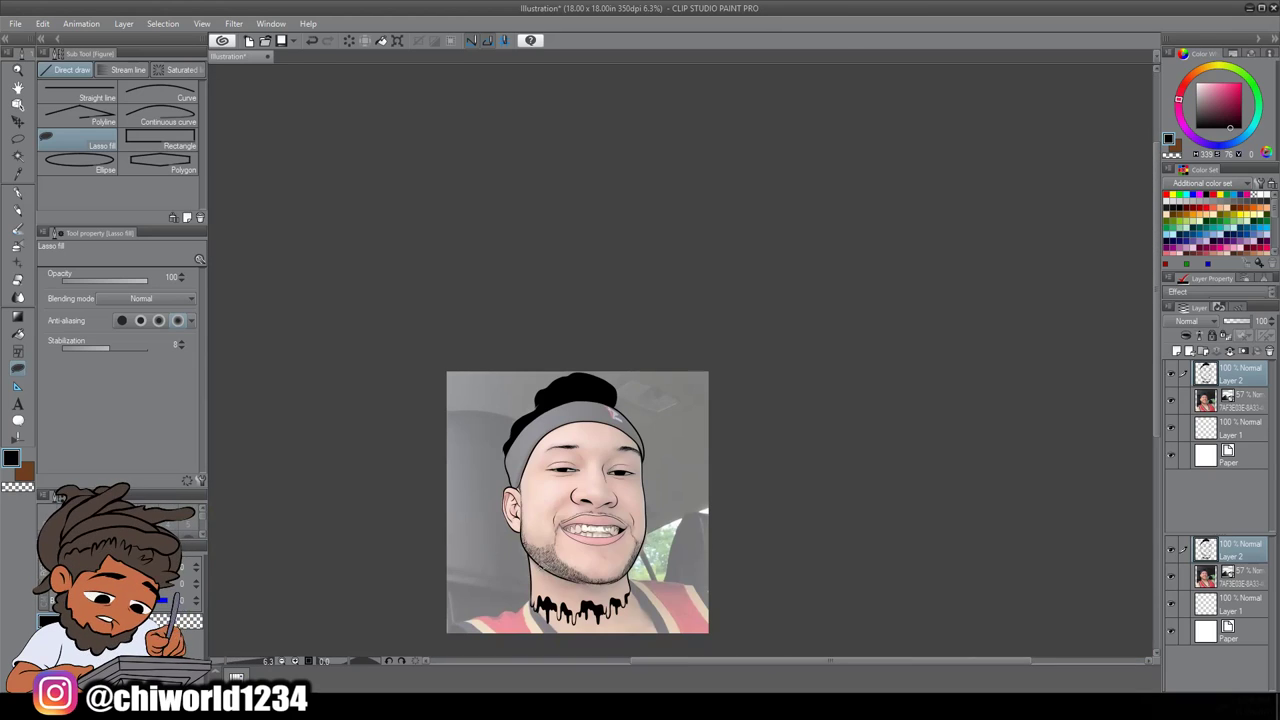
scroll(553, 597, up, 6)
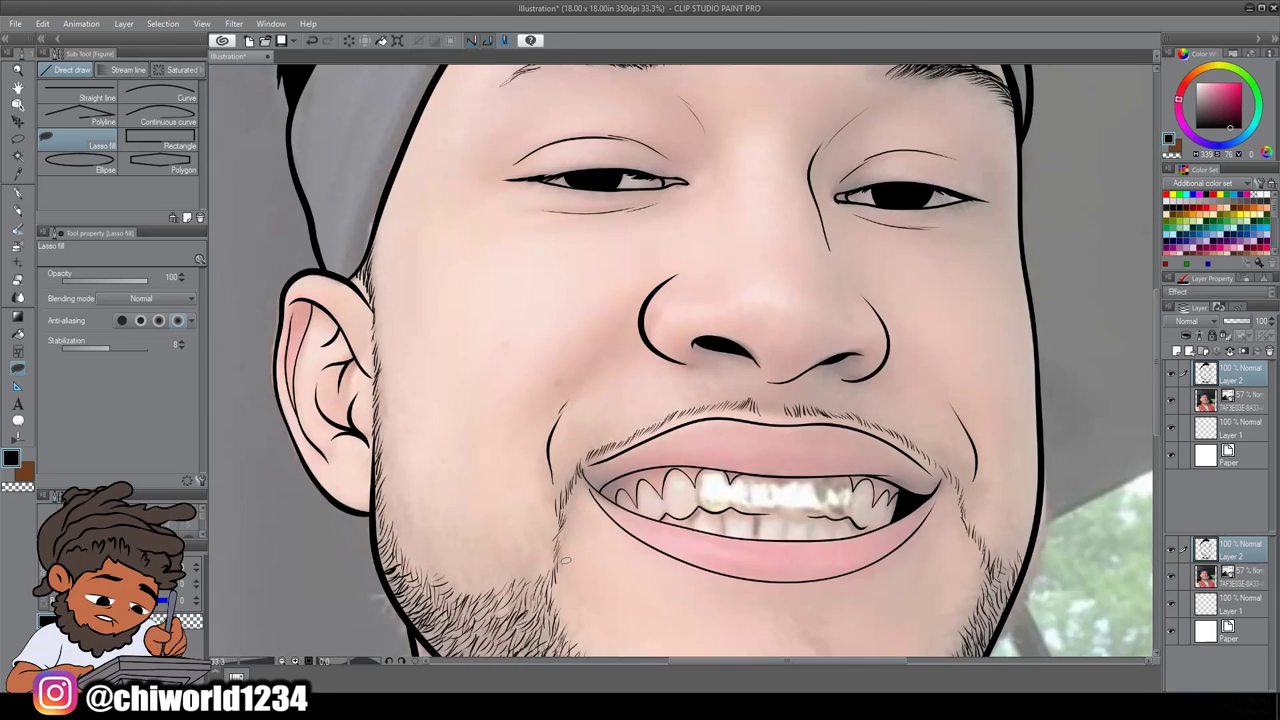
scroll(567, 557, up, 2)
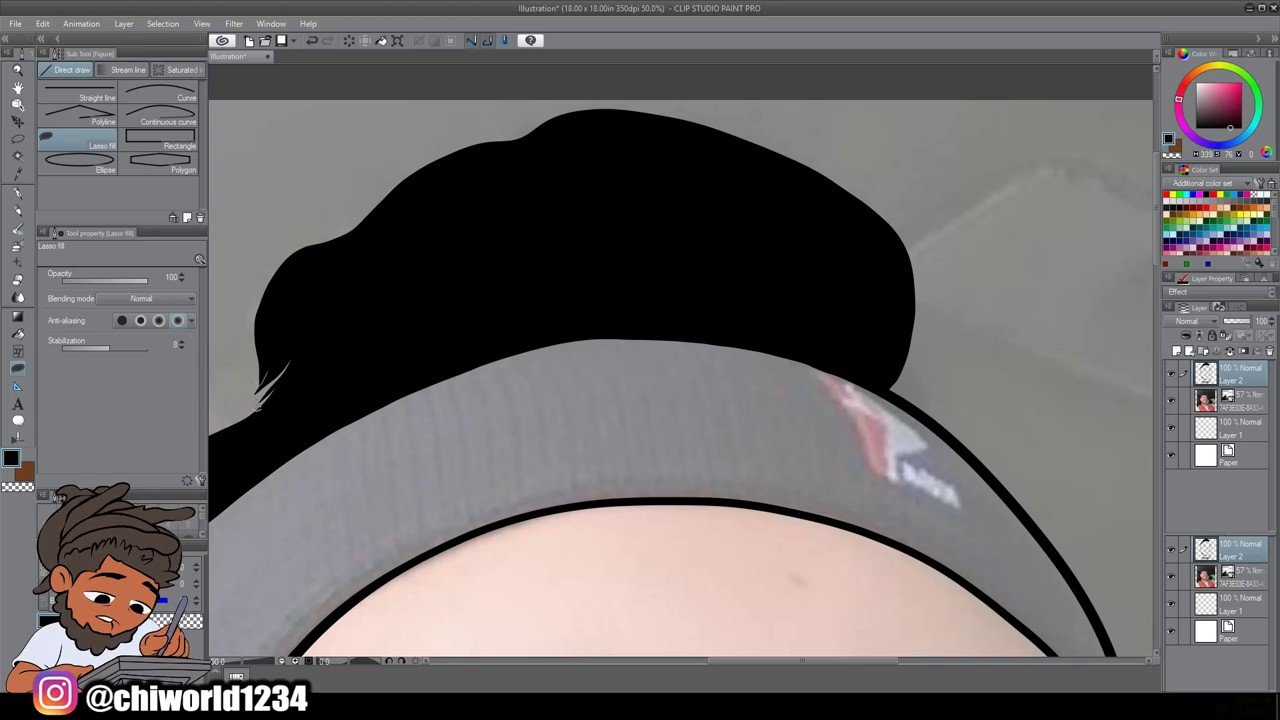
mouse_move(262, 367)
mouse_down()
mouse_move(258, 427)
mouse_move(232, 438)
mouse_up()
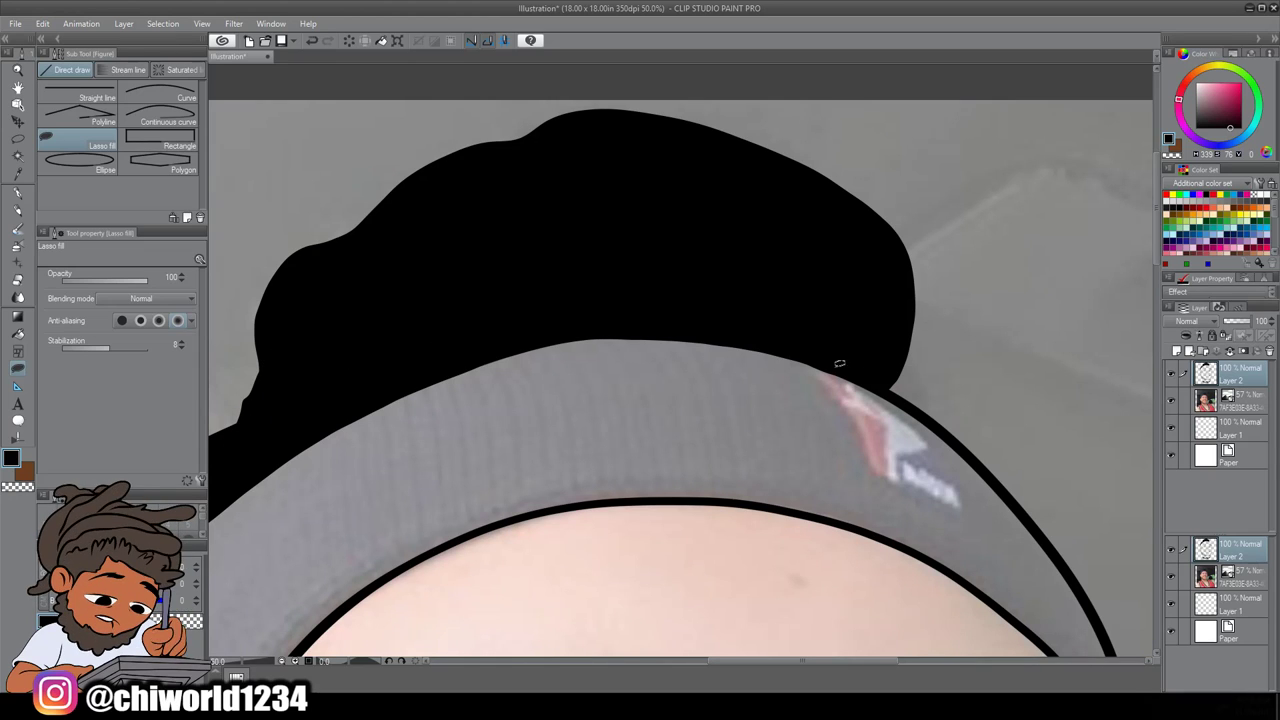
mouse_move(879, 382)
mouse_down()
mouse_move(955, 443)
mouse_move(745, 321)
mouse_up()
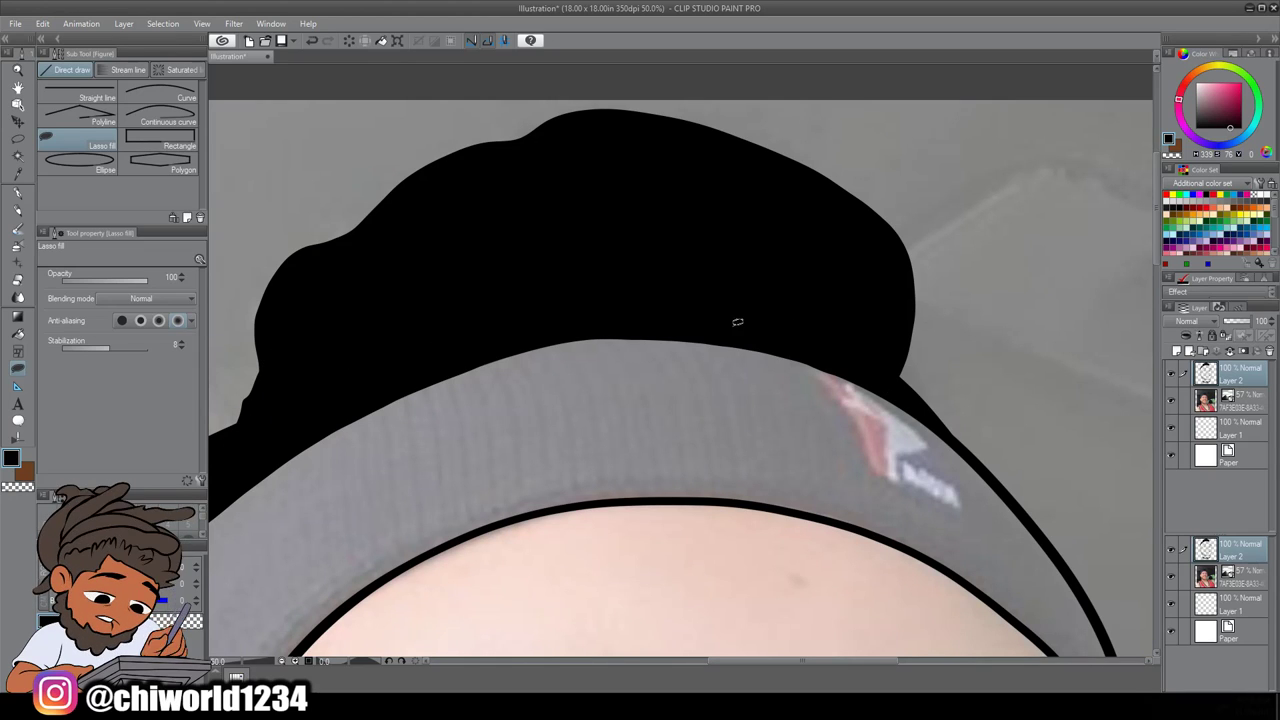
Check the whole line drawing with the photo layer hidden, and show the photo again
scroll(620, 507, down, 4)
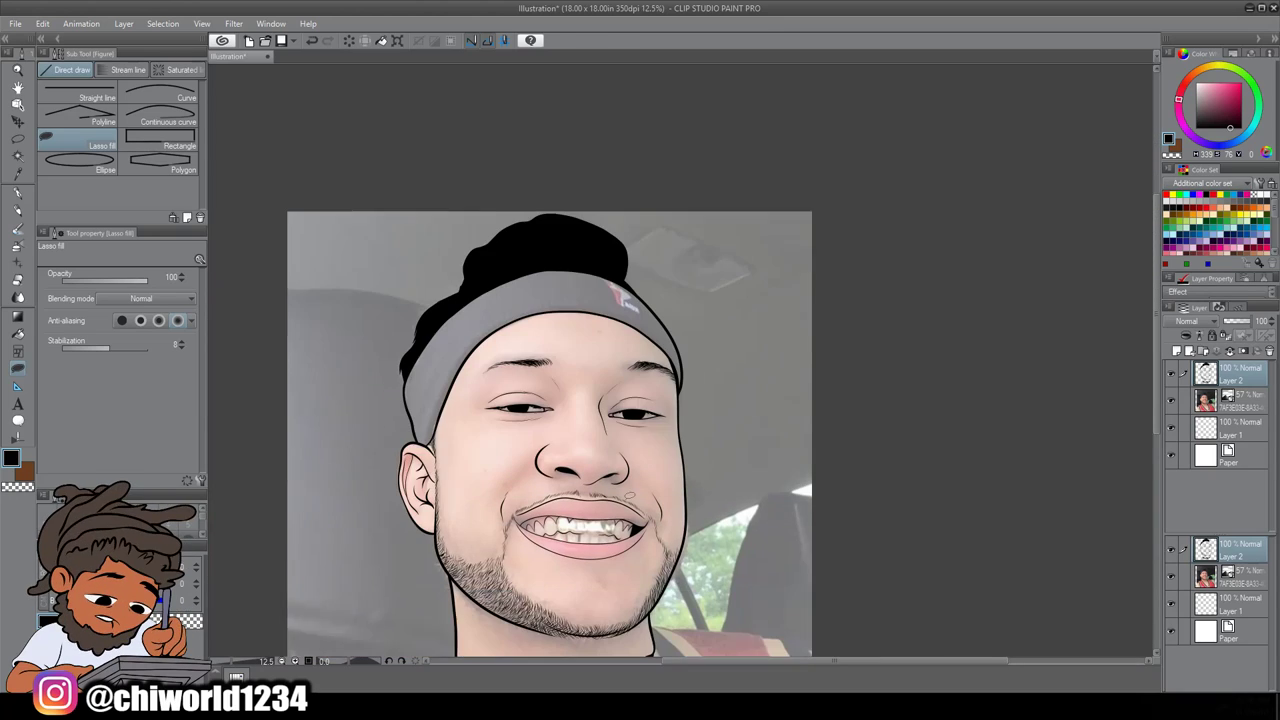
scroll(633, 506, left, 1)
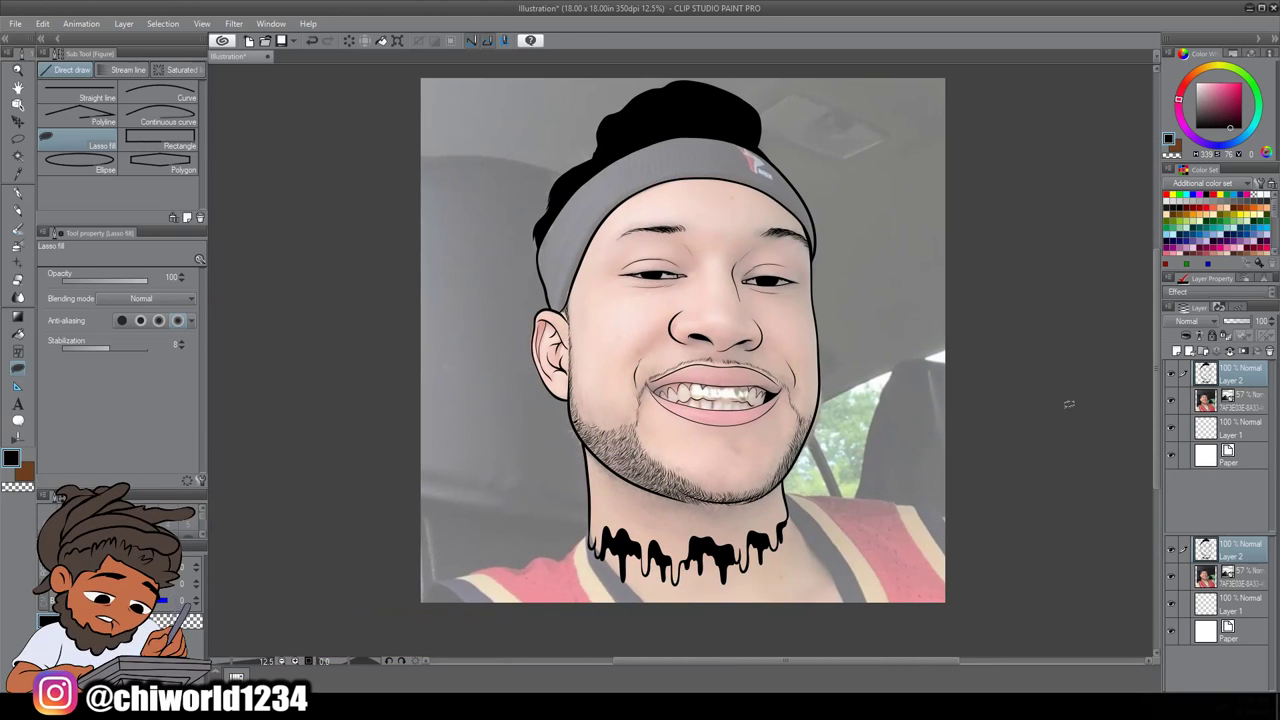
click(1171, 400)
key(ctrl+minus)
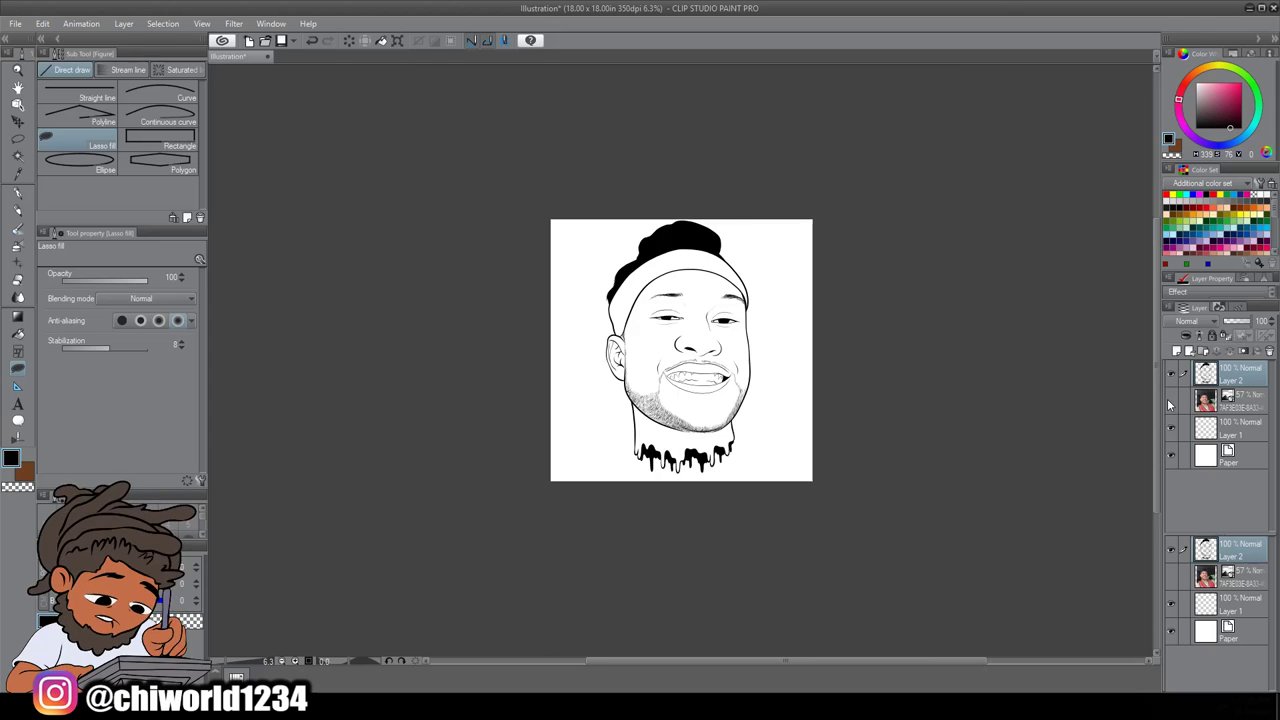
key(ctrl+plus)
key(ctrl+plus)
click(1170, 401)
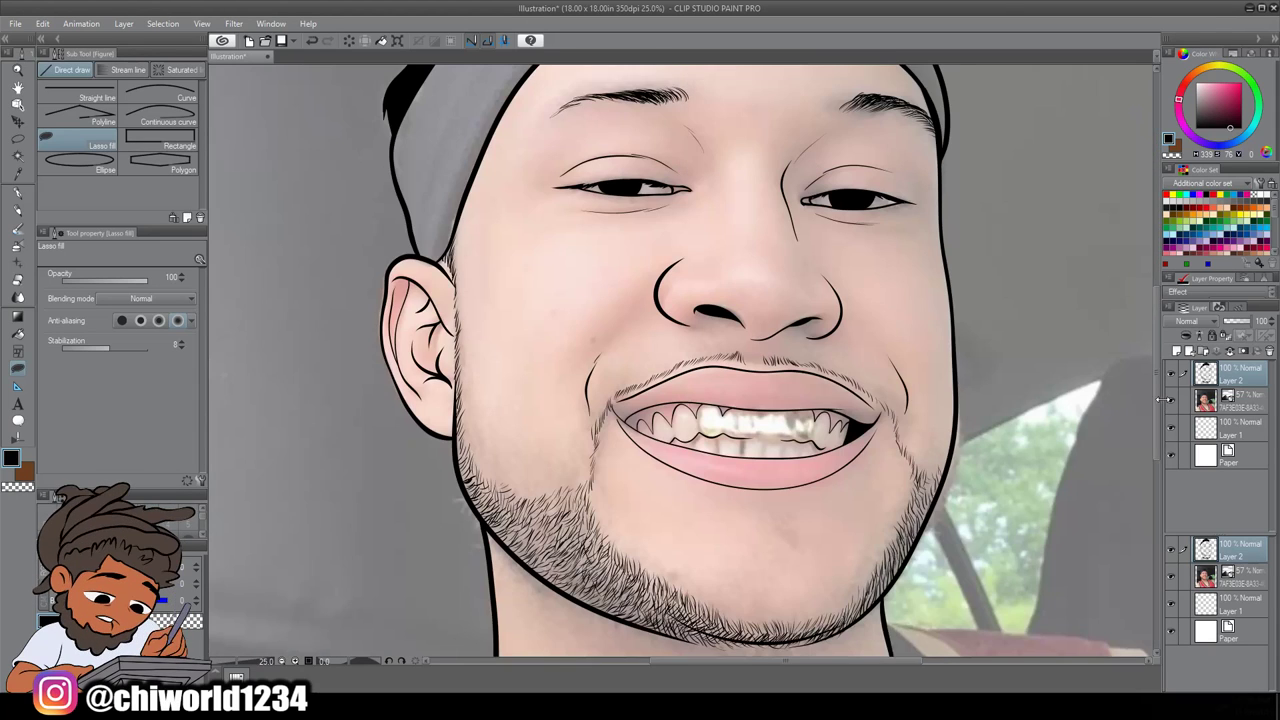
Close the gap in the lower edge of the upper front teeth with a scalloped G-pen line
scroll(1078, 411, up, 2)
scroll(1073, 412, left, 5)
scroll(1074, 412, up, 1)
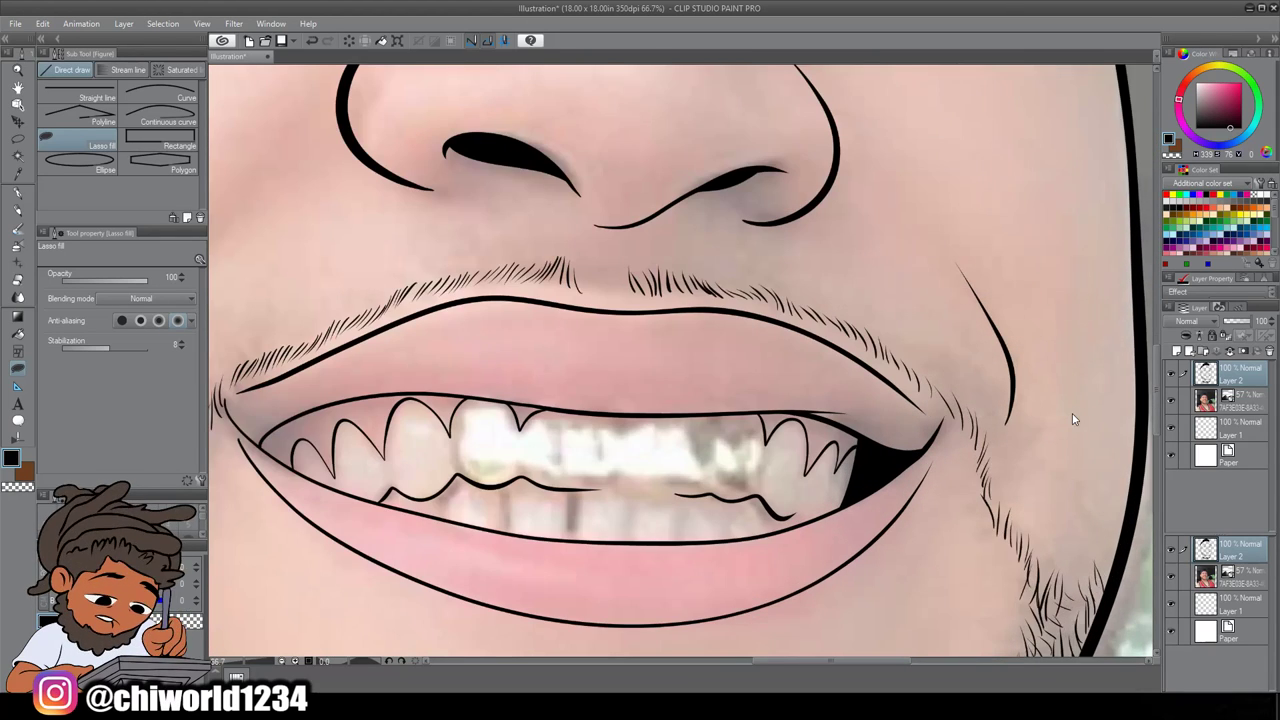
scroll(1075, 410, up, 1)
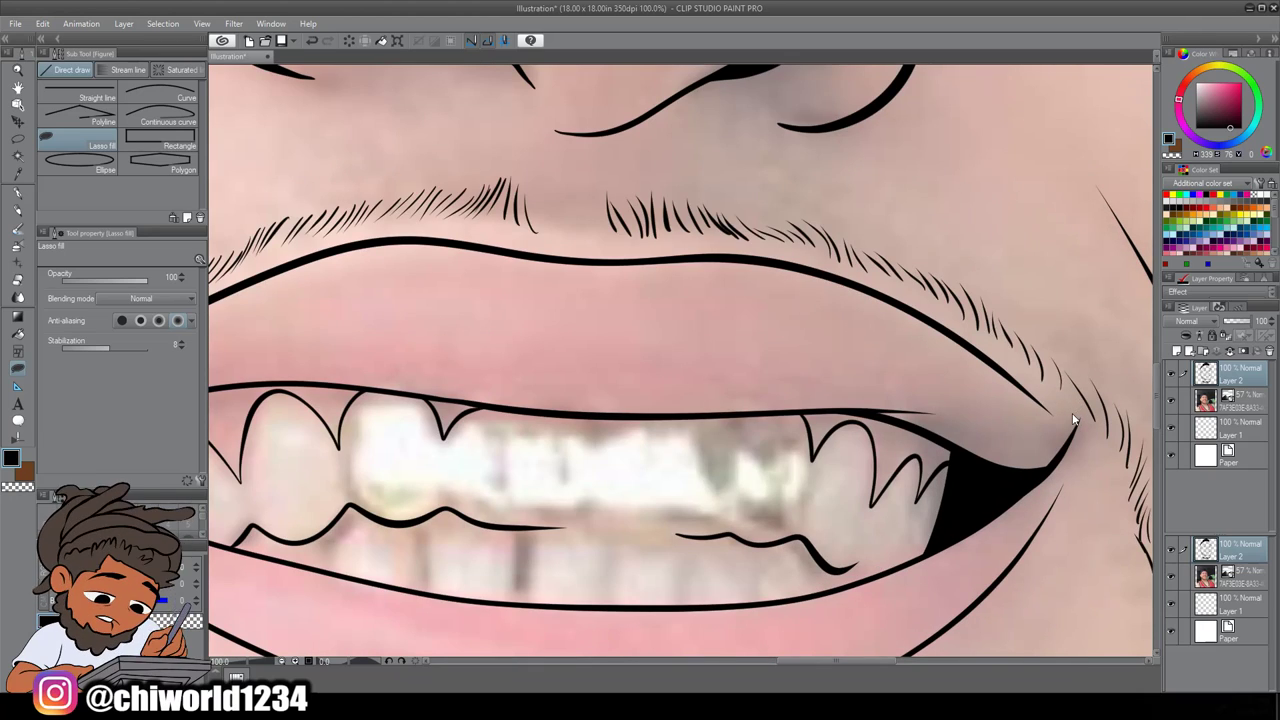
scroll(1074, 417, left, 1)
scroll(1076, 410, down, 1)
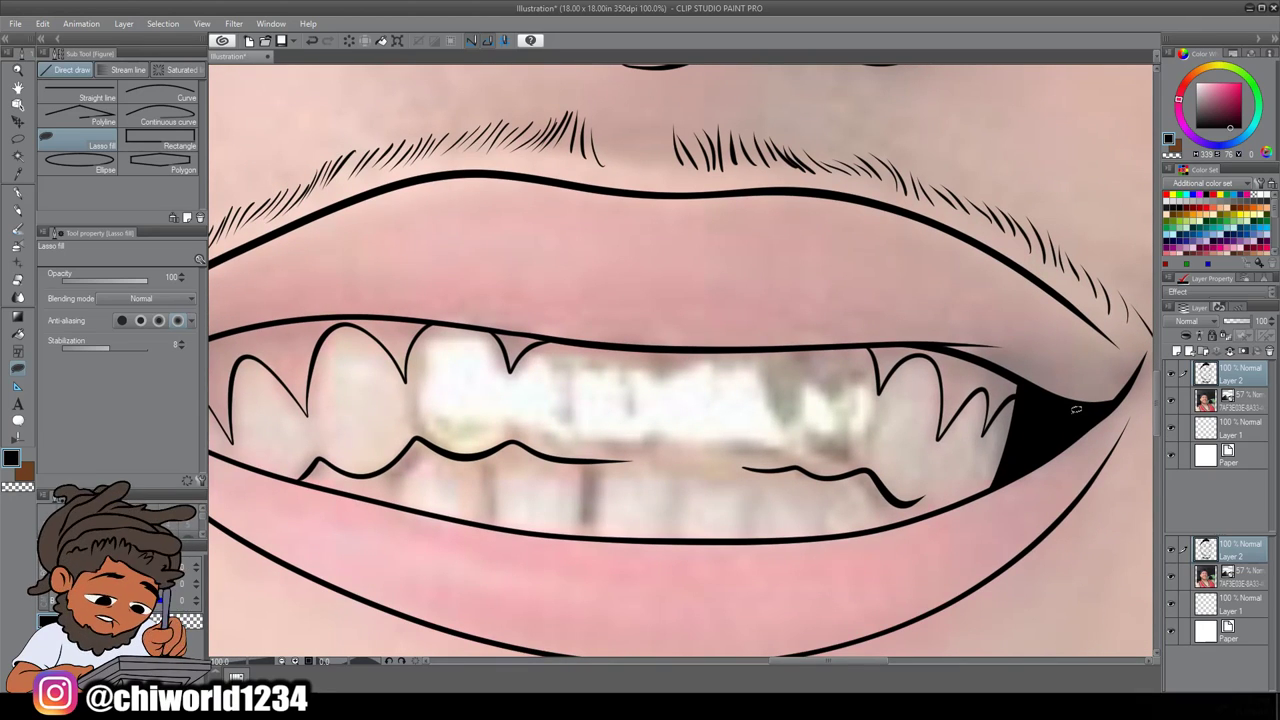
click(17, 194)
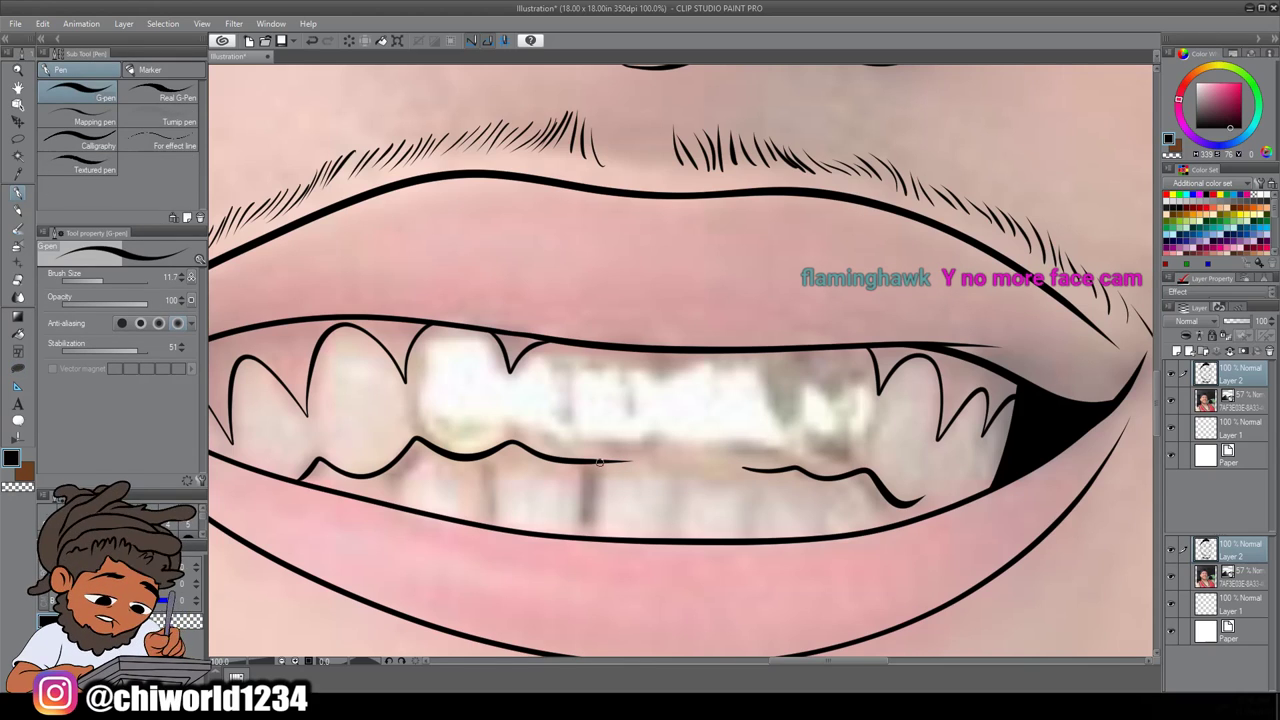
mouse_move(612, 461)
mouse_down()
mouse_move(661, 452)
mouse_move(786, 468)
mouse_up()
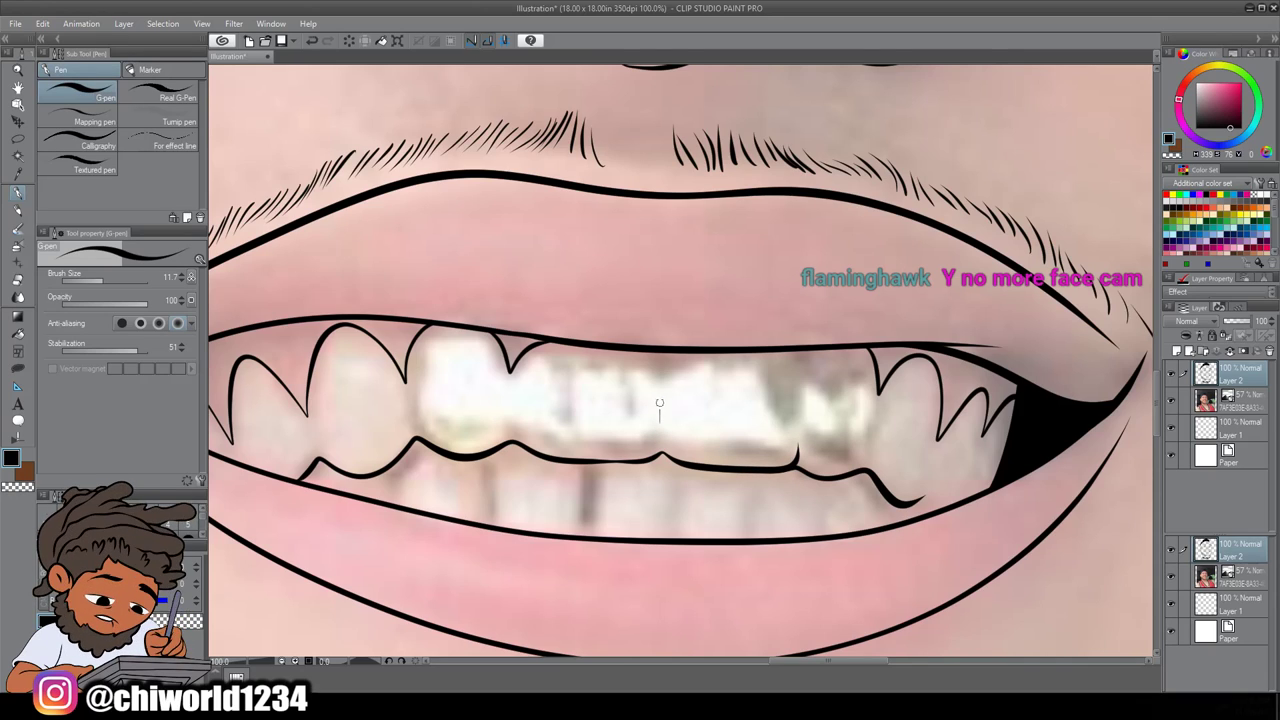
Draw thin divider lines between the upper front teeth and outline the outer sides of the front group up to the gum
drag(795, 422, 790, 355)
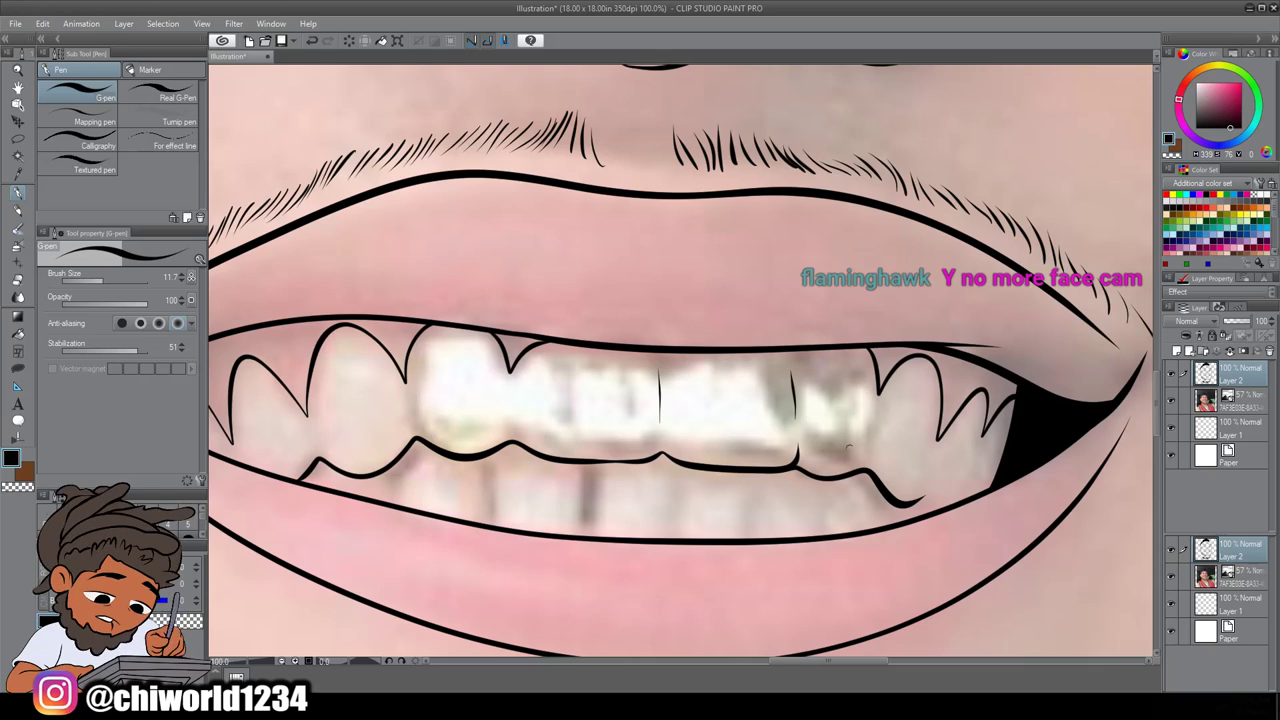
mouse_move(858, 469)
mouse_down()
mouse_move(877, 440)
mouse_move(875, 370)
mouse_up()
drag(409, 414, 404, 376)
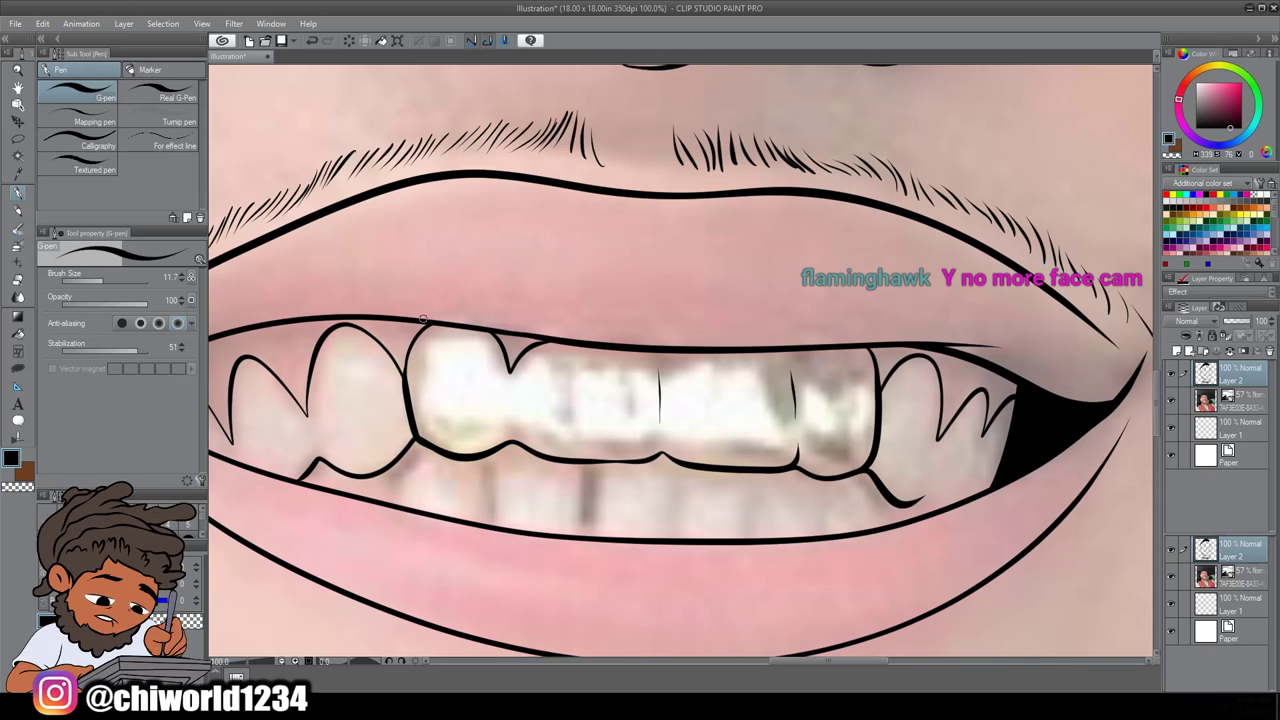
Add two small V-shaped gum notches beneath the upper lip line, above the dividers of the front teeth
scroll(459, 653, down, 2)
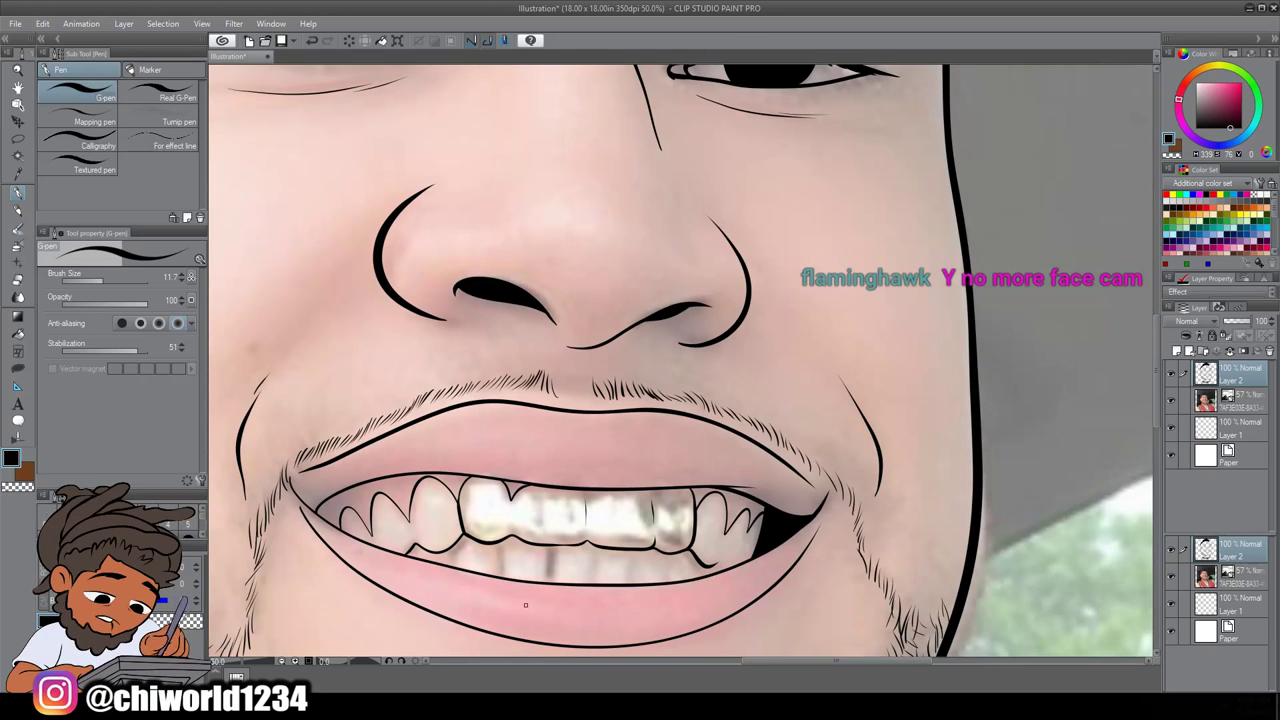
scroll(585, 580, up, 3)
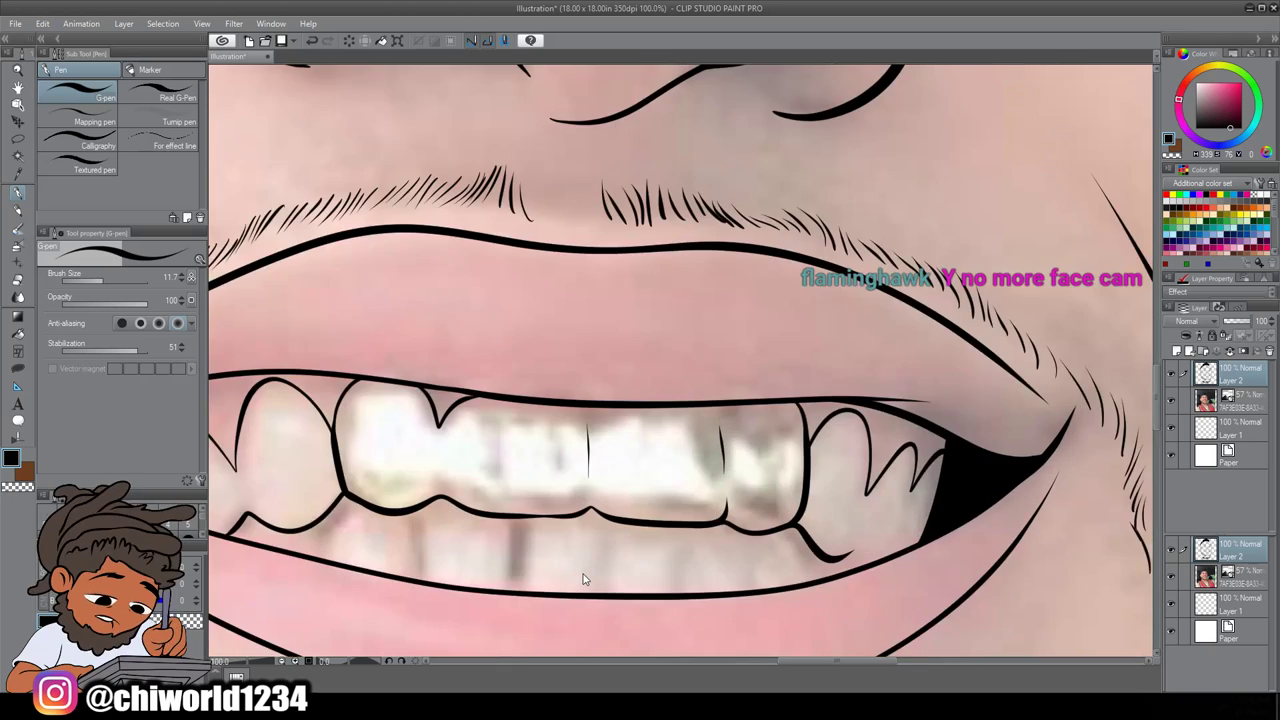
mouse_move(792, 317)
mouse_down()
mouse_move(782, 333)
mouse_move(771, 320)
mouse_up()
mouse_move(609, 318)
mouse_down()
mouse_move(587, 338)
mouse_move(574, 322)
mouse_up()
scroll(512, 503, down, 4)
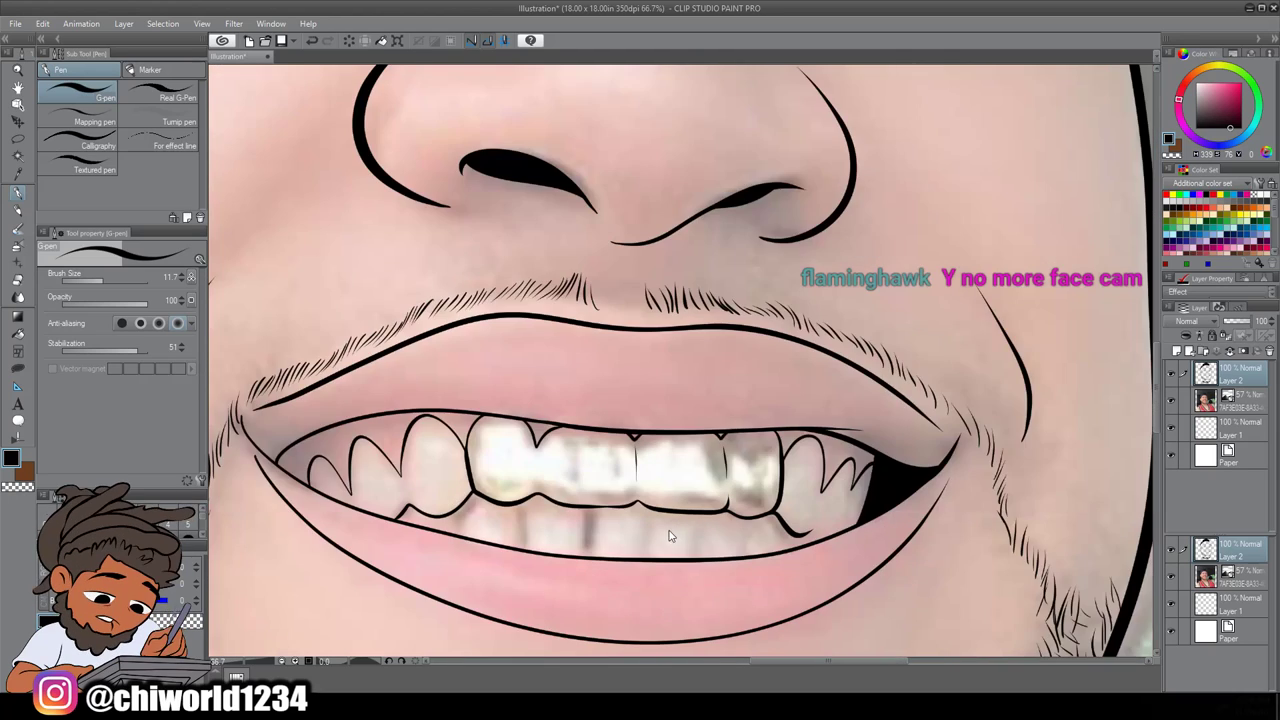
Review the finished teeth within the full line art with the photo layer hidden, and show the photo again
click(1172, 400)
key(ctrl+minus)
key(ctrl+minus)
key(ctrl+minus)
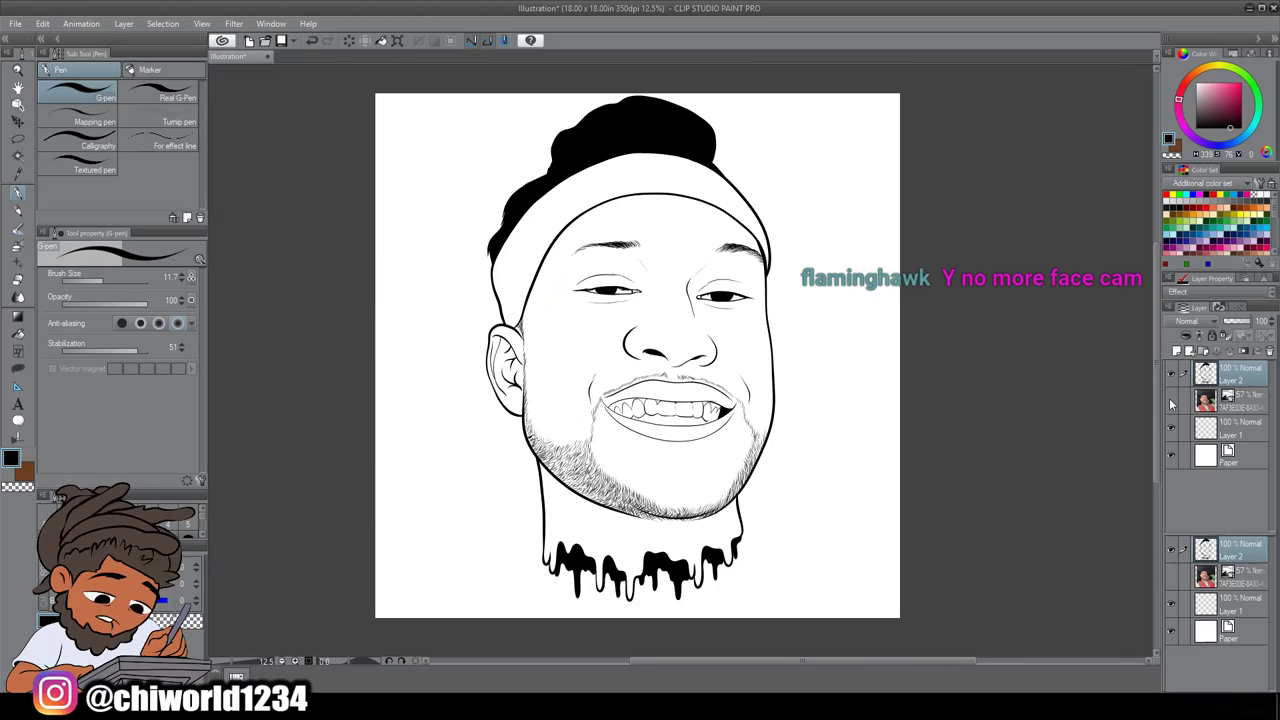
key(ctrl+plus)
key(ctrl+plus)
key(ctrl+plus)
click(1172, 400)
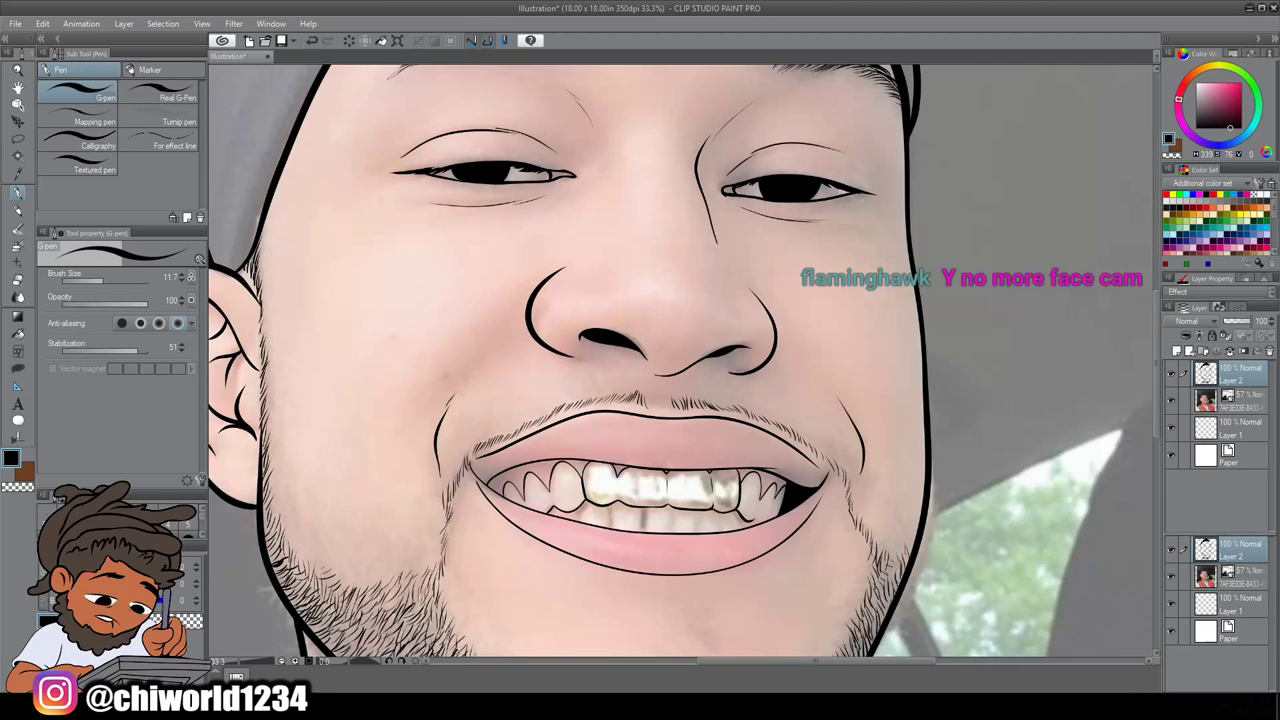
Extend and thicken the upper and lower lip outlines so they join at the left mouth corner
scroll(1020, 459, up, 3)
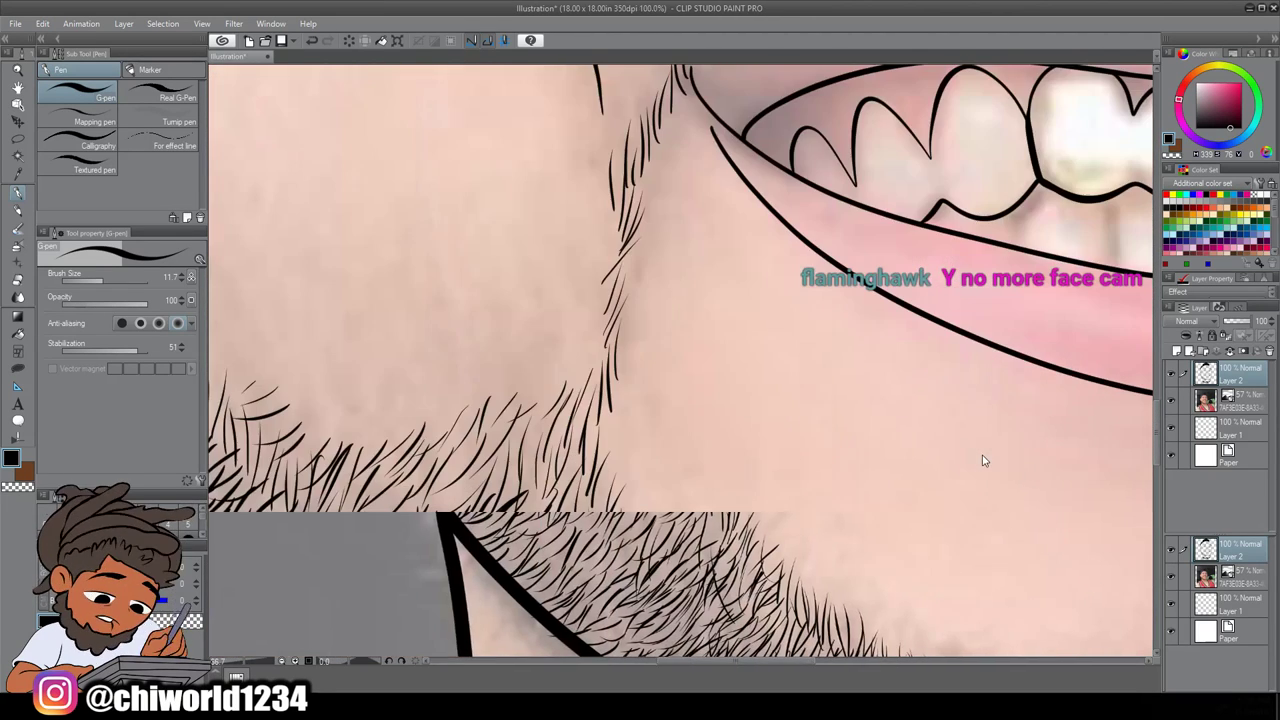
scroll(981, 453, up, 2)
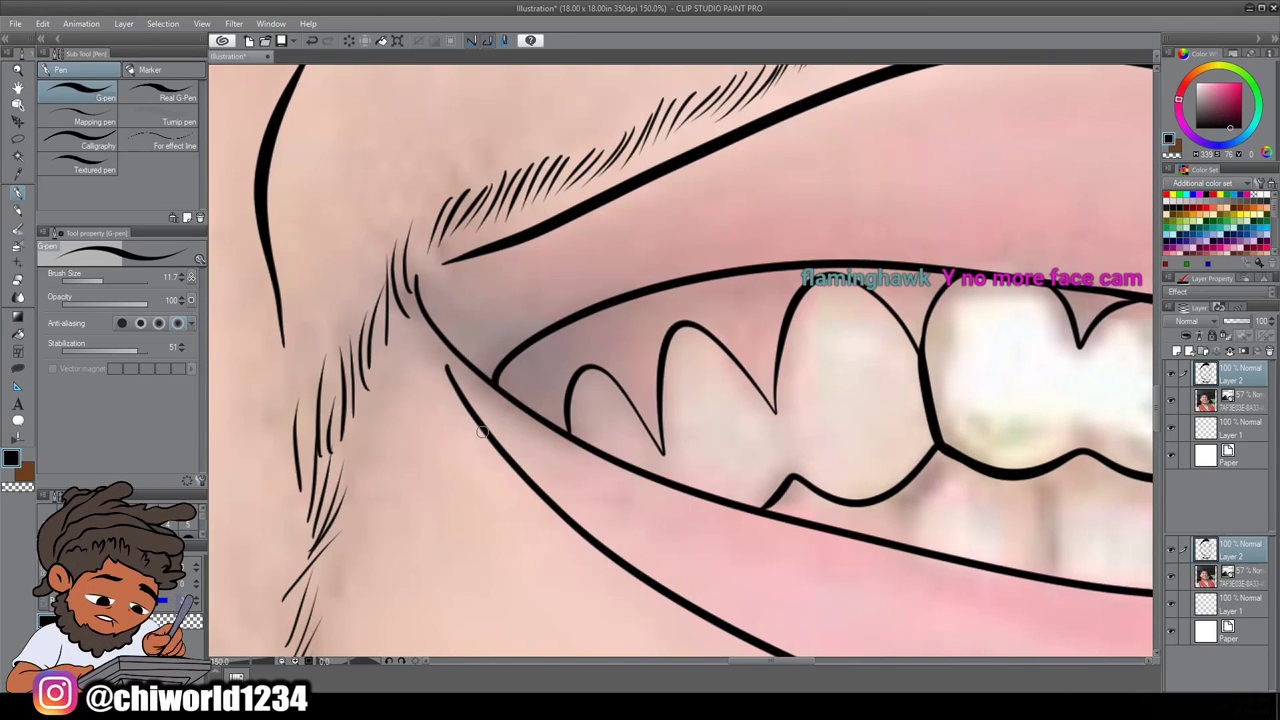
mouse_move(474, 416)
mouse_down()
mouse_move(437, 356)
mouse_move(415, 268)
mouse_up()
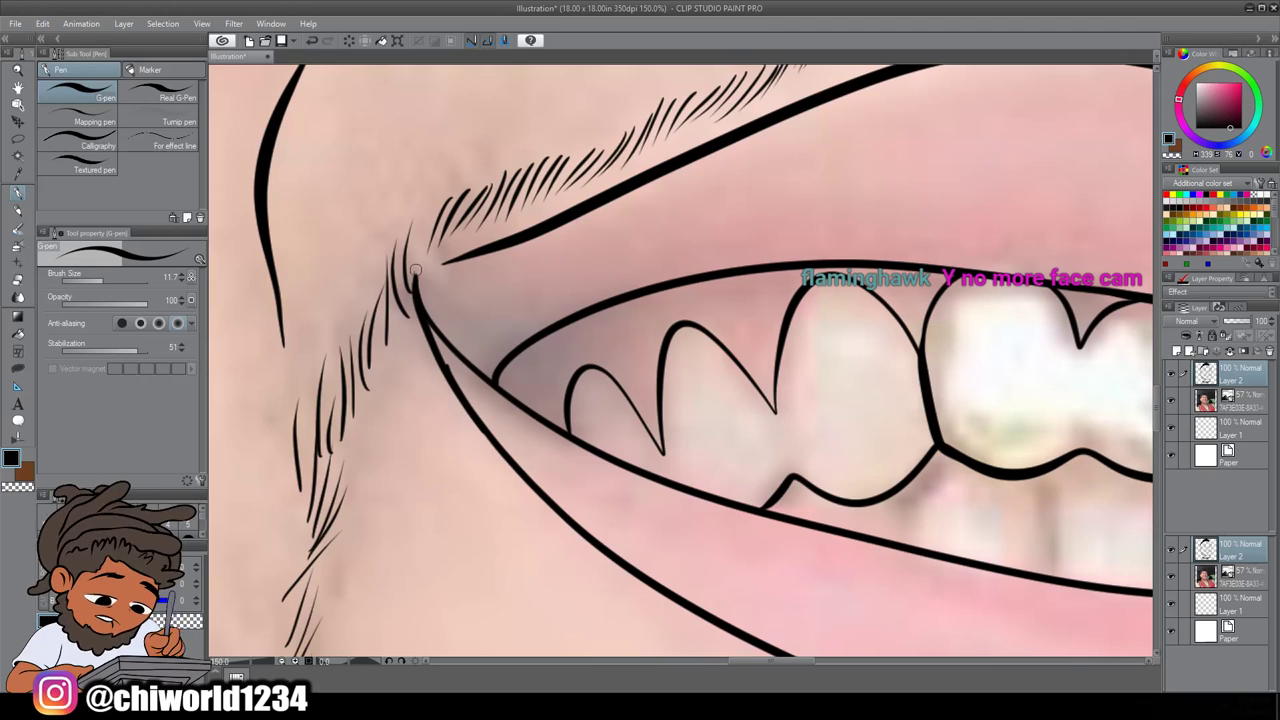
mouse_move(454, 388)
mouse_down()
mouse_move(418, 272)
mouse_move(547, 219)
mouse_up()
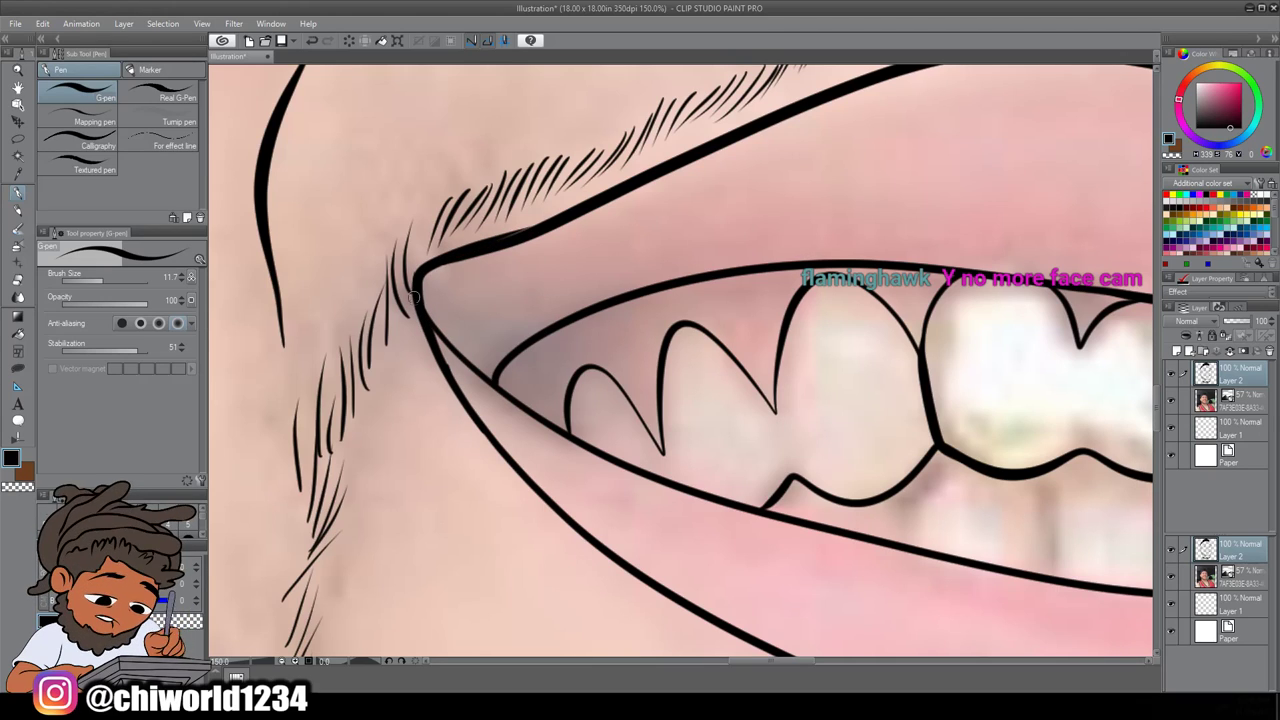
drag(416, 288, 576, 207)
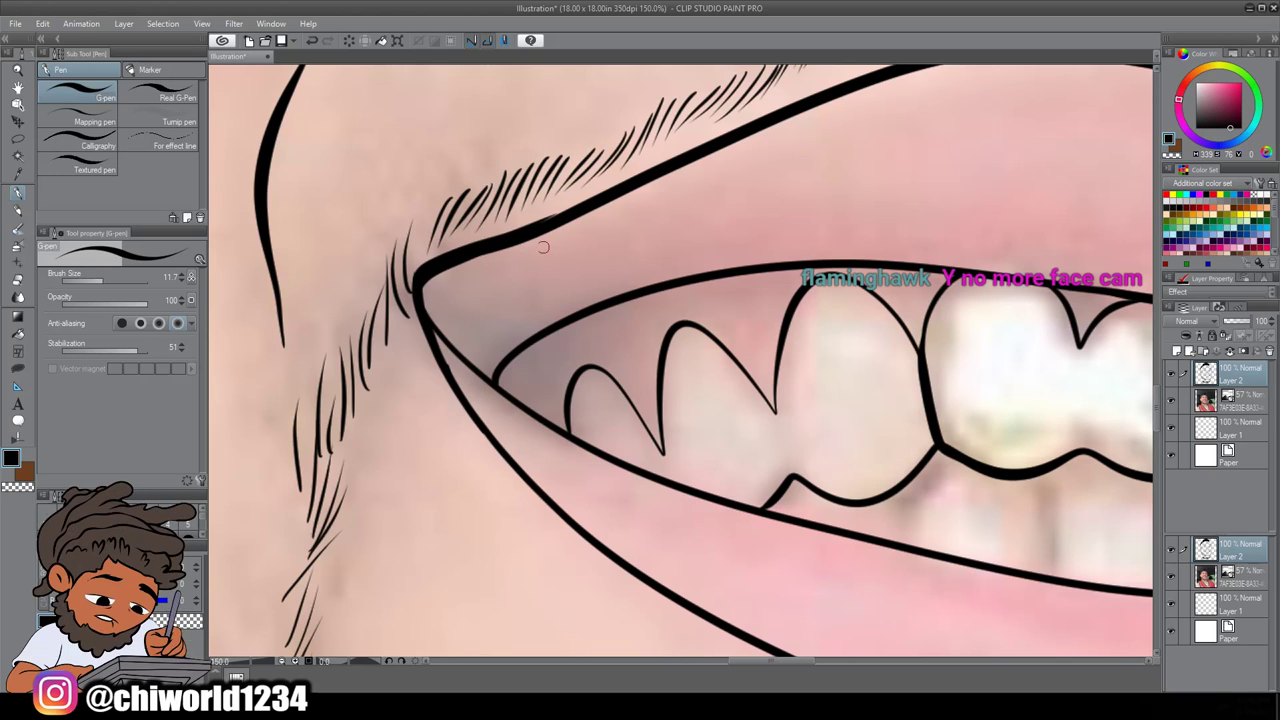
Join the upper and lower lip outlines at the right mouth corner
scroll(527, 252, down, 3)
scroll(526, 250, up, 3)
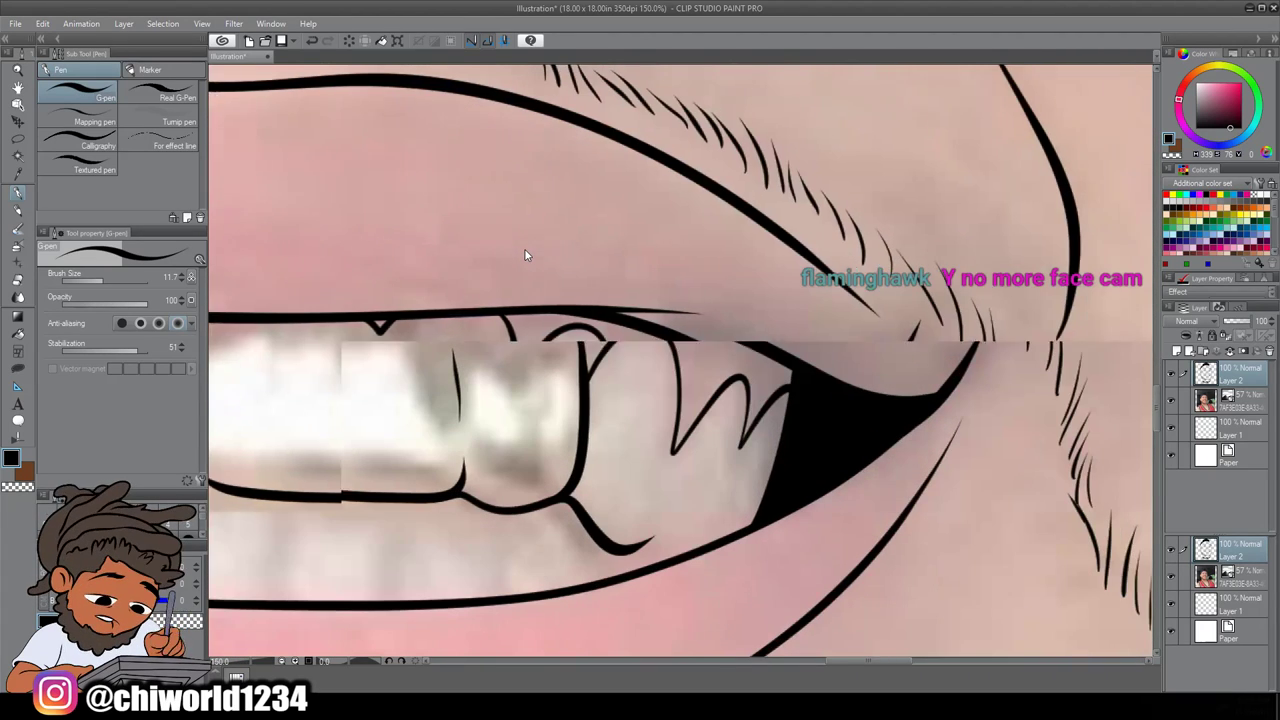
scroll(525, 250, right, 2)
mouse_move(782, 492)
mouse_down()
mouse_move(849, 328)
mouse_move(819, 325)
mouse_move(616, 175)
mouse_move(476, 101)
mouse_up()
scroll(587, 462, down, 10)
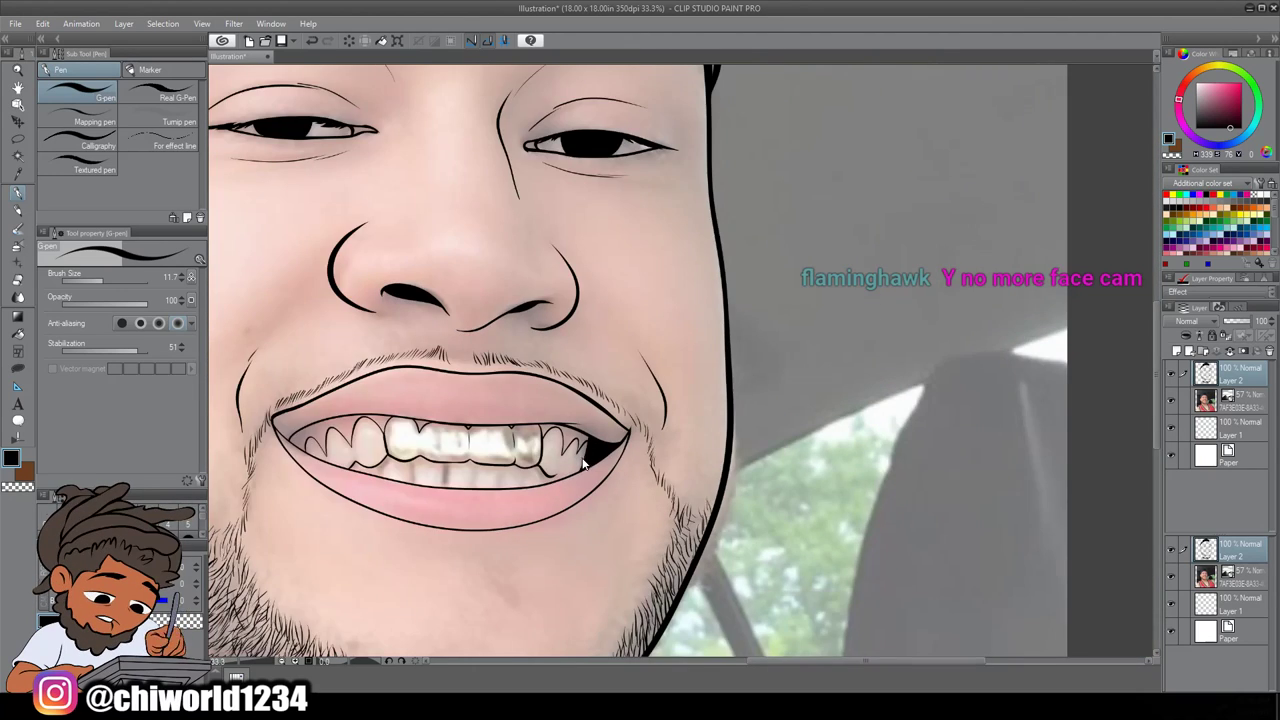
Delete the reference photo layer, leaving the line art on the white paper
scroll(587, 455, up, 3)
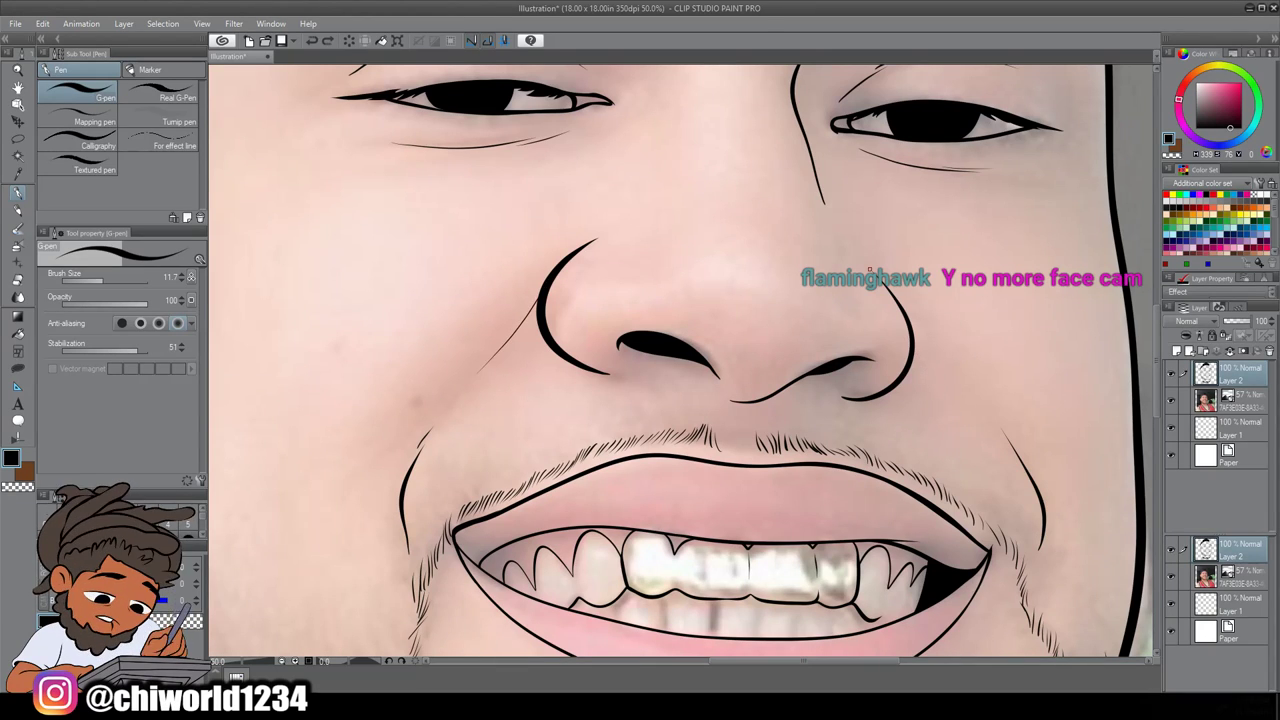
scroll(1021, 329, down, 5)
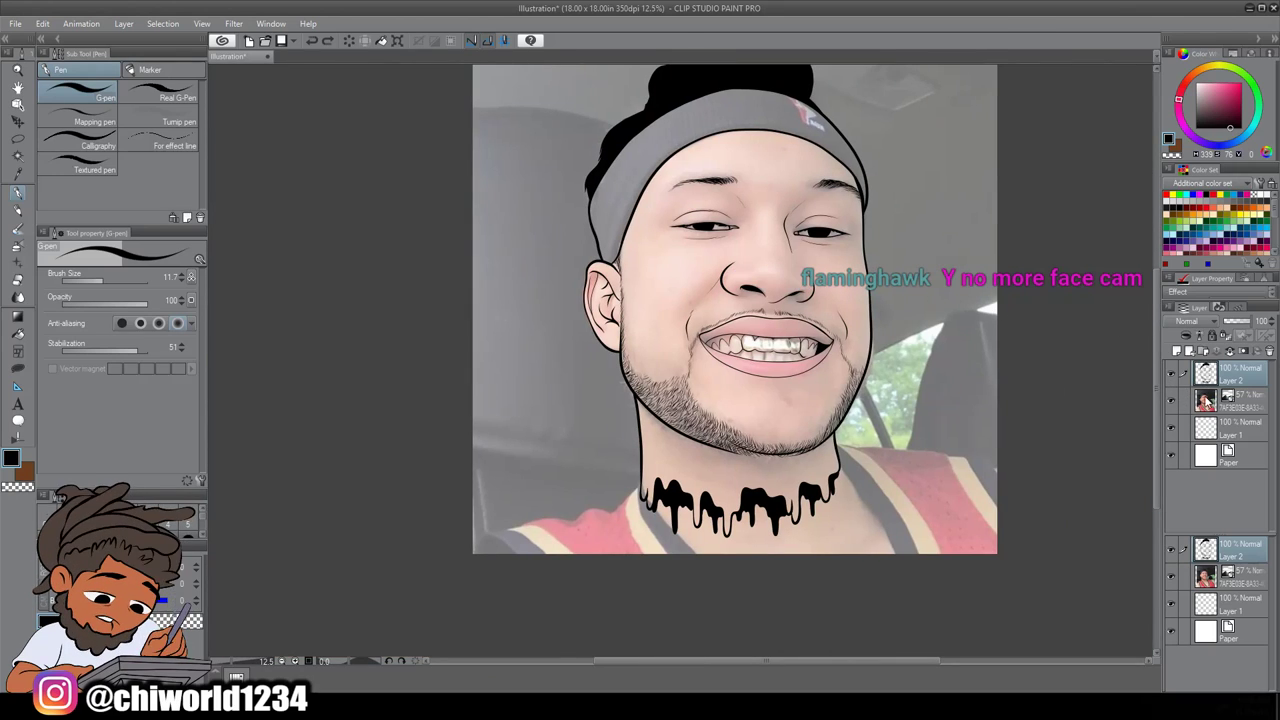
click(1240, 404)
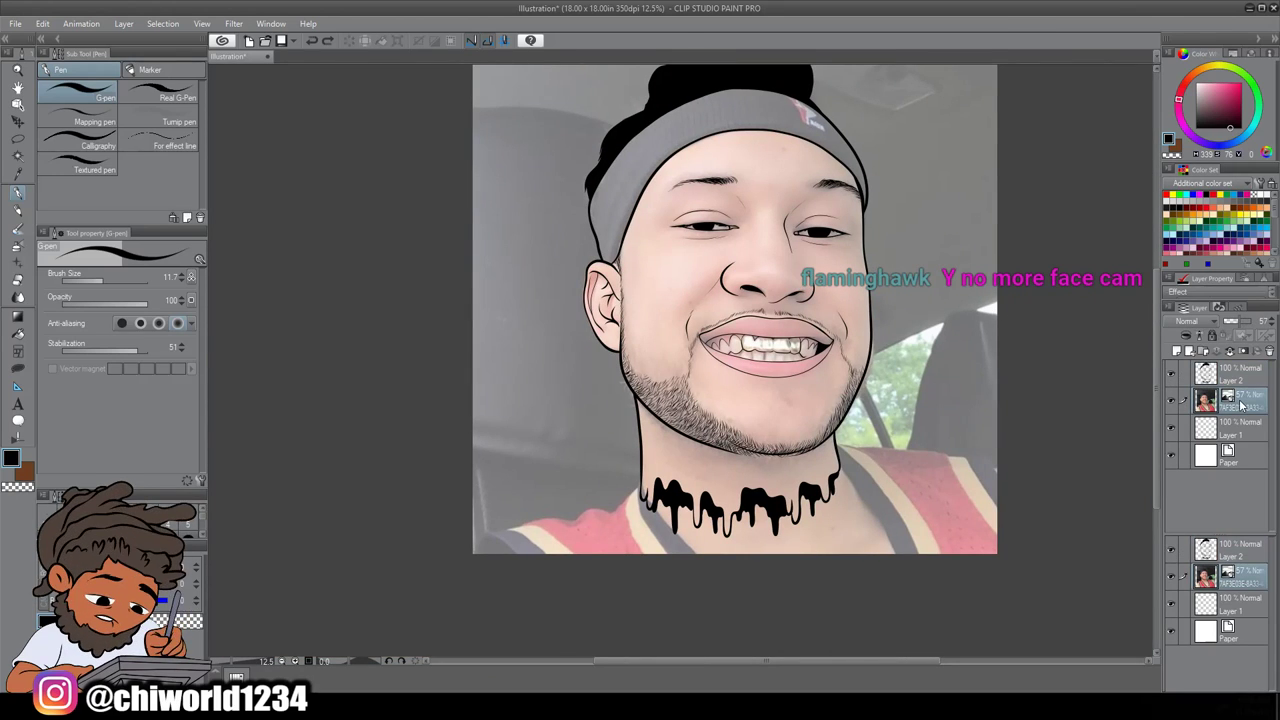
click(1270, 352)
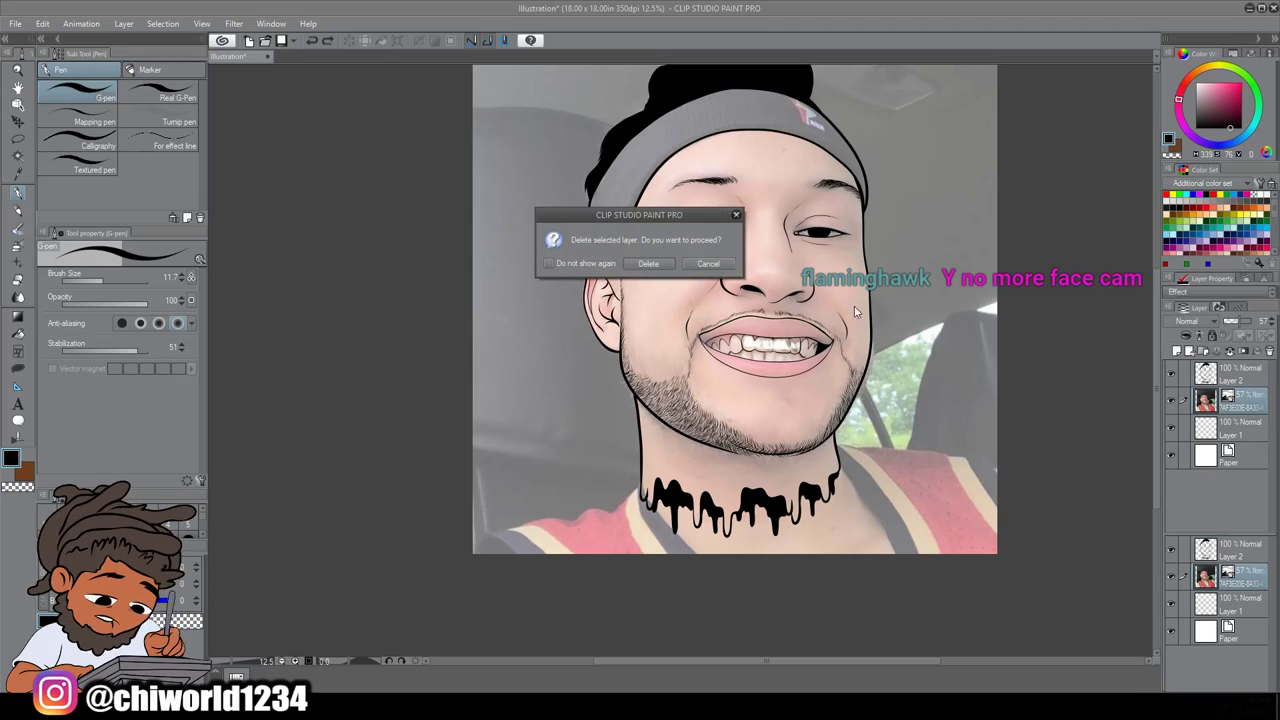
click(650, 264)
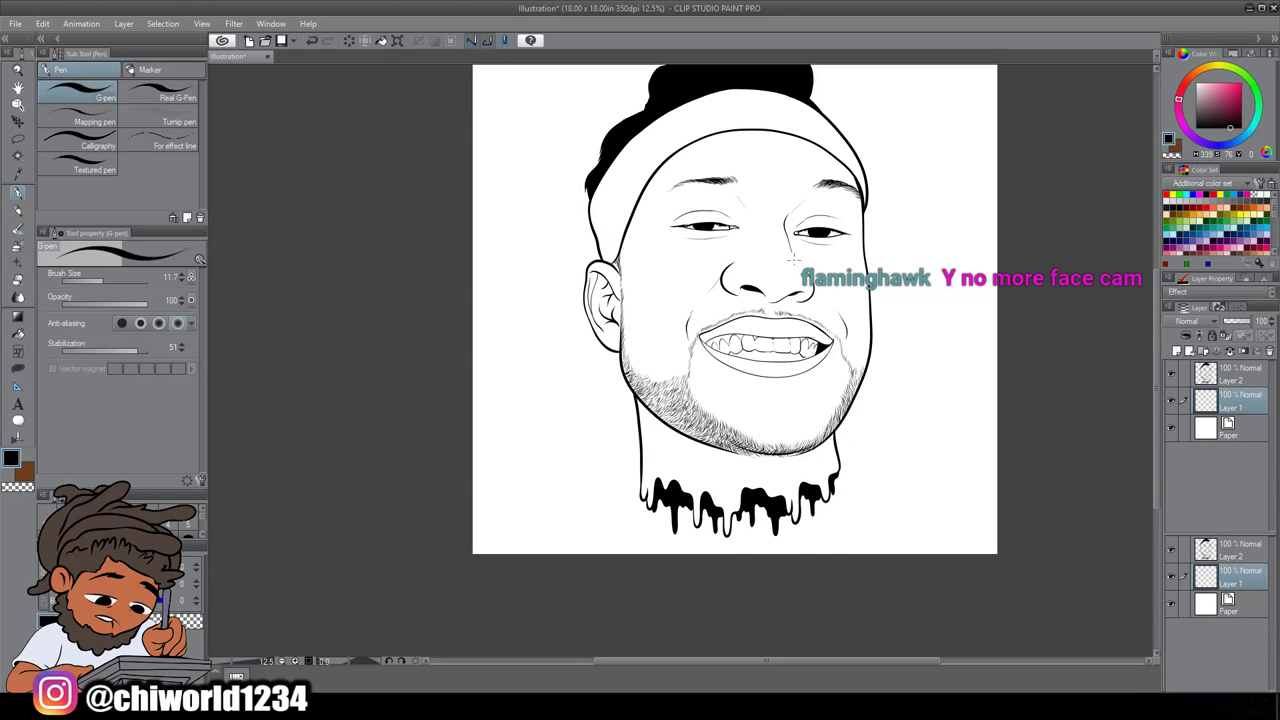
scroll(793, 258, up, 2)
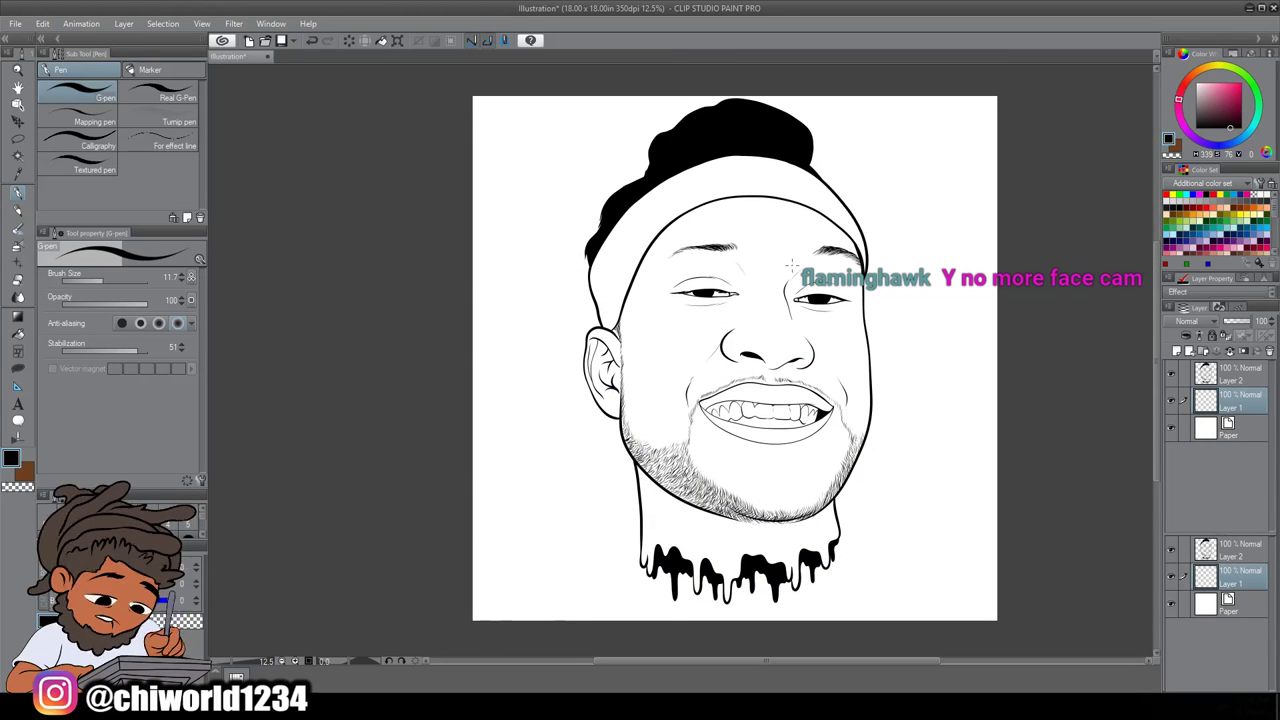
Duplicate the line art layer and select the original Layer 2 beneath the copy
right_click(1226, 377)
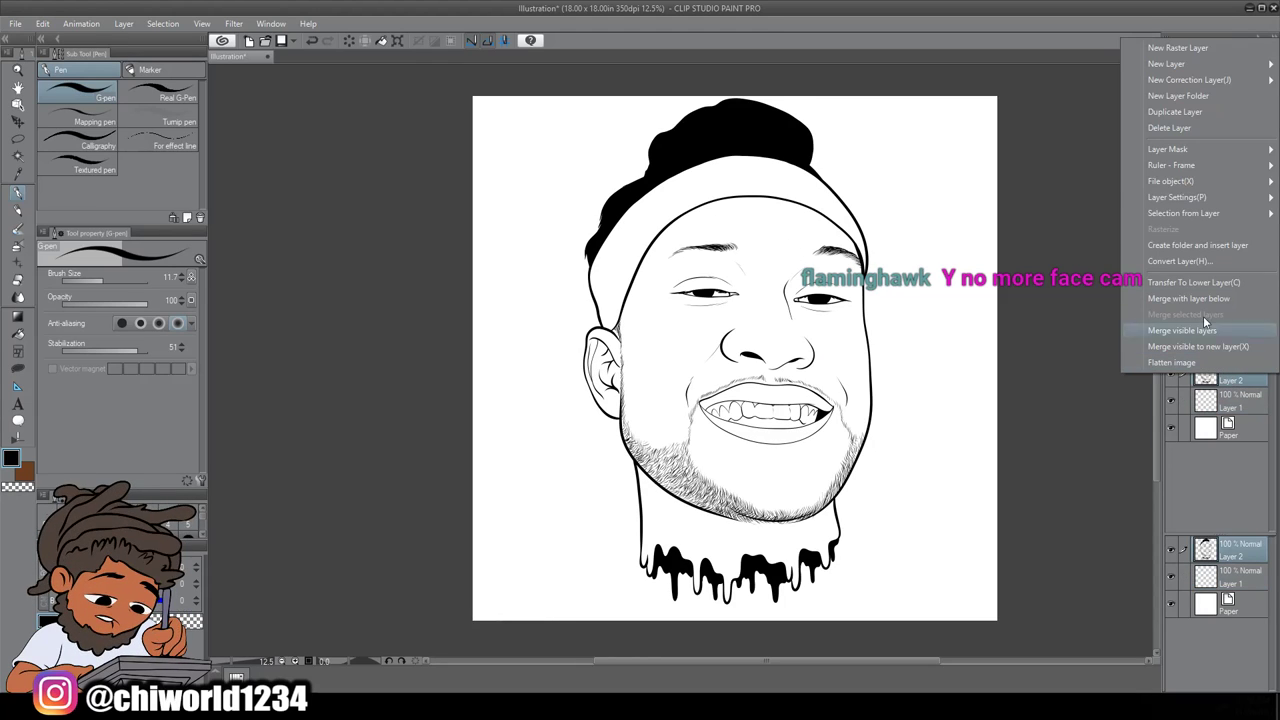
click(1166, 115)
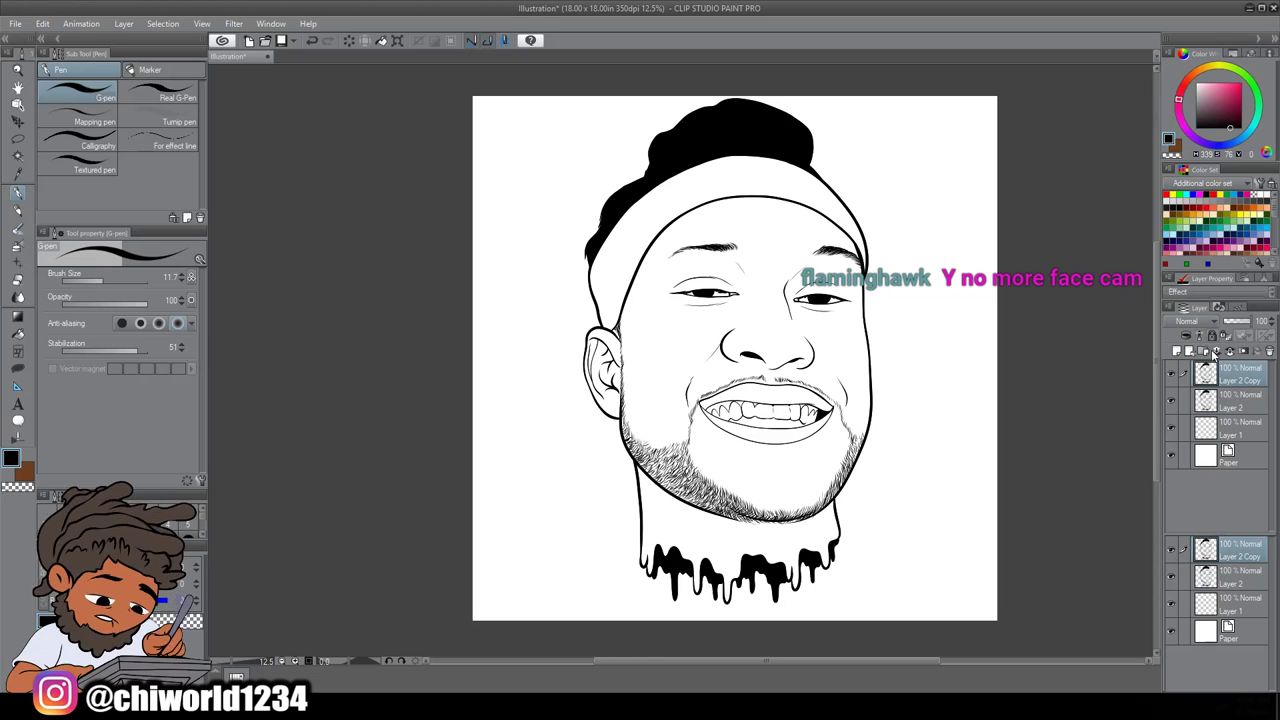
click(1224, 400)
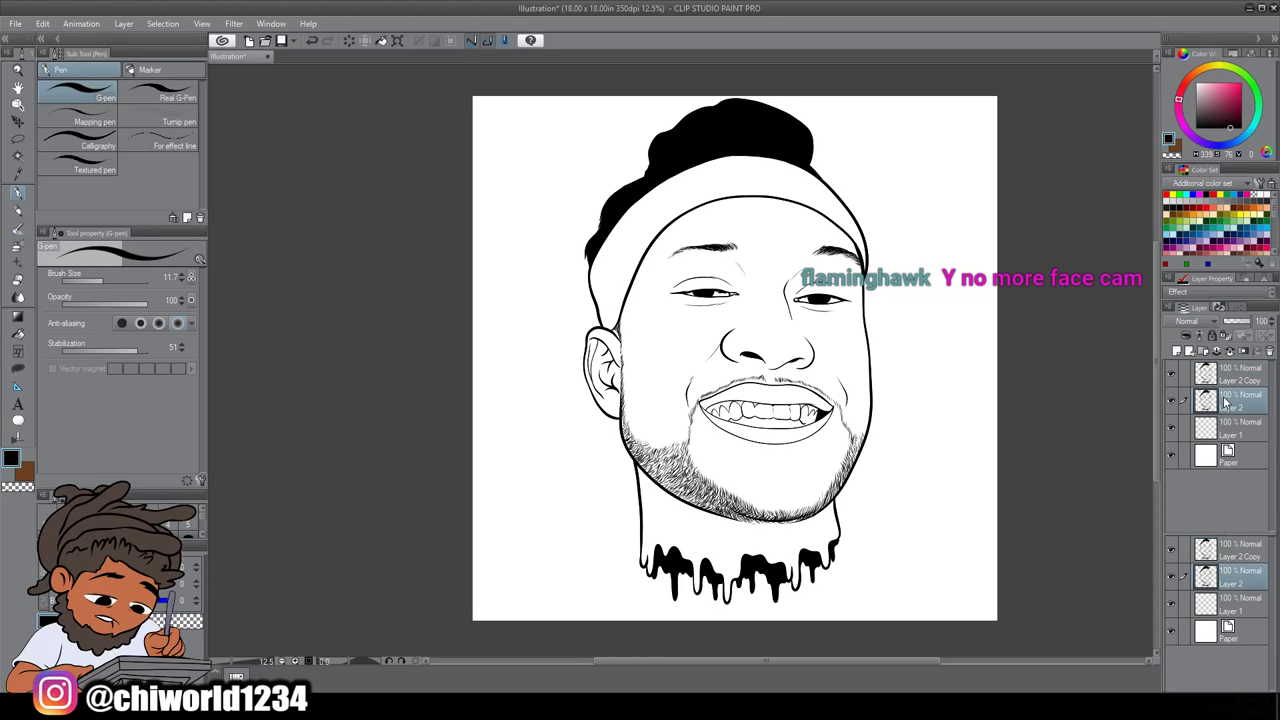
Set the drawing color to a light peach skin tone, H 24, S 28, V 100 (FFD5B8)
click(10, 458)
click(700, 292)
drag(818, 428, 818, 440)
drag(715, 333, 686, 290)
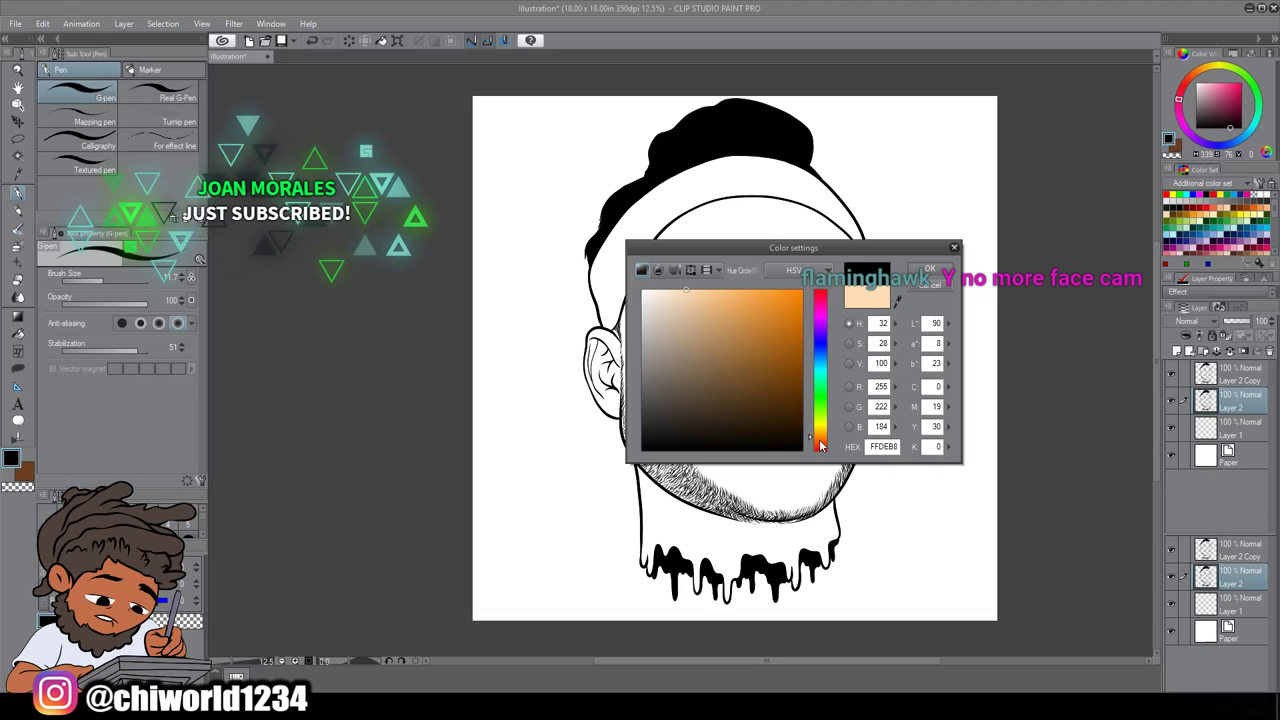
drag(820, 432, 818, 445)
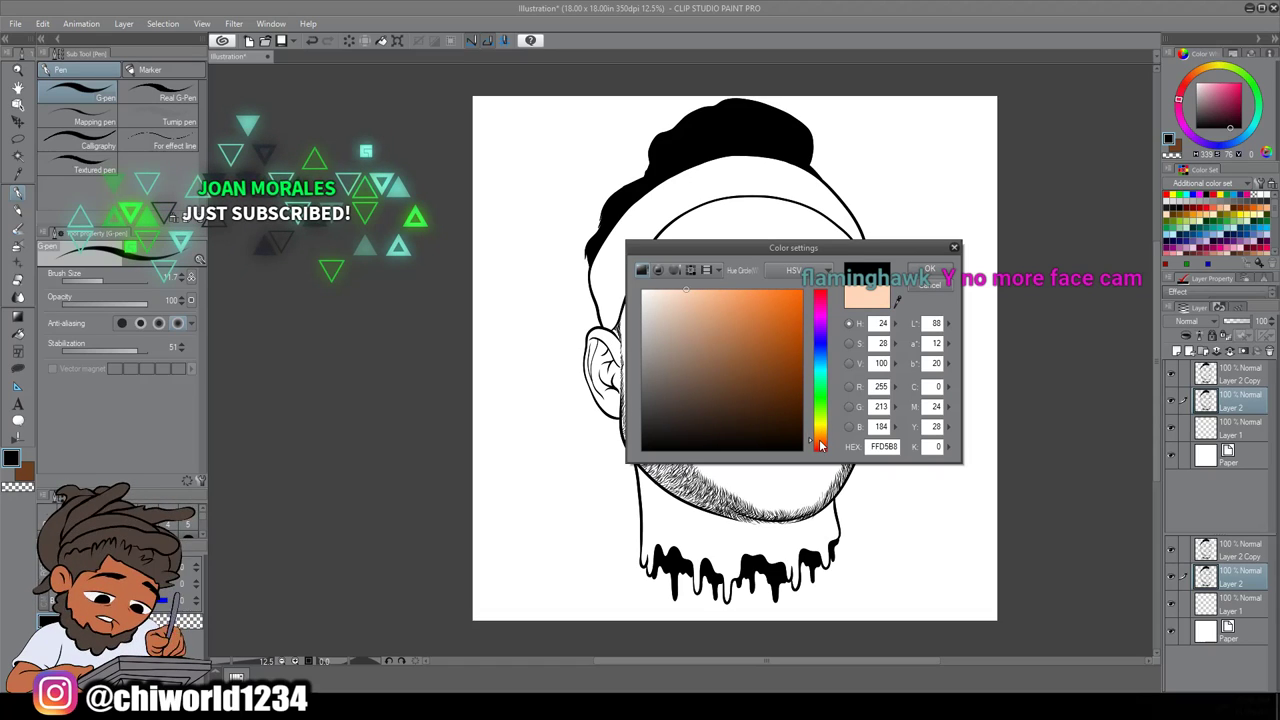
click(929, 270)
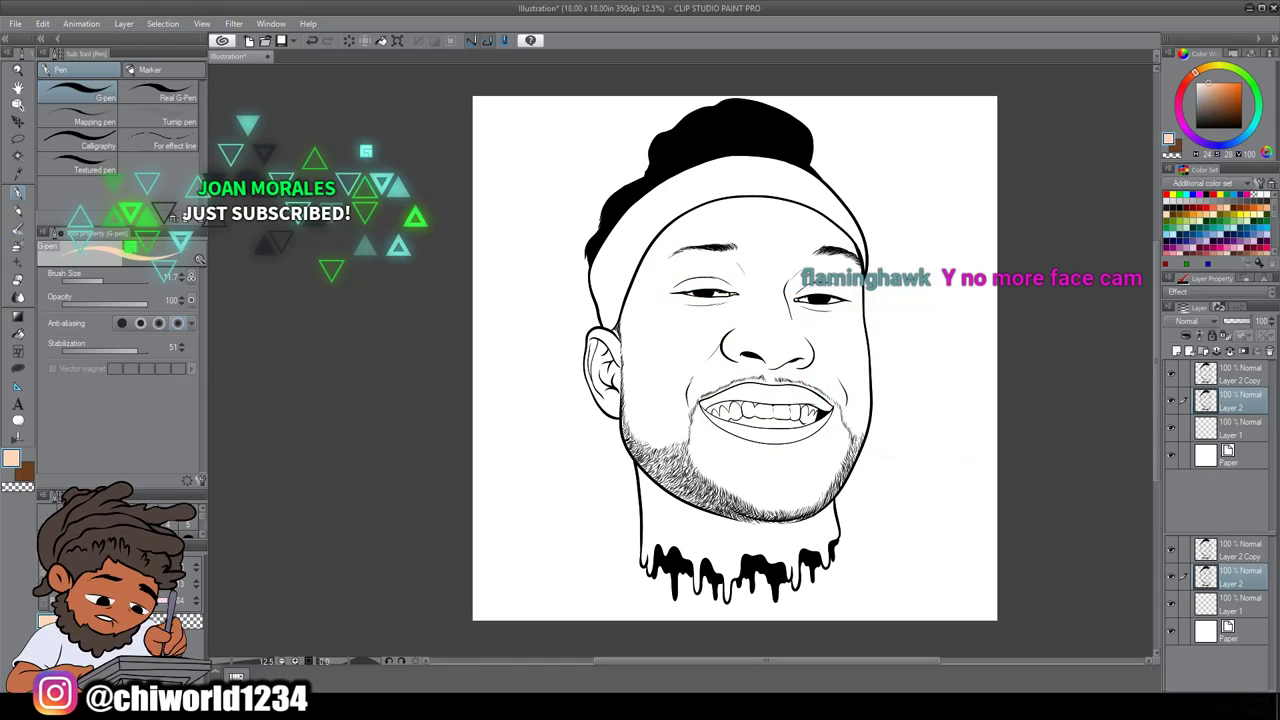
Fill the face and the neck with the peach skin tone on Layer 2
click(19, 334)
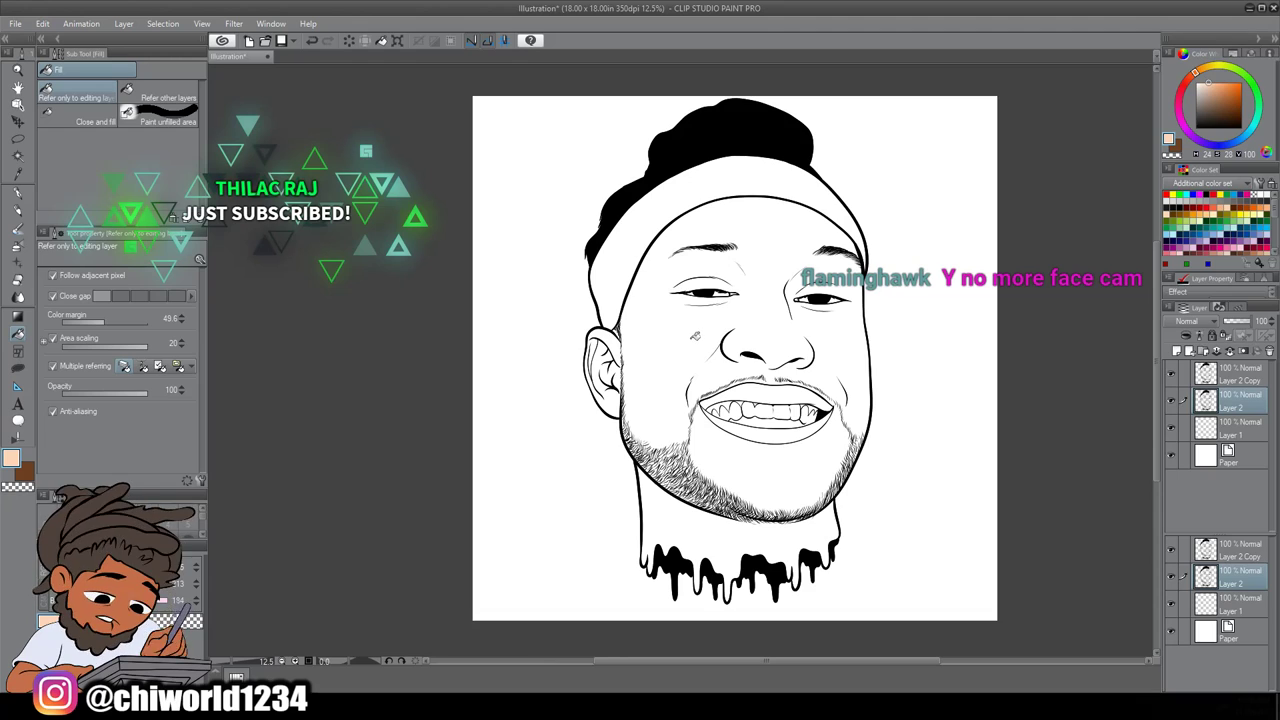
click(692, 338)
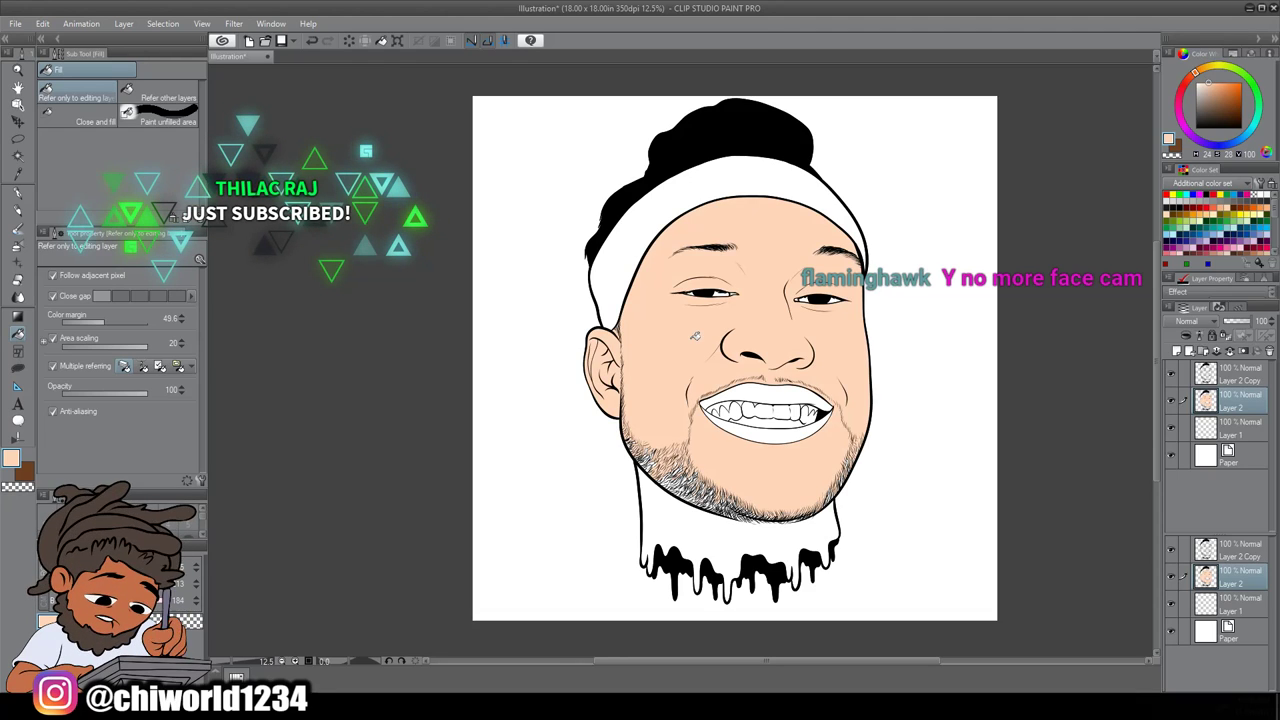
click(670, 525)
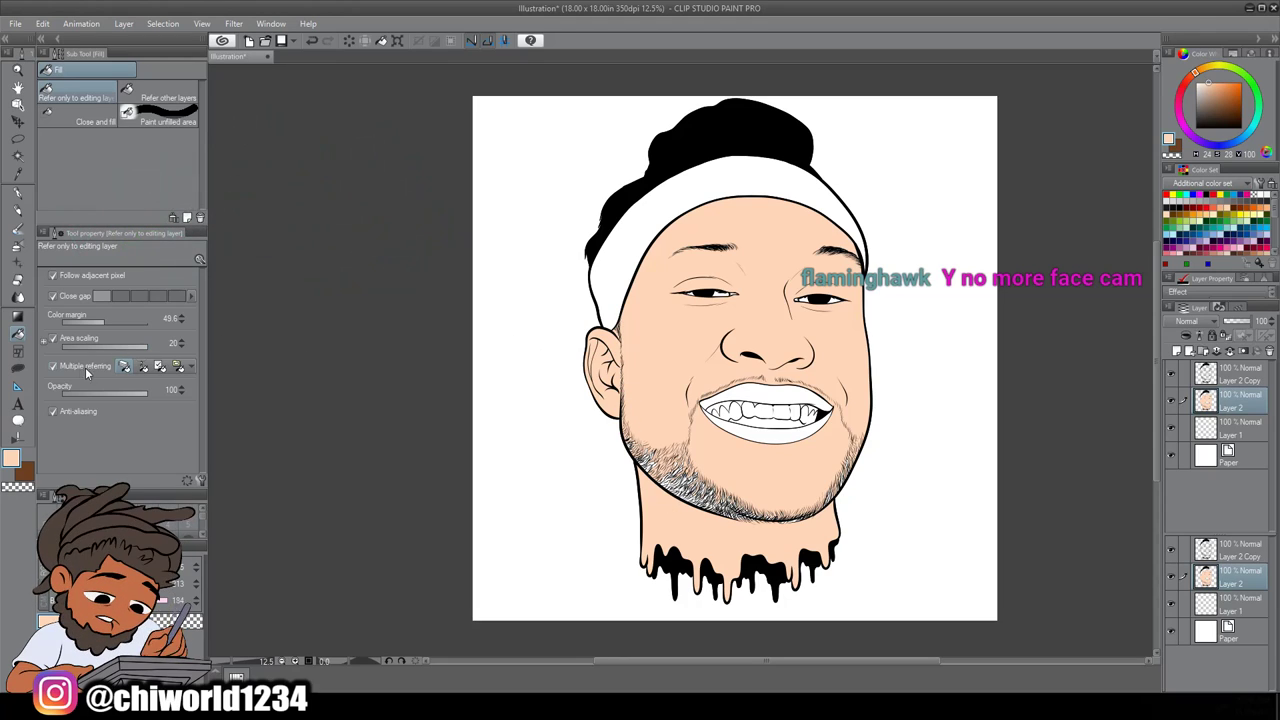
Cover the white gaps between the beard hairs along the left jaw with skin-colored Lasso fill shapes
scroll(630, 475, down, 1)
scroll(642, 466, up, 4)
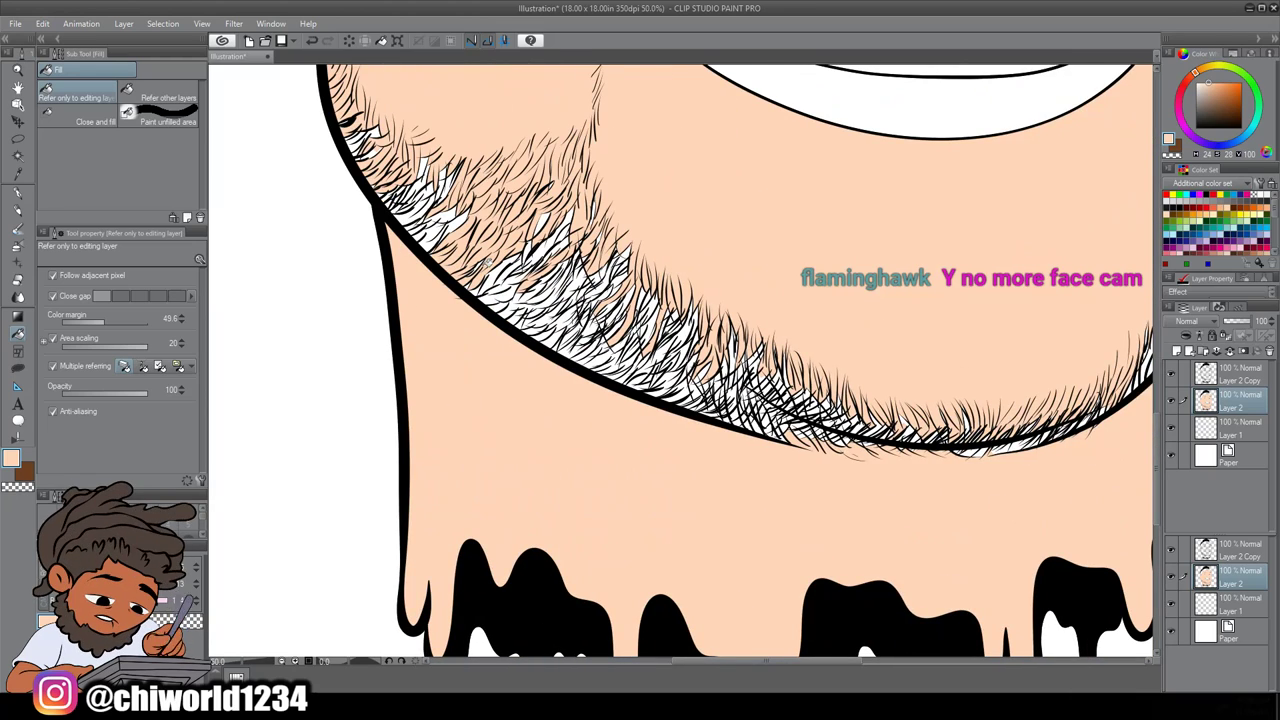
click(17, 370)
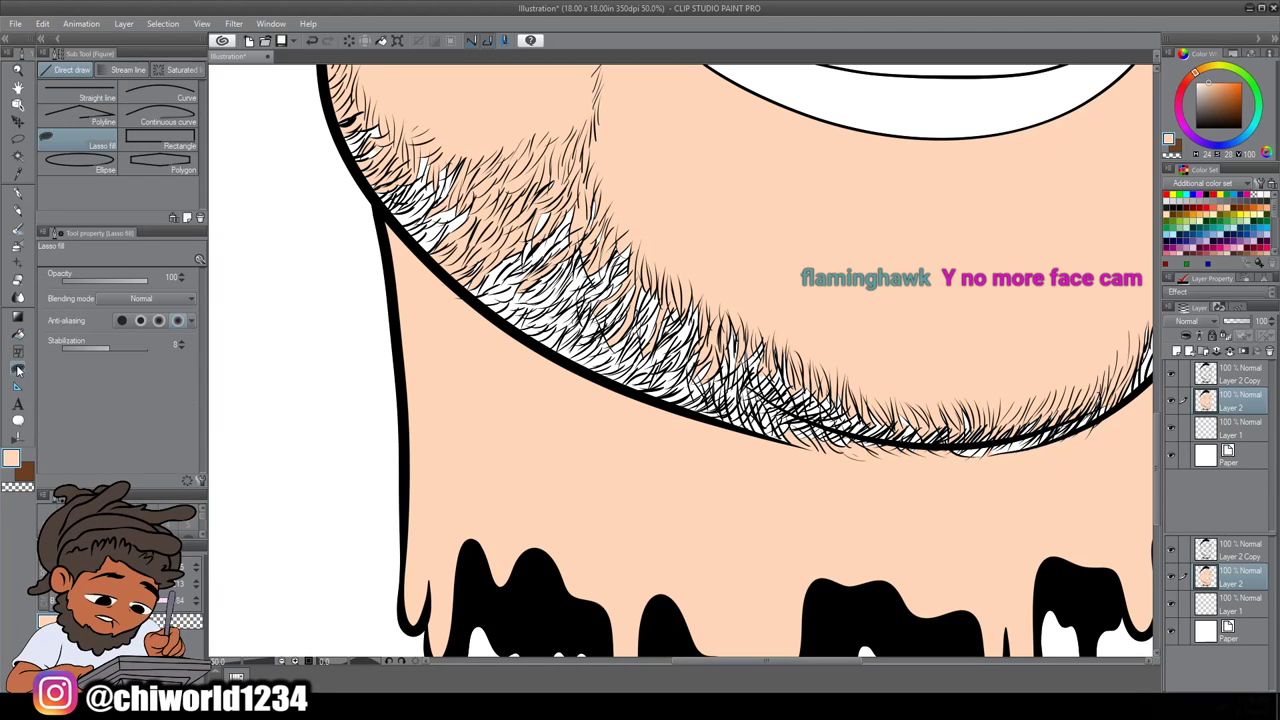
mouse_move(610, 470)
mouse_down()
mouse_move(640, 482)
mouse_move(871, 249)
mouse_move(455, 80)
mouse_move(466, 381)
mouse_move(664, 482)
mouse_up()
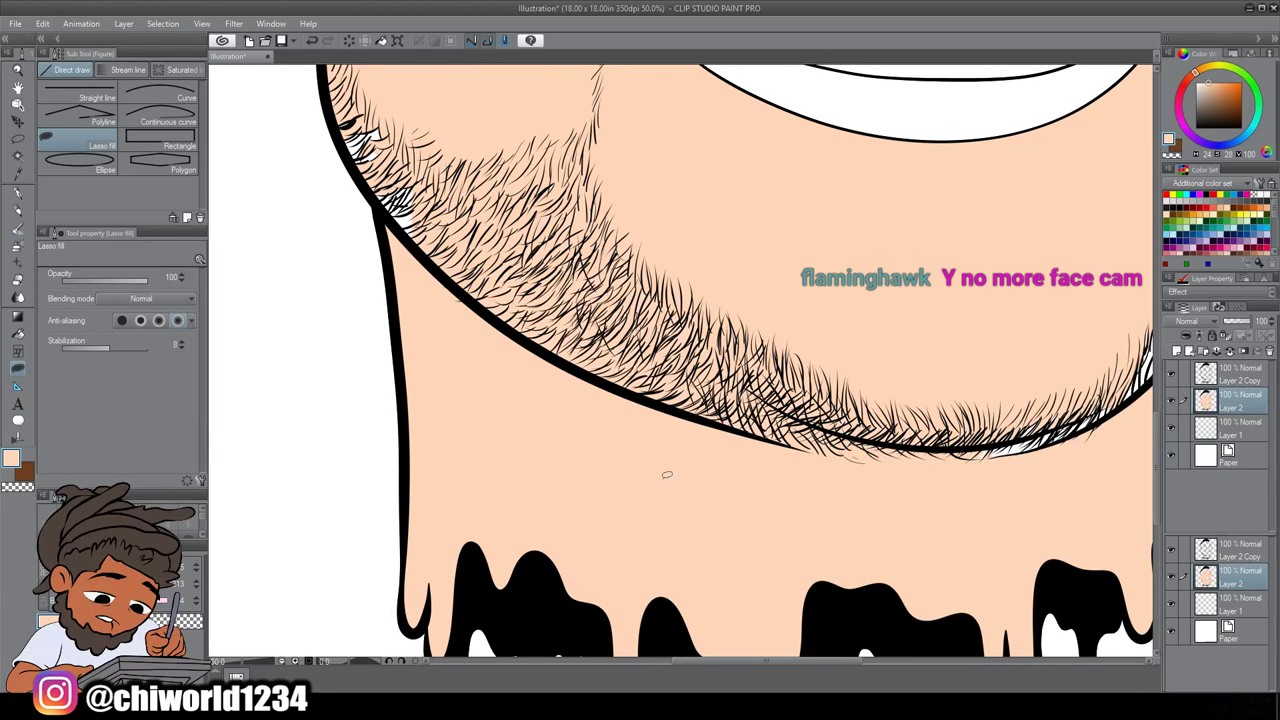
scroll(666, 474, up, 3)
mouse_move(446, 449)
mouse_down()
mouse_move(400, 425)
mouse_move(352, 360)
mouse_move(330, 252)
mouse_move(507, 294)
mouse_move(505, 450)
mouse_up()
scroll(478, 654, down, 1)
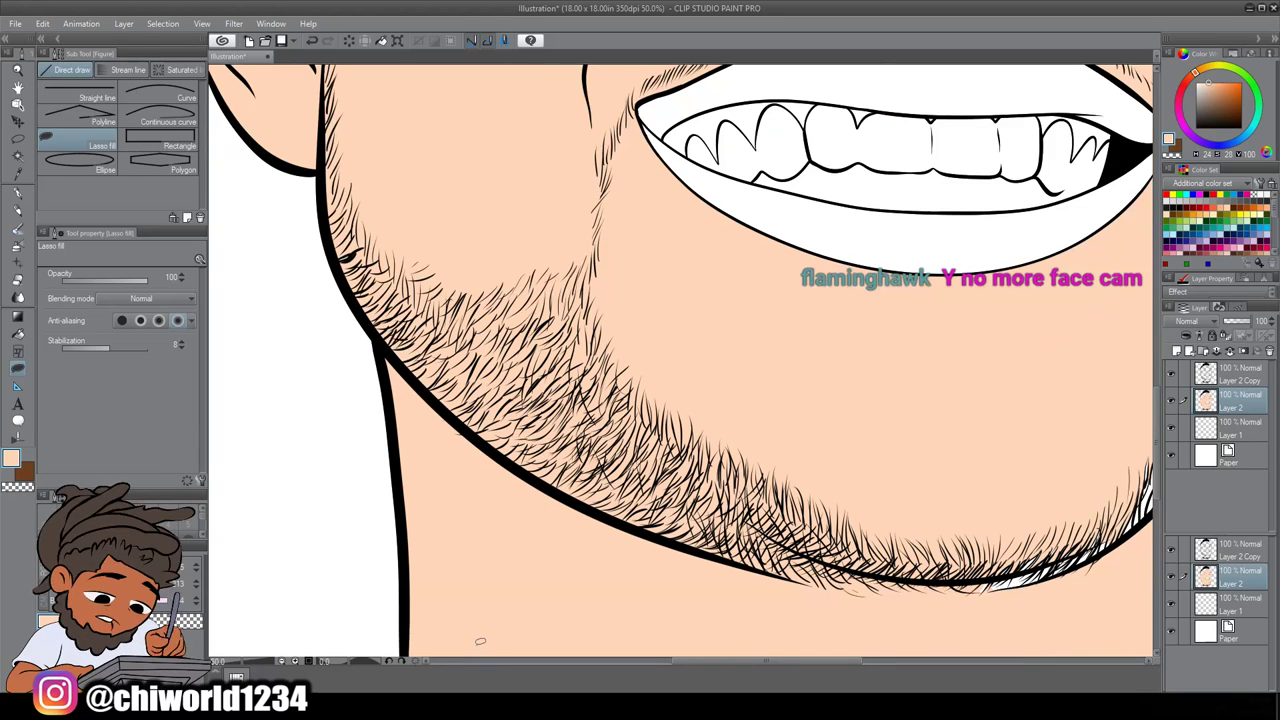
Cover the remaining white gaps in the beard at the chin and right jaw with skin-colored Lasso fill shapes
scroll(480, 638, down, 1)
scroll(480, 636, right, 4)
scroll(480, 630, down, 2)
mouse_move(356, 475)
mouse_down()
mouse_move(556, 532)
mouse_move(653, 362)
mouse_move(404, 481)
mouse_up()
mouse_move(589, 411)
mouse_down()
mouse_move(675, 405)
mouse_move(719, 339)
mouse_move(774, 197)
mouse_move(759, 129)
mouse_move(719, 113)
mouse_move(508, 482)
mouse_up()
Lasso fill the skin color over the mustache hairs on both sides of the upper lip
scroll(532, 572, up, 3)
scroll(519, 557, up, 1)
scroll(518, 559, left, 4)
scroll(519, 552, up, 2)
scroll(519, 548, up, 3)
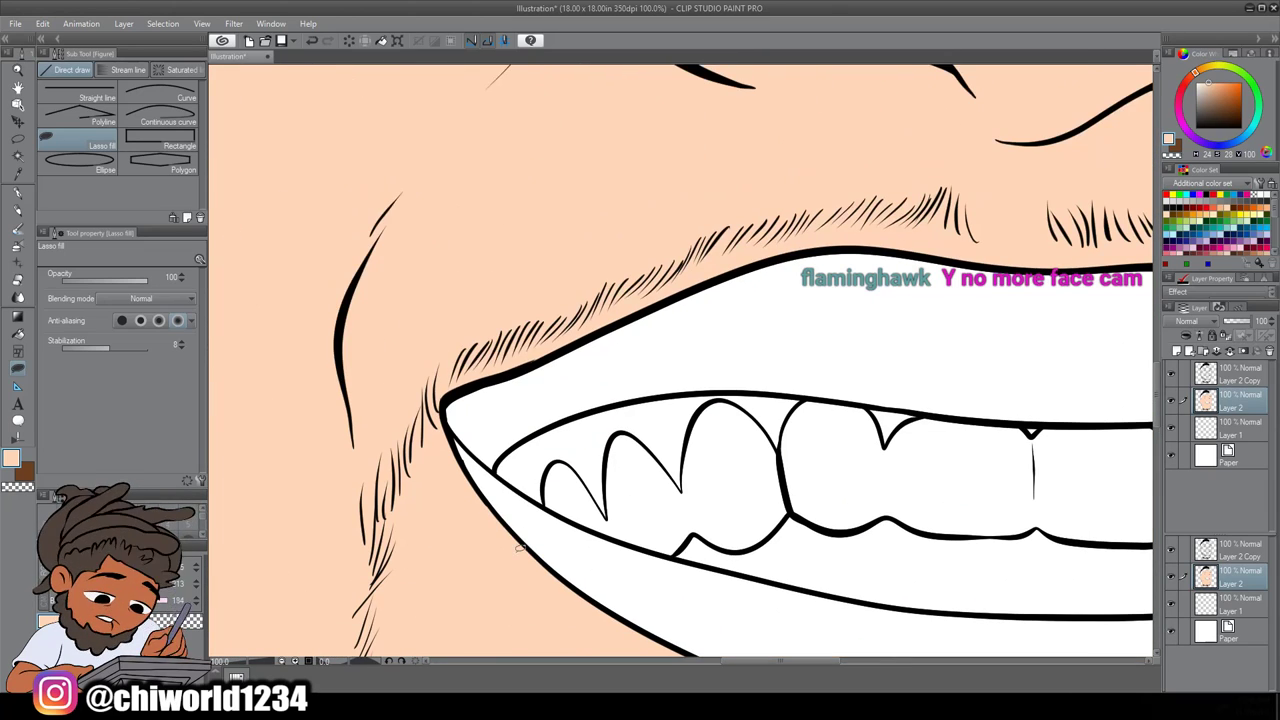
mouse_move(388, 337)
mouse_down()
mouse_move(438, 408)
mouse_move(484, 370)
mouse_move(780, 240)
mouse_move(1000, 248)
mouse_move(836, 126)
mouse_move(400, 318)
mouse_up()
scroll(370, 357, right, 5)
mouse_move(458, 130)
mouse_down()
mouse_move(498, 245)
mouse_move(738, 298)
mouse_move(985, 458)
mouse_move(420, 108)
mouse_up()
scroll(420, 109, up, 5)
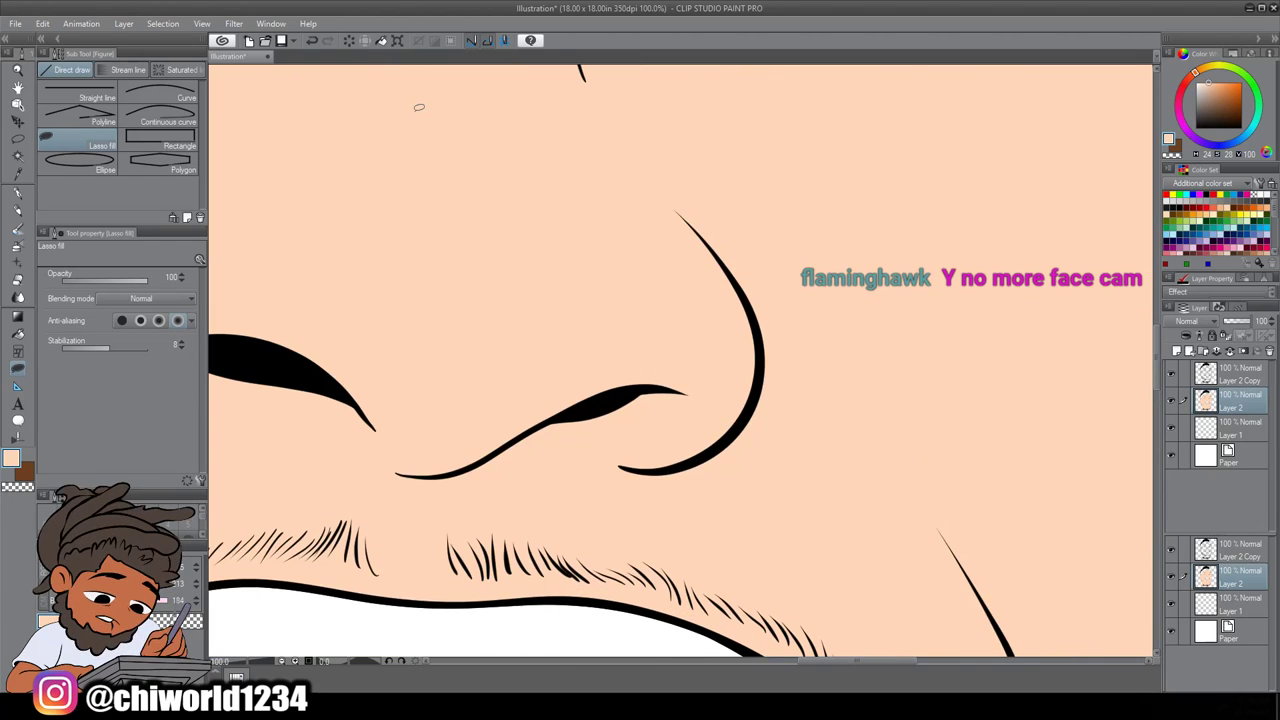
Lasso fill the white gaps inside both eyebrows with the skin color
scroll(420, 108, down, 2)
scroll(420, 108, up, 7)
scroll(419, 107, up, 1)
scroll(419, 106, up, 3)
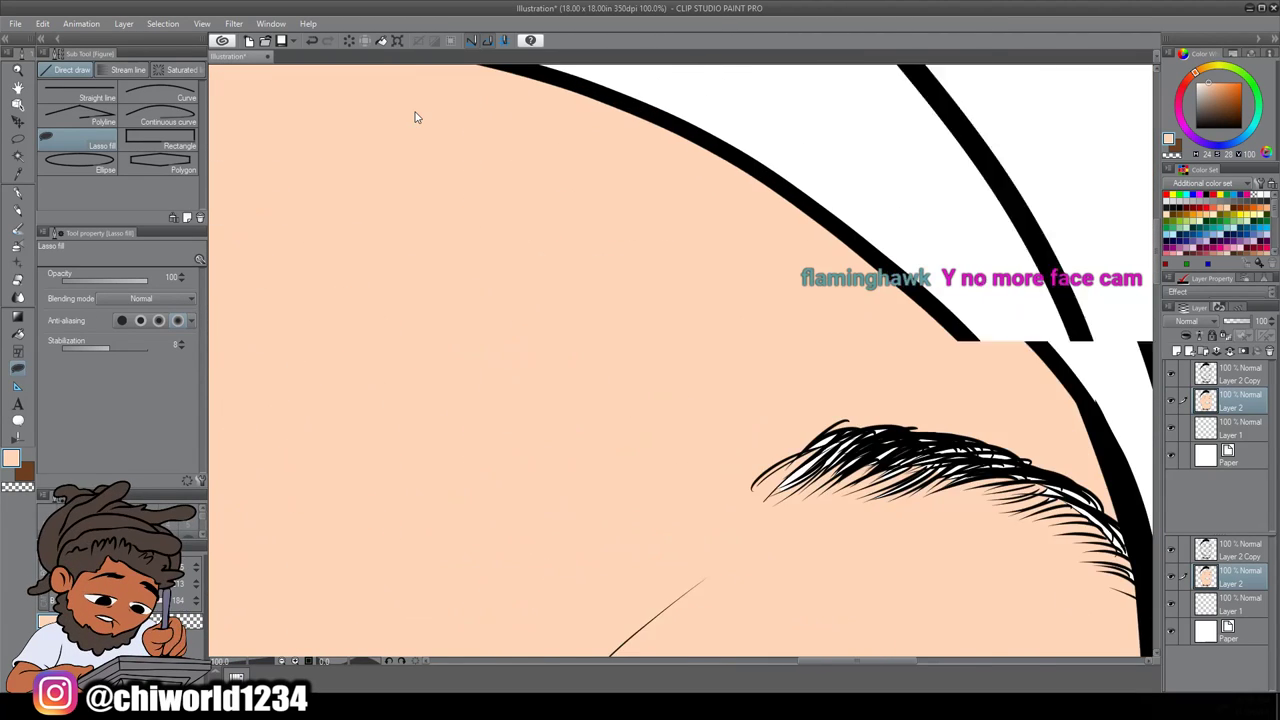
mouse_move(805, 433)
mouse_down()
mouse_move(954, 459)
mouse_move(537, 249)
mouse_move(822, 441)
mouse_up()
scroll(822, 441, down, 3)
scroll(788, 451, up, 1)
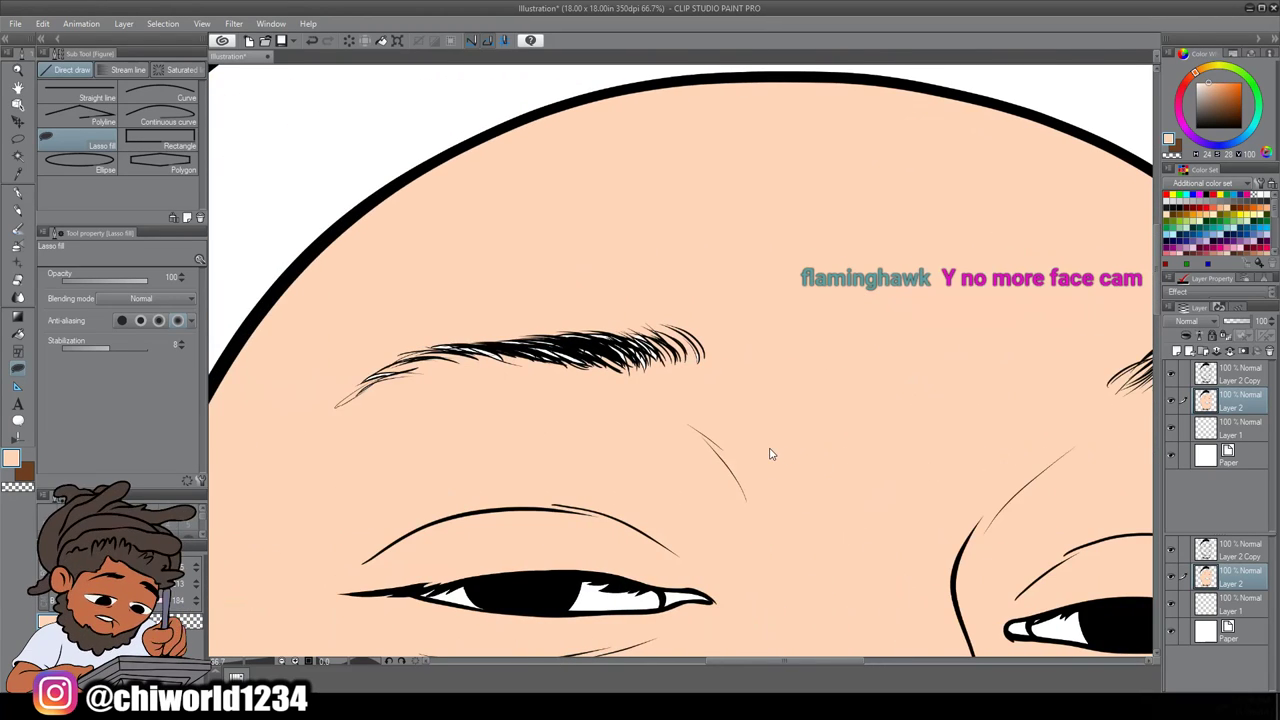
mouse_move(373, 331)
mouse_down()
mouse_move(418, 455)
mouse_move(366, 310)
mouse_up()
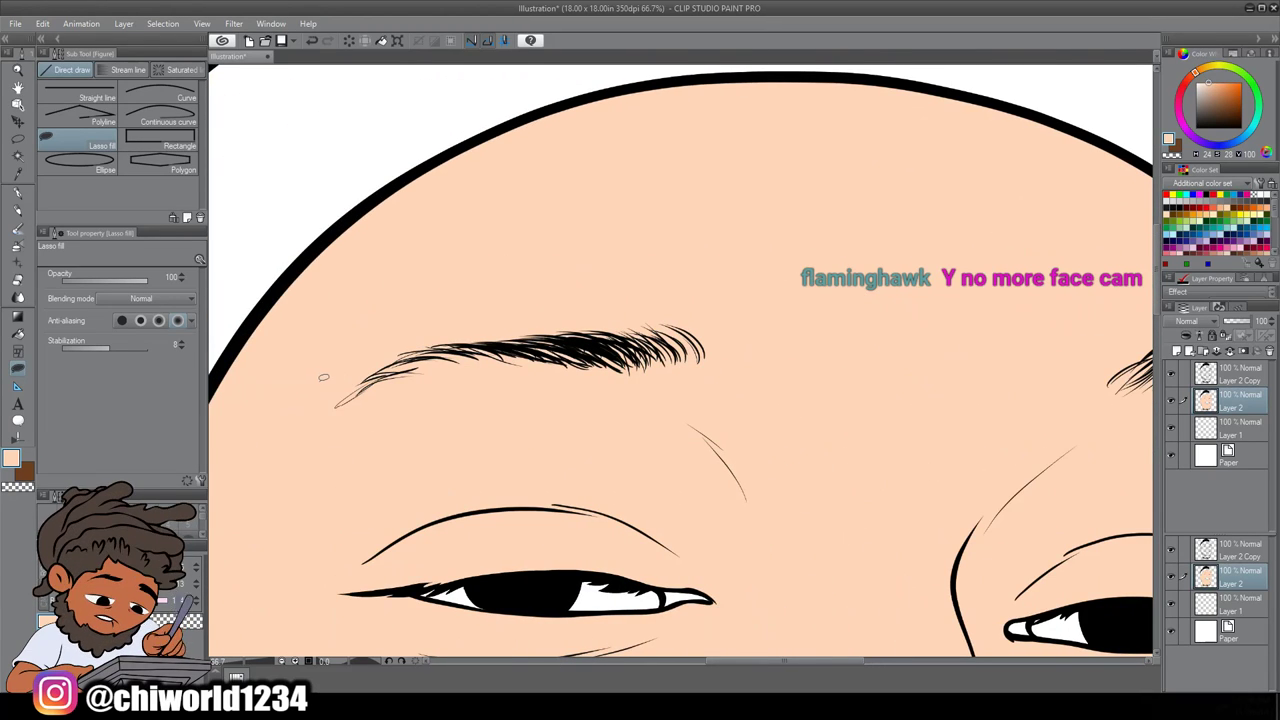
scroll(338, 388, down, 2)
scroll(338, 388, down, 4)
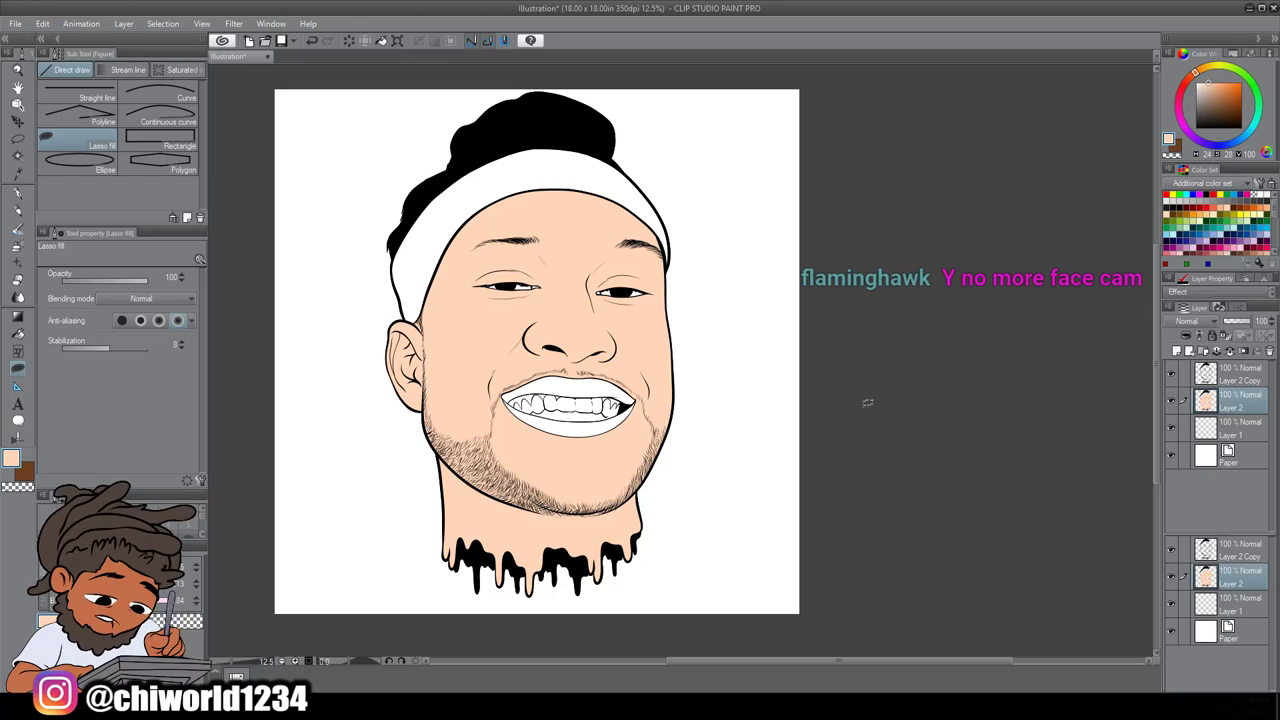
Duplicate the top line art layer and select Layer 2 Copy beneath the new copy
right_click(1230, 378)
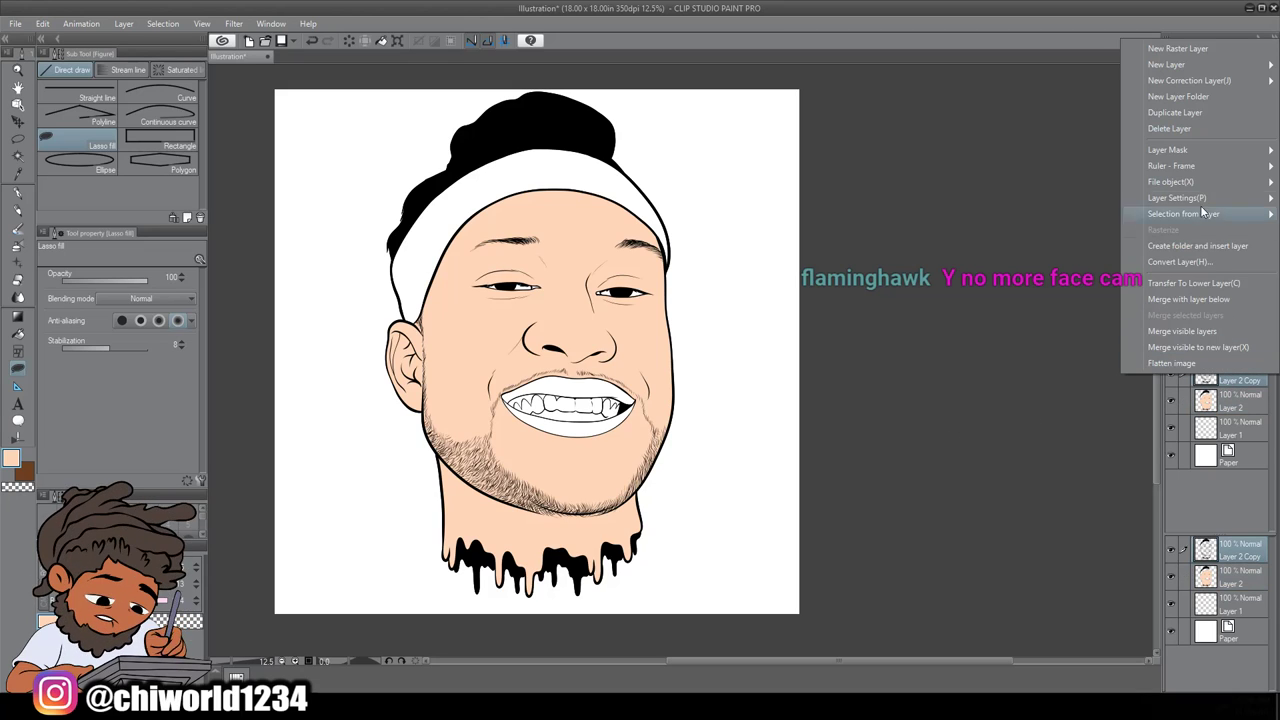
click(1198, 110)
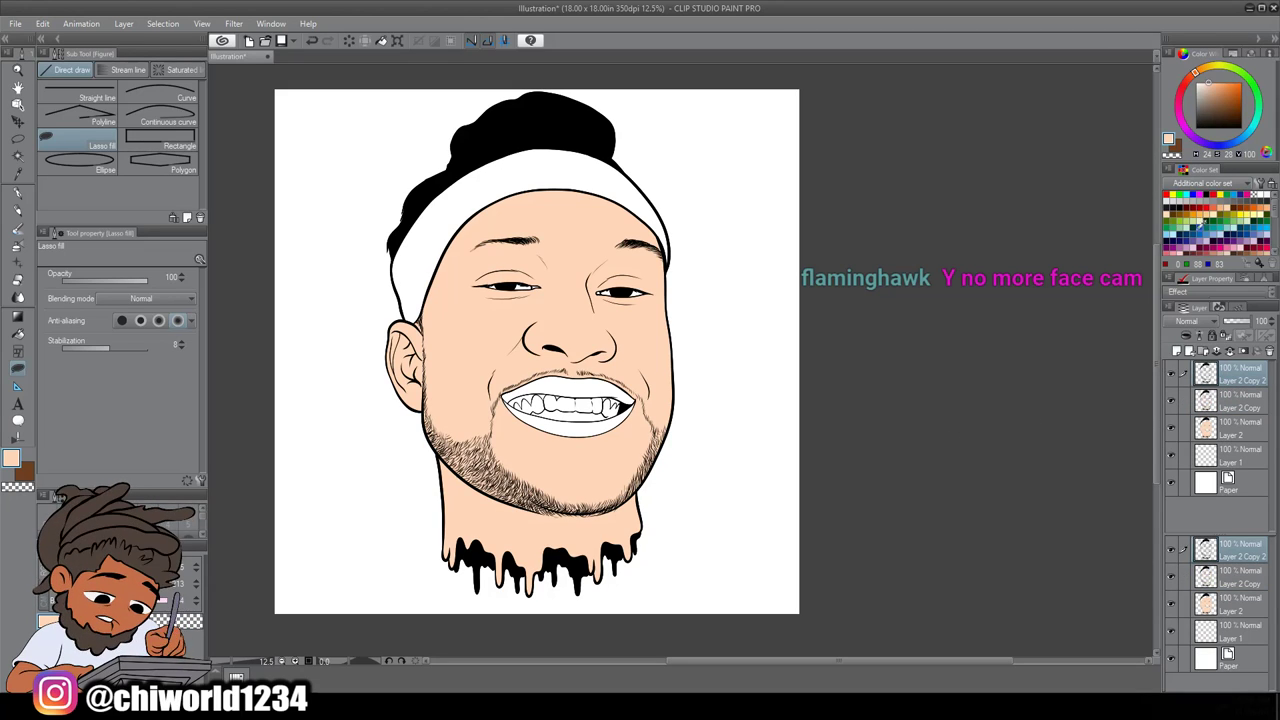
click(1233, 398)
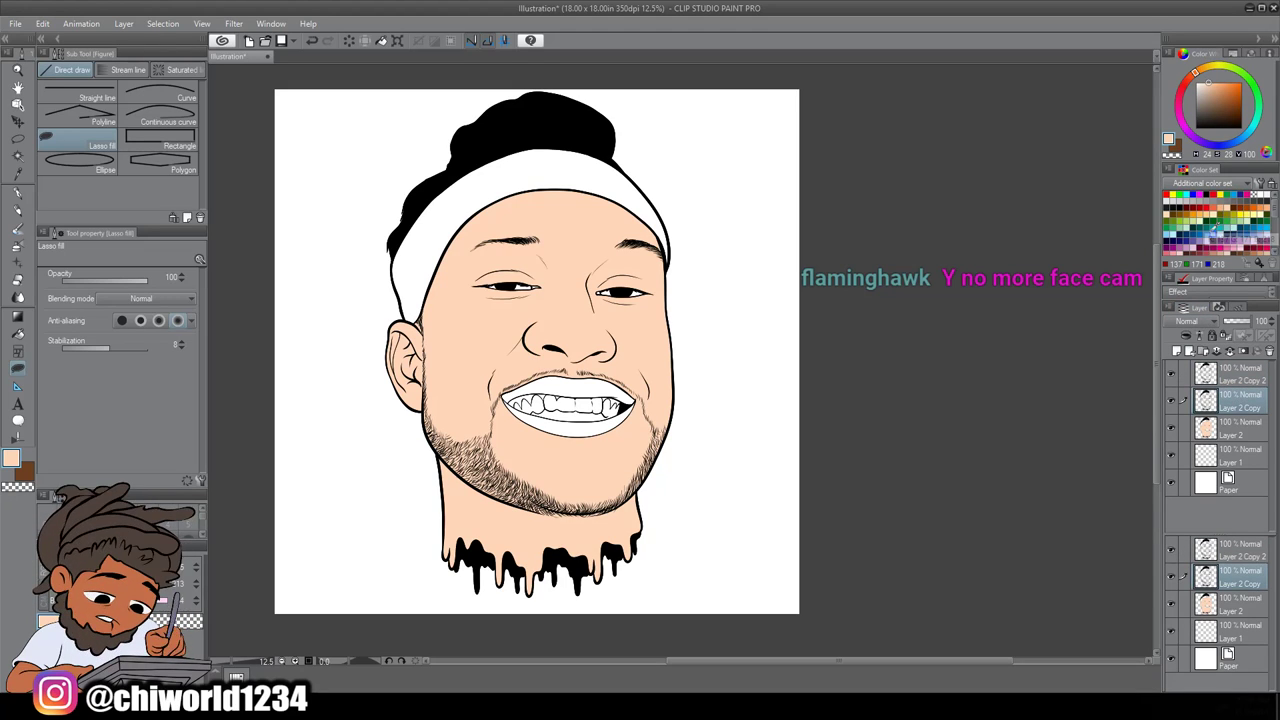
Set the drawing color to a dark grayish purple, H 254, S 17, V 36 (4F4B5B)
click(11, 457)
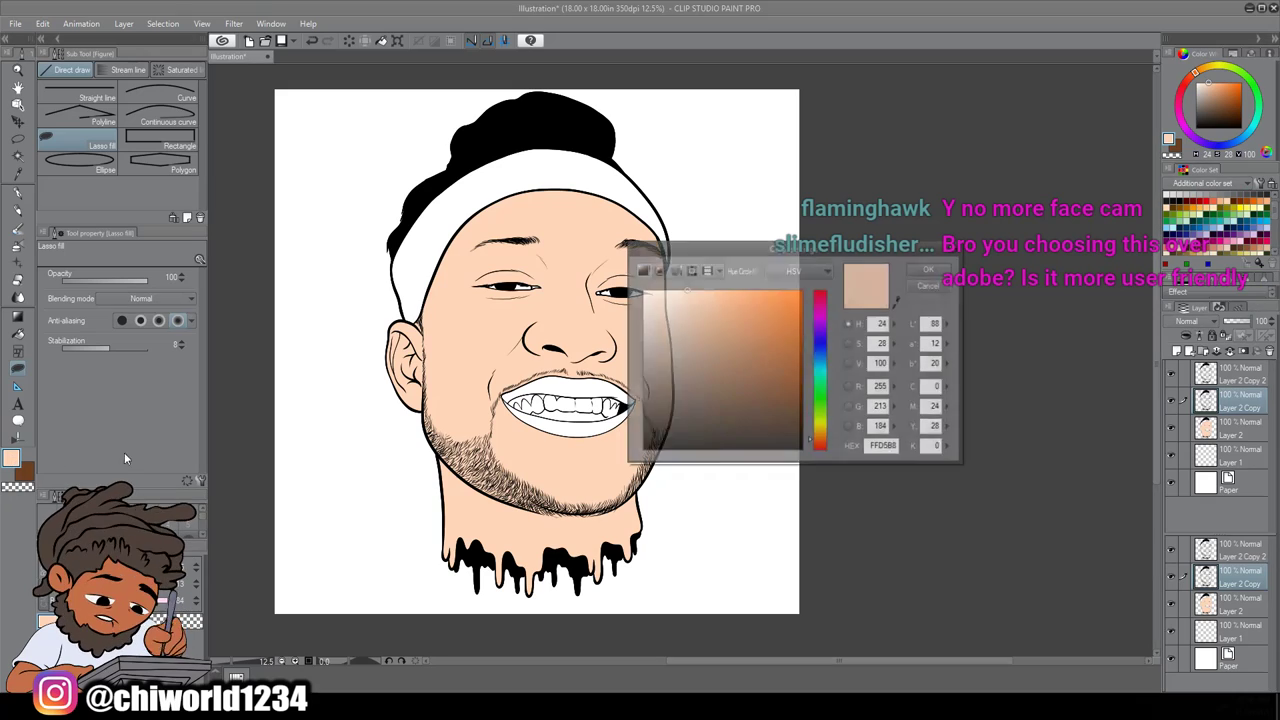
drag(817, 353, 817, 337)
drag(688, 389, 670, 393)
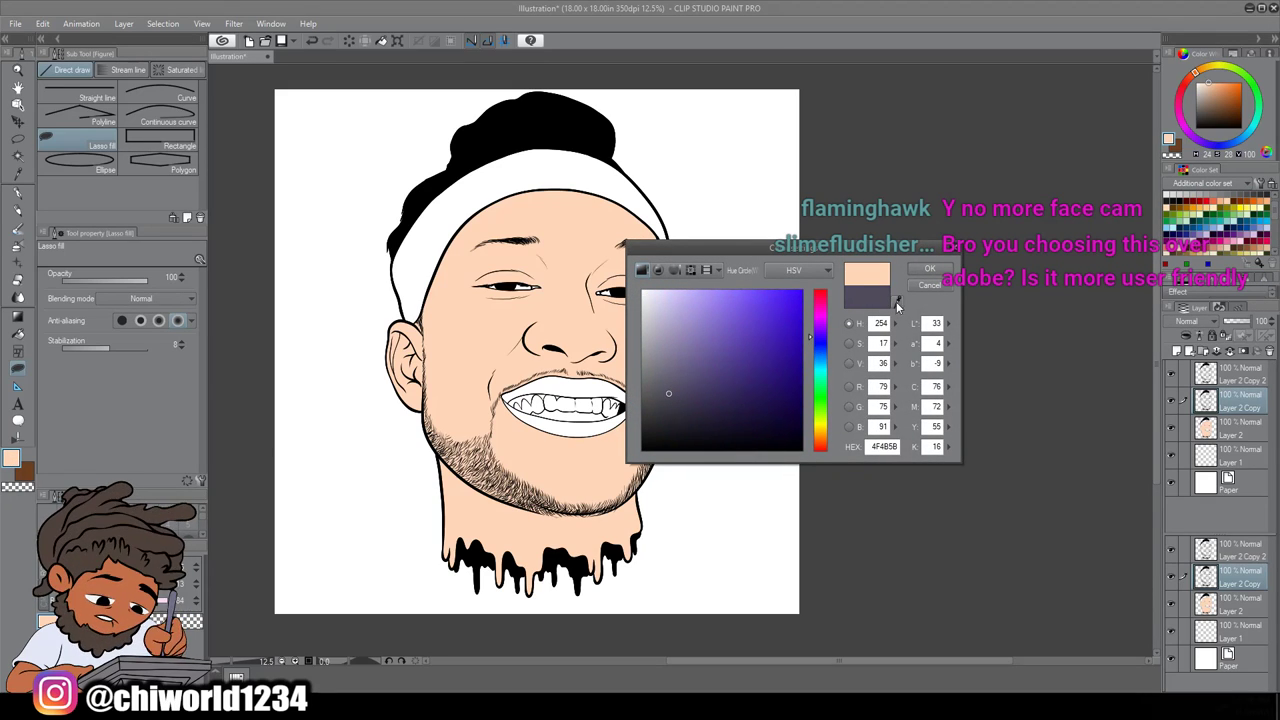
click(929, 269)
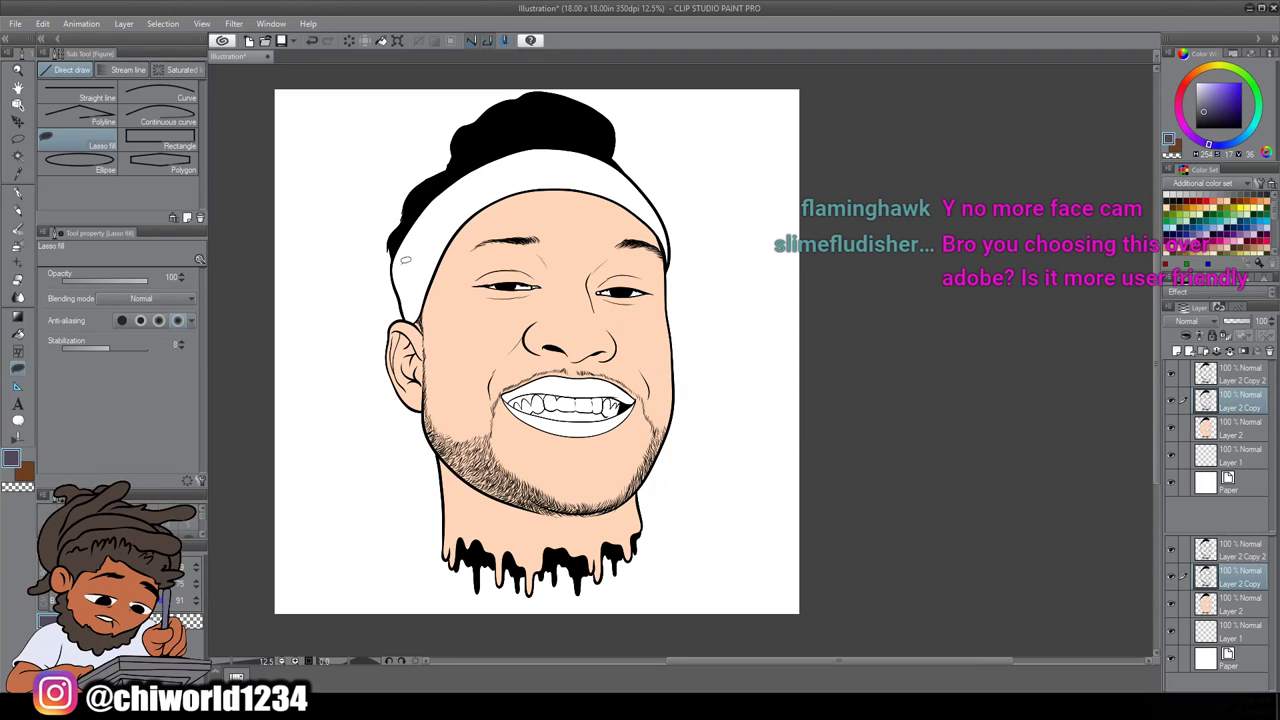
Fill the headband with the dark grayish purple
click(17, 335)
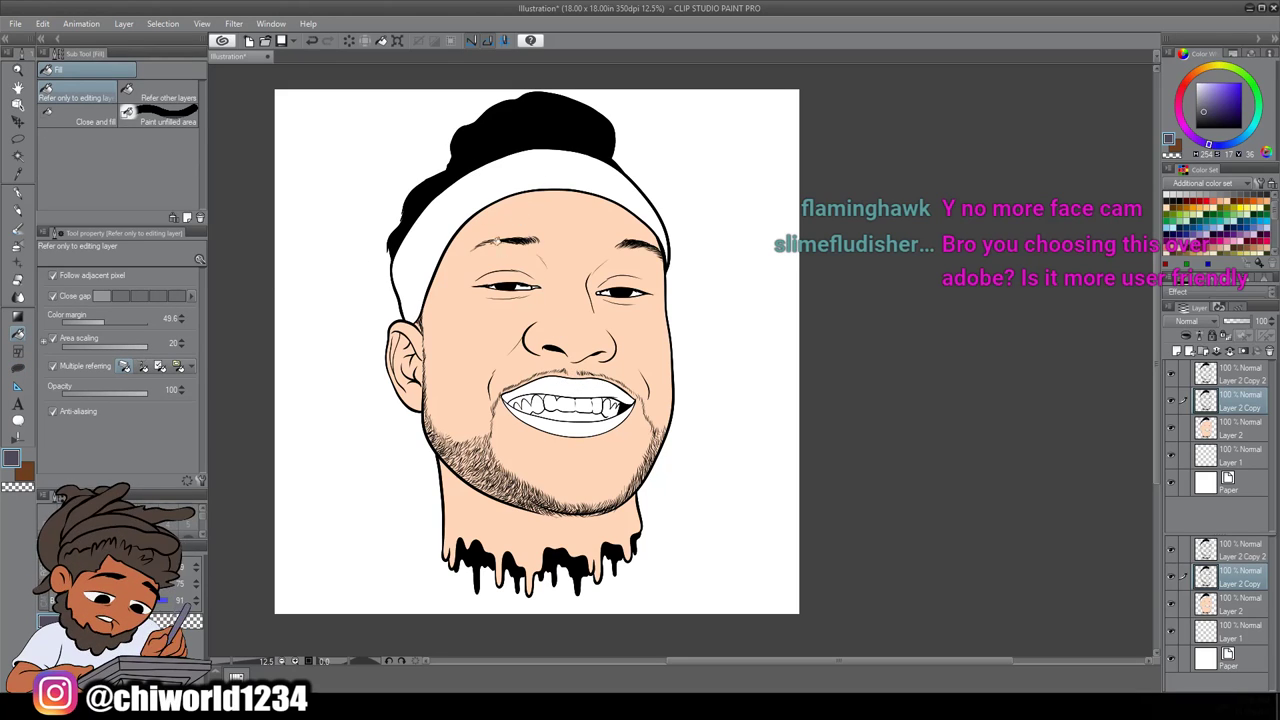
scroll(500, 248, up, 4)
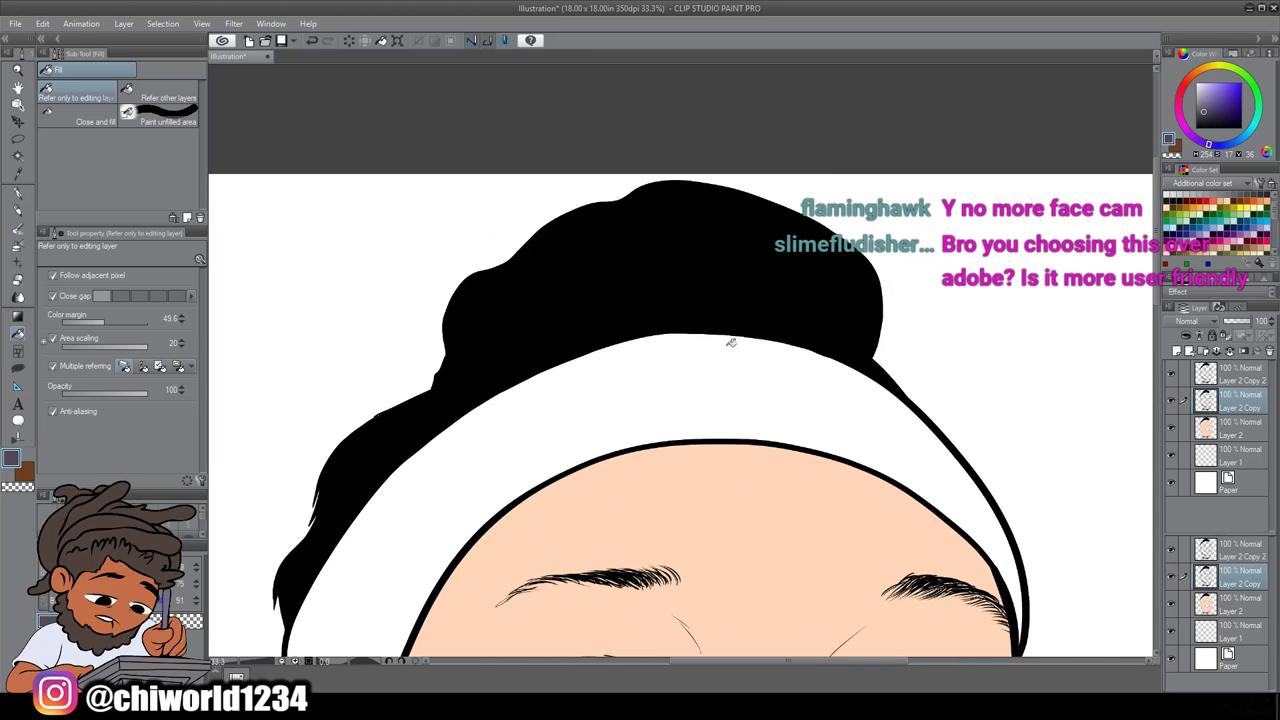
click(605, 388)
scroll(605, 388, down, 3)
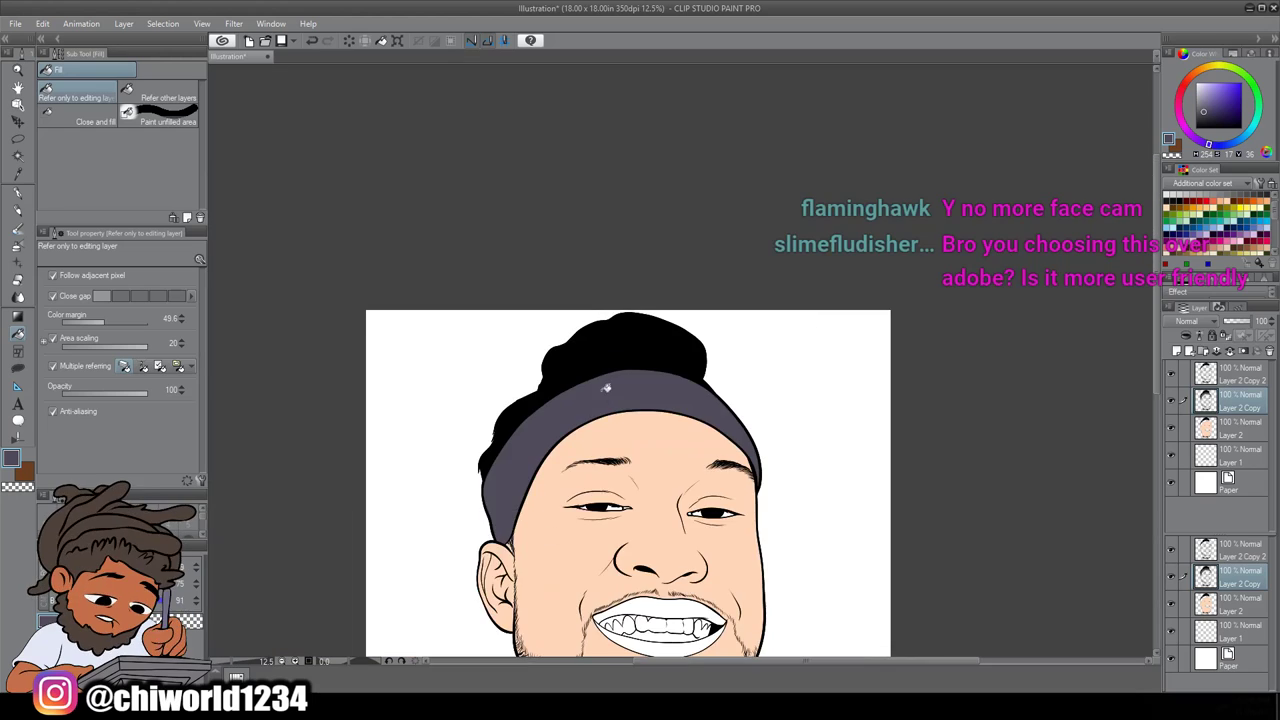
scroll(605, 388, up, 4)
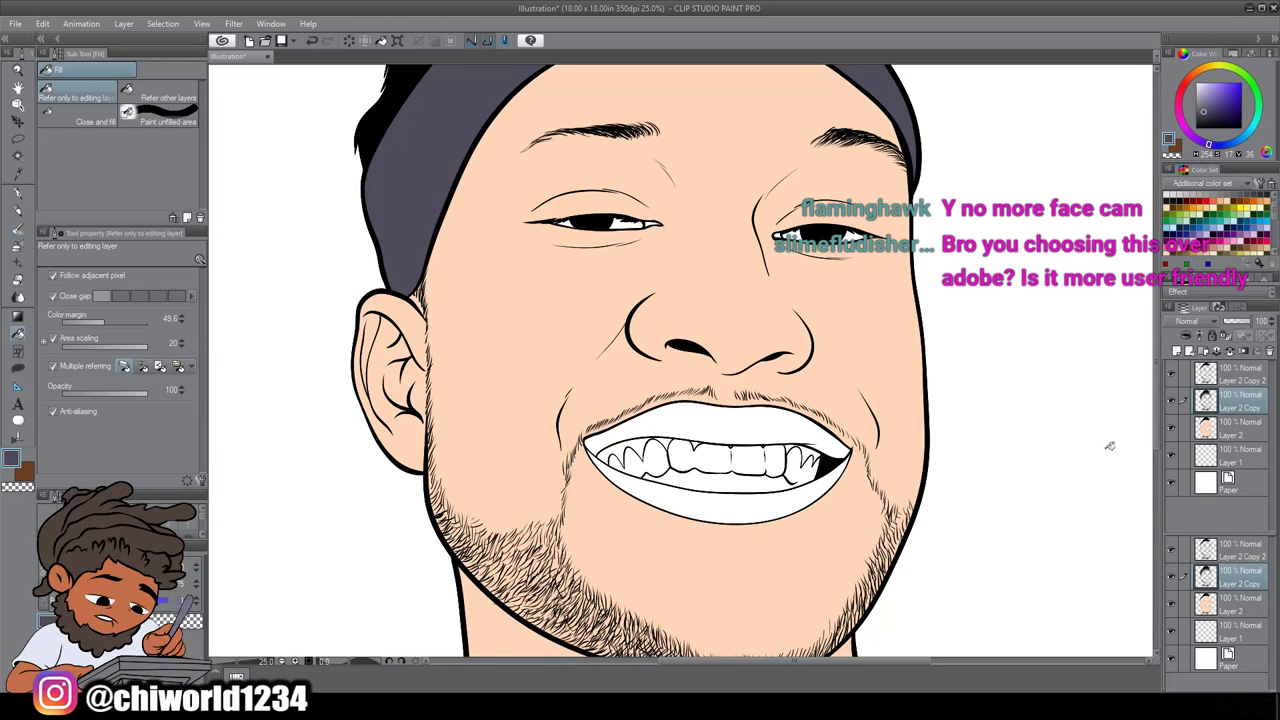
scroll(1058, 464, up, 3)
scroll(878, 397, down, 3)
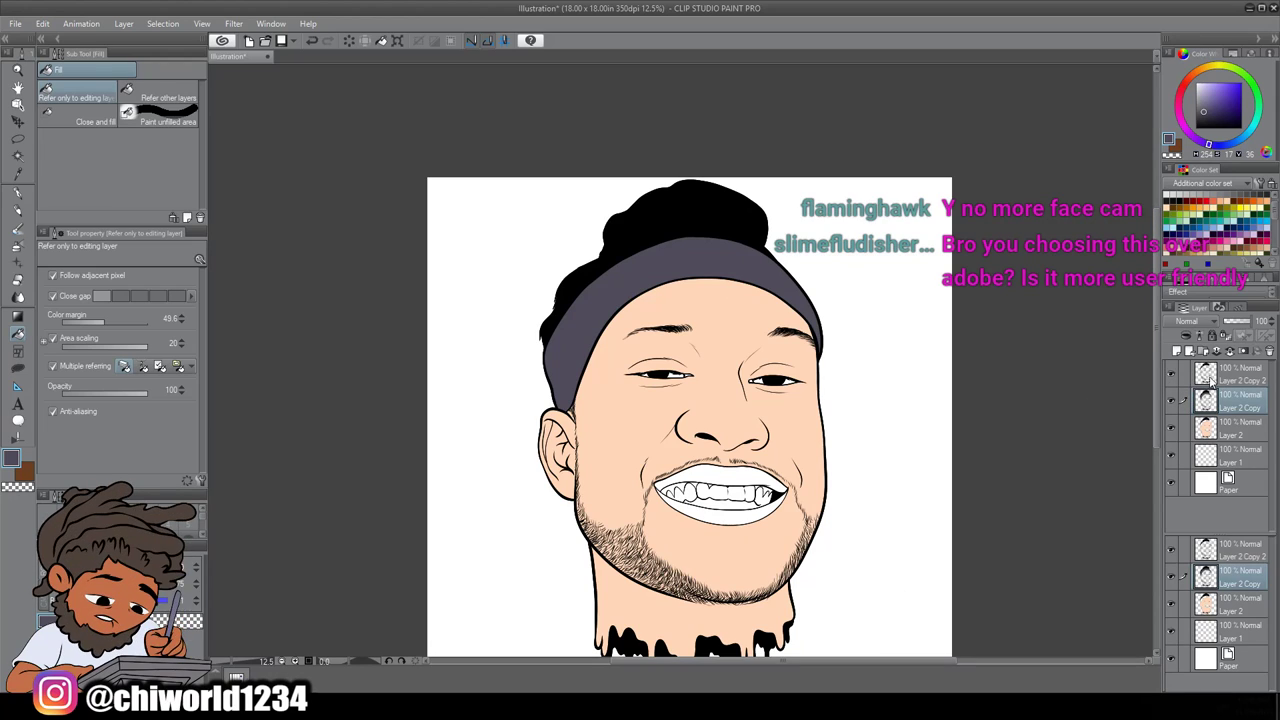
Duplicate the top line art layer and select Layer 2 Copy 2 beneath the new copy
right_click(1226, 377)
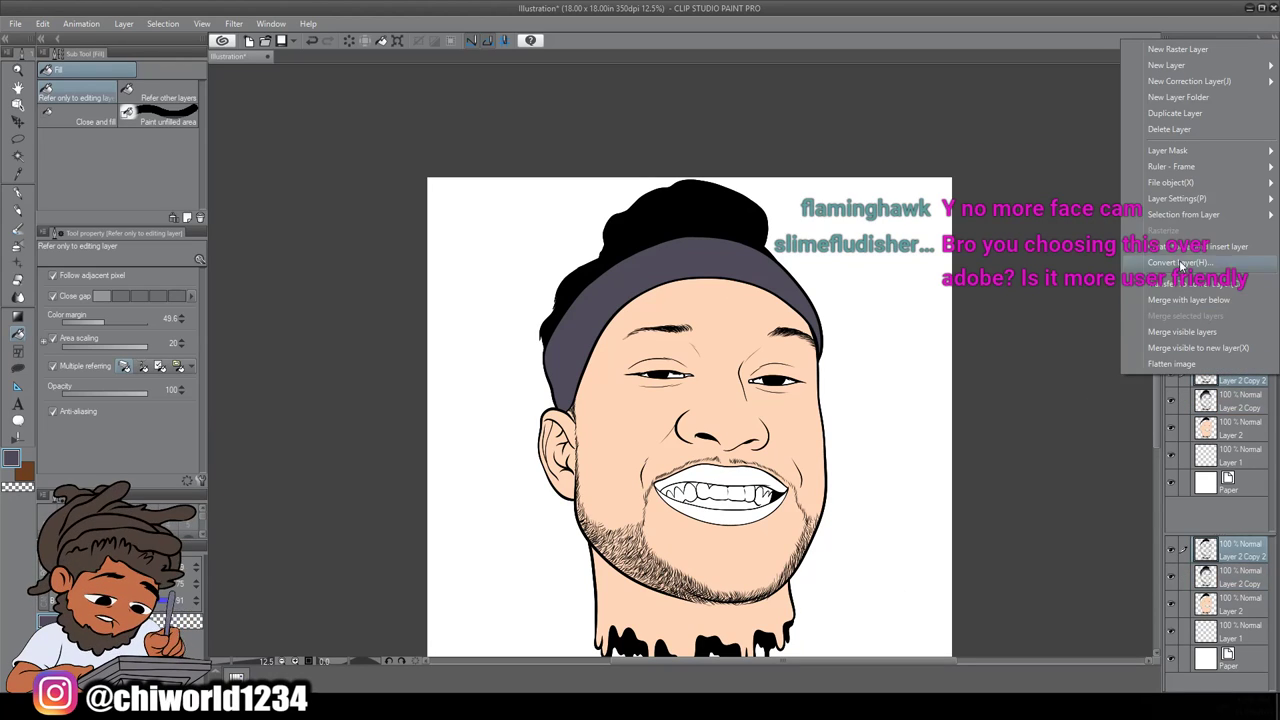
click(1171, 113)
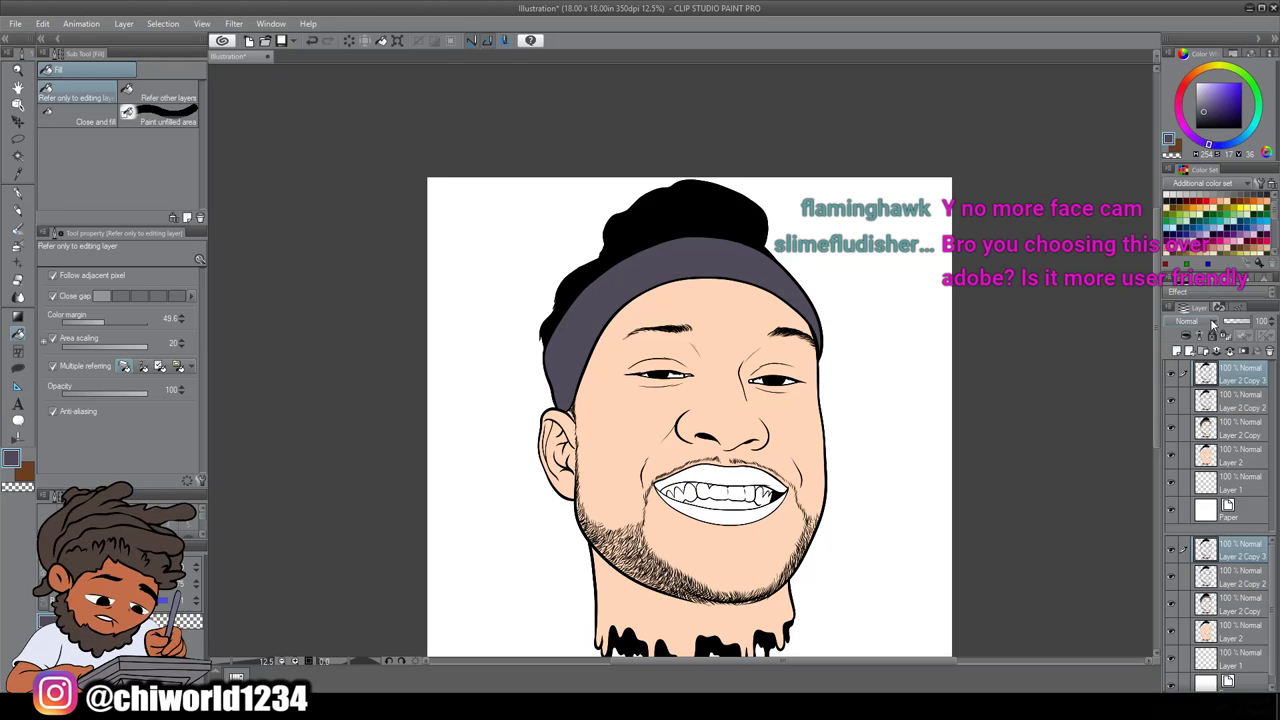
click(1230, 404)
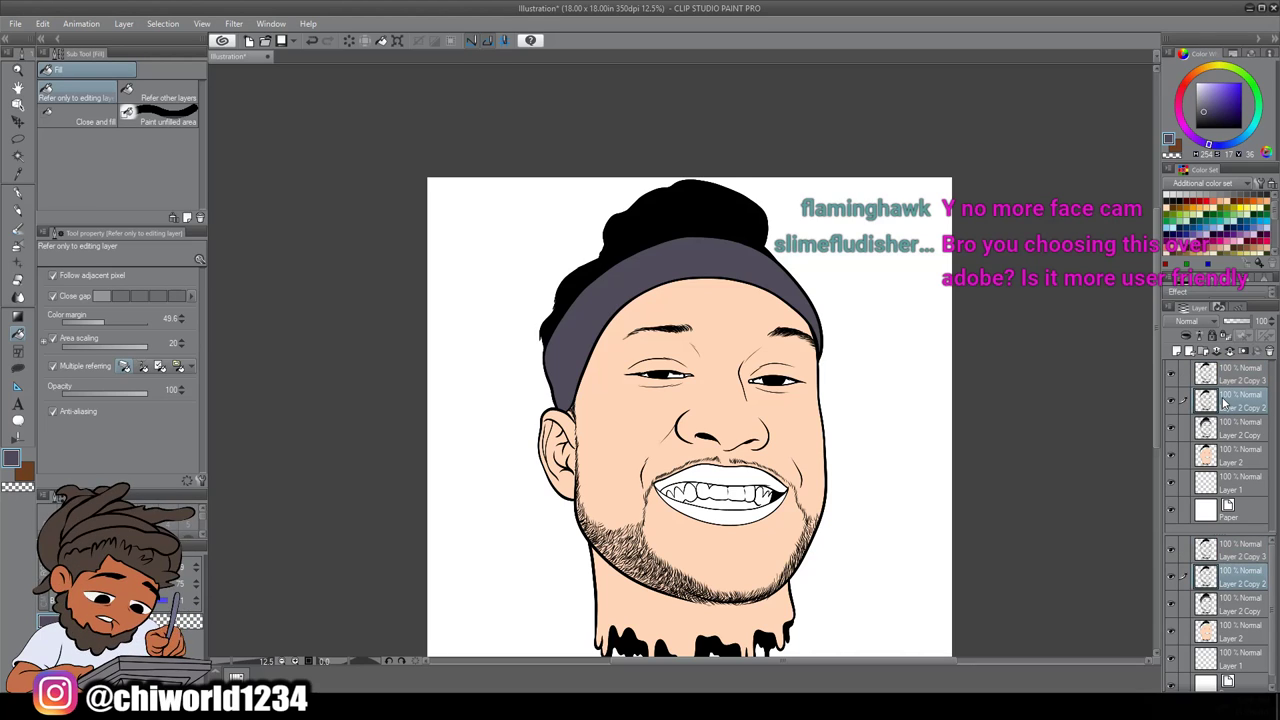
Set the drawing color to a dusty pink, H 349, S 44, V 87 (DD7C8E), and fill the upper lip with it
scroll(862, 440, up, 2)
scroll(858, 436, up, 3)
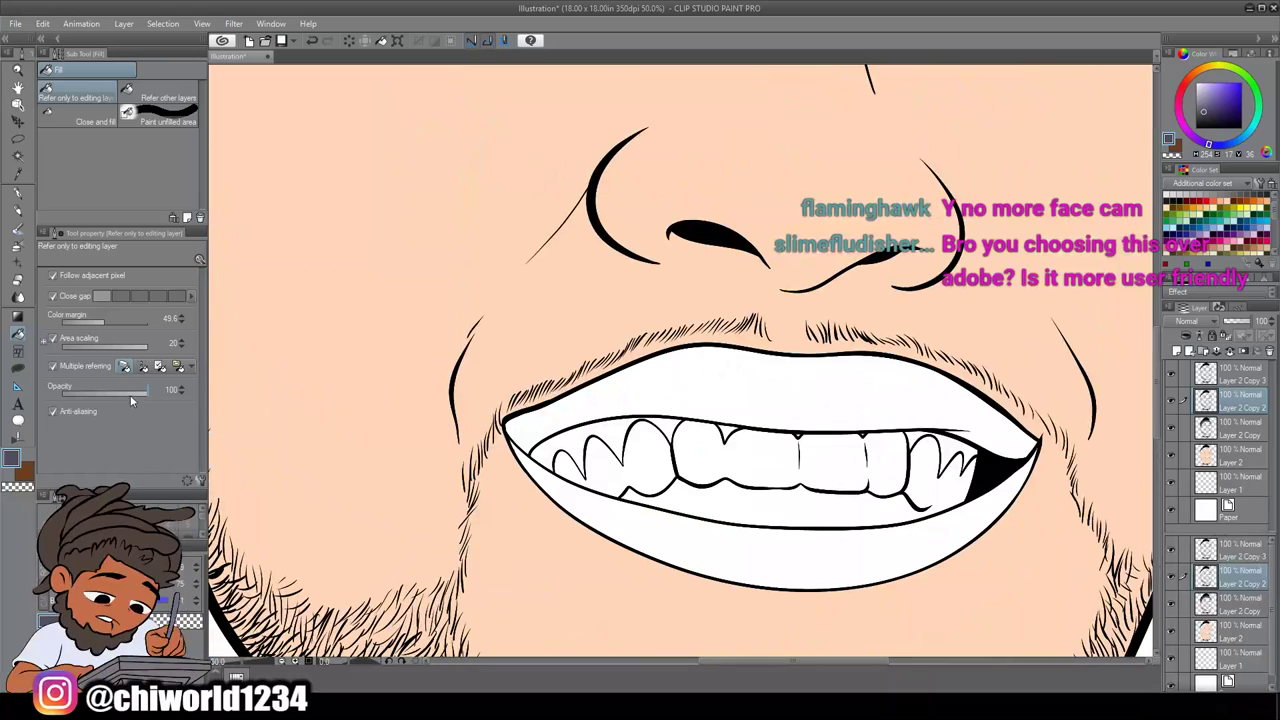
click(14, 458)
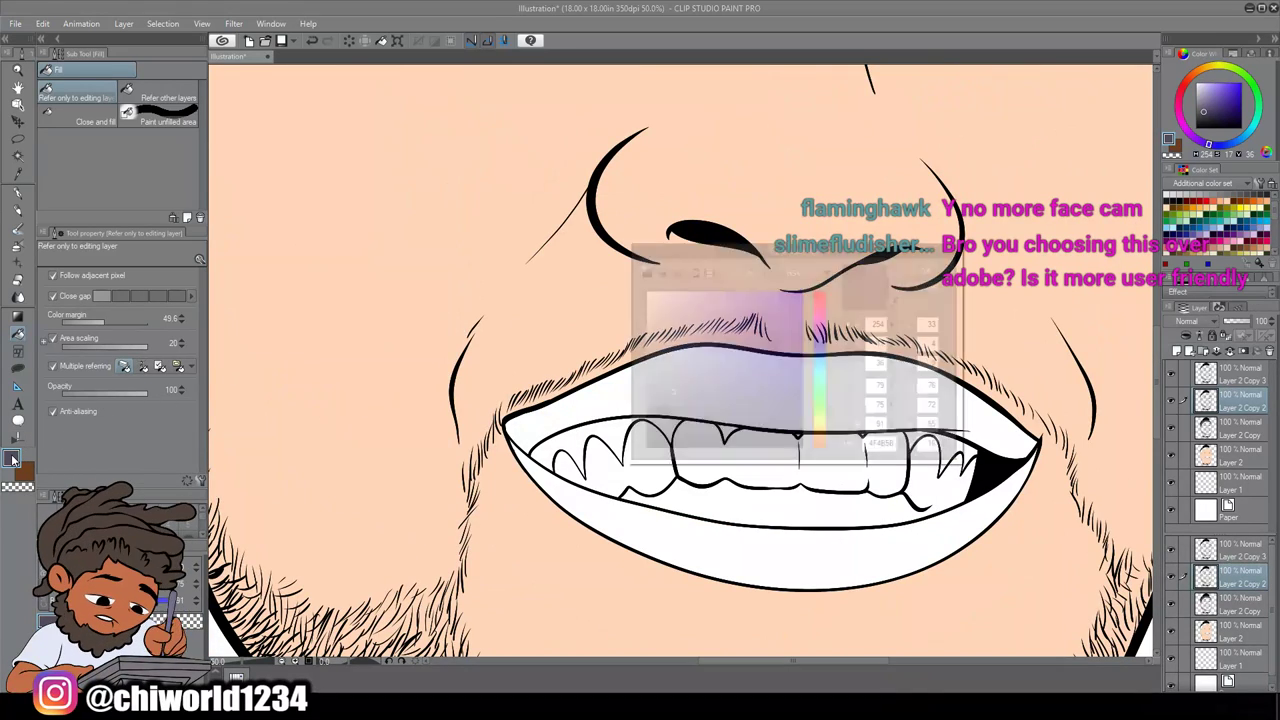
click(820, 303)
drag(718, 348, 711, 313)
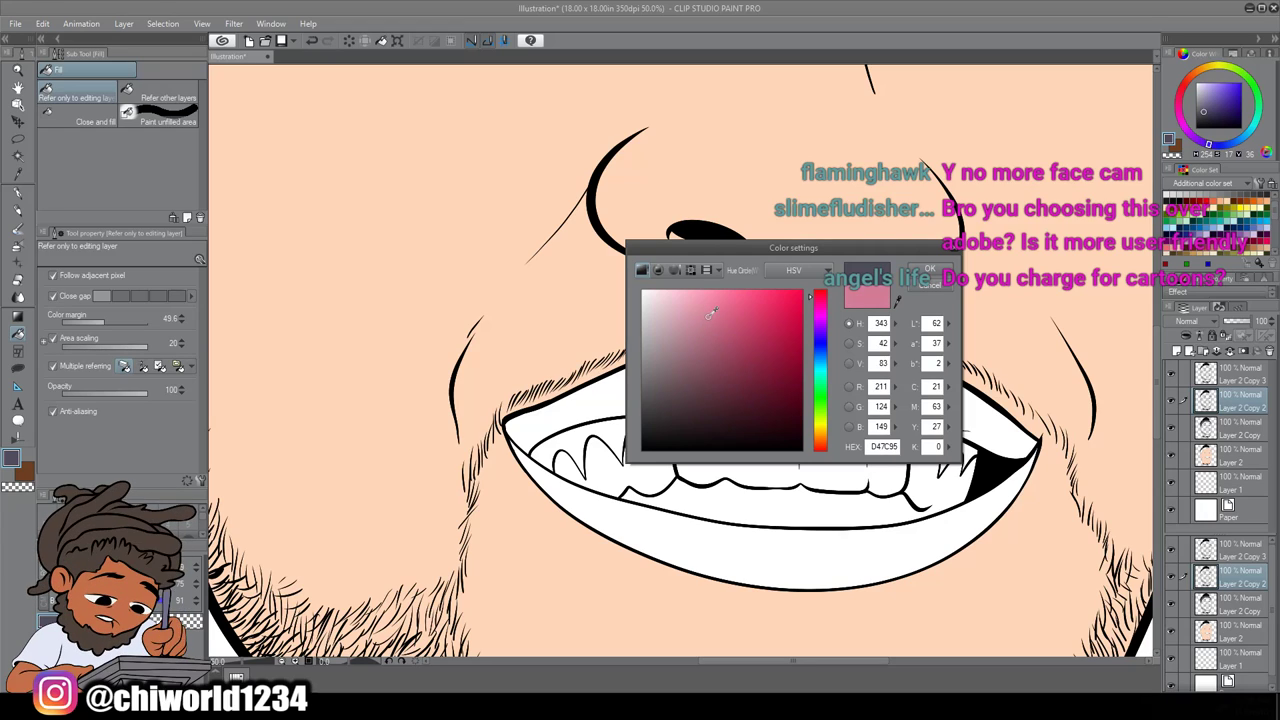
drag(822, 310, 822, 298)
mouse_move(710, 316)
mouse_down()
mouse_move(718, 302)
mouse_move(712, 311)
mouse_up()
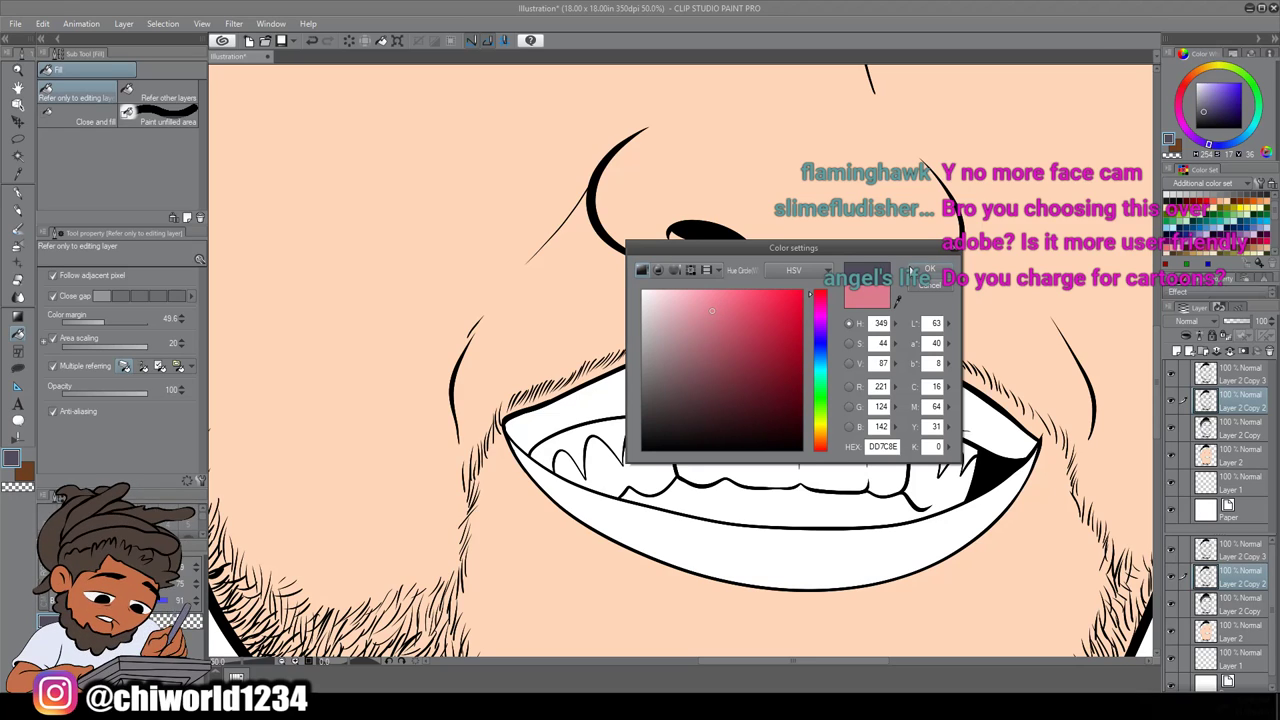
click(929, 271)
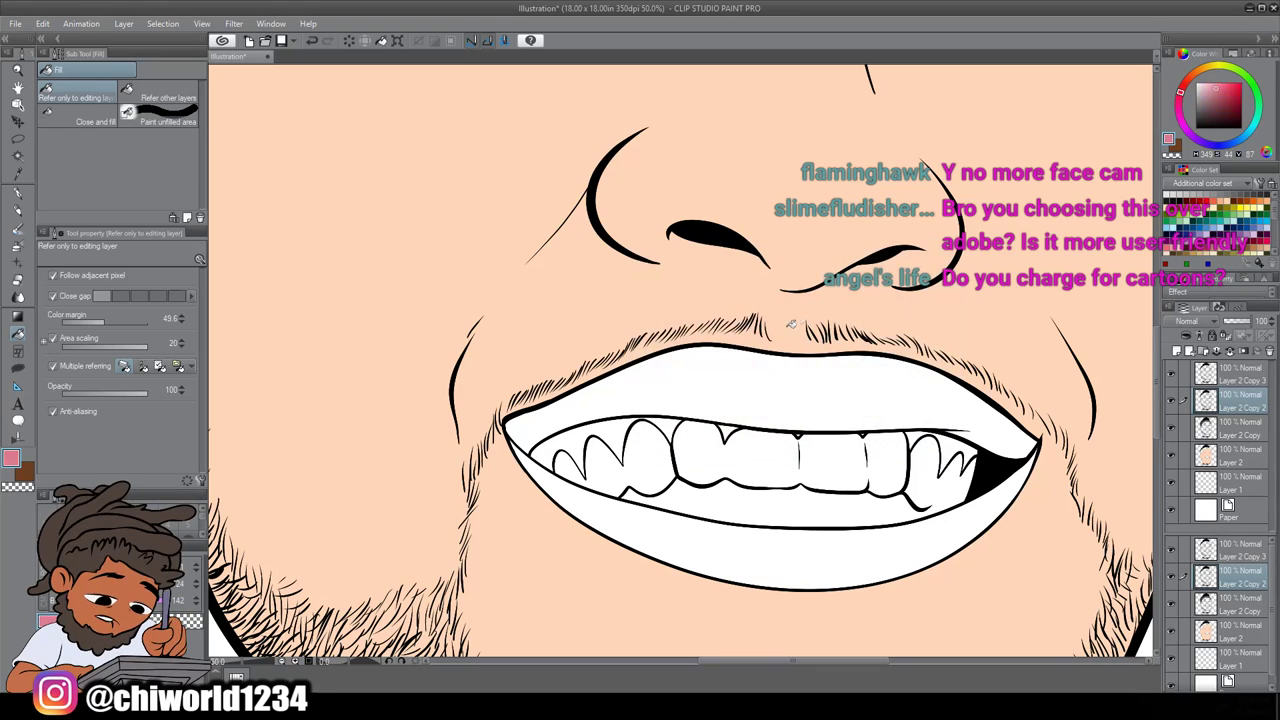
click(751, 368)
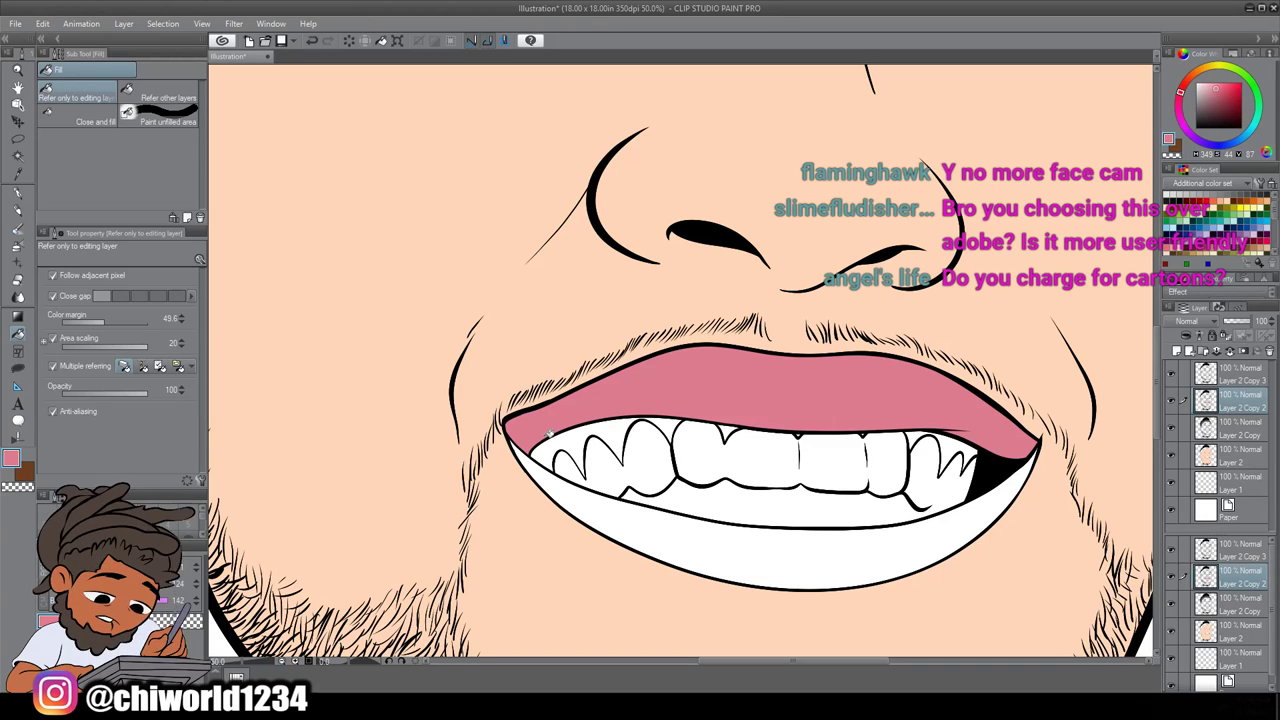
Set the drawing color to a lighter pink, H 349, S 38, V 97 (F89AAB), and fill the lower lip with it
click(13, 459)
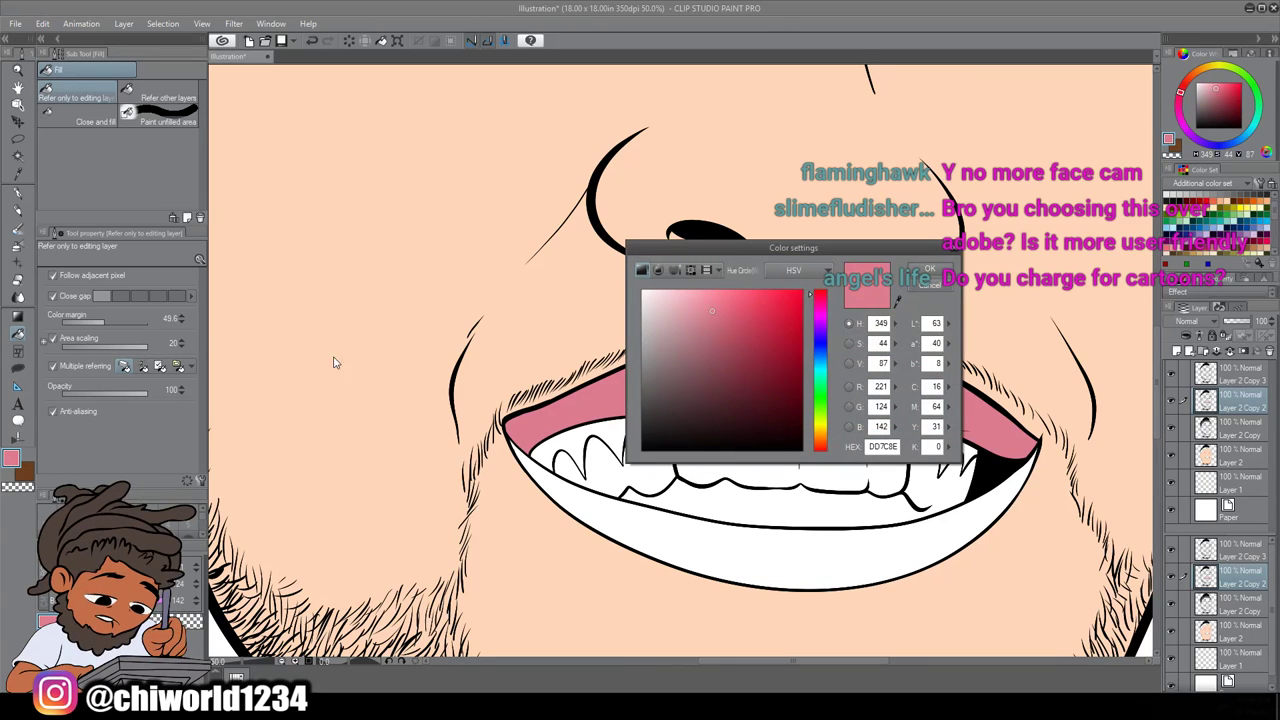
drag(712, 307, 704, 292)
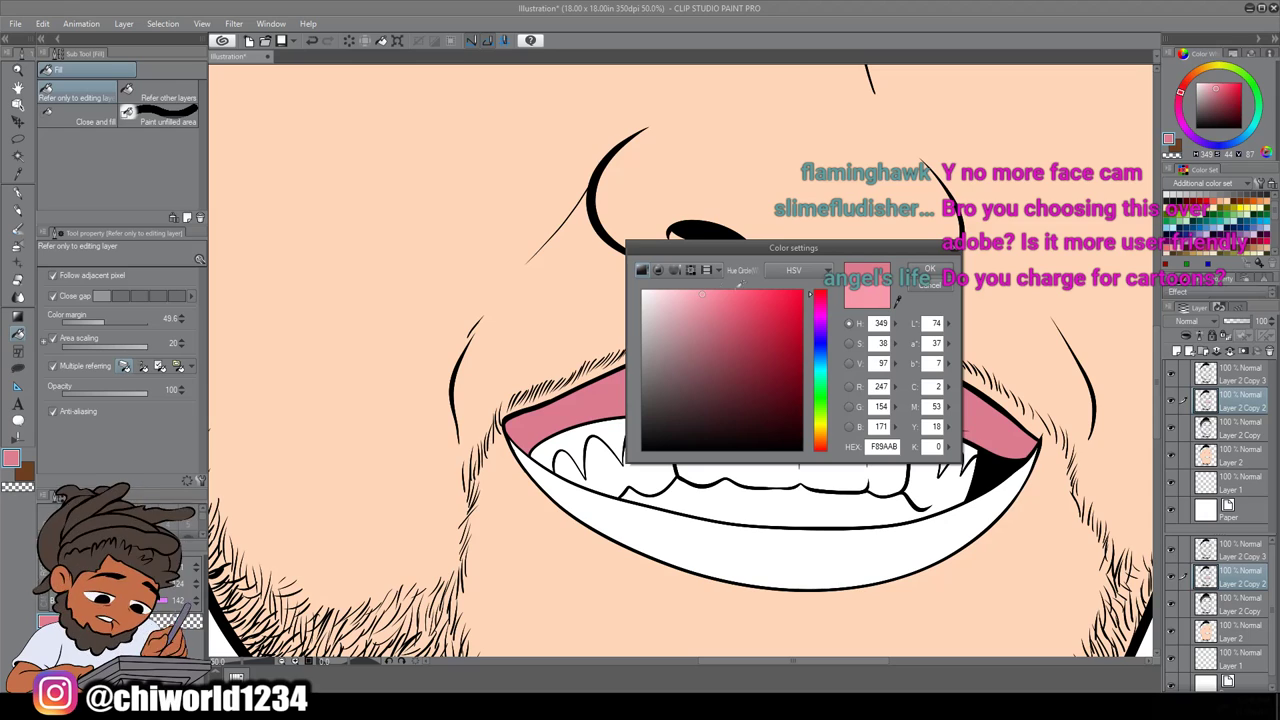
click(928, 270)
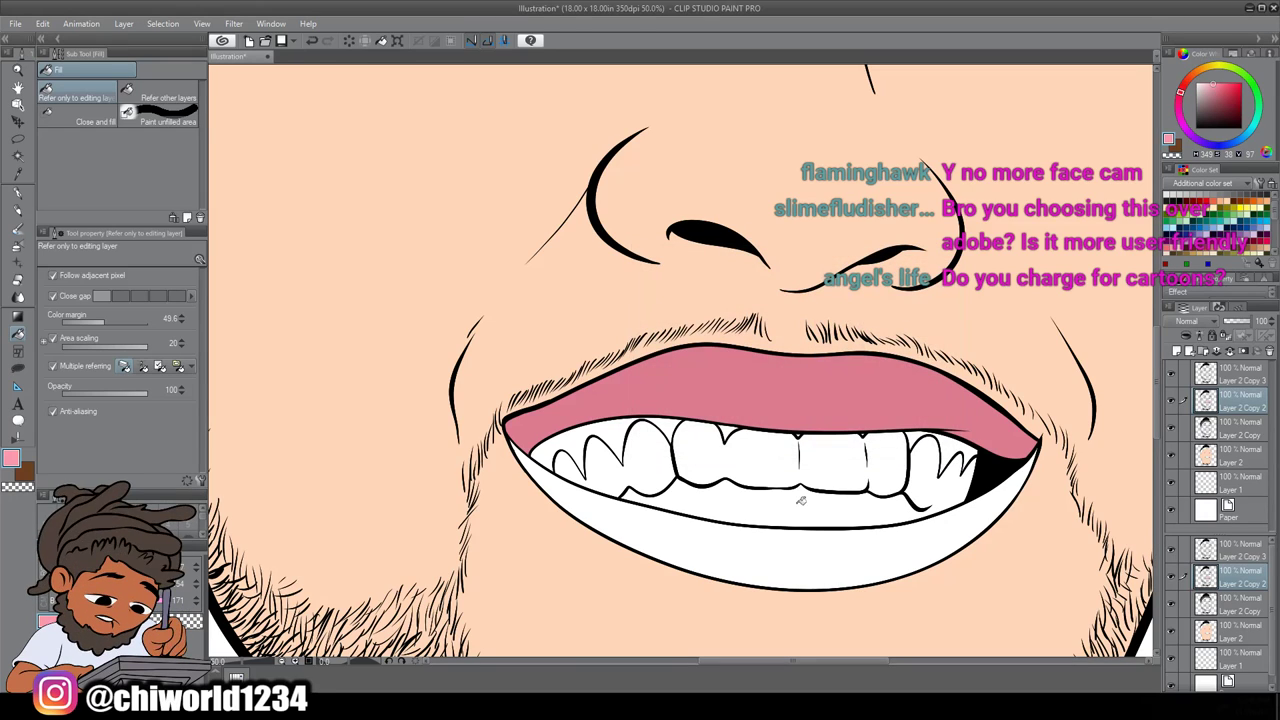
click(767, 546)
Adjust the lip layer's hue to 14, saturation to 5 and luminosity to 13 with the Hue/Saturation/Luminosity correction
scroll(800, 530, down, 5)
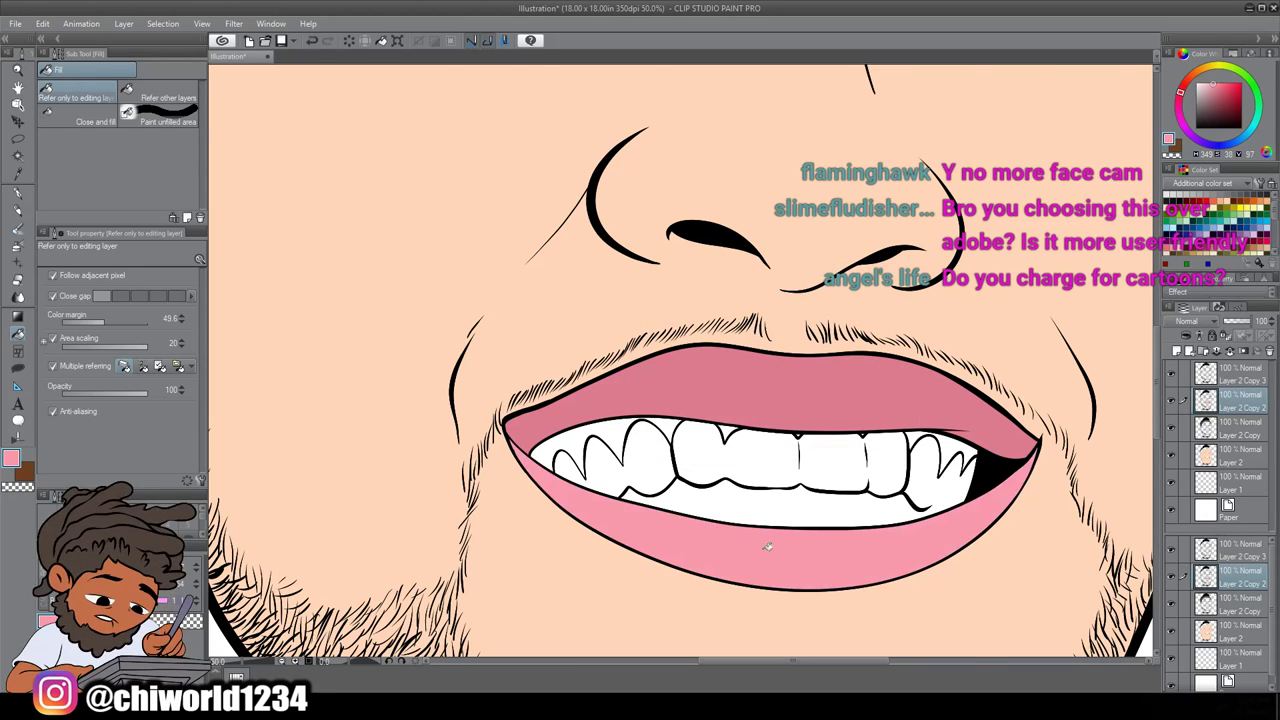
scroll(844, 515, up, 3)
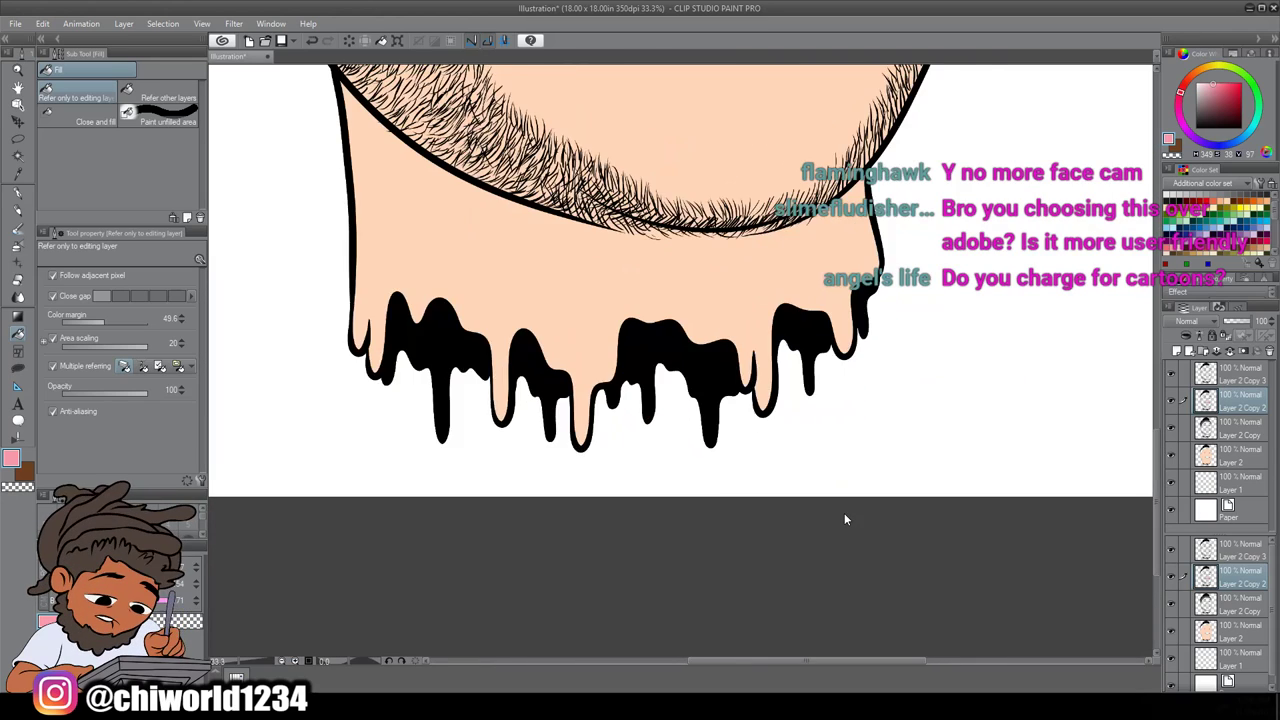
scroll(846, 510, up, 7)
scroll(846, 506, left, 1)
scroll(844, 505, up, 1)
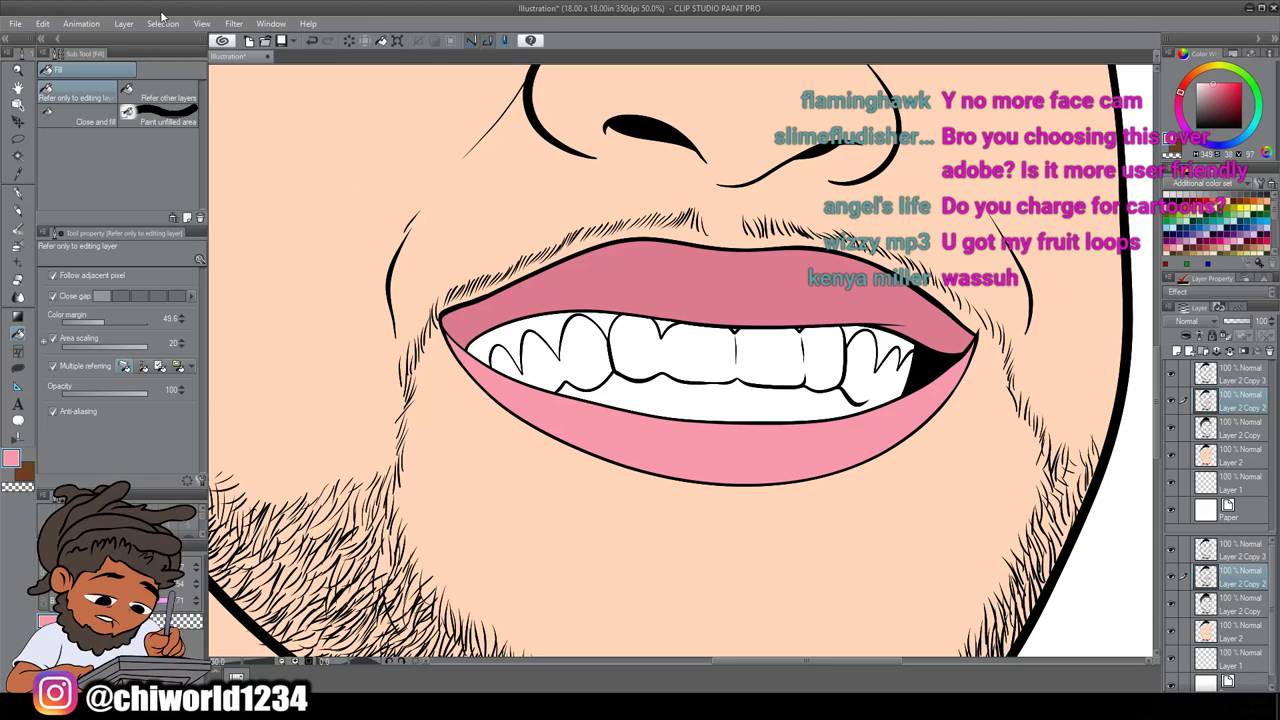
click(42, 24)
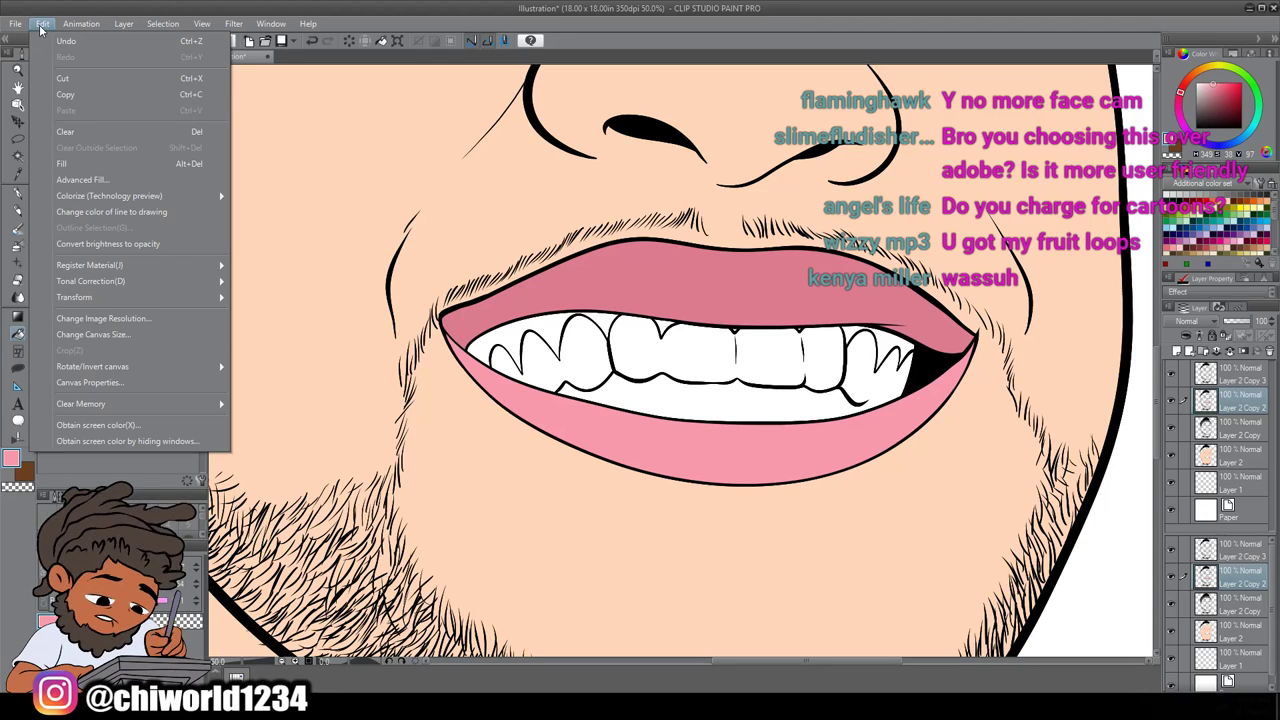
mouse_move(134, 284)
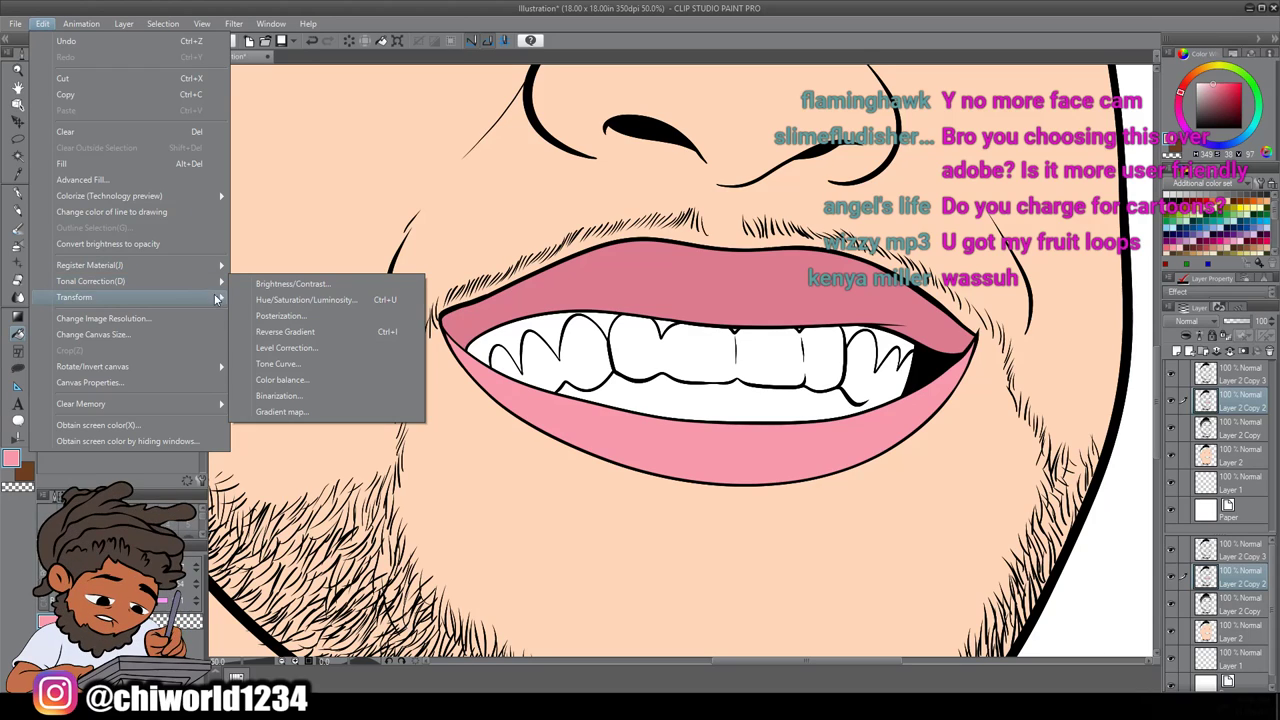
click(272, 303)
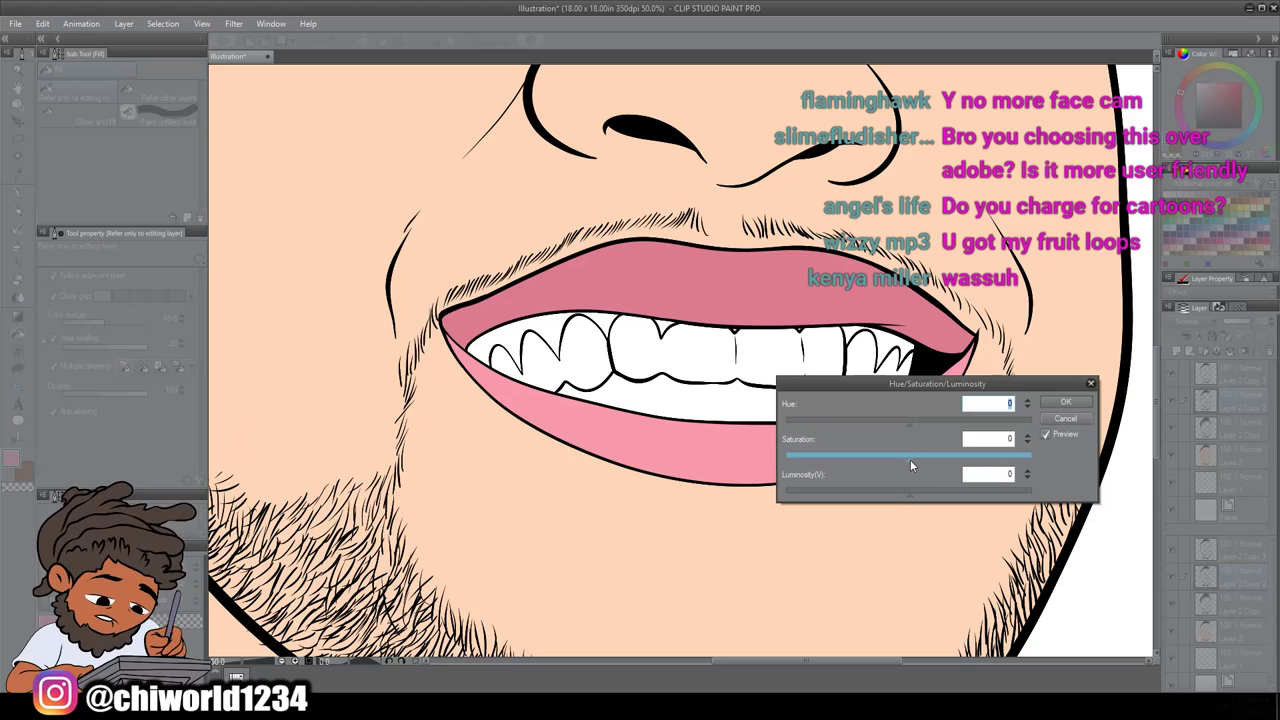
drag(919, 458, 921, 419)
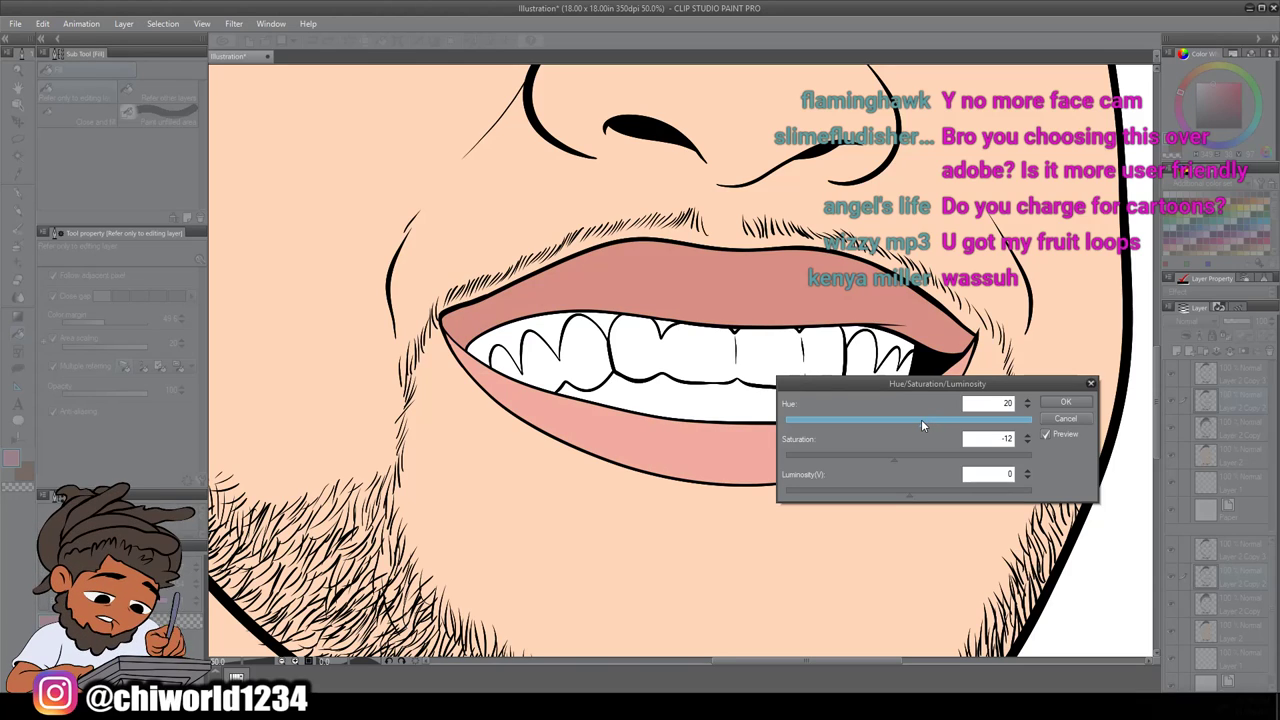
drag(921, 419, 919, 419)
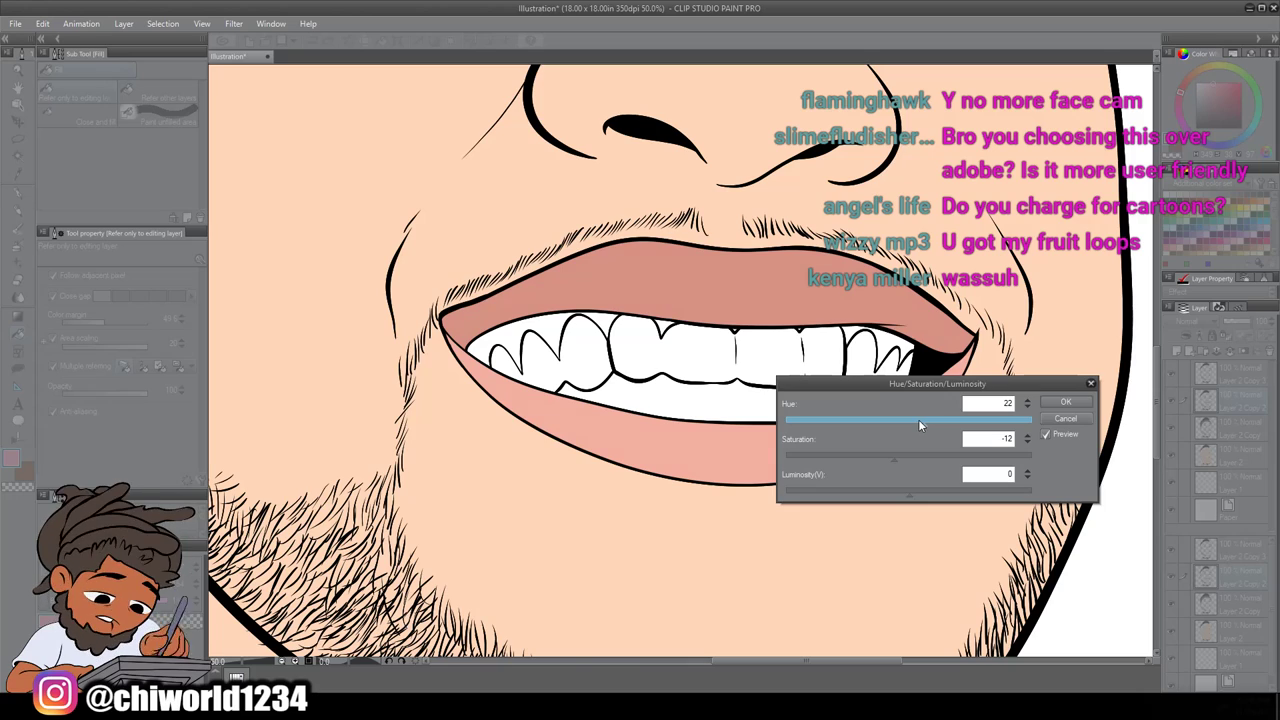
drag(918, 416, 916, 420)
drag(904, 486, 919, 420)
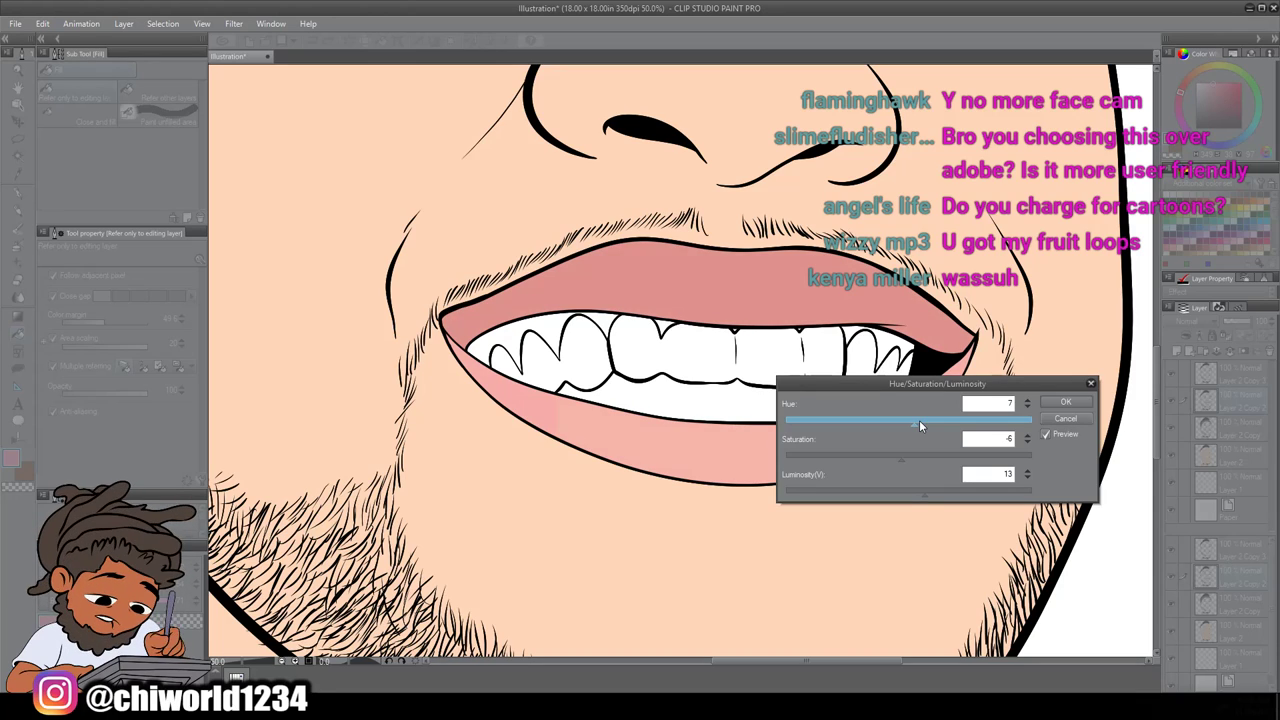
key(Right)
key(Right)
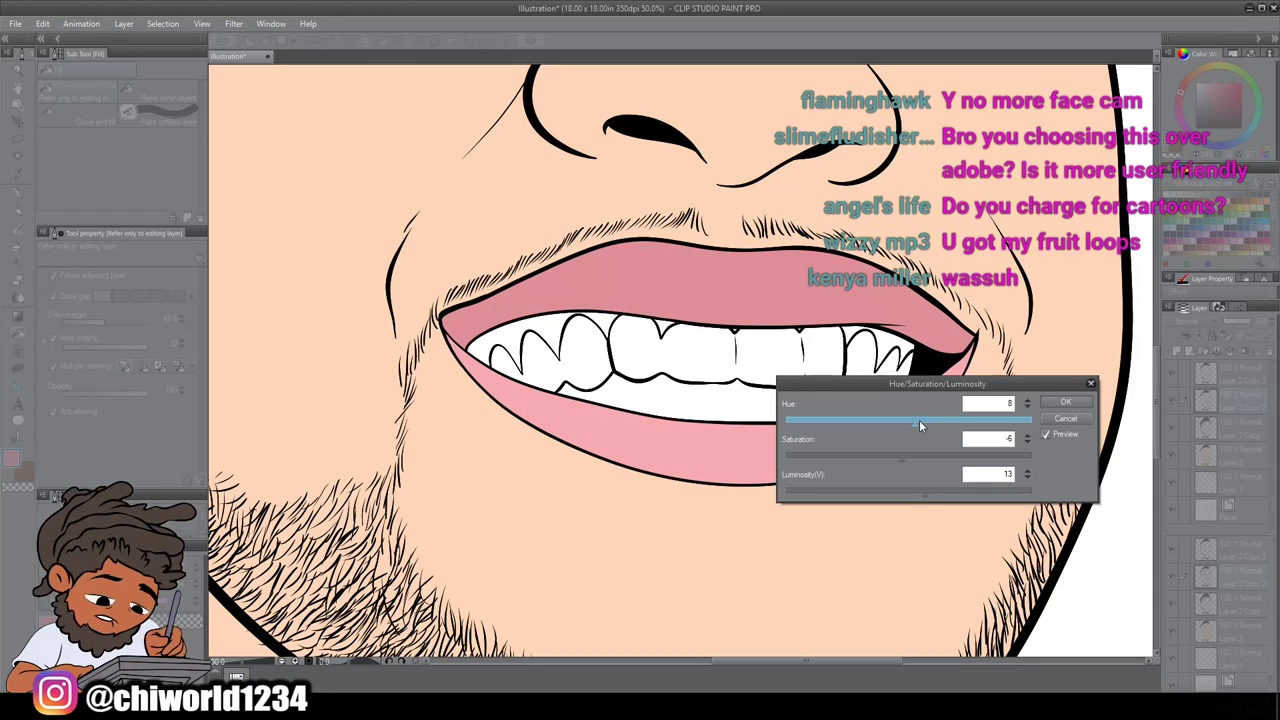
key(Right)
key(Right)
key(Right)
drag(924, 426, 903, 460)
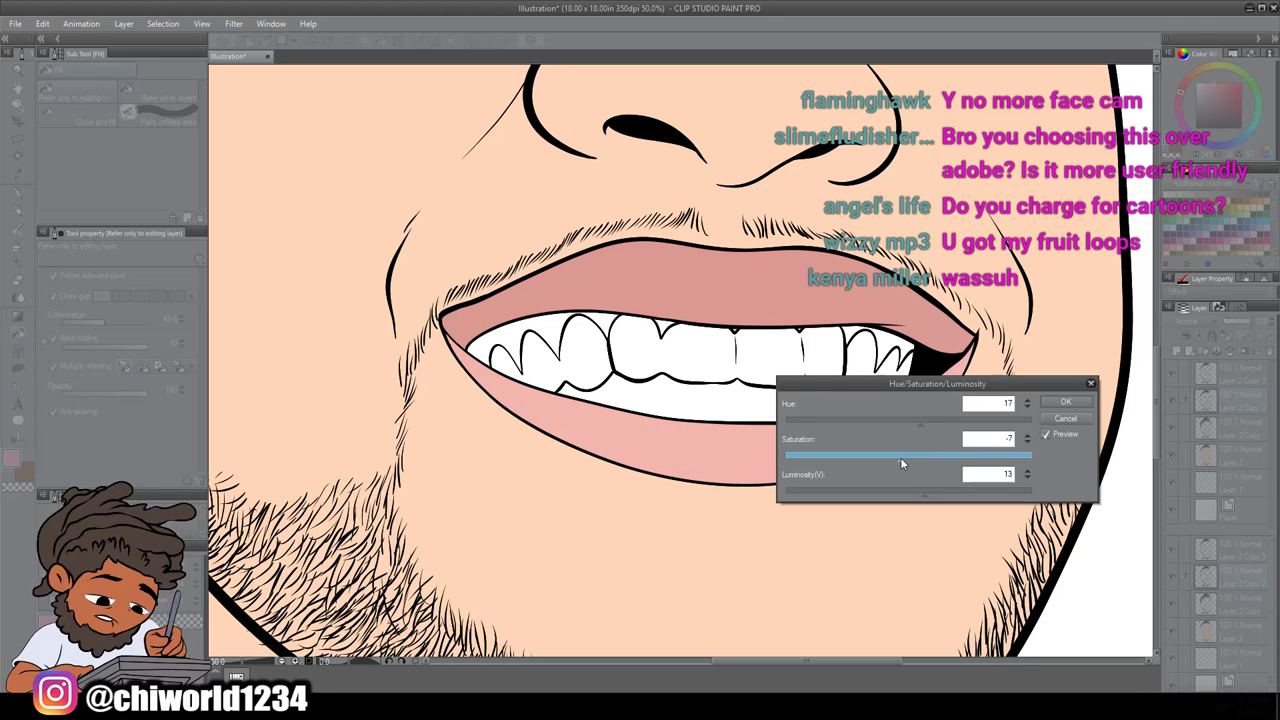
scroll(900, 457, down, 2)
scroll(922, 422, up, 3)
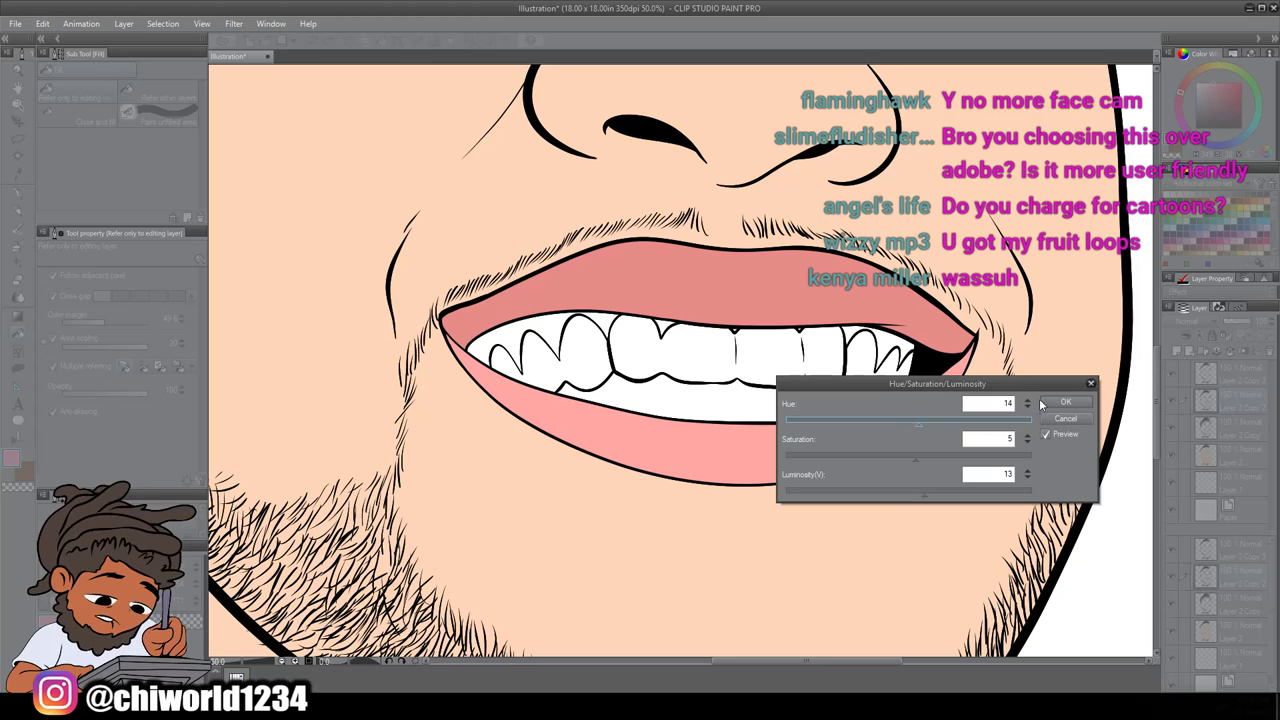
click(1066, 402)
Undo the lips' tonal correction and the color fills of both lips
scroll(1020, 495, down, 6)
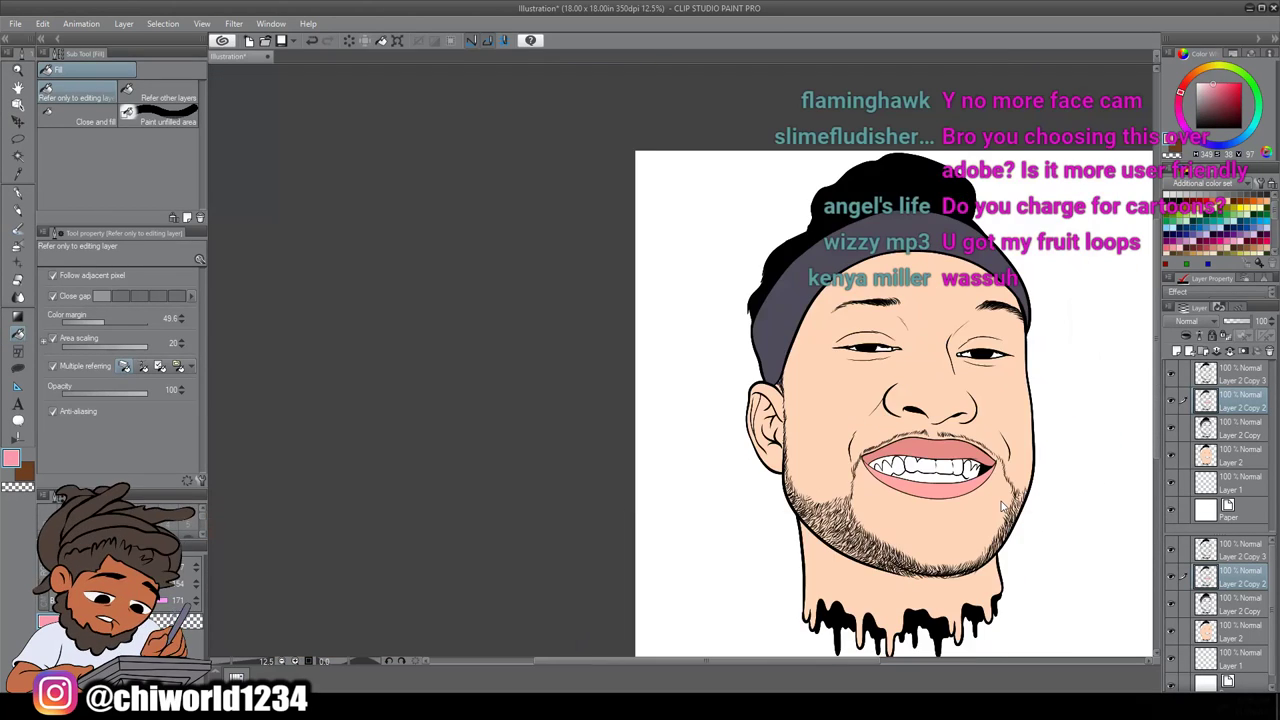
scroll(970, 474, up, 5)
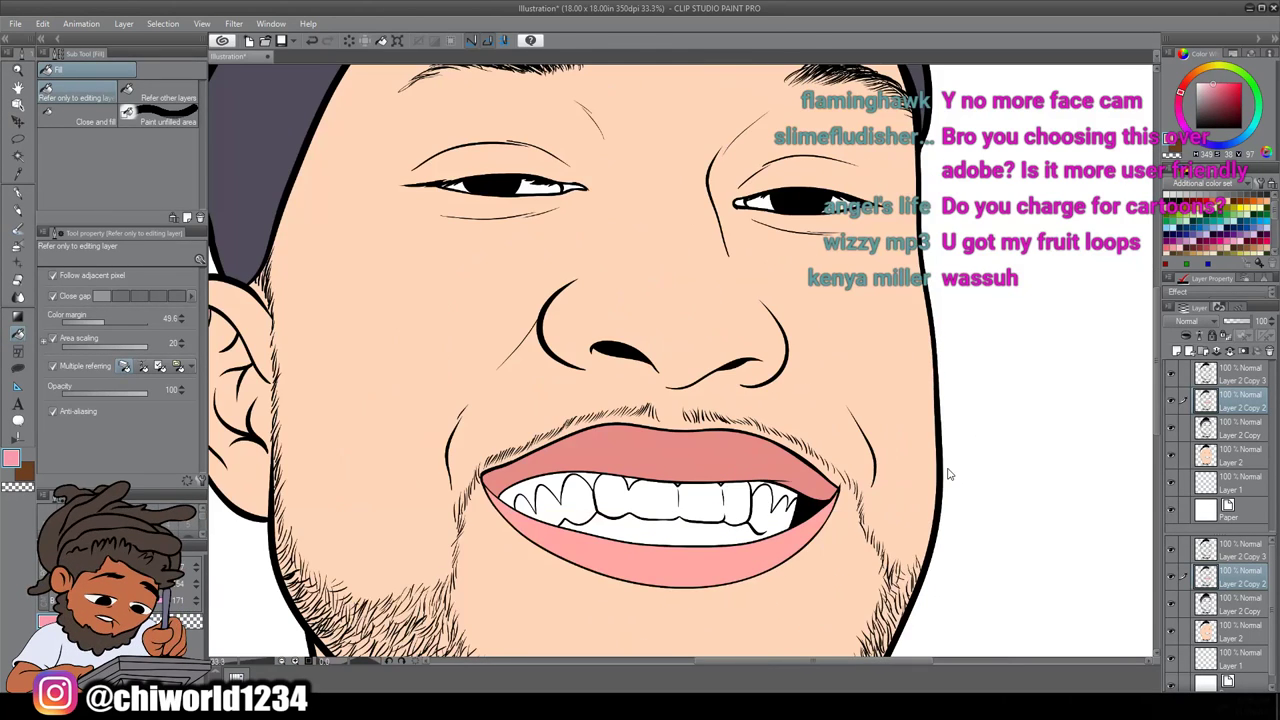
scroll(941, 465, down, 2)
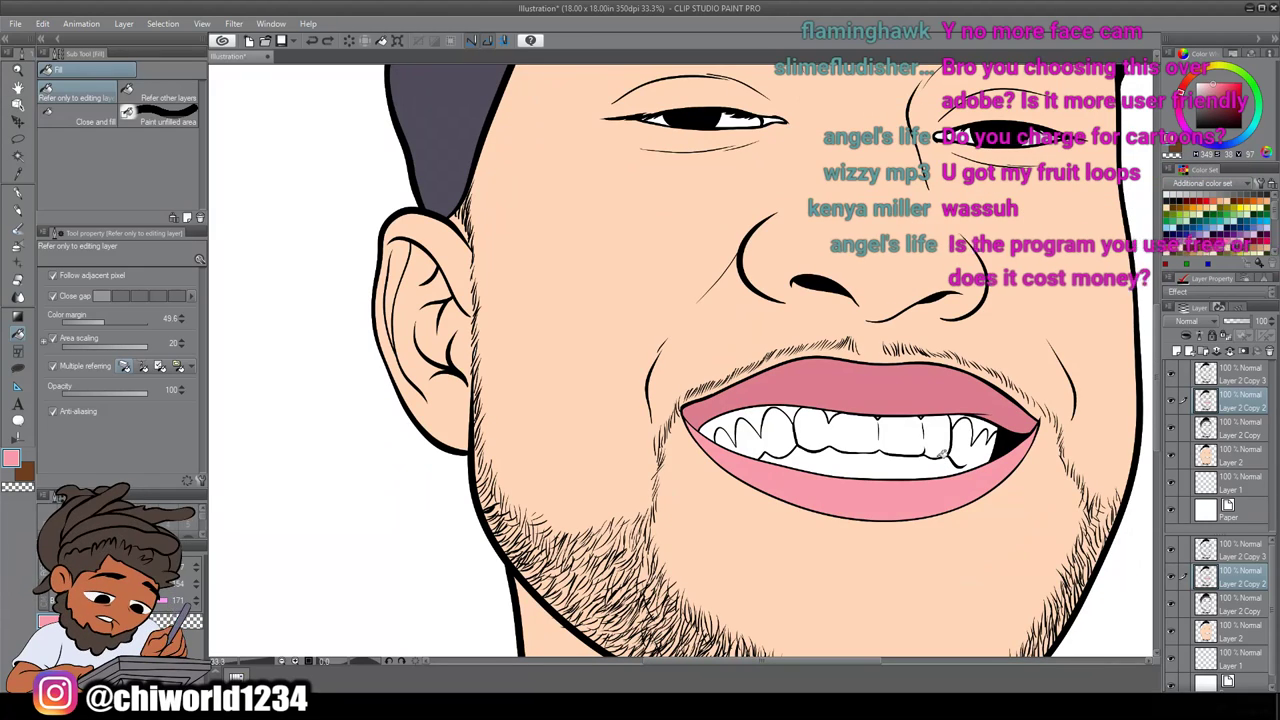
key(ctrl+z)
key(ctrl+z)
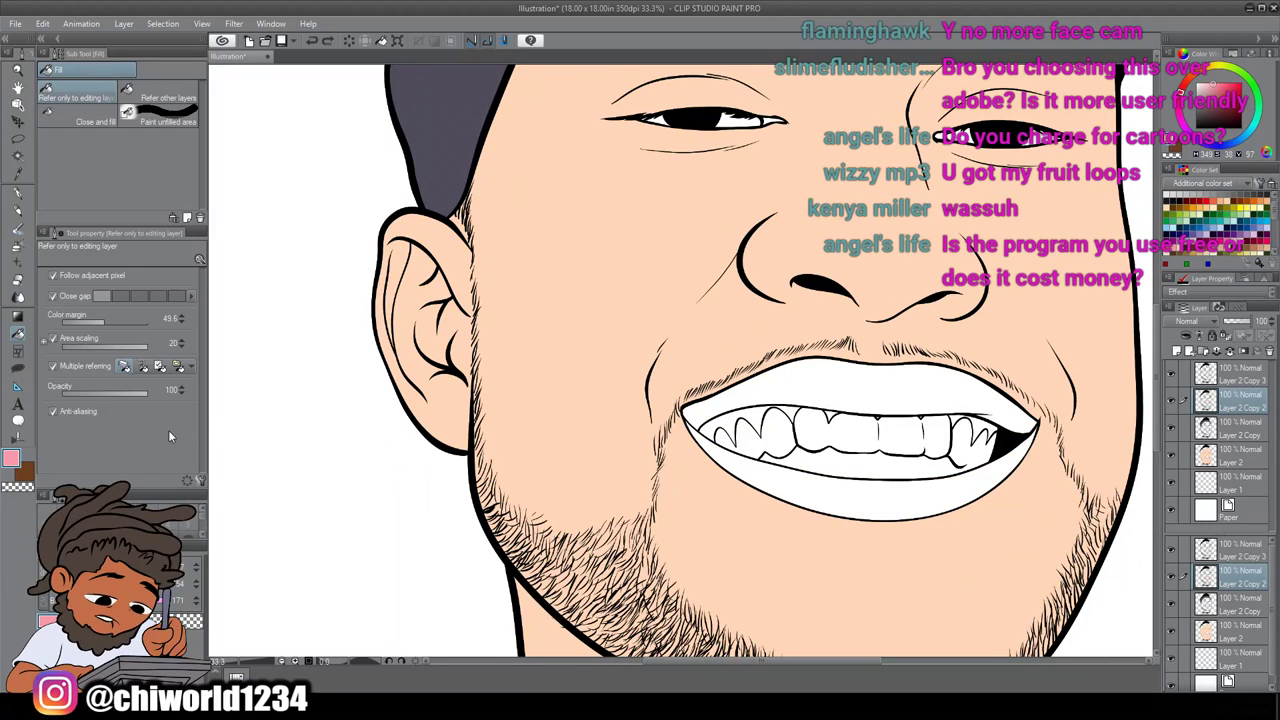
Set the drawing color to a light pink, H 0, S 31, V 100 (FFB0B0), and fill the lower lip with it
double_click(12, 460)
drag(718, 346, 698, 294)
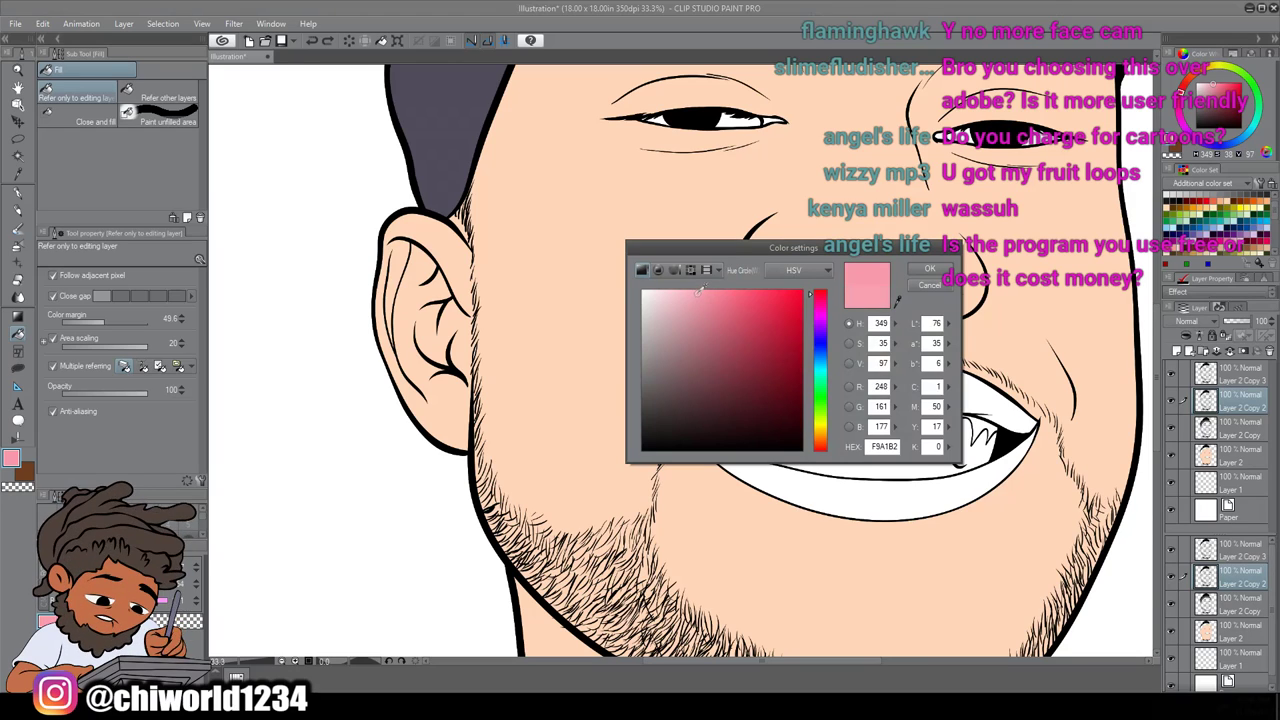
click(822, 405)
drag(822, 405, 824, 457)
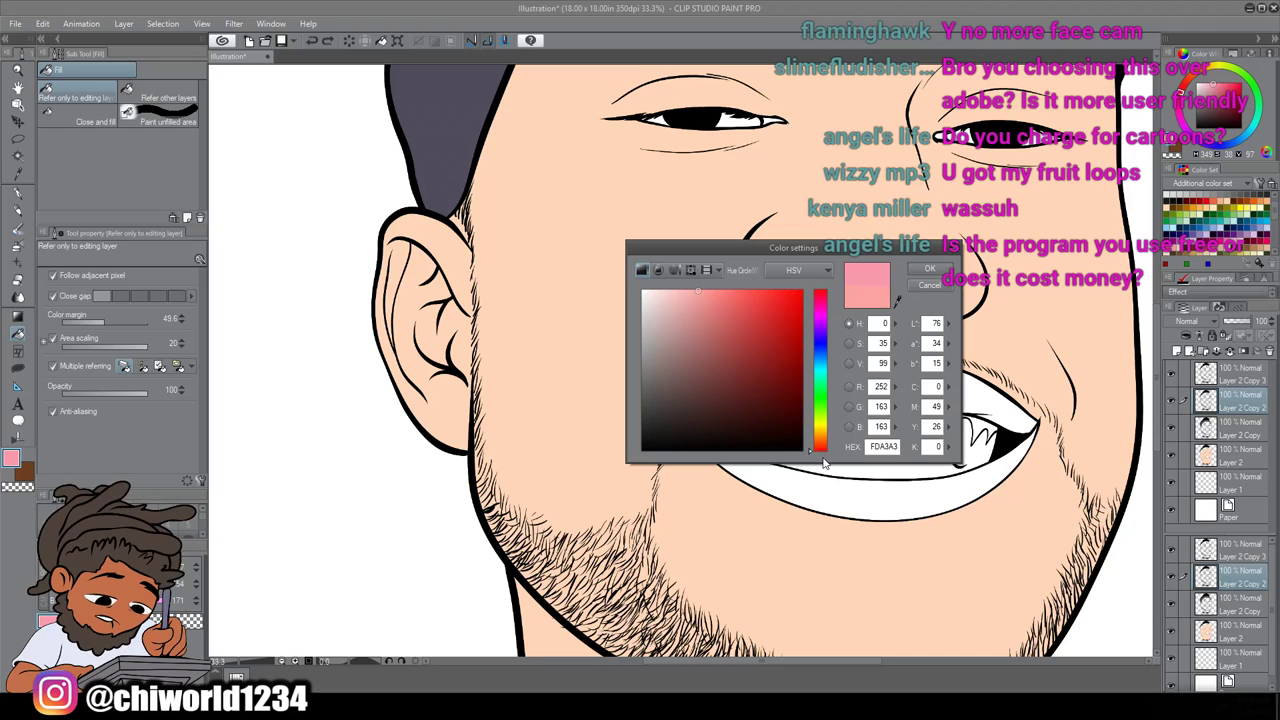
drag(706, 316, 692, 279)
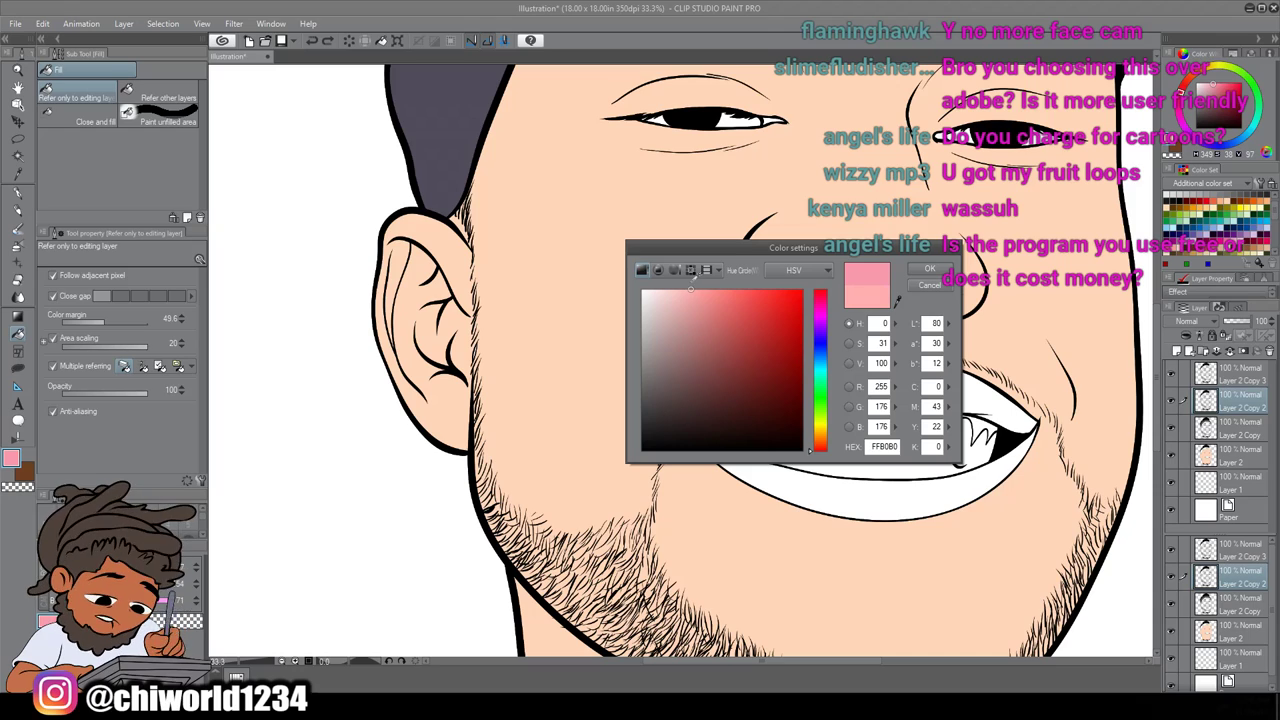
click(820, 456)
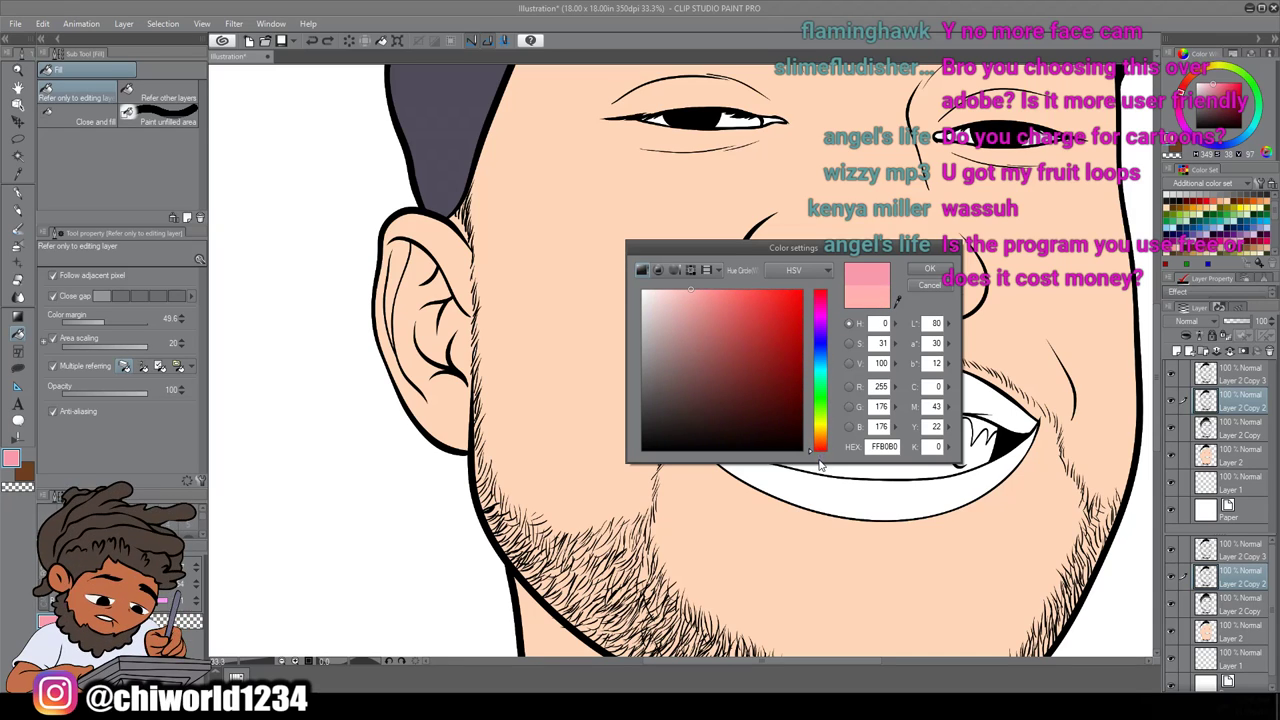
click(929, 269)
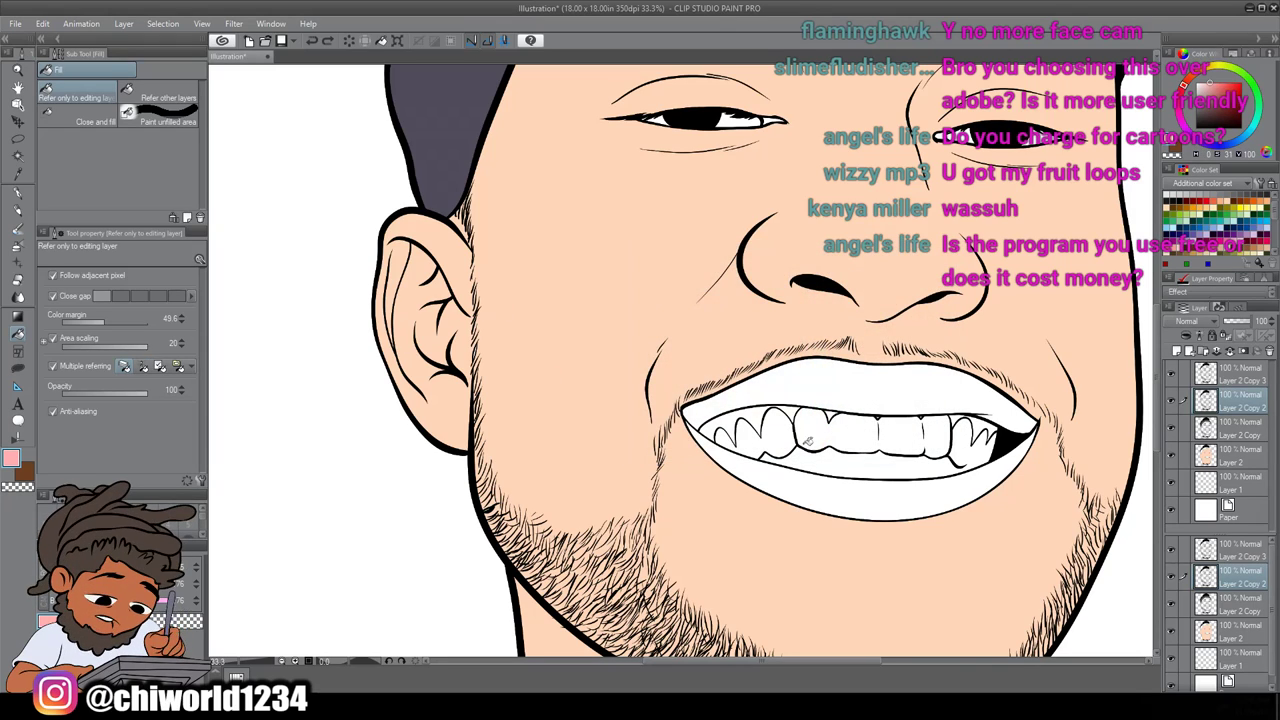
click(804, 481)
Set the drawing color to a muted rose, H 356, S 39, V 83 (D58187), and fill the upper lip with it
scroll(815, 478, down, 4)
scroll(815, 478, up, 4)
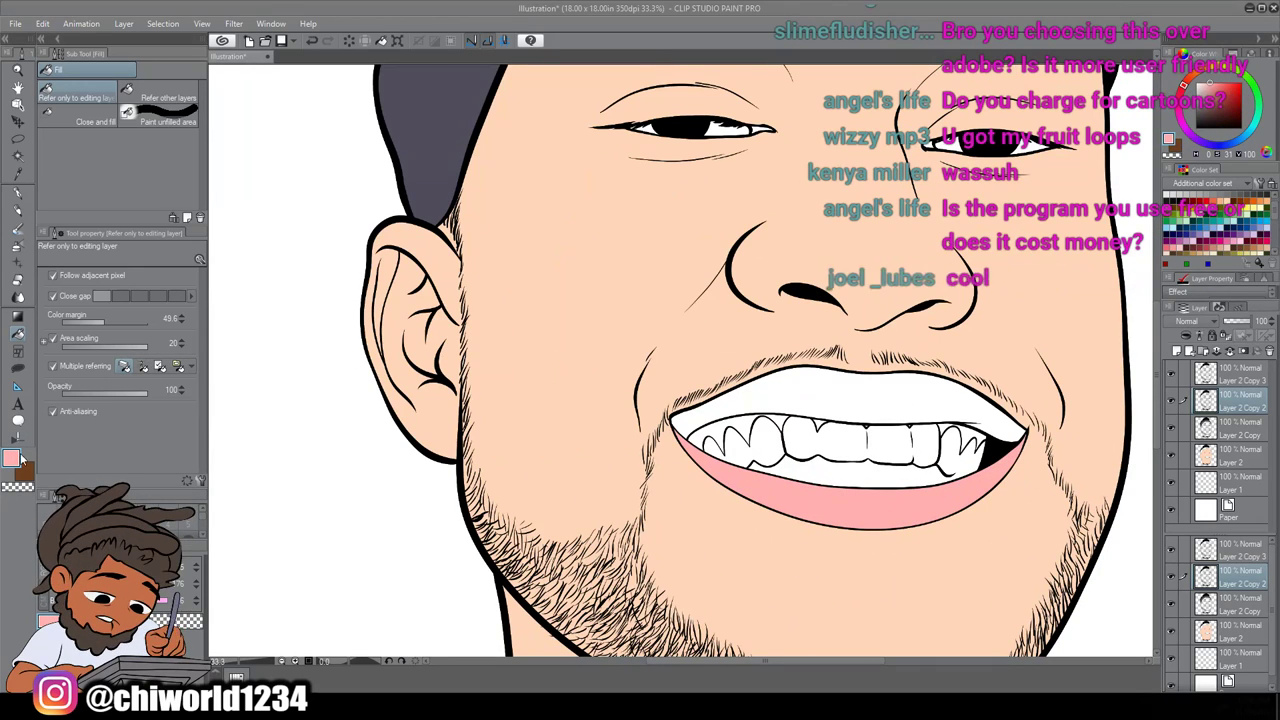
click(13, 457)
drag(692, 311, 708, 321)
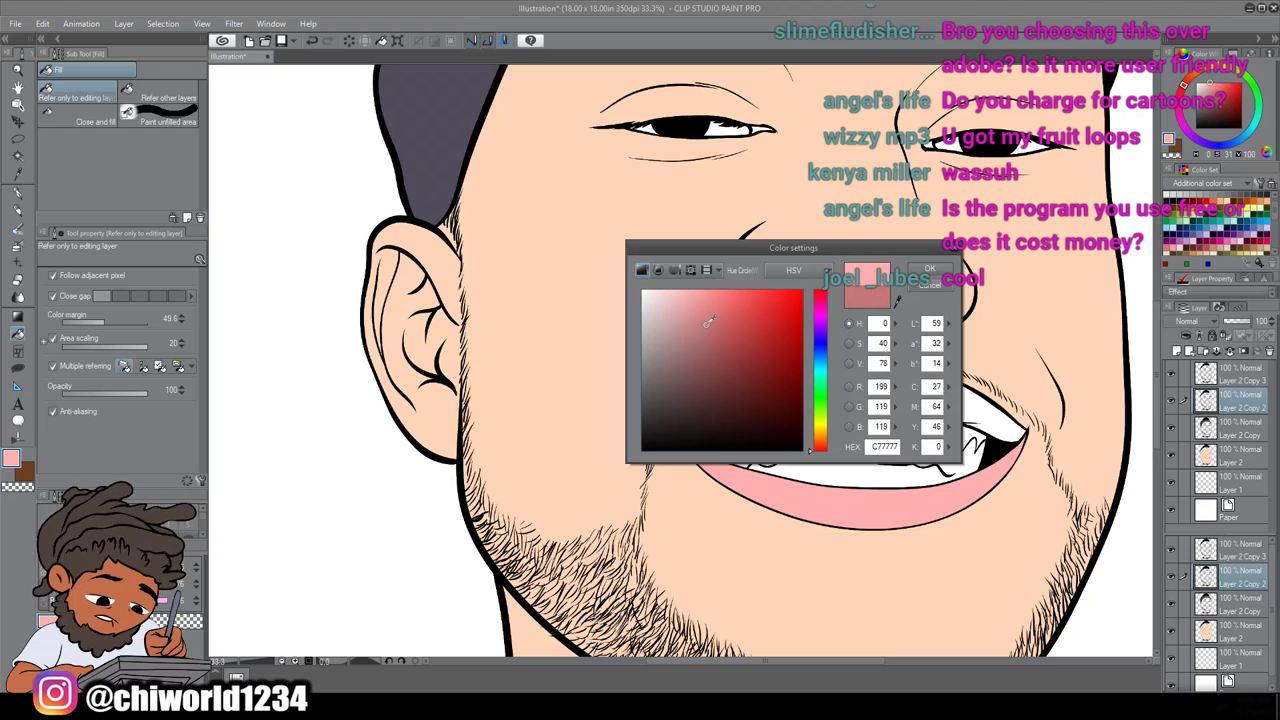
drag(815, 438, 816, 456)
drag(705, 340, 704, 317)
drag(826, 301, 824, 297)
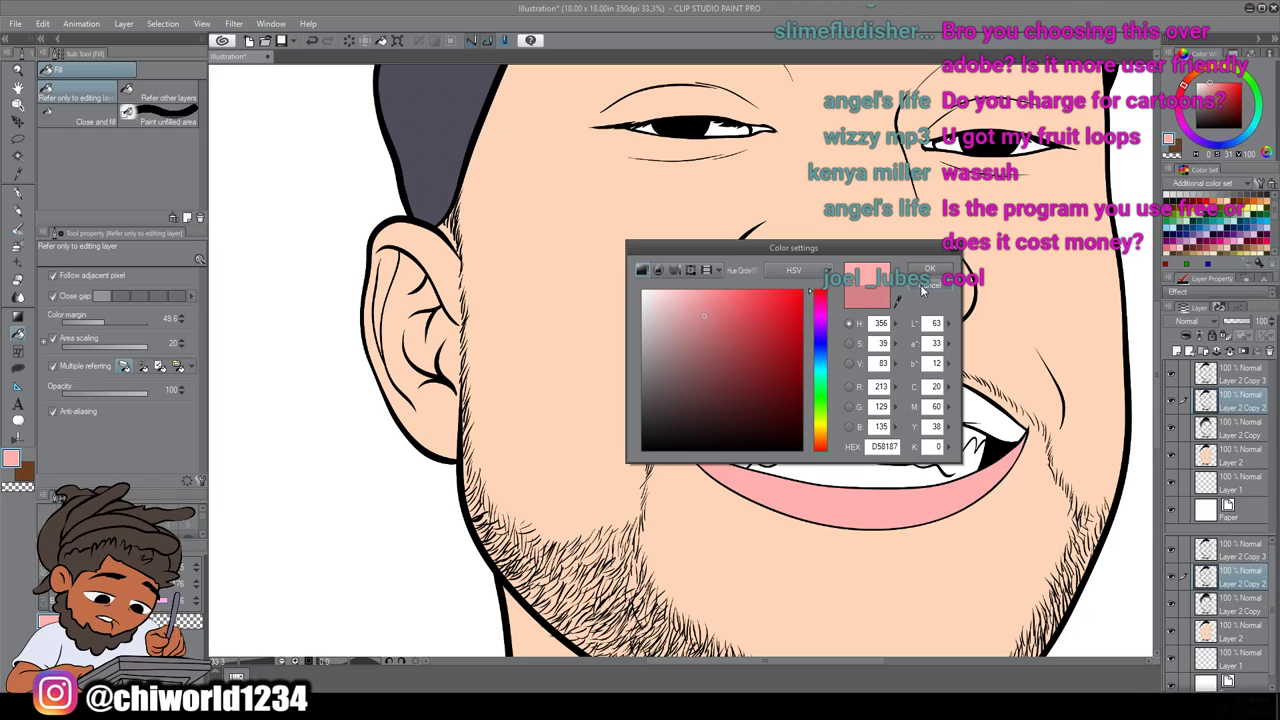
click(931, 270)
click(822, 393)
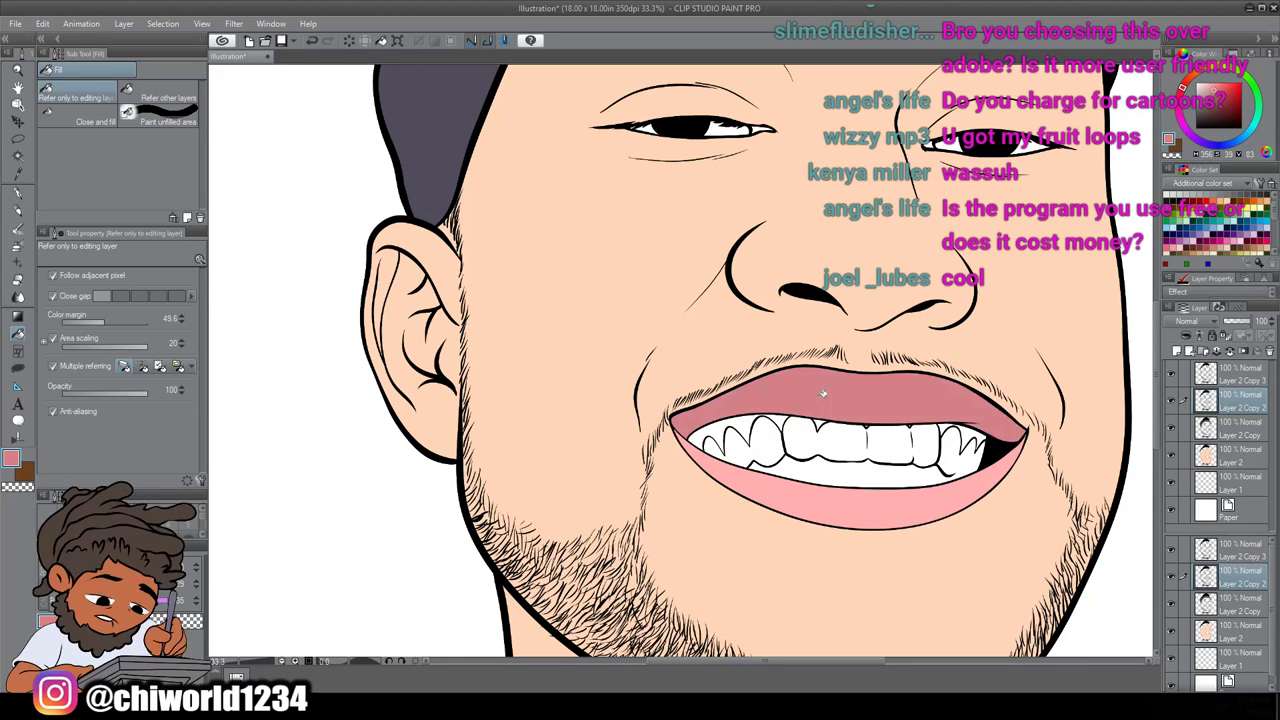
Adjust the skin layer, Layer 2, to hue -12, saturation 32 and luminosity -2 with the Hue/Saturation/Luminosity correction
scroll(817, 396, down, 5)
scroll(851, 391, up, 4)
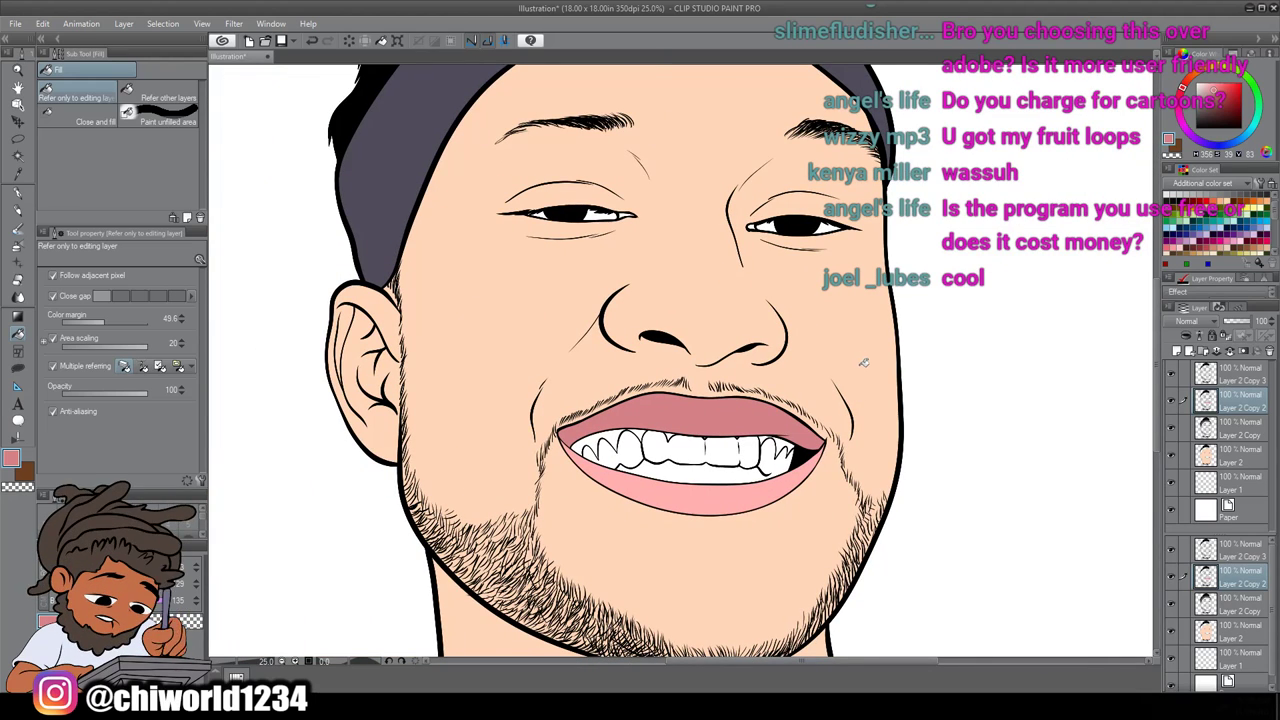
scroll(992, 384, down, 2)
click(1218, 457)
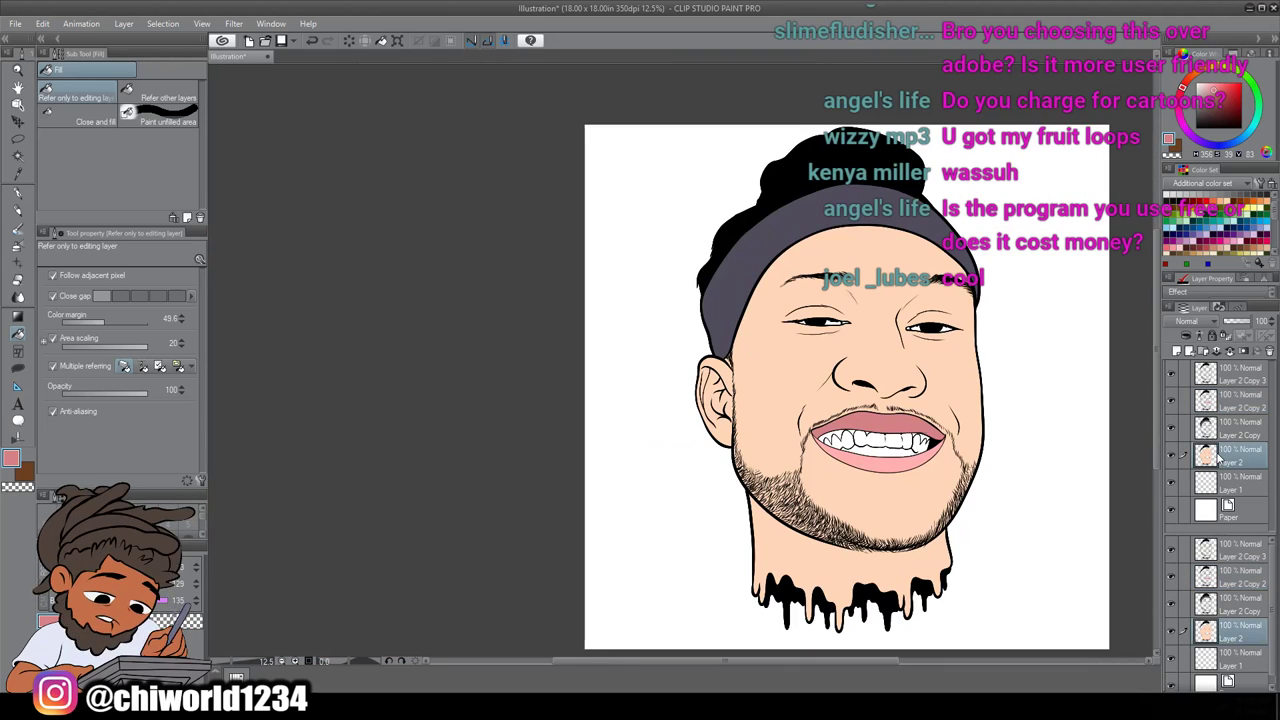
scroll(1074, 449, up, 2)
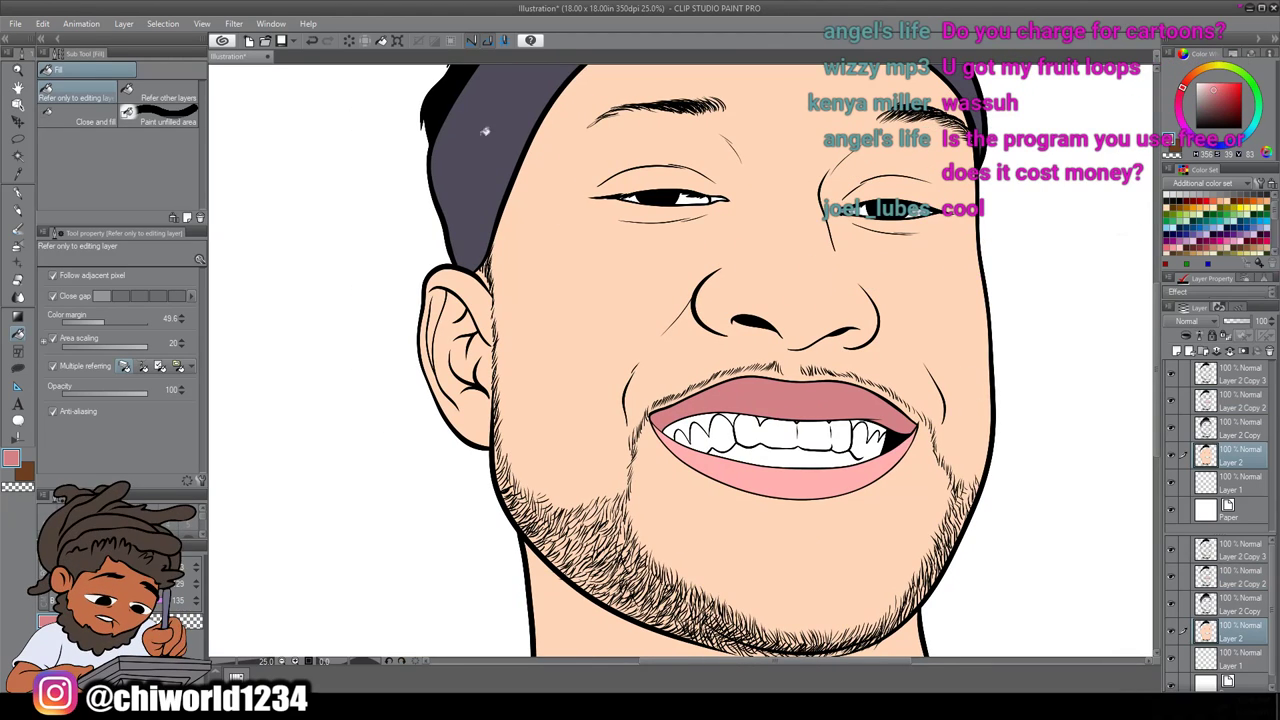
click(42, 23)
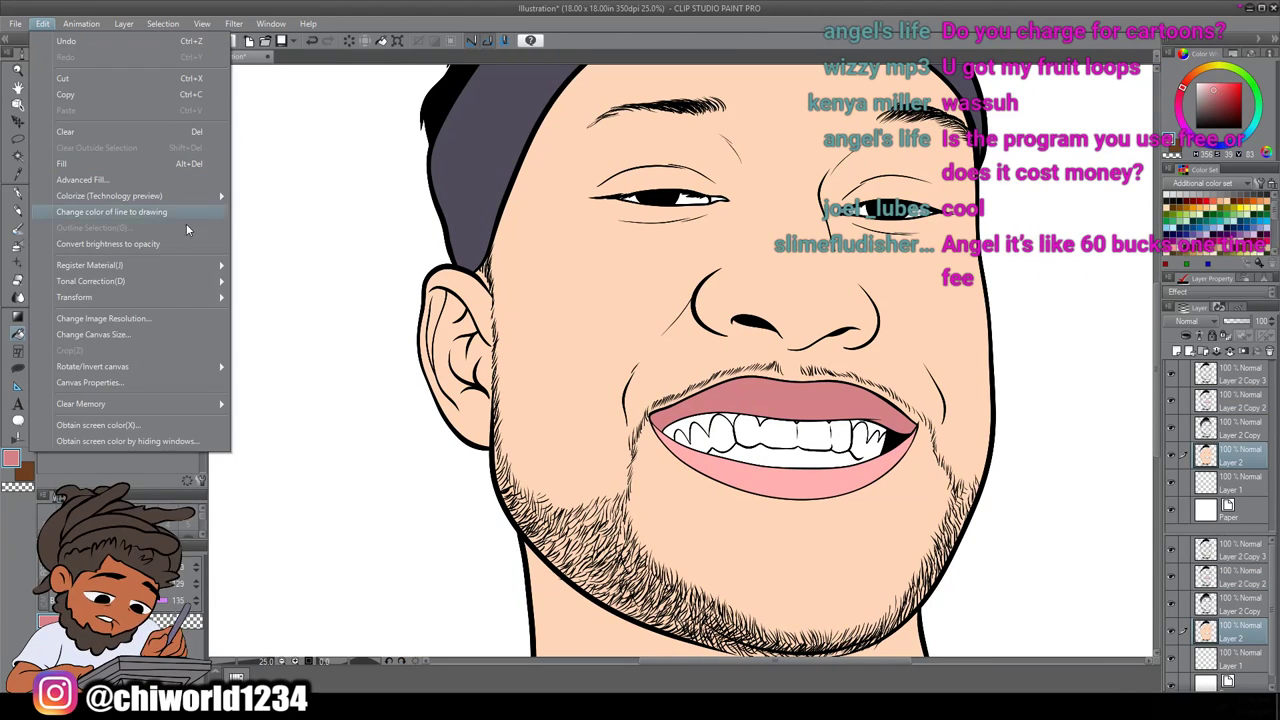
mouse_move(204, 279)
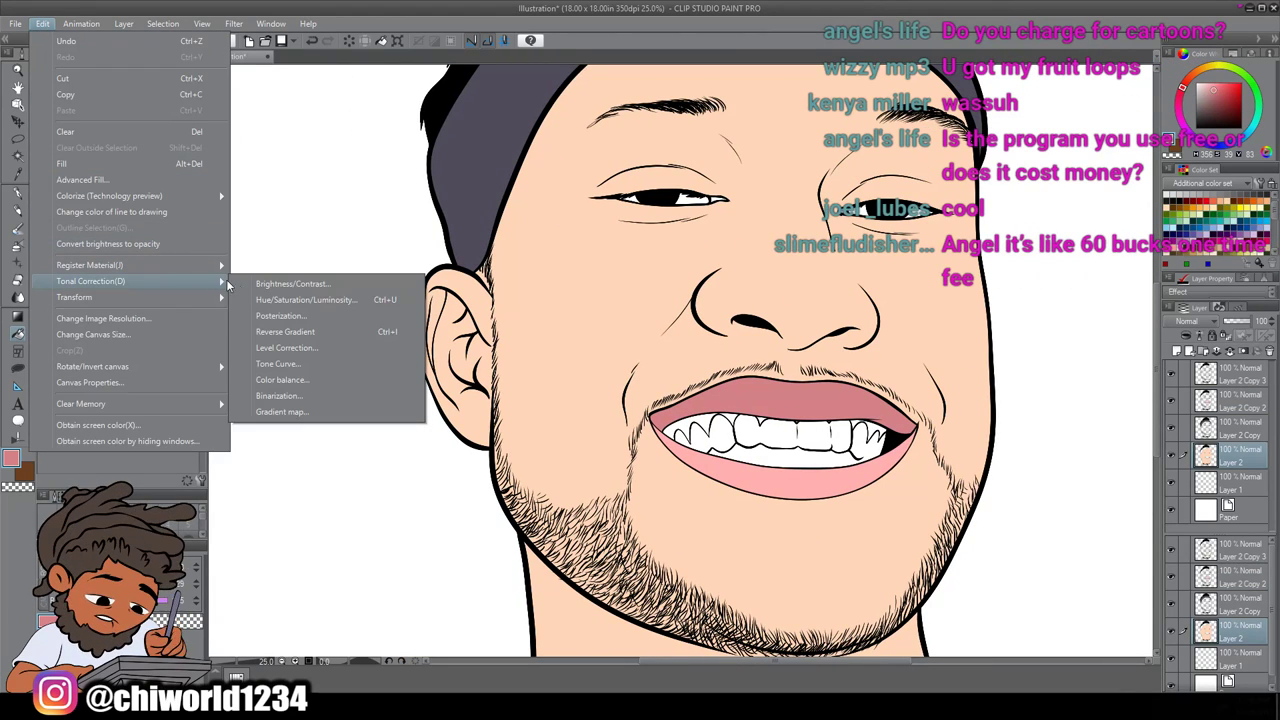
click(401, 300)
mouse_move(904, 417)
mouse_down()
mouse_move(923, 424)
mouse_move(895, 424)
mouse_up()
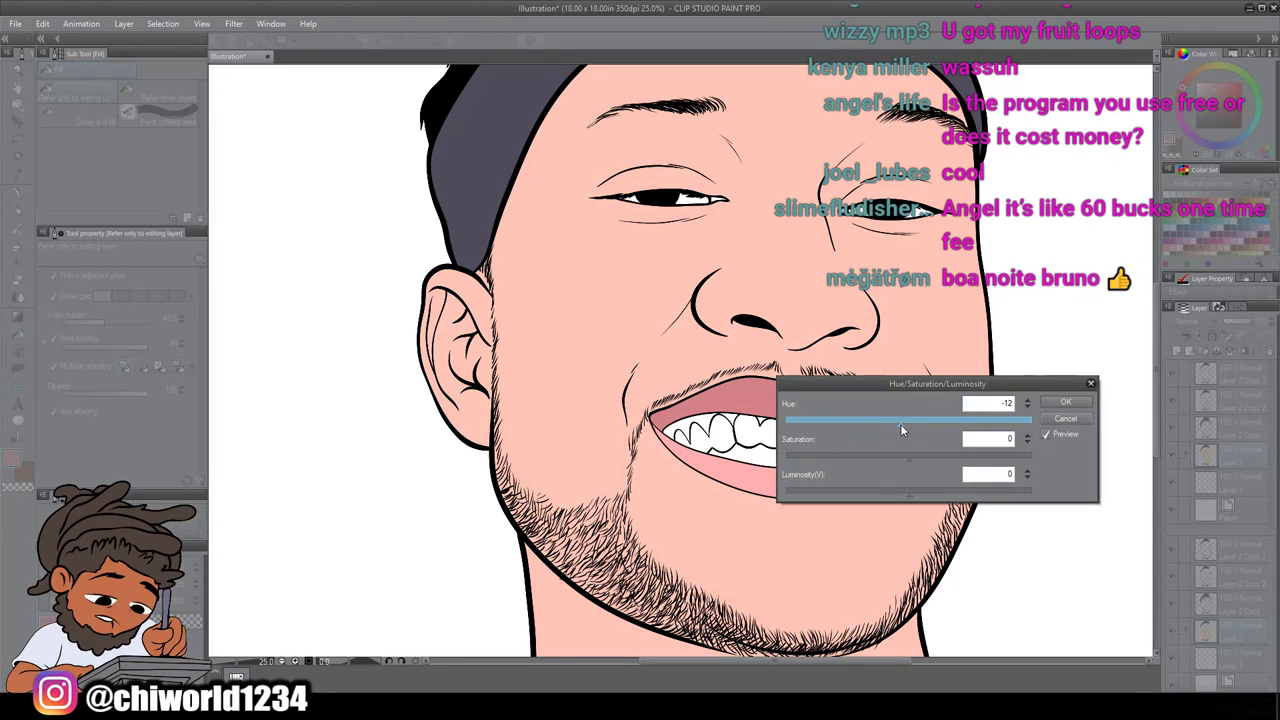
drag(908, 456, 933, 454)
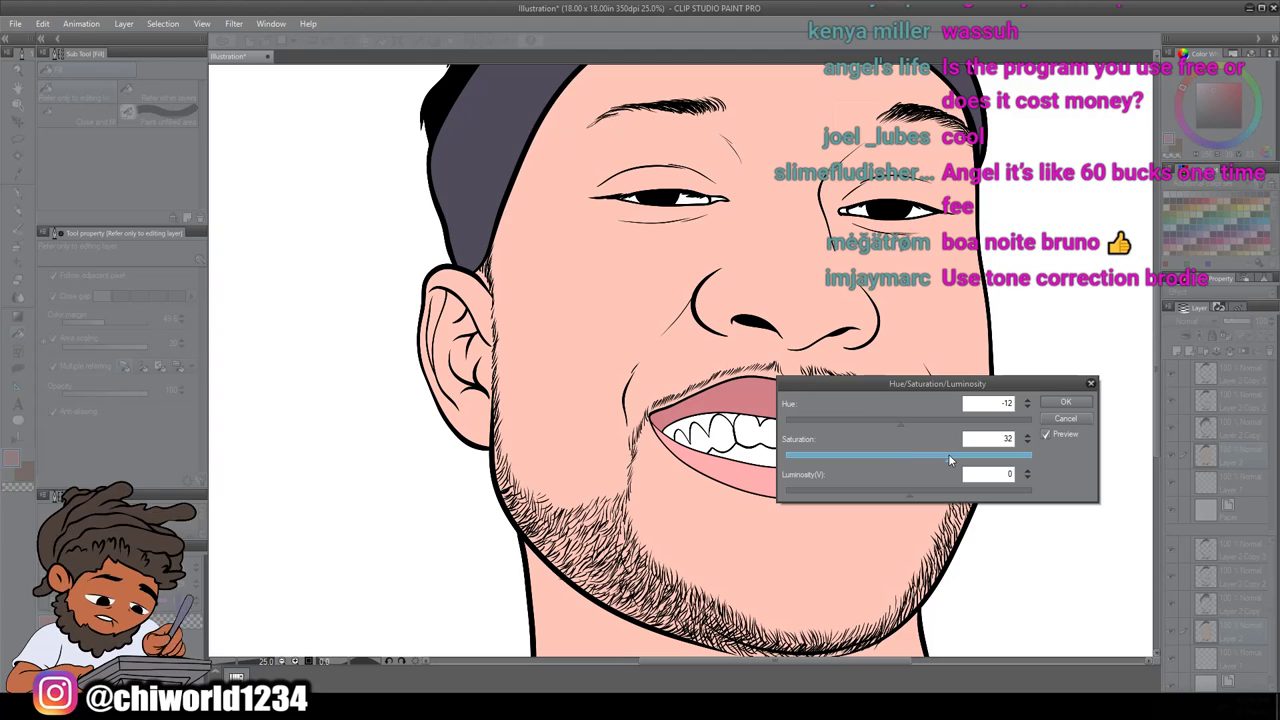
click(900, 497)
drag(900, 497, 906, 497)
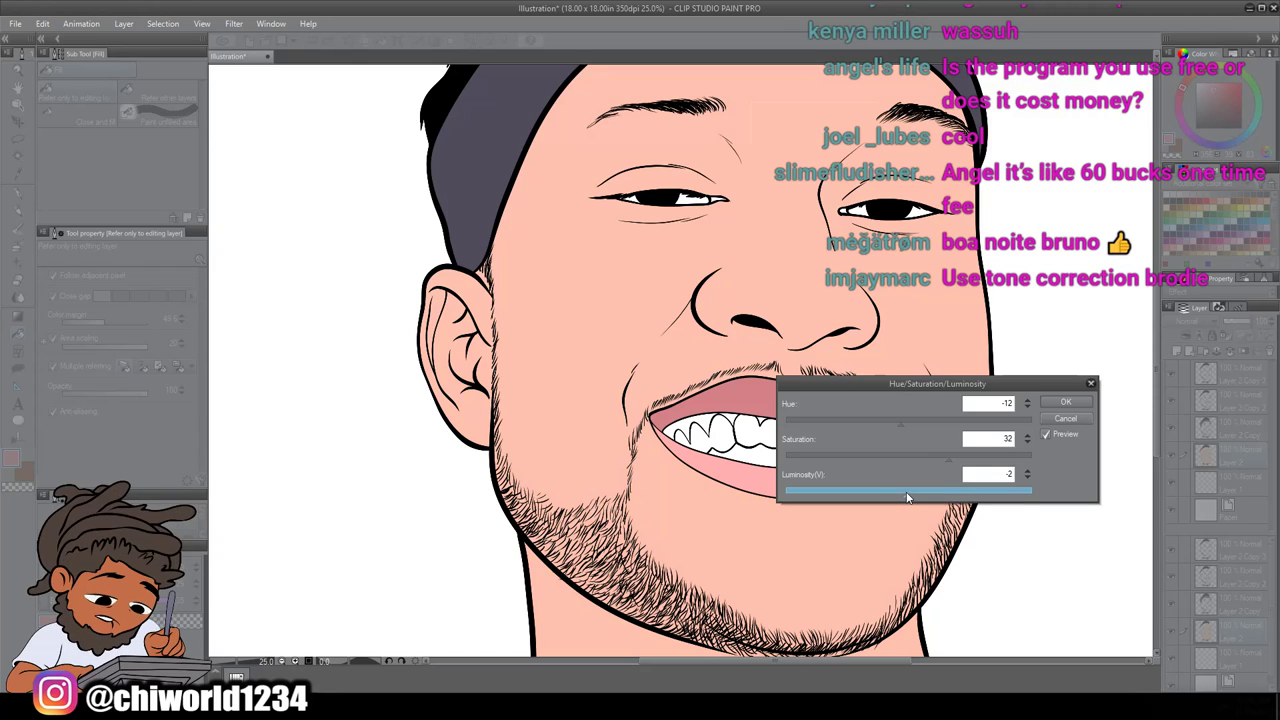
click(1065, 402)
Apply a Tone Curve correction to the skin layer with one point added on the upper half of the RGB curve, close to the diagonal
click(42, 23)
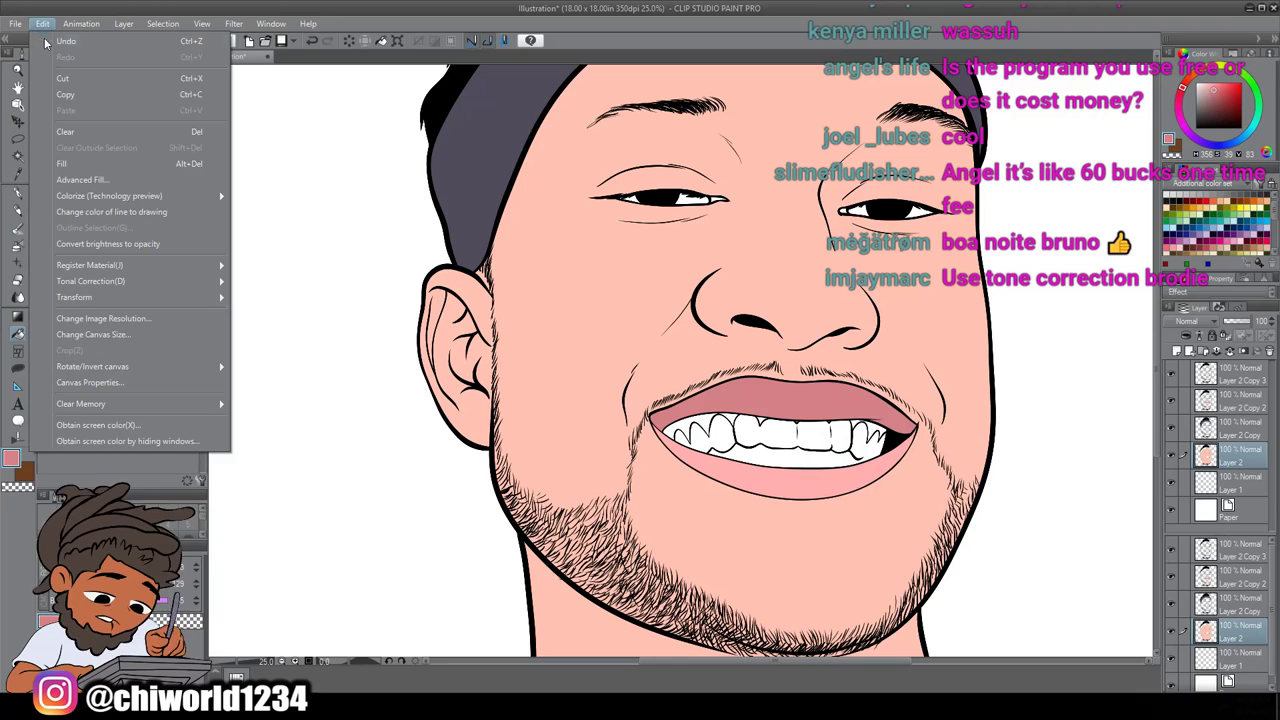
mouse_move(142, 281)
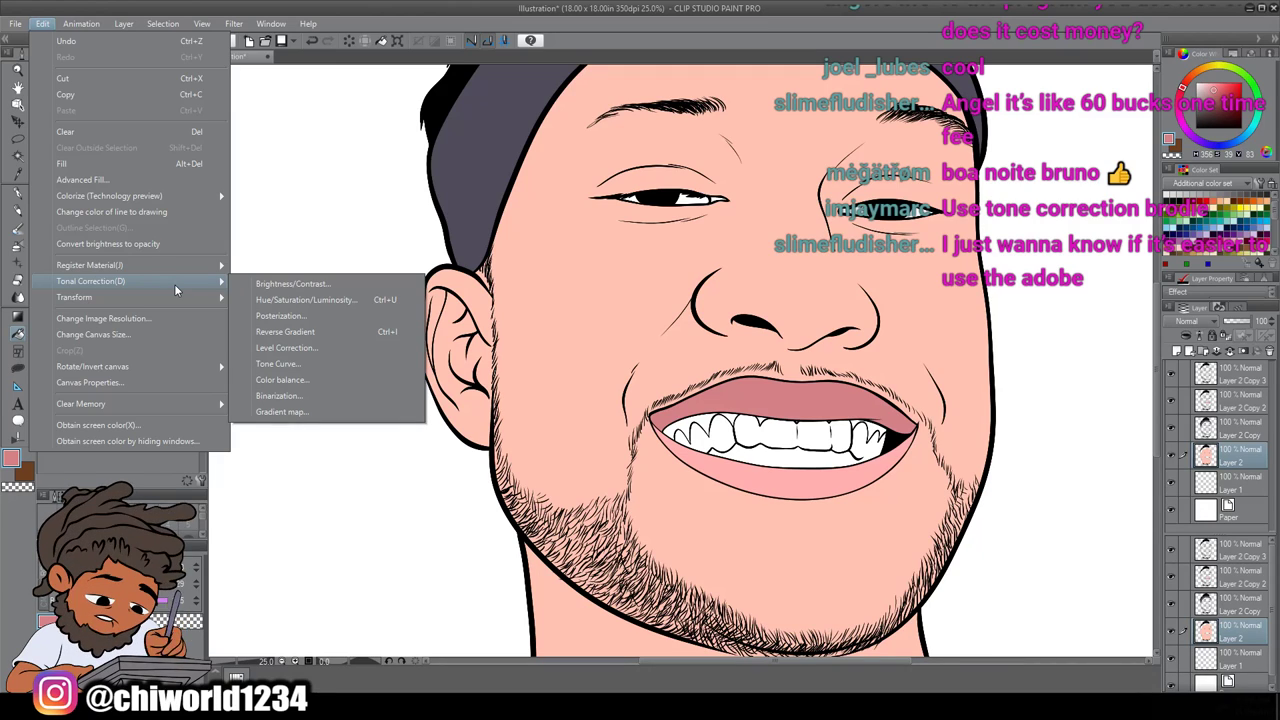
click(342, 365)
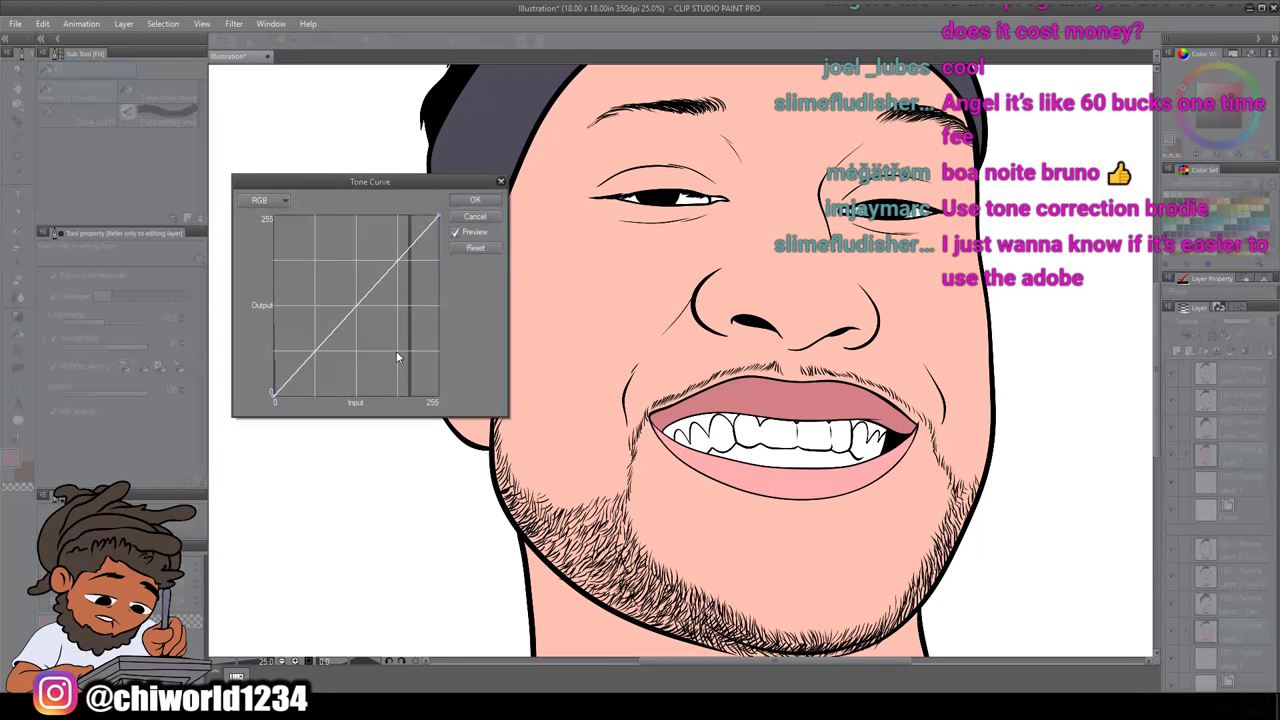
mouse_move(378, 288)
mouse_down()
mouse_move(391, 298)
mouse_move(391, 283)
mouse_up()
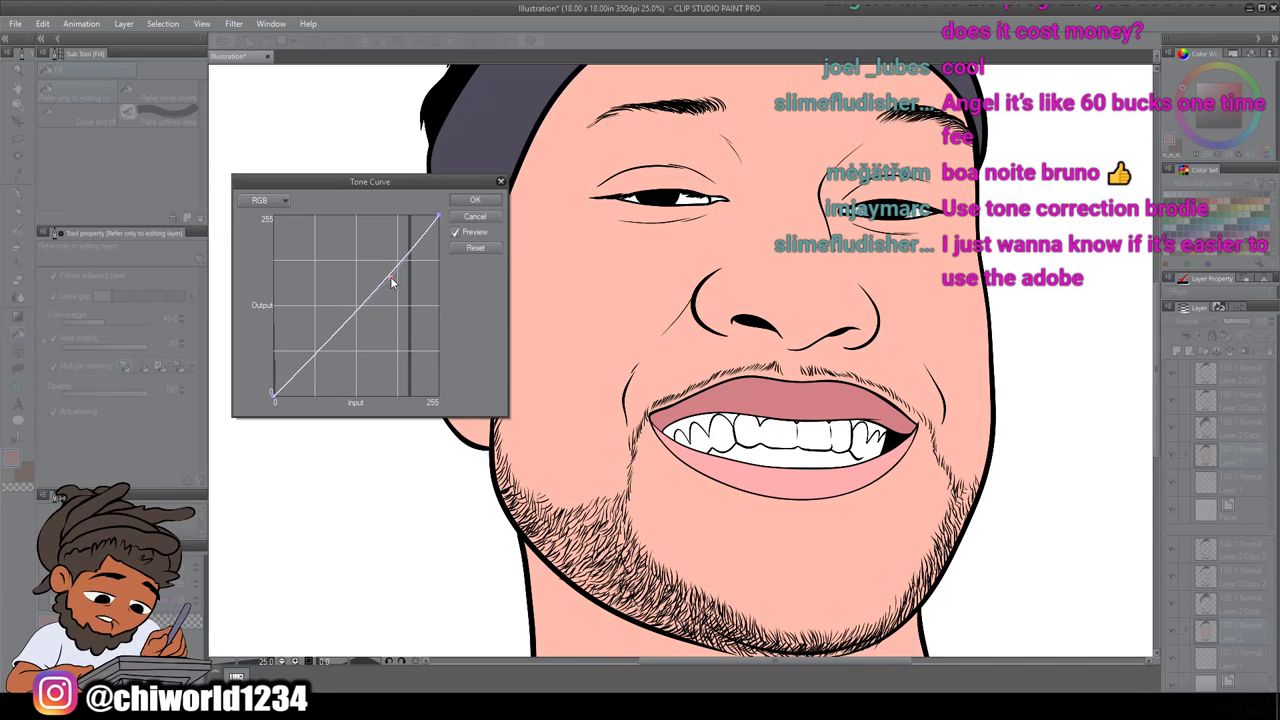
click(475, 199)
Duplicate the topmost line art layer, Layer 2 Copy 3
scroll(463, 281, down, 3)
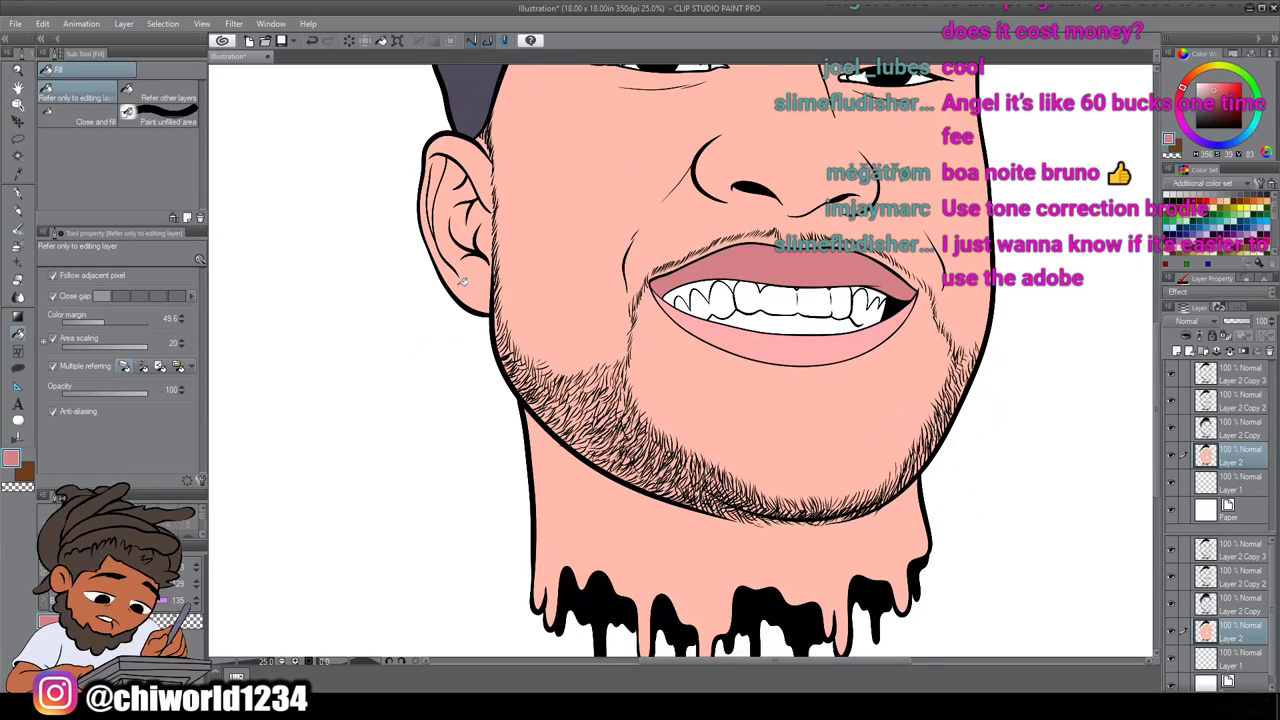
scroll(463, 281, down, 3)
scroll(500, 281, up, 2)
scroll(514, 285, up, 3)
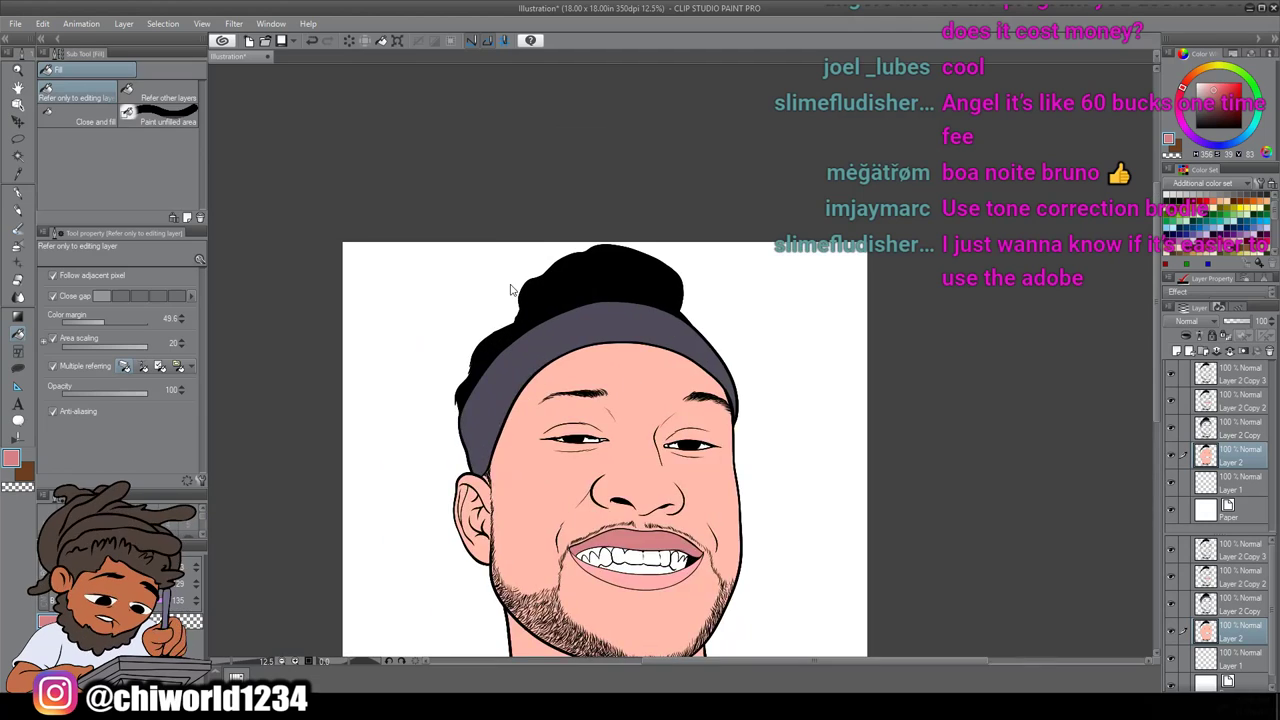
scroll(530, 283, down, 3)
scroll(536, 282, down, 4)
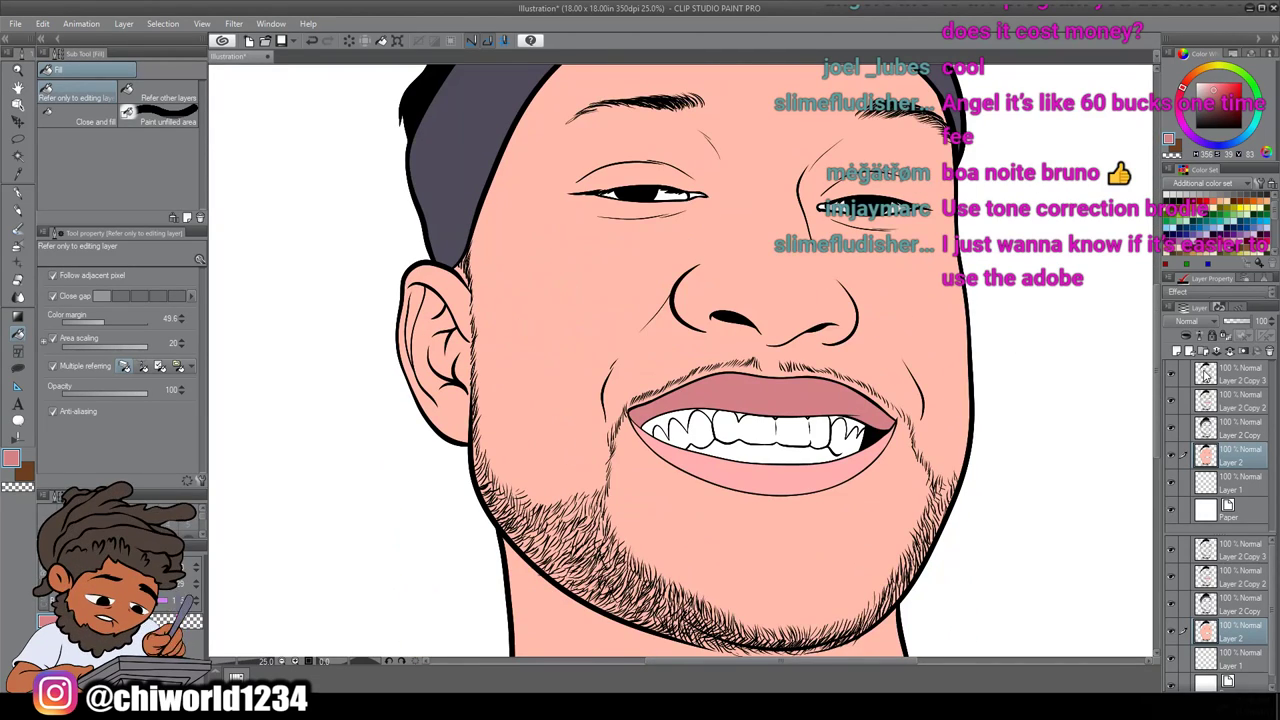
right_click(1240, 380)
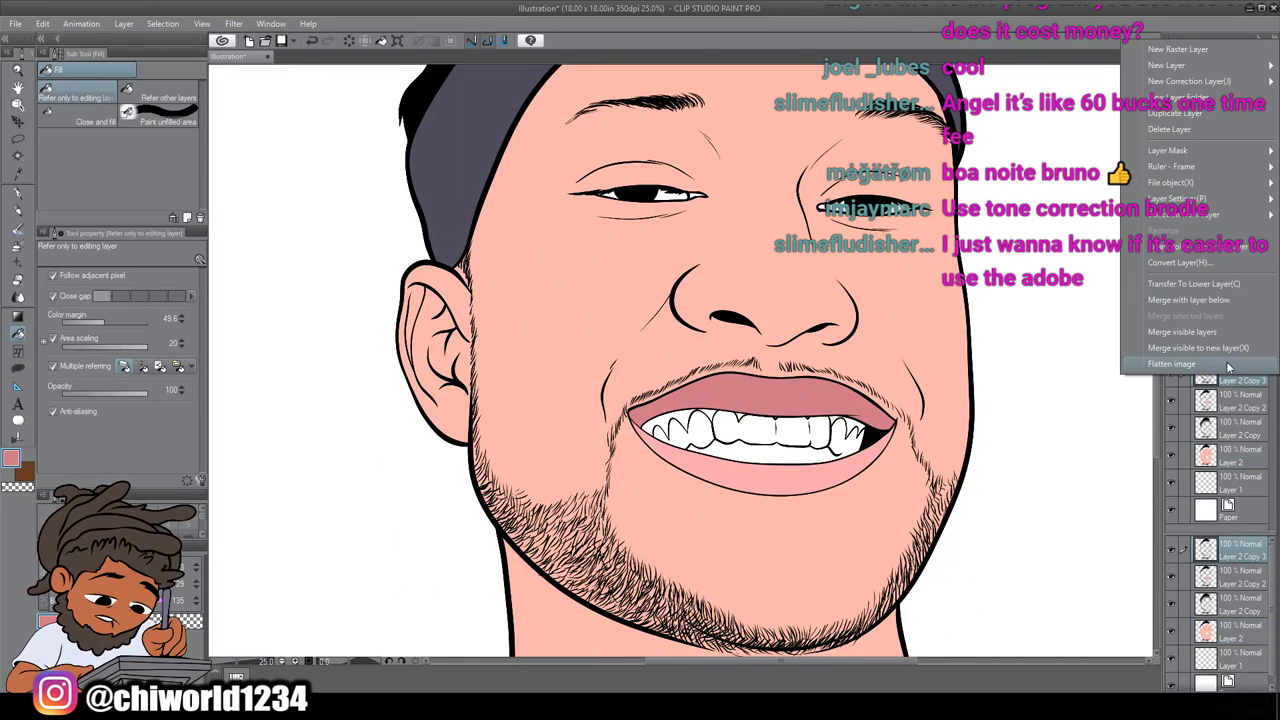
click(1200, 117)
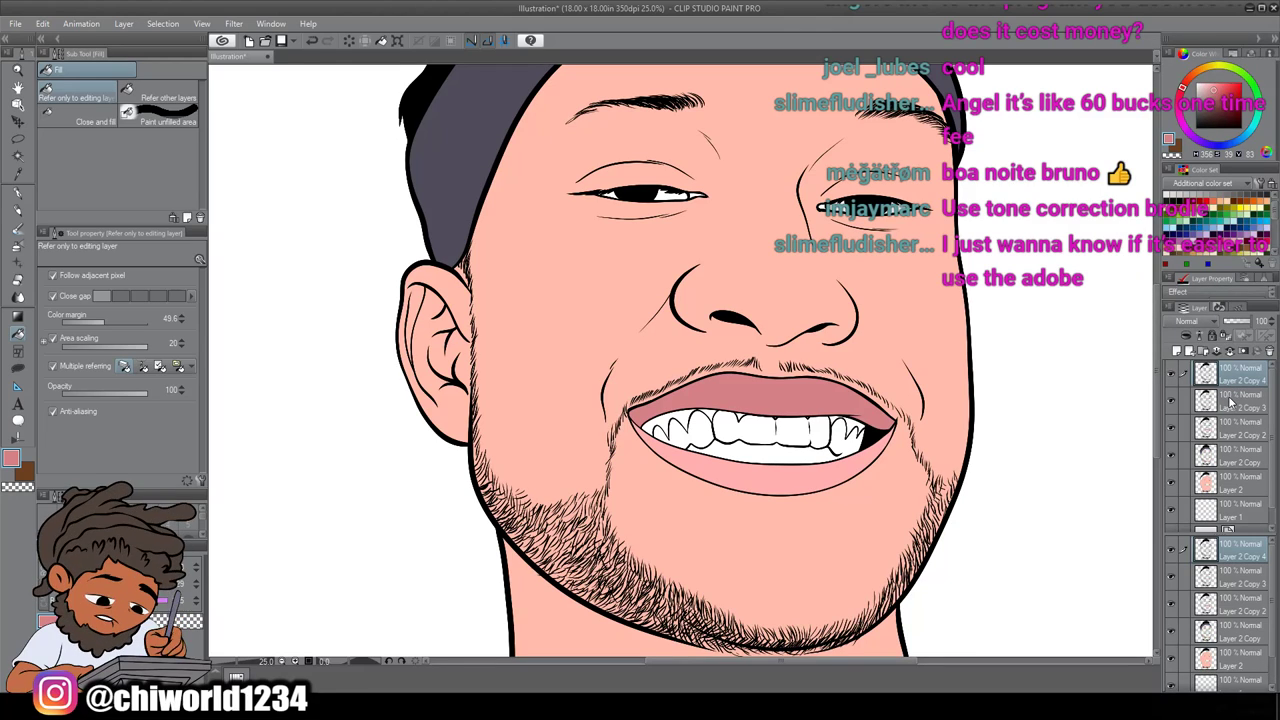
Fill the inner corners of both eyes with the muted rose on Layer 2 Copy 3
click(1232, 400)
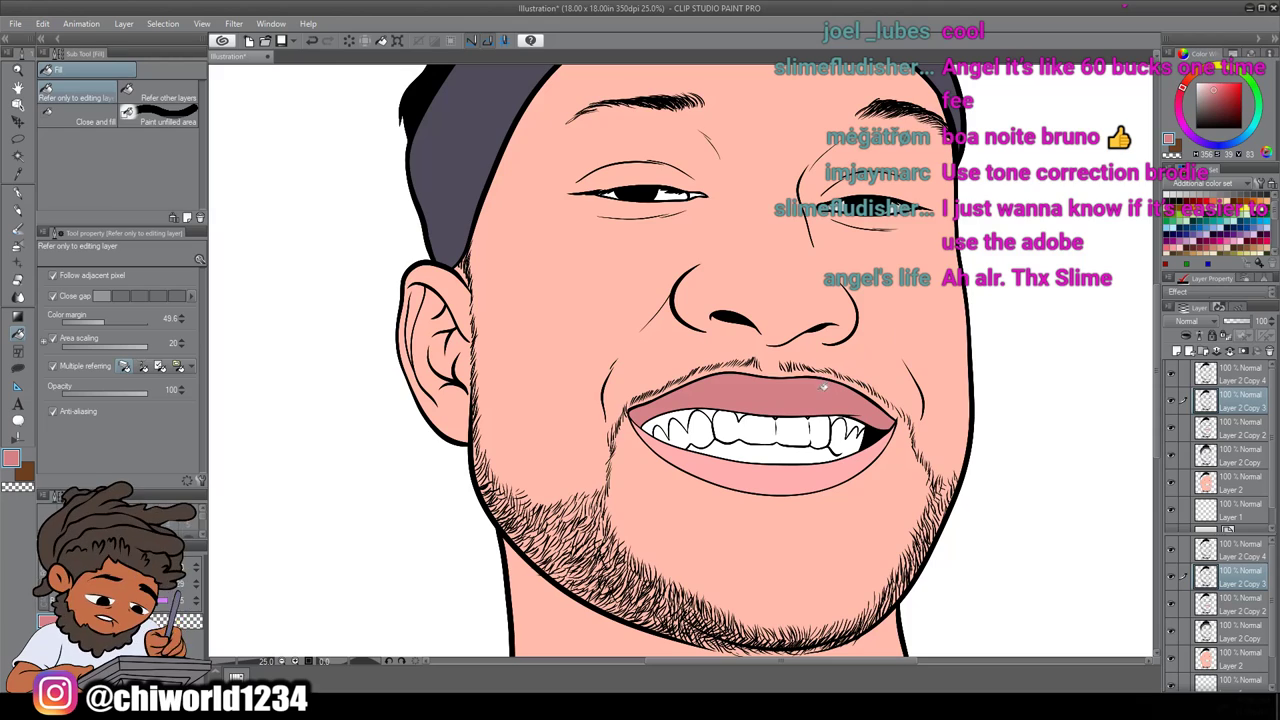
scroll(745, 255, up, 5)
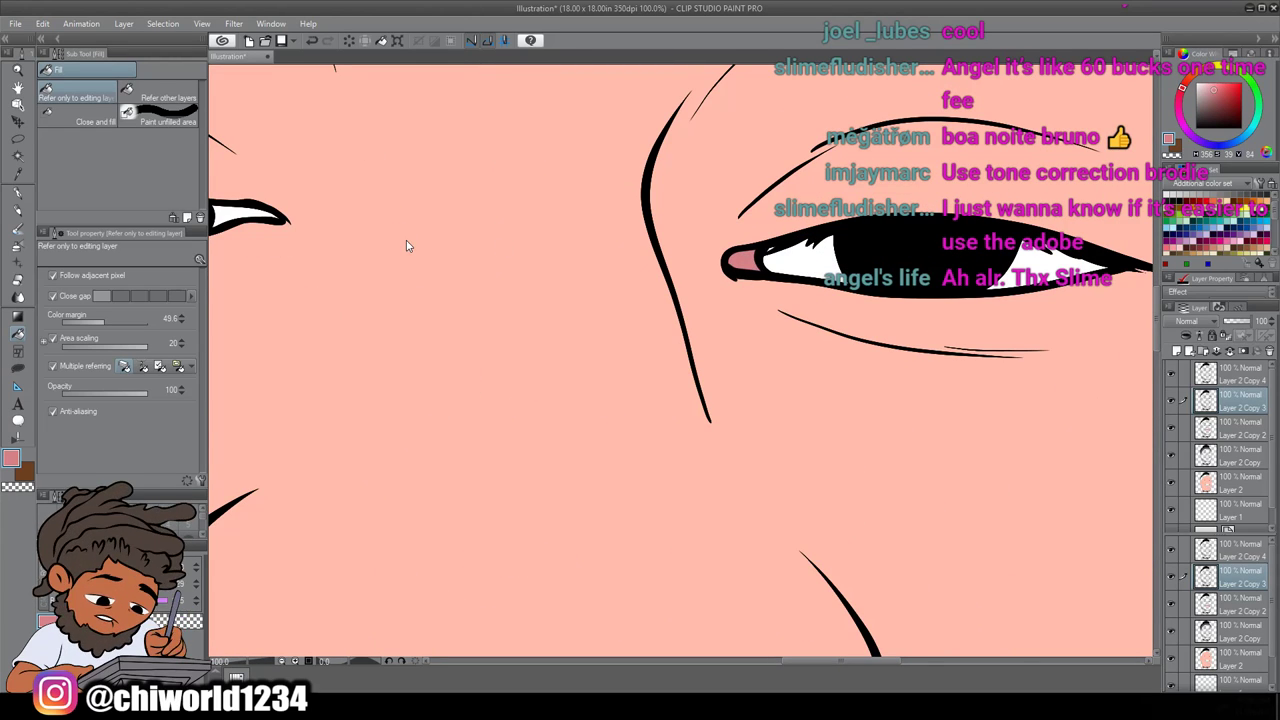
scroll(406, 245, down, 2)
click(428, 218)
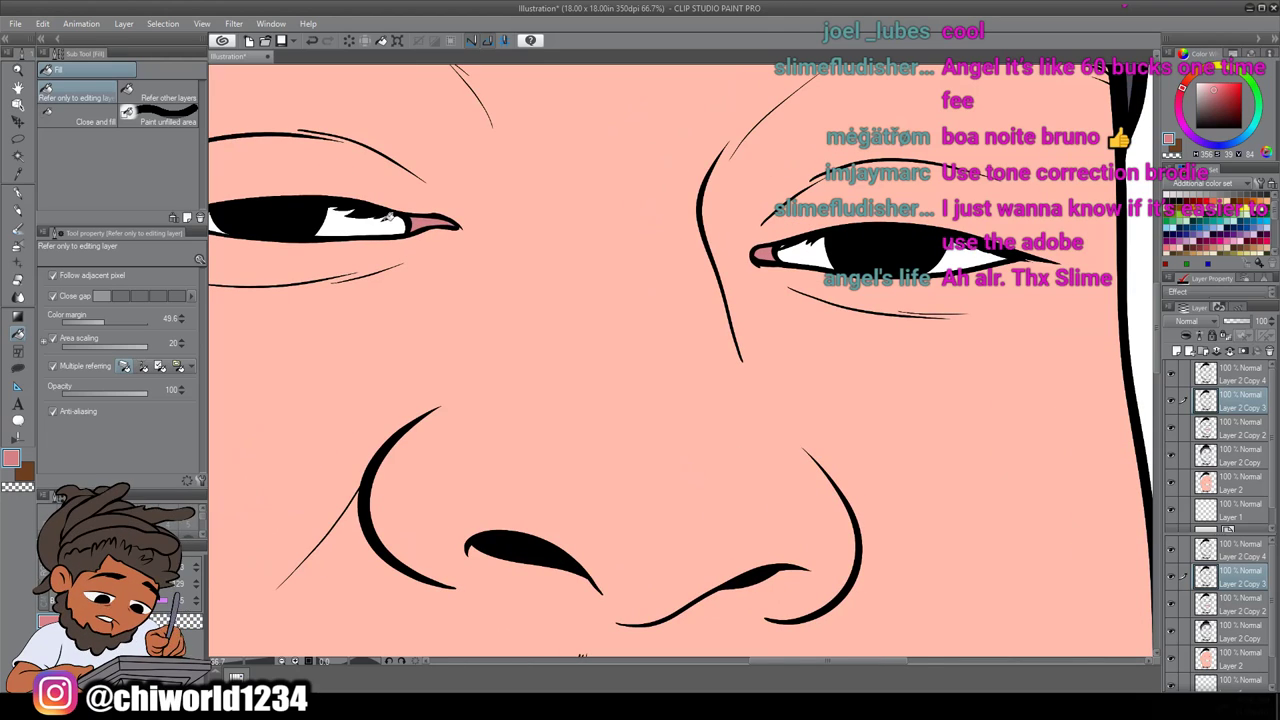
Set the drawing color to white (FFFFFF) and touch up the small gaps in the eye whites beside the lashes with Lasso fill
scroll(571, 237, up, 1)
scroll(724, 254, left, 2)
scroll(722, 252, up, 1)
scroll(720, 254, up, 3)
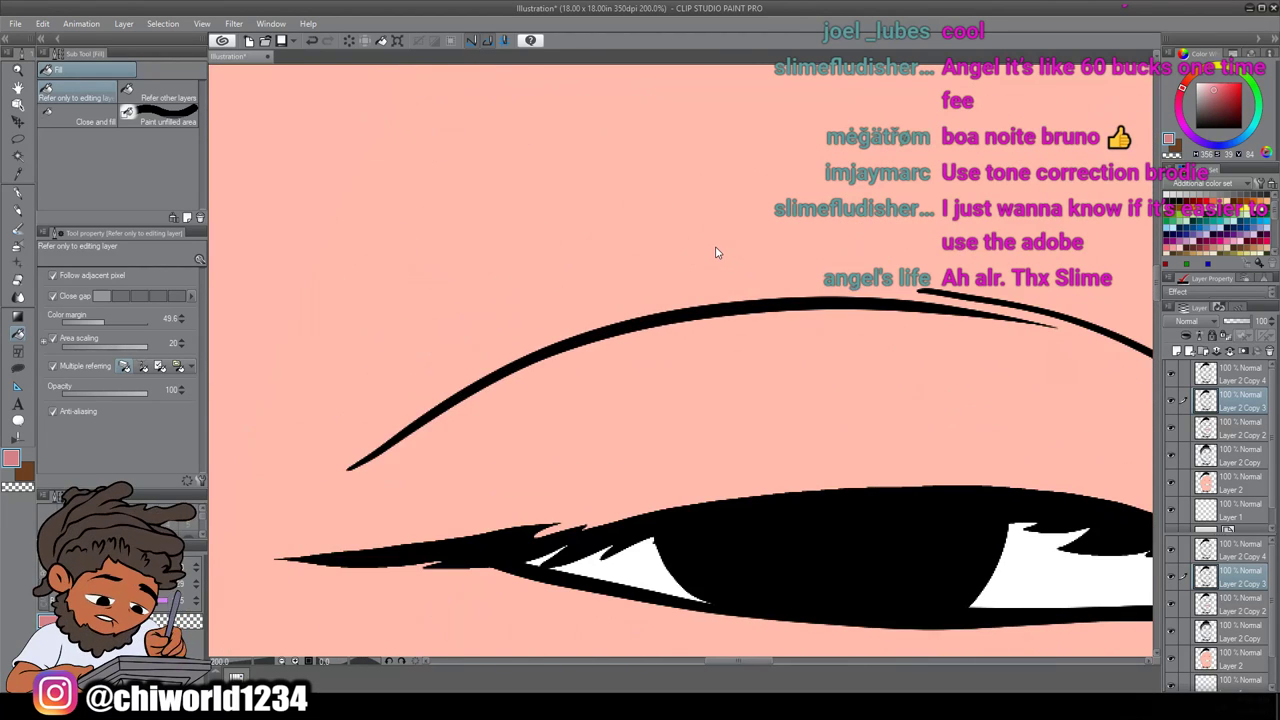
scroll(717, 251, down, 2)
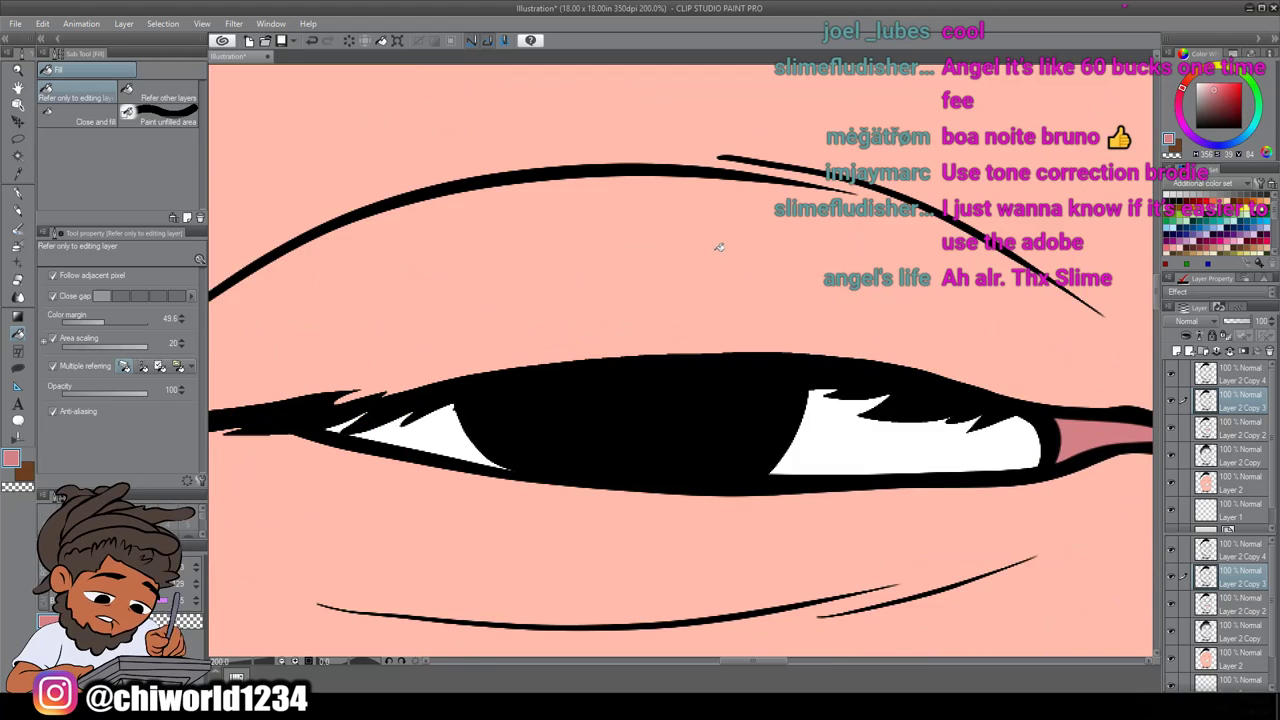
click(12, 460)
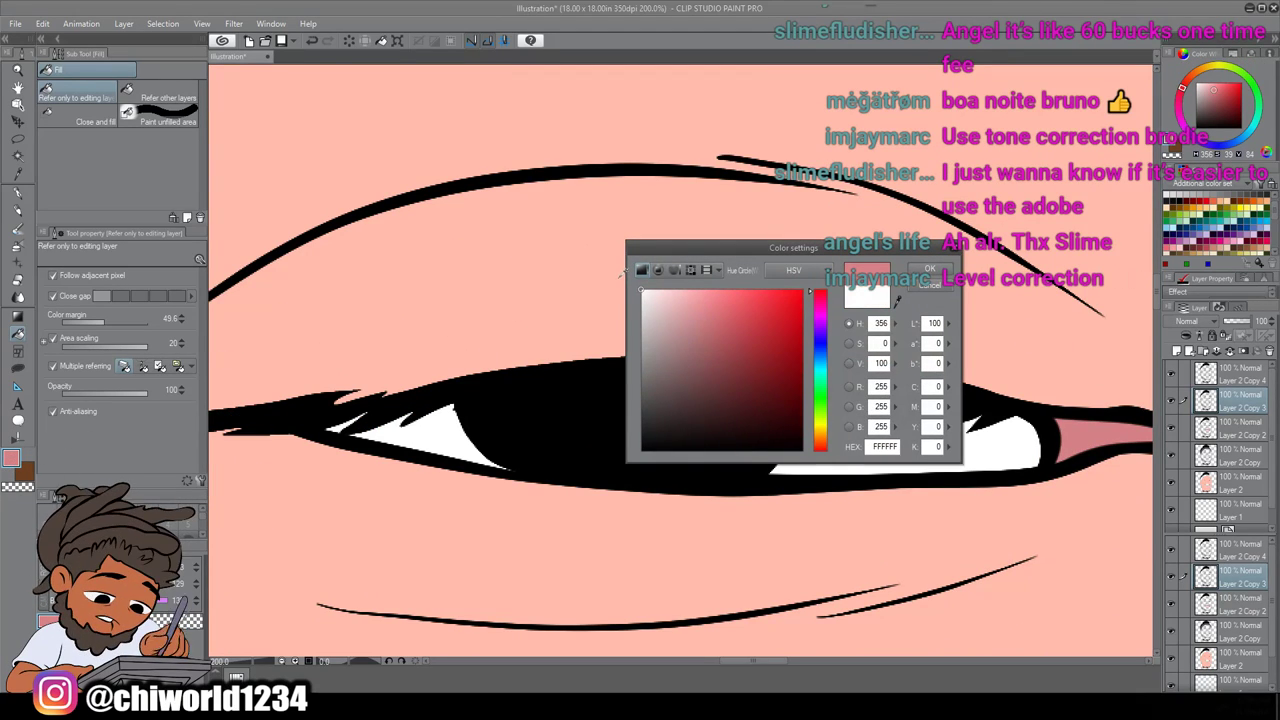
click(929, 270)
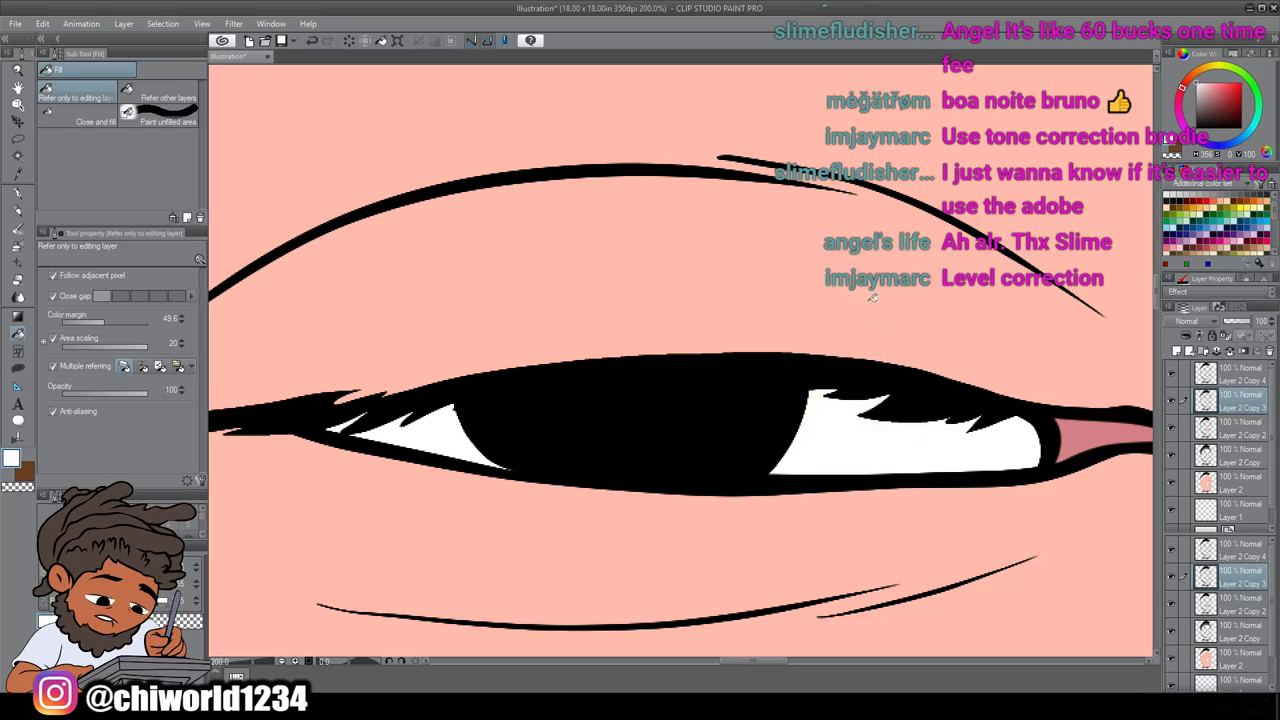
click(17, 194)
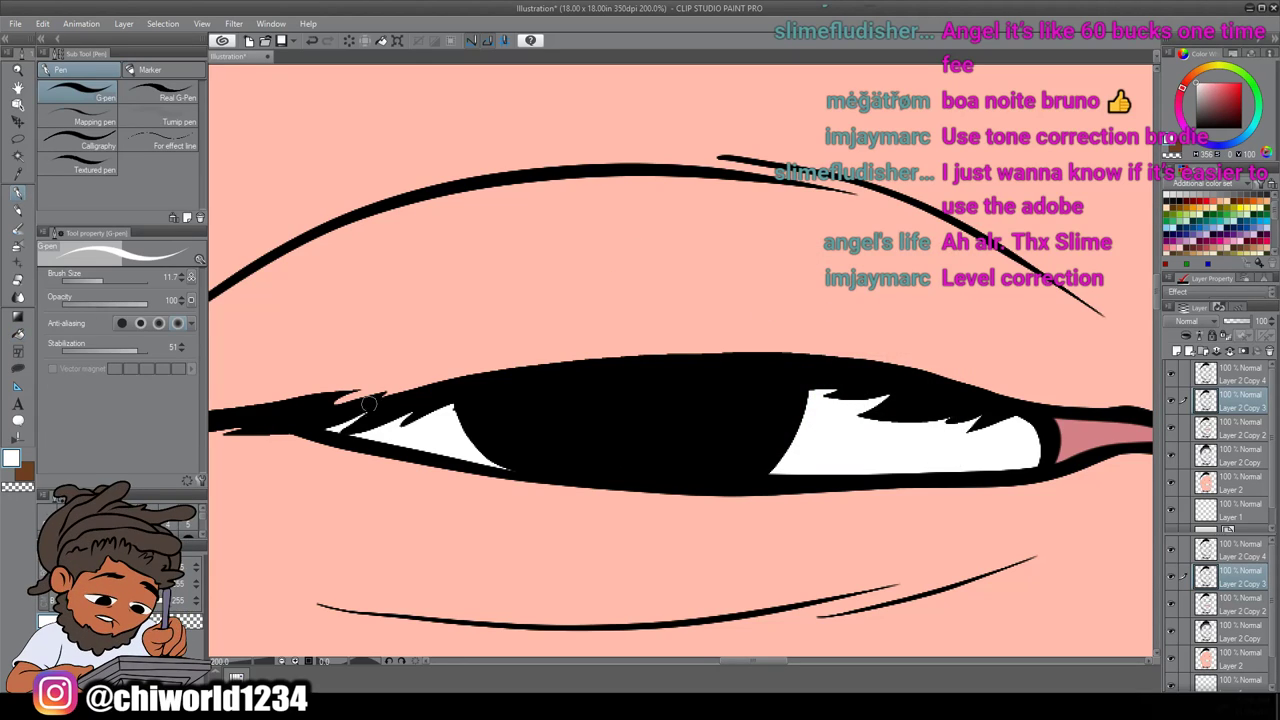
click(18, 370)
mouse_move(307, 418)
mouse_down()
mouse_move(479, 466)
mouse_move(775, 483)
mouse_move(1021, 475)
mouse_move(1050, 449)
mouse_move(1047, 422)
mouse_move(1009, 395)
mouse_move(739, 354)
mouse_move(310, 411)
mouse_up()
scroll(352, 436, down, 2)
scroll(355, 438, right, 10)
scroll(357, 440, up, 1)
scroll(357, 438, right, 5)
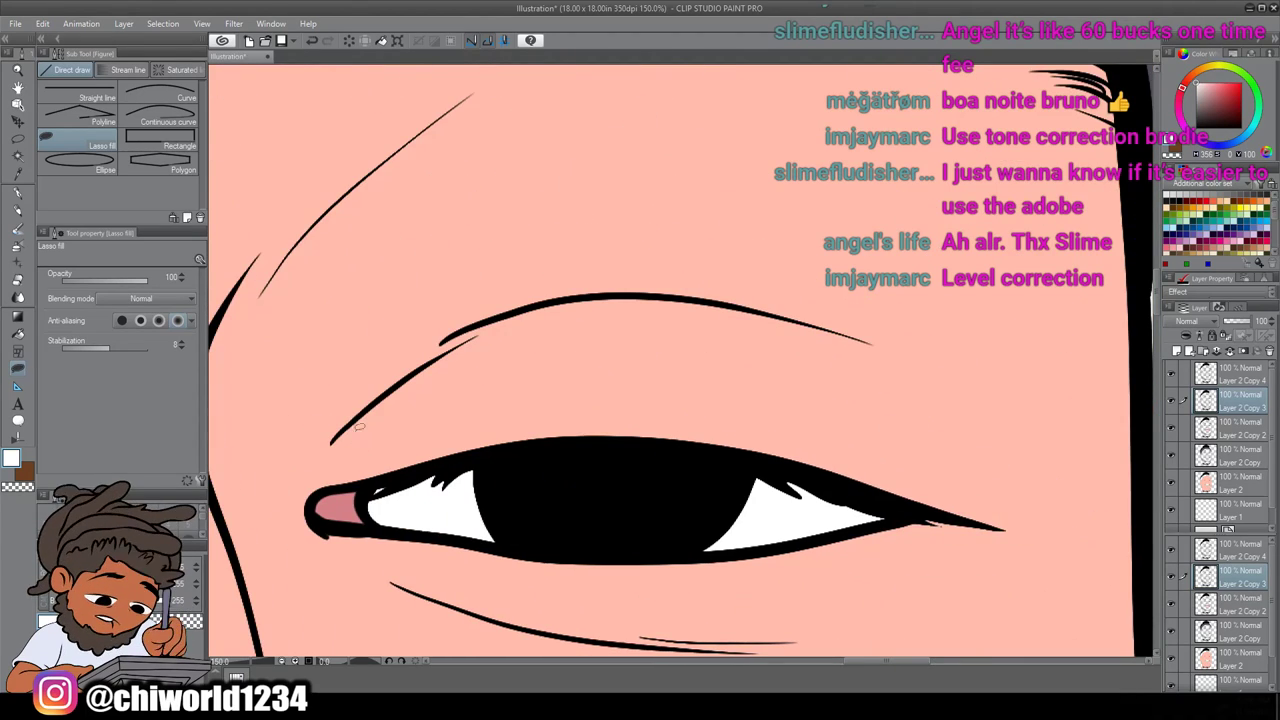
scroll(355, 437, down, 3)
mouse_move(502, 320)
mouse_down()
mouse_move(368, 344)
mouse_move(367, 376)
mouse_move(382, 391)
mouse_move(700, 417)
mouse_move(907, 375)
mouse_move(826, 342)
mouse_move(686, 315)
mouse_move(508, 326)
mouse_up()
scroll(558, 374, down, 2)
drag(558, 374, 722, 380)
Pick up the upper lip's rose for the Fill tool and darken it to HSV 350, 47, 61
scroll(700, 380, down, 2)
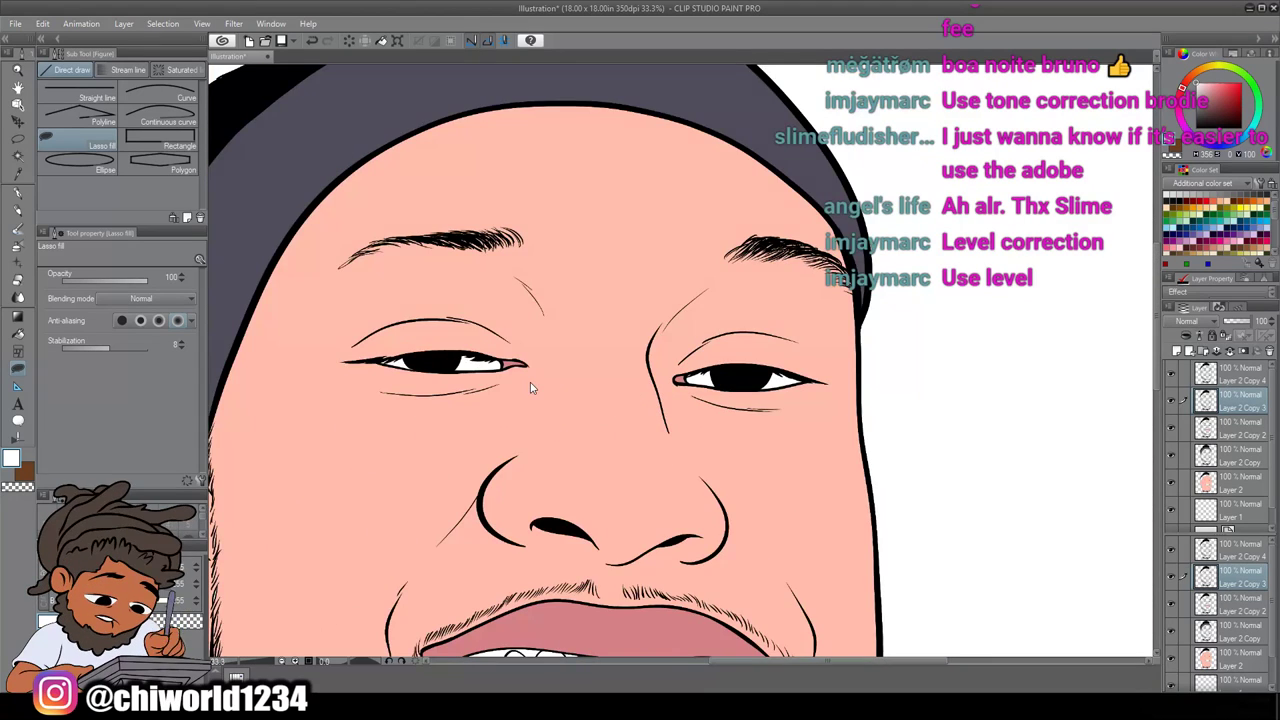
drag(531, 500, 553, 177)
scroll(535, 380, up, 2)
scroll(535, 380, up, 2)
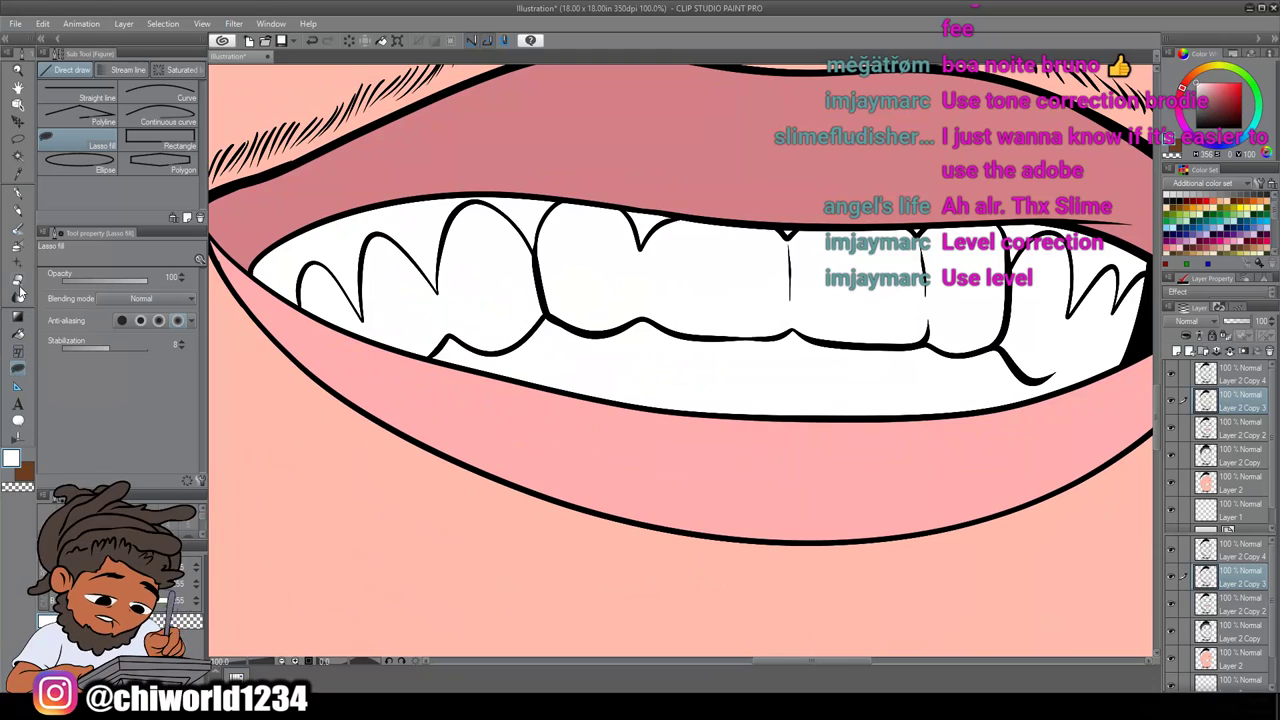
click(18, 334)
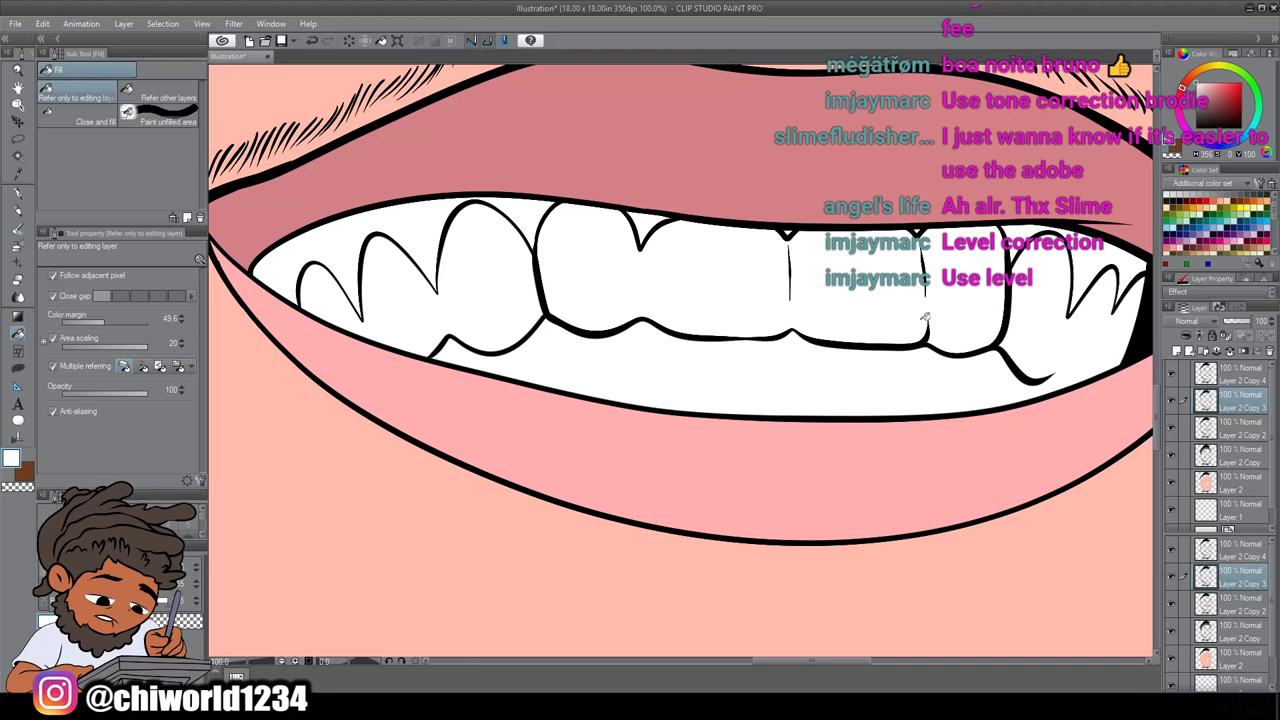
alt+click(318, 189)
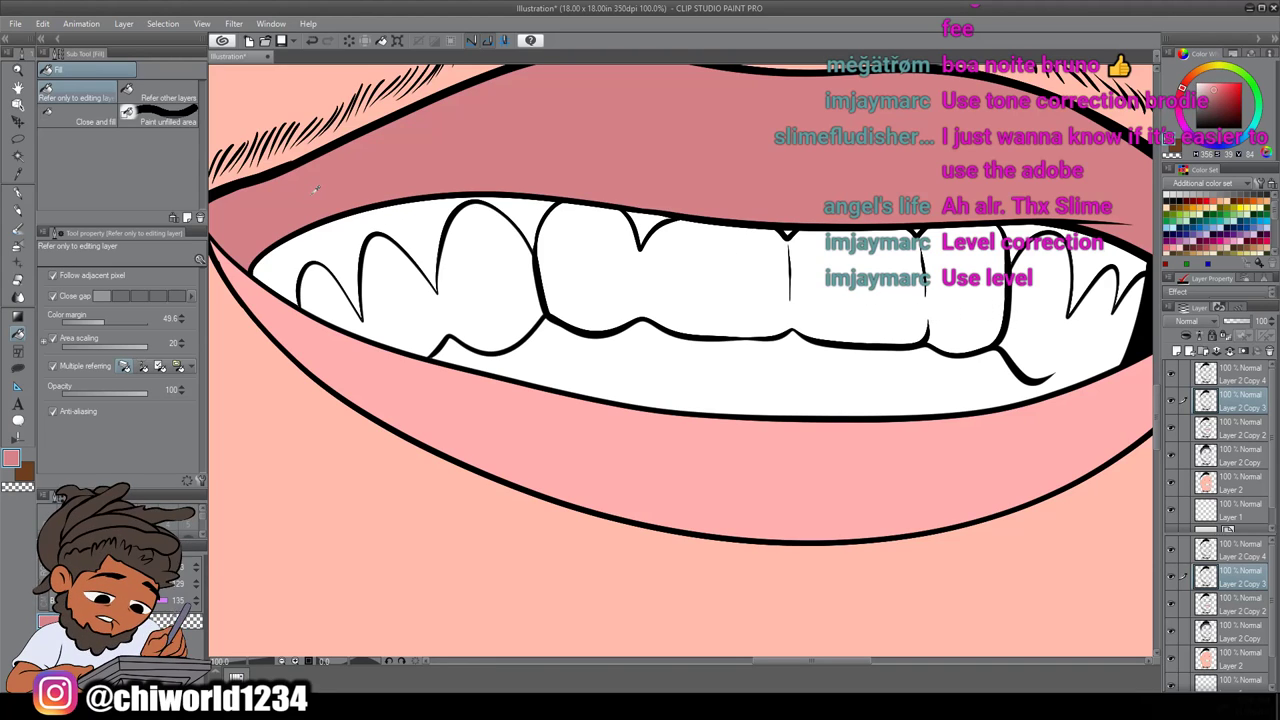
click(12, 458)
drag(708, 336, 718, 349)
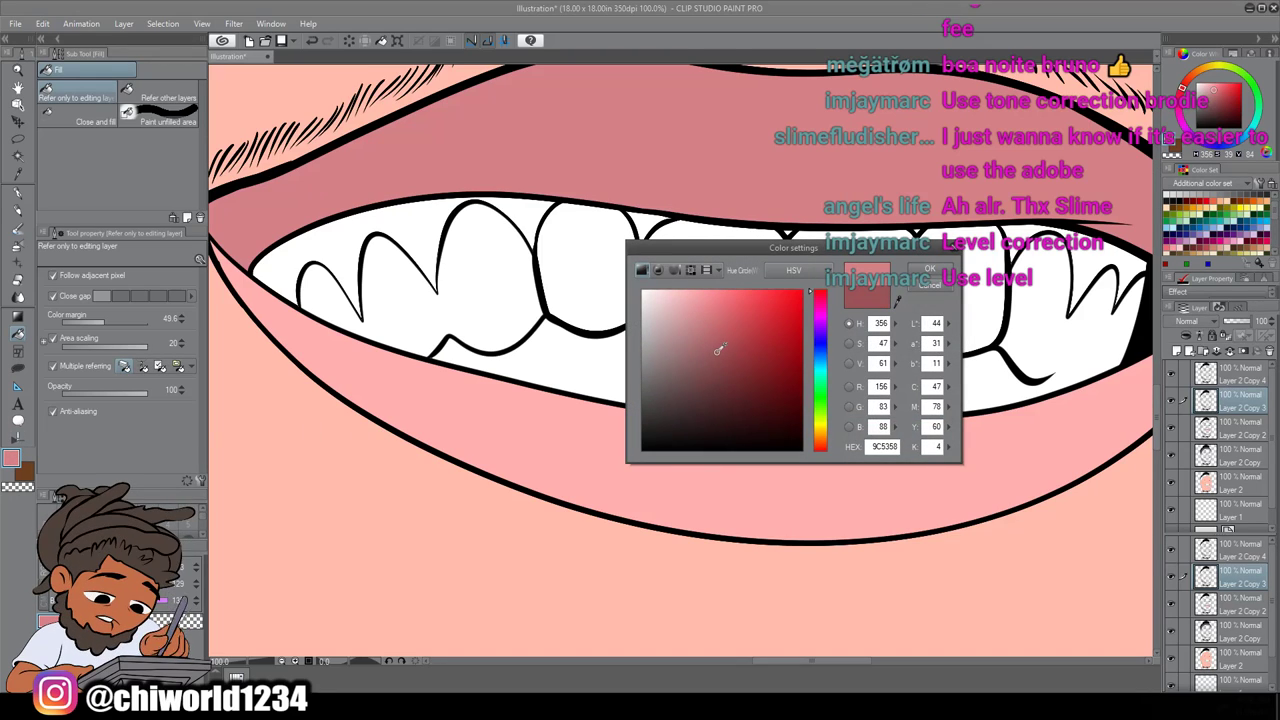
drag(822, 291, 822, 299)
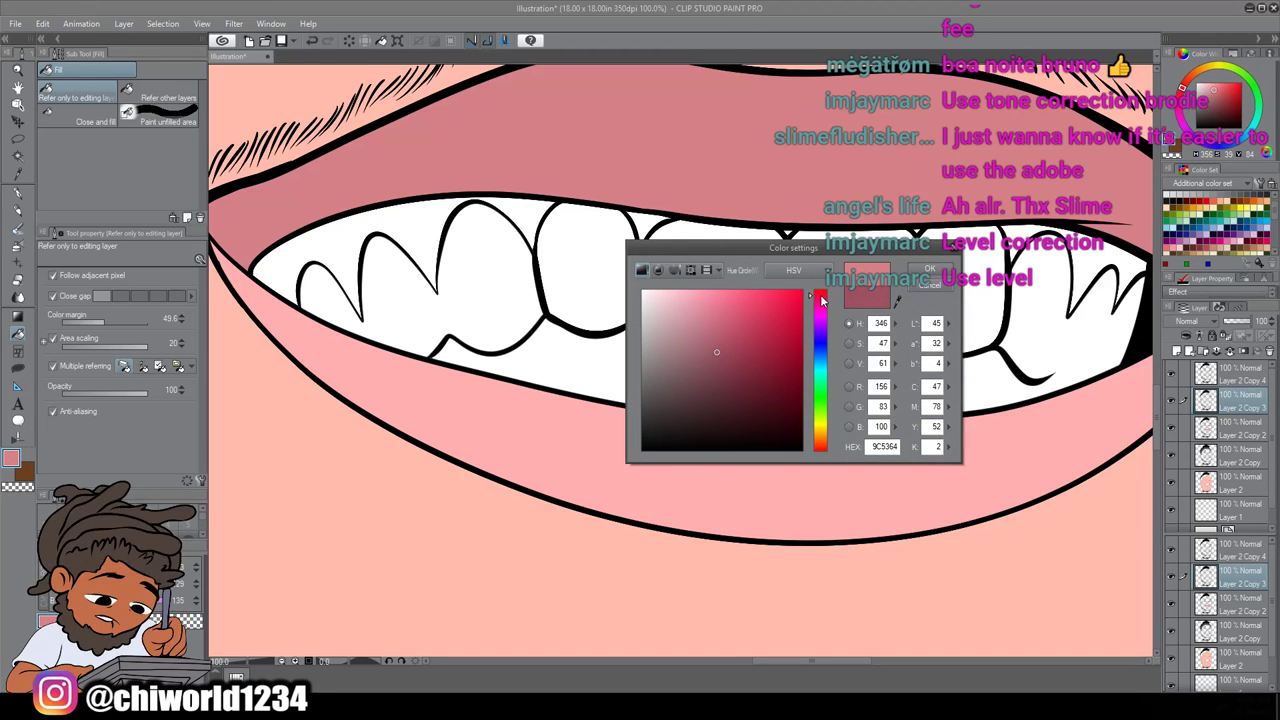
click(922, 270)
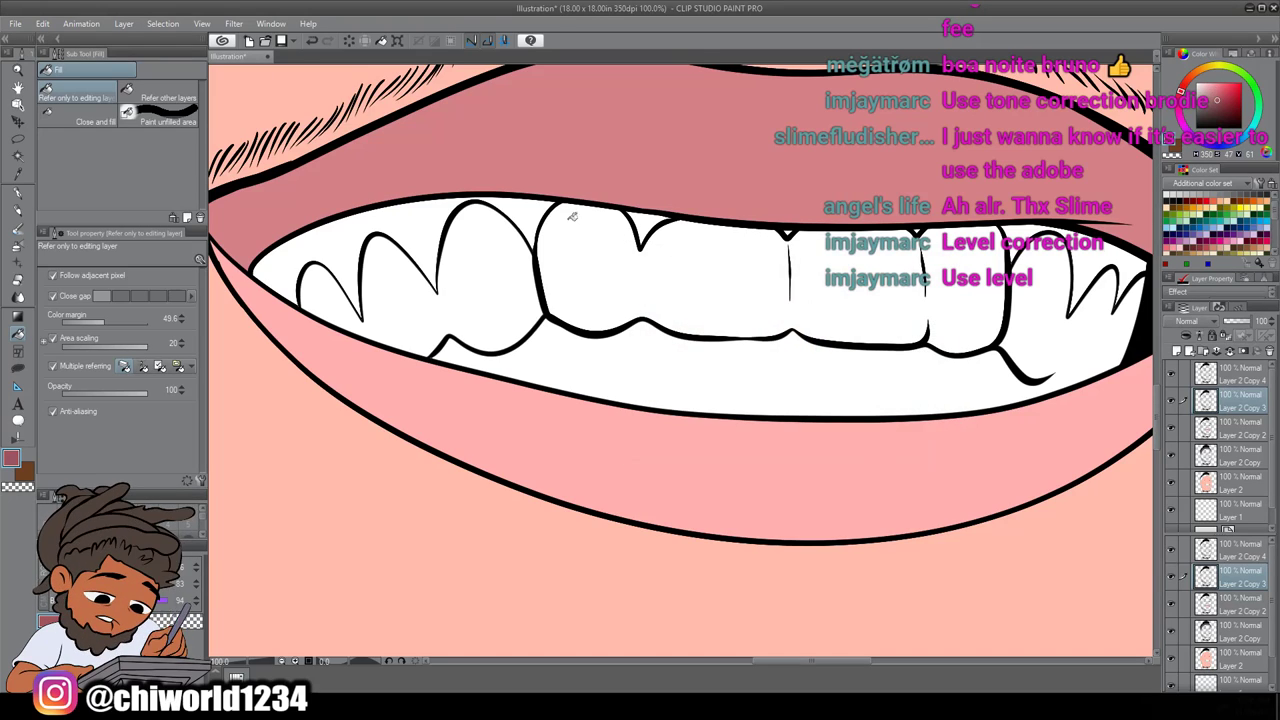
Fill the gum areas above the upper teeth on both sides of the mouth with the dark rose on Layer 2 Copy 3
click(533, 211)
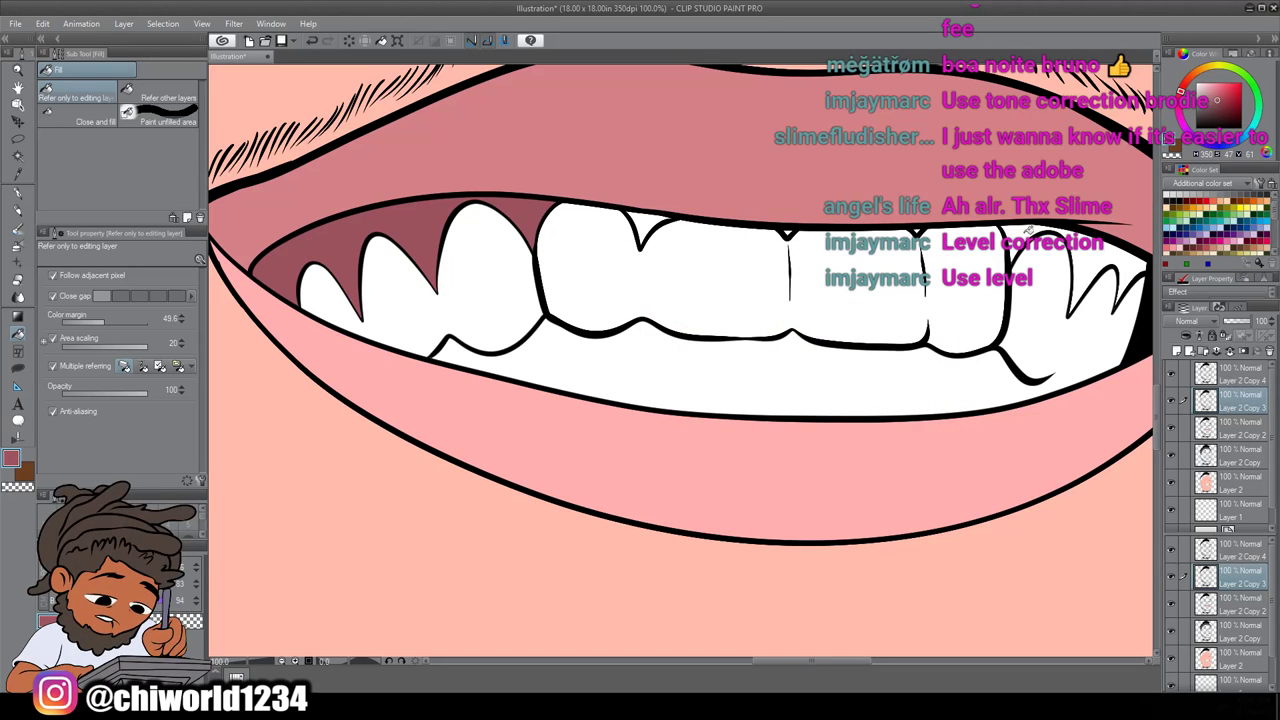
click(1030, 230)
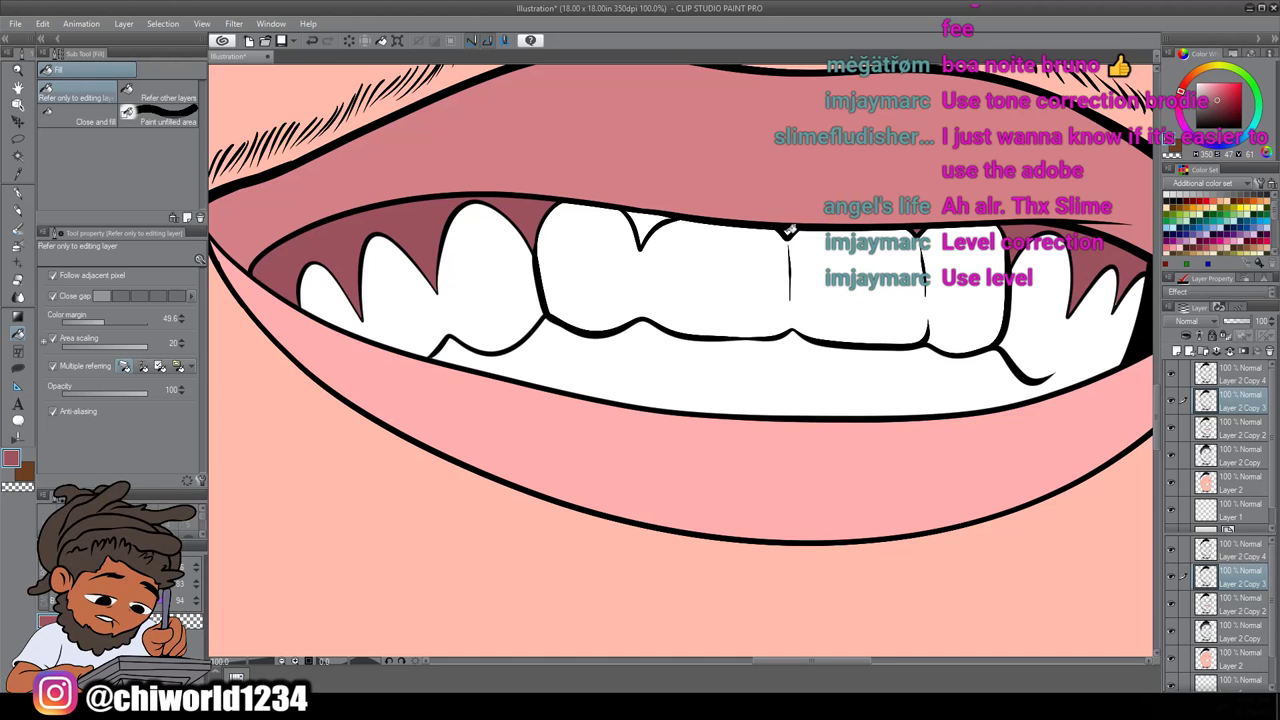
scroll(788, 229, down, 4)
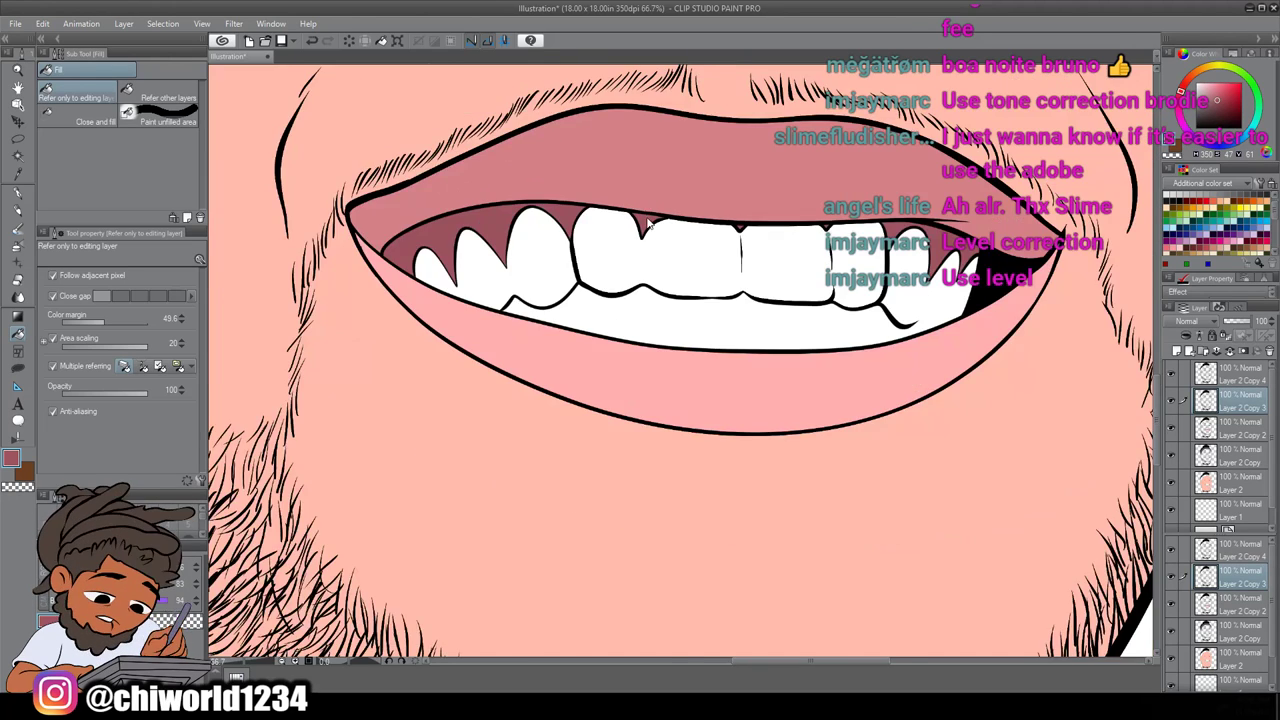
scroll(760, 252, up, 3)
scroll(771, 246, down, 3)
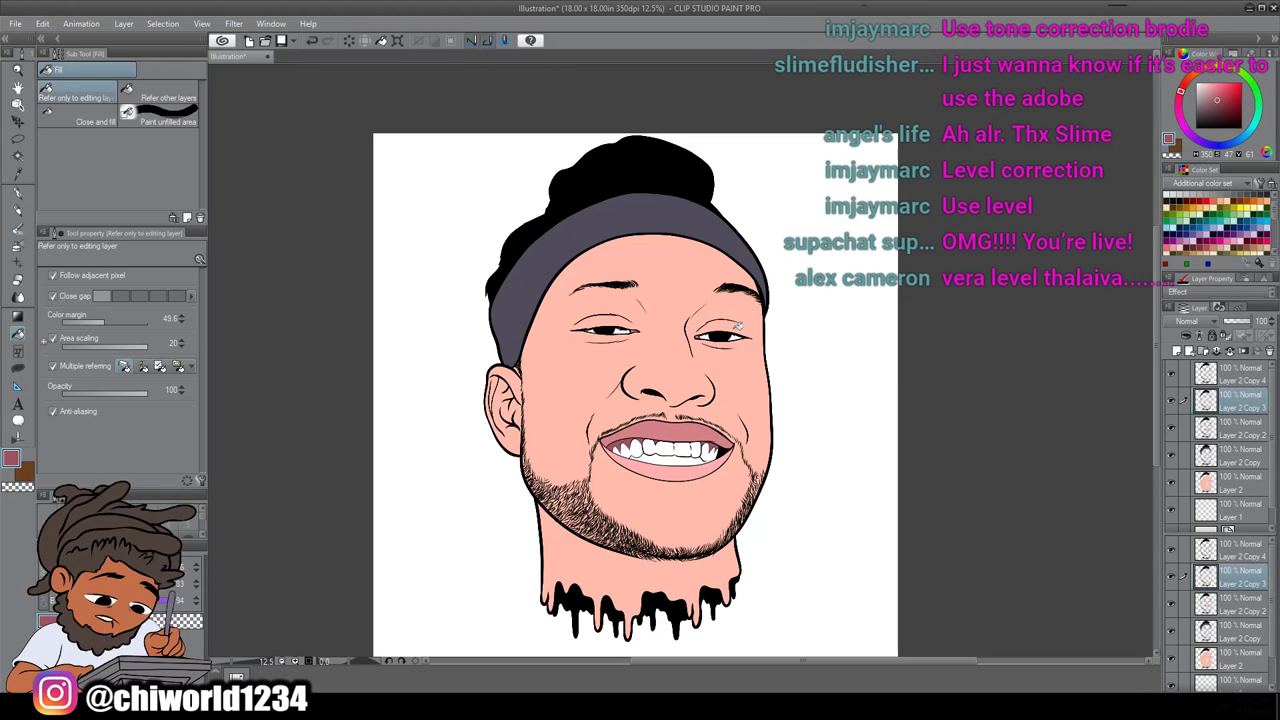
scroll(752, 345, down, 1)
scroll(752, 352, up, 4)
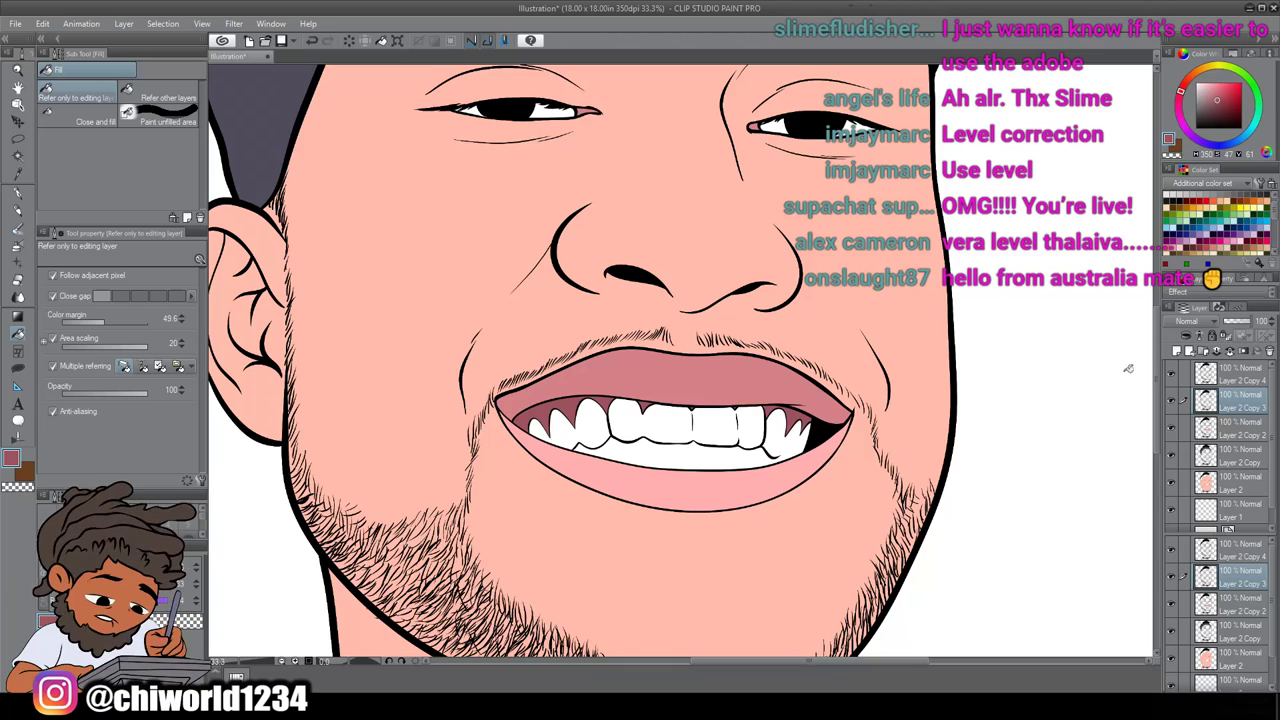
Duplicate the topmost line art layer, Layer 2 Copy 4, and make Layer 2 Copy 4 the active layer
right_click(1231, 381)
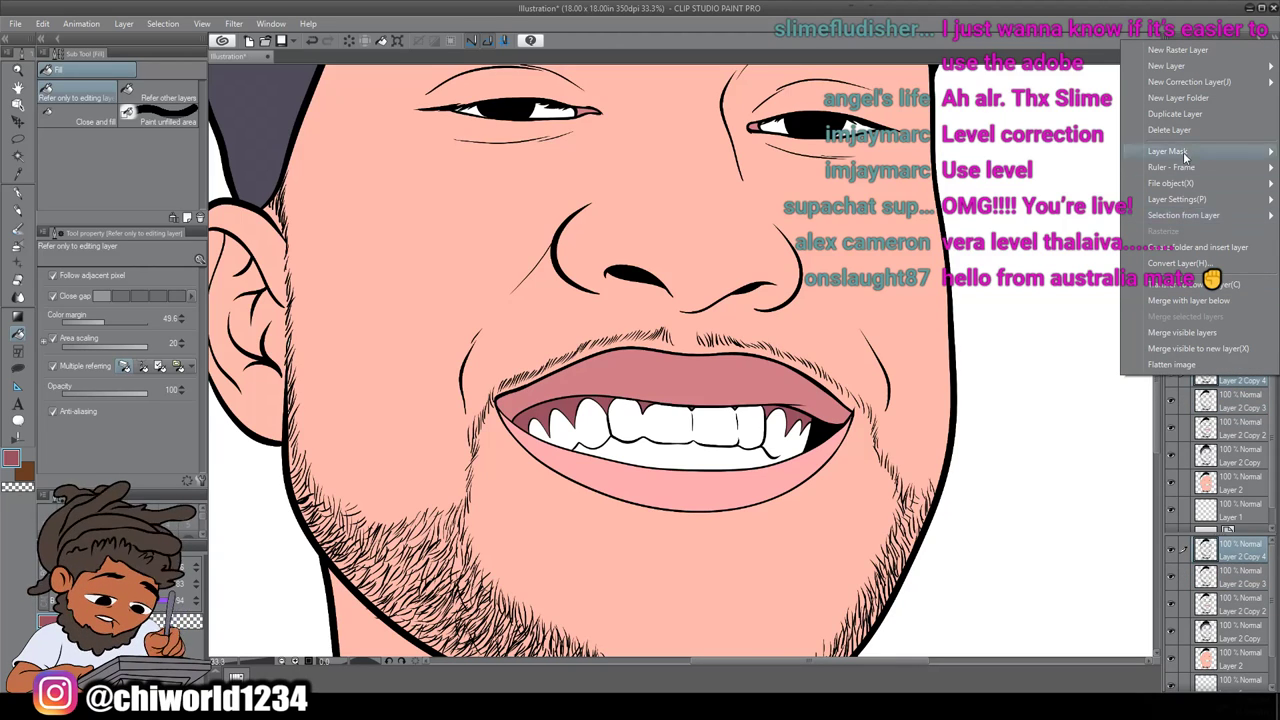
click(1182, 120)
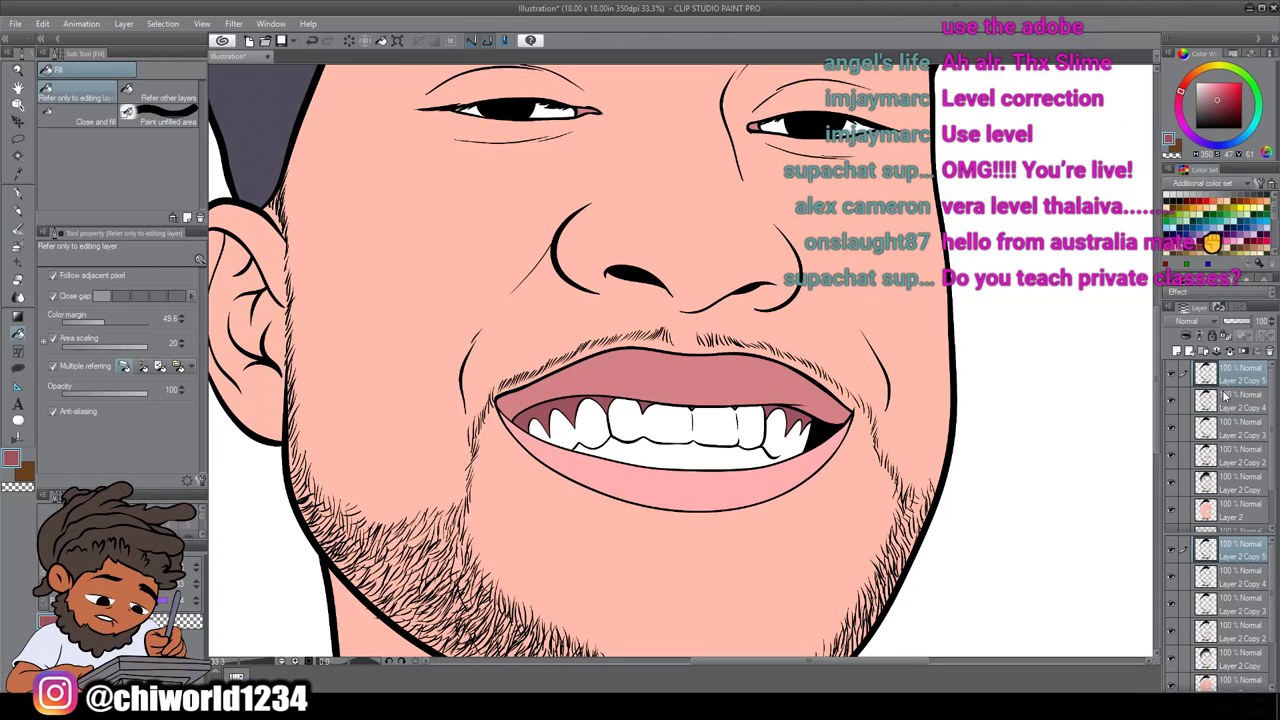
click(1218, 400)
Set the drawing color to a light golden orange (FFBD58), starting from an orange swatch of the color set
scroll(1000, 327, up, 2)
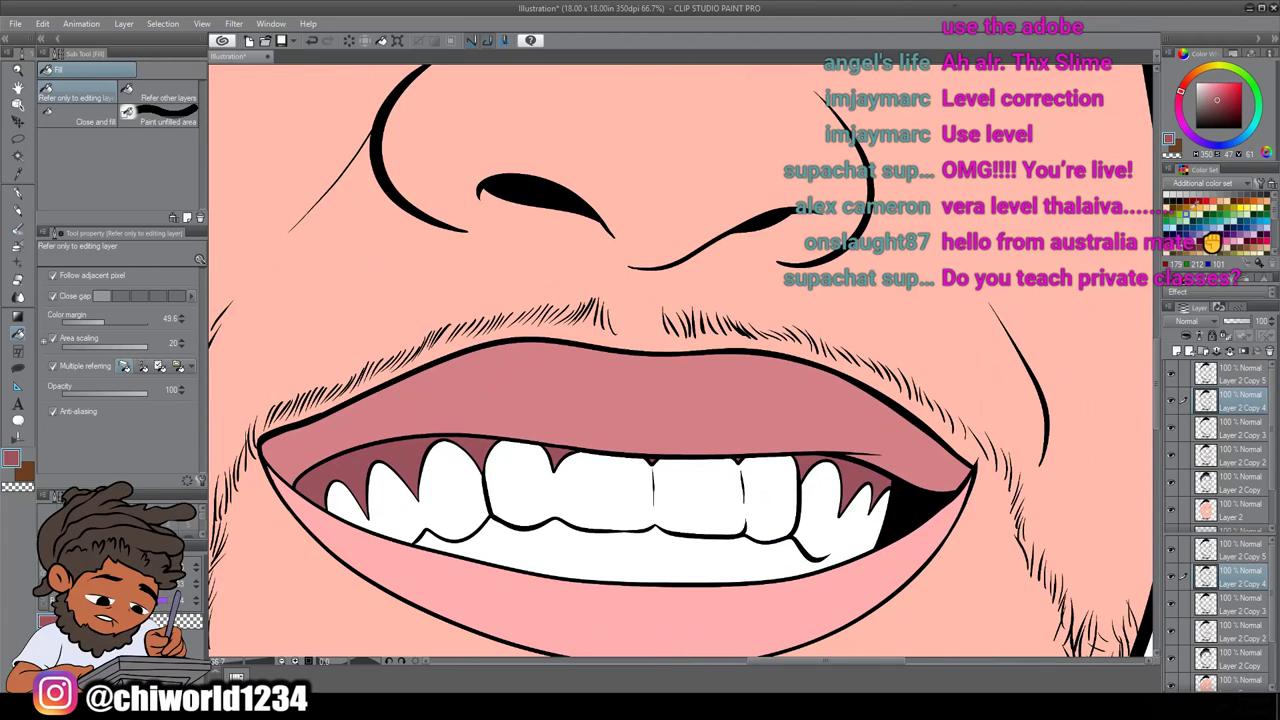
click(1211, 243)
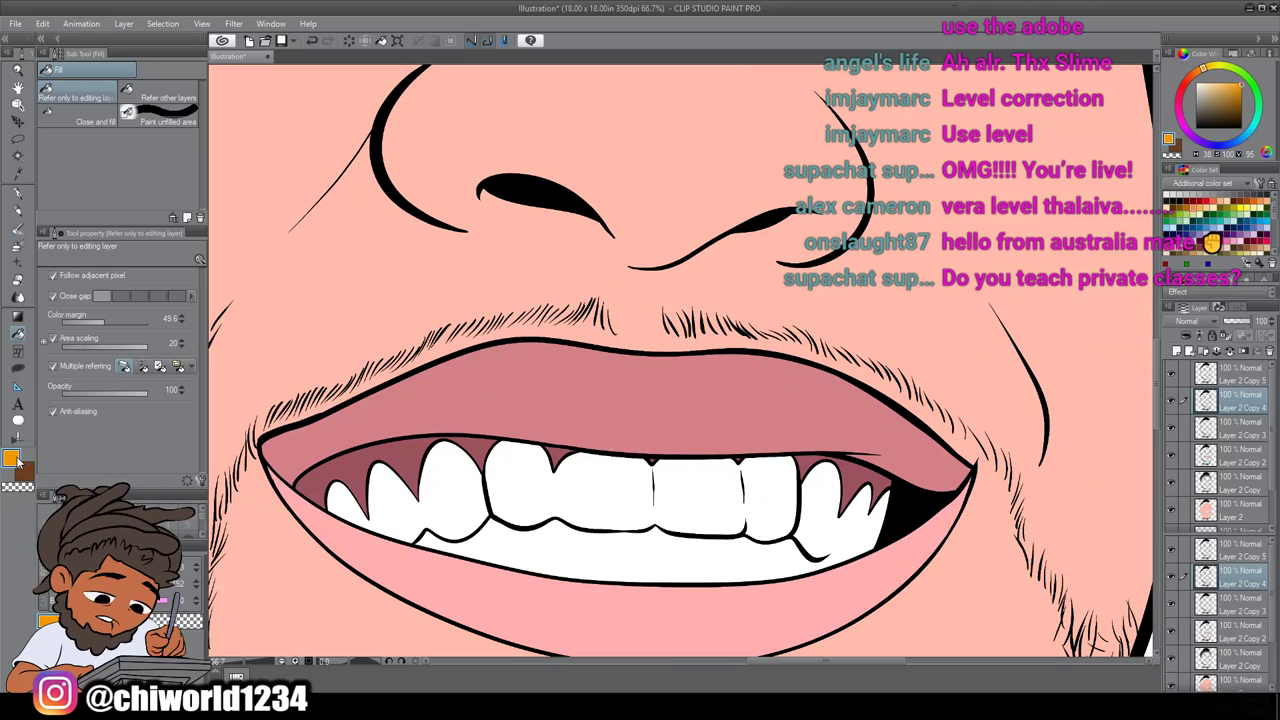
click(11, 458)
drag(810, 414, 815, 440)
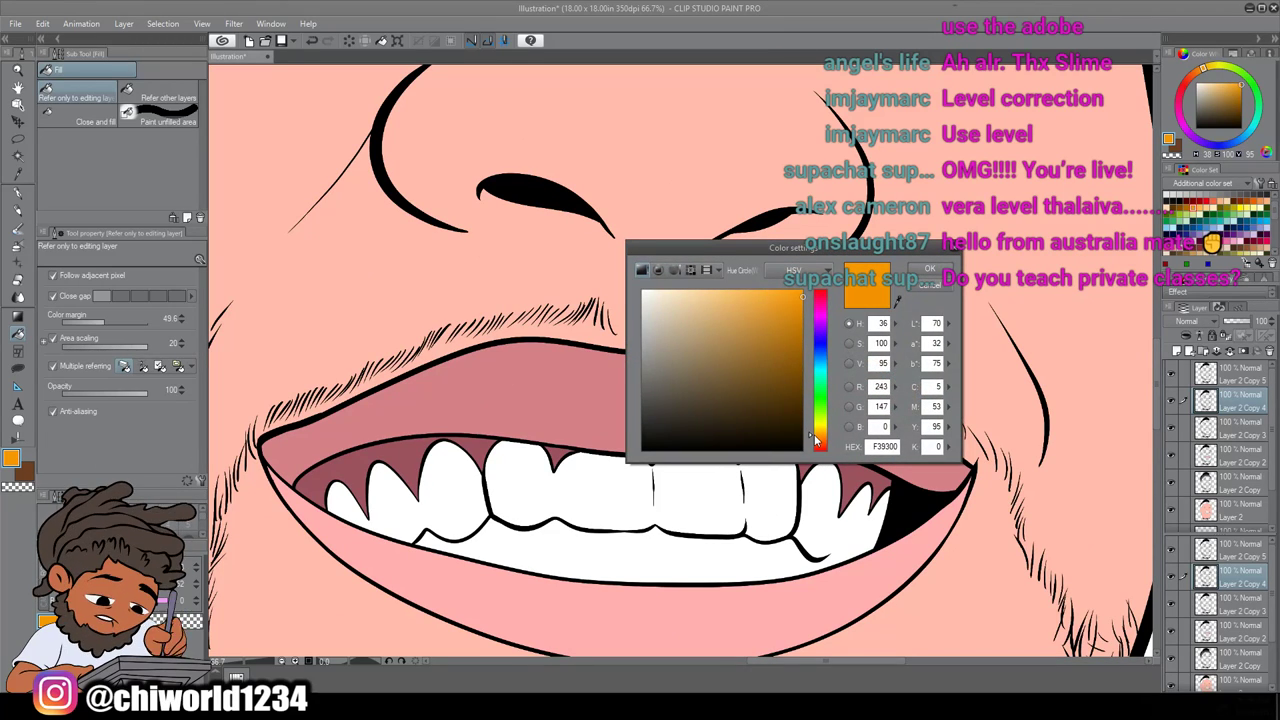
mouse_move(790, 311)
mouse_down()
mouse_move(783, 290)
mouse_move(748, 287)
mouse_up()
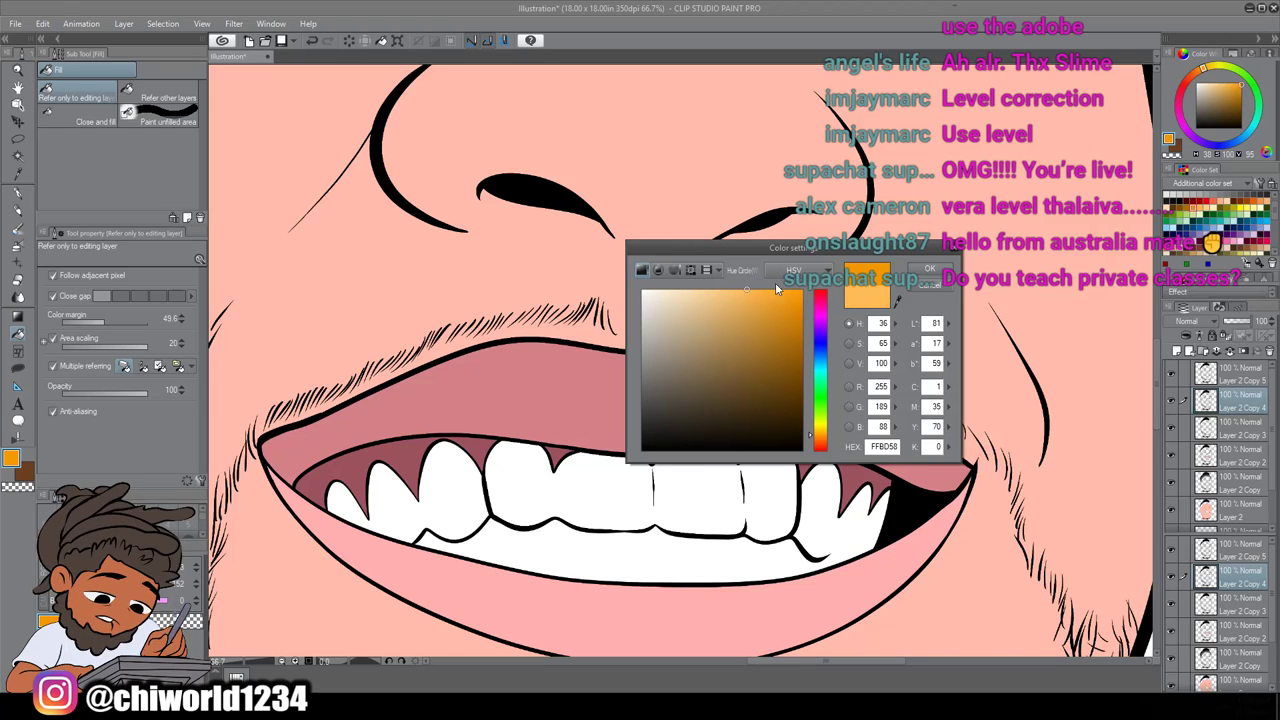
click(929, 269)
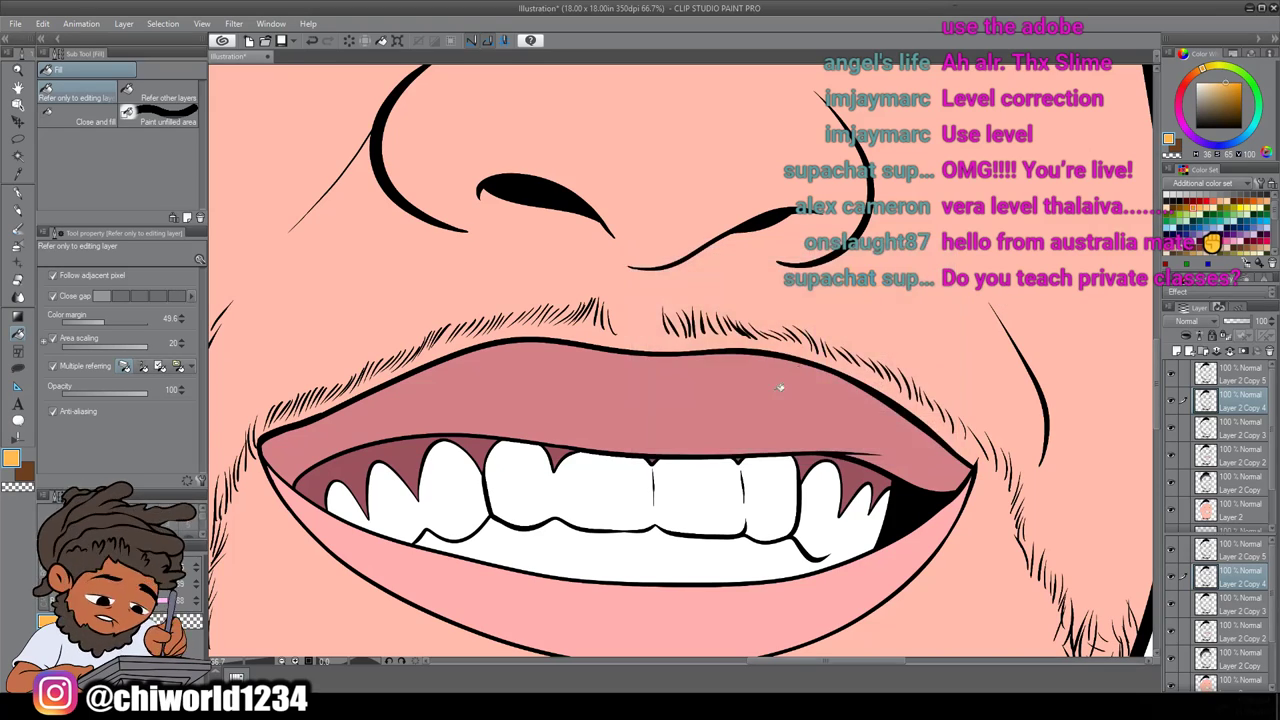
Fill the upper front teeth with the golden orange on Layer 2 Copy 4
click(711, 498)
scroll(780, 480, down, 5)
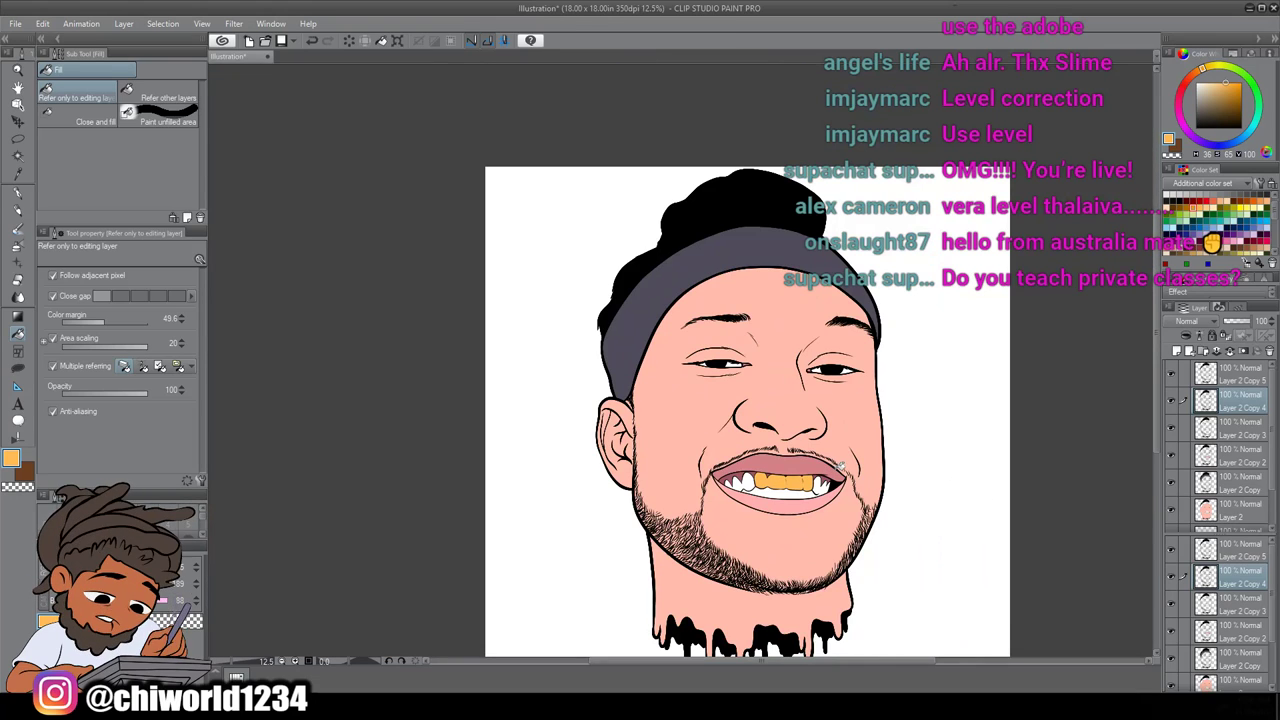
scroll(840, 466, down, 2)
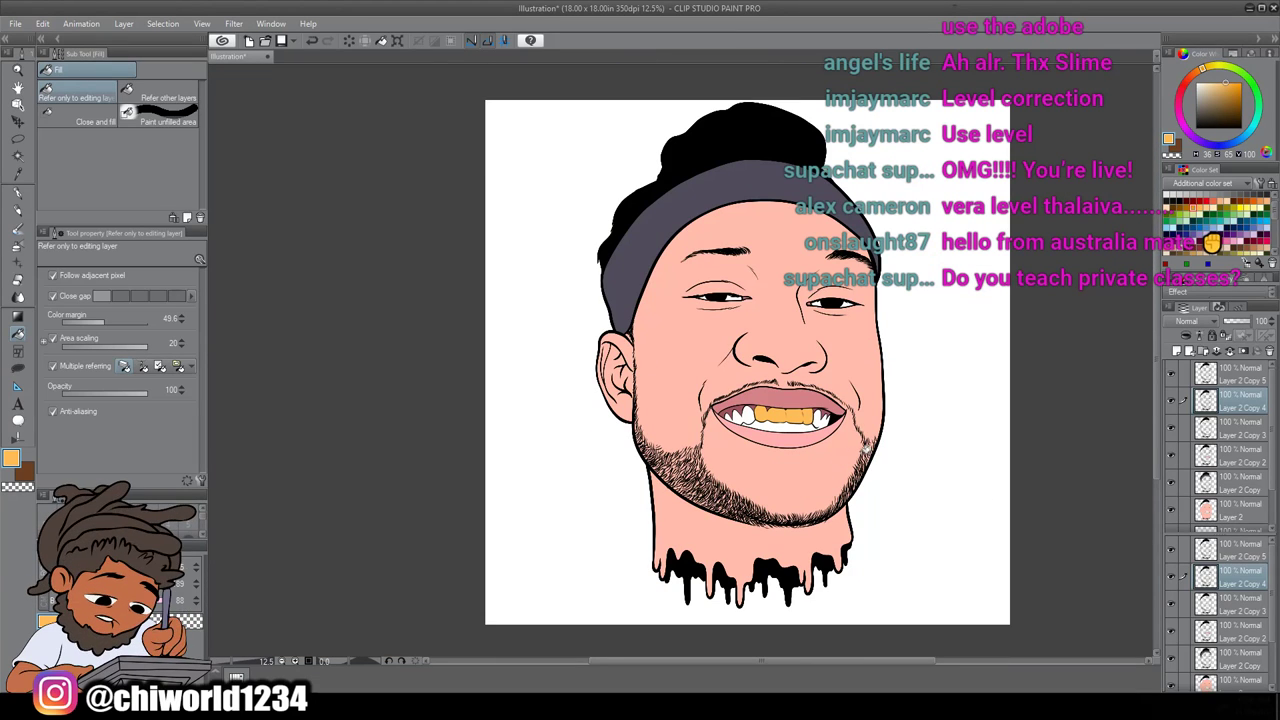
scroll(1000, 460, up, 3)
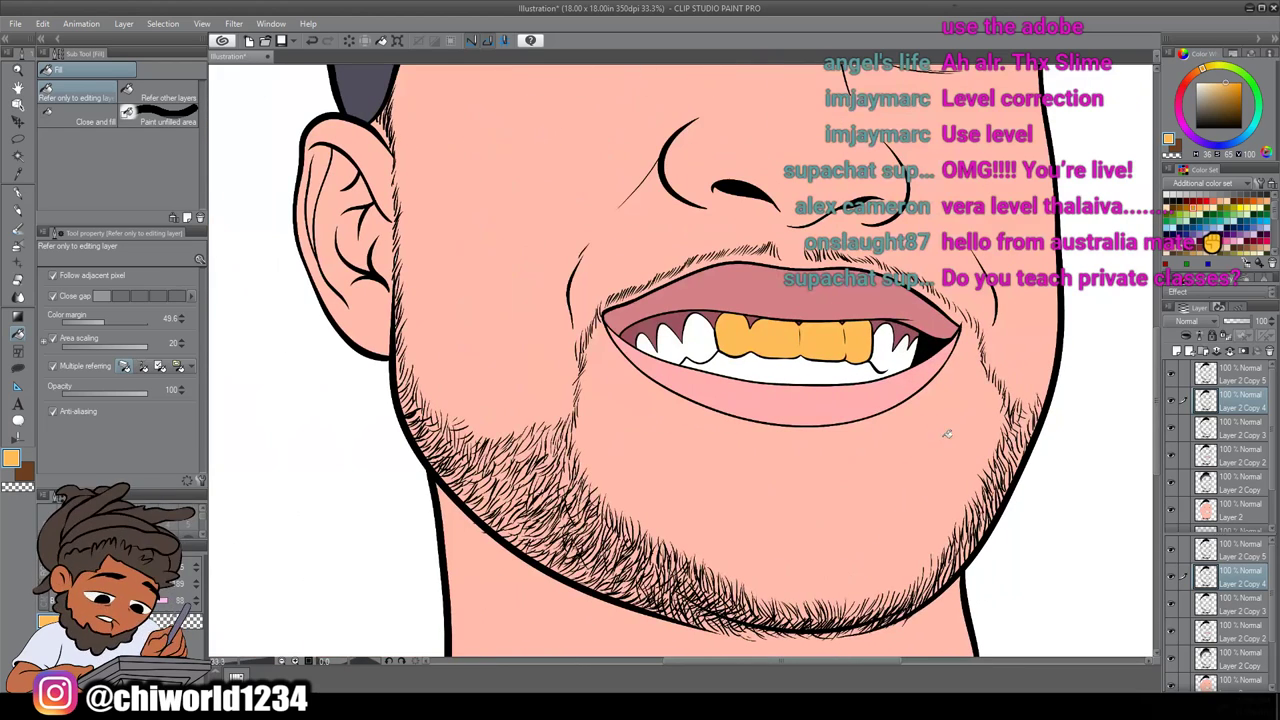
Brighten the gold teeth on Layer 2 Copy 4 to a pale yellow using Level Correction
click(42, 23)
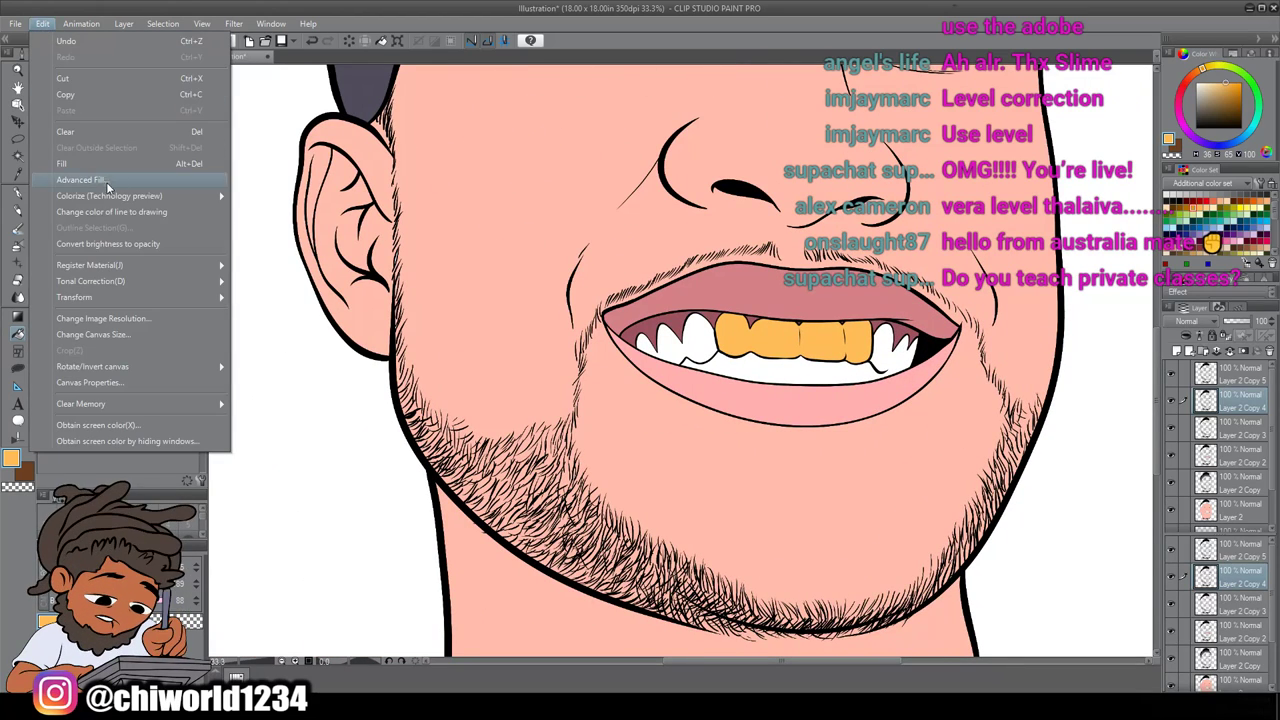
mouse_move(166, 283)
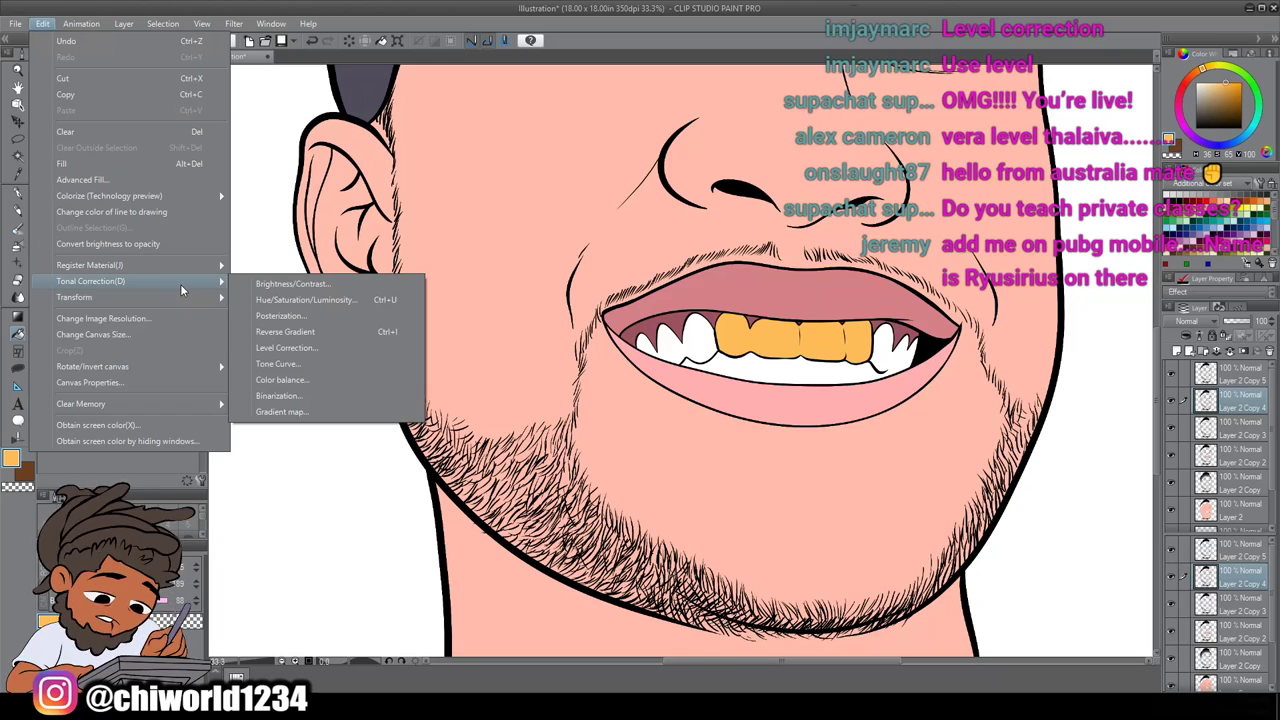
click(300, 347)
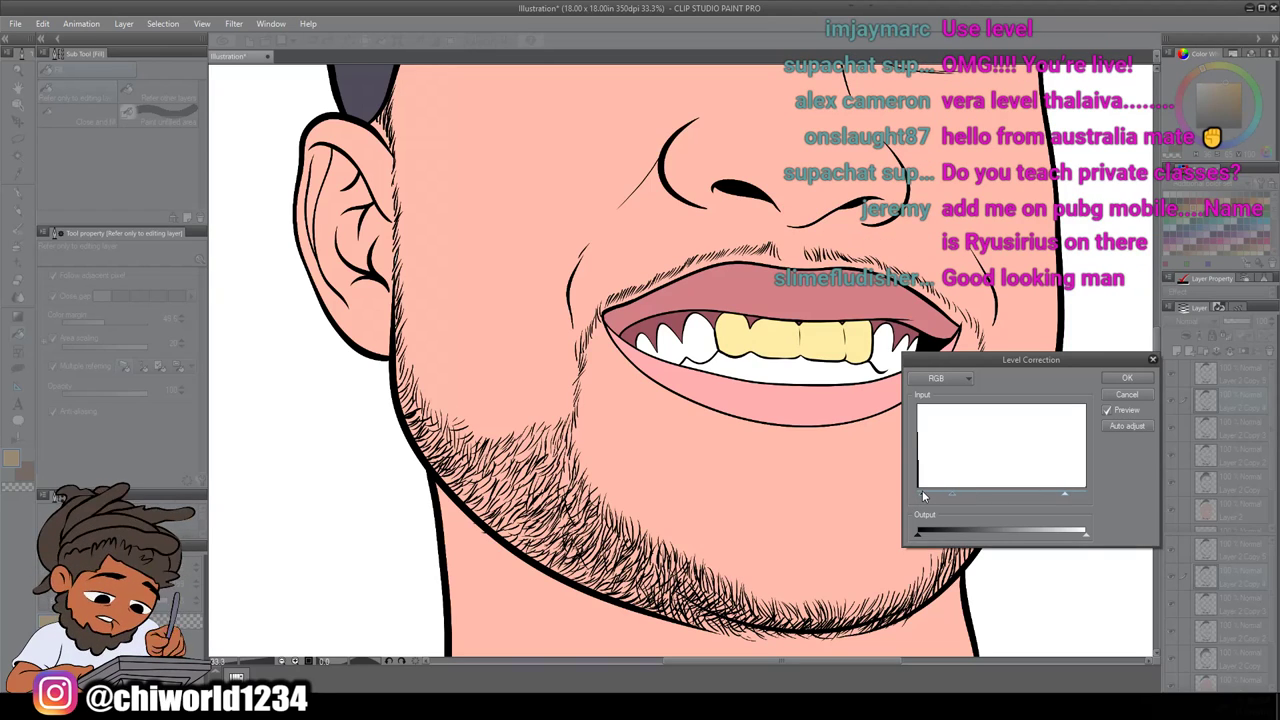
click(1122, 380)
scroll(1008, 428, down, 2)
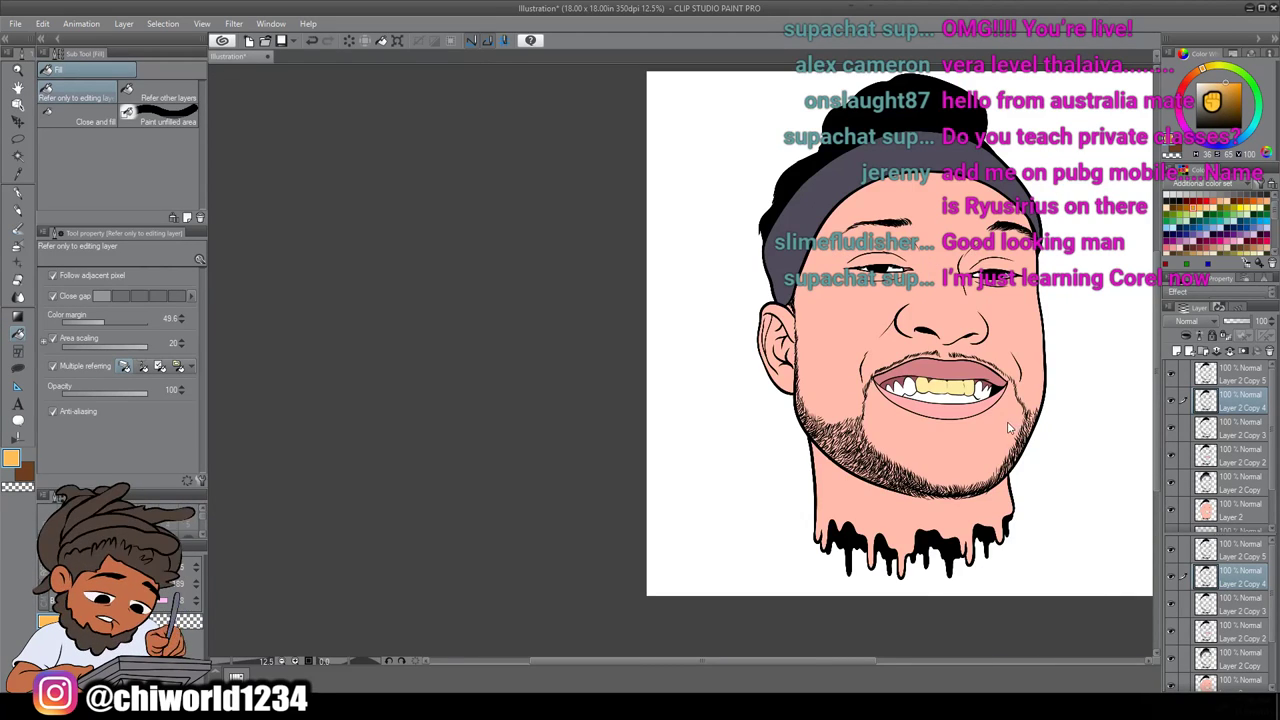
scroll(1003, 428, down, 2)
scroll(1003, 428, right, 2)
scroll(1003, 428, up, 2)
scroll(1003, 424, left, 1)
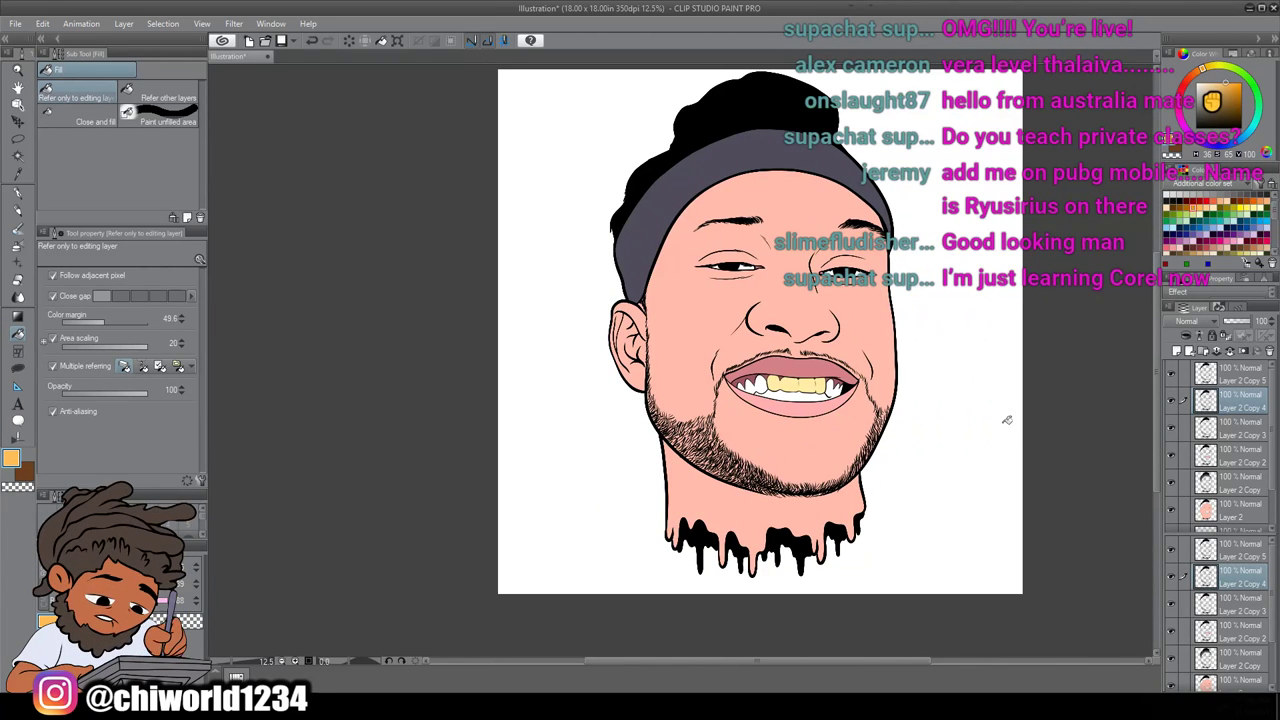
Create a selection from the skin fill on Layer 2 and switch to the Lasso fill tool
scroll(1222, 436, down, 1)
scroll(1222, 436, down, 2)
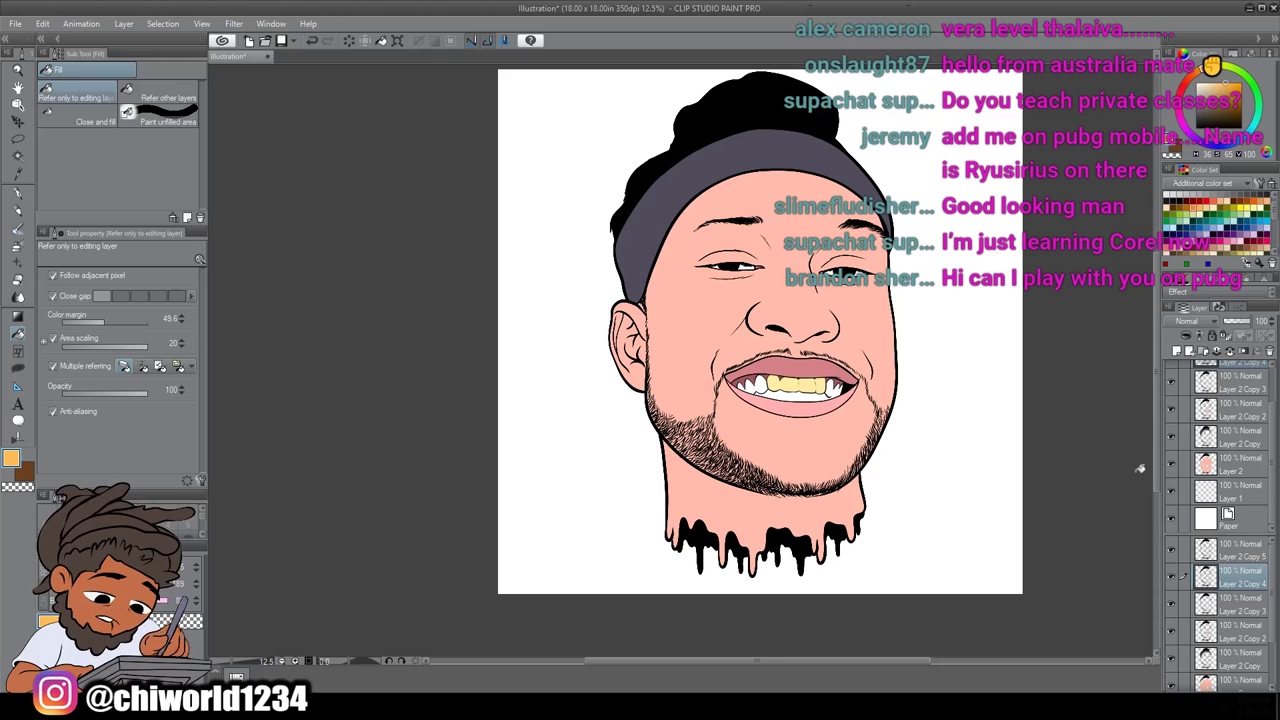
click(1228, 465)
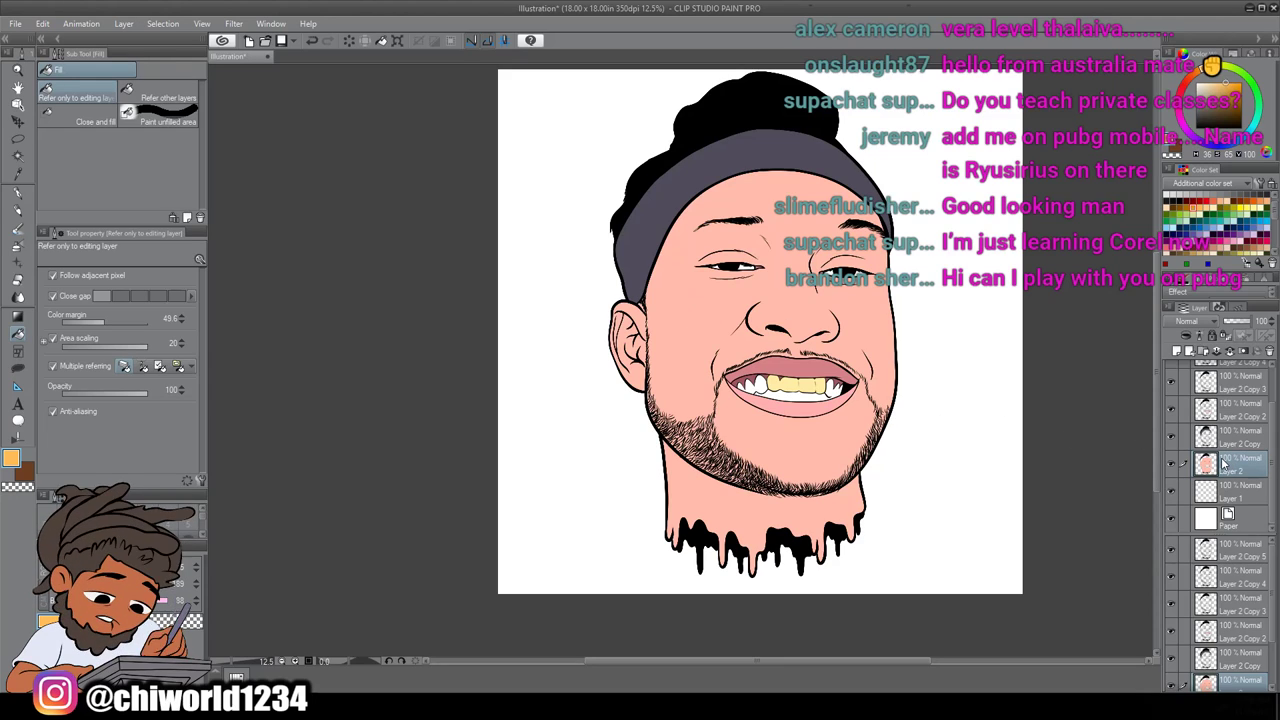
right_click(1222, 463)
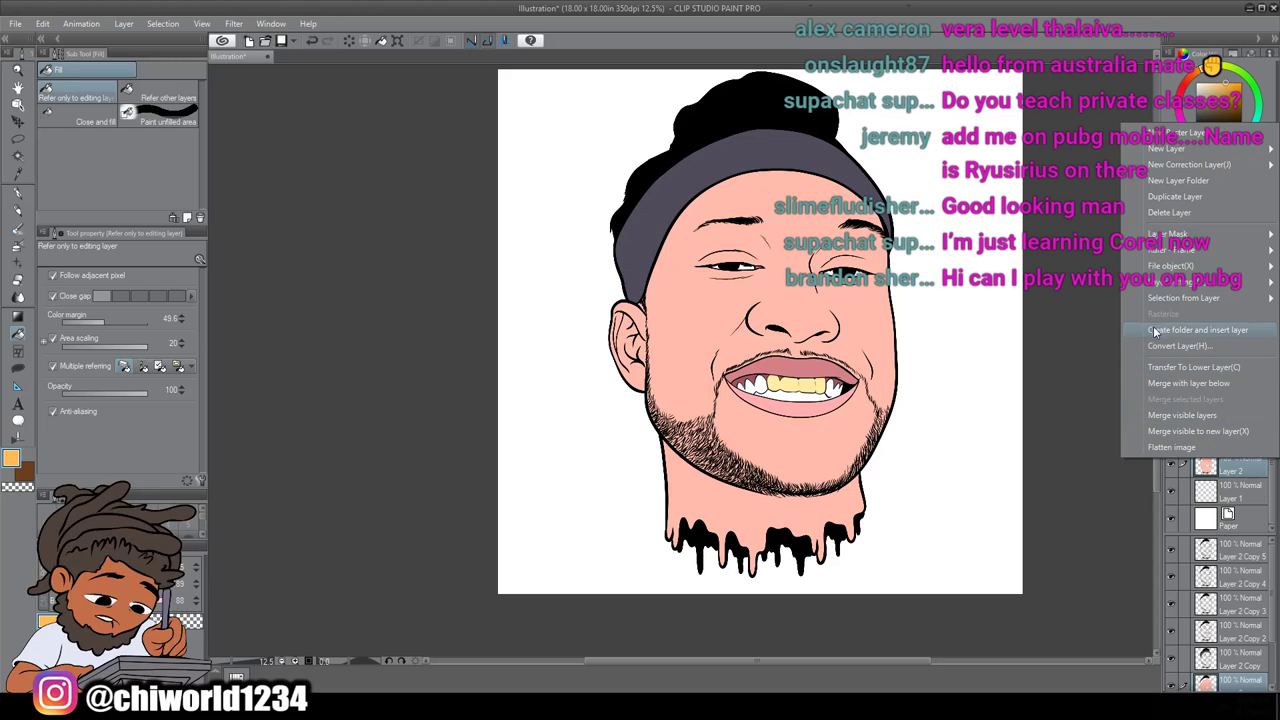
mouse_move(1149, 305)
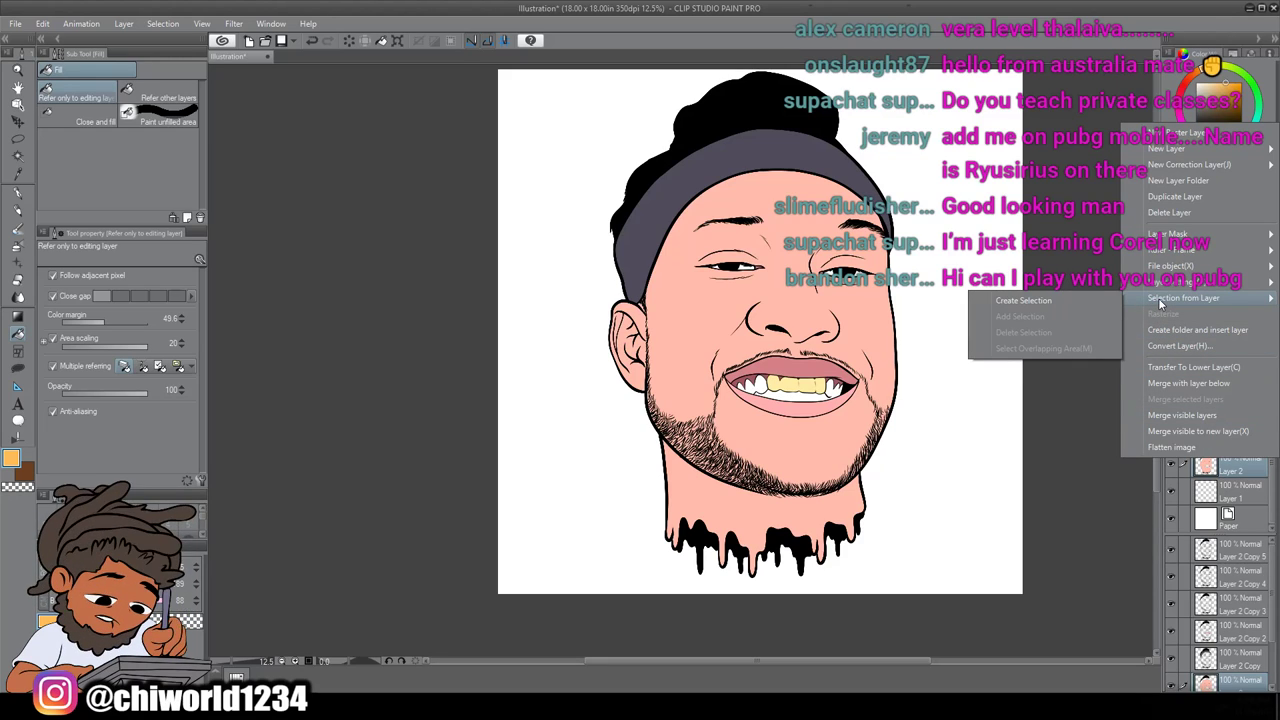
click(1045, 302)
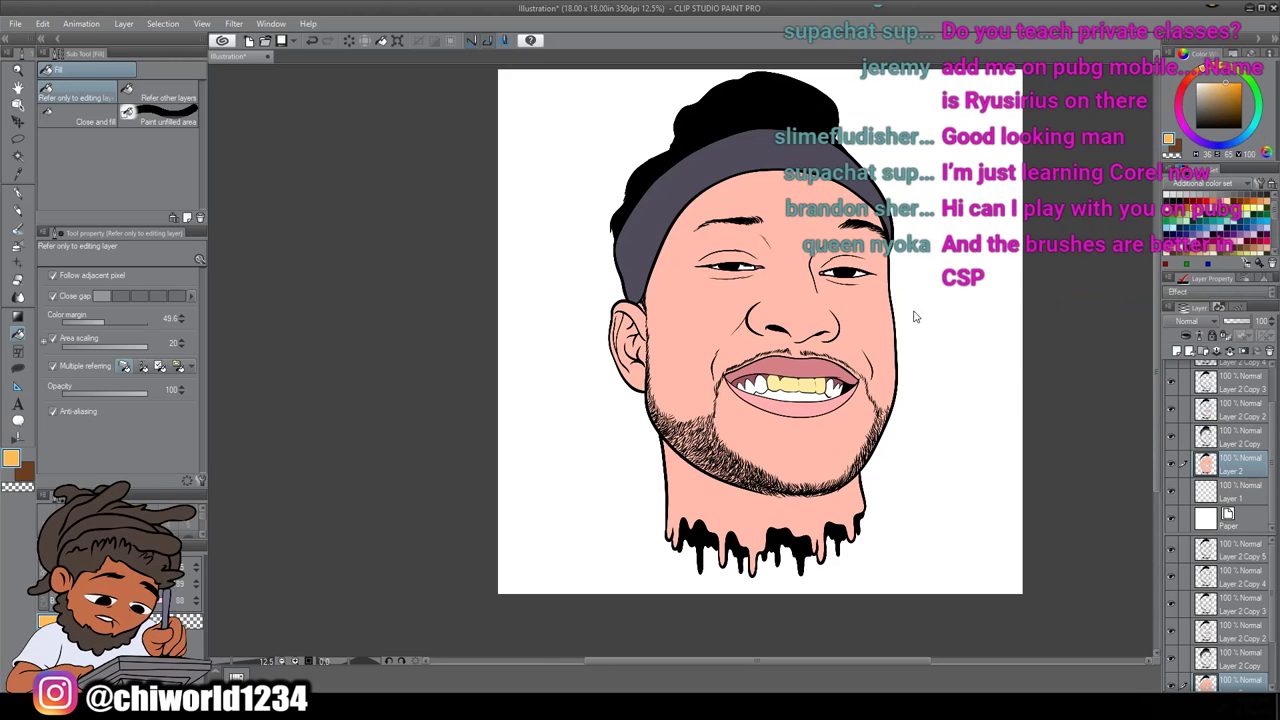
scroll(912, 310, up, 2)
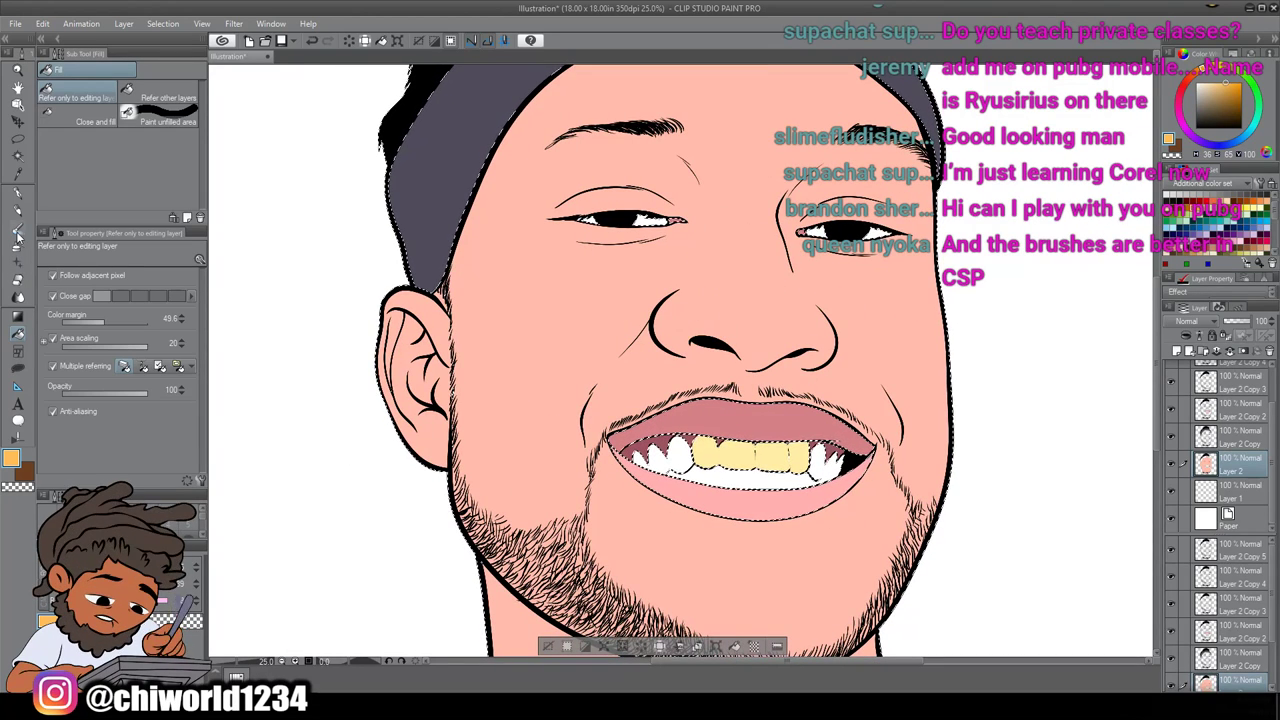
click(18, 367)
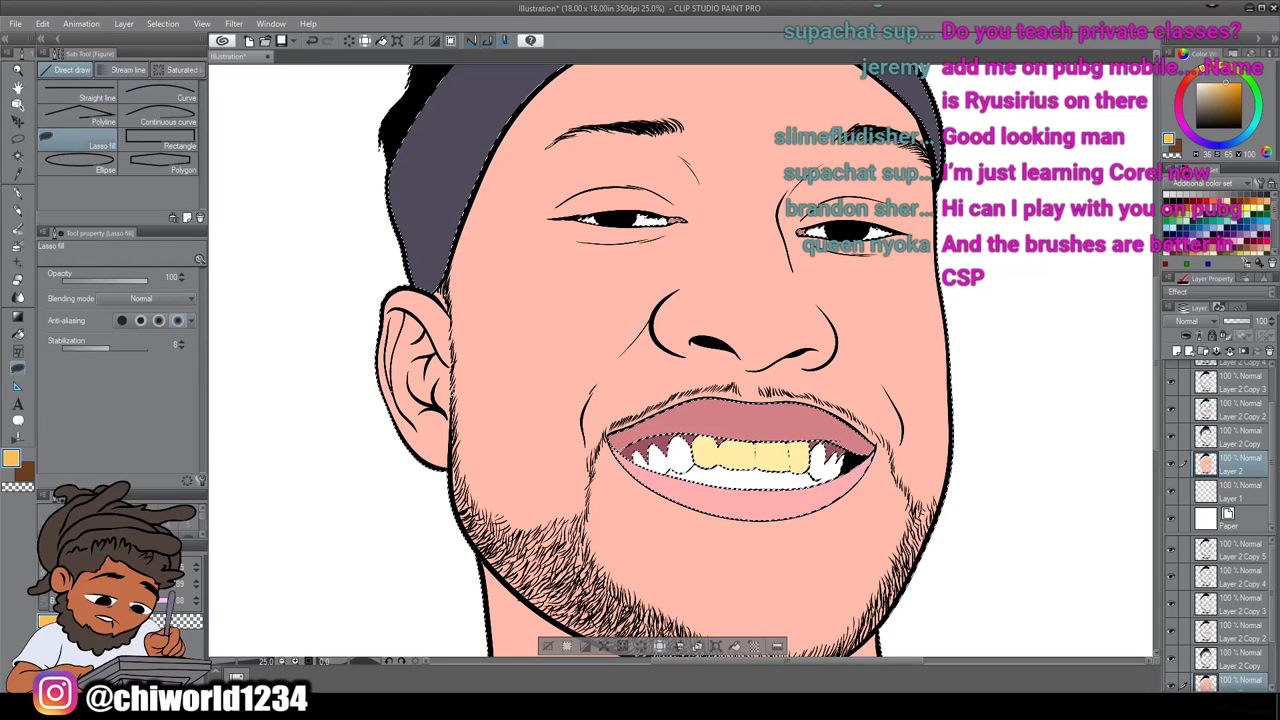
click(75, 584)
mouse_move(530, 494)
mouse_down()
mouse_move(1065, 248)
mouse_move(730, 180)
mouse_move(270, 323)
mouse_move(355, 510)
mouse_up()
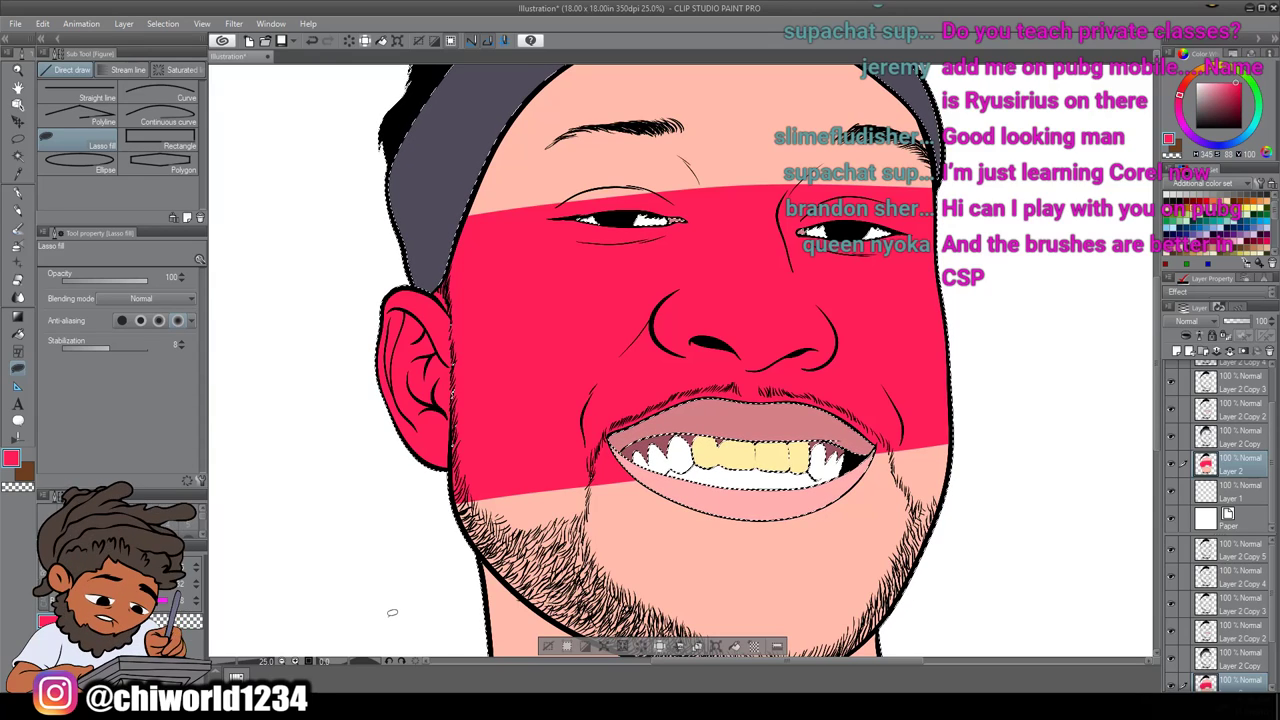
key(ctrl+z)
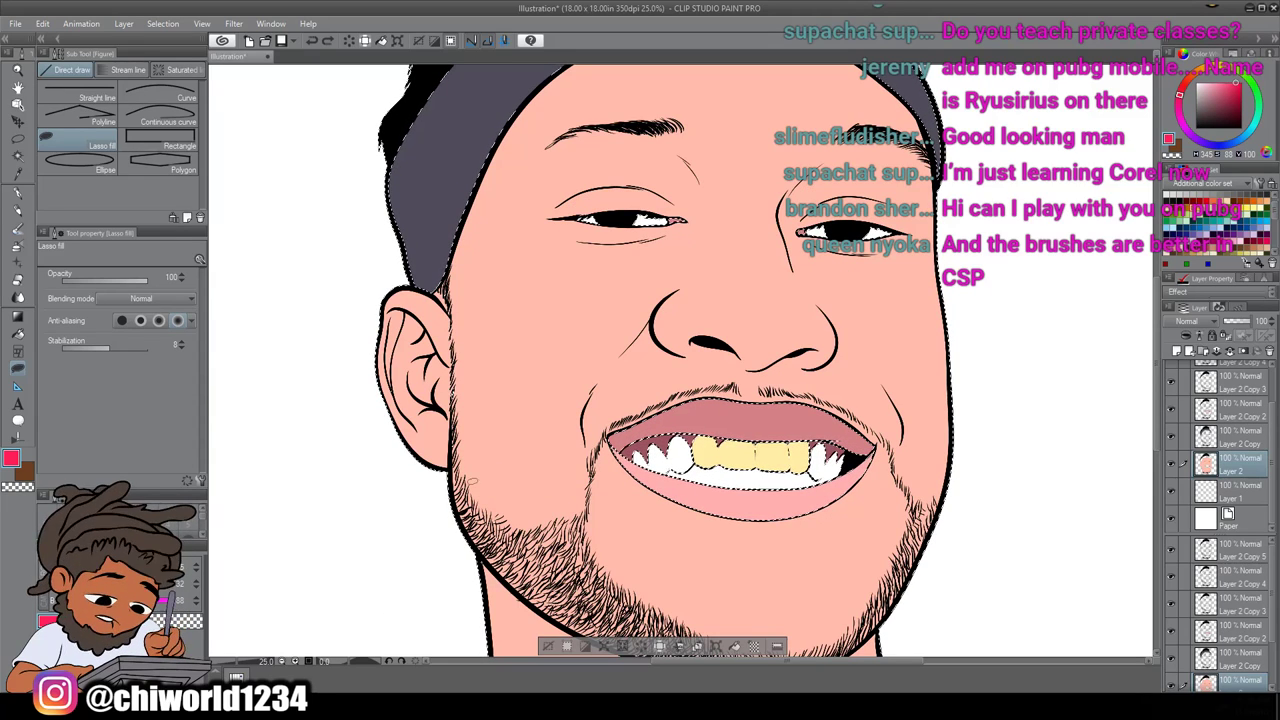
mouse_move(490, 592)
mouse_down()
mouse_move(1045, 335)
mouse_move(1012, 190)
mouse_move(359, 593)
mouse_up()
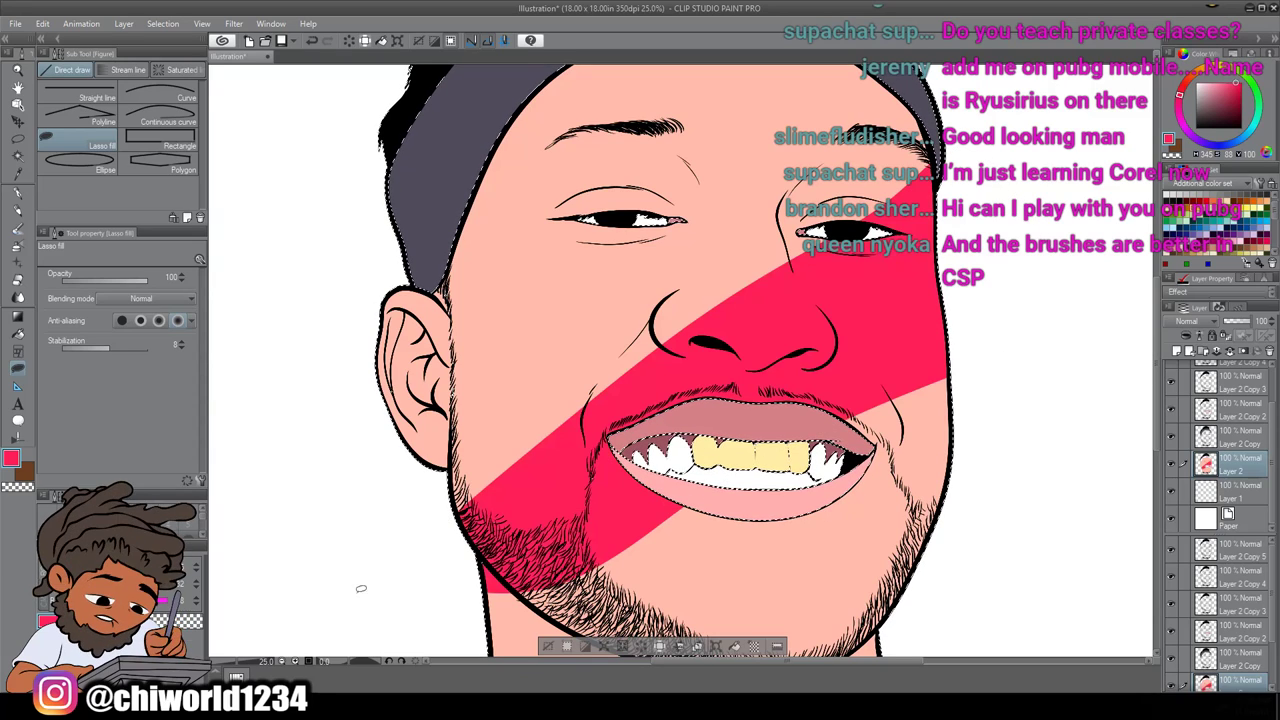
mouse_move(343, 271)
mouse_down()
mouse_move(643, 294)
mouse_move(363, 106)
mouse_move(325, 125)
mouse_up()
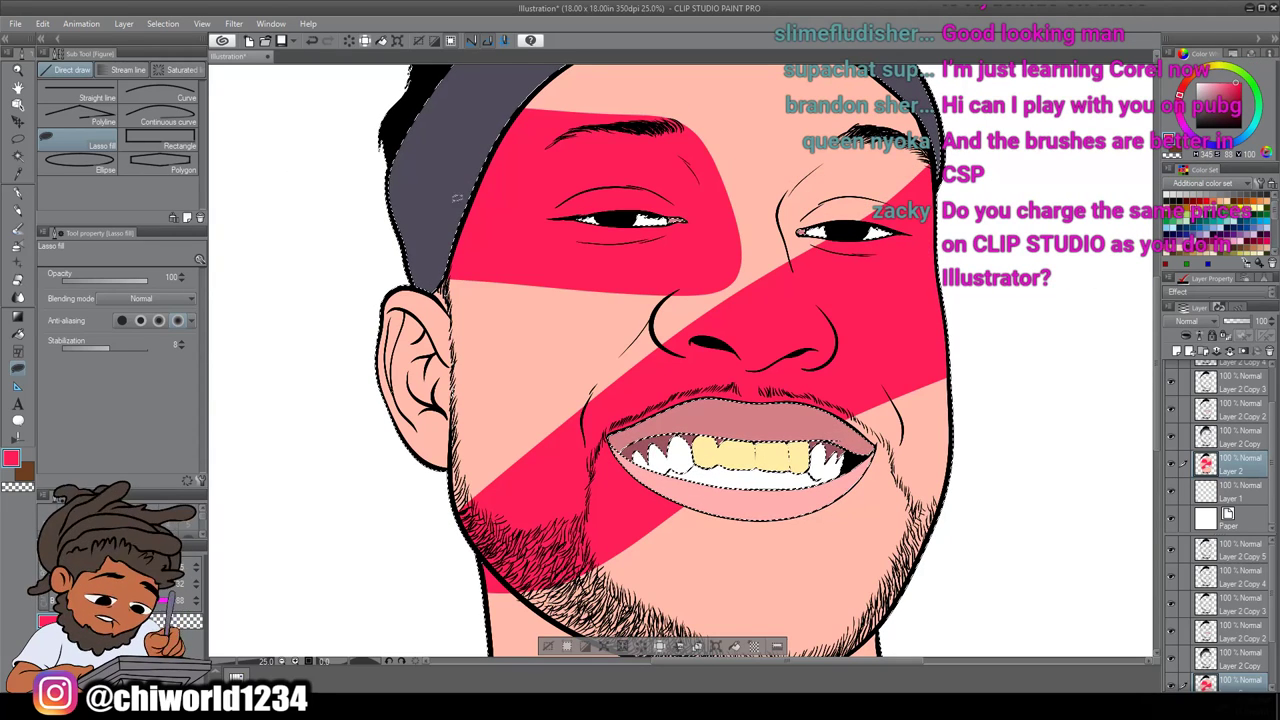
scroll(739, 160, up, 3)
mouse_move(914, 172)
mouse_down()
mouse_move(508, 250)
mouse_move(729, 86)
mouse_up()
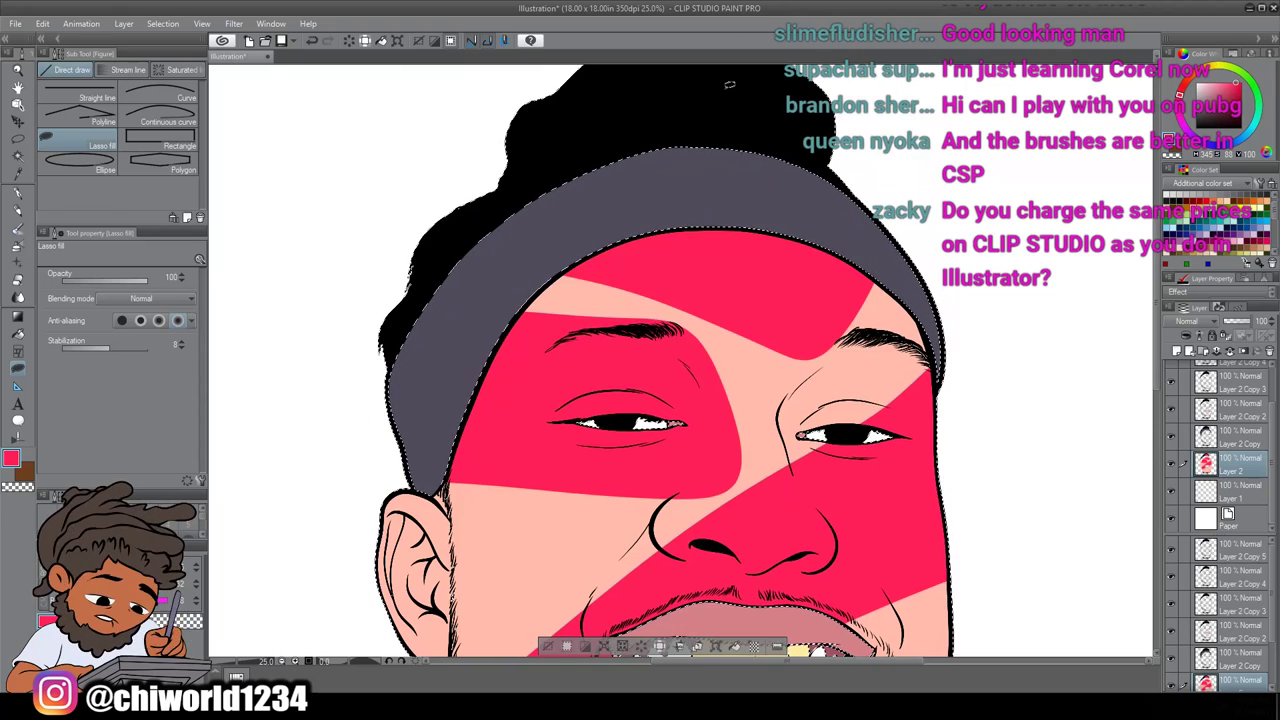
scroll(741, 82, down, 1)
scroll(740, 83, down, 2)
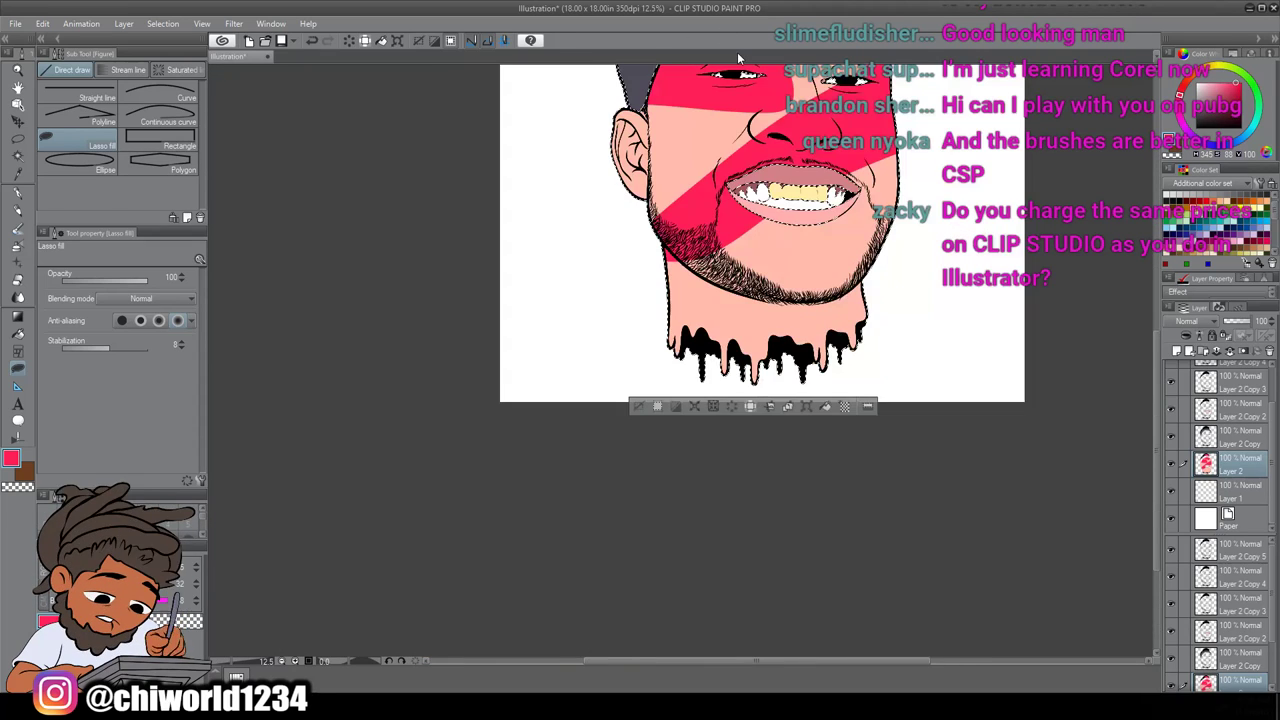
key(ctrl+z)
key(ctrl+z)
key(ctrl+z)
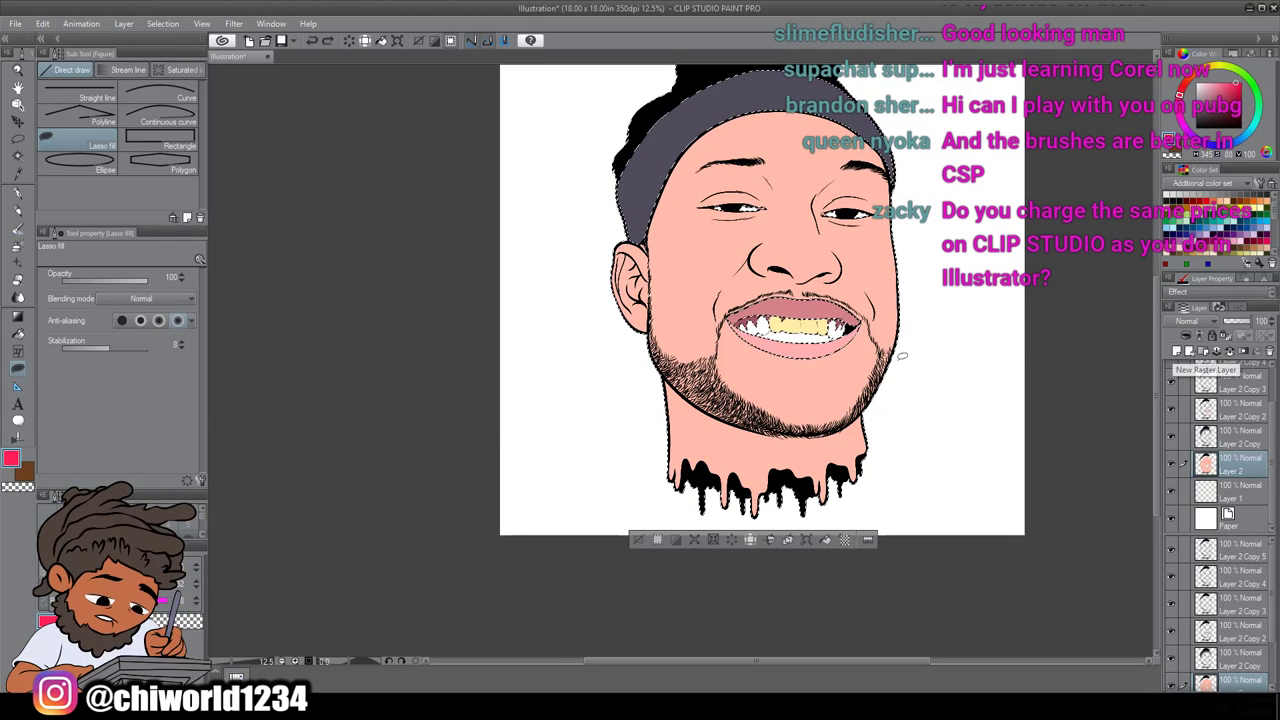
Add a new raster layer above Layer 2 and set the drawing color to a darker skin tone, HSV 12, 35, 83
click(1177, 351)
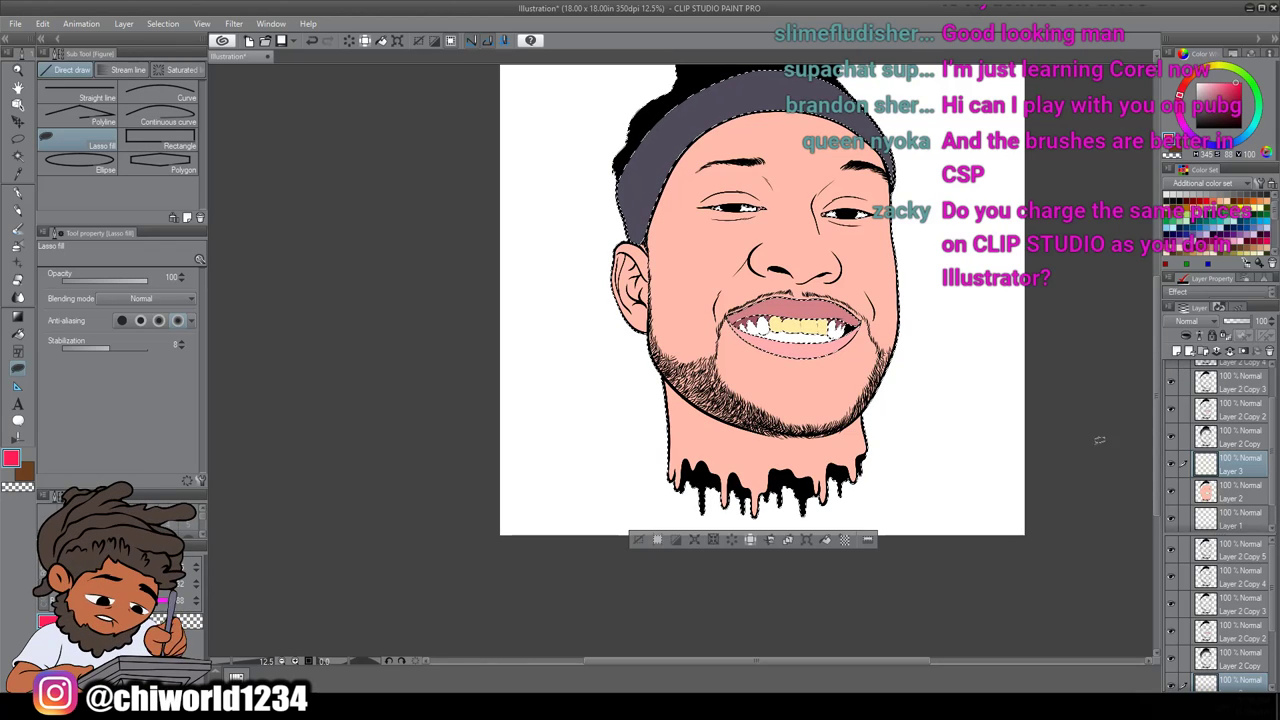
scroll(822, 309, up, 4)
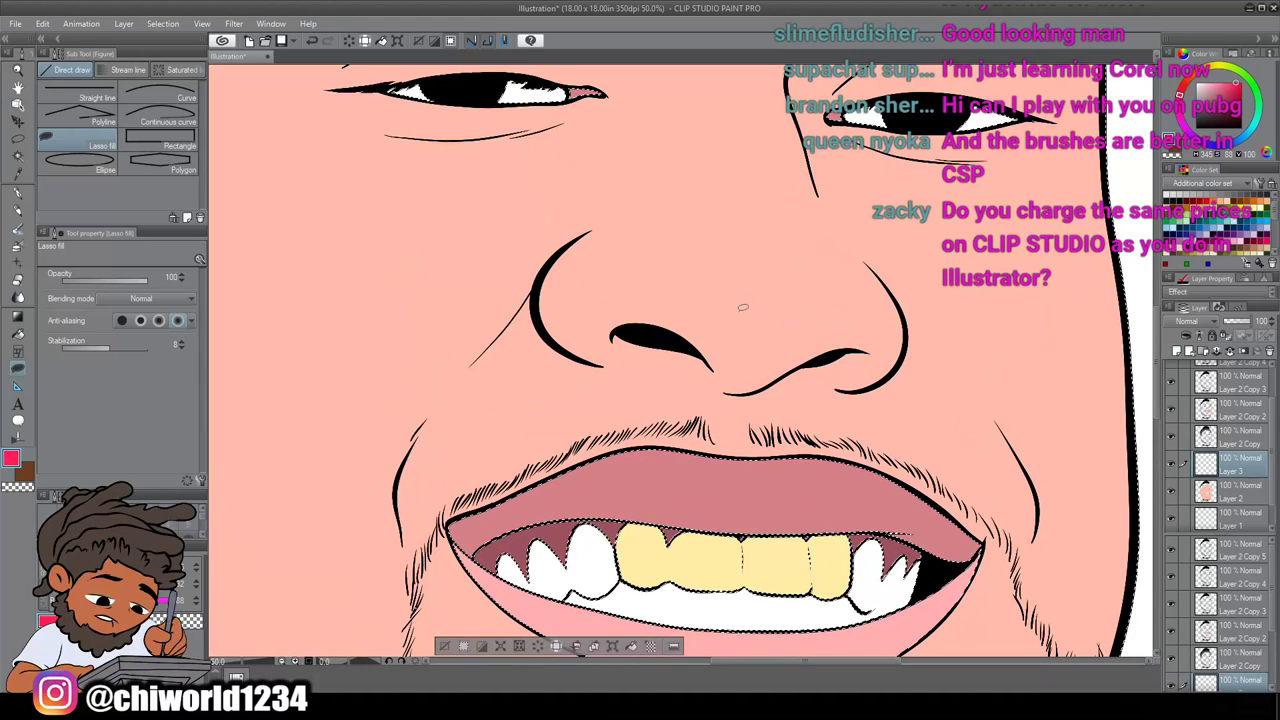
alt+click(755, 338)
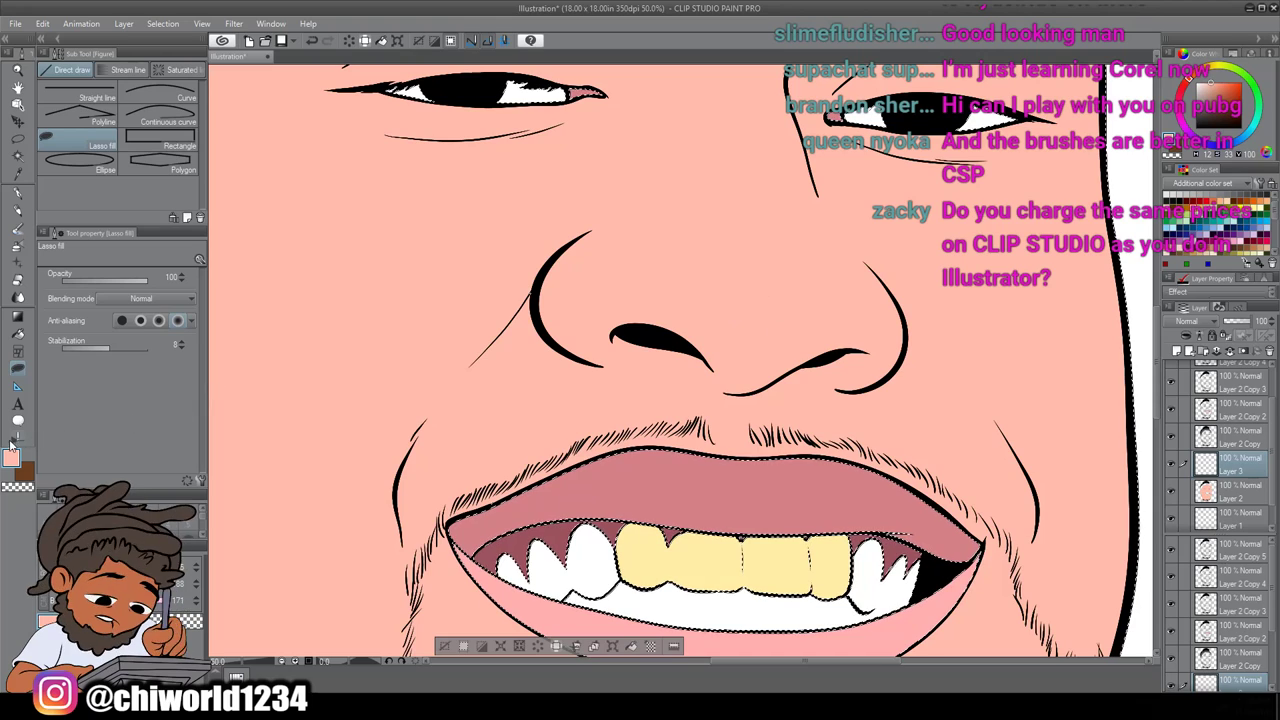
click(12, 458)
drag(696, 291, 699, 316)
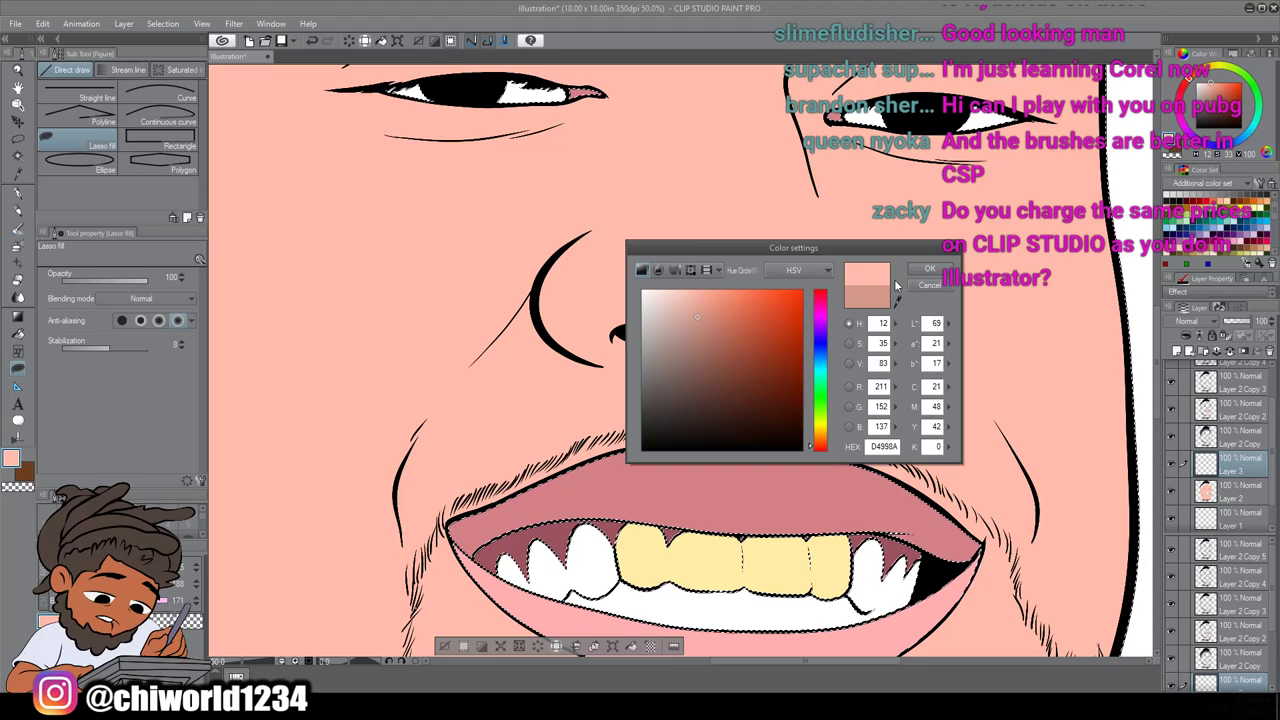
click(929, 269)
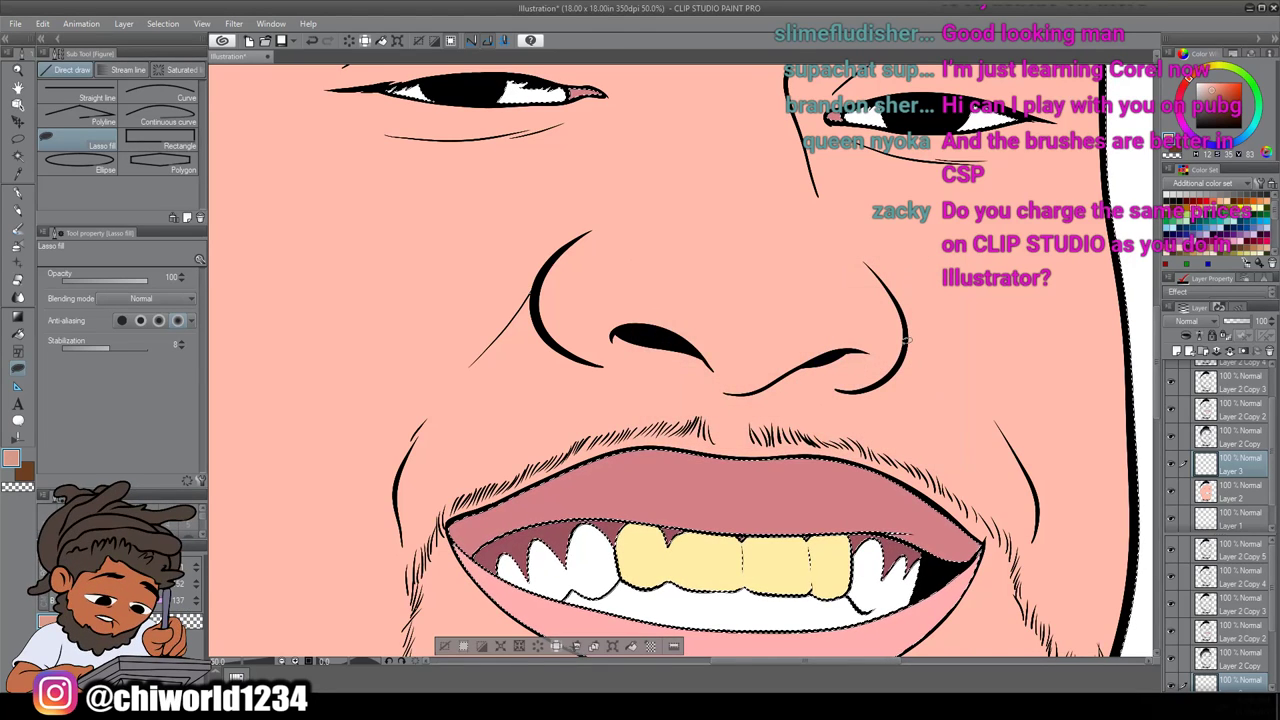
Lasso-fill a shadow shape across the lower nose, around both nostrils and along the nose tip
scroll(906, 340, up, 2)
scroll(908, 337, left, 1)
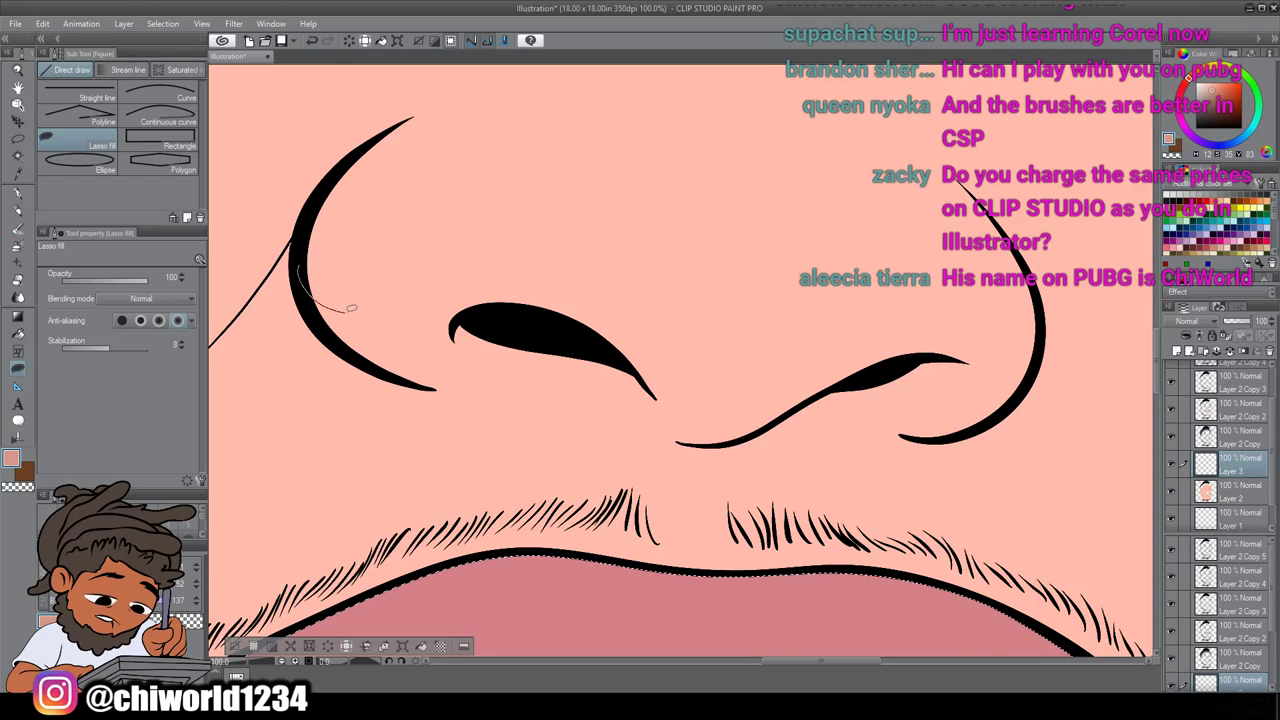
mouse_move(524, 234)
mouse_down()
mouse_move(605, 270)
mouse_move(682, 332)
mouse_move(806, 347)
mouse_move(925, 317)
mouse_move(1004, 351)
mouse_move(1012, 398)
mouse_up()
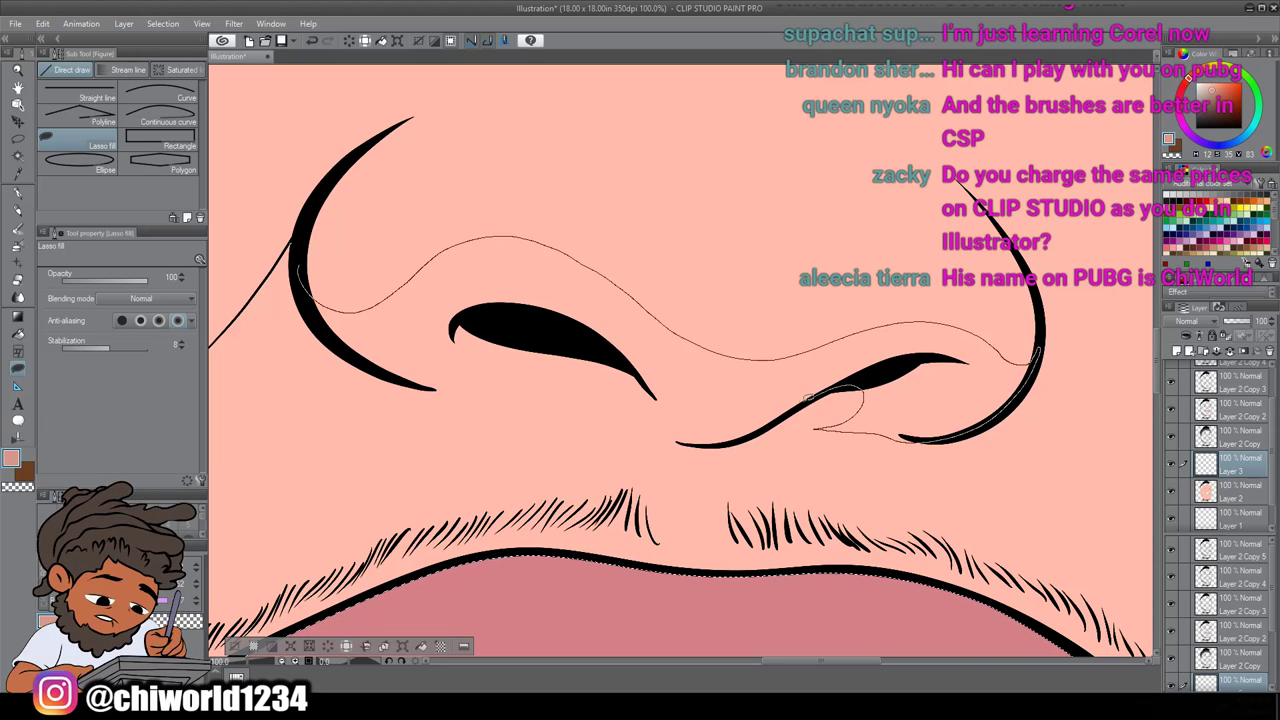
mouse_move(608, 372)
mouse_down()
mouse_move(557, 354)
mouse_move(493, 361)
mouse_move(507, 380)
mouse_move(548, 389)
mouse_move(493, 393)
mouse_move(374, 363)
mouse_move(312, 318)
mouse_move(300, 238)
mouse_up()
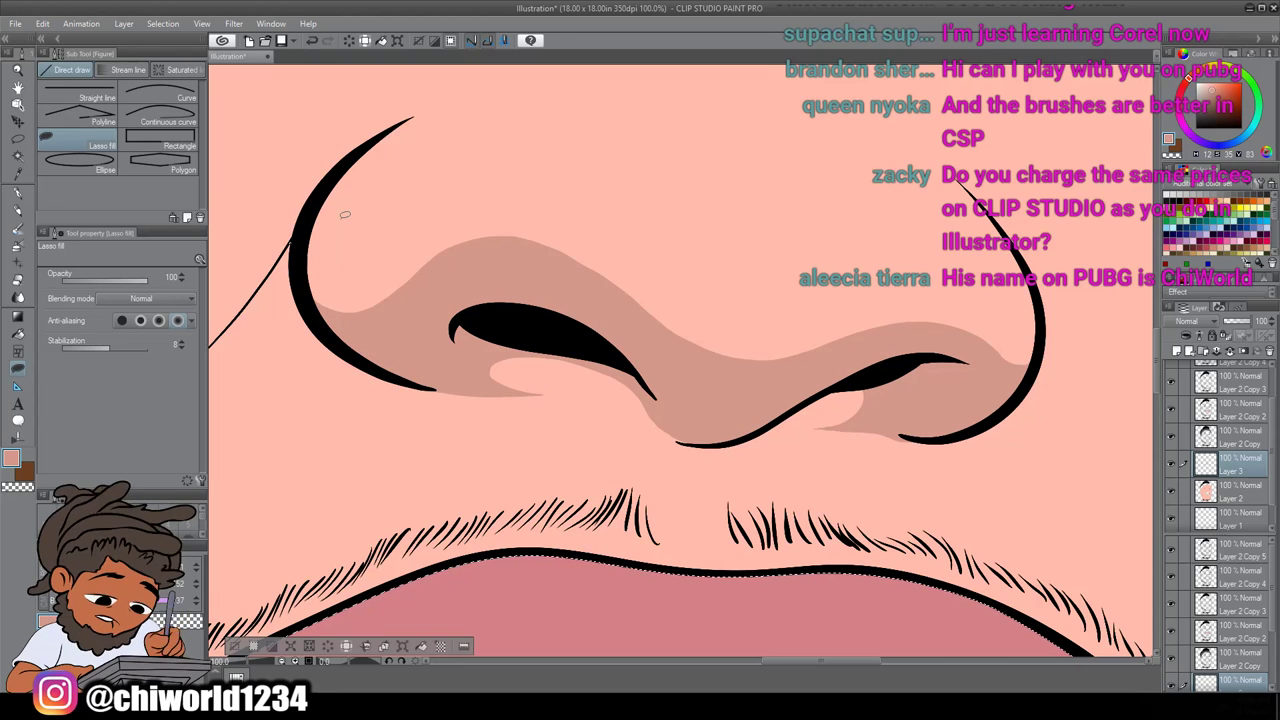
Lasso-fill a shadow from beneath the right-hand eyebrow down around that eye's inner corner and along the nose bridge
scroll(344, 214, down, 5)
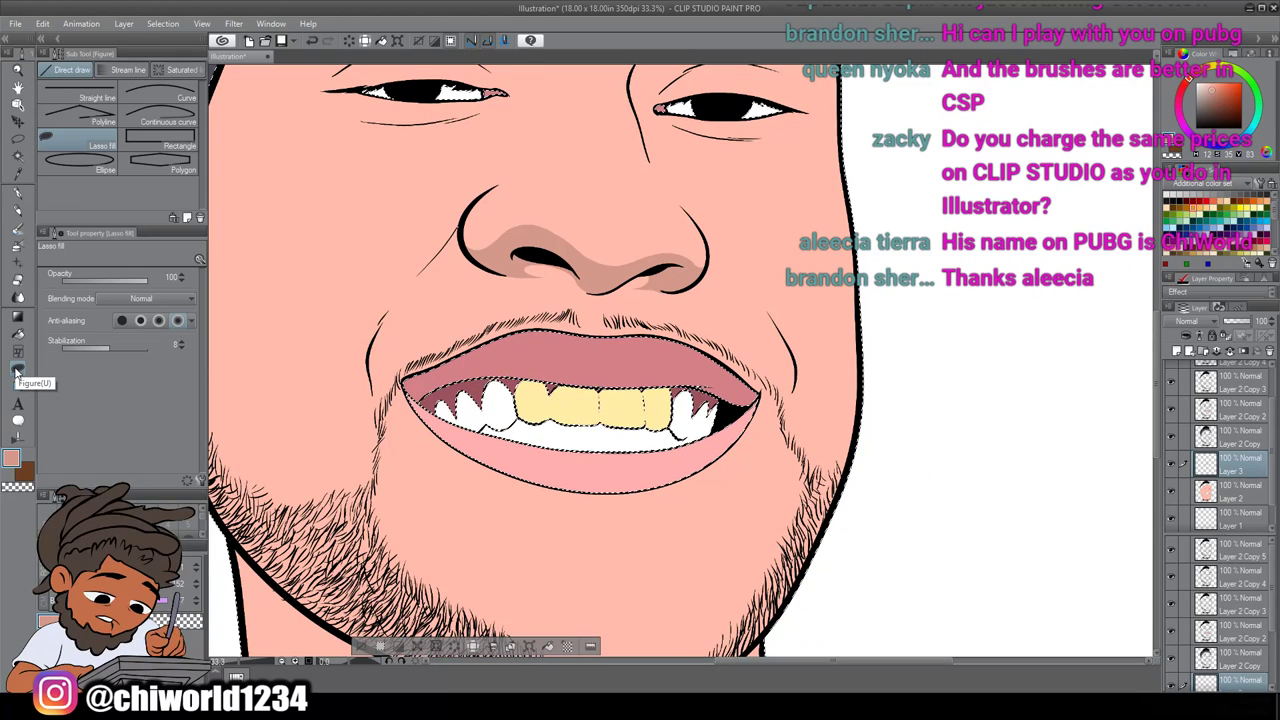
scroll(437, 358, down, 1)
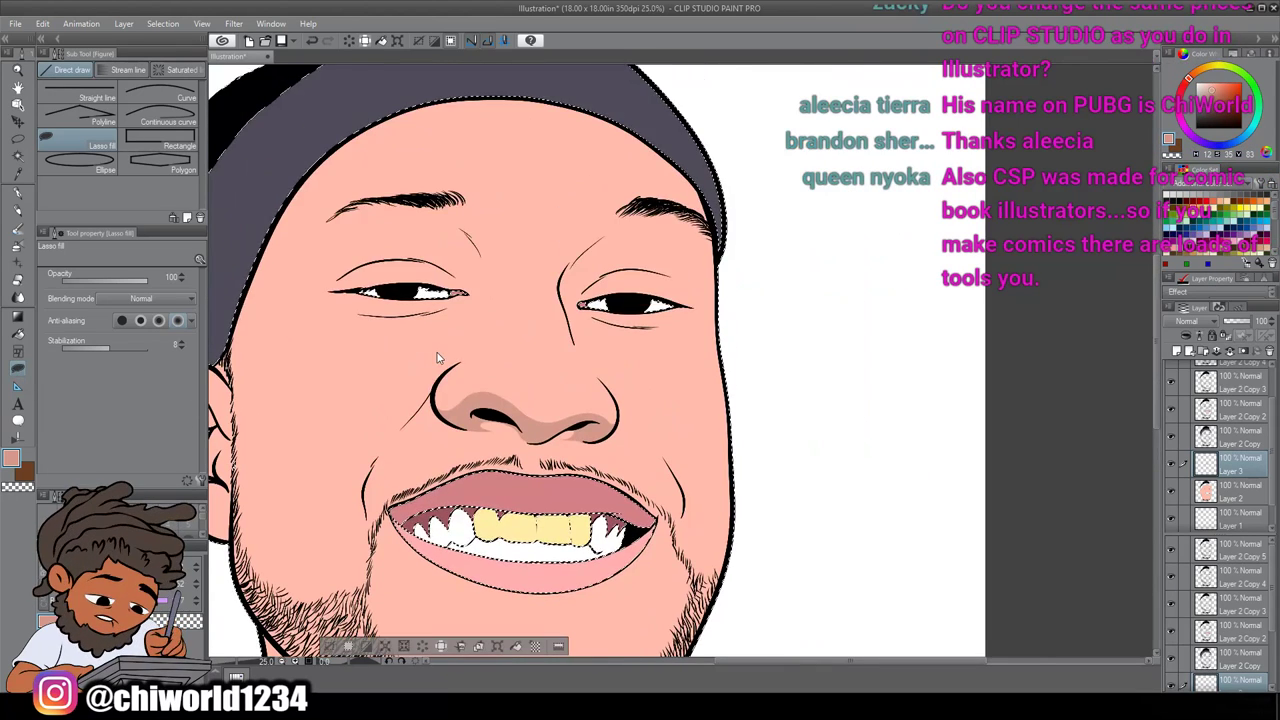
scroll(437, 358, down, 2)
scroll(437, 356, up, 3)
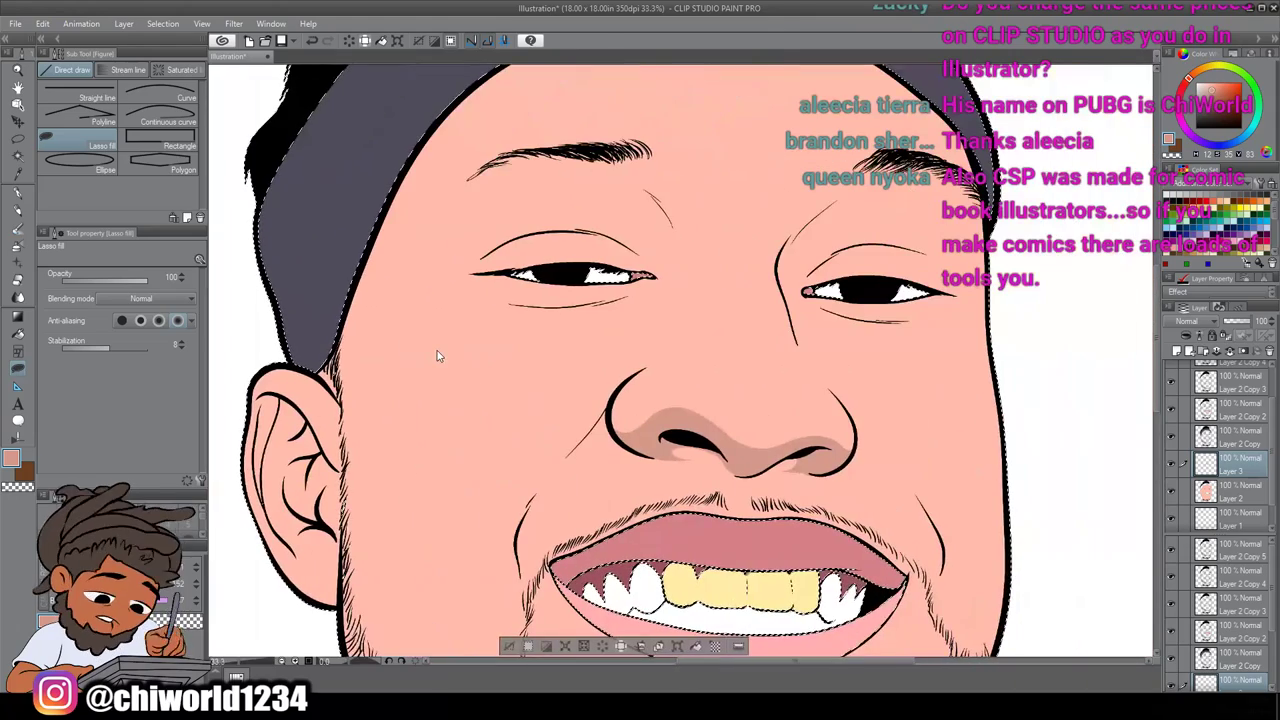
scroll(437, 356, down, 4)
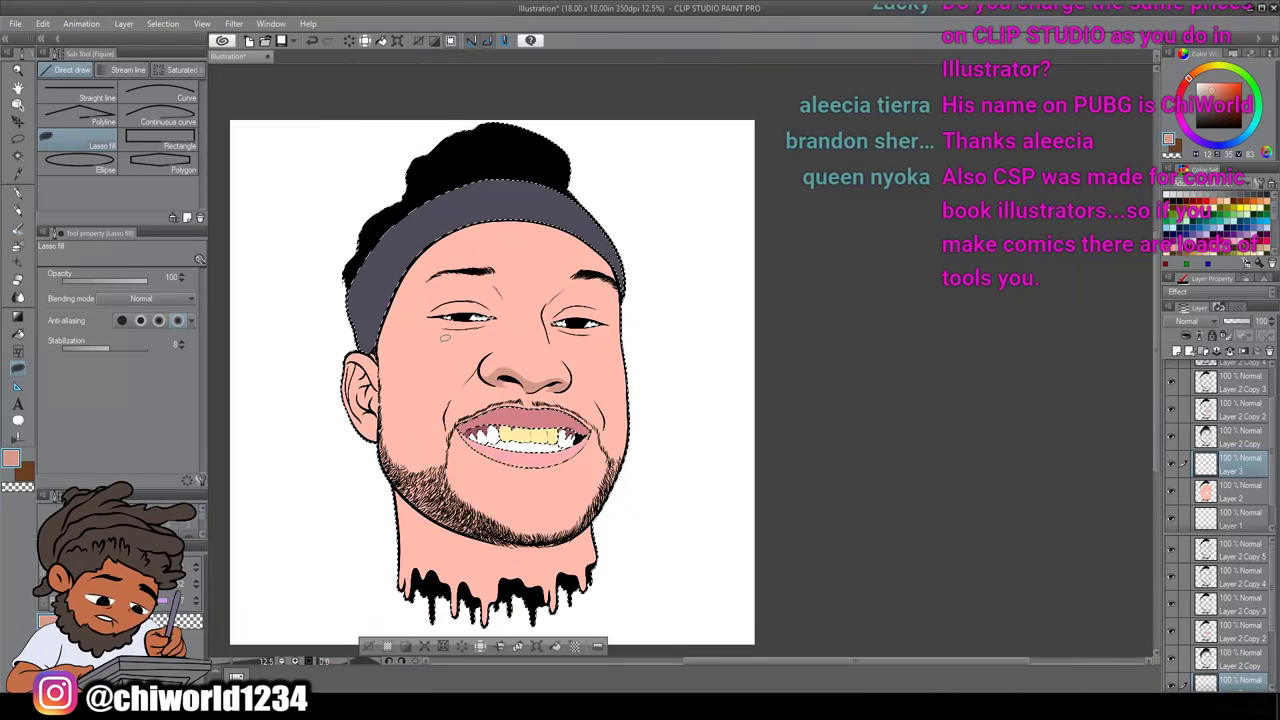
scroll(443, 338, up, 6)
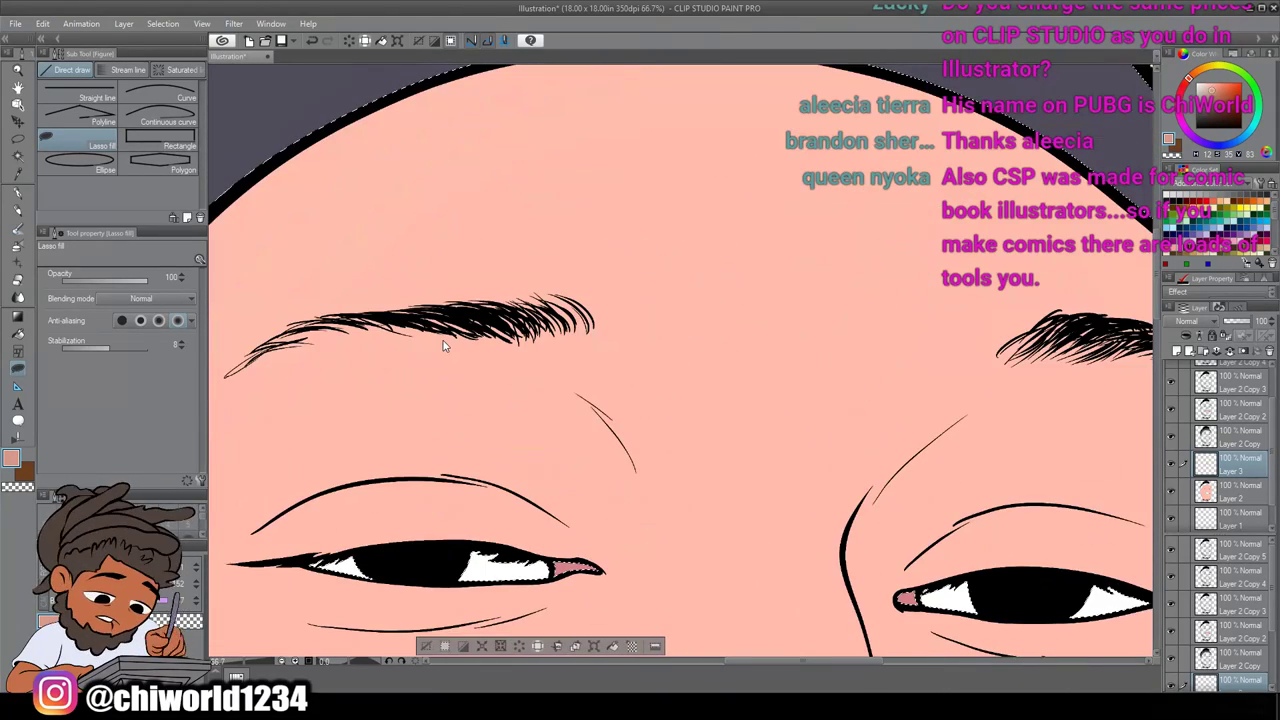
scroll(444, 346, right, 4)
scroll(446, 338, down, 3)
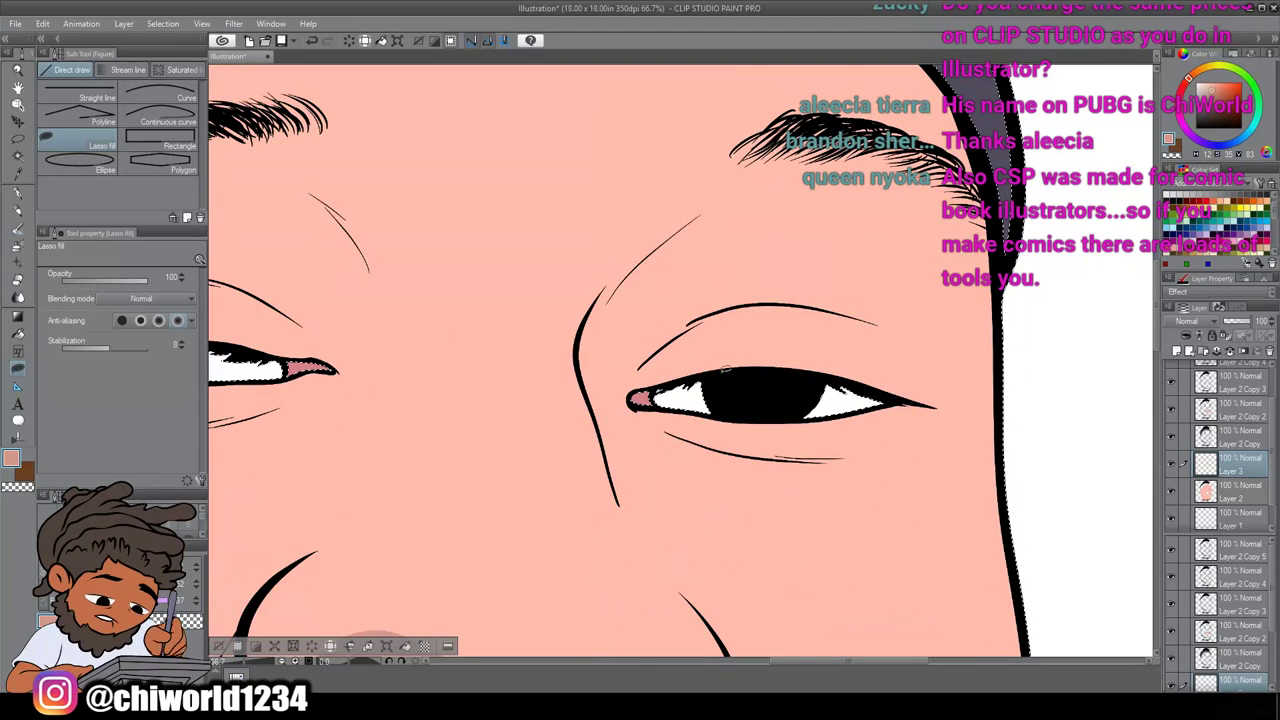
mouse_move(712, 372)
mouse_down()
mouse_move(742, 380)
mouse_move(695, 355)
mouse_move(730, 301)
mouse_up()
mouse_move(672, 263)
mouse_down()
mouse_move(690, 232)
mouse_move(810, 156)
mouse_move(872, 138)
mouse_up()
mouse_move(770, 152)
mouse_down()
mouse_move(645, 228)
mouse_move(586, 297)
mouse_up()
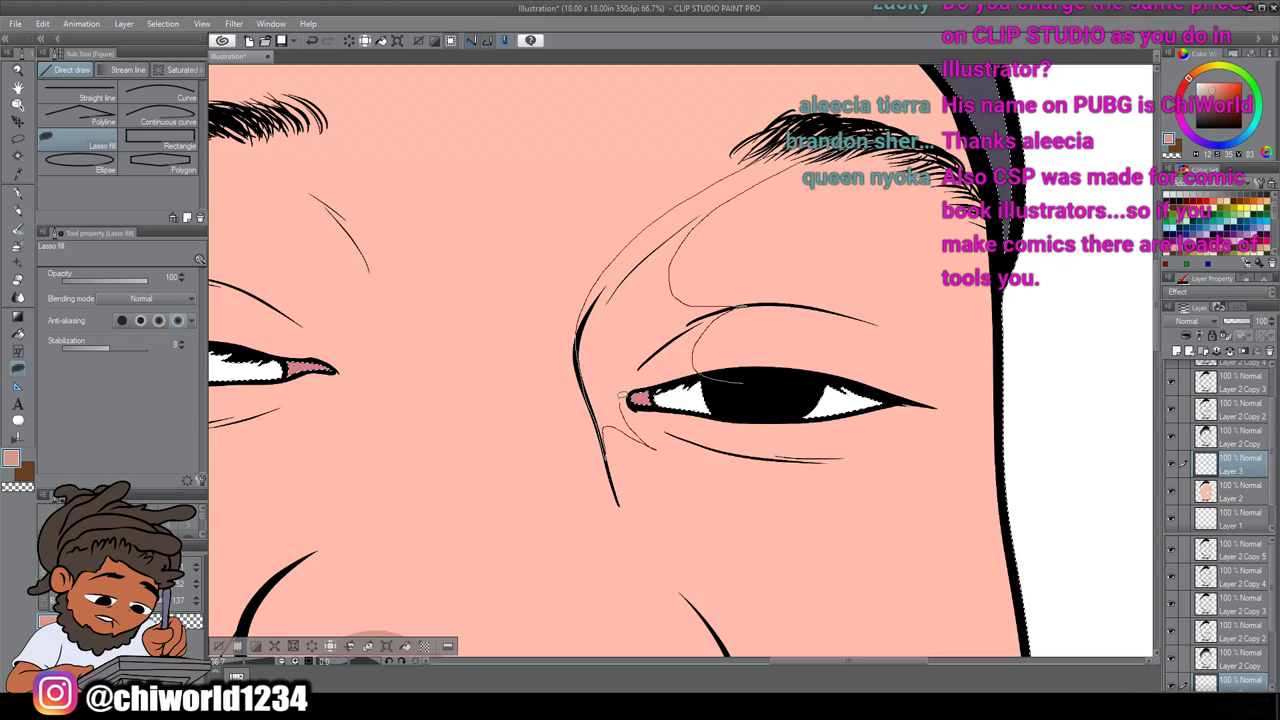
drag(660, 379, 662, 381)
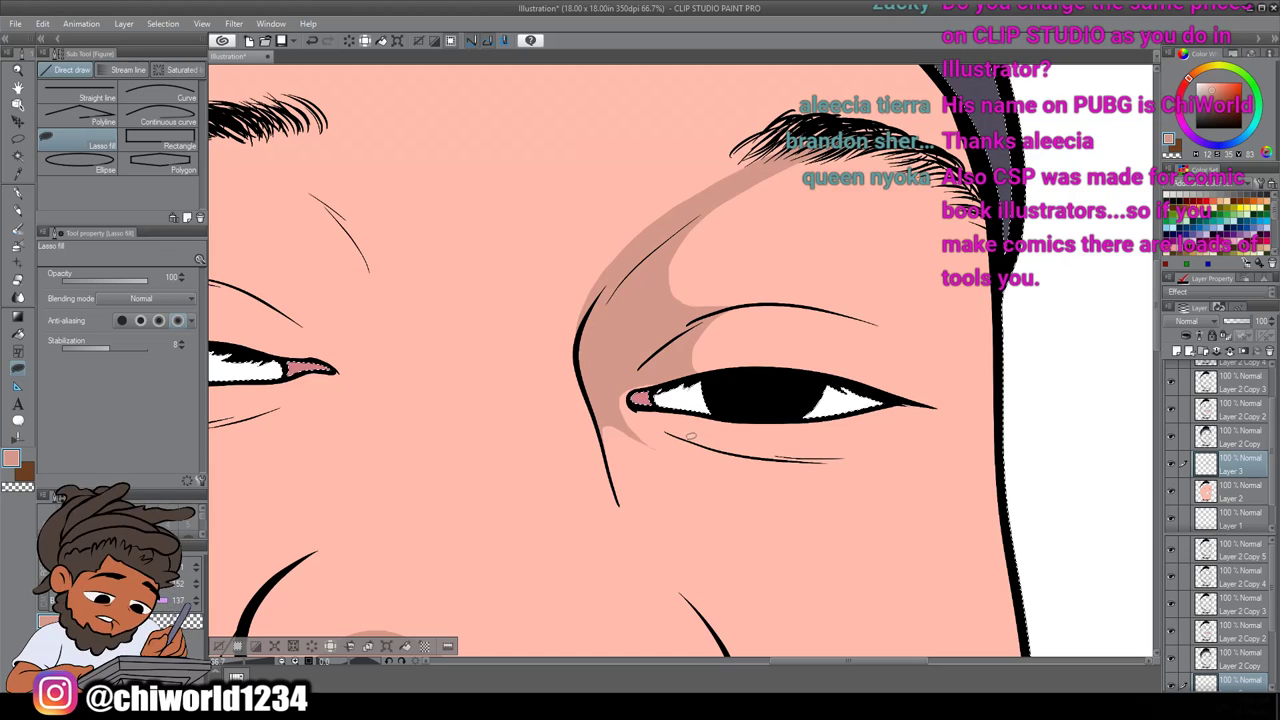
Undo the shadow fill around the right-hand eye and set the Lasso fill stabilization to 36
scroll(701, 421, up, 1)
scroll(701, 418, up, 2)
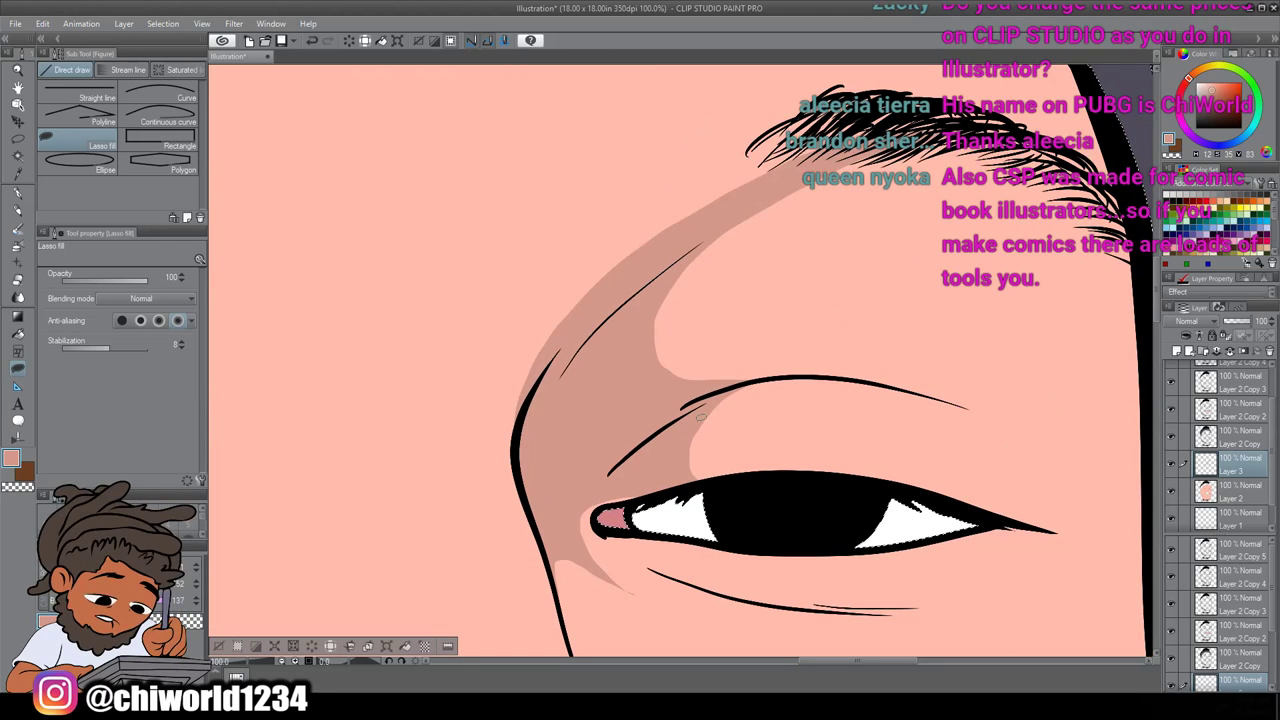
key(ctrl+z)
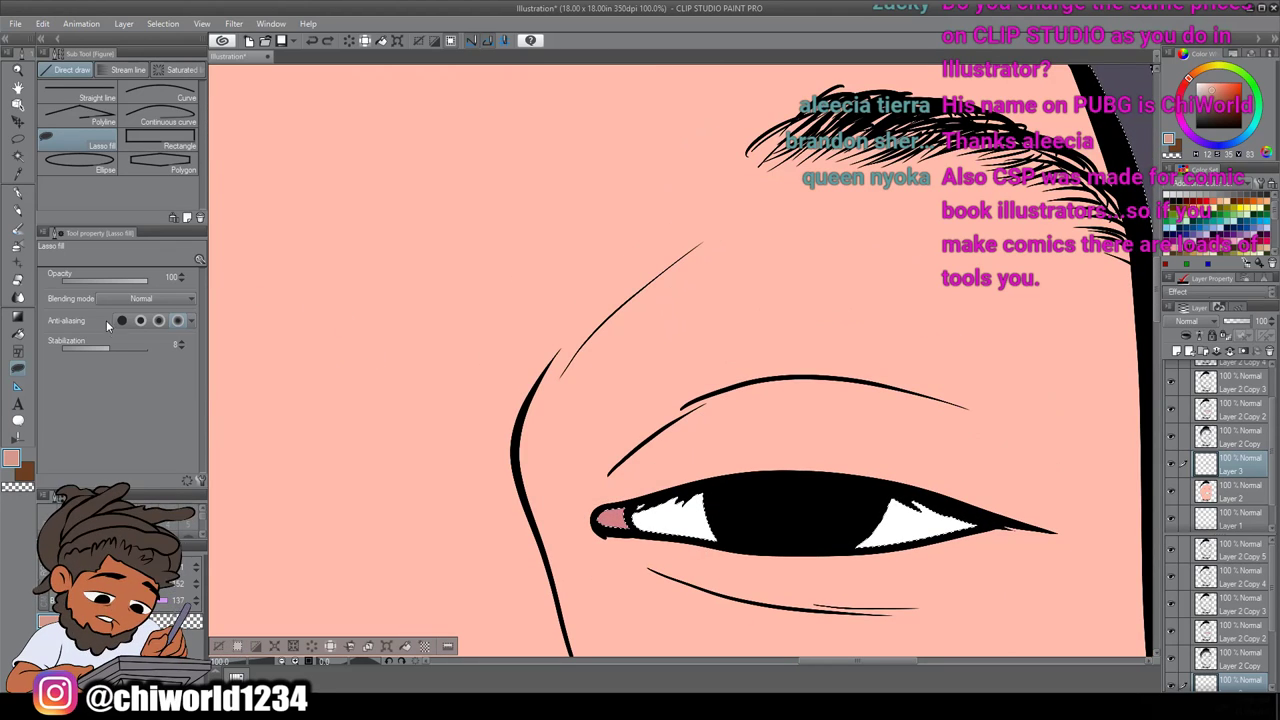
drag(104, 343, 129, 348)
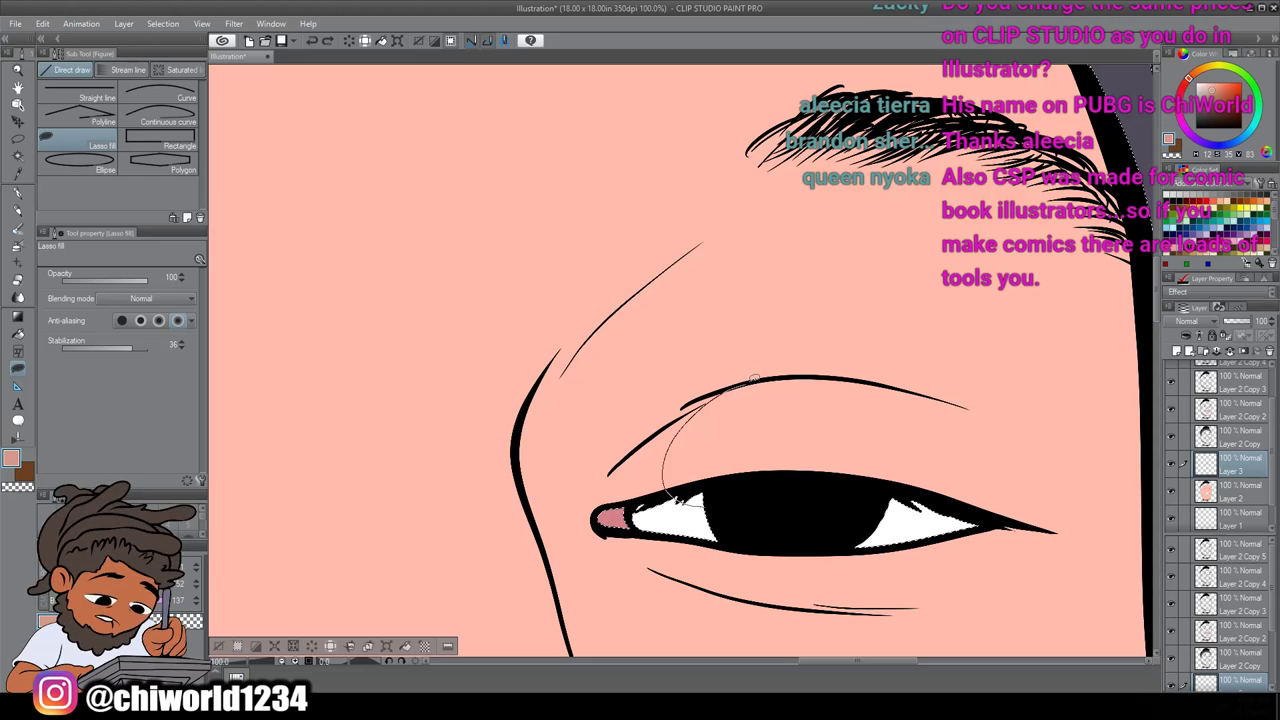
Lasso-fill a smoother shadow from beneath the right-hand eyebrow along the nose bridge, around the inner eye corner and under the eye
mouse_move(690, 292)
mouse_down()
mouse_move(791, 187)
mouse_move(768, 177)
mouse_move(680, 233)
mouse_move(609, 293)
mouse_move(536, 390)
mouse_up()
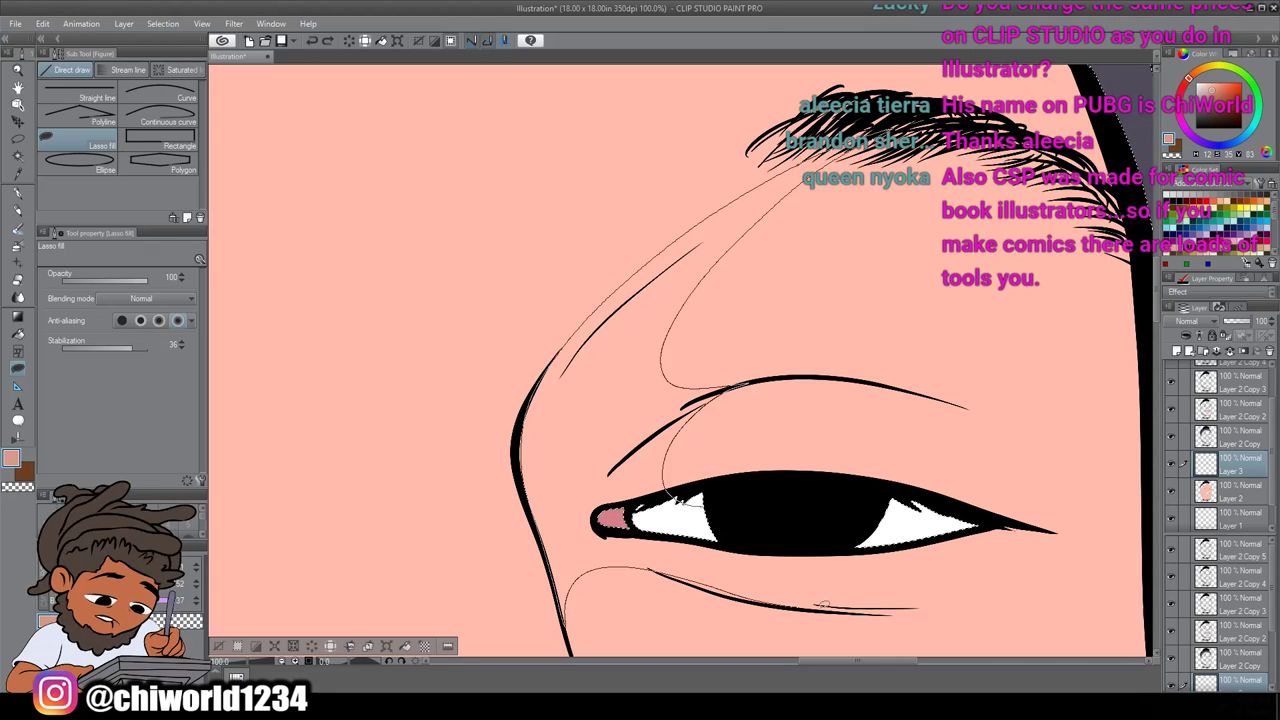
mouse_move(782, 585)
mouse_down()
mouse_move(699, 554)
mouse_move(691, 514)
mouse_move(743, 469)
mouse_up()
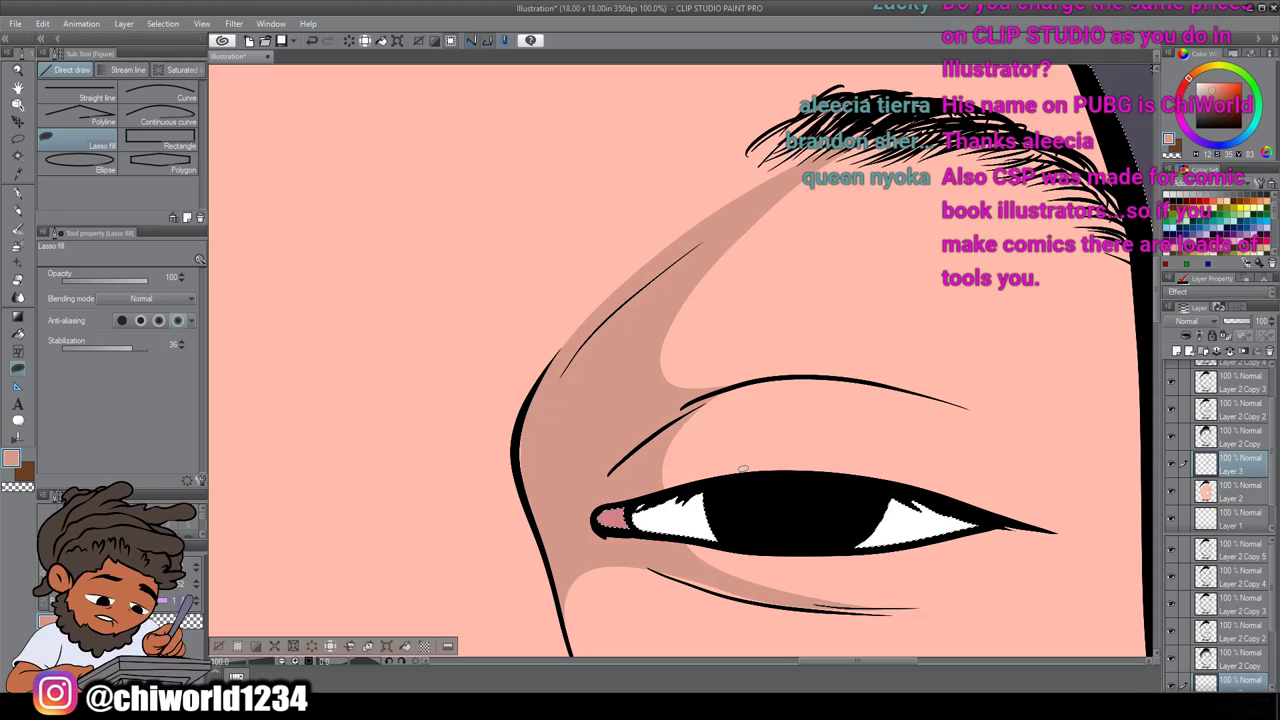
Lasso-fill a matching shadow from beneath the left-hand eyebrow around that eye's inner corner to the crease below it
scroll(897, 475, down, 4)
scroll(903, 458, down, 3)
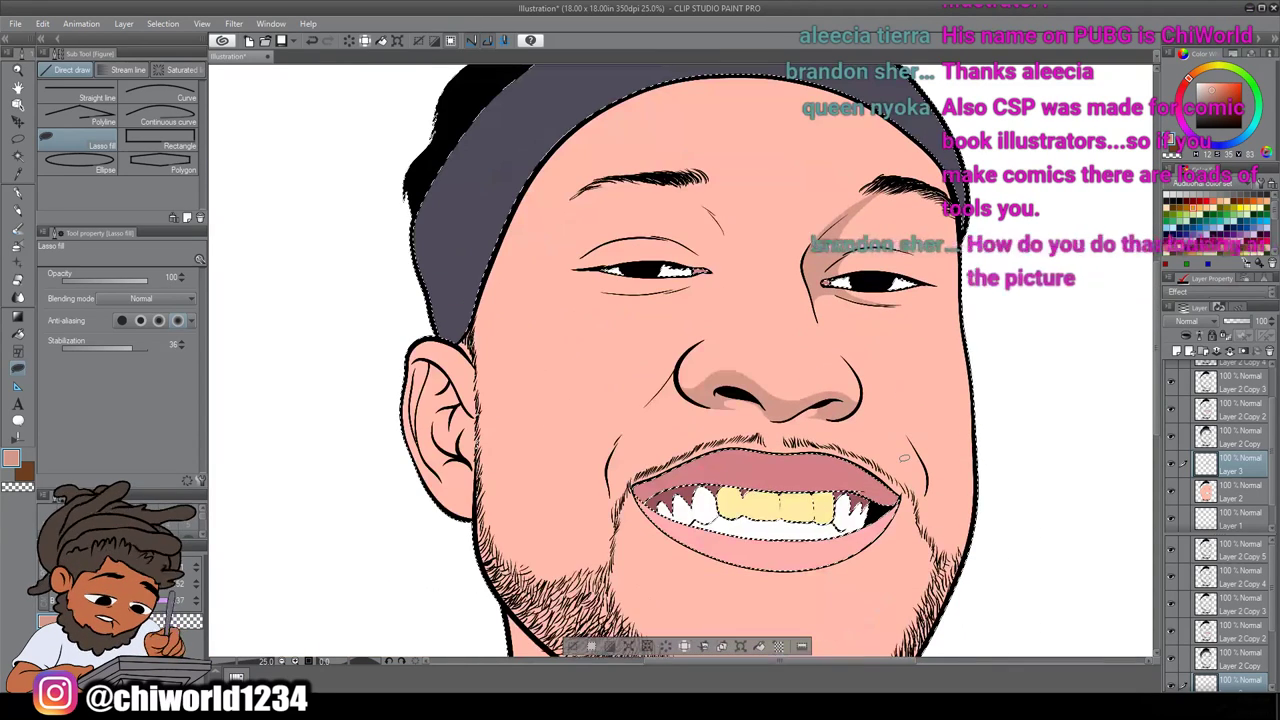
scroll(904, 457, up, 2)
scroll(904, 457, up, 4)
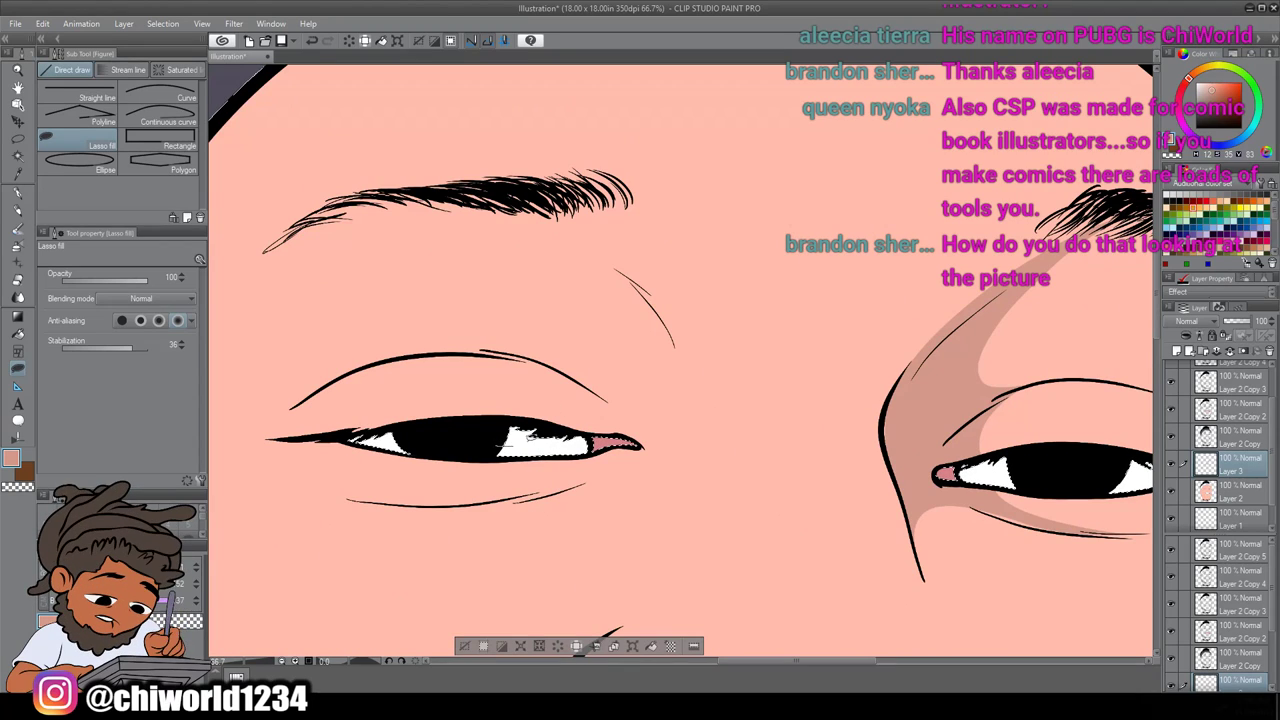
mouse_move(537, 366)
mouse_down()
mouse_move(478, 348)
mouse_move(606, 354)
mouse_move(638, 333)
mouse_move(628, 285)
mouse_move(568, 233)
mouse_move(432, 181)
mouse_move(689, 278)
mouse_move(731, 373)
mouse_move(696, 447)
mouse_move(632, 489)
mouse_move(575, 508)
mouse_move(602, 480)
mouse_move(459, 497)
mouse_move(523, 463)
mouse_up()
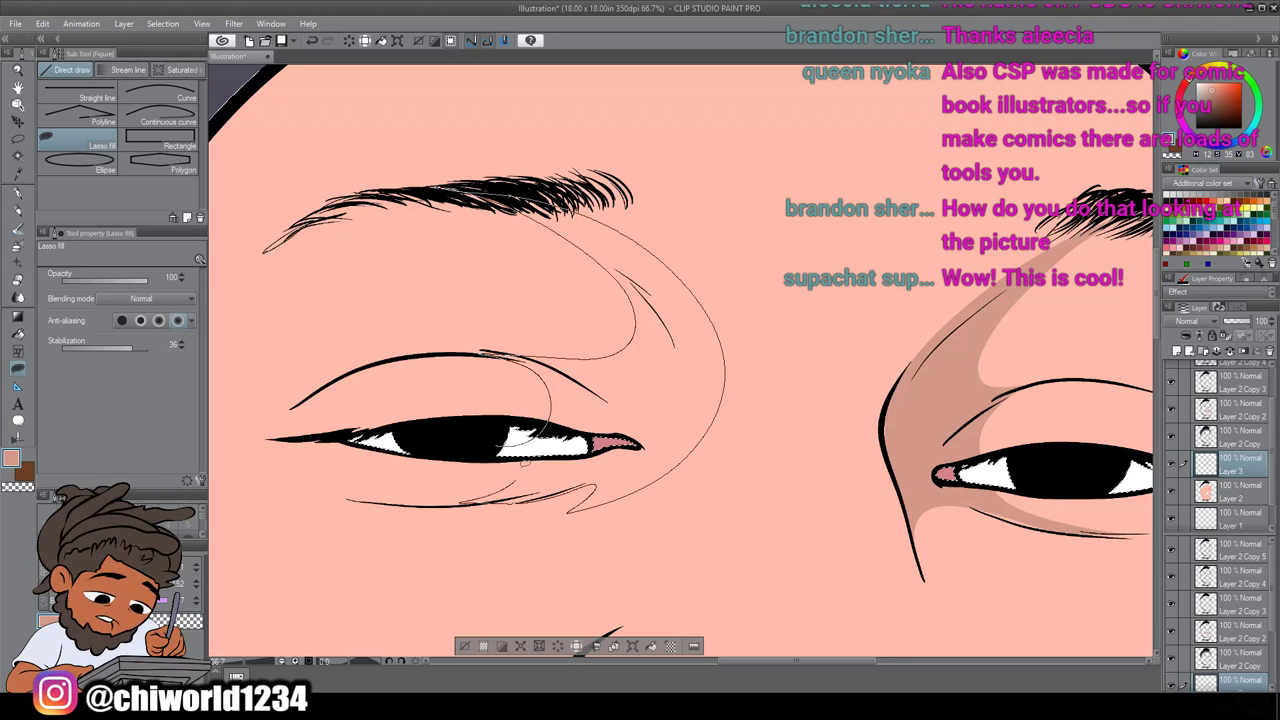
drag(450, 439, 440, 440)
Lasso-fill a thin cast shadow on the forehead along the whole lower edge of the headband, down to the ear
scroll(551, 571, down, 5)
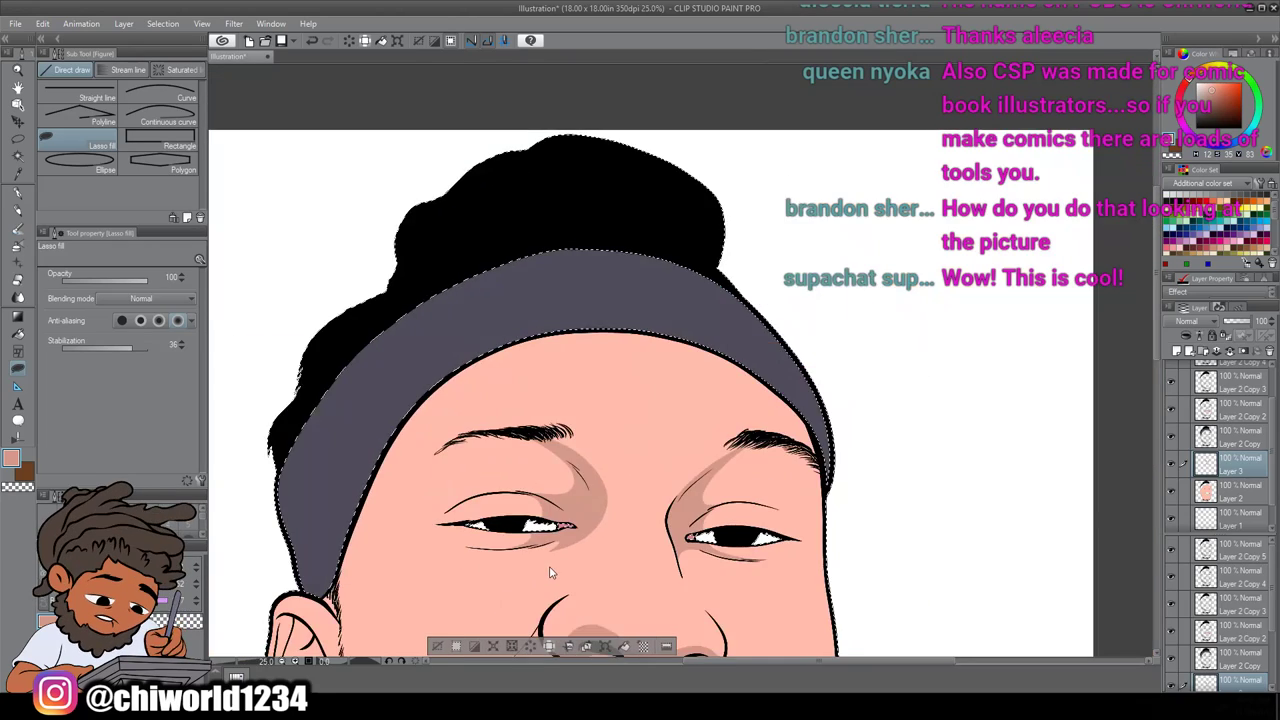
scroll(516, 390, up, 3)
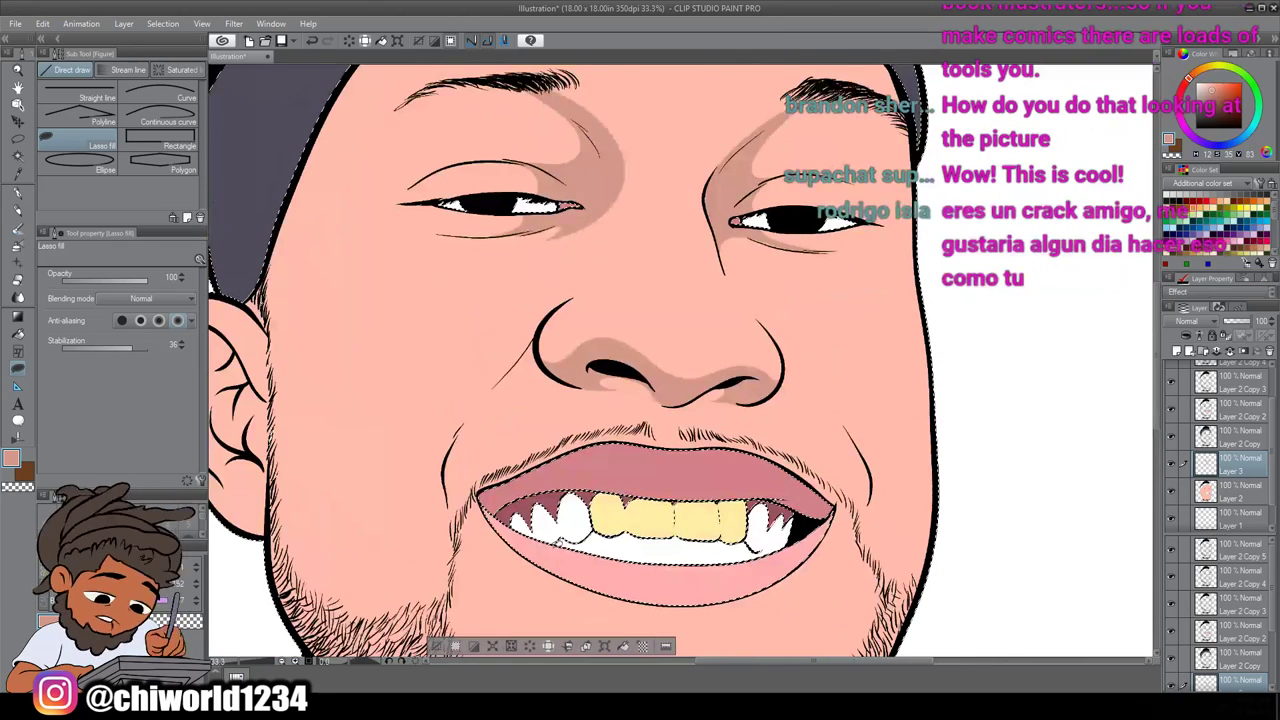
scroll(555, 543, up, 2)
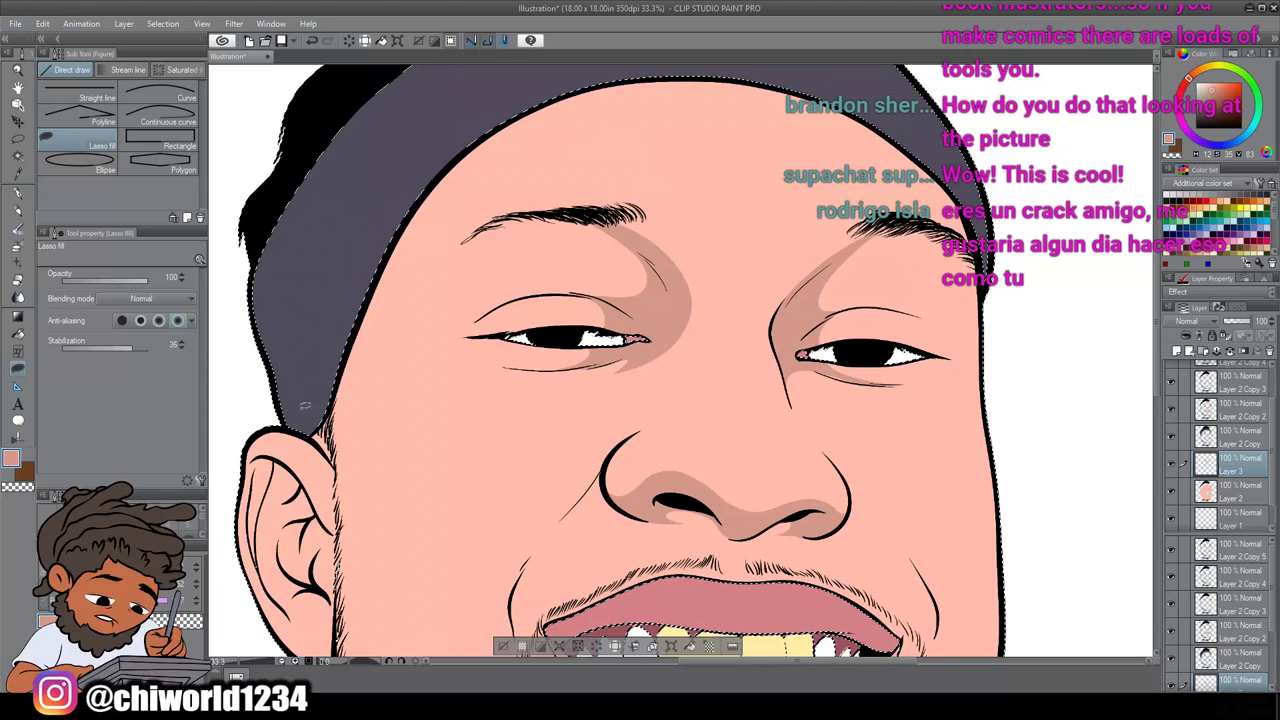
mouse_move(330, 430)
mouse_down()
mouse_move(436, 220)
mouse_move(485, 170)
mouse_move(611, 104)
mouse_move(690, 100)
mouse_move(850, 125)
mouse_move(993, 278)
mouse_move(905, 72)
mouse_move(346, 257)
mouse_move(319, 402)
mouse_up()
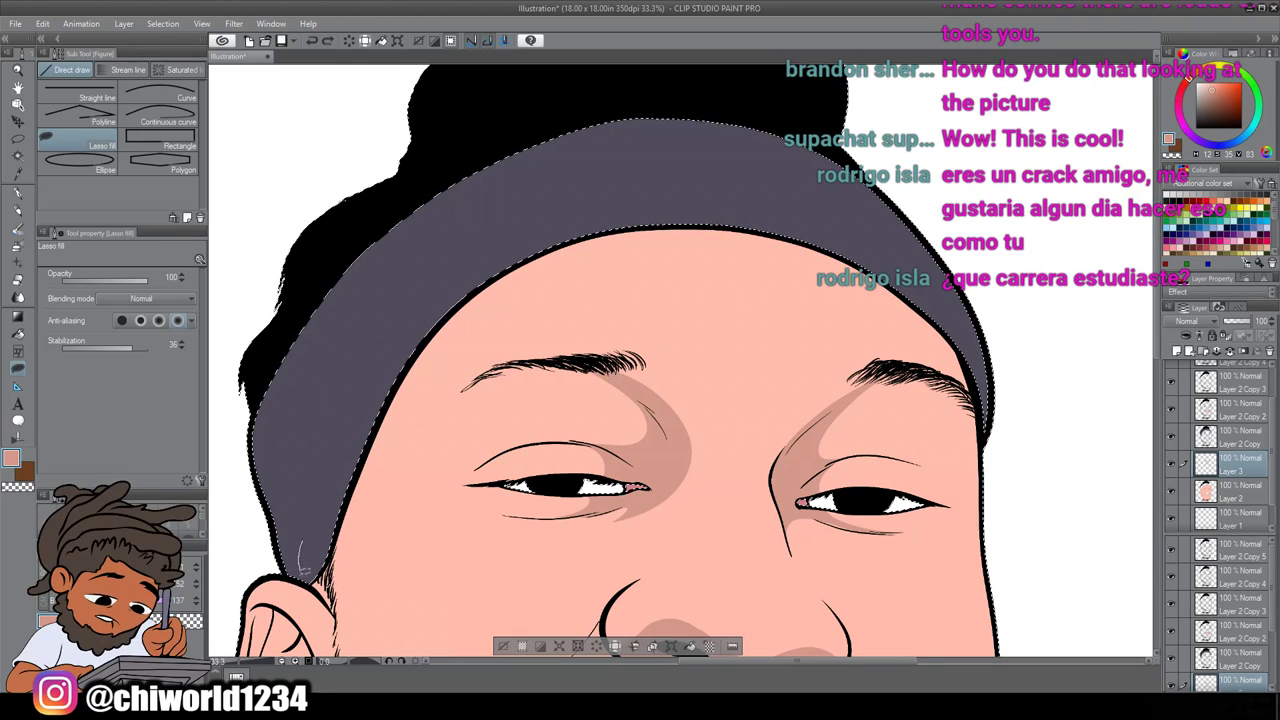
mouse_move(378, 462)
mouse_down()
mouse_move(442, 346)
mouse_move(524, 275)
mouse_move(631, 236)
mouse_move(740, 240)
mouse_move(888, 291)
mouse_up()
mouse_move(933, 329)
mouse_down()
mouse_move(975, 388)
mouse_move(816, 160)
mouse_up()
mouse_move(410, 260)
mouse_down()
mouse_move(290, 470)
mouse_move(302, 547)
mouse_up()
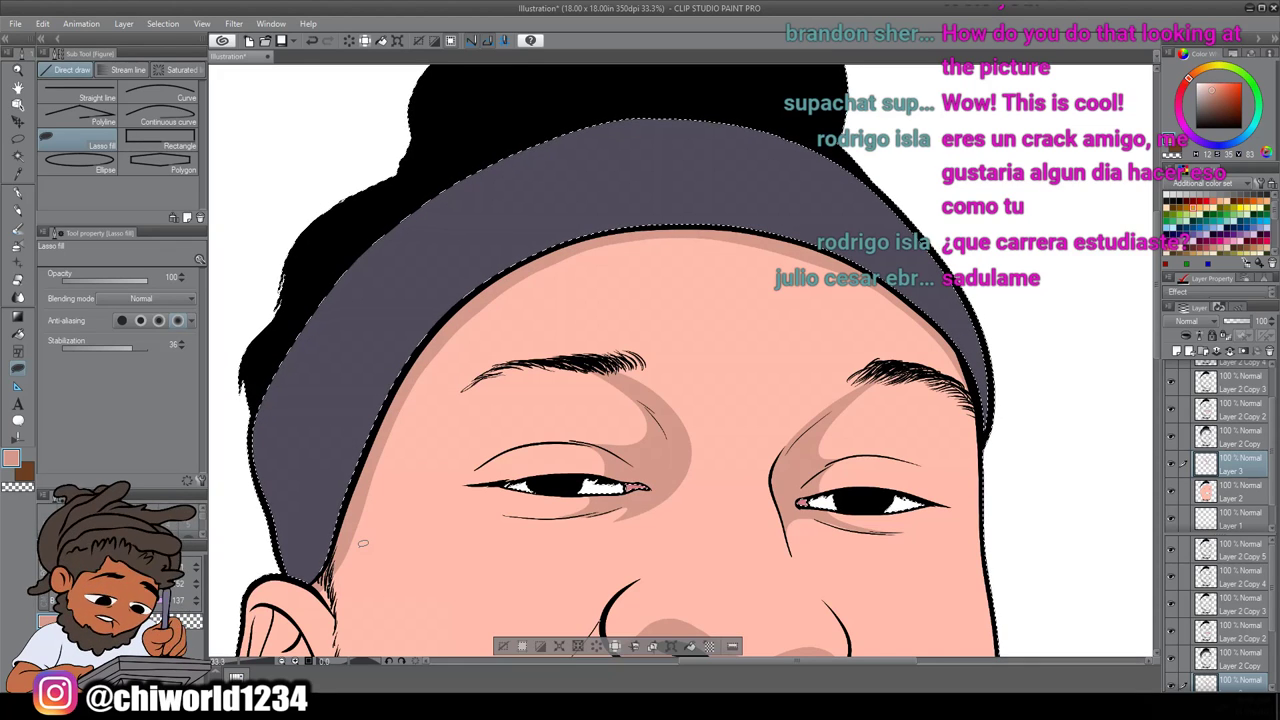
Extend the left-hand eye's shadow across the inner upper eyelid and along the top of the eyelid crease
scroll(363, 545, down, 1)
scroll(371, 511, down, 3)
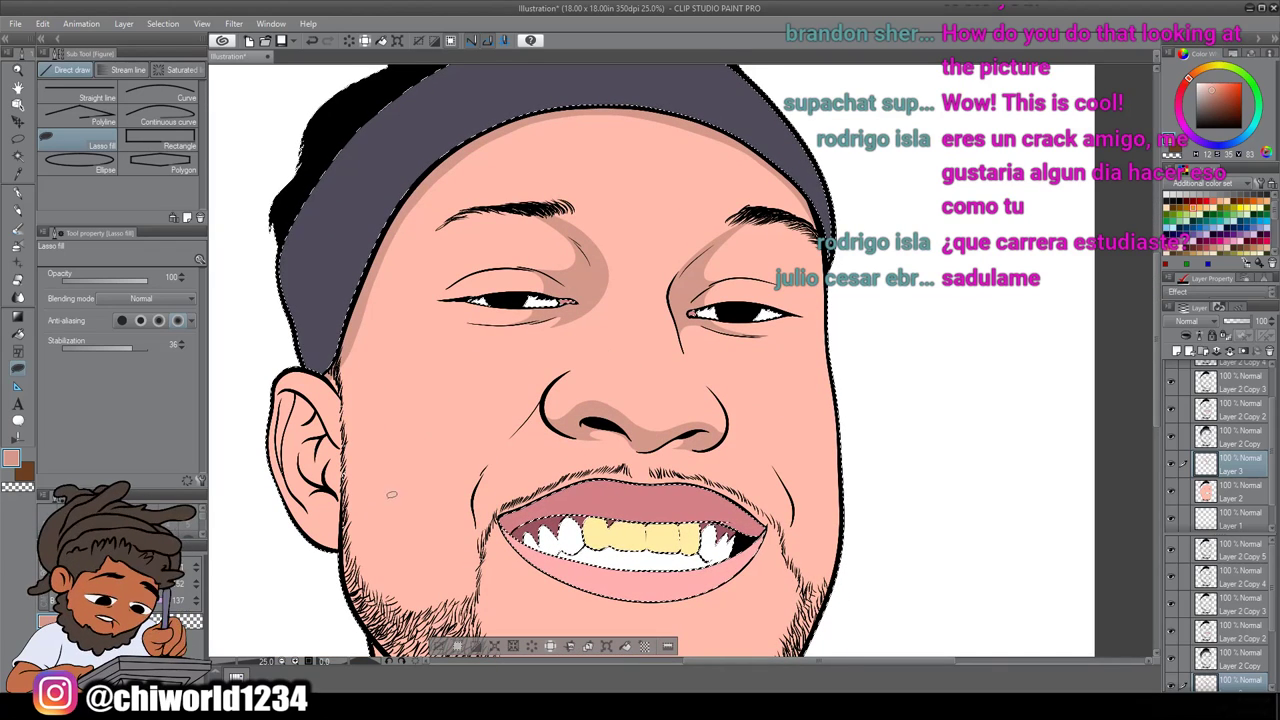
scroll(495, 451, up, 1)
scroll(495, 450, up, 5)
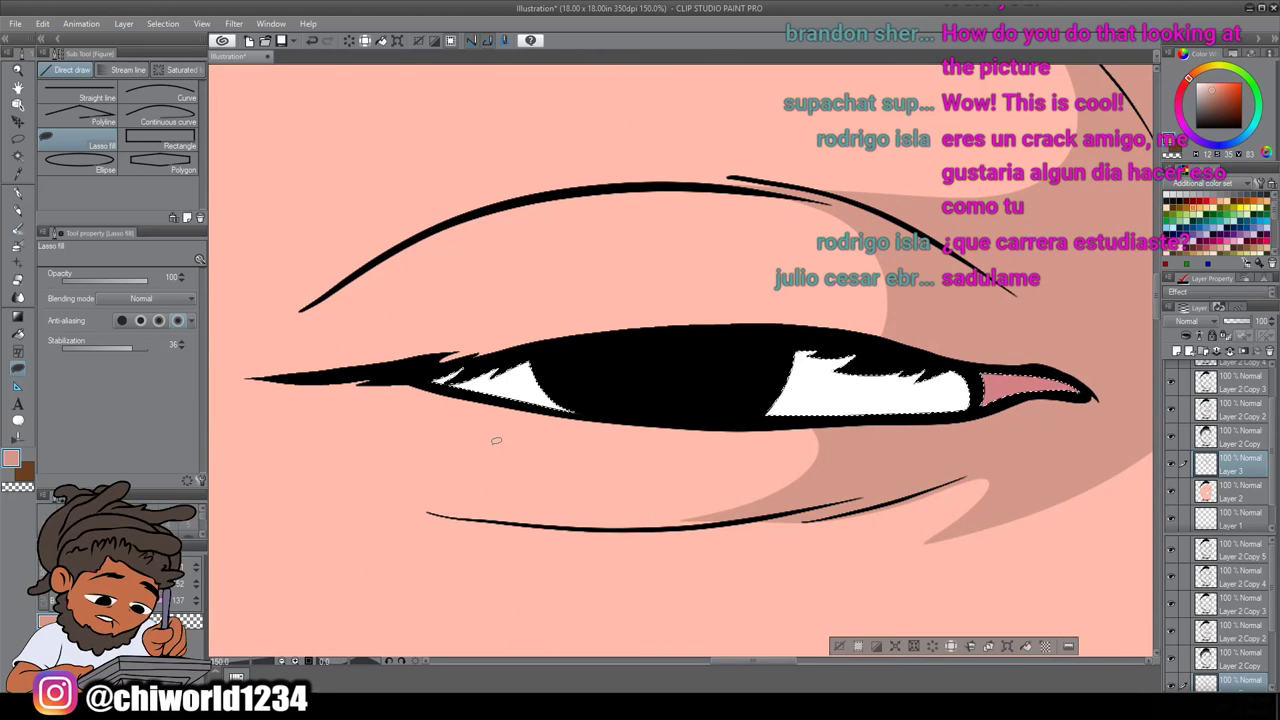
mouse_move(697, 351)
mouse_down()
mouse_move(746, 328)
mouse_move(765, 252)
mouse_move(672, 205)
mouse_move(512, 200)
mouse_move(770, 180)
mouse_move(965, 258)
mouse_move(1013, 300)
mouse_up()
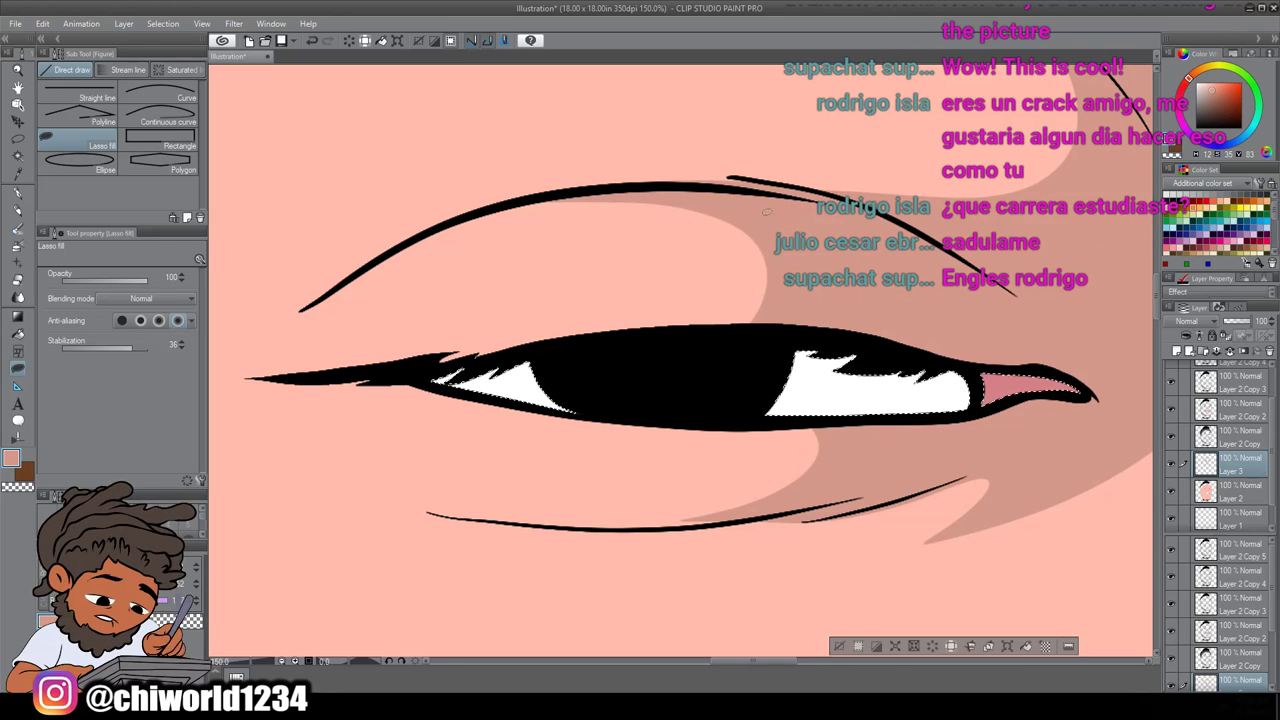
mouse_move(728, 176)
mouse_down()
mouse_move(590, 157)
mouse_move(712, 153)
mouse_move(930, 200)
mouse_up()
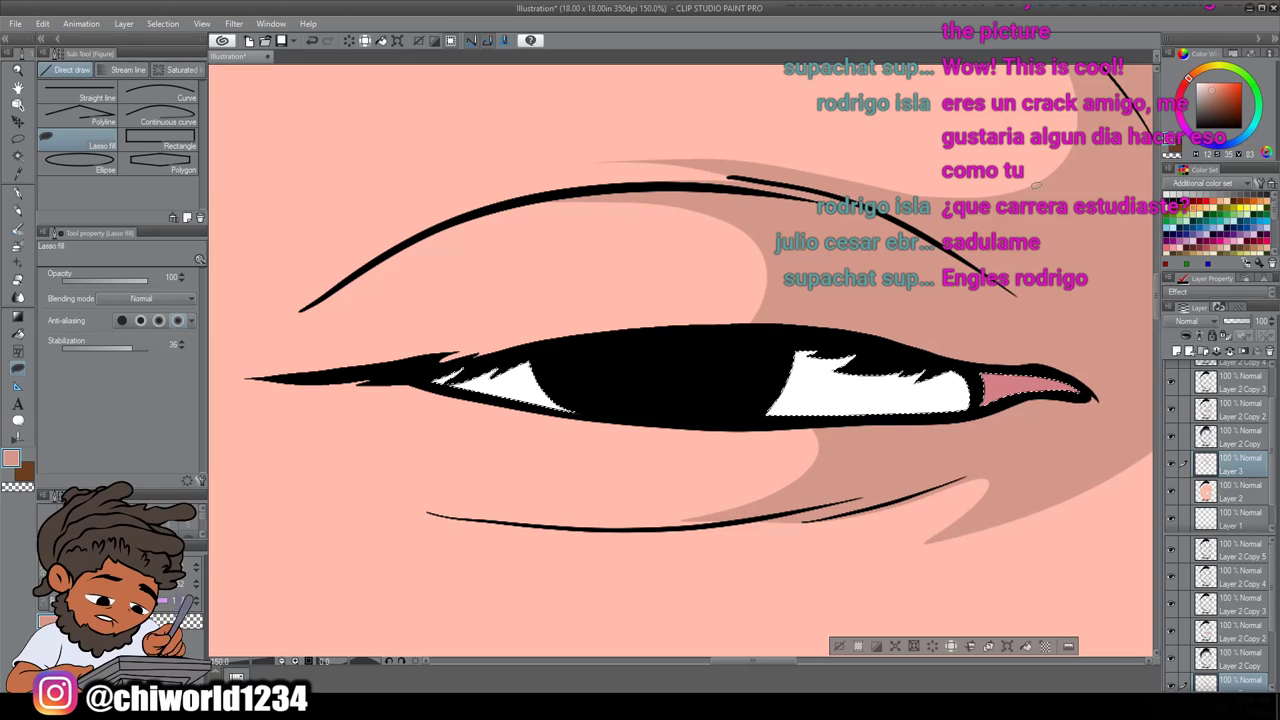
Extend the right-hand eye's shadow across the inner part of its upper eyelid up to the crease line
scroll(1063, 172, down, 2)
scroll(1060, 175, right, 8)
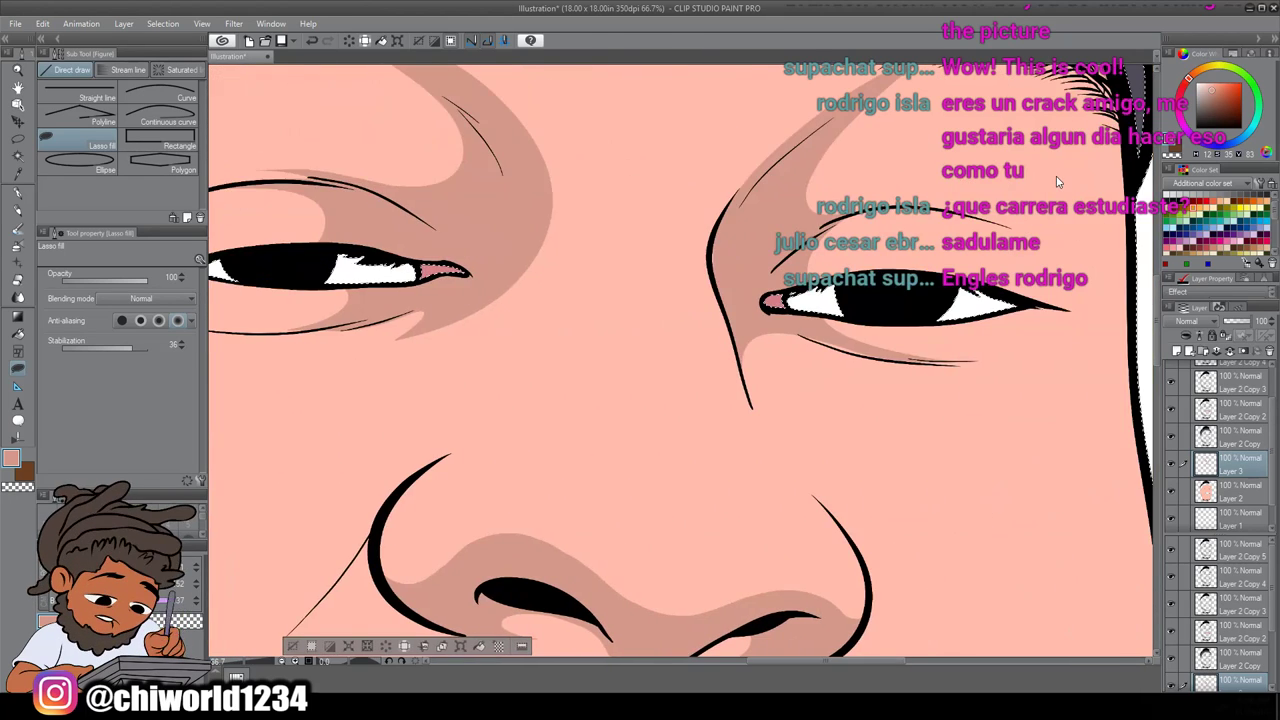
scroll(1058, 178, up, 1)
scroll(1060, 174, up, 1)
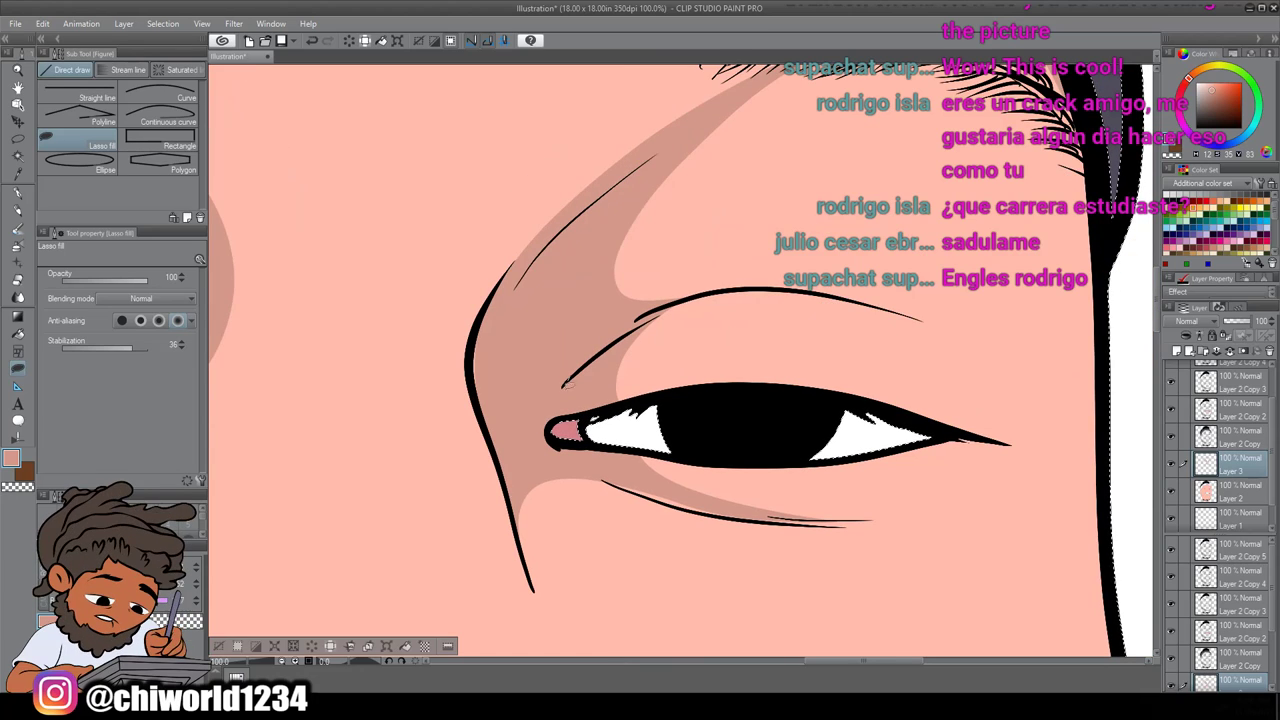
mouse_move(683, 402)
mouse_down()
mouse_move(713, 395)
mouse_move(682, 360)
mouse_up()
drag(716, 299, 748, 291)
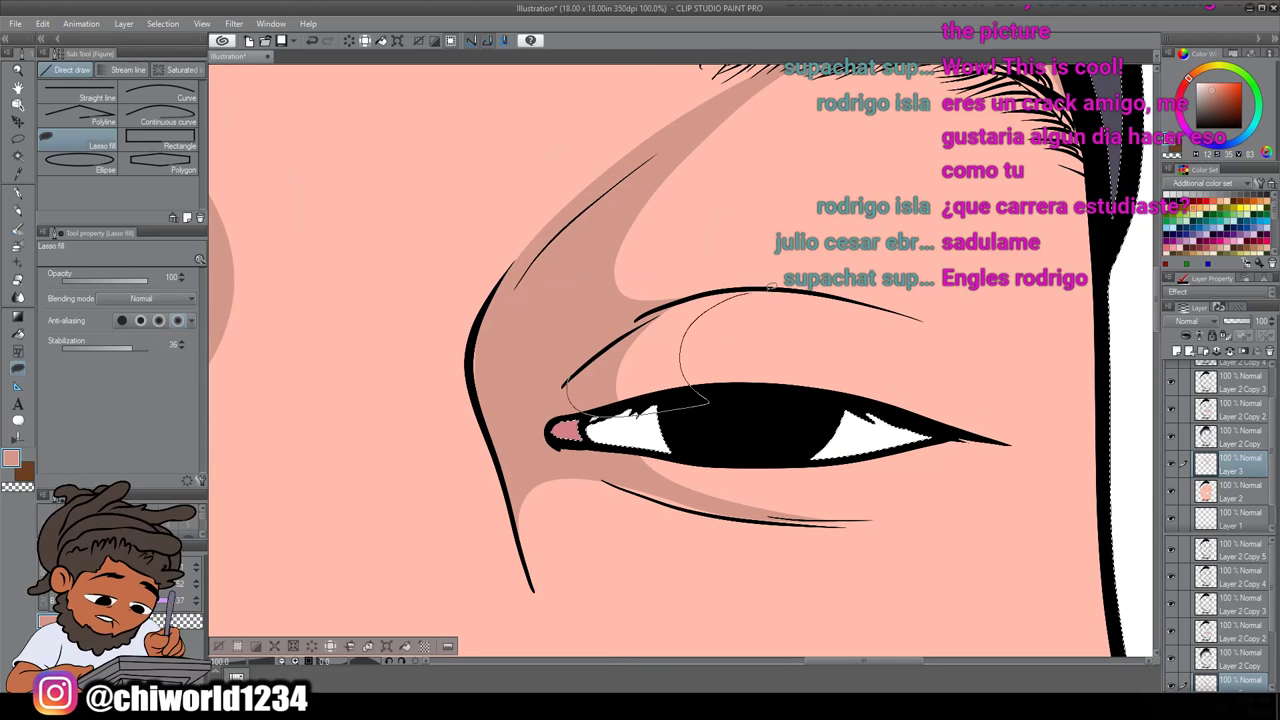
mouse_move(698, 283)
mouse_down()
mouse_move(733, 265)
mouse_move(580, 290)
mouse_move(562, 372)
mouse_up()
Lasso-fill a curved shadow across the neck directly beneath the bearded jawline
scroll(519, 516, down, 6)
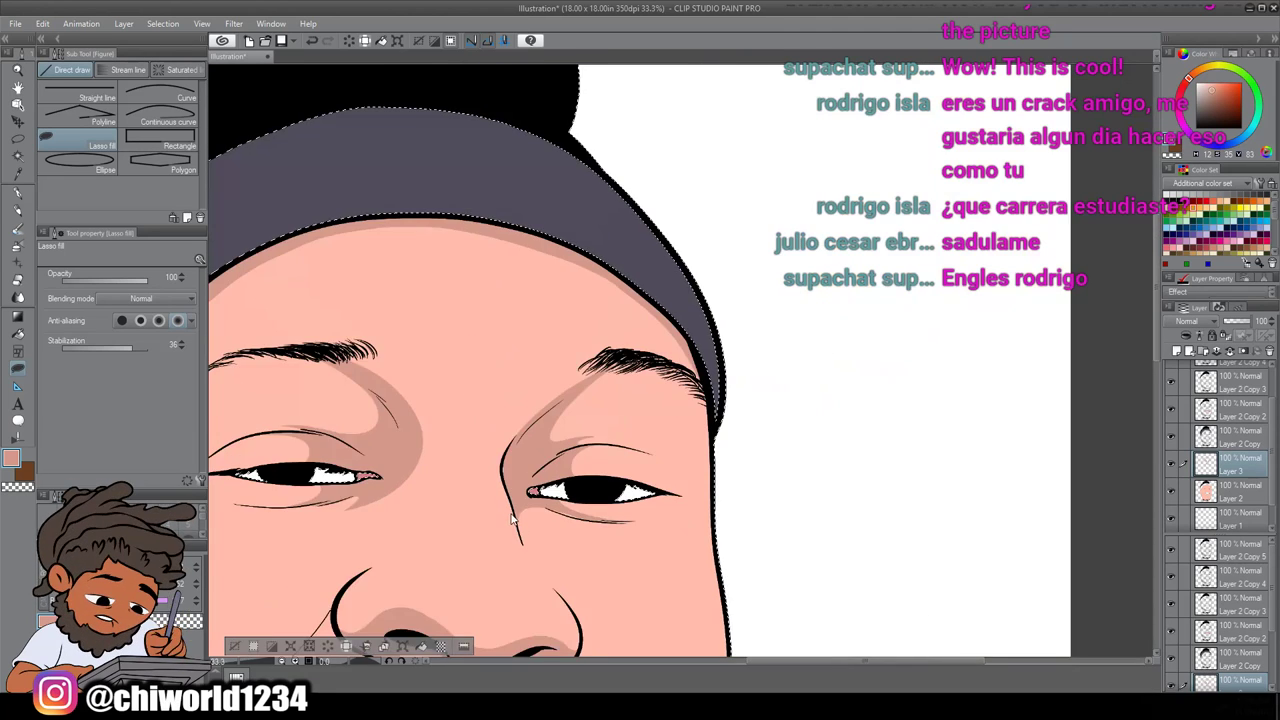
scroll(518, 490, down, 3)
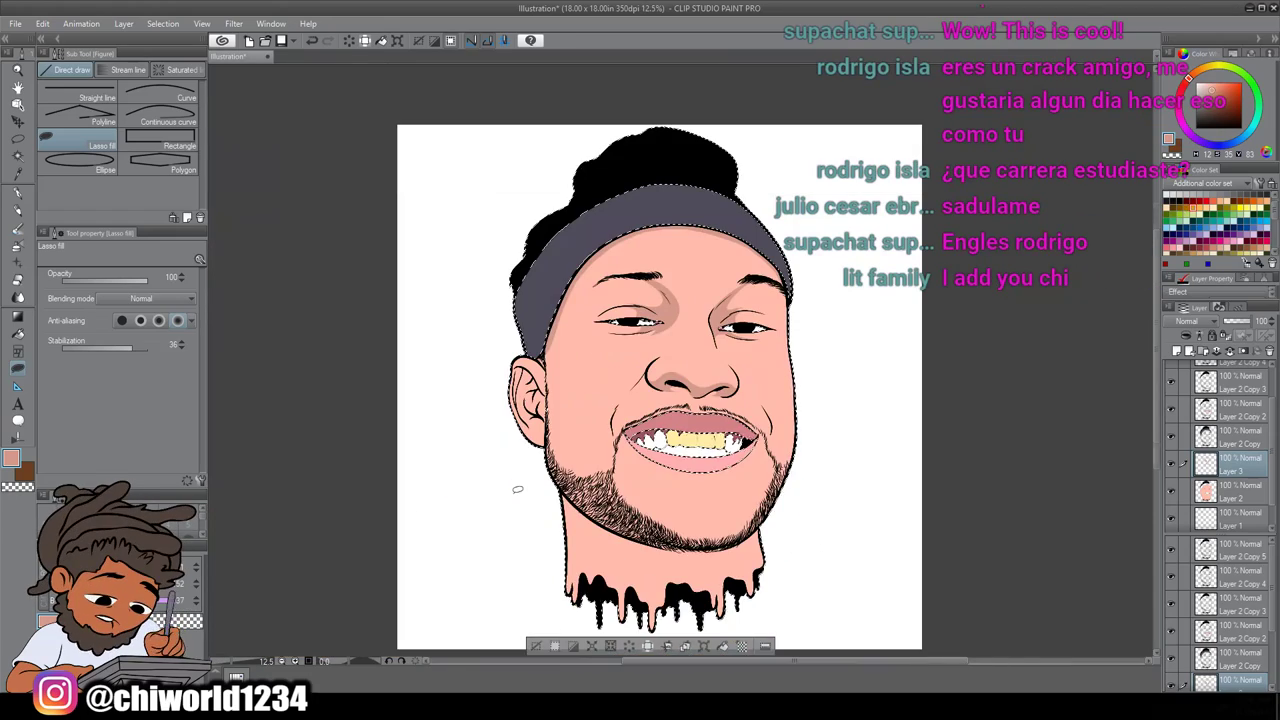
scroll(518, 490, up, 4)
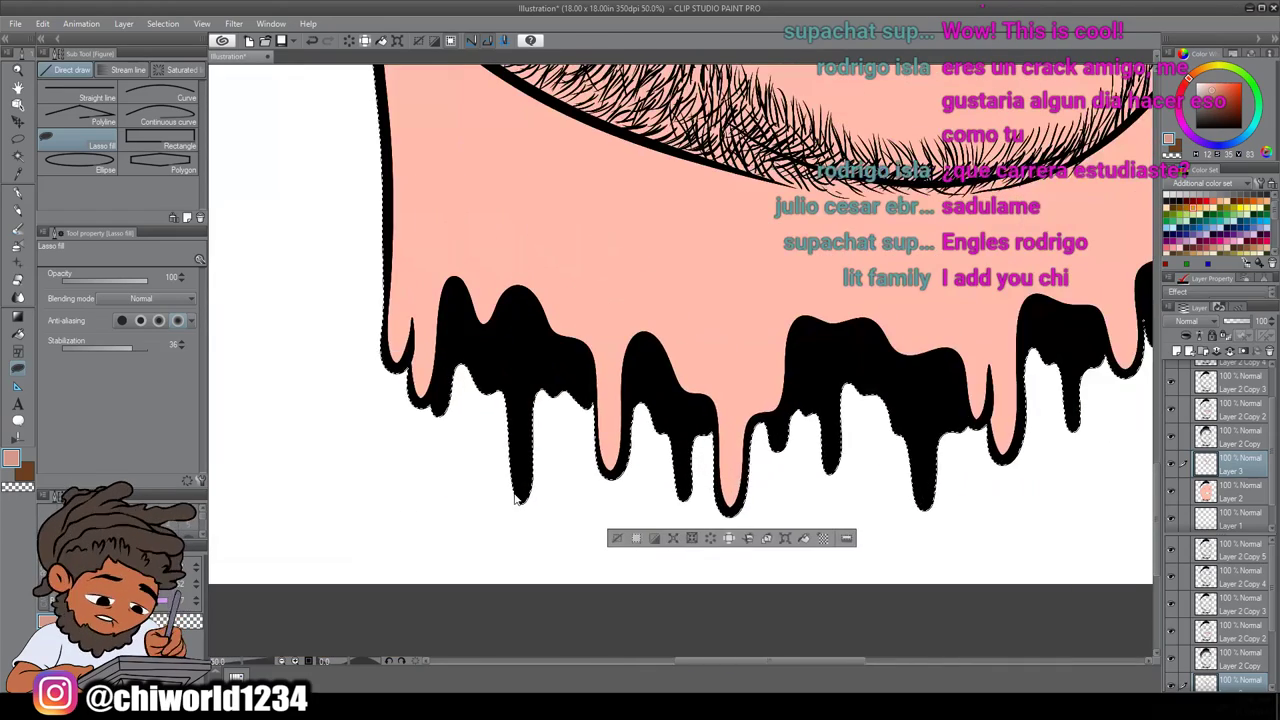
scroll(518, 490, up, 2)
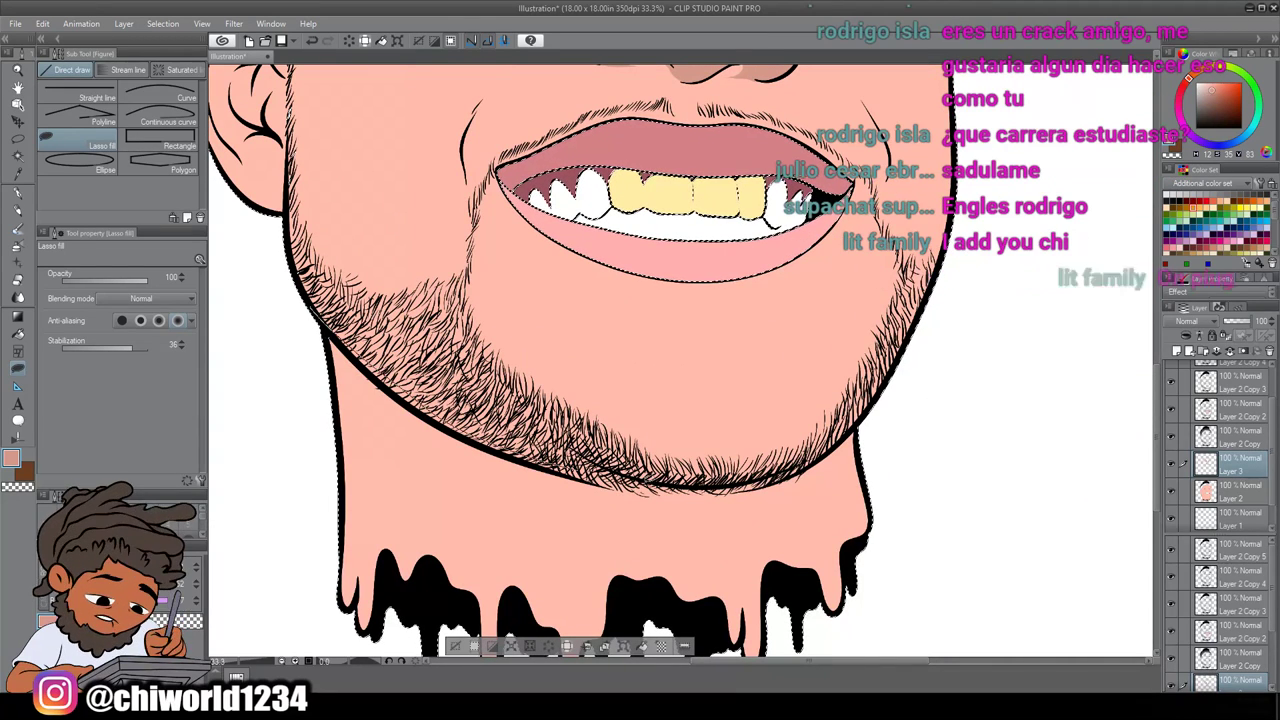
mouse_move(898, 381)
mouse_down()
mouse_move(798, 508)
mouse_move(706, 557)
mouse_move(621, 554)
mouse_move(407, 468)
mouse_move(312, 374)
mouse_move(235, 240)
mouse_move(325, 445)
mouse_up()
Lasso-fill a tapered shadow along the left-hand smile fold, from the side of the nostril down to the cheek crease
scroll(330, 440, down, 3)
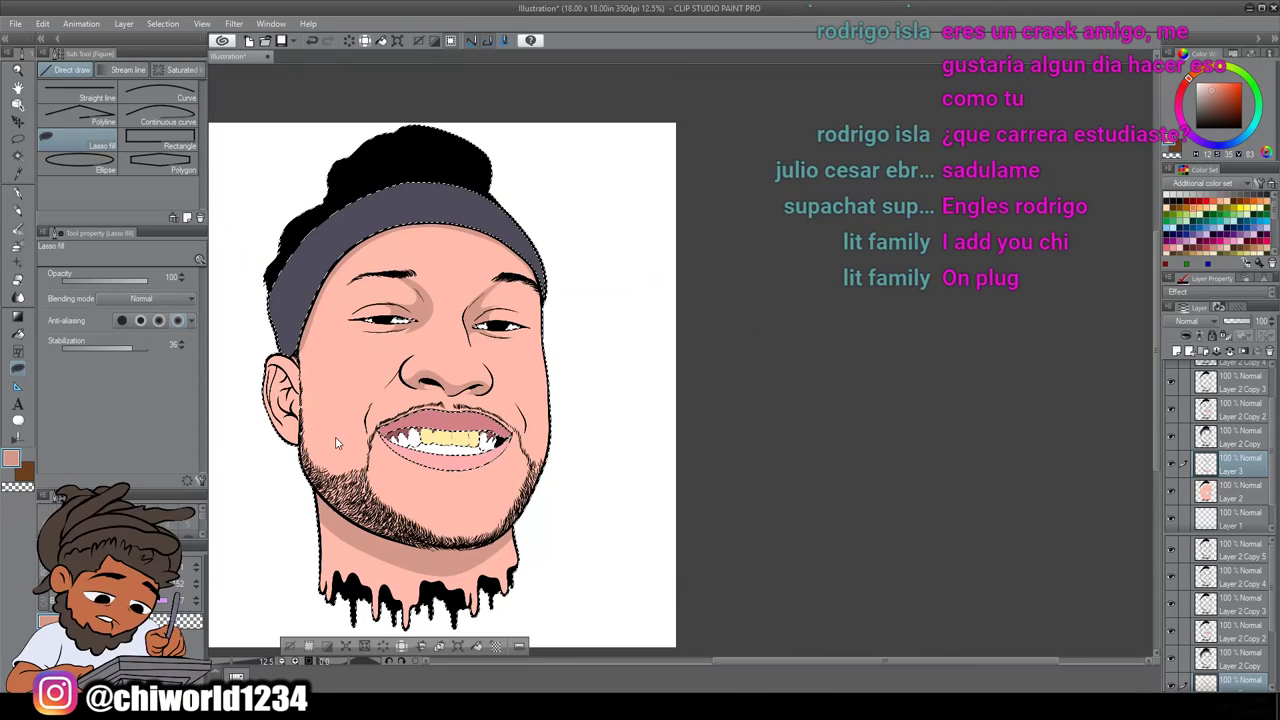
scroll(340, 436, up, 6)
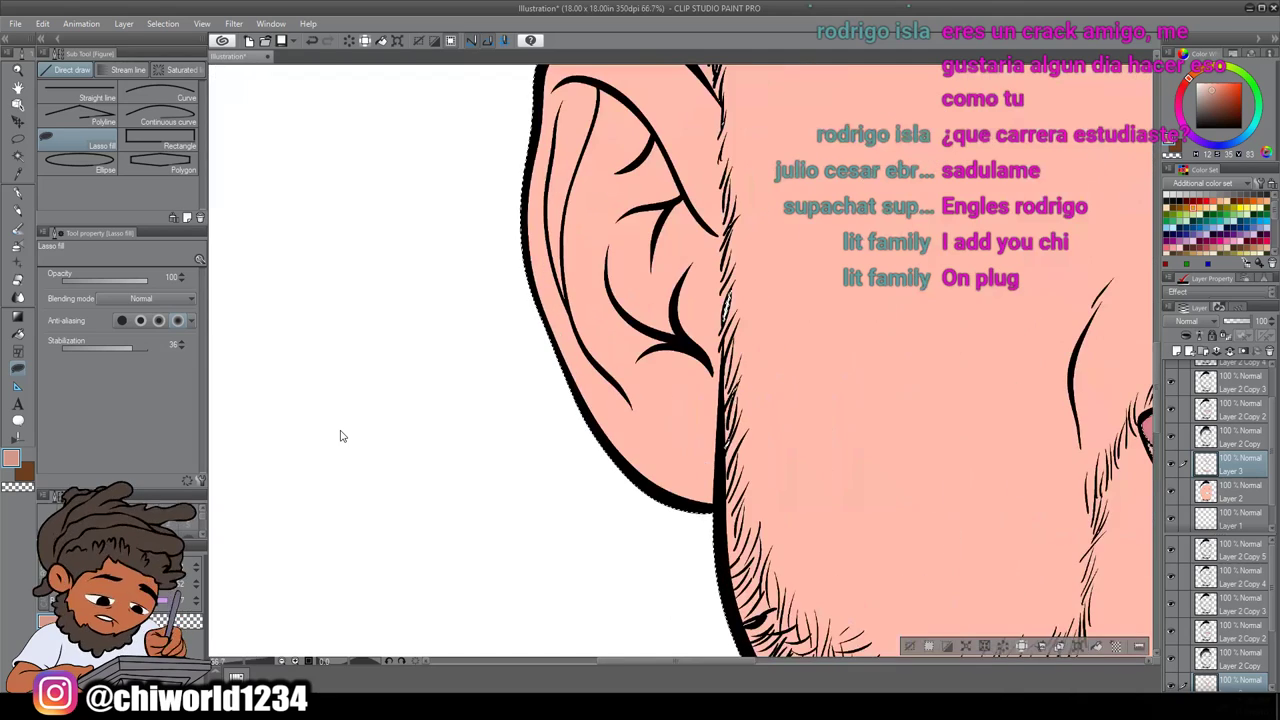
scroll(340, 436, right, 5)
scroll(341, 435, up, 1)
scroll(342, 434, right, 2)
scroll(343, 430, up, 3)
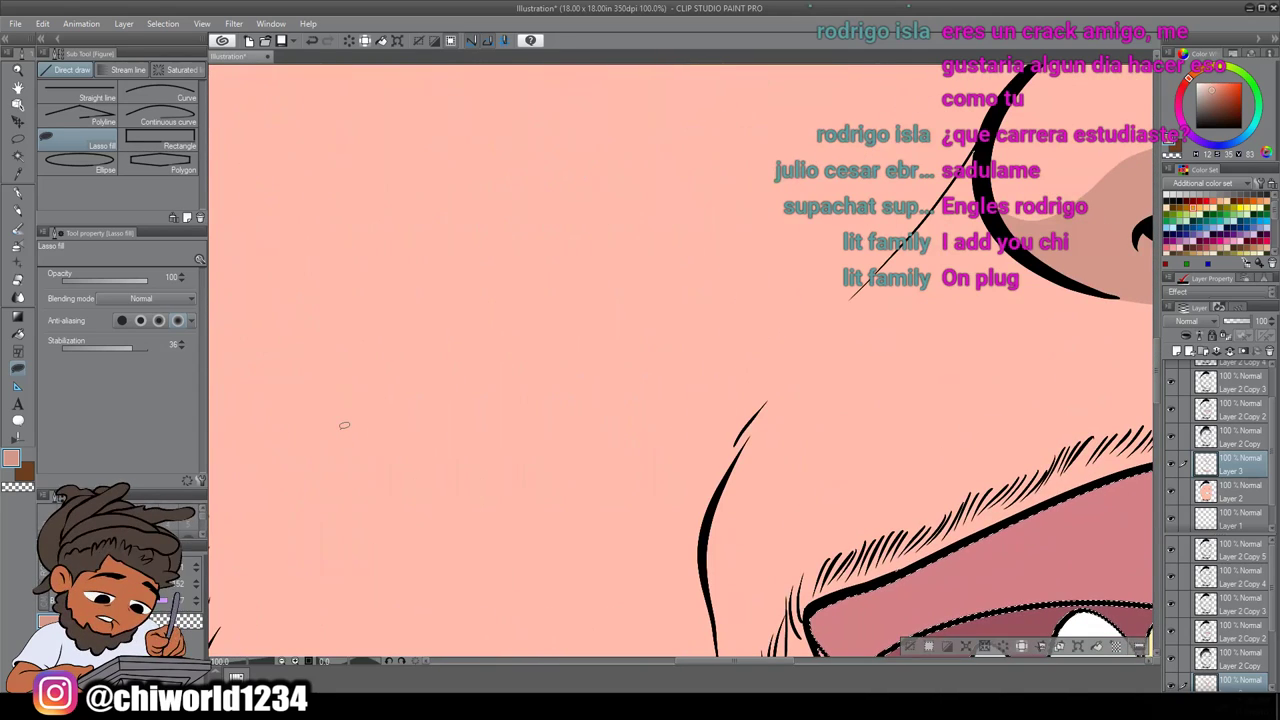
scroll(970, 180, up, 1)
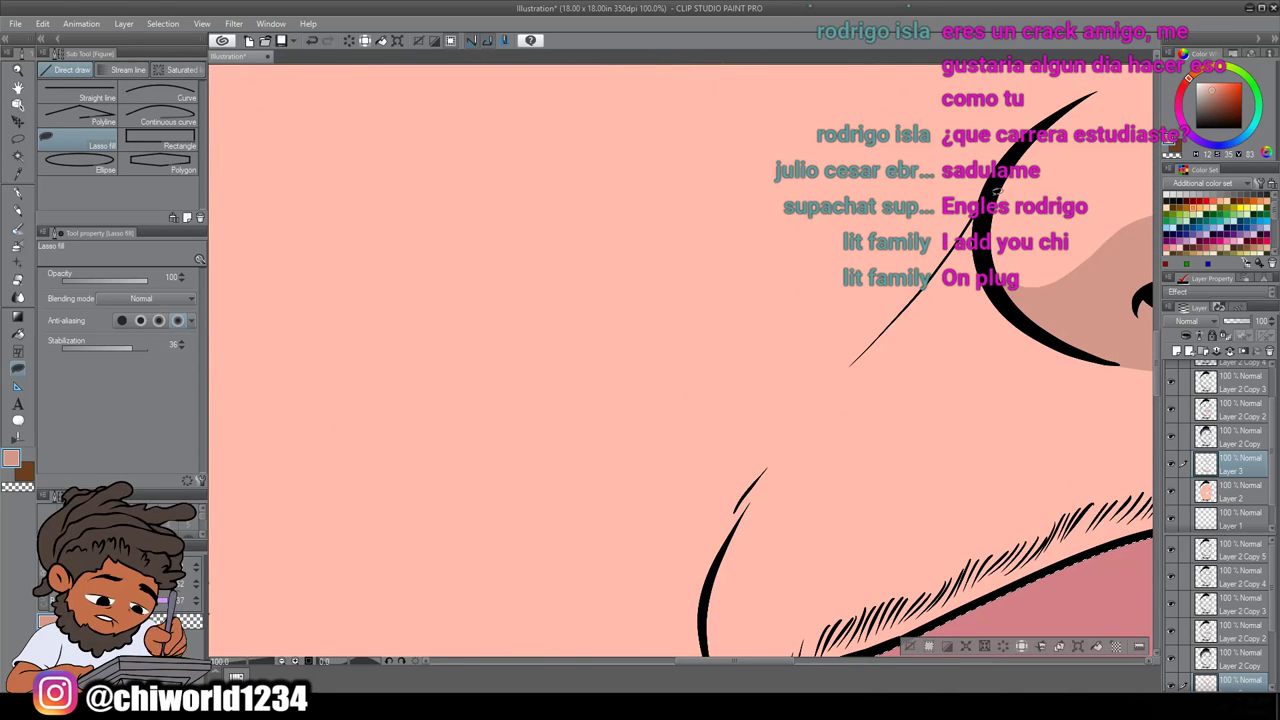
drag(915, 295, 846, 378)
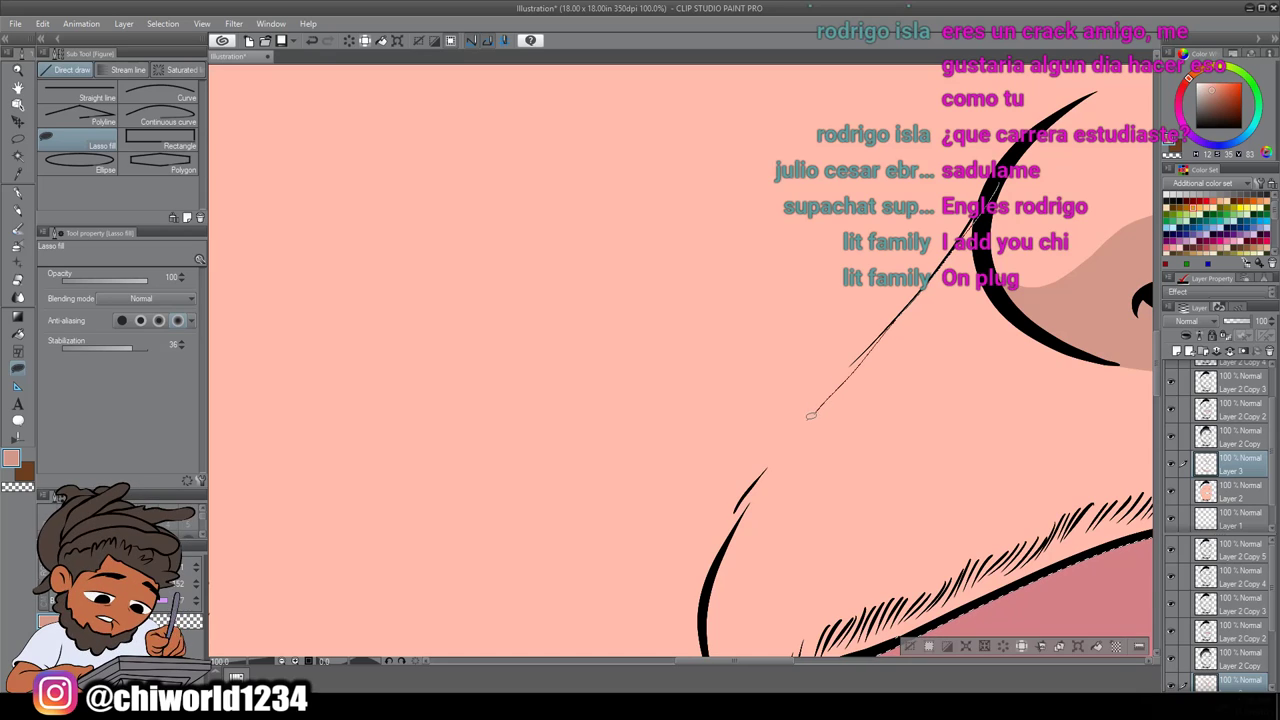
mouse_move(762, 473)
mouse_down()
mouse_move(709, 557)
mouse_move(730, 452)
mouse_move(845, 283)
mouse_up()
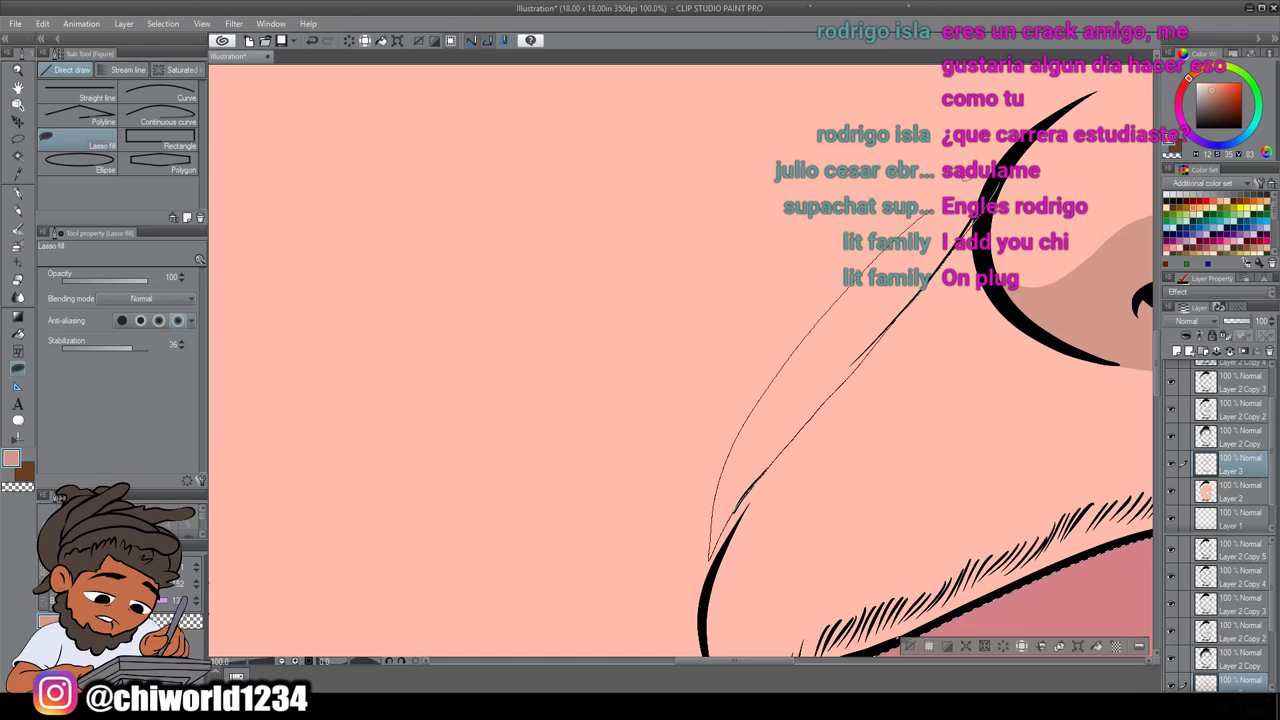
drag(1040, 115, 1053, 107)
Lasso-fill a shadow down the philtrum, from the base of the nose to the moustache above the upper lip
scroll(1087, 249, down, 6)
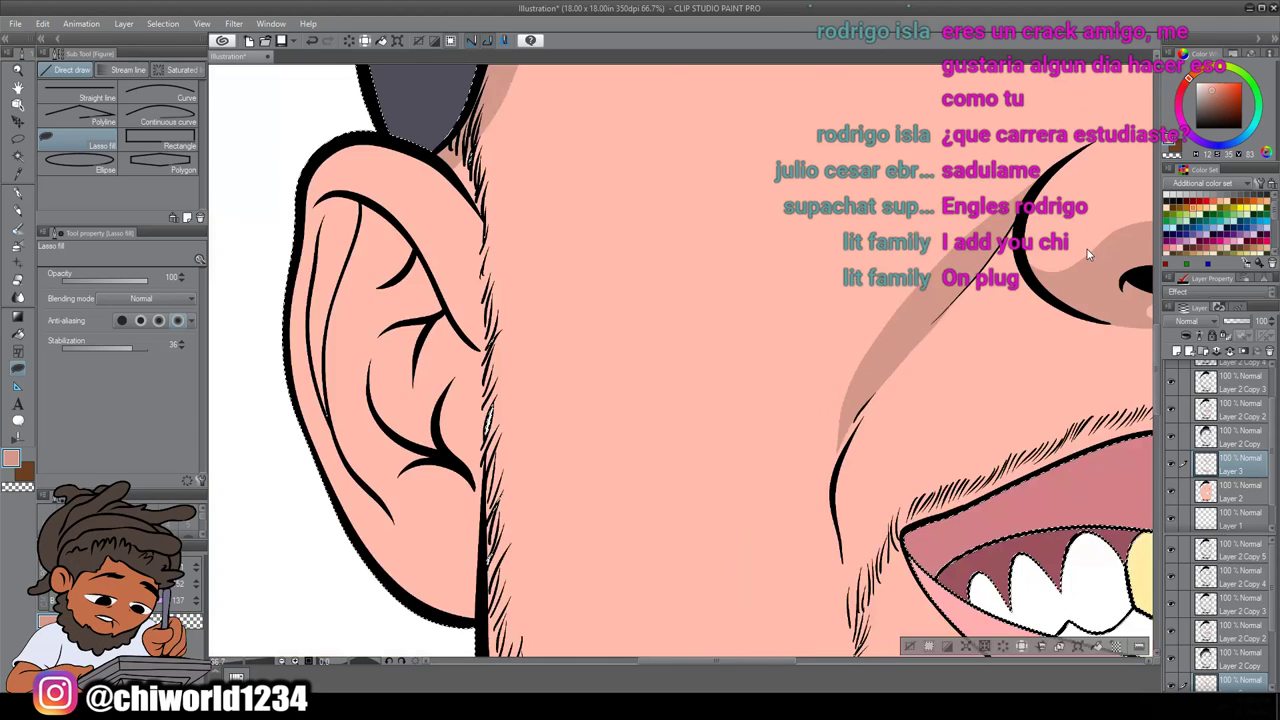
scroll(1078, 243, up, 5)
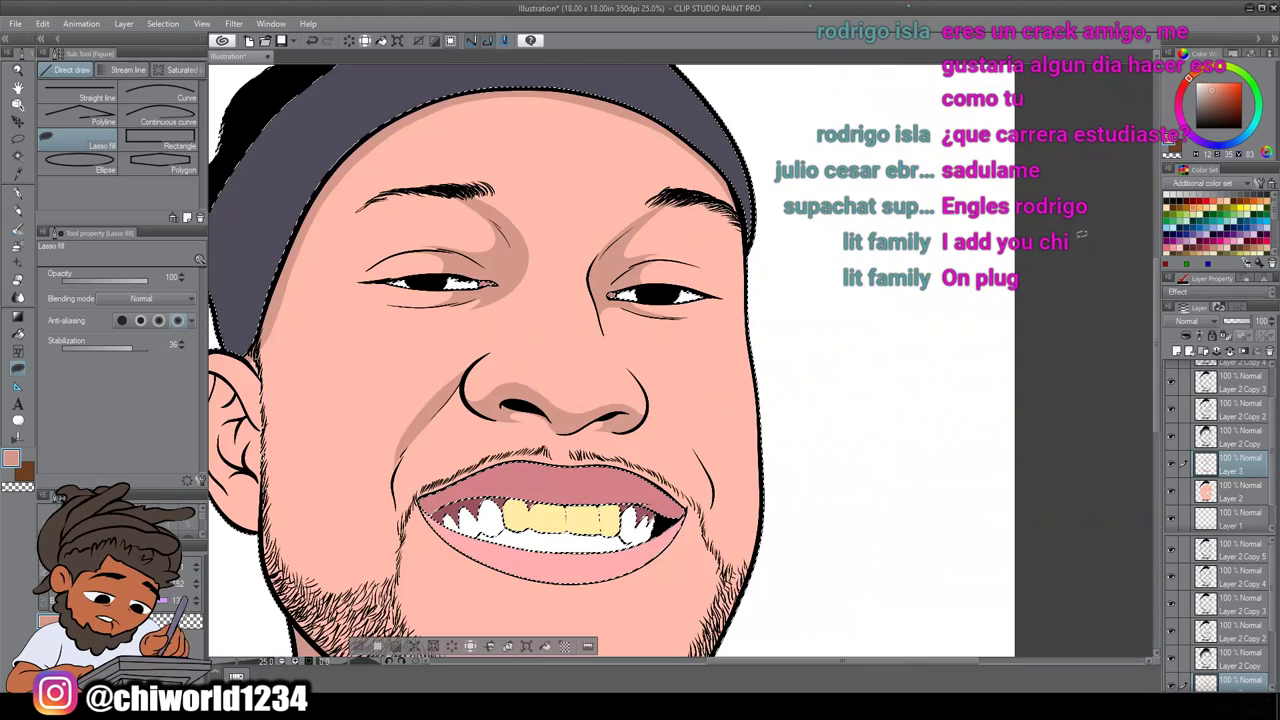
scroll(1075, 237, up, 3)
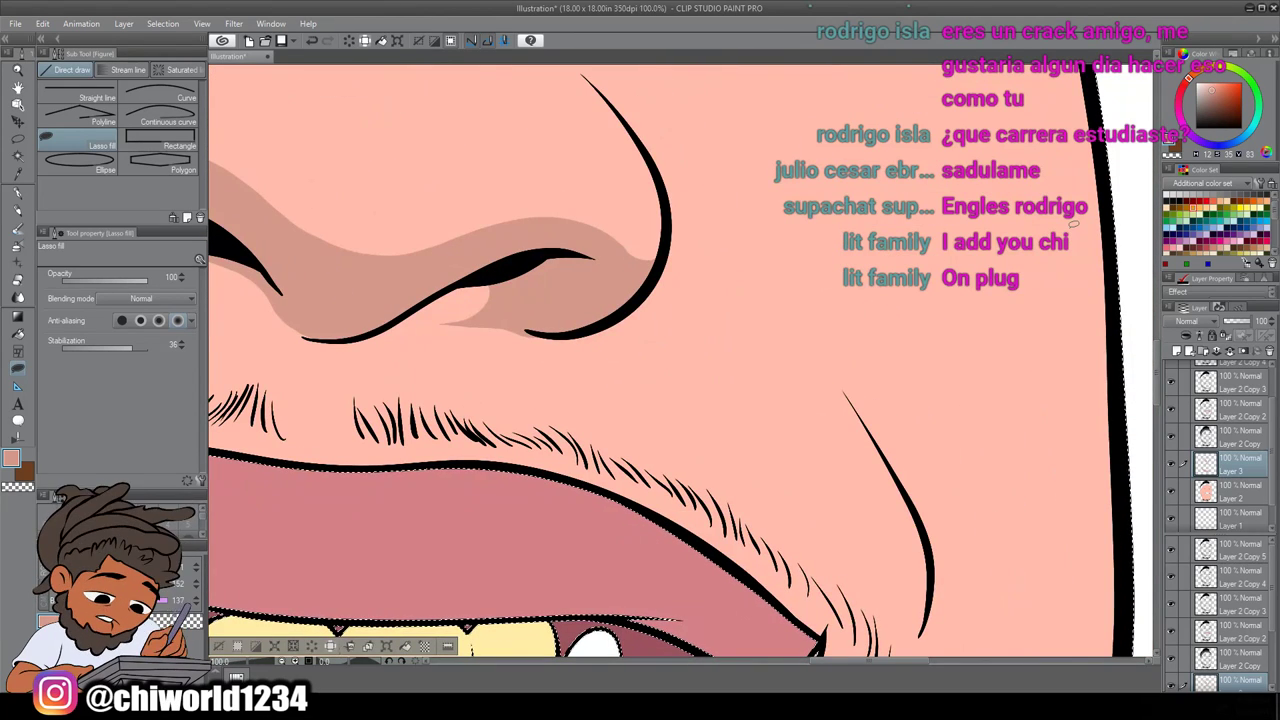
scroll(1070, 230, left, 3)
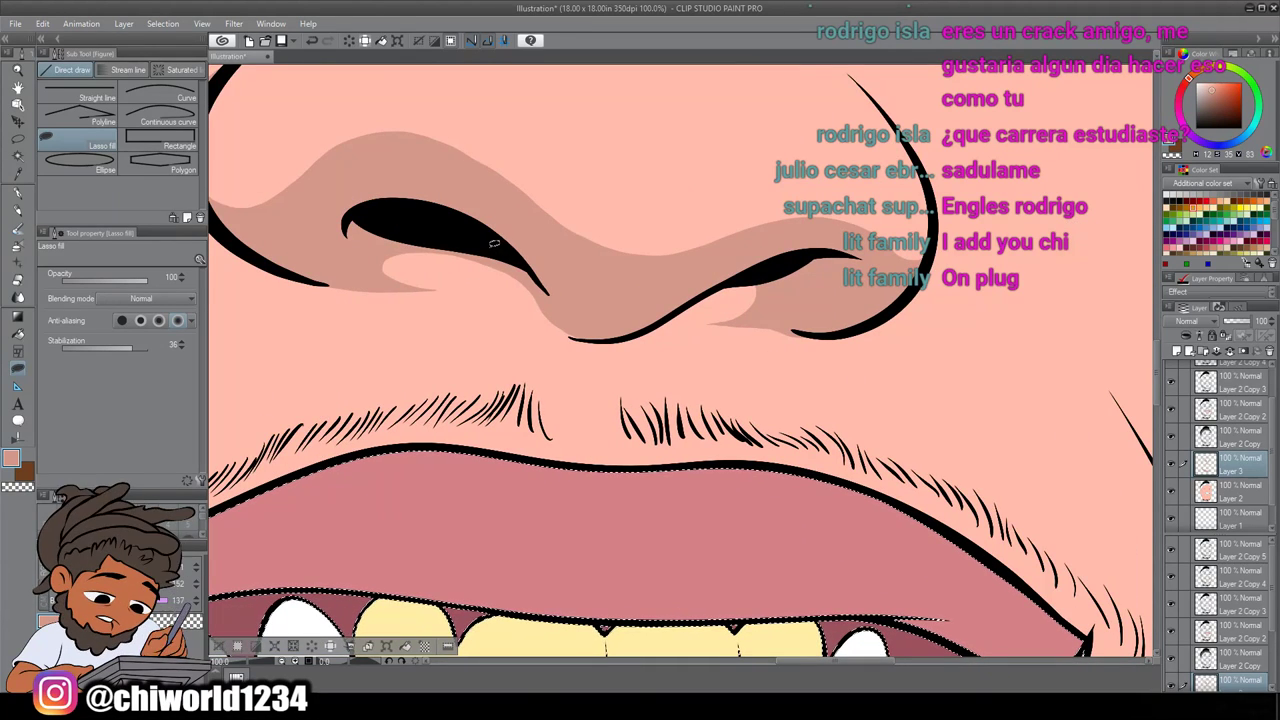
mouse_move(521, 296)
mouse_down()
mouse_move(519, 363)
mouse_move(422, 410)
mouse_up()
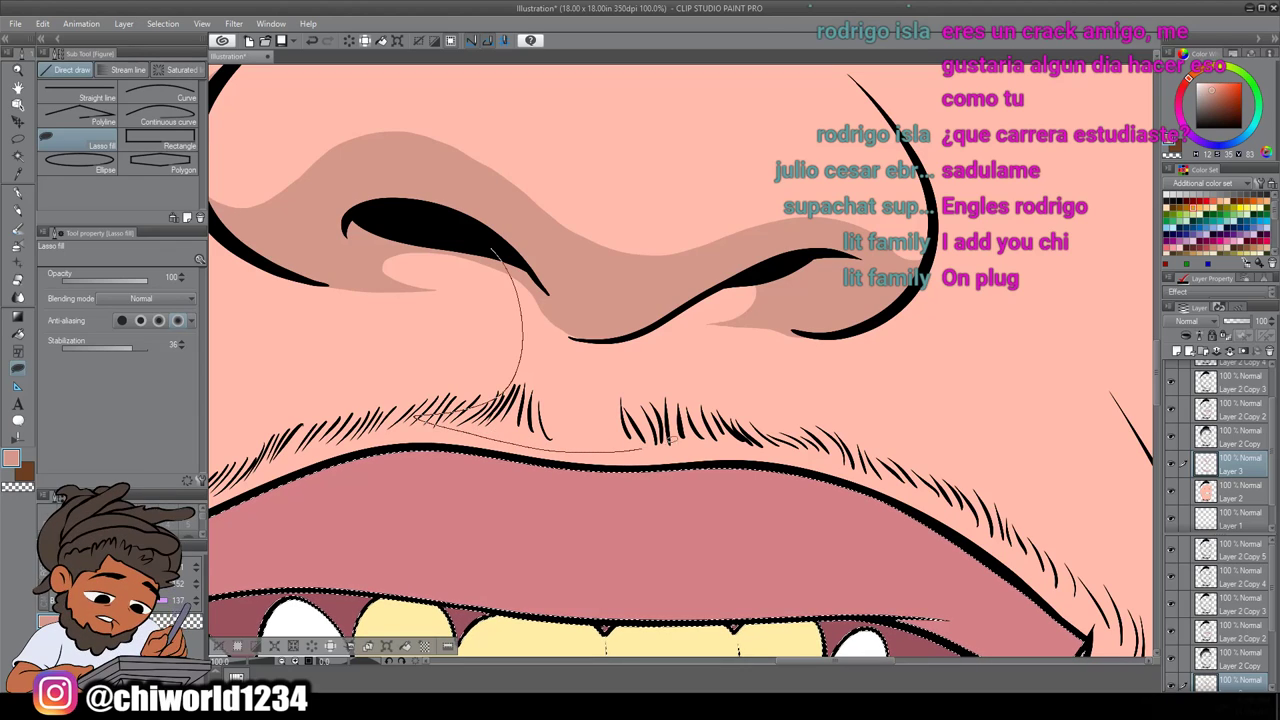
mouse_move(742, 410)
mouse_down()
mouse_move(685, 376)
mouse_move(671, 339)
mouse_move(691, 301)
mouse_move(735, 274)
mouse_up()
drag(615, 283, 479, 250)
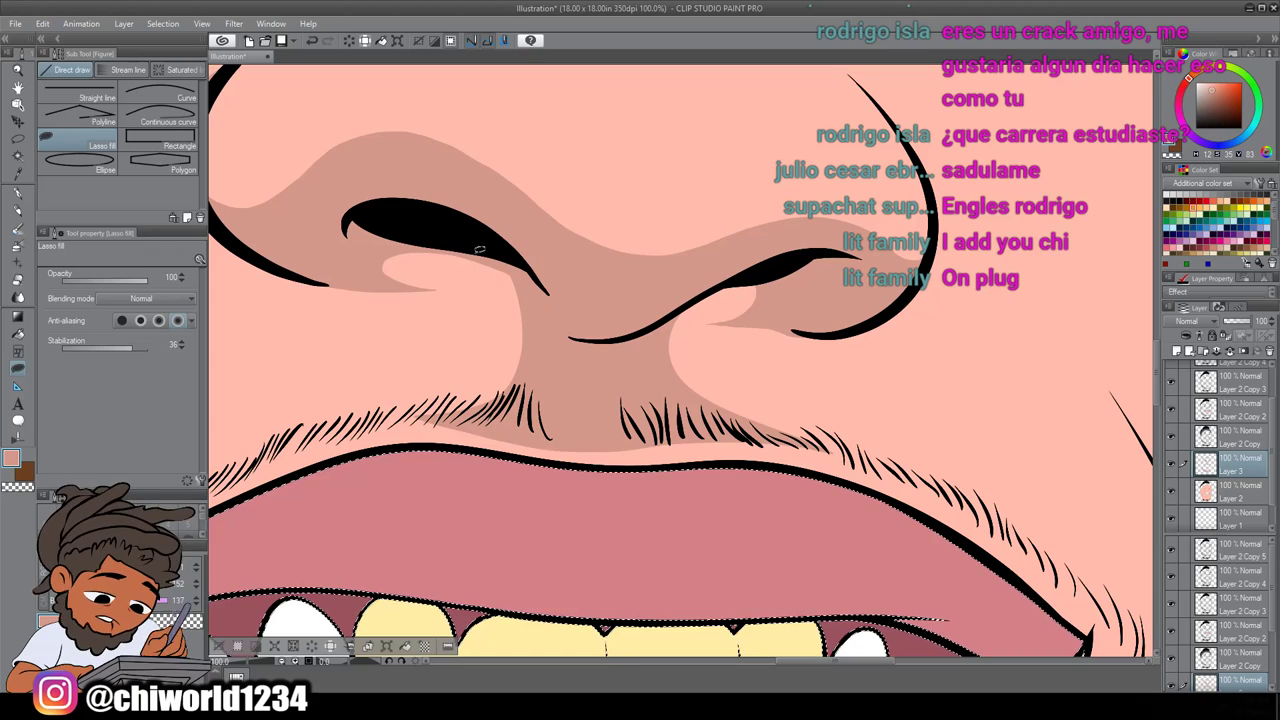
scroll(478, 250, down, 1)
scroll(477, 250, up, 1)
Lasso-fill a tapered shadow along the right-hand smile fold, from the side of the nostril down the crease
scroll(476, 249, right, 3)
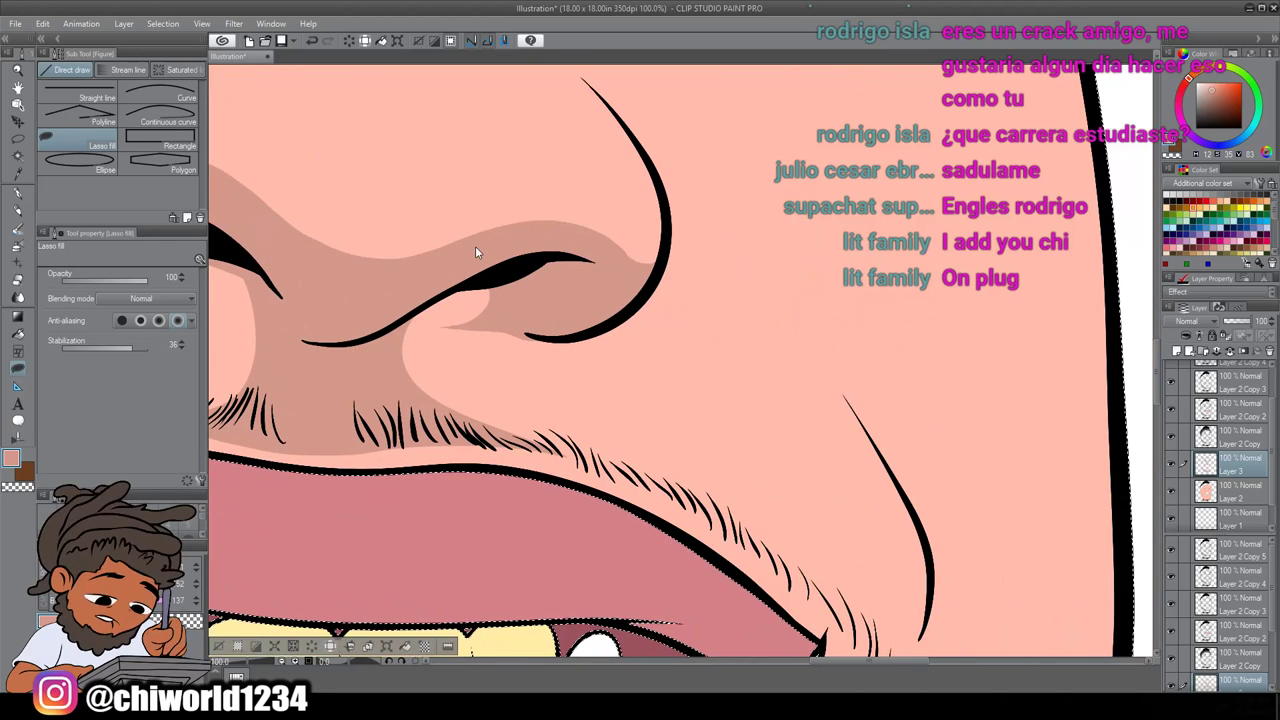
mouse_move(666, 200)
mouse_down()
mouse_move(712, 270)
mouse_move(856, 410)
mouse_move(936, 565)
mouse_move(920, 497)
mouse_move(861, 398)
mouse_move(650, 163)
mouse_up()
scroll(626, 160, down, 4)
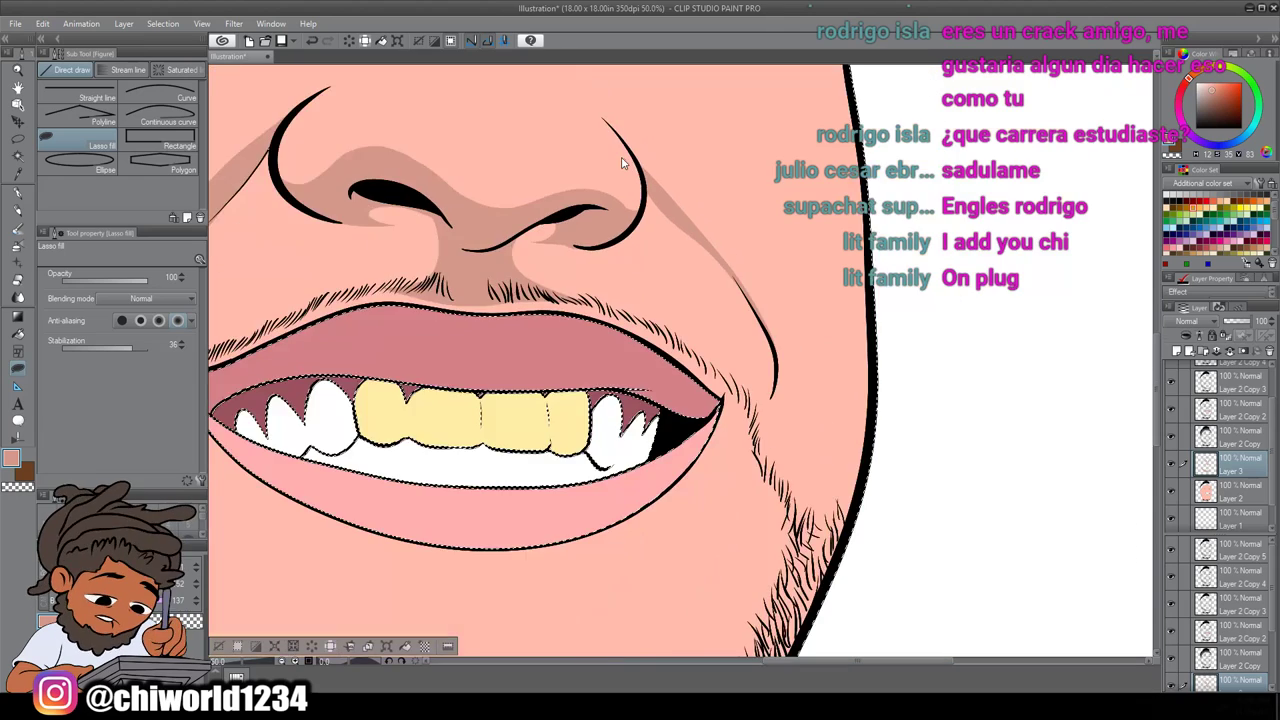
drag(746, 214, 753, 403)
scroll(758, 230, down, 2)
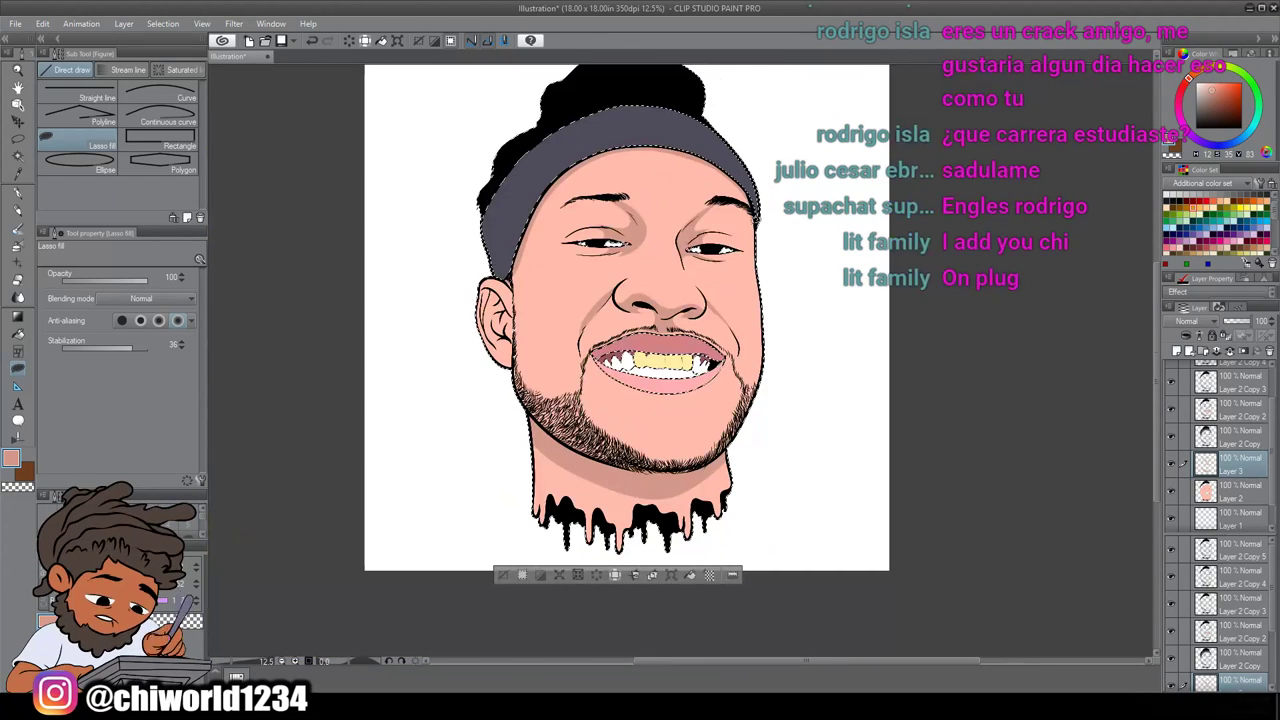
Lasso-fill a shadow around the outer side of the right-hand eye, from the eyebrow across the lid to the cheek's outer edge
scroll(753, 228, up, 7)
scroll(753, 228, down, 2)
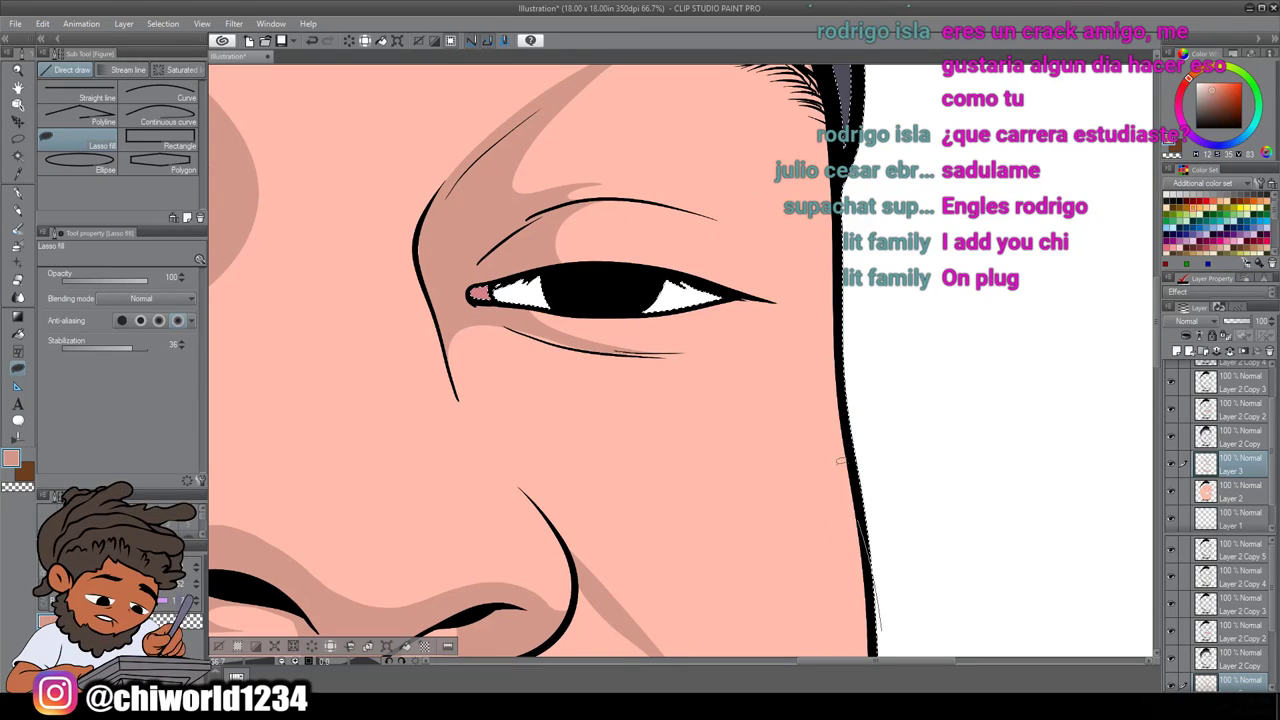
drag(763, 369, 614, 347)
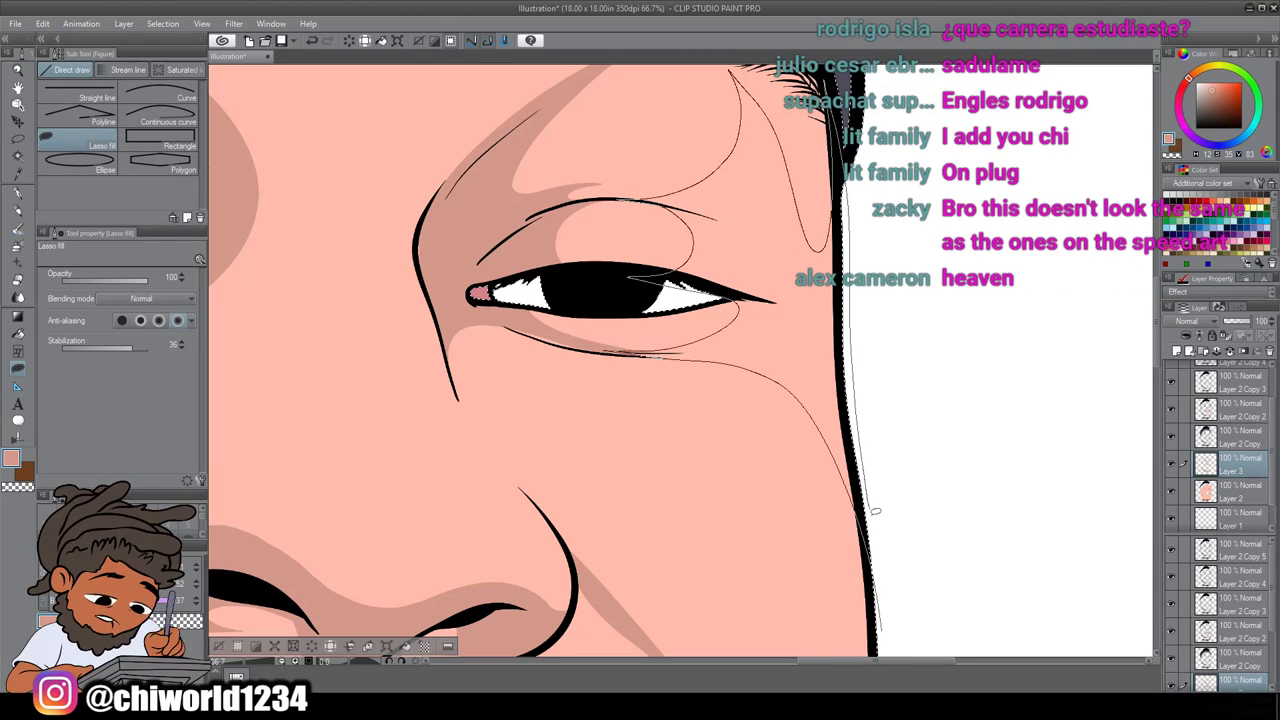
drag(881, 590, 891, 593)
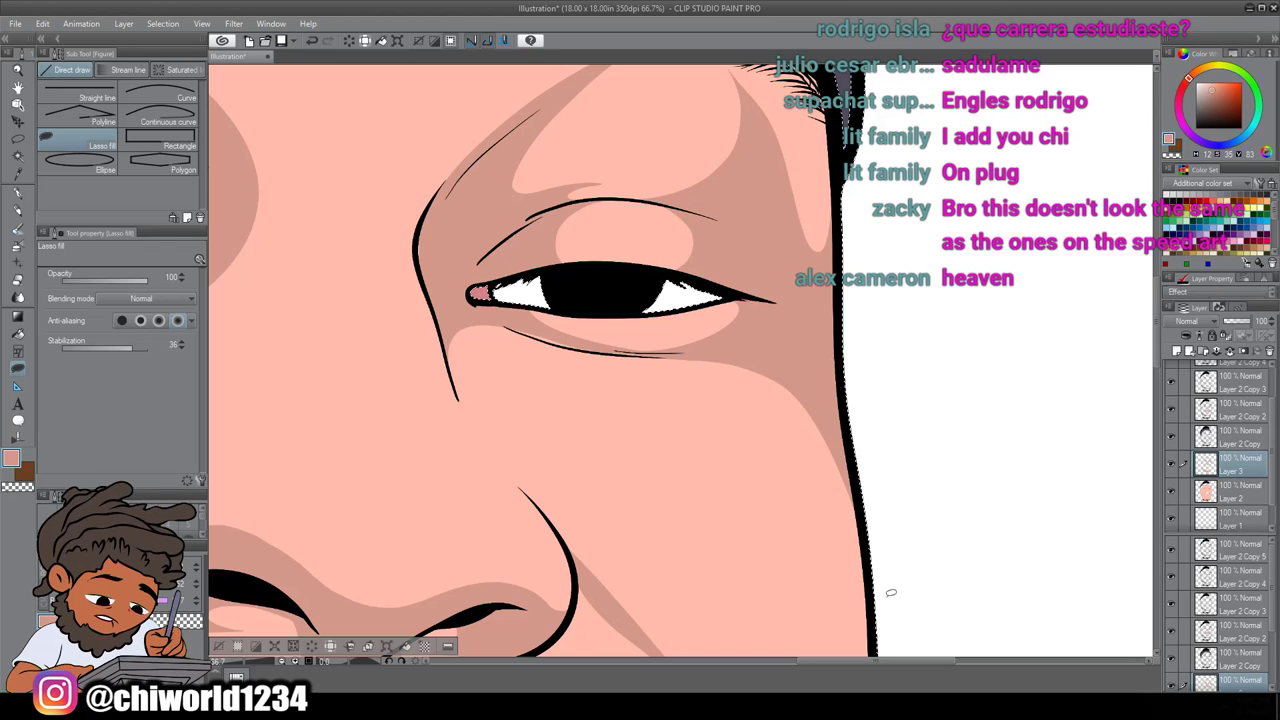
scroll(889, 595, down, 5)
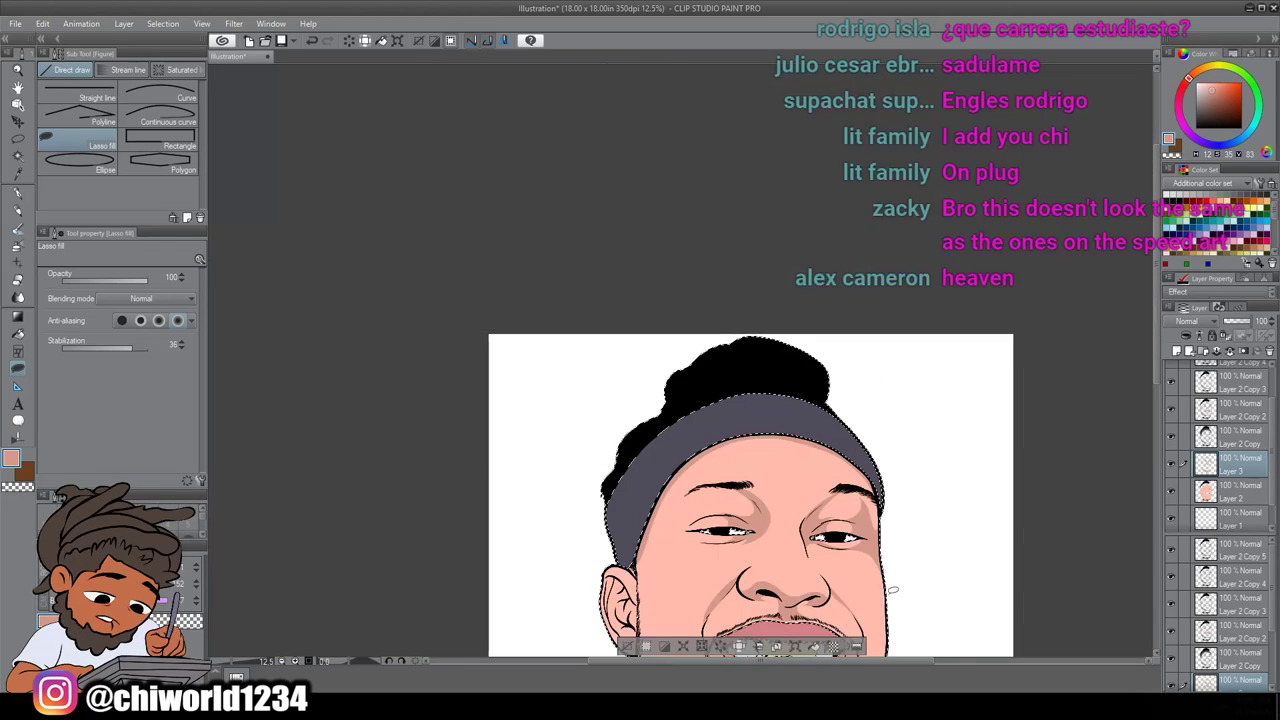
Lasso-fill a shadow on the right-hand side of the forehead, between the outer eyebrow and the headband
scroll(888, 595, down, 4)
scroll(888, 595, up, 2)
scroll(888, 580, up, 5)
scroll(888, 577, up, 2)
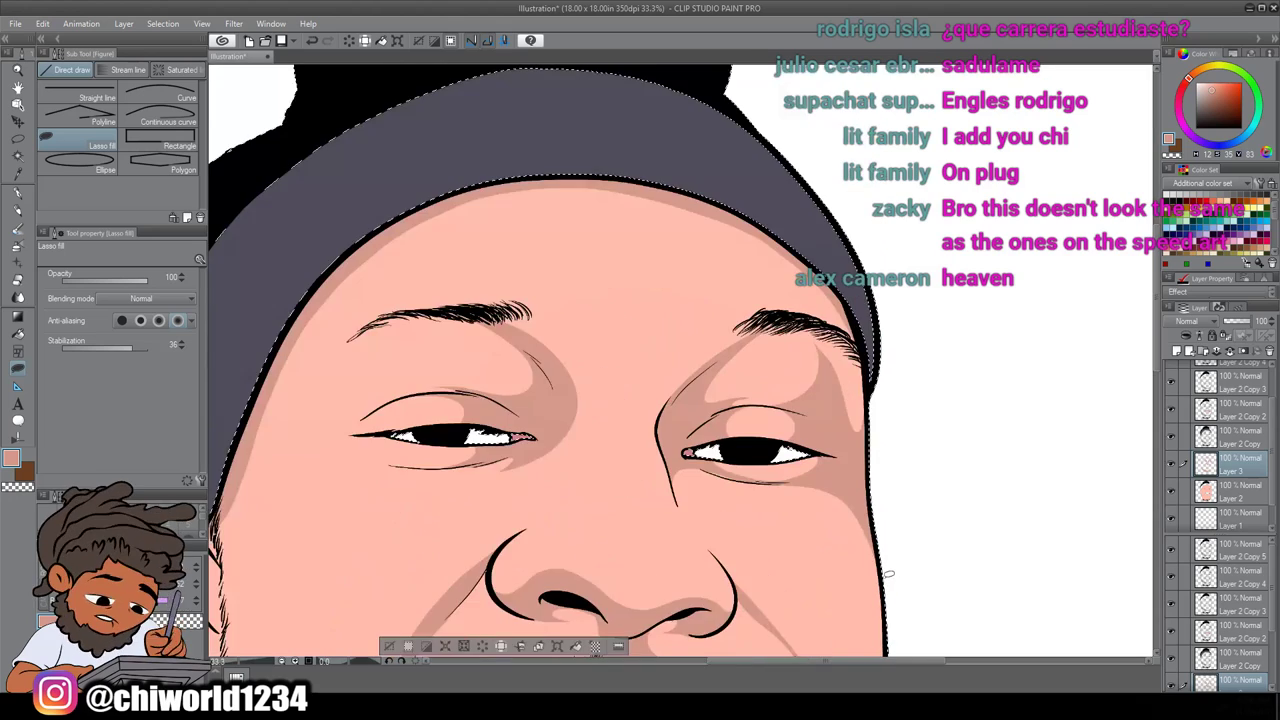
mouse_move(763, 306)
mouse_down()
mouse_move(781, 245)
mouse_move(745, 205)
mouse_move(697, 200)
mouse_move(797, 185)
mouse_move(868, 293)
mouse_up()
drag(806, 334, 783, 284)
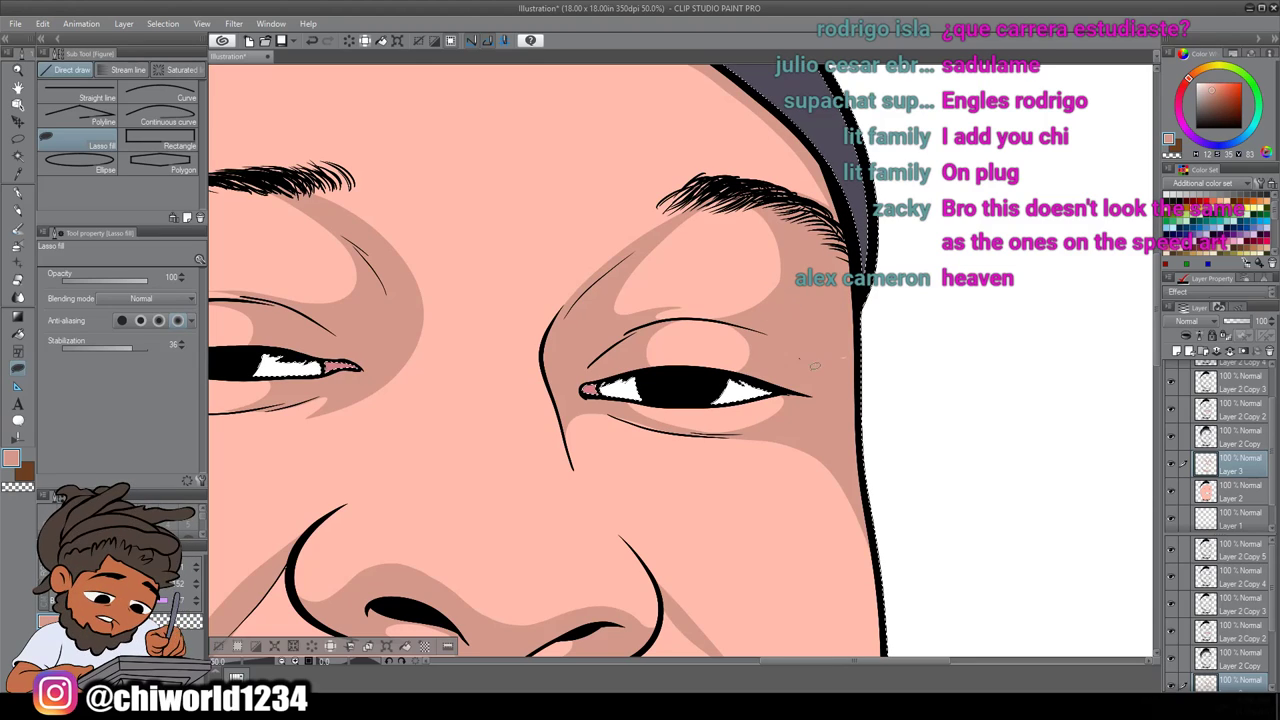
drag(757, 176, 745, 62)
Lasso-fill a shadow down the right-hand edge of the face, from the cheek along the bearded jaw towards the chin
scroll(757, 440, down, 6)
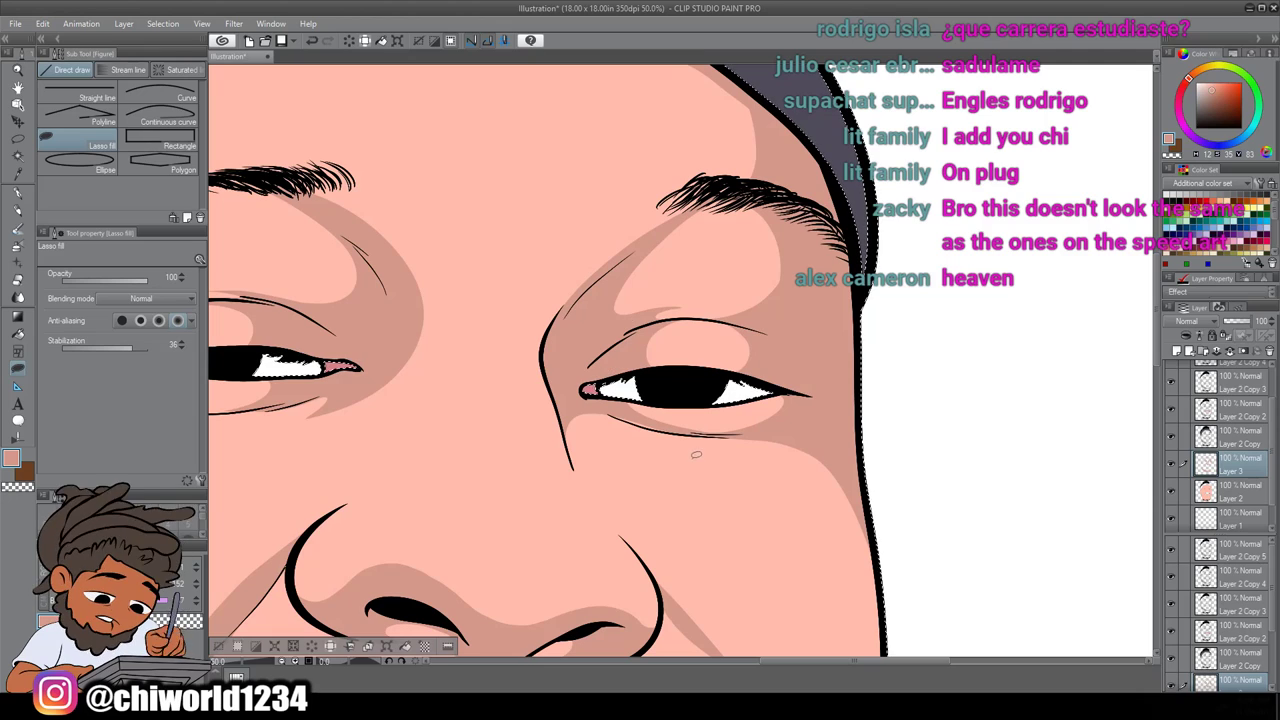
scroll(757, 440, up, 5)
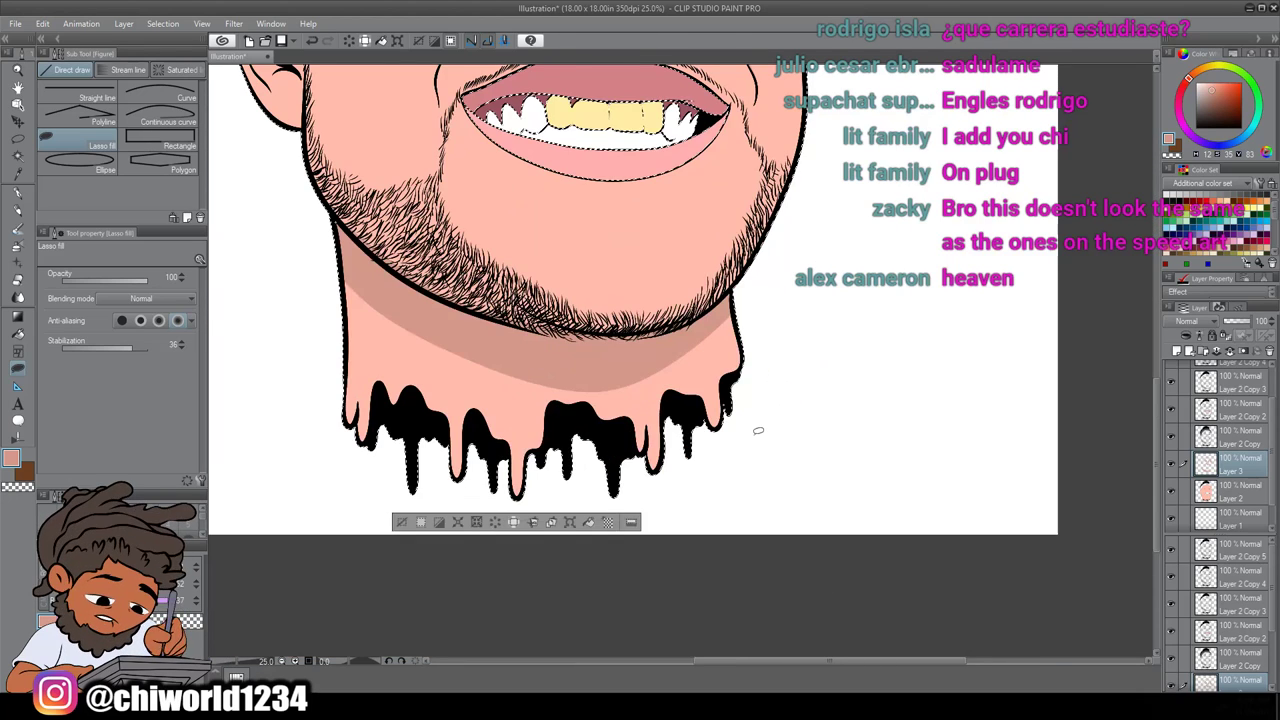
scroll(757, 428, up, 1)
scroll(757, 422, up, 1)
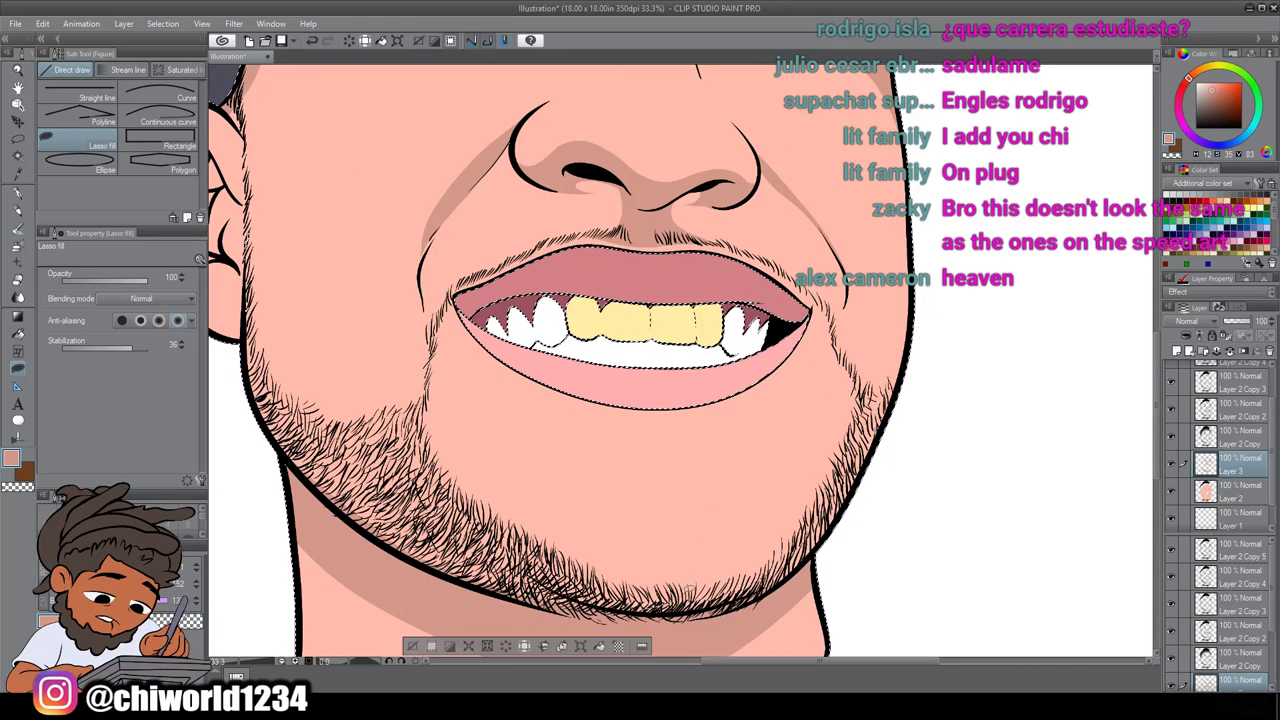
mouse_move(770, 519)
mouse_down()
mouse_move(830, 428)
mouse_move(870, 319)
mouse_up()
mouse_move(878, 257)
mouse_down()
mouse_move(879, 229)
mouse_move(887, 318)
mouse_up()
drag(900, 257, 898, 145)
mouse_move(879, 55)
mouse_down()
mouse_move(938, 200)
mouse_move(909, 472)
mouse_move(775, 606)
mouse_move(588, 627)
mouse_move(600, 618)
mouse_up()
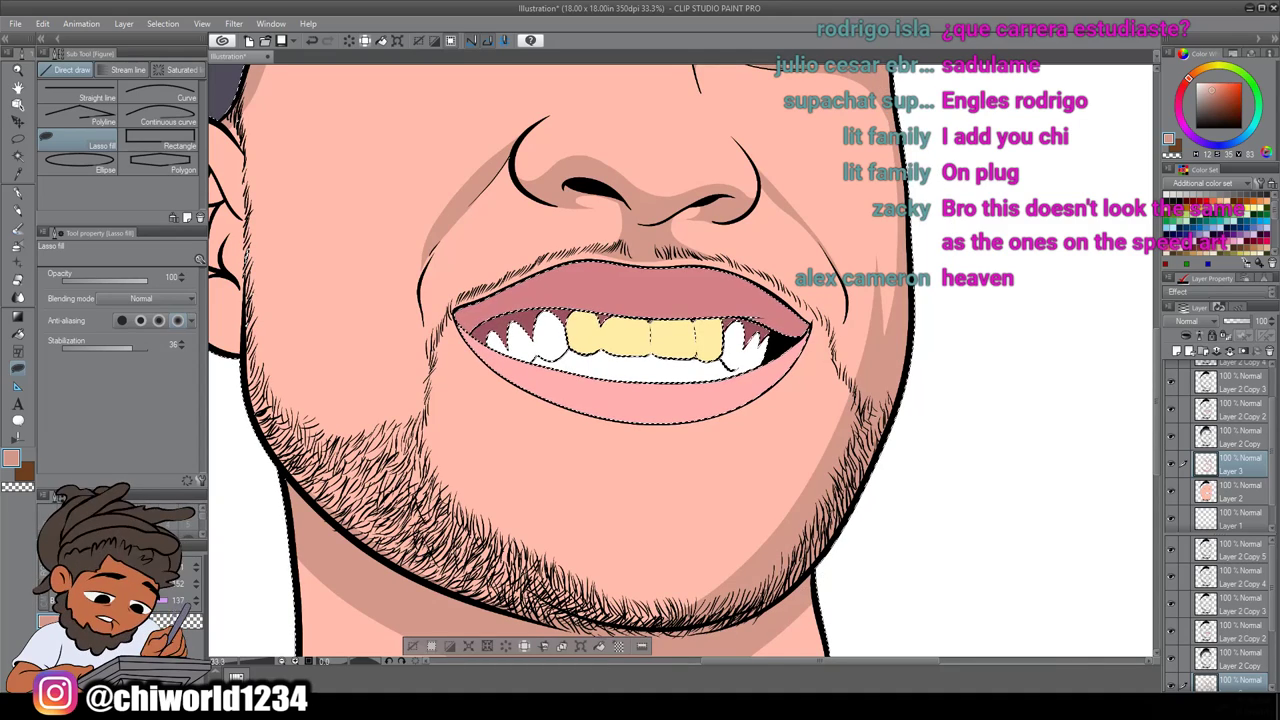
Lasso-fill a pointed shadow beneath the lower lip, running up to the right-hand corner of the mouth
key(ctrl+minus)
key(ctrl+minus)
key(ctrl+minus)
key(ctrl+minus)
key(ctrl+minus)
scroll(559, 662, up, 6)
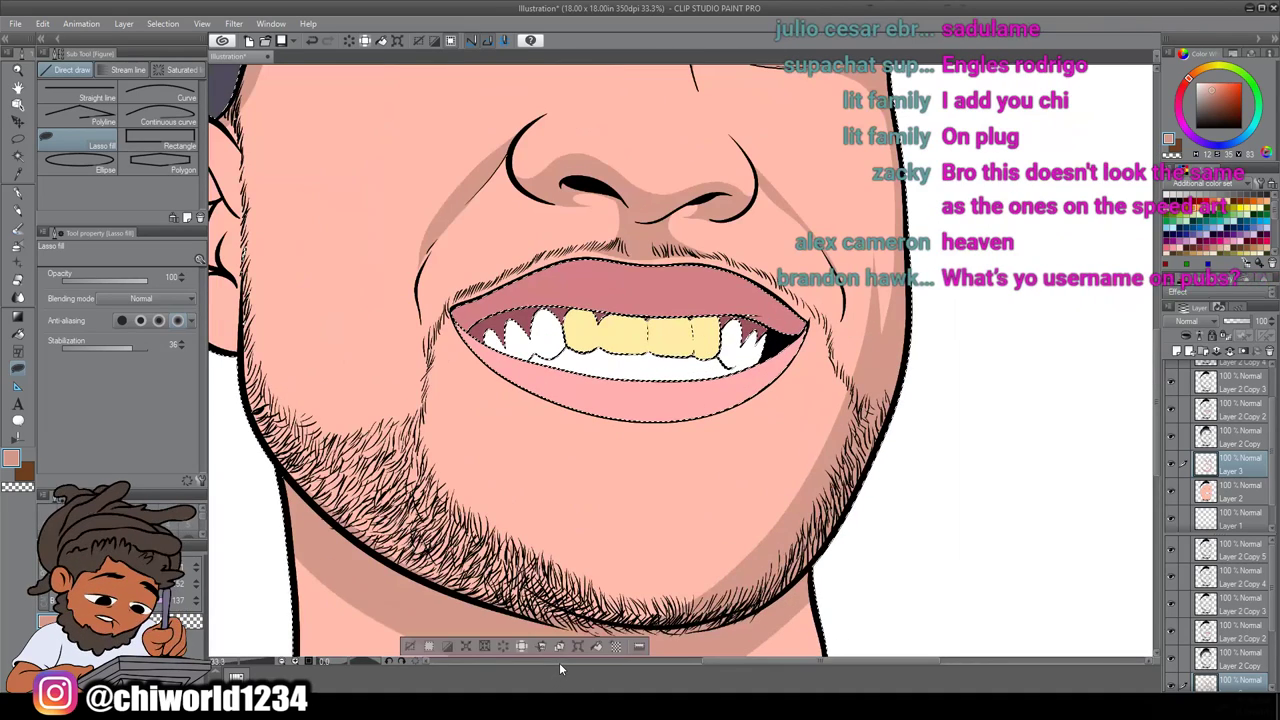
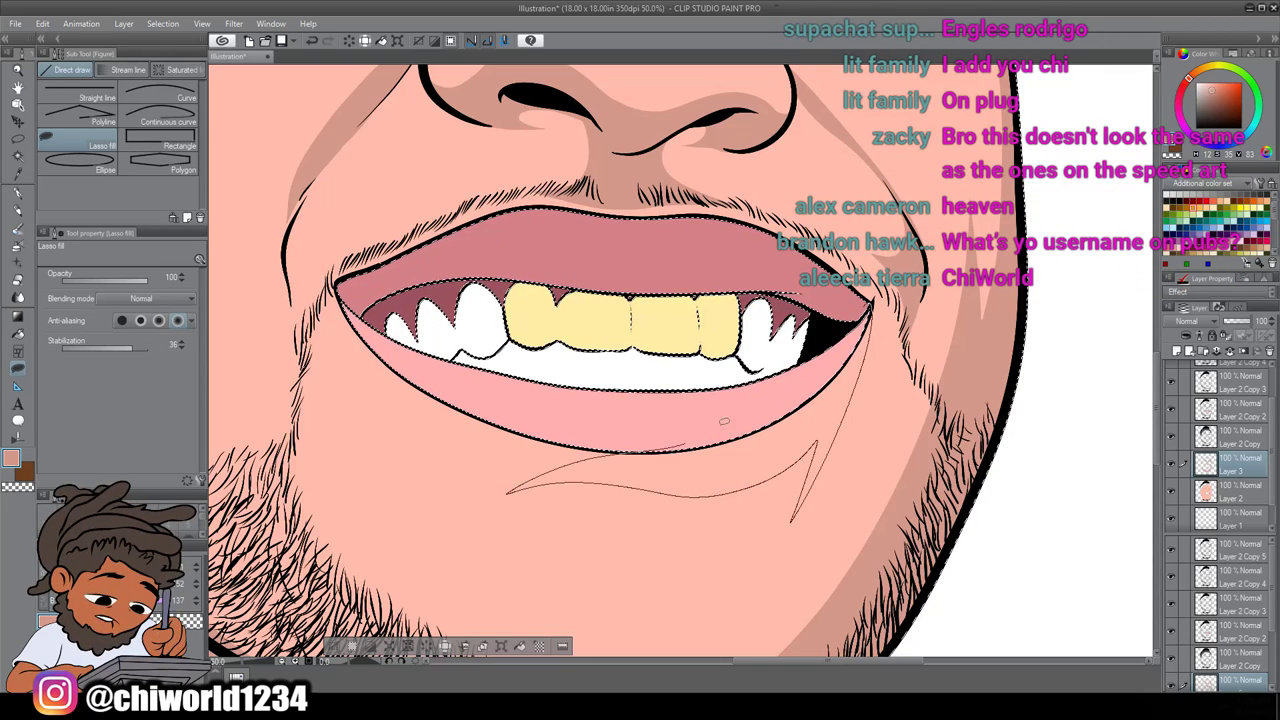
drag(720, 424, 821, 325)
scroll(871, 393, down, 4)
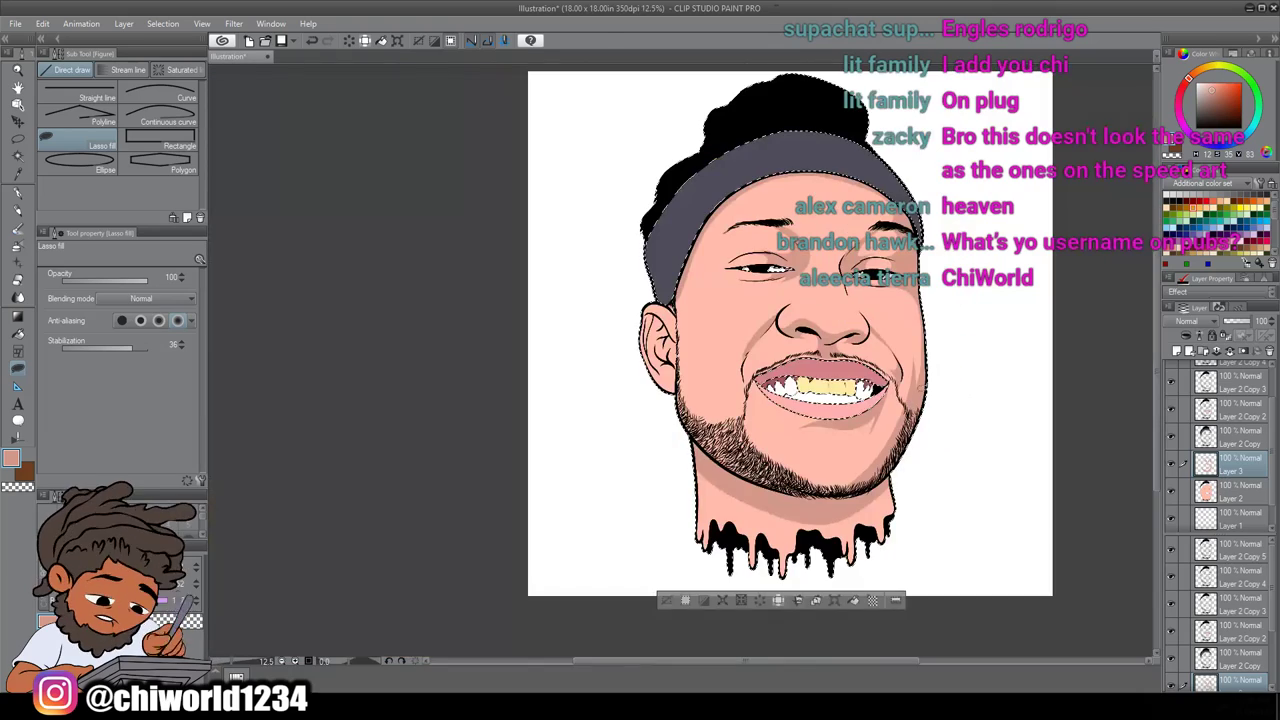
Lasso-fill a shadow around the right-hand mouth corner and up along the outer edge of the upper lip
scroll(952, 380, up, 2)
scroll(952, 380, up, 5)
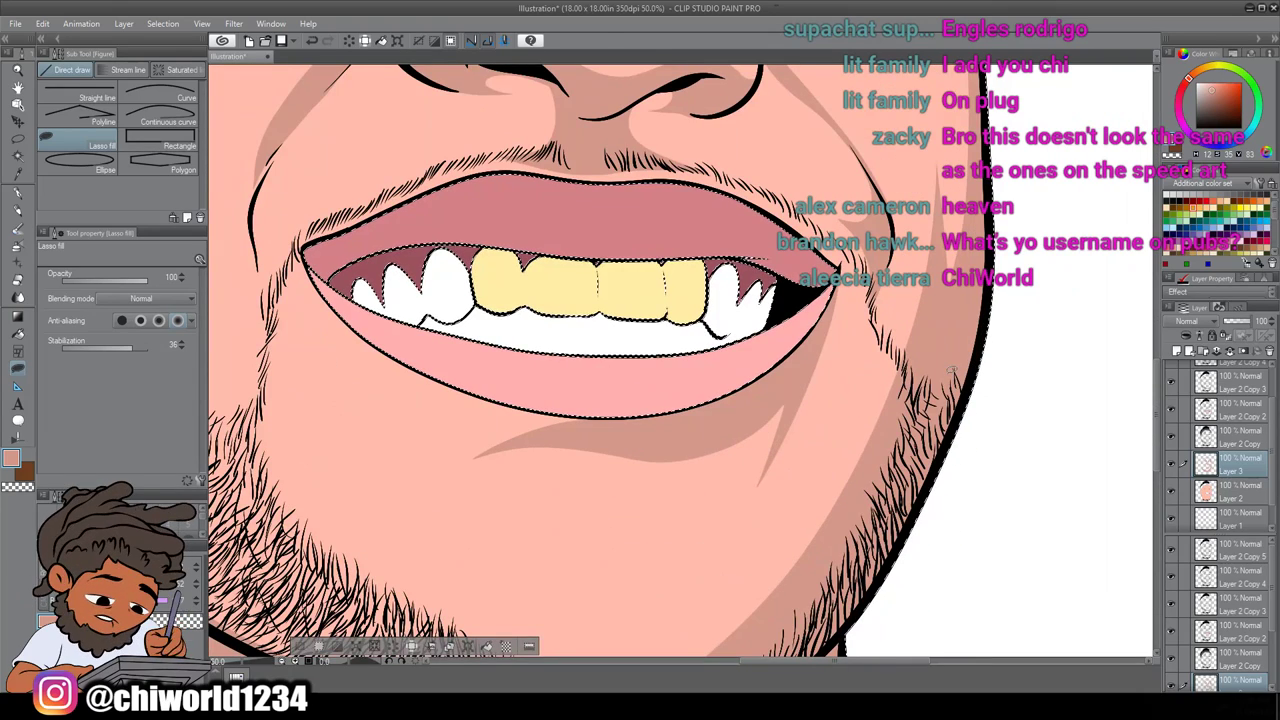
scroll(951, 367, up, 4)
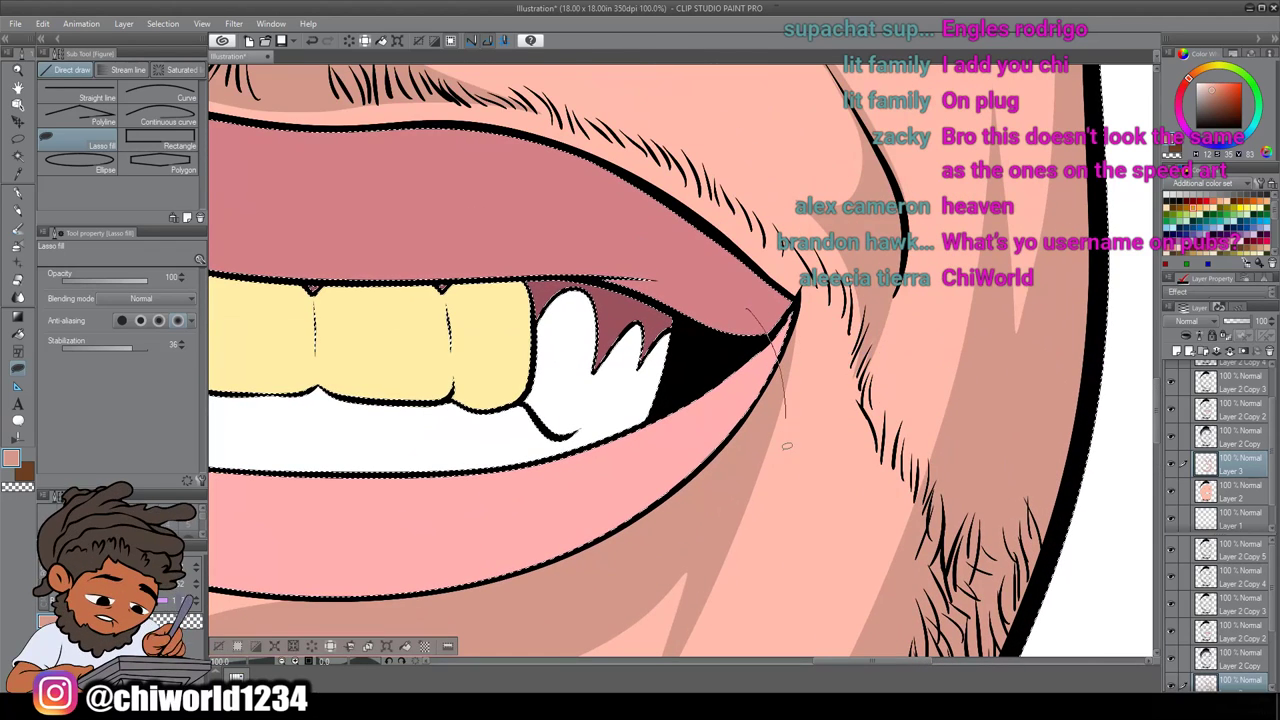
drag(787, 446, 801, 421)
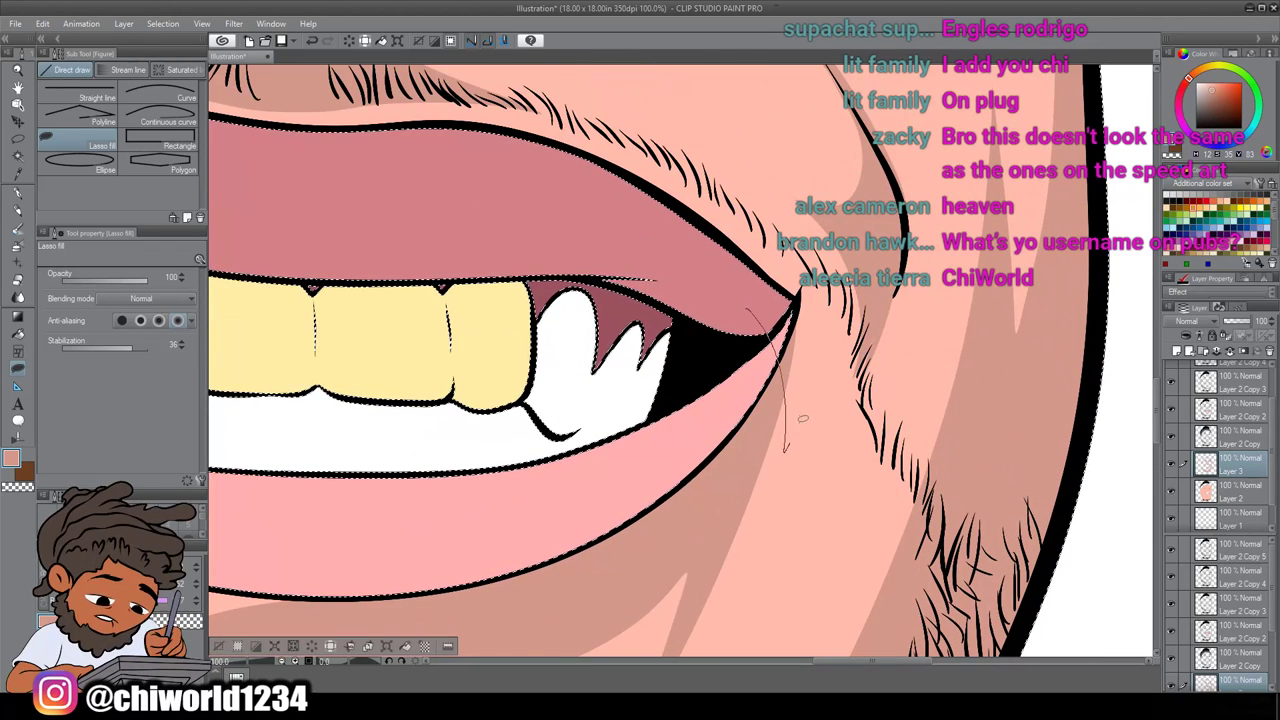
mouse_move(830, 355)
mouse_down()
mouse_move(807, 232)
mouse_move(724, 148)
mouse_move(741, 201)
mouse_move(633, 128)
mouse_up()
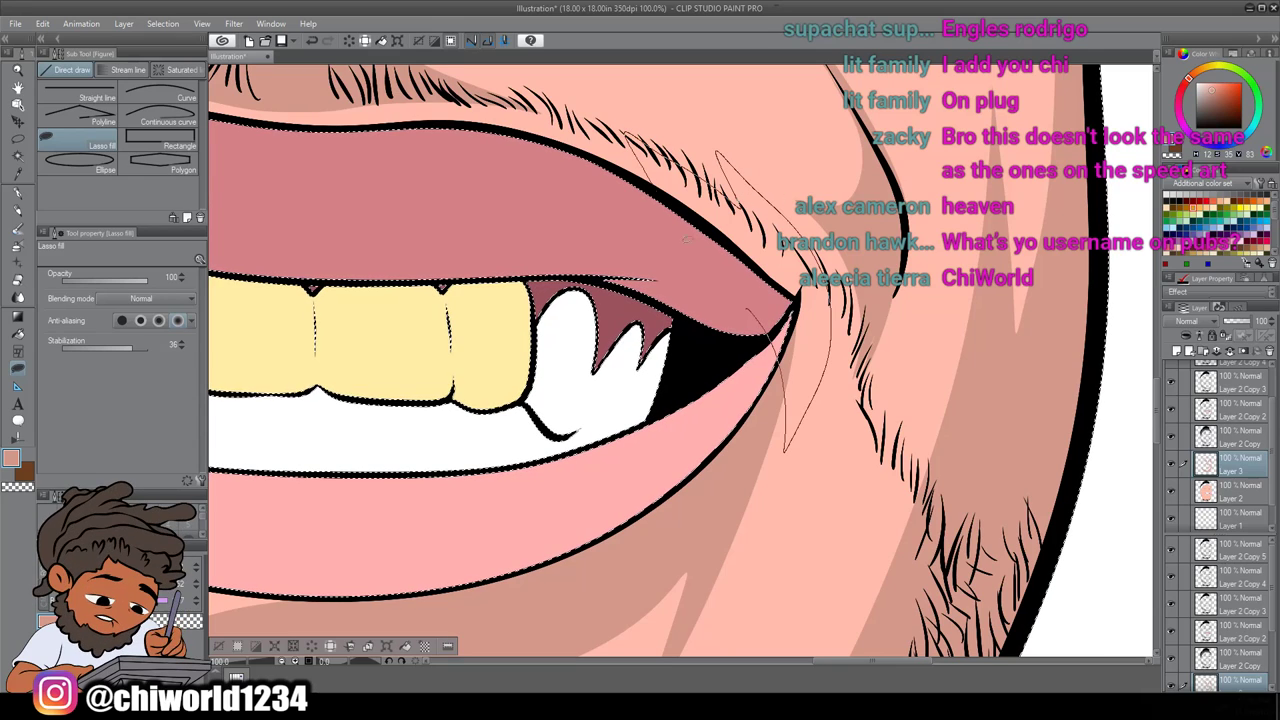
drag(684, 232, 745, 305)
mouse_move(594, 396)
mouse_down()
mouse_move(594, 600)
mouse_move(660, 611)
mouse_up()
Extend the shadow through the right-hand half of the moustache, joining the mouth-corner shadow to the philtrum
scroll(660, 611, up, 1)
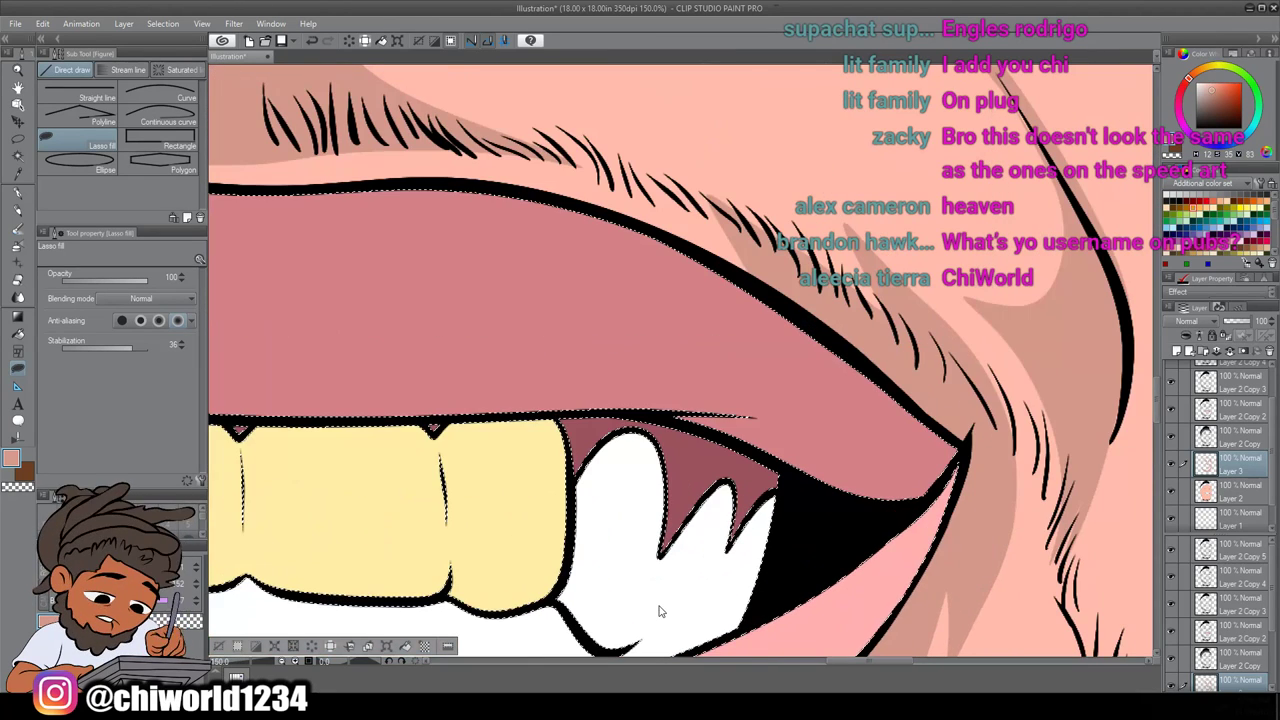
scroll(659, 611, up, 3)
mouse_move(845, 490)
mouse_down()
mouse_move(918, 533)
mouse_move(961, 586)
mouse_move(901, 478)
mouse_move(826, 389)
mouse_move(613, 276)
mouse_up()
mouse_move(524, 238)
mouse_down()
mouse_move(489, 198)
mouse_move(522, 165)
mouse_move(505, 82)
mouse_move(410, 77)
mouse_move(315, 210)
mouse_move(415, 335)
mouse_move(764, 537)
mouse_move(829, 620)
mouse_up()
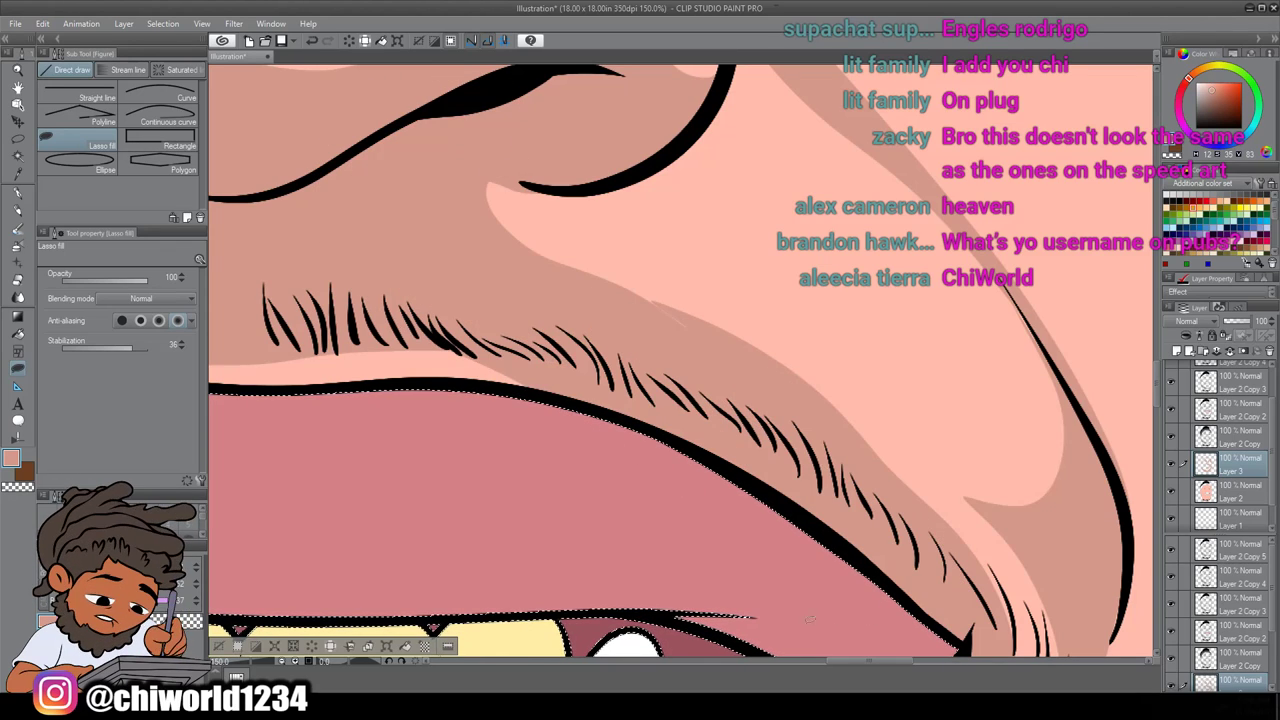
scroll(778, 618, down, 8)
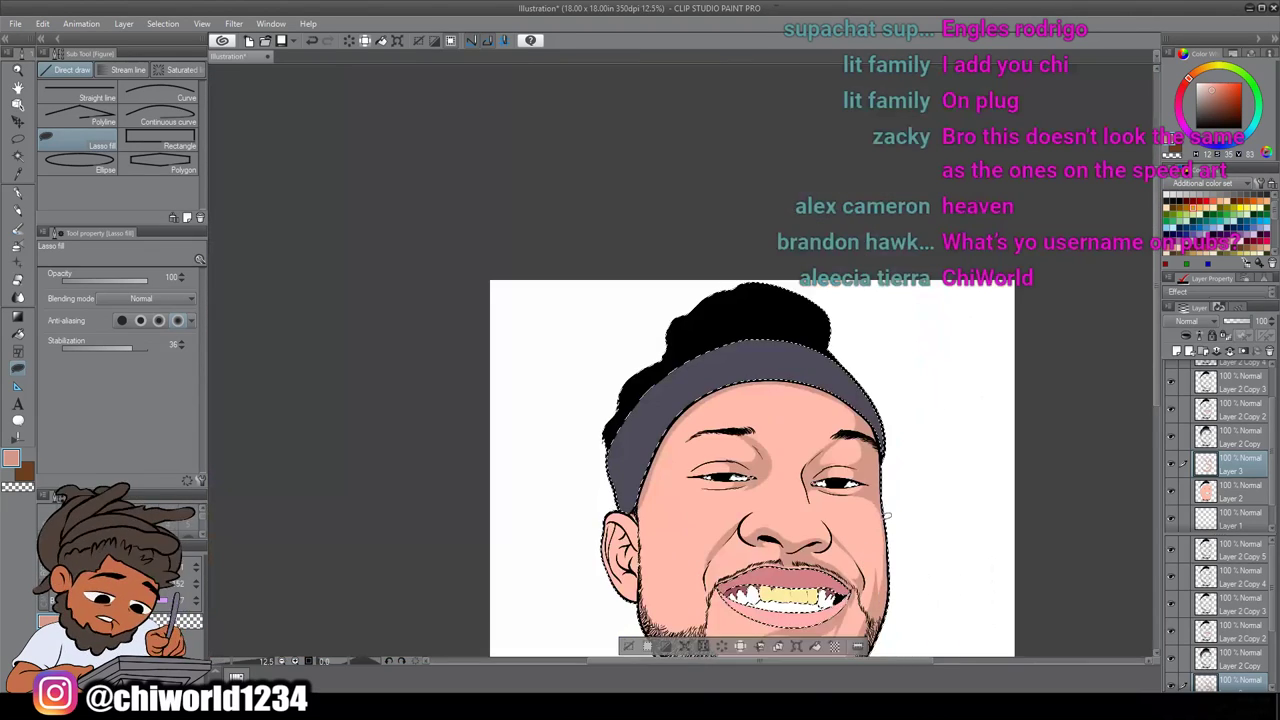
Lasso-fill a shadow down the right-hand side of the nose, from the inner eye corner to the top of the nostril wing
scroll(887, 508, up, 4)
scroll(889, 500, down, 4)
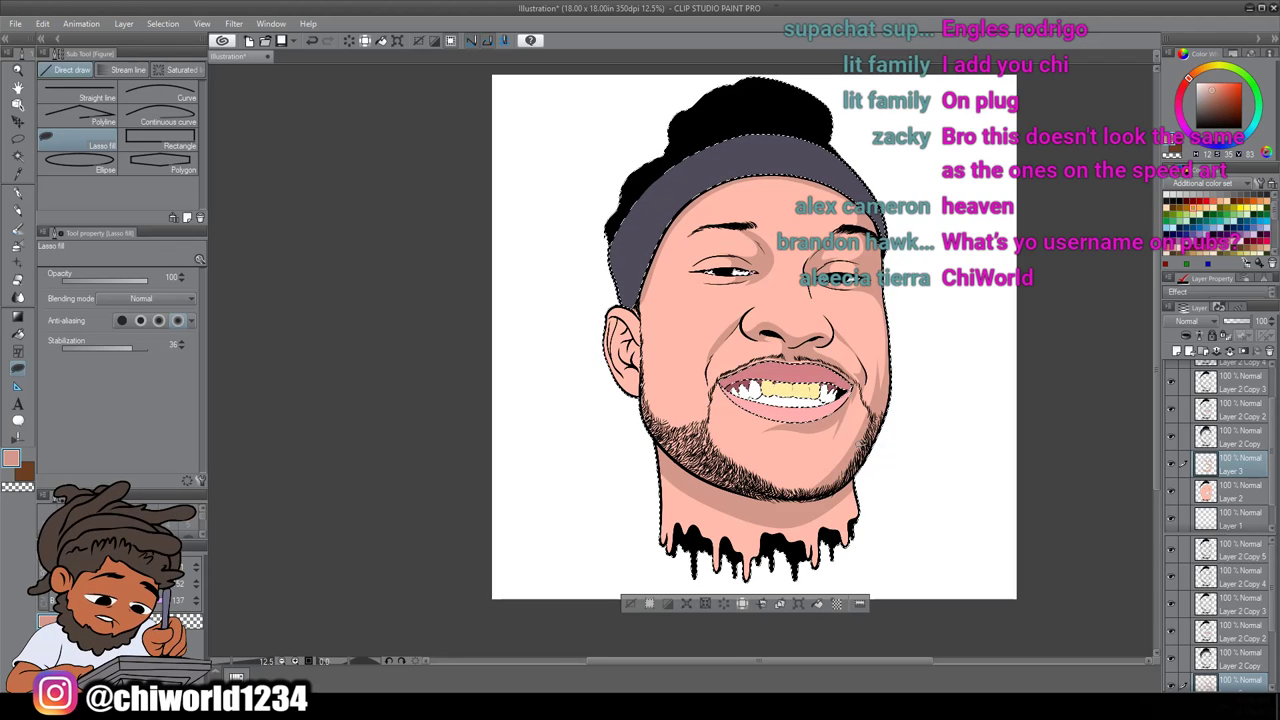
scroll(860, 452, up, 3)
scroll(857, 451, up, 1)
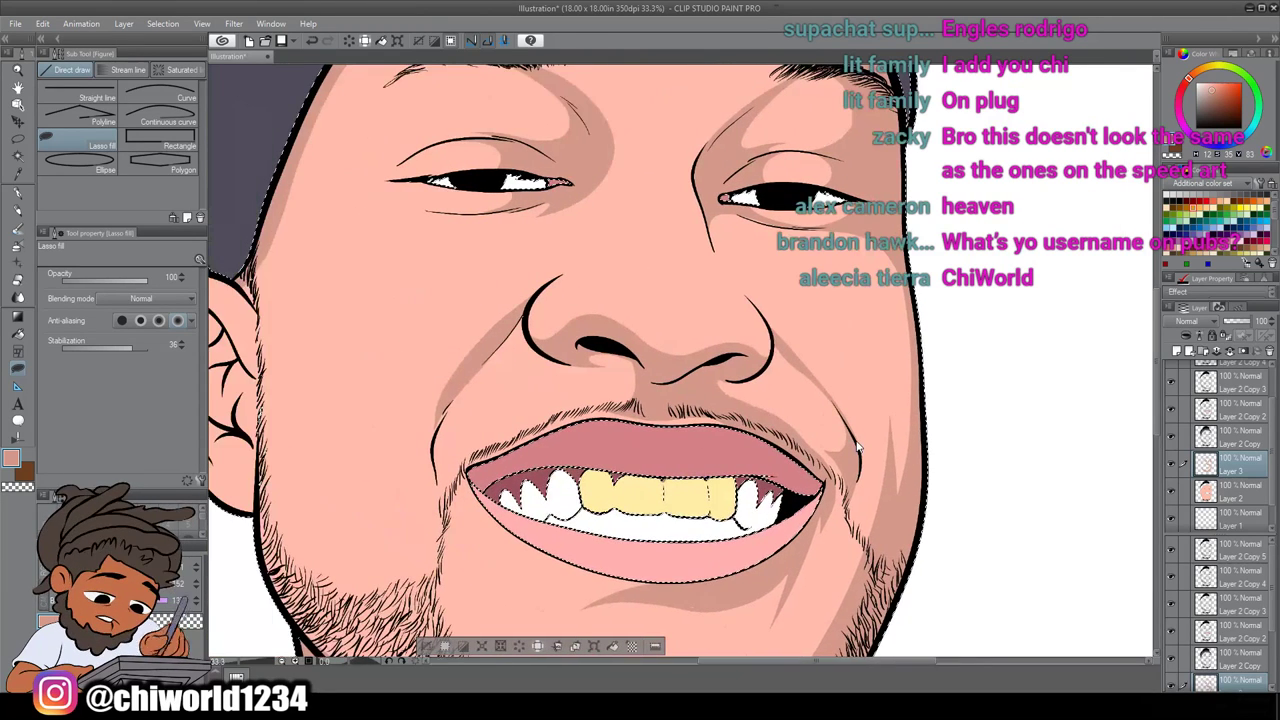
scroll(857, 451, up, 2)
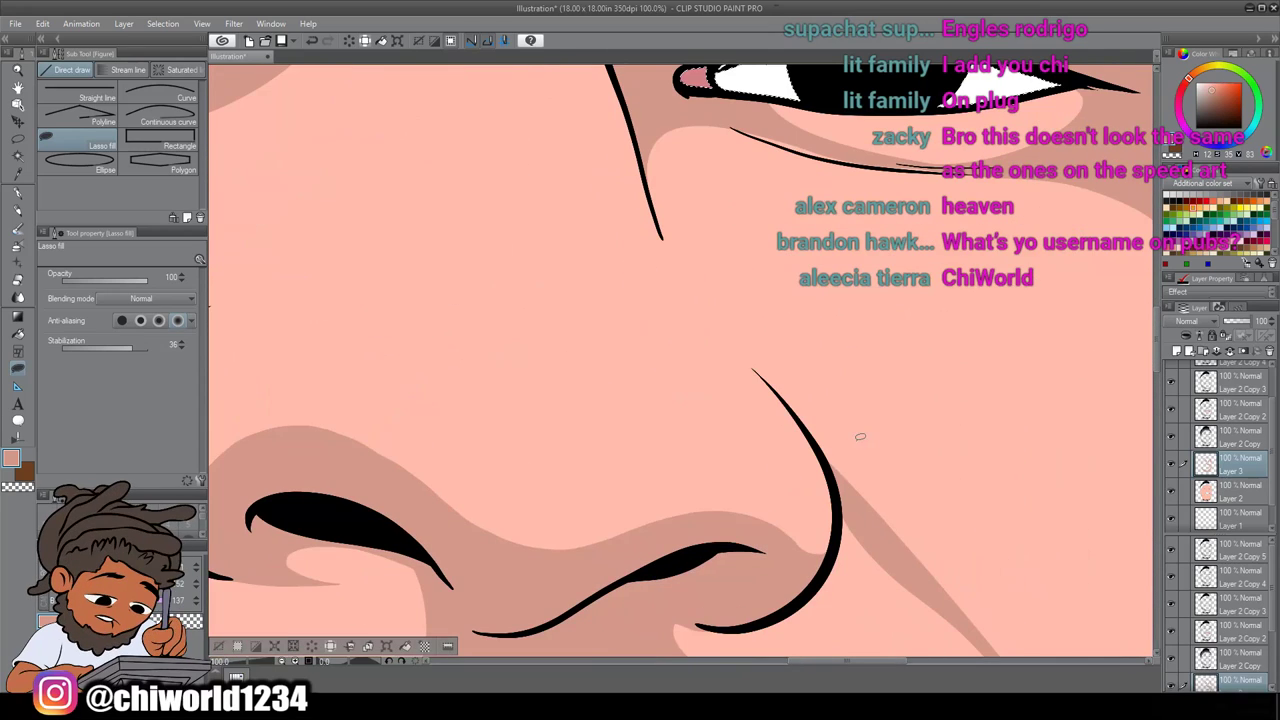
mouse_move(797, 413)
mouse_down()
mouse_move(752, 383)
mouse_move(720, 451)
mouse_move(686, 392)
mouse_move(616, 90)
mouse_move(649, 185)
mouse_move(840, 527)
mouse_move(850, 570)
mouse_up()
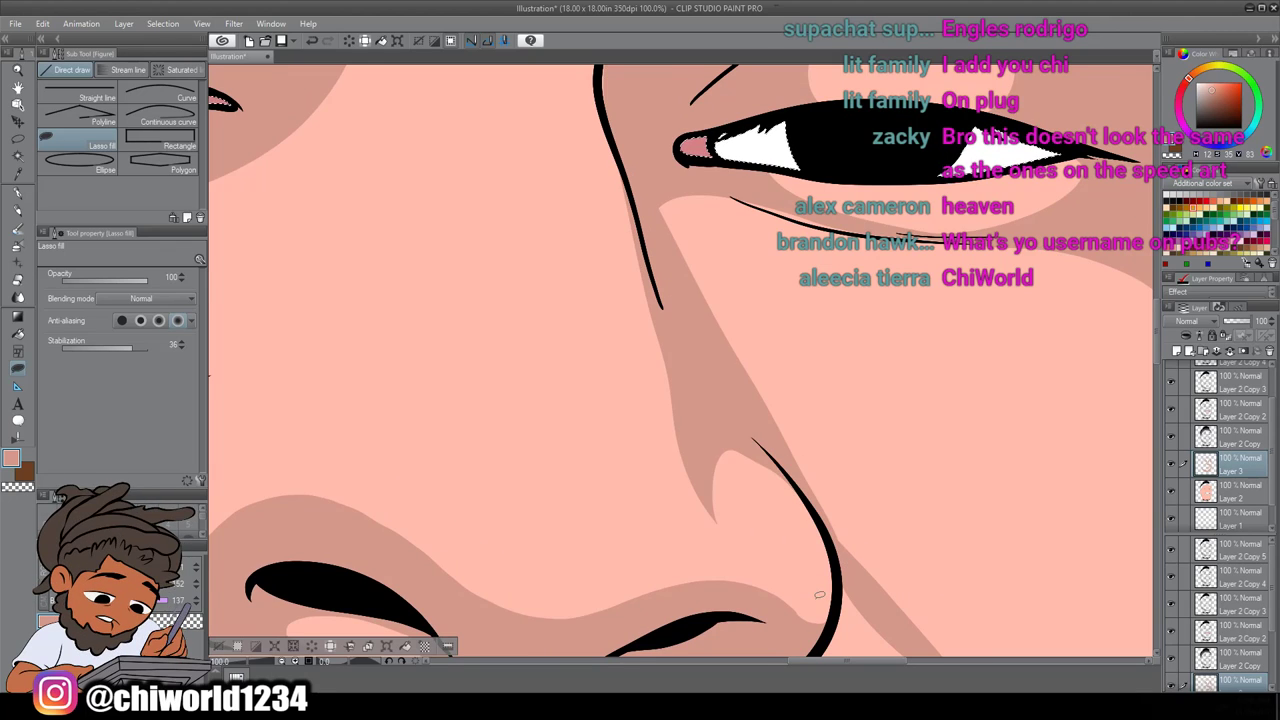
scroll(823, 593, down, 2)
scroll(834, 585, down, 4)
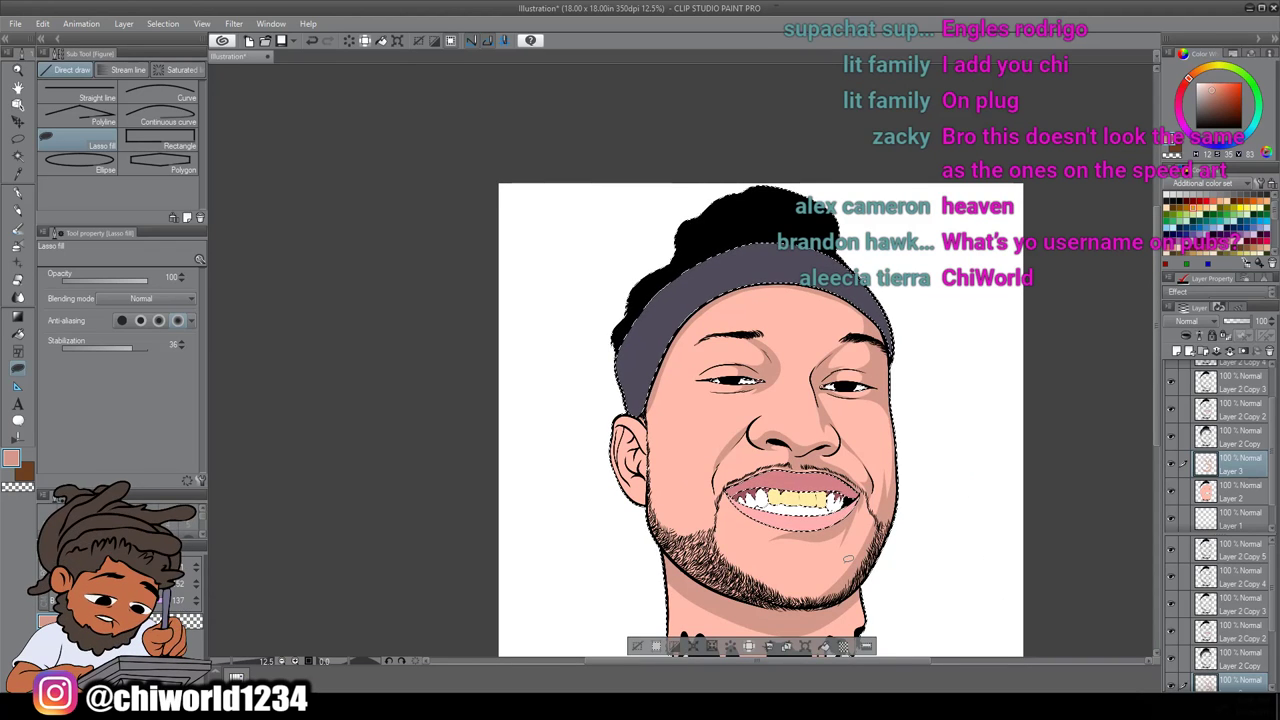
scroll(848, 558, up, 3)
scroll(848, 558, up, 3)
scroll(848, 558, up, 2)
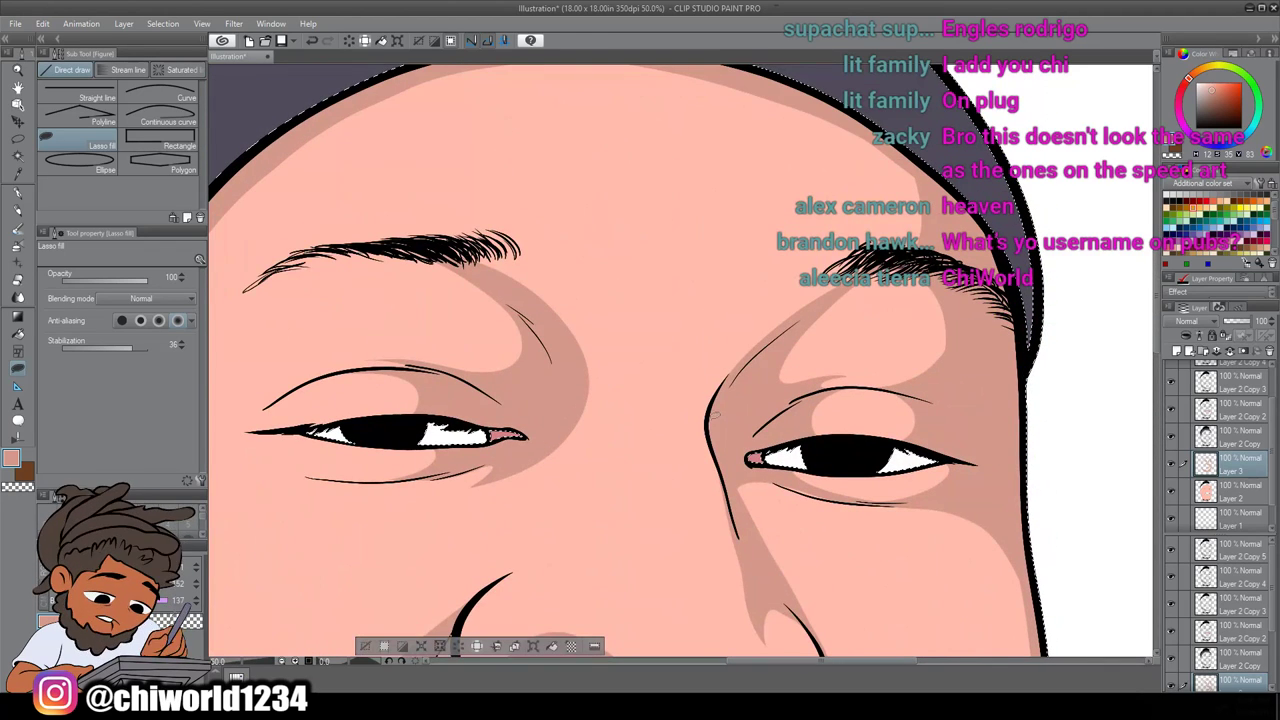
Lasso-fill the remaining gap in the shadow along the nose-bridge line beside the right-hand eye
mouse_move(716, 383)
mouse_down()
mouse_move(802, 288)
mouse_move(906, 250)
mouse_move(942, 263)
mouse_move(808, 320)
mouse_move(726, 420)
mouse_move(717, 402)
mouse_up()
drag(722, 466, 712, 437)
scroll(706, 520, down, 4)
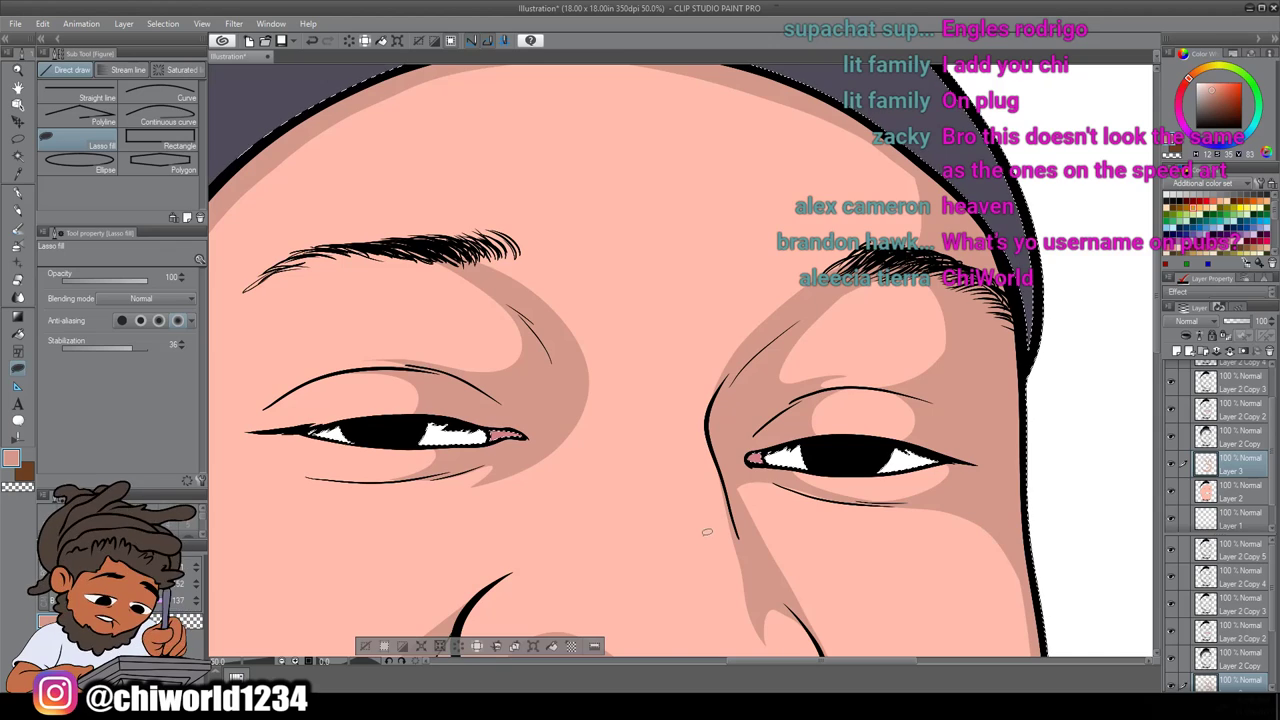
scroll(700, 527, down, 5)
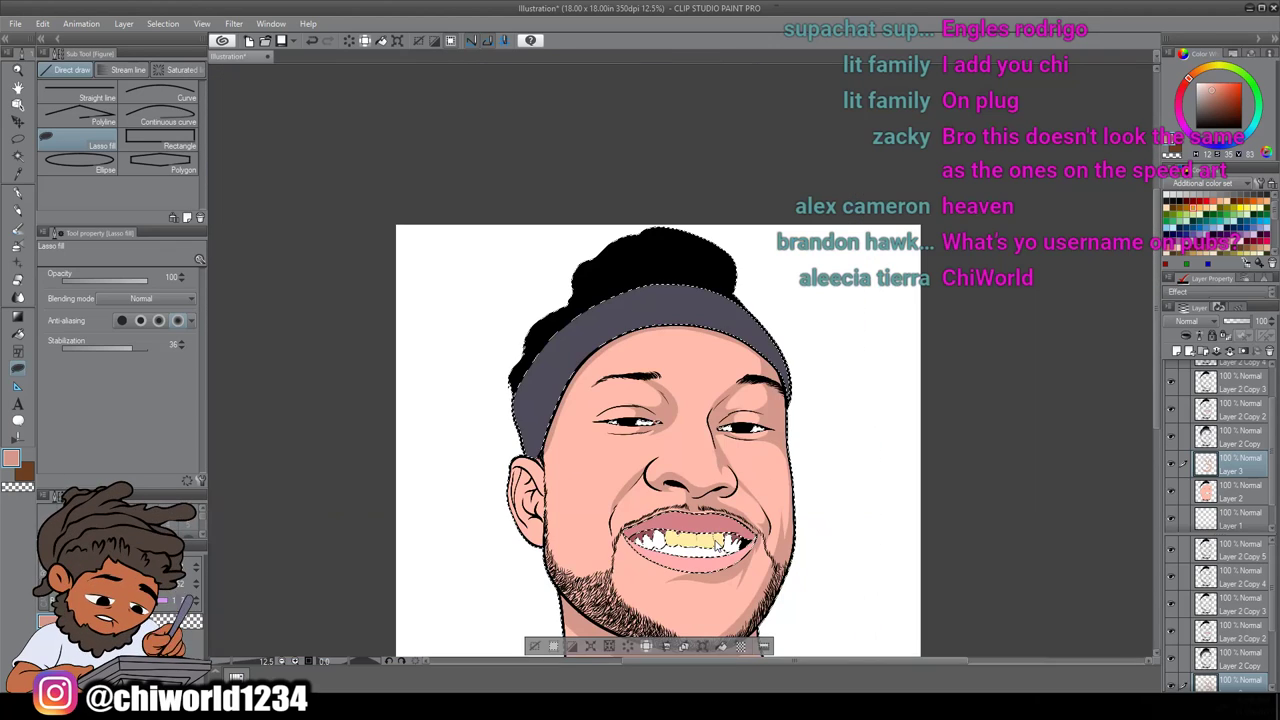
Lasso-fill a shadow down the right-hand edge of the neck, from the under-chin shadow into the outermost drip
scroll(716, 531, up, 2)
scroll(716, 531, up, 5)
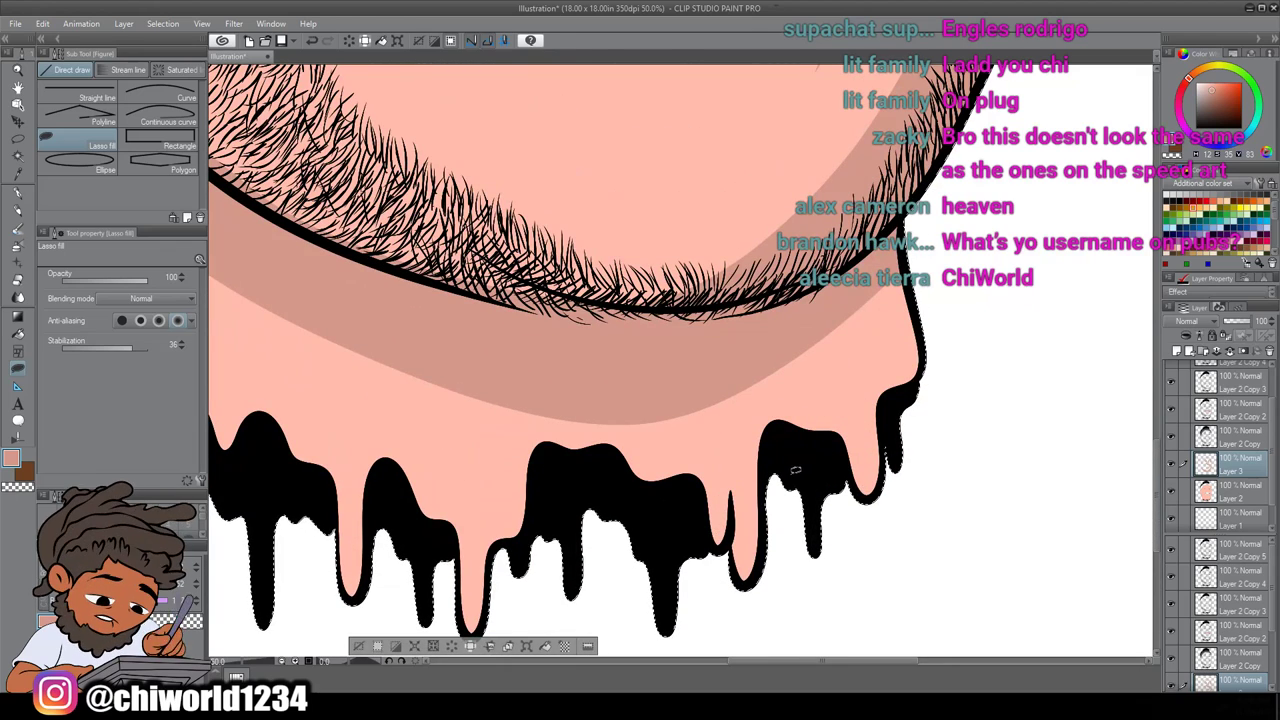
mouse_move(787, 481)
mouse_down()
mouse_move(847, 390)
mouse_move(856, 342)
mouse_move(801, 345)
mouse_up()
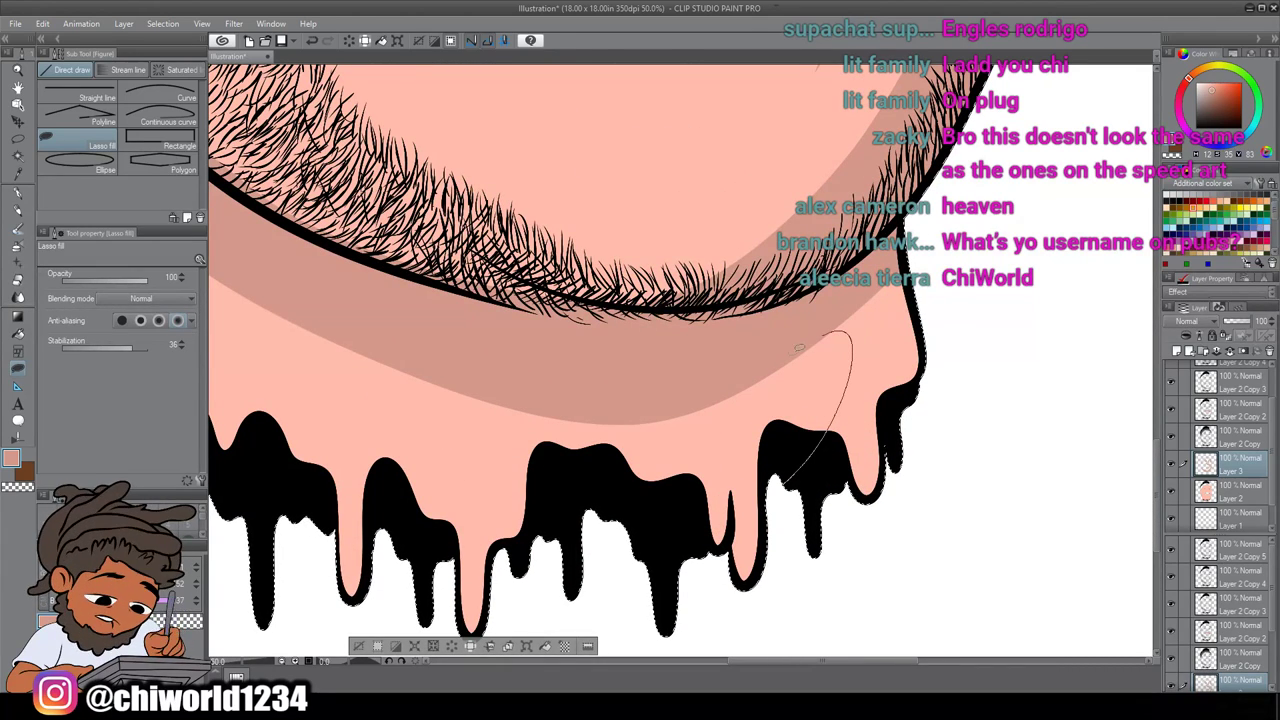
mouse_move(958, 287)
mouse_down()
mouse_move(910, 522)
mouse_move(880, 525)
mouse_up()
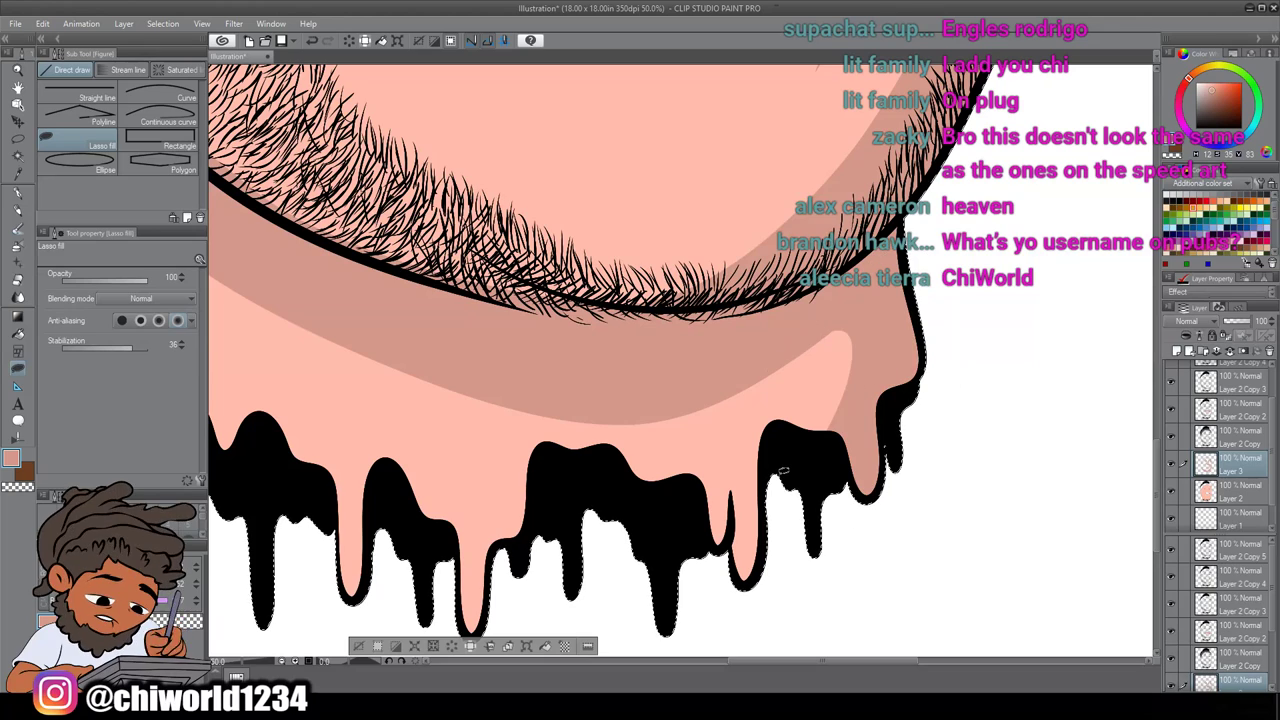
Lasso-fill a curved shadow inside the ear's central hollow, between the inner fold lines
scroll(783, 470, down, 5)
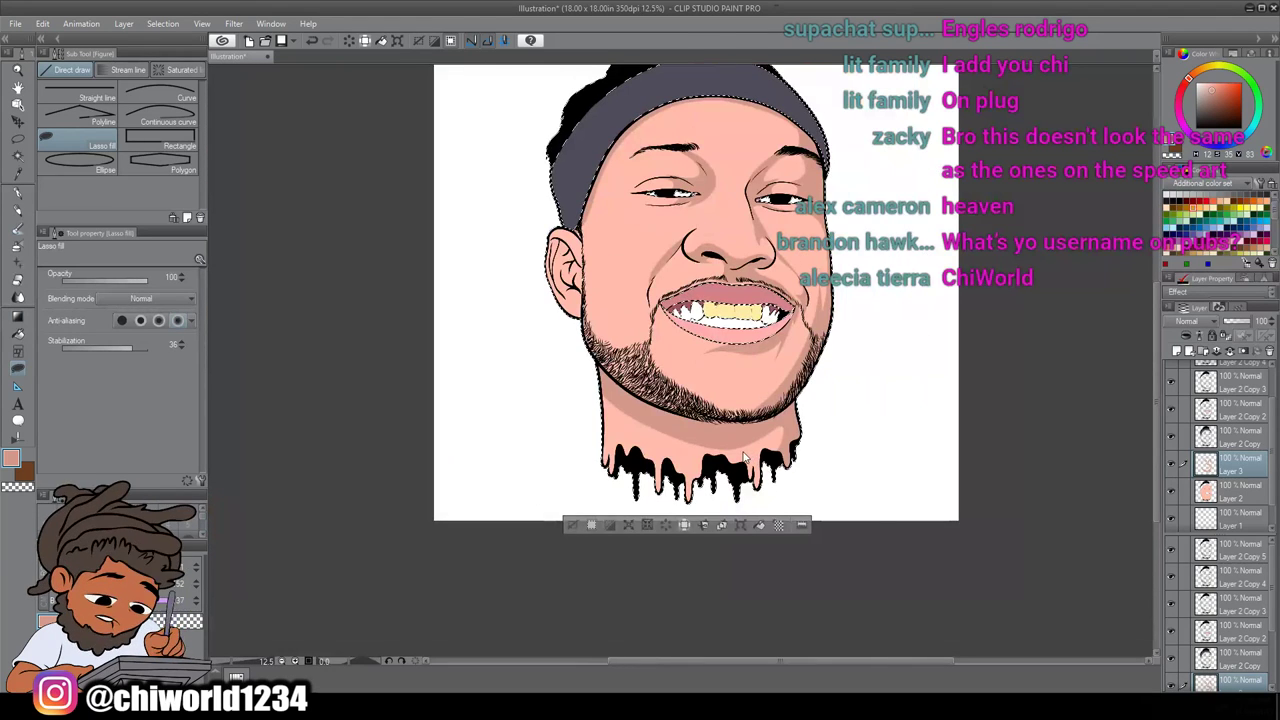
scroll(729, 448, up, 4)
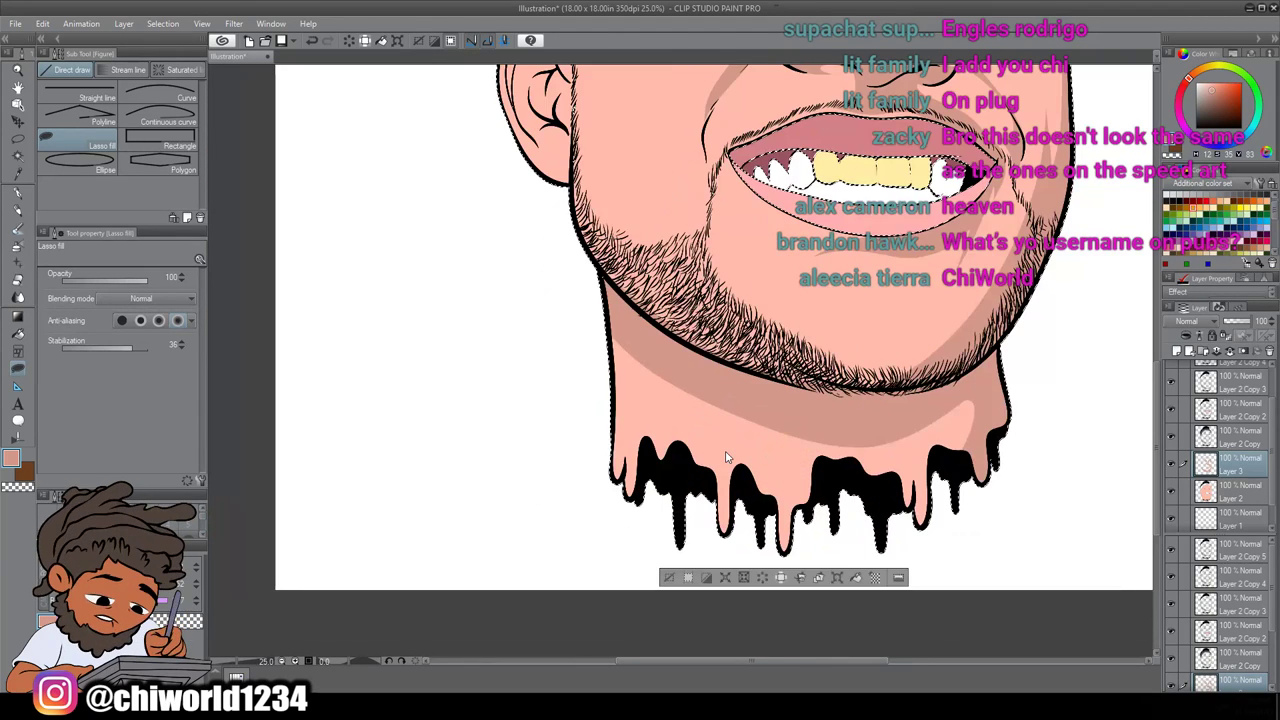
scroll(729, 448, left, 3)
scroll(729, 448, up, 3)
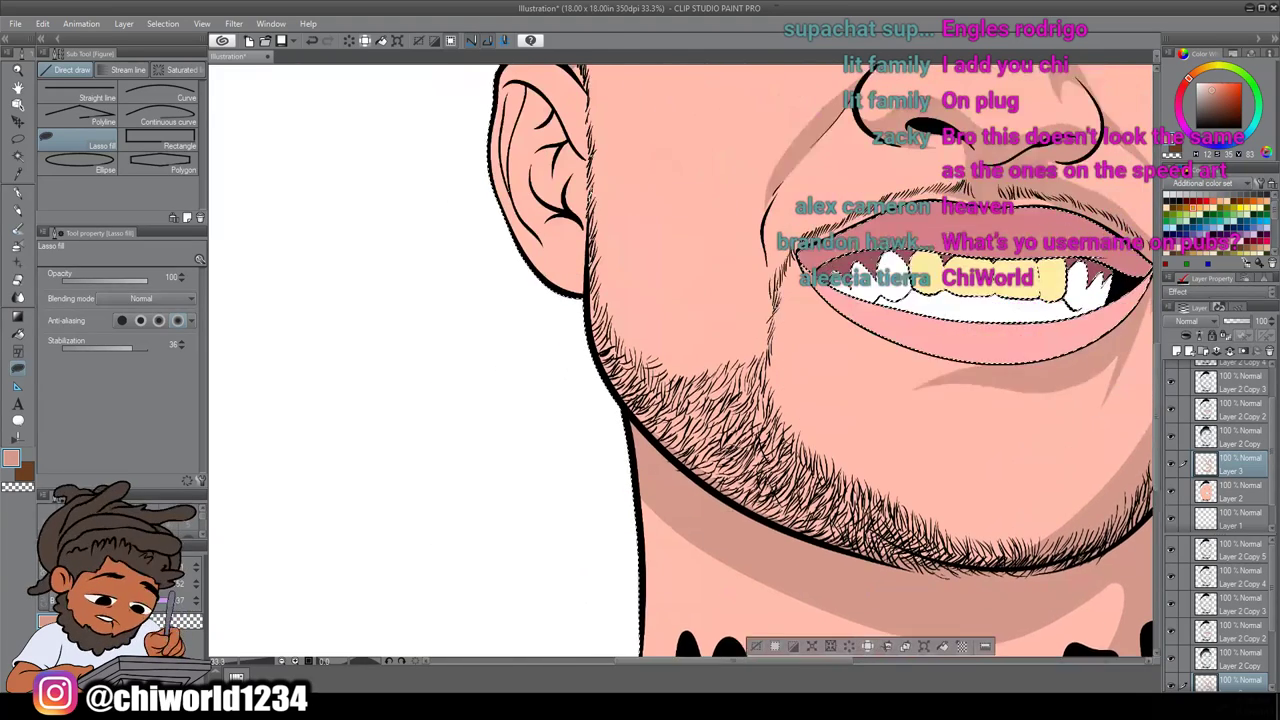
scroll(729, 448, up, 1)
scroll(729, 448, up, 4)
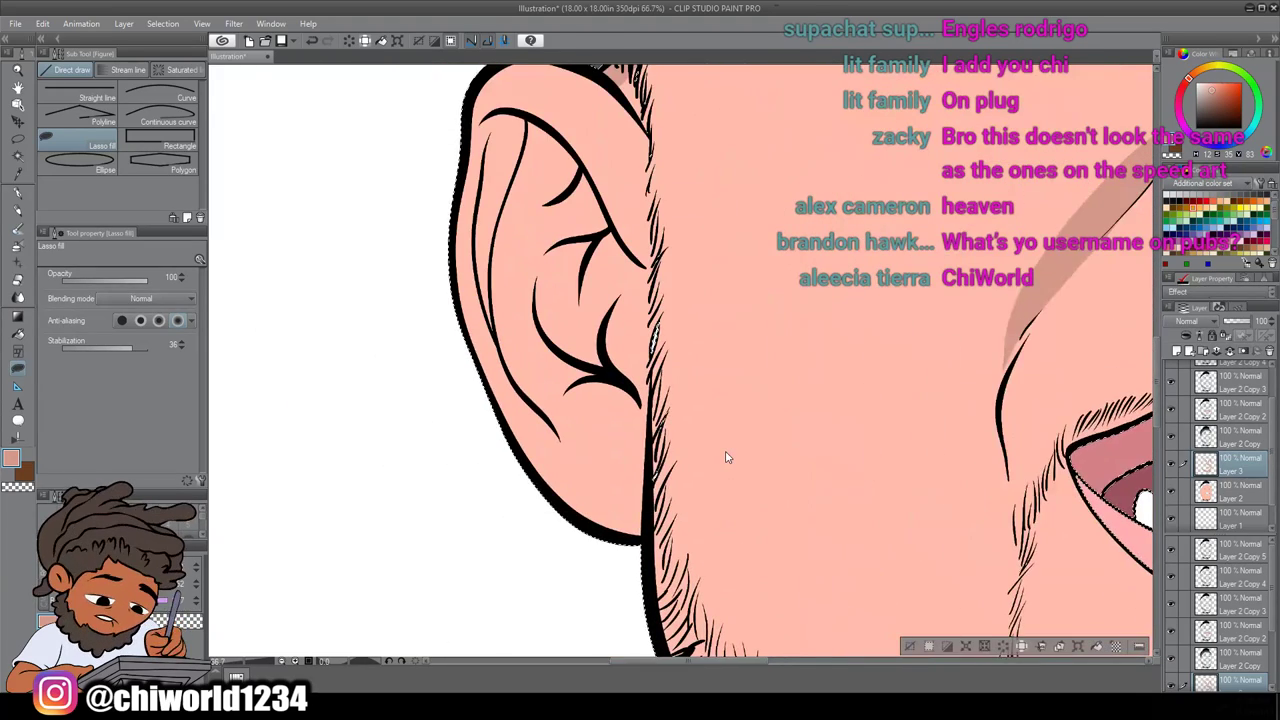
scroll(729, 448, down, 3)
scroll(655, 545, up, 3)
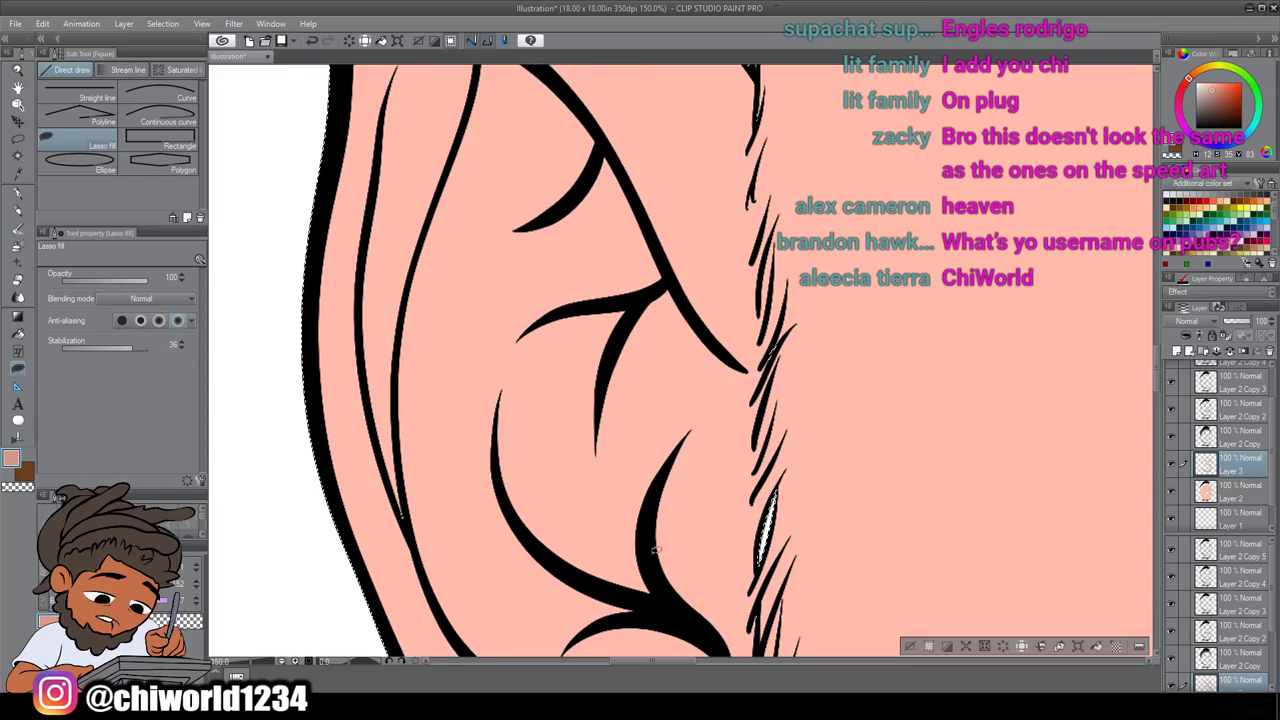
mouse_move(637, 553)
mouse_down()
mouse_move(612, 391)
mouse_move(672, 273)
mouse_move(550, 309)
mouse_move(504, 368)
mouse_move(534, 342)
mouse_move(507, 420)
mouse_move(538, 530)
mouse_move(588, 579)
mouse_move(648, 592)
mouse_up()
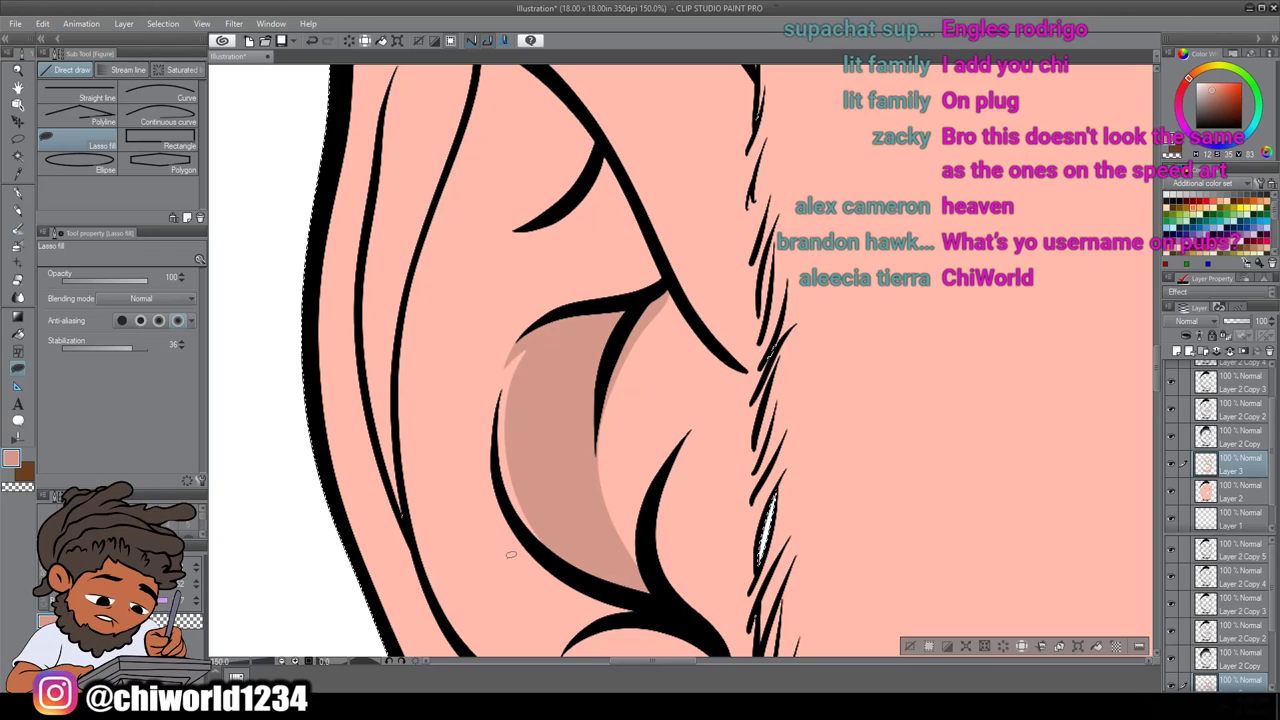
Lasso-fill a shadow in the ear's upper hollows beneath the rim line, leaving rounded and oval highlights in the base skin colour
scroll(445, 353, up, 3)
drag(604, 268, 566, 337)
mouse_move(502, 361)
mouse_down()
mouse_move(527, 336)
mouse_move(538, 271)
mouse_up()
mouse_move(508, 213)
mouse_down()
mouse_move(446, 324)
mouse_move(410, 448)
mouse_up()
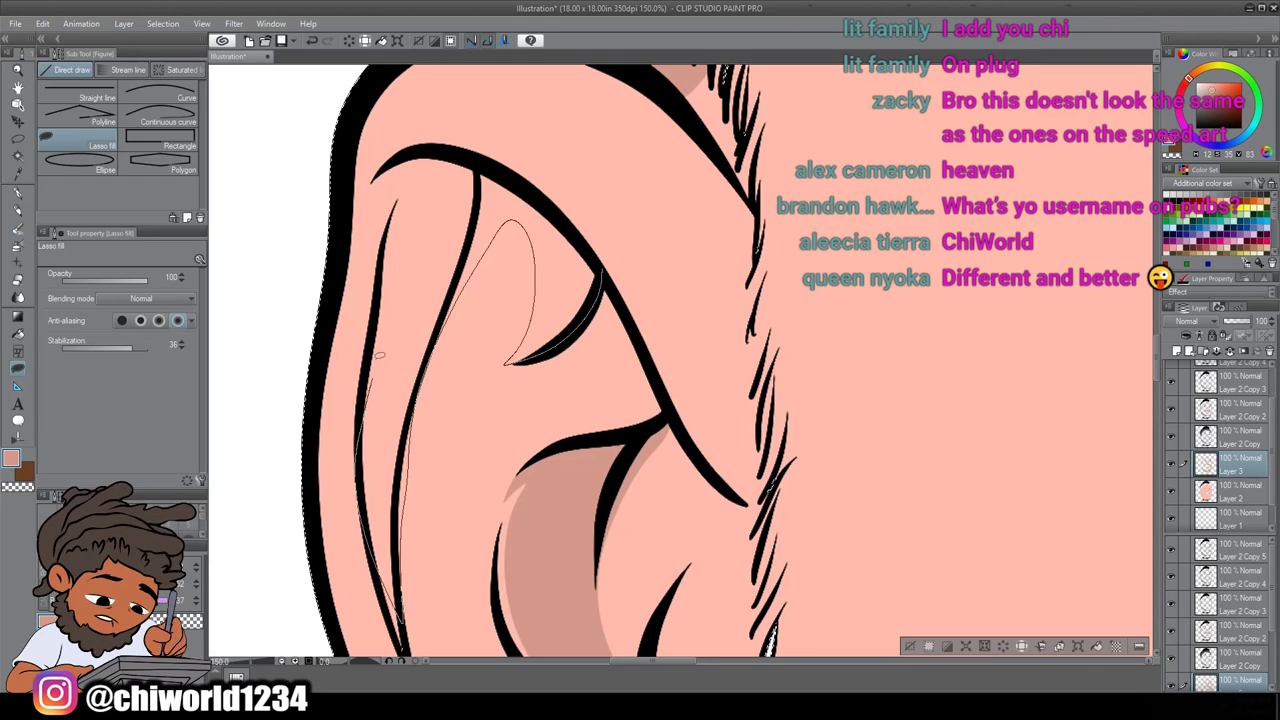
mouse_move(392, 236)
mouse_down()
mouse_move(390, 390)
mouse_move(444, 264)
mouse_move(425, 245)
mouse_move(372, 335)
mouse_up()
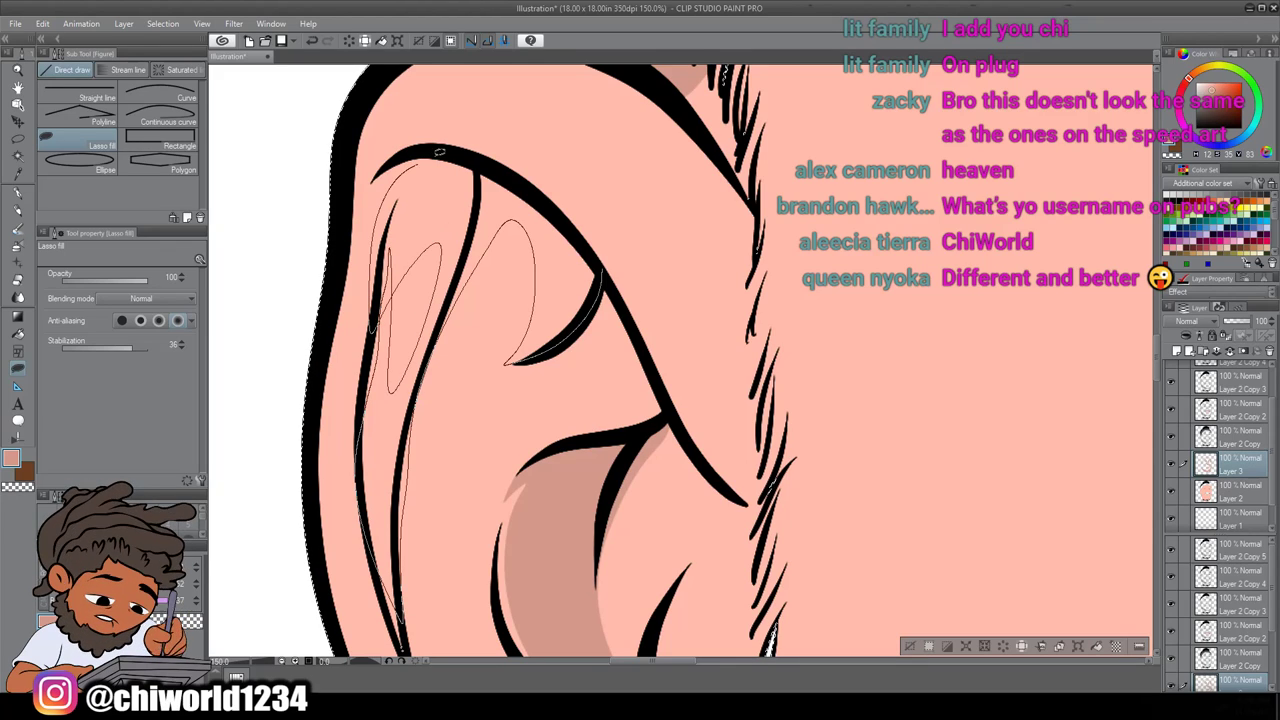
drag(604, 273, 373, 303)
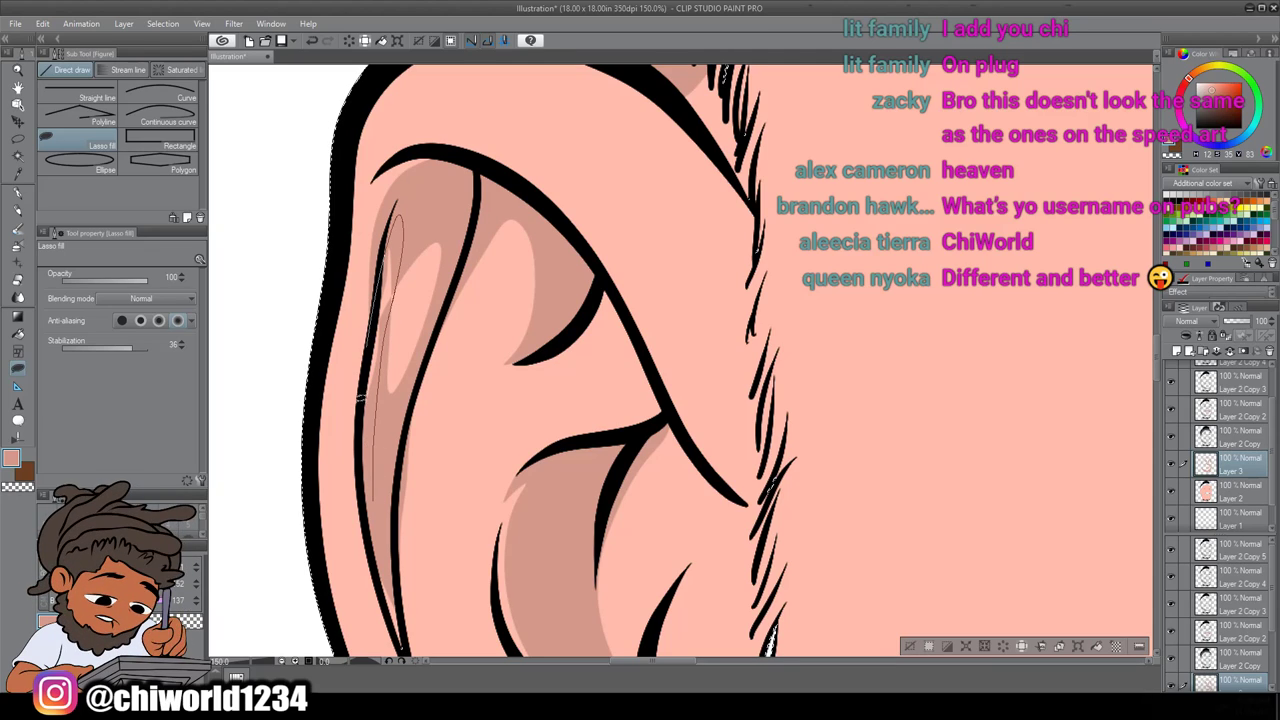
Extend the upper-ear shadow along the long outer fold line and under the start of the rim line
drag(384, 508, 382, 272)
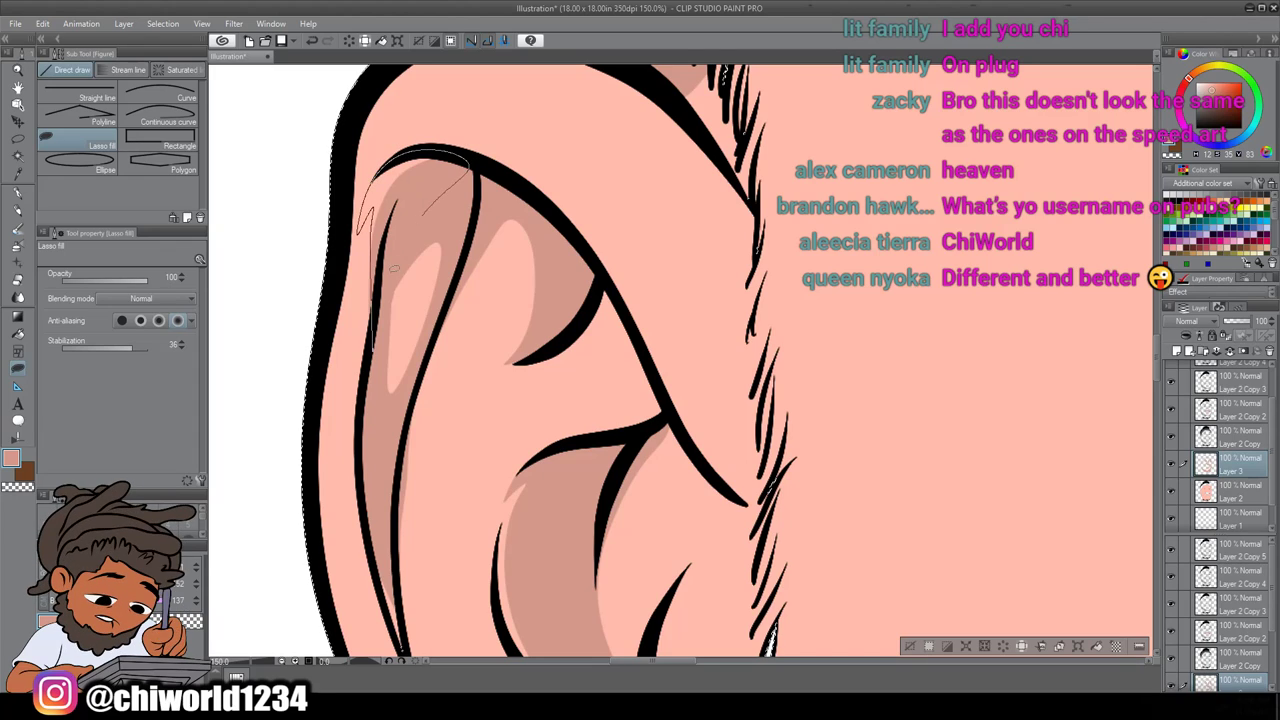
drag(395, 263, 380, 378)
mouse_move(450, 242)
mouse_down()
mouse_move(400, 210)
mouse_move(384, 390)
mouse_up()
scroll(405, 640, down, 2)
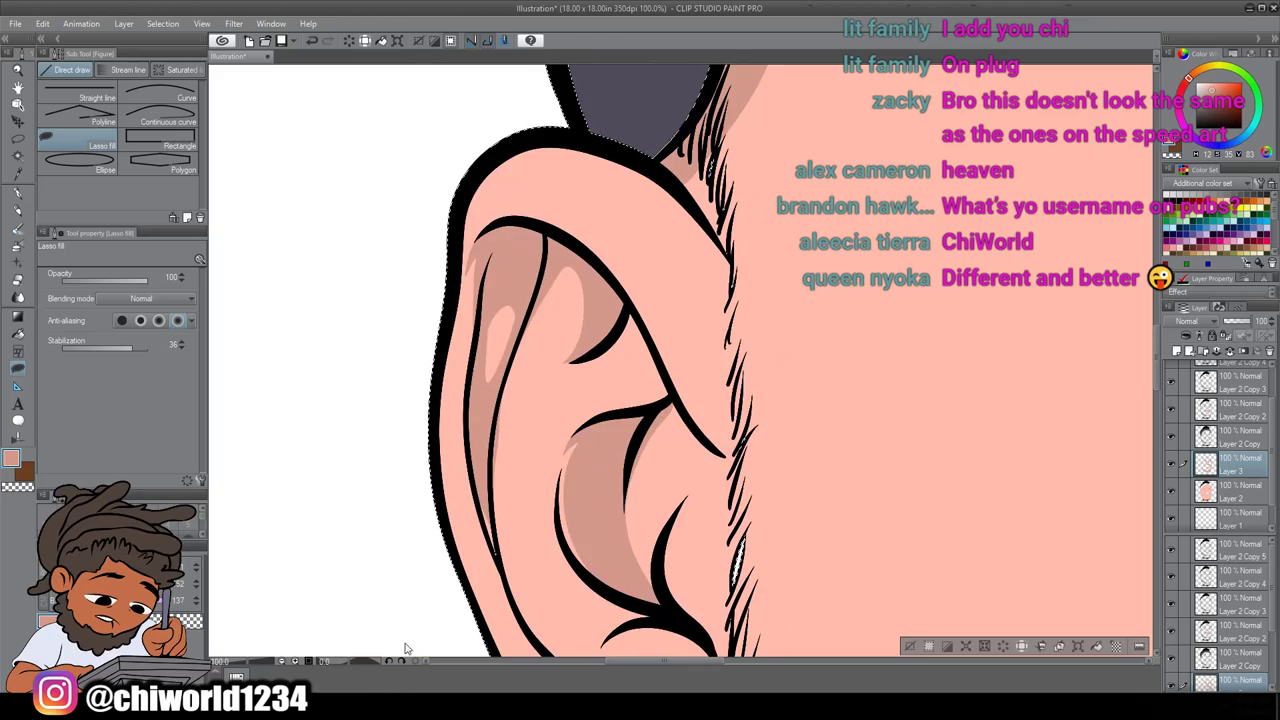
Extend the central ear hollow's shadow out to its left-hand contour line, closing the light gap
scroll(414, 614, right, 3)
scroll(414, 614, down, 2)
scroll(412, 624, up, 2)
scroll(415, 620, up, 3)
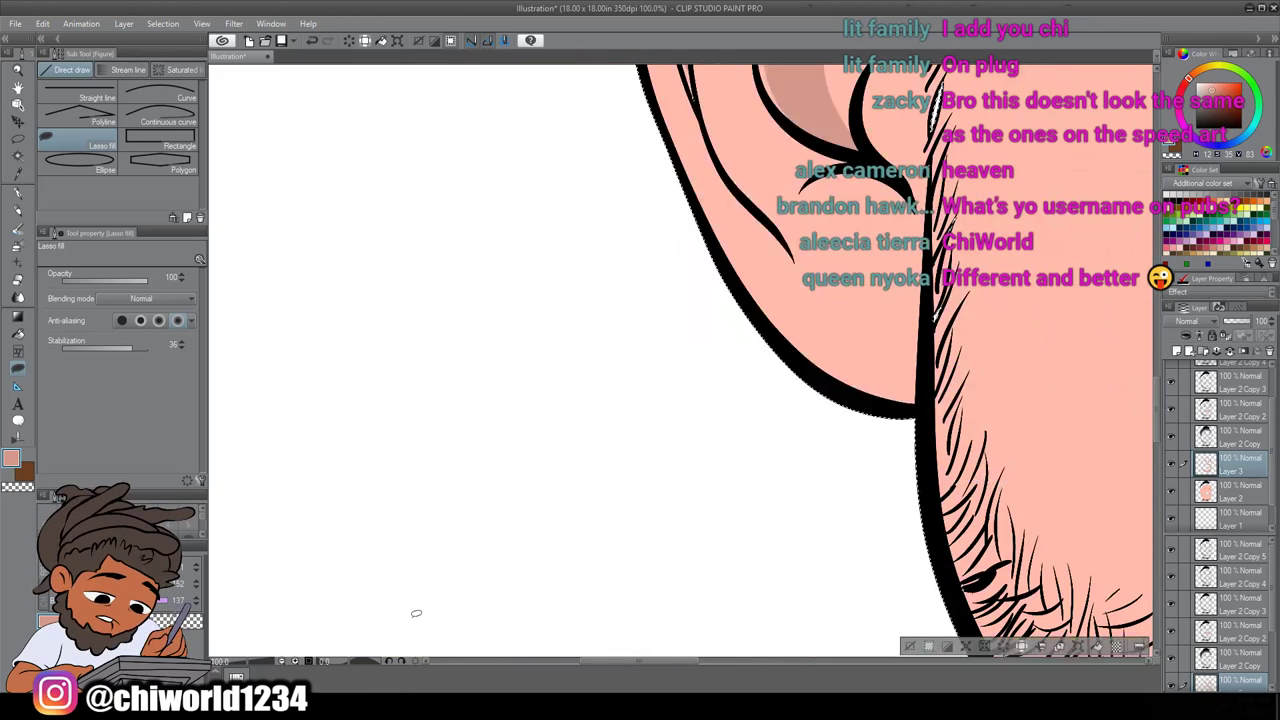
scroll(417, 618, right, 2)
scroll(419, 612, up, 4)
scroll(419, 611, up, 1)
mouse_move(702, 424)
mouse_down()
mouse_move(674, 410)
mouse_move(626, 334)
mouse_move(630, 252)
mouse_up()
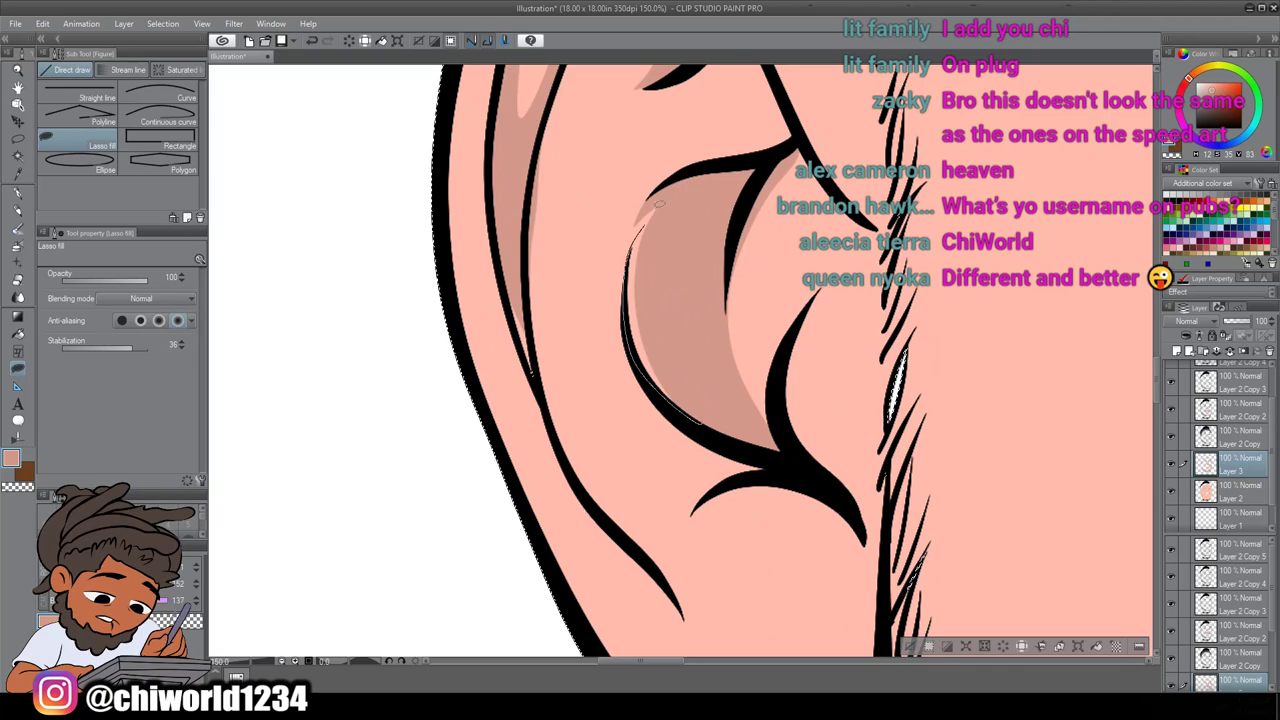
drag(657, 208, 688, 173)
Lasso-fill a shadow around the ear's lower fold line, tapering into the lobe and joining the fold below the central hollow
scroll(462, 372, down, 1)
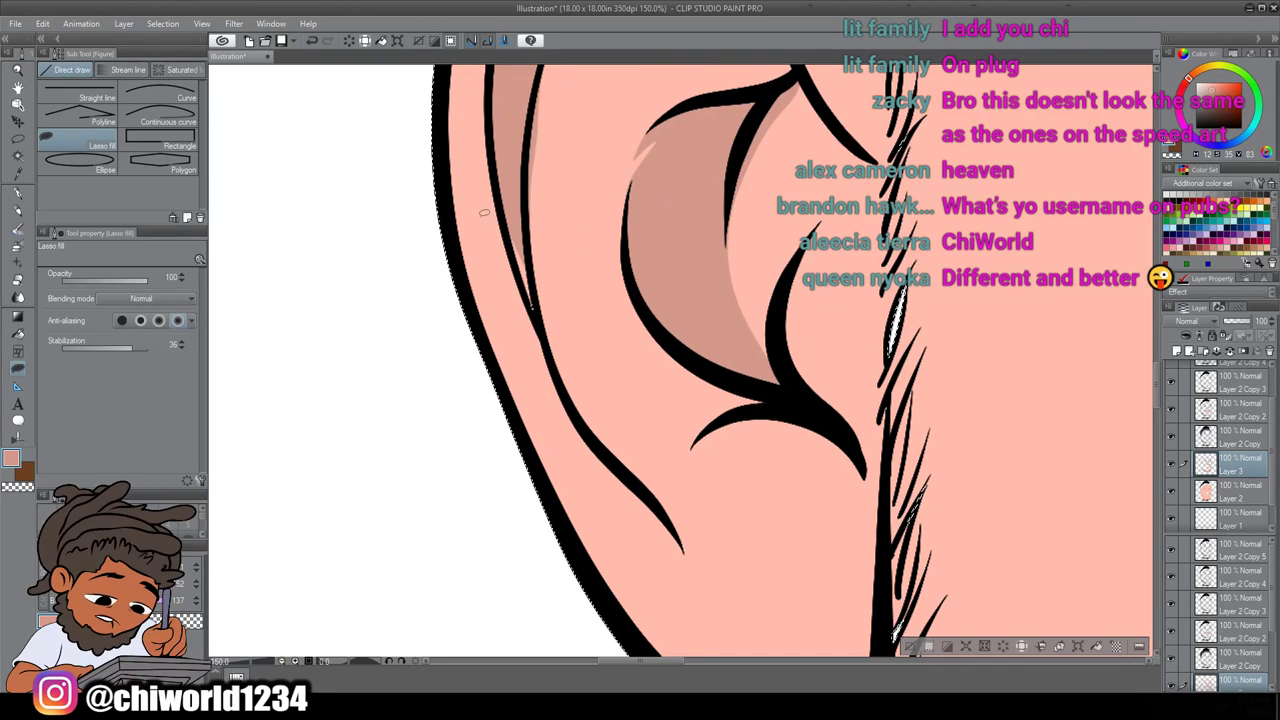
mouse_move(502, 130)
mouse_down()
mouse_move(510, 252)
mouse_move(545, 380)
mouse_move(580, 455)
mouse_move(624, 502)
mouse_up()
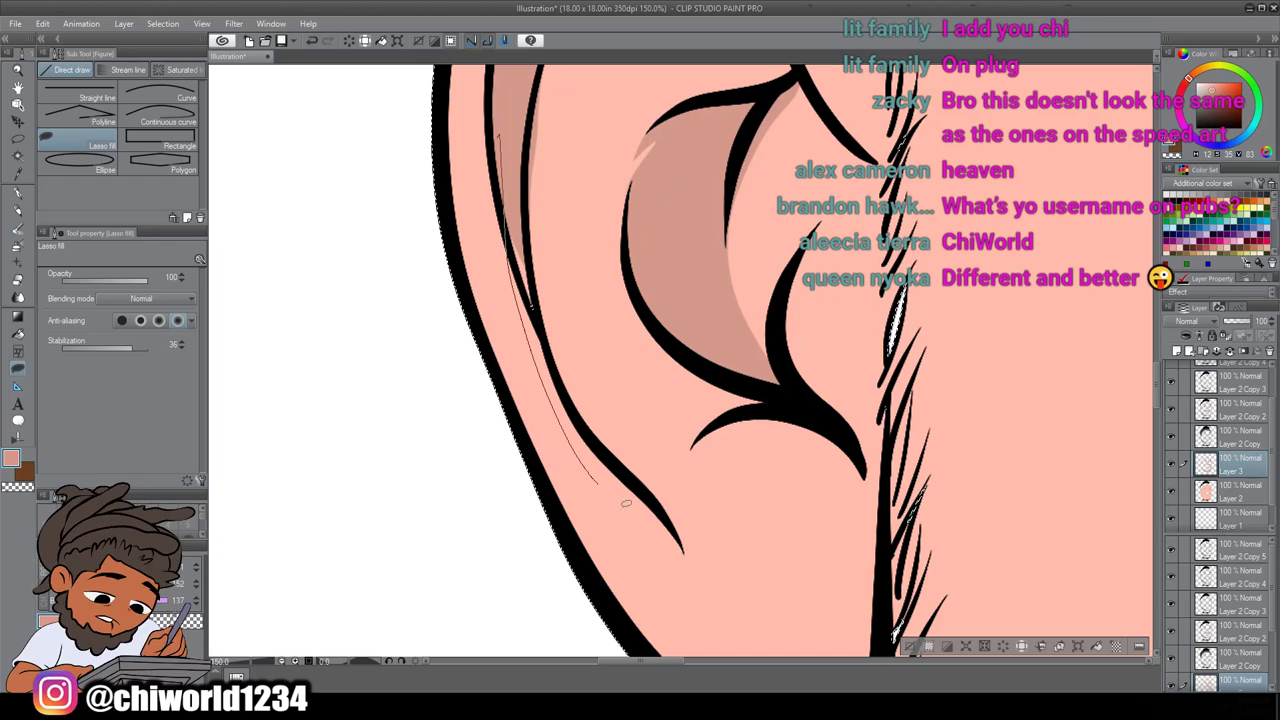
drag(687, 584, 697, 594)
drag(698, 522, 726, 444)
mouse_move(800, 405)
mouse_down()
mouse_move(760, 376)
mouse_move(660, 402)
mouse_move(594, 368)
mouse_move(536, 208)
mouse_up()
drag(534, 142, 535, 142)
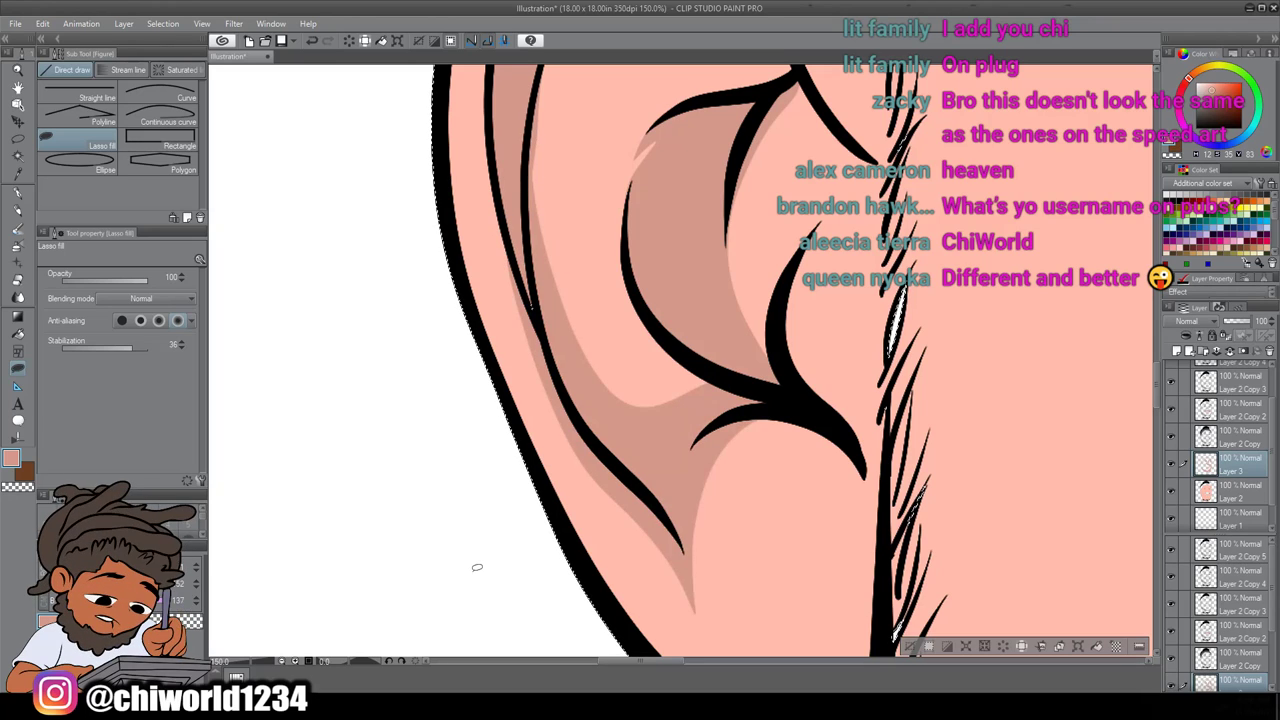
Lasso-fill a thin shadow beside the short curved line at the ear opening, near the sideburn
scroll(477, 567, down, 2)
scroll(477, 567, up, 2)
scroll(477, 567, right, 2)
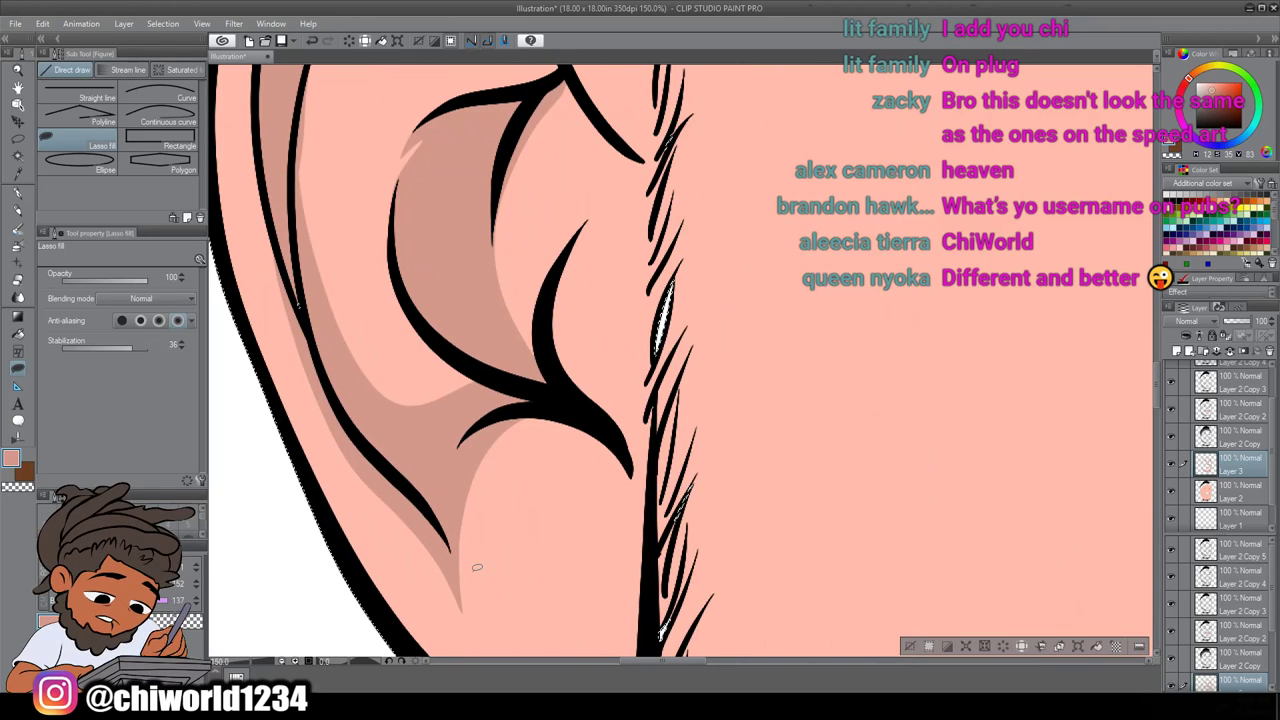
mouse_move(548, 294)
mouse_down()
mouse_move(563, 377)
mouse_move(606, 424)
mouse_move(648, 519)
mouse_move(669, 381)
mouse_move(656, 314)
mouse_move(590, 311)
mouse_move(584, 261)
mouse_move(624, 181)
mouse_move(581, 217)
mouse_move(546, 302)
mouse_up()
Lasso-fill a broad curved shadow along the ear's upper rim, from its outer edge down to the sideburn
scroll(530, 460, up, 6)
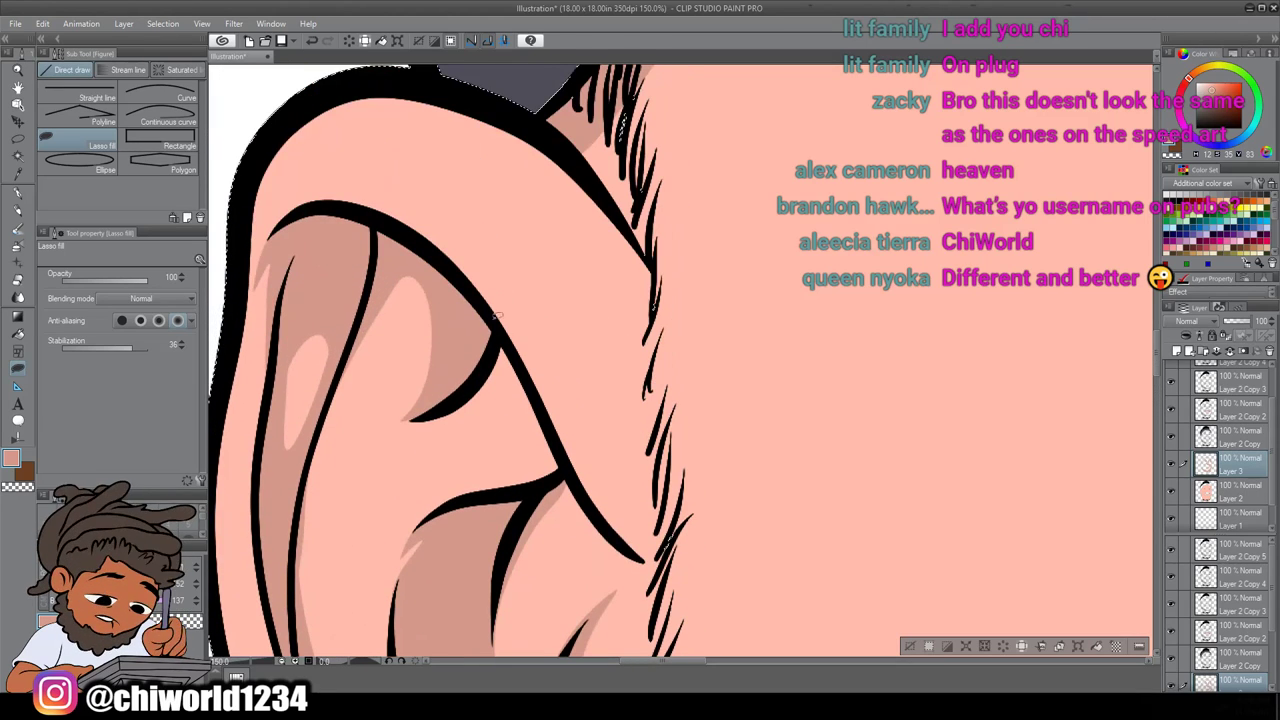
scroll(513, 496, left, 4)
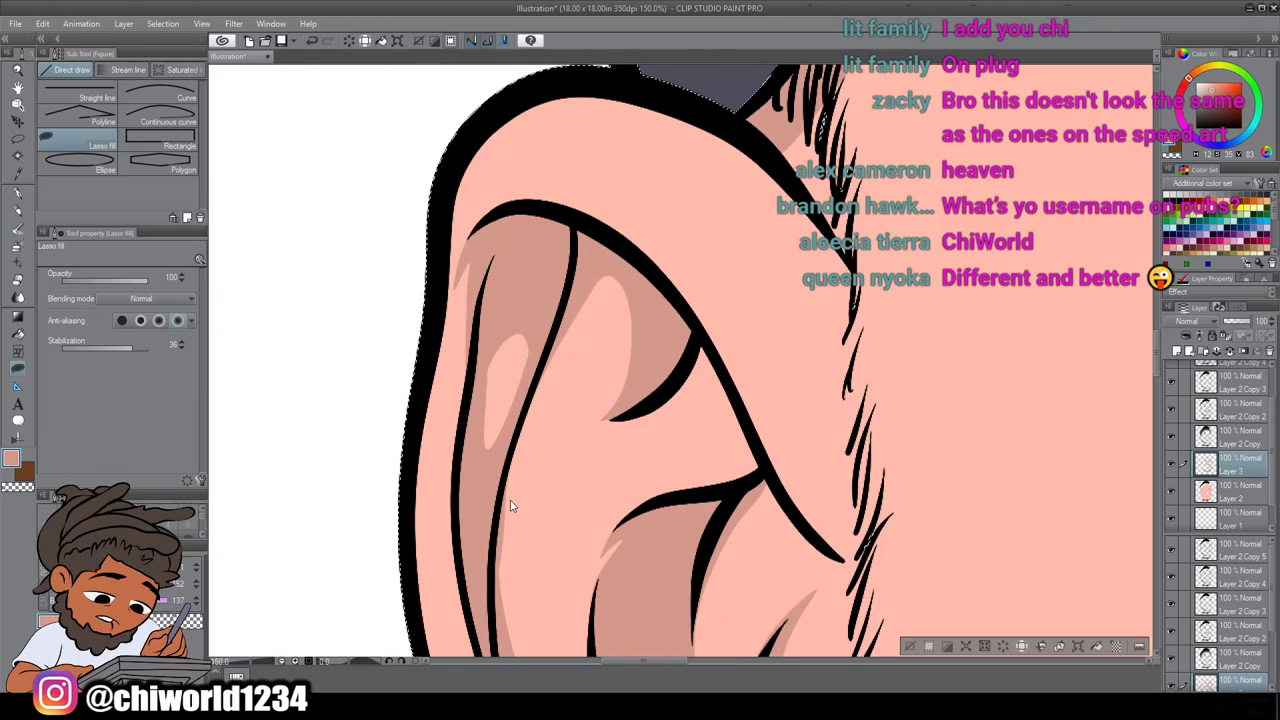
mouse_move(466, 222)
mouse_down()
mouse_move(548, 210)
mouse_move(655, 285)
mouse_move(810, 540)
mouse_move(845, 565)
mouse_move(872, 400)
mouse_move(797, 370)
mouse_move(716, 226)
mouse_move(606, 152)
mouse_move(462, 205)
mouse_move(440, 322)
mouse_move(460, 270)
mouse_up()
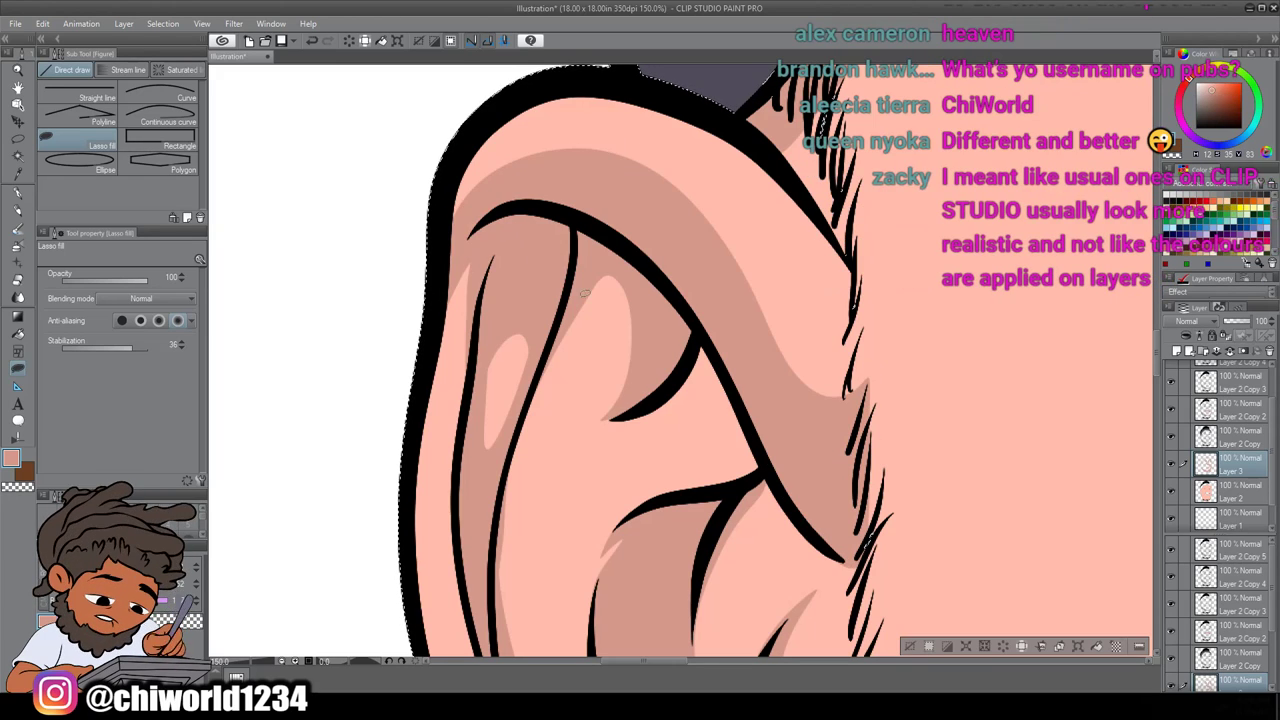
Lasso-fill a tapering shadow along the crease beneath the left-hand eye, joined to the inner-corner shadow
scroll(598, 292, down, 4)
scroll(599, 292, down, 3)
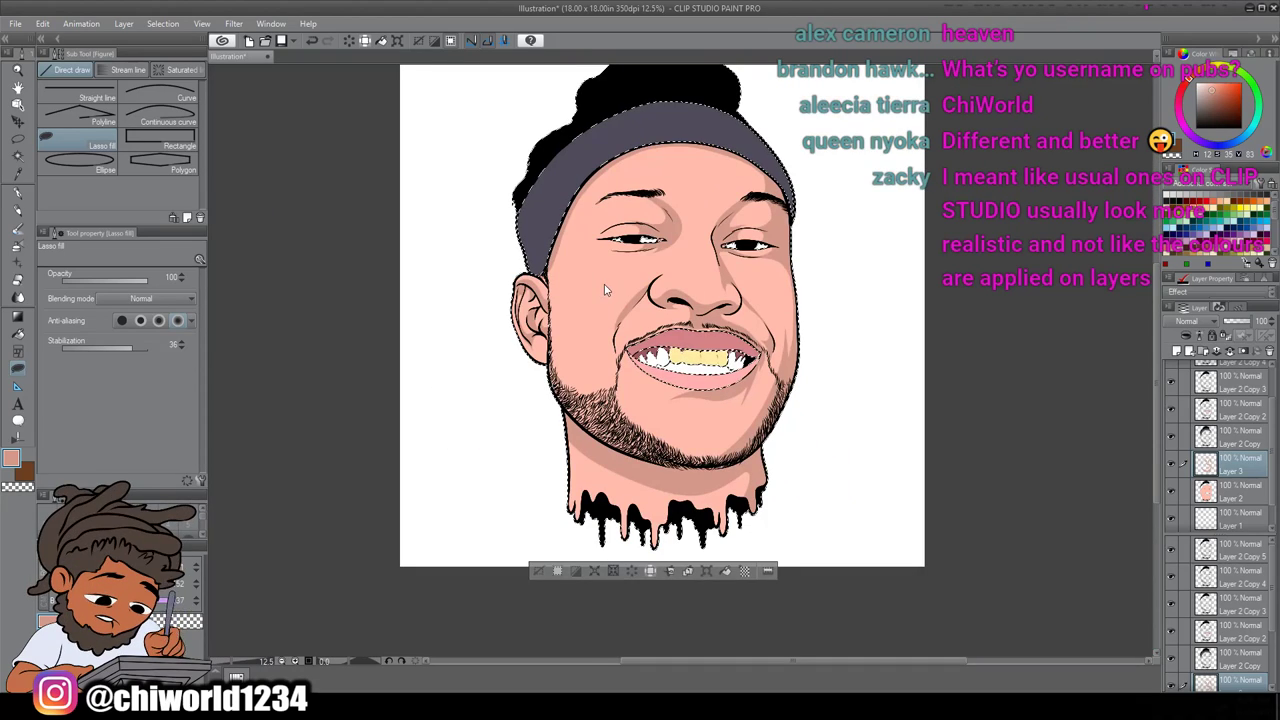
scroll(514, 255, up, 4)
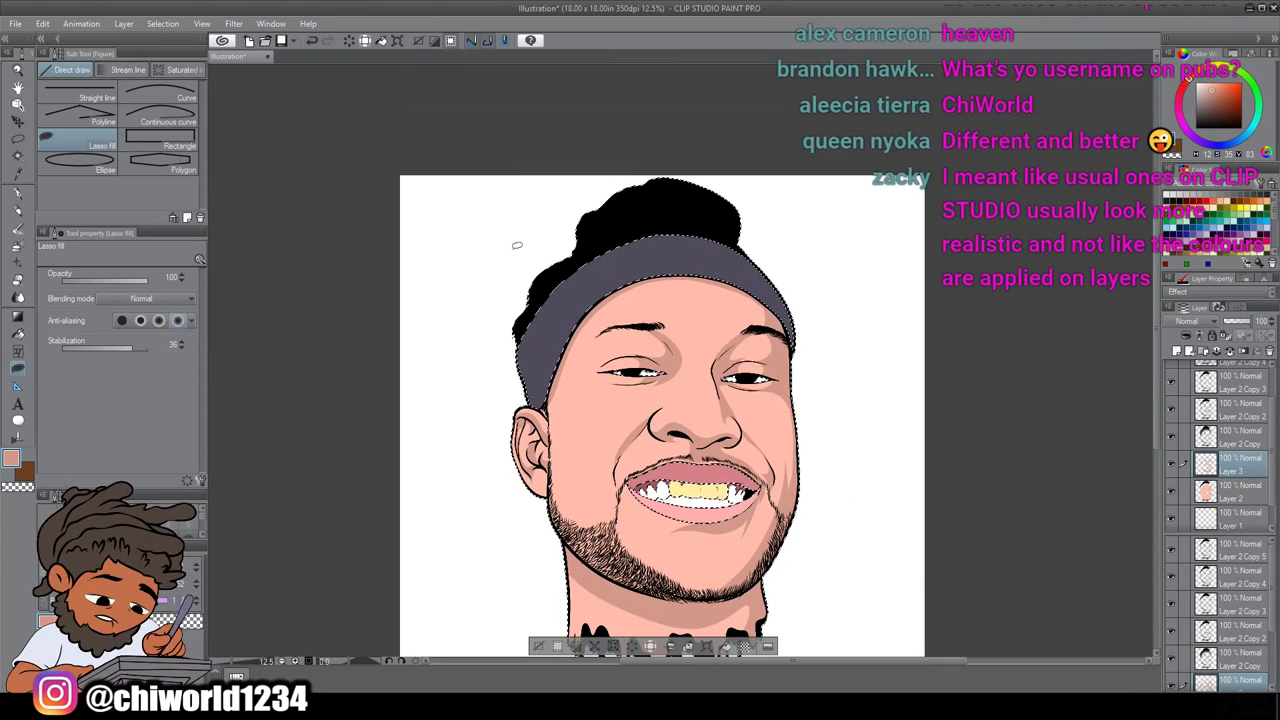
scroll(528, 240, right, 4)
scroll(528, 240, down, 3)
scroll(528, 243, up, 1)
scroll(530, 240, down, 3)
scroll(530, 237, up, 1)
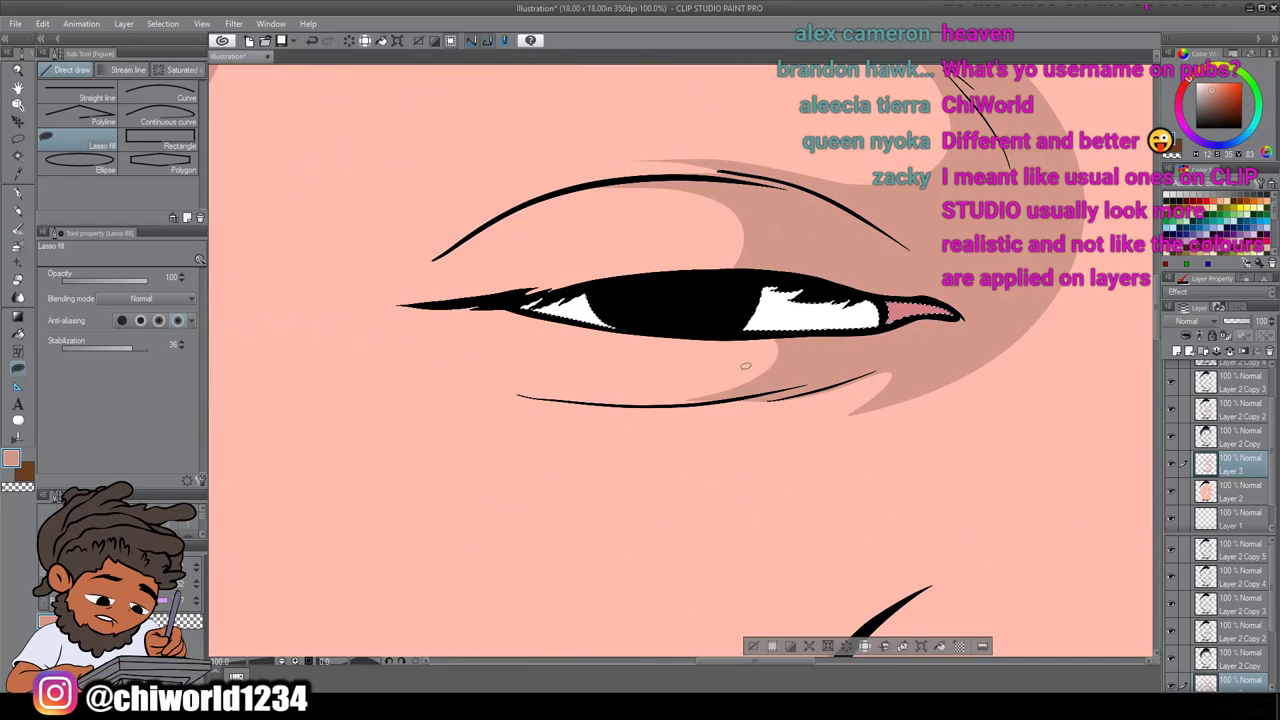
mouse_move(795, 340)
mouse_down()
mouse_move(728, 378)
mouse_move(667, 391)
mouse_move(470, 377)
mouse_move(592, 402)
mouse_move(757, 401)
mouse_move(726, 416)
mouse_move(880, 373)
mouse_up()
scroll(657, 590, down, 1)
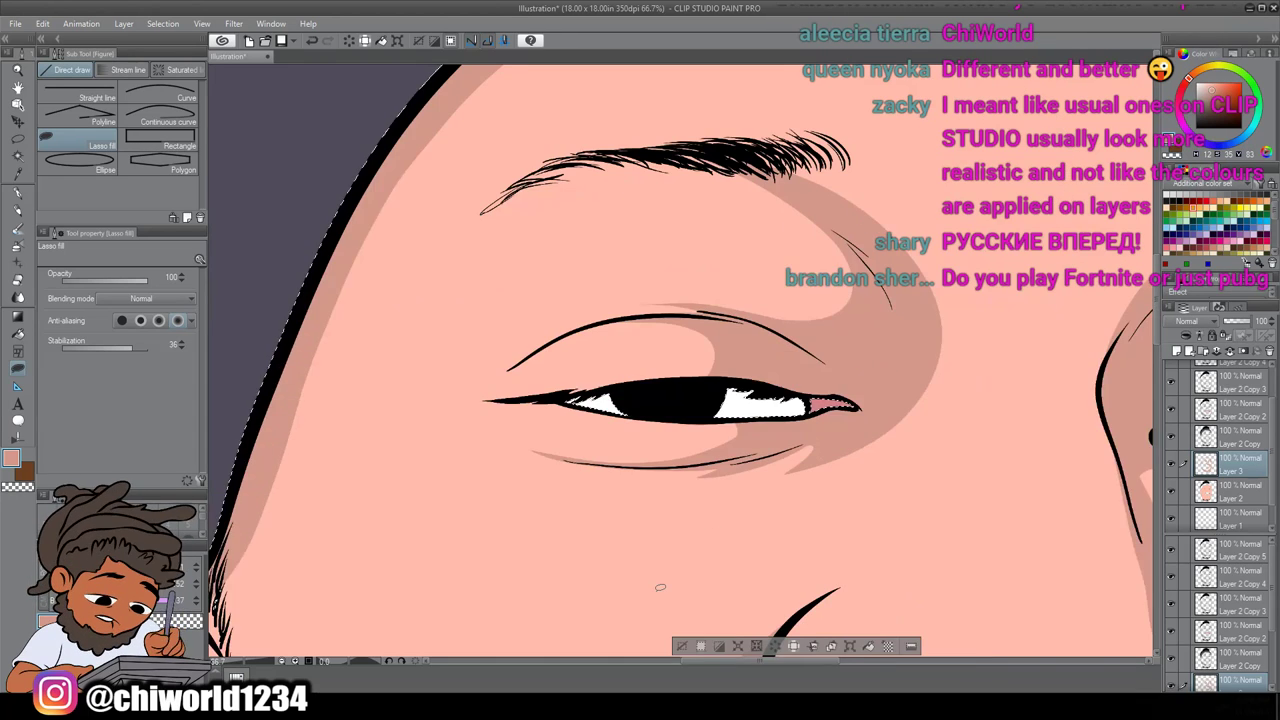
Lasso-fill a shadow beneath the right-hand eye's lower crease, joining the side-of-nose shadow to the cheek shadow
scroll(657, 595, right, 3)
scroll(657, 591, up, 1)
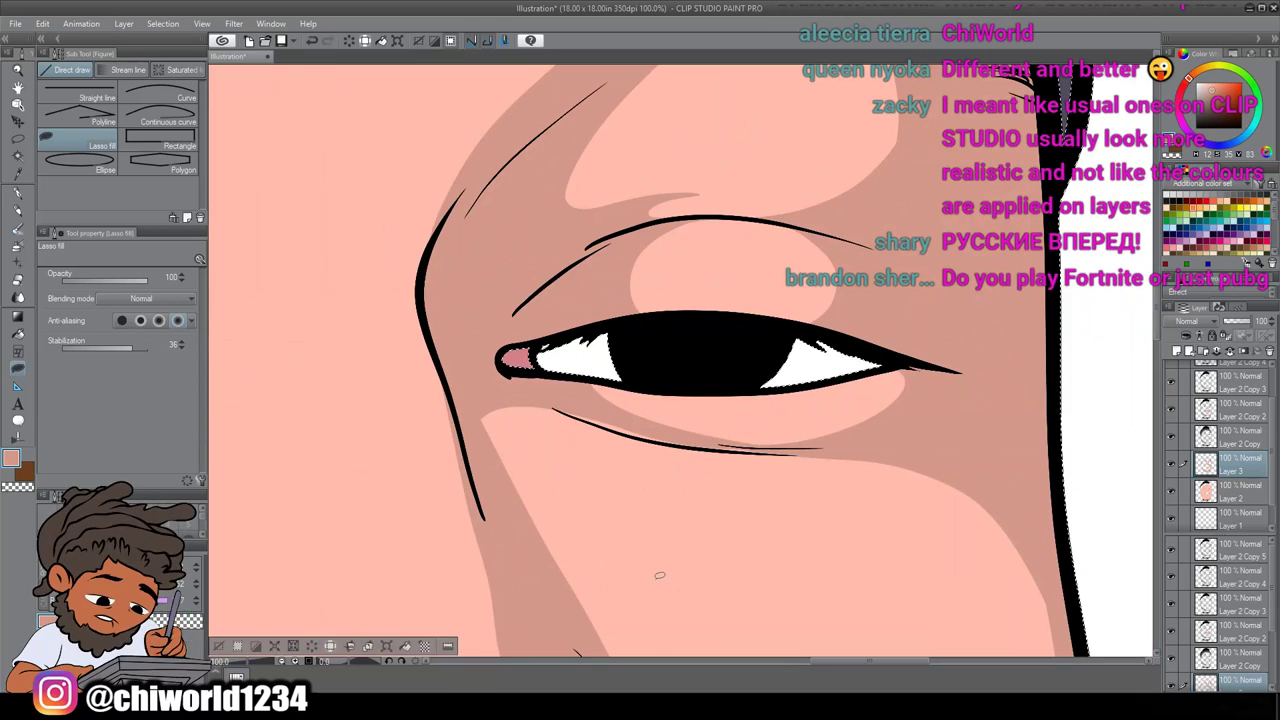
mouse_move(520, 489)
mouse_down()
mouse_move(533, 451)
mouse_move(604, 452)
mouse_move(559, 430)
mouse_move(596, 443)
mouse_up()
drag(720, 466, 911, 453)
drag(715, 436, 590, 405)
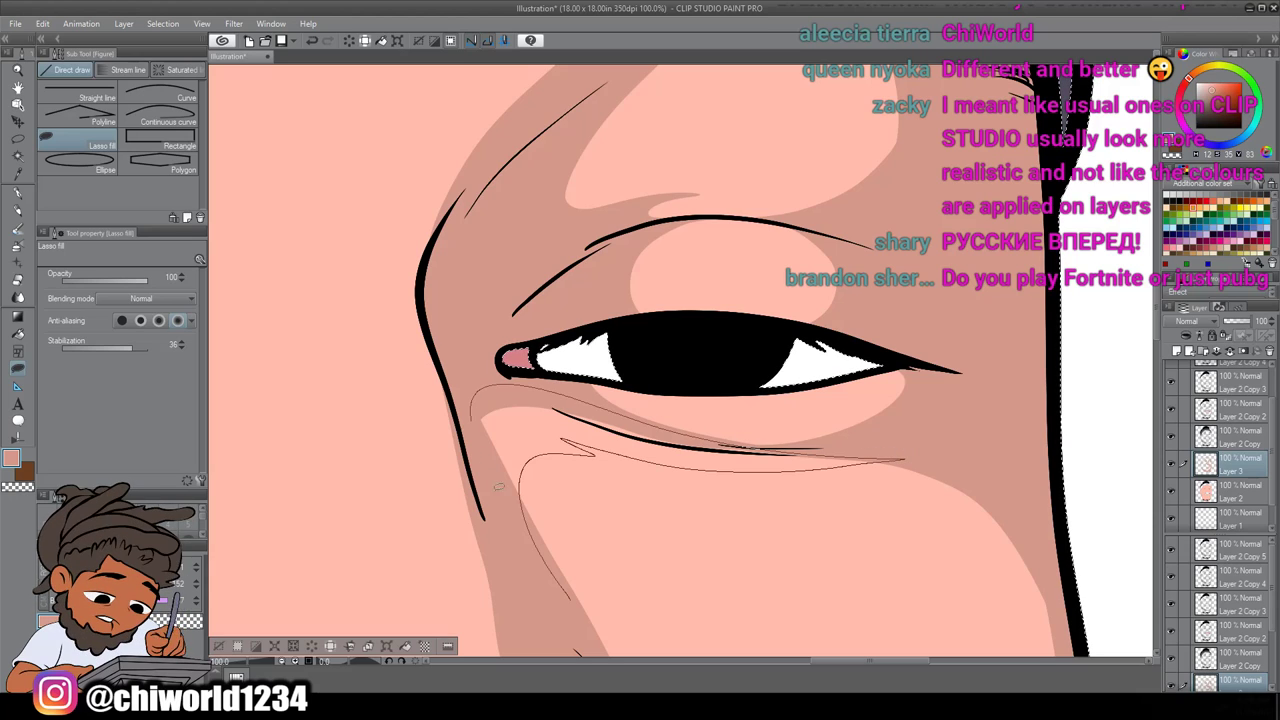
drag(492, 473, 530, 604)
Lasso-fill a thin shadow beneath the left-hand eyebrow, from its outer tip to the existing shadow at its inner end
scroll(529, 610, down, 4)
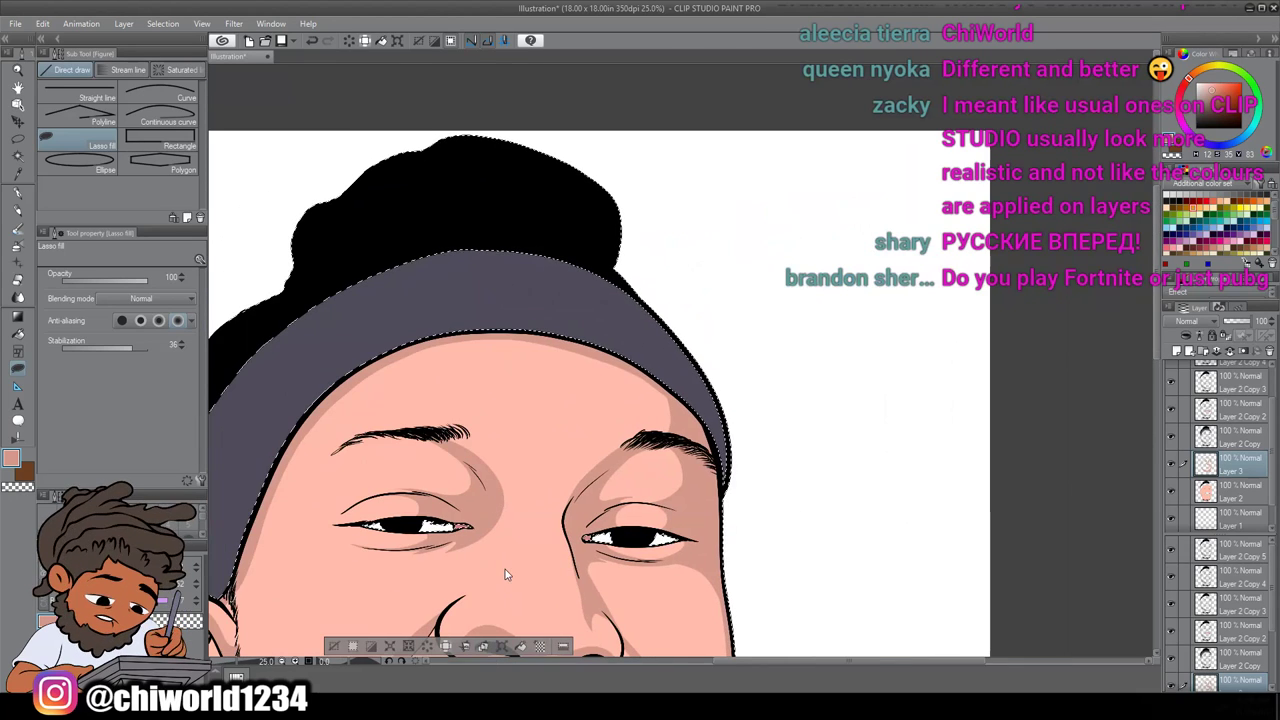
scroll(505, 572, up, 2)
scroll(505, 572, down, 3)
scroll(504, 575, up, 4)
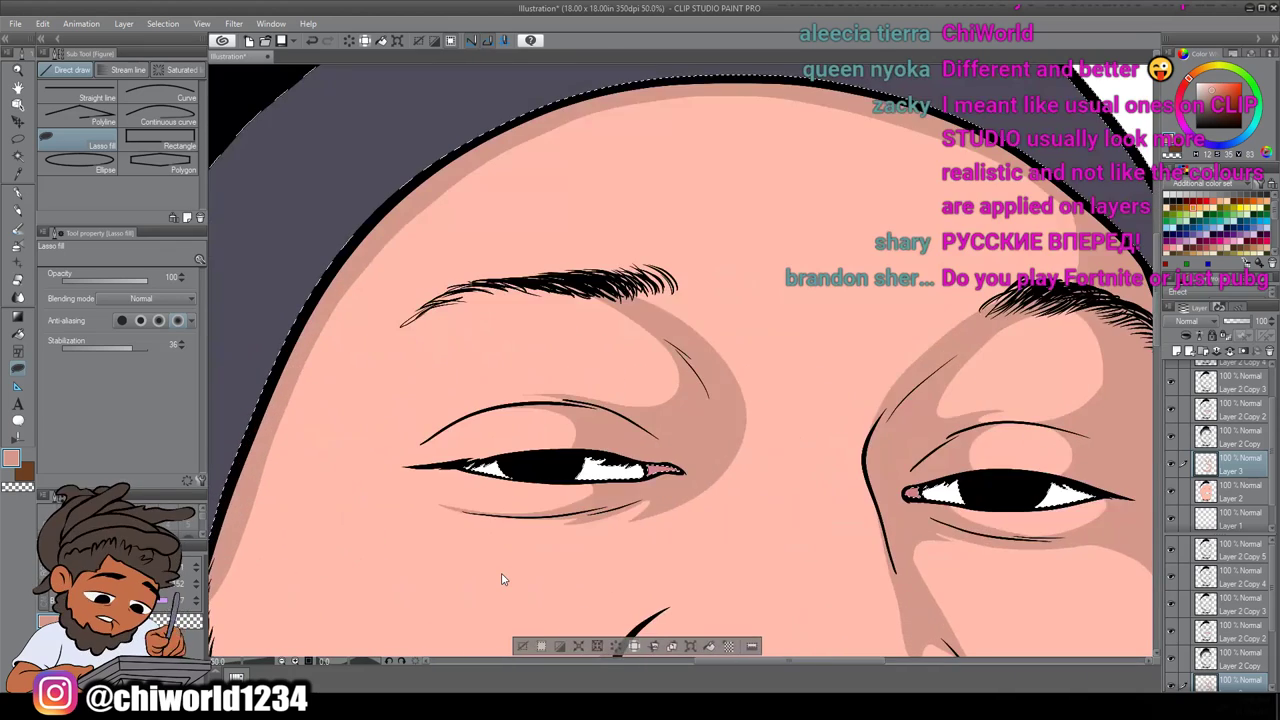
scroll(504, 578, up, 2)
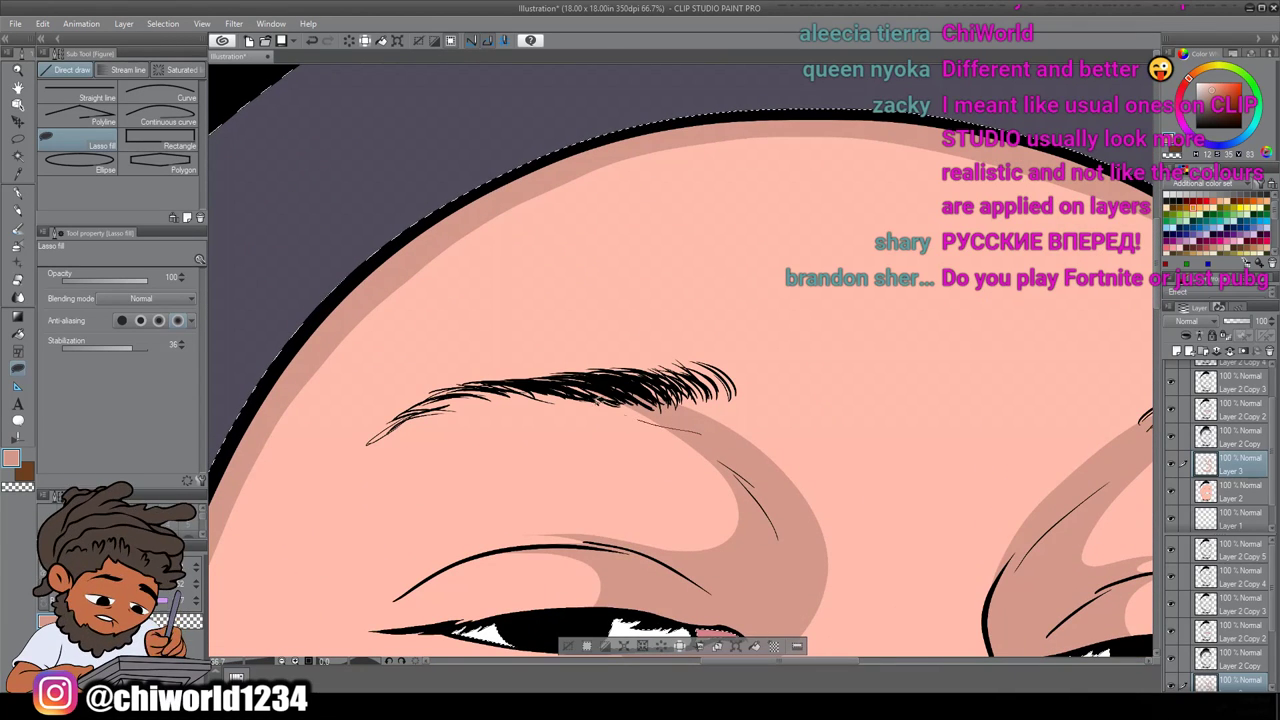
drag(440, 416, 347, 465)
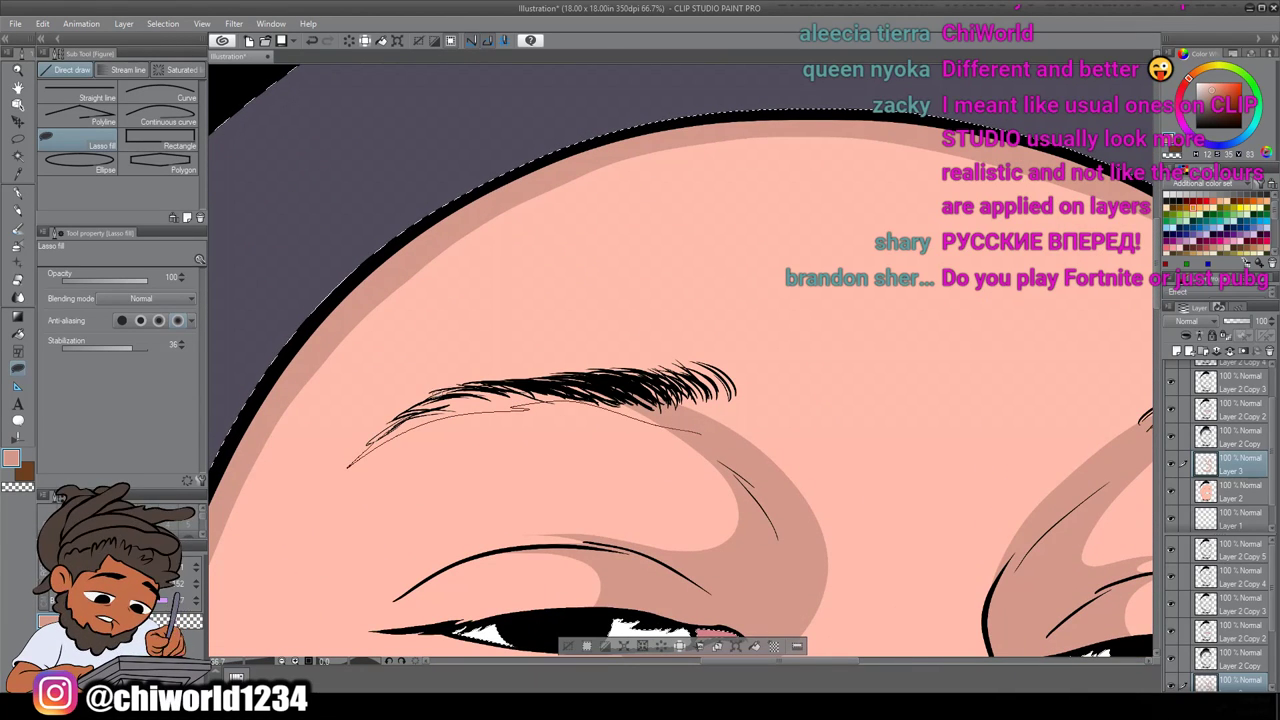
mouse_move(730, 375)
mouse_down()
mouse_move(753, 400)
mouse_move(760, 476)
mouse_up()
Apply a tone curve to the shadow layer, lowering the bright tones and slightly raising the dark tones
scroll(748, 565, down, 5)
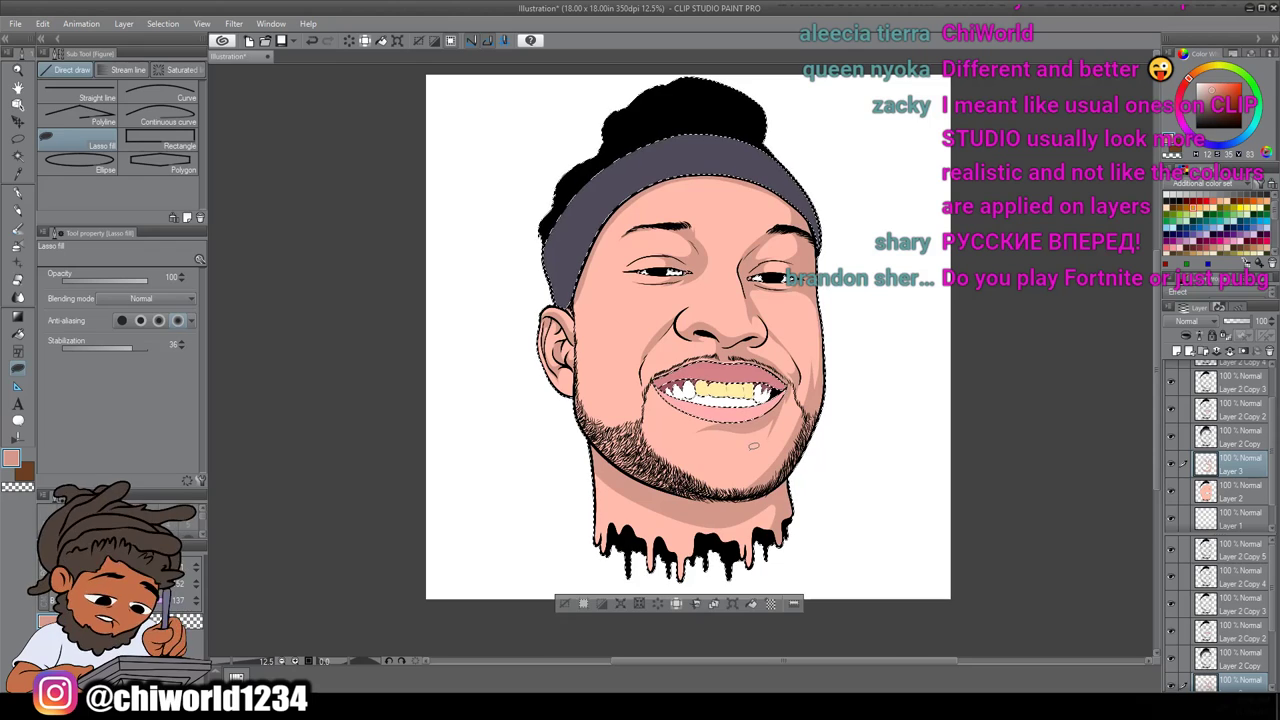
scroll(752, 450, up, 2)
drag(680, 283, 679, 349)
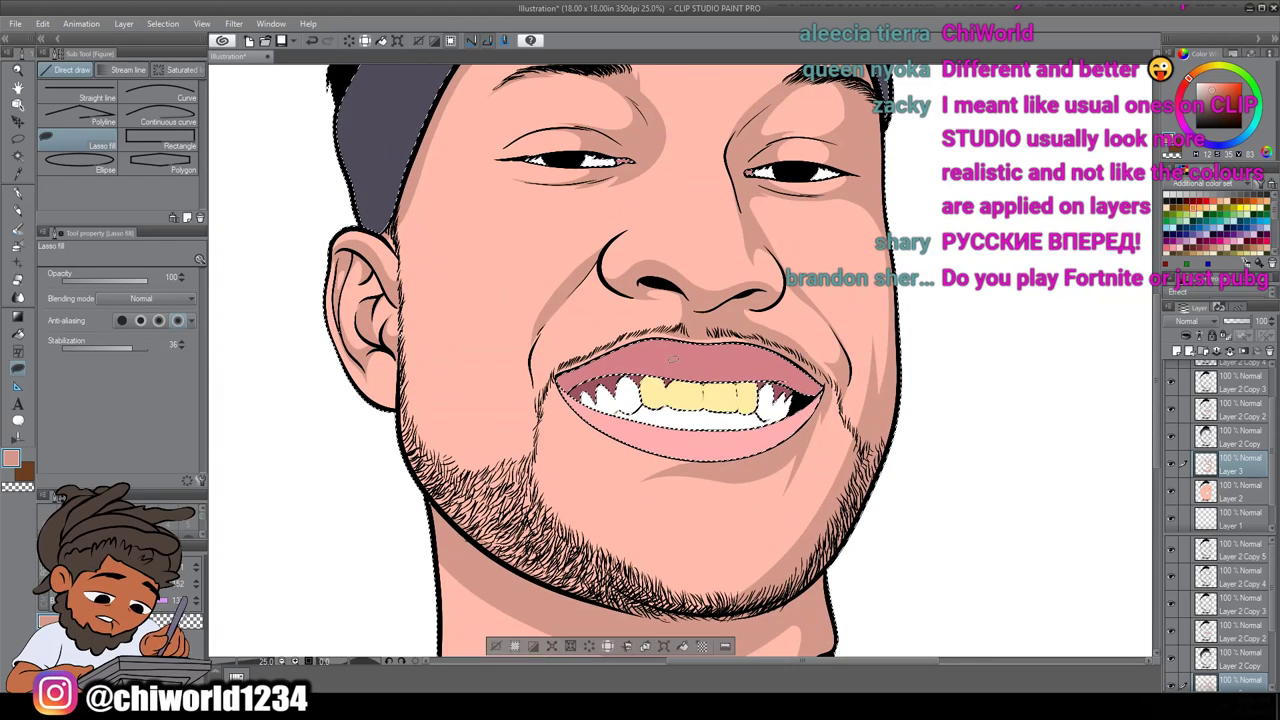
scroll(675, 348, down, 2)
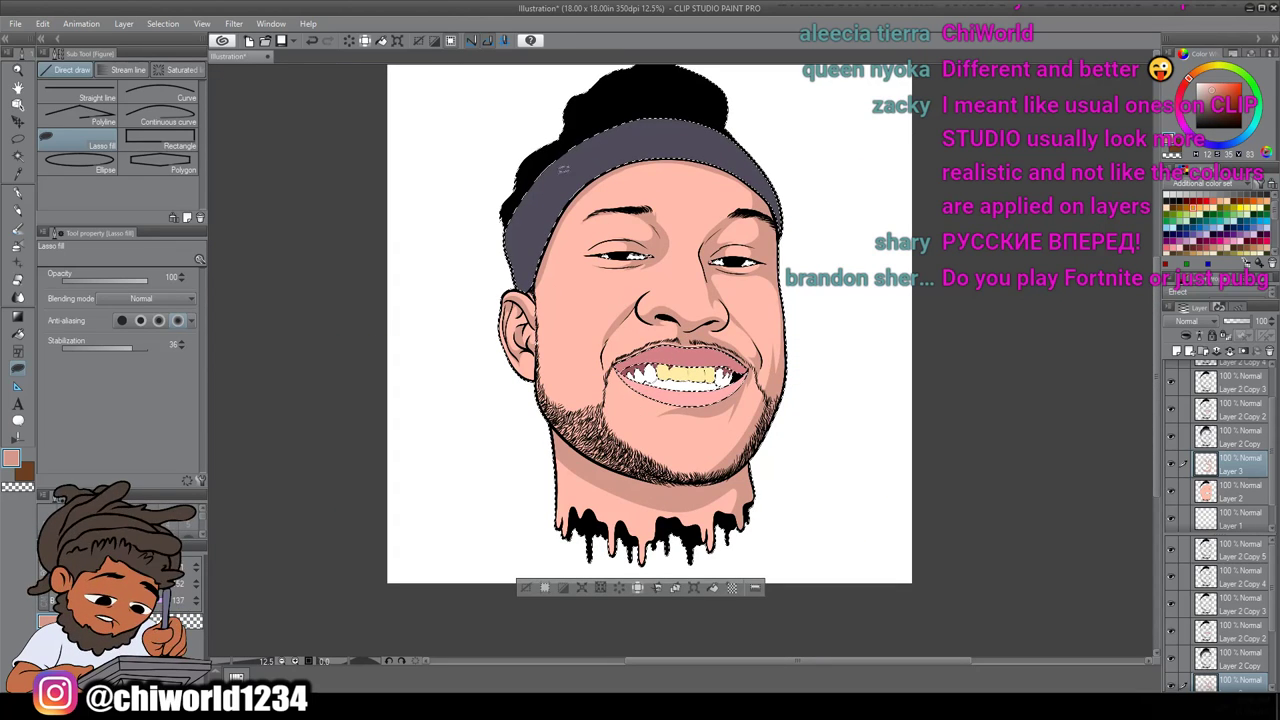
click(34, 25)
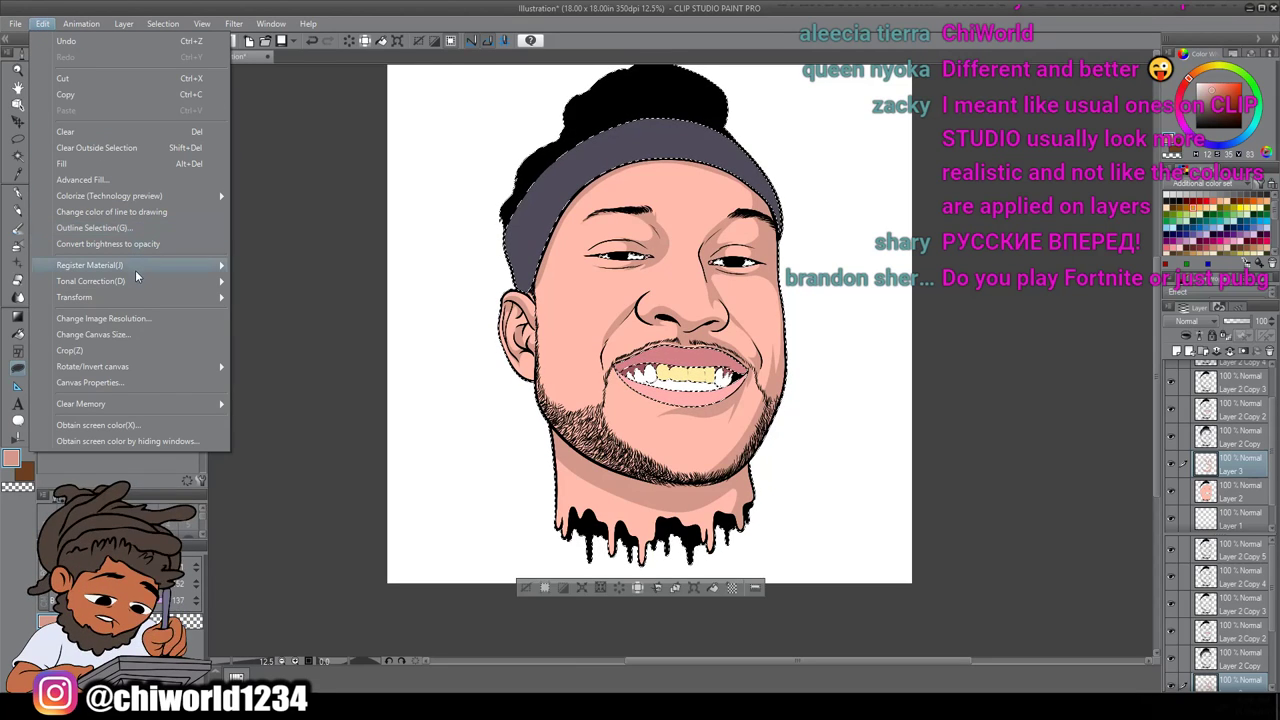
mouse_move(143, 284)
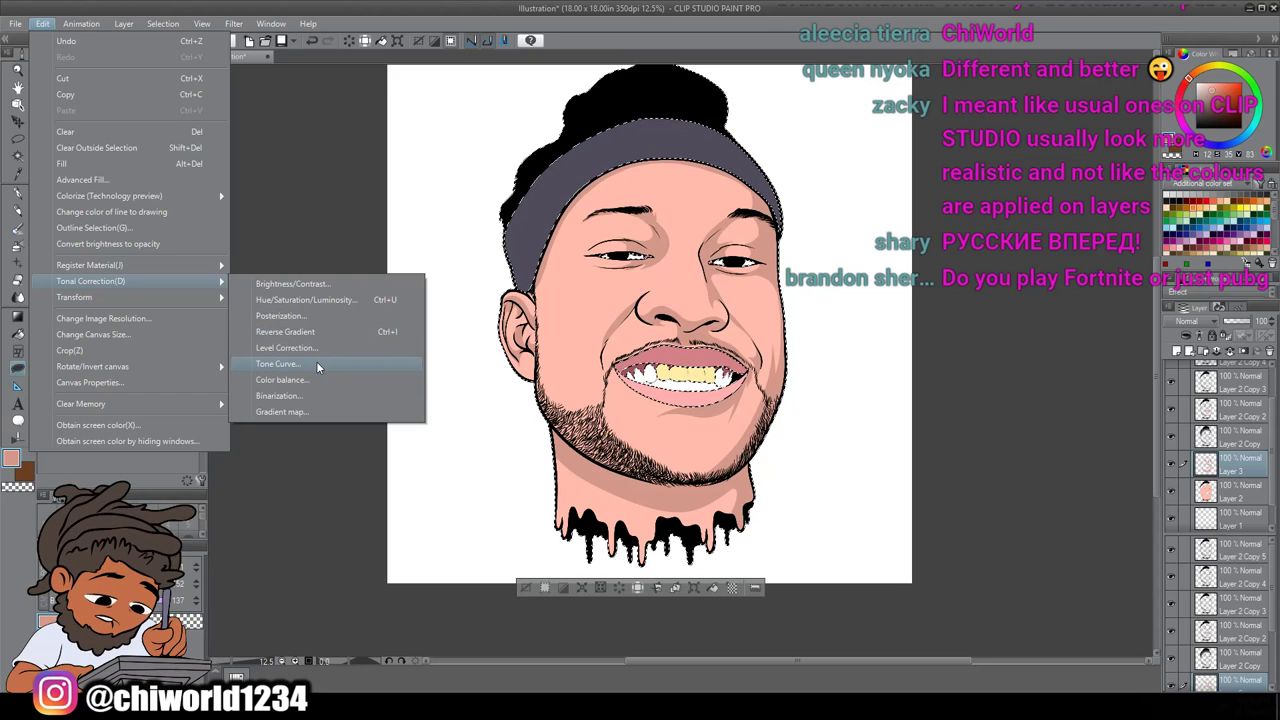
click(278, 364)
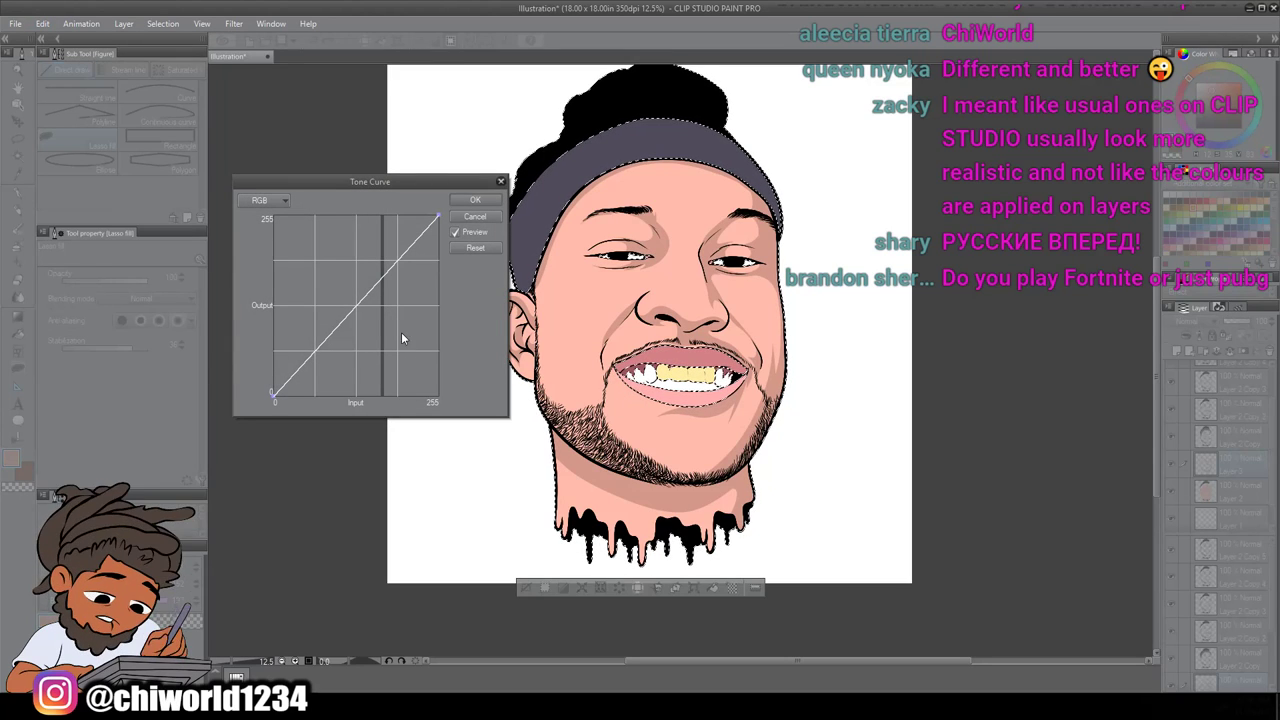
click(390, 271)
drag(391, 275, 418, 268)
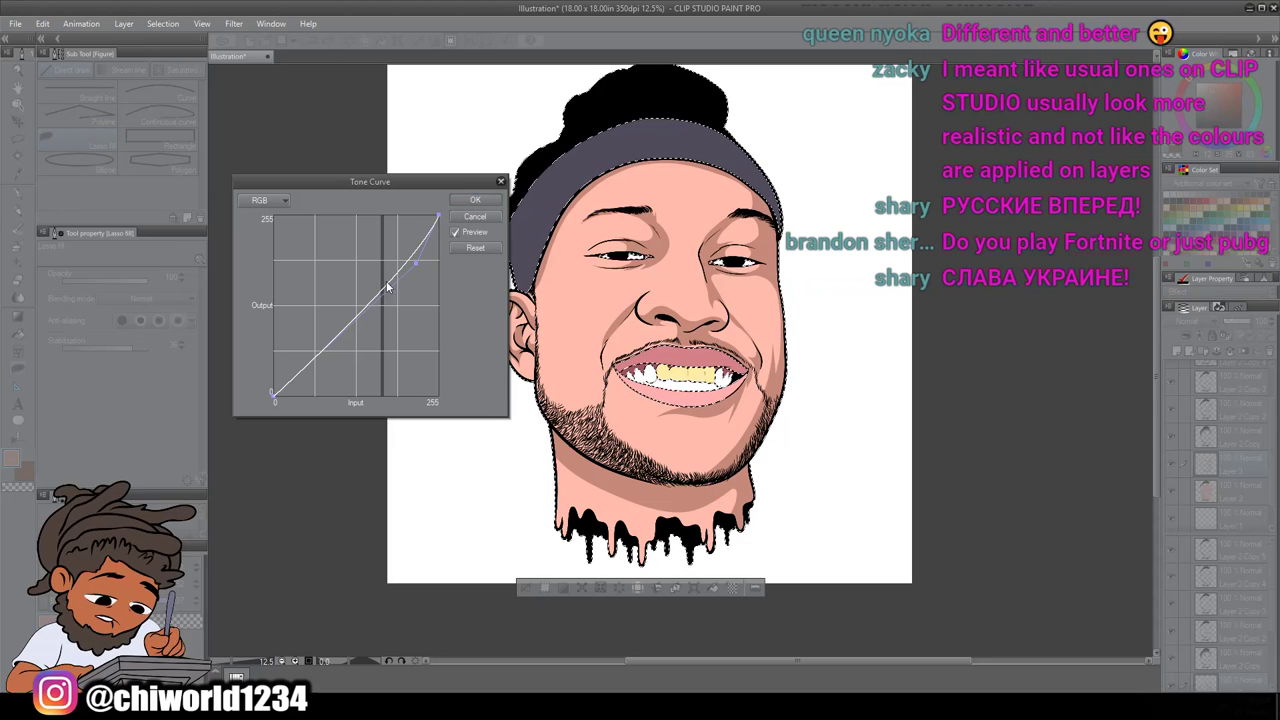
drag(322, 345, 330, 333)
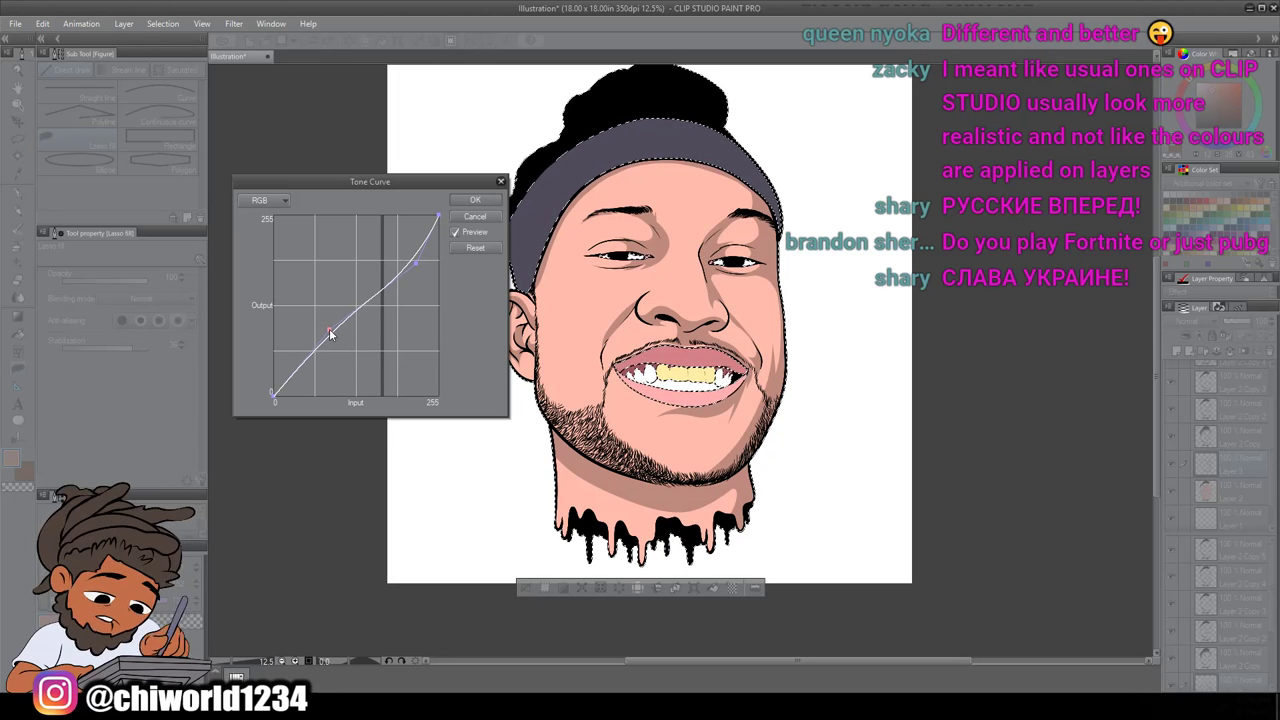
click(476, 203)
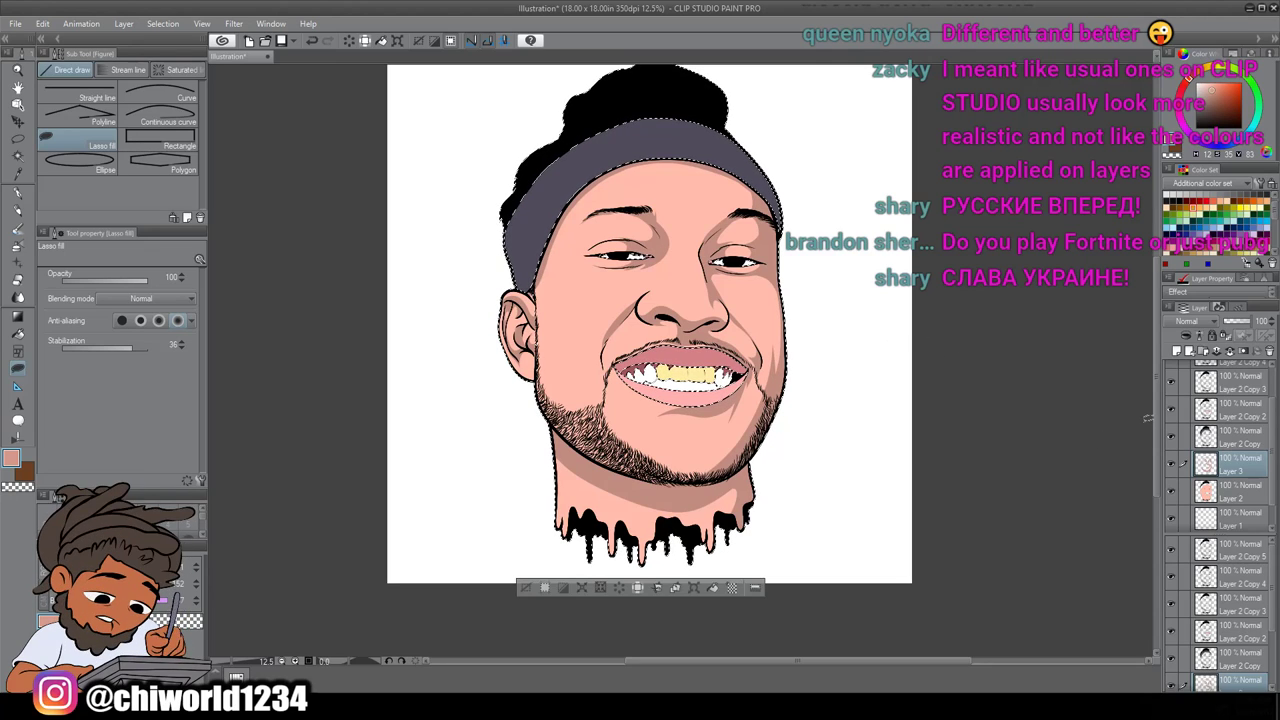
Add a new layer and place it beneath the dark shadow layer, directly above the base skin layer
click(1177, 352)
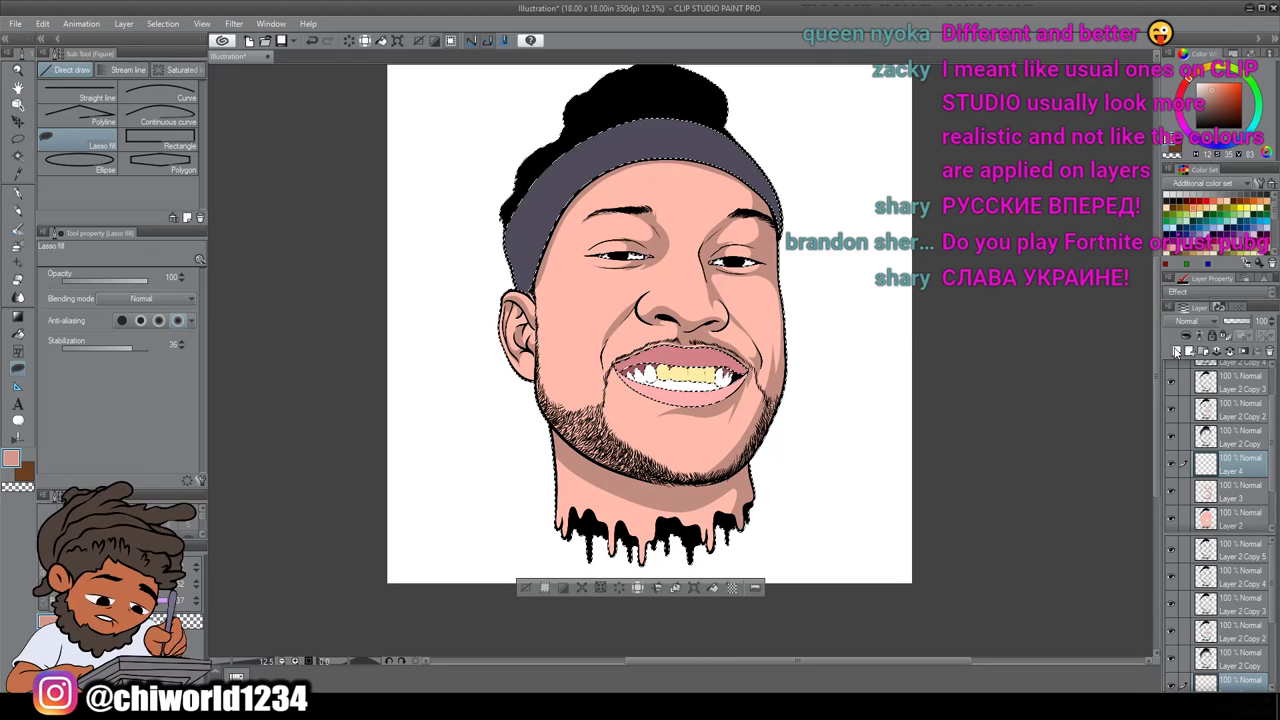
drag(1232, 463, 1236, 503)
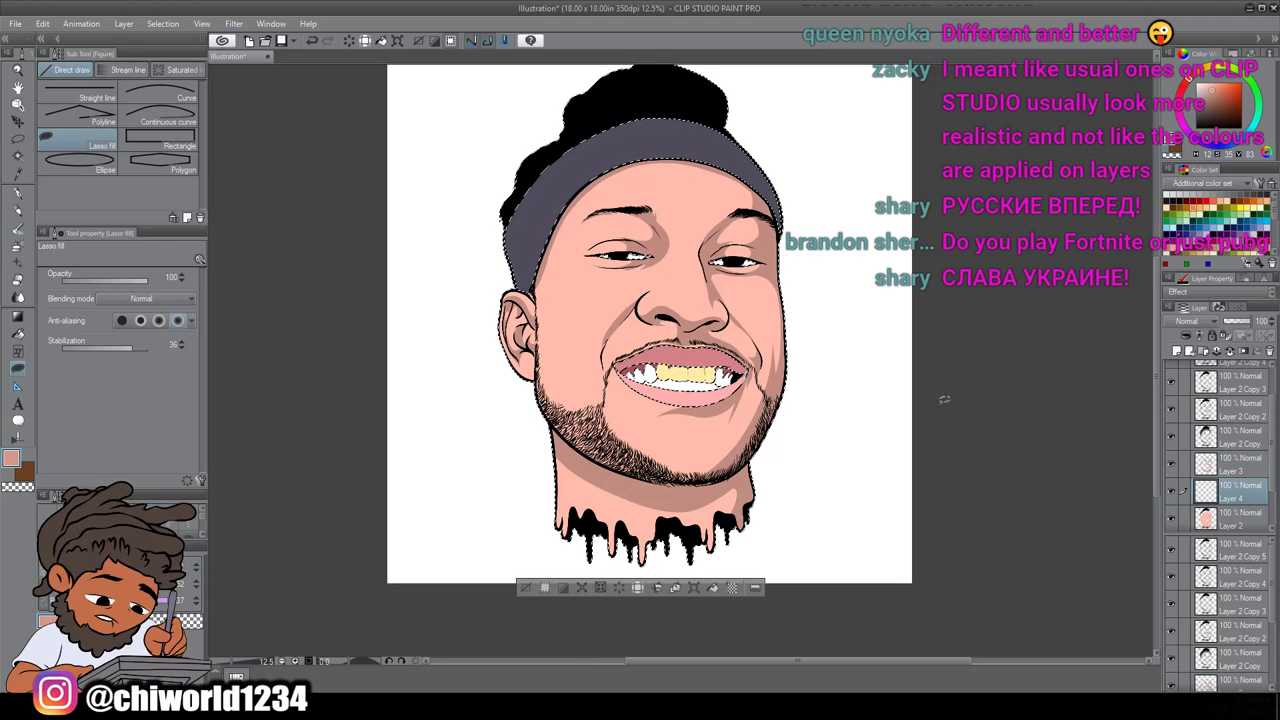
Set the drawing colour to HSV 12, 32, 90 and lasso-fill a mid-tone shadow between the eyebrows, arching above the nose bridge
scroll(847, 365, up, 2)
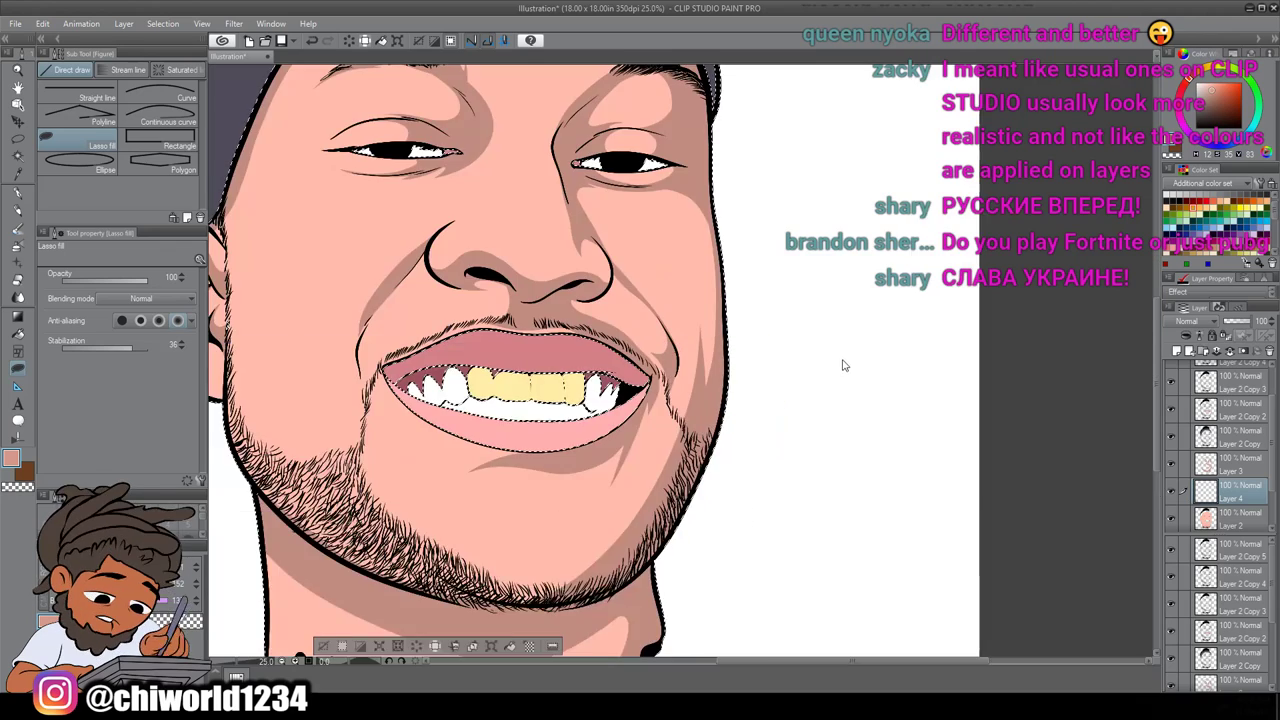
drag(581, 363, 830, 363)
scroll(830, 363, up, 1)
drag(832, 150, 835, 350)
scroll(826, 345, up, 1)
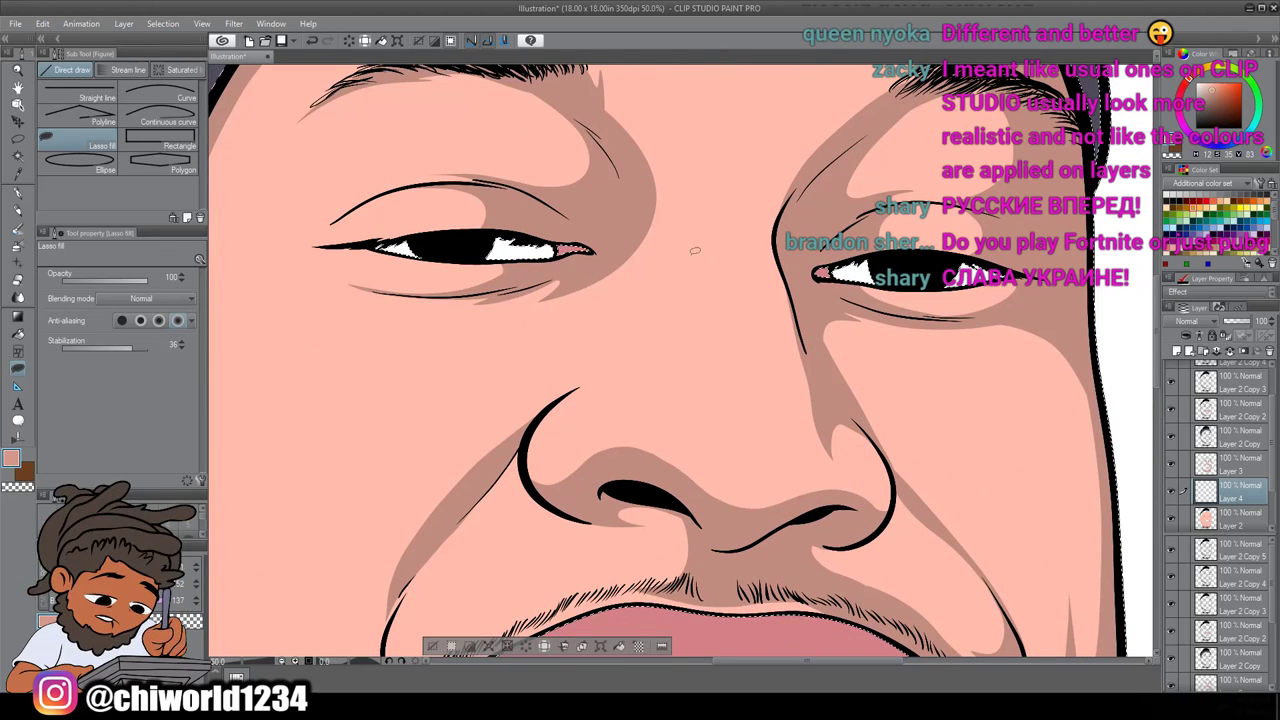
scroll(695, 218, up, 3)
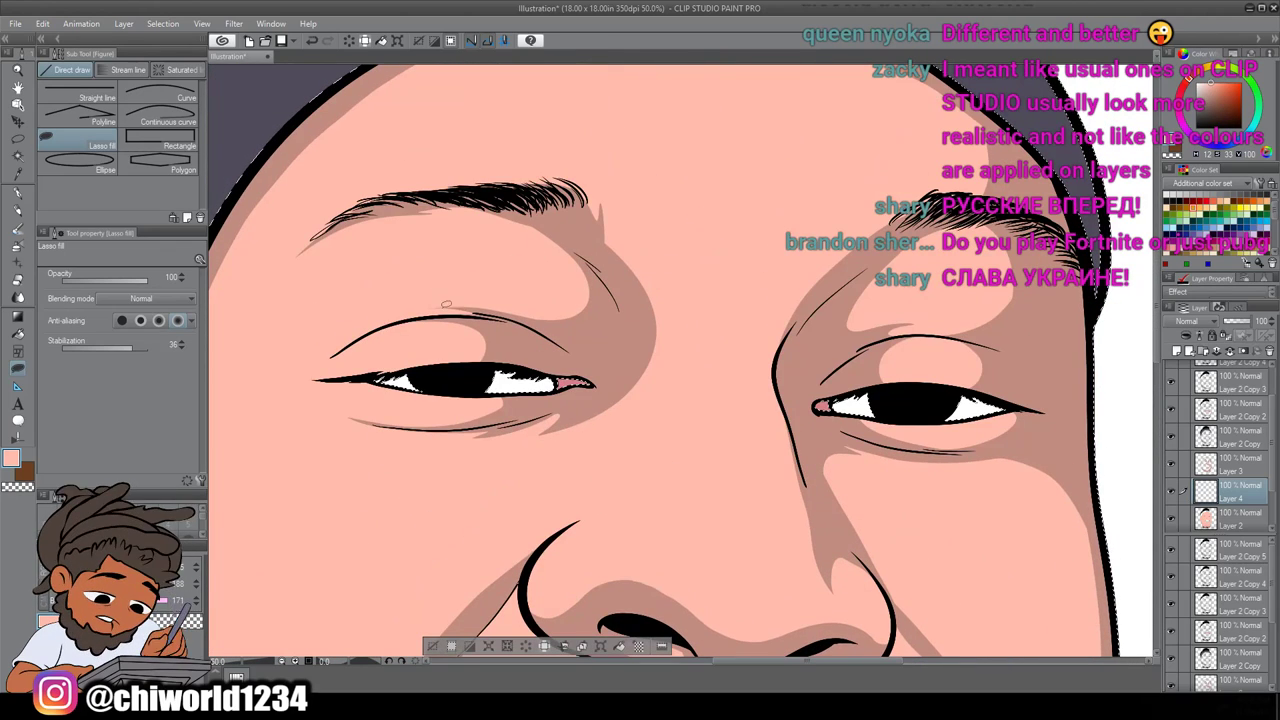
click(11, 457)
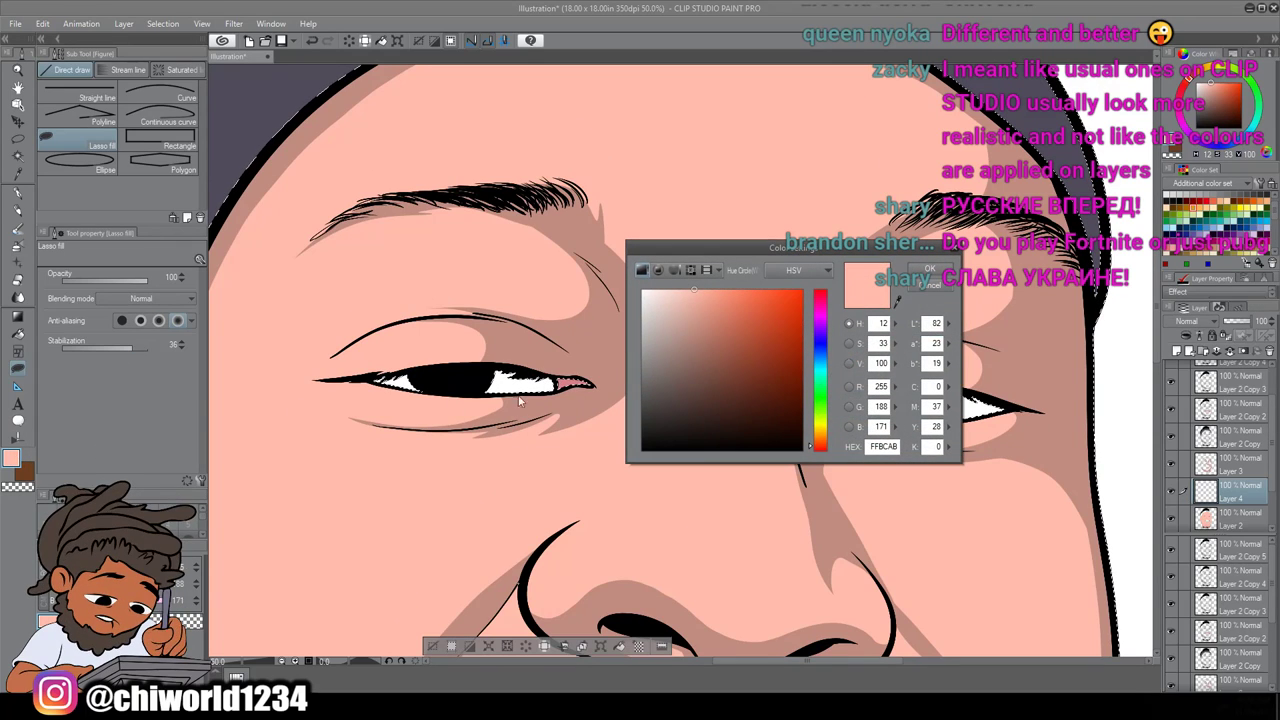
mouse_move(688, 300)
mouse_down()
mouse_move(700, 318)
mouse_move(697, 301)
mouse_up()
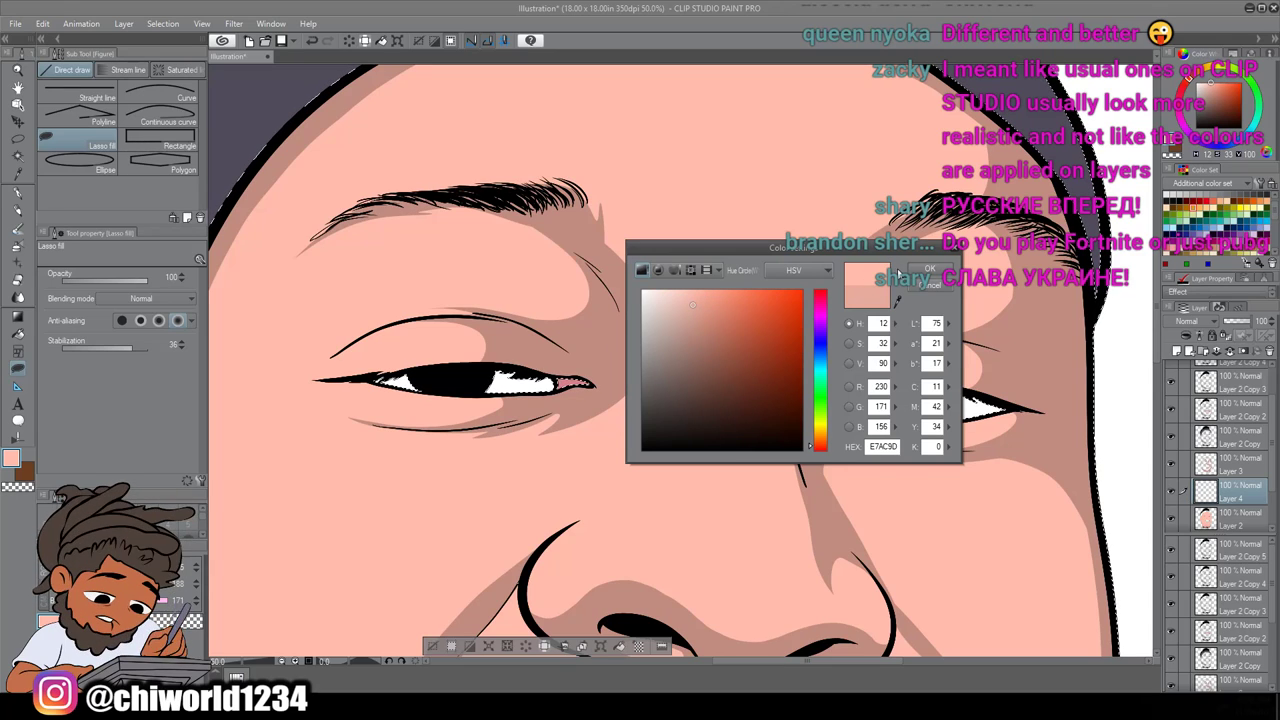
click(918, 271)
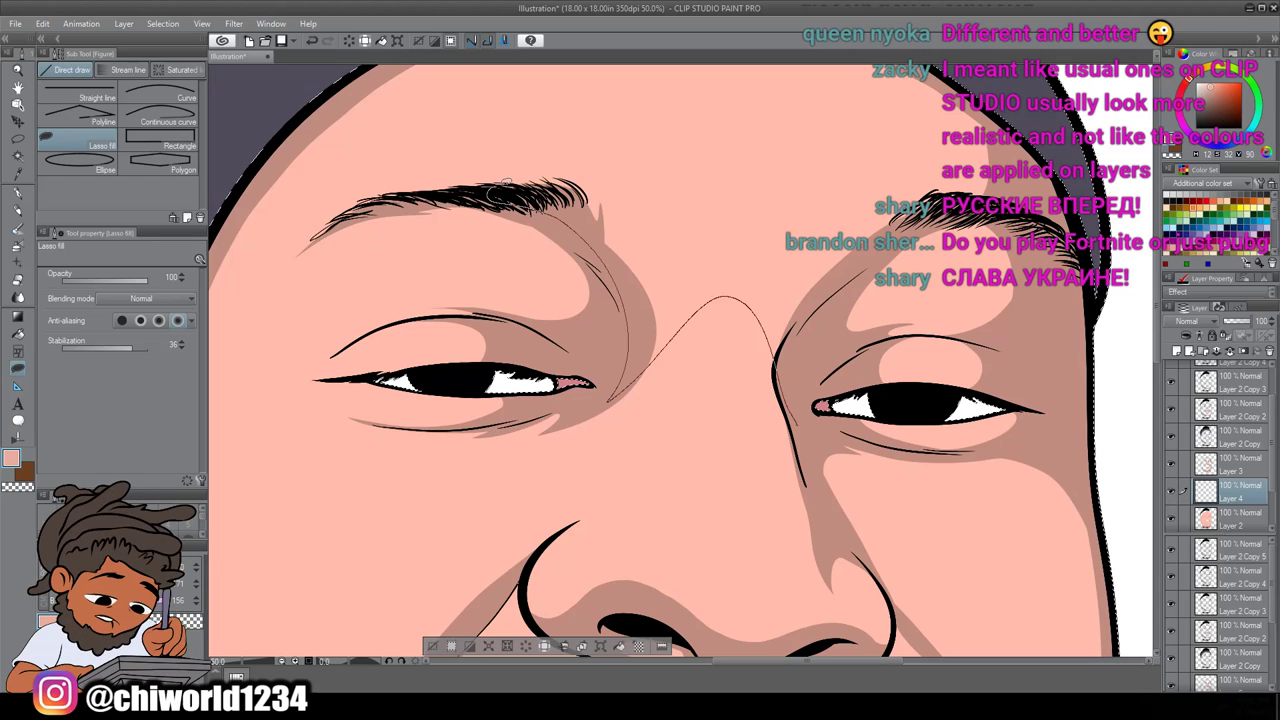
mouse_move(673, 197)
mouse_down()
mouse_move(890, 210)
mouse_move(836, 281)
mouse_up()
drag(790, 368, 790, 390)
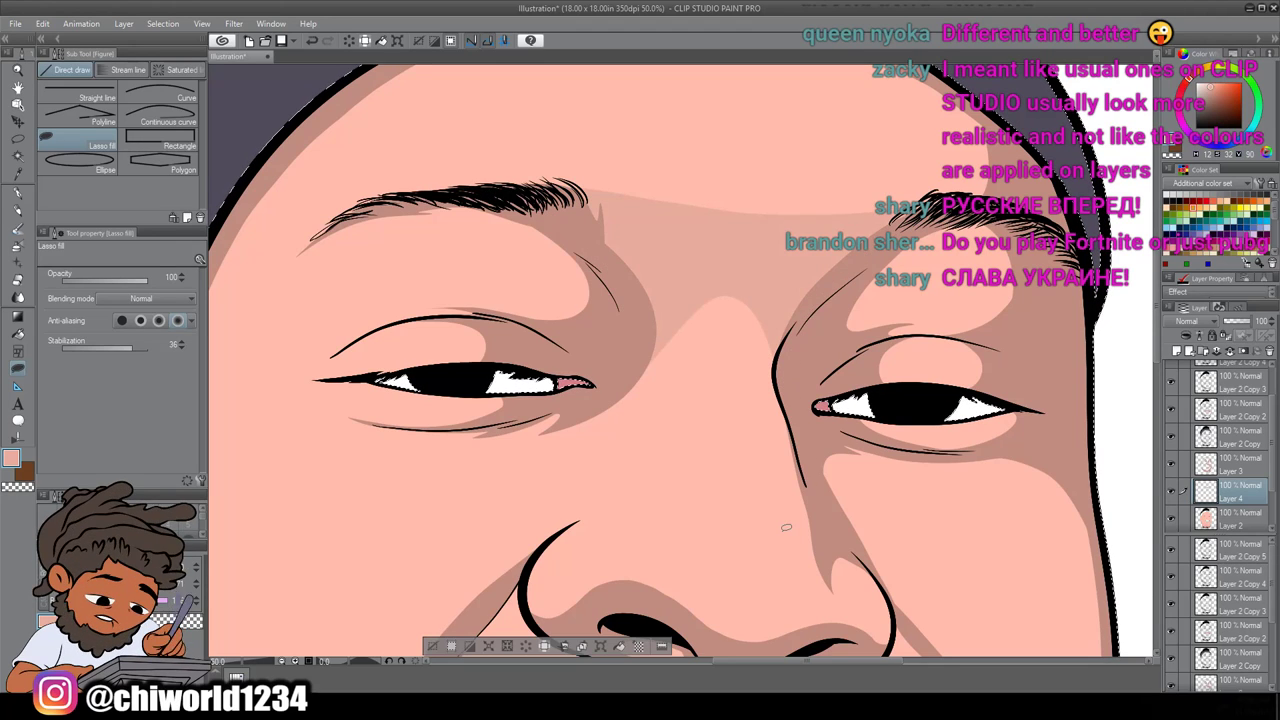
Adjust the mid-tone layer's Hue/Saturation/Luminosity to hue 0, saturation 6 and luminosity 7
scroll(800, 529, down, 4)
drag(799, 628, 797, 498)
scroll(795, 500, up, 3)
drag(806, 325, 810, 628)
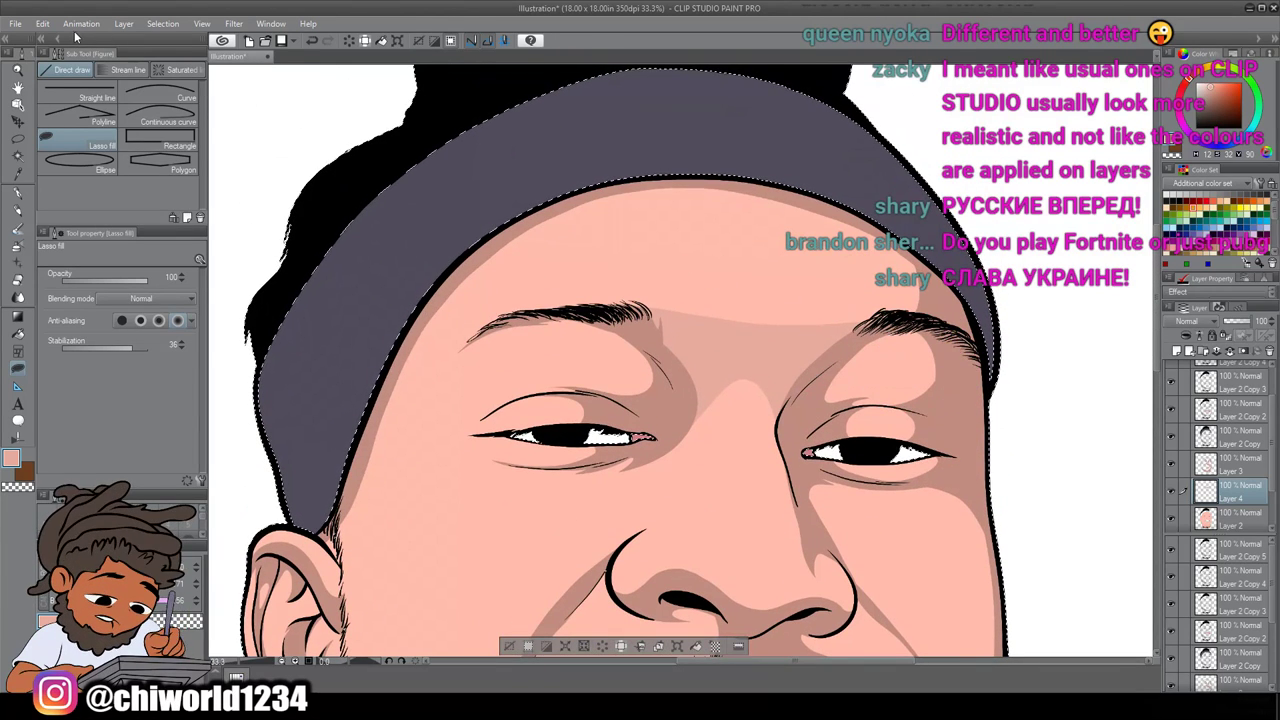
click(44, 23)
mouse_move(195, 281)
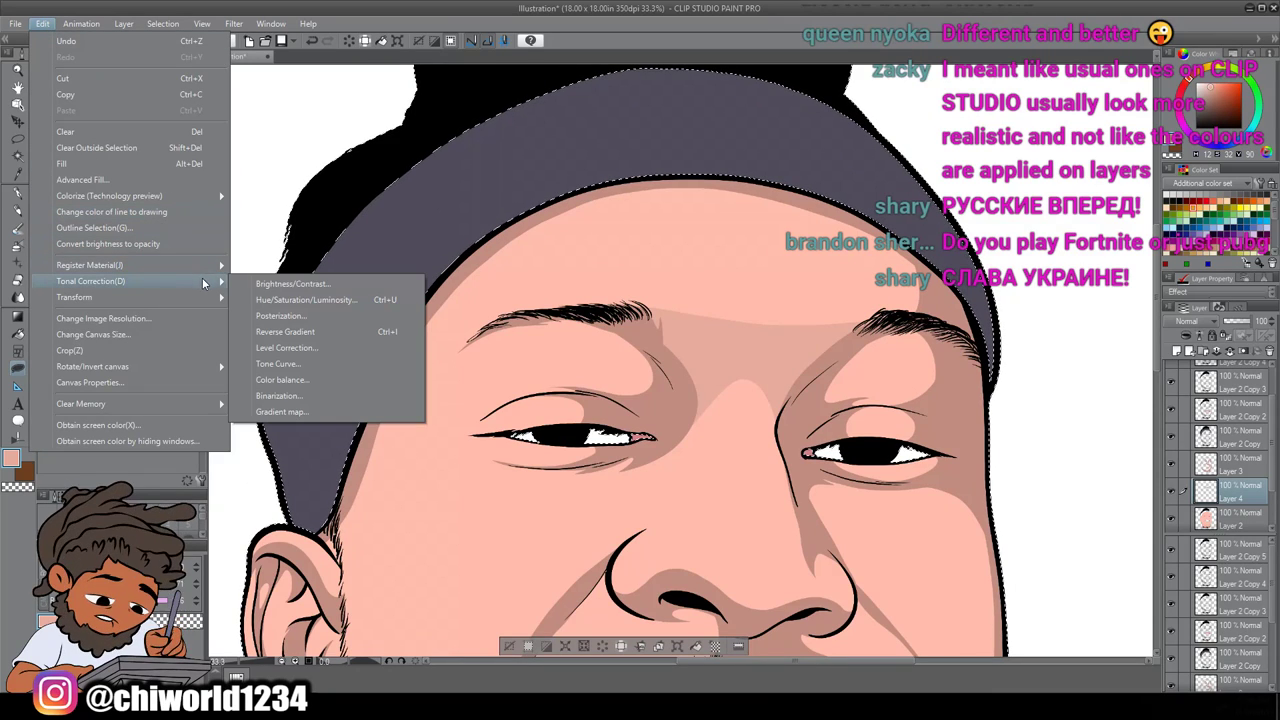
click(364, 300)
mouse_move(909, 418)
mouse_down()
mouse_move(898, 422)
mouse_move(909, 428)
mouse_up()
mouse_move(906, 459)
mouse_down()
mouse_move(909, 490)
mouse_move(914, 455)
mouse_up()
click(914, 424)
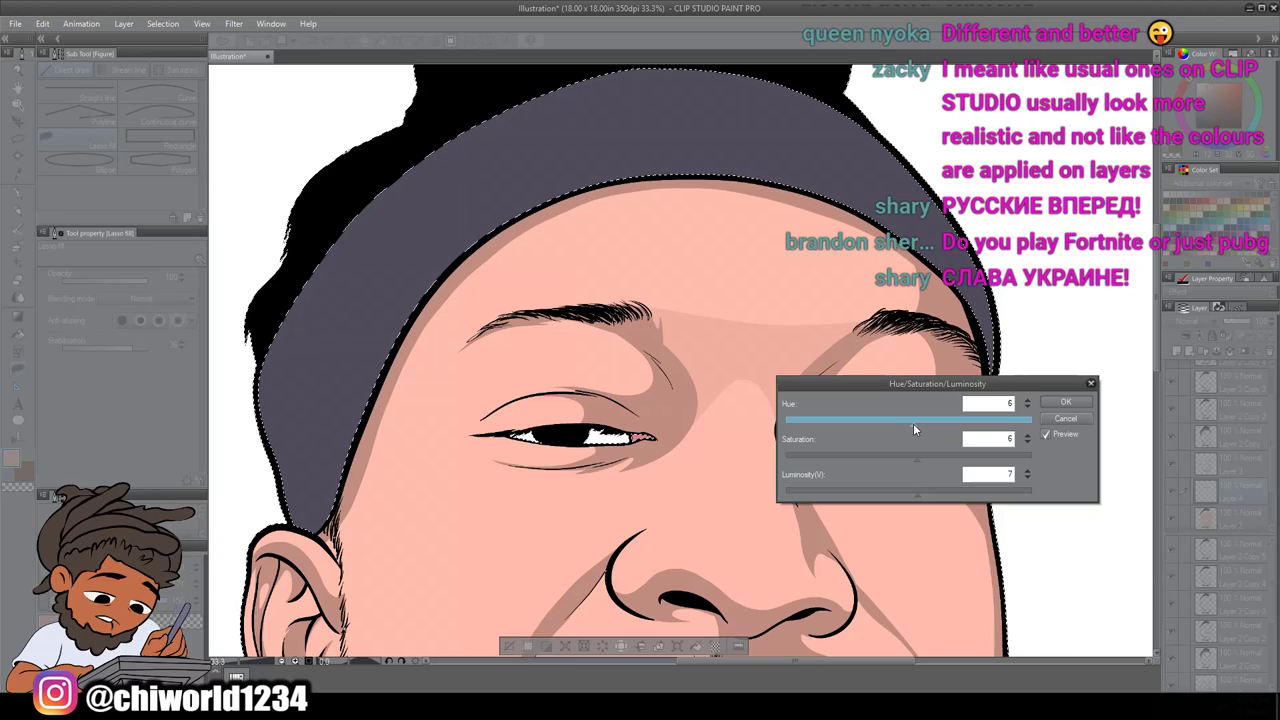
scroll(913, 423, down, 4)
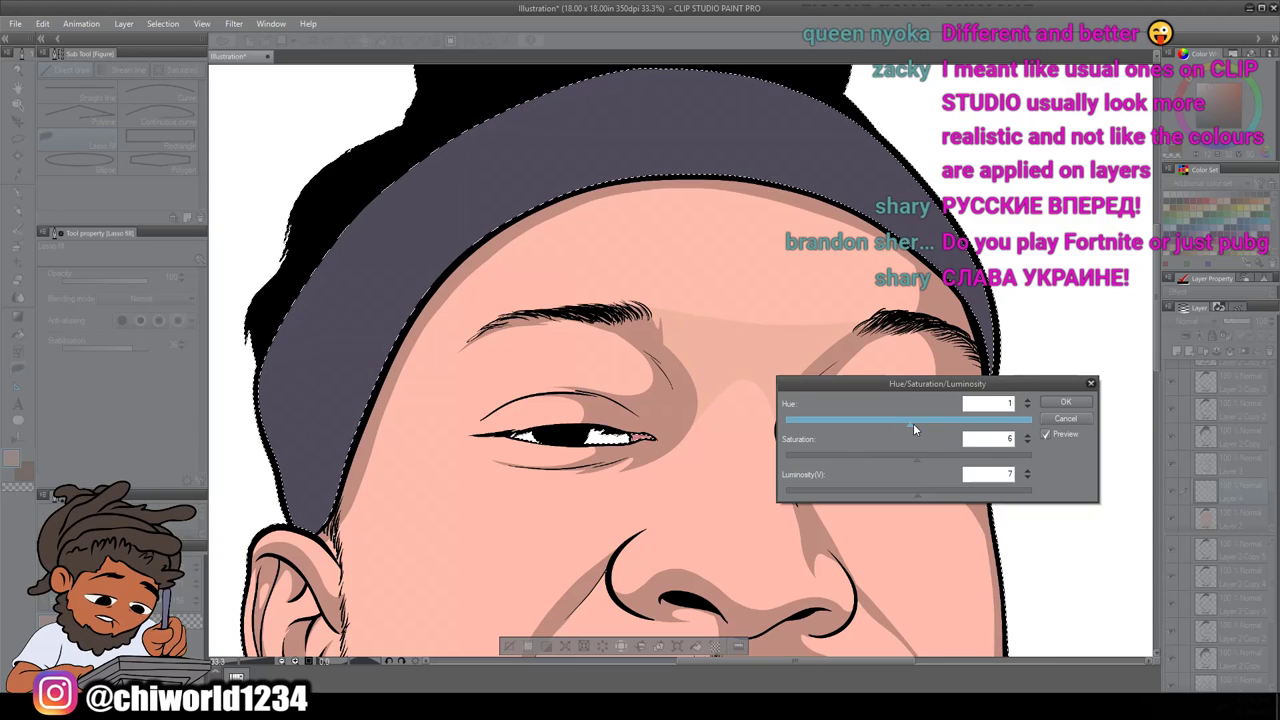
scroll(913, 423, down, 2)
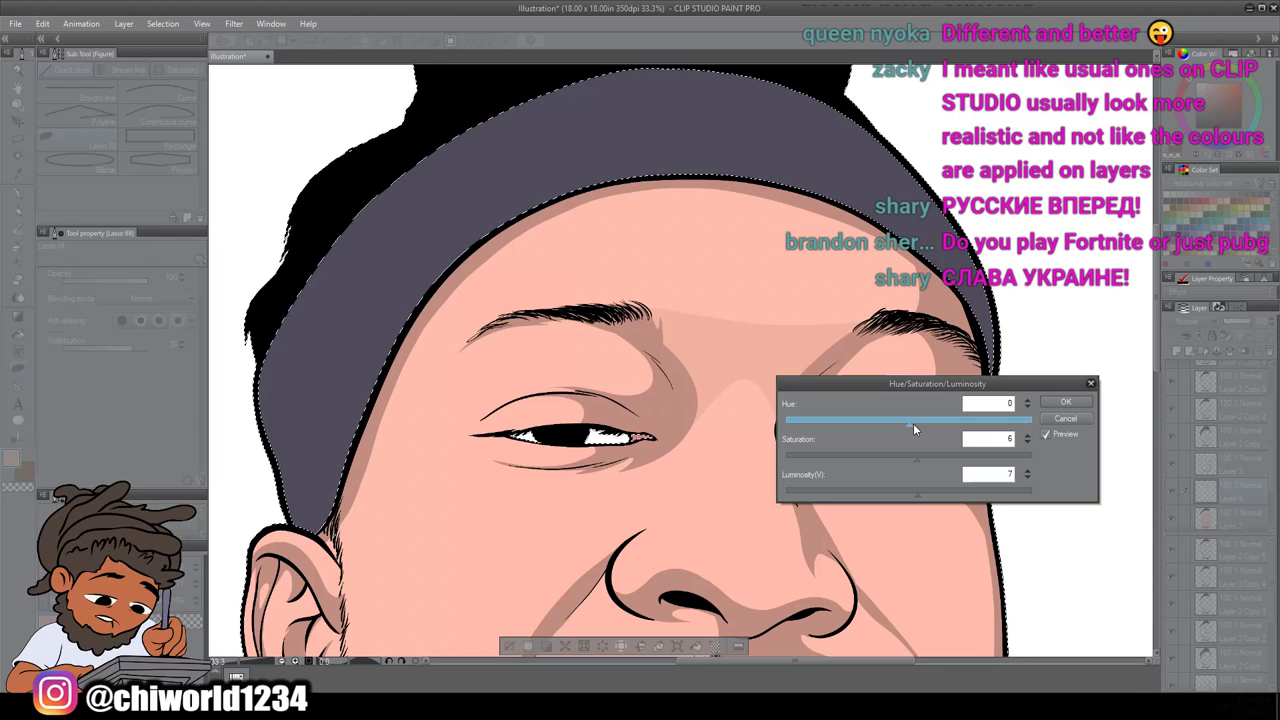
click(1053, 407)
Using the adjusted mid-tone colour, lasso-fill a curved shadow on the right-hand cheek, from beside the nostril up to beneath the eye
scroll(1053, 410, down, 1)
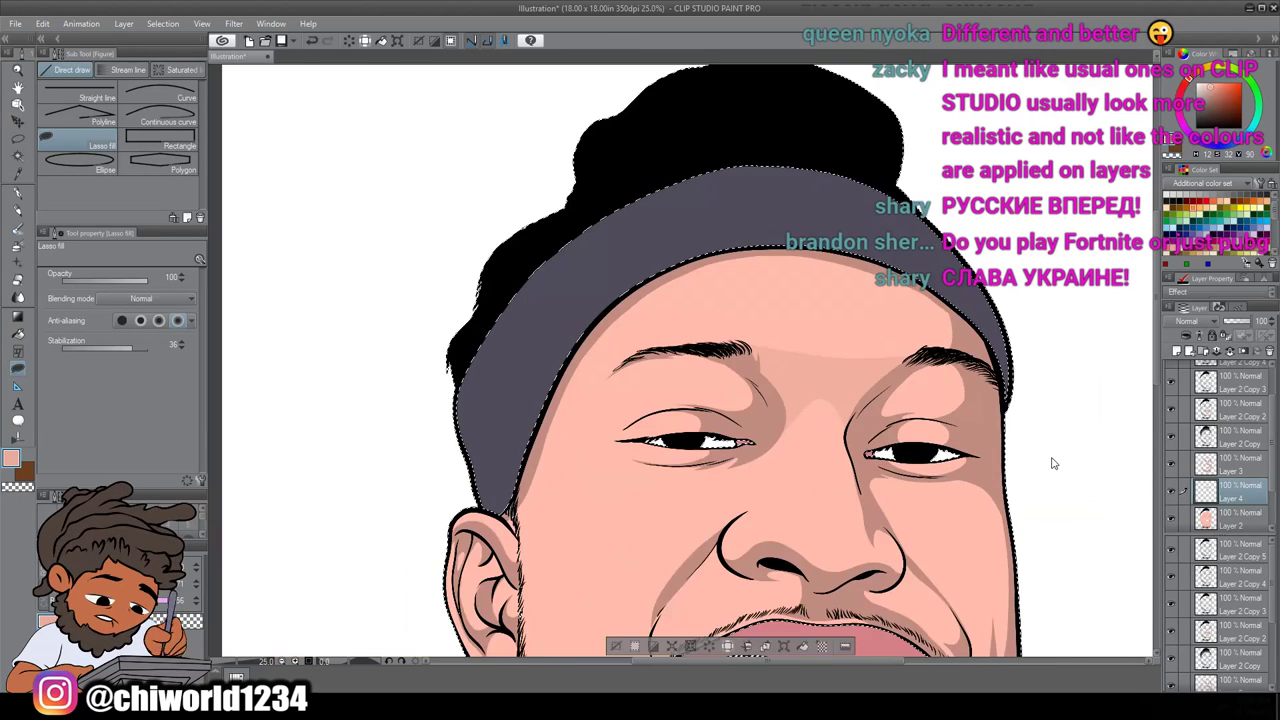
scroll(1053, 463, down, 2)
drag(1053, 463, 1051, 327)
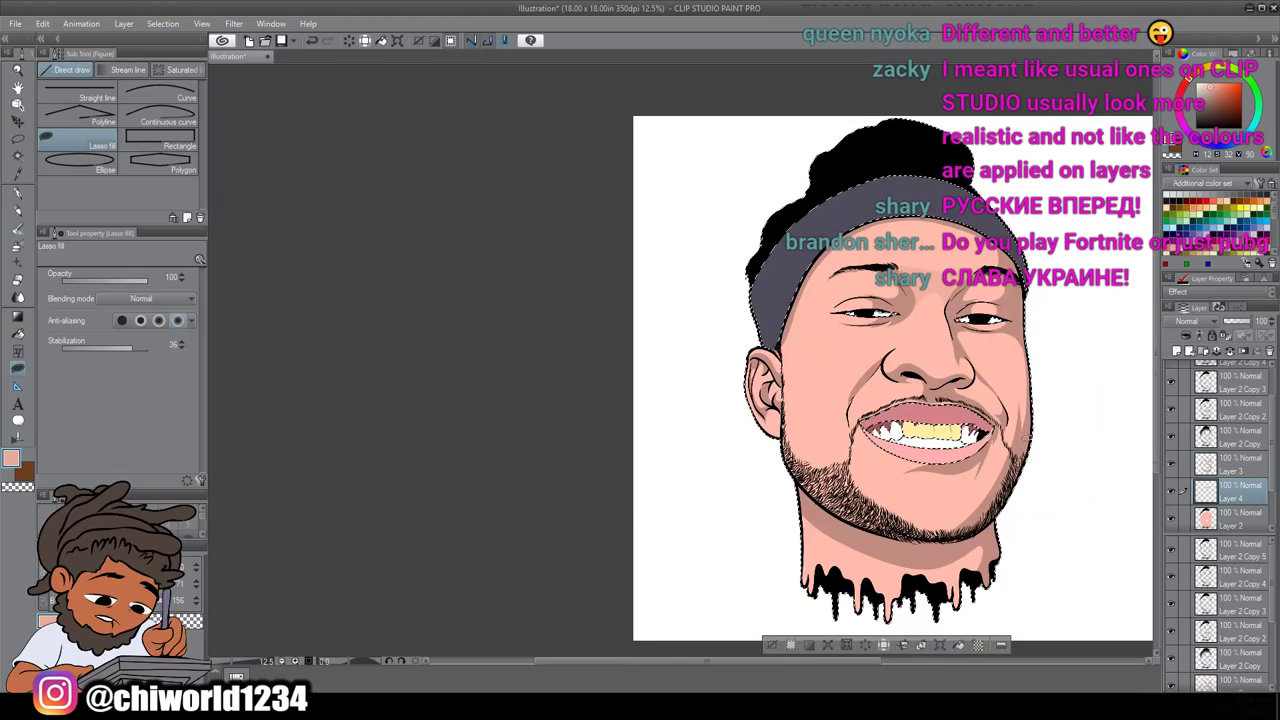
scroll(1006, 432, up, 3)
drag(1005, 430, 980, 563)
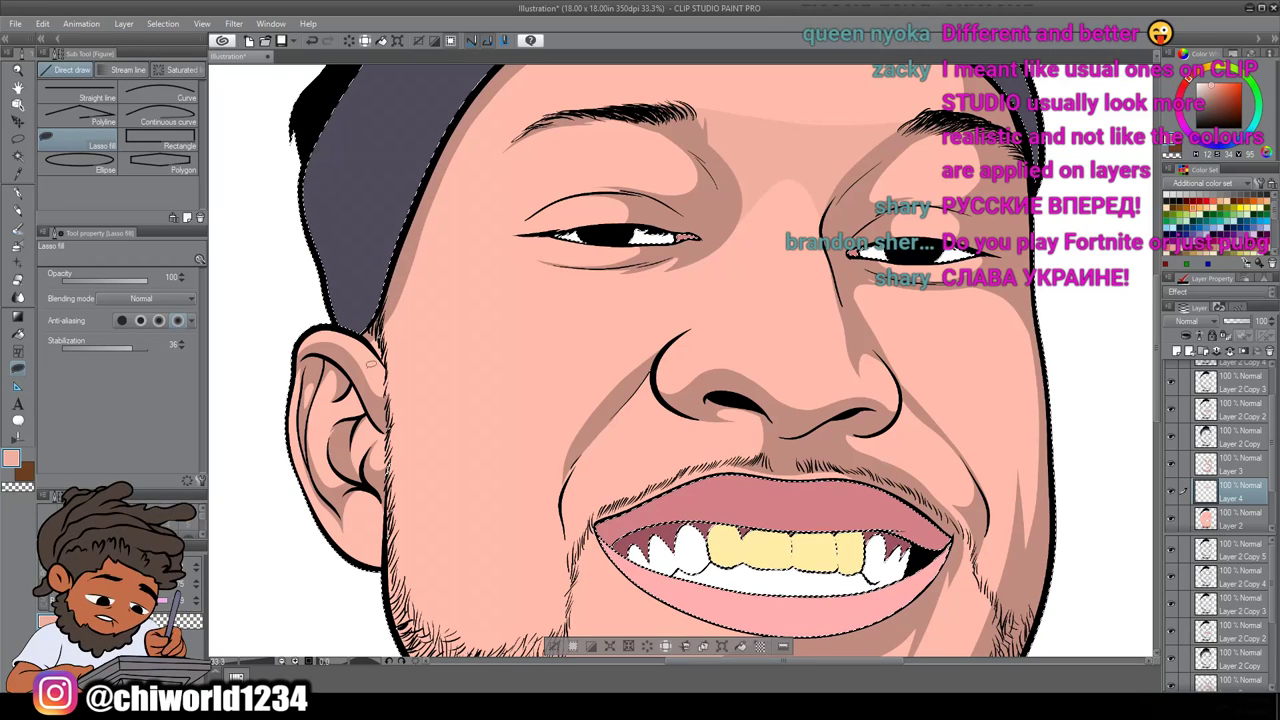
scroll(655, 370, up, 1)
scroll(650, 365, up, 2)
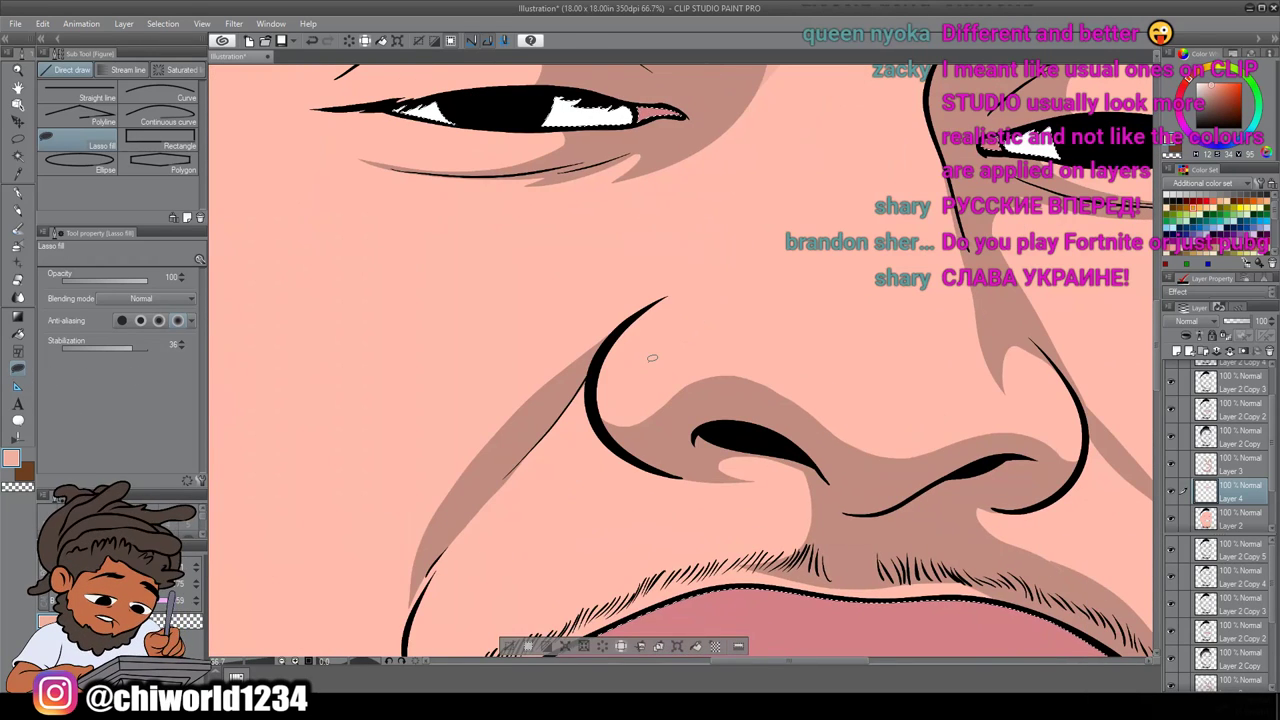
scroll(648, 365, down, 1)
scroll(649, 365, right, 2)
scroll(651, 353, down, 1)
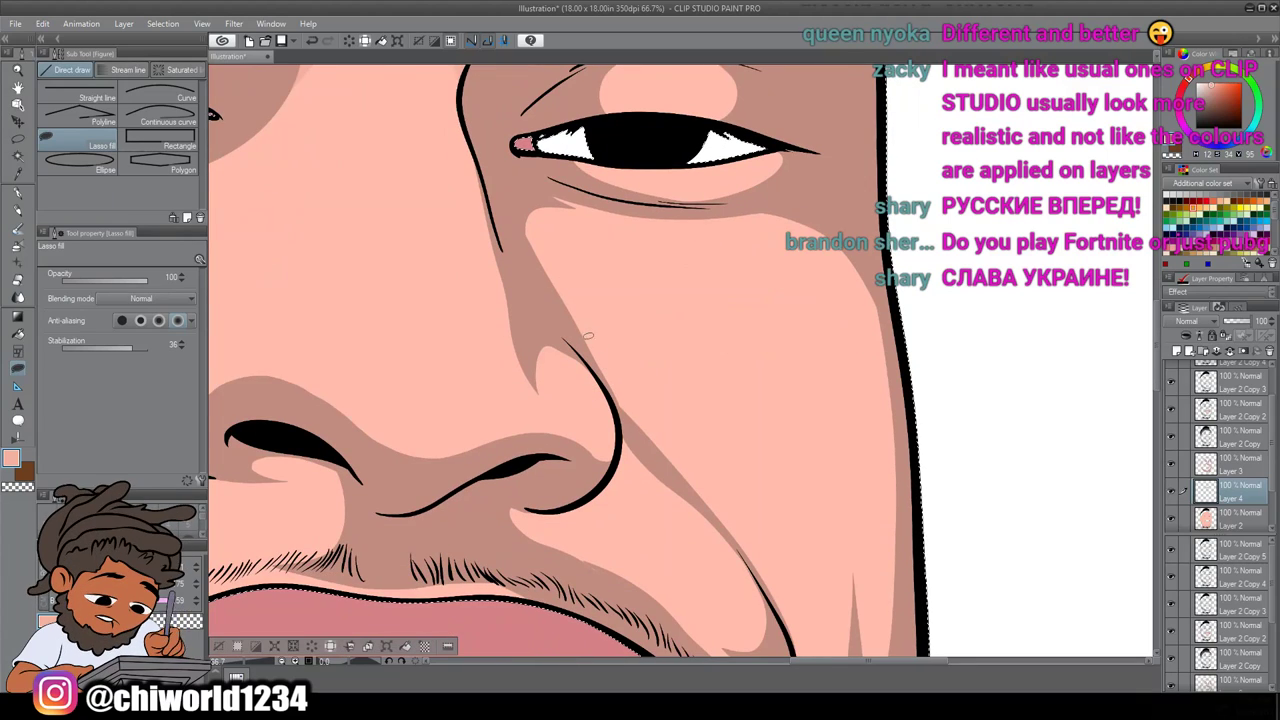
mouse_move(563, 307)
mouse_down()
mouse_move(722, 502)
mouse_move(612, 340)
mouse_move(630, 238)
mouse_move(813, 195)
mouse_move(812, 150)
mouse_move(792, 133)
mouse_move(738, 133)
mouse_move(746, 166)
mouse_up()
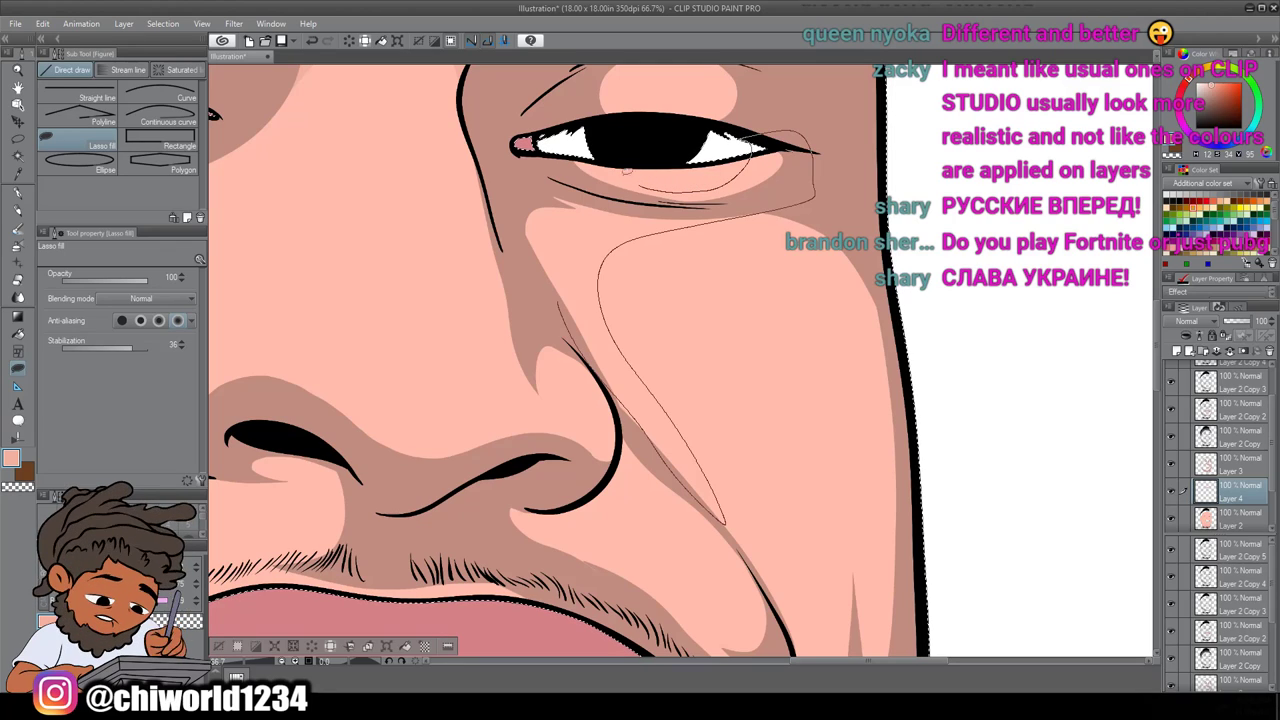
drag(553, 321, 563, 334)
Lasso-fill mid-tone shadows beneath the right-hand eye, on its upper eyelid and over the brow bone below the eyebrow
scroll(560, 336, up, 3)
scroll(560, 340, down, 3)
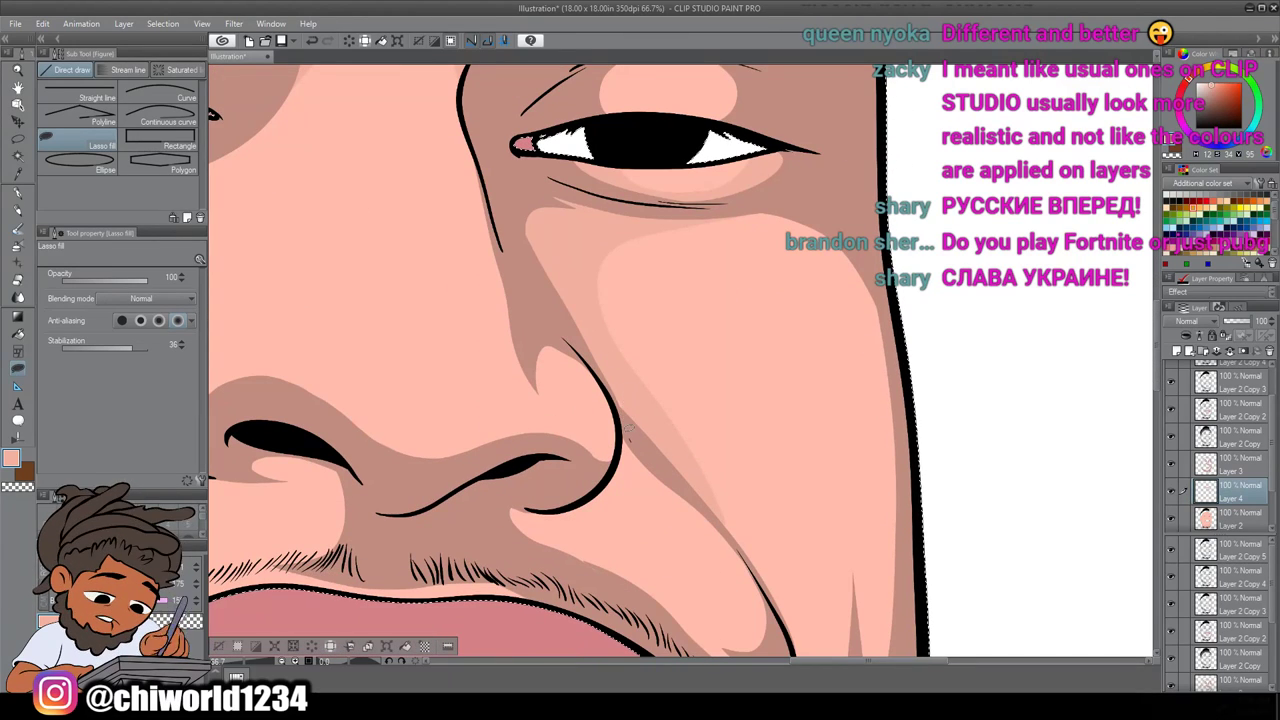
scroll(527, 250, up, 3)
drag(553, 283, 588, 292)
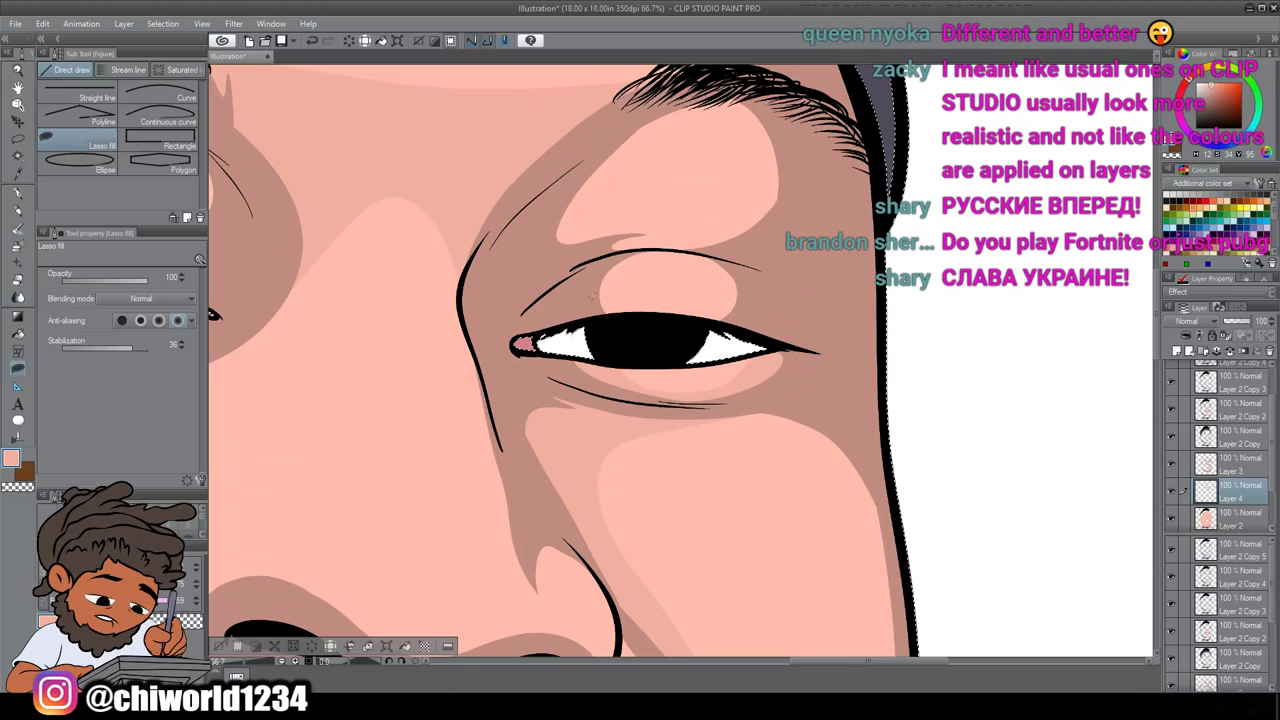
mouse_move(650, 325)
mouse_down()
mouse_move(689, 302)
mouse_move(688, 261)
mouse_move(626, 247)
mouse_move(590, 262)
mouse_move(701, 212)
mouse_up()
mouse_move(701, 149)
mouse_down()
mouse_move(655, 132)
mouse_move(573, 161)
mouse_up()
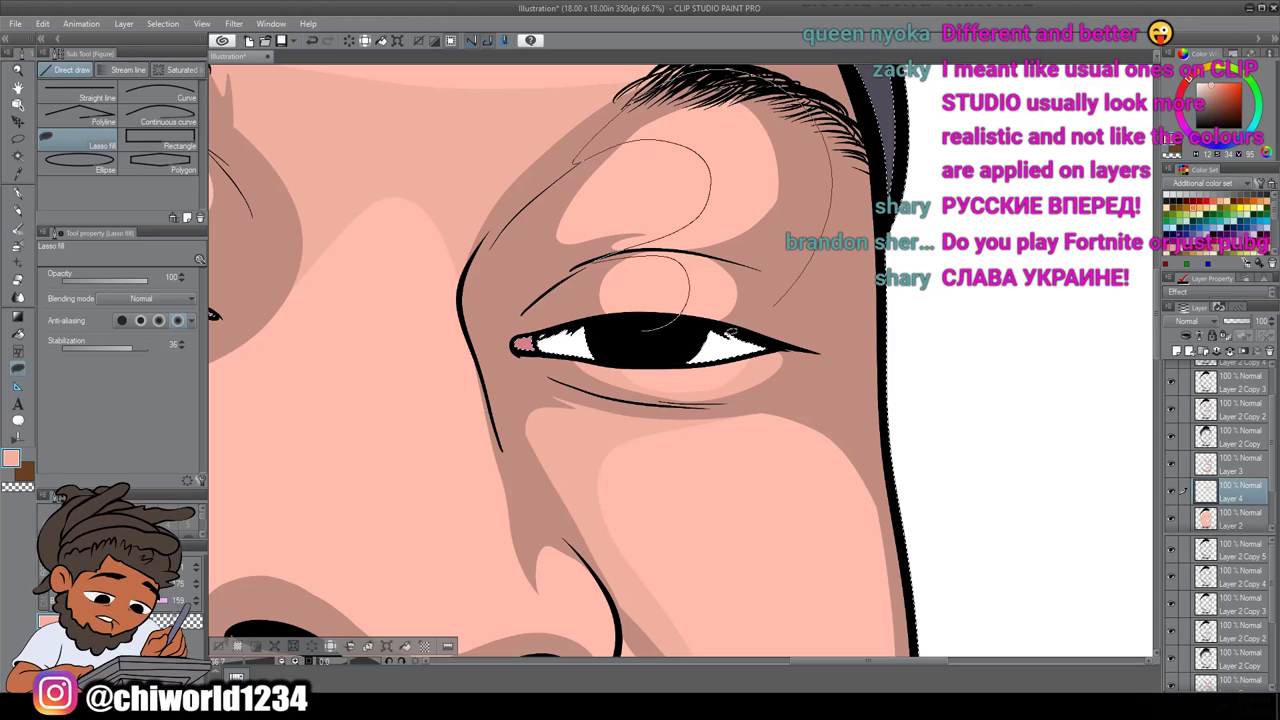
drag(734, 330, 601, 316)
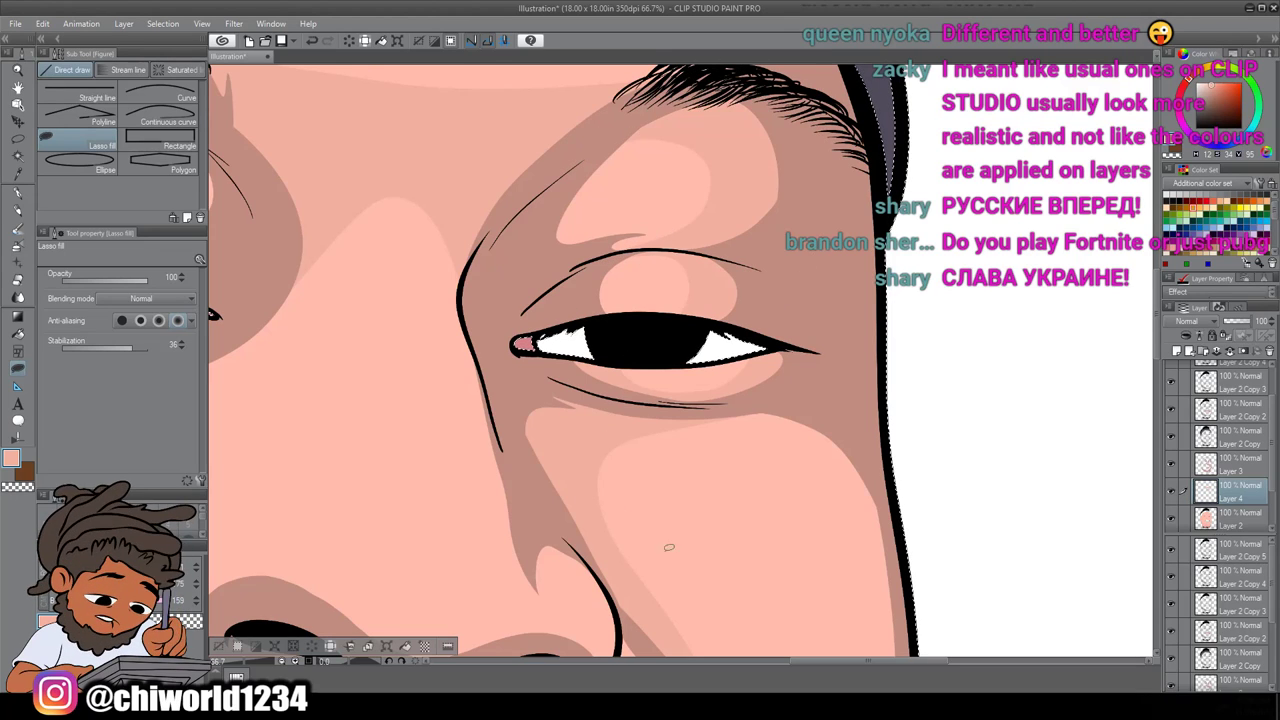
Lasso-fill a mid-tone shadow across the lower nose, leaving the nose tip and the right-hand nostril wing as unshaded highlights
scroll(684, 572, down, 4)
scroll(685, 571, up, 1)
drag(686, 572, 690, 440)
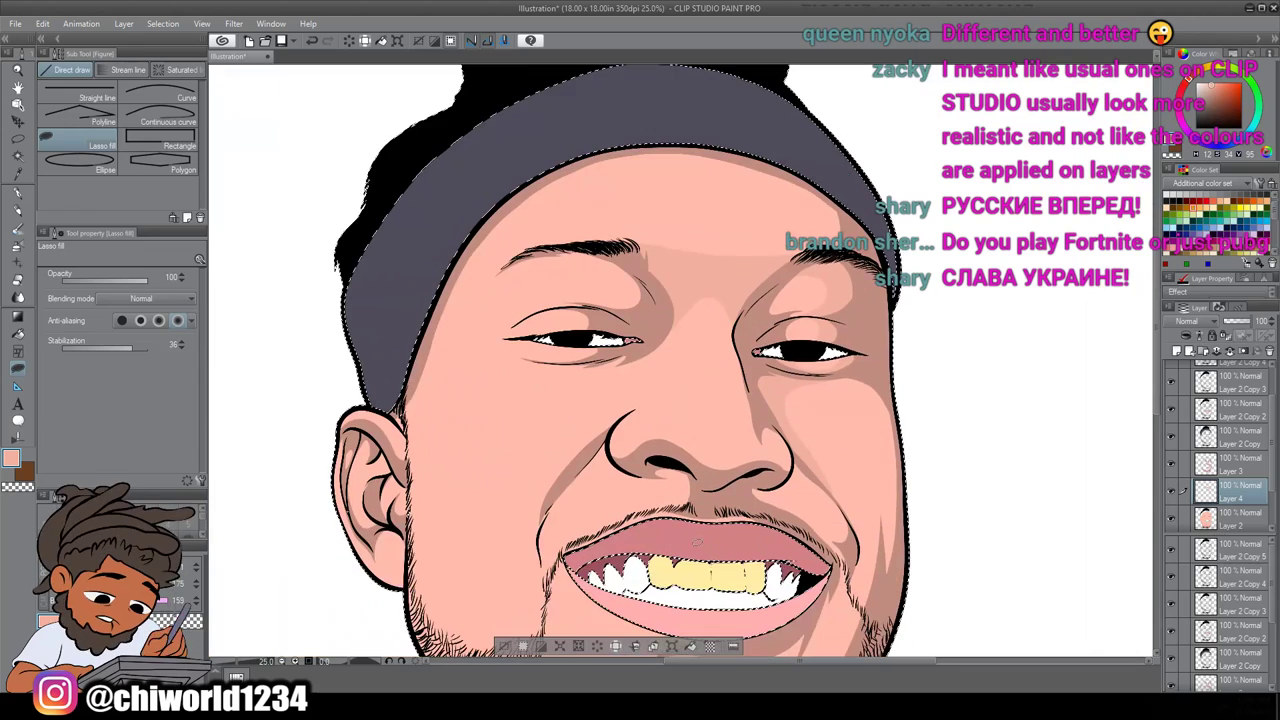
scroll(692, 545, up, 1)
scroll(692, 544, up, 5)
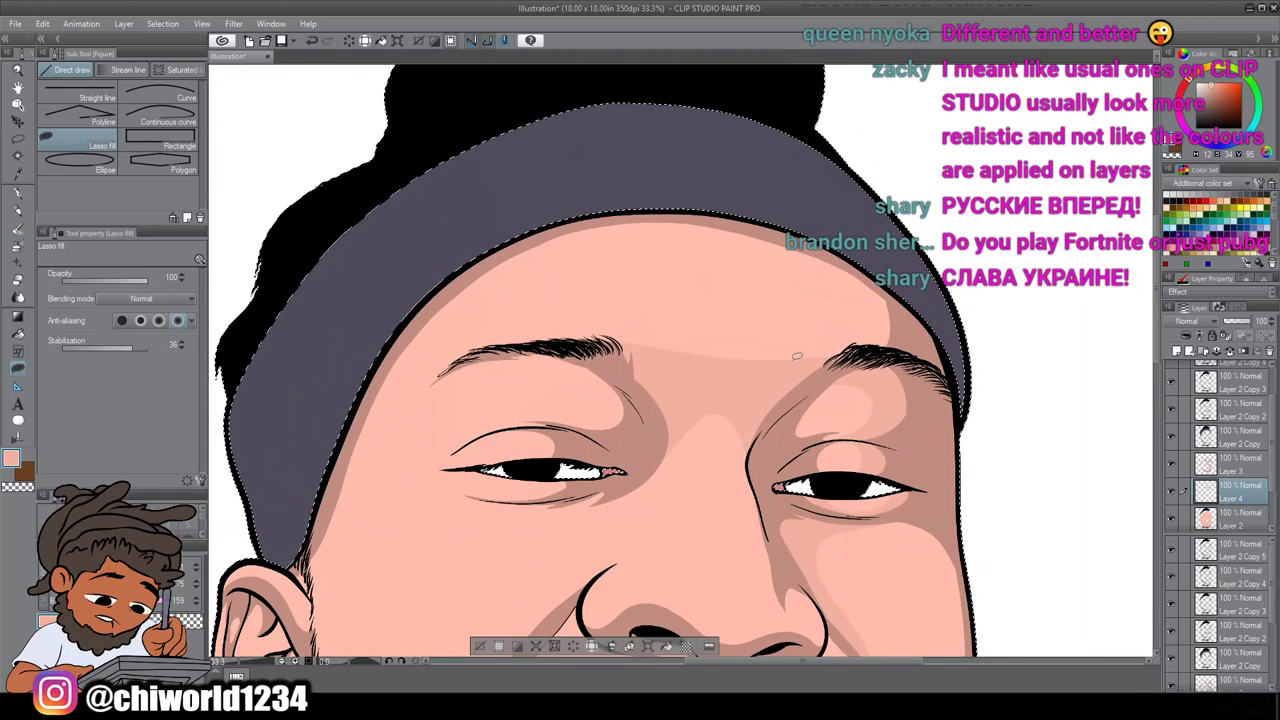
mouse_move(779, 361)
mouse_down()
mouse_move(859, 326)
mouse_move(861, 302)
mouse_move(772, 286)
mouse_move(805, 275)
mouse_move(711, 272)
mouse_move(608, 239)
mouse_move(494, 242)
mouse_move(588, 206)
mouse_move(765, 210)
mouse_move(896, 322)
mouse_move(906, 341)
mouse_move(880, 360)
mouse_up()
scroll(652, 522, down, 3)
scroll(655, 485, up, 4)
scroll(658, 490, up, 1)
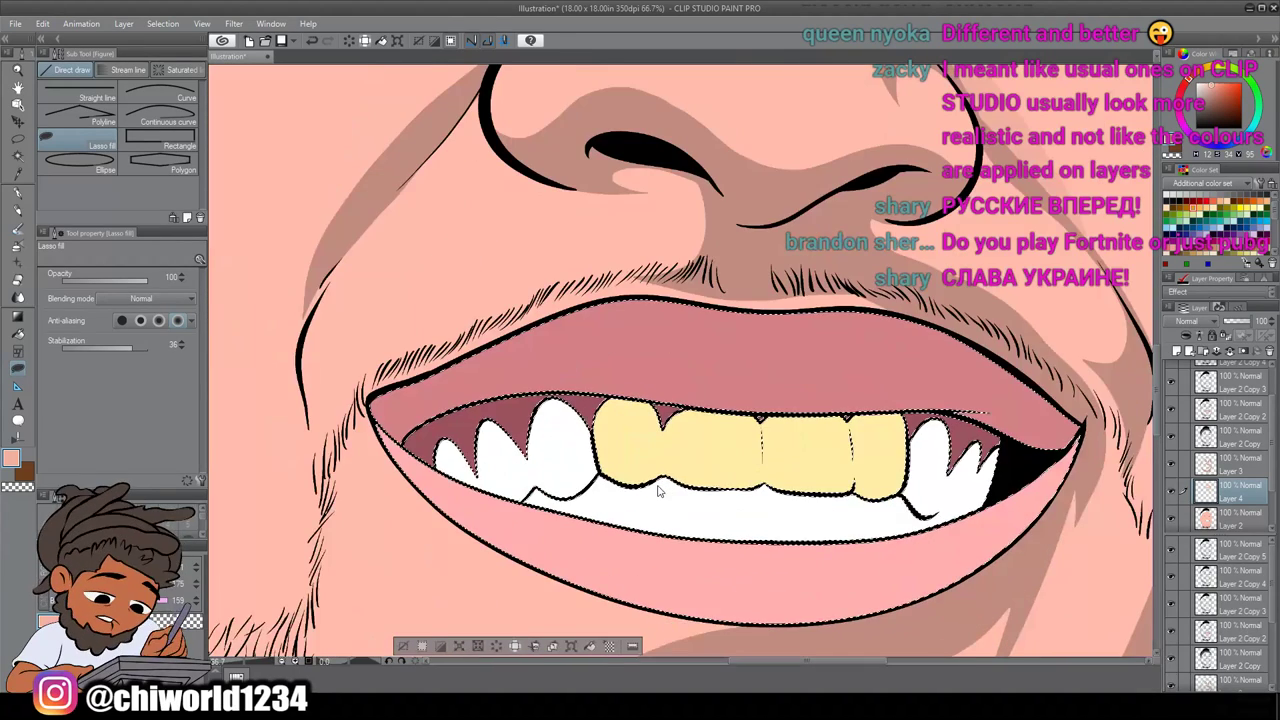
scroll(658, 488, up, 4)
scroll(662, 478, right, 1)
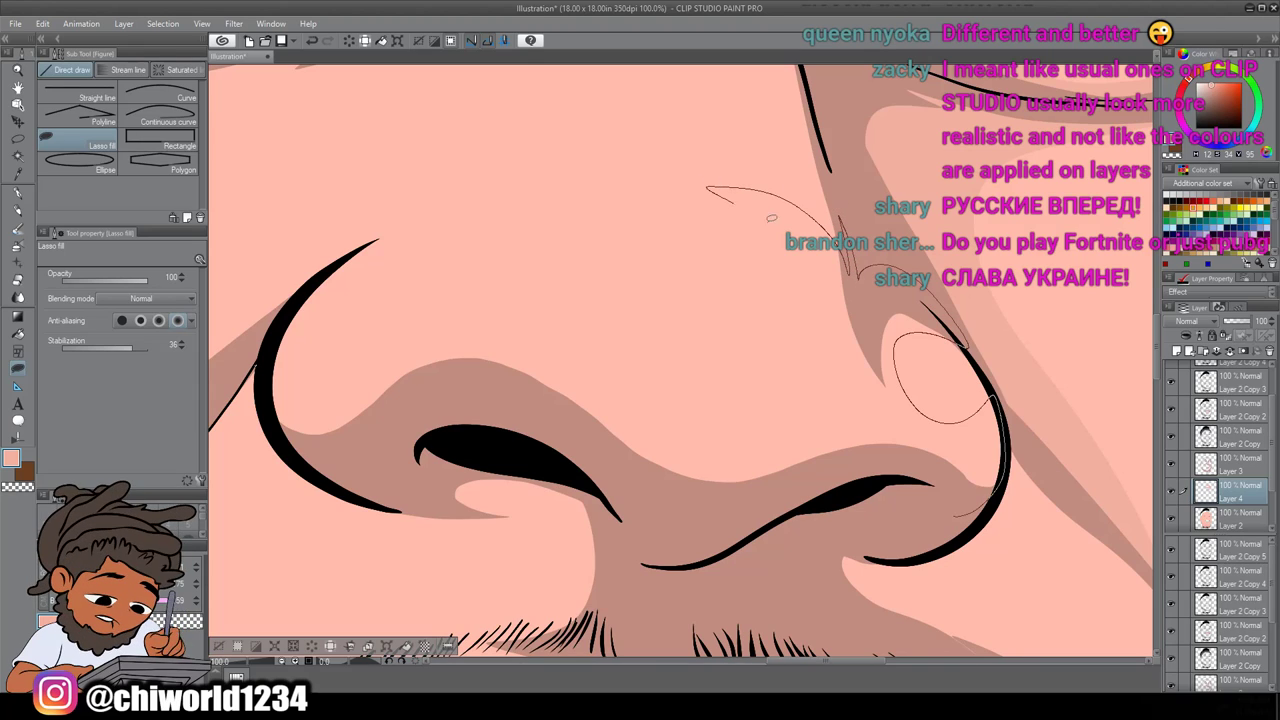
mouse_move(823, 292)
mouse_down()
mouse_move(828, 336)
mouse_move(778, 384)
mouse_move(678, 326)
mouse_move(576, 311)
mouse_move(519, 279)
mouse_move(521, 313)
mouse_move(443, 316)
mouse_move(313, 376)
mouse_move(286, 352)
mouse_move(293, 299)
mouse_move(268, 360)
mouse_move(279, 418)
mouse_move(332, 463)
mouse_move(619, 470)
mouse_move(805, 526)
mouse_move(948, 518)
mouse_up()
scroll(750, 625, down, 4)
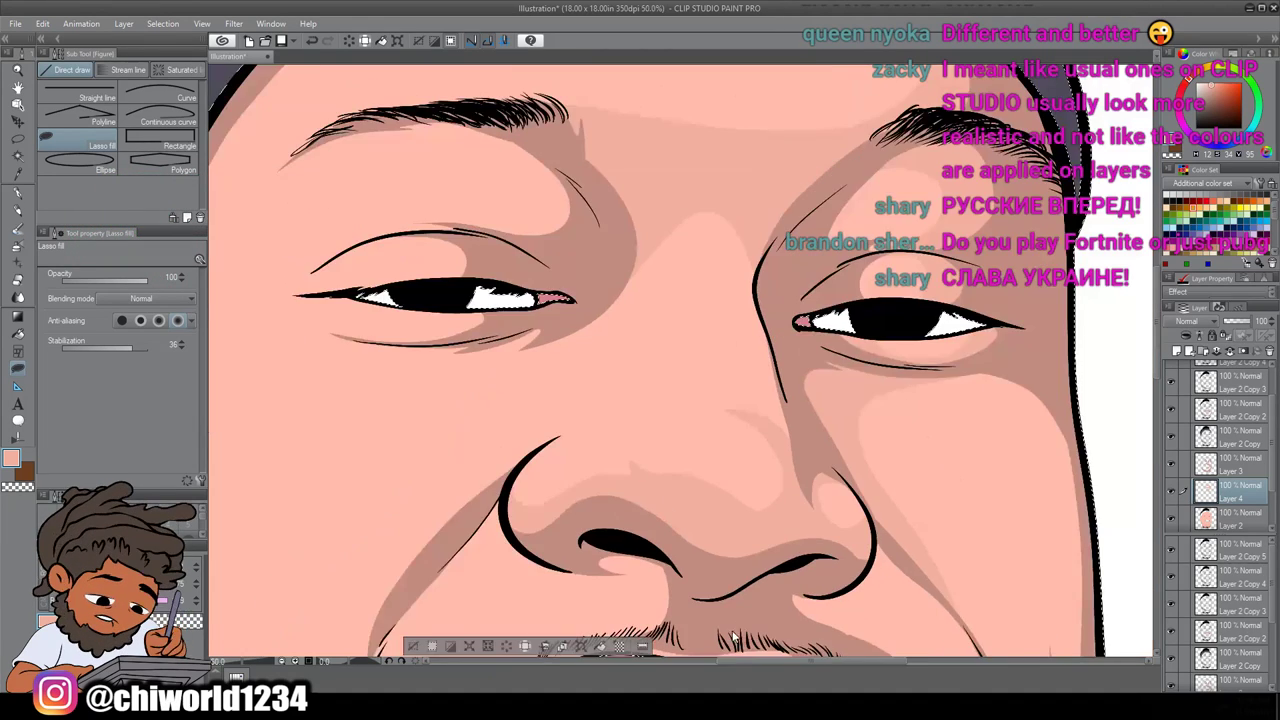
Lasso-fill mid-tone shadows down both sides of the nose bridge, extending under the left-hand eye, plus a small pointed one above the left-hand nostril
scroll(755, 589, down, 2)
scroll(754, 588, up, 2)
scroll(754, 588, up, 3)
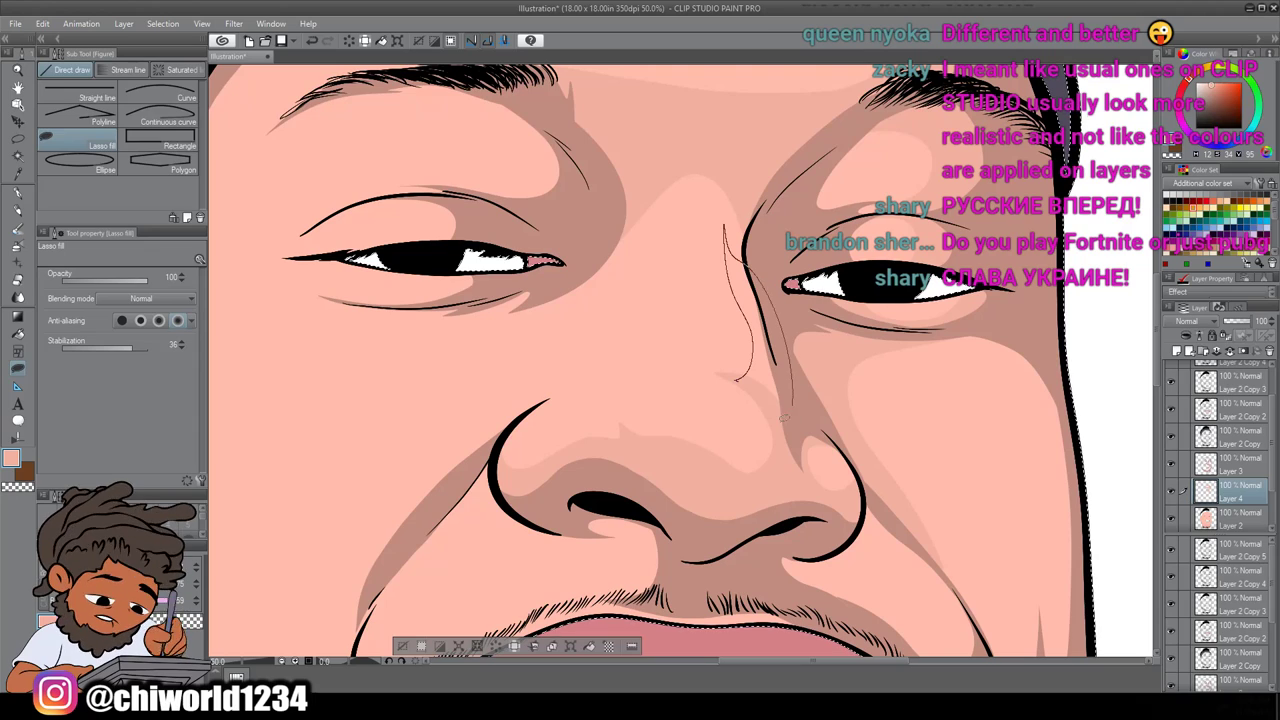
drag(787, 417, 745, 392)
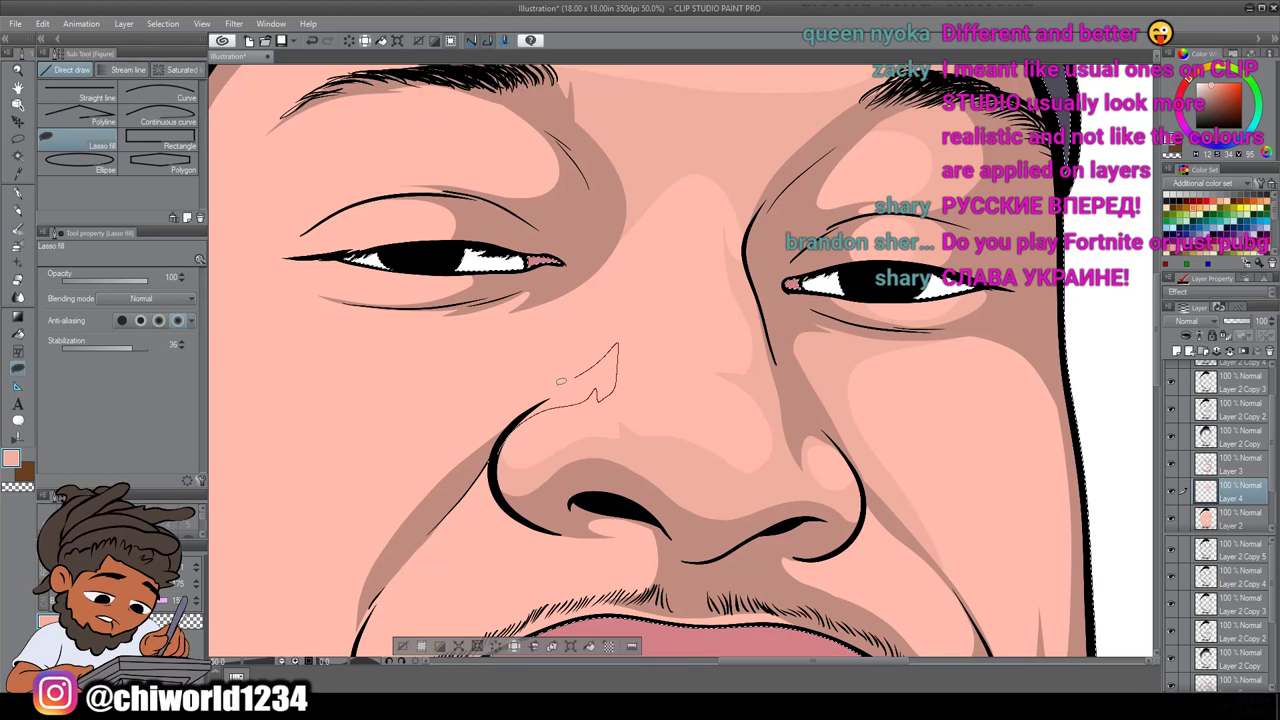
drag(502, 426, 503, 425)
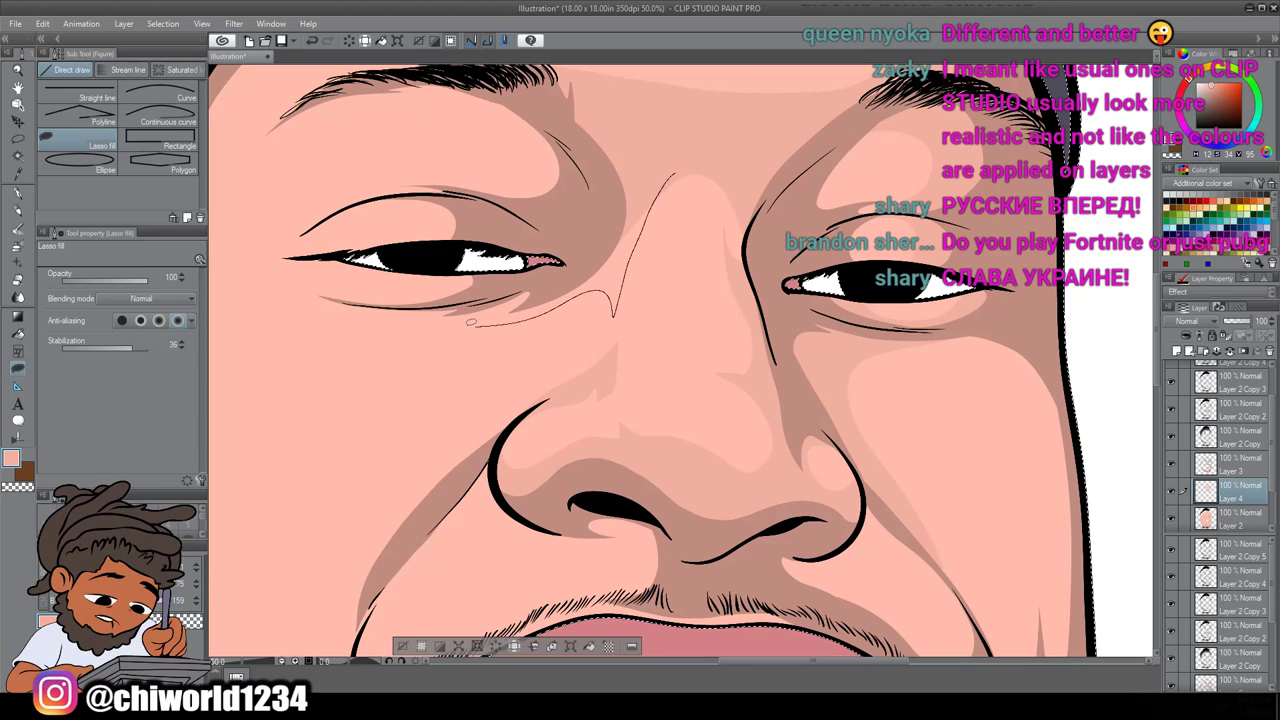
drag(562, 257, 648, 184)
scroll(643, 456, down, 4)
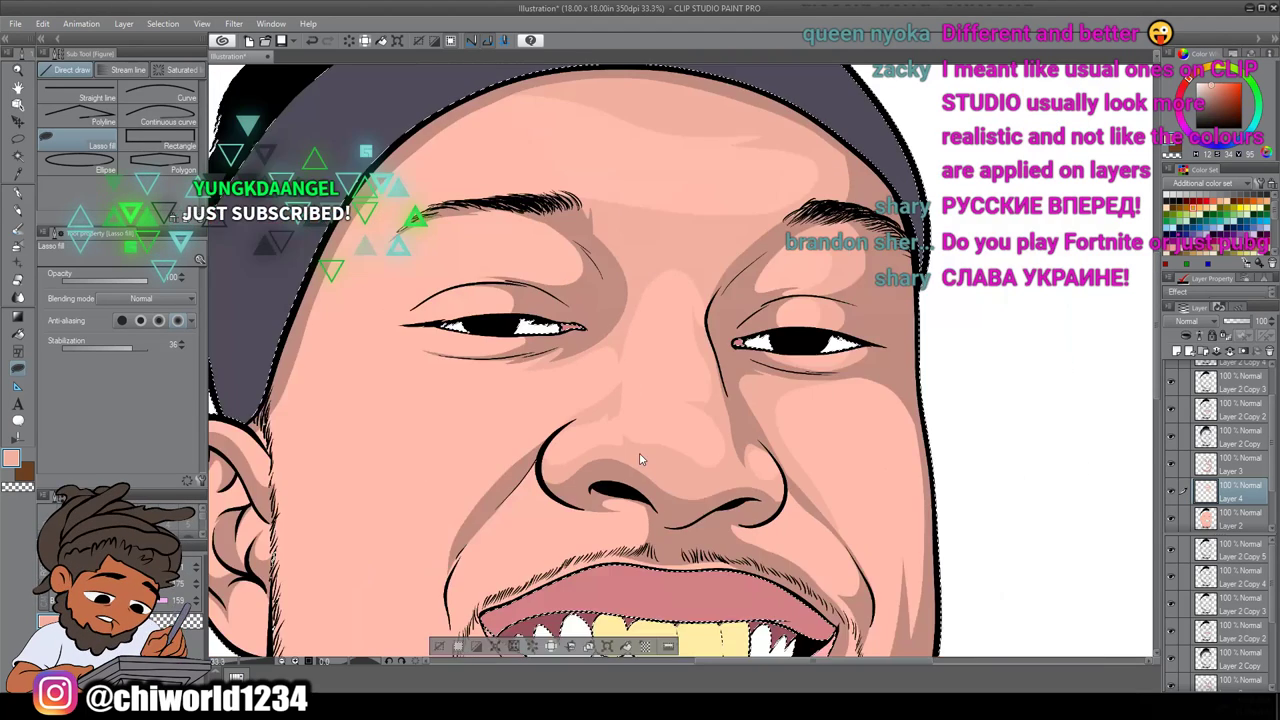
scroll(686, 446, down, 1)
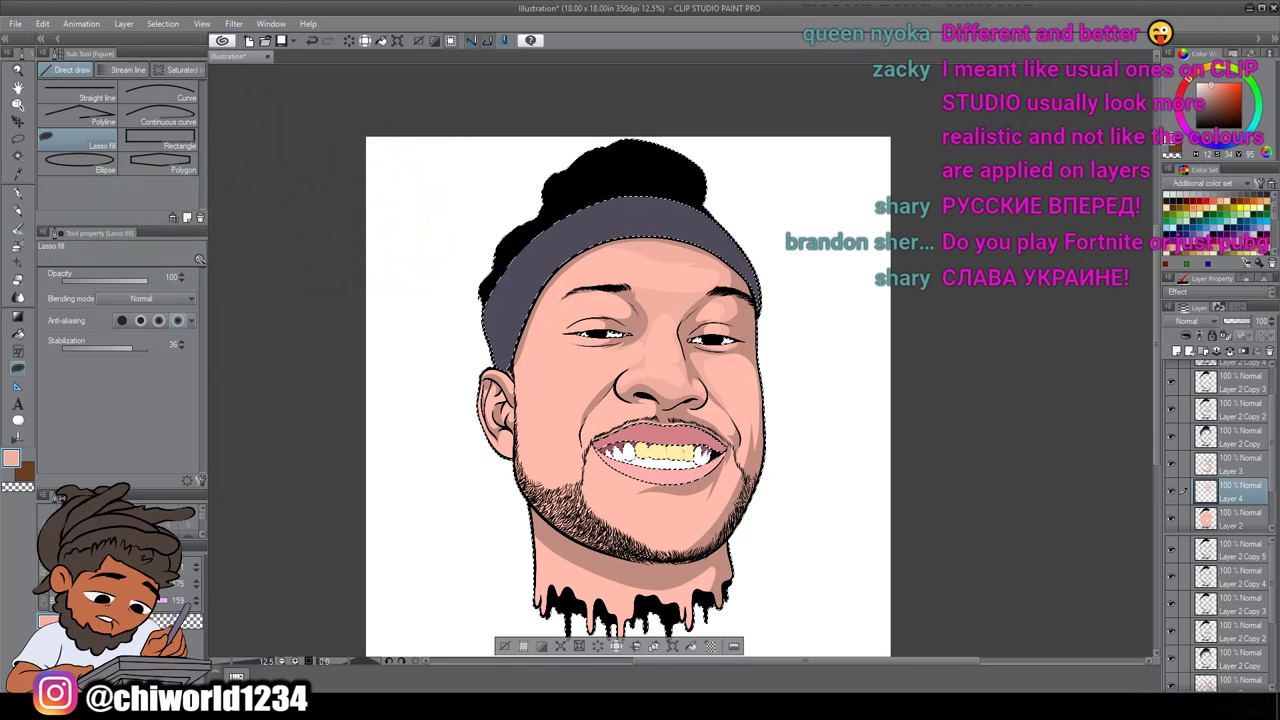
Lasso-fill a mid-tone shadow between the right-hand nostril and smile line, leaving a rounded highlight above the mouth corner
scroll(756, 505, up, 5)
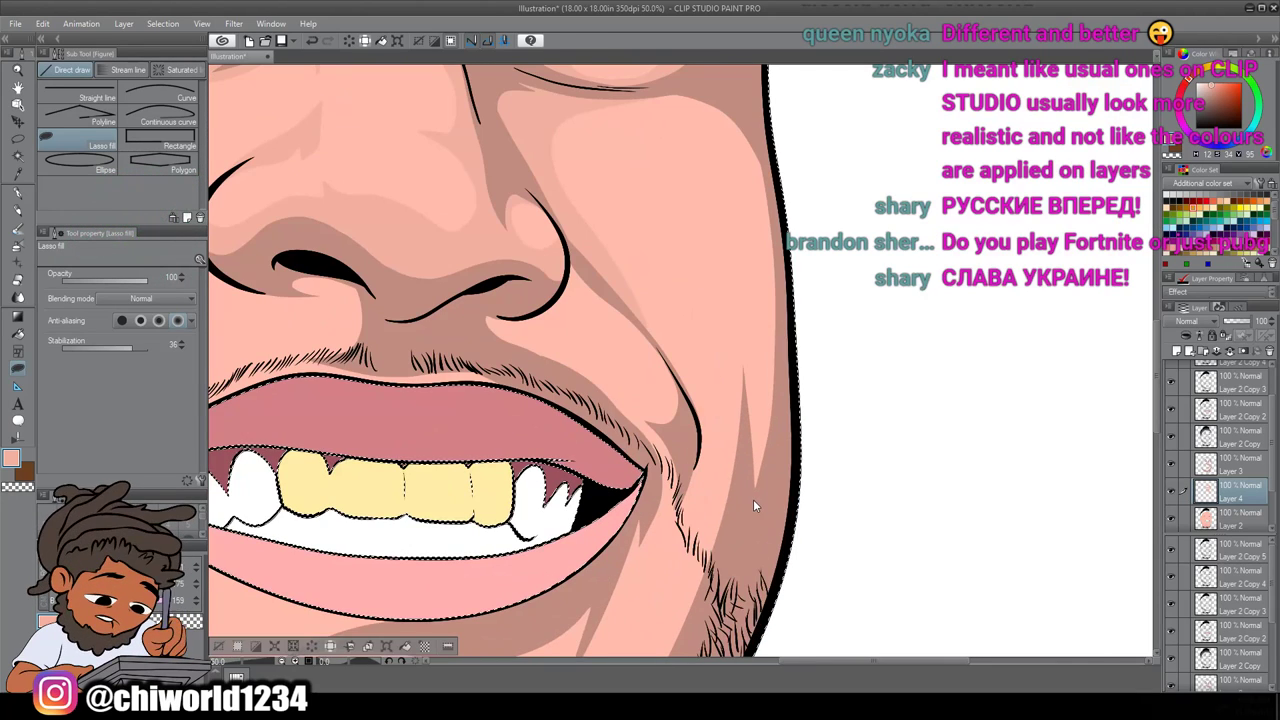
scroll(756, 505, left, 2)
scroll(756, 505, up, 1)
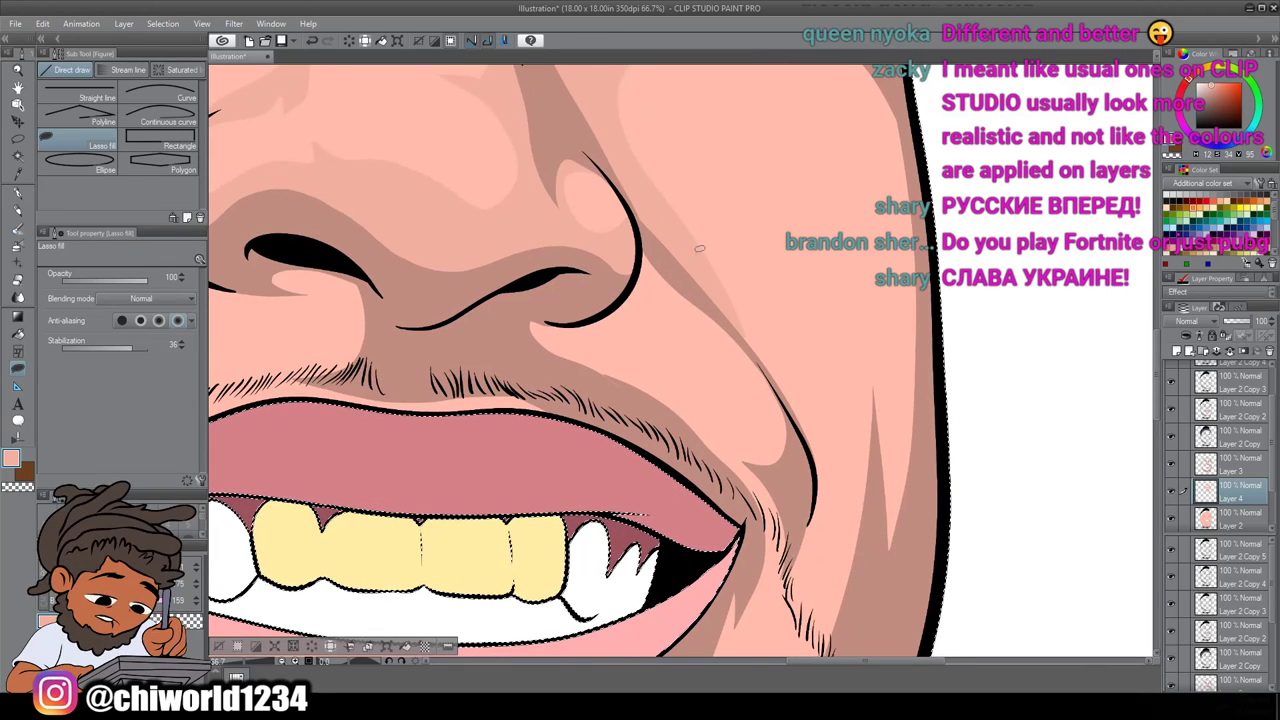
mouse_move(670, 206)
mouse_down()
mouse_move(779, 358)
mouse_move(805, 423)
mouse_move(798, 482)
mouse_move(775, 403)
mouse_move(705, 331)
mouse_move(681, 334)
mouse_move(674, 376)
mouse_move(657, 354)
mouse_move(655, 368)
mouse_move(731, 486)
mouse_move(509, 347)
mouse_move(528, 303)
mouse_move(623, 271)
mouse_move(642, 186)
mouse_move(670, 206)
mouse_up()
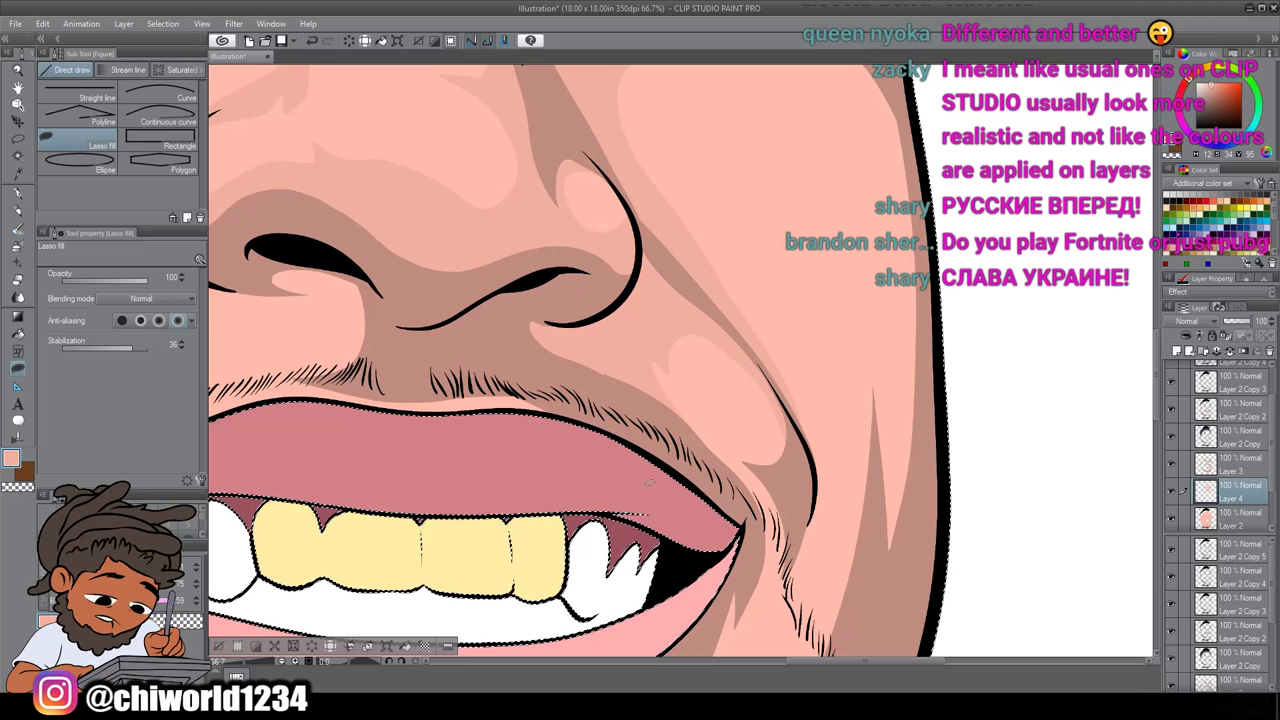
scroll(648, 483, down, 3)
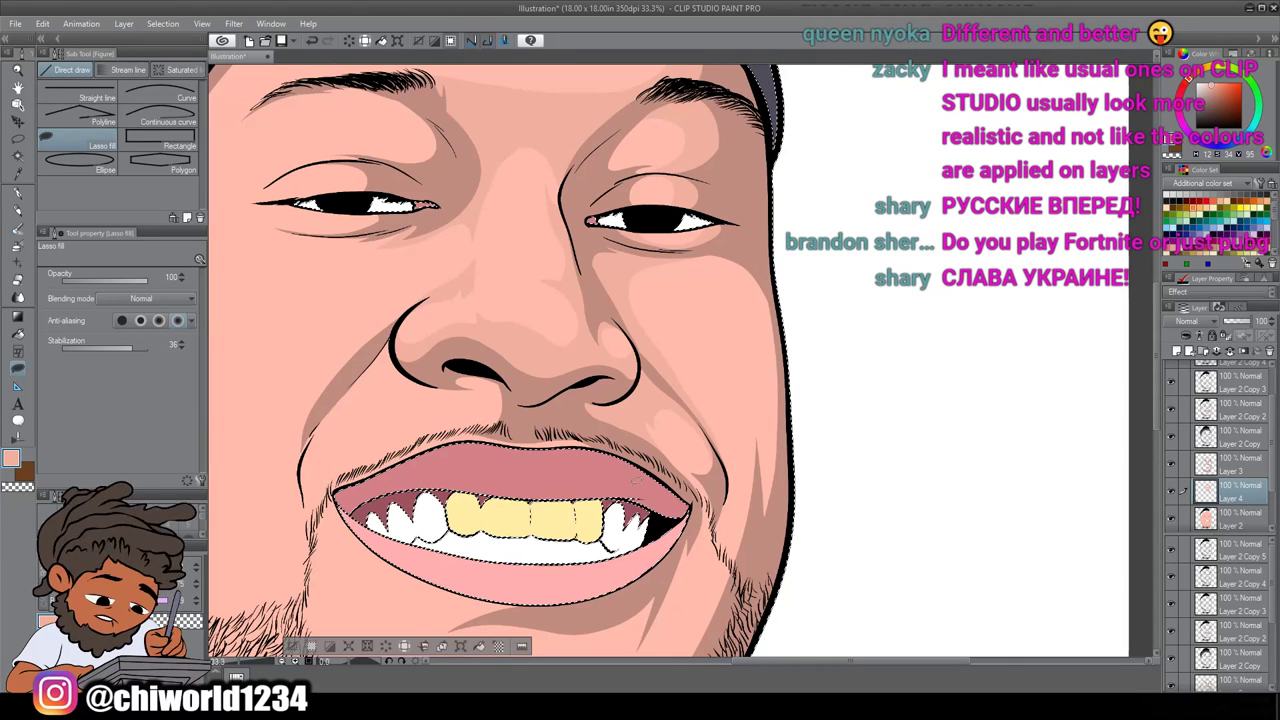
Lasso-fill a mid-tone shadow from the left-hand smile line beneath the nostril to the moustache, leaving a rounded highlight above the lip
scroll(630, 492, up, 4)
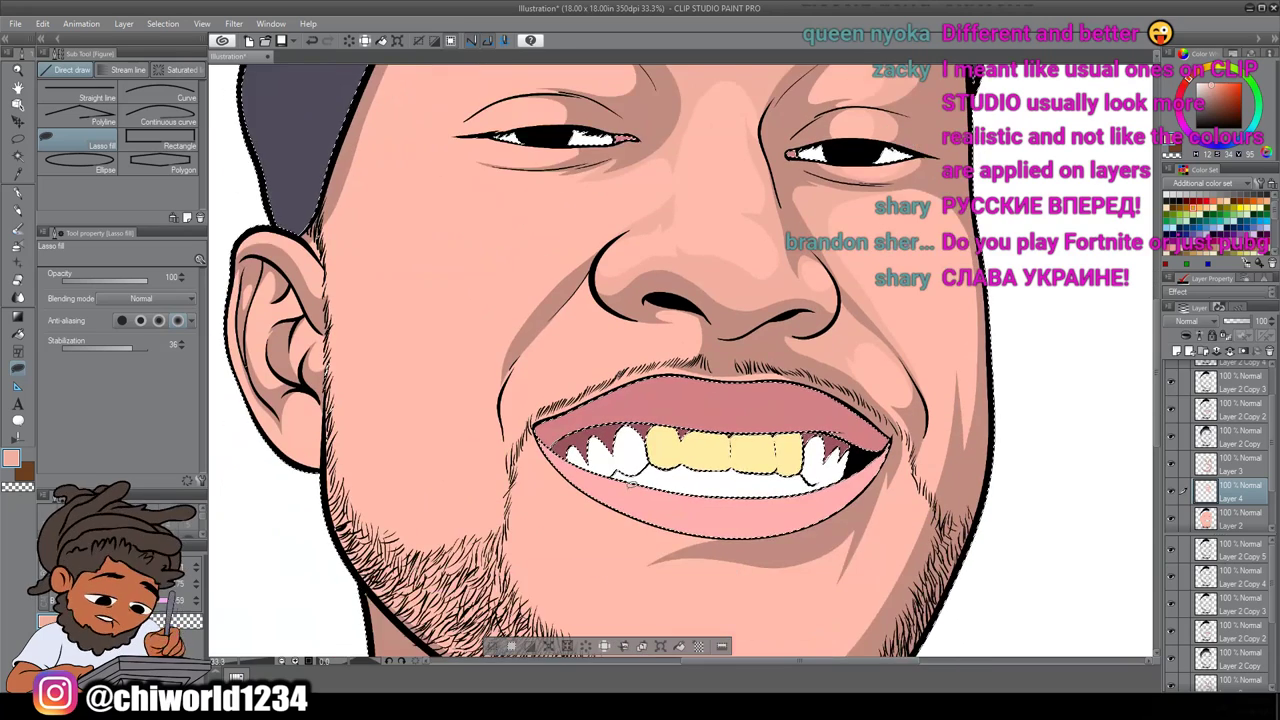
scroll(633, 485, up, 1)
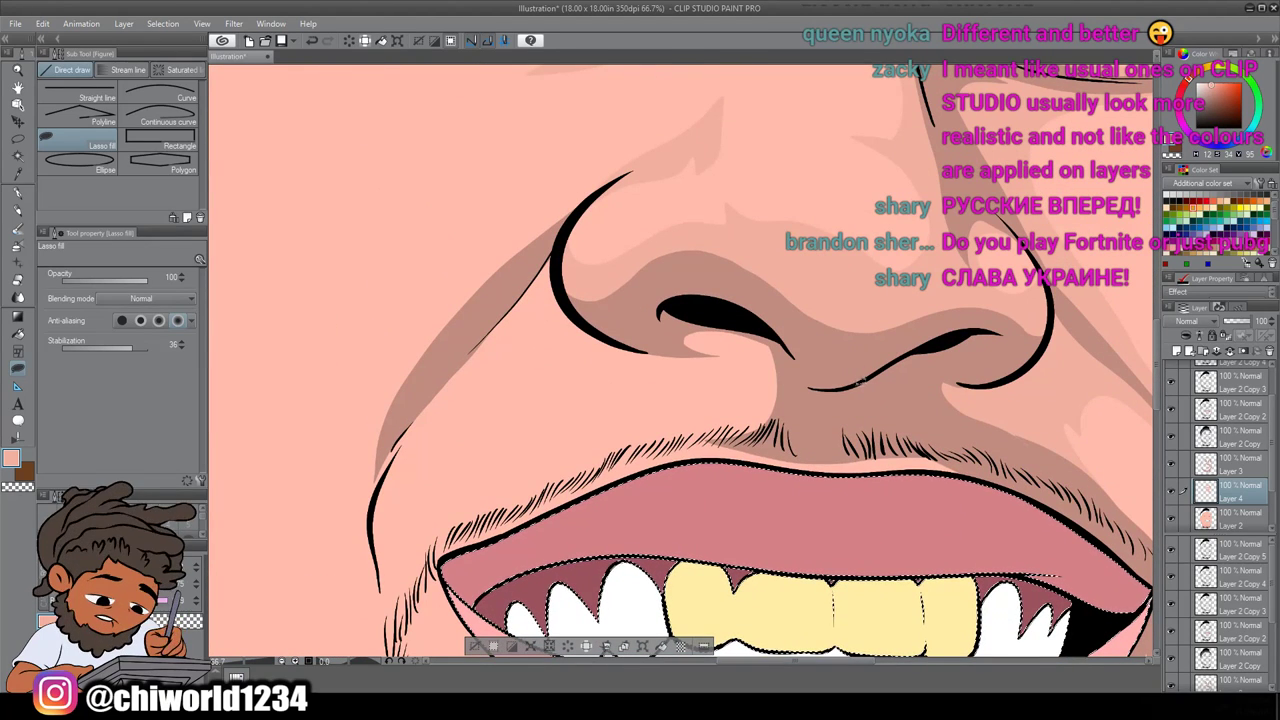
drag(712, 442, 618, 457)
mouse_move(592, 353)
mouse_down()
mouse_move(539, 352)
mouse_move(483, 377)
mouse_up()
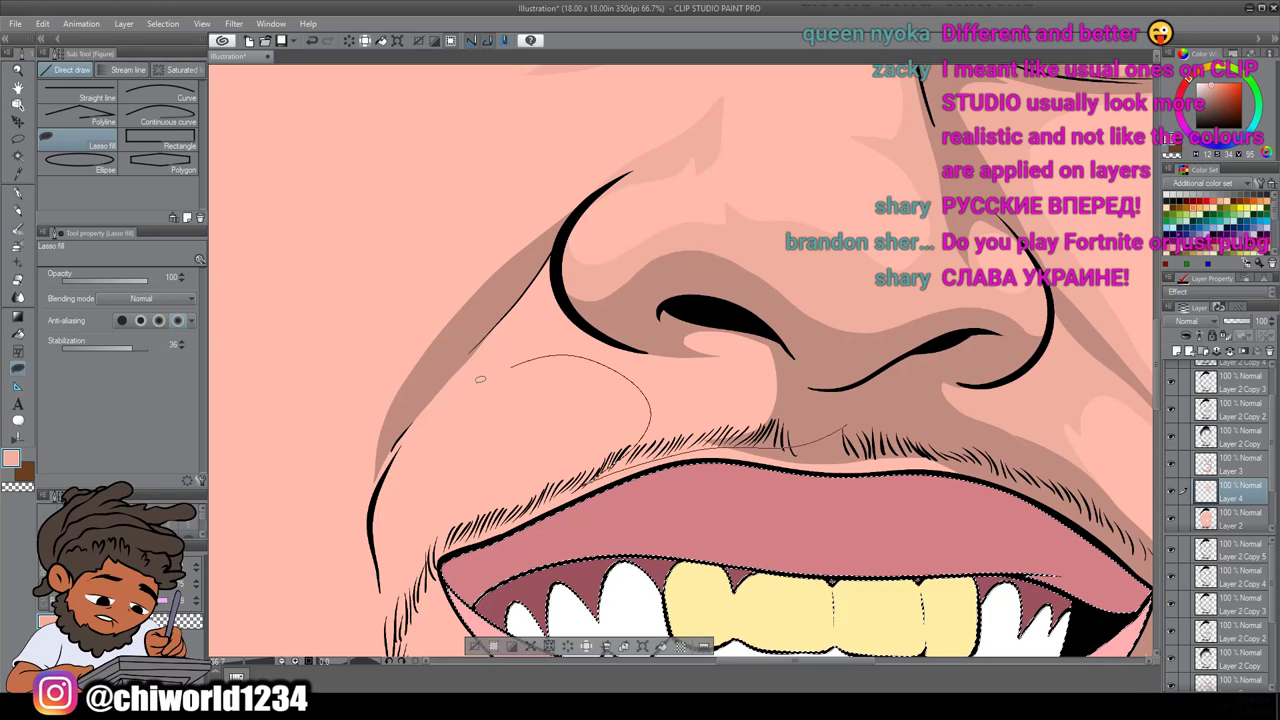
drag(405, 443, 375, 488)
drag(397, 428, 513, 282)
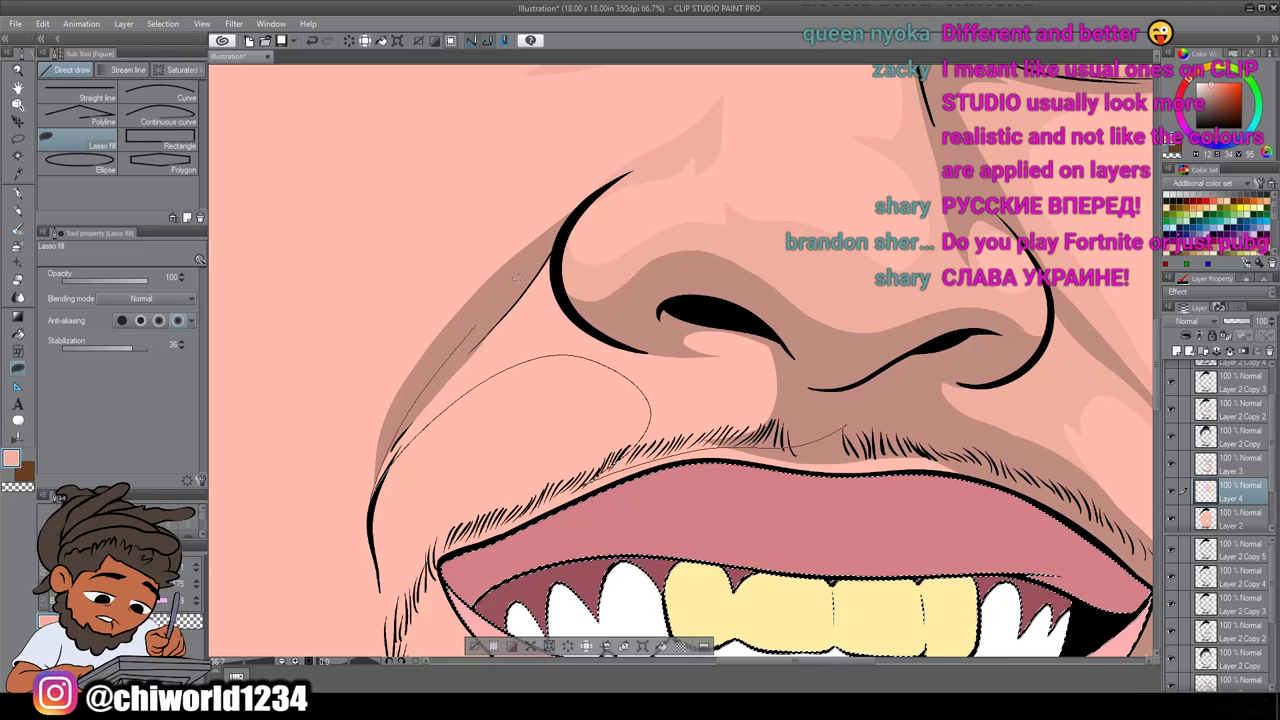
mouse_move(572, 222)
mouse_down()
mouse_move(574, 285)
mouse_move(629, 323)
mouse_move(709, 300)
mouse_move(803, 328)
mouse_up()
drag(826, 417, 820, 425)
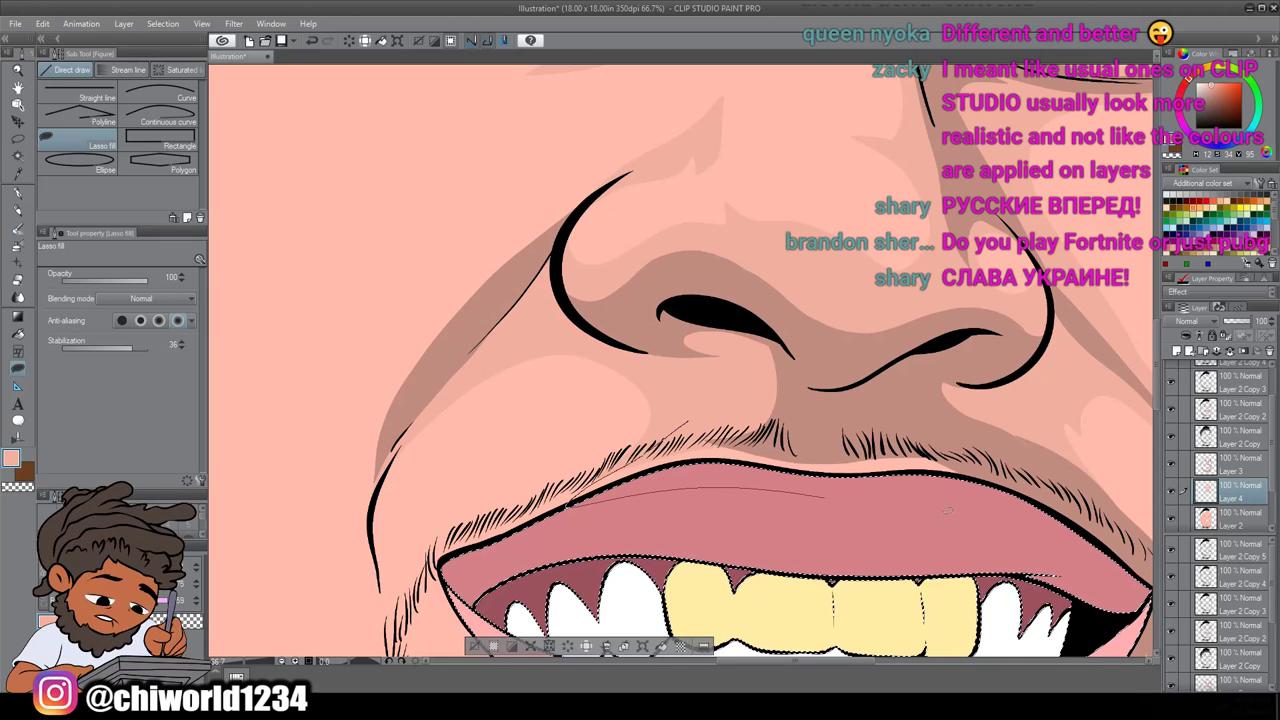
scroll(691, 405, down, 5)
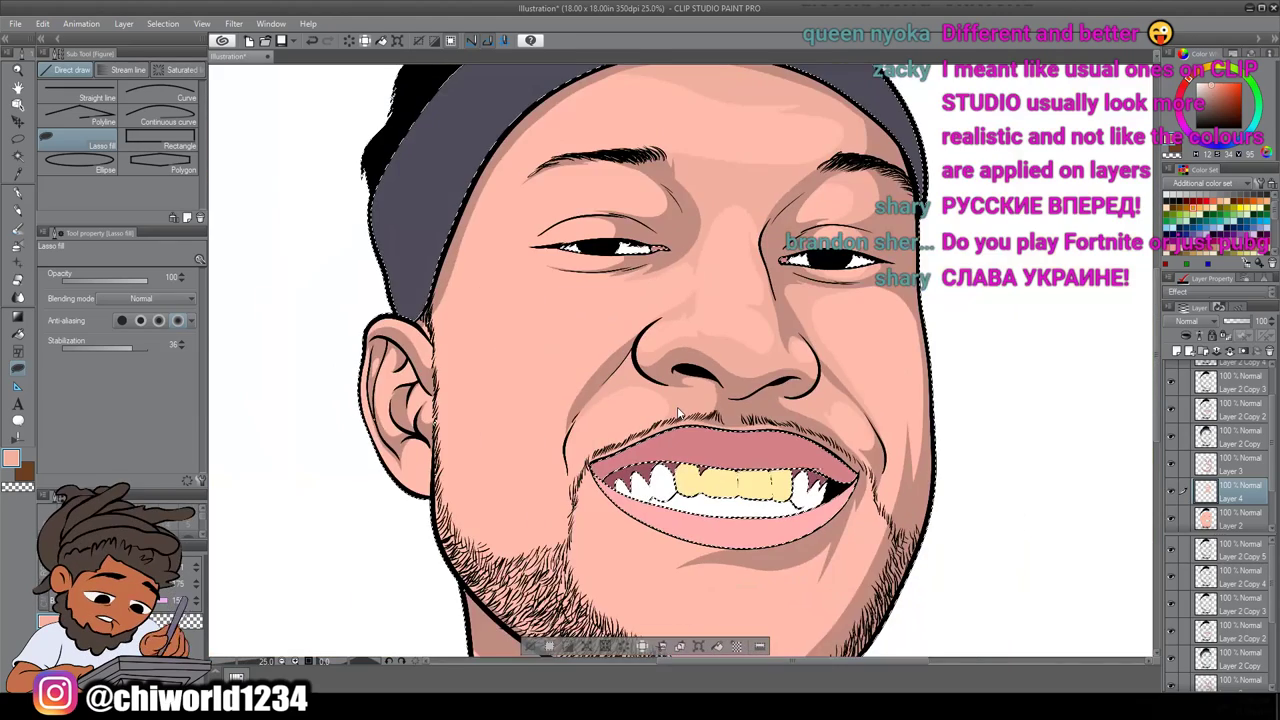
Lasso-fill a curving mid-tone shadow from beneath the lower lip across the right-hand chin, leaving a narrow highlight streak near the jaw
scroll(788, 437, up, 2)
scroll(788, 437, down, 2)
scroll(787, 436, up, 1)
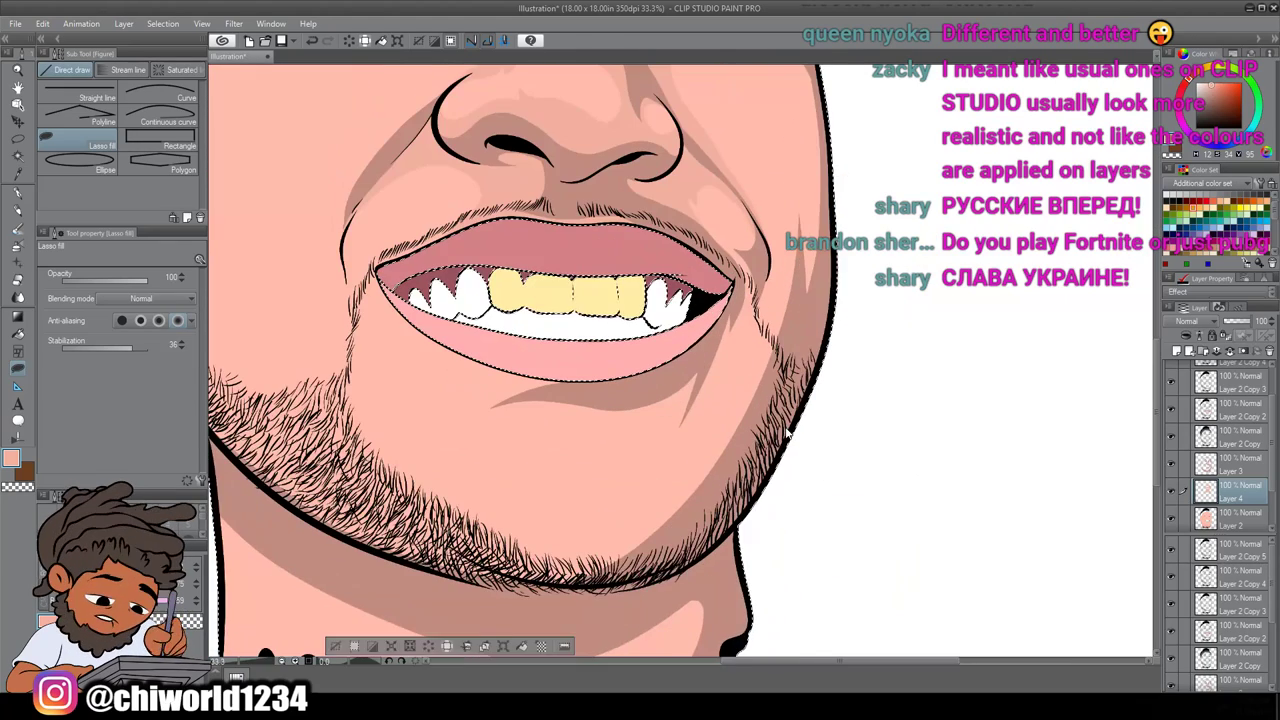
scroll(787, 434, left, 2)
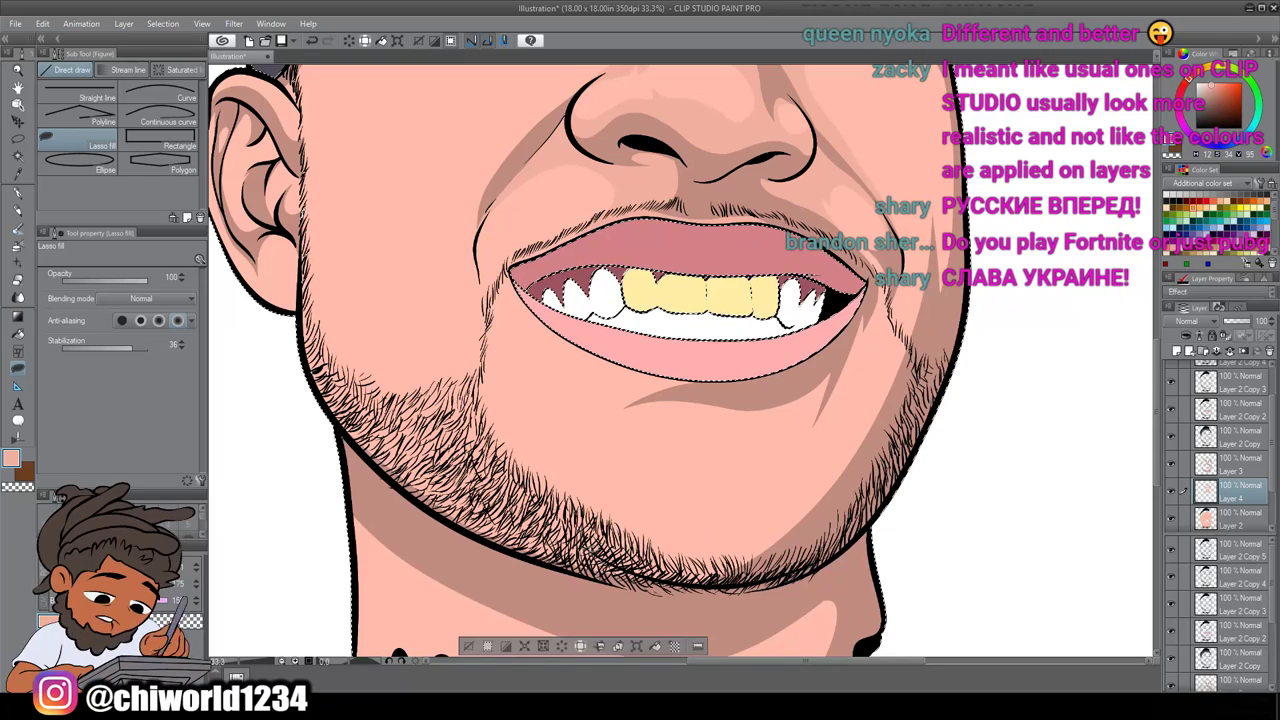
drag(700, 556, 776, 479)
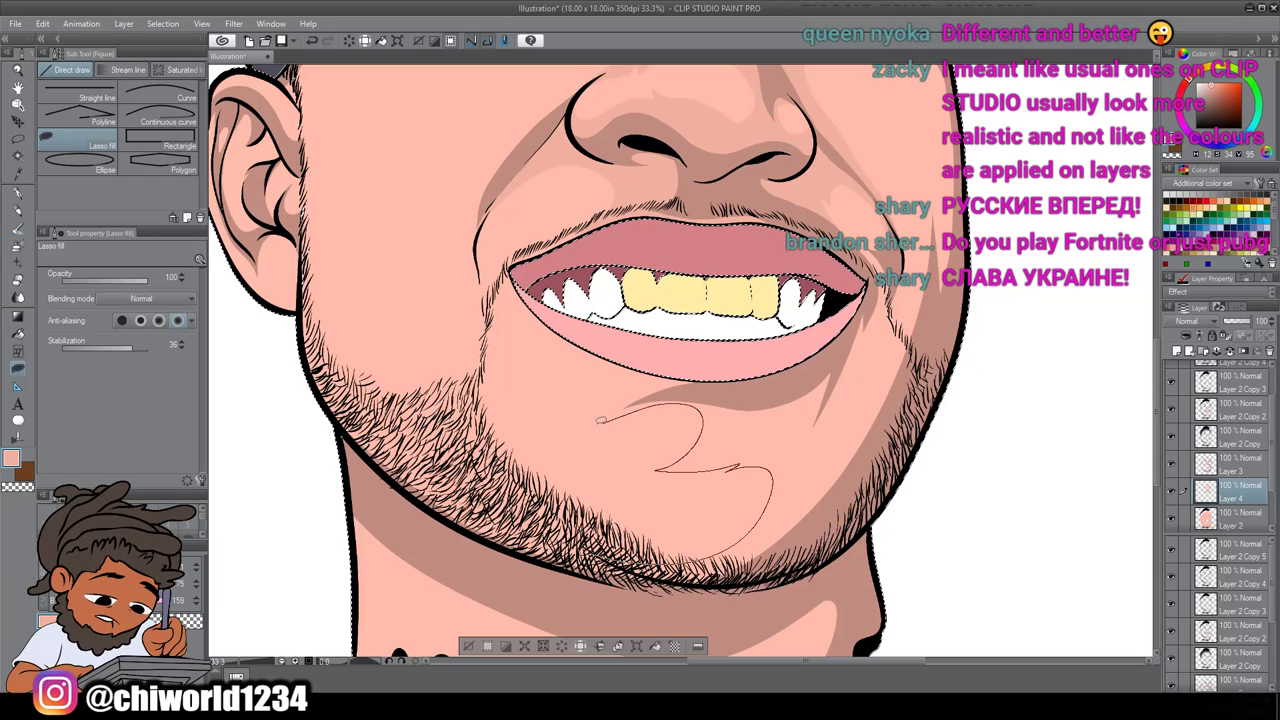
drag(629, 392, 592, 332)
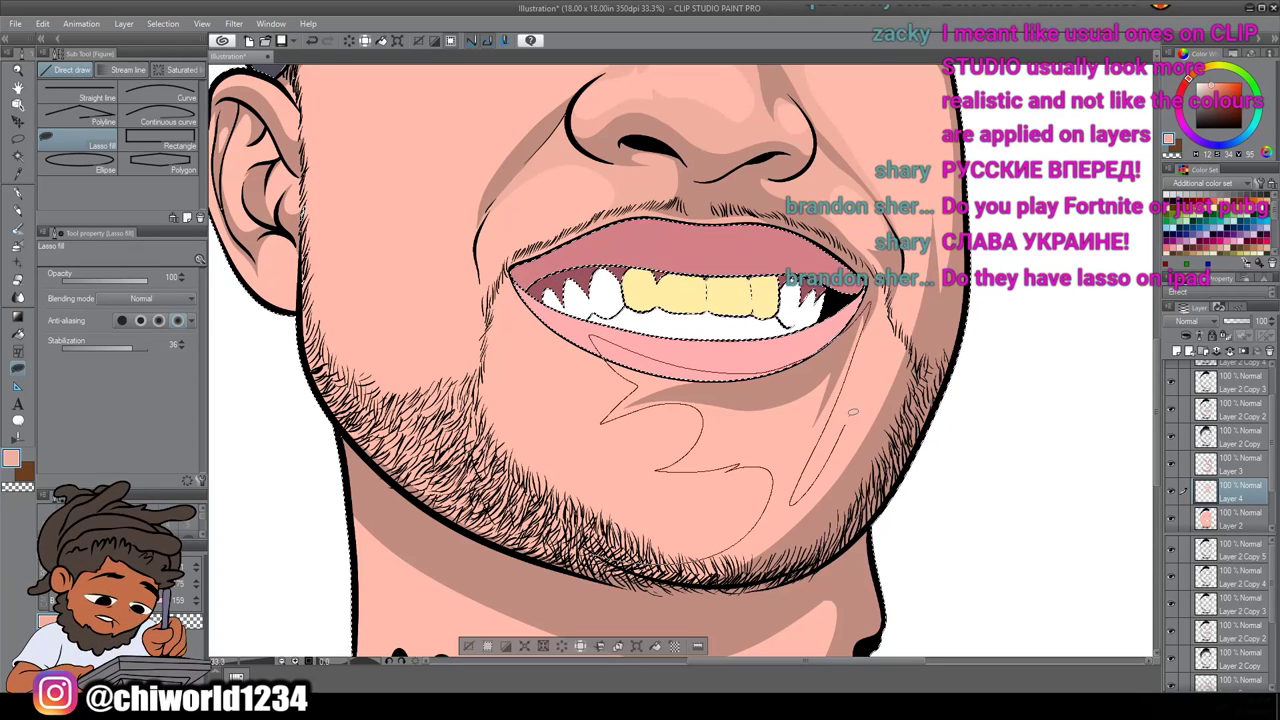
drag(698, 587, 690, 564)
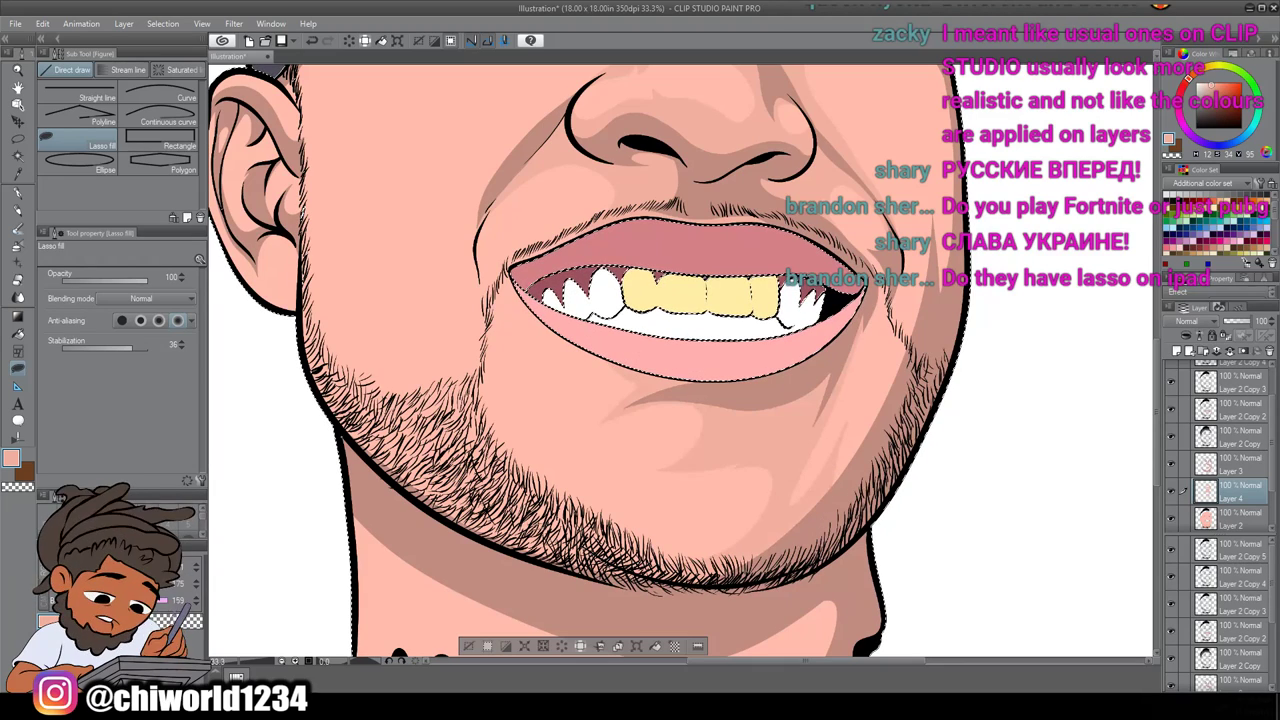
scroll(575, 600, down, 3)
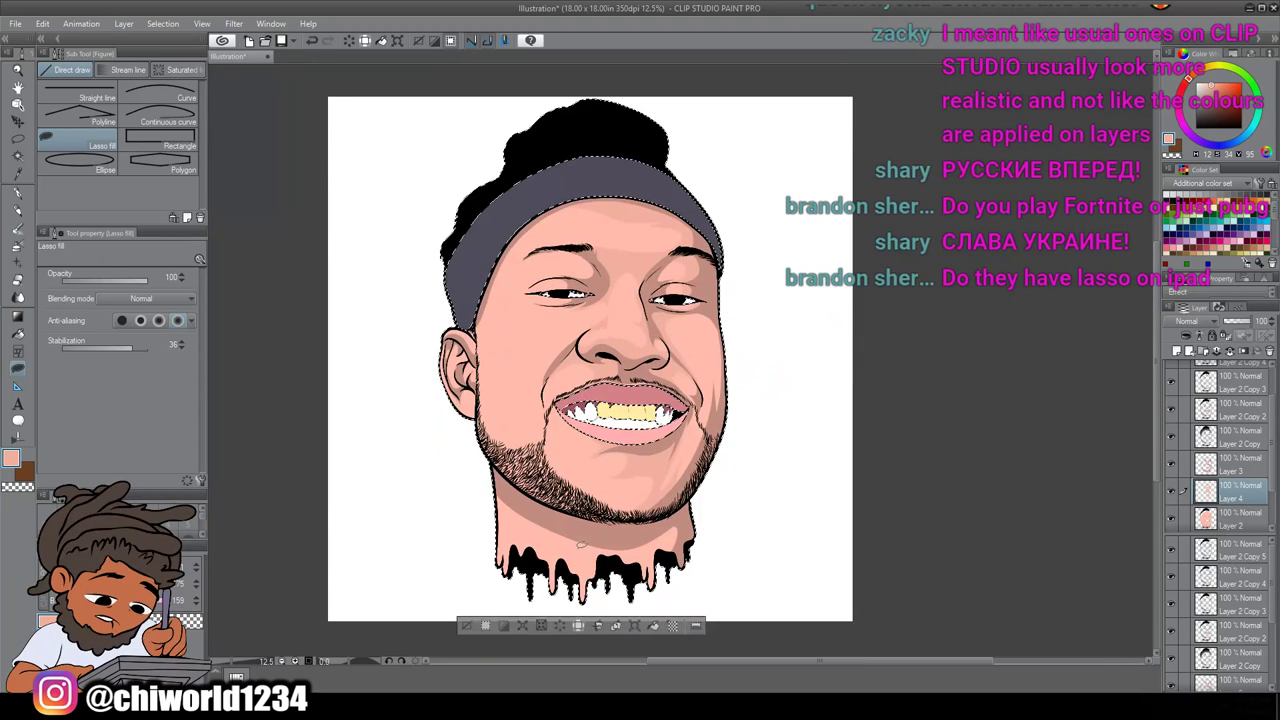
Lasso-fill a jagged mid-tone shadow on the left-hand cheek, running outside the smile line from the nostril down beside the mouth
scroll(575, 553, up, 3)
scroll(575, 551, left, 1)
scroll(575, 549, up, 2)
scroll(575, 545, up, 1)
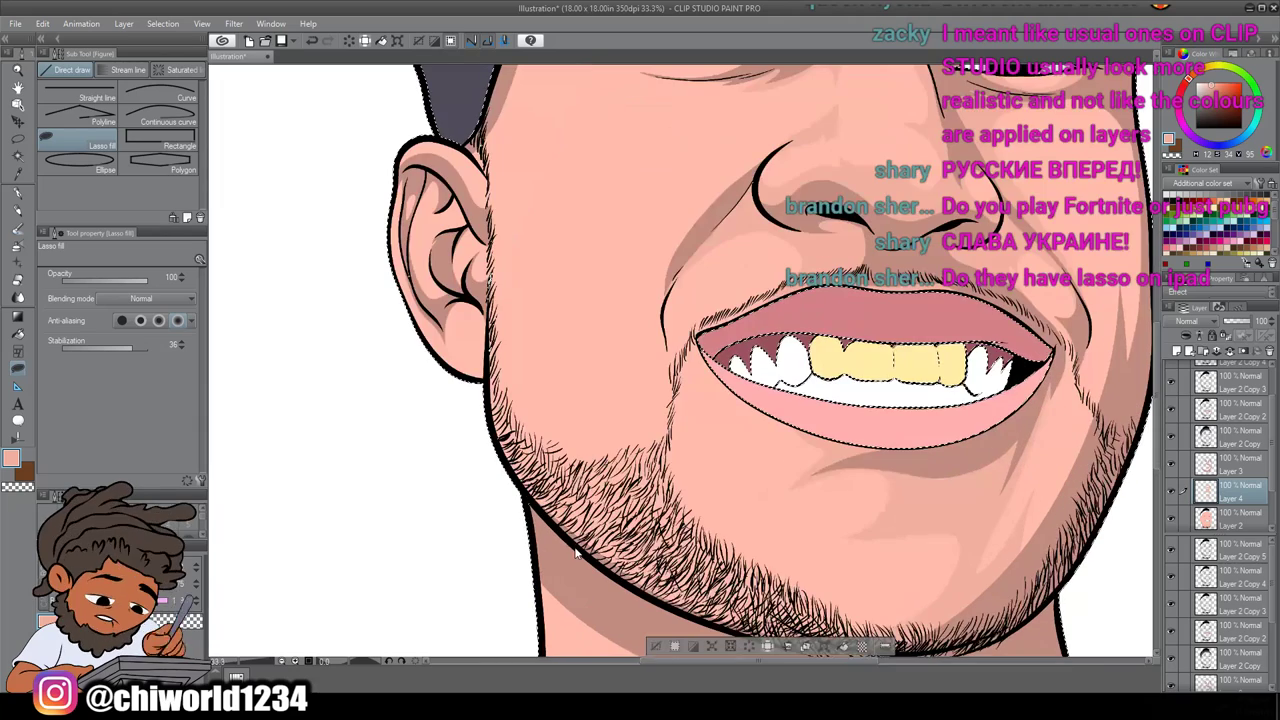
drag(662, 322, 662, 450)
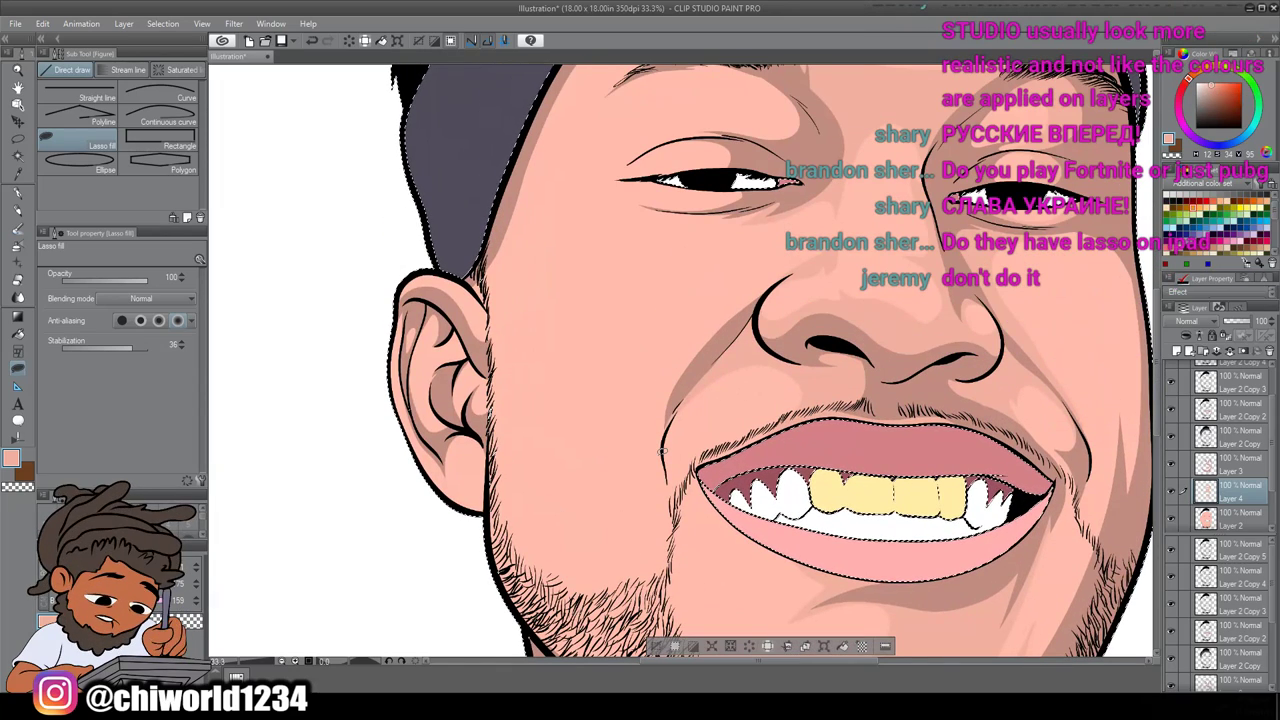
scroll(662, 449, up, 1)
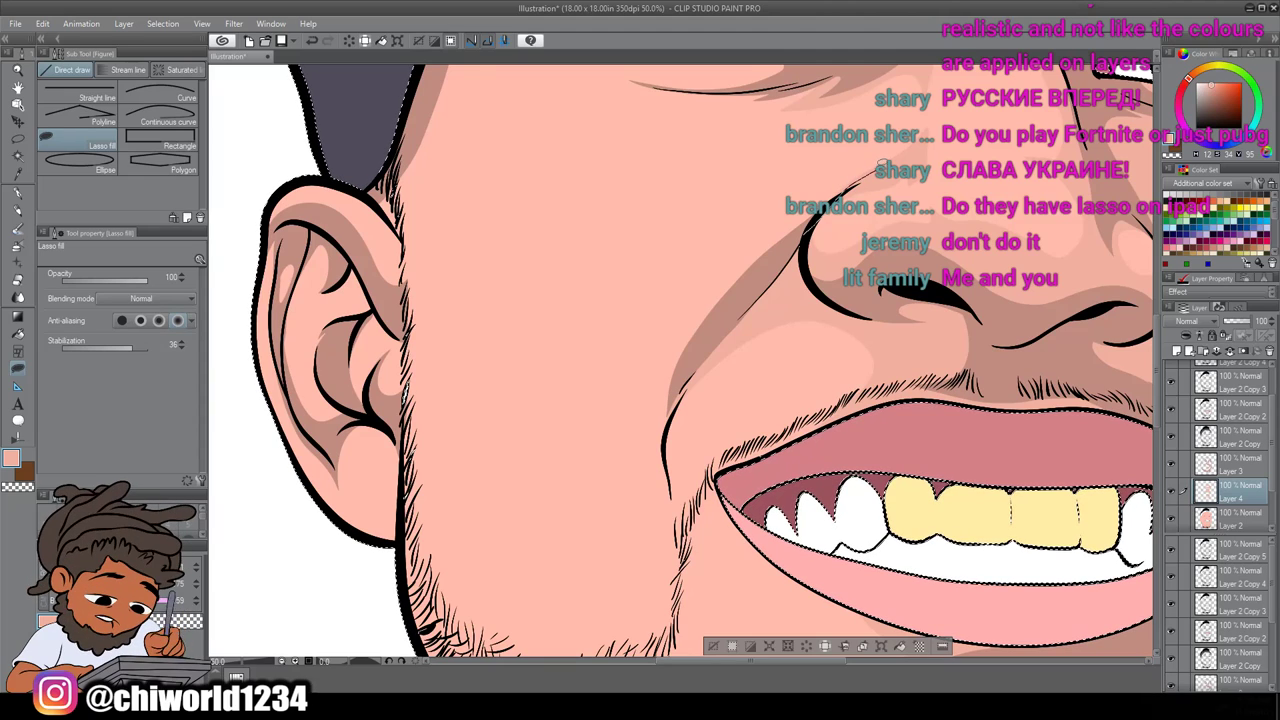
drag(827, 179, 775, 220)
drag(690, 322, 646, 372)
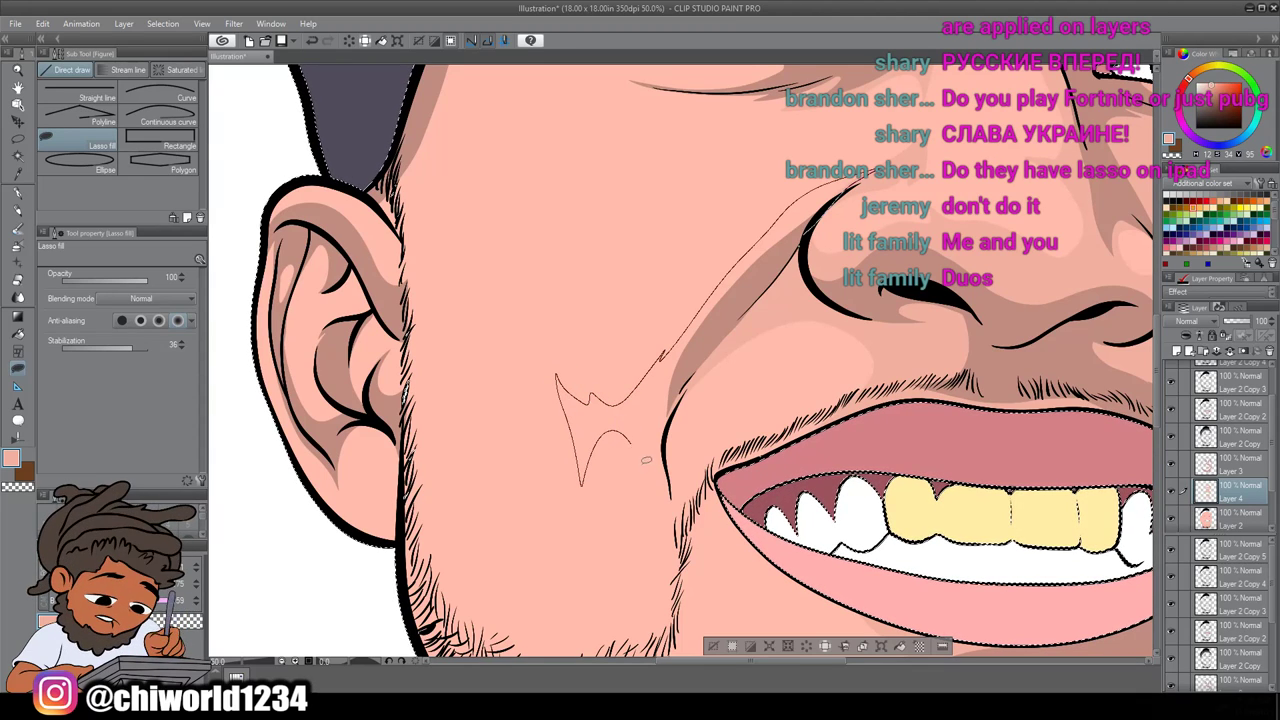
drag(672, 521, 674, 524)
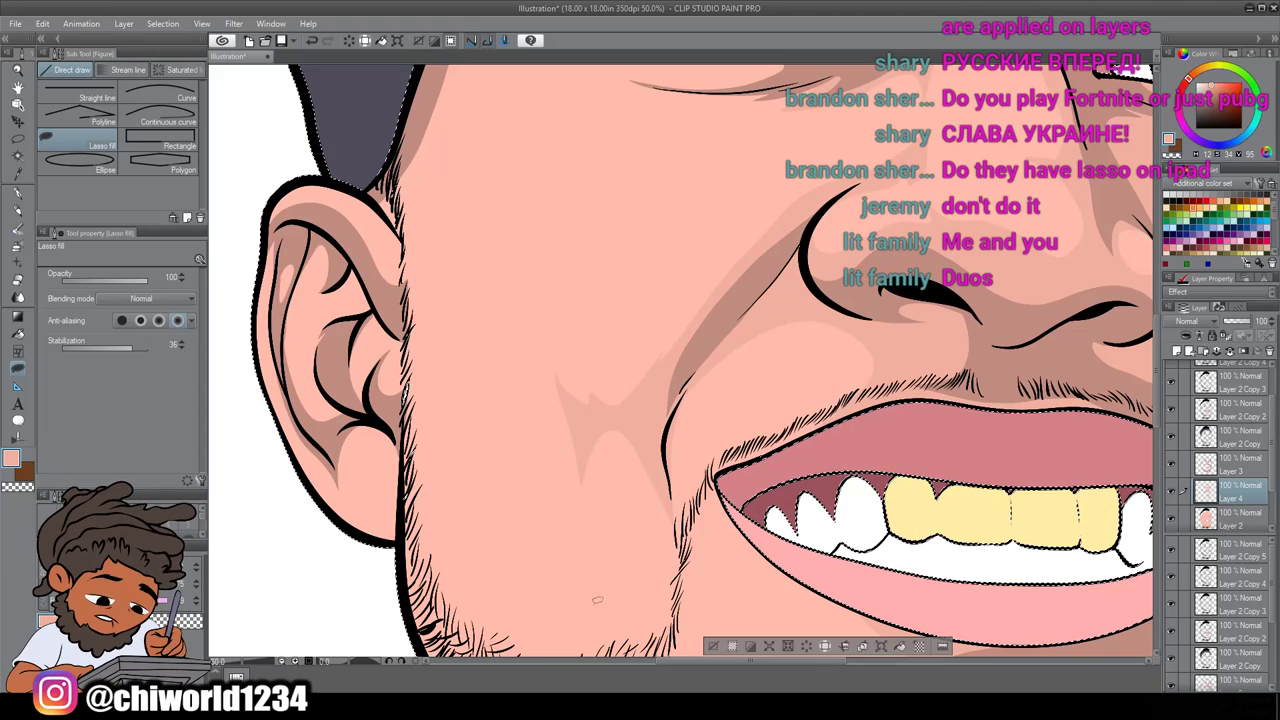
Lasso-fill a mid-tone shadow around the left-hand eye's outer corner, leaving rounded highlights below the brow, on the eyelid and beneath the eye
scroll(645, 619, down, 4)
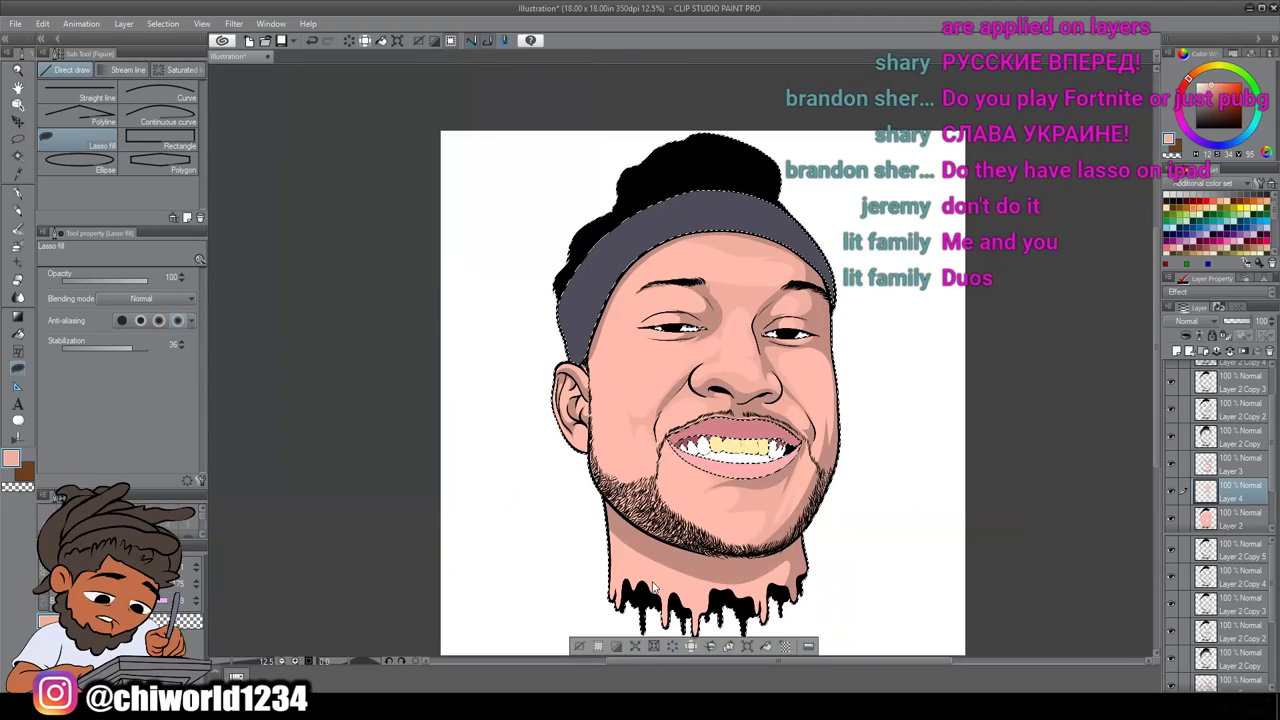
scroll(652, 457, up, 2)
scroll(650, 560, up, 1)
scroll(653, 568, up, 2)
scroll(656, 575, up, 2)
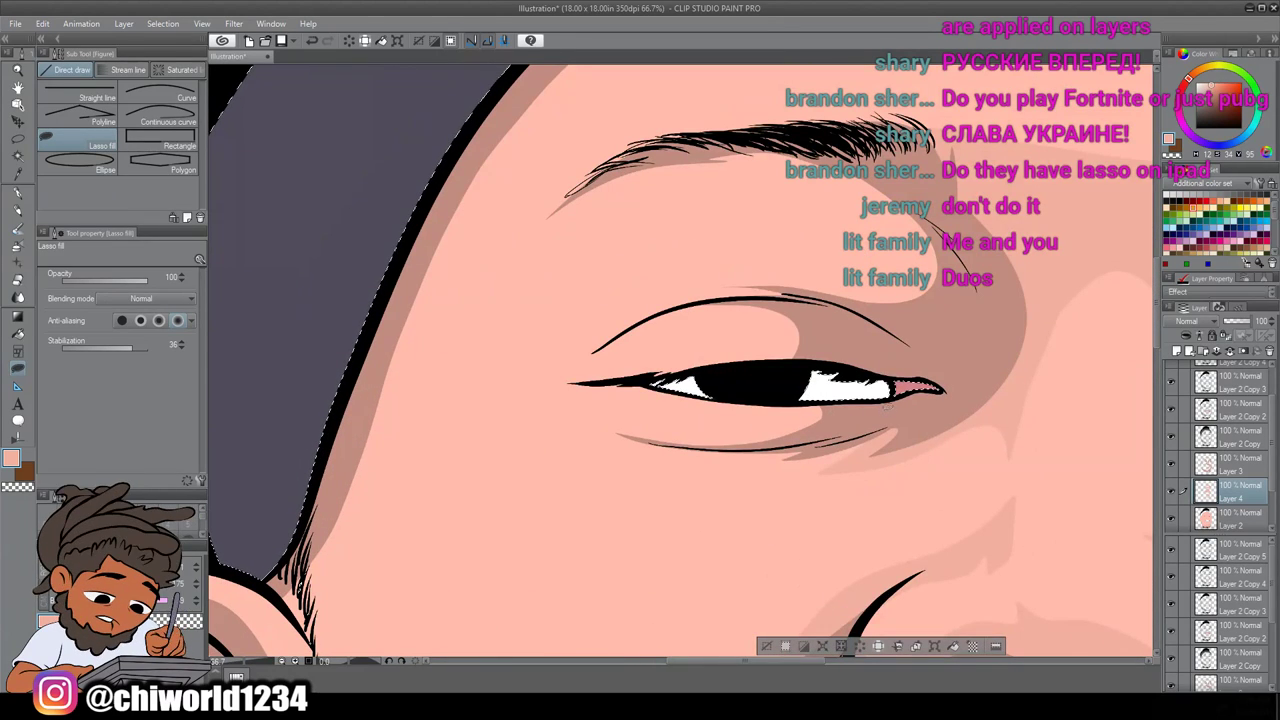
mouse_move(747, 442)
mouse_down()
mouse_move(665, 441)
mouse_move(565, 400)
mouse_move(659, 422)
mouse_move(708, 413)
mouse_move(723, 379)
mouse_move(661, 375)
mouse_move(730, 343)
mouse_move(740, 314)
mouse_move(702, 311)
mouse_move(557, 373)
mouse_move(651, 292)
mouse_move(820, 274)
mouse_move(834, 265)
mouse_move(823, 216)
mouse_move(787, 201)
mouse_move(687, 219)
mouse_move(631, 253)
mouse_move(571, 325)
mouse_up()
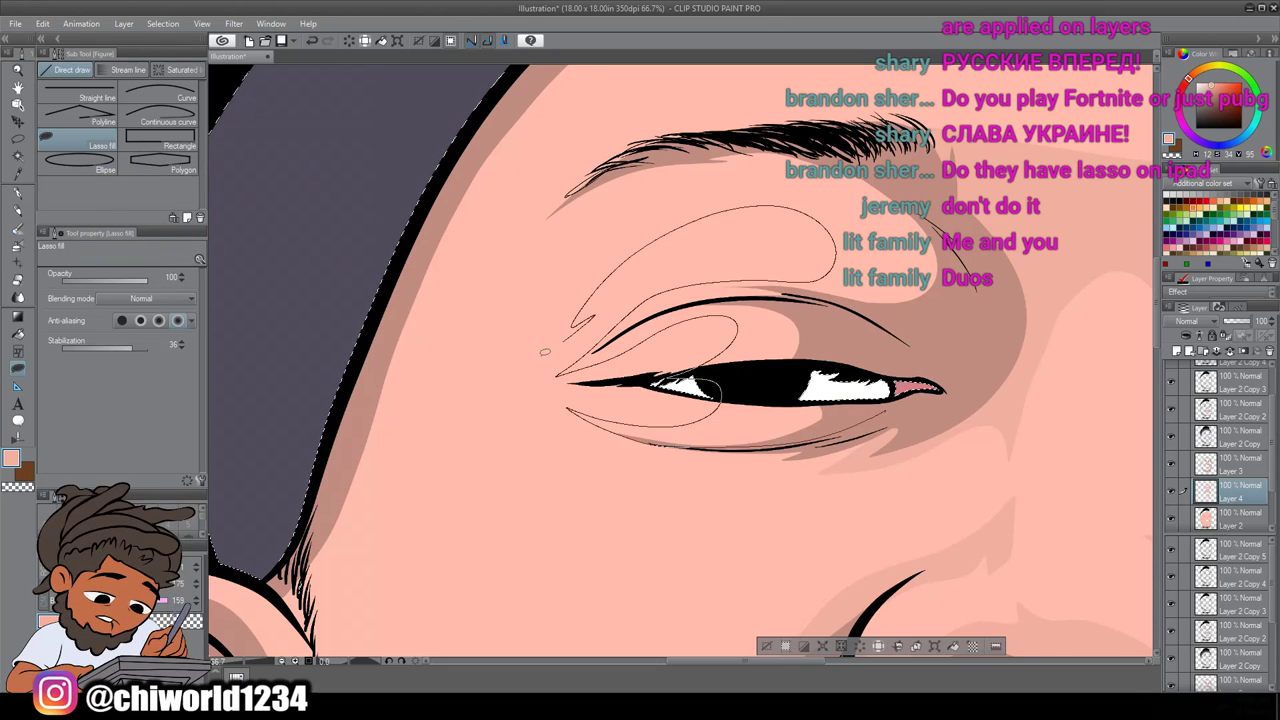
mouse_move(563, 264)
mouse_down()
mouse_move(602, 200)
mouse_move(821, 134)
mouse_move(922, 187)
mouse_move(919, 363)
mouse_move(841, 421)
mouse_up()
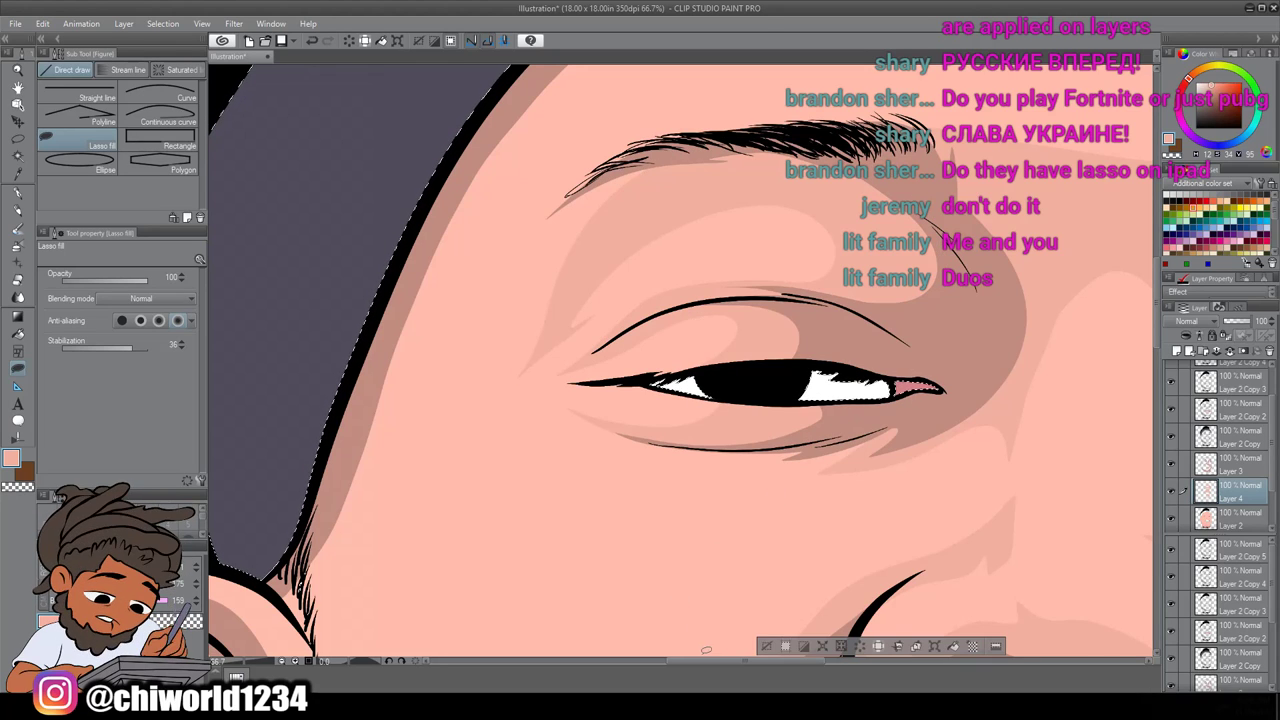
Lasso-fill a mid-tone shadow across the neck beneath the darker jaw shadow, extending down into the dripping edge
scroll(688, 640, down, 5)
scroll(699, 593, down, 2)
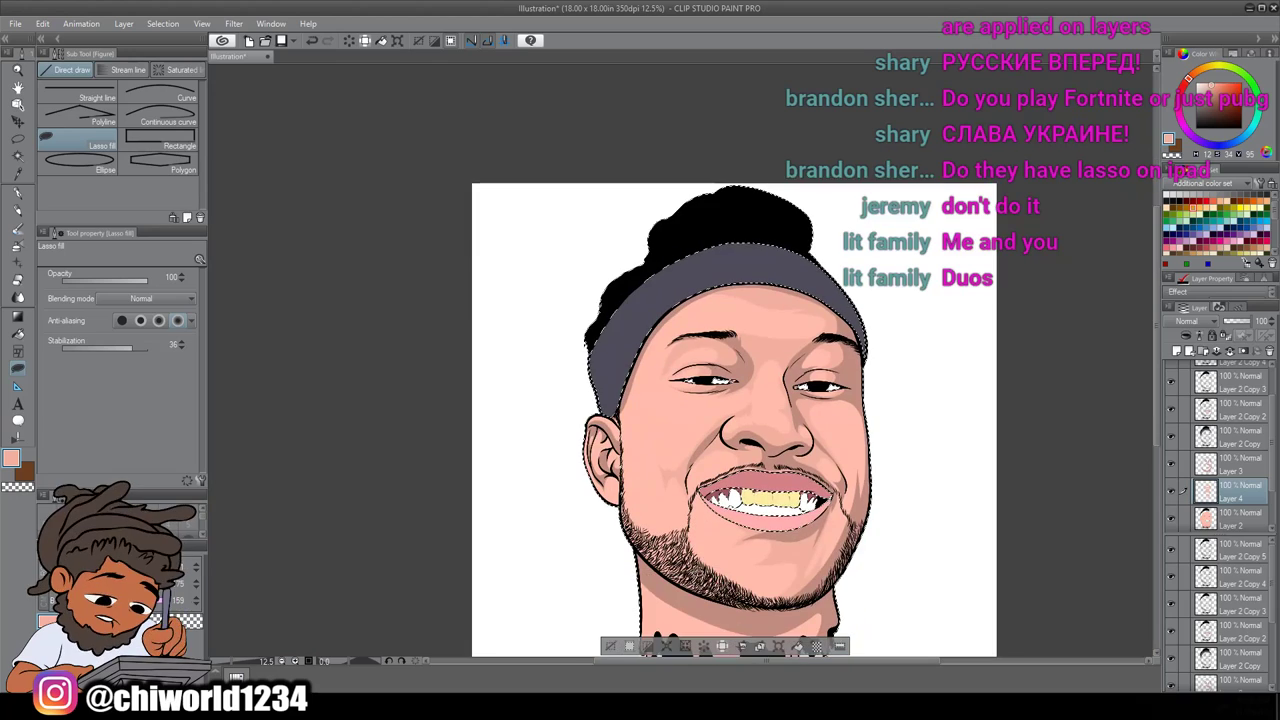
scroll(695, 568, up, 2)
scroll(695, 575, down, 2)
scroll(697, 565, down, 2)
scroll(697, 563, right, 1)
scroll(697, 563, down, 1)
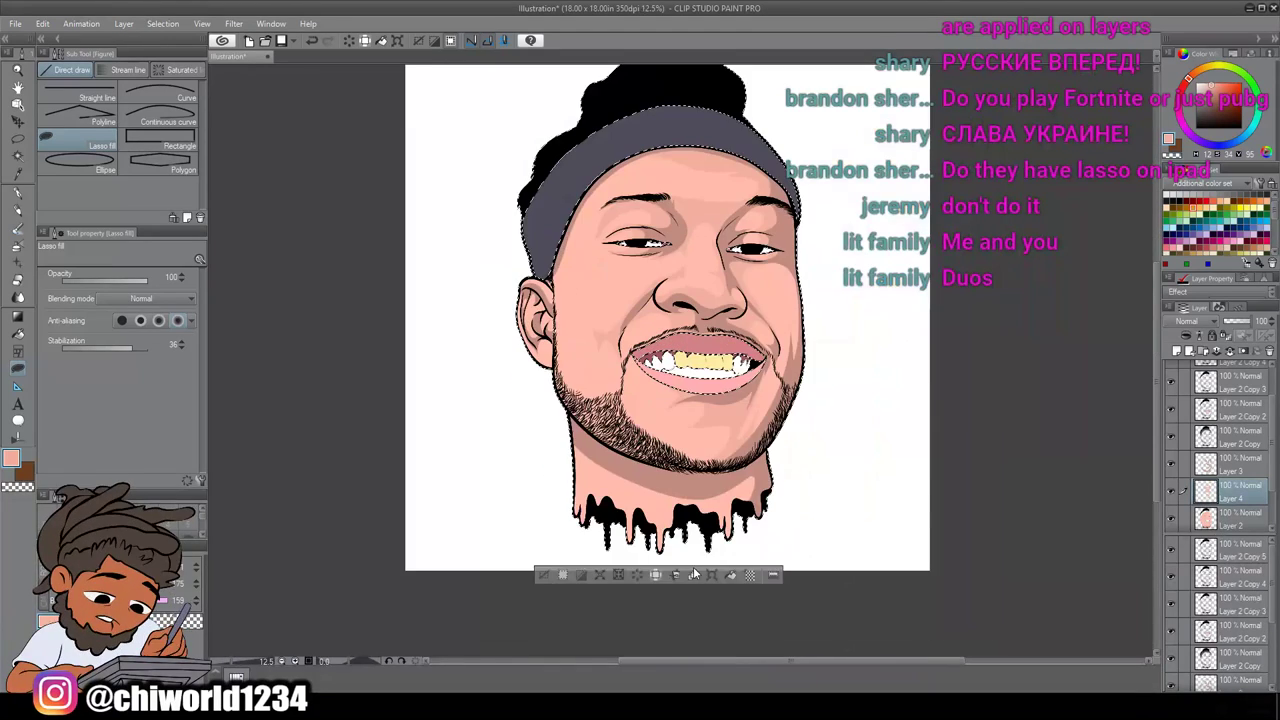
scroll(697, 563, up, 2)
scroll(697, 563, down, 2)
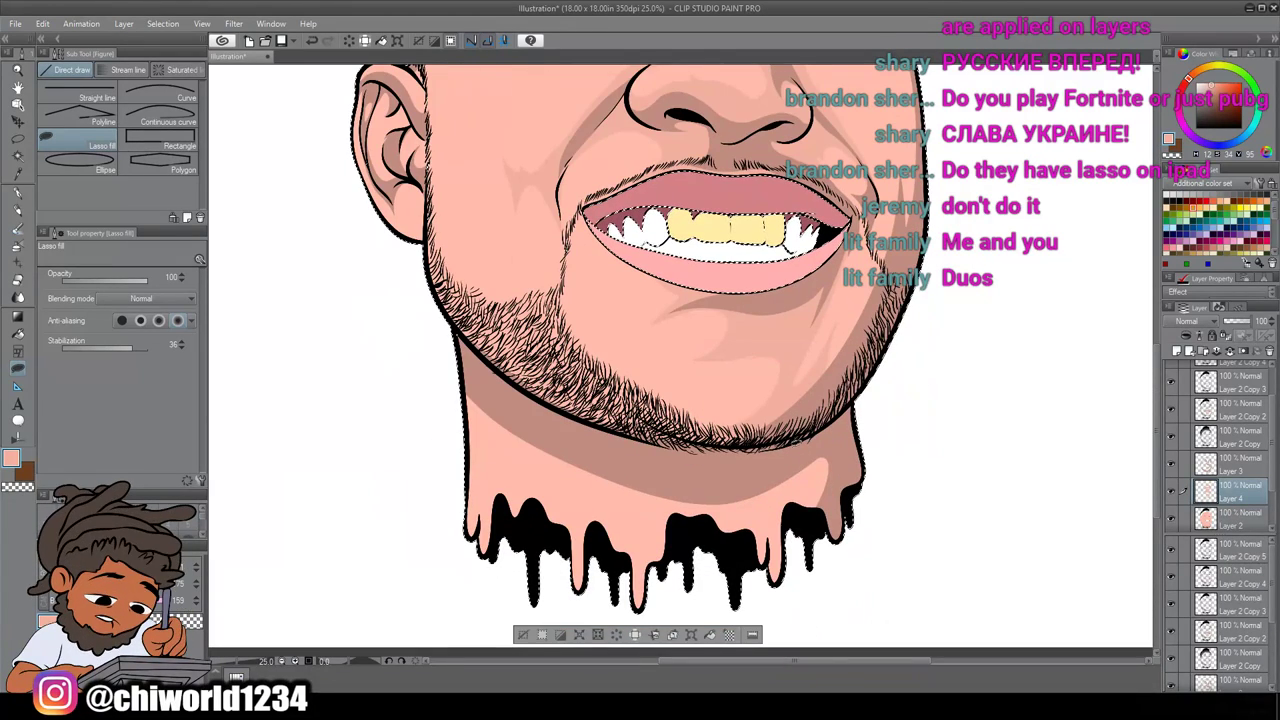
mouse_move(811, 572)
mouse_down()
mouse_move(689, 618)
mouse_move(630, 606)
mouse_move(608, 506)
mouse_move(465, 421)
mouse_move(436, 368)
mouse_move(600, 446)
mouse_up()
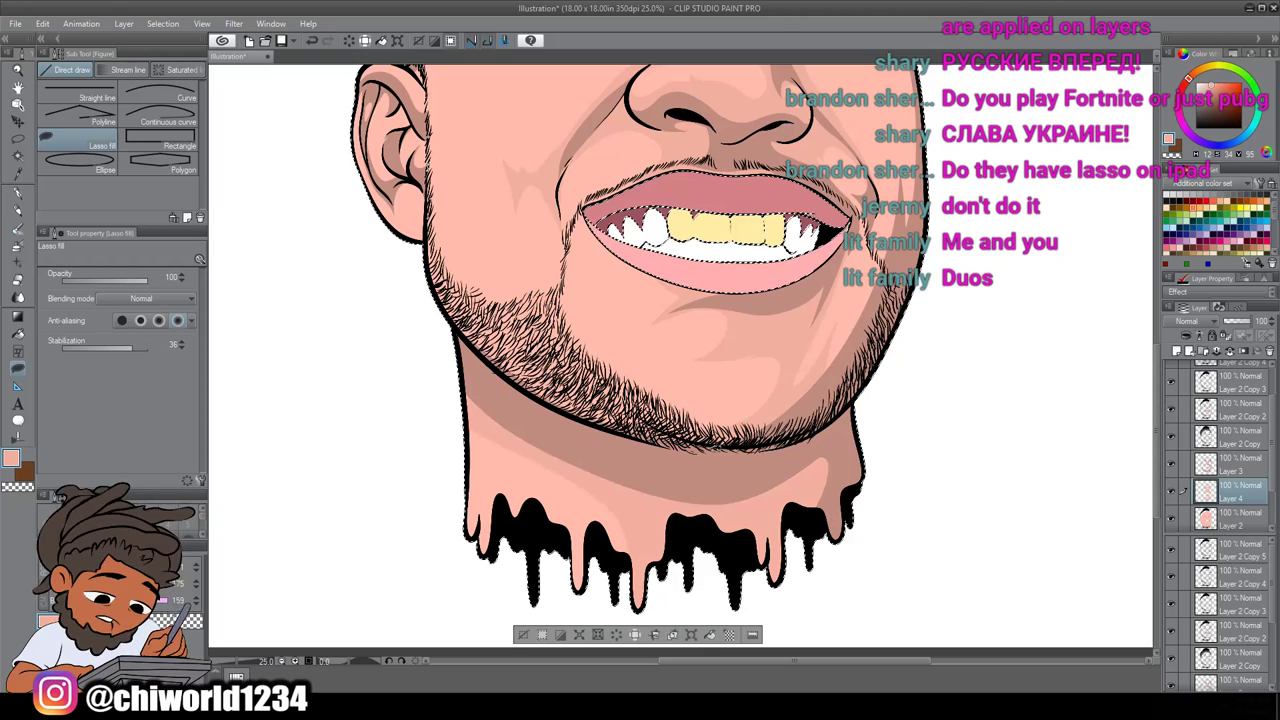
Lasso-fill a mid-tone shadow around the earlobe and up the ear's lower outer rim, leaving an oval highlight on the lobe
scroll(713, 452, down, 3)
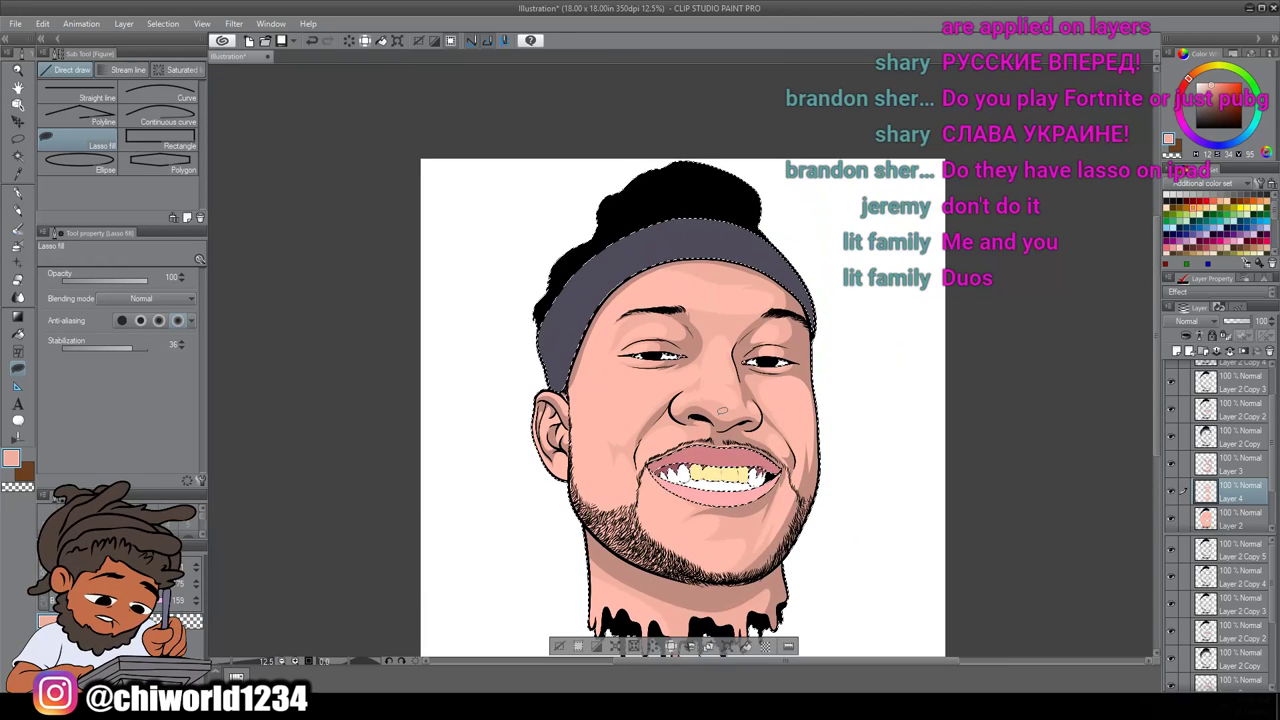
scroll(806, 471, up, 3)
scroll(806, 471, down, 3)
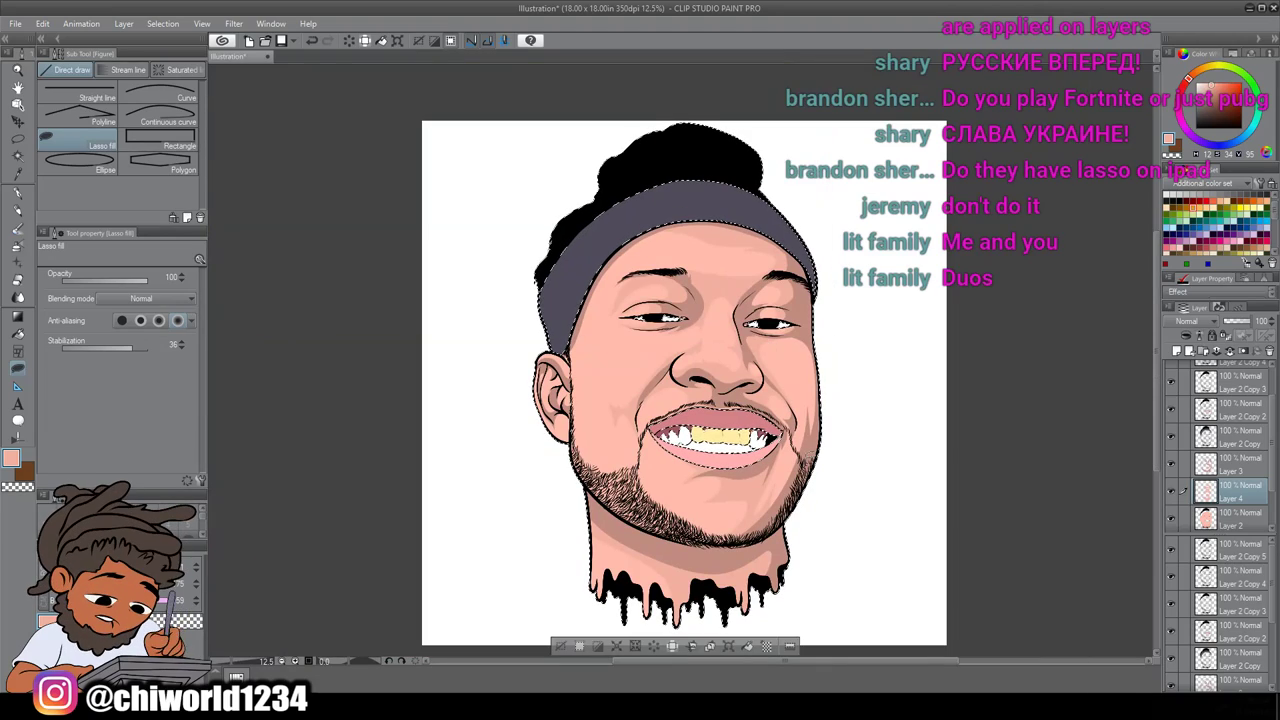
scroll(808, 463, up, 2)
scroll(808, 463, up, 3)
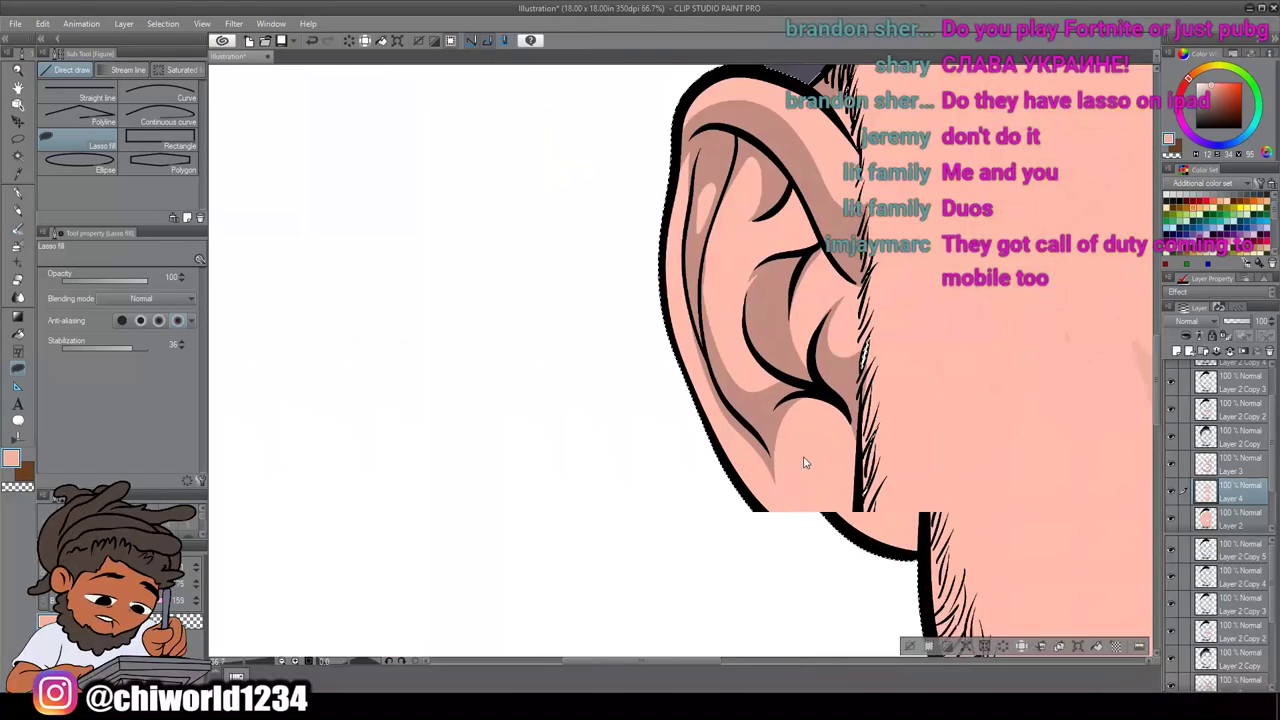
scroll(806, 462, right, 2)
mouse_move(663, 569)
mouse_down()
mouse_move(718, 561)
mouse_move(728, 450)
mouse_move(710, 492)
mouse_move(674, 486)
mouse_move(654, 434)
mouse_move(676, 376)
mouse_up()
drag(598, 408, 572, 330)
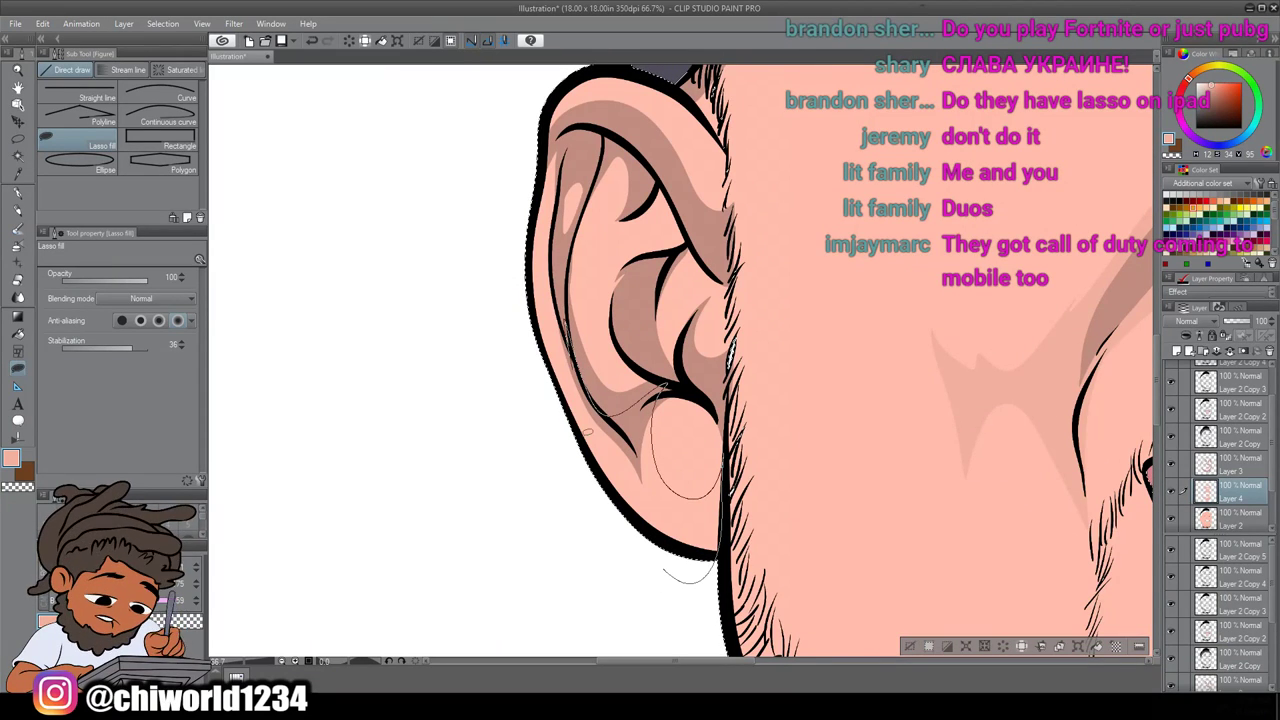
mouse_move(587, 426)
mouse_down()
mouse_move(541, 411)
mouse_move(534, 308)
mouse_up()
Lasso-fill mid-tone shadows in the ear's central hollow and upper inner fold, bordering the existing darker shadows
mouse_move(700, 317)
mouse_down()
mouse_move(716, 302)
mouse_move(696, 224)
mouse_up()
mouse_move(652, 264)
mouse_down()
mouse_move(687, 312)
mouse_move(687, 243)
mouse_move(664, 232)
mouse_move(660, 205)
mouse_move(637, 211)
mouse_move(666, 167)
mouse_move(690, 240)
mouse_up()
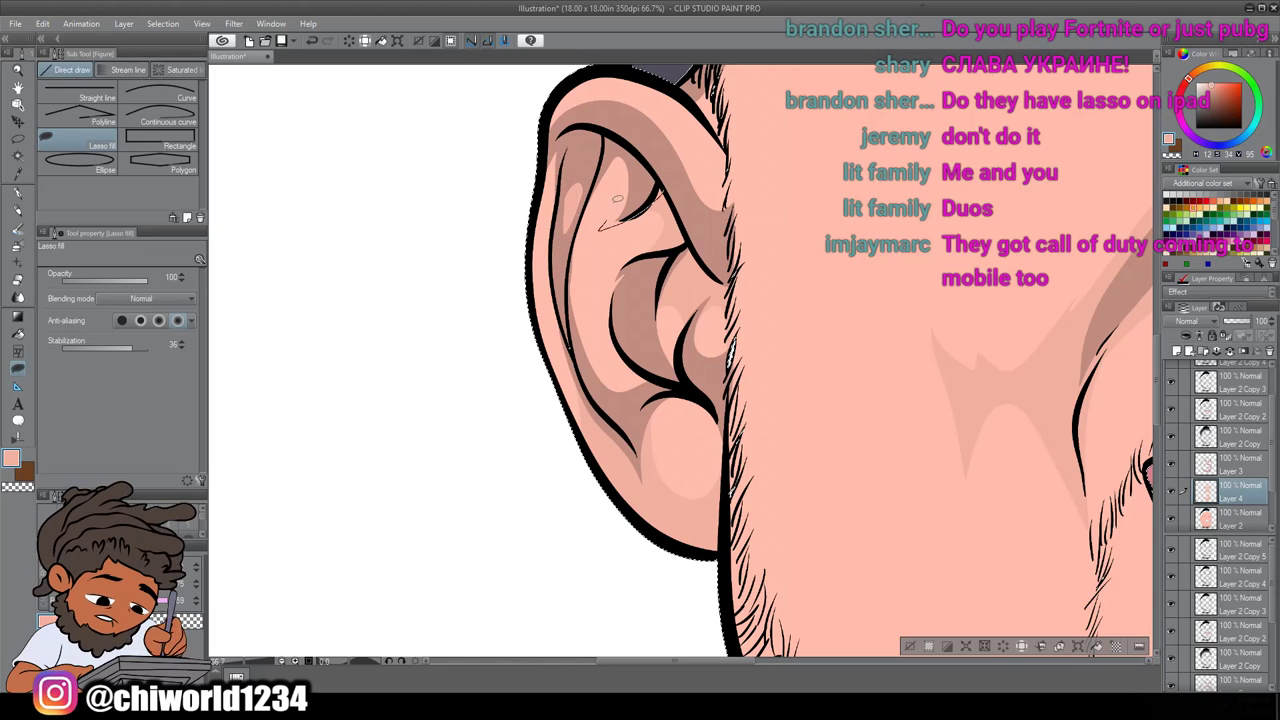
drag(649, 165, 658, 184)
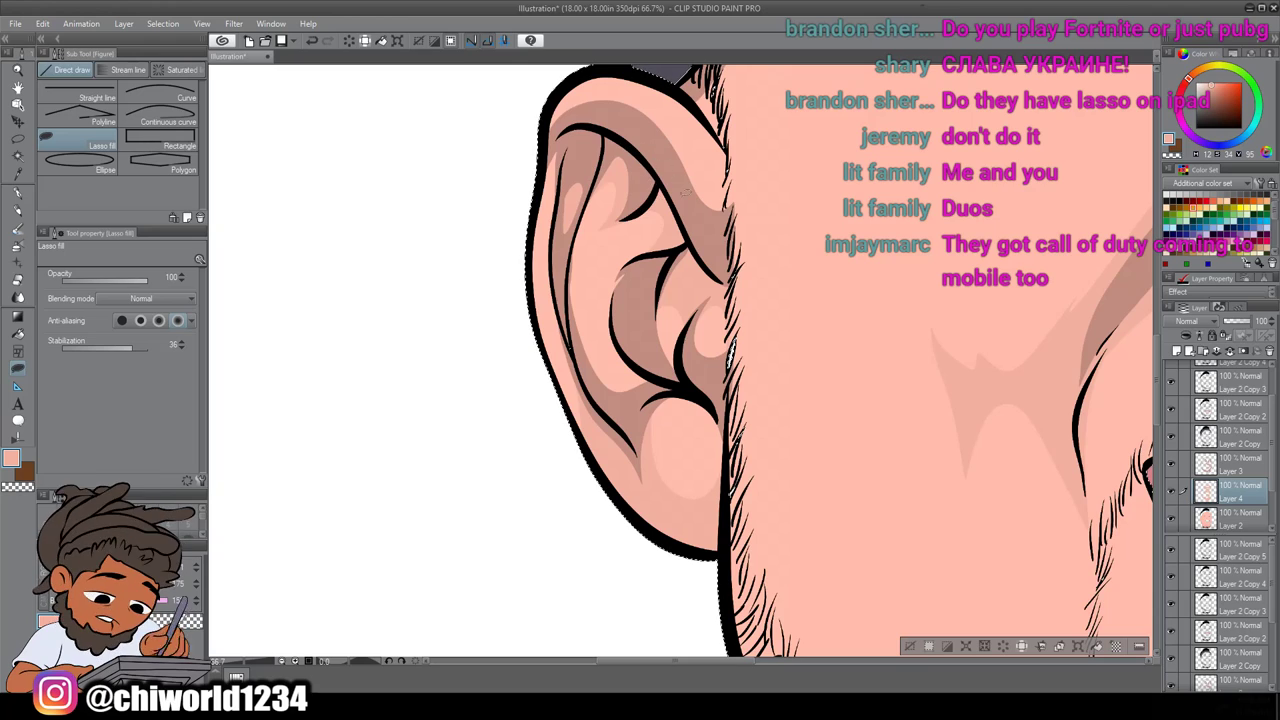
Lasso-fill mid-tone shadows along the ear's upper rim and beside the curved inner ridge, leaving thin highlights
drag(705, 235, 724, 171)
drag(664, 110, 598, 86)
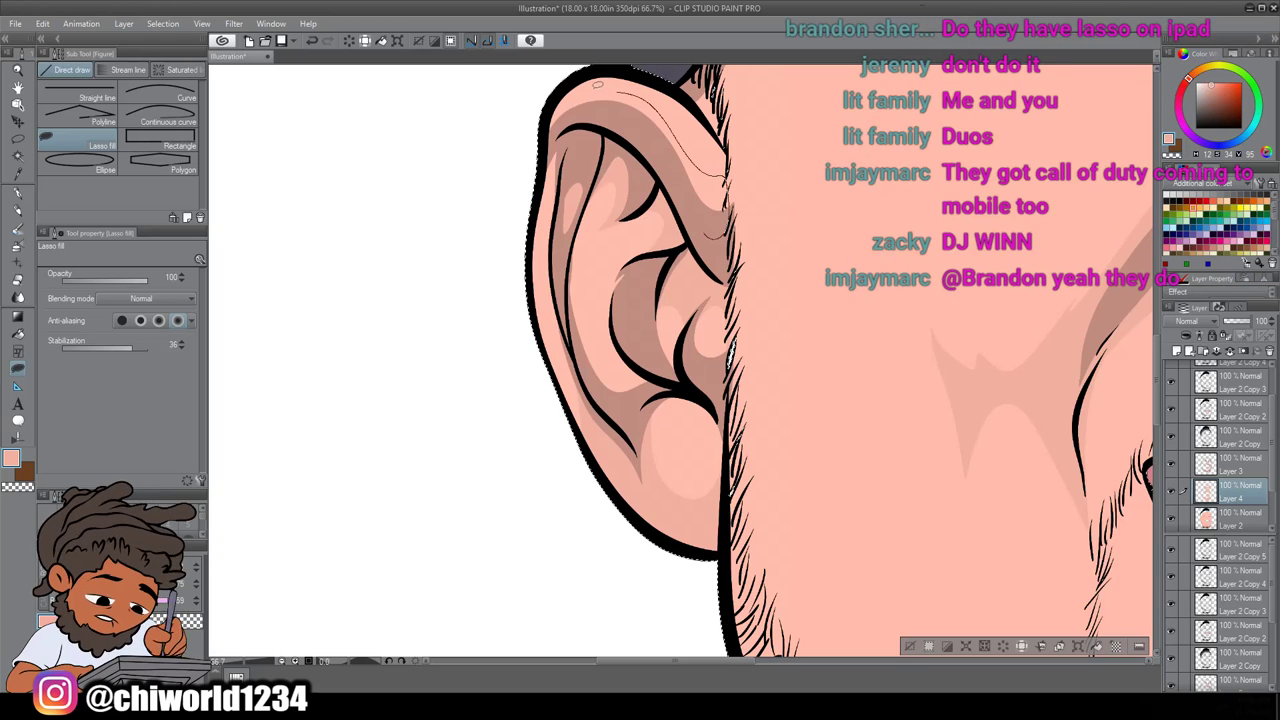
drag(645, 147, 622, 217)
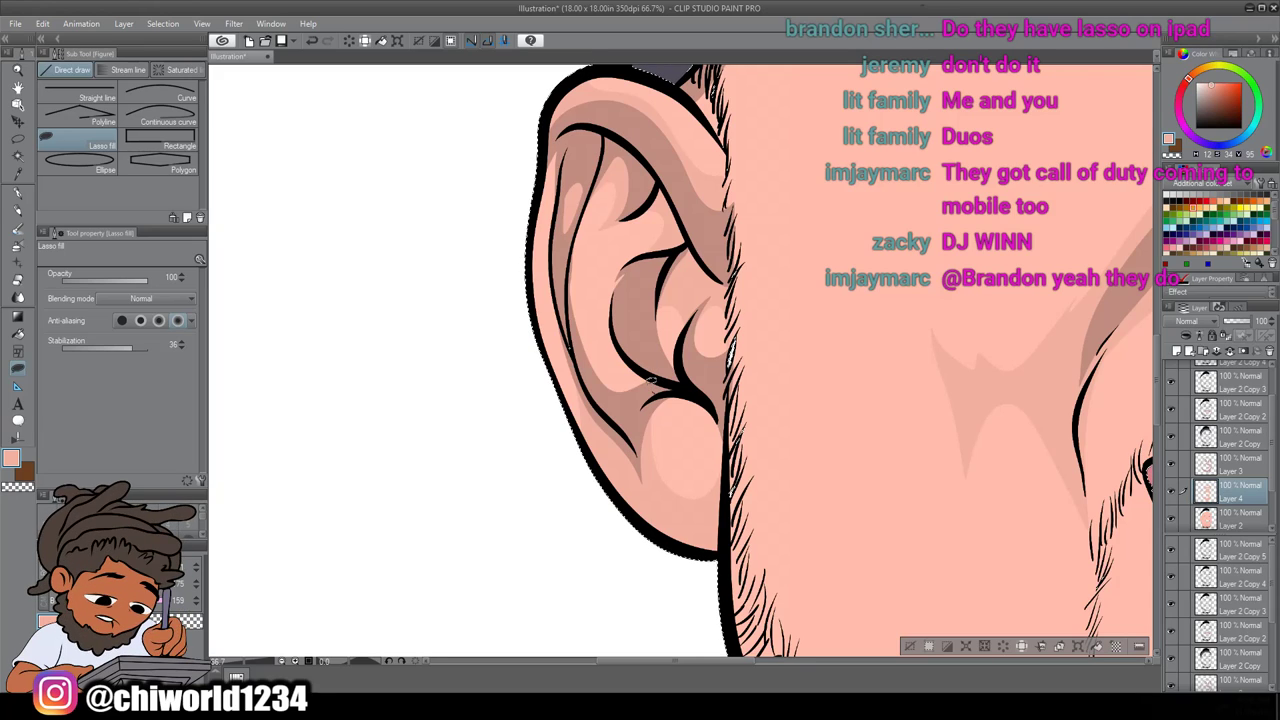
mouse_move(597, 318)
mouse_down()
mouse_move(596, 259)
mouse_move(676, 234)
mouse_move(645, 367)
mouse_up()
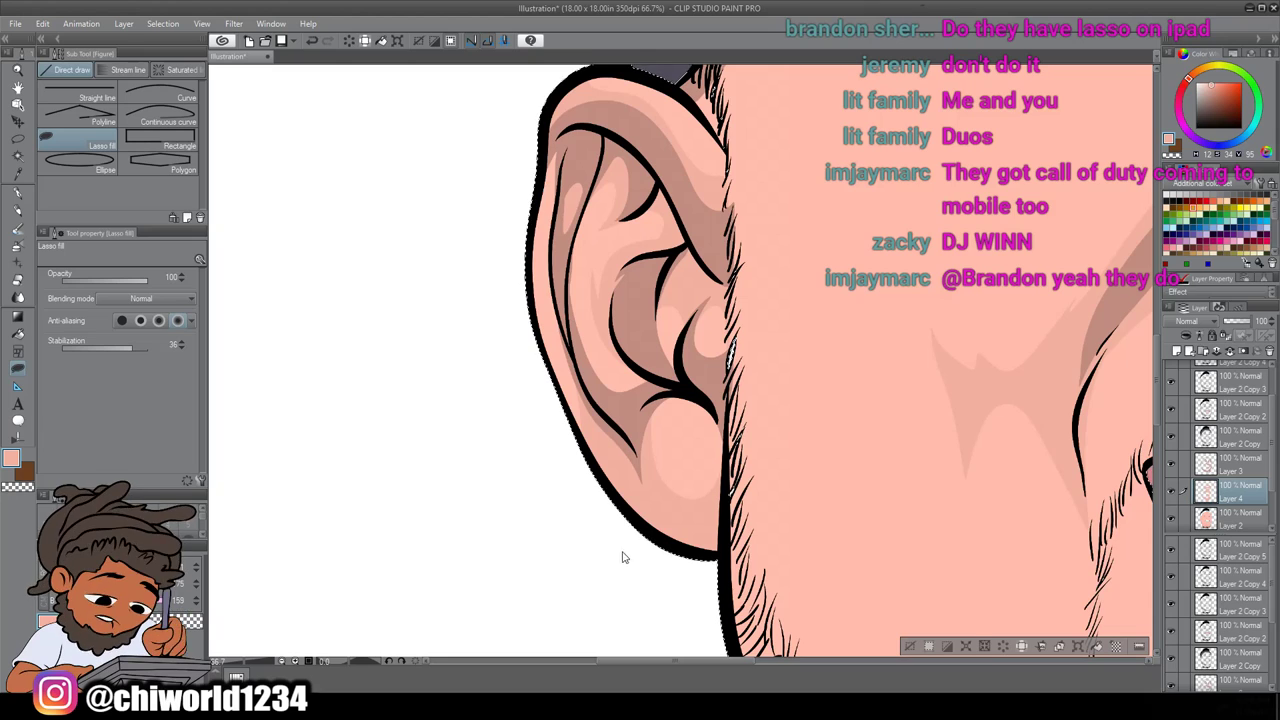
Lasso-fill a mid-tone shadow down the left-hand side of the face from the sideburn along the jaw and beard edge
scroll(620, 558, down, 5)
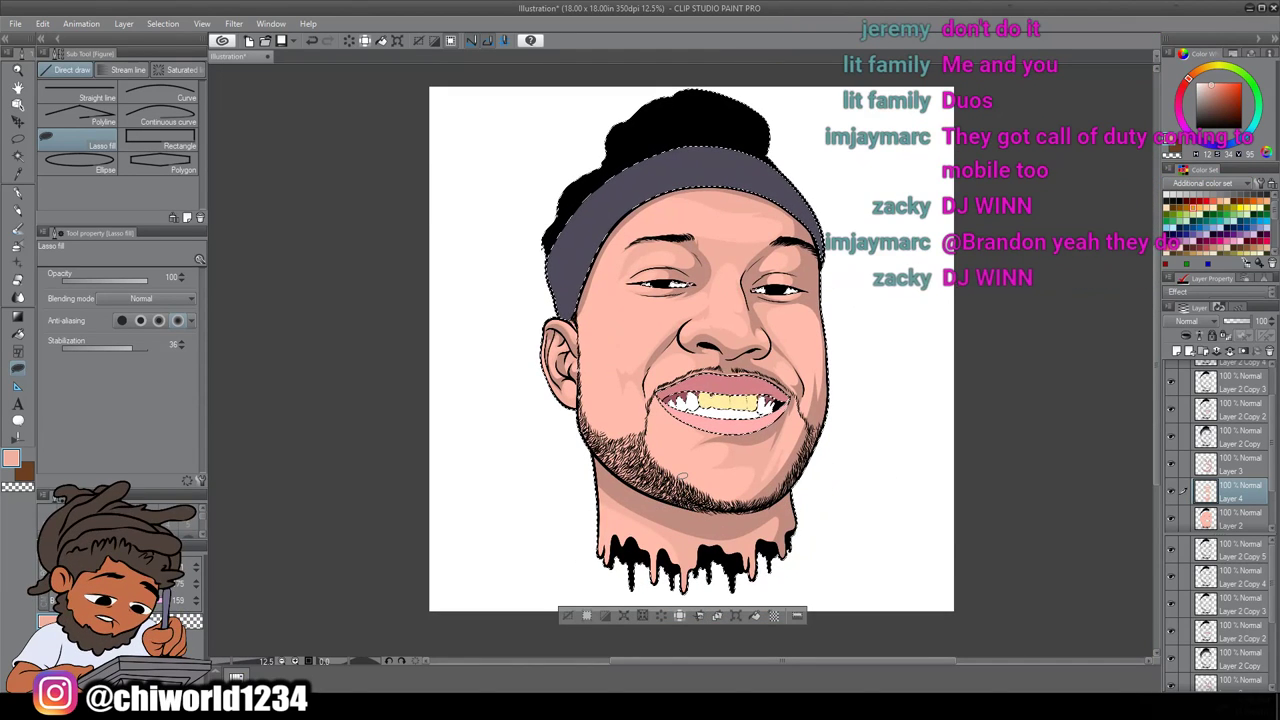
scroll(684, 475, down, 1)
scroll(687, 463, up, 3)
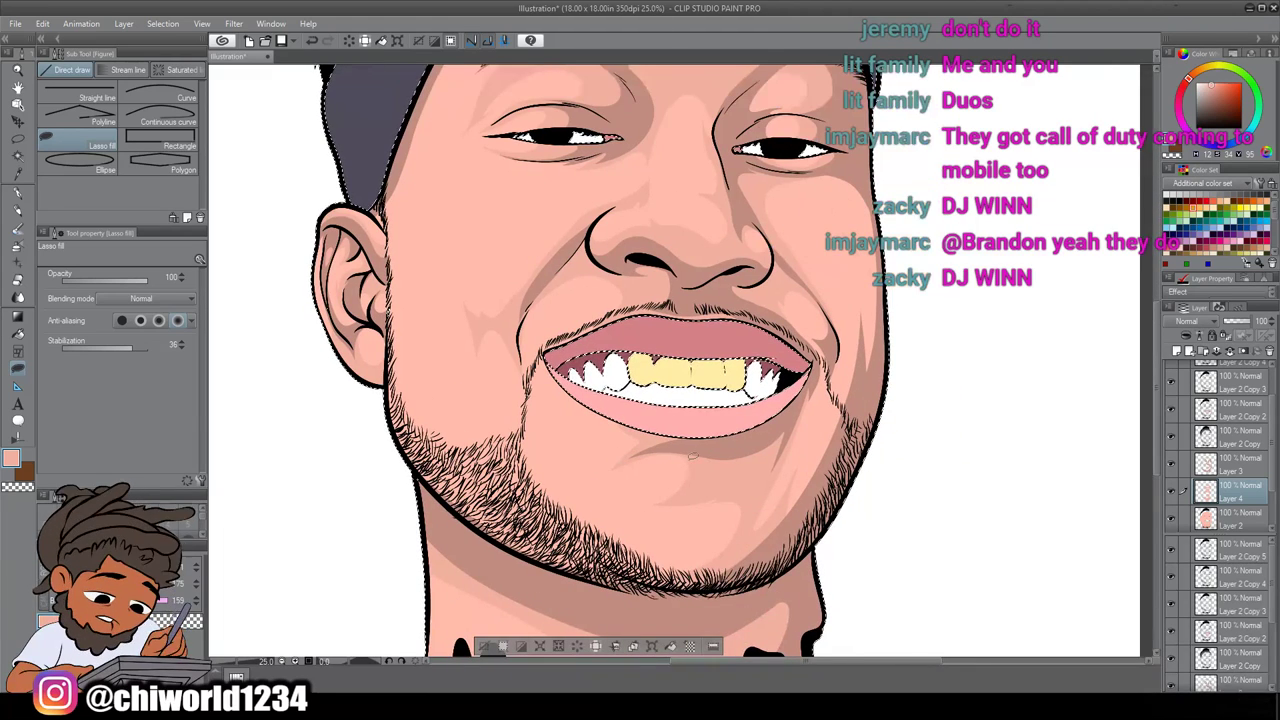
scroll(691, 455, down, 2)
scroll(691, 457, down, 1)
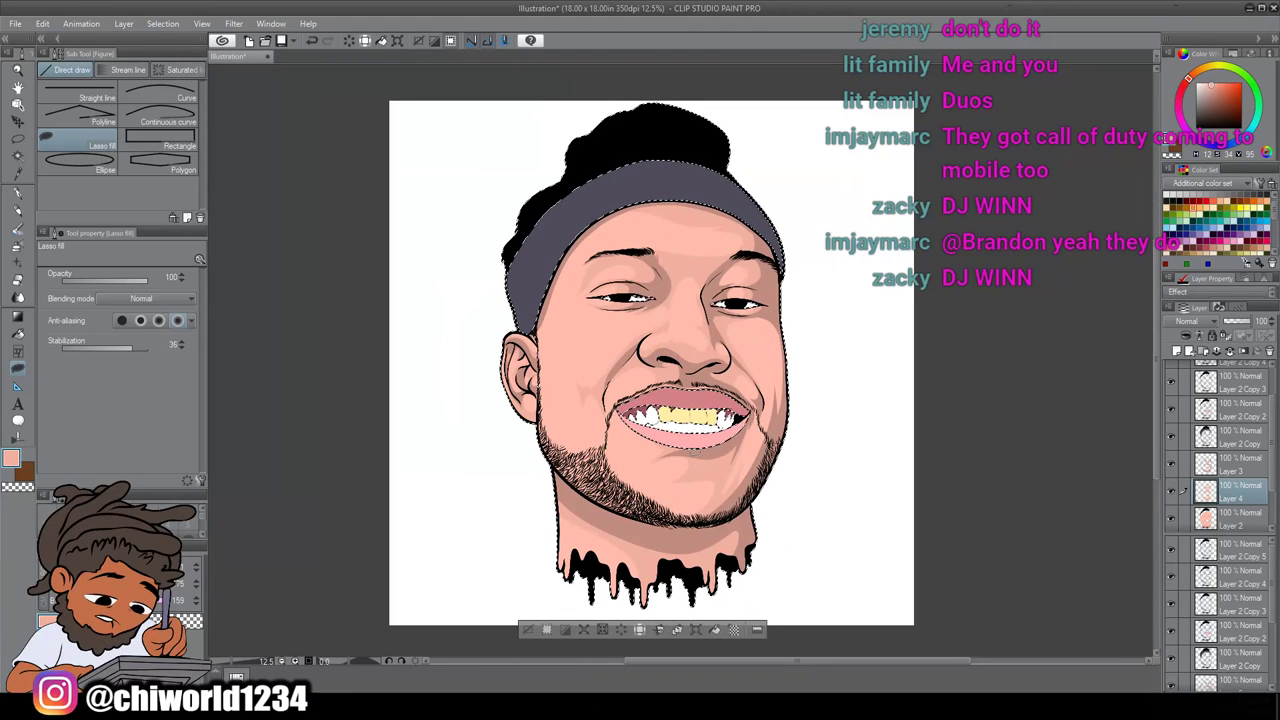
scroll(691, 457, up, 3)
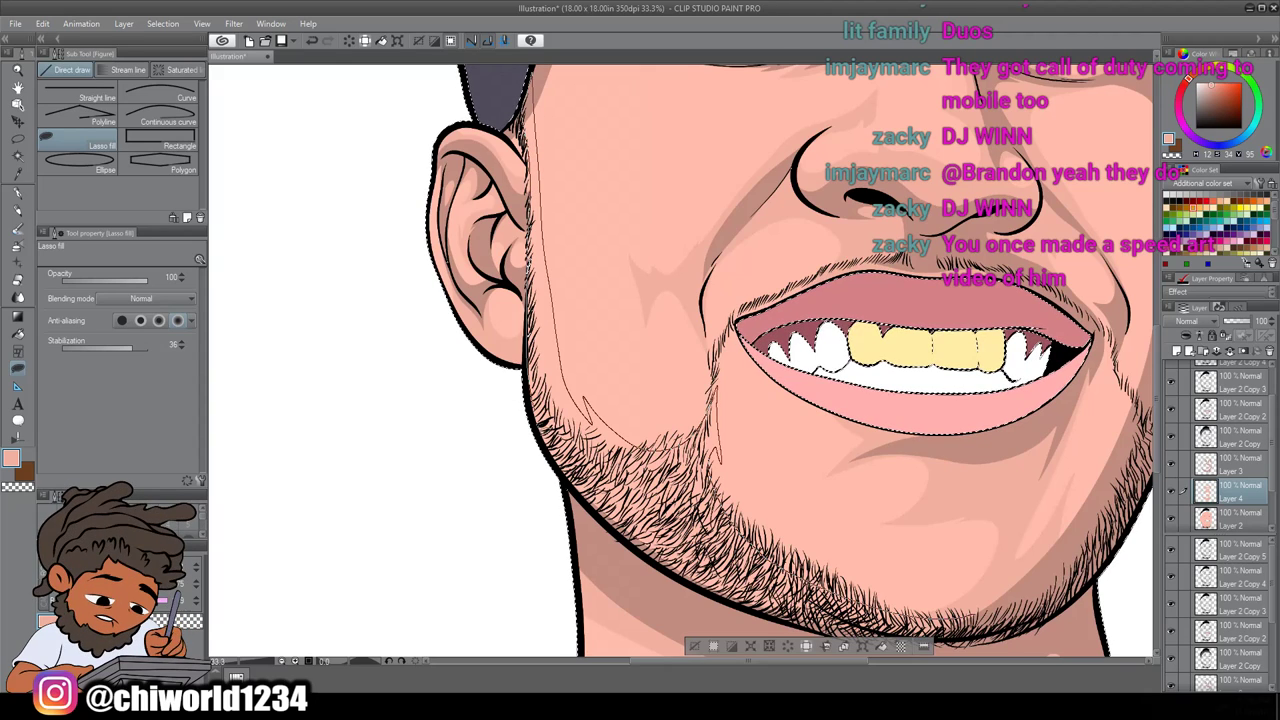
drag(704, 592, 978, 636)
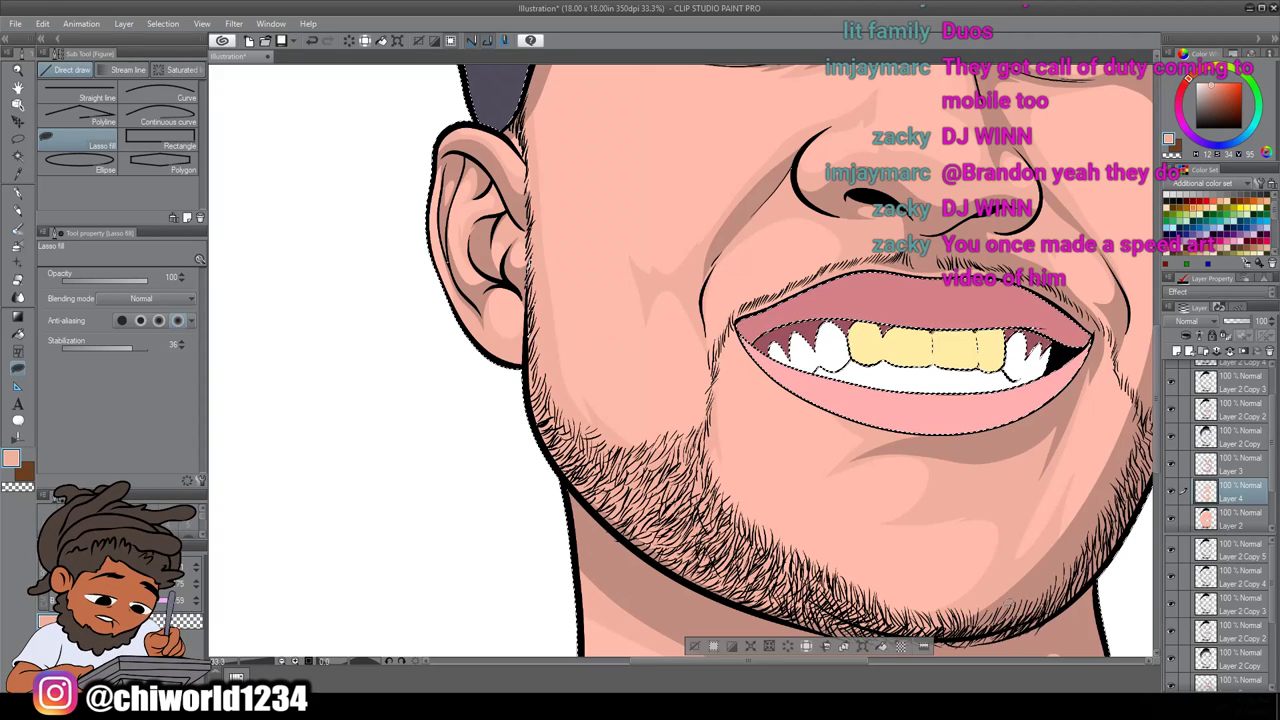
Lasso-fill a jagged mid-tone shadow from the left-hand sideburn over the upper cheek to the outer eye corner and up the temple
scroll(1005, 602, down, 3)
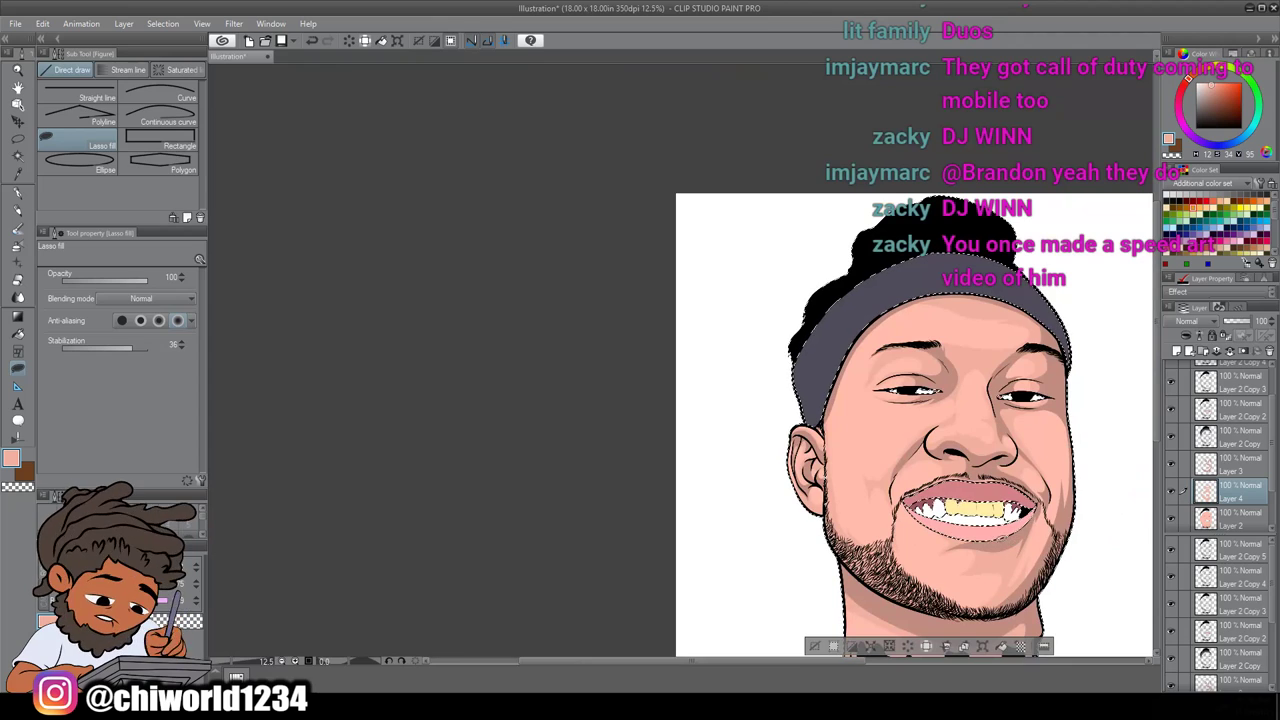
drag(1043, 548, 977, 553)
scroll(977, 553, up, 3)
scroll(975, 553, up, 2)
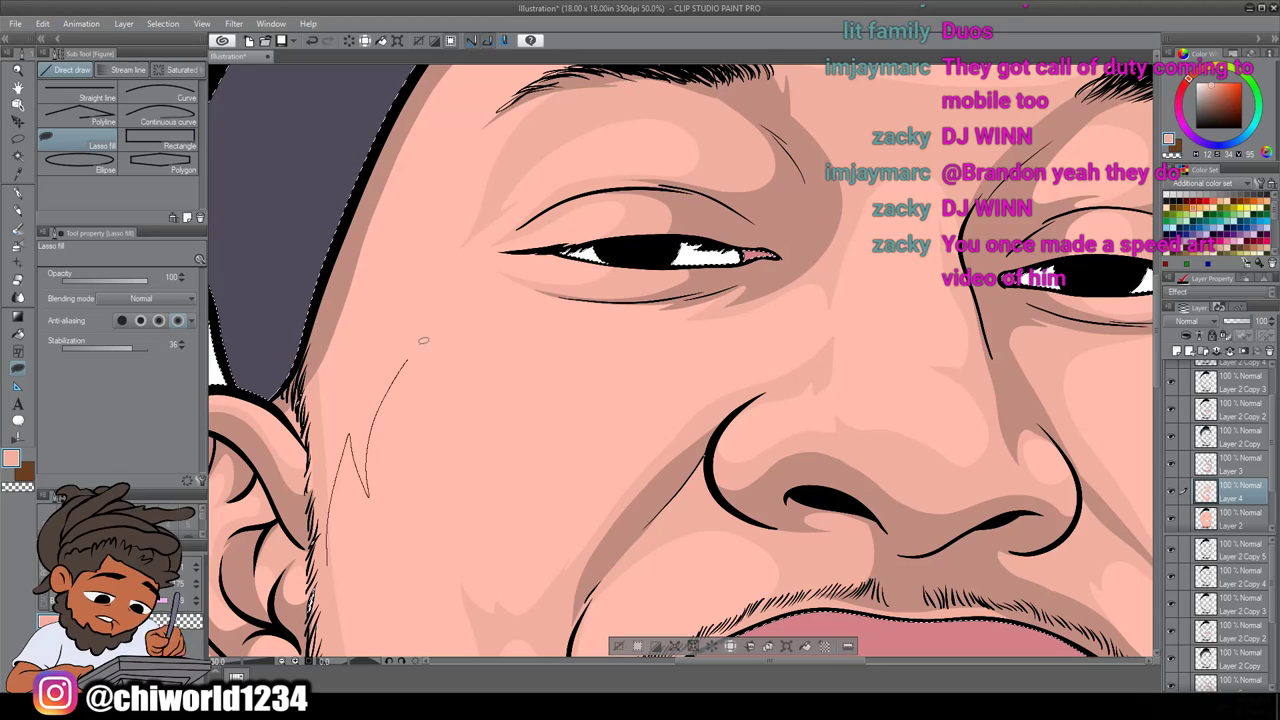
mouse_move(447, 329)
mouse_down()
mouse_move(586, 312)
mouse_move(484, 294)
mouse_move(457, 262)
mouse_move(503, 275)
mouse_up()
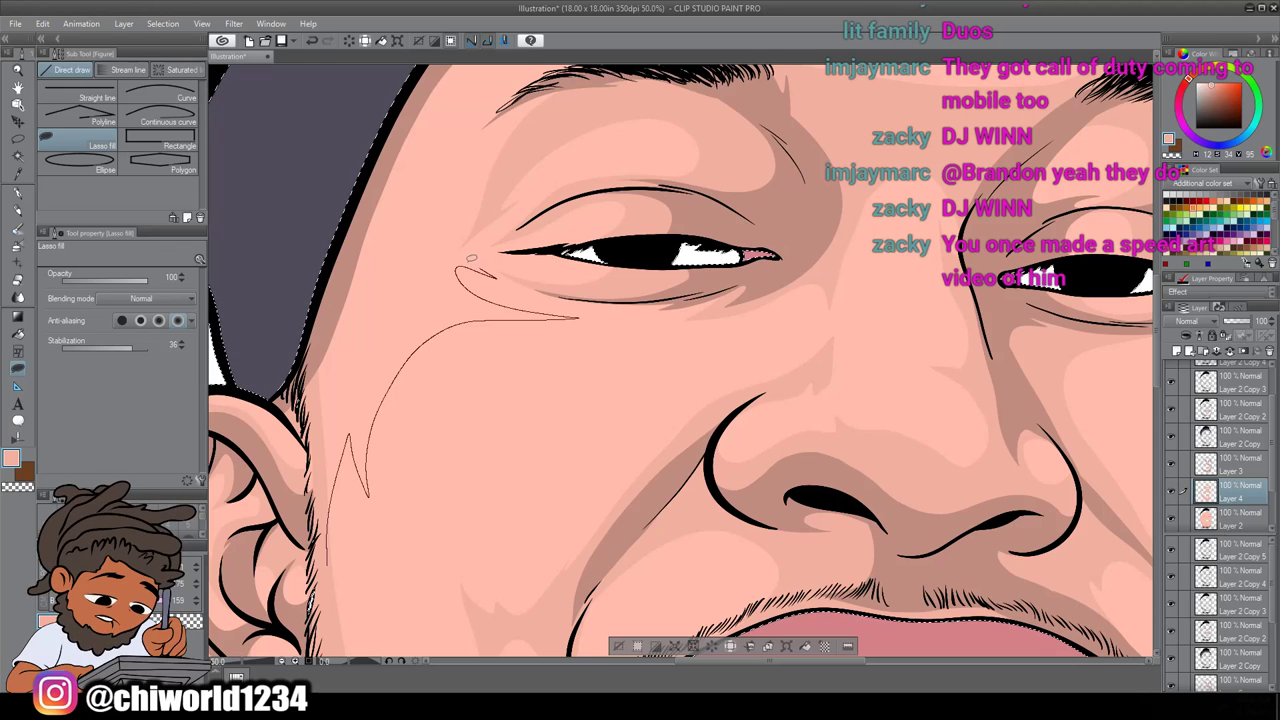
mouse_move(456, 236)
mouse_down()
mouse_move(466, 212)
mouse_move(434, 222)
mouse_move(420, 158)
mouse_move(432, 80)
mouse_up()
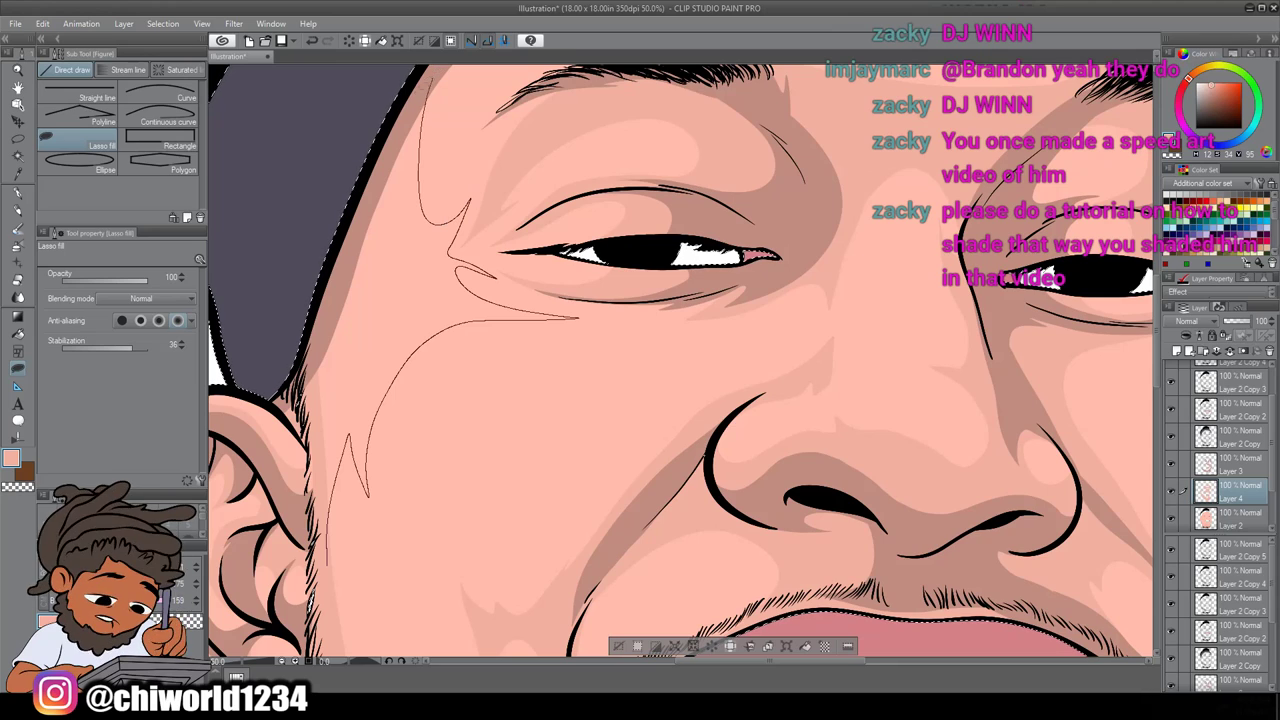
drag(309, 405, 332, 560)
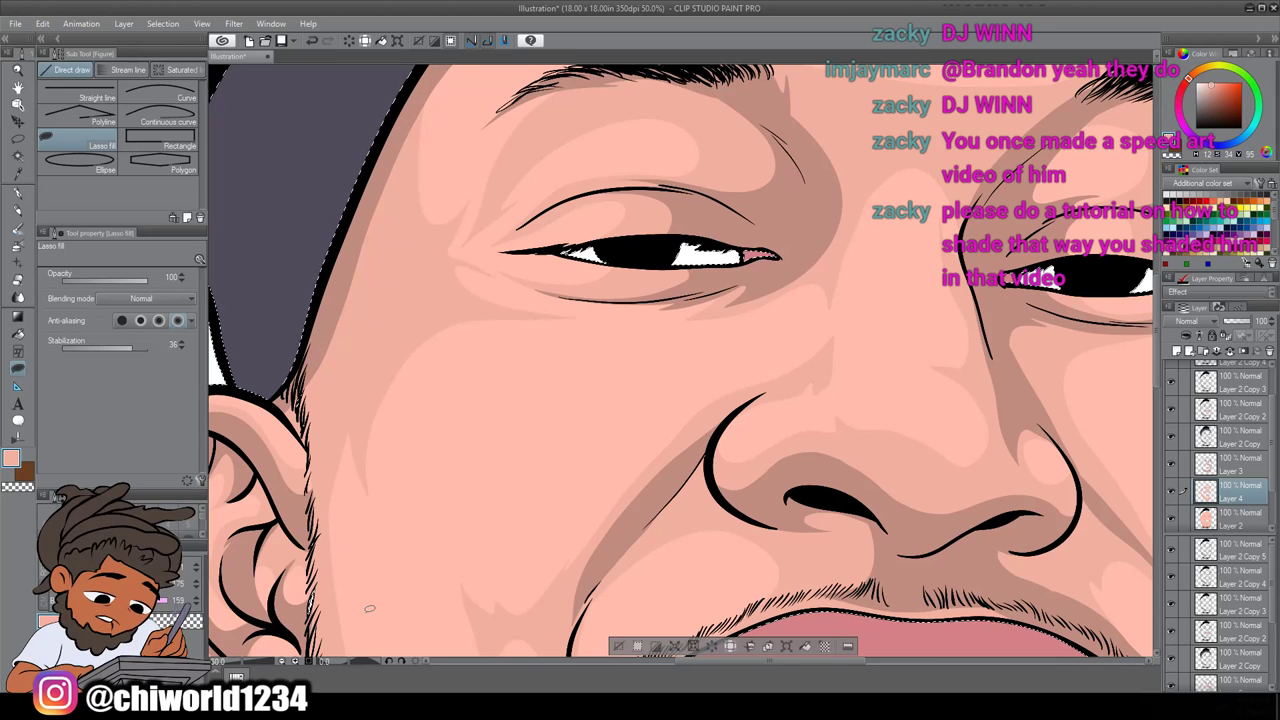
Examine the mid-tone shading across the whole portrait, checking the face up close and at full view
scroll(366, 618, down, 1)
scroll(366, 618, down, 1)
scroll(387, 590, up, 1)
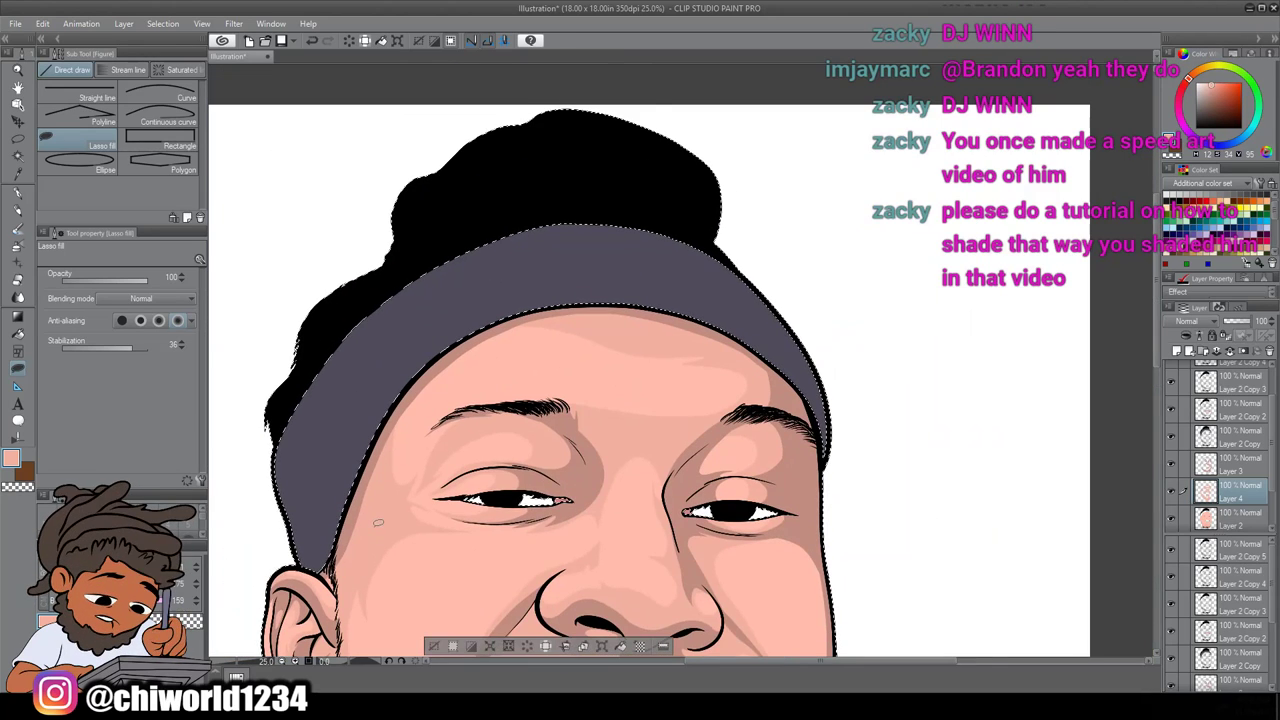
scroll(387, 590, left, 1)
scroll(450, 555, down, 2)
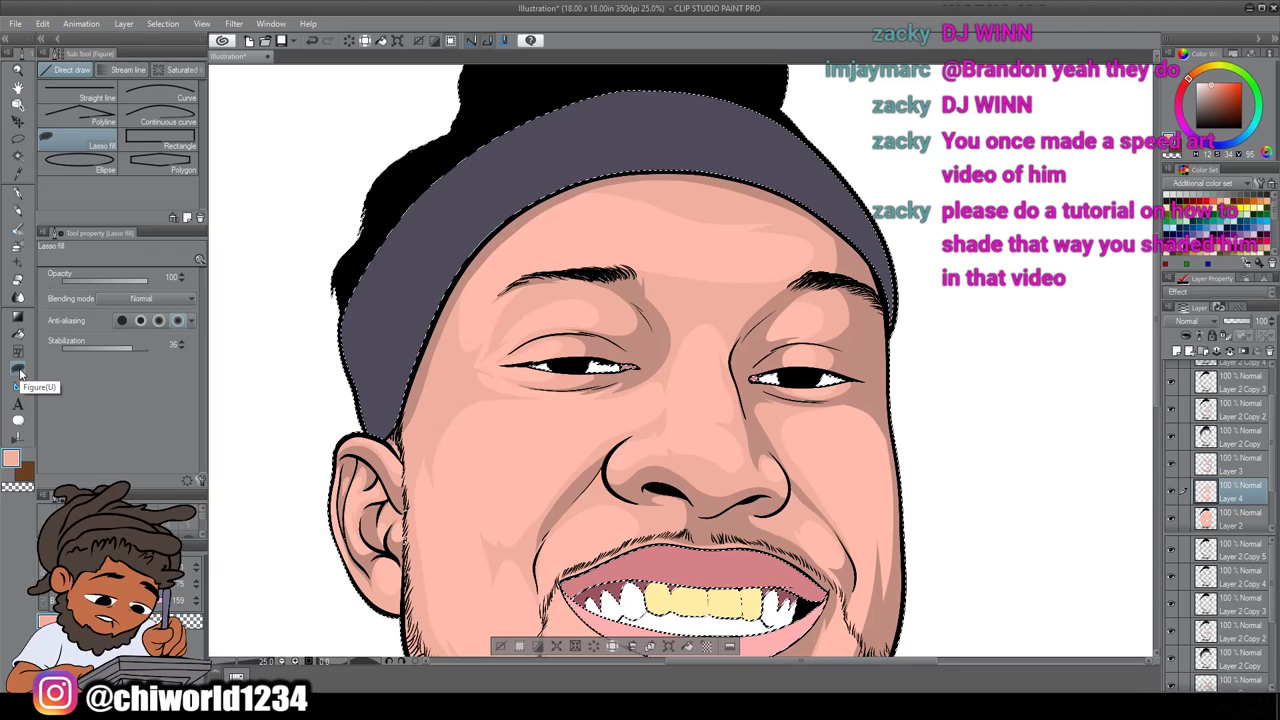
scroll(430, 245, down, 3)
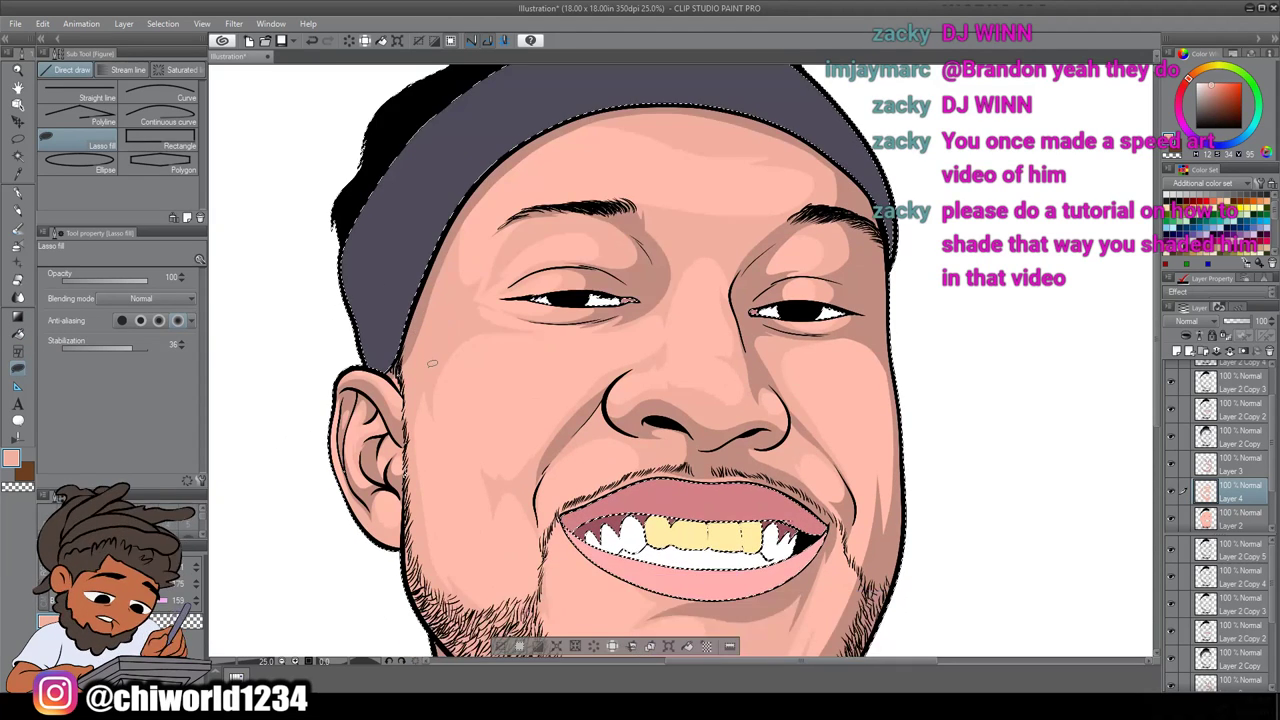
scroll(435, 371, left, 1)
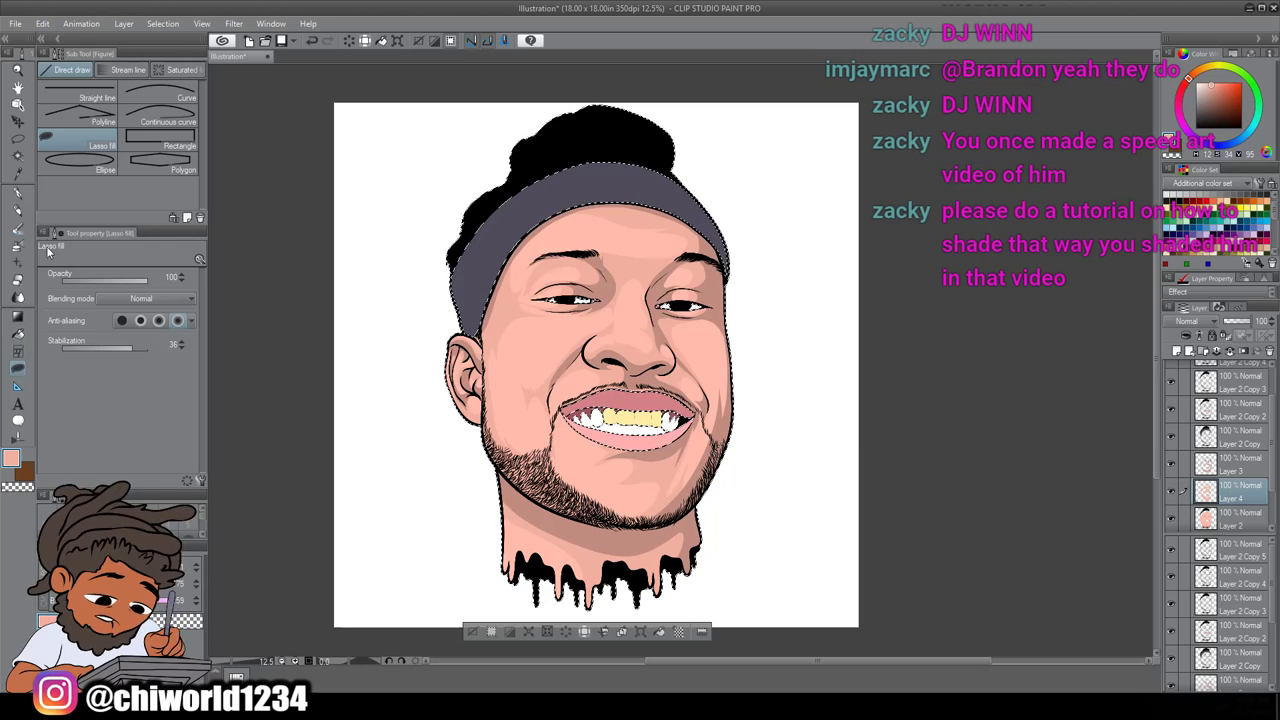
scroll(549, 333, down, 1)
scroll(549, 333, up, 3)
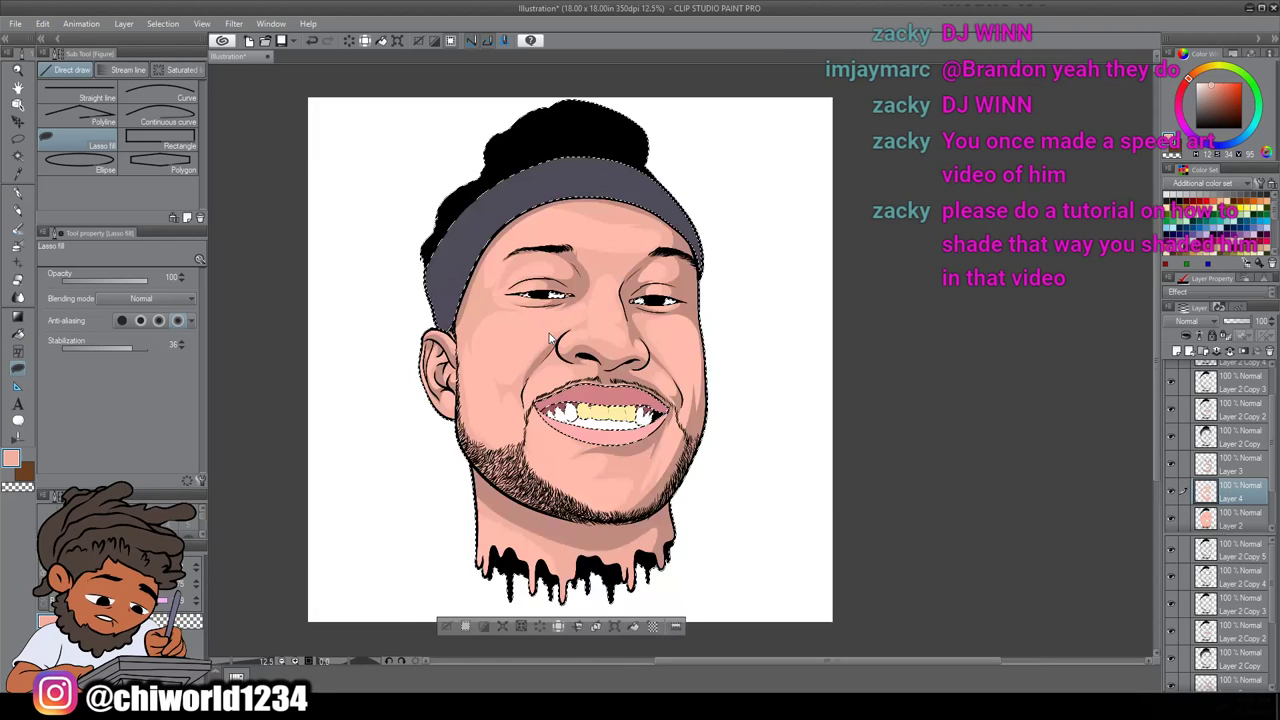
scroll(569, 329, down, 4)
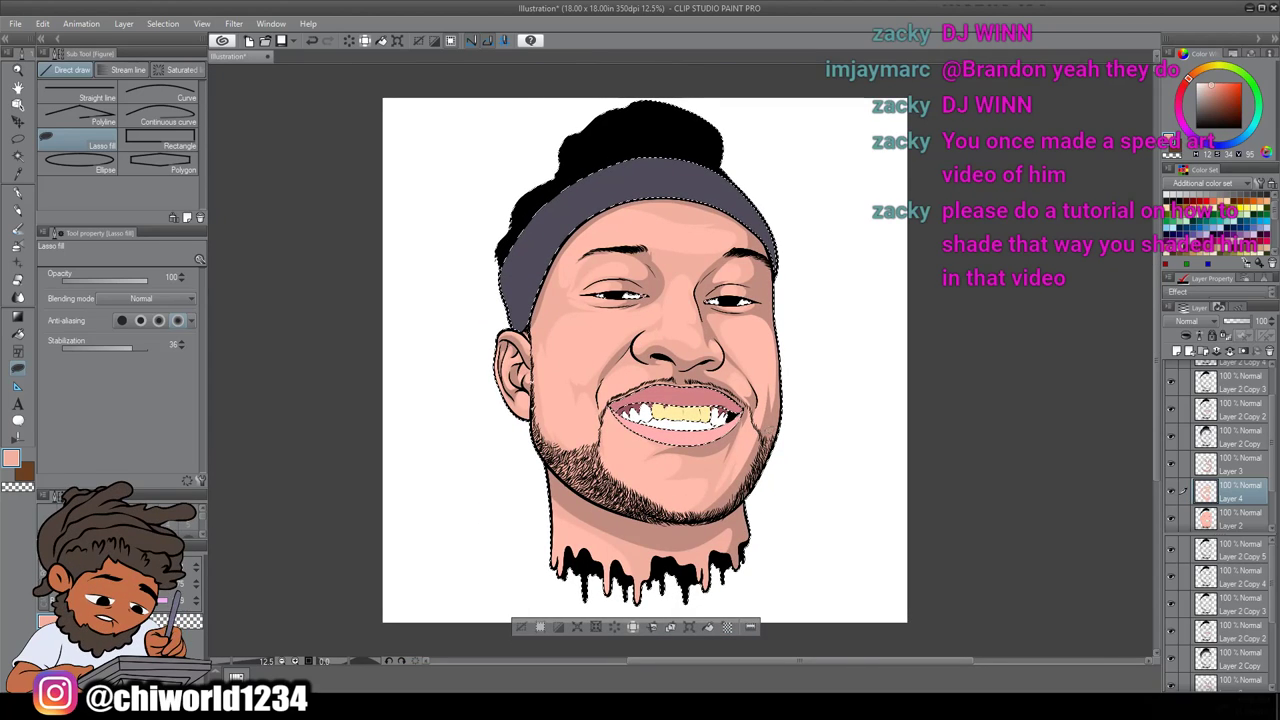
scroll(817, 432, up, 3)
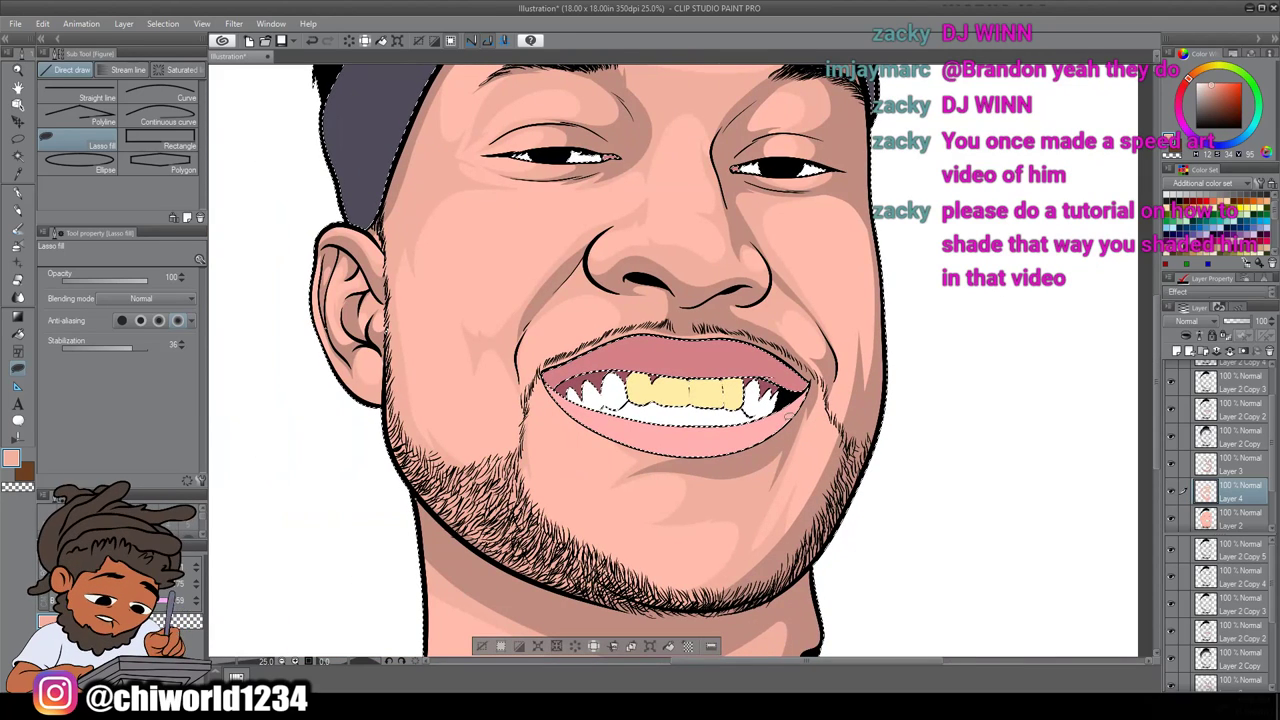
scroll(808, 415, down, 3)
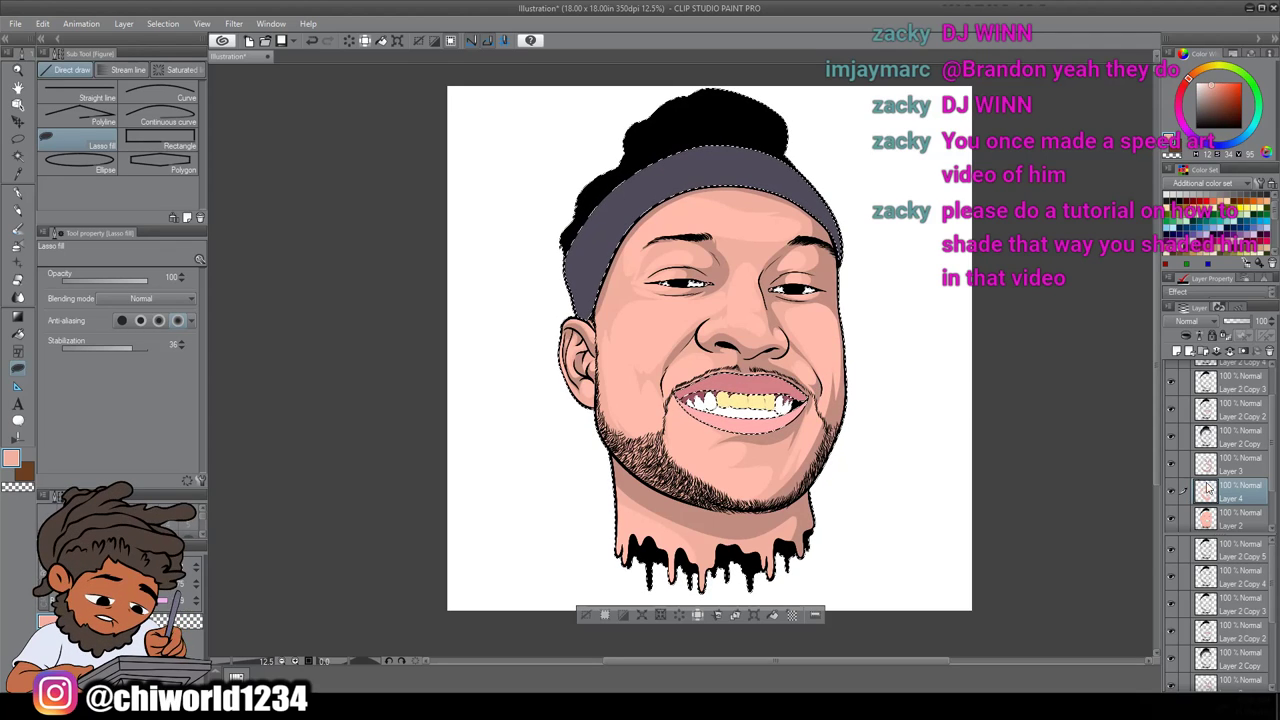
Add a new layer for highlights and place it beneath Layer 4, directly above the base color layer
click(1177, 351)
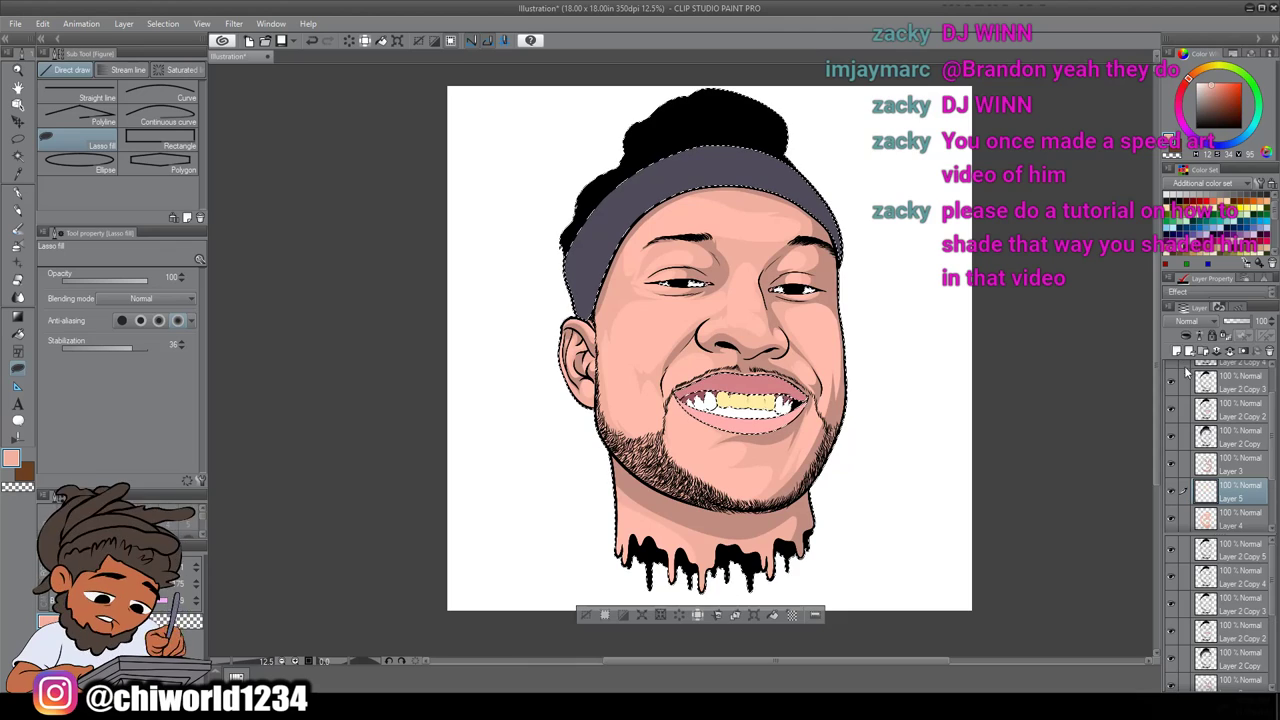
scroll(1231, 475, down, 1)
drag(1232, 476, 1232, 513)
scroll(945, 456, up, 2)
drag(945, 456, 1050, 444)
scroll(1046, 444, down, 2)
scroll(1045, 443, right, 1)
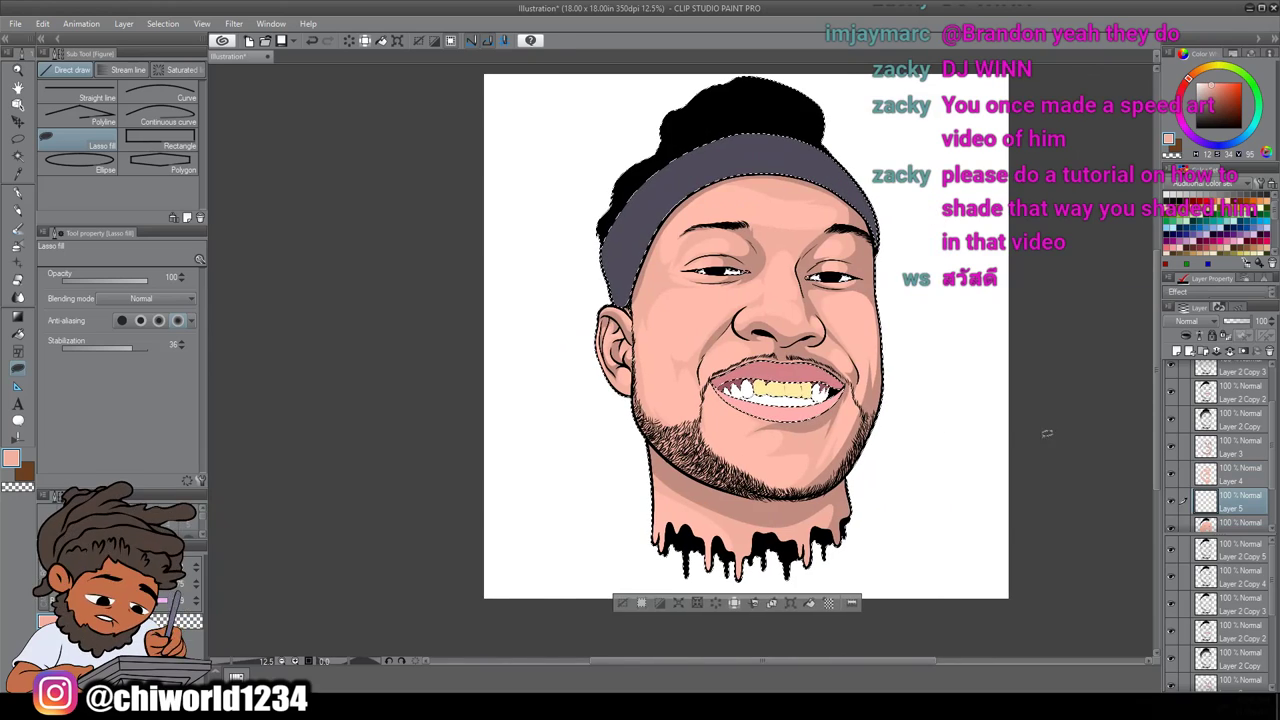
Compare the portrait with the mid-tone and dark shadow layers switched off and on again
click(1172, 502)
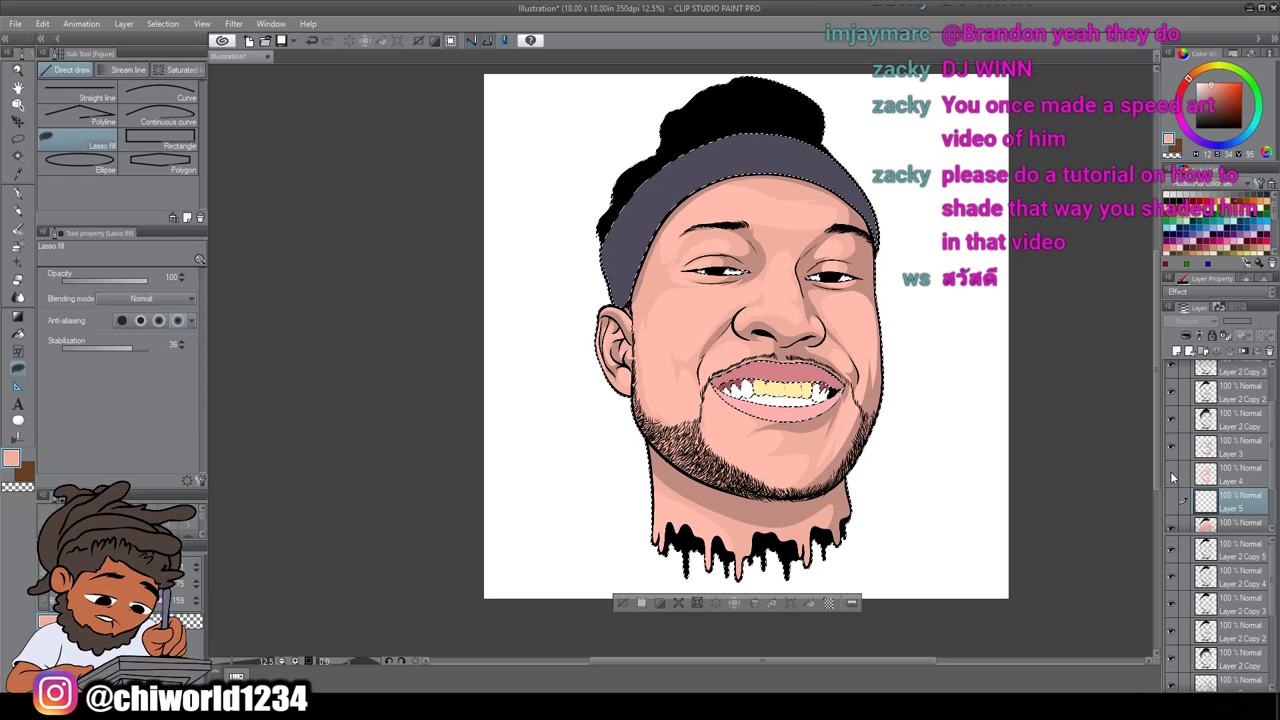
click(1171, 447)
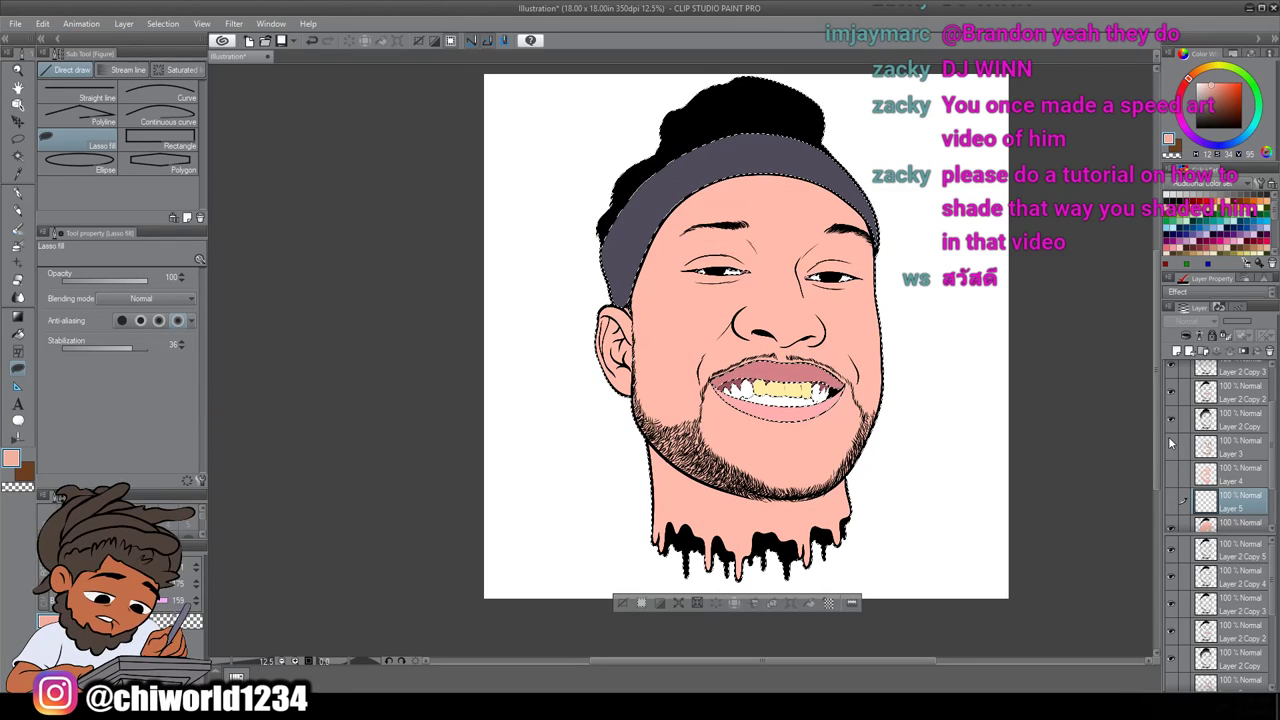
scroll(1170, 443, down, 1)
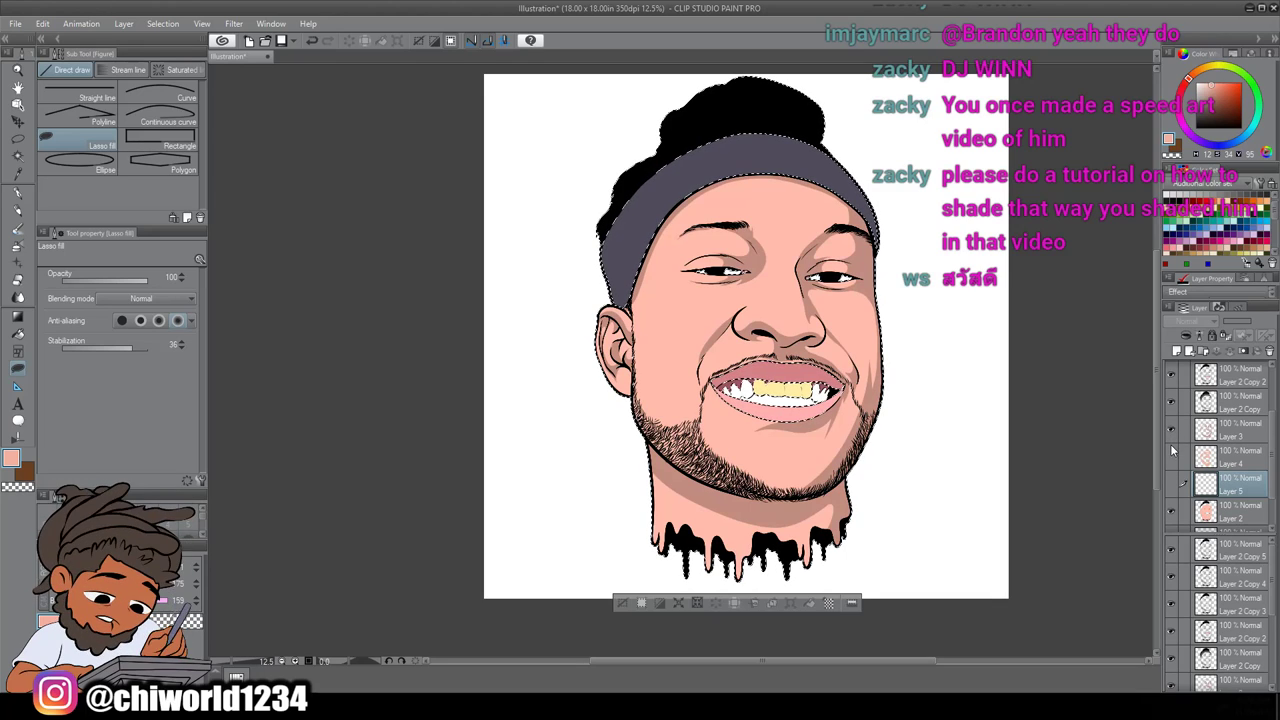
click(1173, 482)
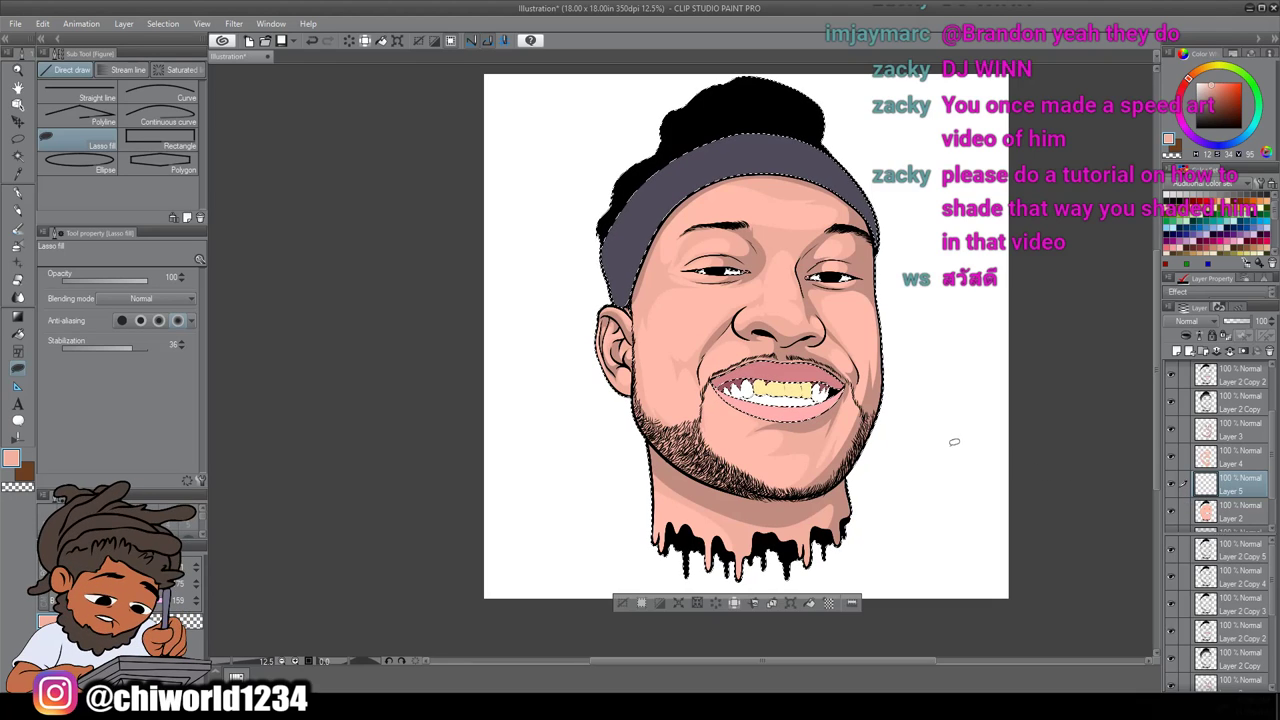
Sample the base skin tone from the nose and lighten the drawing color to the pale pink FFD5CB
scroll(957, 441, up, 4)
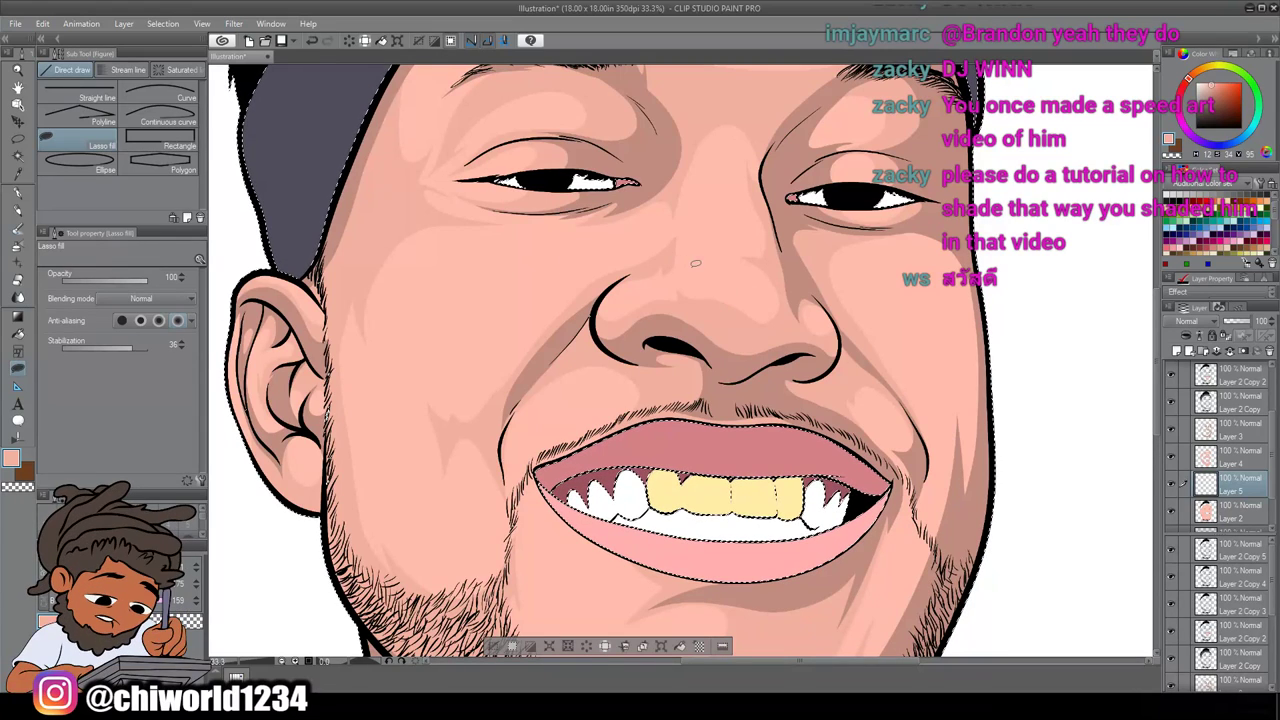
alt+click(696, 263)
double_click(11, 458)
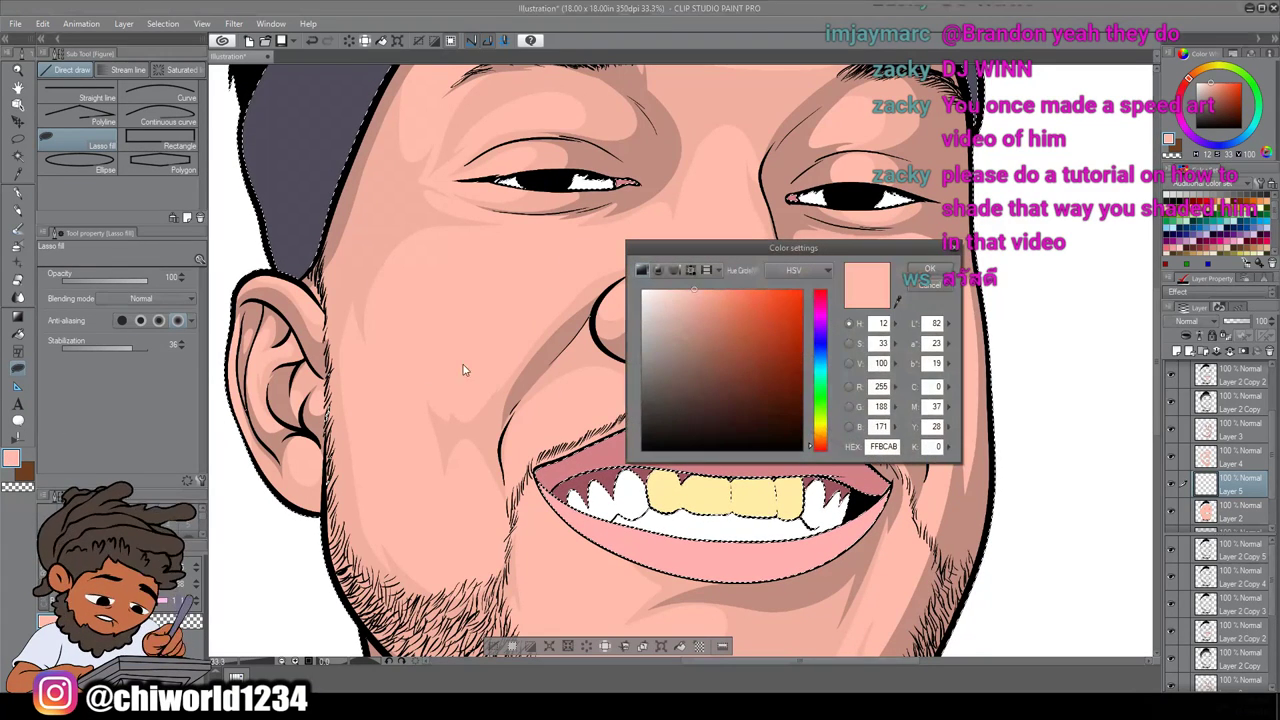
click(678, 290)
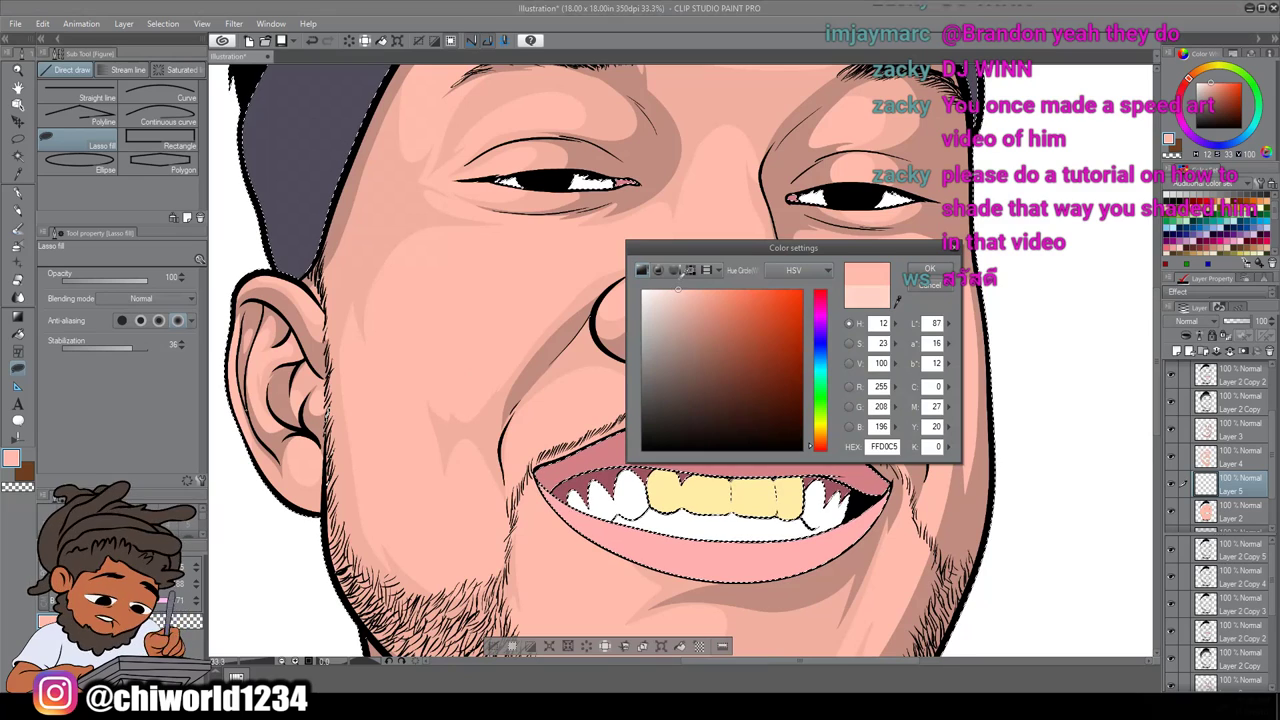
drag(679, 276, 674, 277)
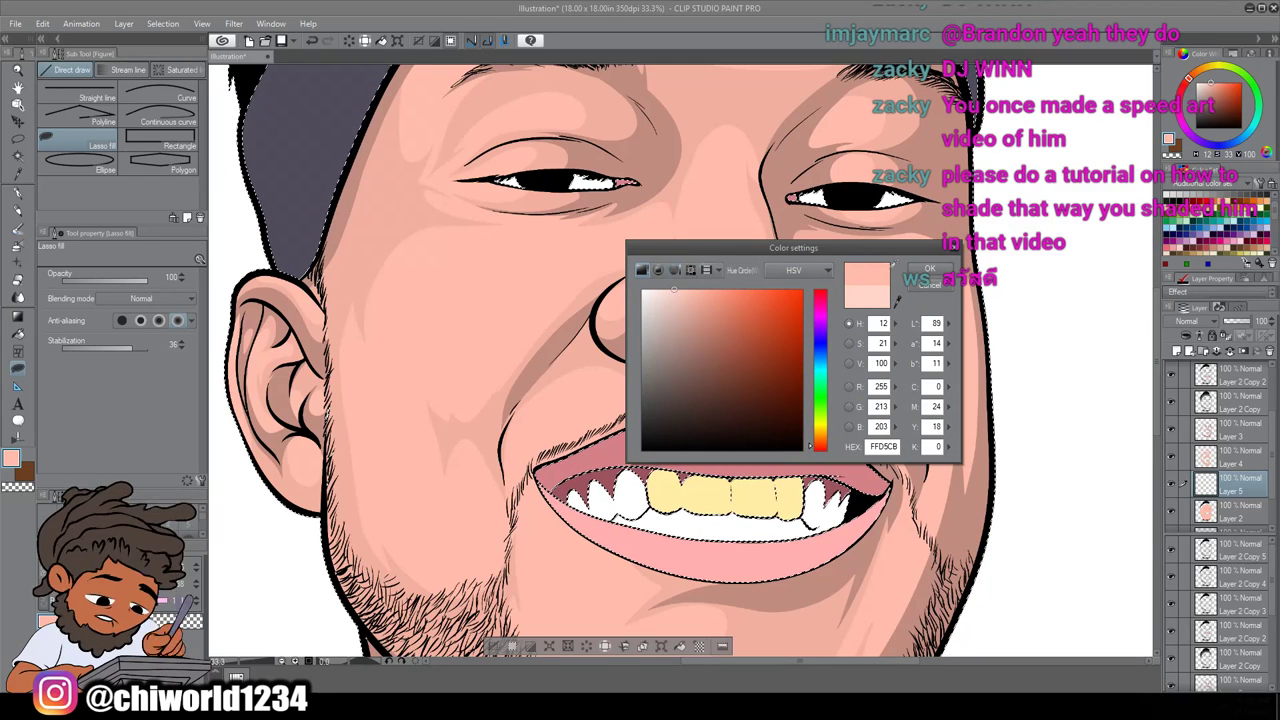
click(930, 268)
Lasso-fill pale highlights on the left-hand nostril wing and a jagged one on the tip of the nose
drag(740, 160, 738, 291)
scroll(871, 292, up, 2)
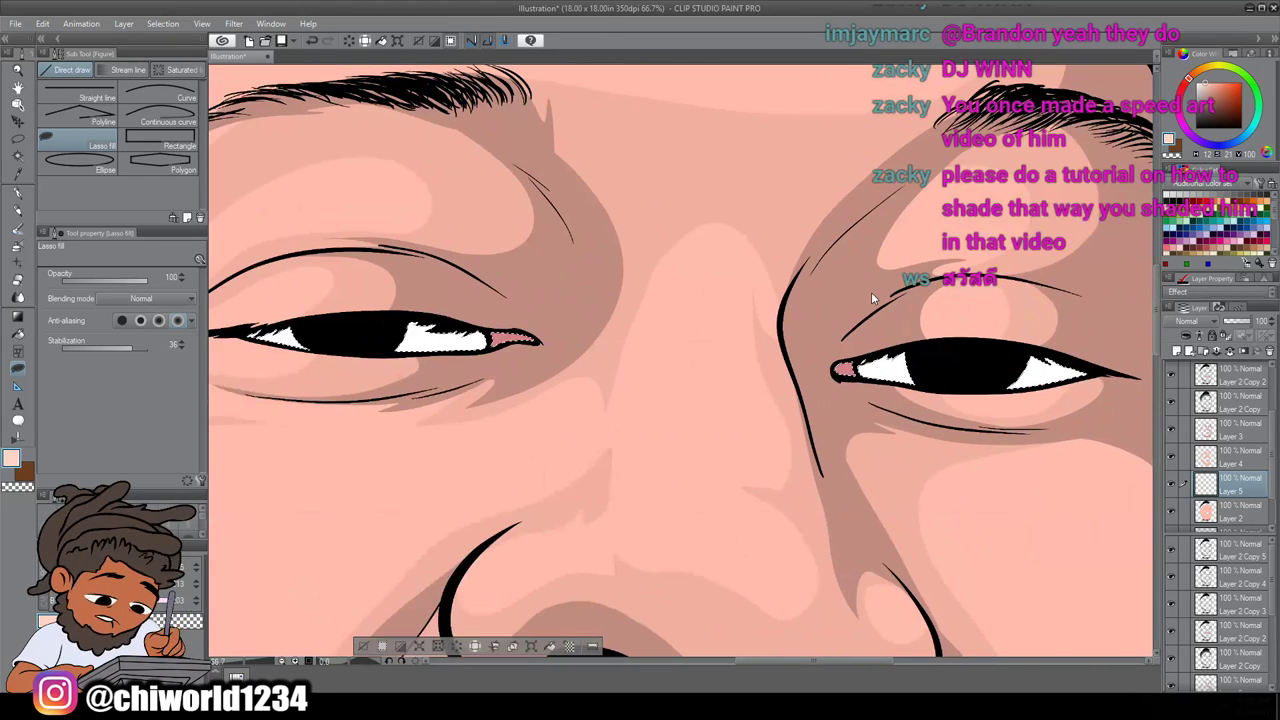
scroll(871, 292, down, 2)
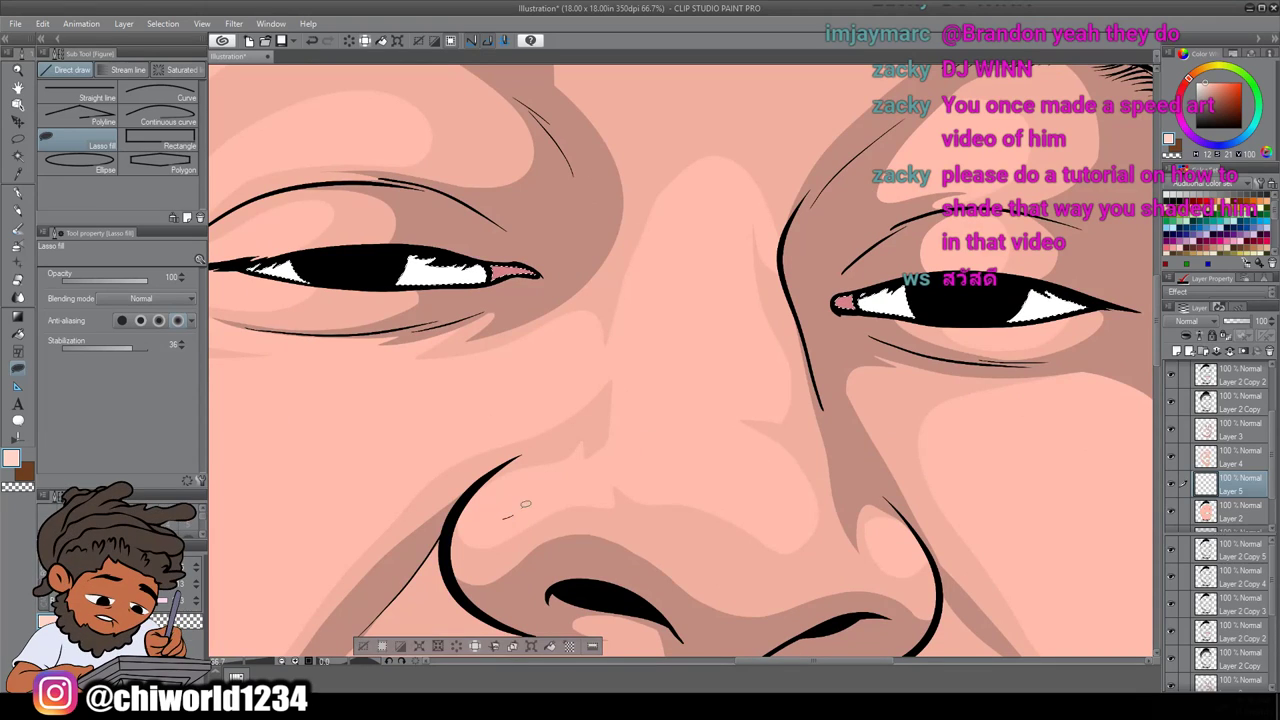
drag(607, 472, 597, 468)
drag(521, 480, 490, 506)
mouse_move(649, 482)
mouse_down()
mouse_move(748, 488)
mouse_move(748, 473)
mouse_move(684, 426)
mouse_move(668, 443)
mouse_move(662, 414)
mouse_move(647, 451)
mouse_up()
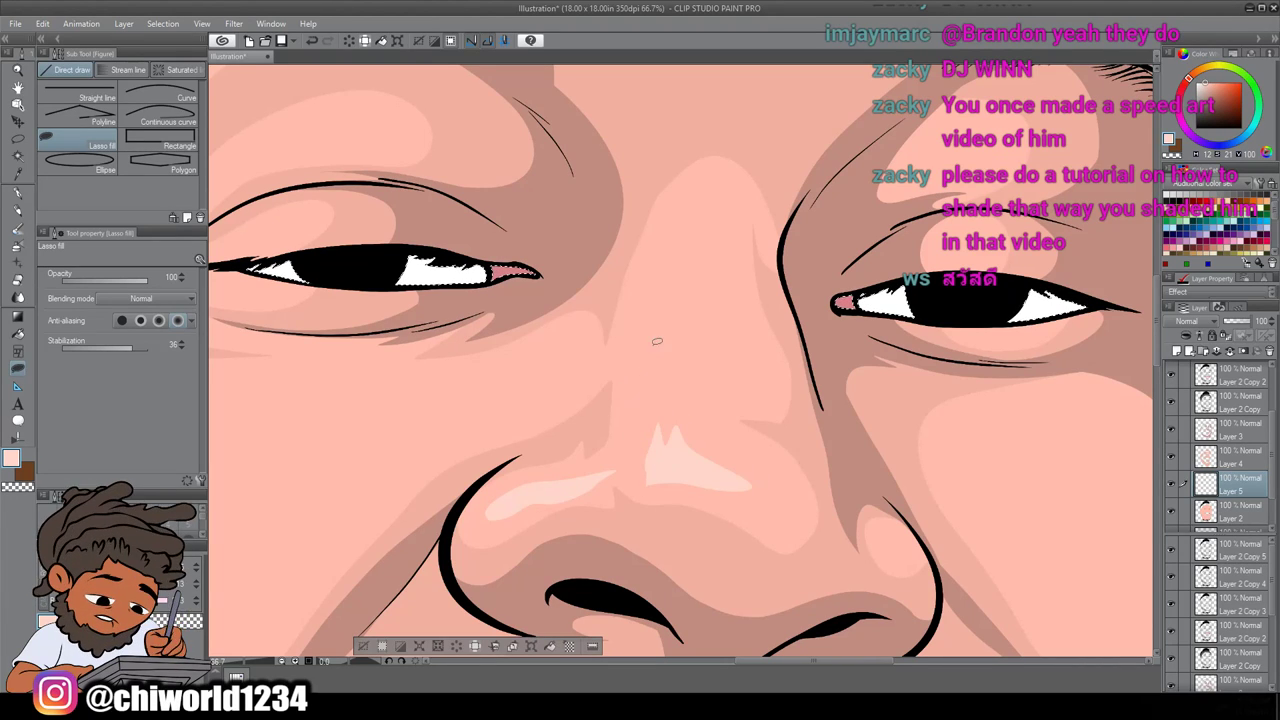
Lasso-fill a long, thin, jagged highlight down the bridge of the nose between the eyes
drag(650, 334, 664, 377)
mouse_move(668, 328)
mouse_down()
mouse_move(689, 203)
mouse_move(687, 251)
mouse_move(704, 192)
mouse_up()
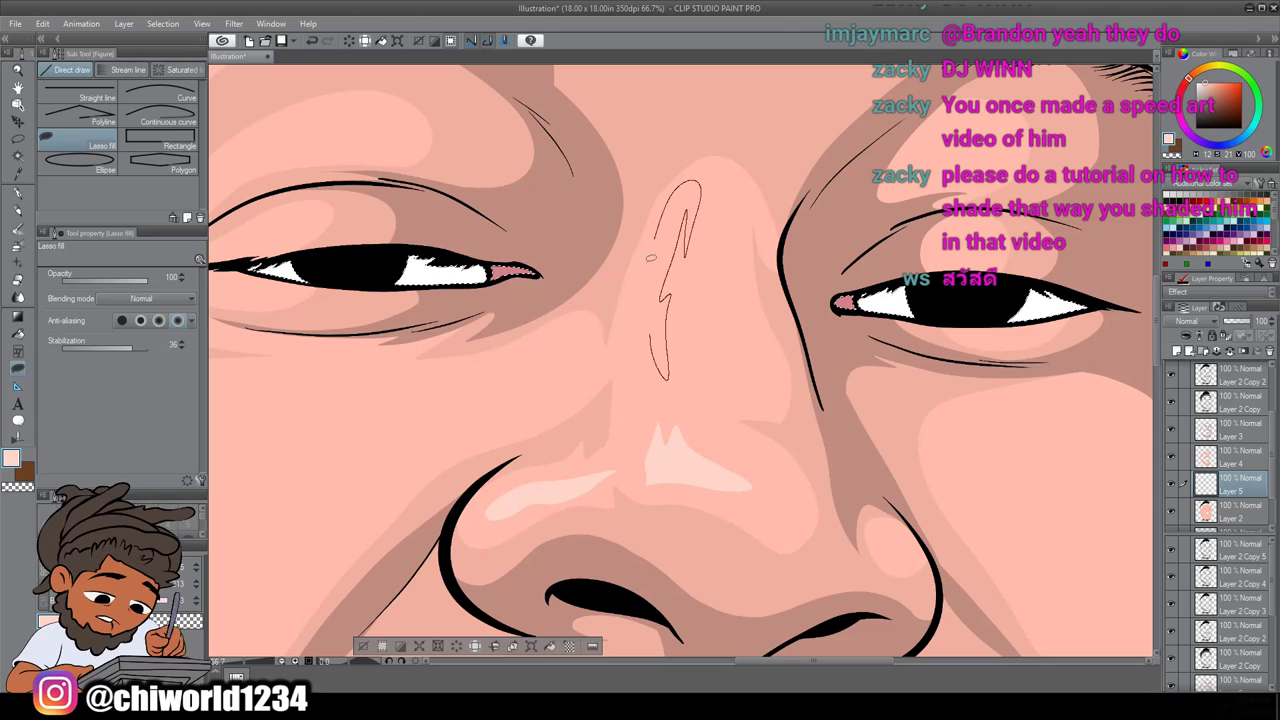
drag(649, 313, 652, 320)
scroll(670, 557, down, 5)
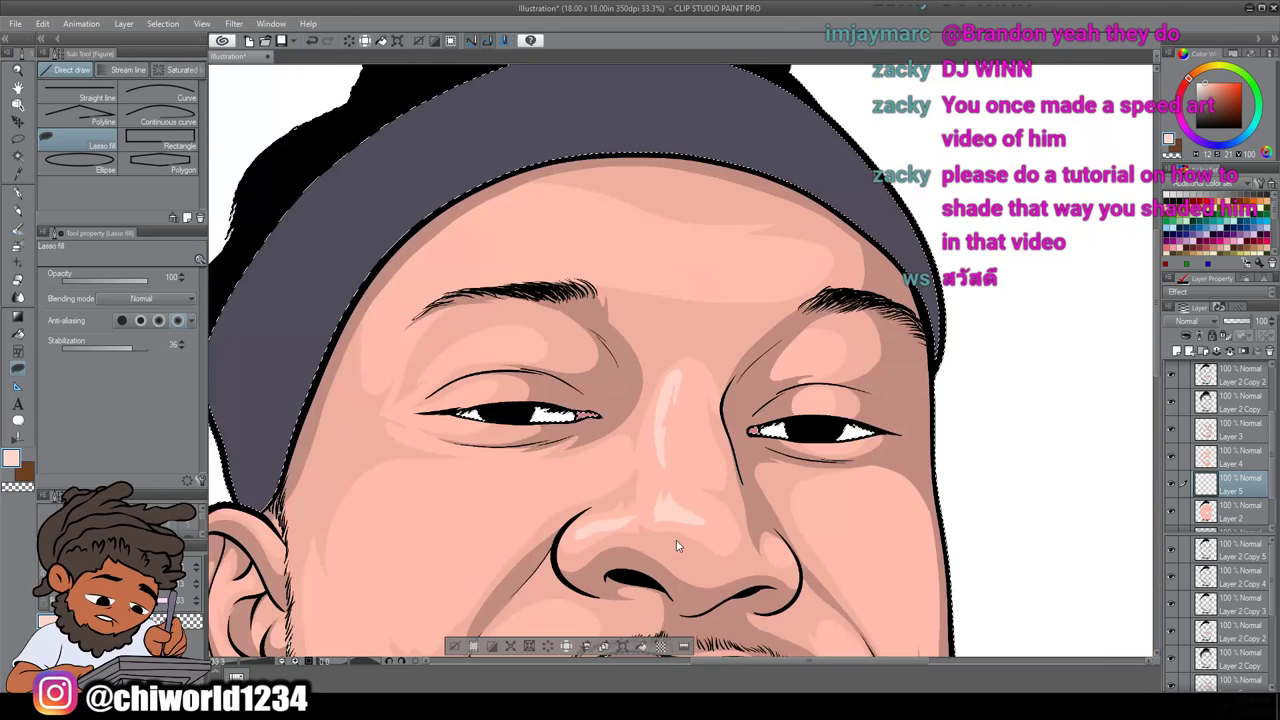
scroll(691, 520, up, 2)
scroll(690, 518, up, 2)
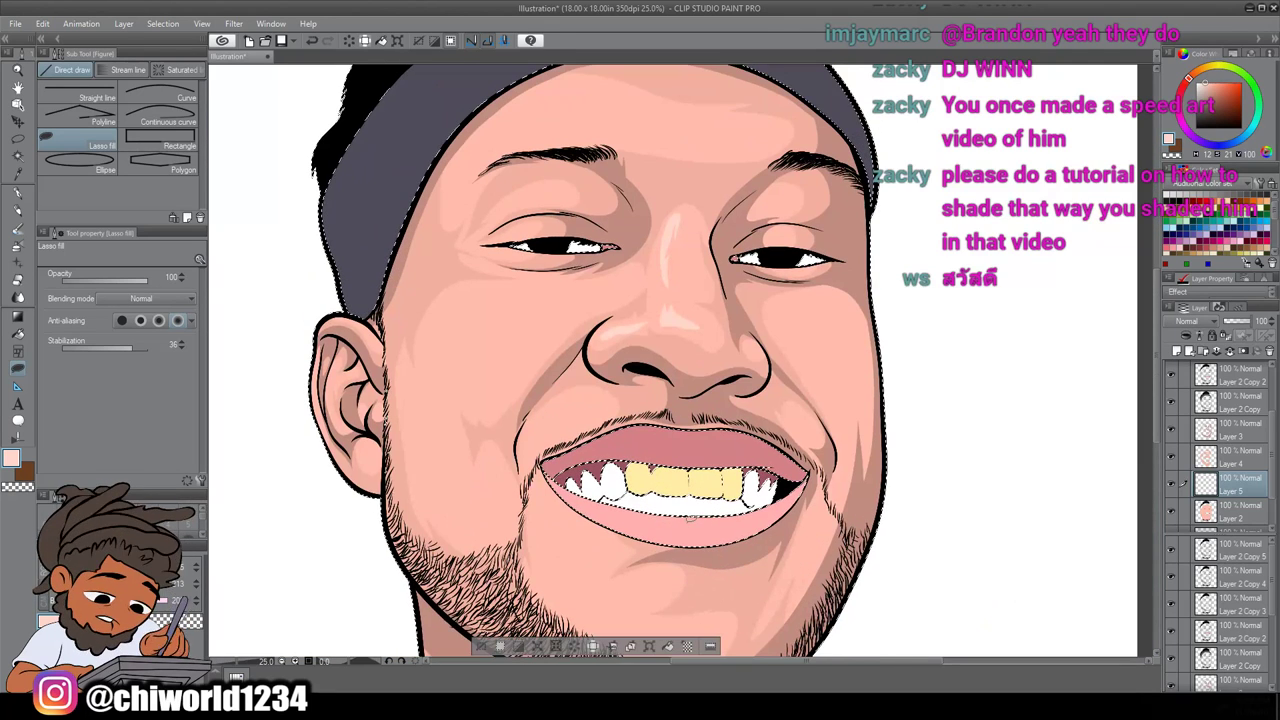
Lasso-fill a wide jagged highlight across the forehead above the left-hand eyebrow
scroll(660, 400, up, 2)
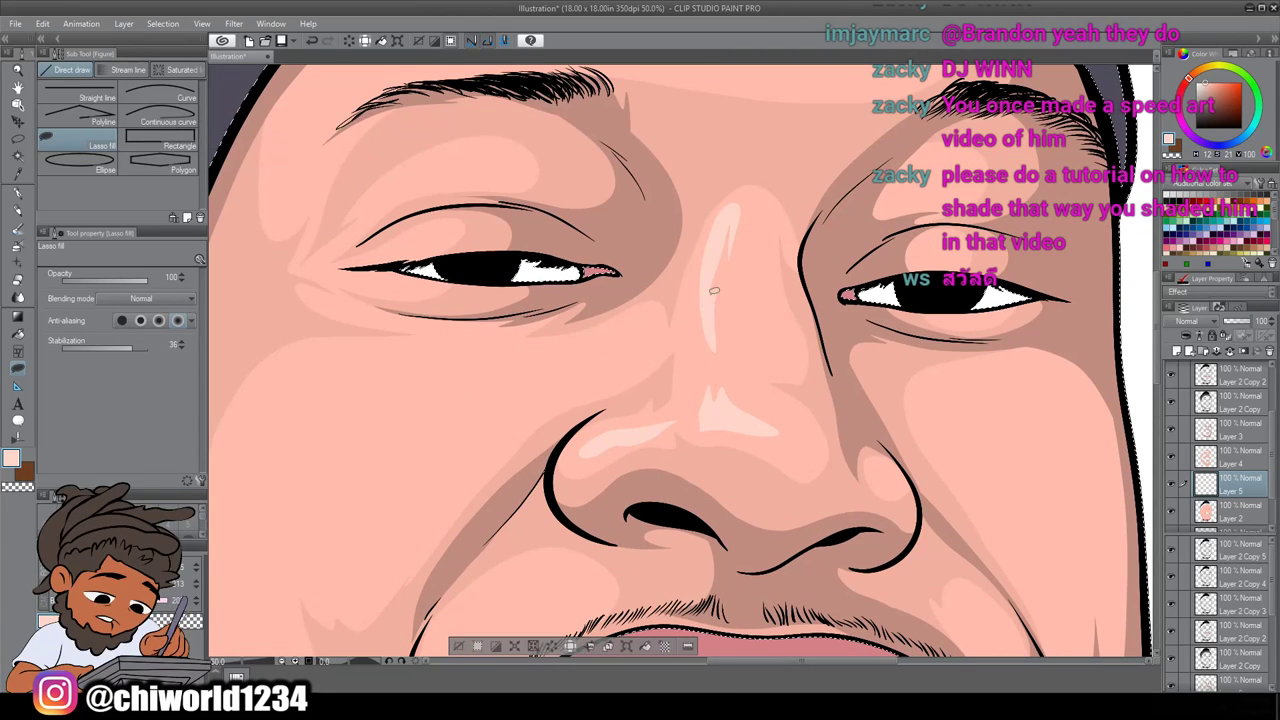
scroll(692, 485, down, 2)
scroll(692, 485, up, 1)
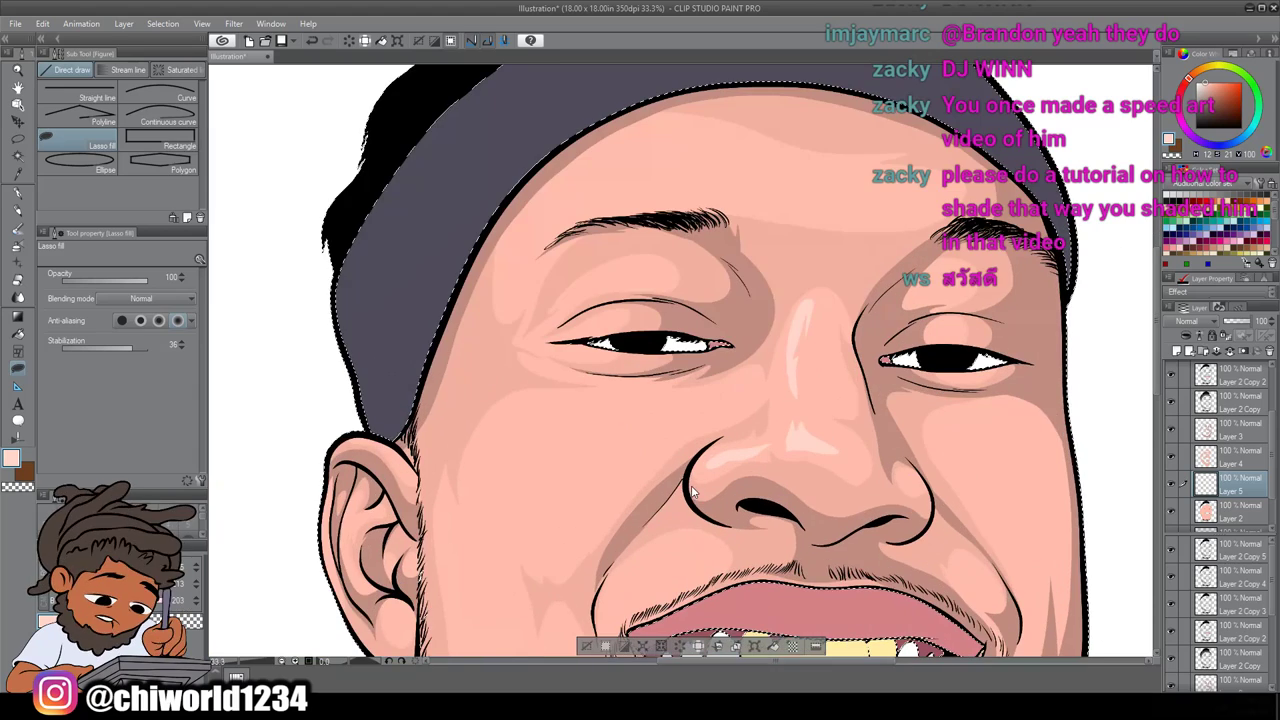
scroll(696, 482, up, 1)
mouse_move(545, 310)
mouse_down()
mouse_move(615, 273)
mouse_move(710, 262)
mouse_move(828, 283)
mouse_move(741, 237)
mouse_move(701, 232)
mouse_move(681, 199)
mouse_move(620, 217)
mouse_move(642, 213)
mouse_move(567, 260)
mouse_up()
drag(529, 322, 528, 334)
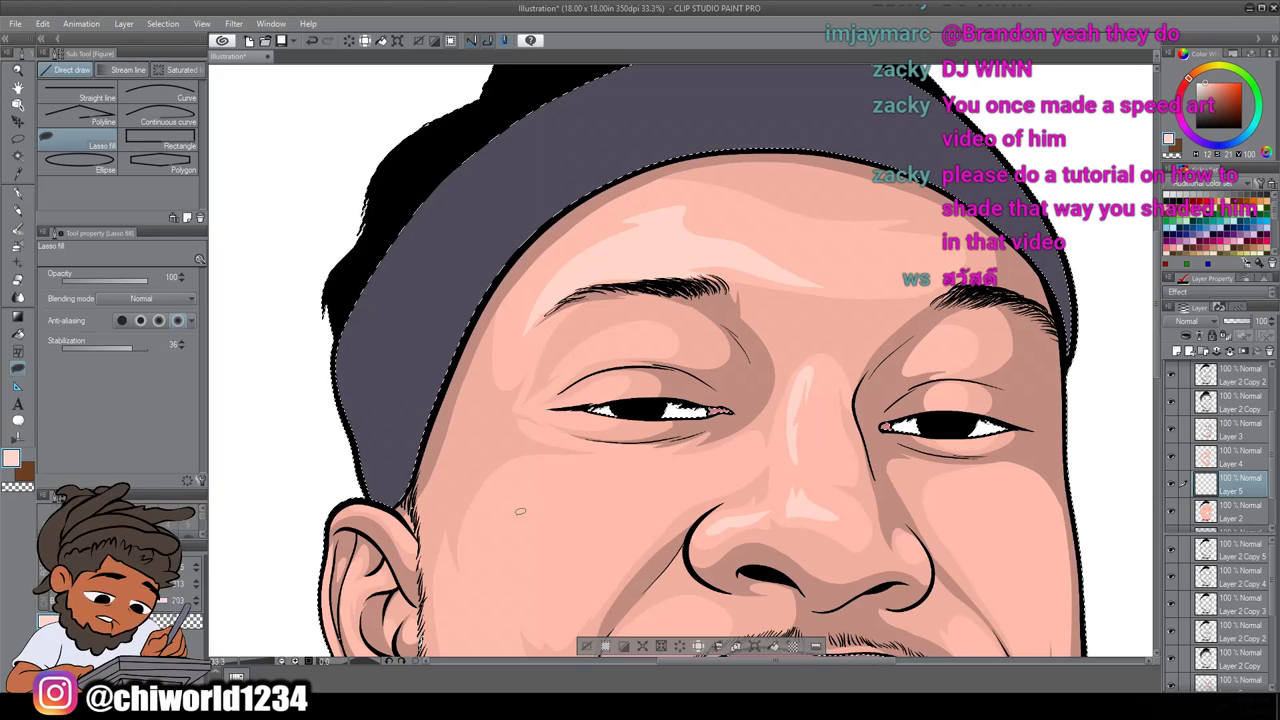
Lasso-fill a broad curved highlight on the left-hand cheek, sweeping up beneath the eye toward the nose
scroll(530, 493, down, 3)
key(ctrl+plus)
key(ctrl+plus)
key(ctrl+plus)
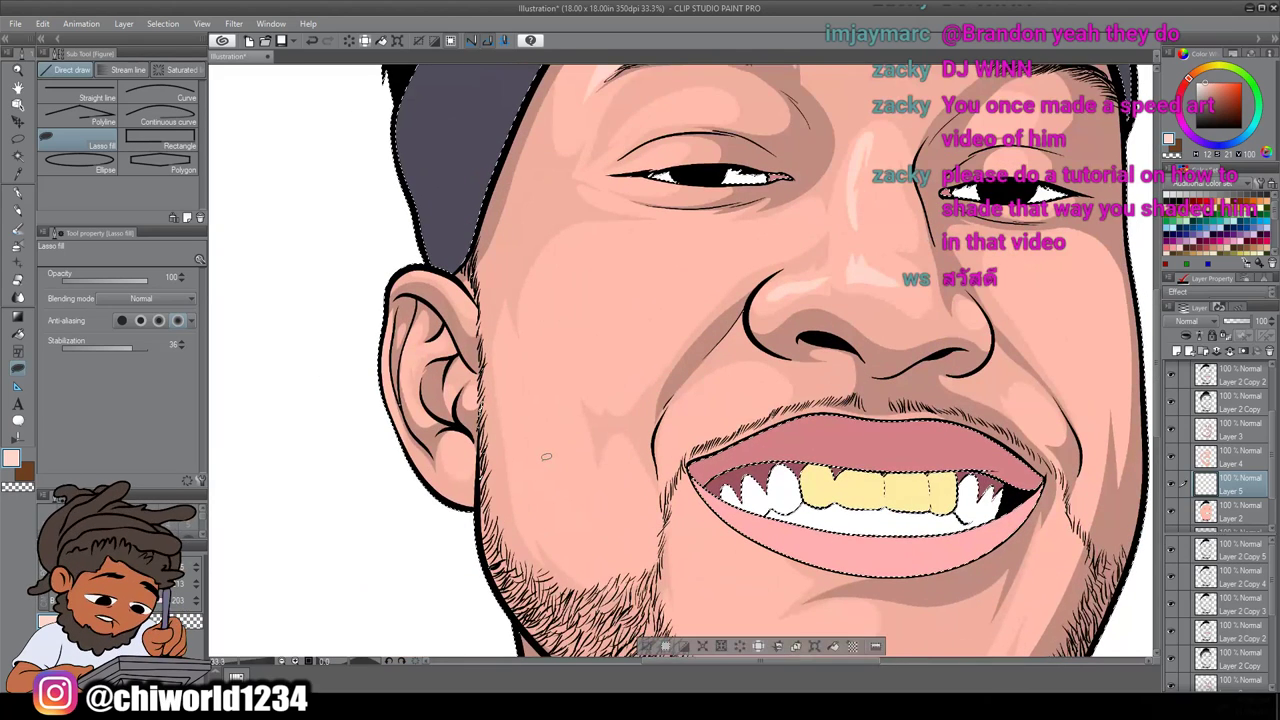
mouse_move(778, 232)
mouse_down()
mouse_move(666, 279)
mouse_move(602, 345)
mouse_move(557, 316)
mouse_move(572, 258)
mouse_move(622, 238)
mouse_move(772, 234)
mouse_up()
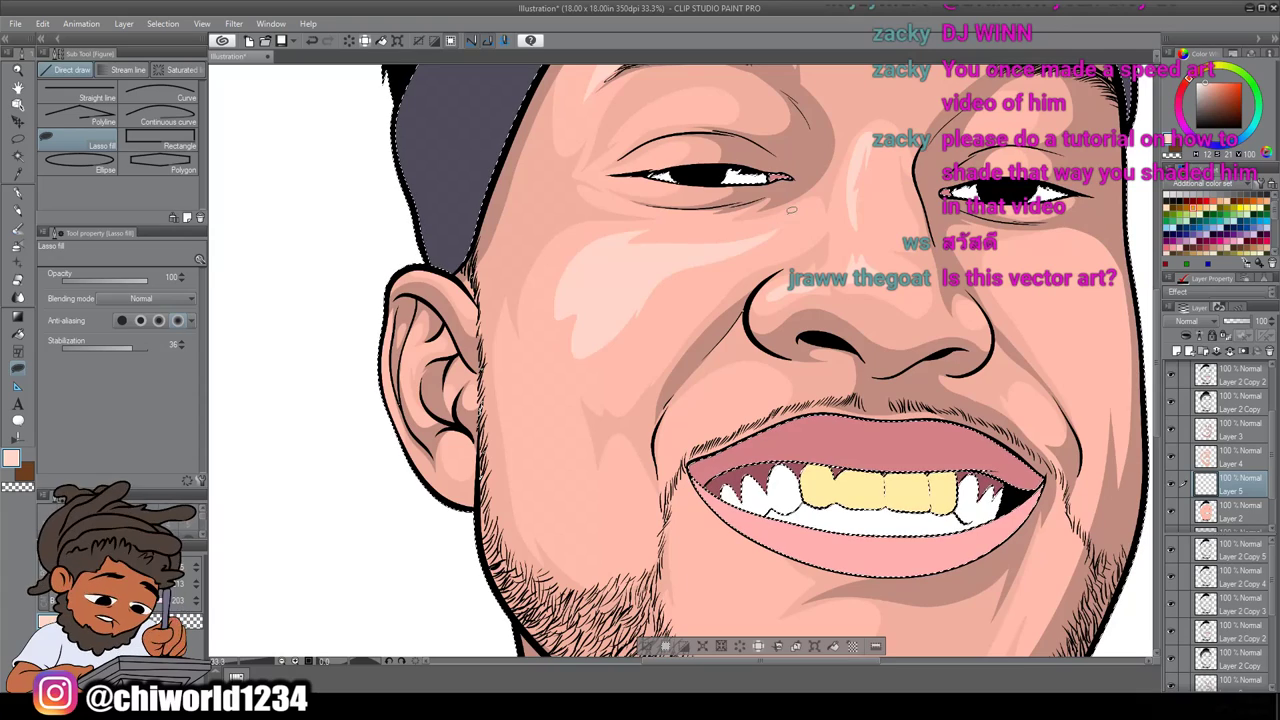
Lasso-fill highlights between the left-hand smile fold and the mustache, and a jagged one on the chin
scroll(648, 567, down, 1)
scroll(648, 567, down, 5)
scroll(653, 619, up, 5)
scroll(660, 340, up, 1)
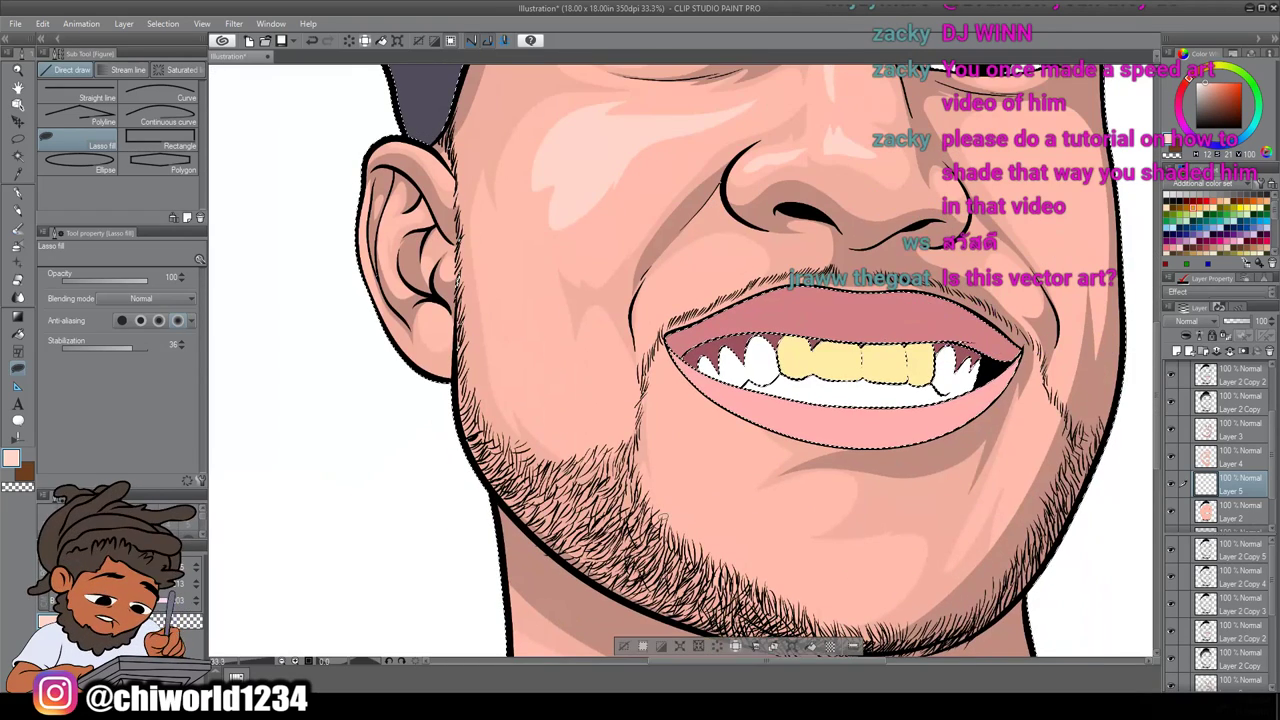
drag(677, 258, 688, 261)
drag(652, 313, 650, 316)
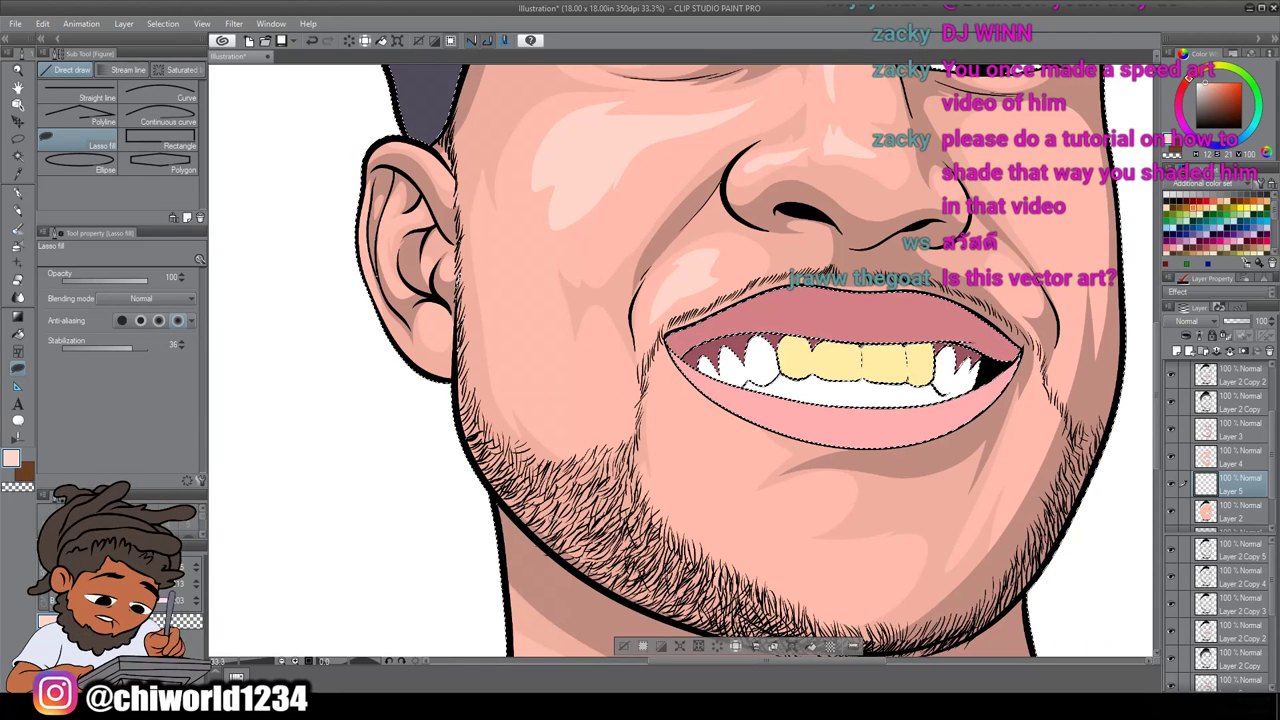
mouse_move(782, 555)
mouse_down()
mouse_move(766, 526)
mouse_move(815, 490)
mouse_move(739, 504)
mouse_move(711, 529)
mouse_move(744, 562)
mouse_move(791, 571)
mouse_move(767, 559)
mouse_move(808, 542)
mouse_up()
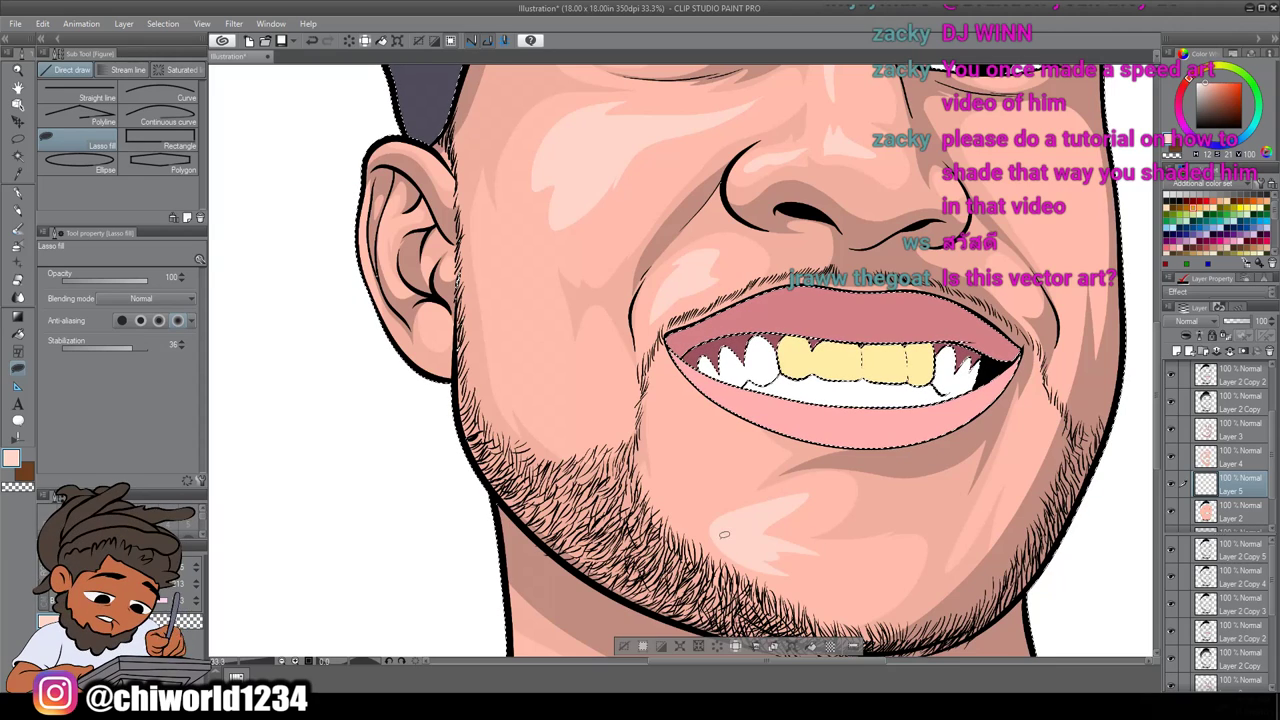
Lower the highlight layer's opacity to 38% and check the softened highlights across the face
scroll(742, 550, down, 3)
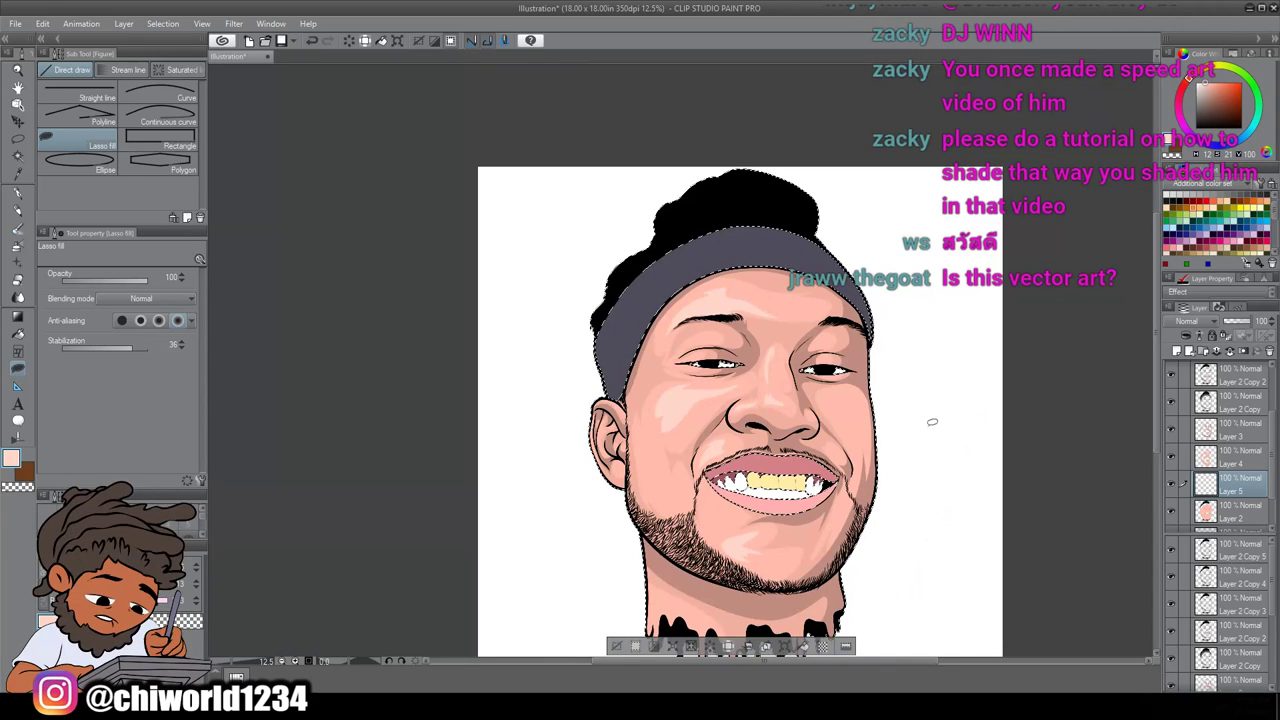
click(1246, 322)
drag(1246, 323, 1236, 323)
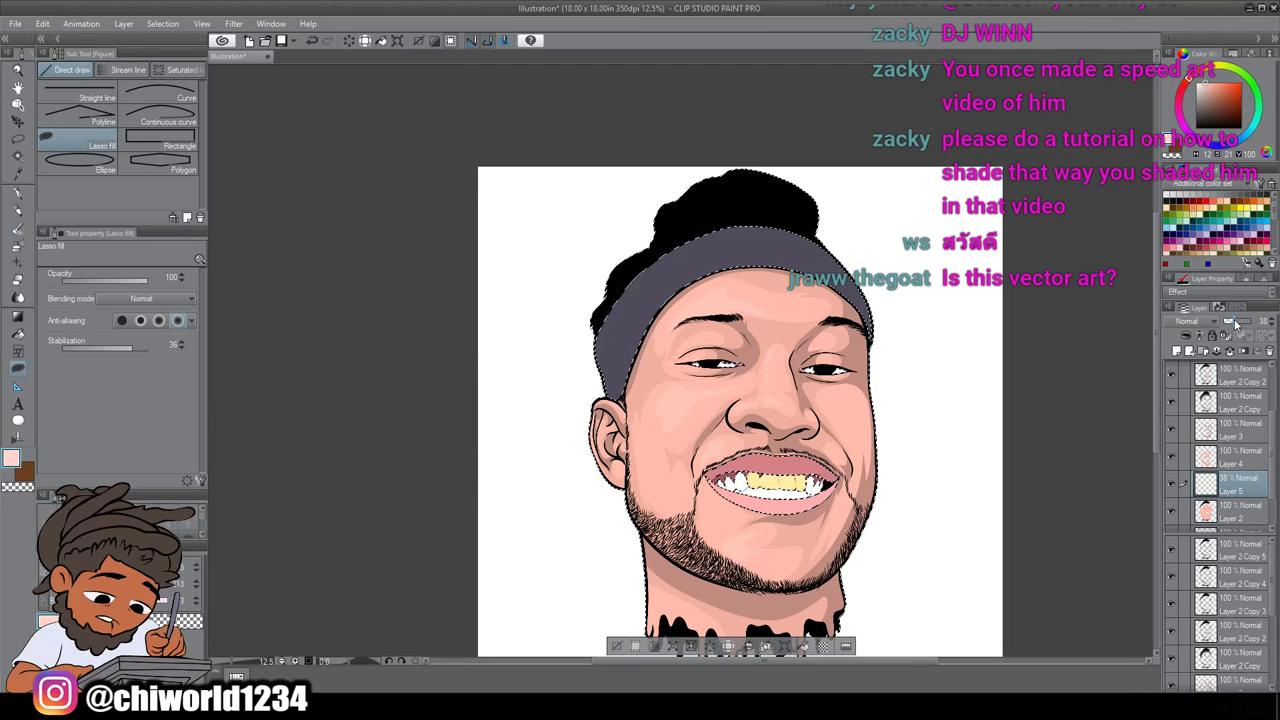
scroll(1100, 335, up, 4)
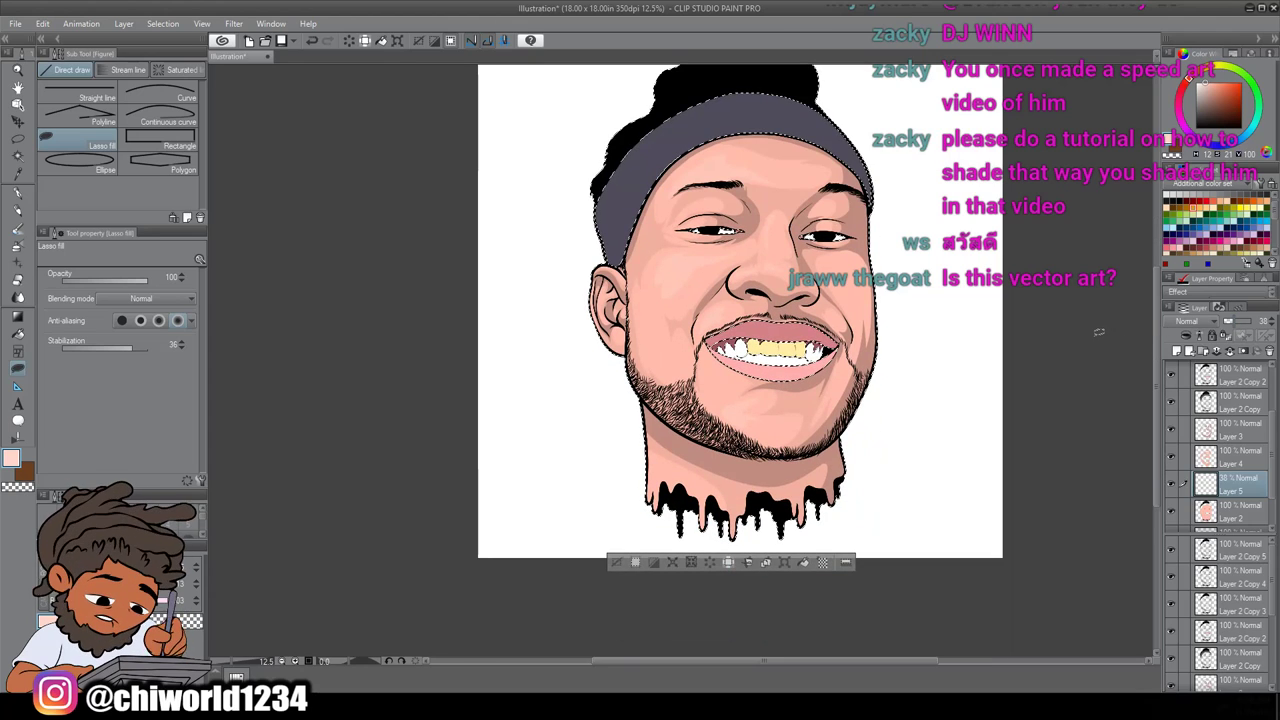
scroll(1086, 329, up, 1)
scroll(1084, 335, left, 2)
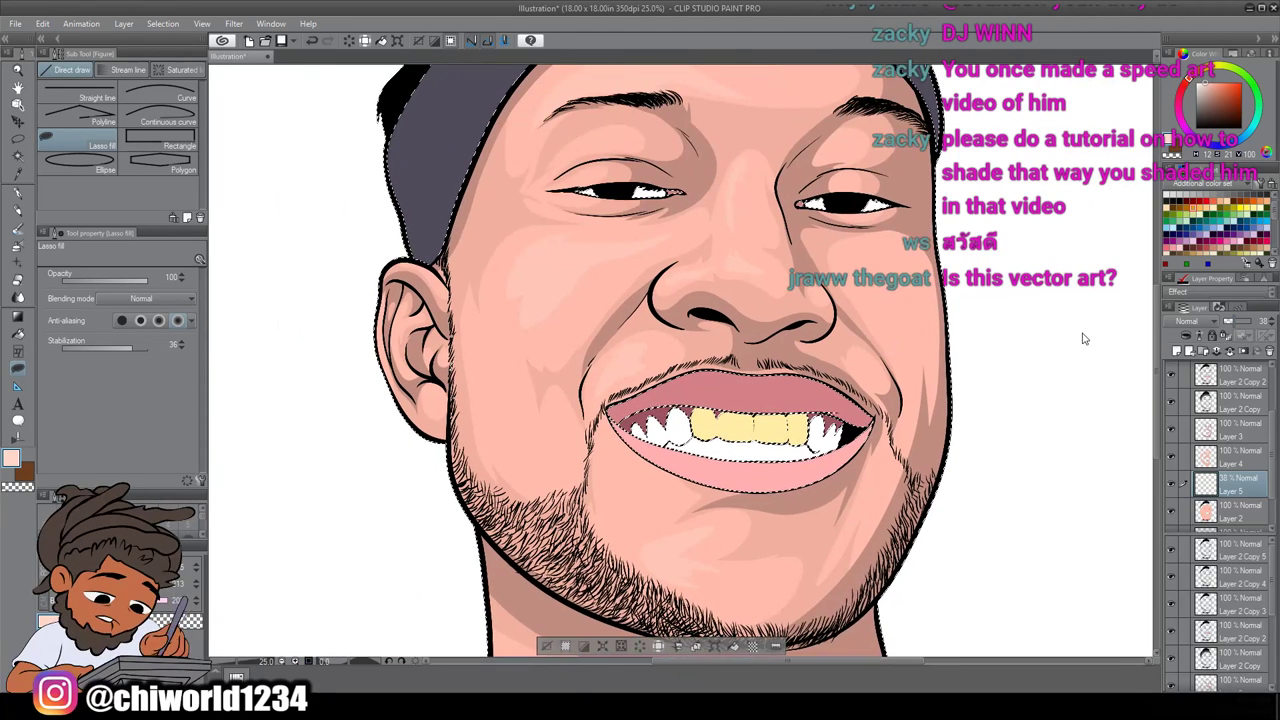
scroll(1086, 329, down, 4)
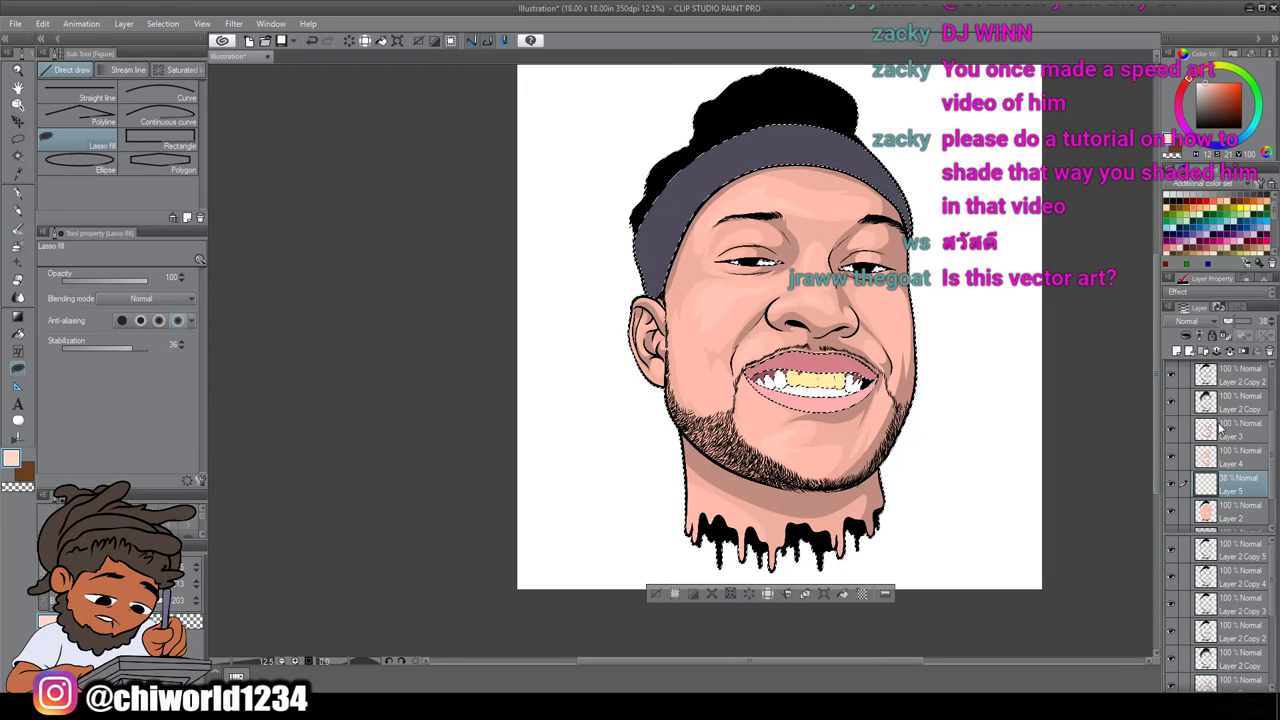
Add a new layer directly above Layer 3, the dark skin shadow layer
click(1216, 424)
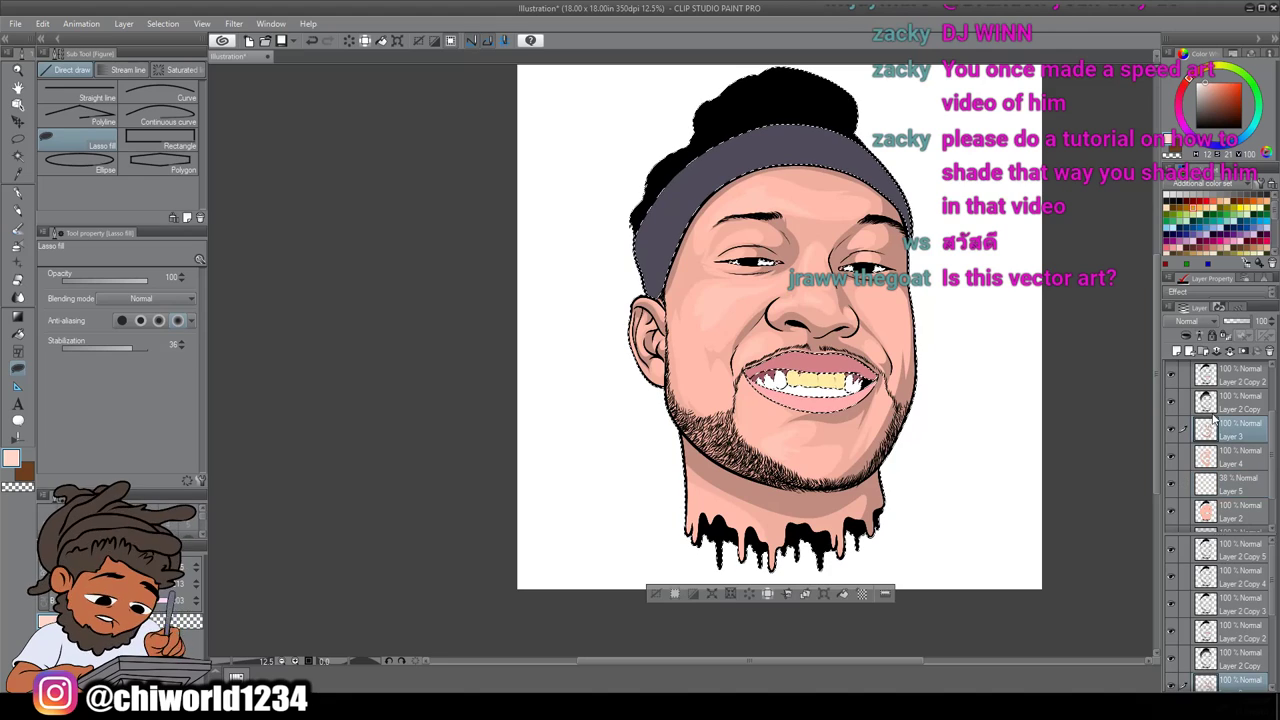
click(1178, 352)
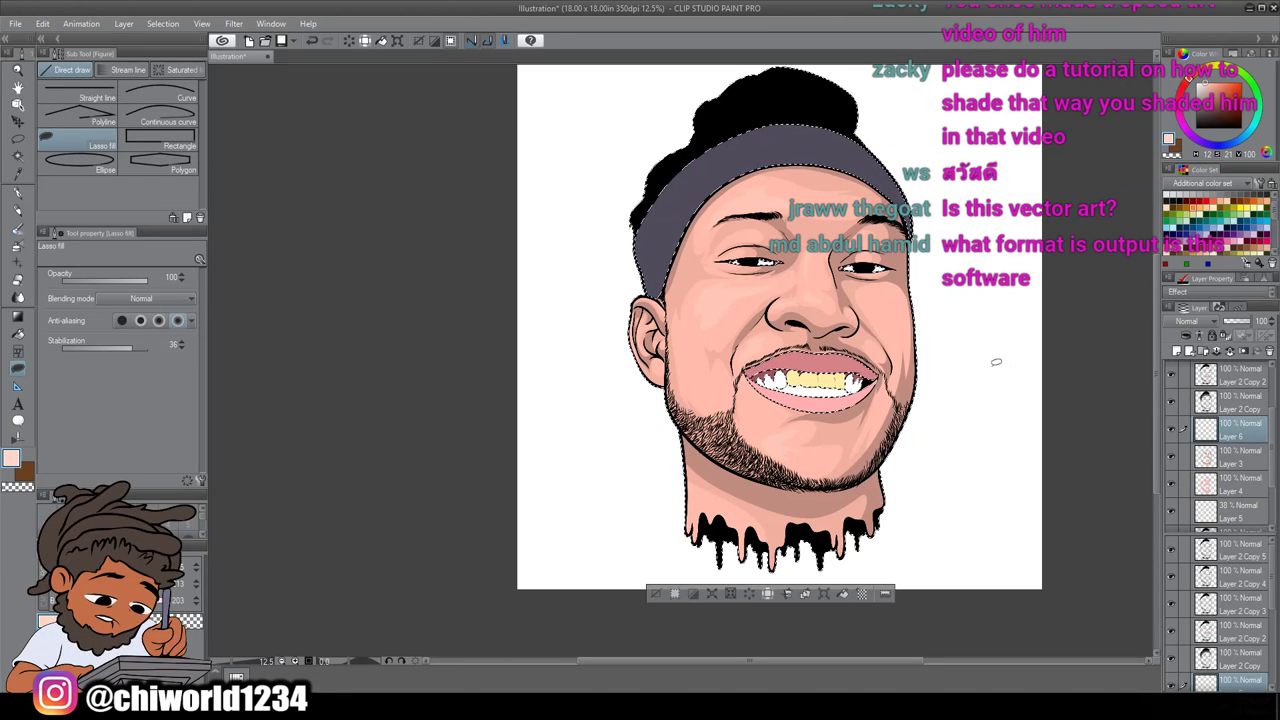
scroll(994, 360, up, 2)
scroll(975, 372, up, 5)
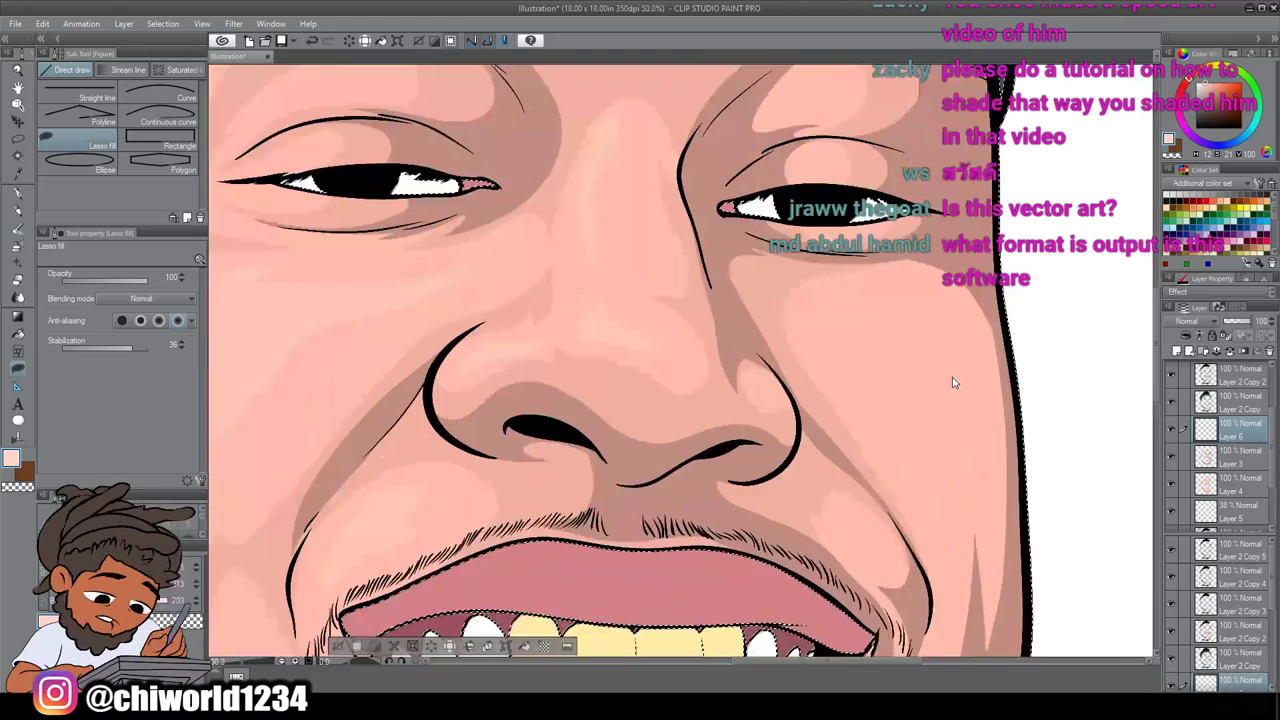
scroll(945, 385, up, 2)
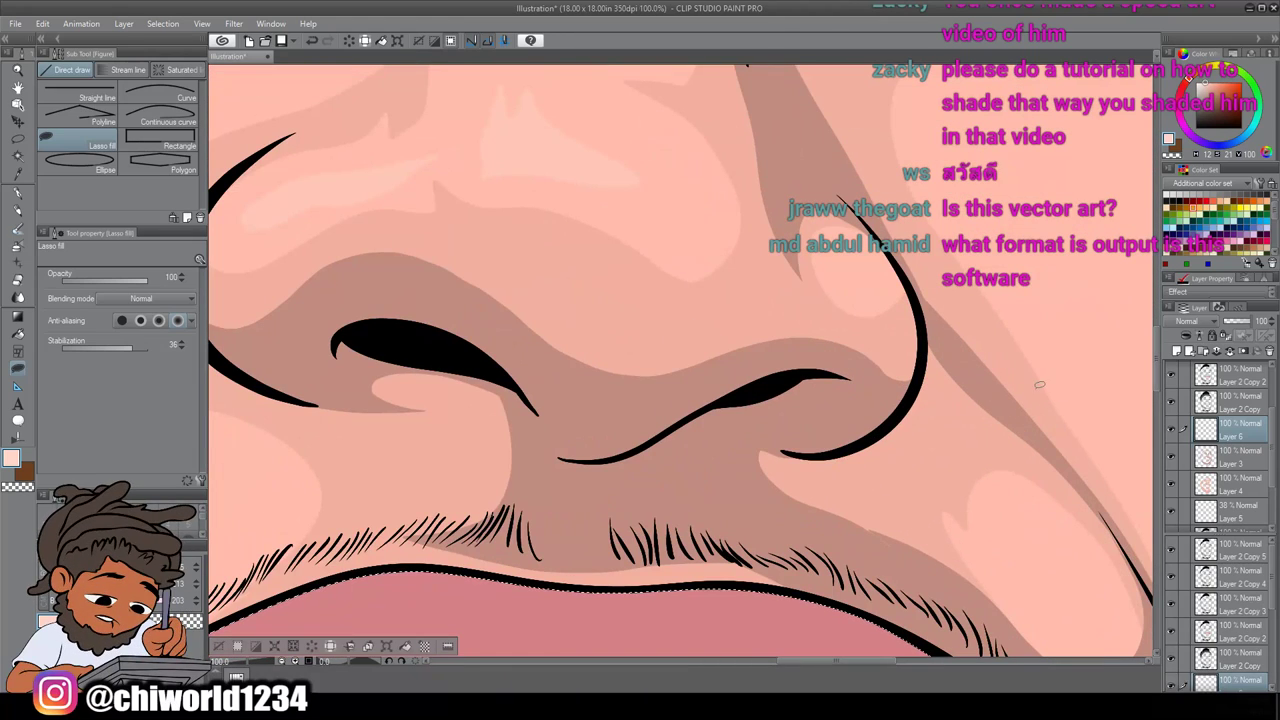
Set the drawing color to a muted reddish brown, hex 926364, with hue 360, saturation 32 and value 57
scroll(966, 463, up, 2)
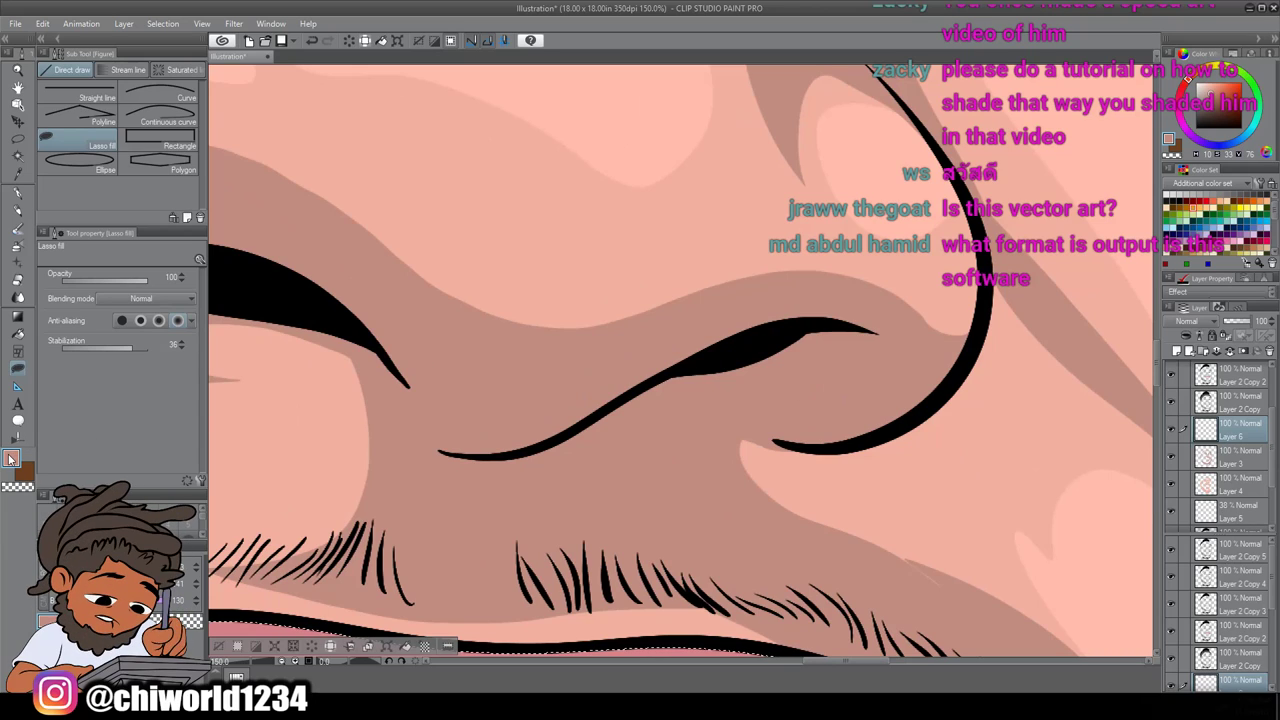
double_click(10, 459)
drag(708, 363, 708, 361)
mouse_move(820, 450)
mouse_down()
mouse_move(823, 285)
mouse_move(824, 299)
mouse_up()
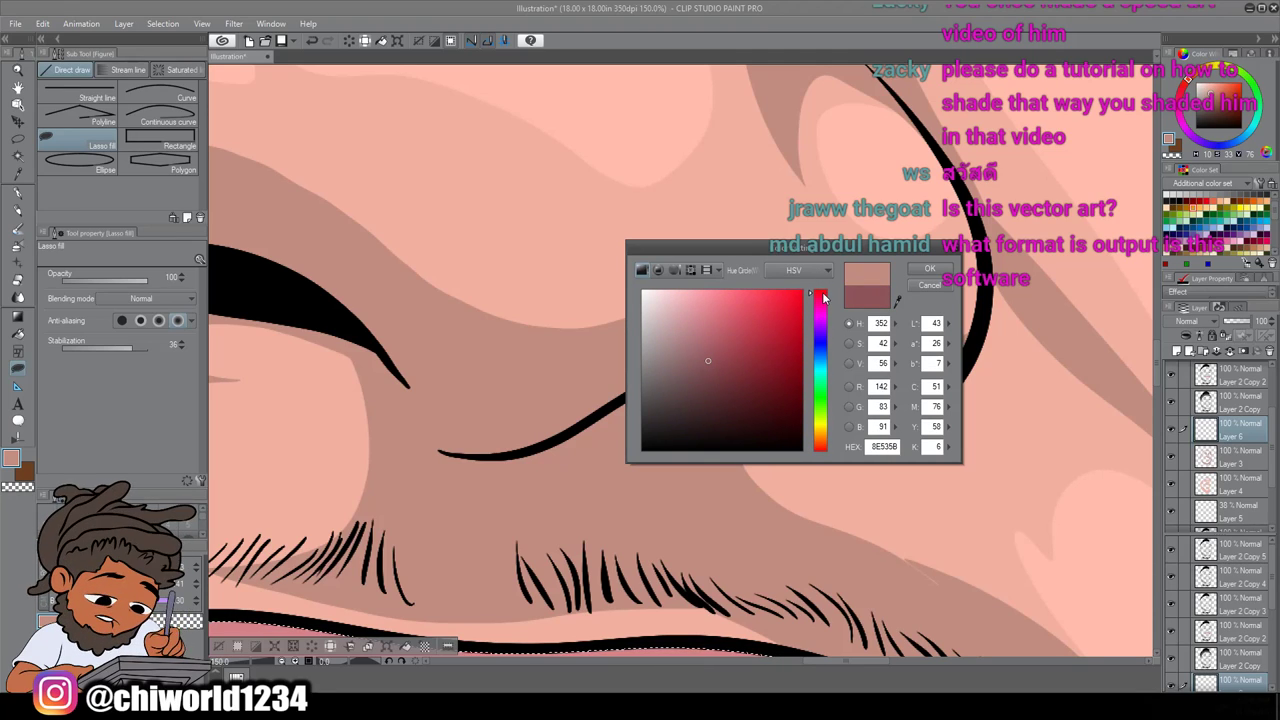
drag(706, 358, 689, 349)
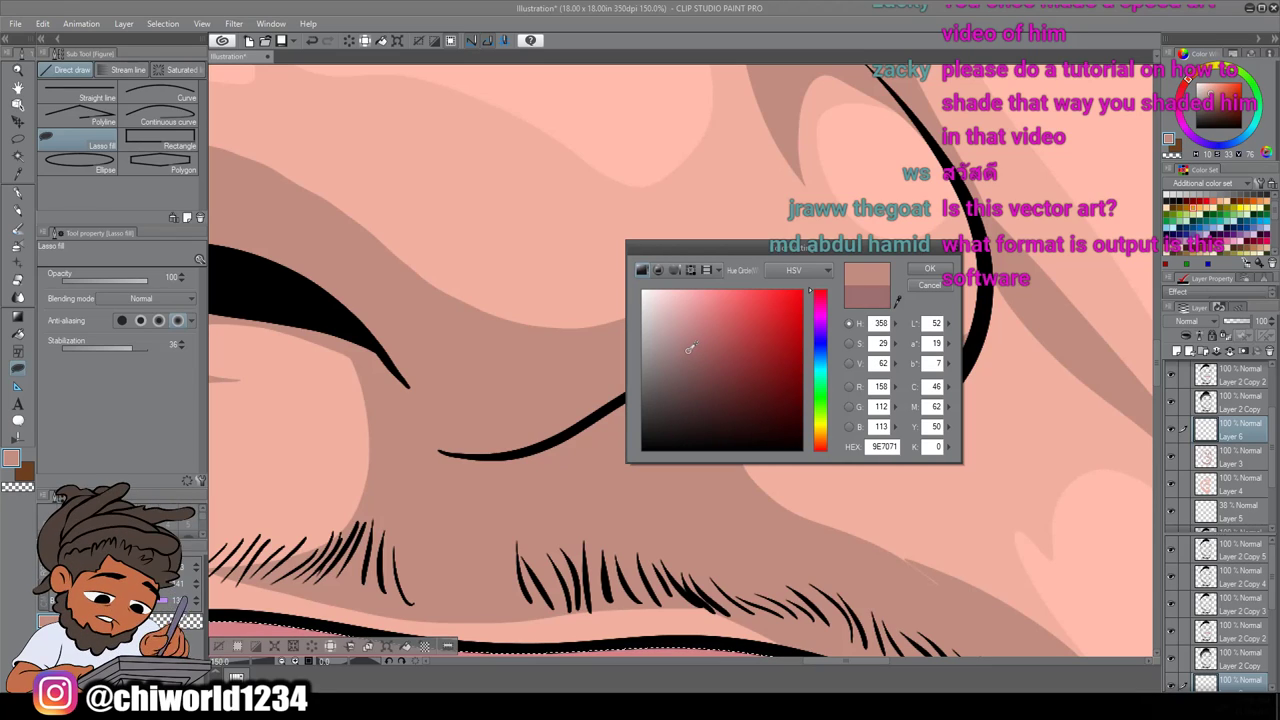
click(815, 293)
click(698, 353)
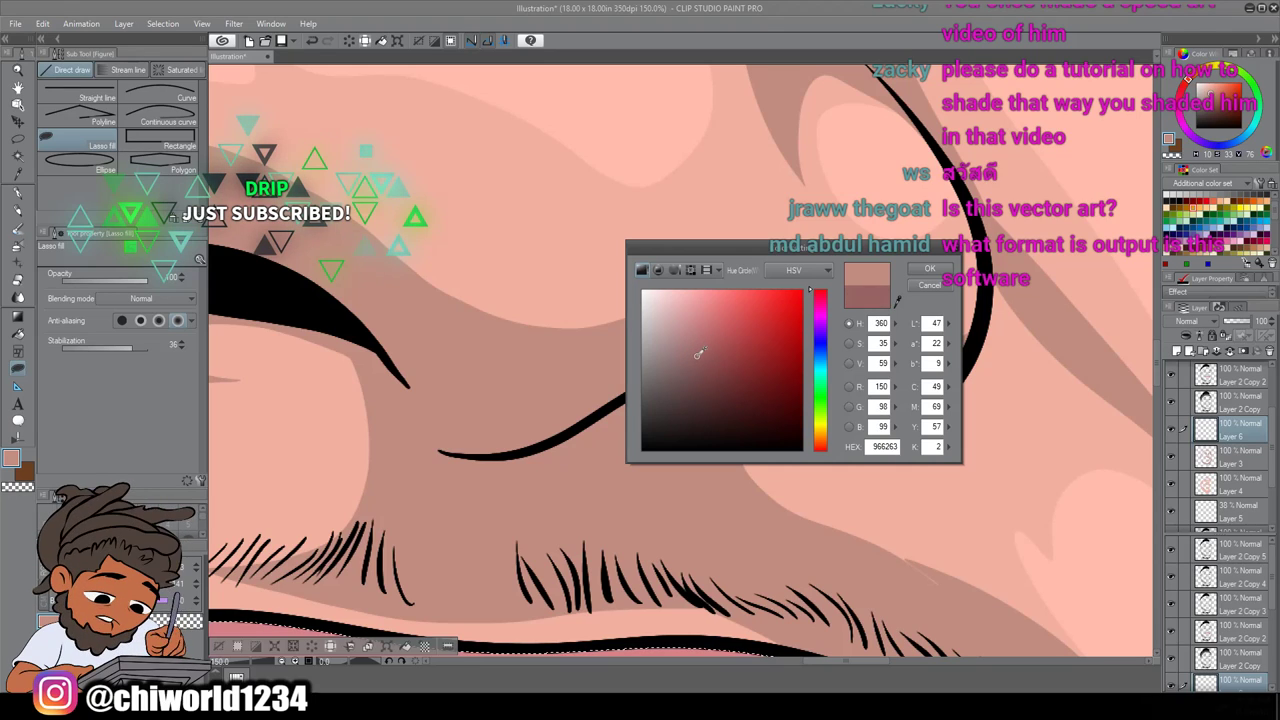
drag(699, 355, 697, 357)
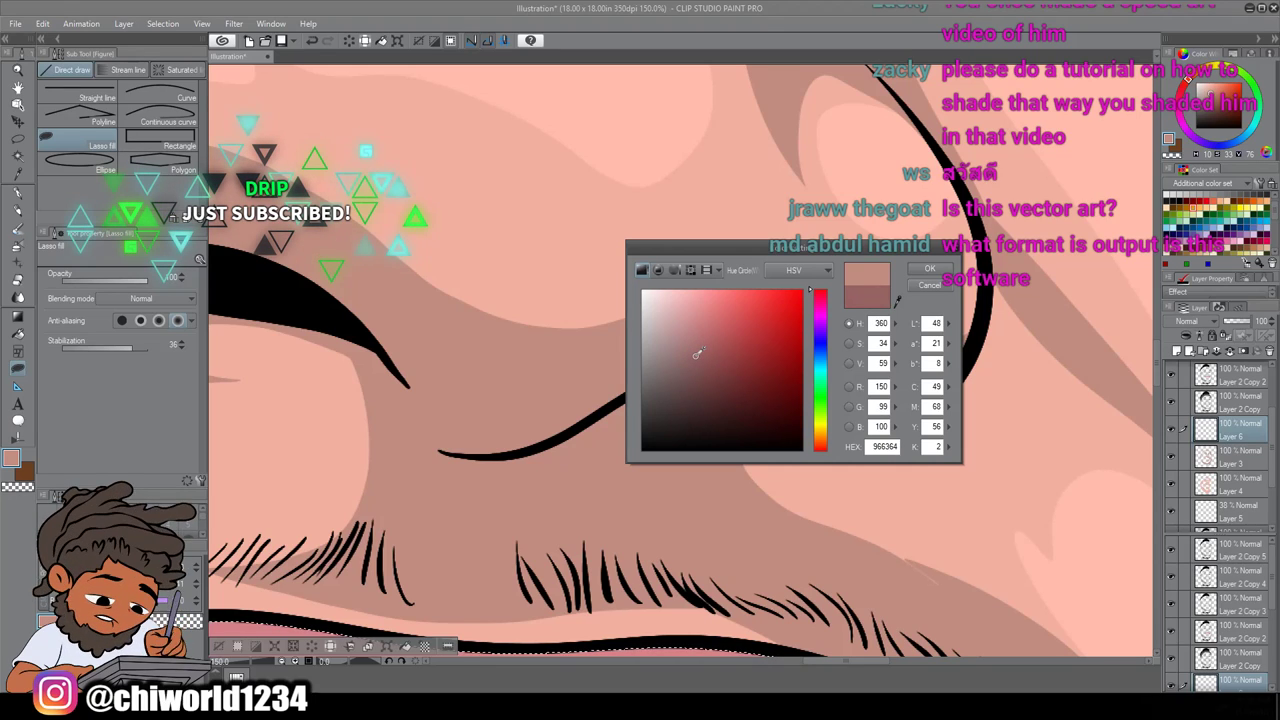
click(694, 356)
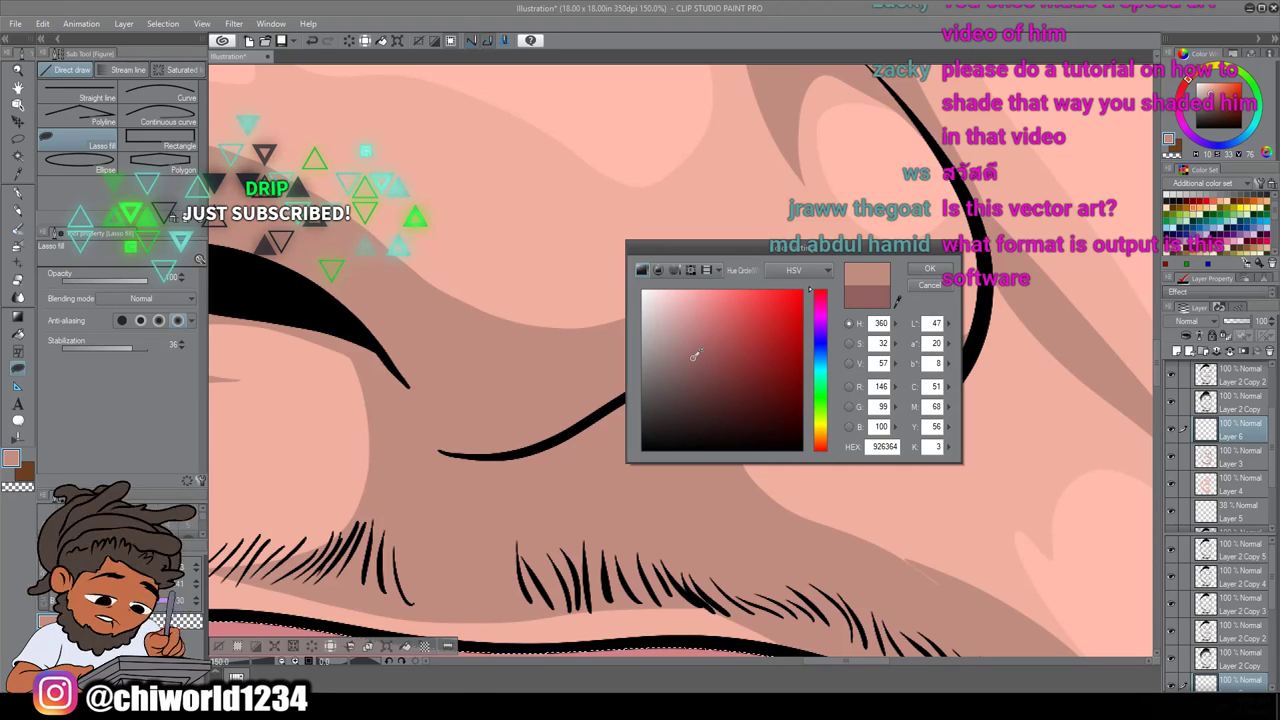
click(929, 269)
Lasso-fill a deep shadow beneath the right-hand nostril, between the nostril line and the curved outline of the nose wing
scroll(828, 324, up, 1)
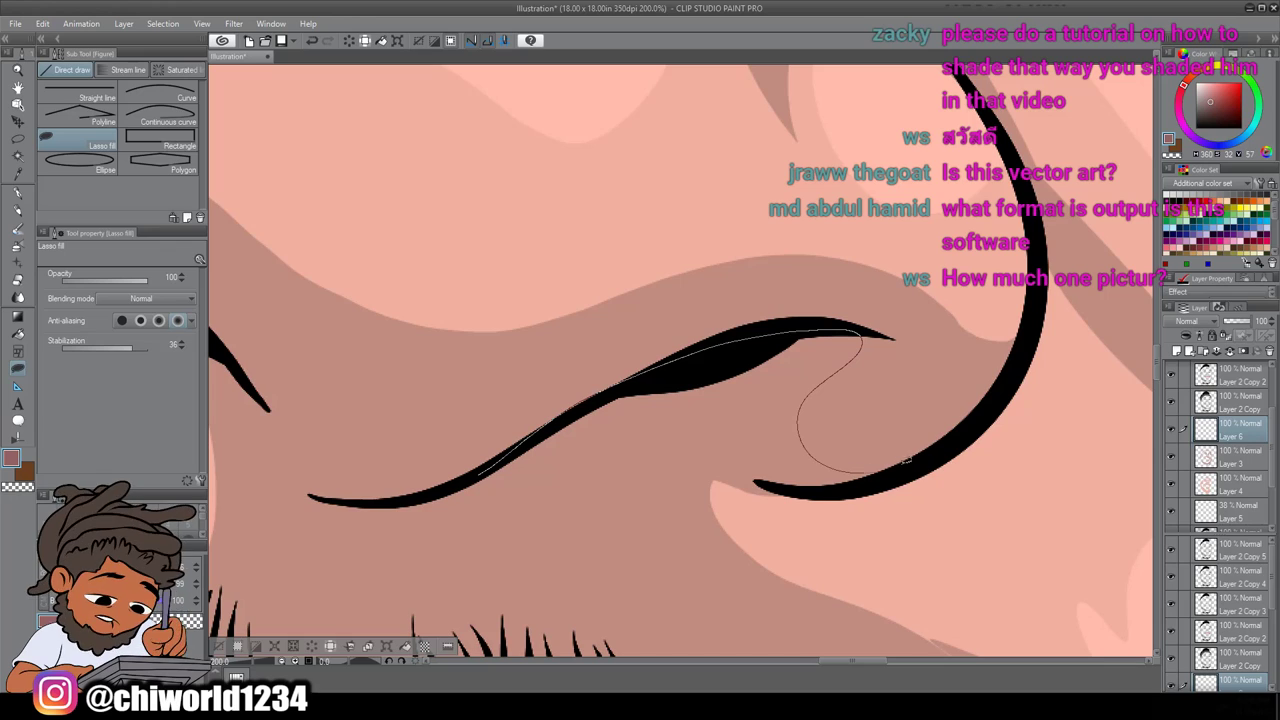
mouse_move(962, 425)
mouse_down()
mouse_move(914, 462)
mouse_move(842, 486)
mouse_move(746, 481)
mouse_up()
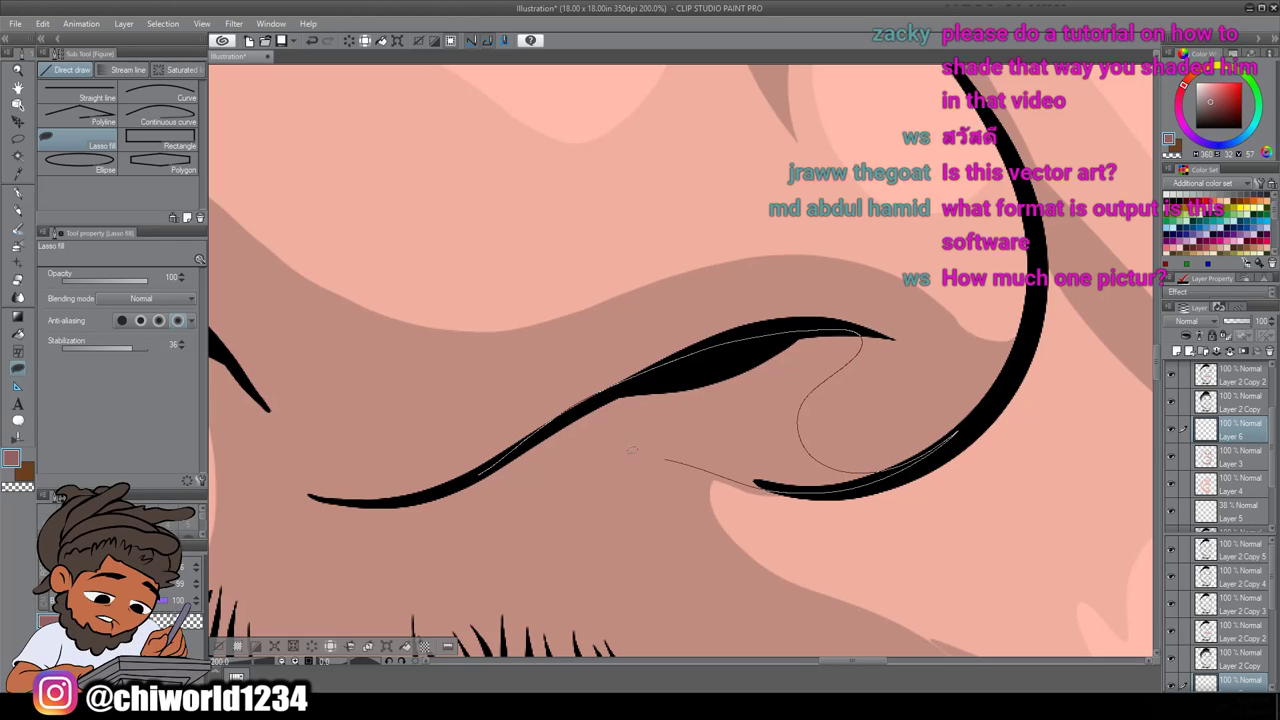
drag(487, 474, 442, 490)
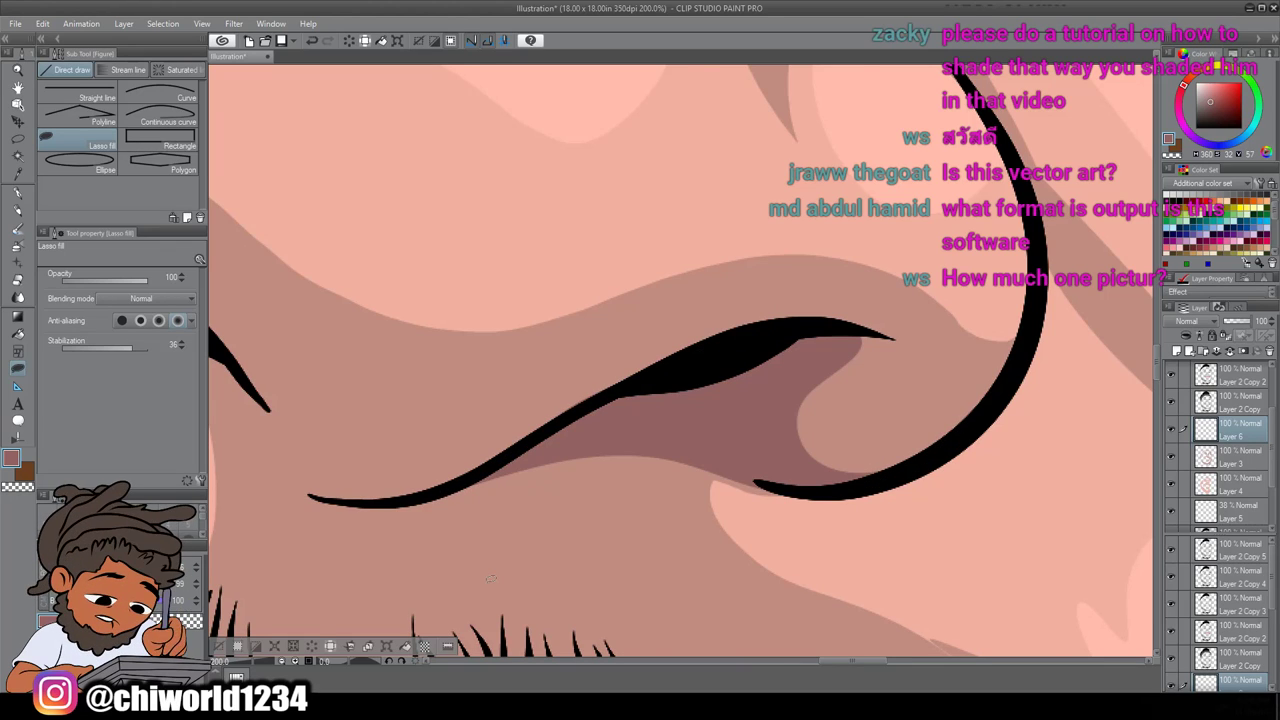
Open the Hue/Saturation/Luminosity correction for the nostril shadow and try hue 5, saturation 8 and luminosity -8
scroll(490, 577, down, 6)
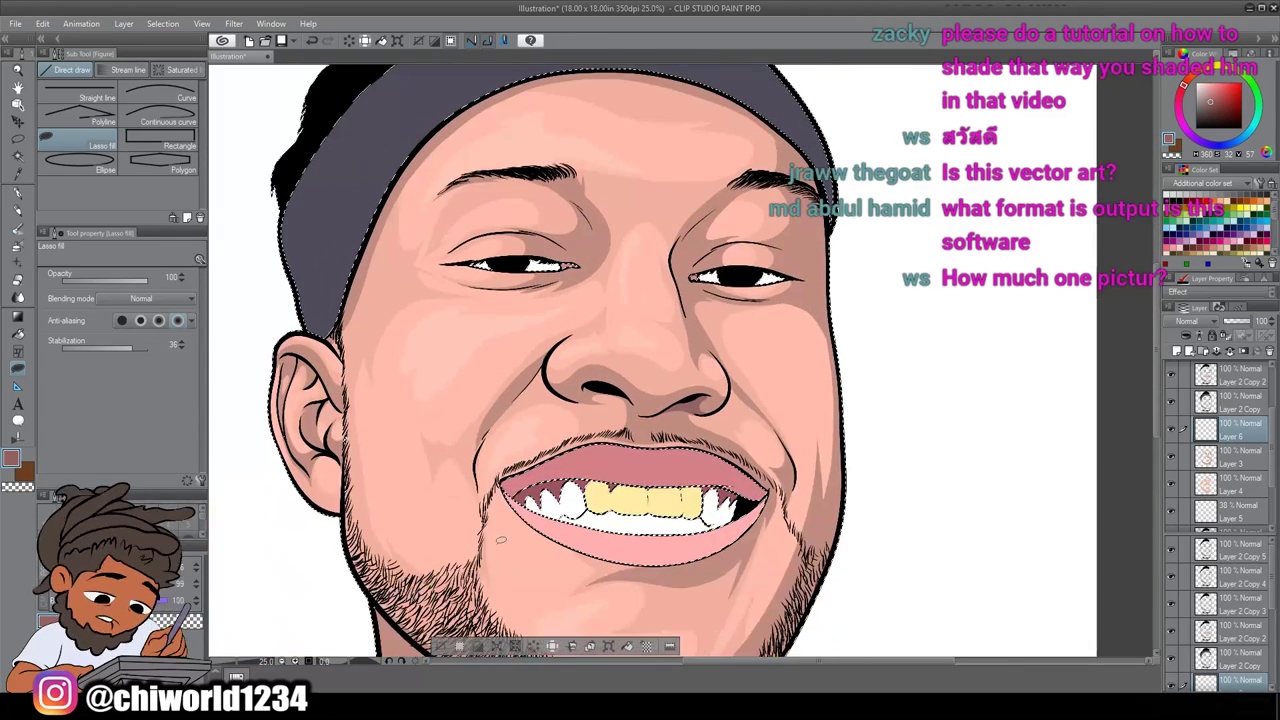
scroll(501, 540, up, 2)
drag(501, 540, 371, 536)
drag(511, 270, 449, 470)
scroll(516, 537, up, 1)
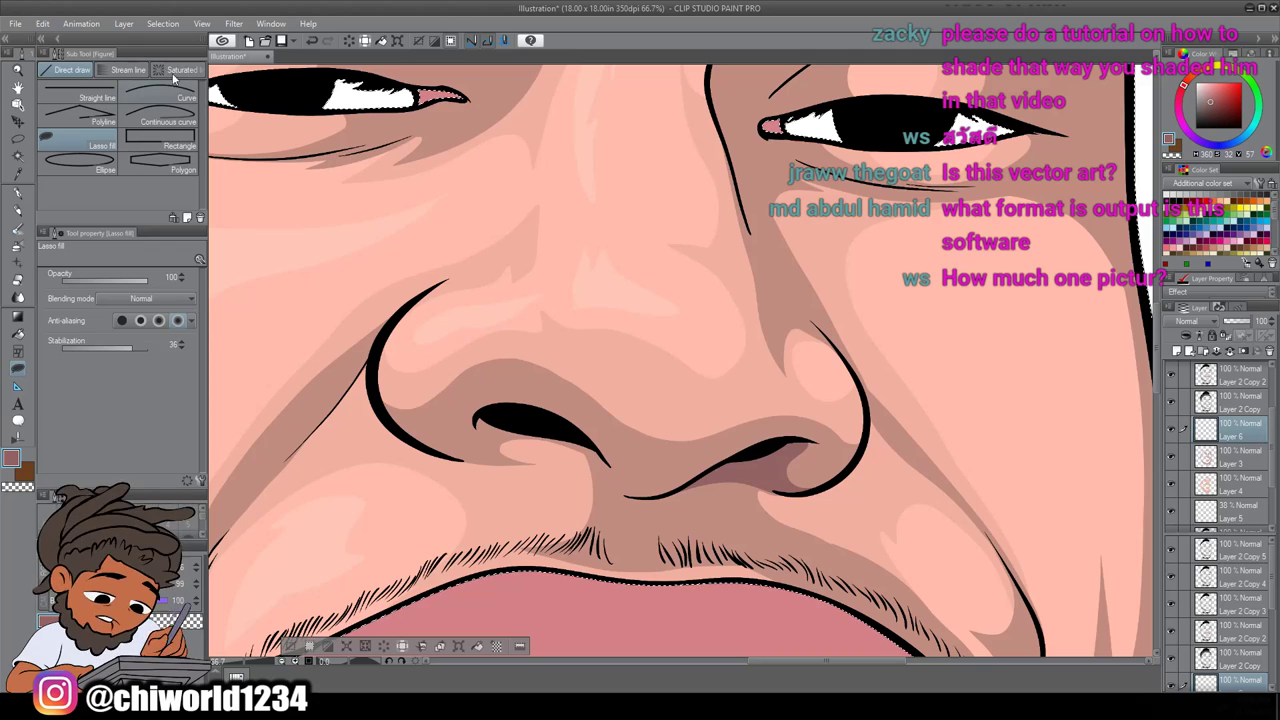
click(42, 23)
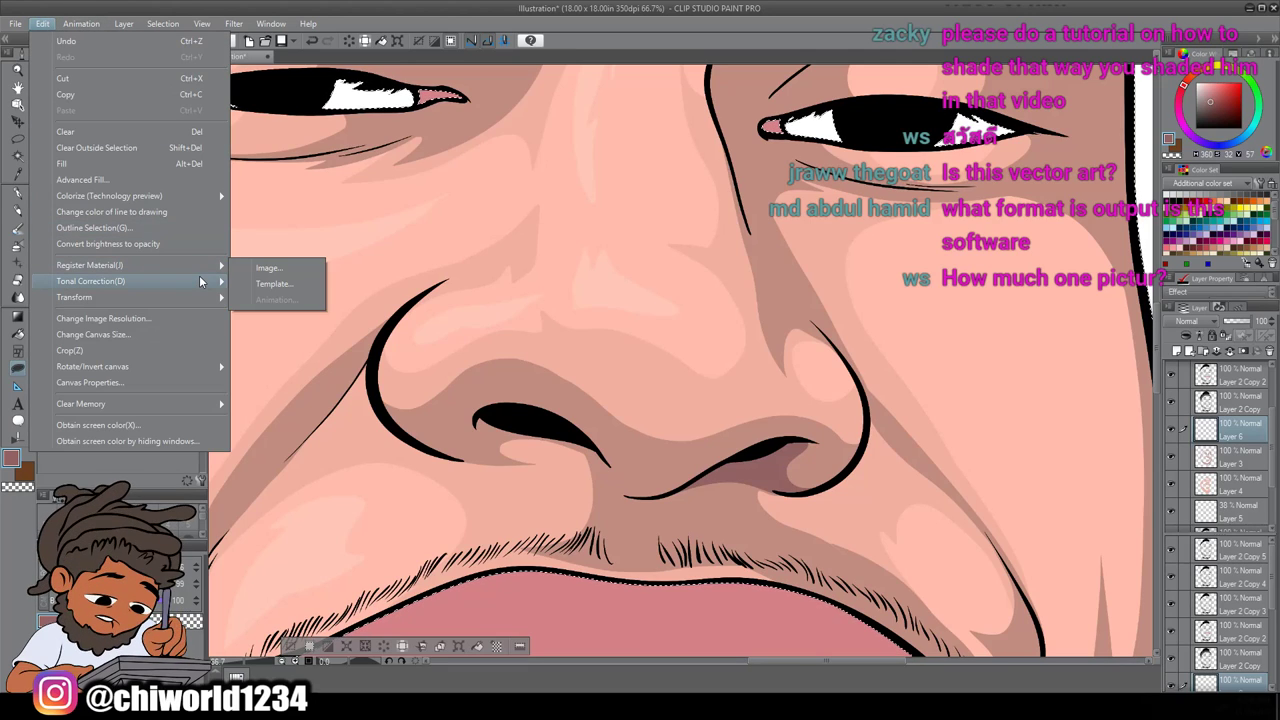
mouse_move(199, 281)
click(285, 299)
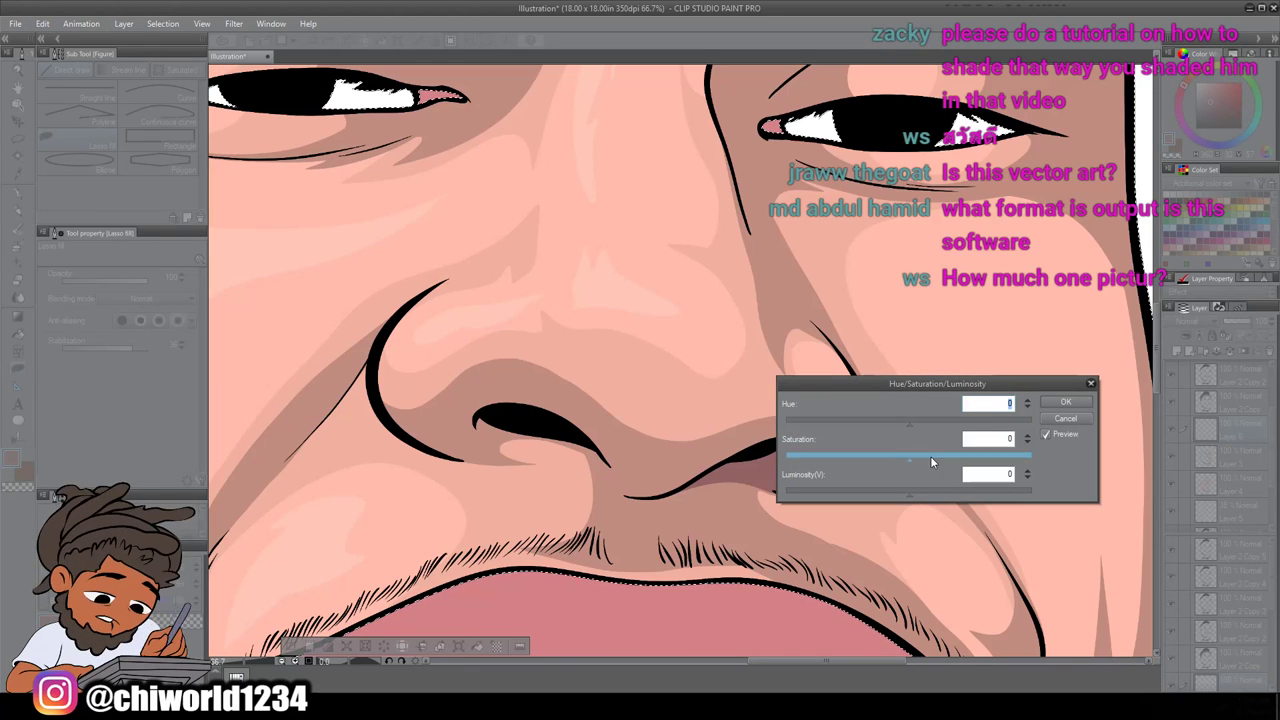
drag(882, 383, 948, 398)
click(976, 468)
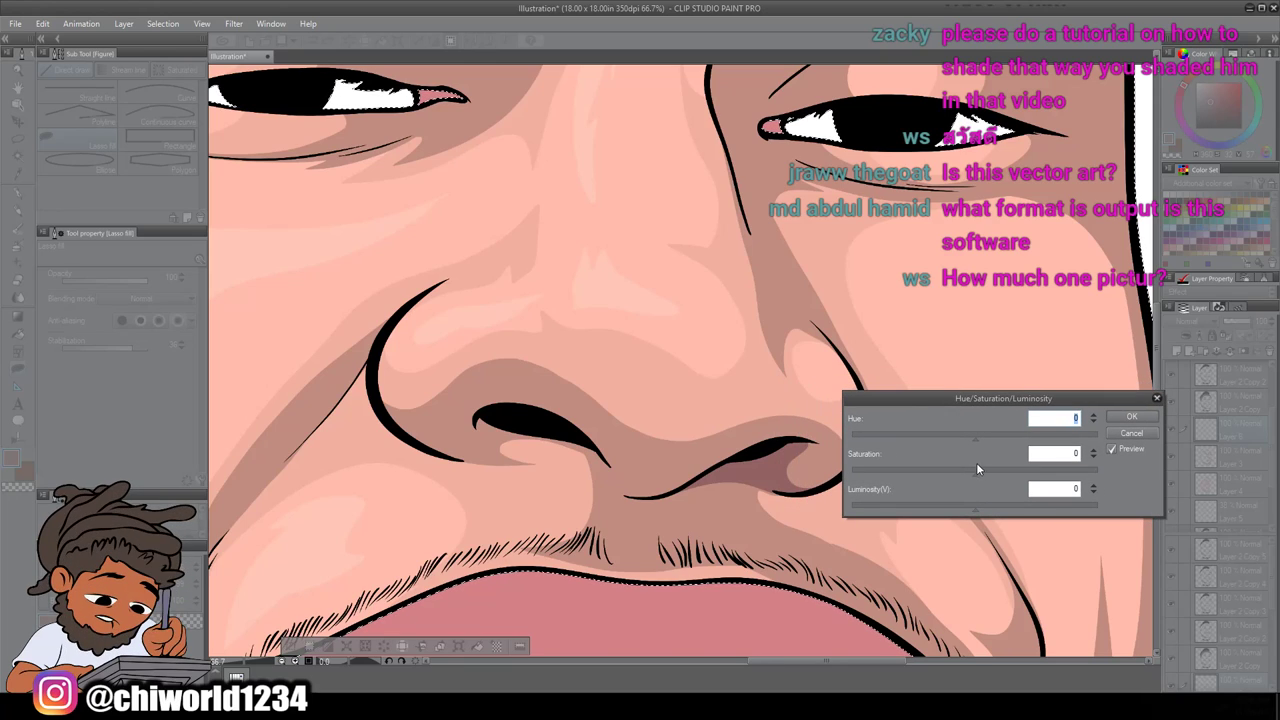
mouse_move(963, 473)
mouse_down()
mouse_move(995, 474)
mouse_move(946, 472)
mouse_move(973, 437)
mouse_move(990, 439)
mouse_move(969, 436)
mouse_move(976, 471)
mouse_up()
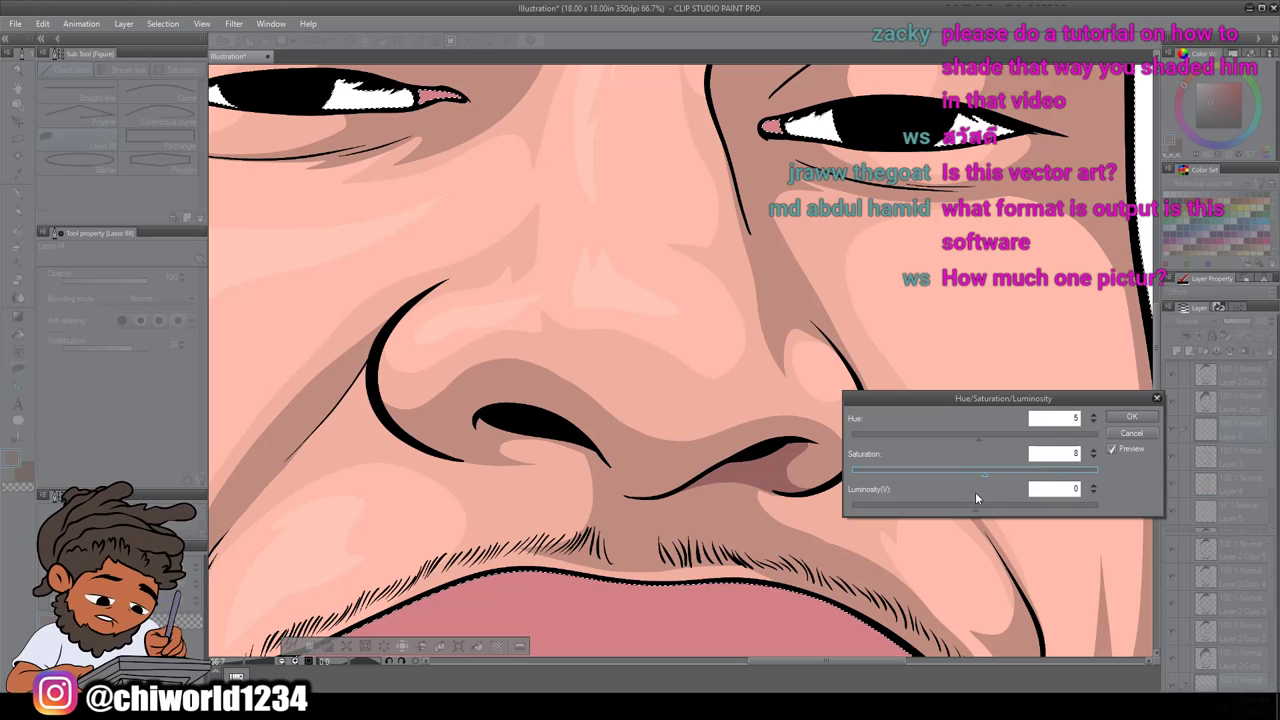
drag(978, 505, 966, 511)
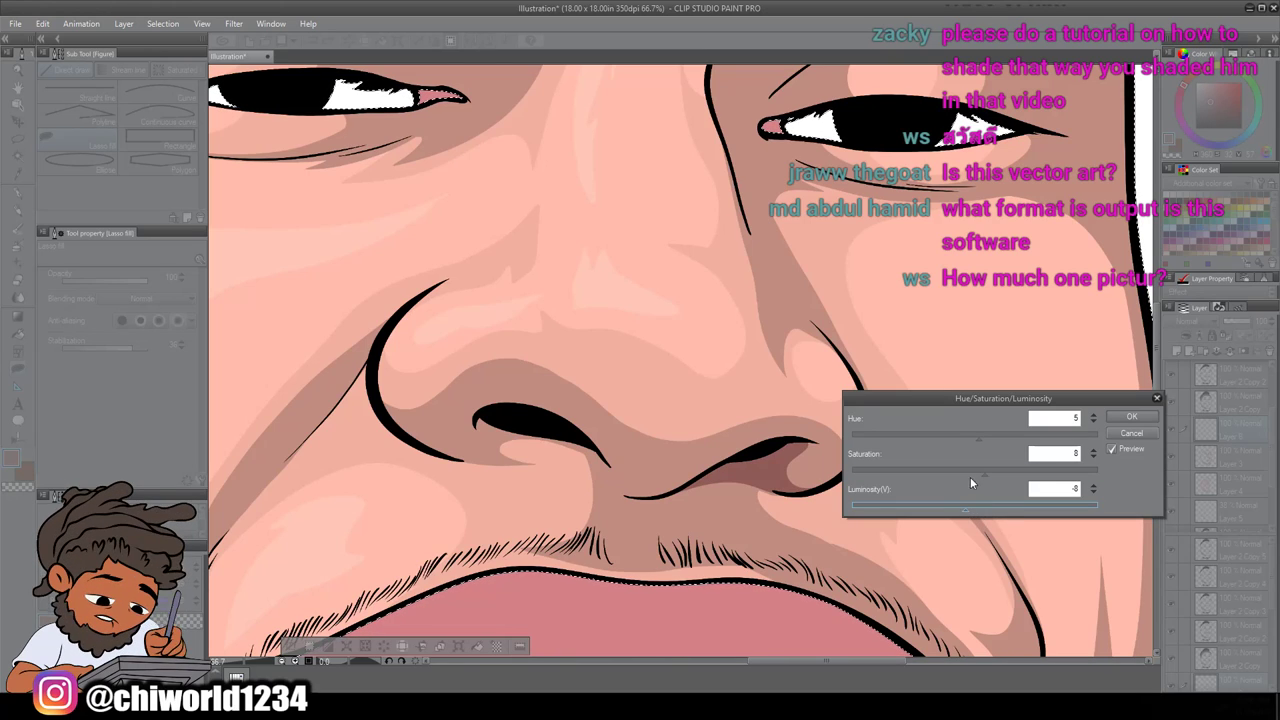
Try hue shifts between -7 and 9 on the nostril shadow, ending at hue 0 with saturation -2
click(976, 473)
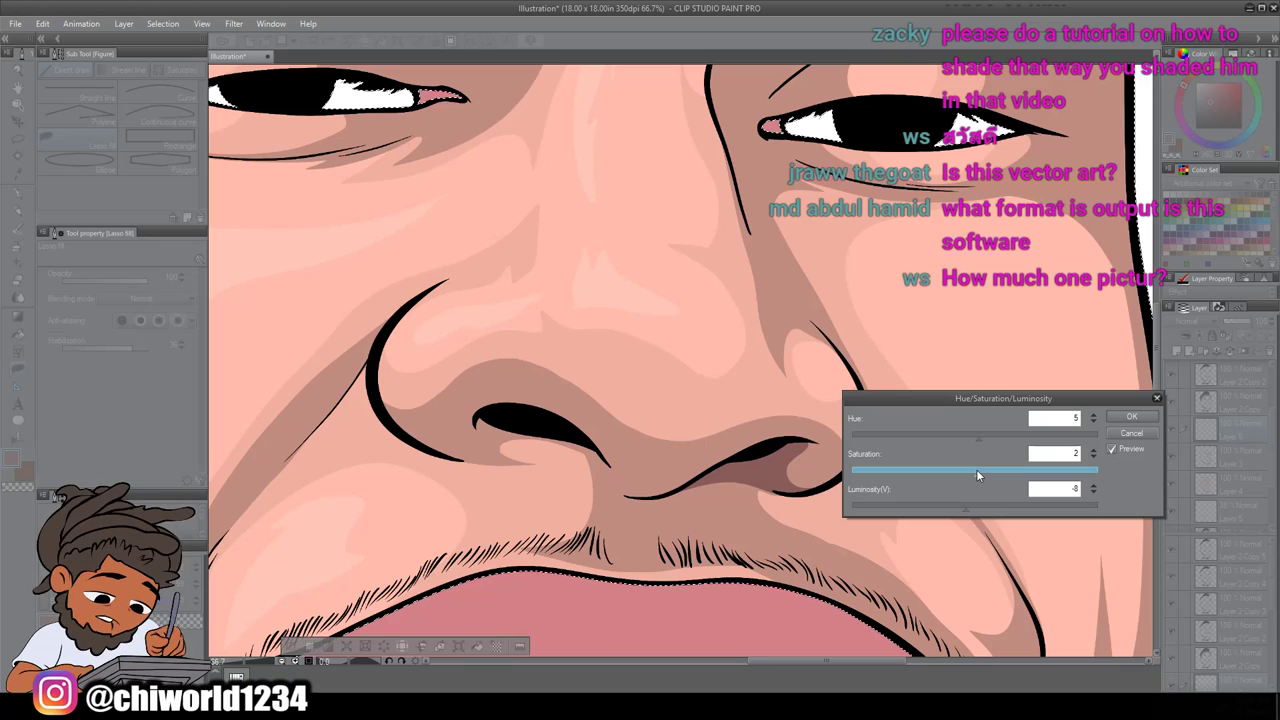
click(976, 437)
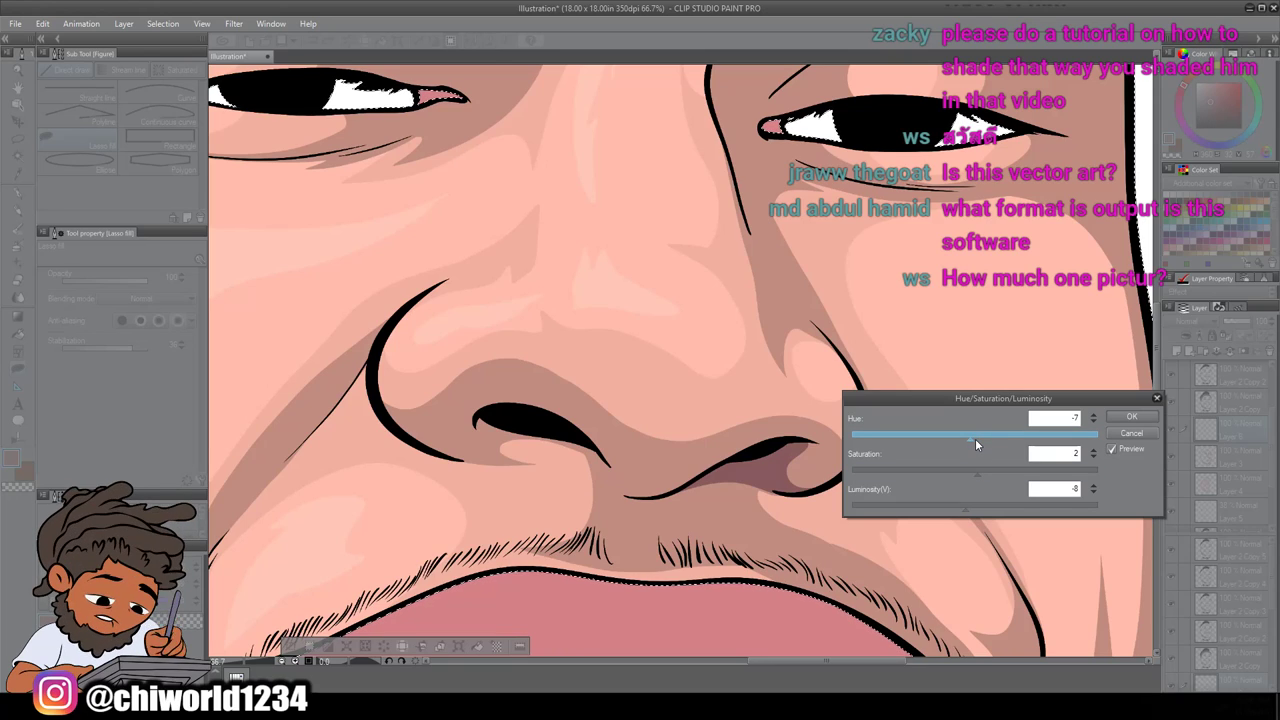
drag(975, 438, 974, 439)
scroll(973, 439, up, 16)
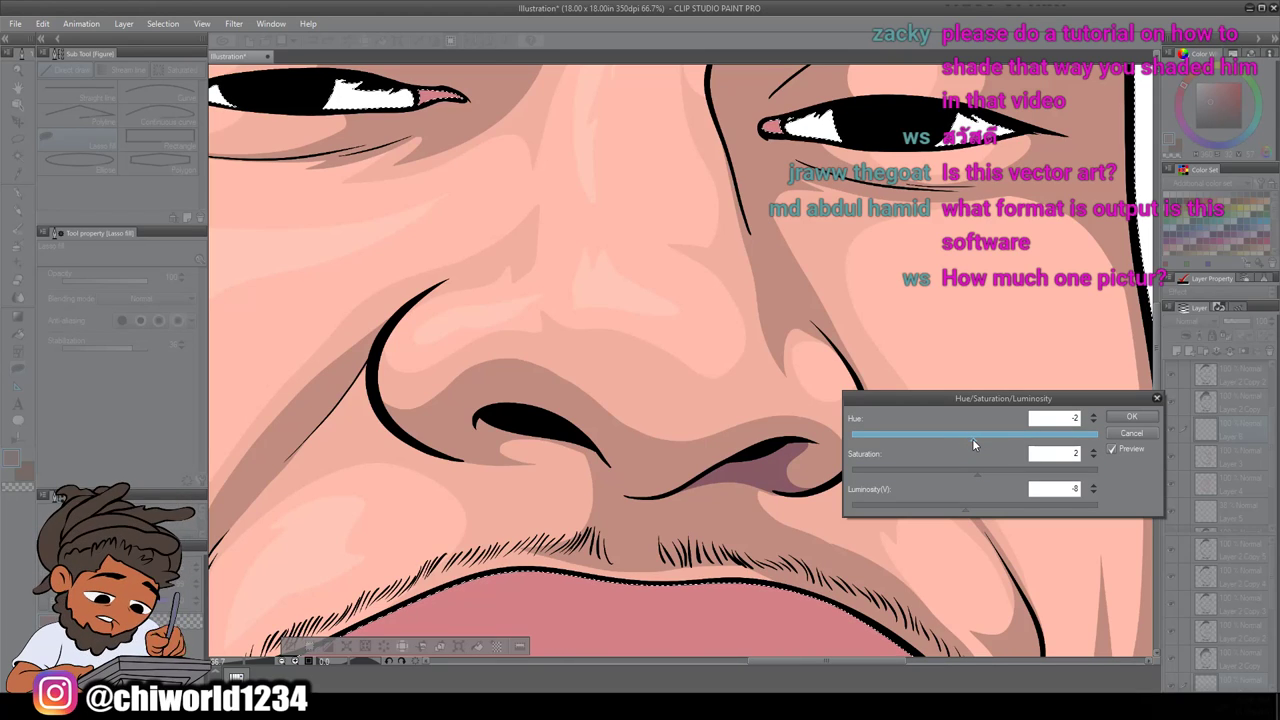
scroll(971, 444, down, 5)
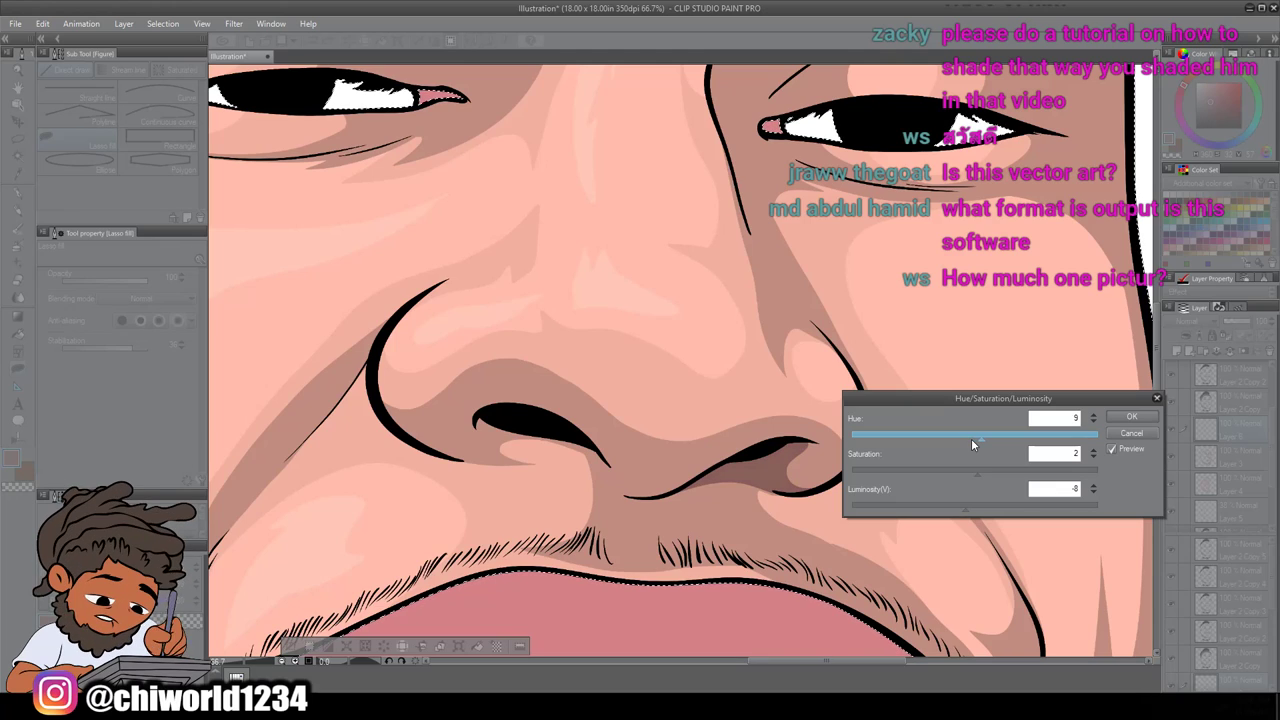
scroll(971, 444, down, 1)
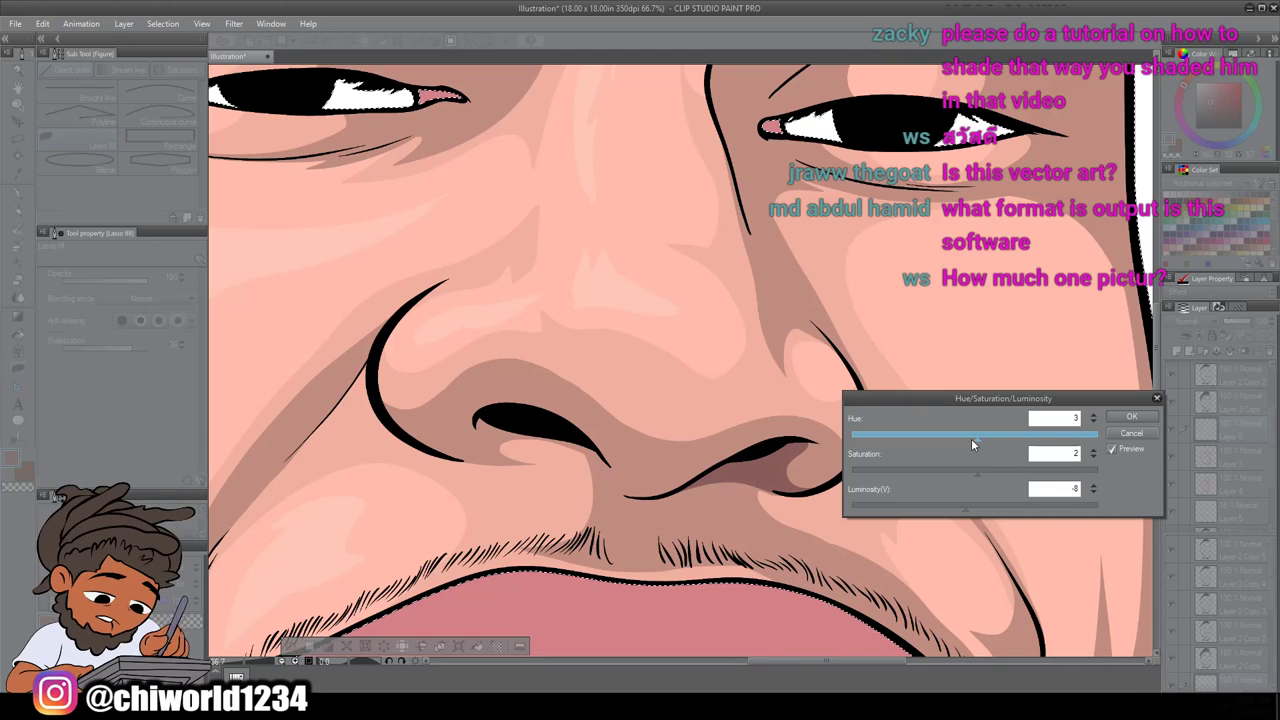
scroll(982, 474, up, 4)
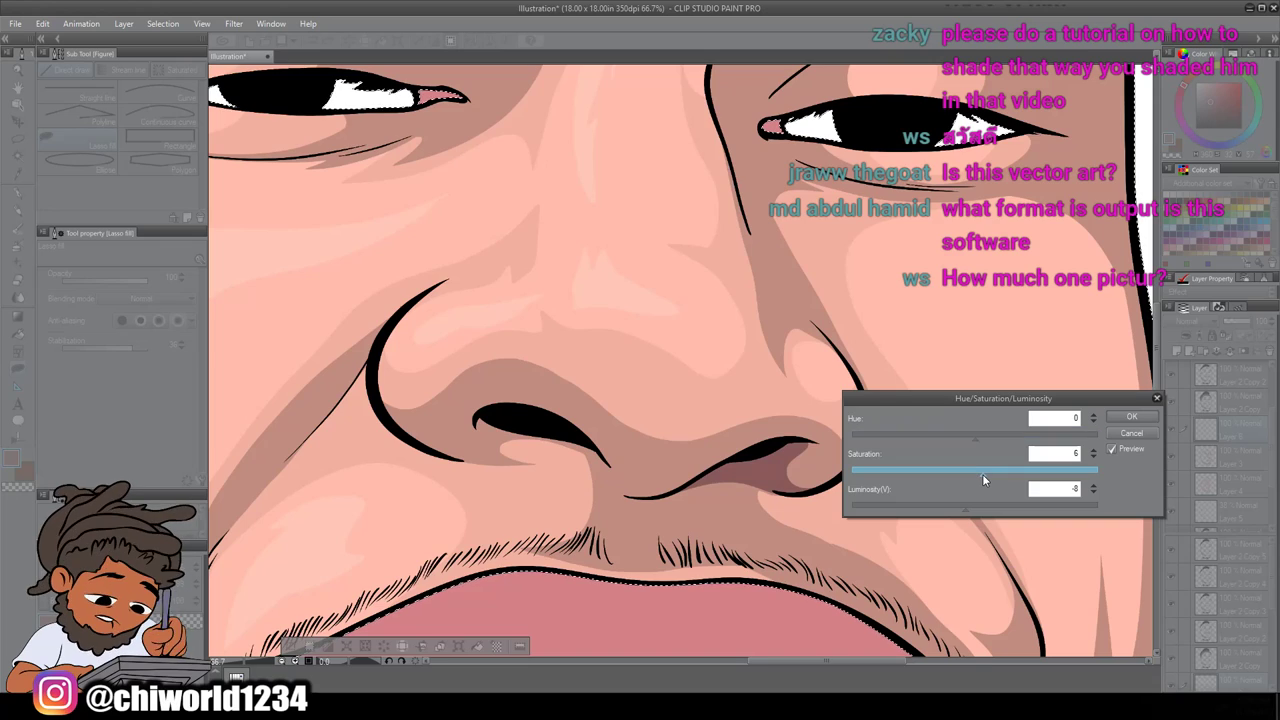
scroll(982, 474, up, 3)
scroll(981, 472, down, 1)
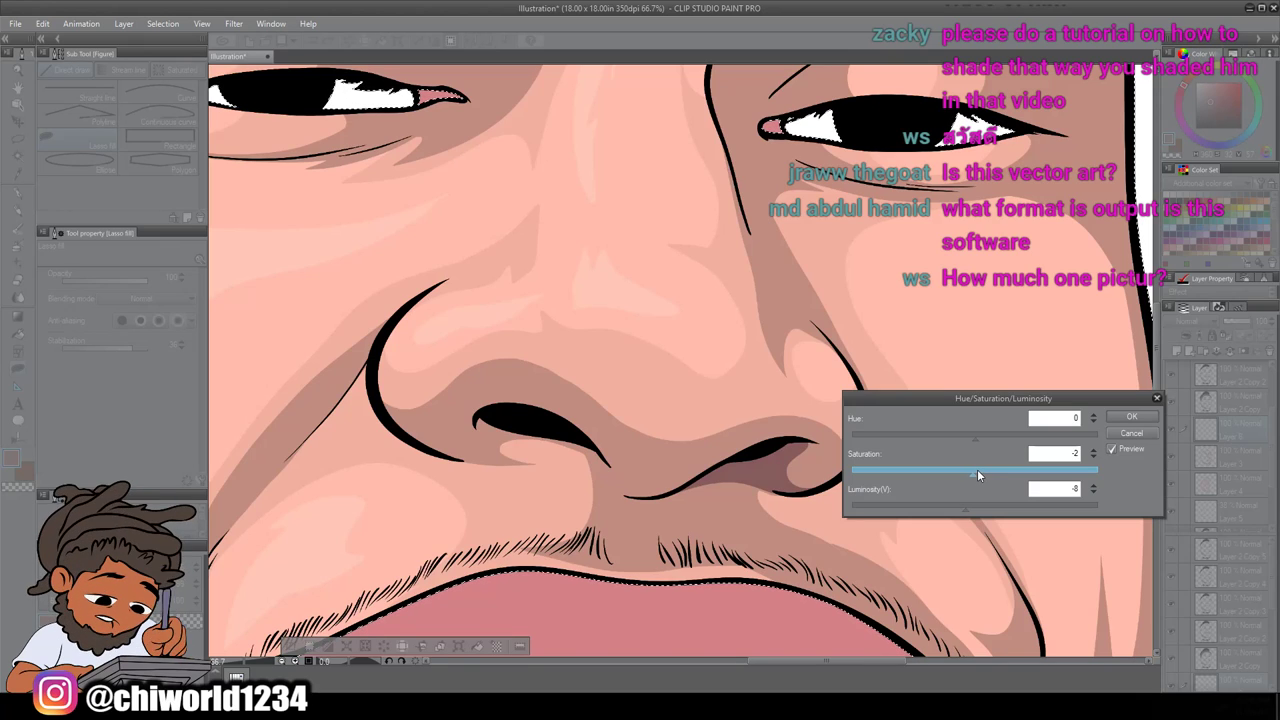
Set the nostril shadow's correction to hue 11, saturation 8 and luminosity 6, and apply it
drag(977, 470, 979, 509)
click(983, 508)
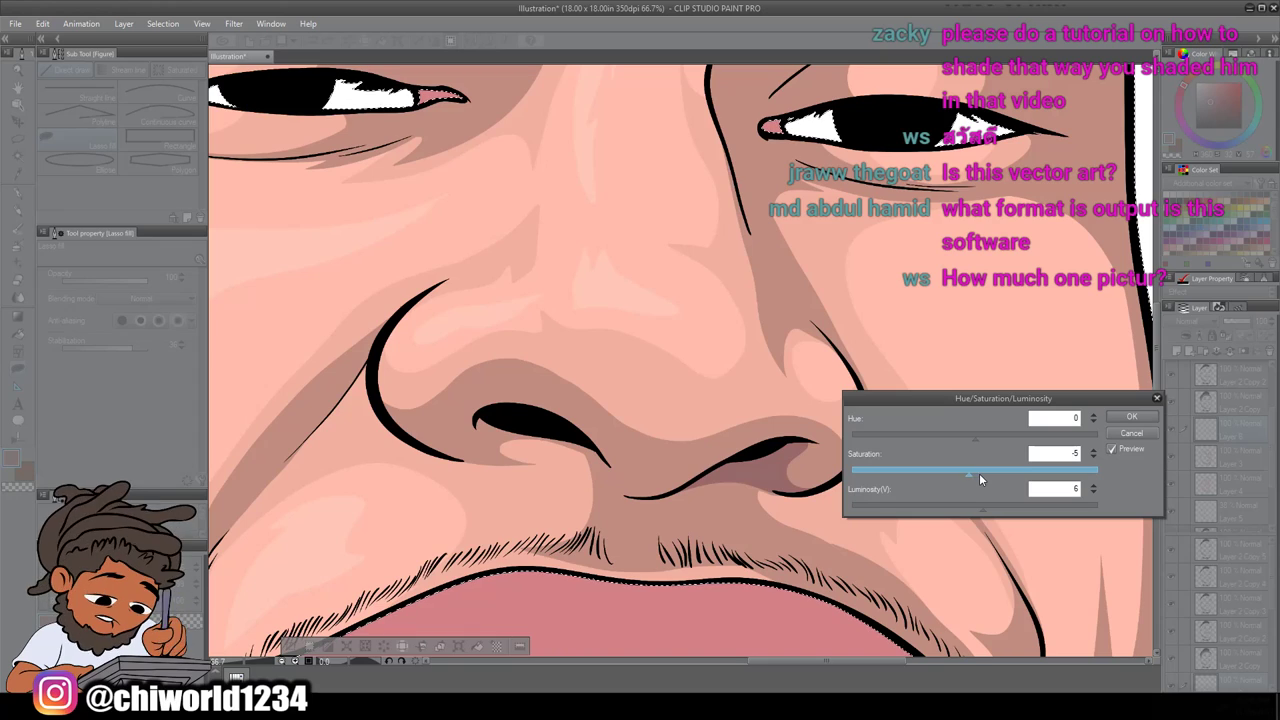
click(979, 470)
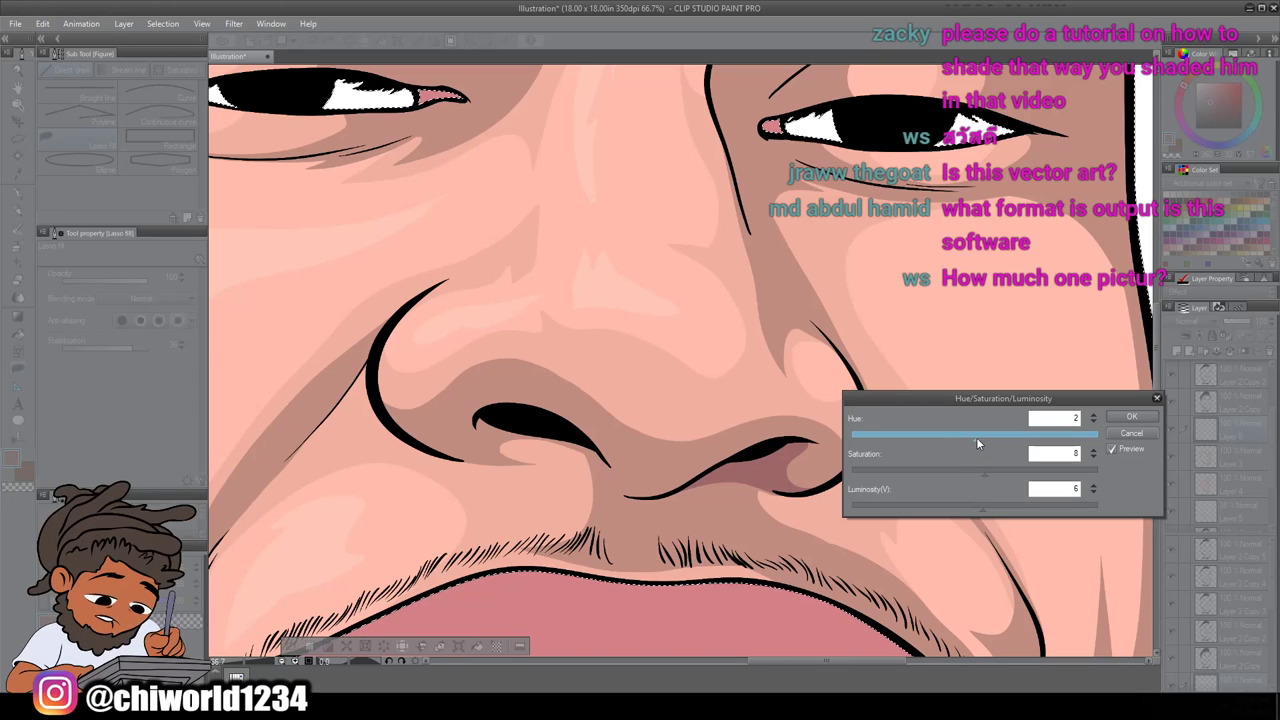
click(986, 437)
drag(987, 439, 988, 439)
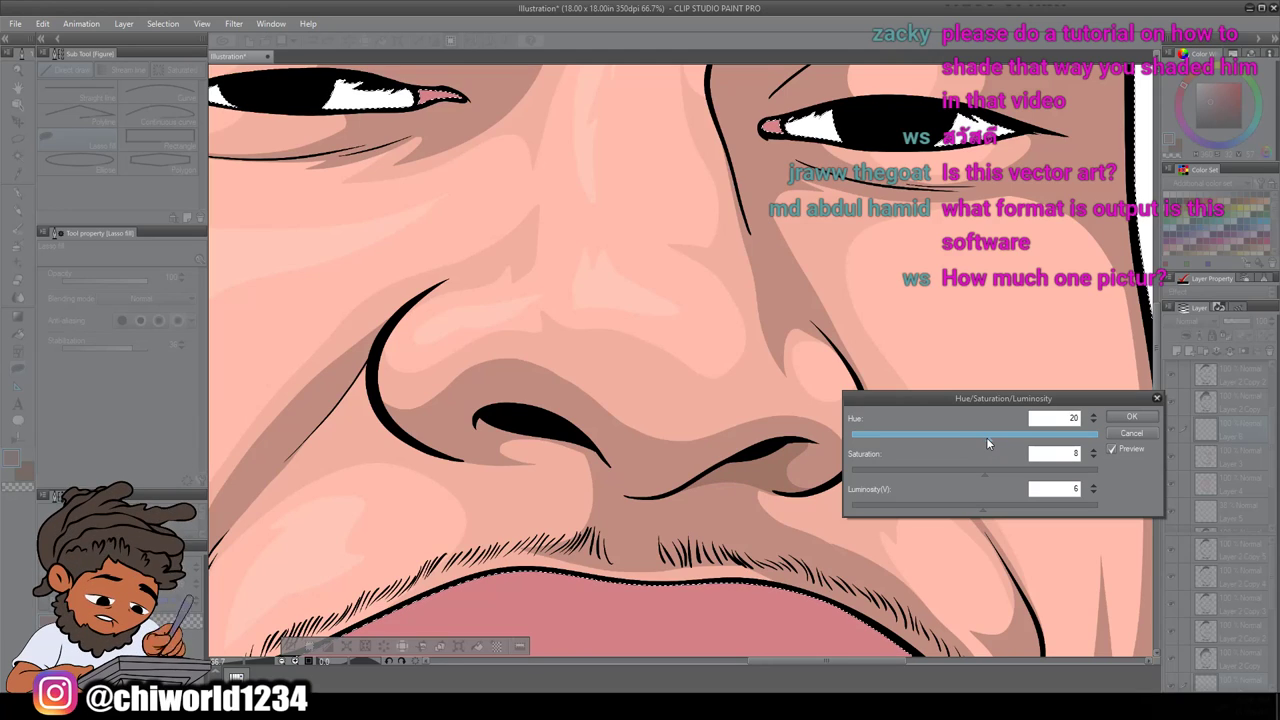
click(986, 437)
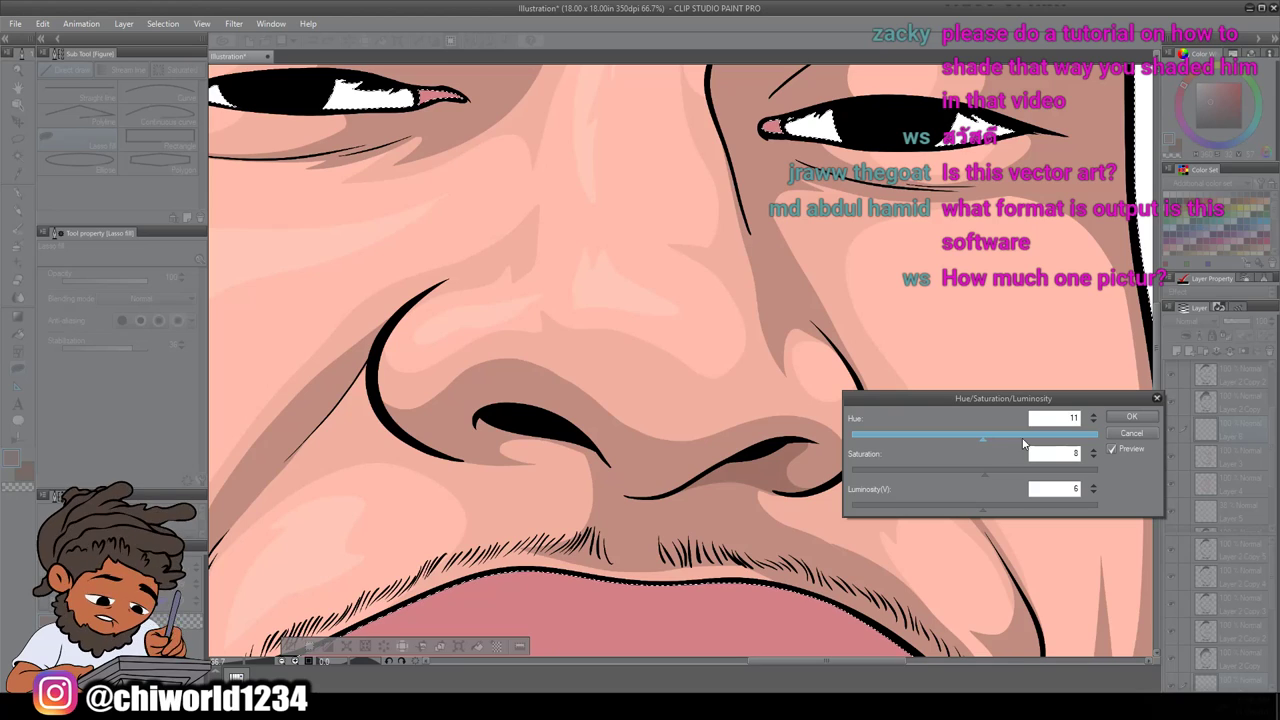
click(1131, 417)
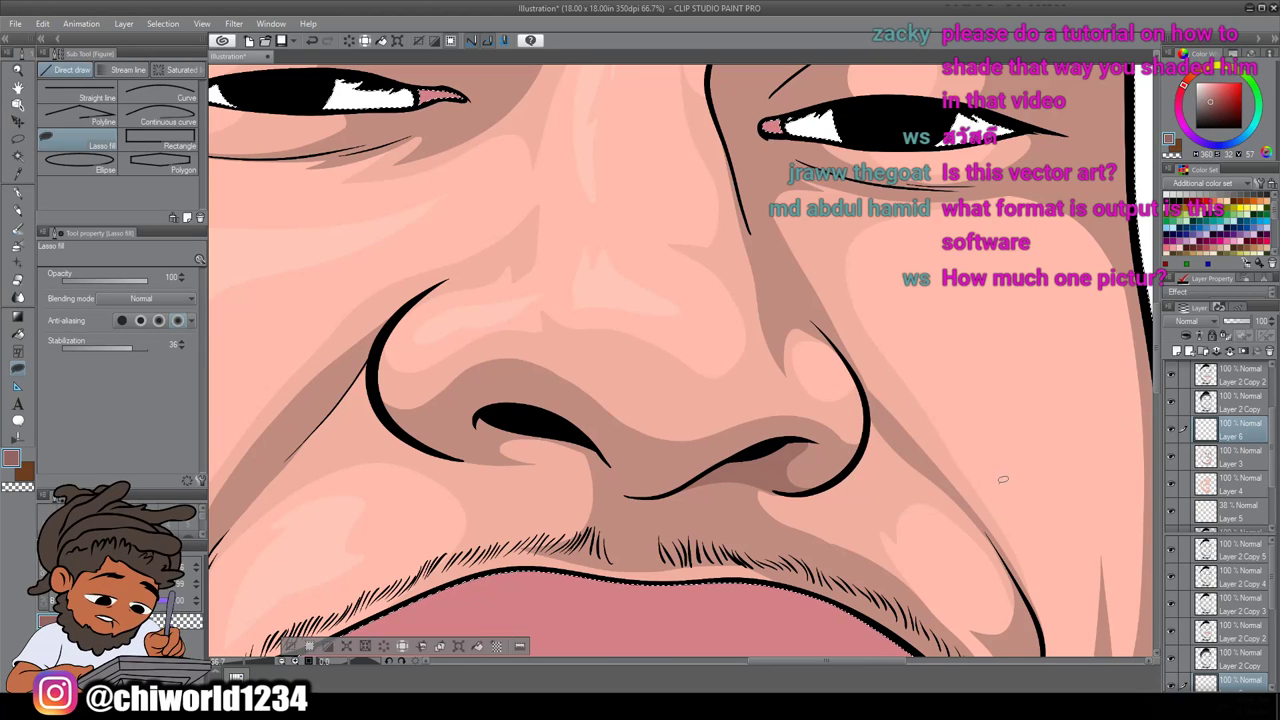
Darken the nostril shadow with an RGB tone curve, lowering the upper point and keeping the lower point near the diagonal
scroll(1003, 479, down, 5)
scroll(975, 483, up, 3)
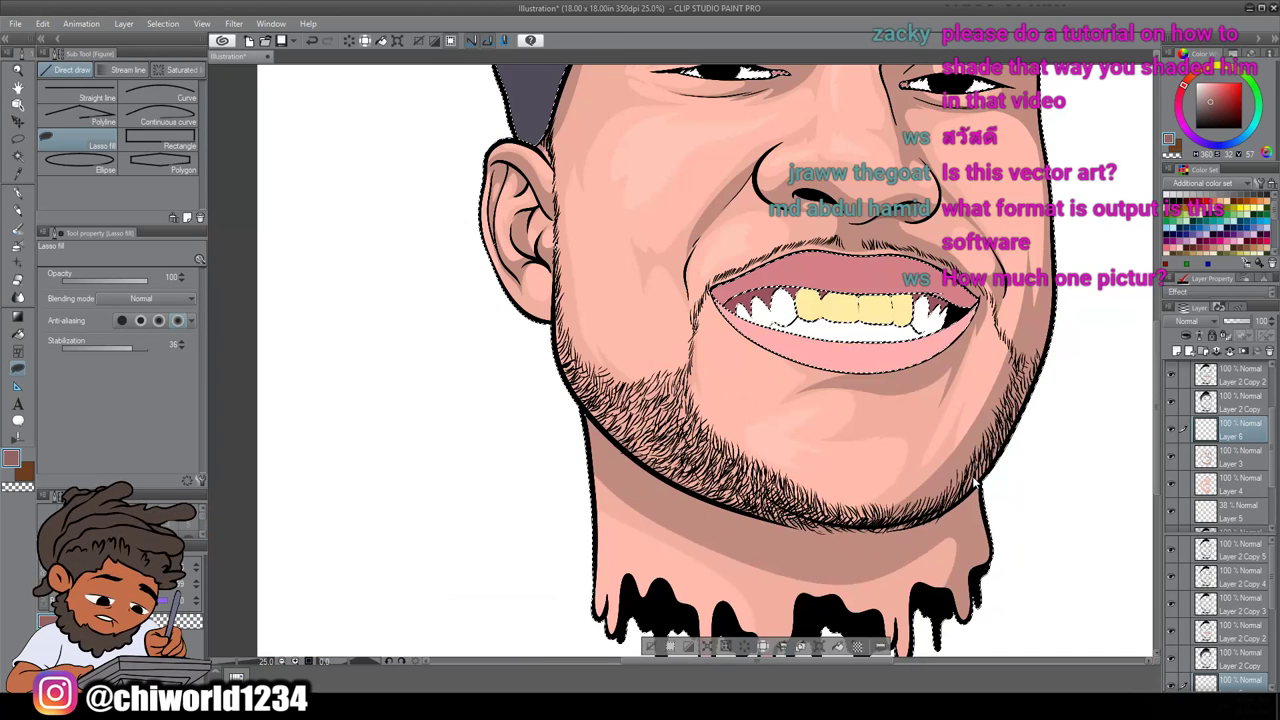
scroll(975, 483, up, 3)
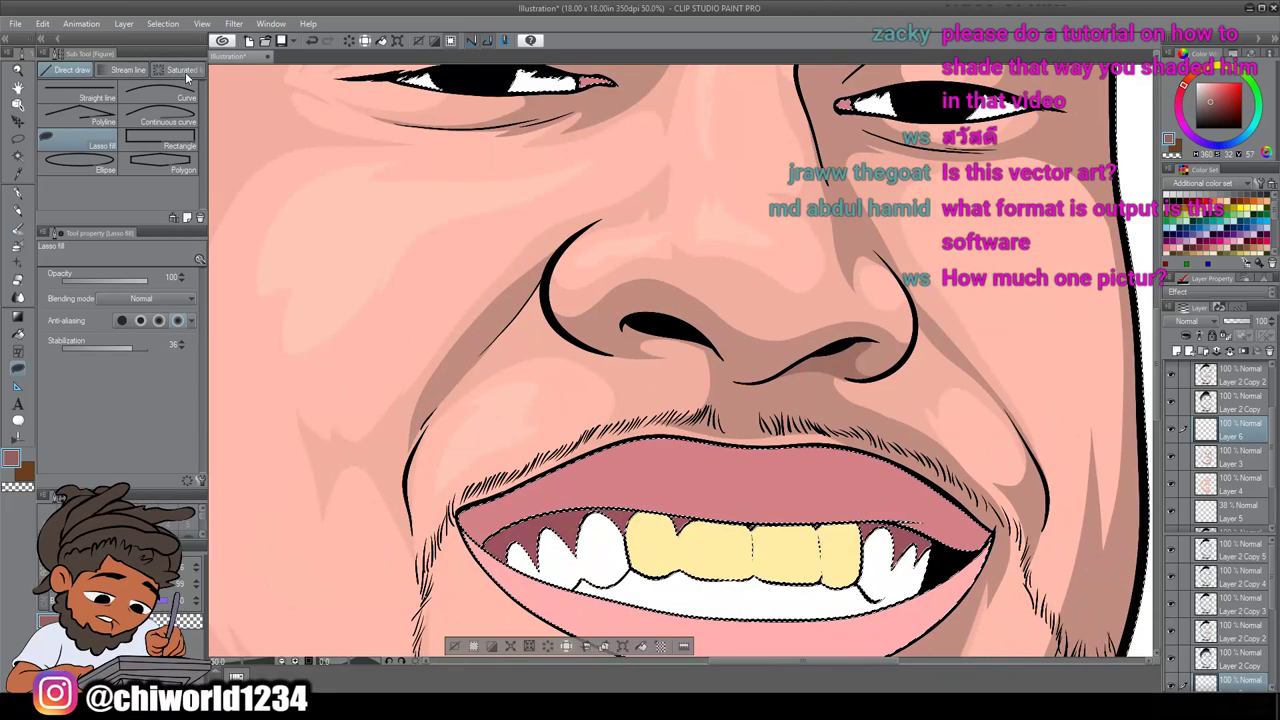
click(44, 24)
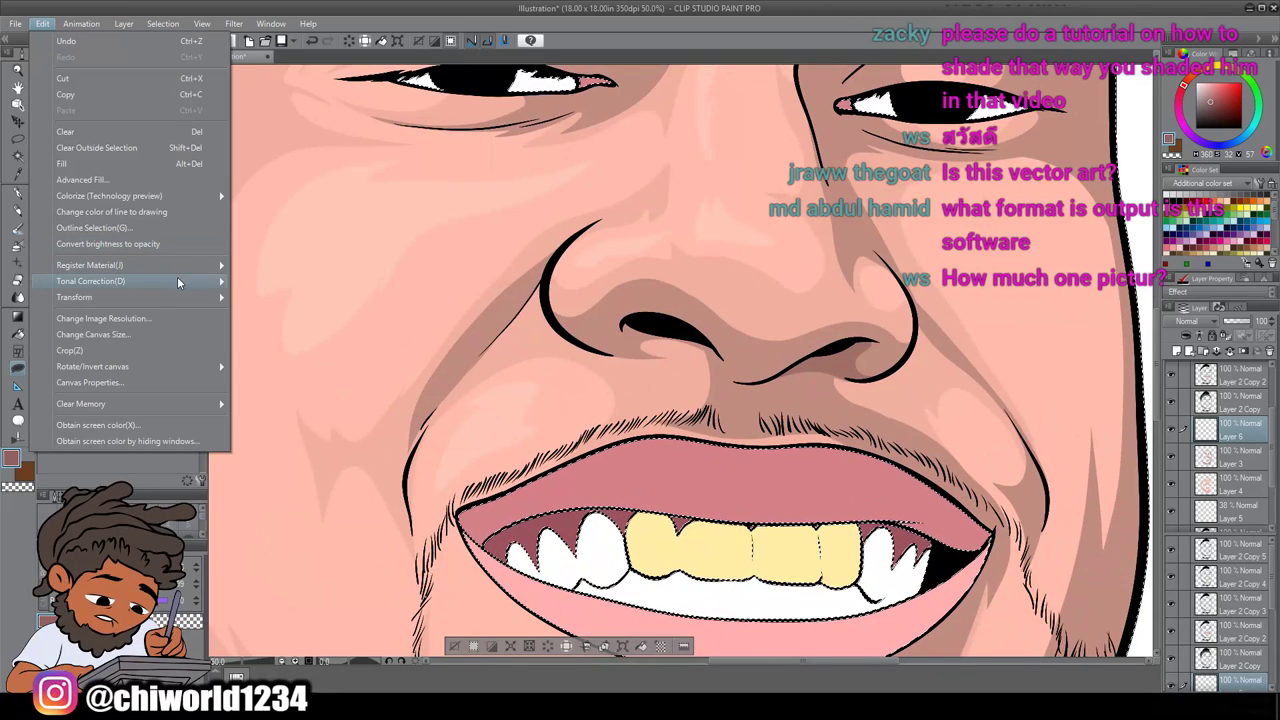
mouse_move(176, 281)
click(320, 363)
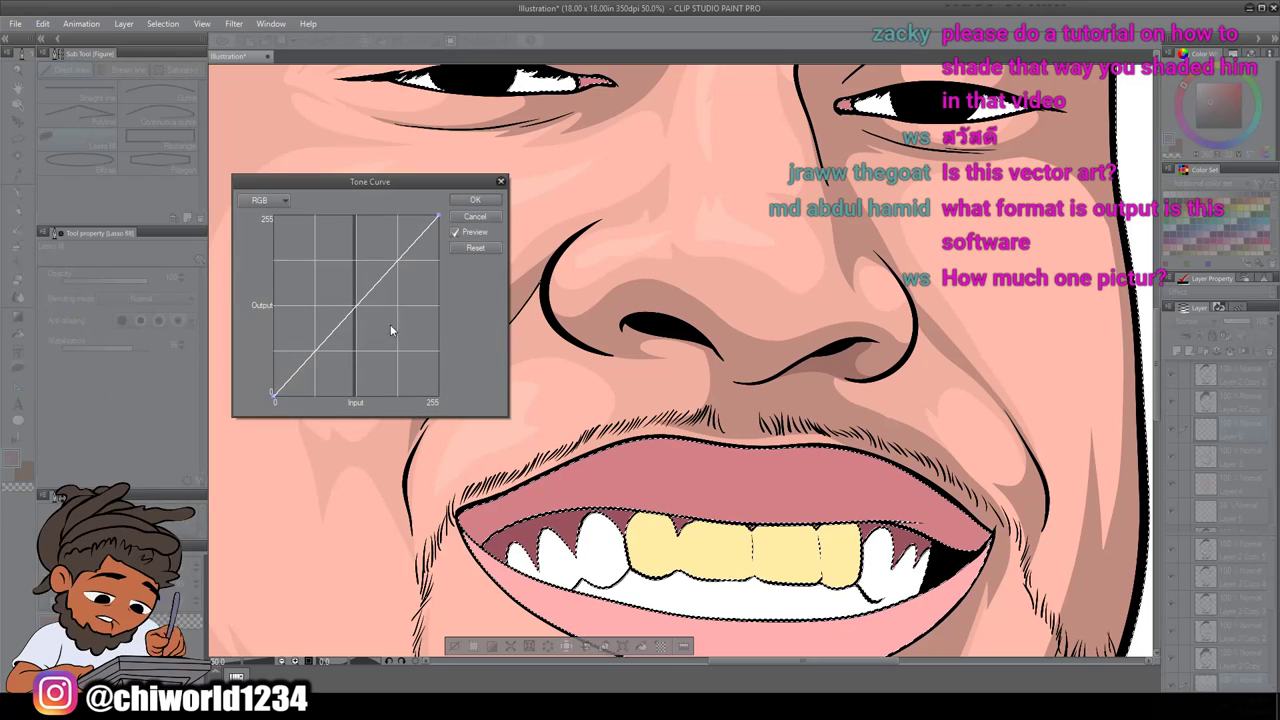
mouse_move(382, 281)
mouse_down()
mouse_move(389, 272)
mouse_move(395, 285)
mouse_up()
drag(317, 352, 314, 344)
drag(392, 285, 399, 291)
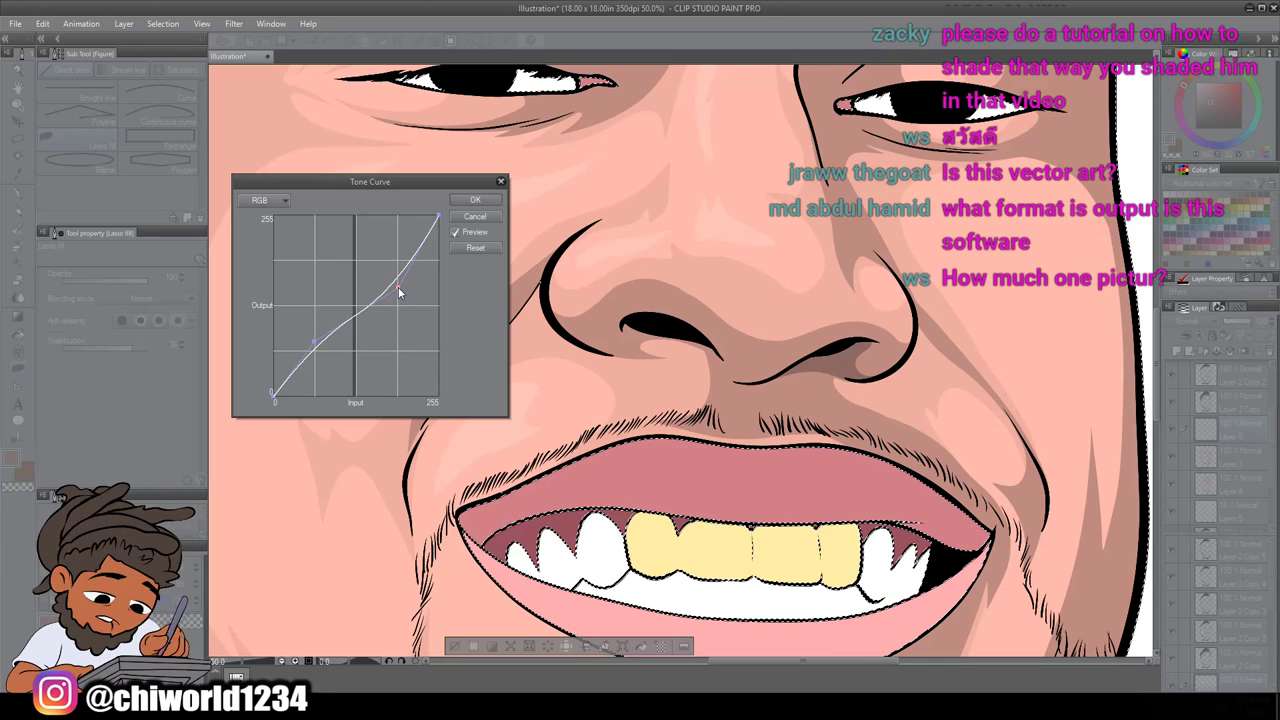
mouse_move(314, 343)
mouse_down()
mouse_move(320, 334)
mouse_move(317, 355)
mouse_up()
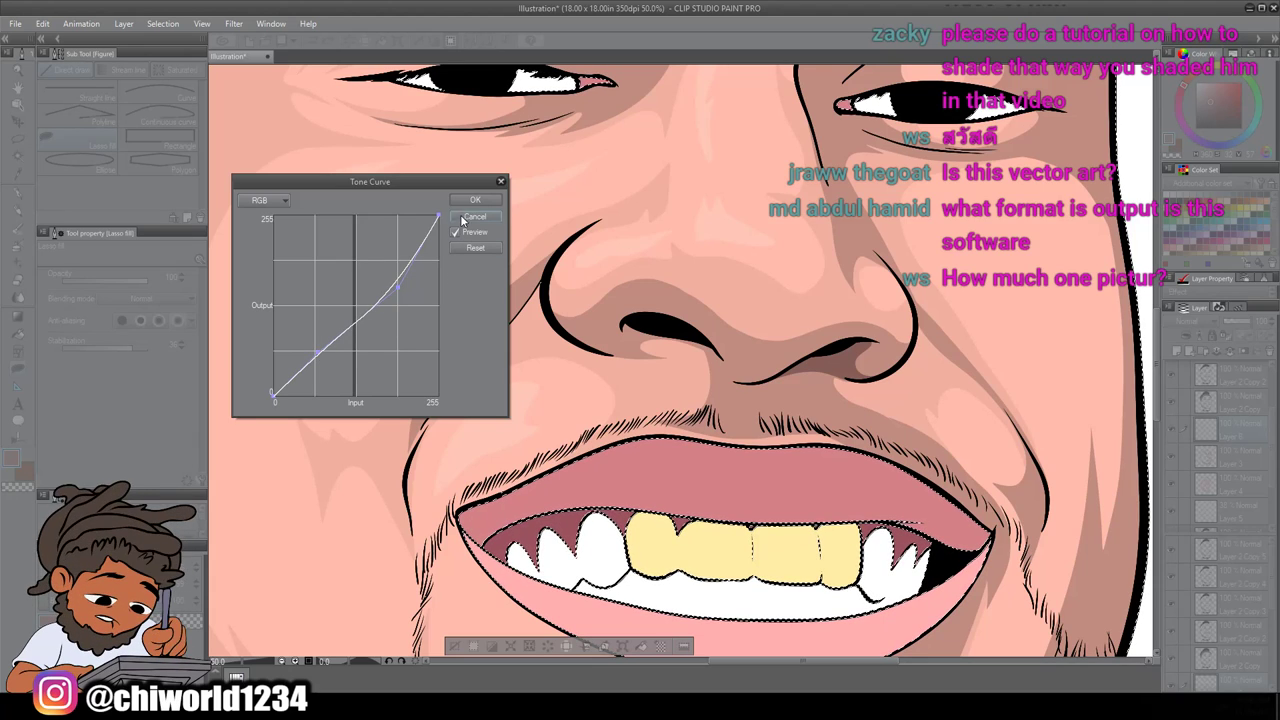
click(475, 199)
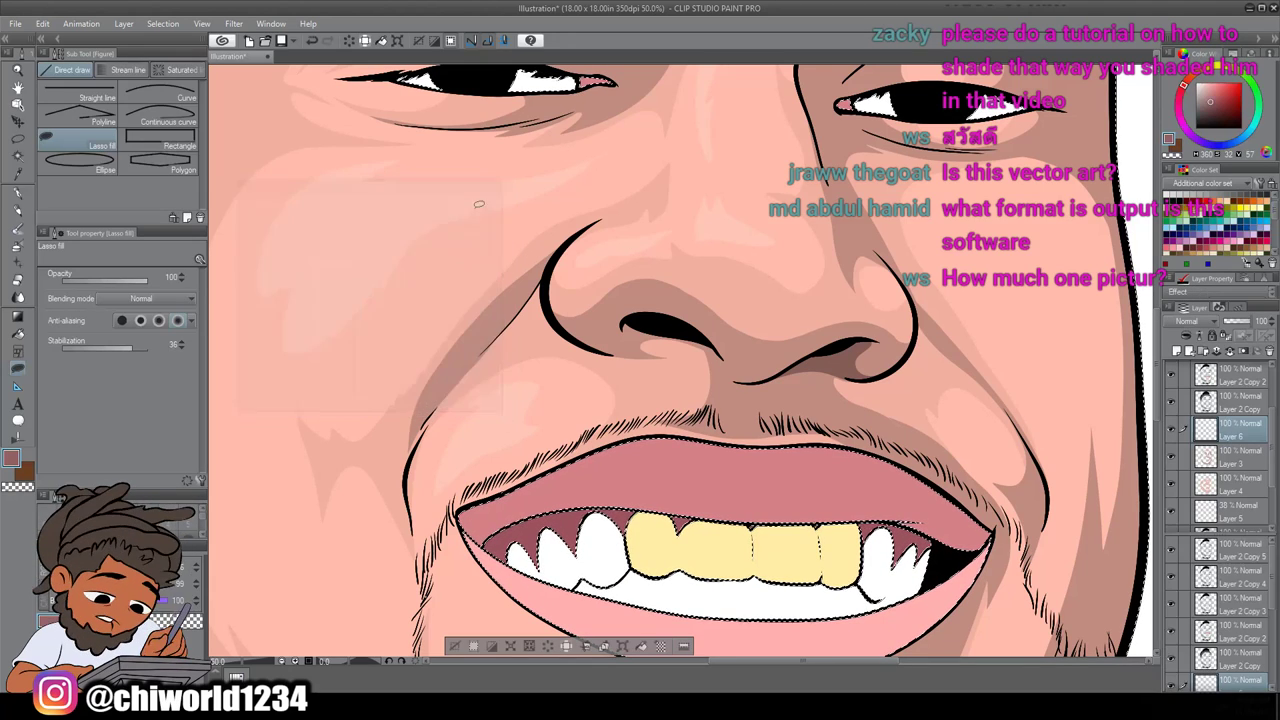
Sample the existing nostril shadow color and lasso-fill a matching dark shadow beneath the left nostril, out to the nostril wing's outline
scroll(742, 397, down, 4)
scroll(742, 397, up, 5)
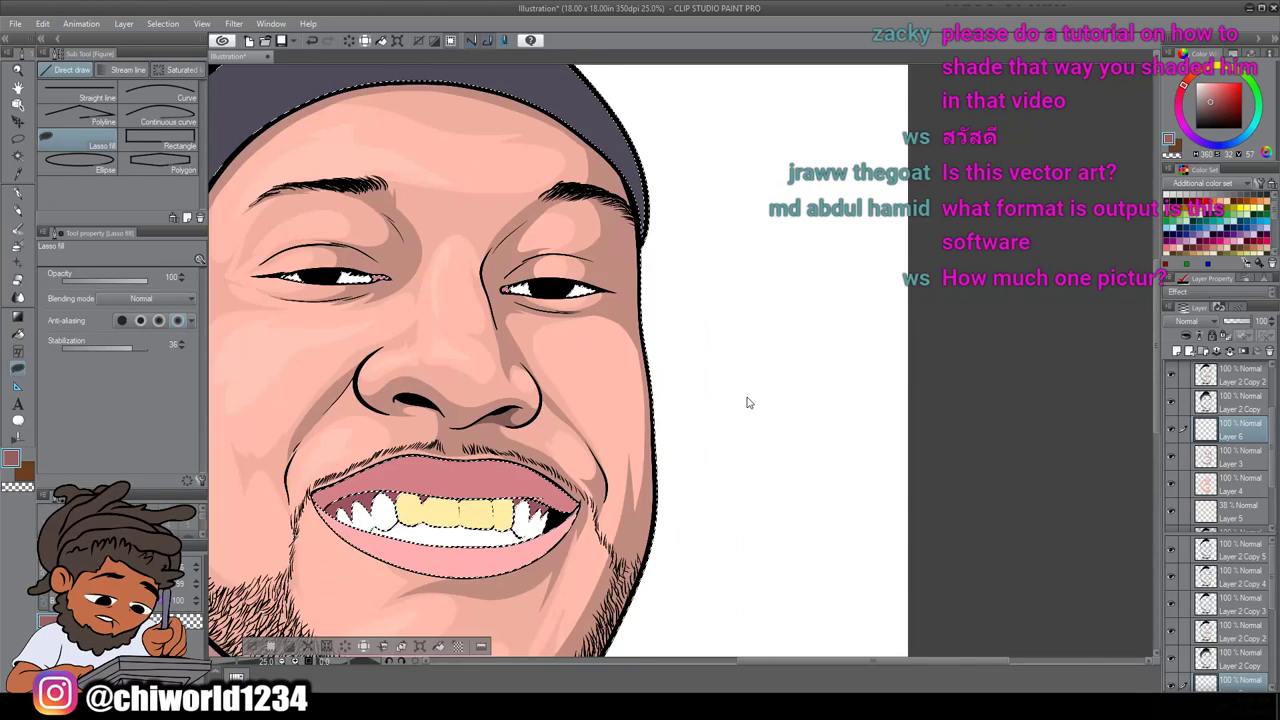
scroll(742, 397, up, 3)
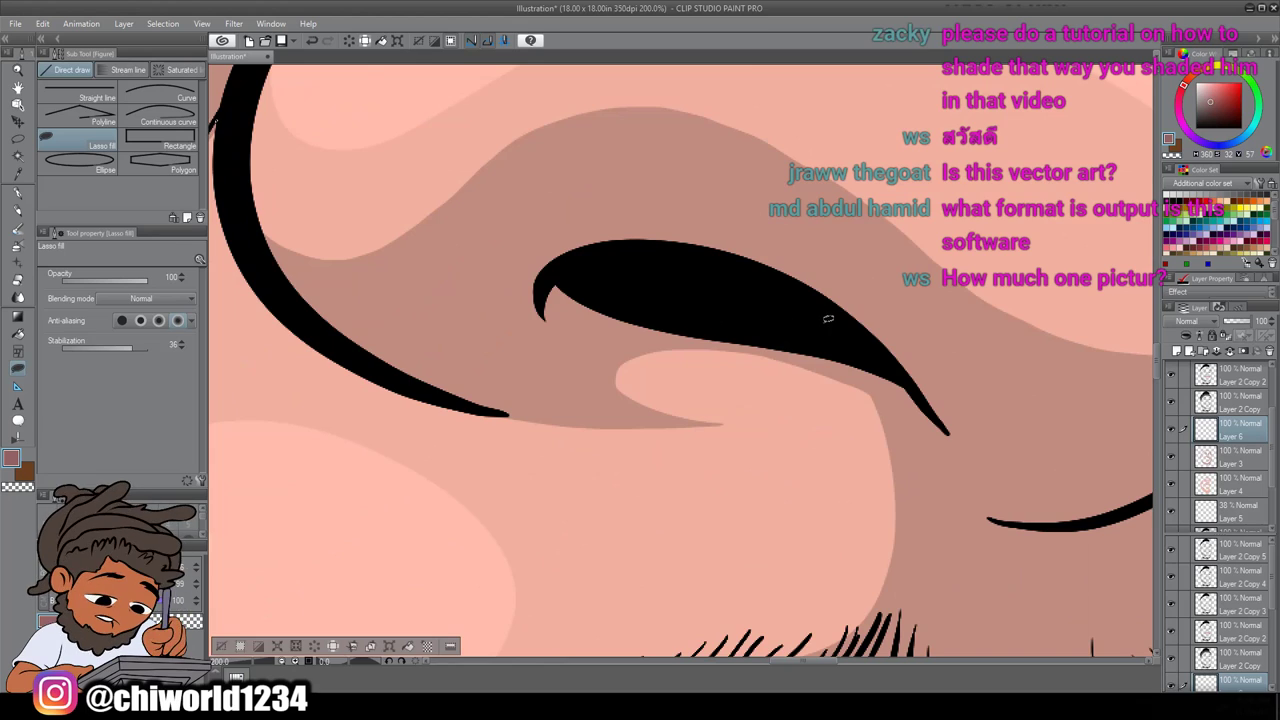
scroll(753, 362, down, 1)
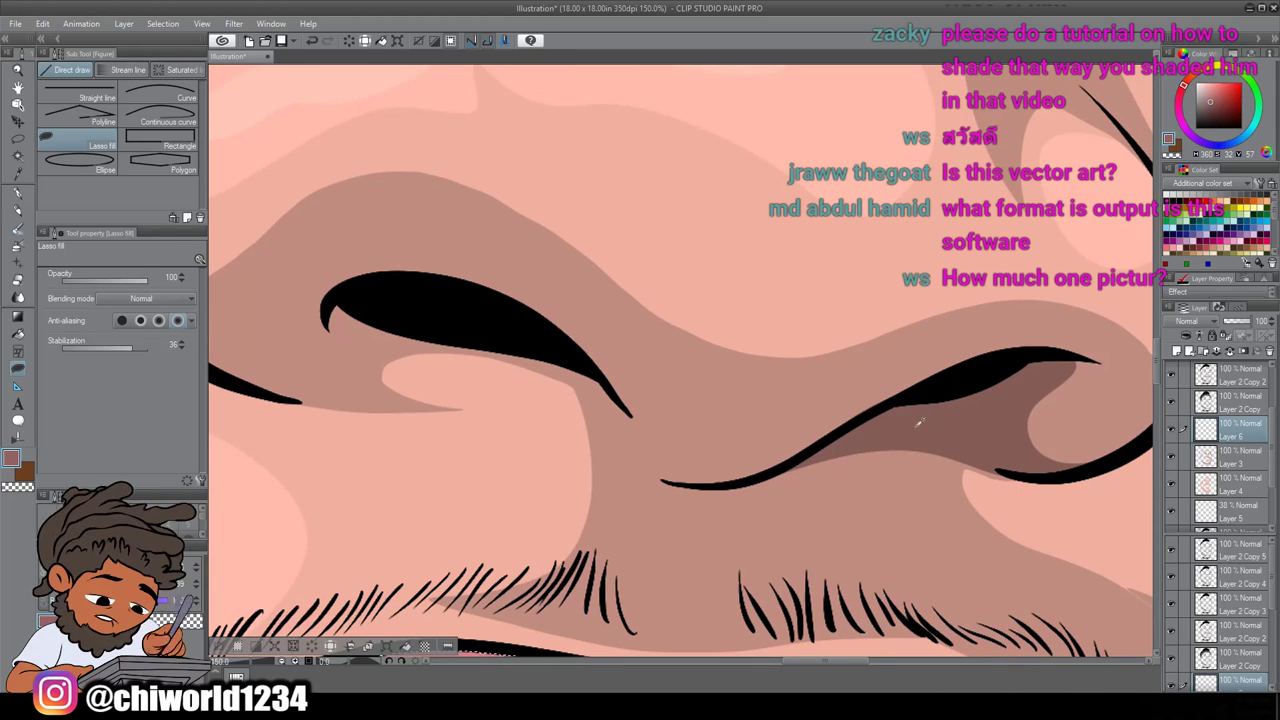
scroll(744, 418, up, 1)
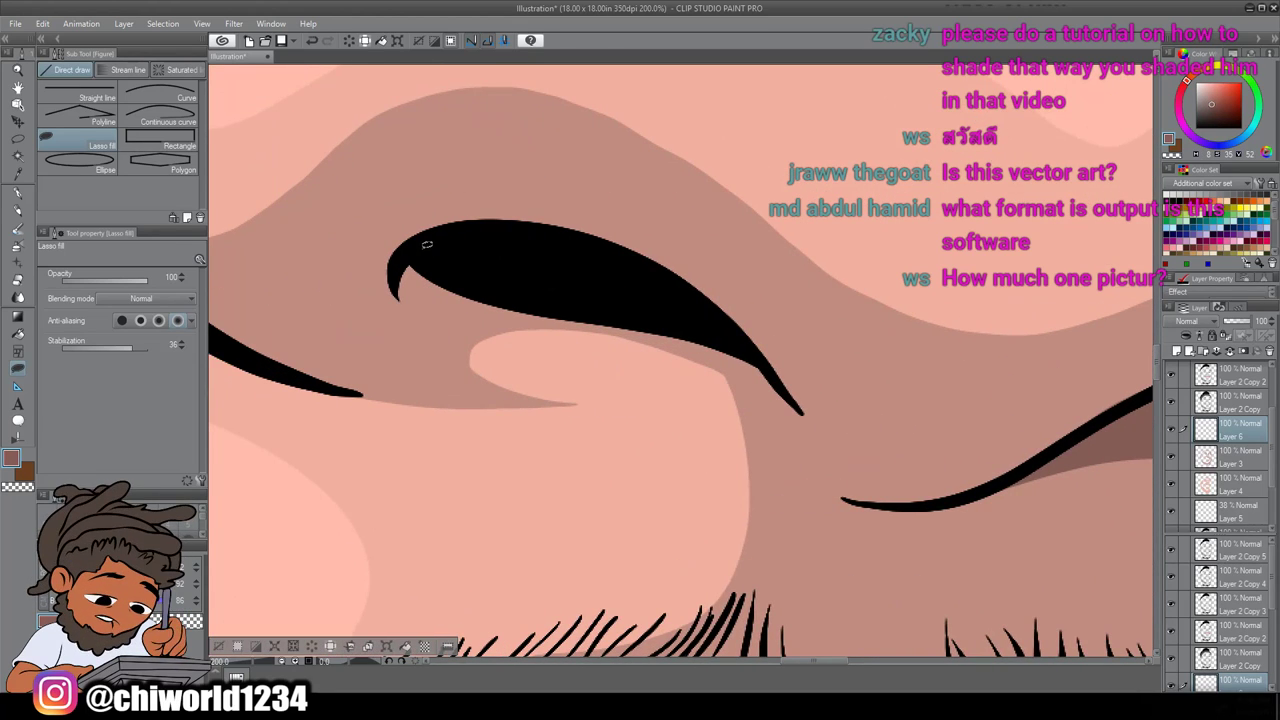
drag(399, 268, 395, 296)
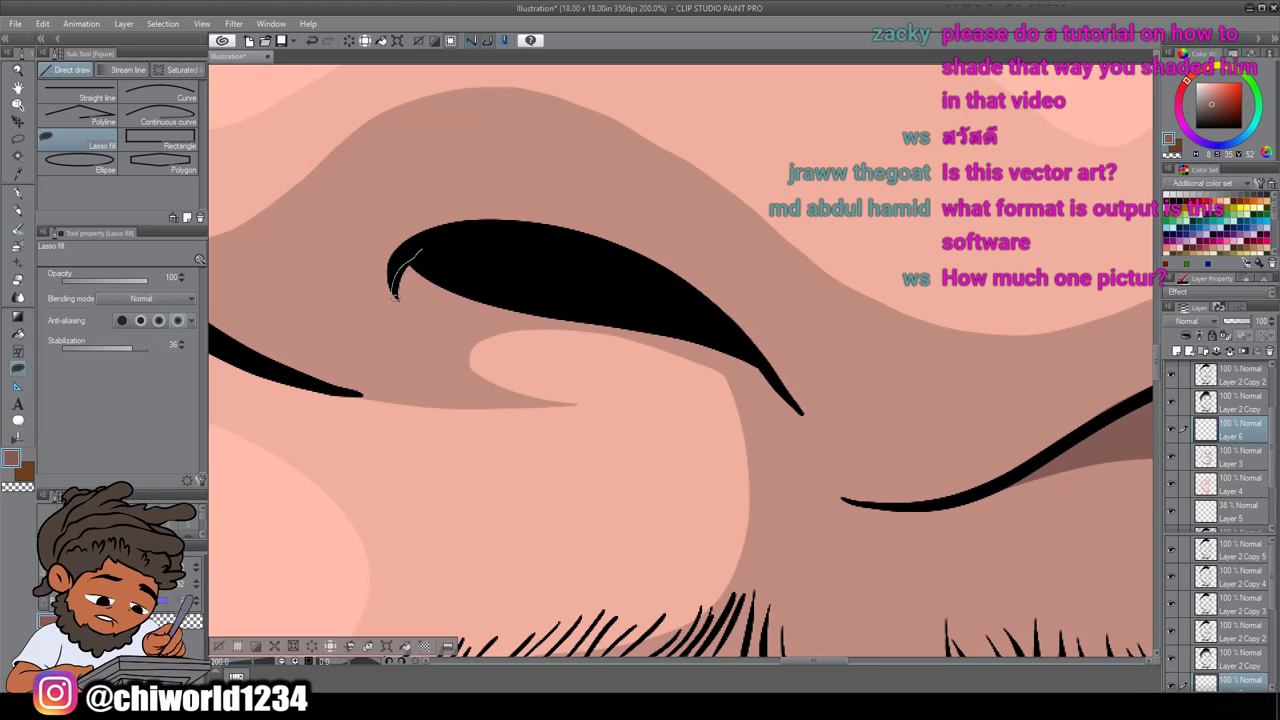
mouse_move(313, 368)
mouse_down()
mouse_move(263, 360)
mouse_move(396, 398)
mouse_move(535, 395)
mouse_move(484, 369)
mouse_move(468, 333)
mouse_move(567, 317)
mouse_move(796, 409)
mouse_up()
mouse_move(762, 348)
mouse_down()
mouse_move(704, 298)
mouse_move(586, 251)
mouse_move(466, 245)
mouse_up()
scroll(484, 407, down, 6)
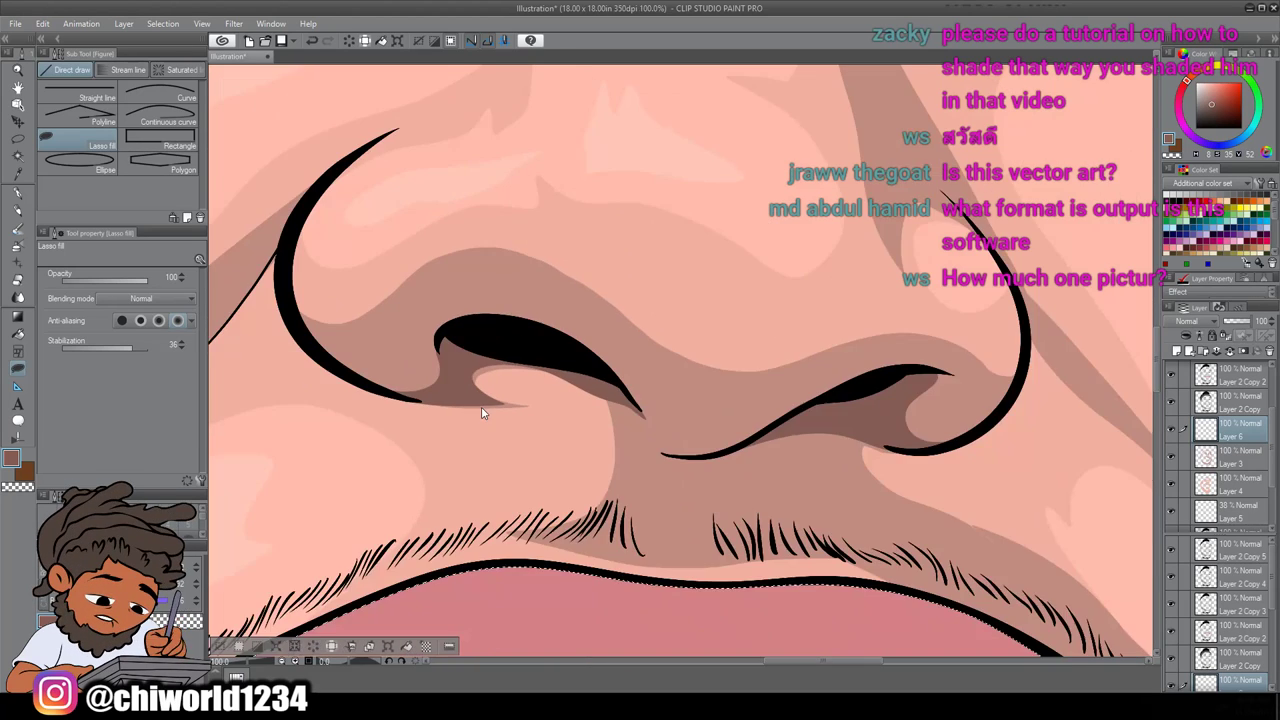
Lasso-fill a dark reddish shadow around the inner corner of the right eye, from the brow crease along the nose bridge to below the eye
scroll(651, 403, up, 4)
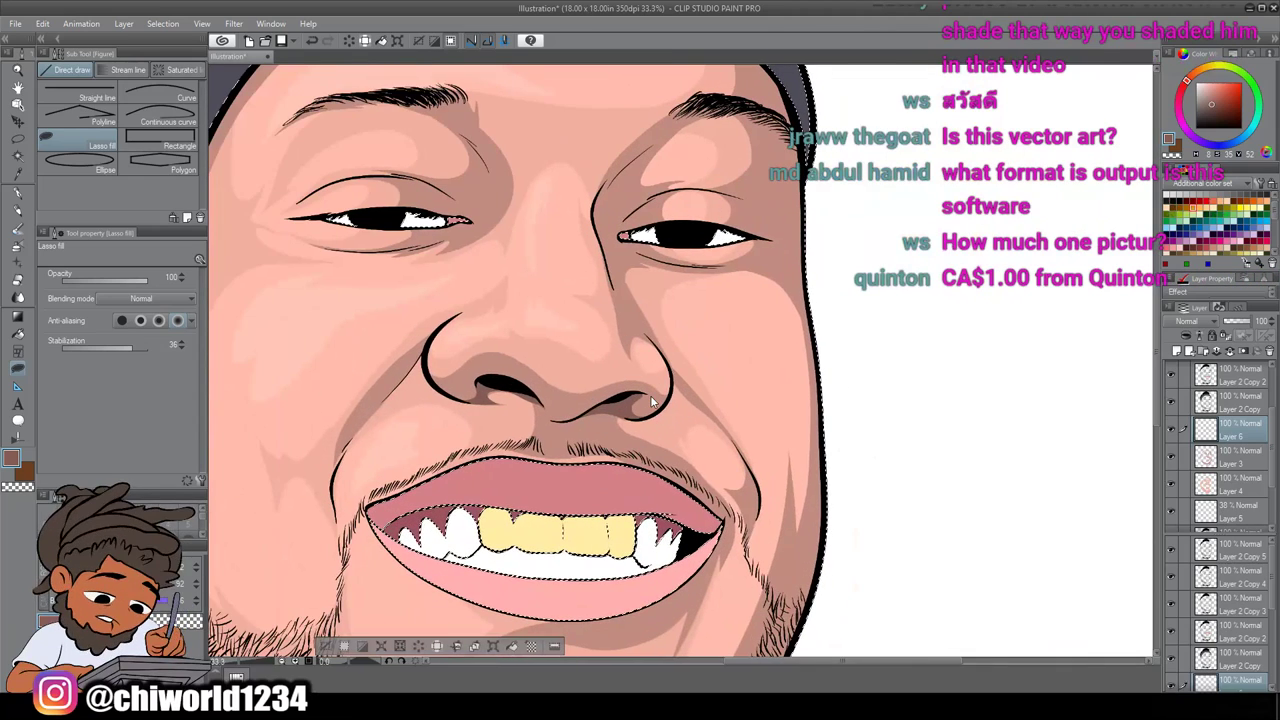
scroll(651, 394, up, 2)
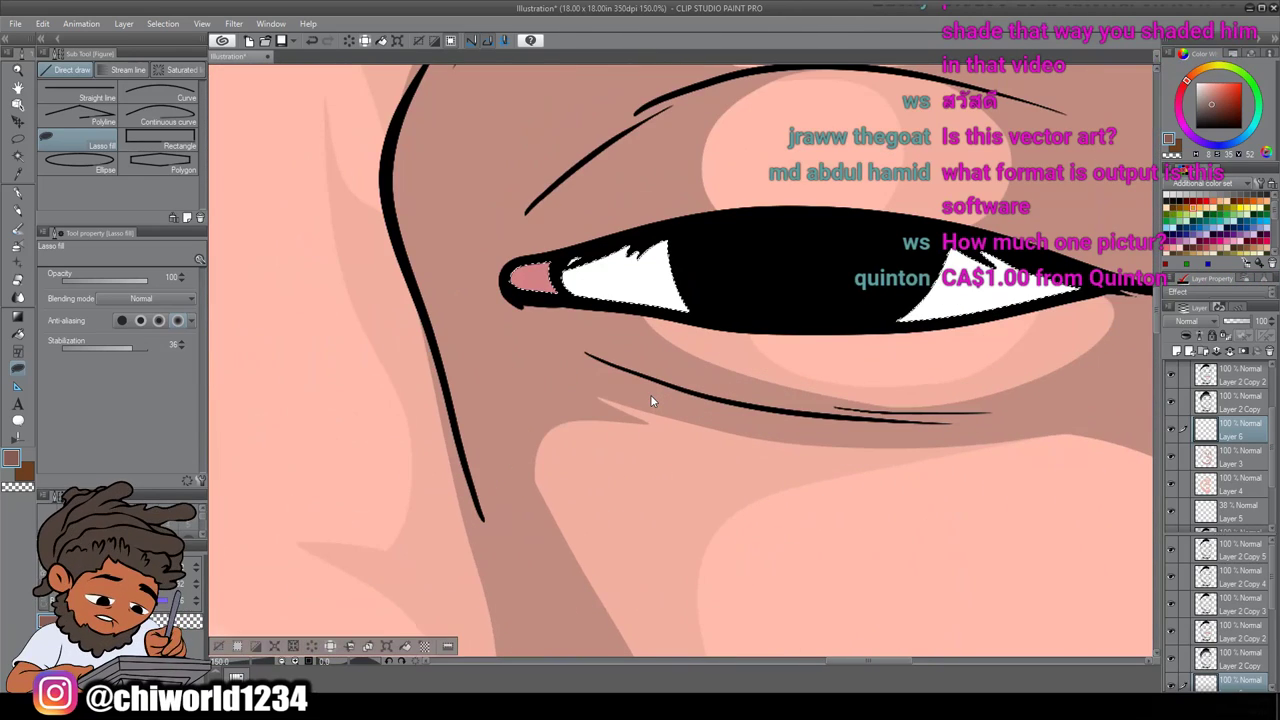
scroll(462, 350, up, 1)
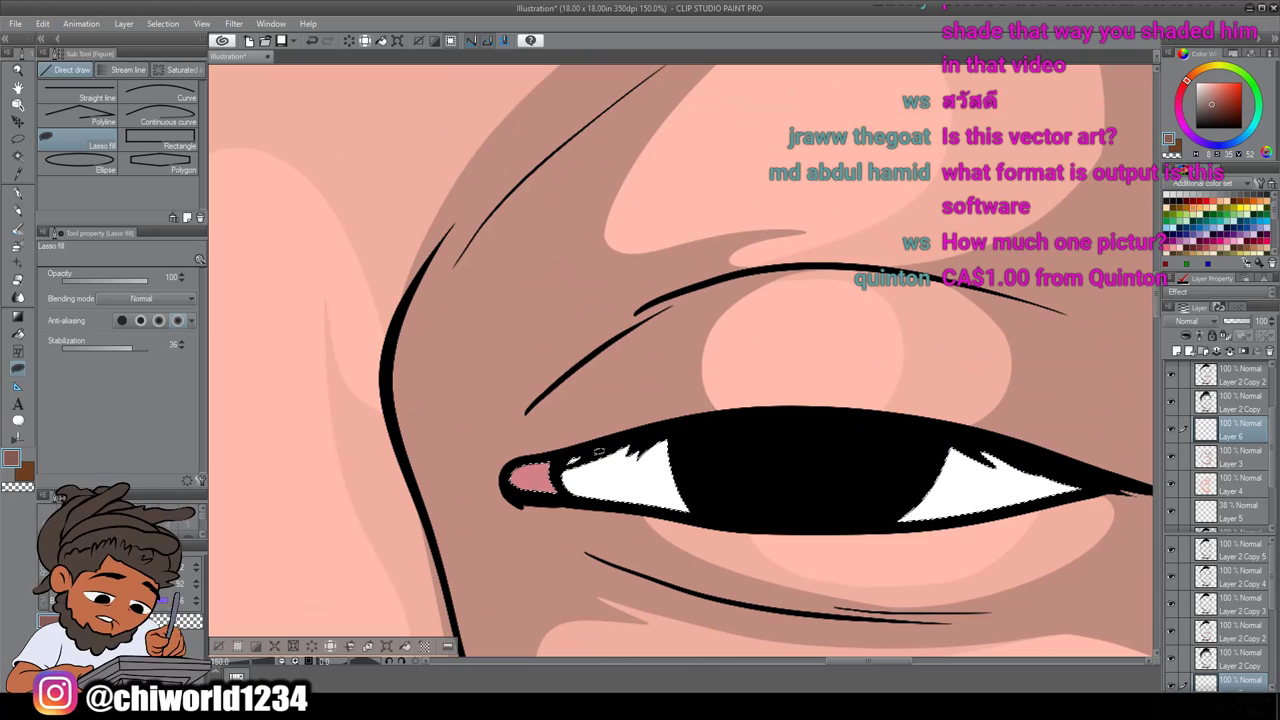
drag(627, 471, 582, 410)
mouse_move(645, 320)
mouse_down()
mouse_move(711, 279)
mouse_move(544, 350)
mouse_move(487, 353)
mouse_move(480, 258)
mouse_up()
mouse_move(510, 200)
mouse_down()
mouse_move(543, 157)
mouse_move(512, 178)
mouse_move(519, 156)
mouse_move(572, 86)
mouse_up()
mouse_move(518, 142)
mouse_down()
mouse_move(430, 252)
mouse_move(390, 348)
mouse_move(392, 452)
mouse_move(454, 594)
mouse_up()
mouse_move(459, 540)
mouse_down()
mouse_move(497, 528)
mouse_move(565, 542)
mouse_up()
mouse_move(678, 579)
mouse_down()
mouse_move(722, 598)
mouse_move(705, 588)
mouse_move(680, 492)
mouse_move(722, 504)
mouse_up()
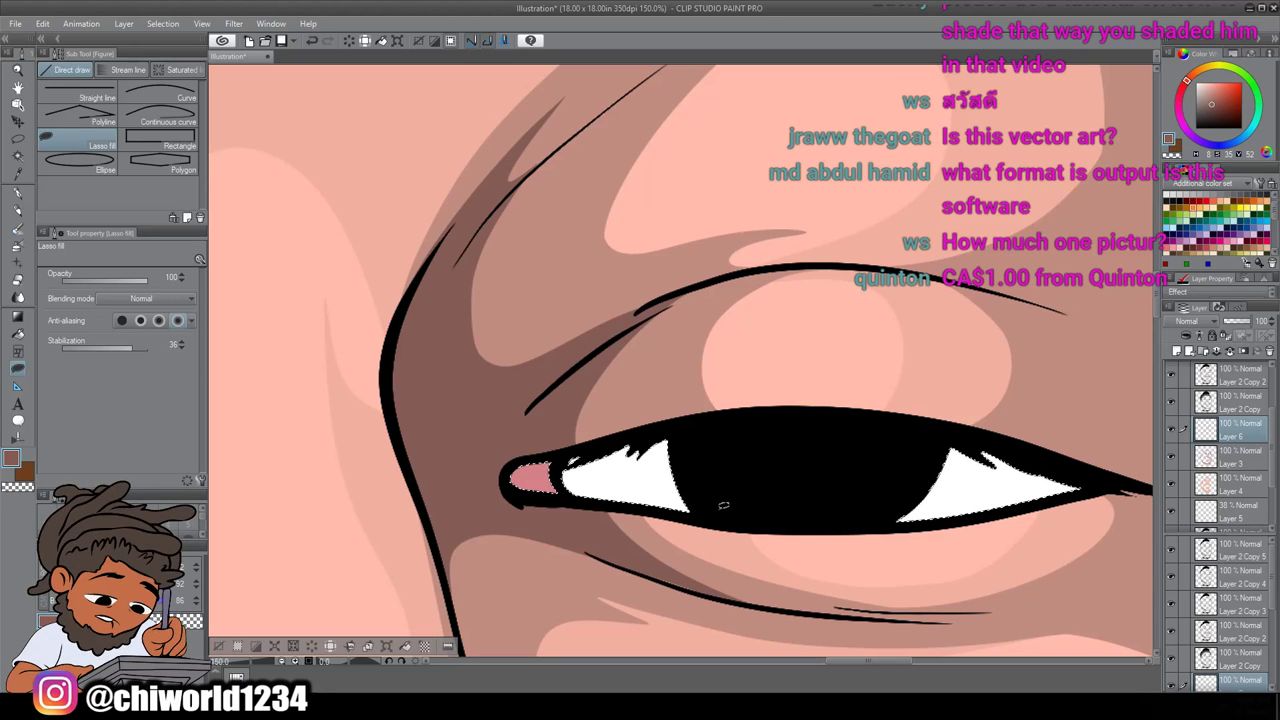
scroll(722, 505, down, 10)
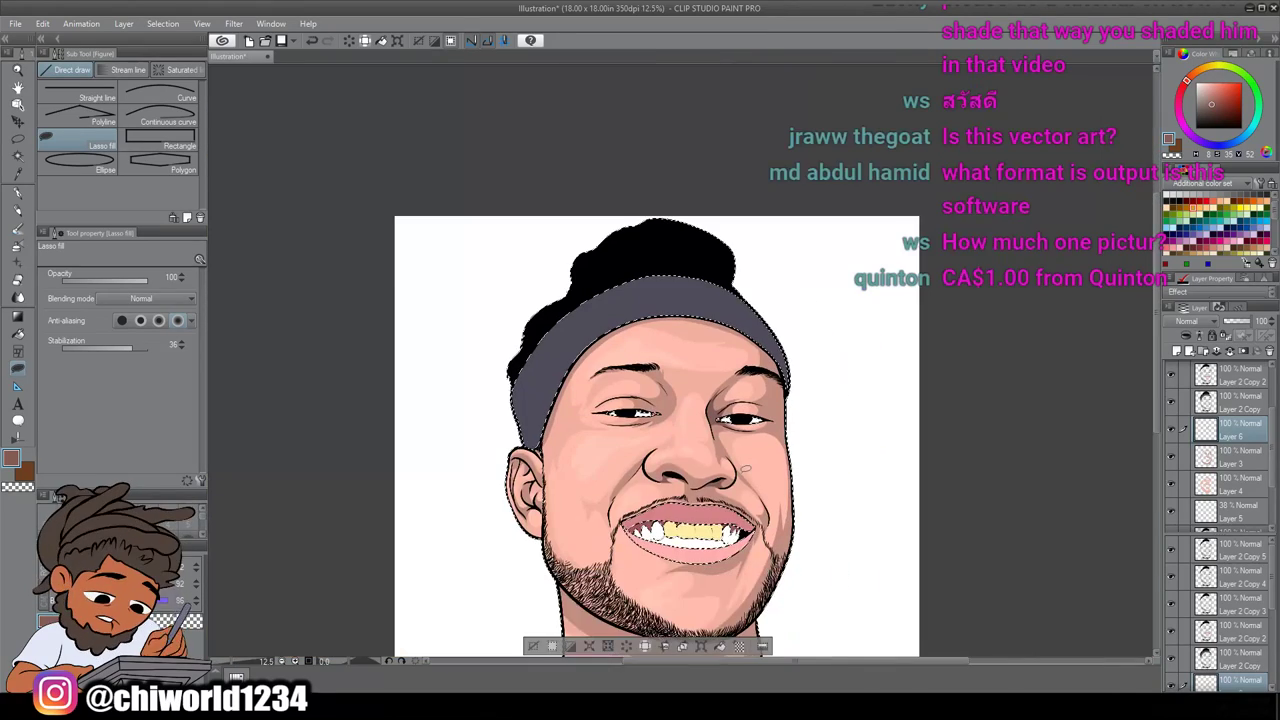
Lasso-fill dark reddish shadows below and above the inner corner of the left eye
scroll(742, 478, up, 2)
scroll(743, 470, up, 1)
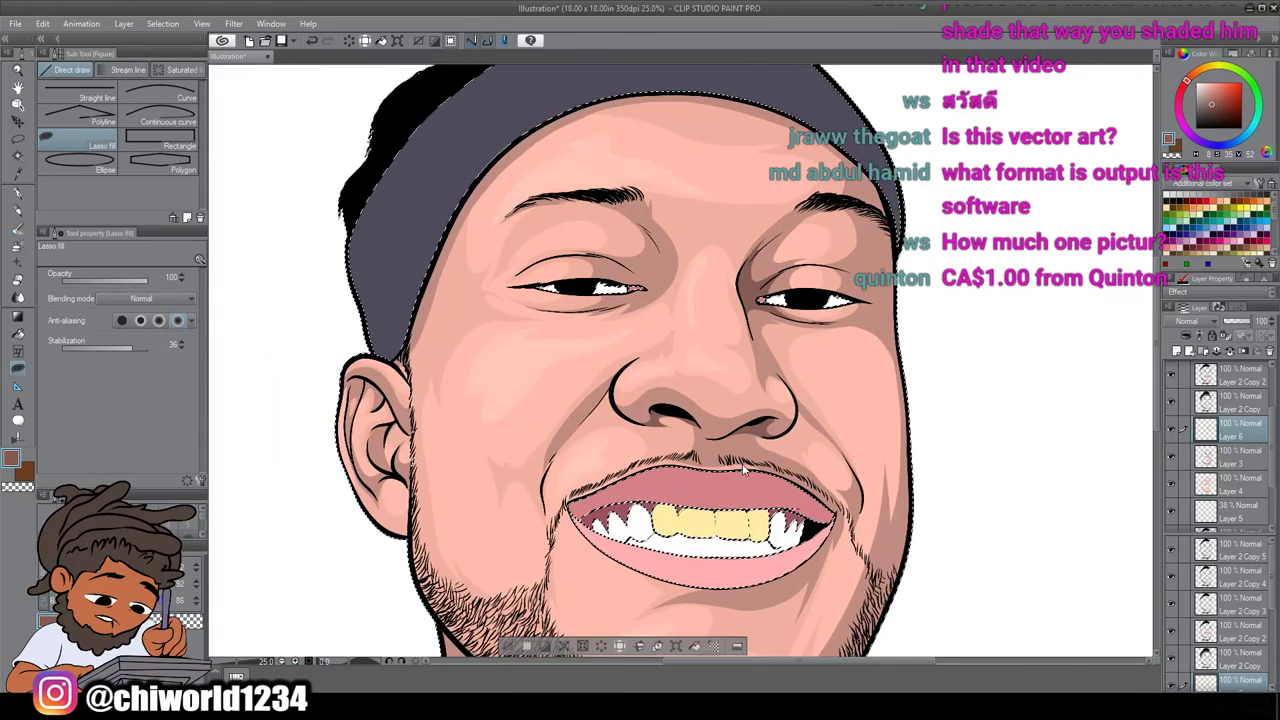
scroll(742, 469, up, 4)
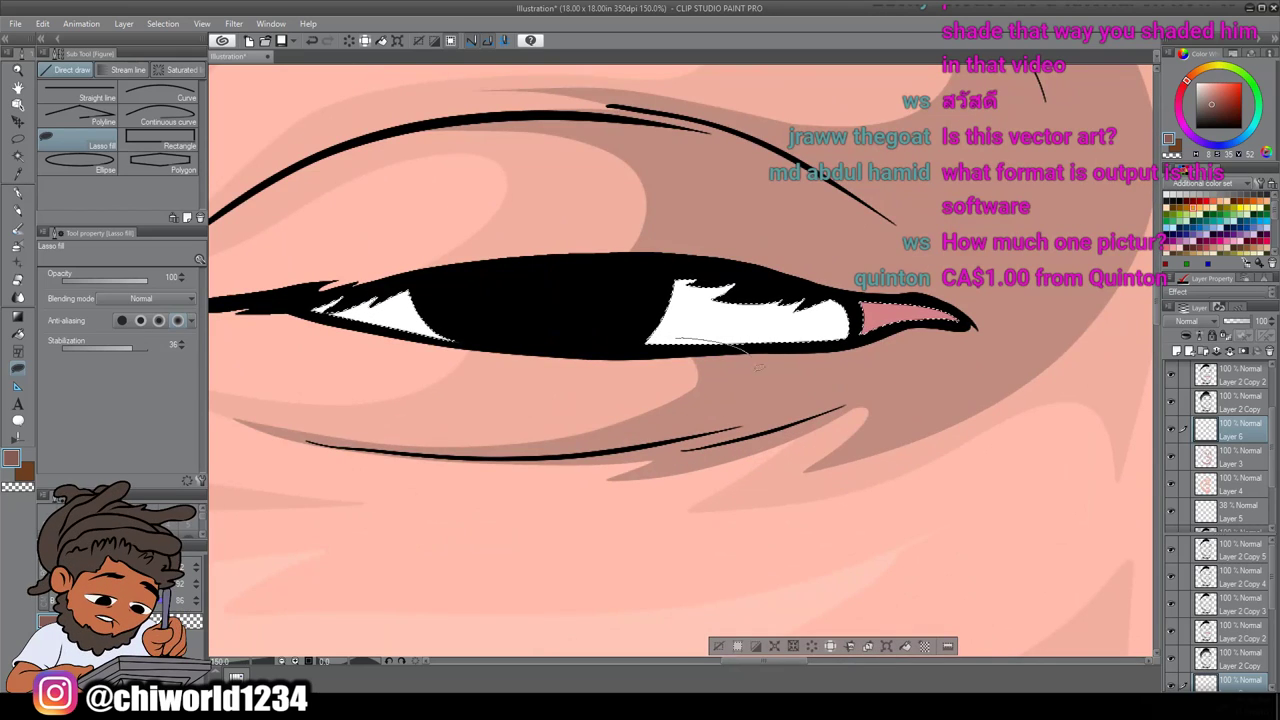
mouse_move(680, 420)
mouse_down()
mouse_move(533, 453)
mouse_move(757, 420)
mouse_move(866, 372)
mouse_move(764, 432)
mouse_up()
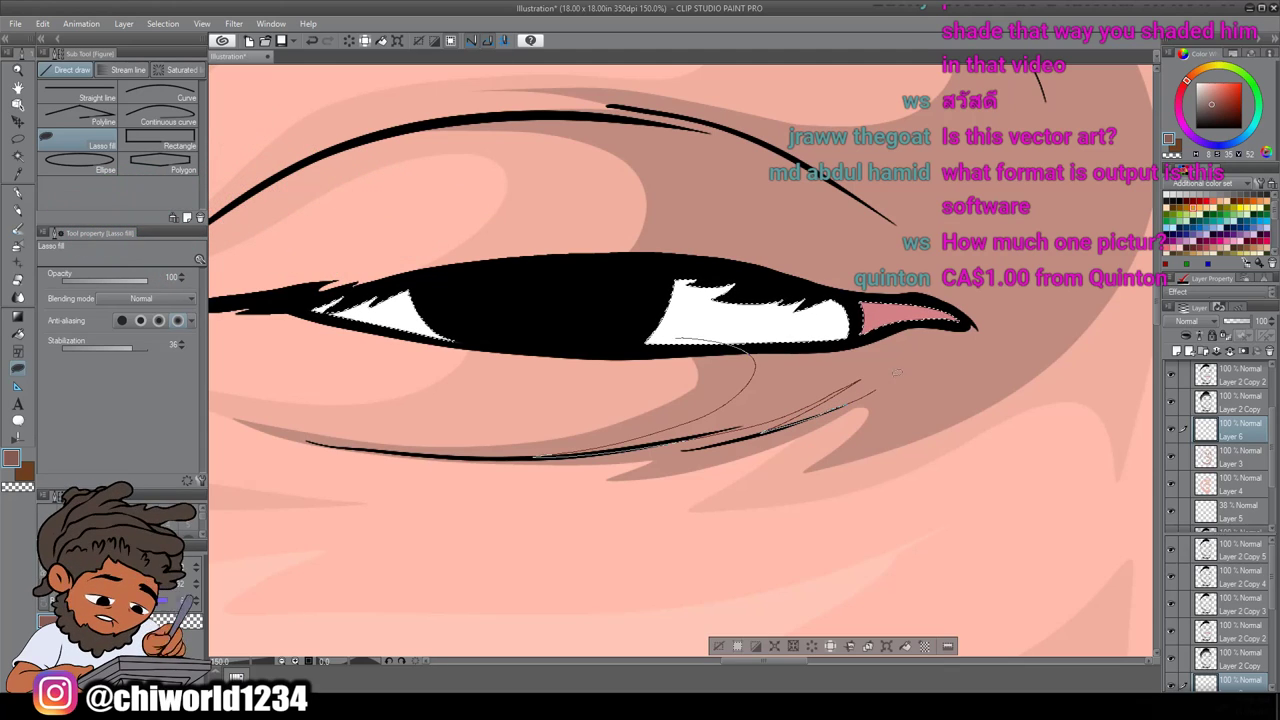
drag(953, 315, 700, 327)
scroll(690, 335, up, 2)
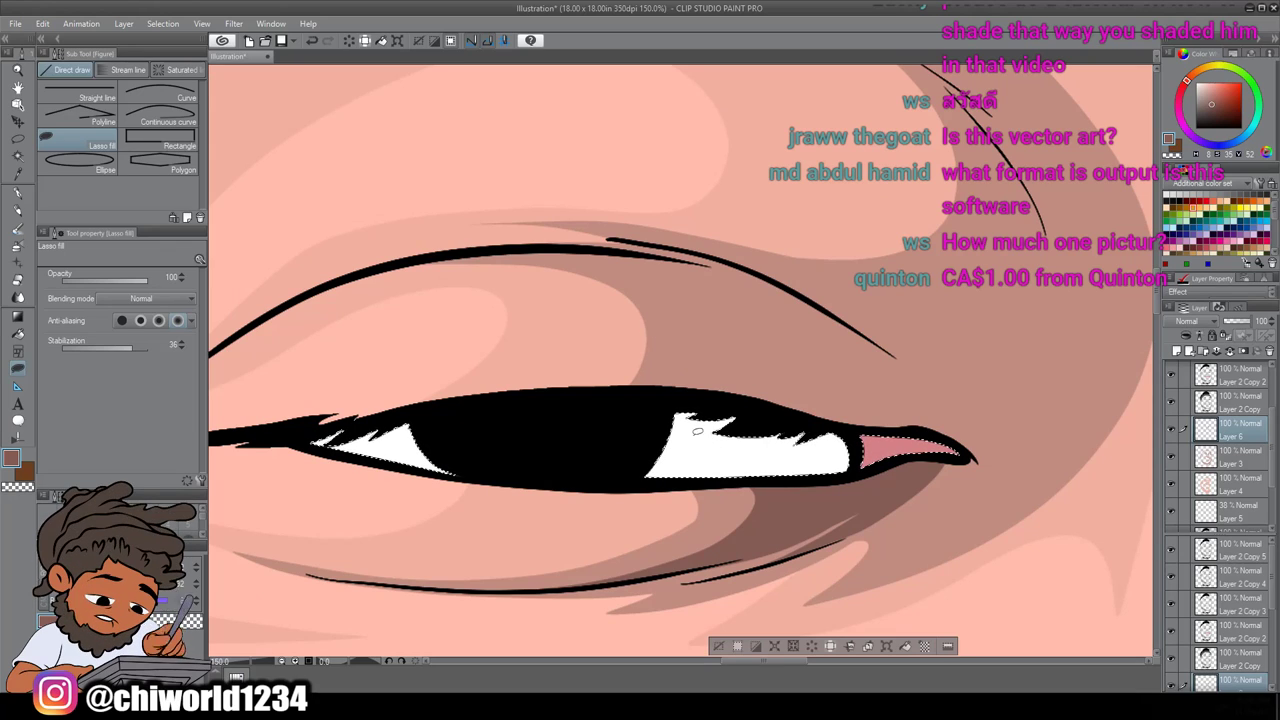
mouse_move(735, 291)
mouse_down()
mouse_move(632, 245)
mouse_move(808, 293)
mouse_move(886, 340)
mouse_move(965, 415)
mouse_move(980, 484)
mouse_move(940, 498)
mouse_up()
scroll(796, 529, down, 6)
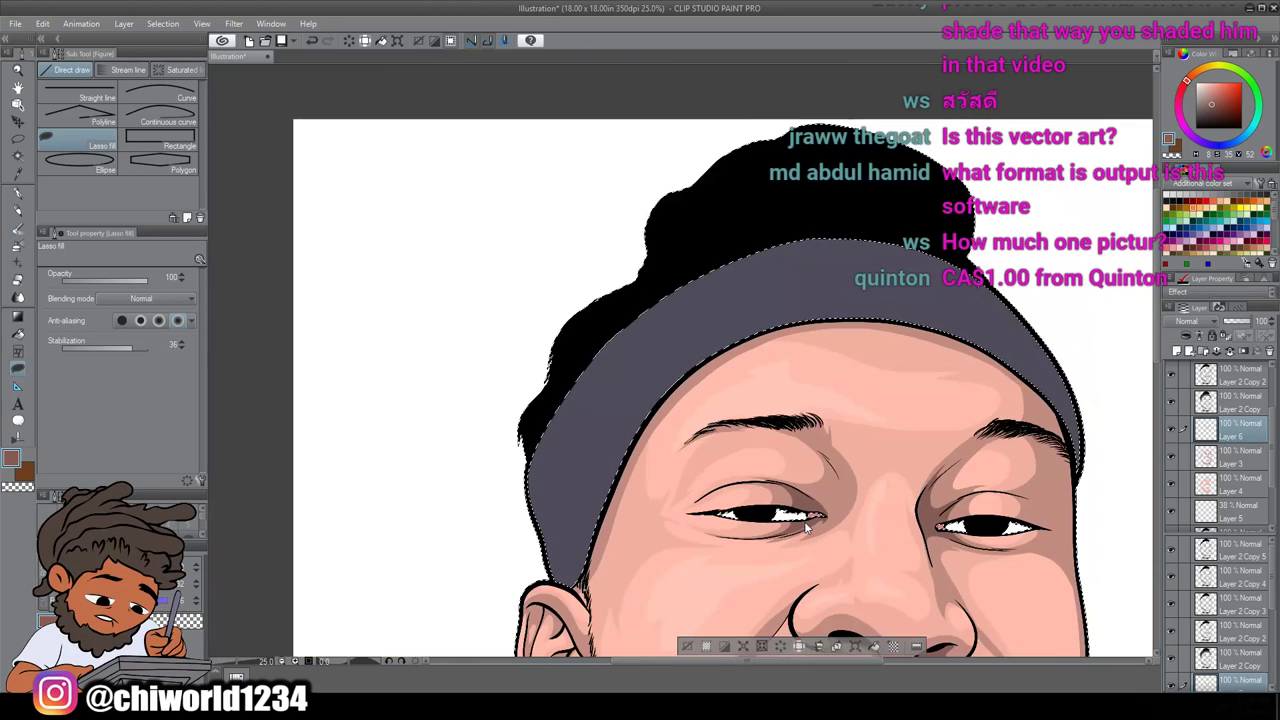
Try a broad dark shadow from the outer corner of the right eye to the edge of the face and check it on the portrait
scroll(806, 527, up, 4)
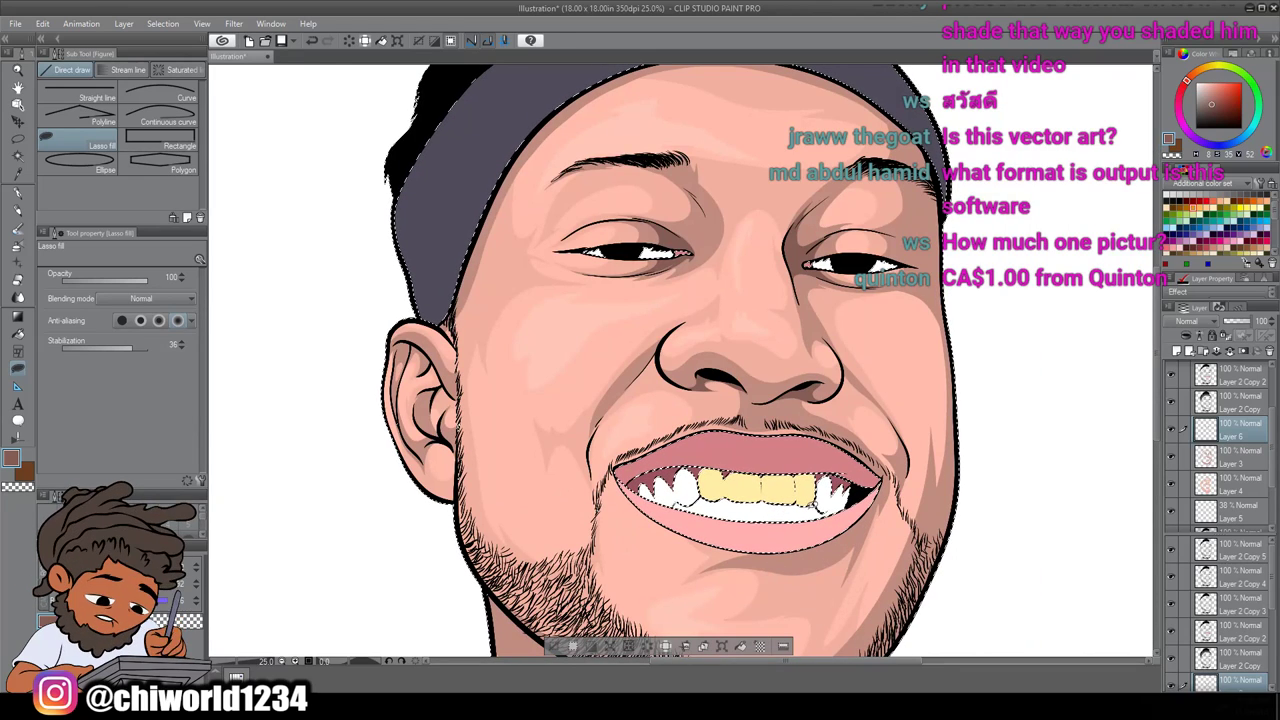
scroll(803, 482, right, 3)
scroll(806, 472, up, 2)
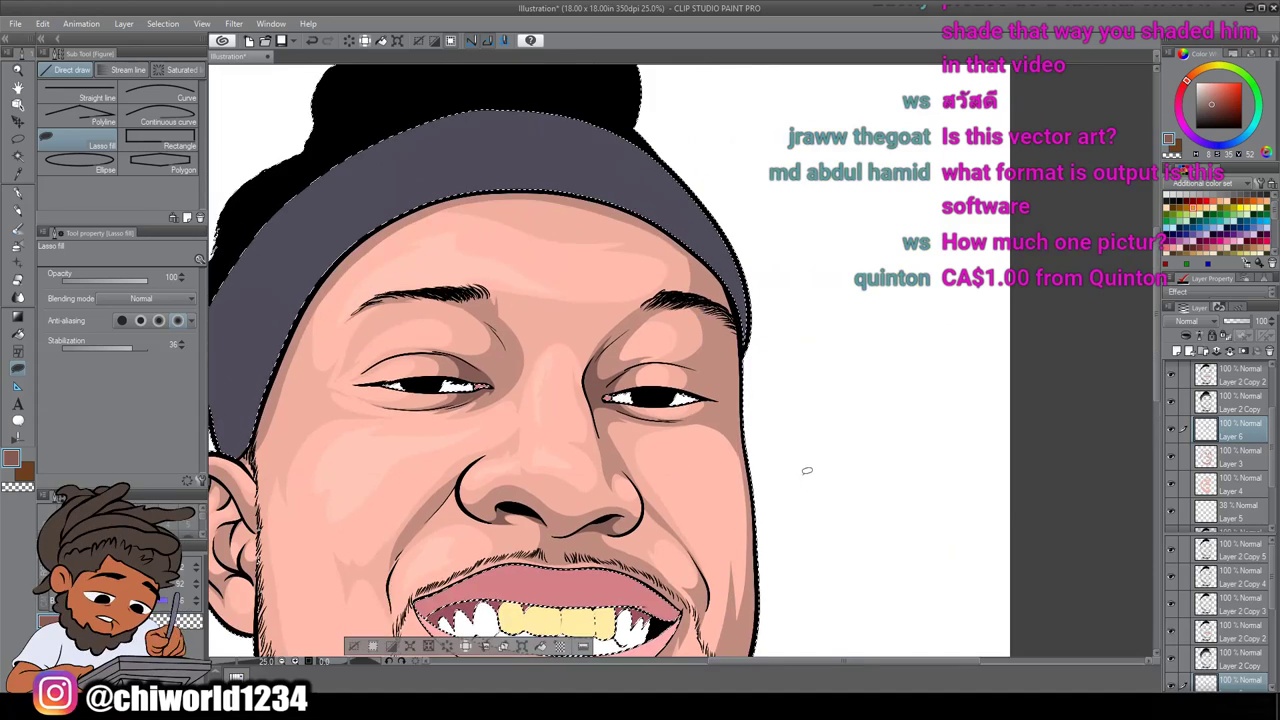
scroll(806, 470, up, 5)
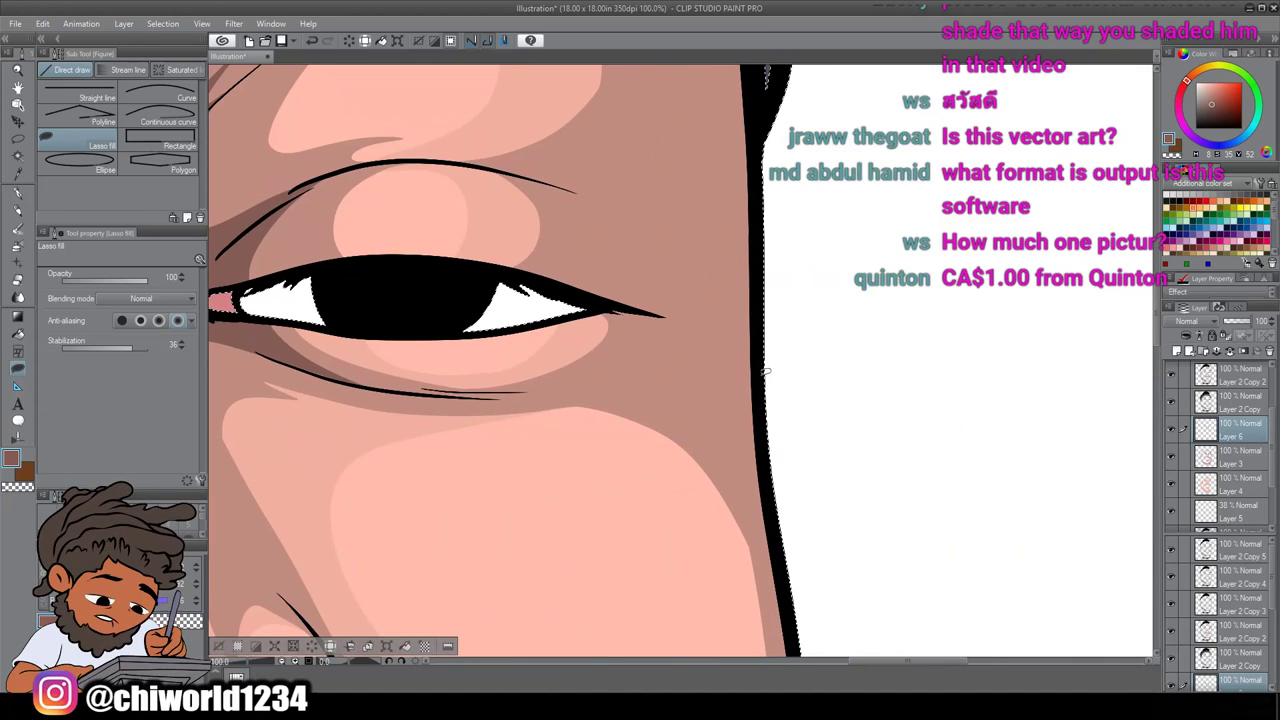
drag(749, 383, 689, 349)
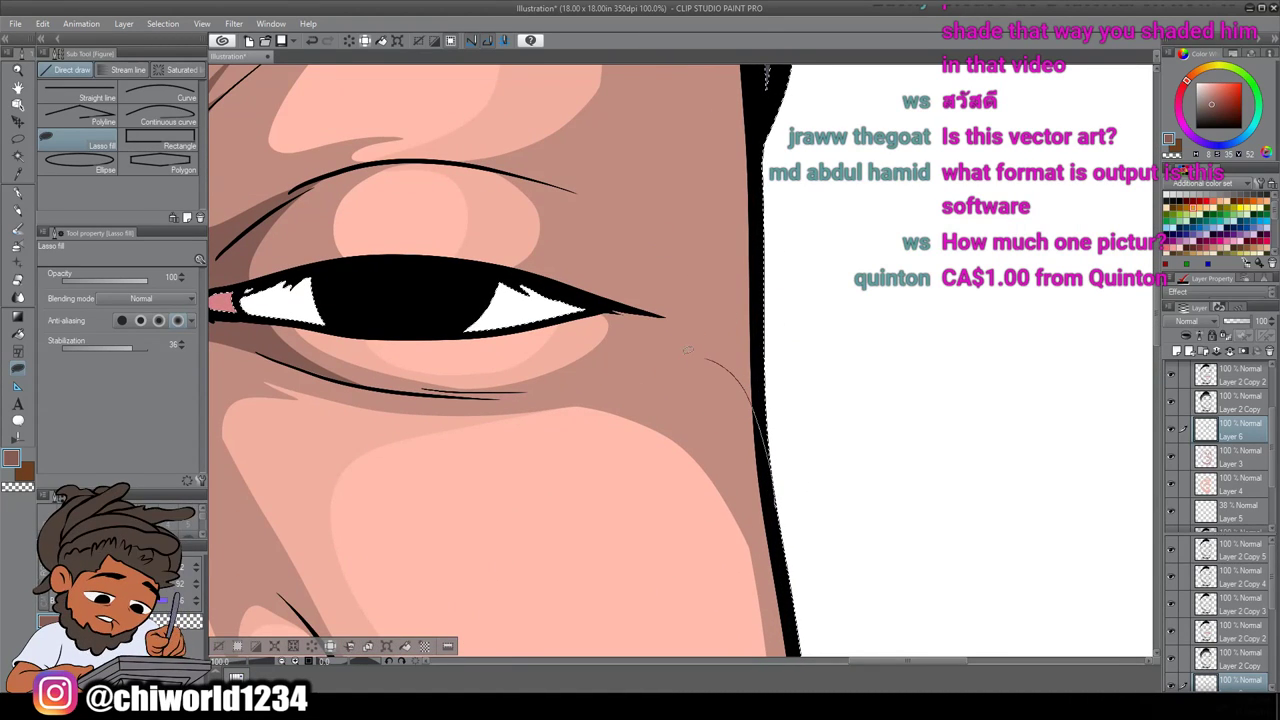
drag(558, 384, 600, 363)
mouse_move(615, 299)
mouse_down()
mouse_move(522, 276)
mouse_move(556, 281)
mouse_up()
drag(579, 215, 512, 174)
drag(602, 172, 686, 151)
mouse_move(748, 70)
mouse_down()
mouse_move(774, 405)
mouse_move(763, 497)
mouse_up()
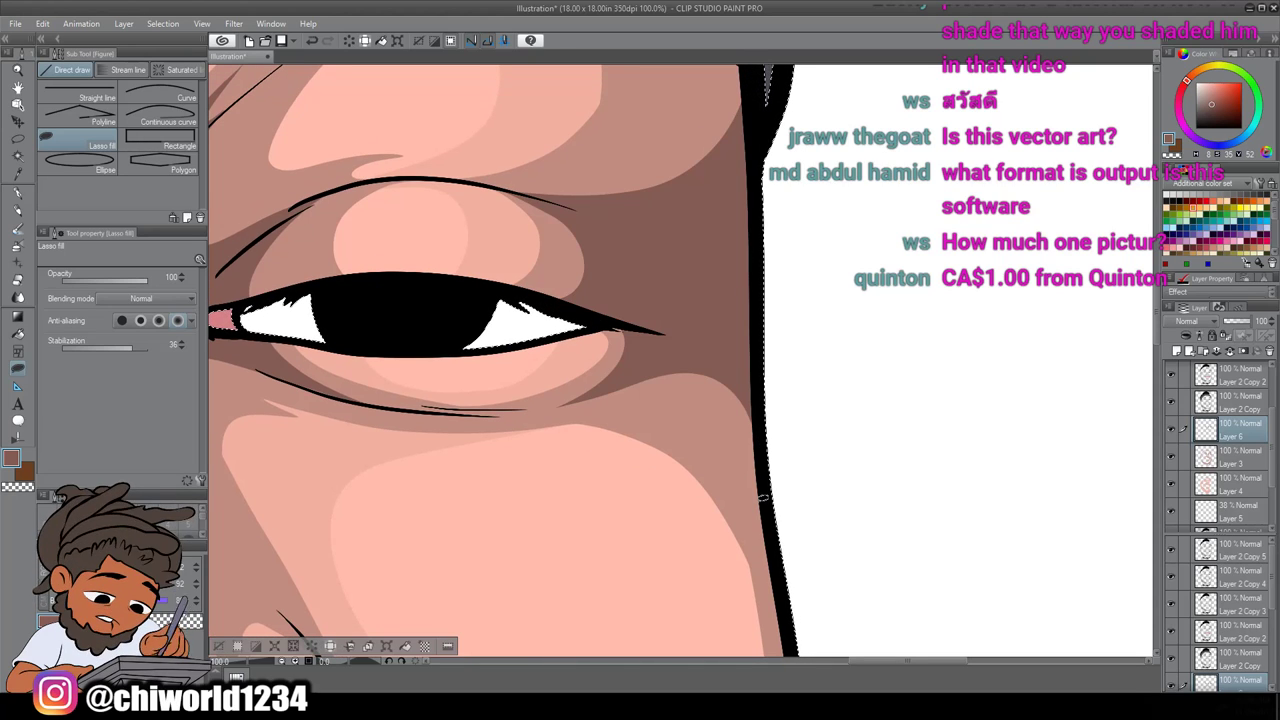
scroll(763, 497, down, 6)
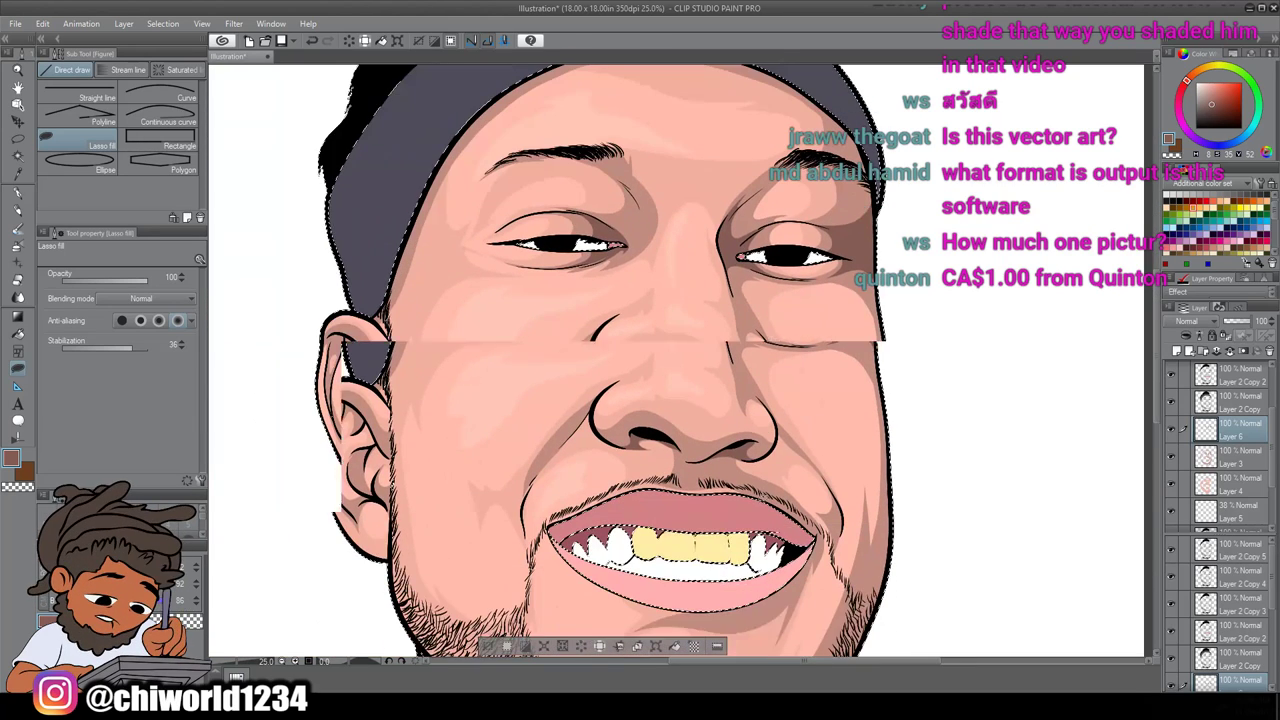
scroll(763, 497, down, 2)
scroll(763, 497, up, 2)
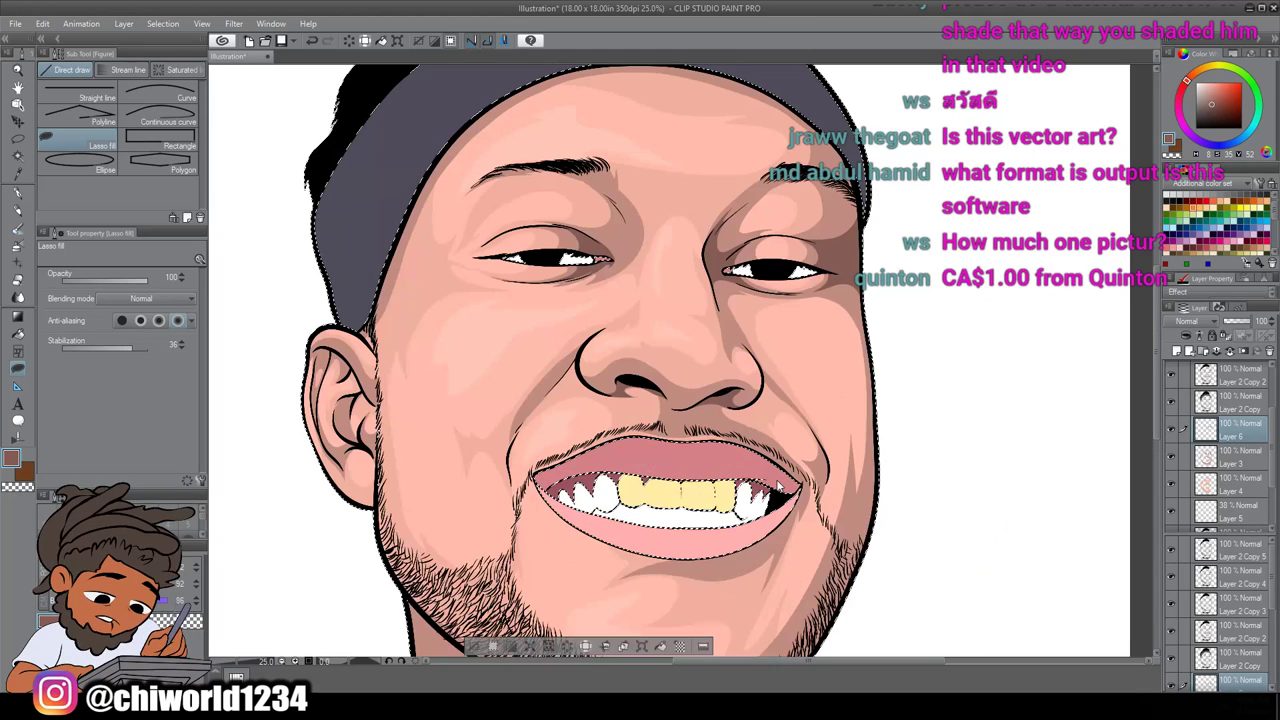
scroll(781, 477, up, 1)
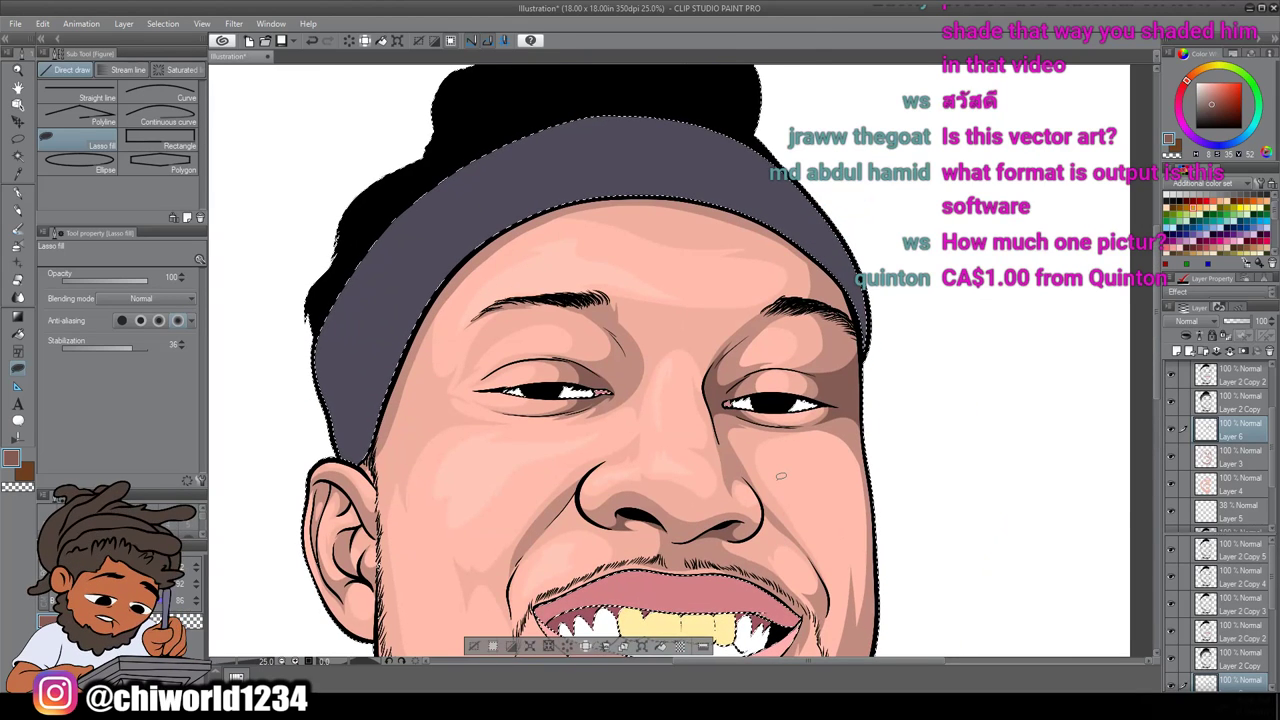
scroll(781, 476, up, 1)
scroll(781, 476, up, 1)
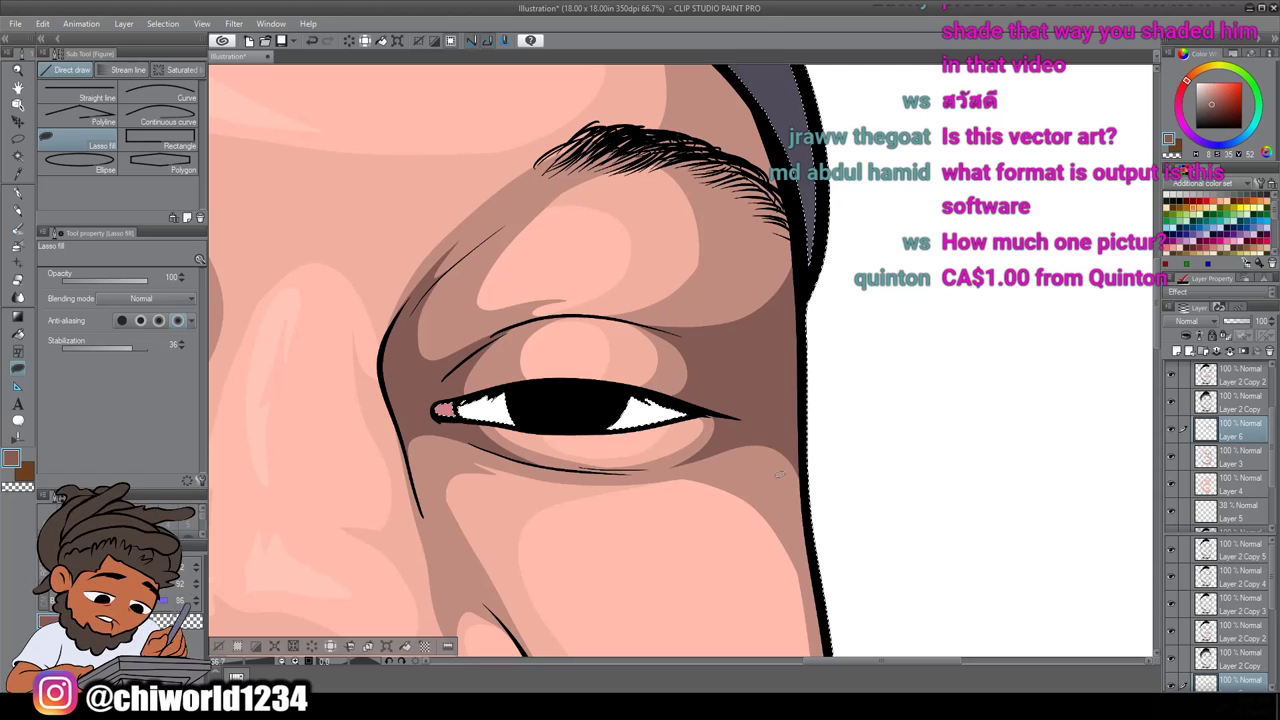
Lasso-fill a narrow, curved dark shadow around the outer corner of the right eye, from the upper lid crease to the lower lid
scroll(778, 476, up, 2)
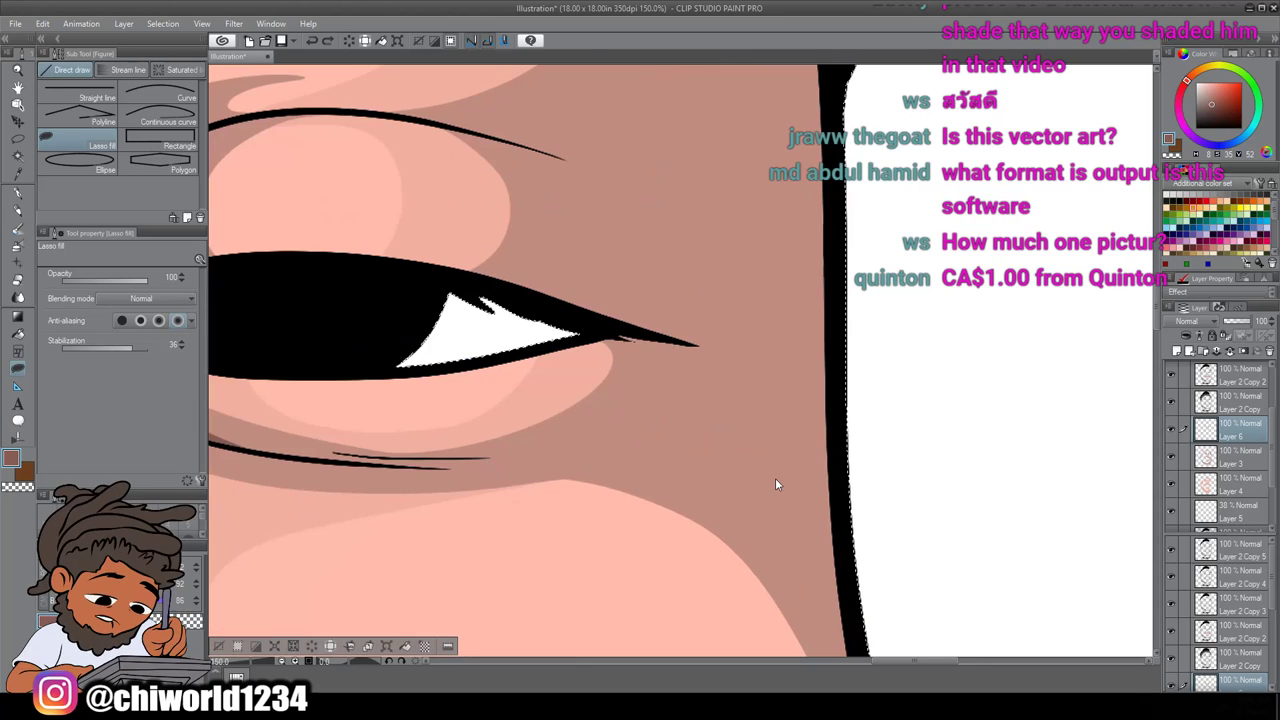
mouse_move(510, 451)
mouse_down()
mouse_move(568, 432)
mouse_move(627, 378)
mouse_move(614, 328)
mouse_move(501, 305)
mouse_move(599, 291)
mouse_move(621, 240)
mouse_up()
drag(558, 170, 442, 128)
mouse_move(587, 160)
mouse_down()
mouse_move(656, 210)
mouse_move(706, 374)
mouse_move(668, 413)
mouse_up()
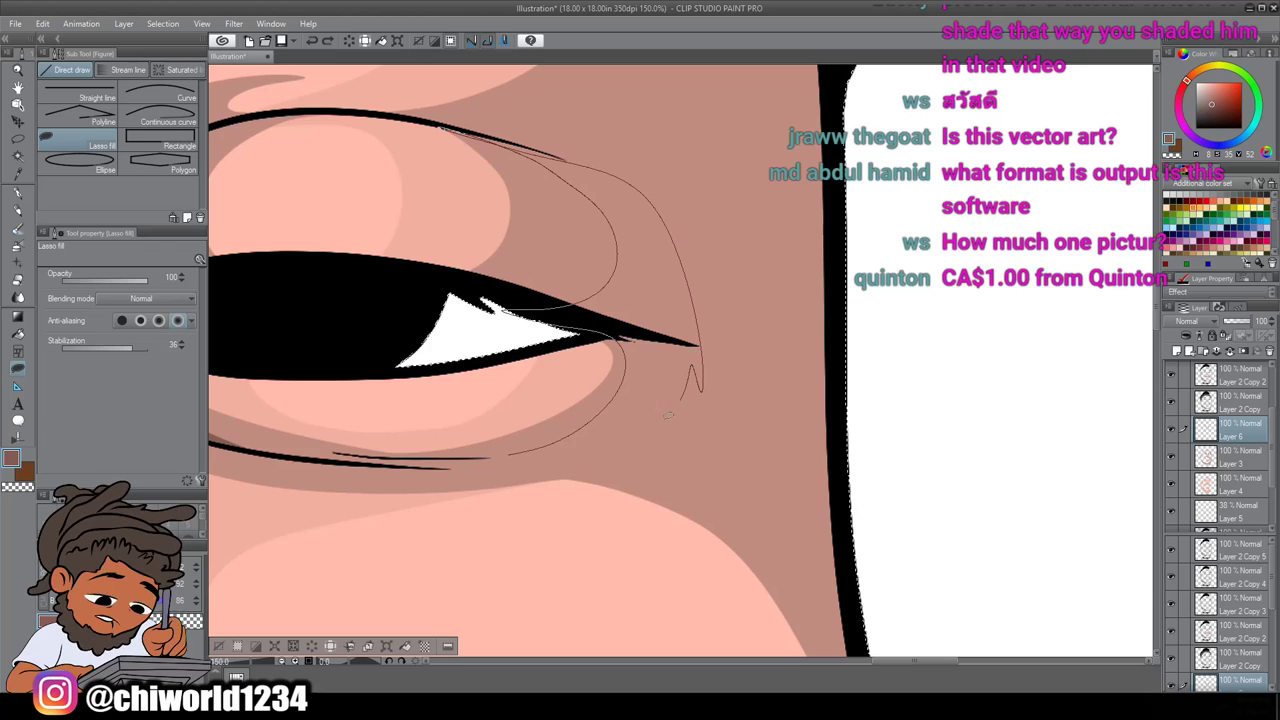
drag(566, 452, 482, 461)
scroll(472, 544, down, 5)
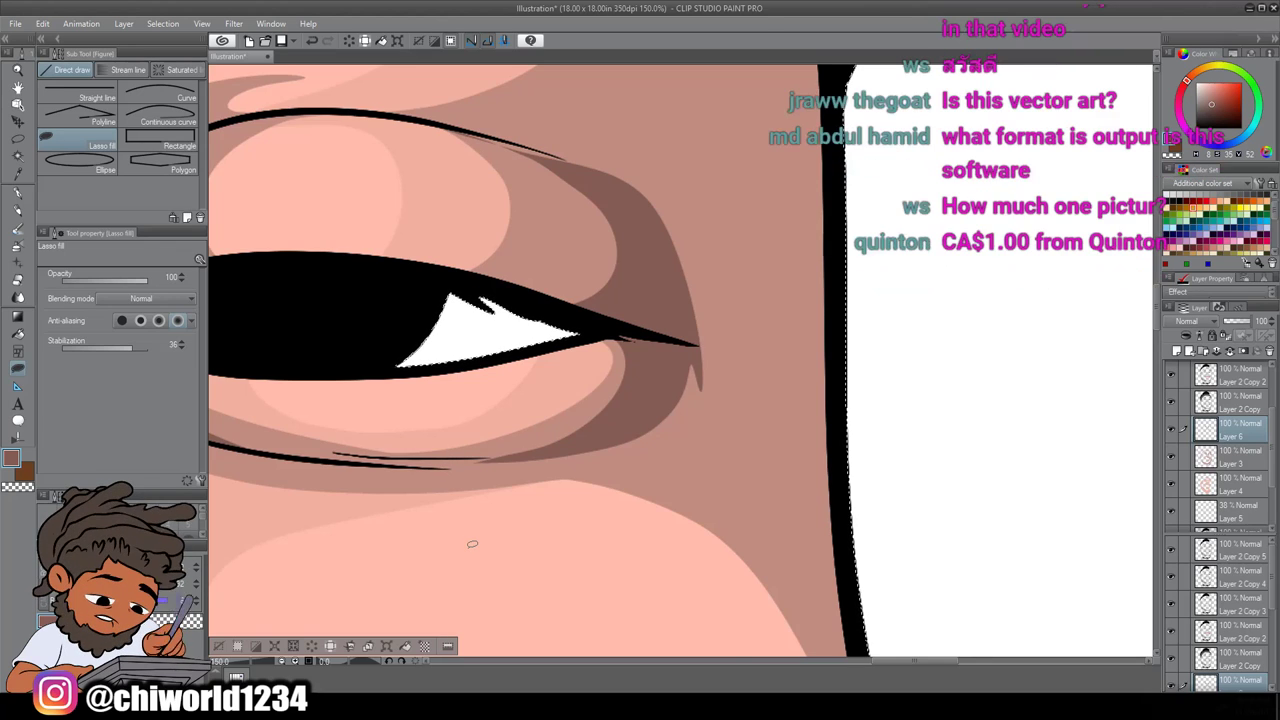
Using the Soft airbrush at brush size 185.1, shade the beard with the dark reddish color along the jawline and chin
scroll(465, 549, down, 4)
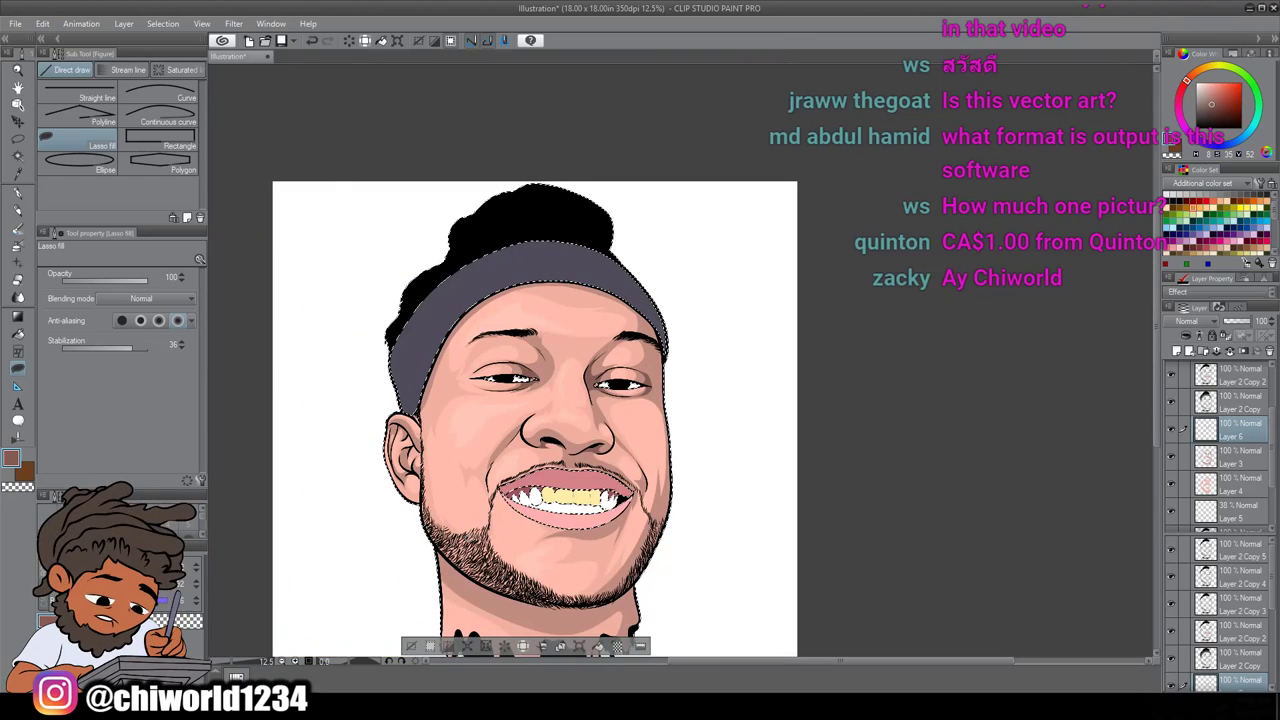
scroll(467, 547, left, 1)
scroll(470, 538, down, 2)
scroll(469, 539, up, 4)
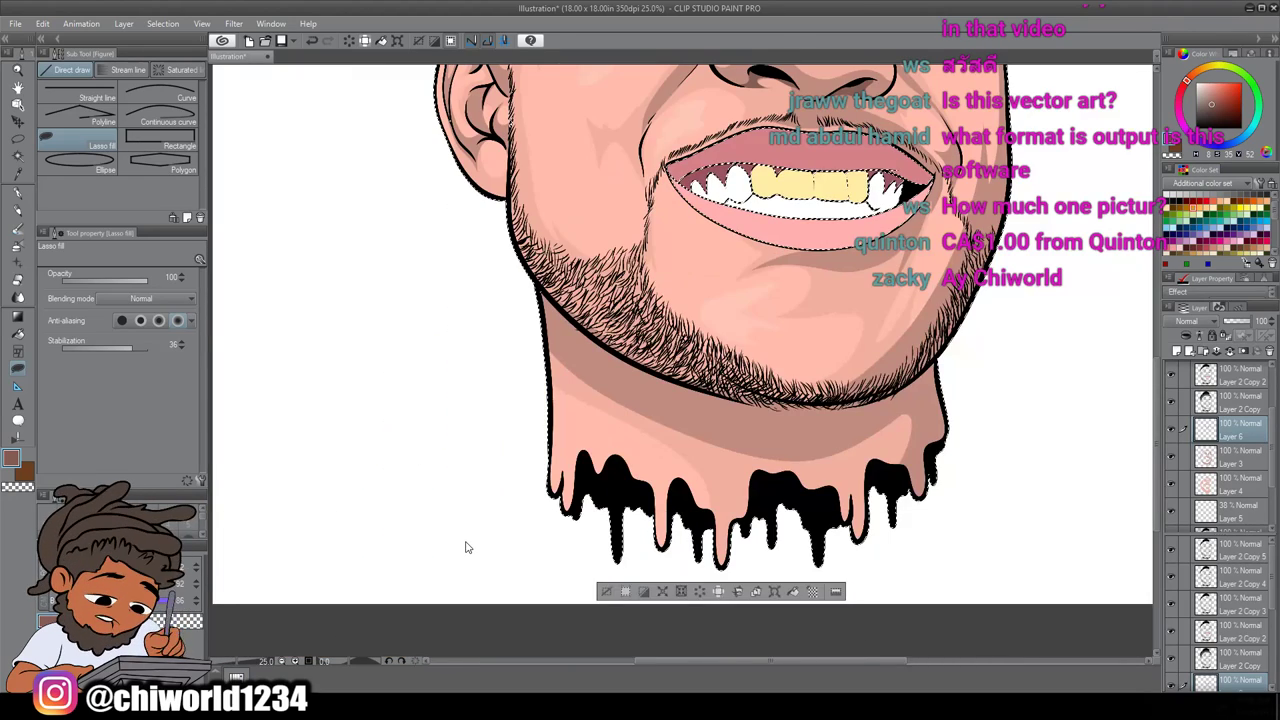
scroll(466, 547, right, 2)
scroll(466, 547, up, 4)
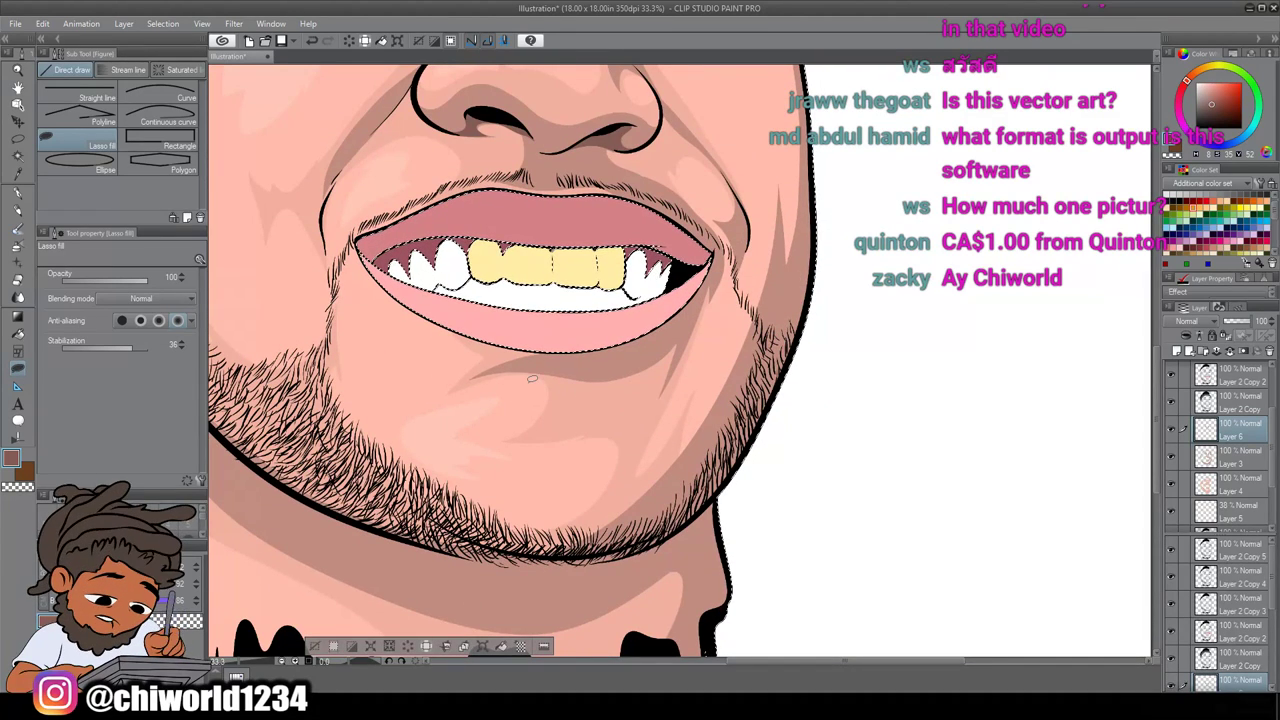
click(18, 245)
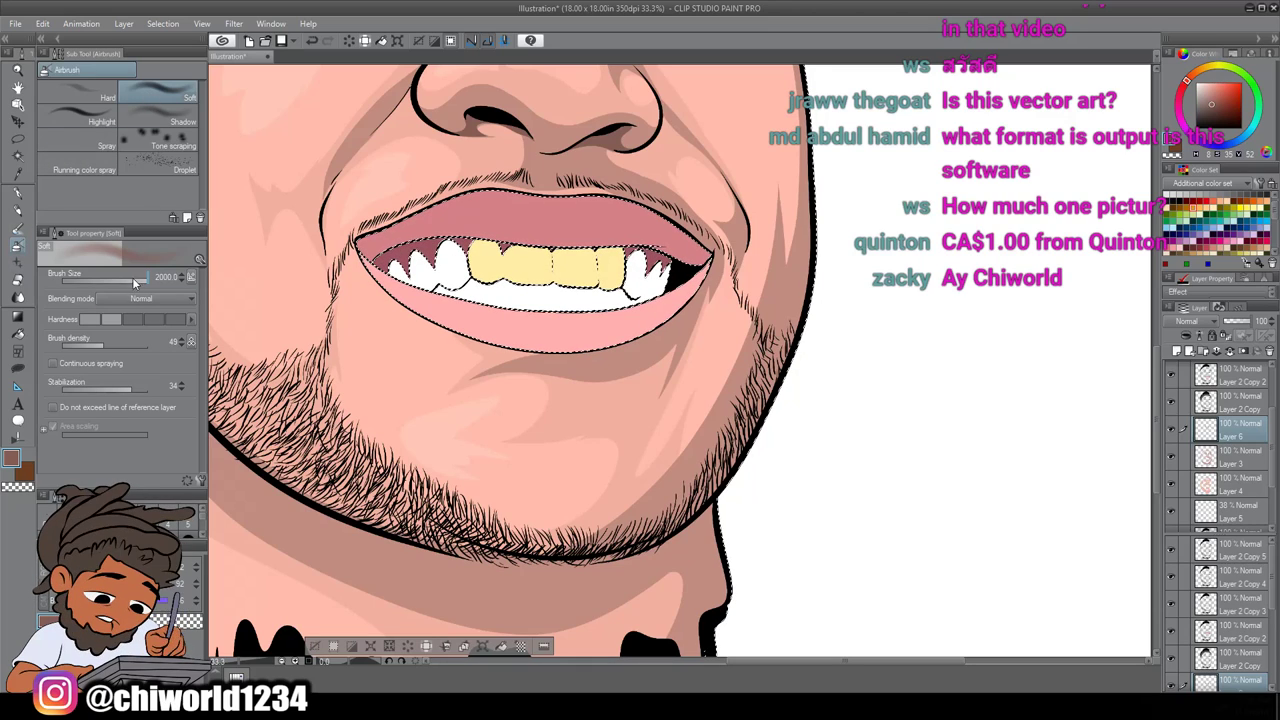
click(127, 280)
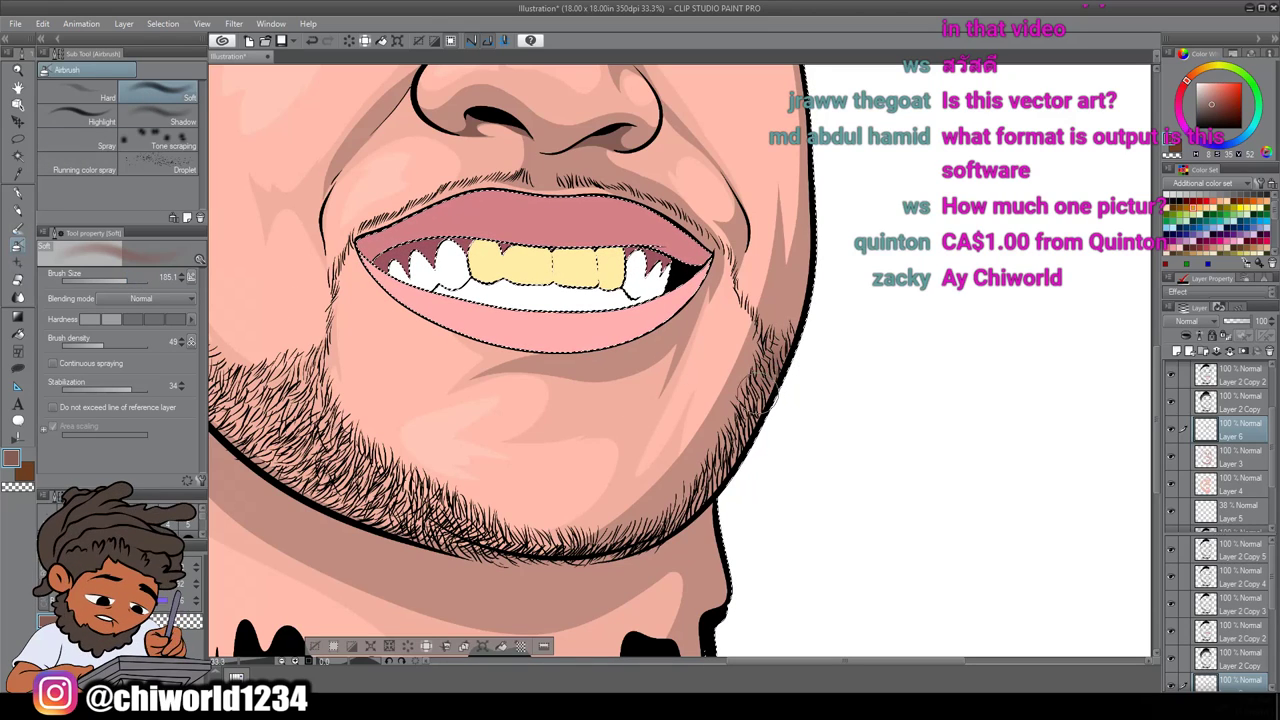
mouse_move(755, 440)
mouse_down()
mouse_move(642, 530)
mouse_move(537, 551)
mouse_move(348, 482)
mouse_move(360, 445)
mouse_move(345, 420)
mouse_move(285, 395)
mouse_move(281, 470)
mouse_move(230, 384)
mouse_up()
Airbrush more dark shading into the beard at the left jaw corner below the ear and check the whole portrait
scroll(415, 608, down, 1)
scroll(421, 602, left, 2)
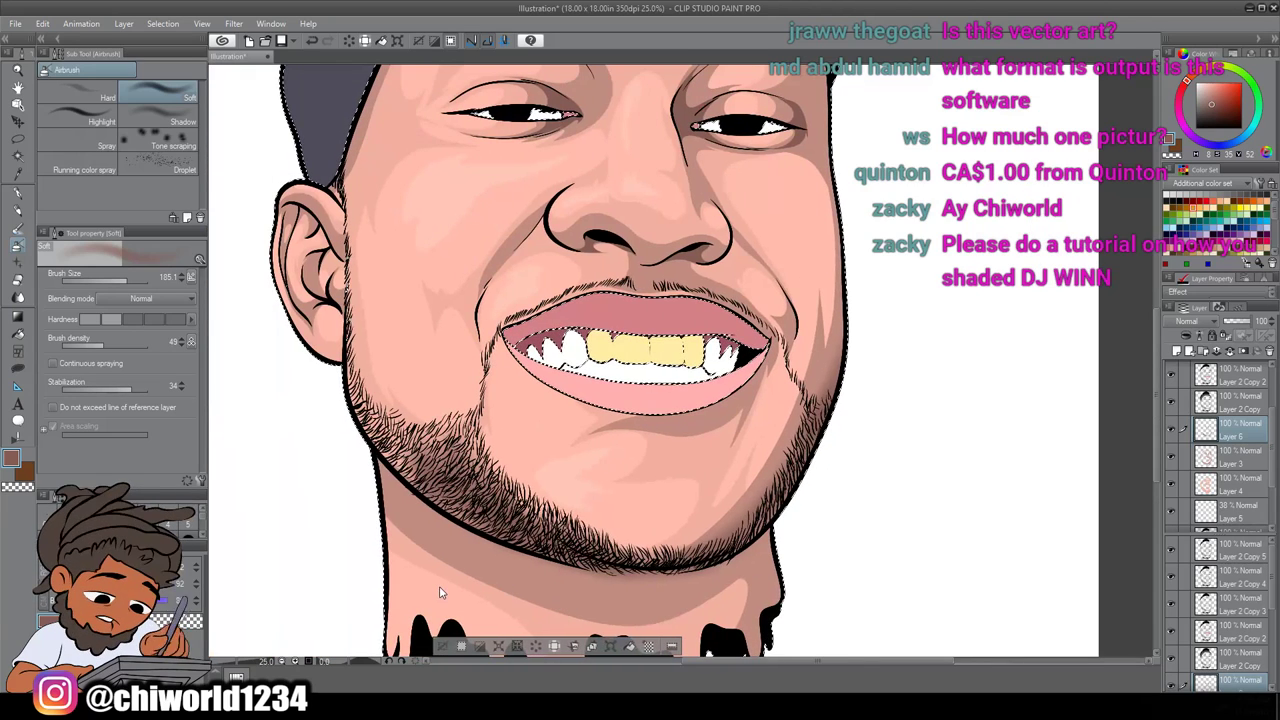
drag(413, 477, 384, 445)
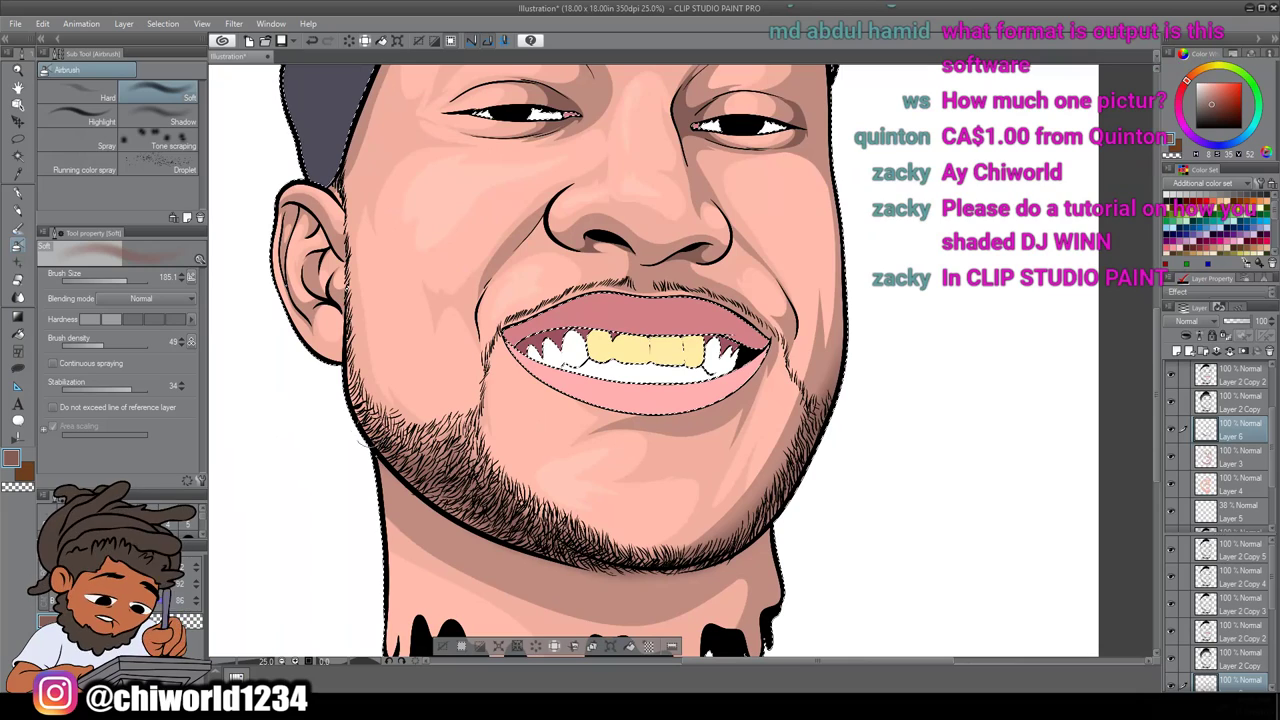
scroll(418, 625, down, 4)
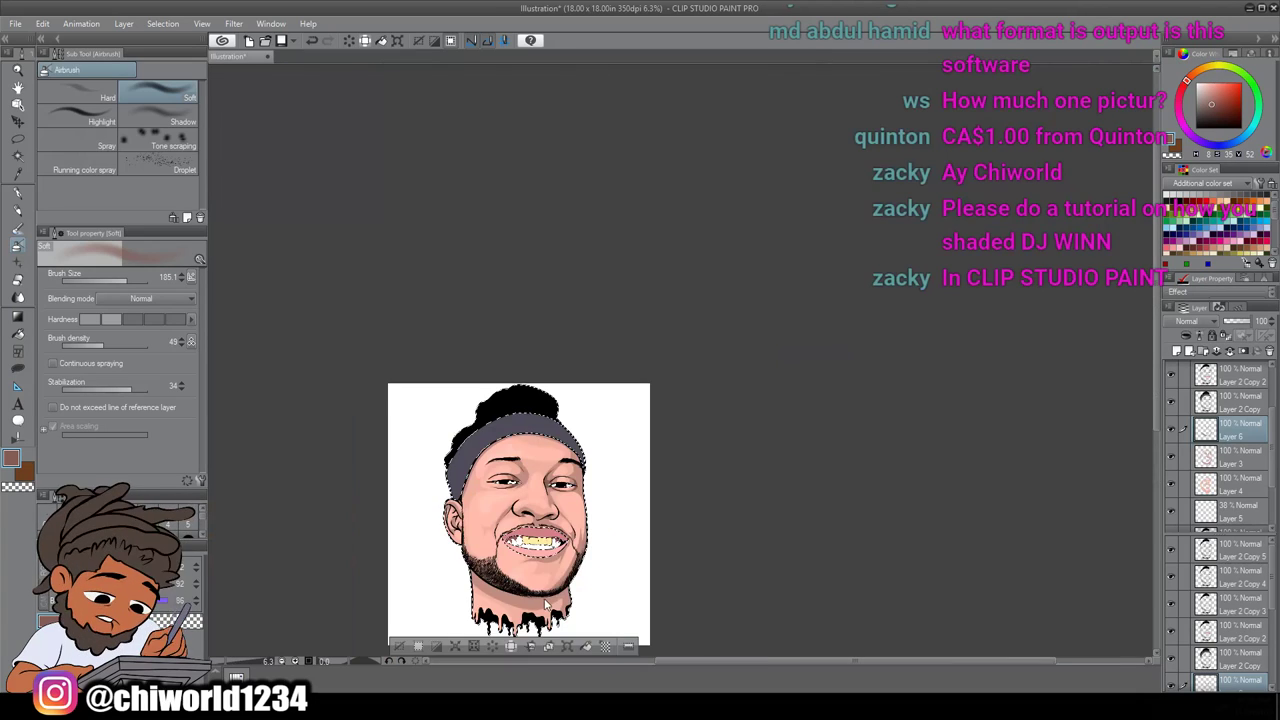
drag(477, 583, 548, 583)
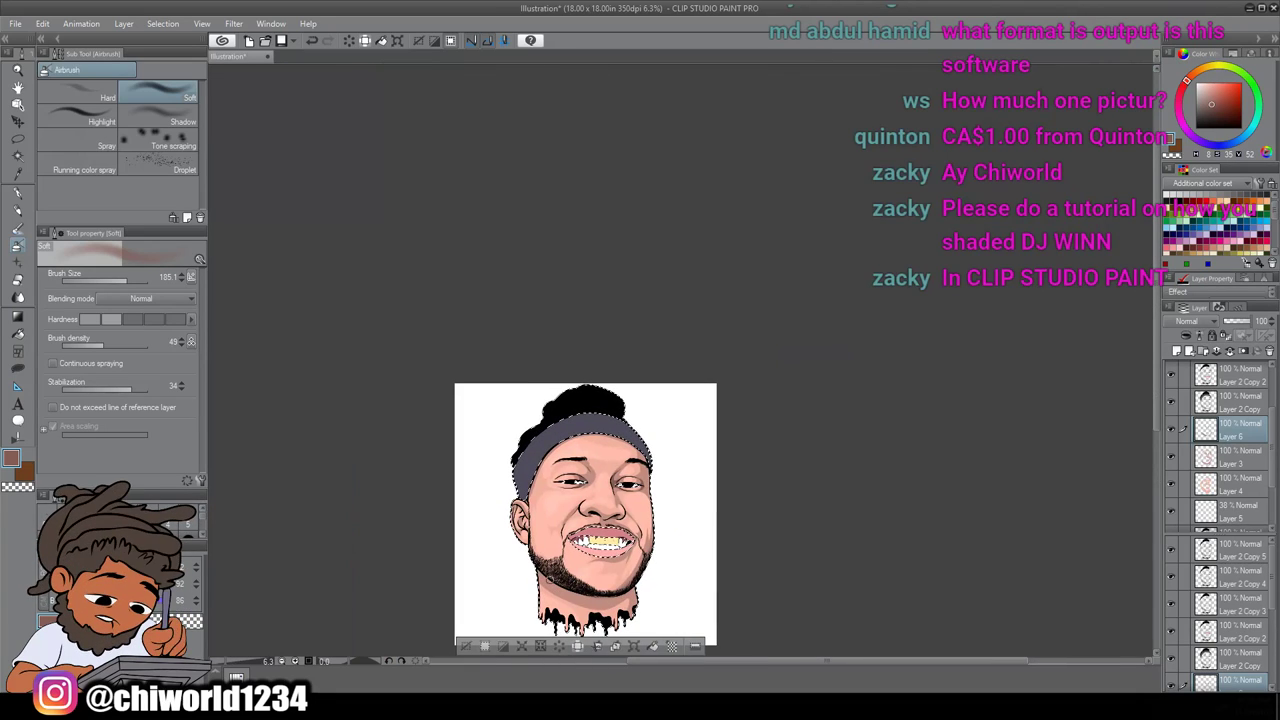
scroll(560, 568, down, 1)
scroll(614, 556, up, 2)
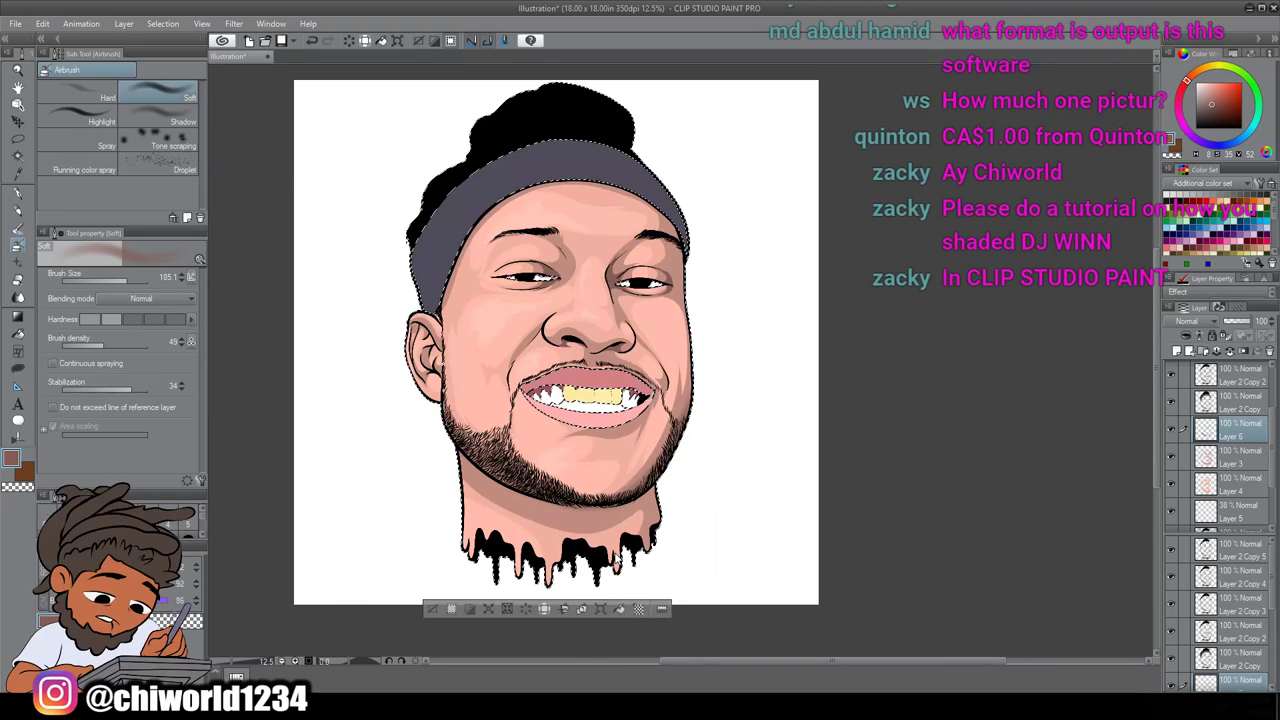
Lasso-fill a narrow dark reddish shadow beneath the right half of the lower lip, following the lip outline up to the mouth corner
scroll(616, 557, up, 2)
scroll(616, 557, up, 2)
scroll(616, 557, up, 1)
scroll(616, 557, left, 1)
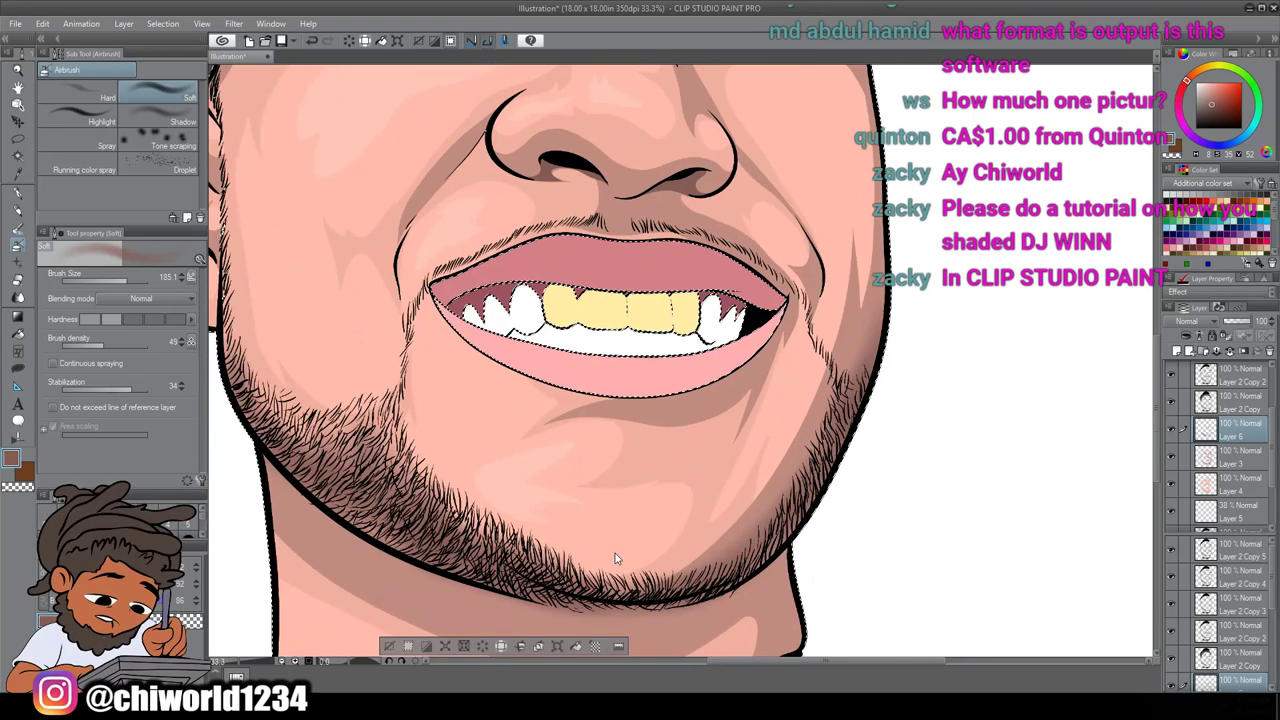
scroll(615, 555, up, 1)
scroll(615, 552, up, 2)
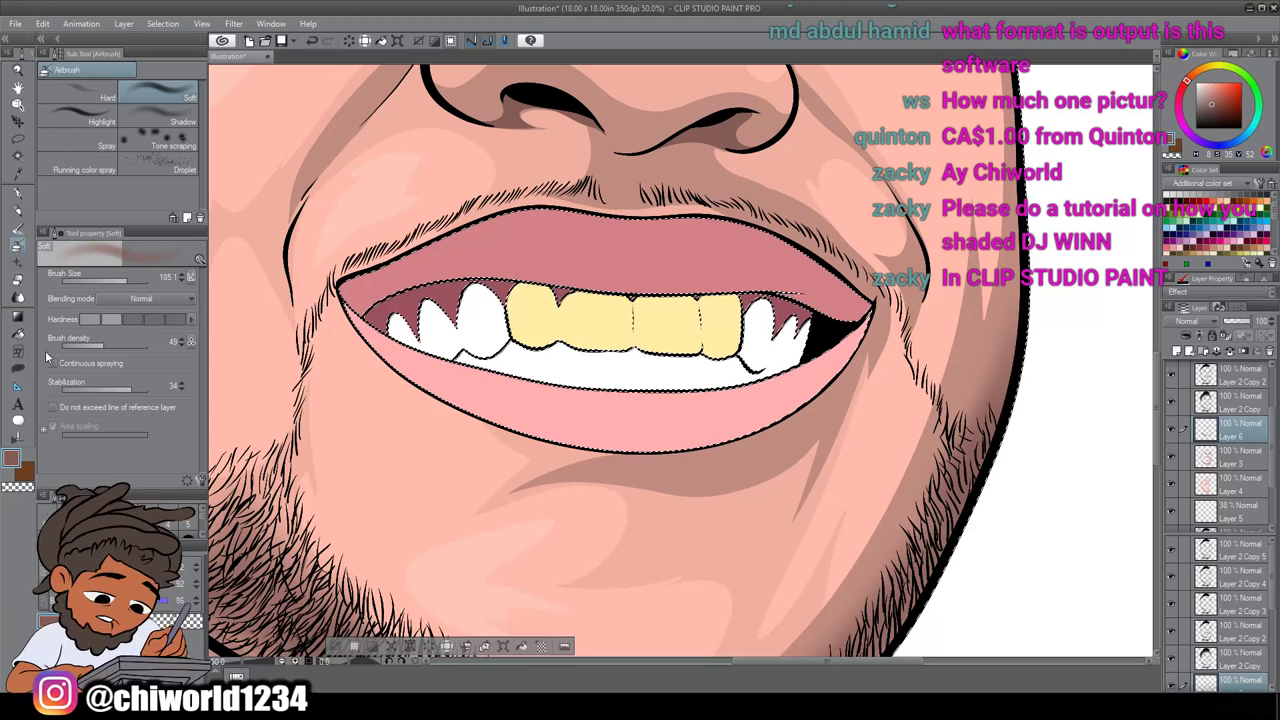
click(16, 226)
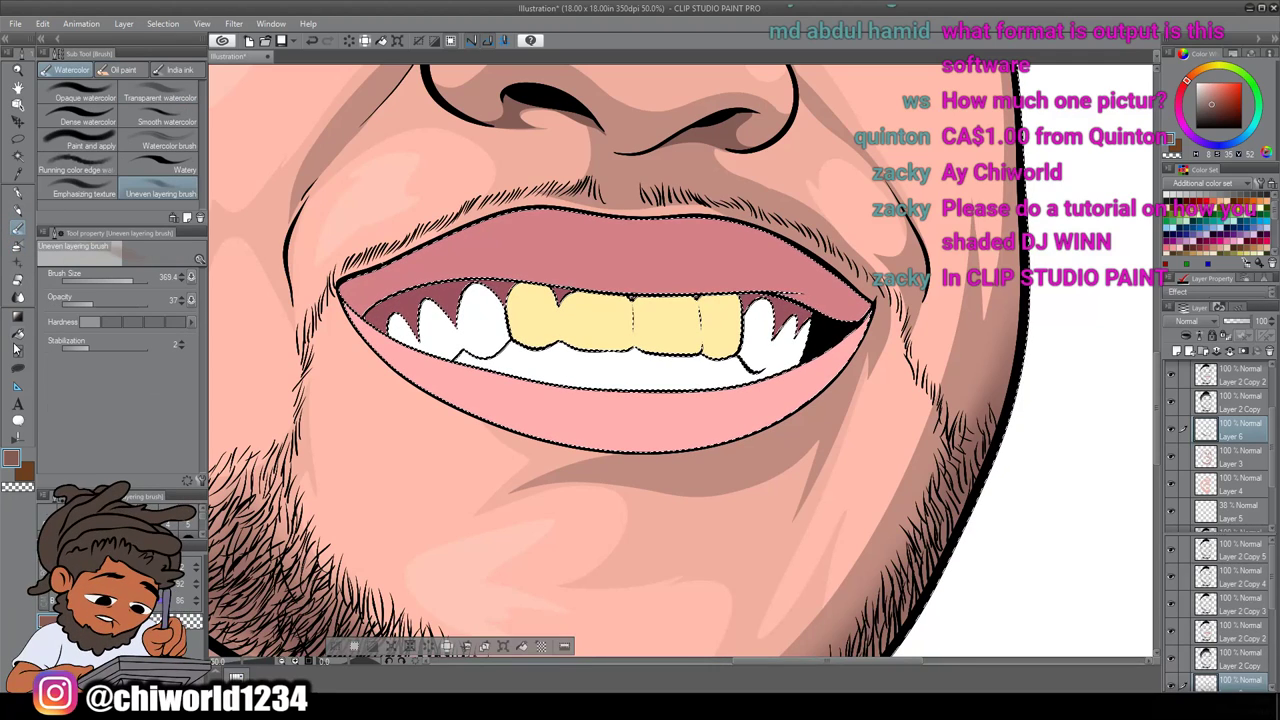
click(17, 368)
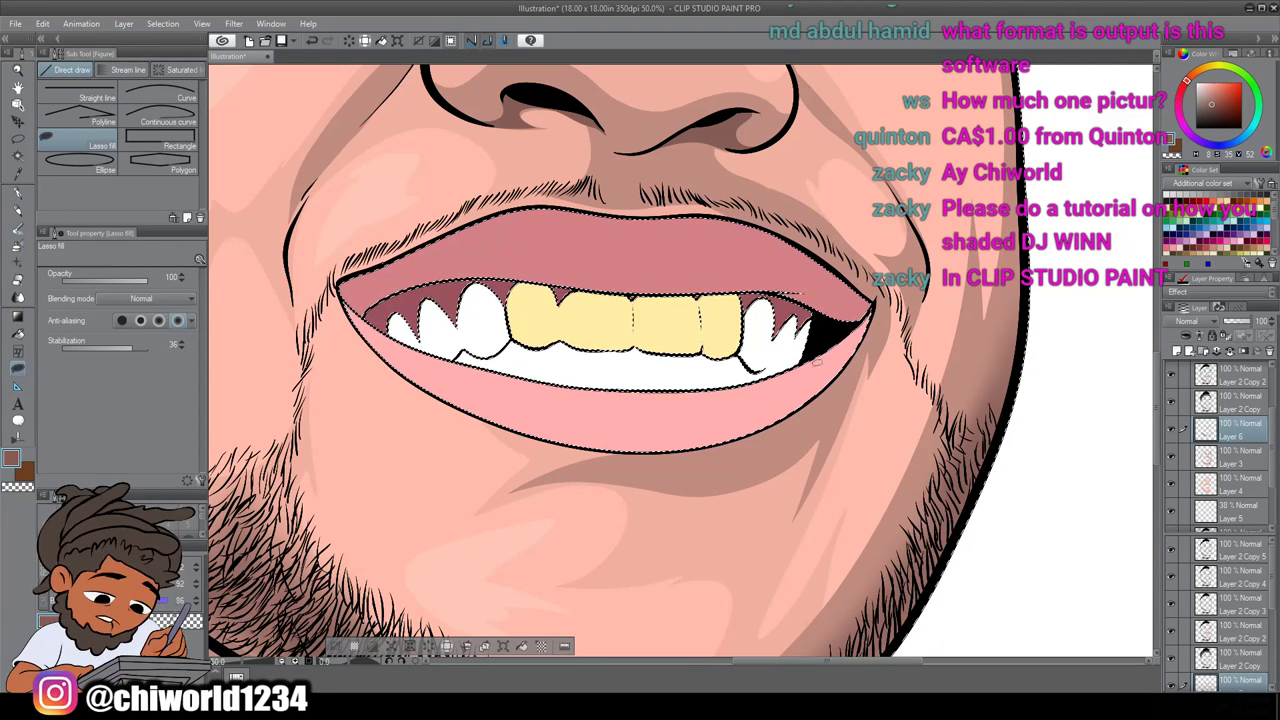
drag(817, 413, 756, 444)
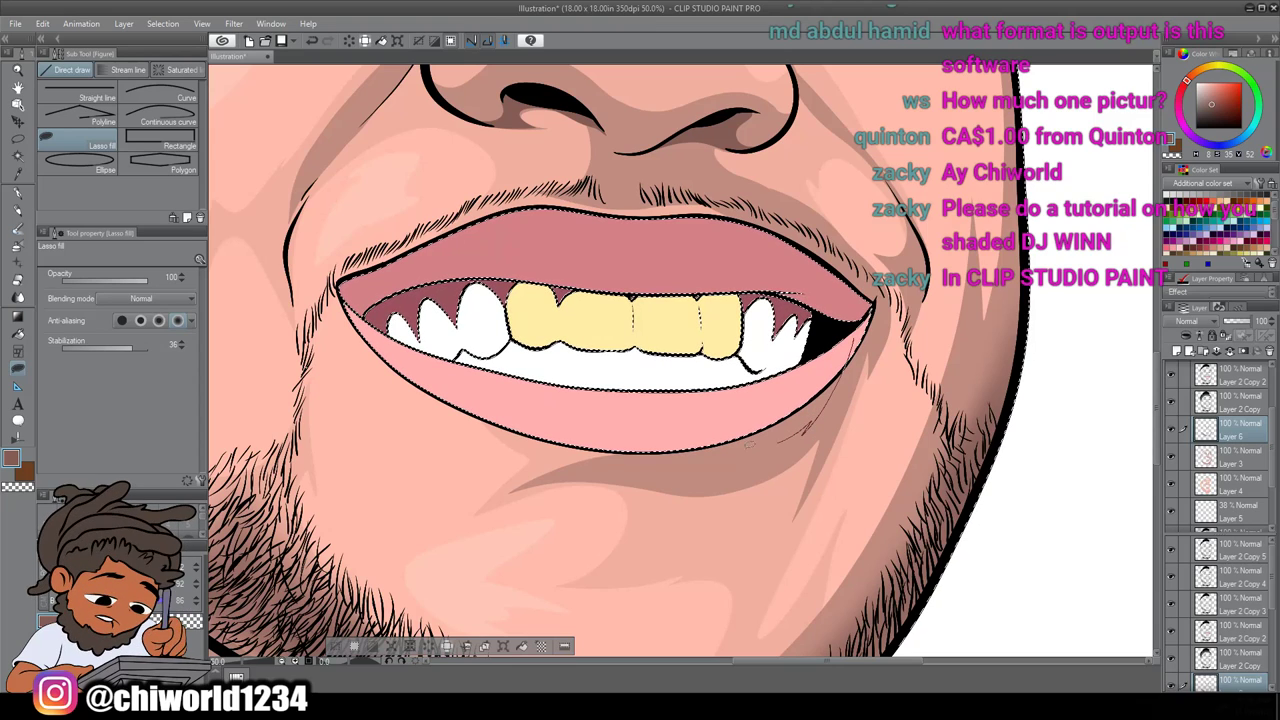
drag(633, 437, 786, 387)
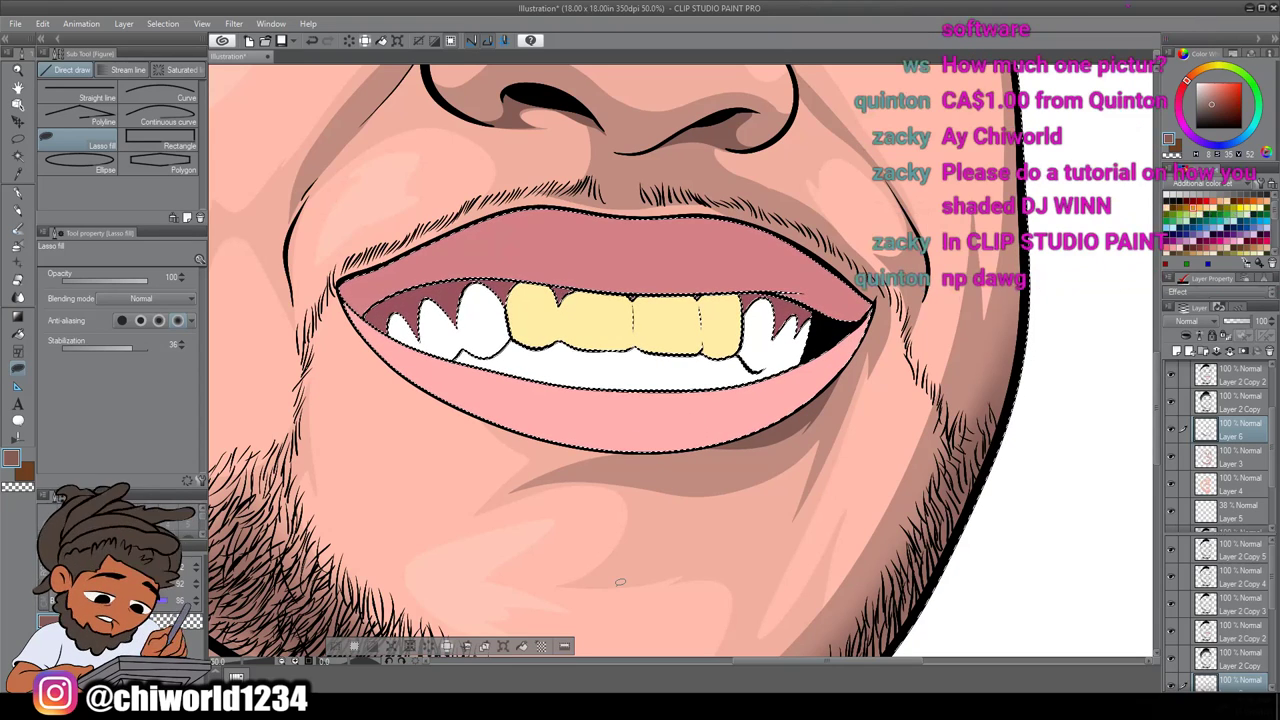
Lasso-fill a slim dark shadow along the smile crease running down from the left side of the nose
scroll(620, 581, down, 5)
scroll(615, 592, up, 5)
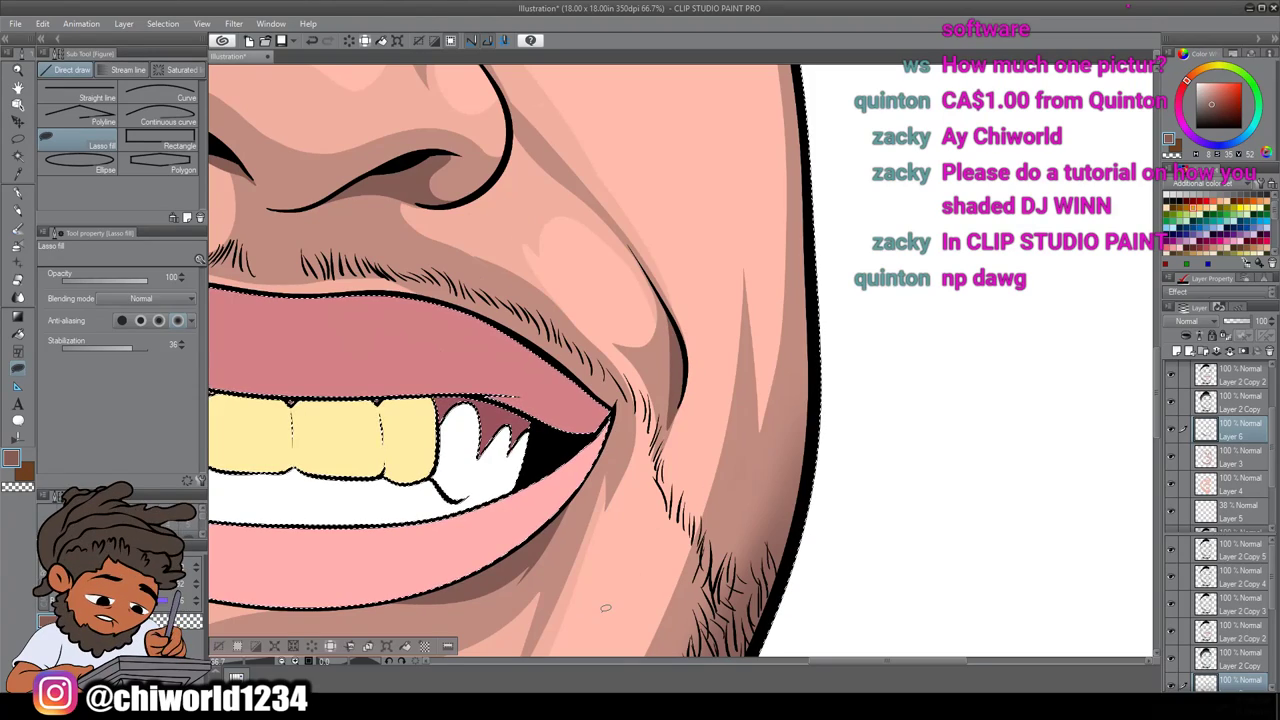
scroll(603, 609, down, 3)
scroll(598, 610, up, 2)
scroll(600, 610, up, 1)
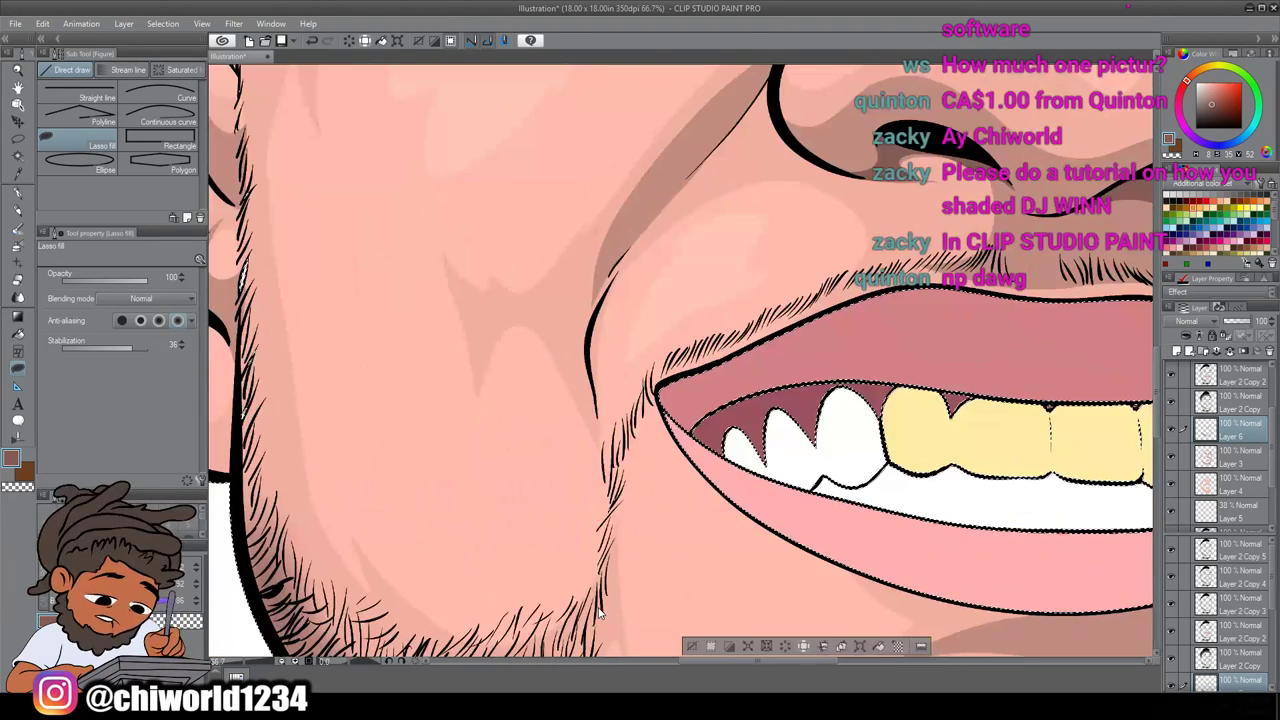
scroll(600, 609, up, 3)
scroll(600, 609, up, 1)
scroll(600, 609, right, 2)
scroll(600, 608, up, 2)
drag(731, 230, 714, 260)
drag(655, 340, 598, 400)
drag(548, 456, 589, 392)
drag(751, 196, 748, 200)
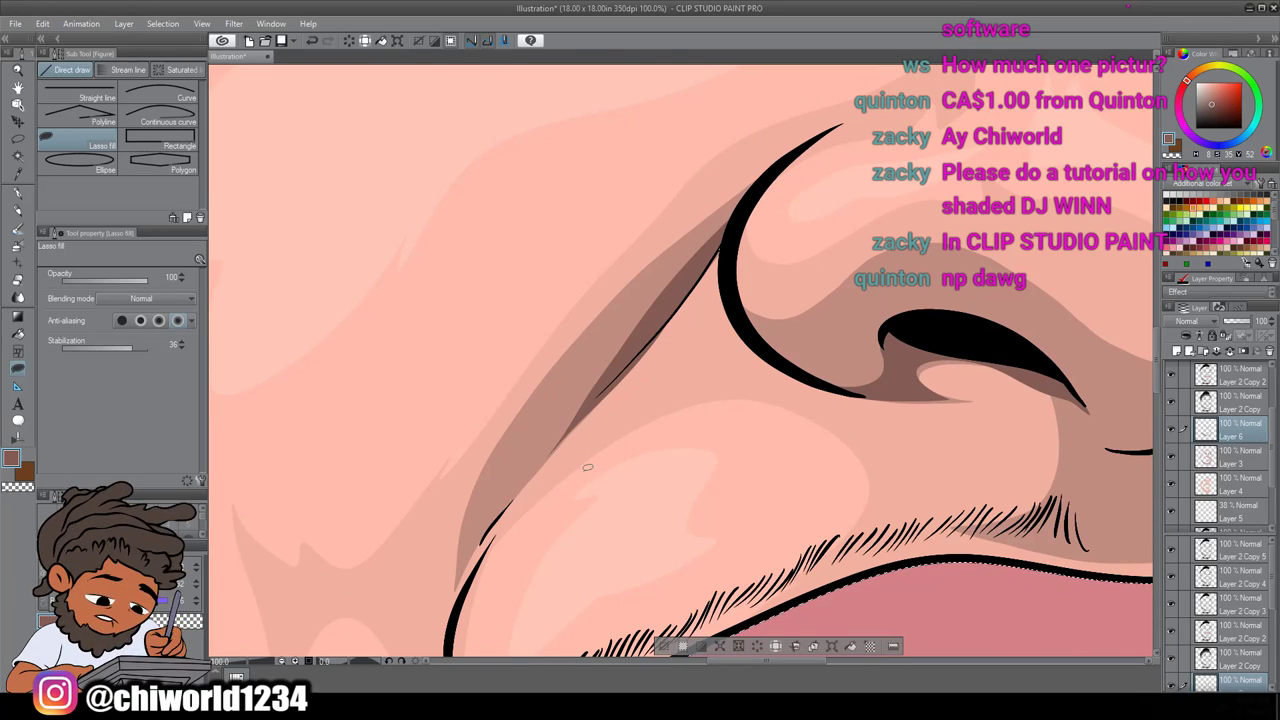
Lasso-fill a tapered dark shadow down the right side of the nose, from the bridge line below the eye corner to the nostril wing
scroll(548, 561, down, 4)
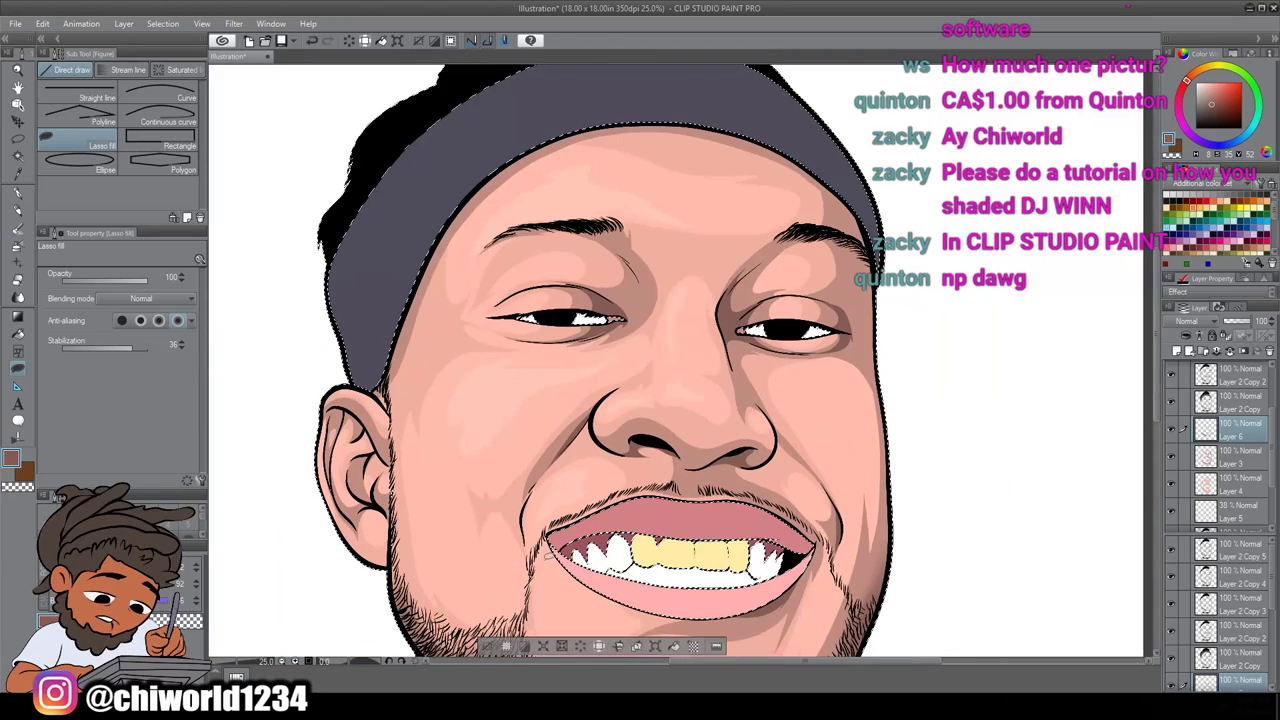
scroll(548, 561, up, 3)
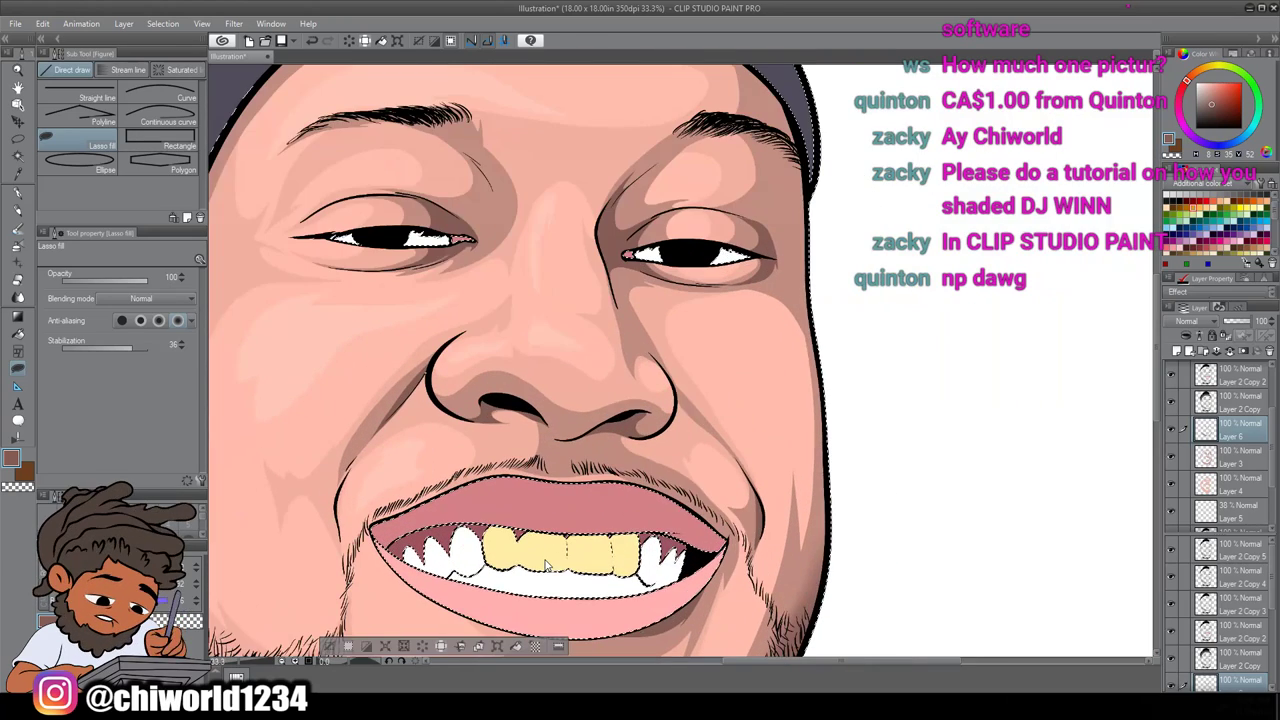
scroll(546, 563, right, 3)
scroll(546, 563, up, 3)
scroll(546, 563, left, 2)
scroll(546, 563, up, 2)
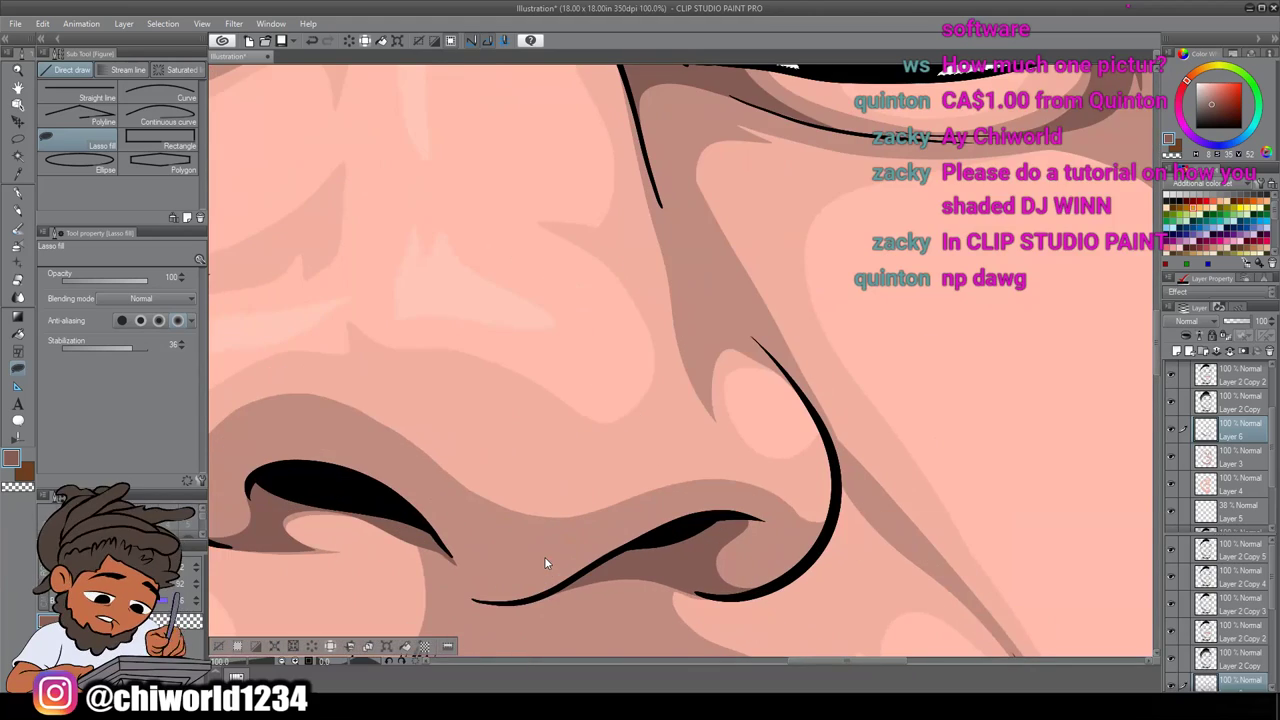
scroll(544, 562, right, 2)
scroll(540, 562, up, 1)
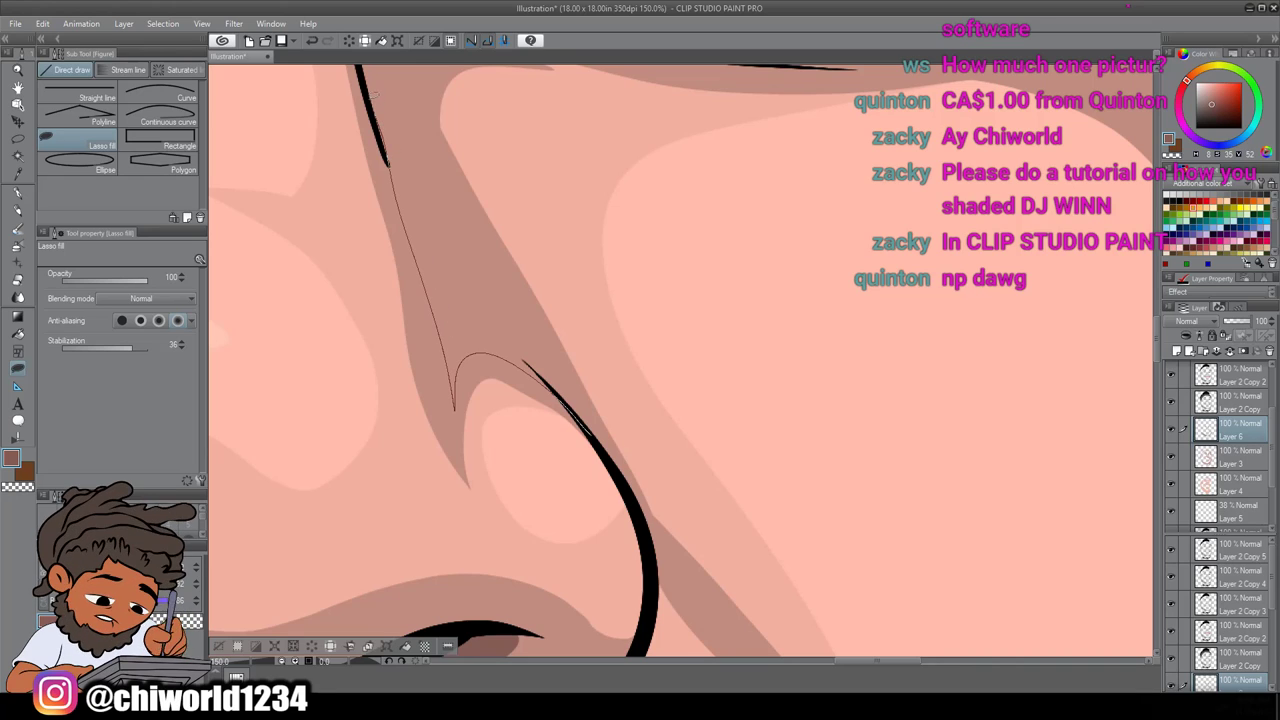
drag(423, 170, 572, 384)
drag(636, 501, 620, 480)
scroll(446, 491, up, 3)
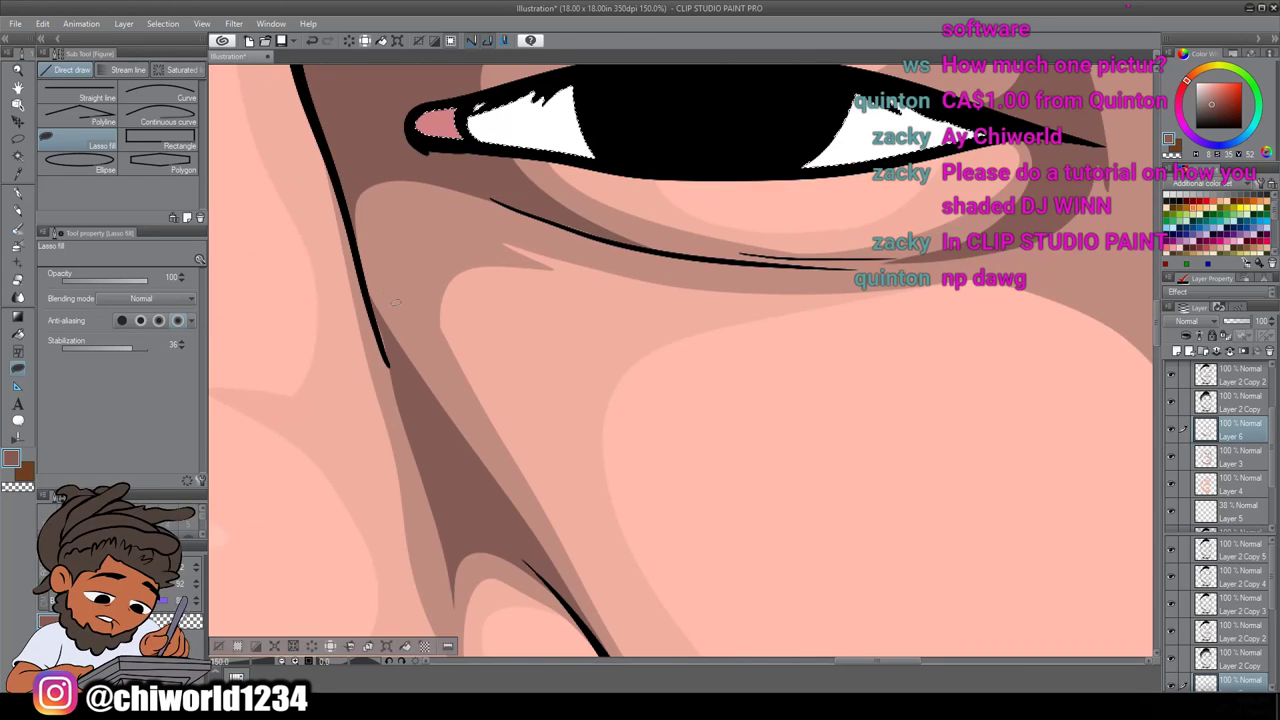
mouse_move(445, 521)
mouse_down()
mouse_move(372, 314)
mouse_move(349, 124)
mouse_move(411, 390)
mouse_up()
Lasso-fill a dark shadow across the neck directly beneath the jawline and check it on the portrait
scroll(518, 561, down, 5)
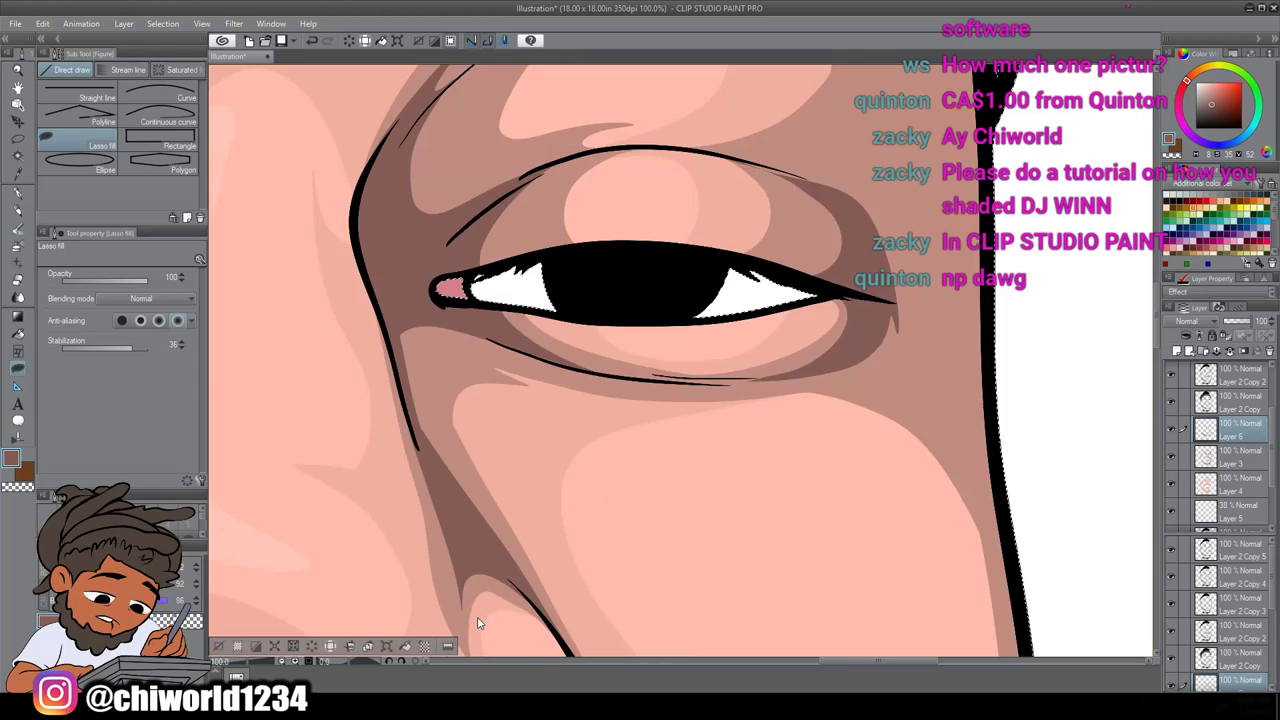
scroll(518, 561, down, 3)
scroll(515, 543, down, 2)
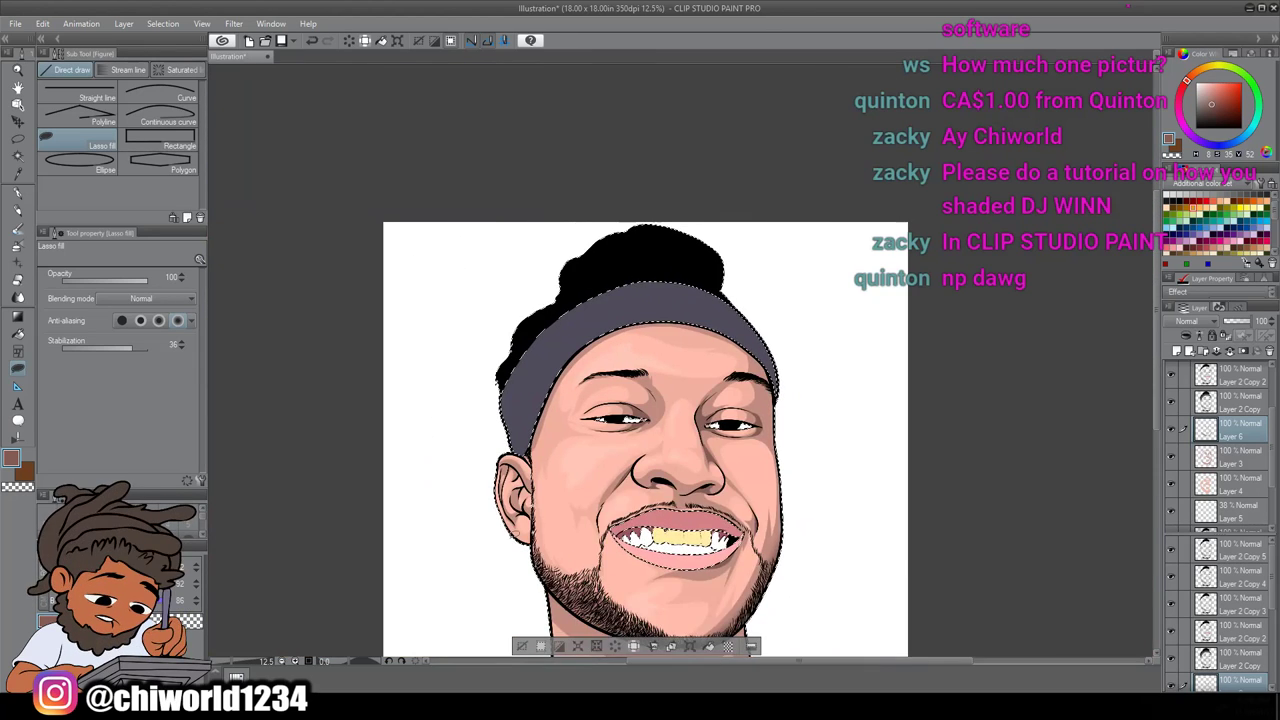
scroll(514, 541, down, 2)
scroll(514, 541, up, 2)
scroll(512, 541, up, 1)
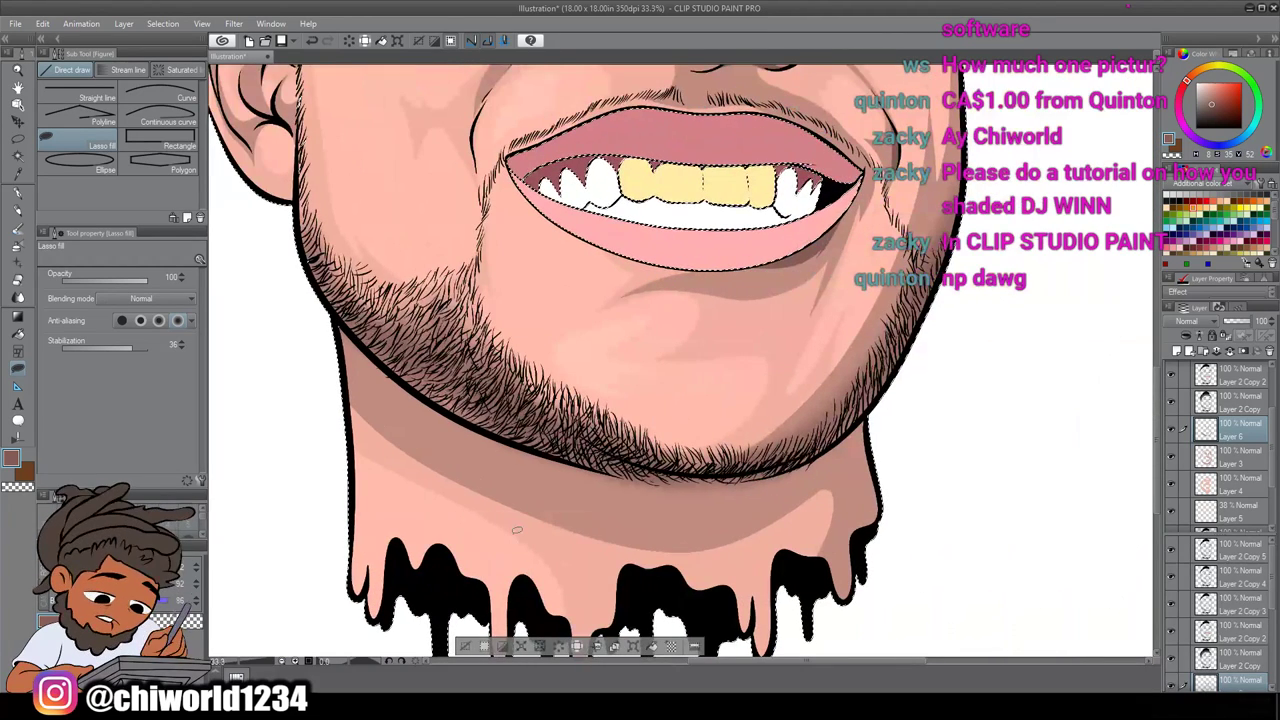
mouse_move(891, 410)
mouse_down()
mouse_move(880, 432)
mouse_move(760, 515)
mouse_move(590, 512)
mouse_move(440, 410)
mouse_move(465, 405)
mouse_move(612, 458)
mouse_move(890, 405)
mouse_up()
scroll(925, 345, down, 4)
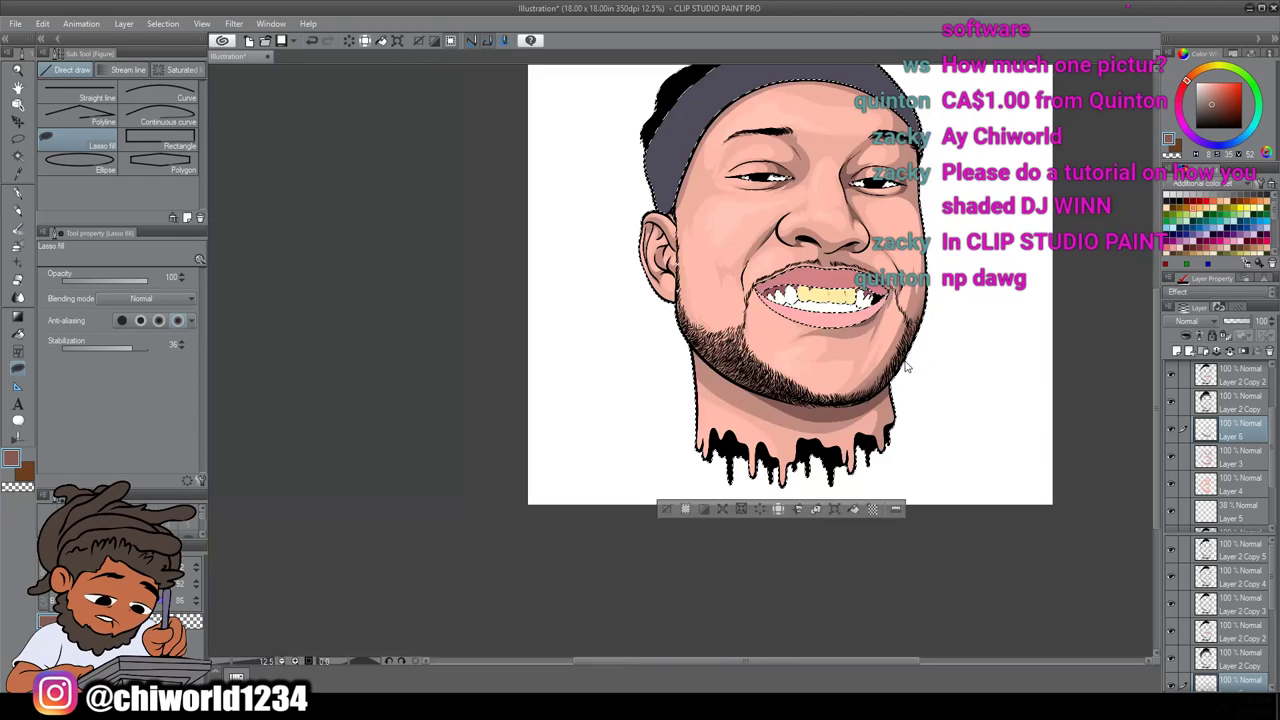
Lasso-fill a thin dark shadow on the forehead along the lower edge of the headband, starting from the left temple
scroll(931, 318, up, 3)
scroll(931, 318, up, 1)
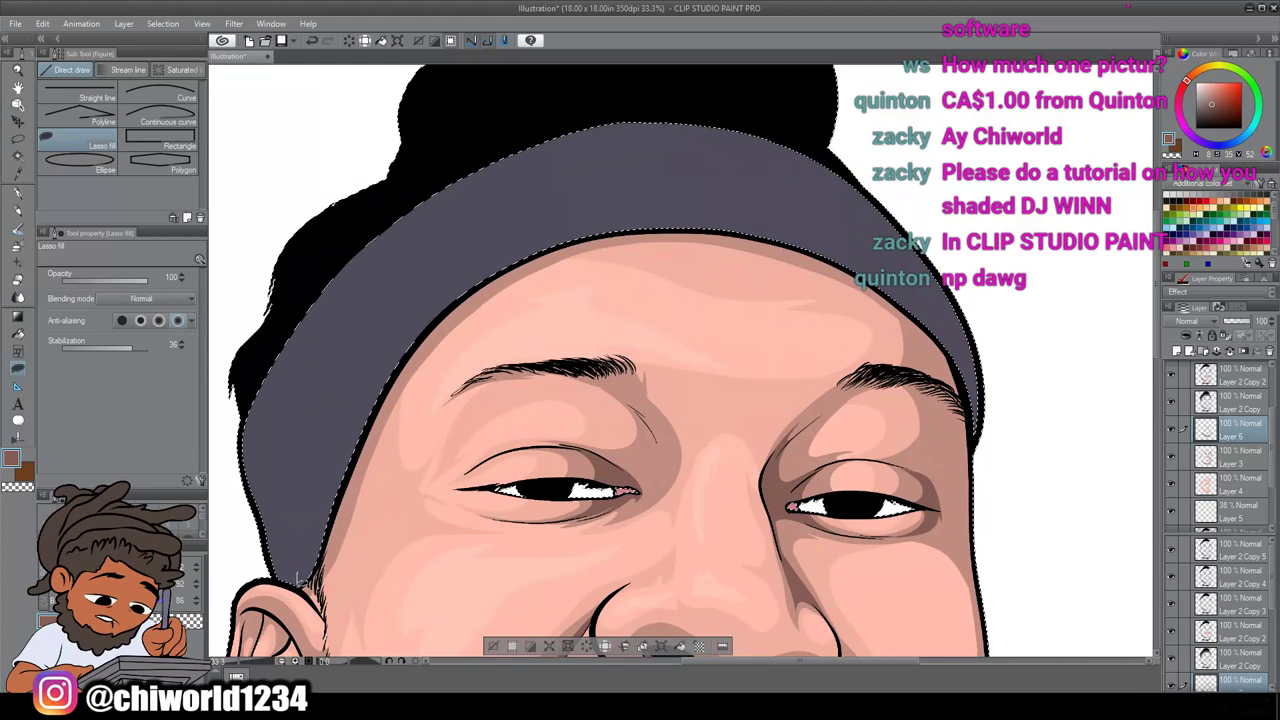
drag(334, 545, 392, 403)
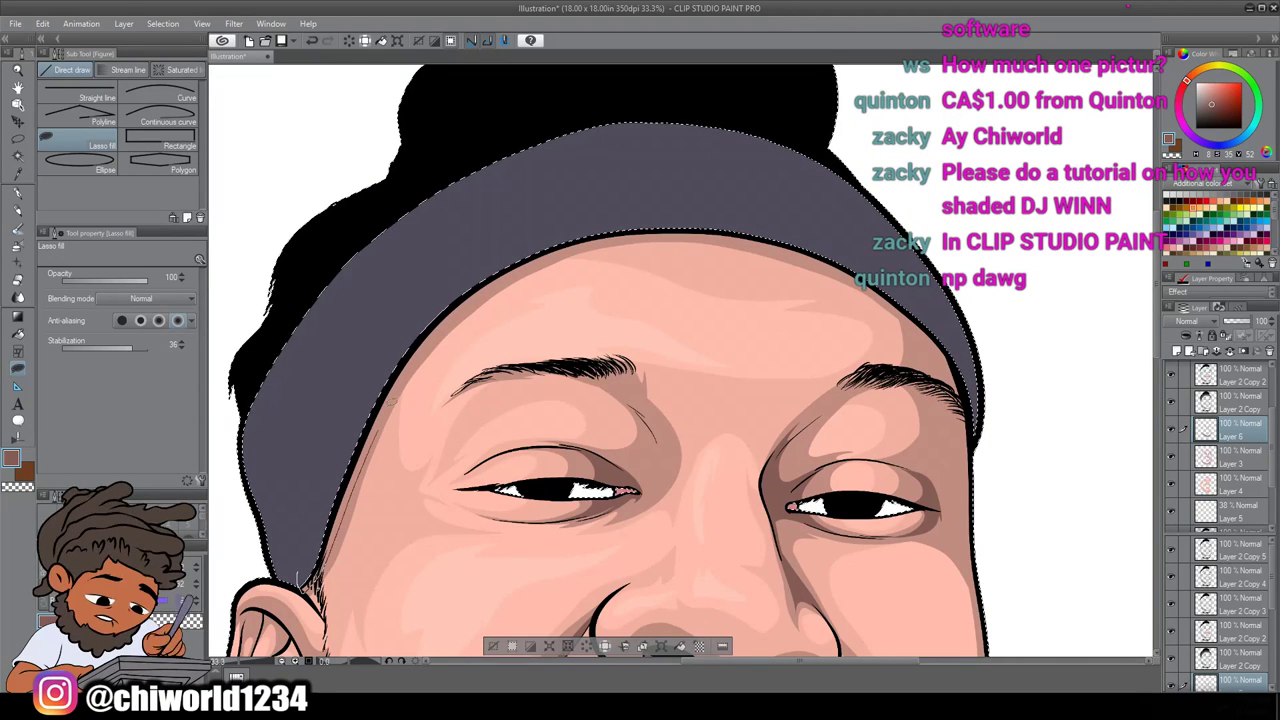
mouse_move(434, 336)
mouse_down()
mouse_move(543, 259)
mouse_move(683, 231)
mouse_move(745, 237)
mouse_move(846, 276)
mouse_move(958, 378)
mouse_move(643, 146)
mouse_move(303, 374)
mouse_move(286, 545)
mouse_up()
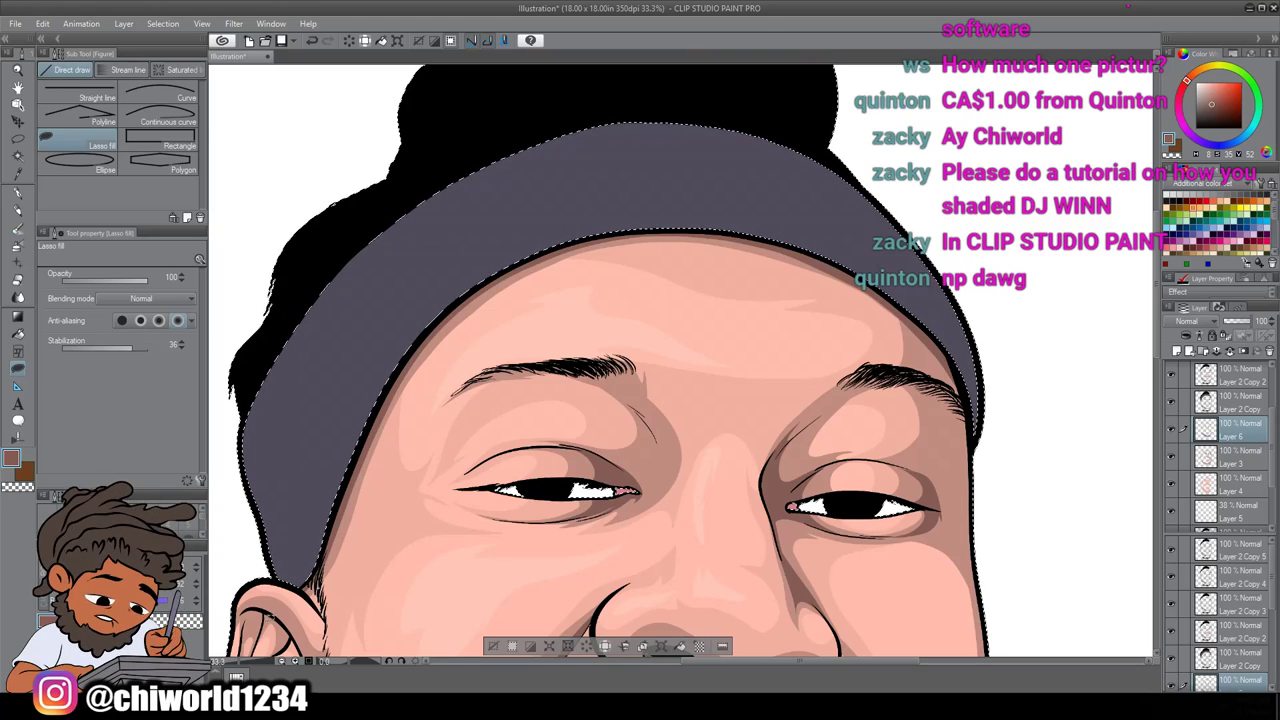
Lasso-fill a curved dark shadow in the upper part of the ear's inner hollow, beneath the fold line
scroll(280, 570, down, 4)
scroll(280, 570, left, 3)
scroll(290, 548, down, 4)
scroll(292, 546, up, 4)
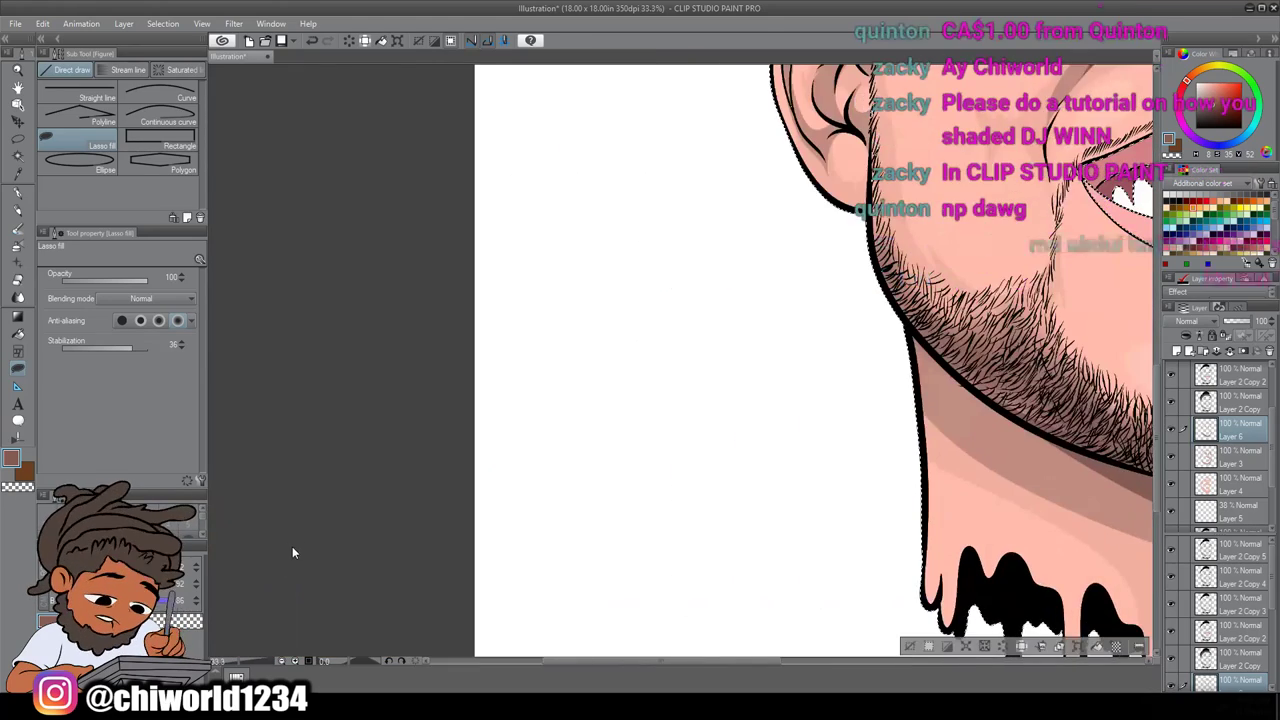
scroll(293, 551, up, 4)
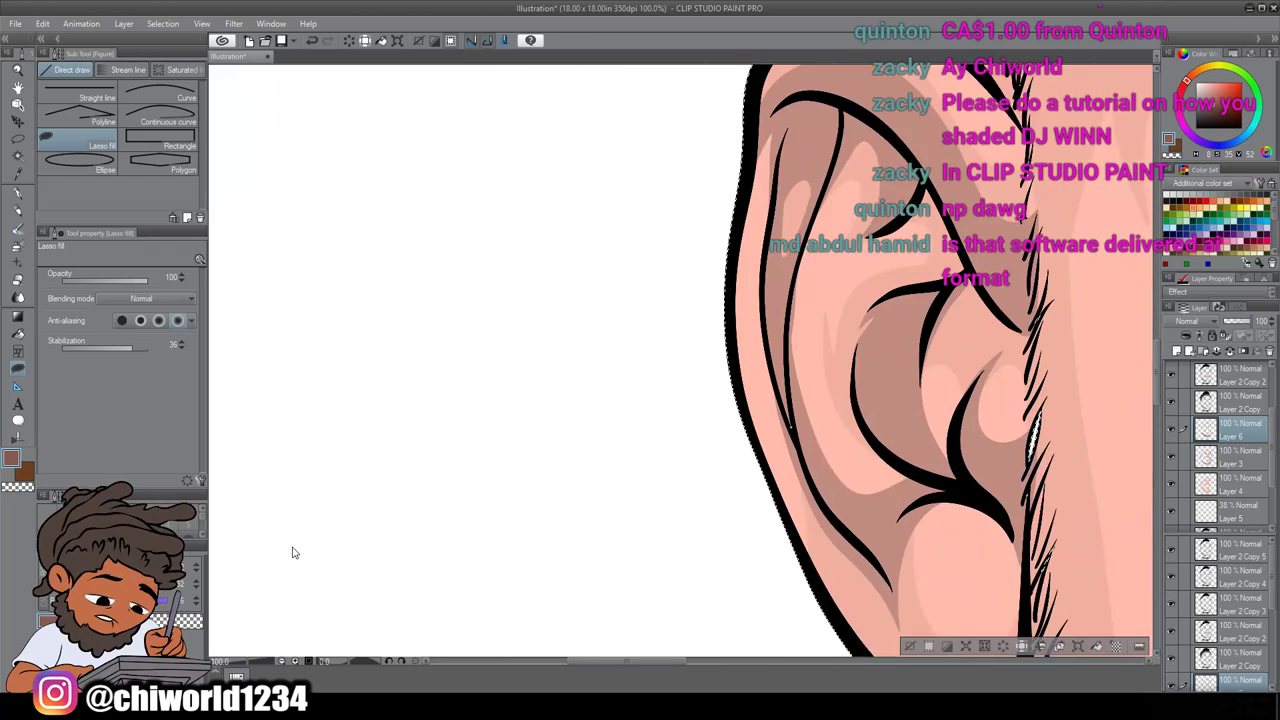
scroll(293, 552, up, 3)
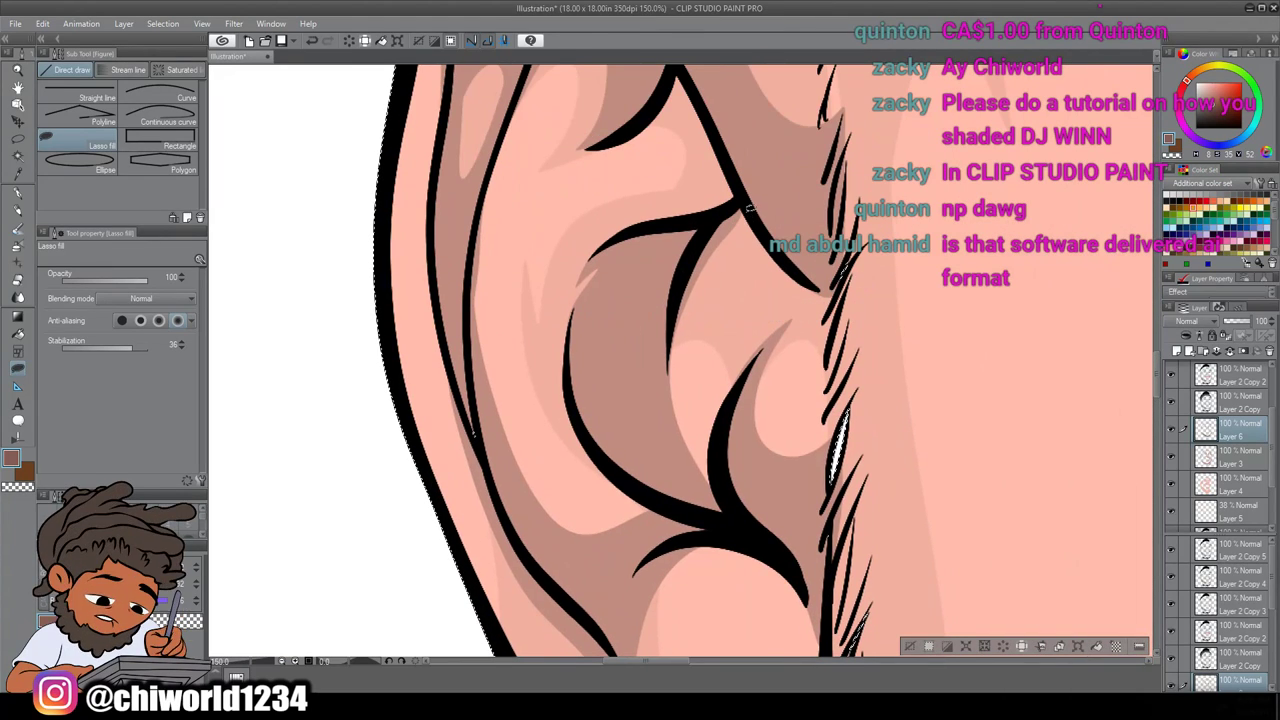
mouse_move(742, 198)
mouse_down()
mouse_move(766, 248)
mouse_move(678, 292)
mouse_move(600, 414)
mouse_move(566, 385)
mouse_move(588, 278)
mouse_up()
drag(658, 227, 742, 201)
scroll(606, 195, up, 2)
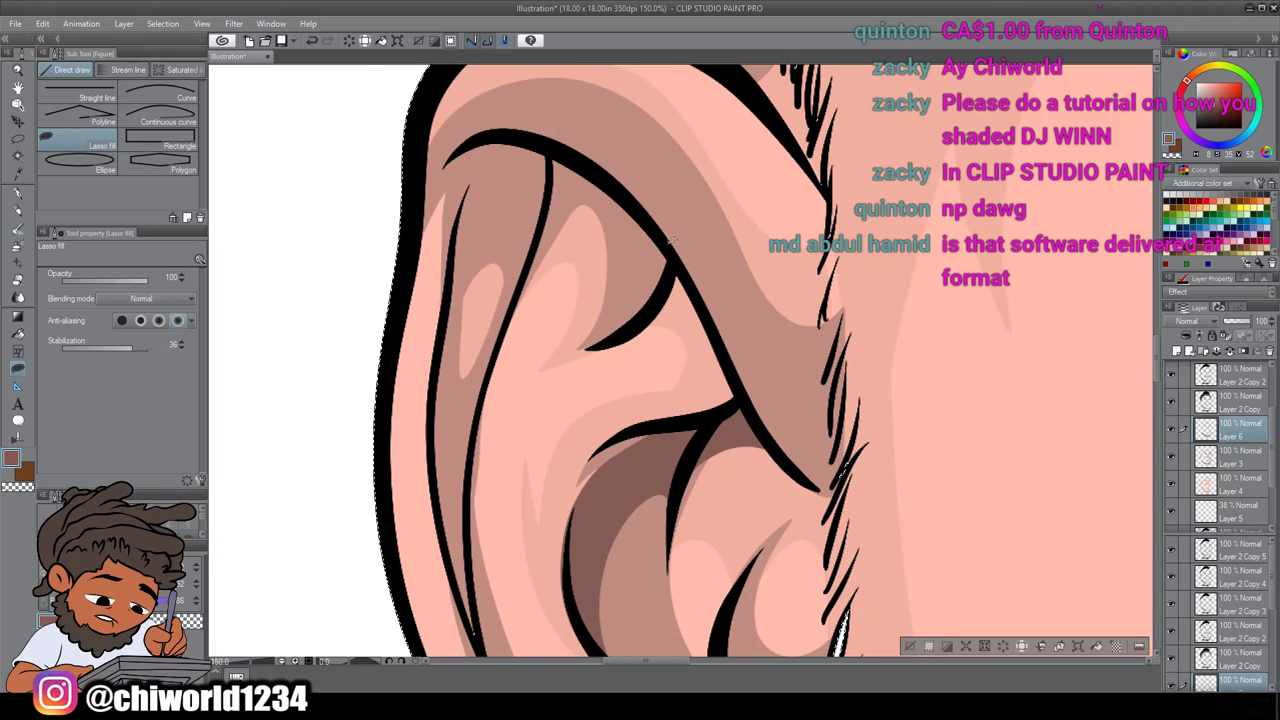
Lasso-fill a dark shadow along the upper inner ear, arching around the two light areas beneath the outer fold line
drag(632, 318, 636, 253)
mouse_move(572, 188)
mouse_down()
mouse_move(550, 209)
mouse_move(511, 305)
mouse_move(497, 206)
mouse_up()
drag(460, 272, 440, 350)
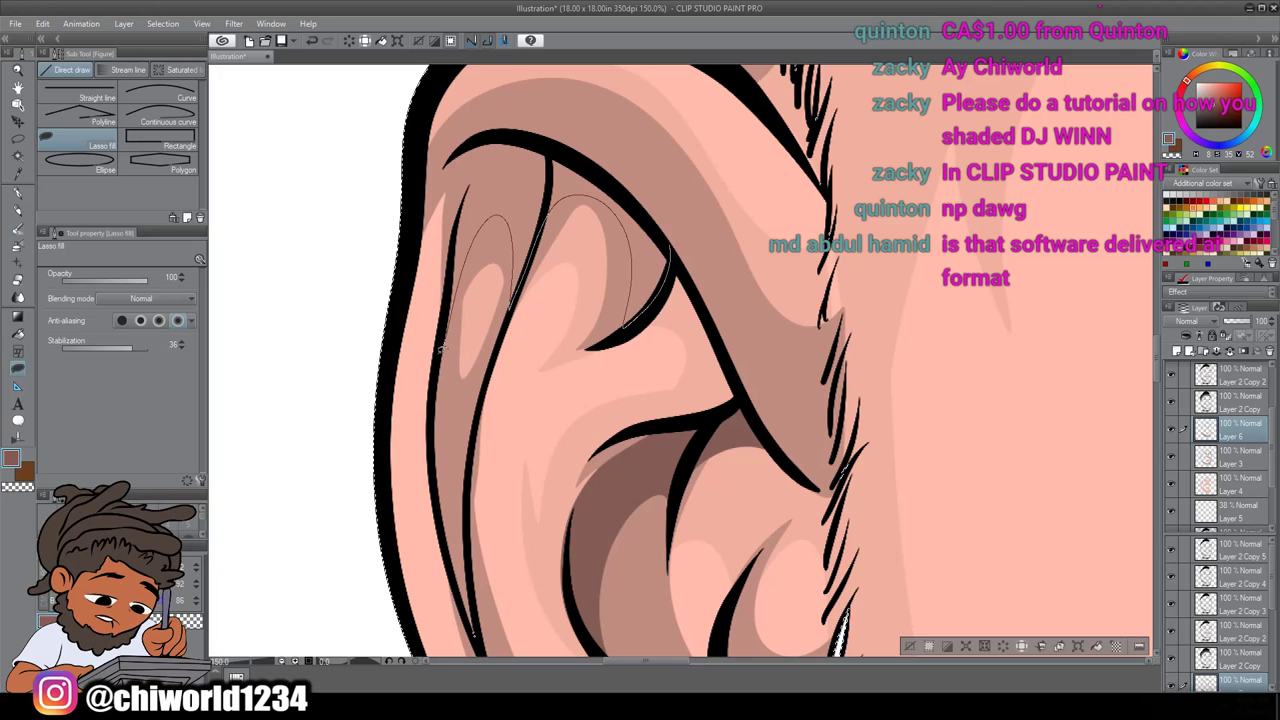
mouse_move(452, 219)
mouse_down()
mouse_move(492, 148)
mouse_move(612, 176)
mouse_up()
scroll(684, 317, down, 5)
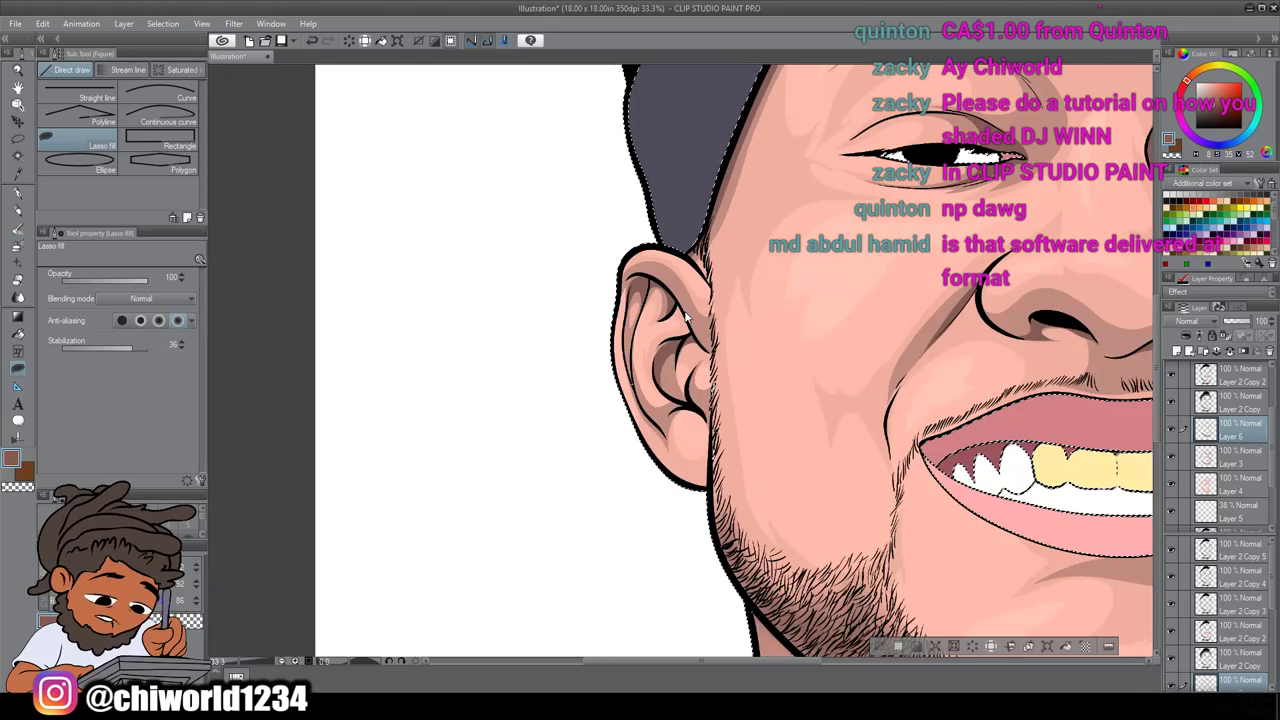
scroll(685, 317, down, 1)
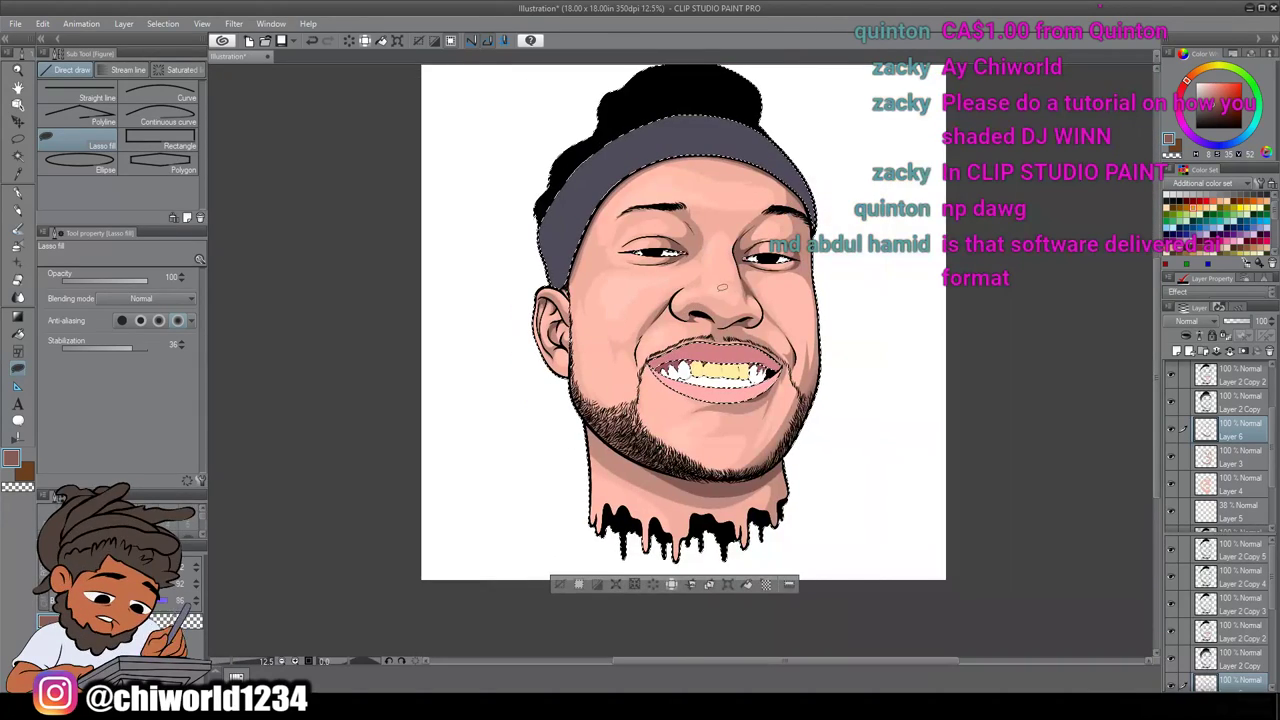
Lasso-fill a thin dark shadow across the mustache area between the nose and the upper lip and check it on the portrait
scroll(745, 350, up, 5)
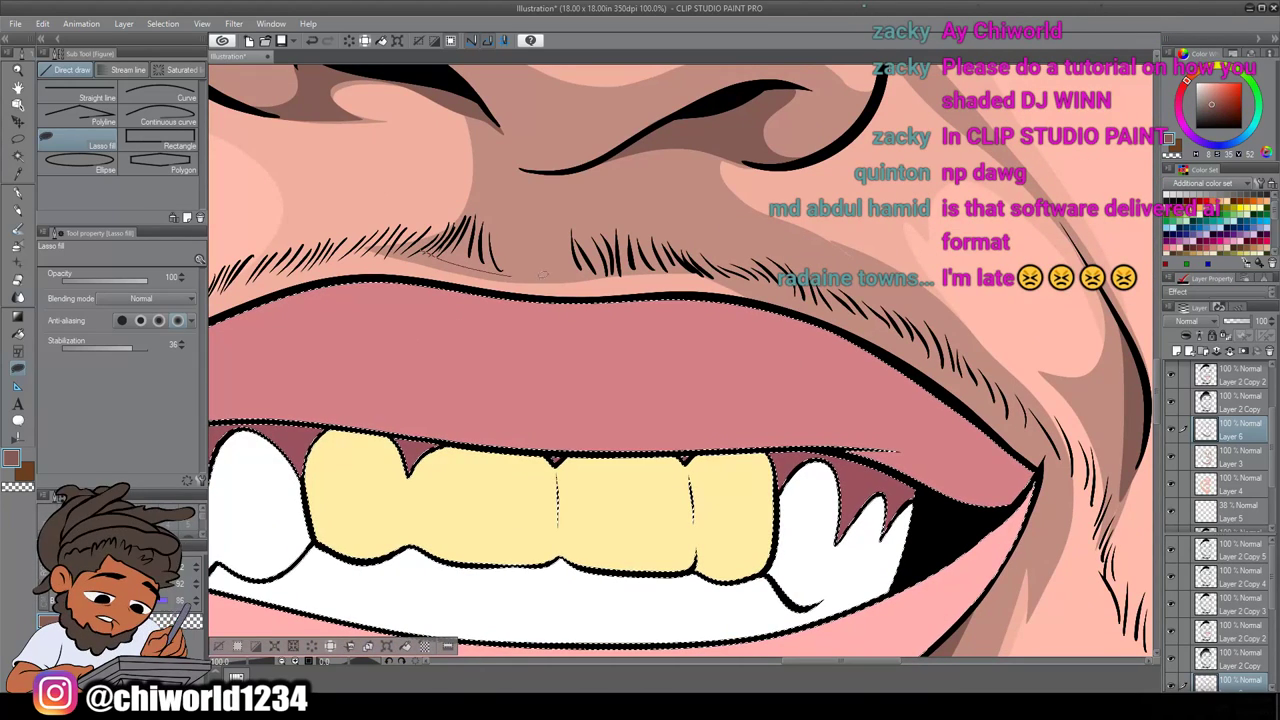
mouse_move(715, 275)
mouse_down()
mouse_move(768, 282)
mouse_move(610, 237)
mouse_move(342, 253)
mouse_up()
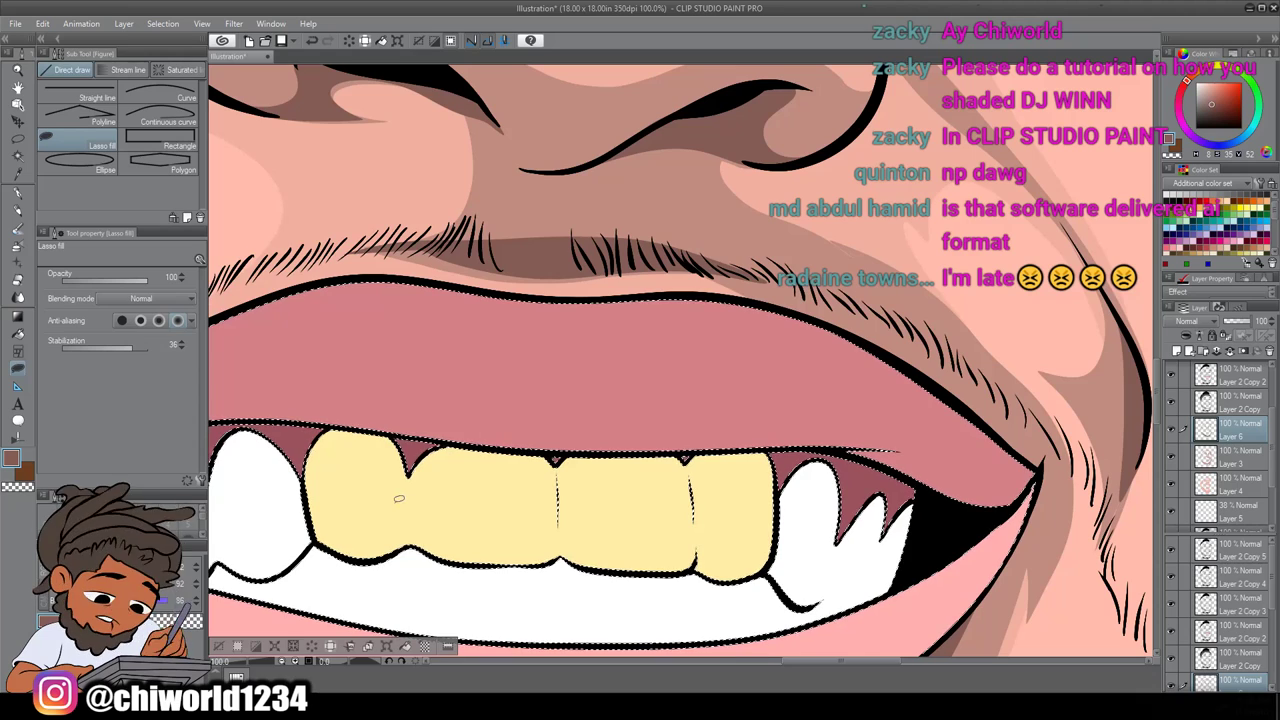
scroll(420, 510, down, 4)
scroll(642, 599, down, 2)
scroll(642, 599, left, 2)
scroll(642, 599, down, 2)
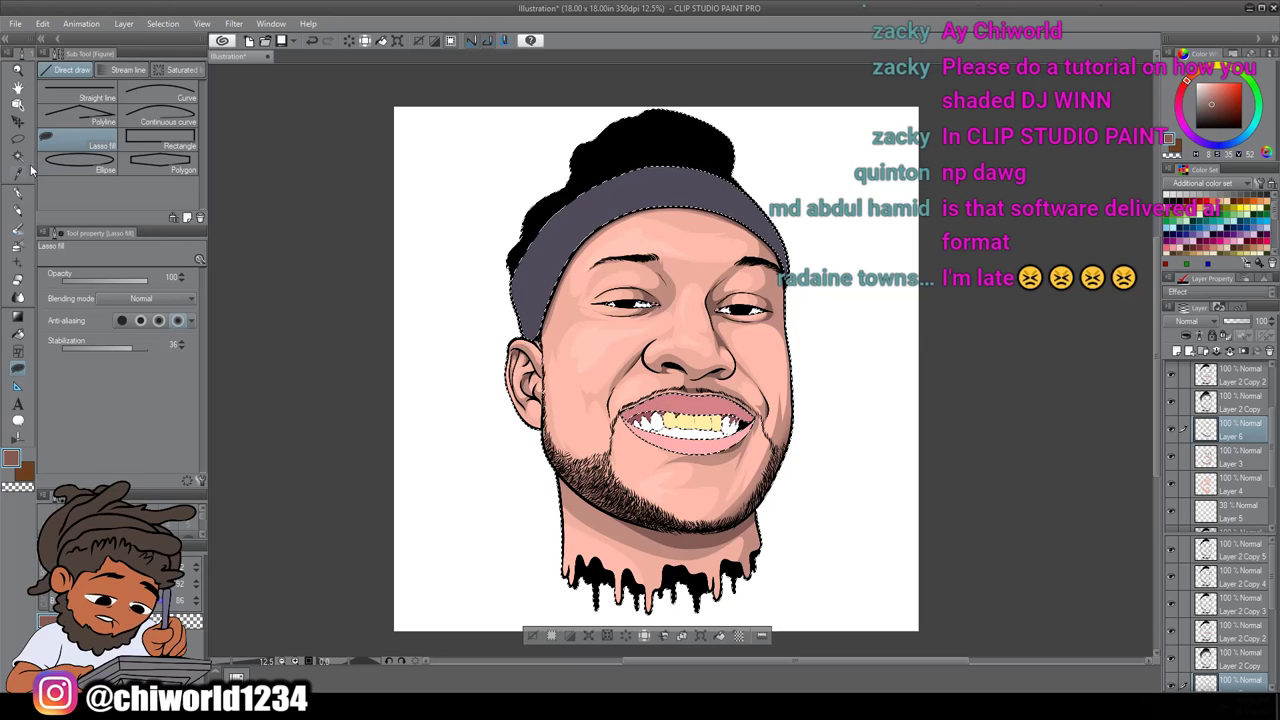
Switch to the Auto select tool, deselect the skin selection, and merge Layer 6 into Layer 3 below
key(w)
key(ctrl+d)
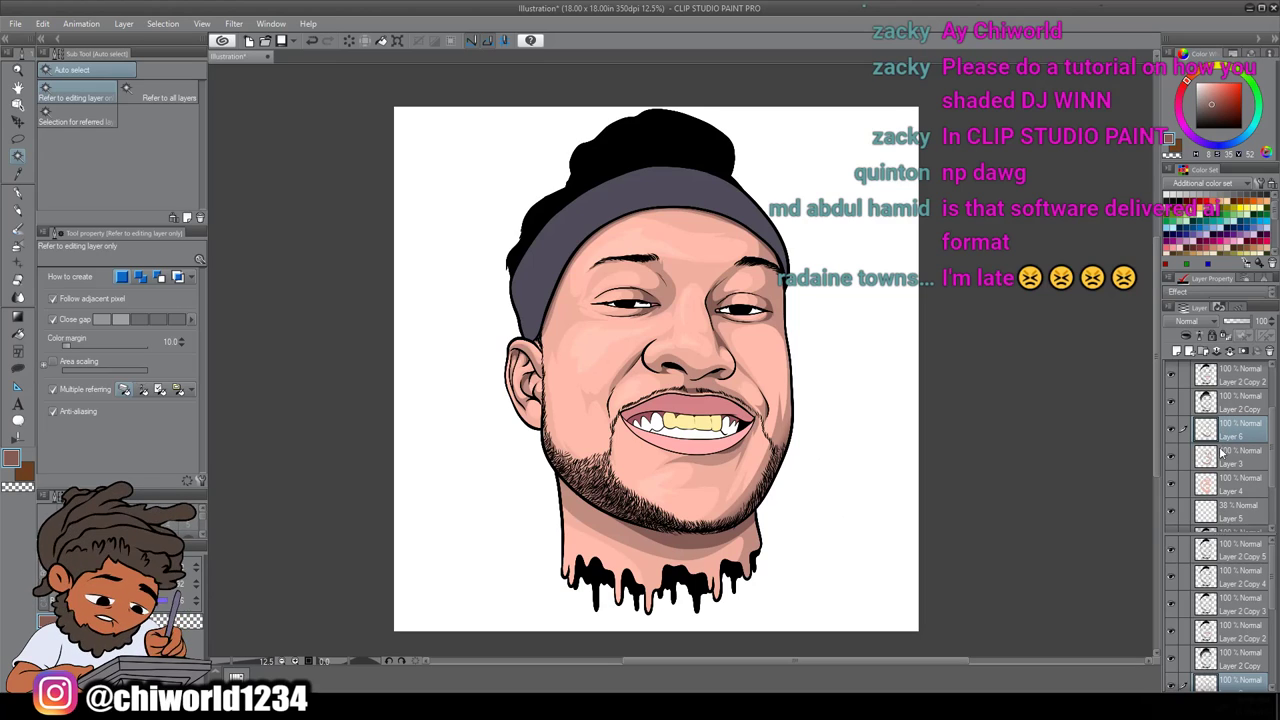
scroll(1225, 473, down, 1)
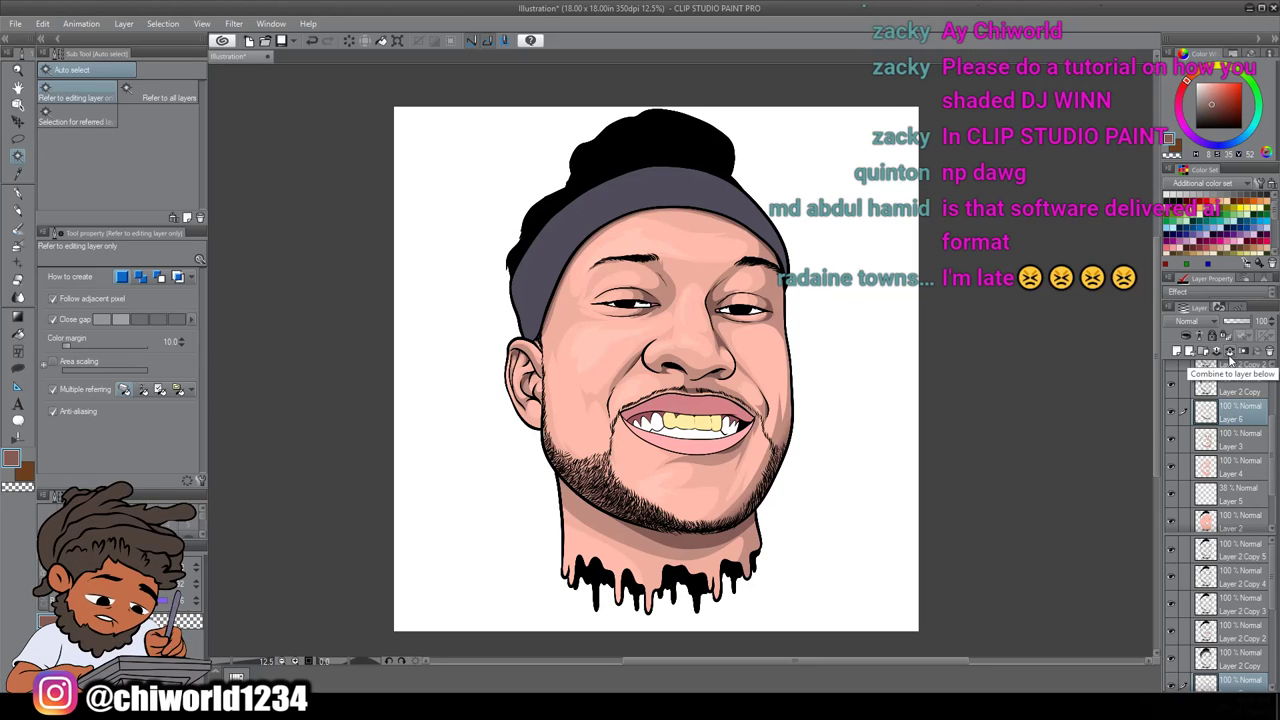
click(1229, 354)
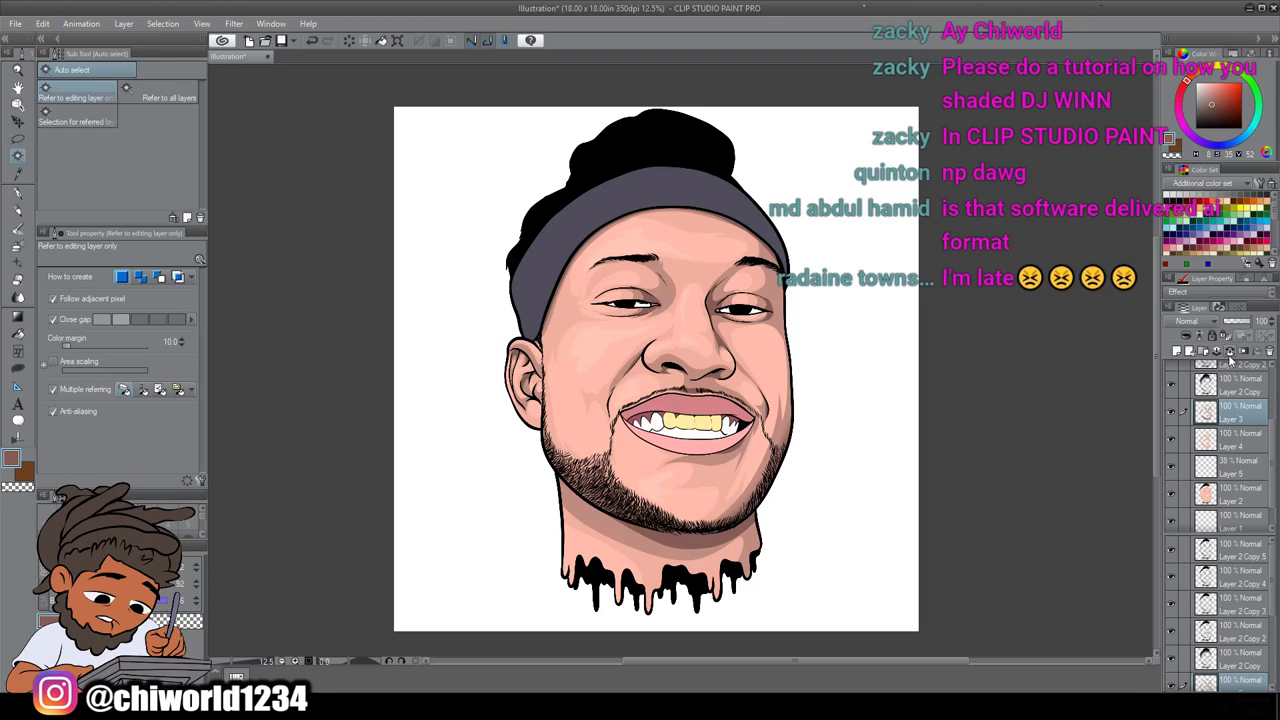
Merge the skin shading layers Layer 3, Layer 4 and Layer 5 down into Layer 2
click(1230, 356)
click(1230, 356)
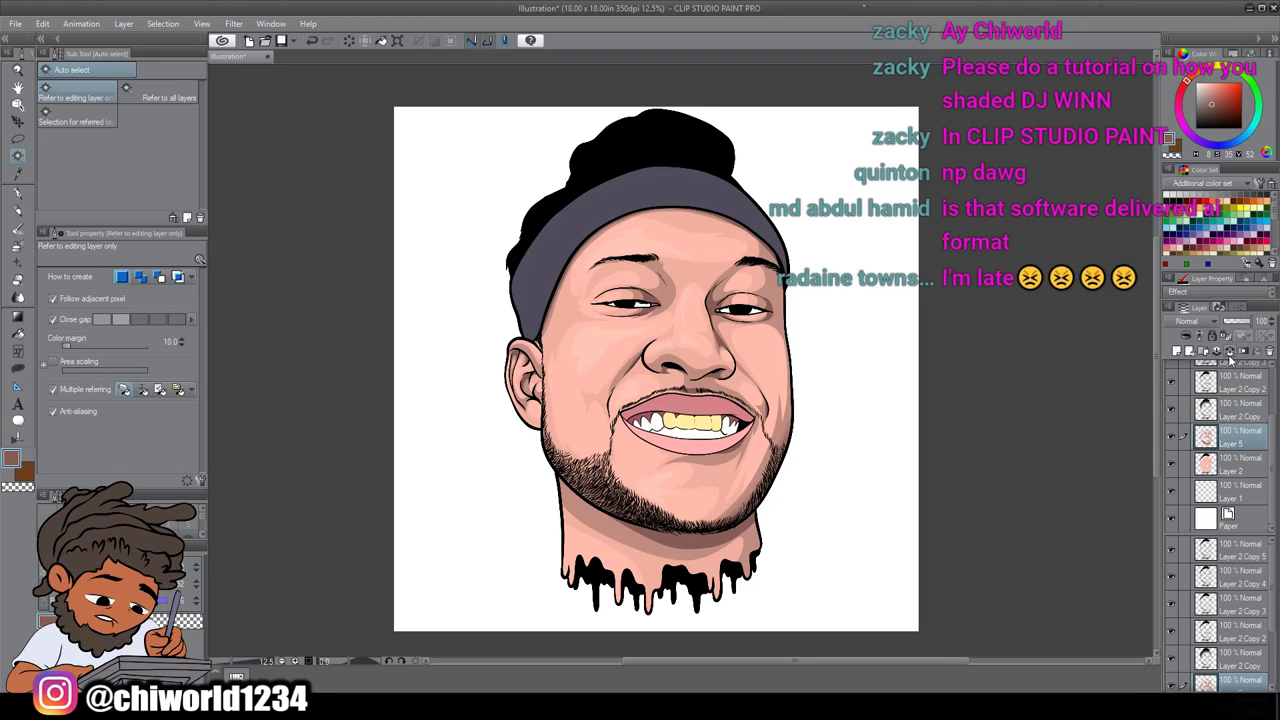
click(1230, 356)
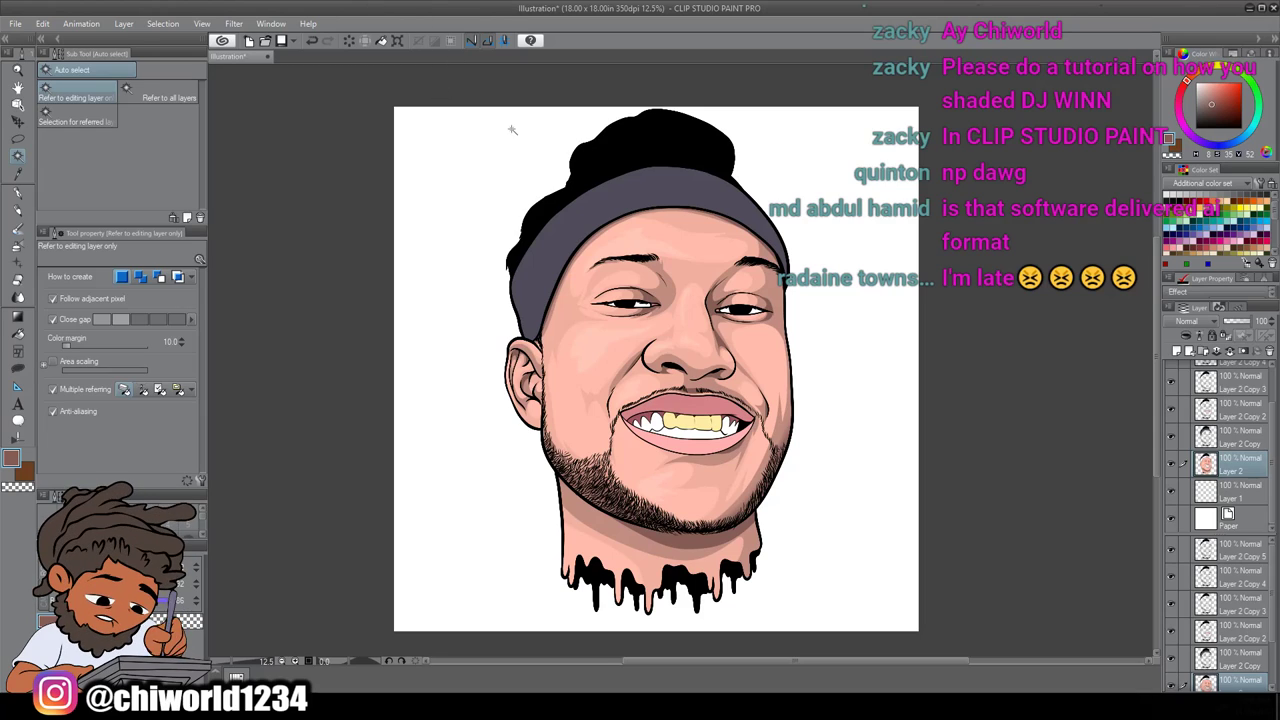
Adjust the merged skin layer's Hue/Saturation/Luminosity, with hue at -6 and saturation at 2
click(42, 23)
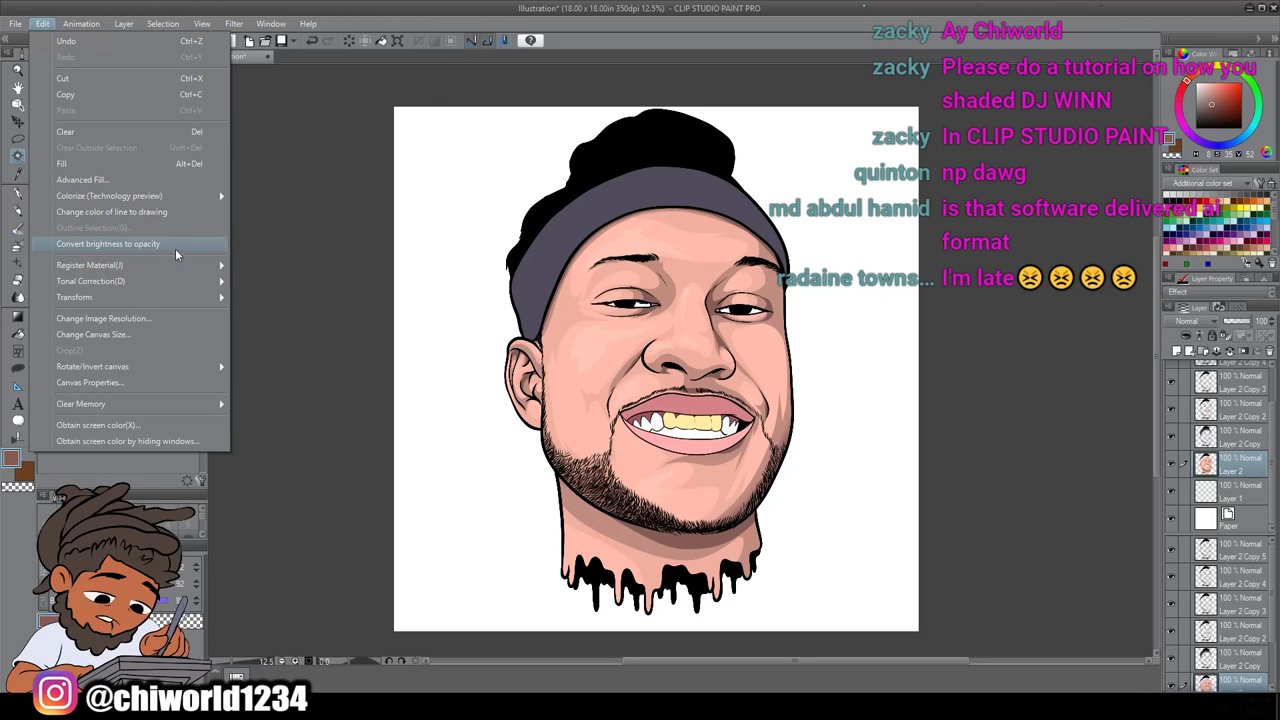
mouse_move(188, 279)
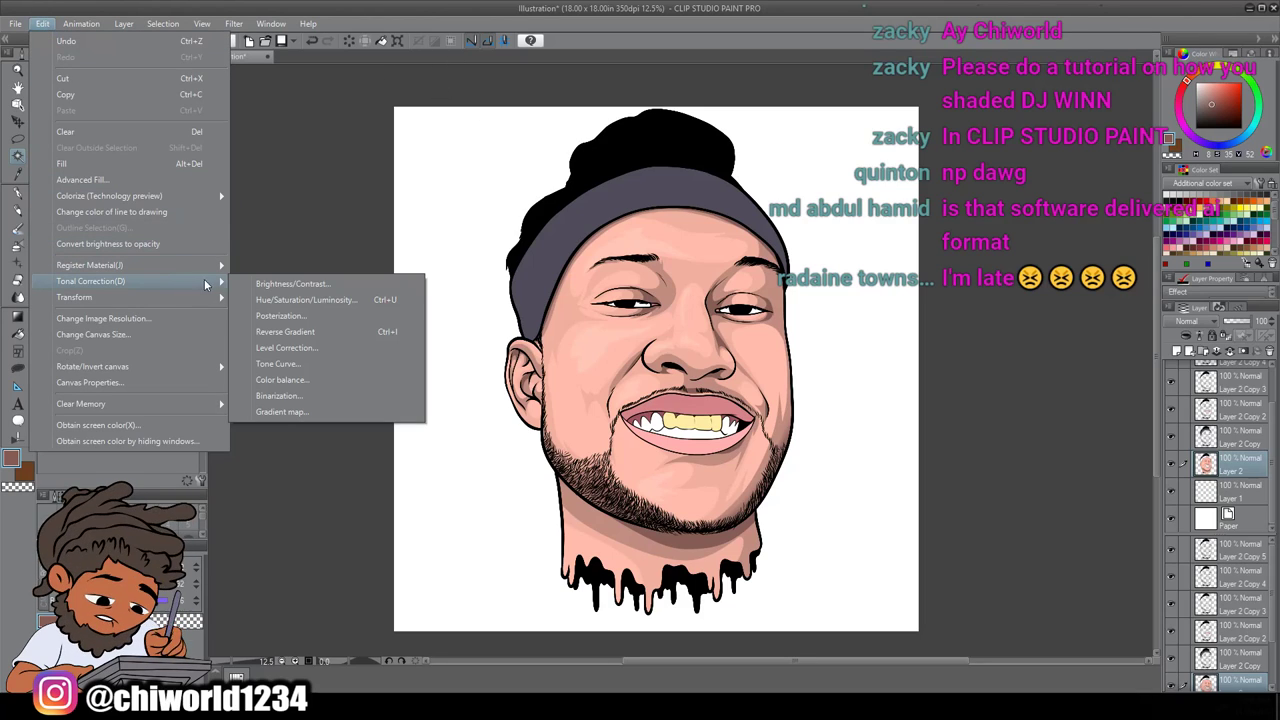
click(301, 300)
drag(975, 437, 966, 440)
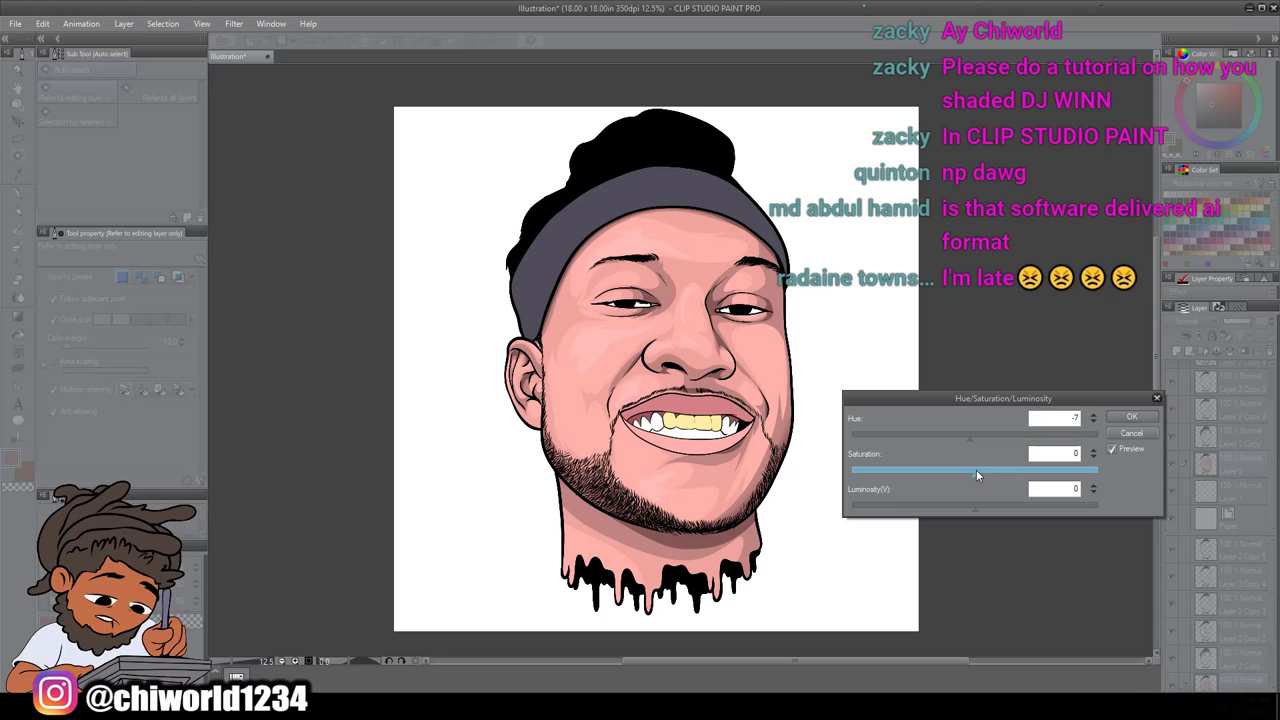
scroll(976, 470, down, 8)
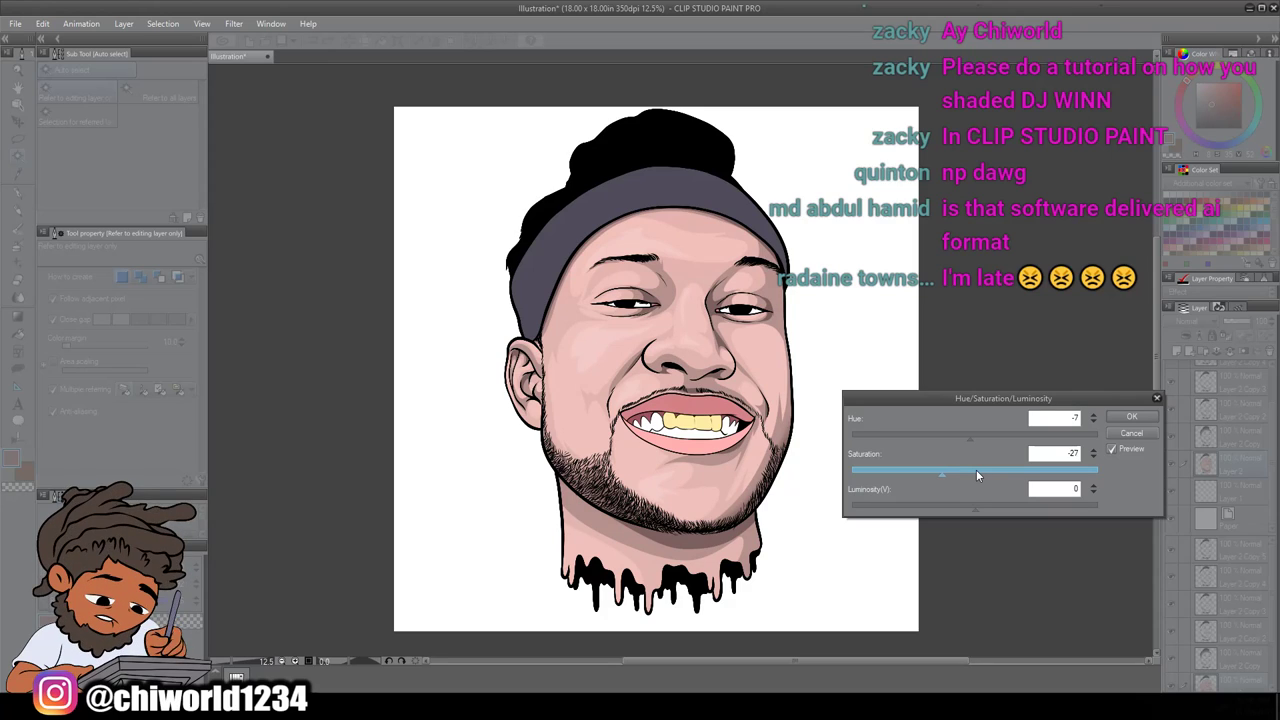
click(977, 470)
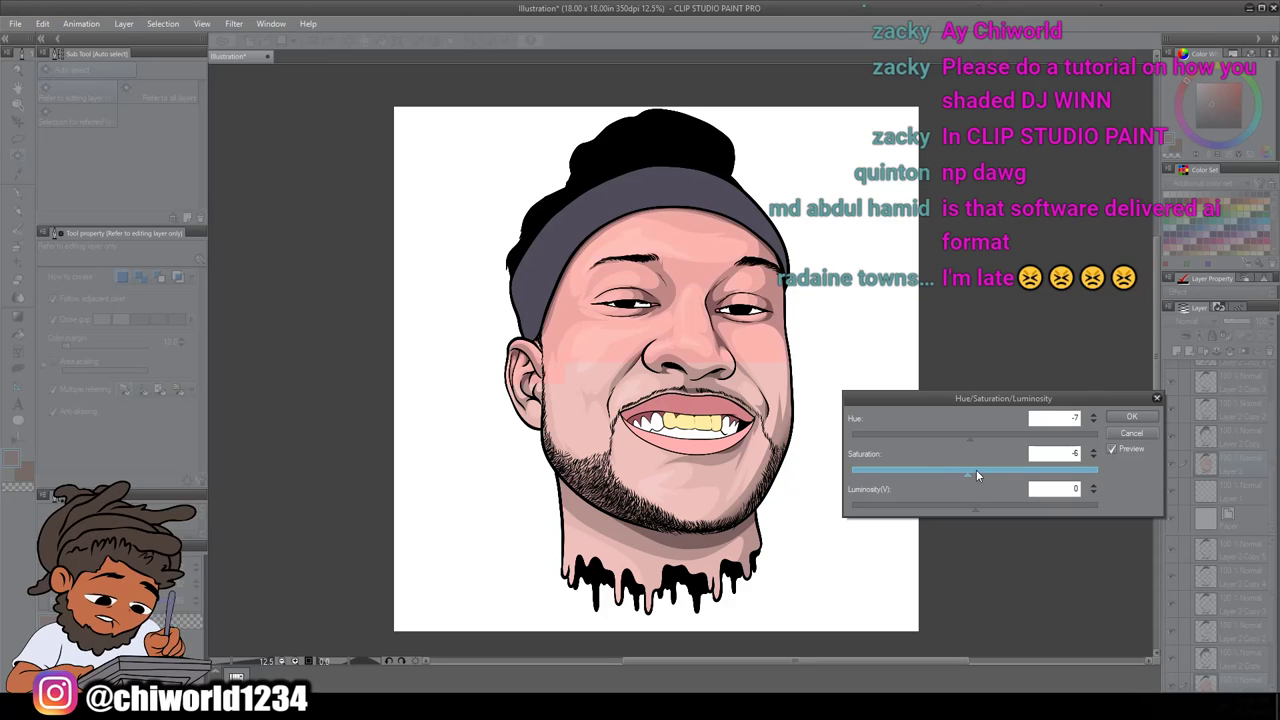
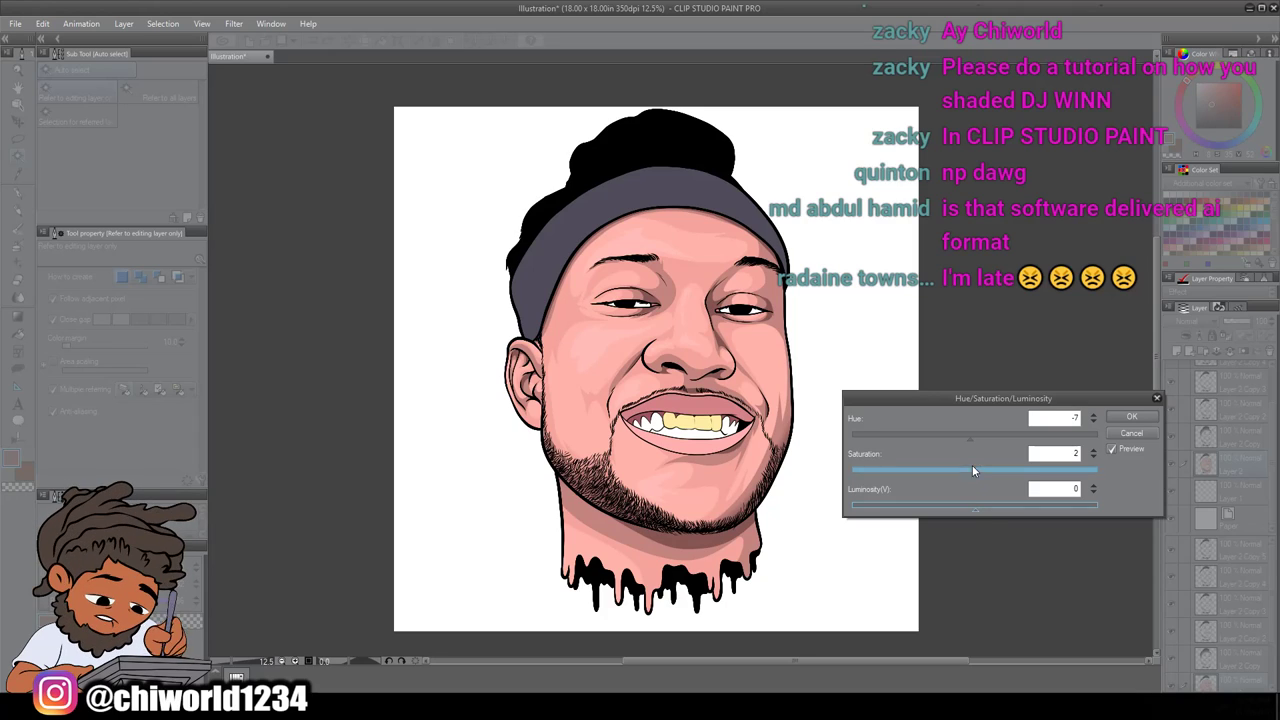
click(971, 438)
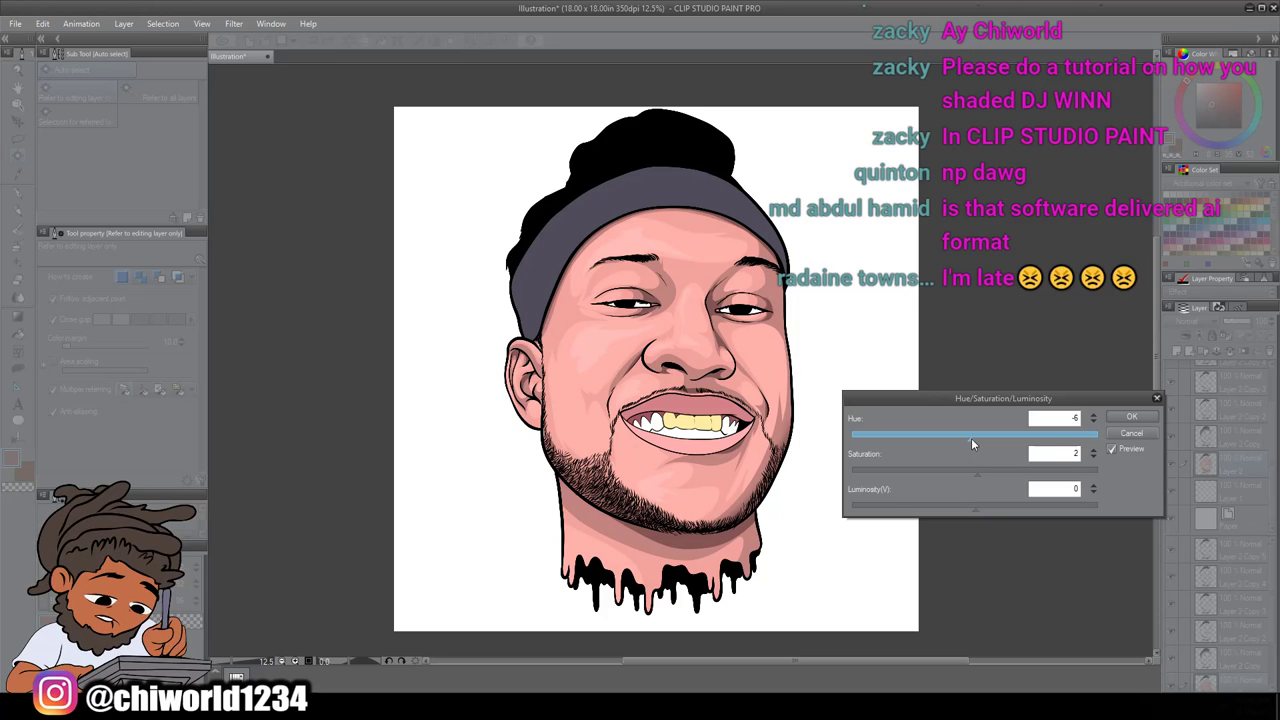
click(1134, 416)
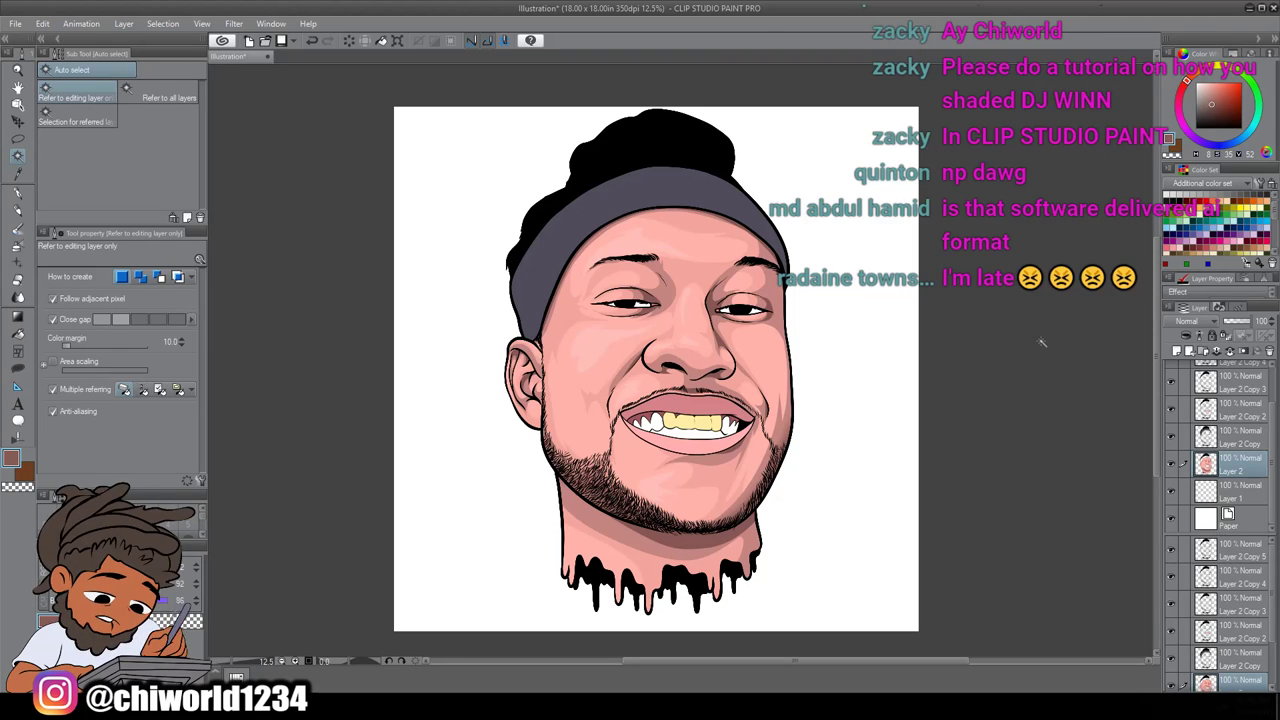
Create a selection from the contents of Layer 2 Copy
right_click(1247, 443)
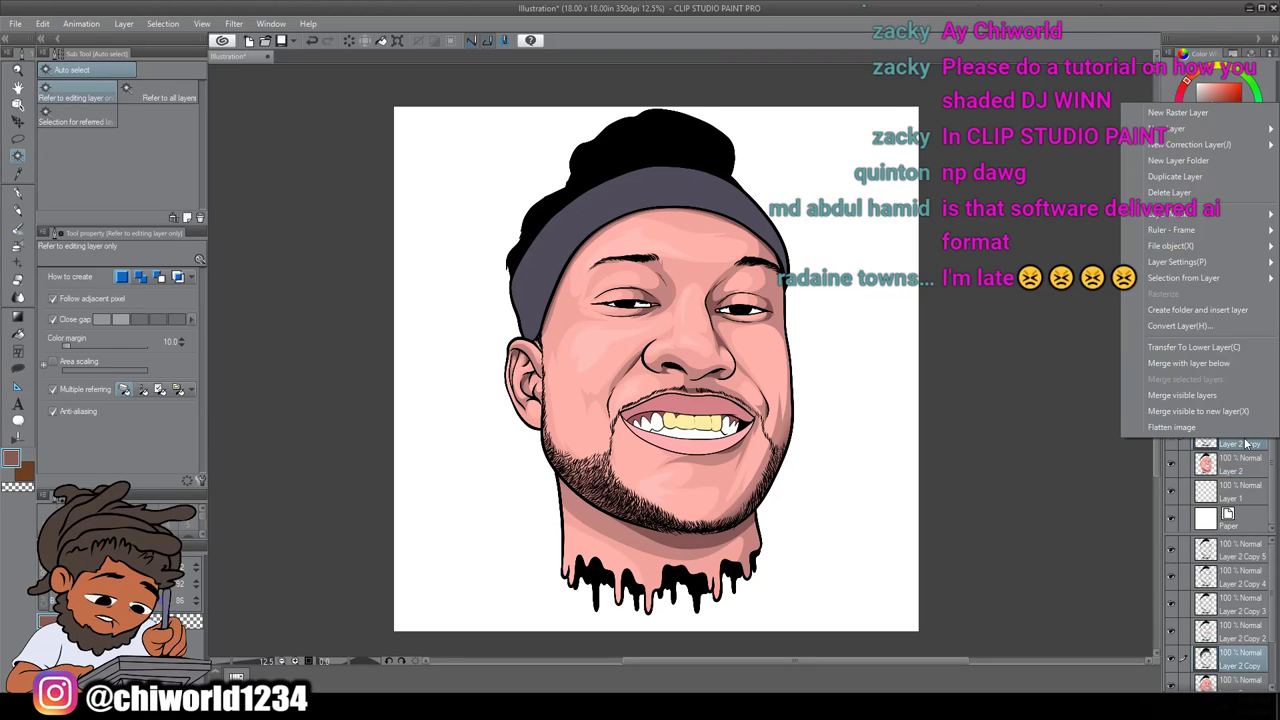
mouse_move(1140, 278)
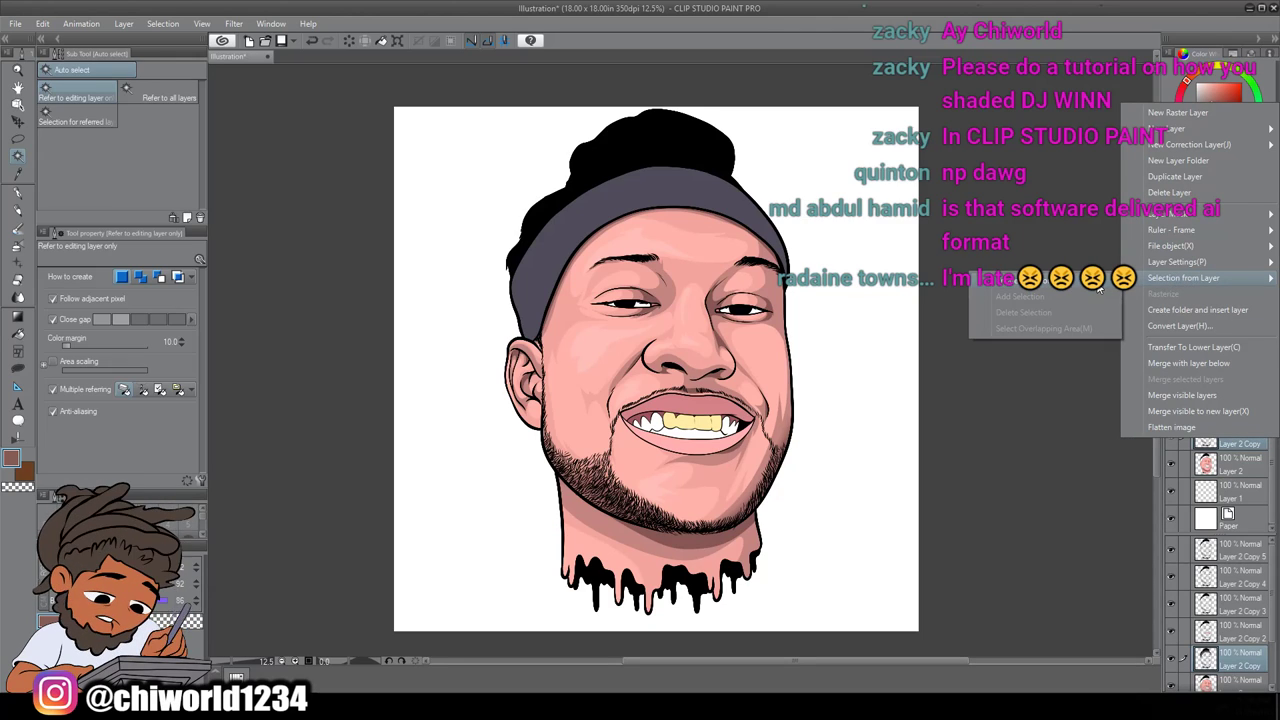
click(1040, 281)
Choose the Soft airbrush and set the drawing color to a dark navy with hue 248, saturation 39 and value 13
scroll(847, 331, up, 3)
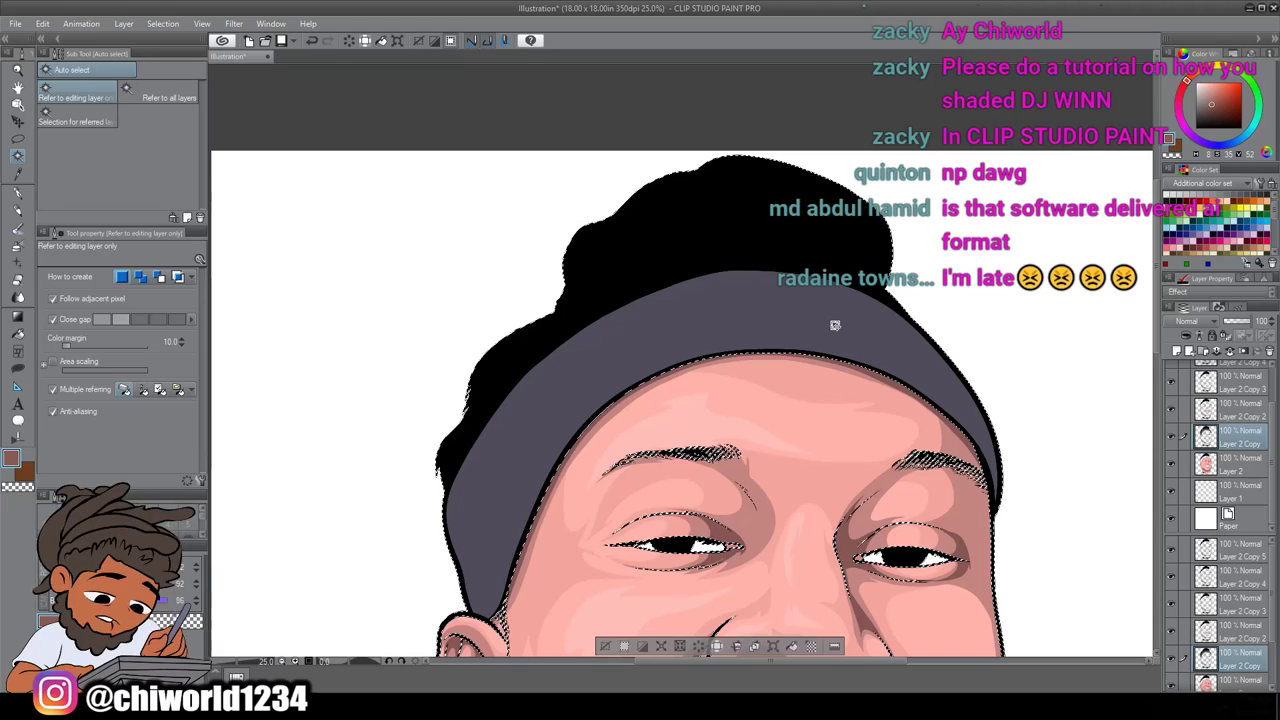
click(17, 244)
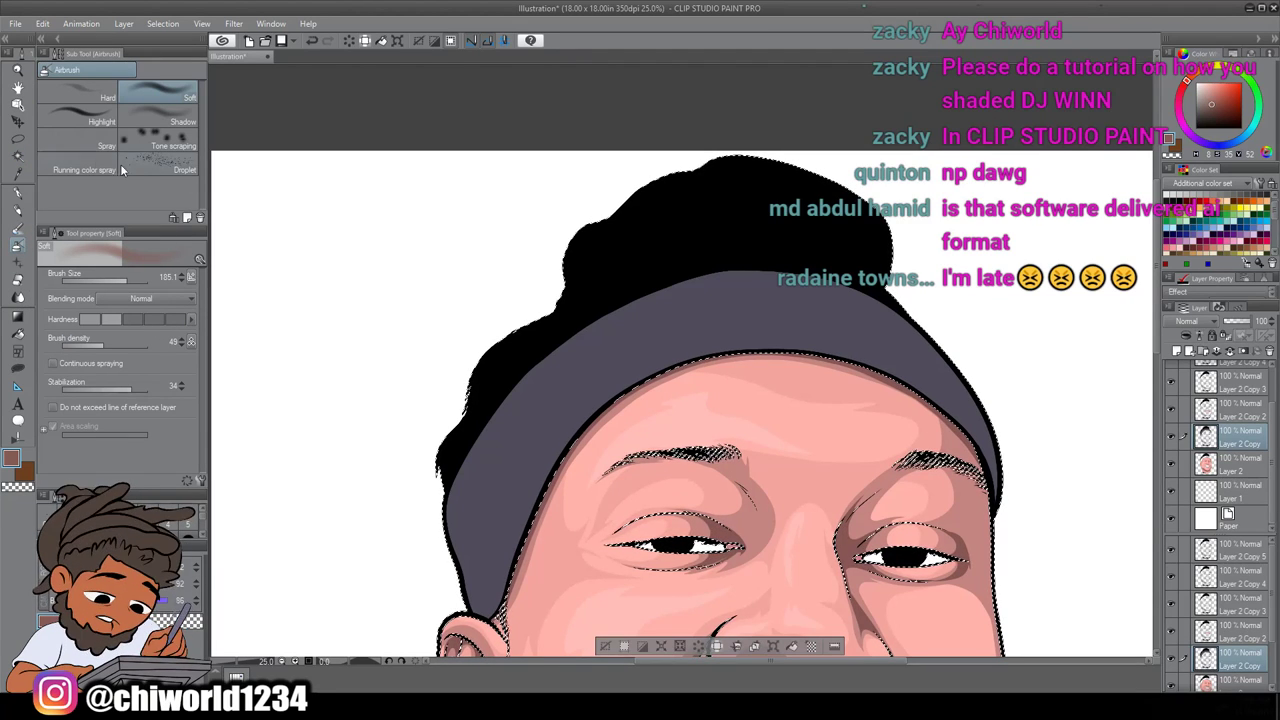
click(11, 458)
mouse_move(820, 336)
mouse_down()
mouse_move(820, 355)
mouse_move(820, 340)
mouse_up()
click(706, 367)
drag(707, 364, 700, 423)
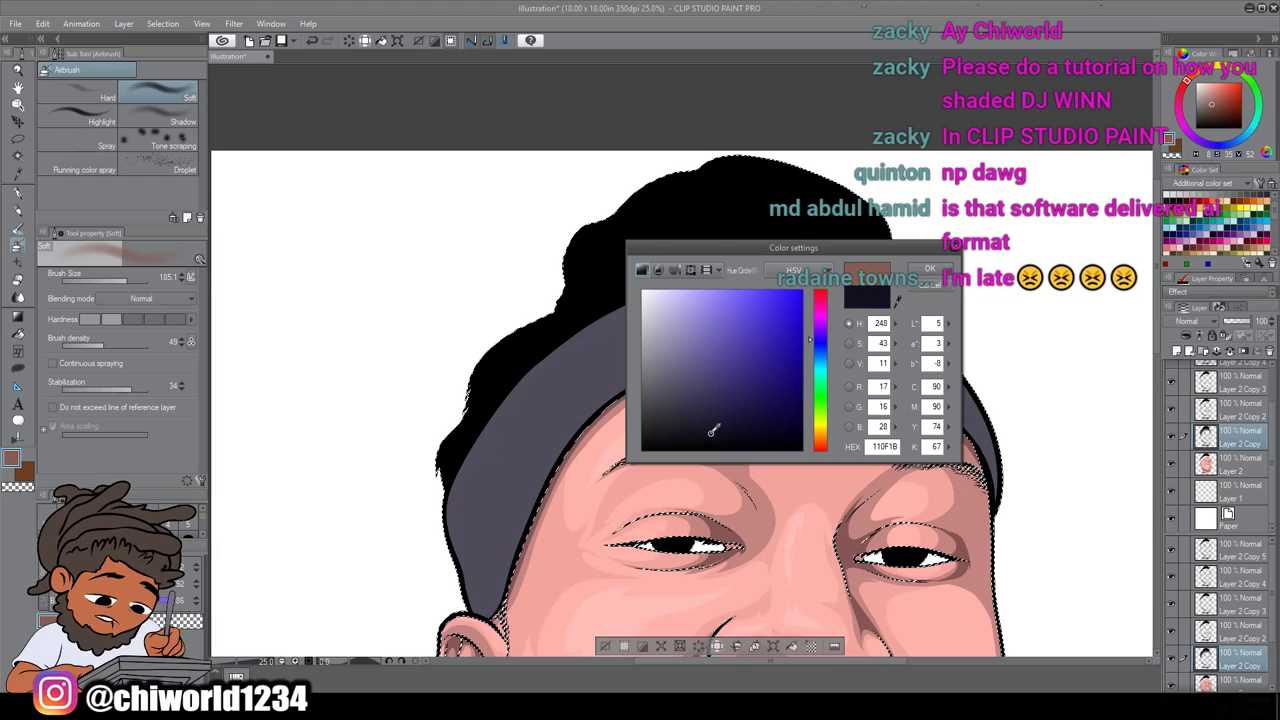
click(704, 429)
click(938, 269)
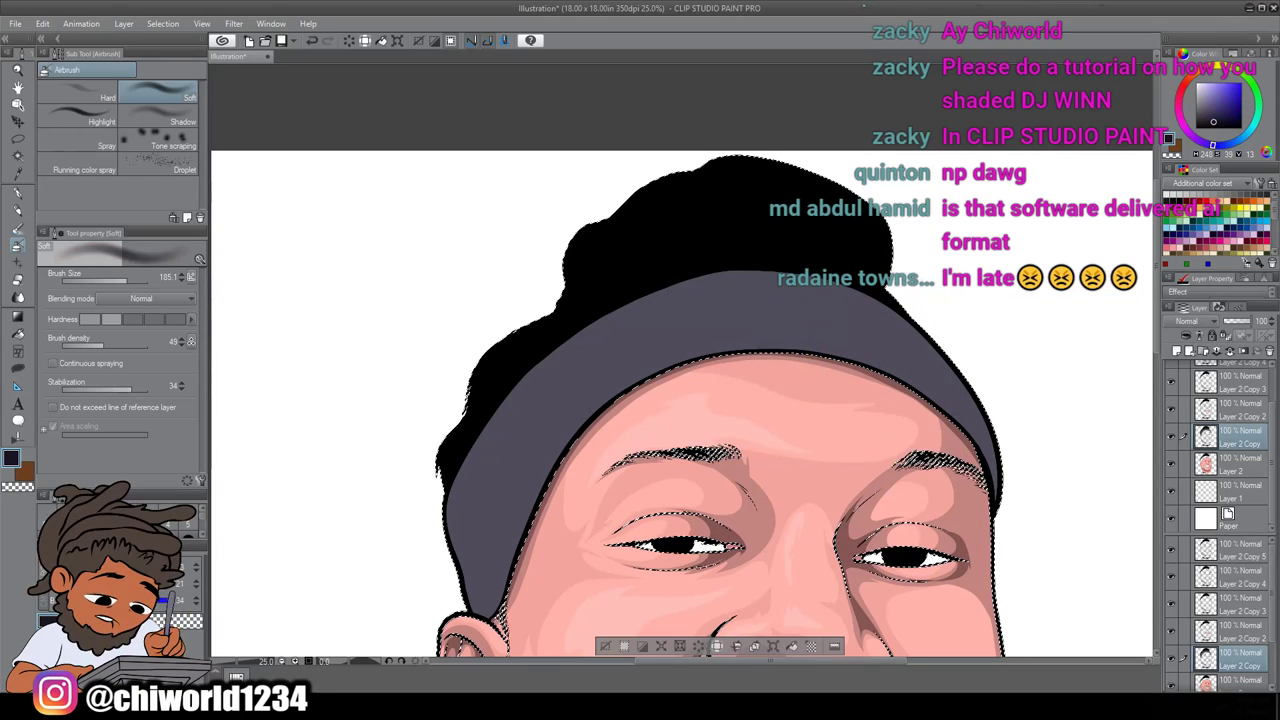
Shade both ends of the headband with the softest airbrush hardness, brush size 1588.6 and density 31
drag(142, 280, 146, 283)
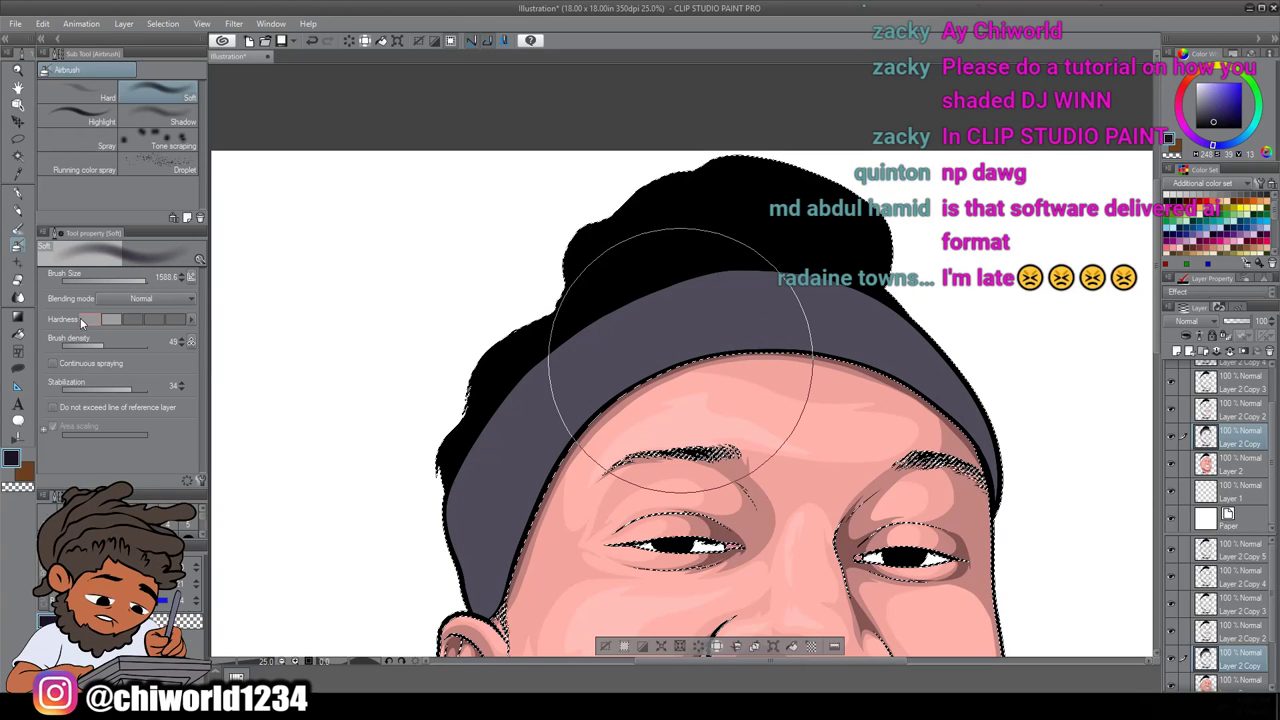
click(91, 321)
drag(93, 346, 85, 340)
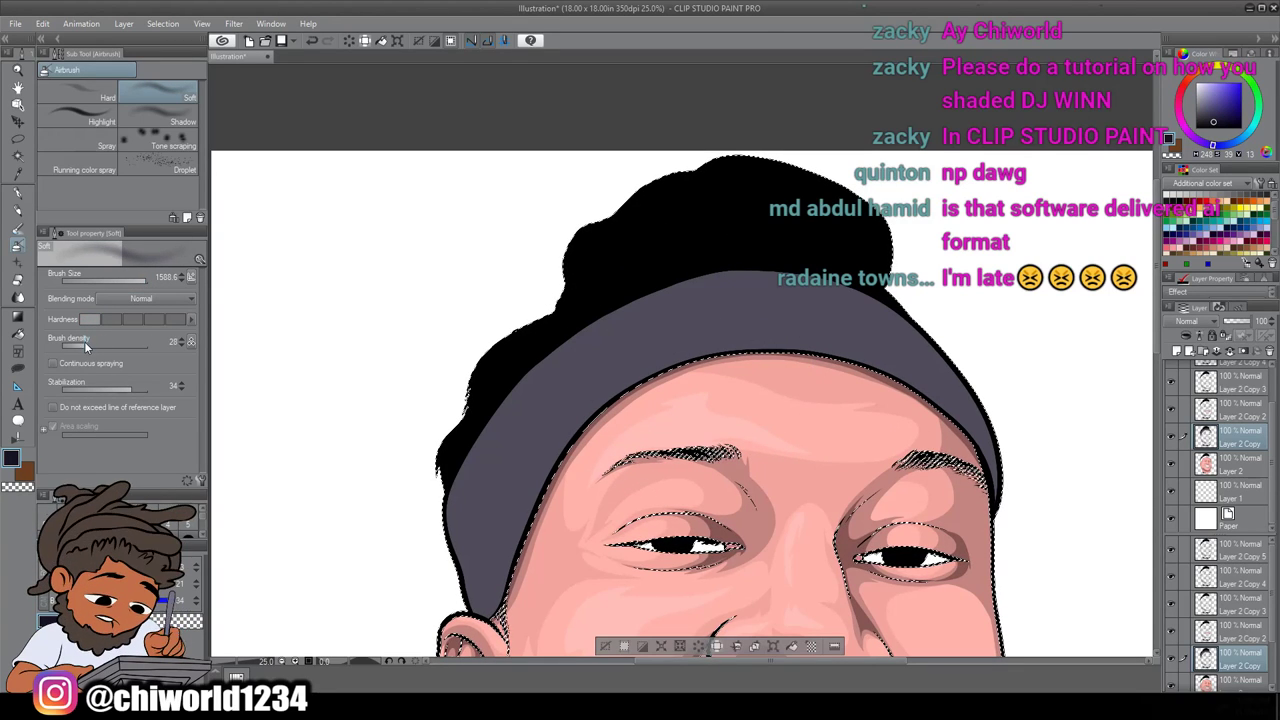
mouse_move(955, 273)
mouse_down()
mouse_move(981, 463)
mouse_move(963, 381)
mouse_move(880, 213)
mouse_move(918, 441)
mouse_move(818, 208)
mouse_move(834, 309)
mouse_up()
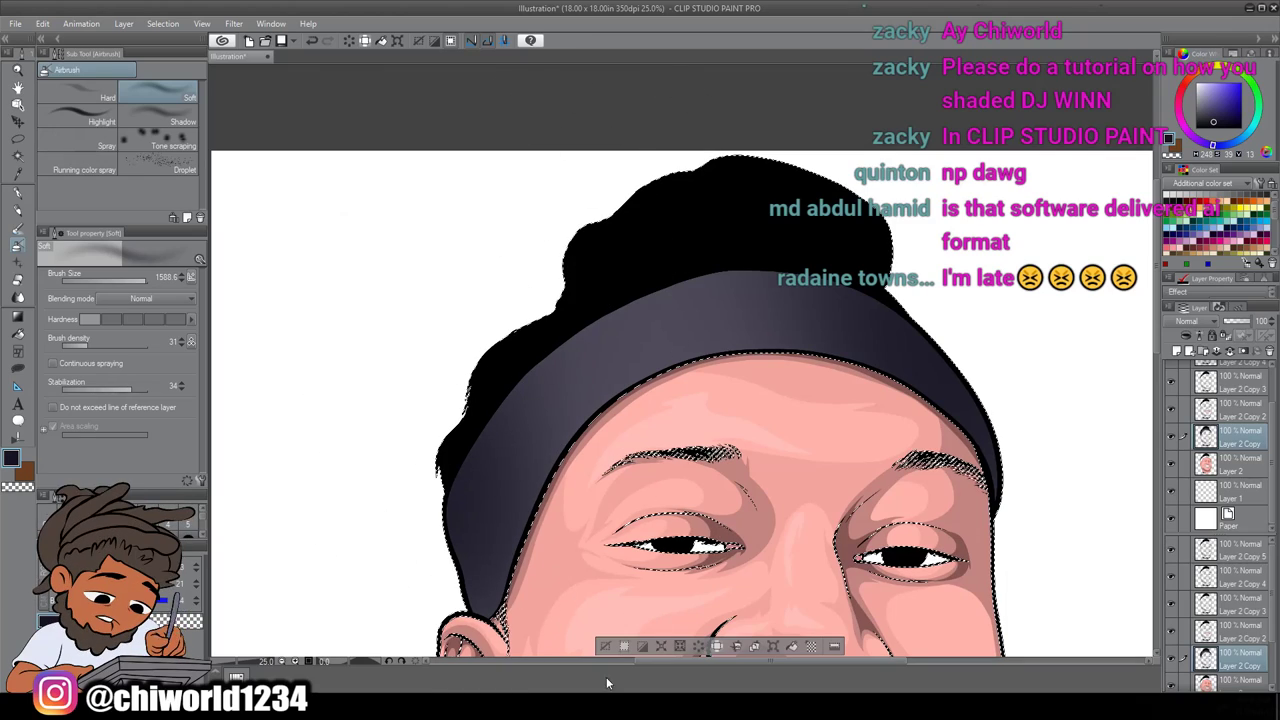
Reduce the brush size to 36.9 and paint thin, slanted dark rib lines across the headband
scroll(702, 574, down, 5)
scroll(693, 537, up, 4)
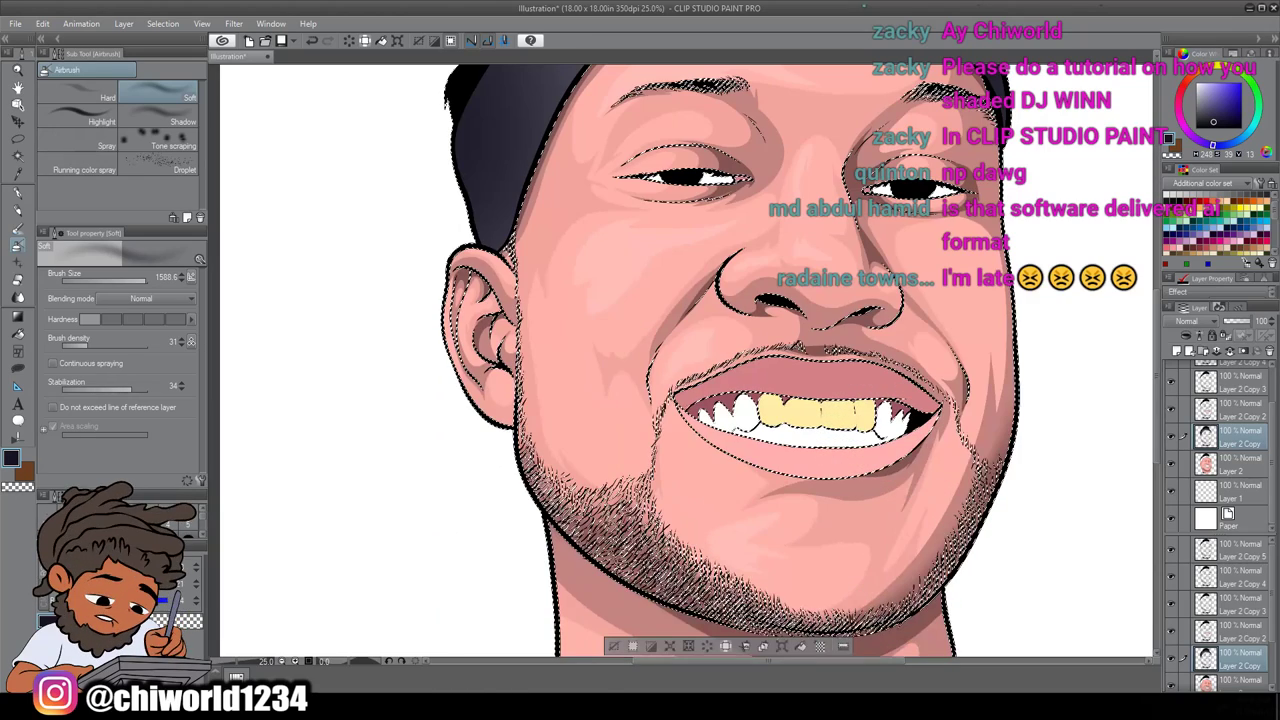
scroll(690, 536, up, 1)
drag(145, 282, 114, 275)
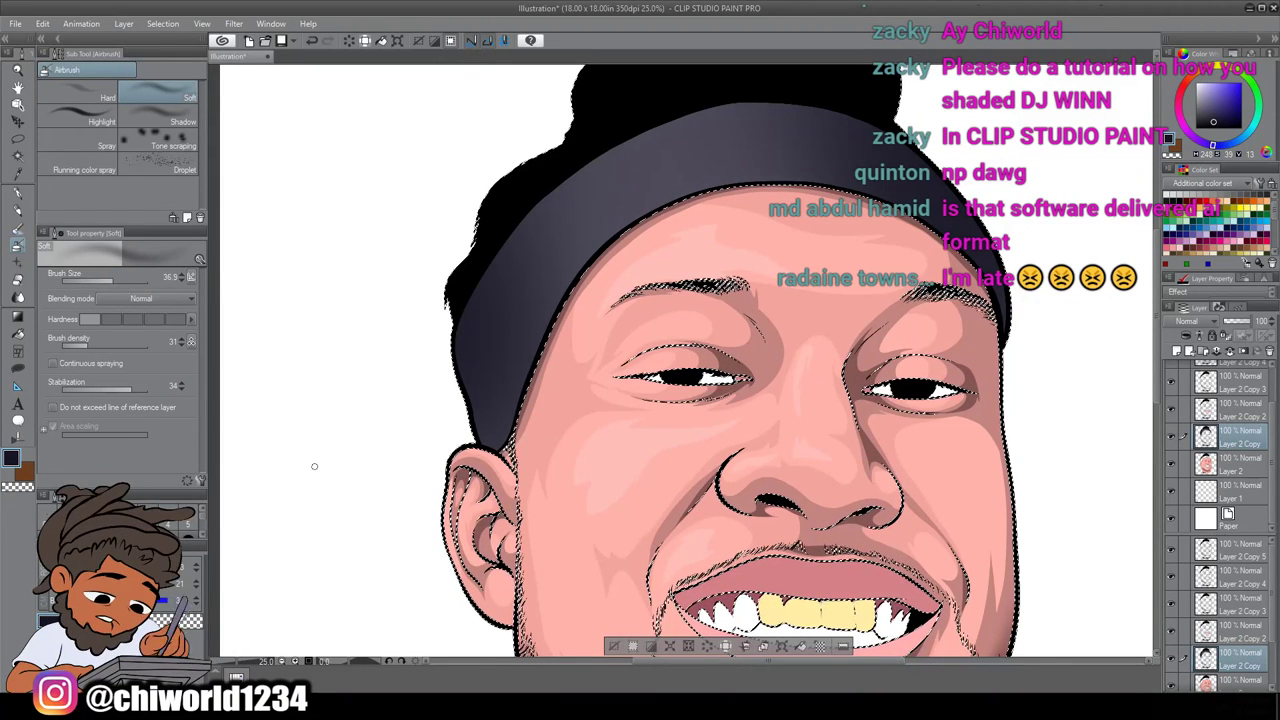
scroll(480, 432, up, 1)
scroll(480, 432, up, 2)
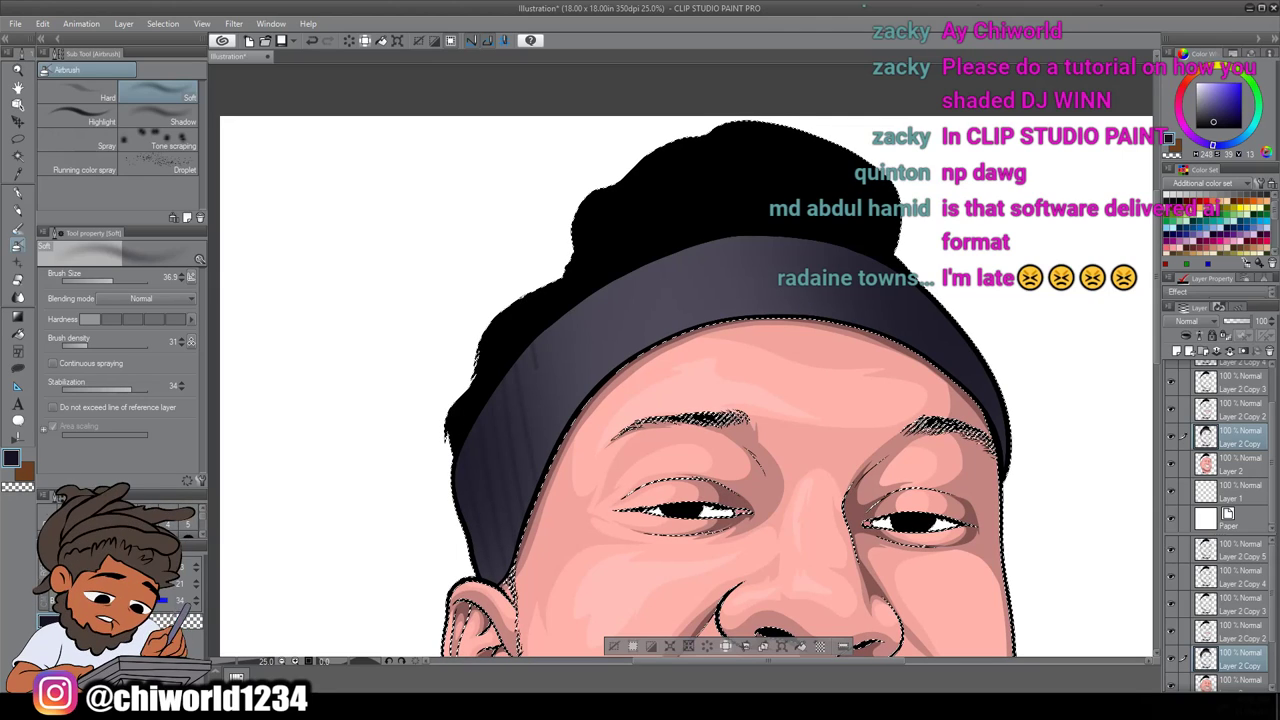
drag(534, 346, 553, 446)
drag(562, 316, 578, 408)
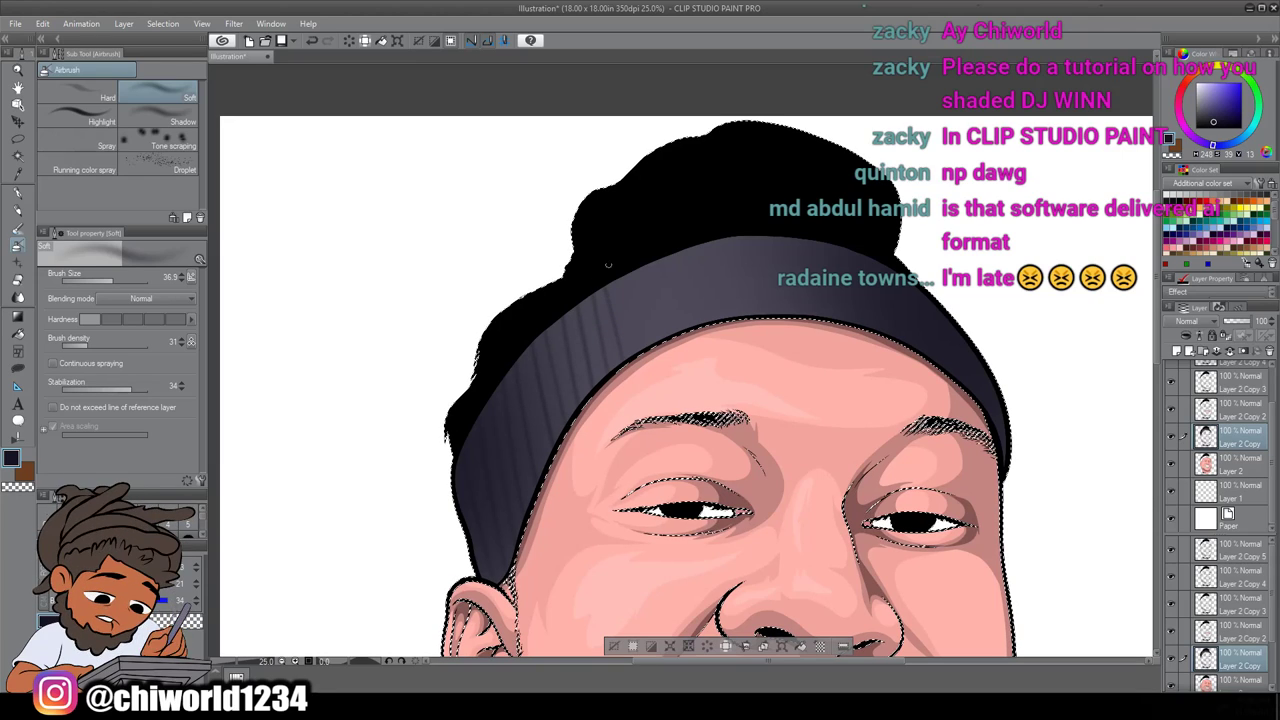
drag(653, 258, 686, 342)
mouse_move(680, 245)
mouse_down()
mouse_move(724, 325)
mouse_move(702, 241)
mouse_move(737, 328)
mouse_move(709, 234)
mouse_move(758, 320)
mouse_up()
drag(724, 230, 784, 342)
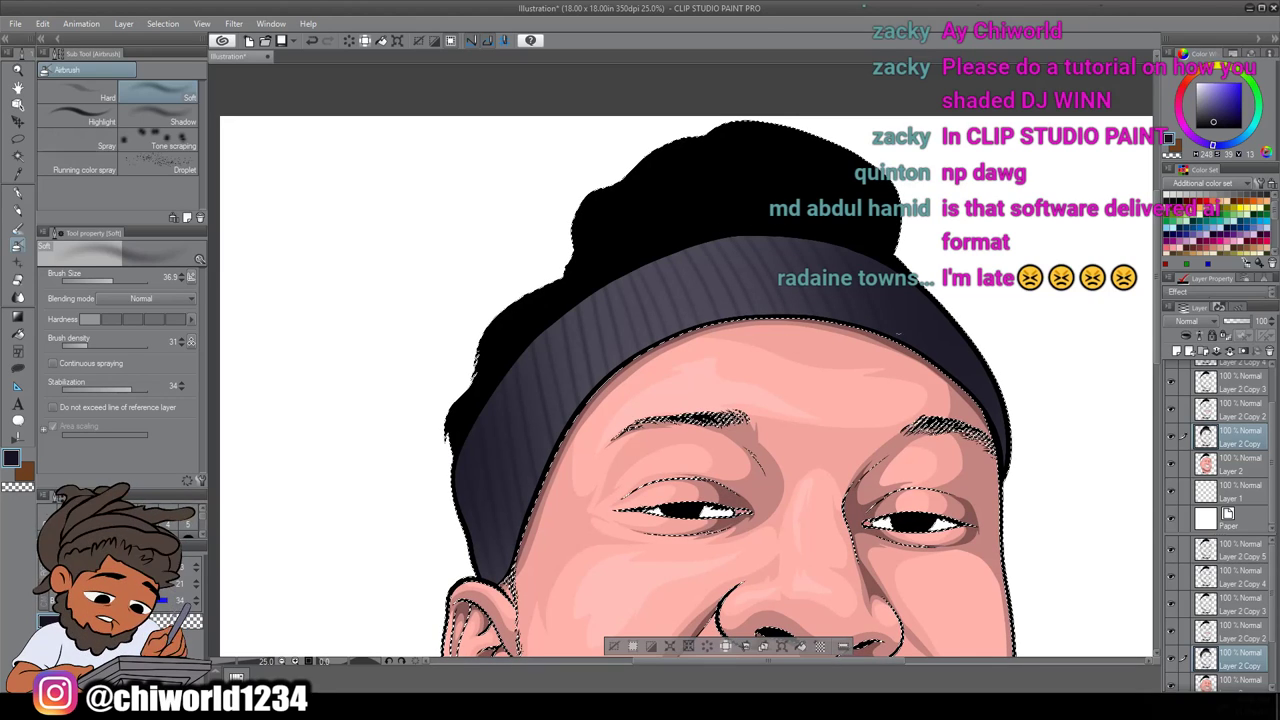
Enlarge the airbrush to 63.2 and deepen the rib lines on the headband
scroll(893, 490, down, 4)
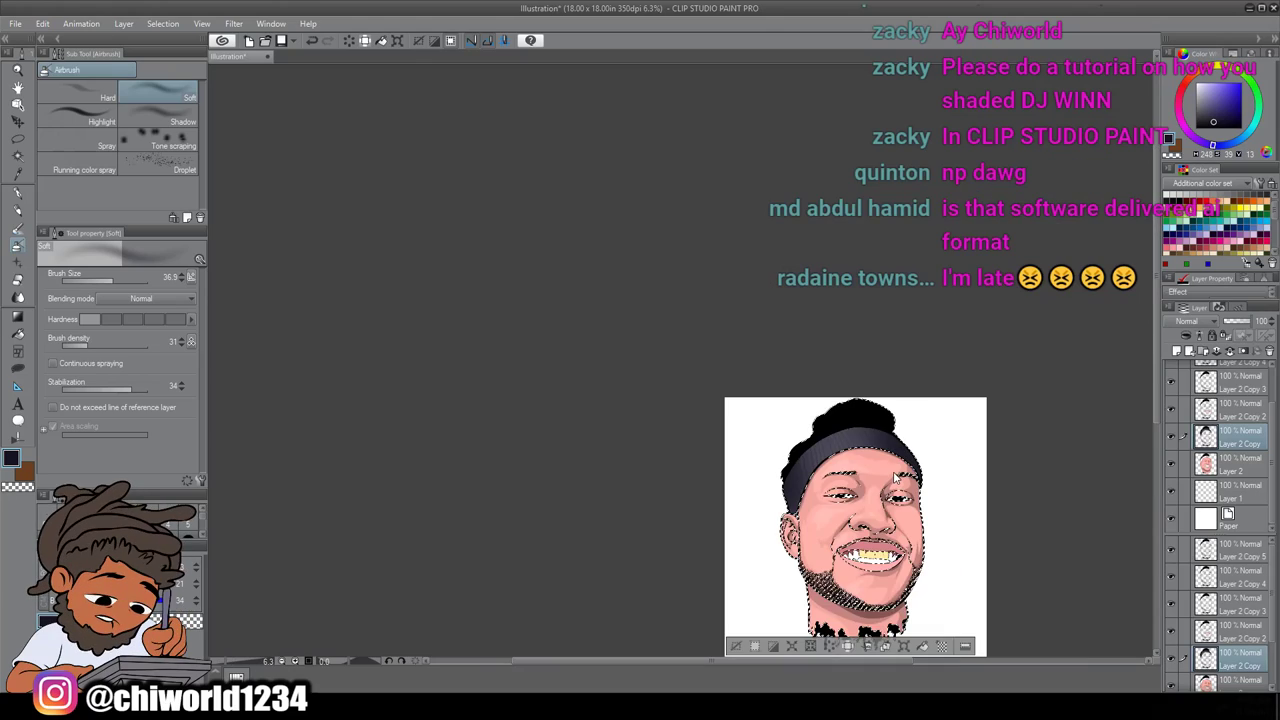
drag(893, 490, 893, 424)
scroll(889, 463, up, 5)
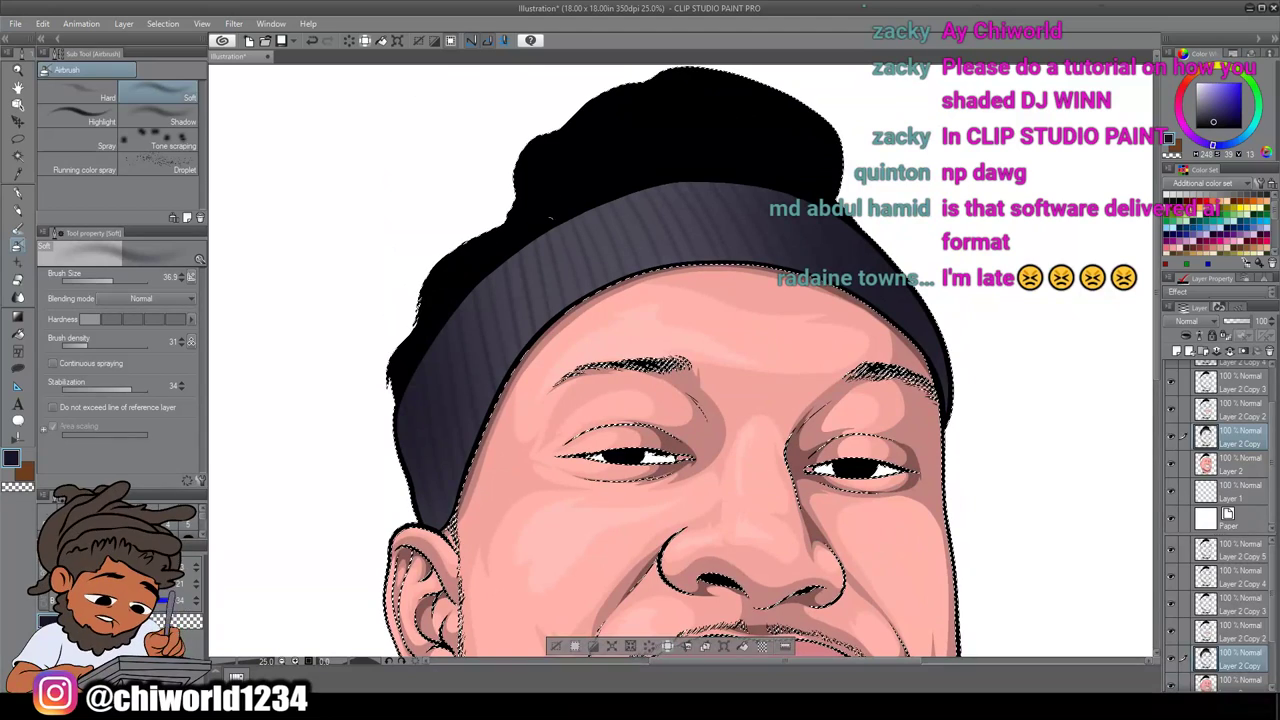
click(116, 280)
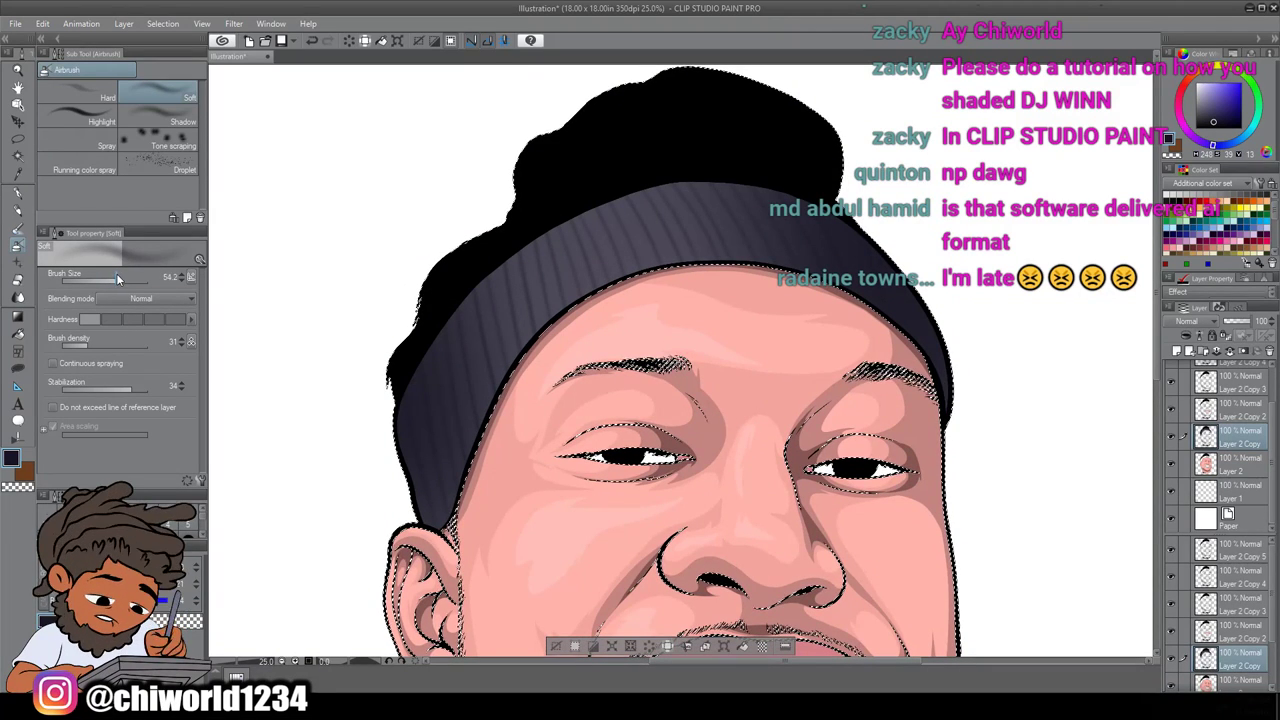
click(125, 279)
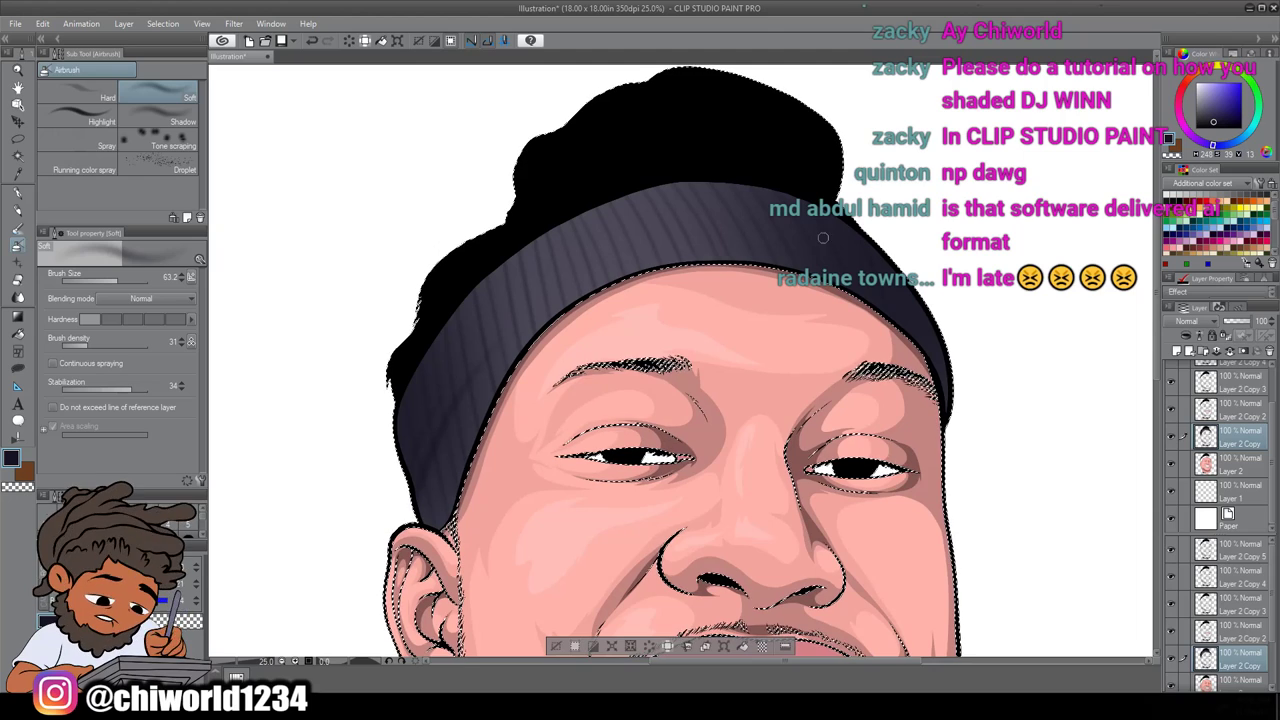
scroll(661, 423, down, 4)
scroll(668, 408, up, 5)
scroll(632, 332, down, 3)
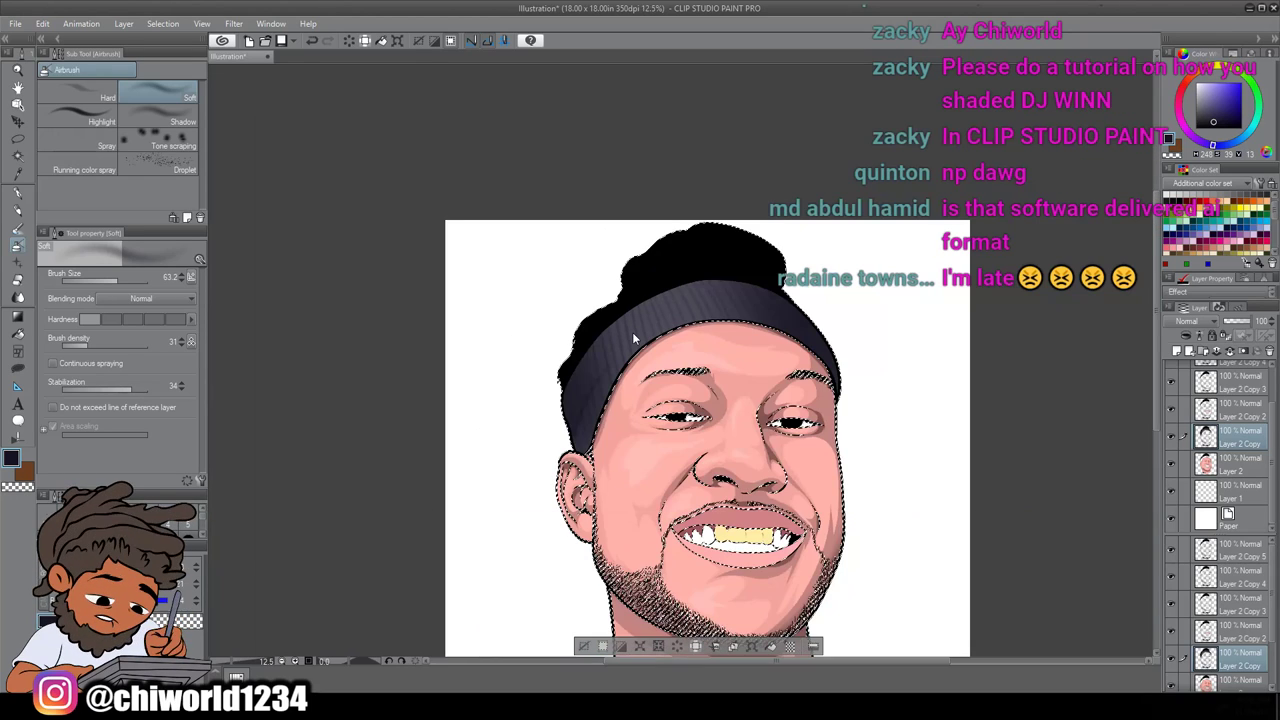
scroll(632, 332, up, 3)
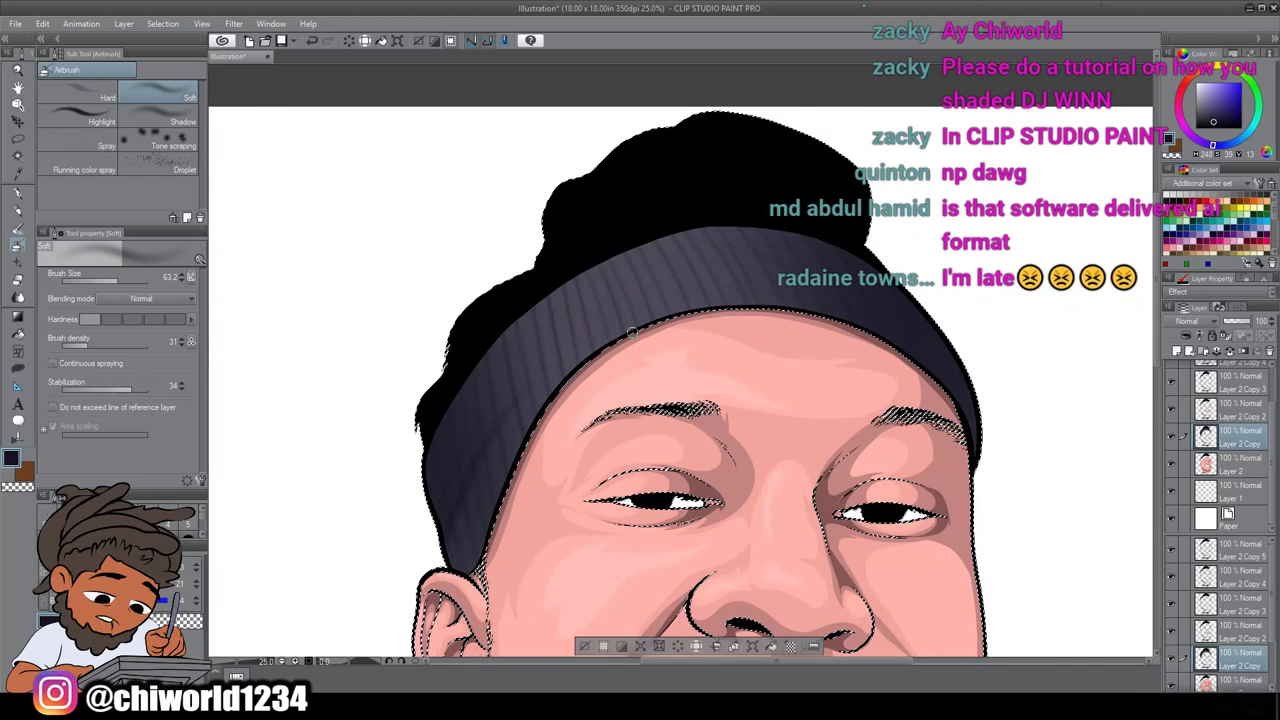
Set the brush size to 342.1, sample the headband's grey-purple and softly blend the headband shading
drag(116, 280, 132, 280)
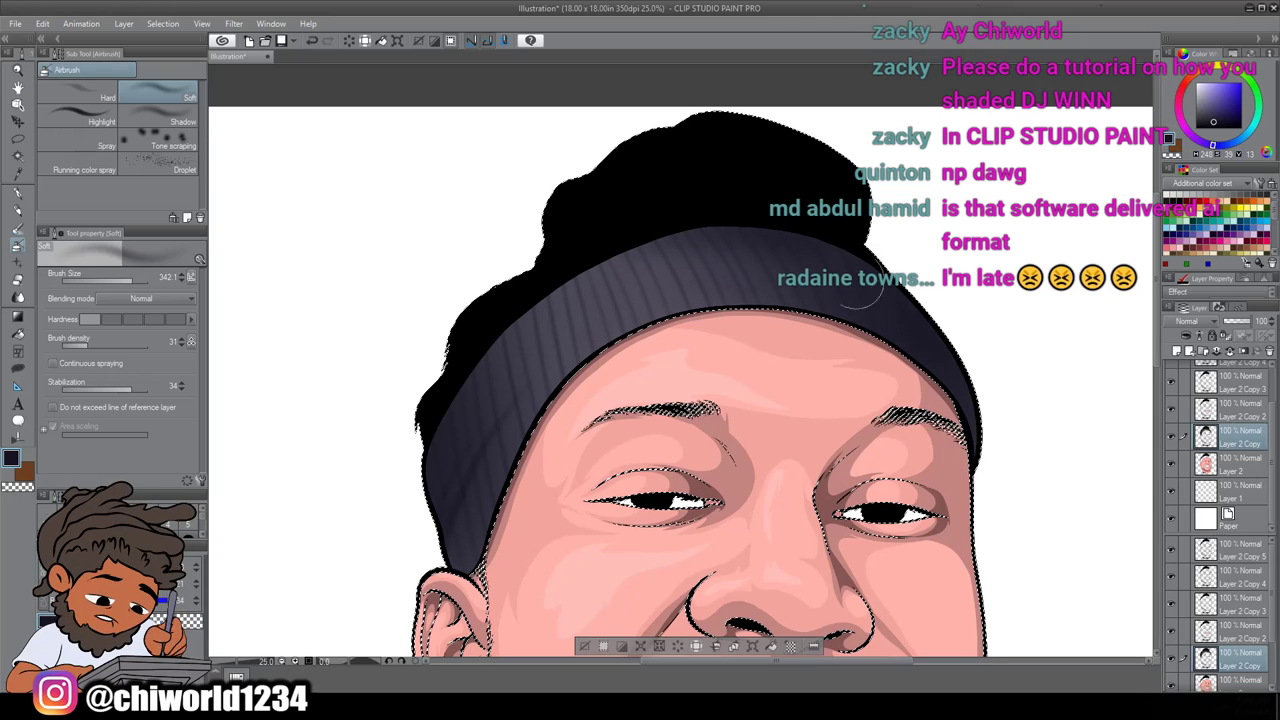
alt+click(554, 308)
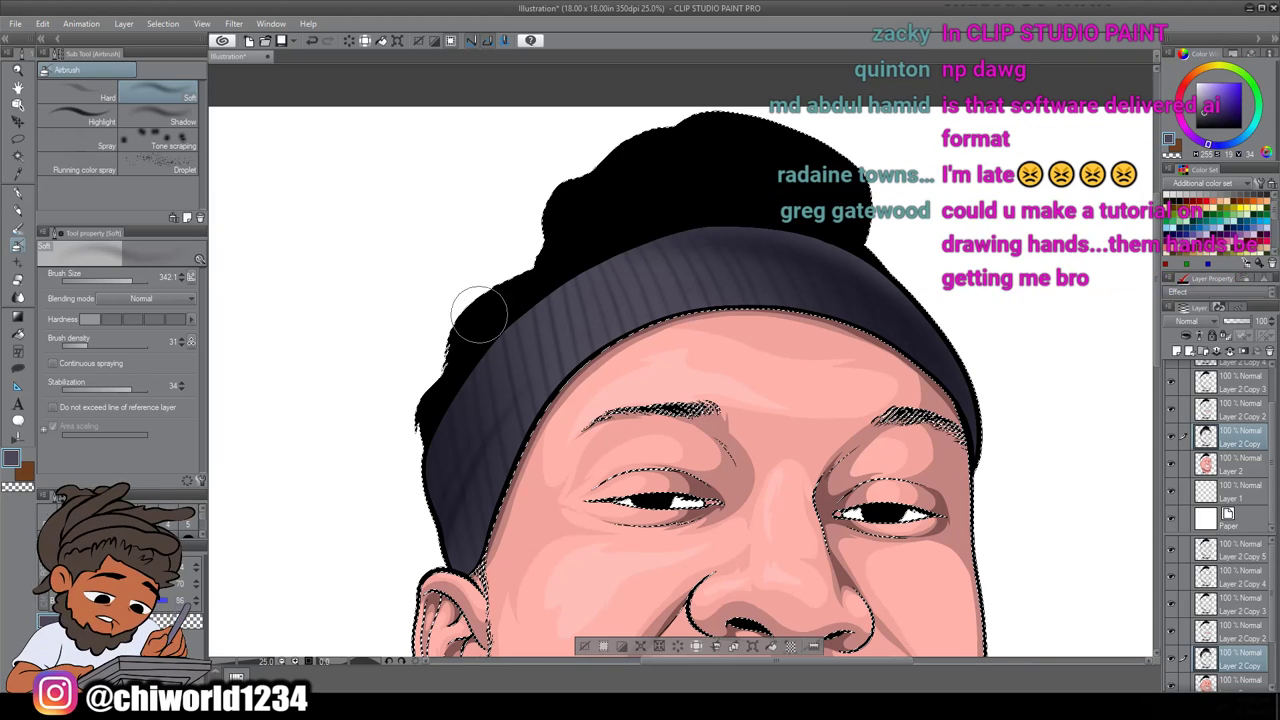
Airbrush dark navy shadows along the headband's lower edge with brush size 185.1 and density 51
scroll(456, 557, down, 4)
scroll(470, 540, down, 2)
scroll(470, 530, up, 5)
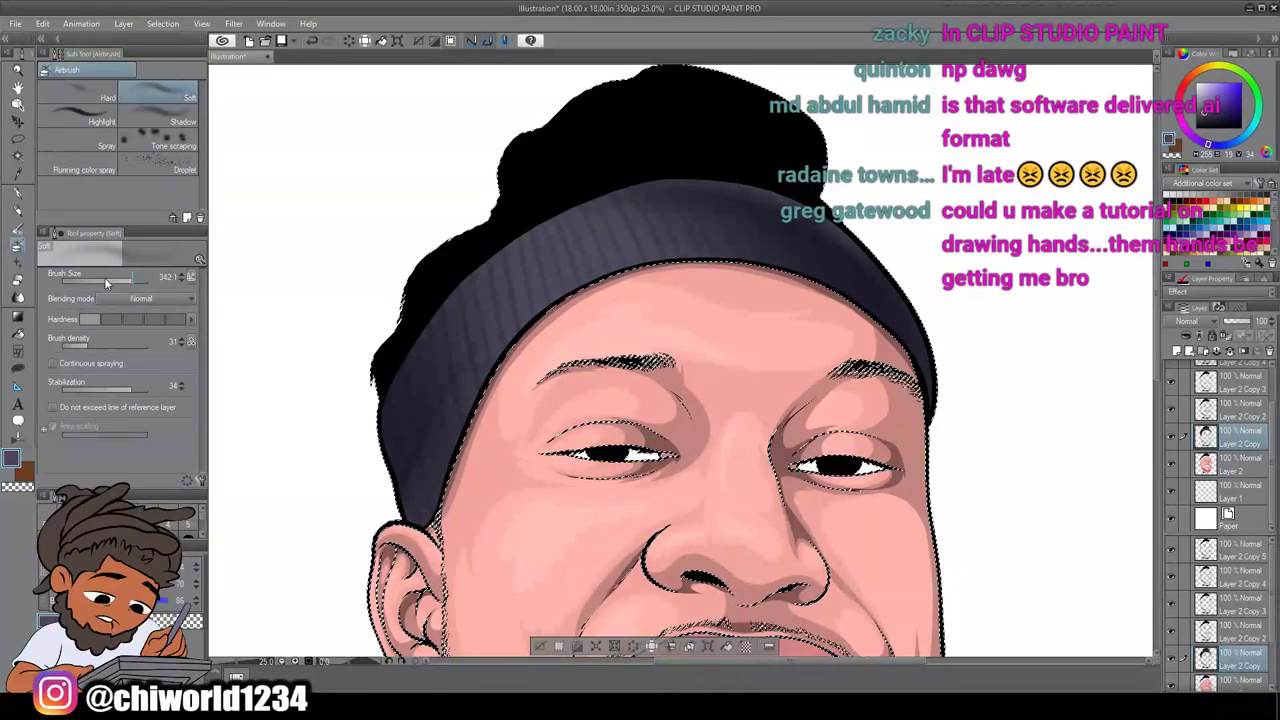
double_click(11, 460)
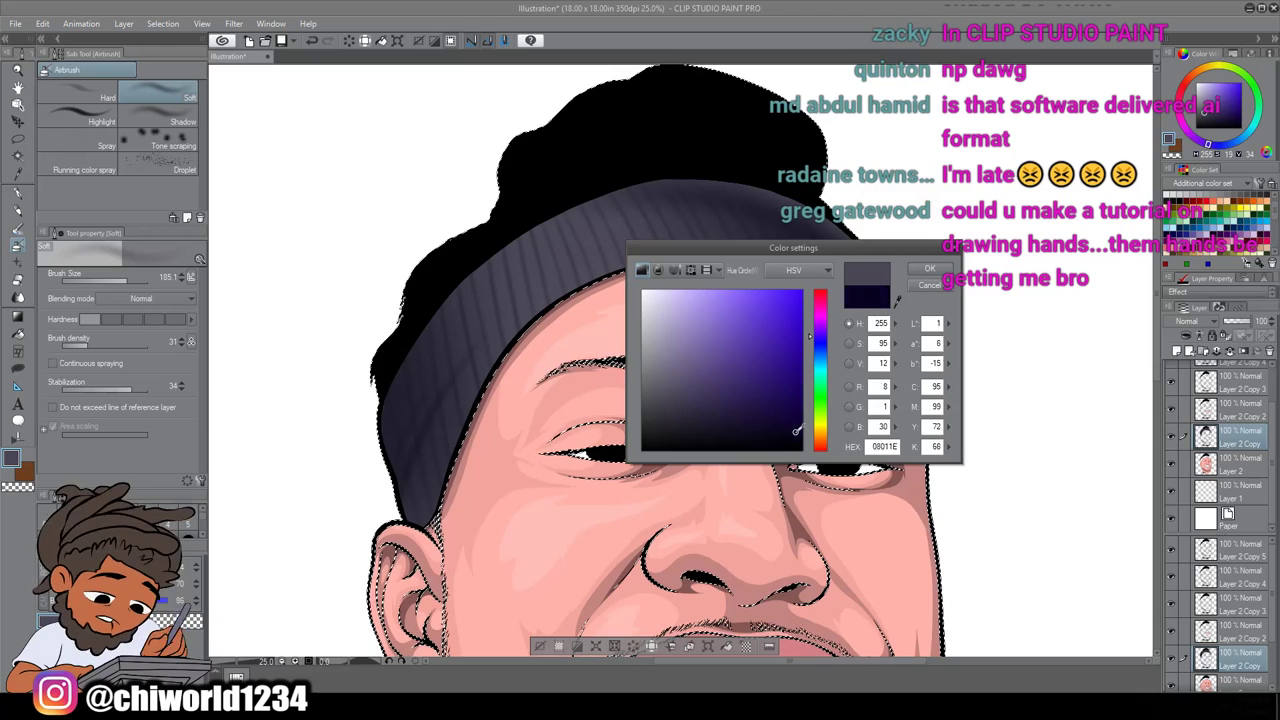
click(924, 270)
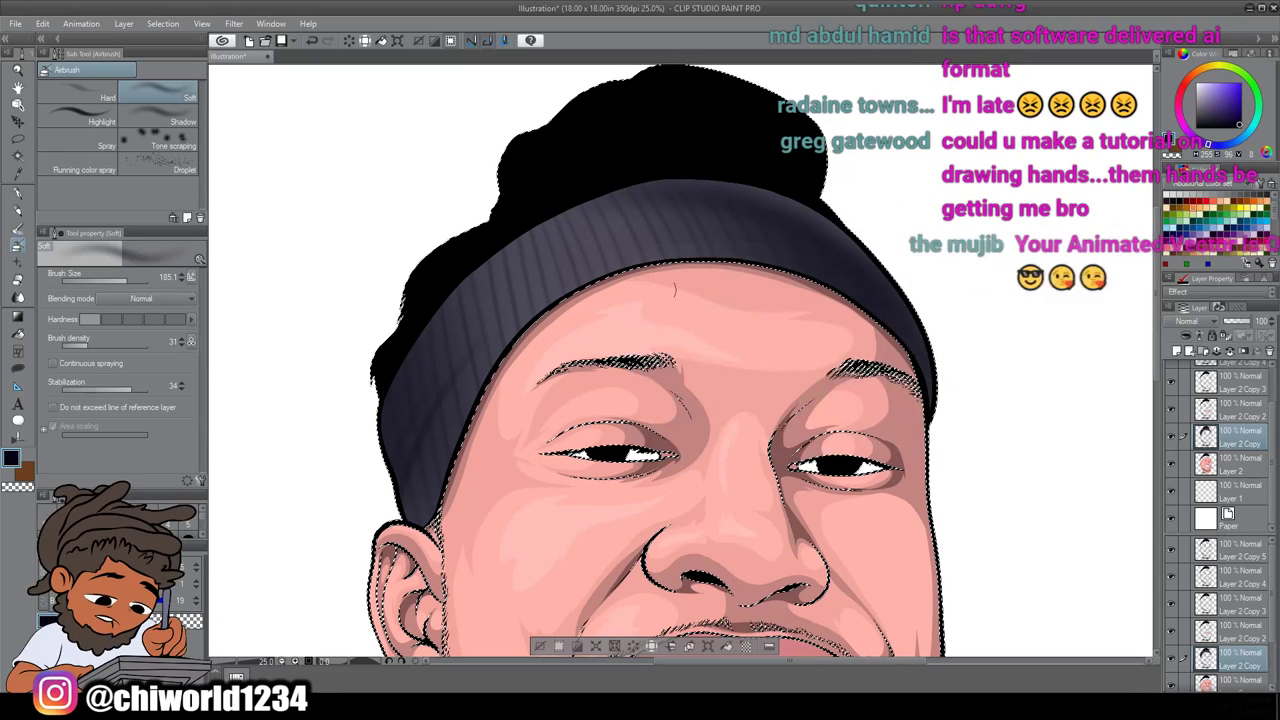
drag(97, 343, 95, 342)
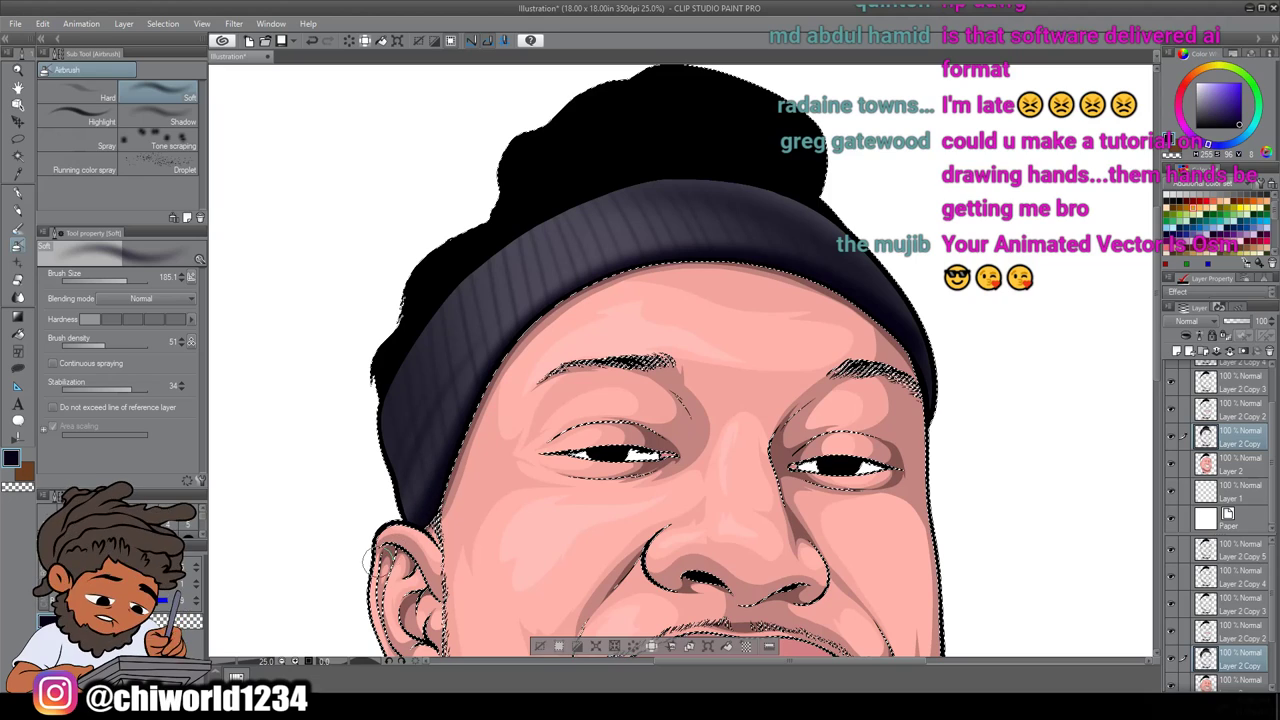
Adjust the headband's color to Hue -34, Saturation -15 and Luminosity -7, and clear the selection
scroll(449, 650, down, 2)
scroll(452, 643, up, 1)
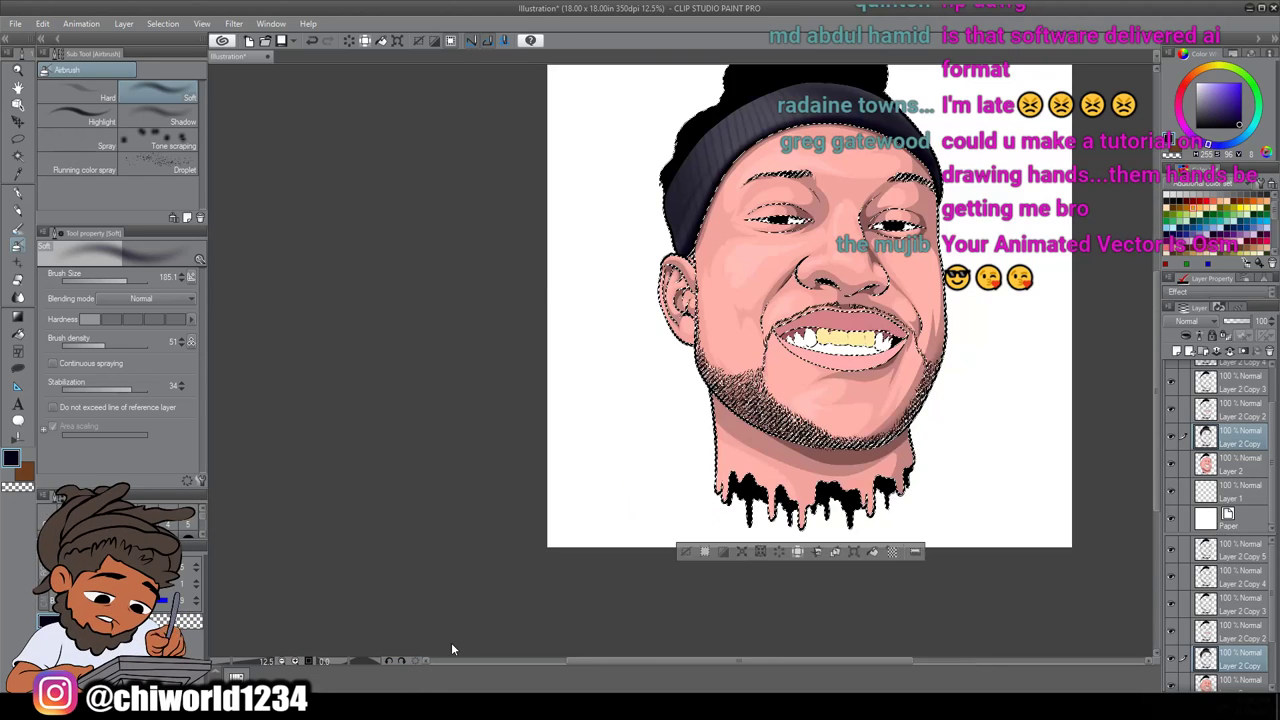
scroll(457, 637, right, 2)
scroll(514, 603, up, 2)
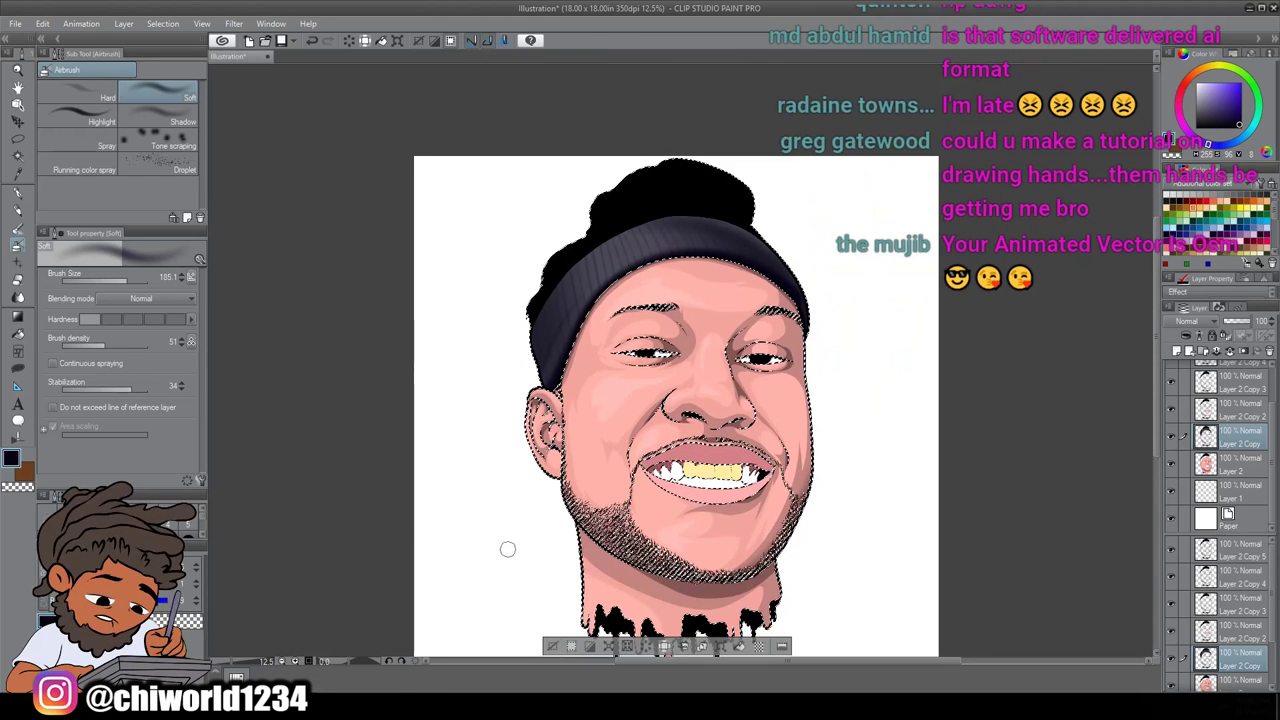
click(42, 23)
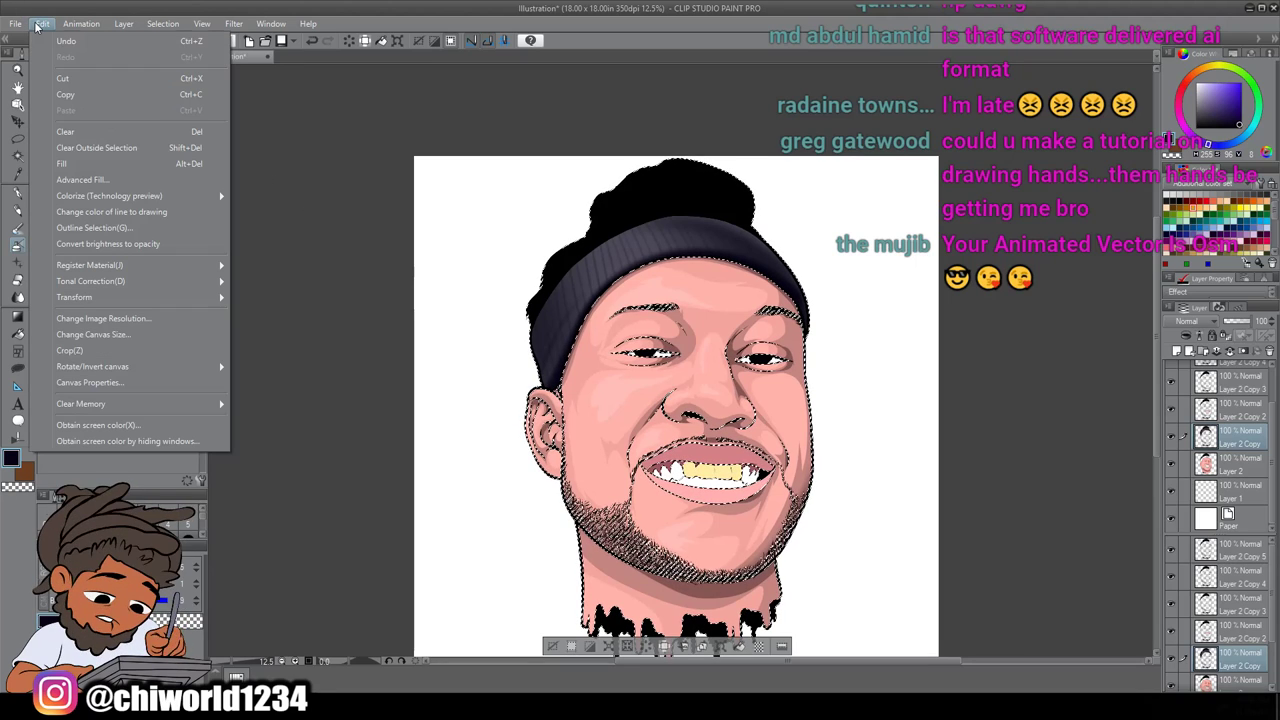
mouse_move(213, 281)
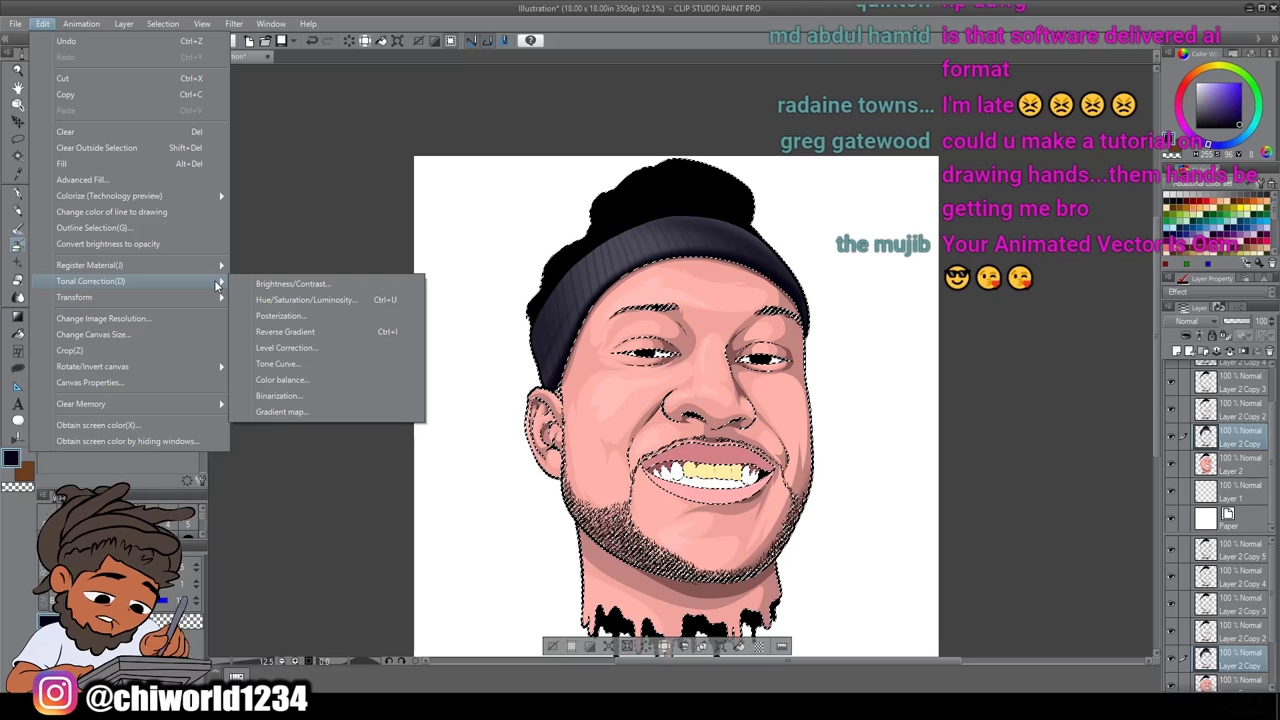
click(291, 300)
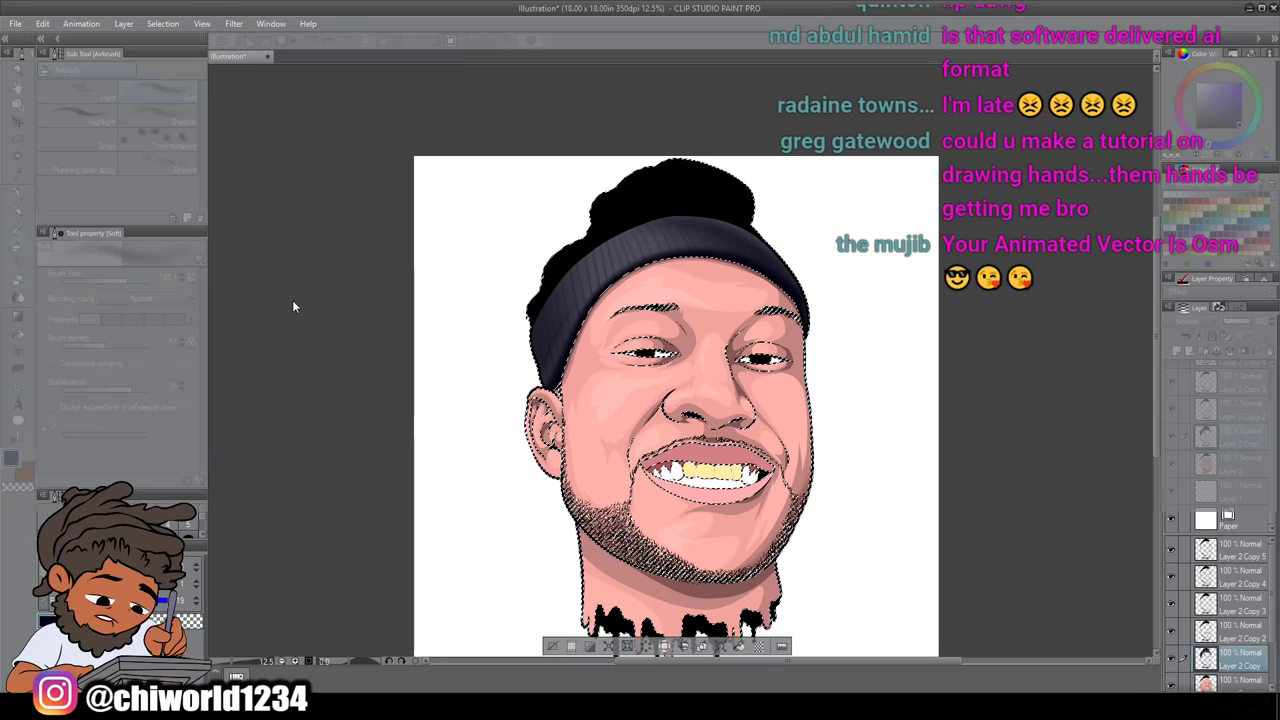
drag(964, 438, 955, 472)
mouse_move(974, 505)
mouse_down()
mouse_move(992, 511)
mouse_move(966, 501)
mouse_up()
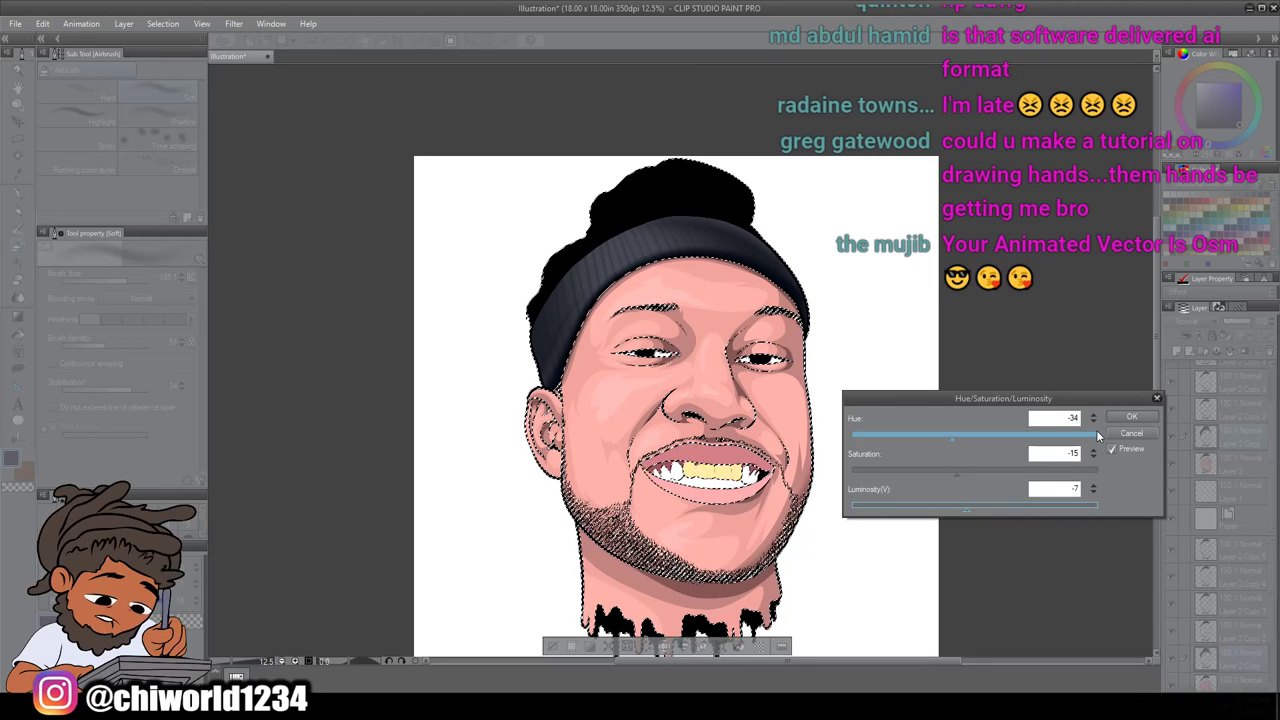
click(1131, 417)
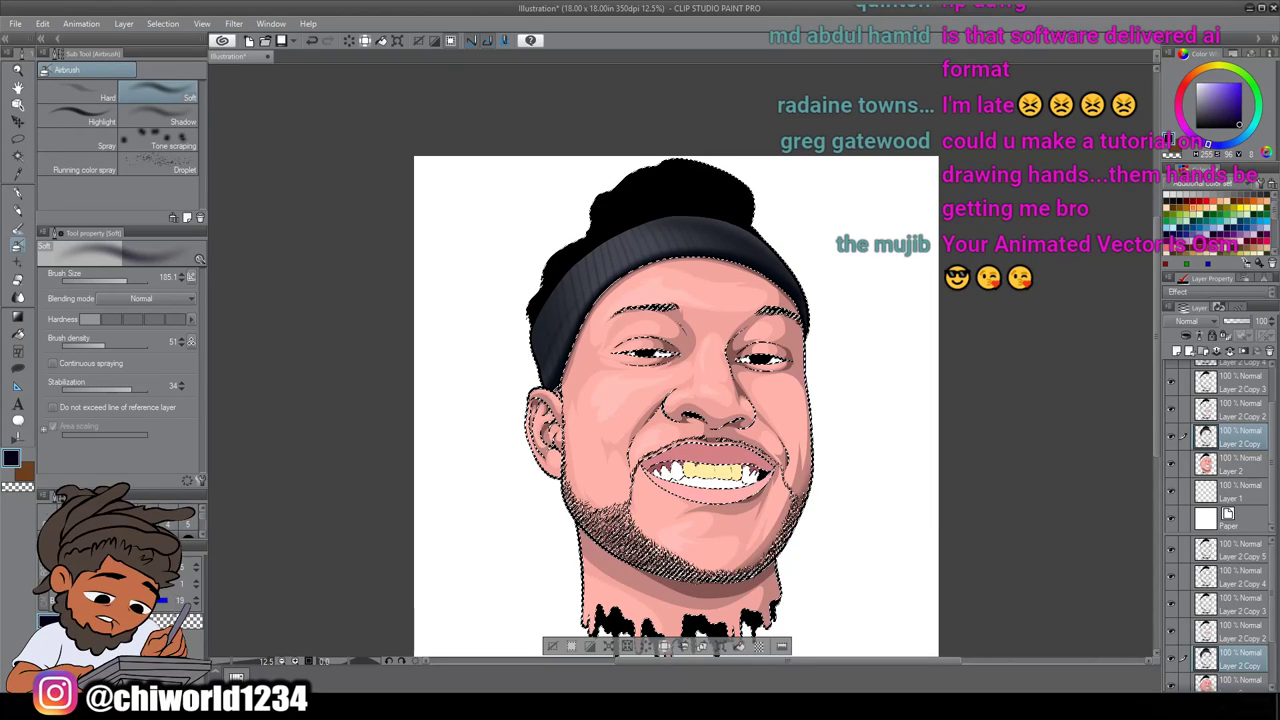
click(16, 157)
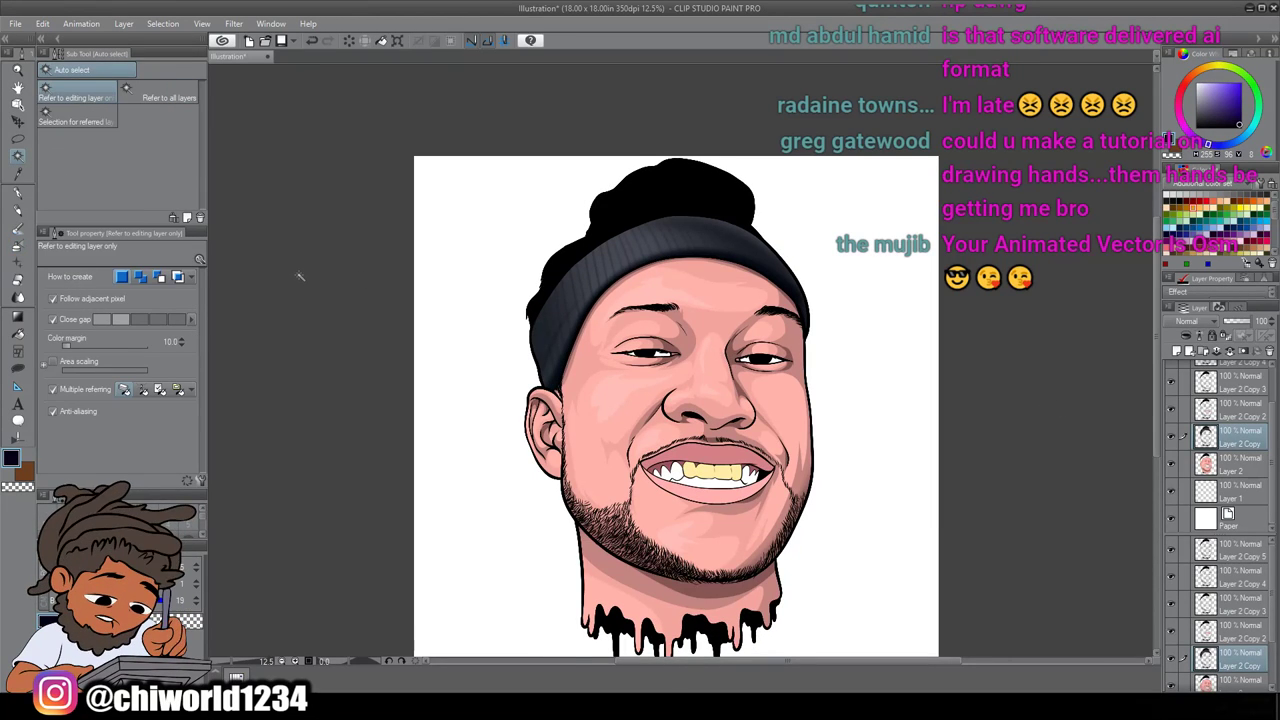
scroll(570, 436, down, 1)
scroll(671, 445, up, 1)
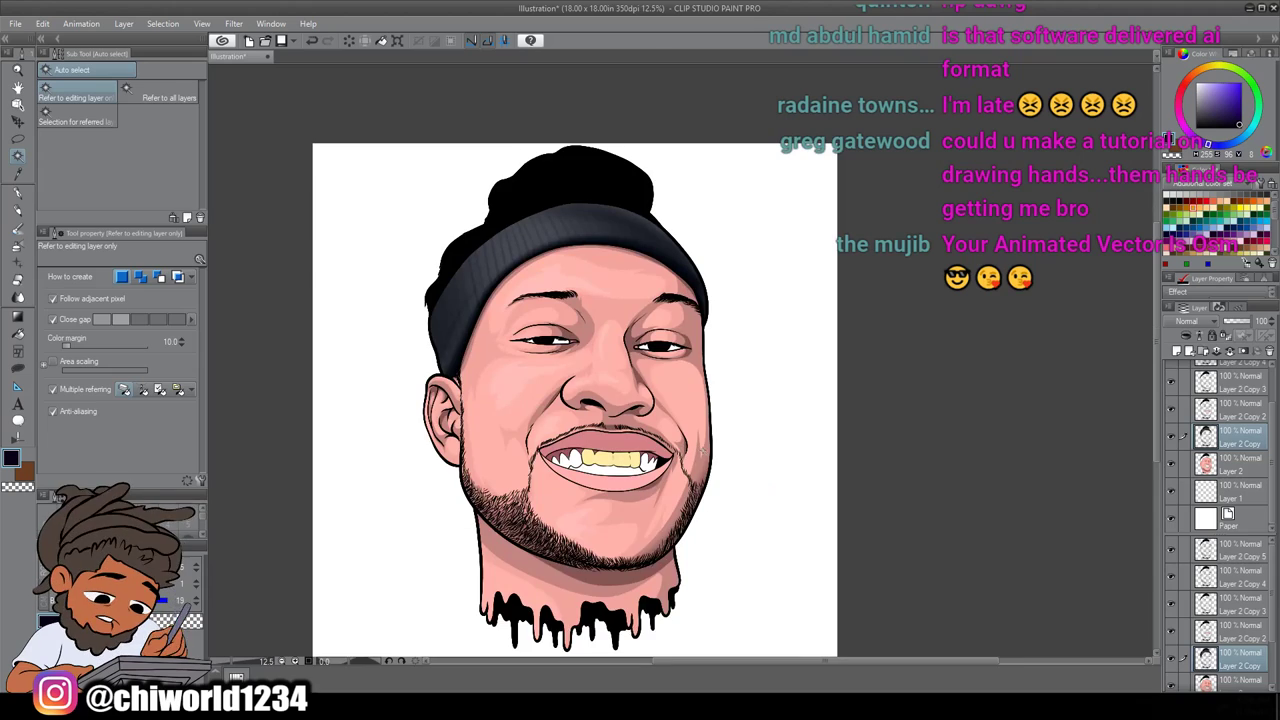
drag(637, 450, 705, 450)
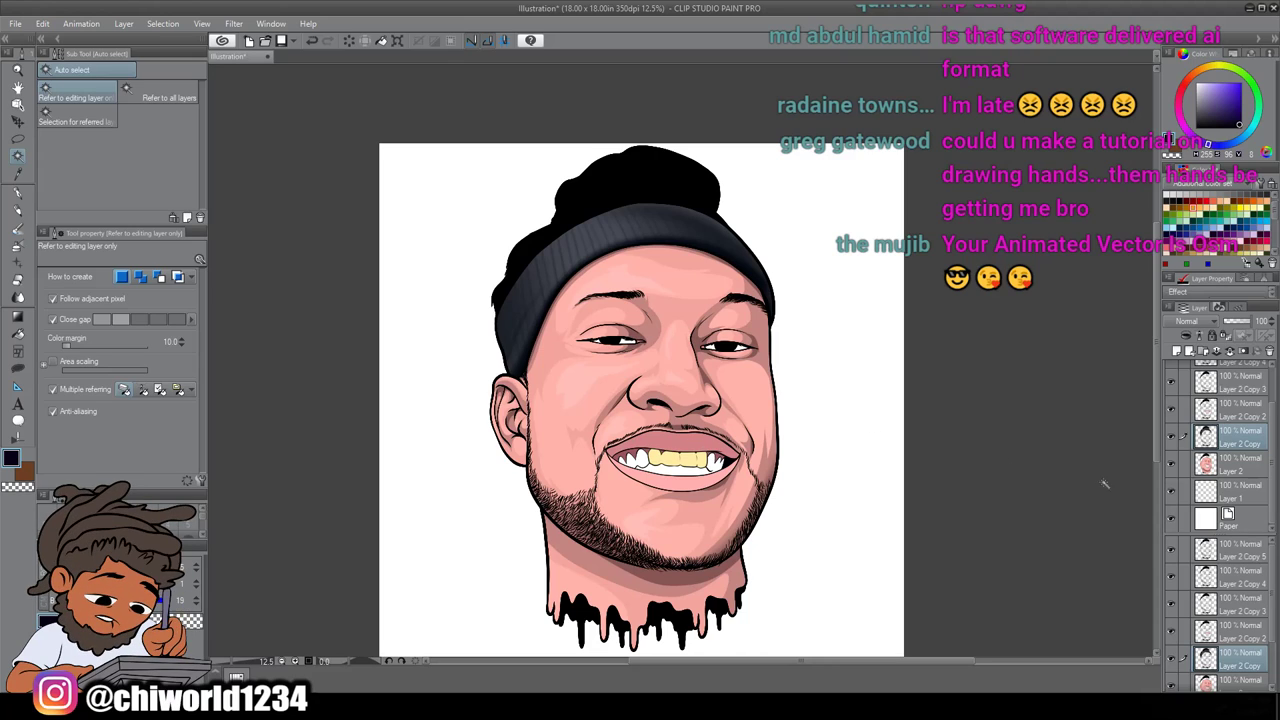
Create a selection from the contents of Layer 2 Copy 2
right_click(1222, 406)
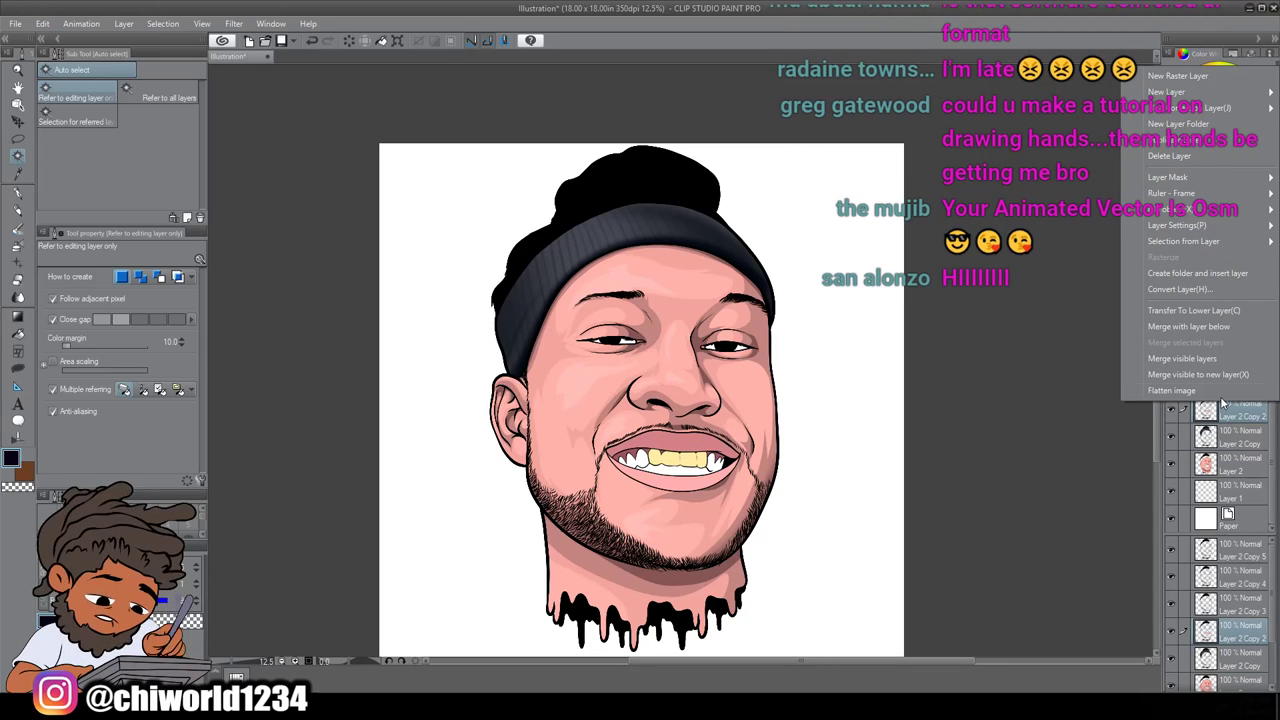
mouse_move(1149, 245)
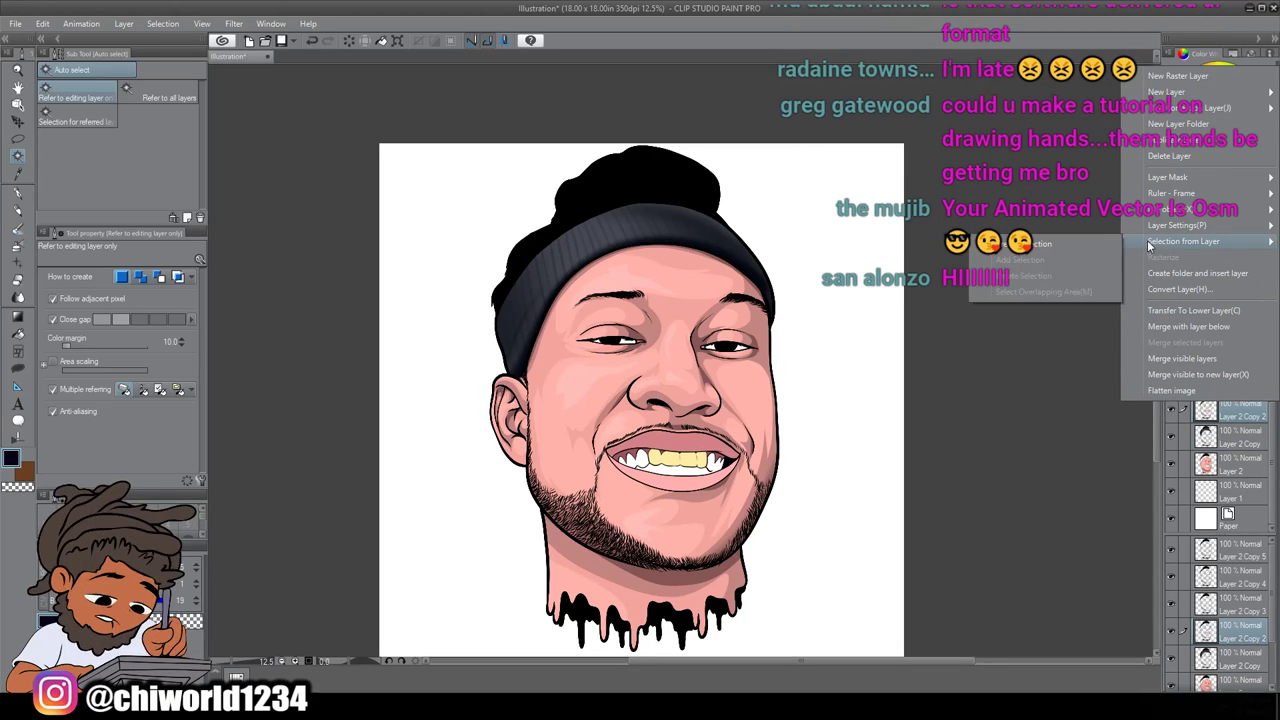
click(1084, 242)
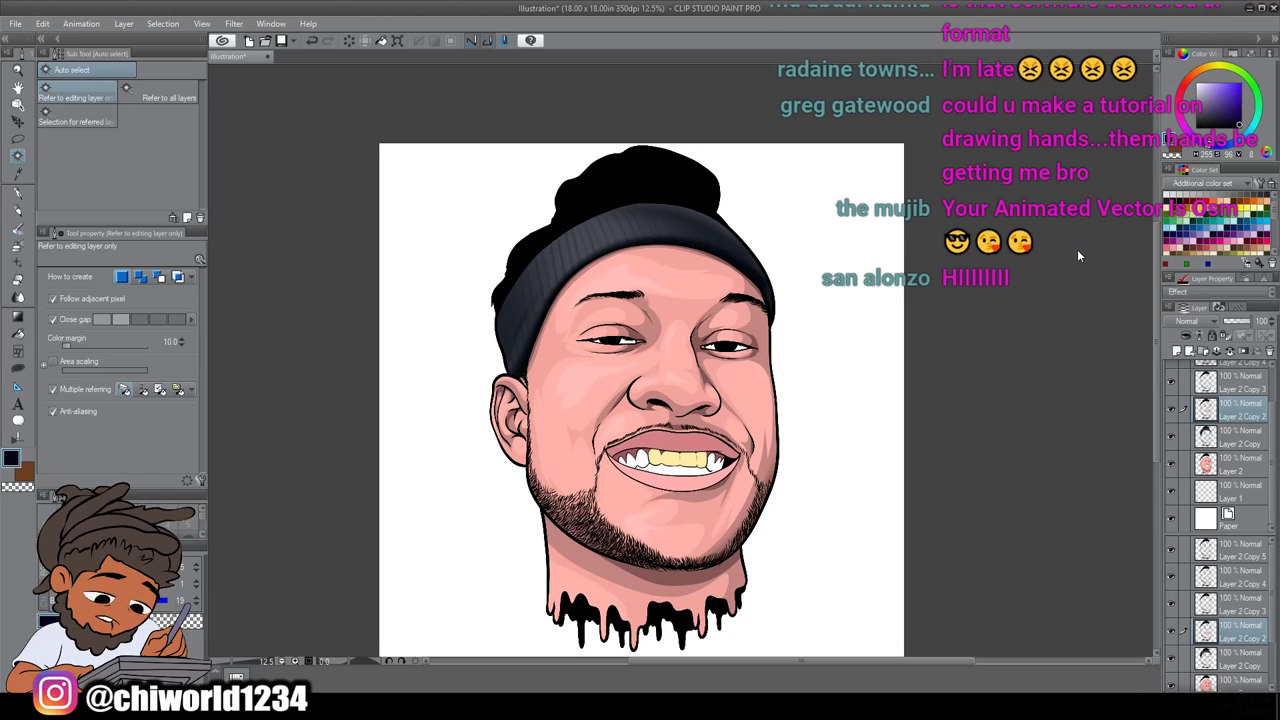
Choose the Lasso fill tool and set the drawing color to a muted purple with hue 293, saturation 15 and value 43
click(20, 369)
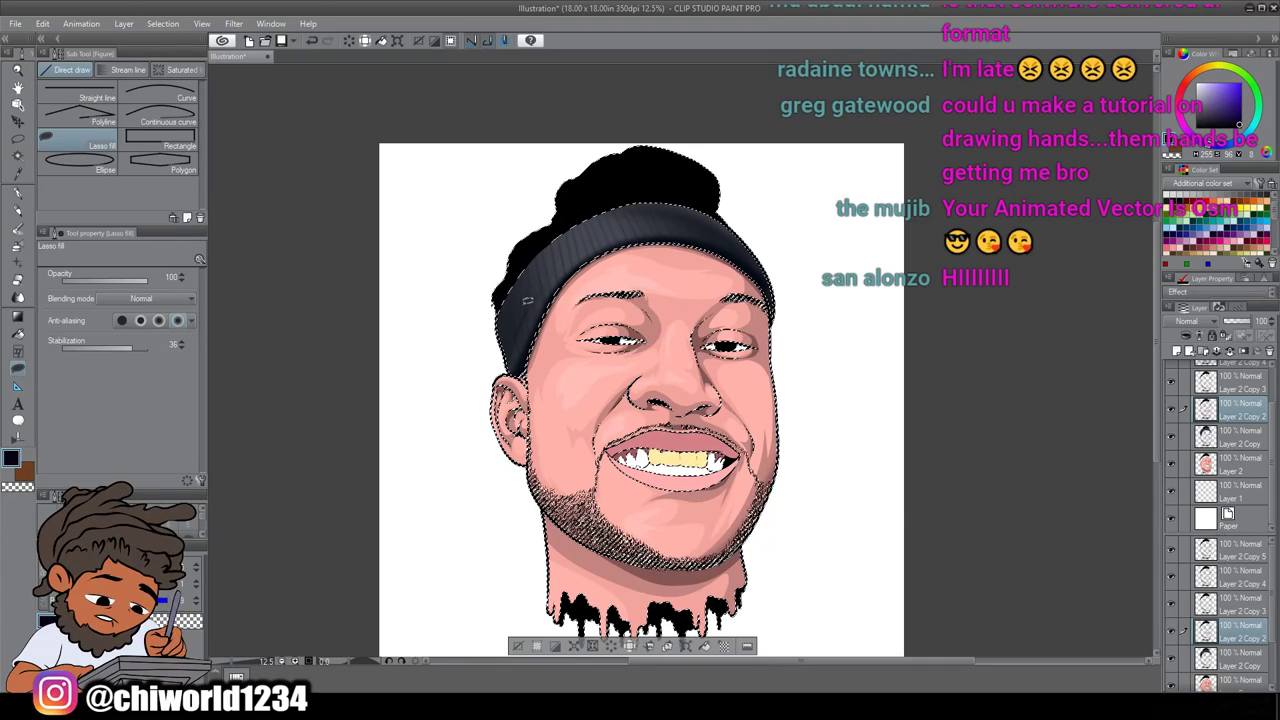
scroll(540, 309, up, 7)
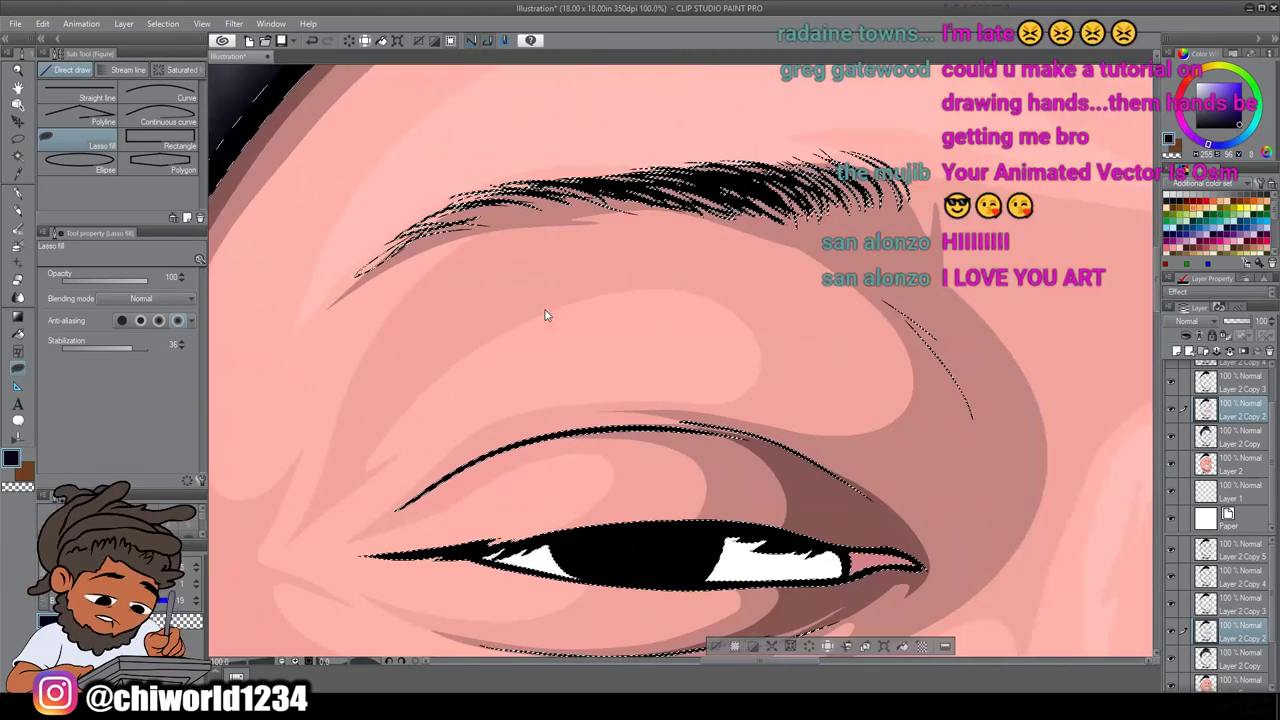
scroll(545, 315, down, 4)
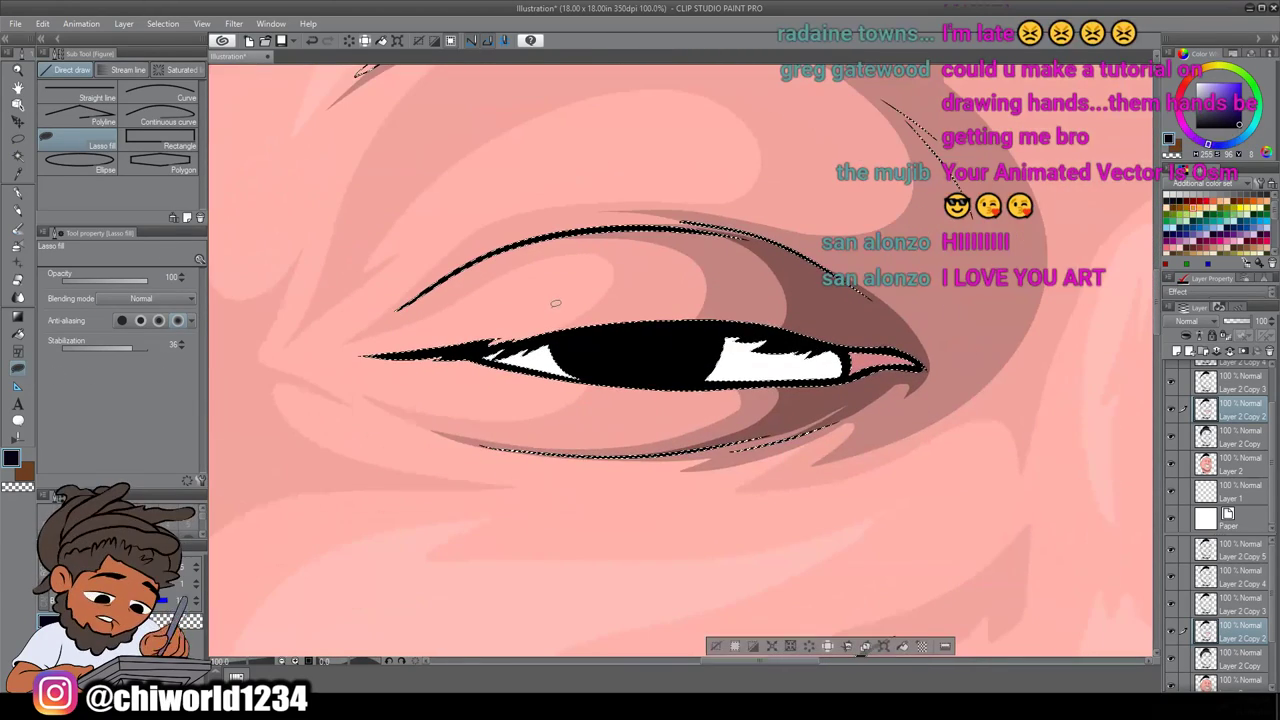
double_click(16, 464)
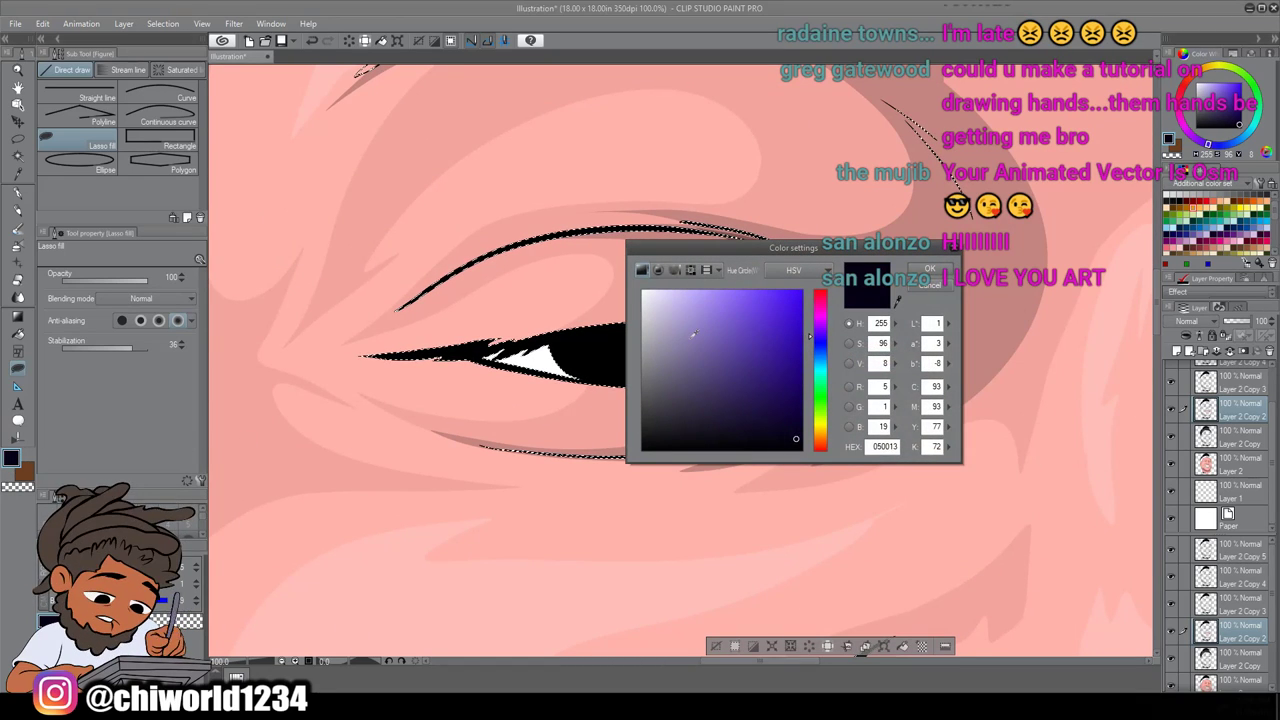
mouse_move(668, 389)
mouse_down()
mouse_move(674, 398)
mouse_move(669, 386)
mouse_up()
click(817, 322)
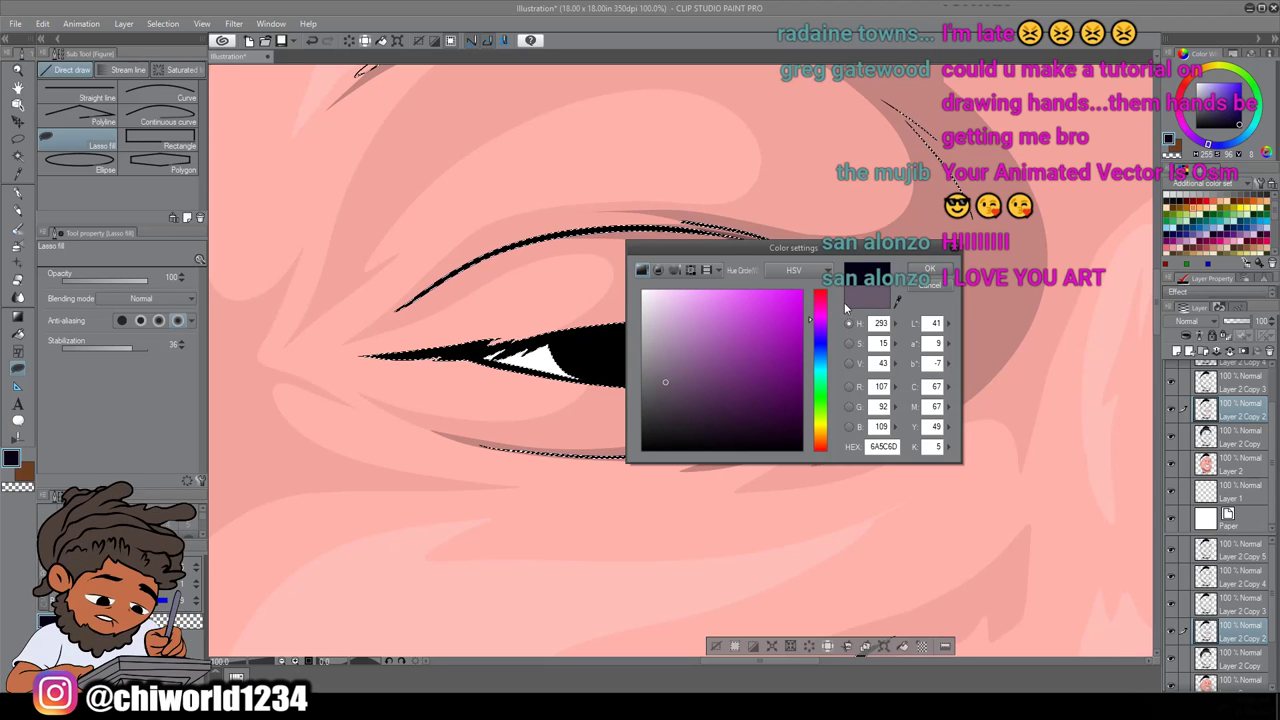
click(929, 268)
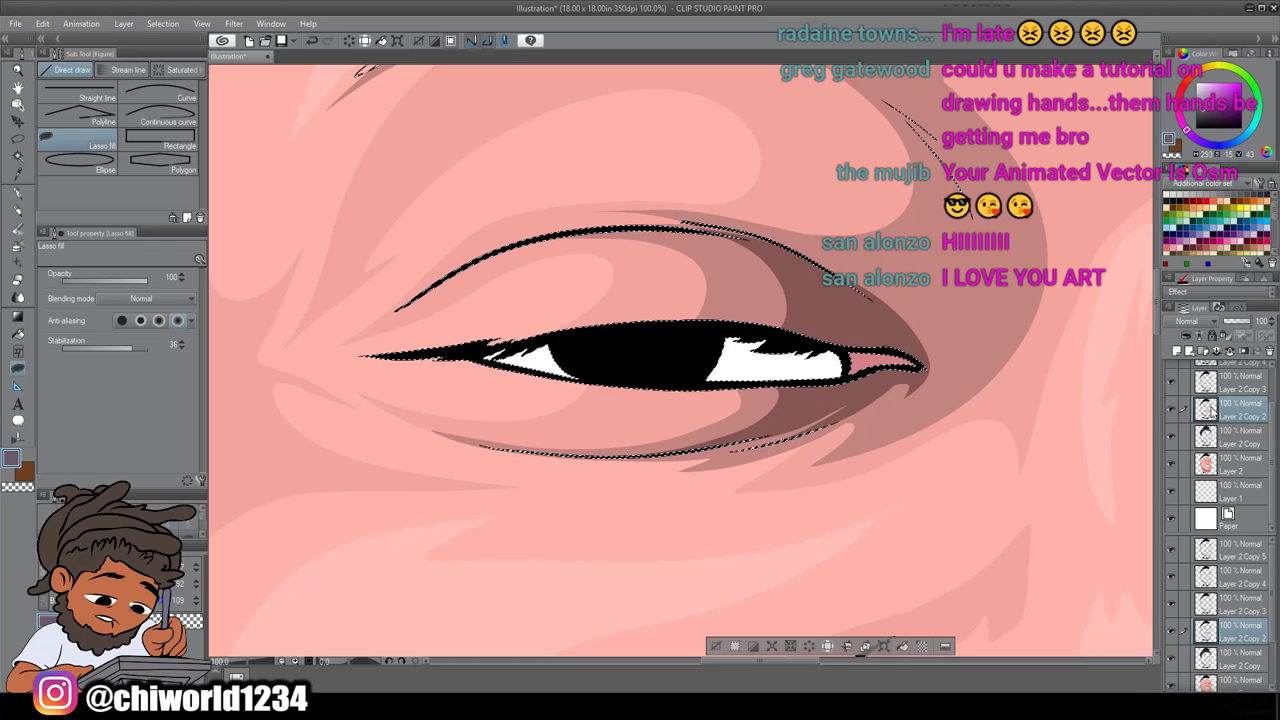
Examine the portrait's duplicate layers by toggling their visibility to find which one holds the facial details to color
scroll(1212, 410, up, 2)
scroll(1211, 412, up, 1)
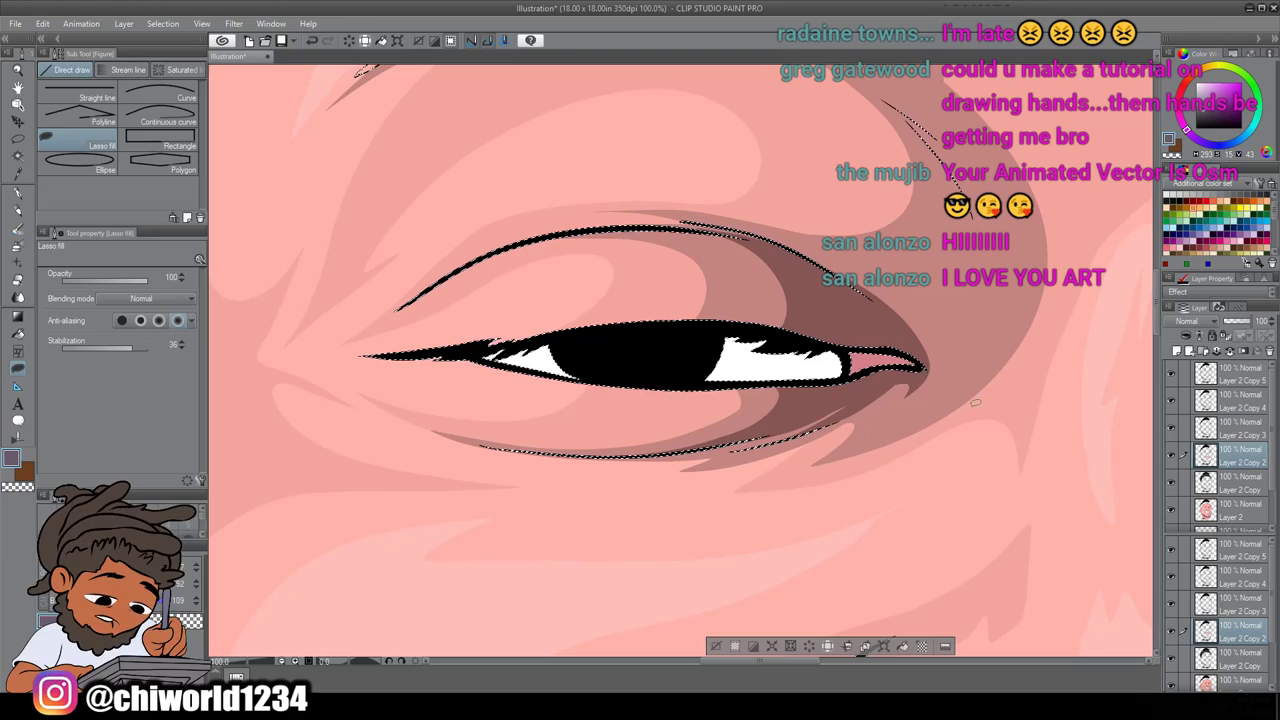
key(ctrl+minus)
key(ctrl+minus)
key(ctrl+minus)
key(ctrl+minus)
key(ctrl+minus)
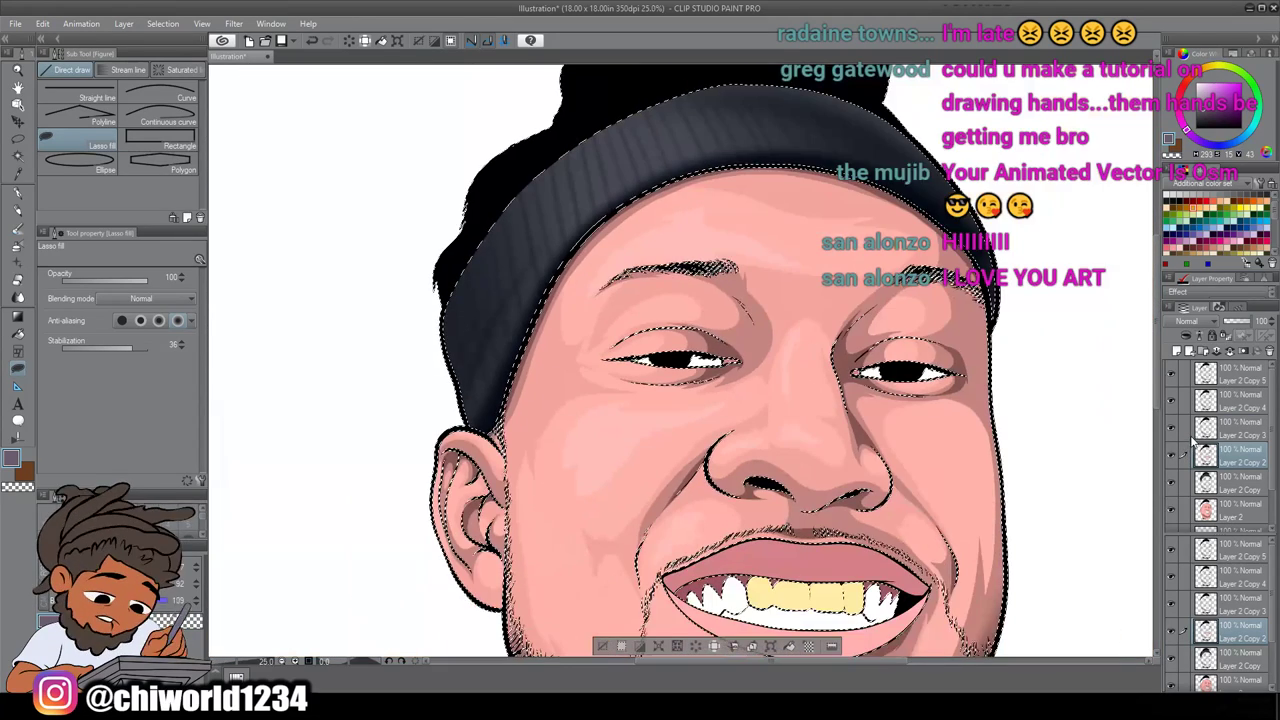
key(ctrl+plus)
key(ctrl+plus)
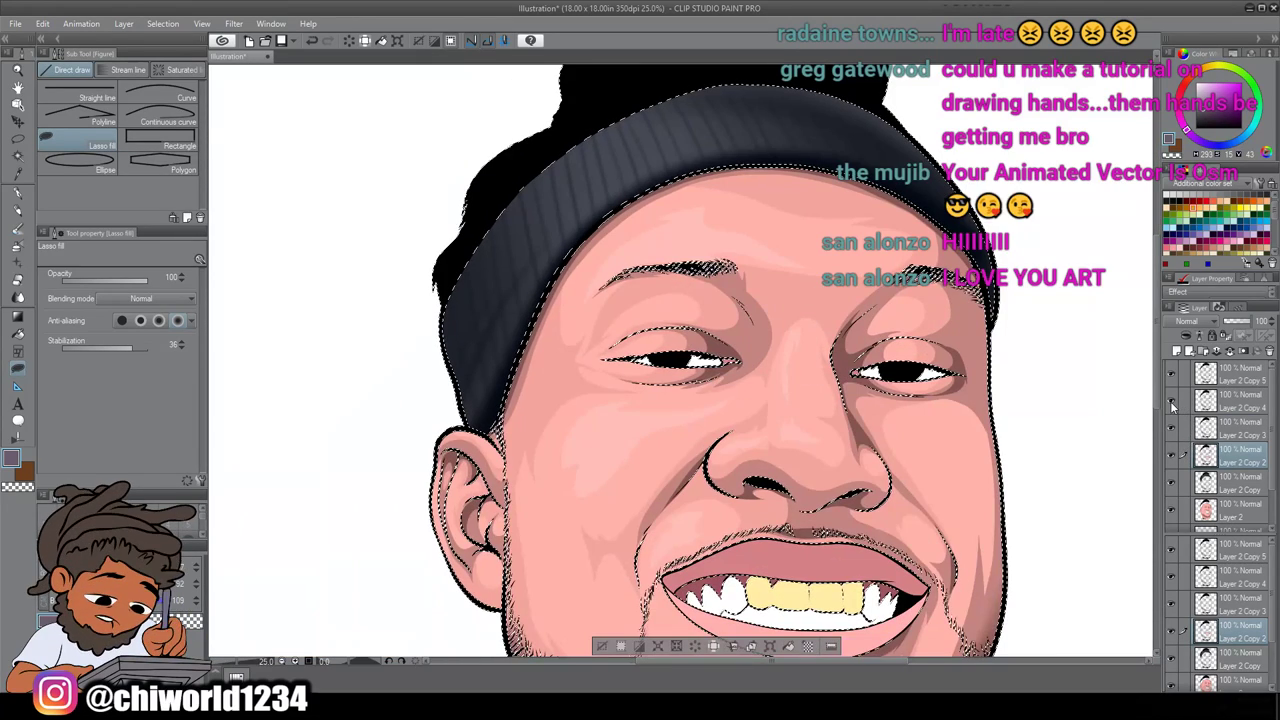
click(1172, 403)
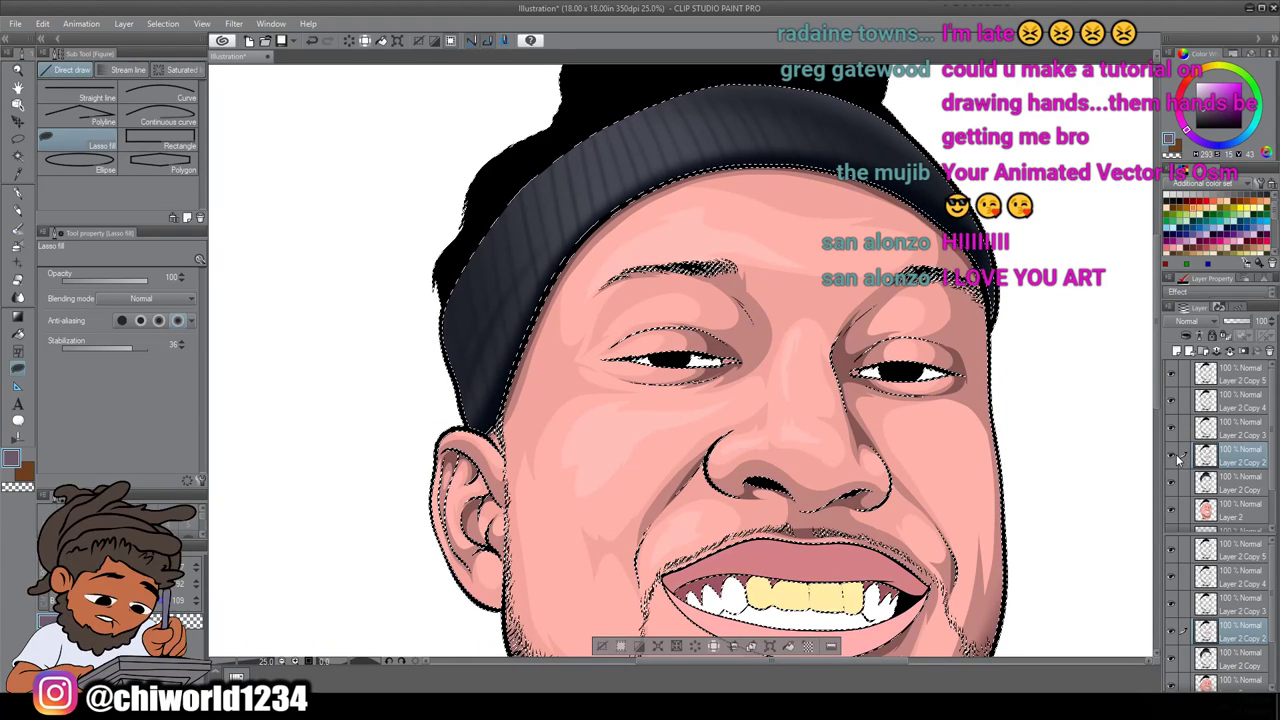
scroll(1026, 366, down, 3)
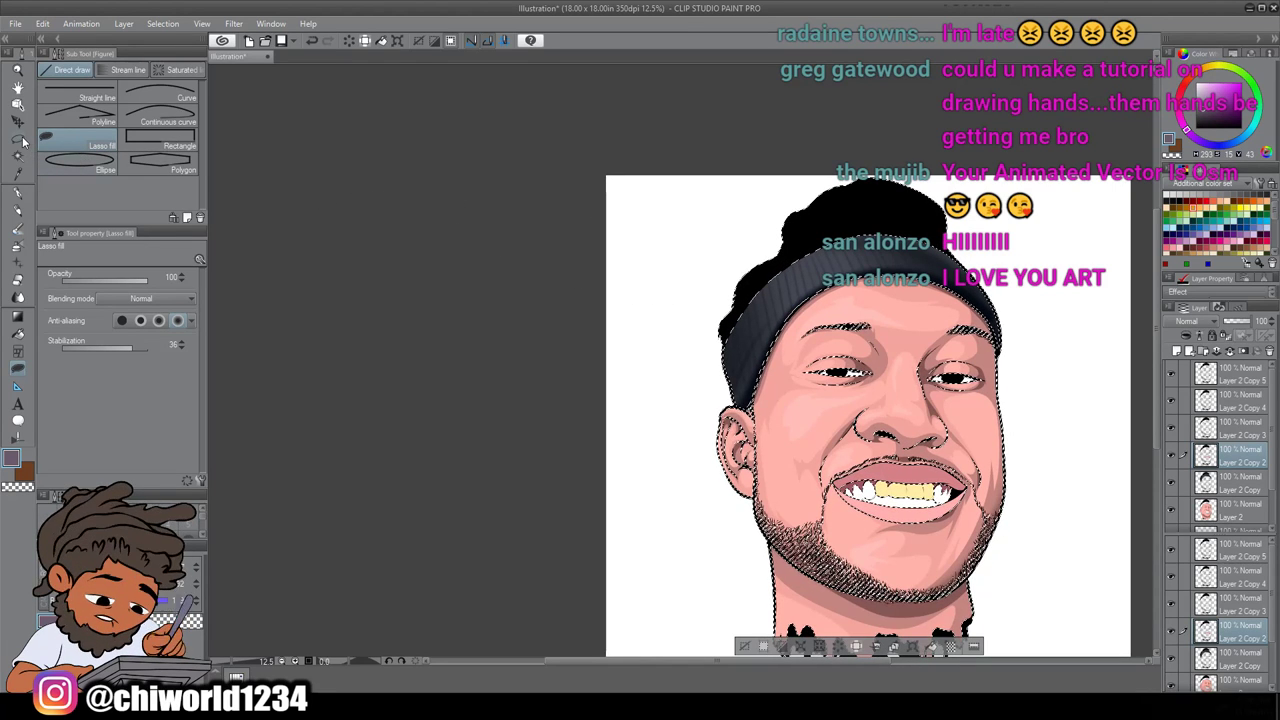
Clear the selection, switch to the Lasso selection tool and make Layer 2 Copy 3 the active layer
key(m)
scroll(801, 379, up, 2)
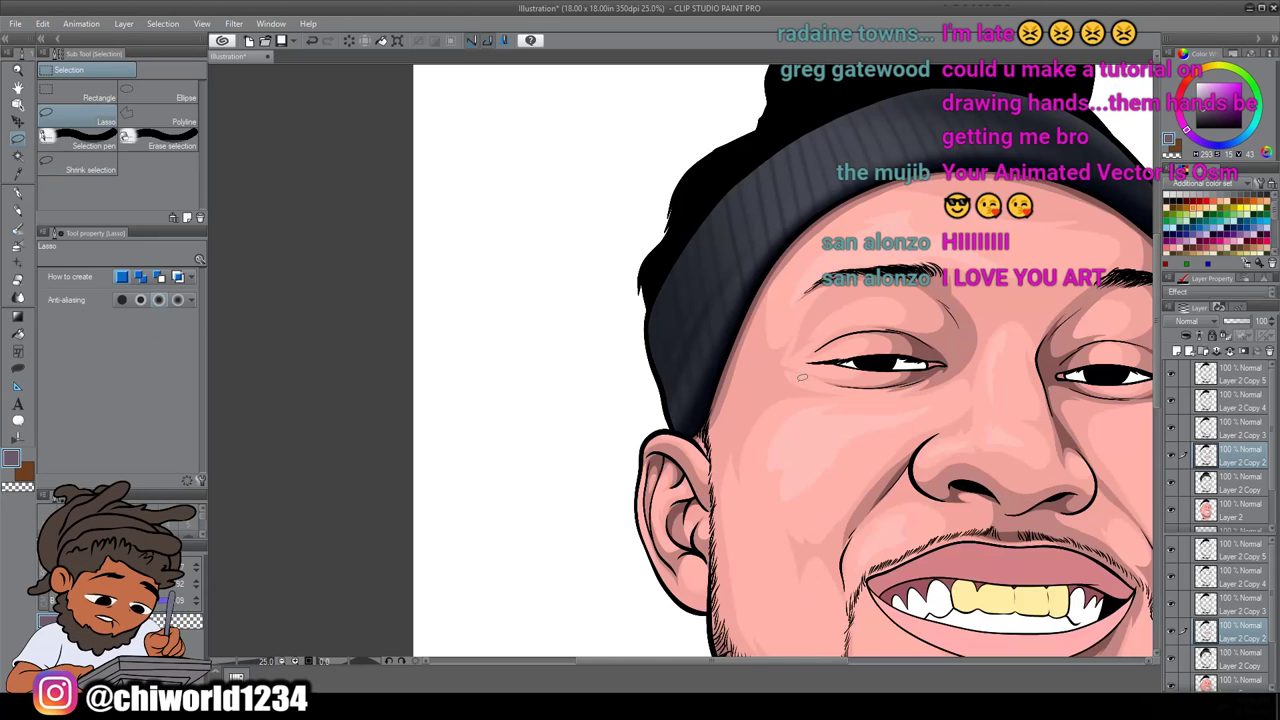
scroll(801, 379, up, 2)
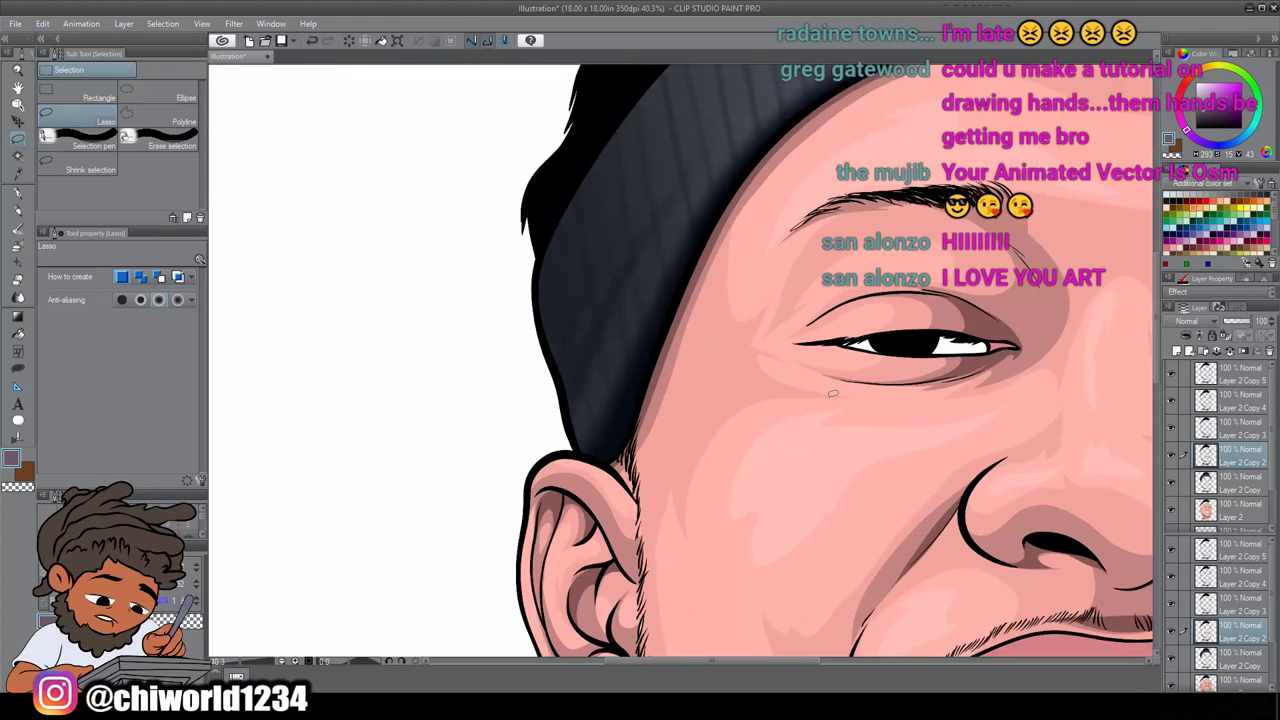
drag(803, 661, 876, 664)
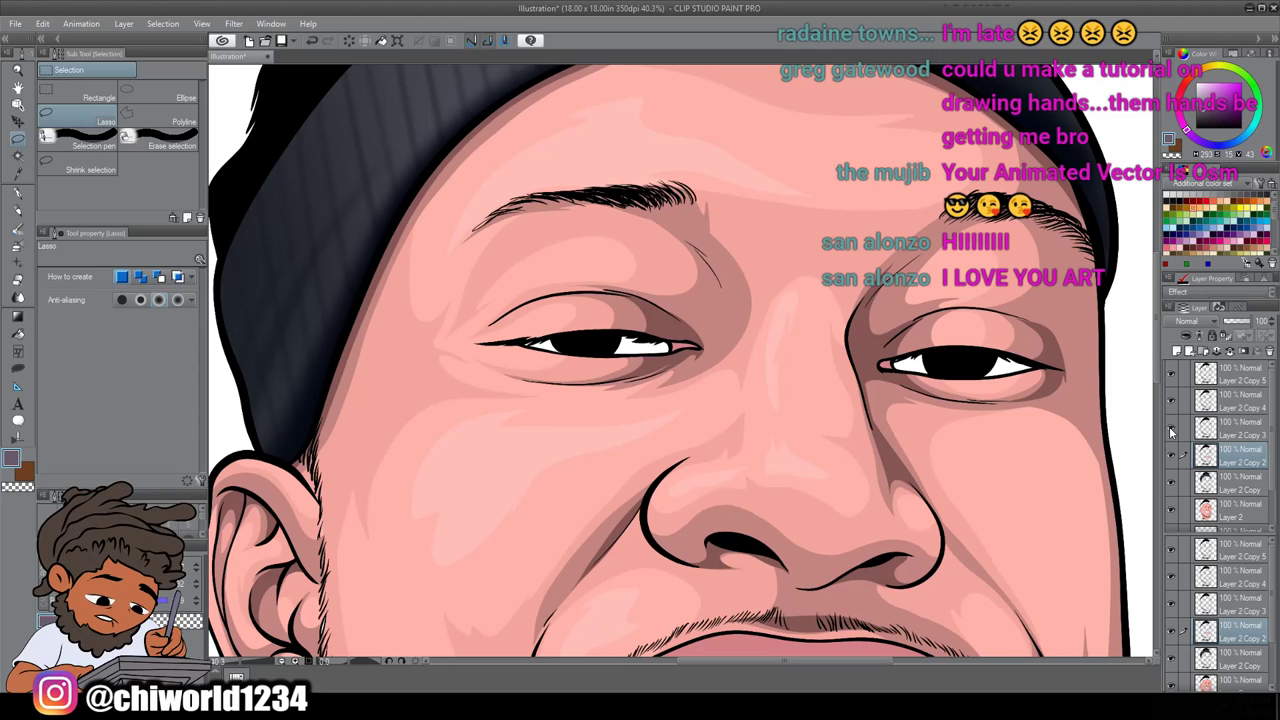
click(1220, 432)
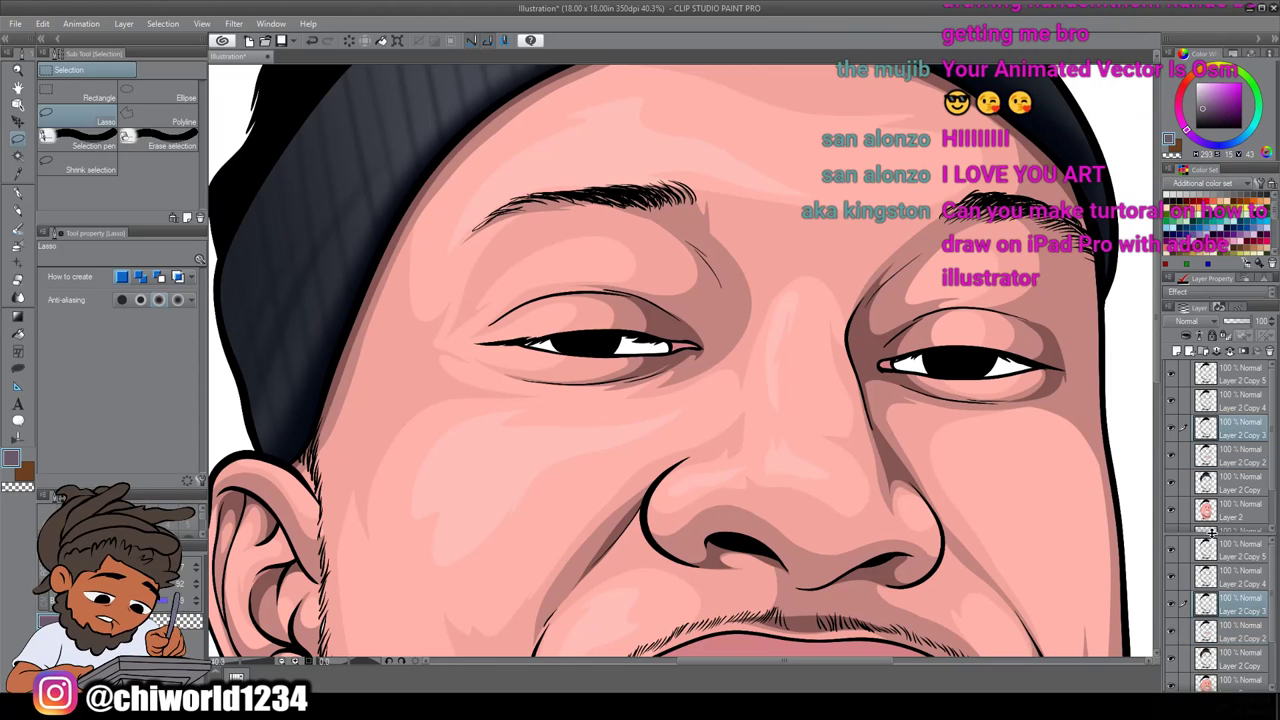
Hide the Paper layer and turn off Layer 2 Copy 3 to check whether it contains the eye whites
scroll(1220, 525, down, 2)
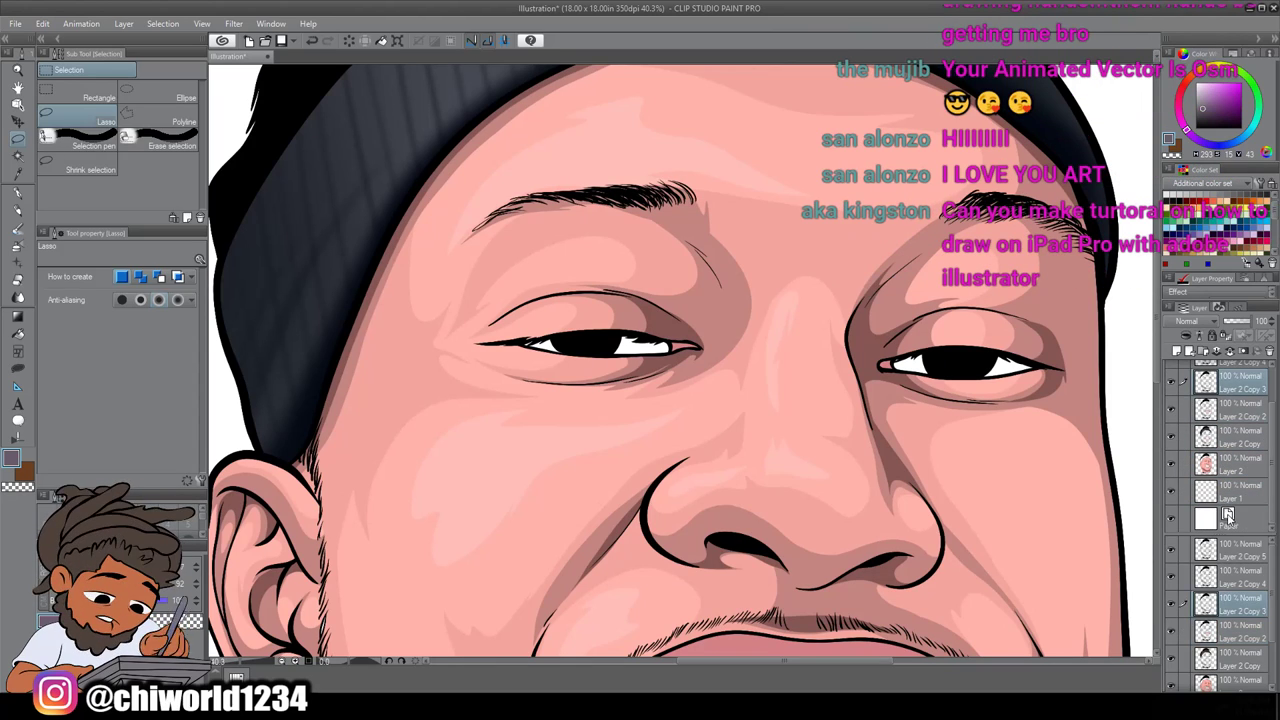
click(1173, 520)
scroll(1208, 482, up, 2)
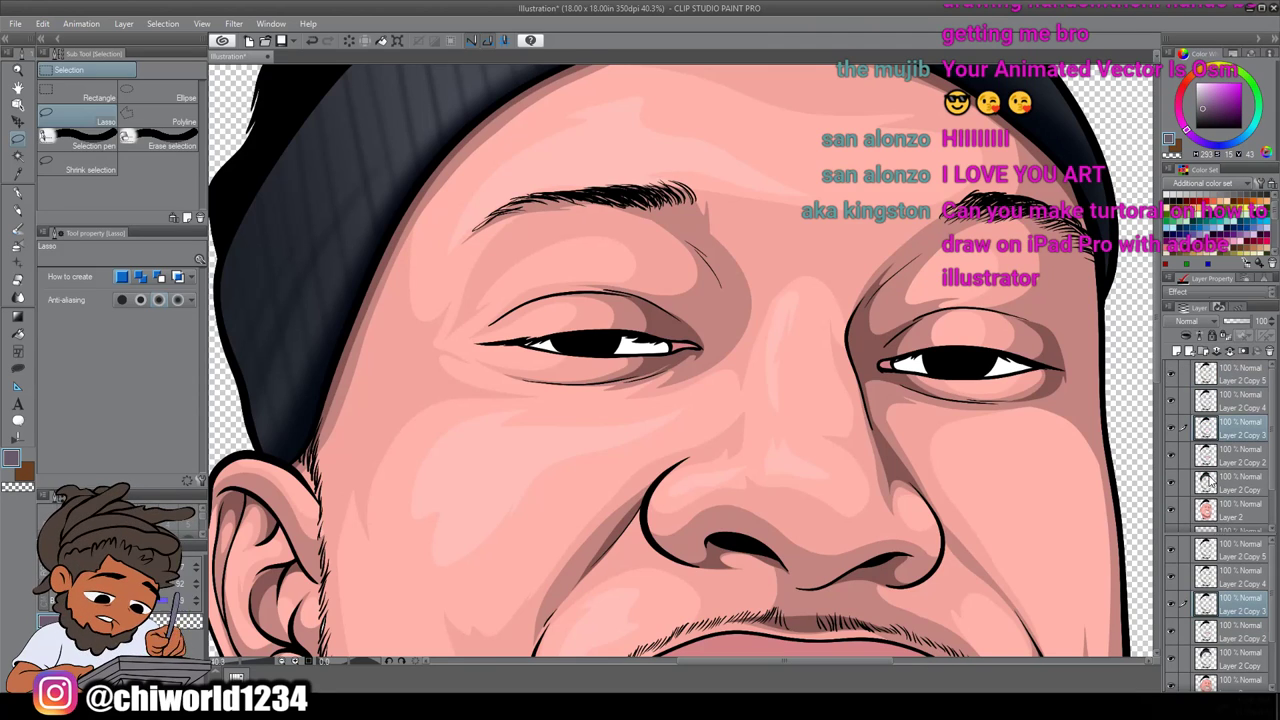
click(1175, 431)
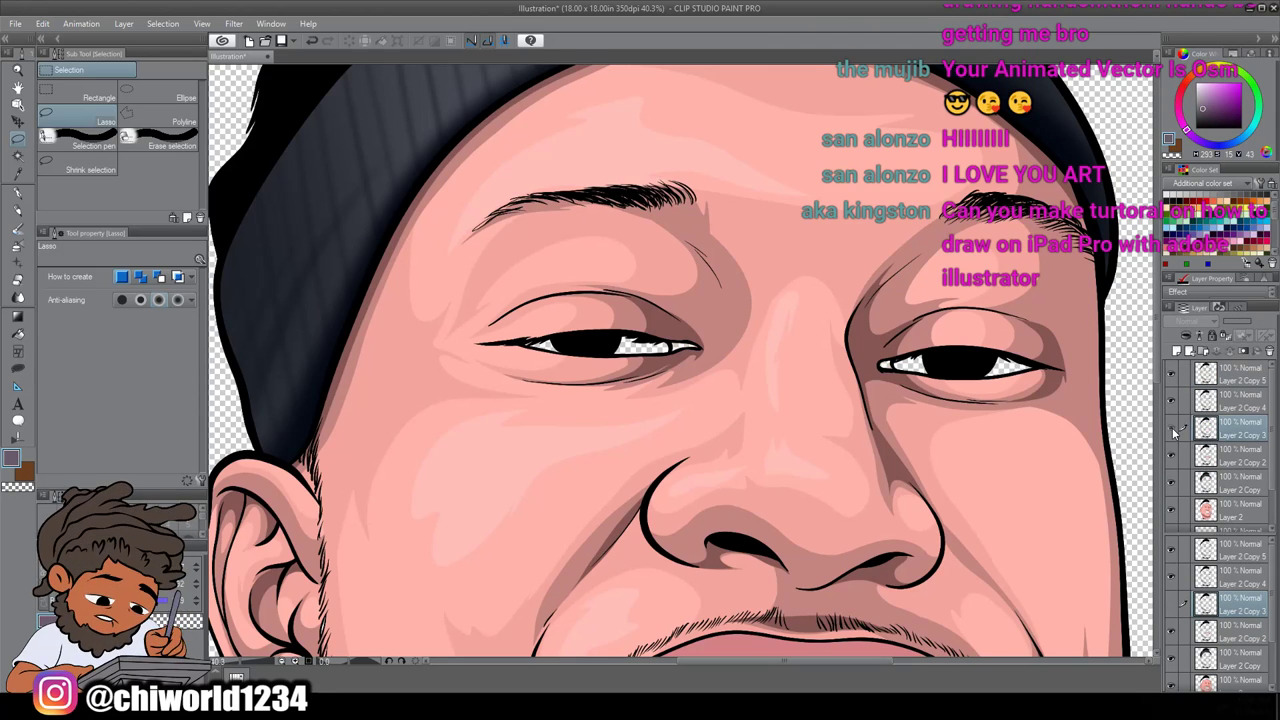
Show Layer 2 Copy 3 again and create a selection from that layer's contents
click(1175, 431)
right_click(1231, 435)
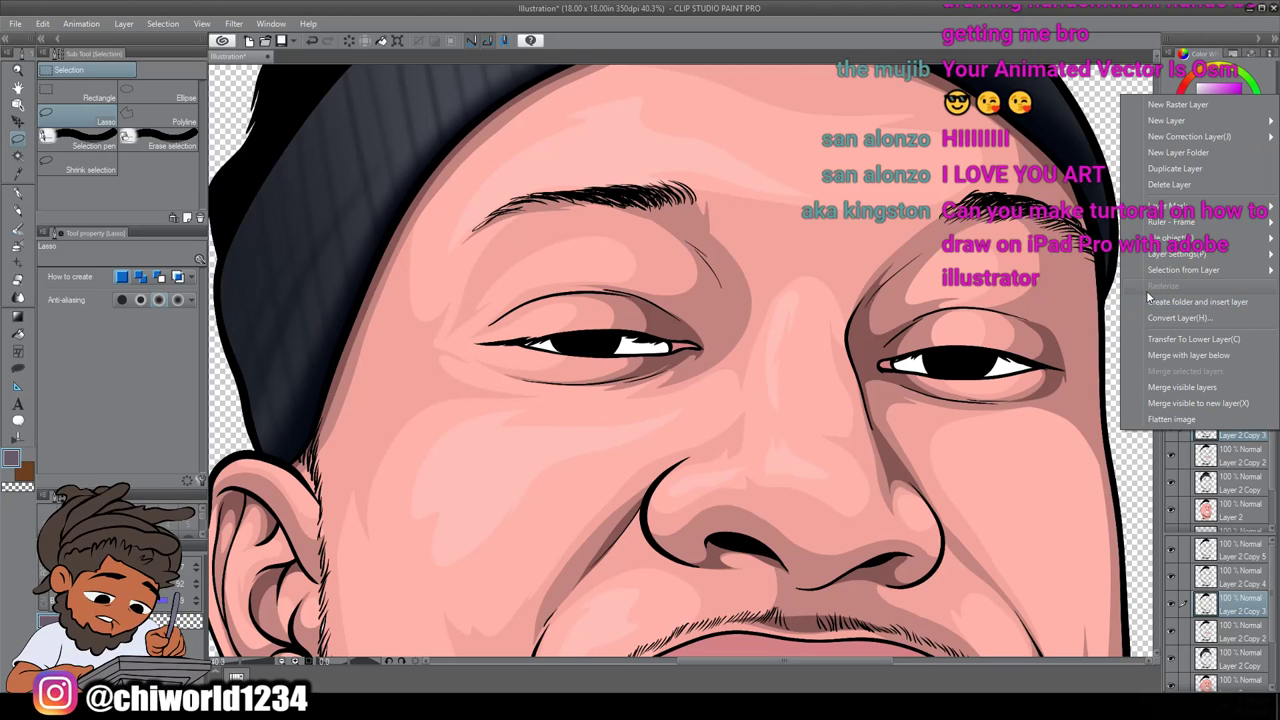
click(1111, 273)
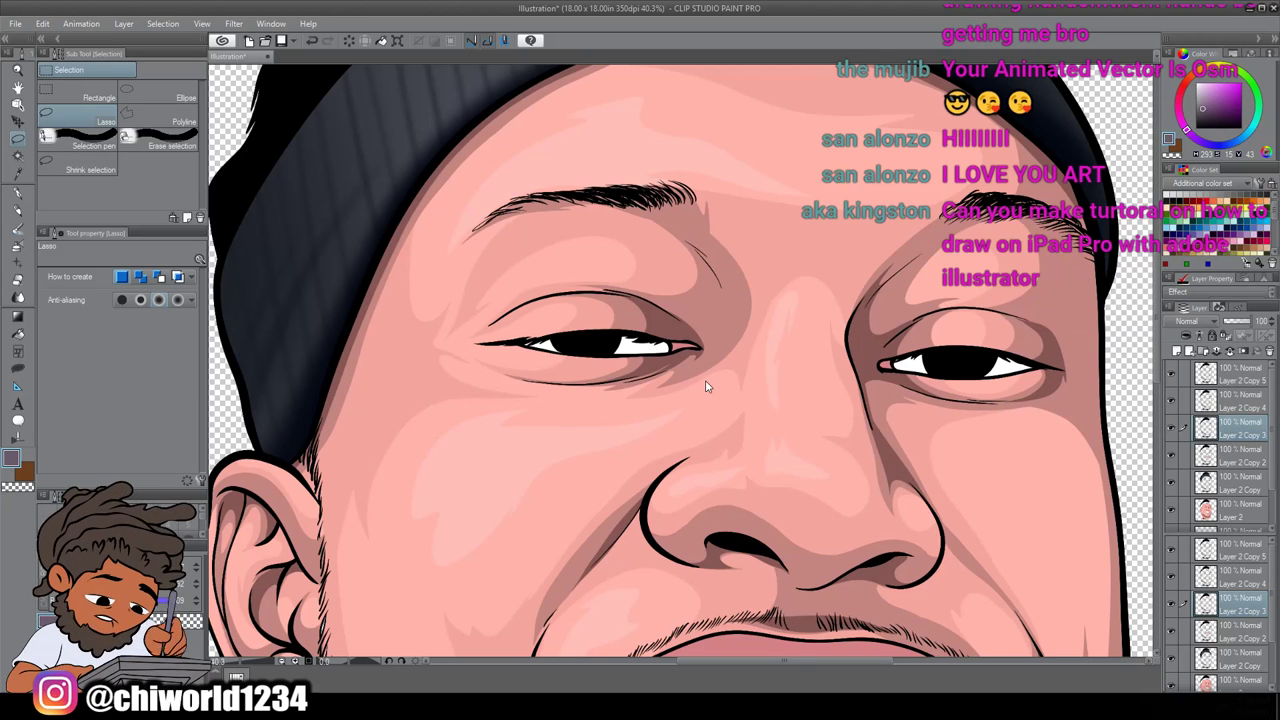
scroll(708, 386, up, 8)
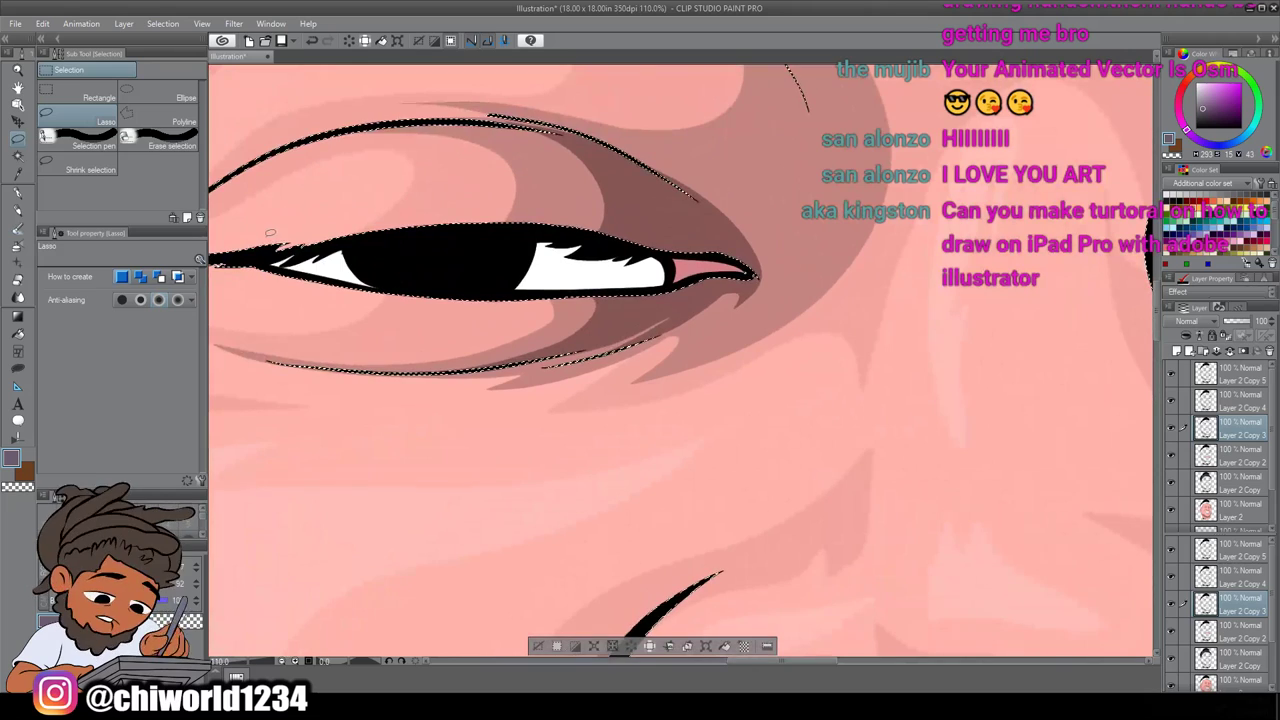
drag(355, 261, 444, 254)
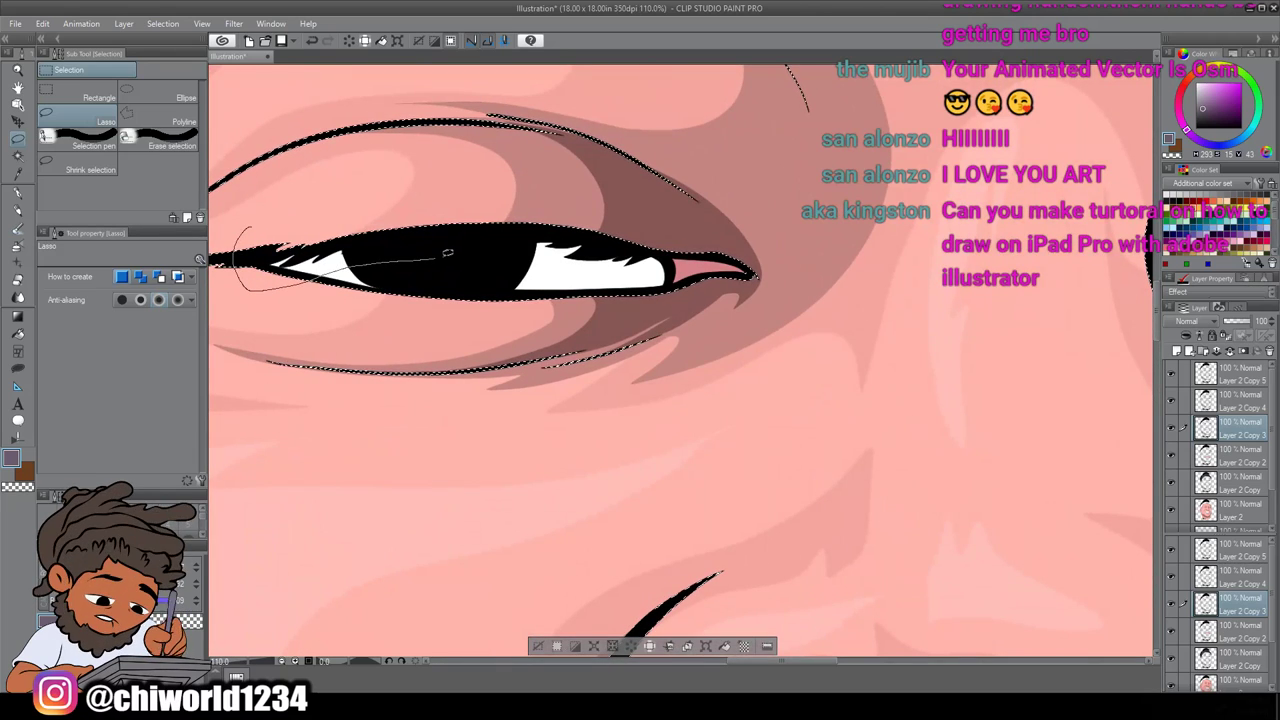
mouse_move(547, 253)
mouse_down()
mouse_move(612, 272)
mouse_move(624, 324)
mouse_move(667, 298)
mouse_move(652, 214)
mouse_up()
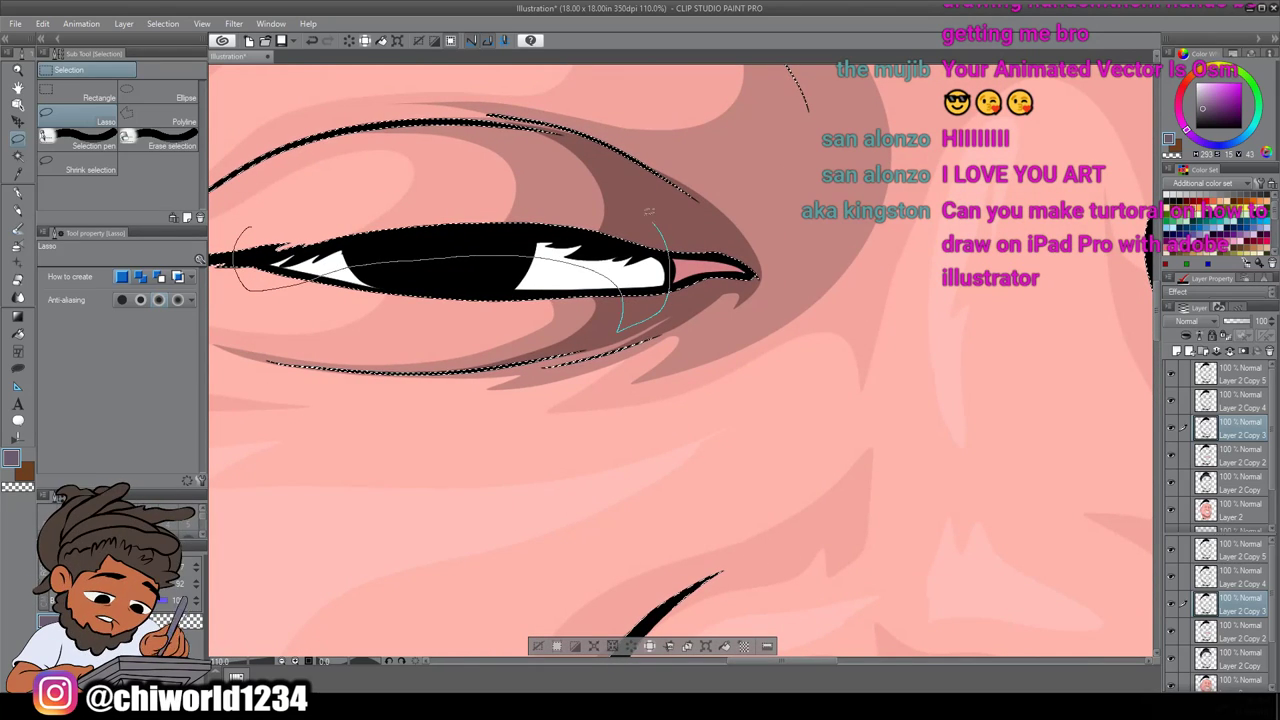
drag(363, 190, 290, 210)
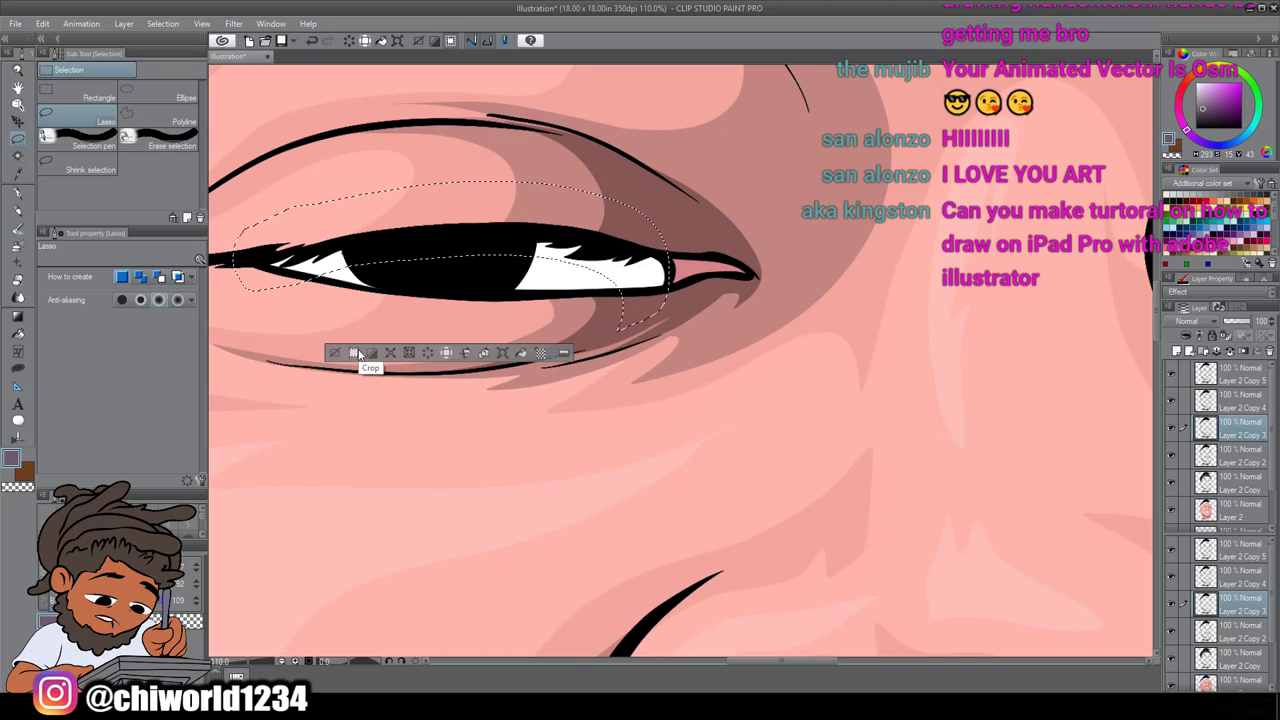
key(ctrl+z)
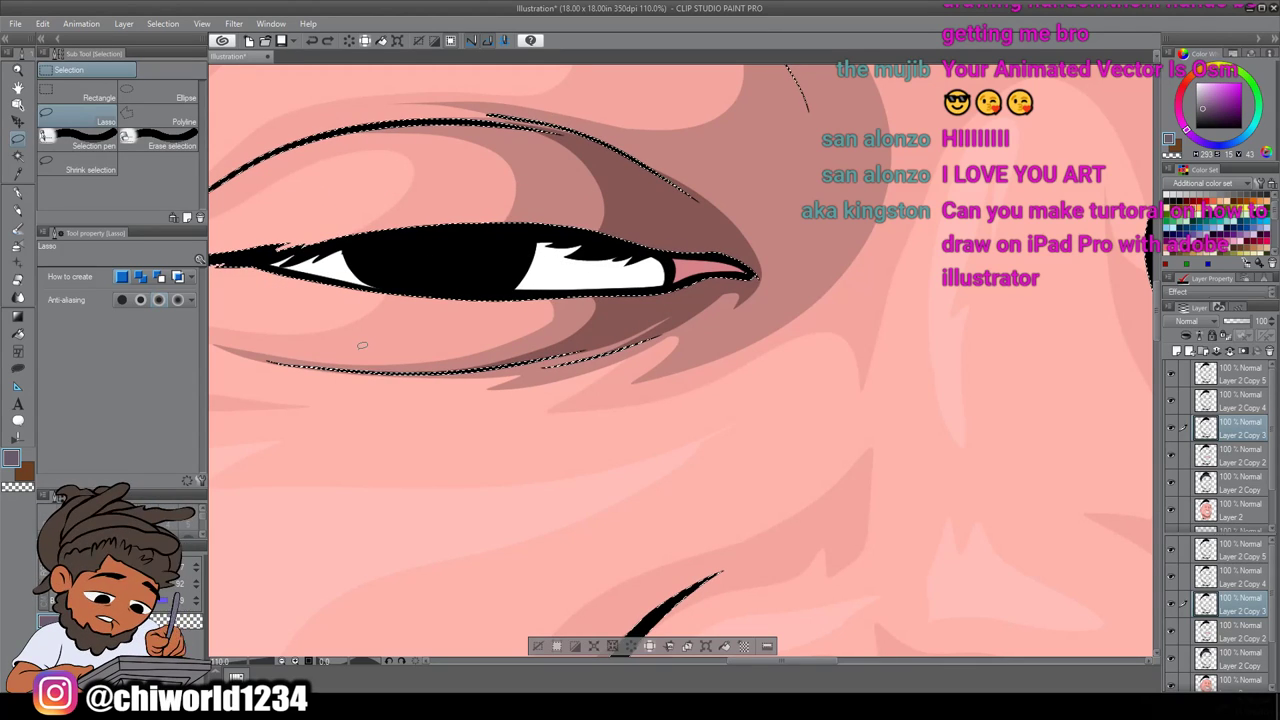
Use Lasso fill to shade the upper part of the left eye's white with the muted purple
click(17, 368)
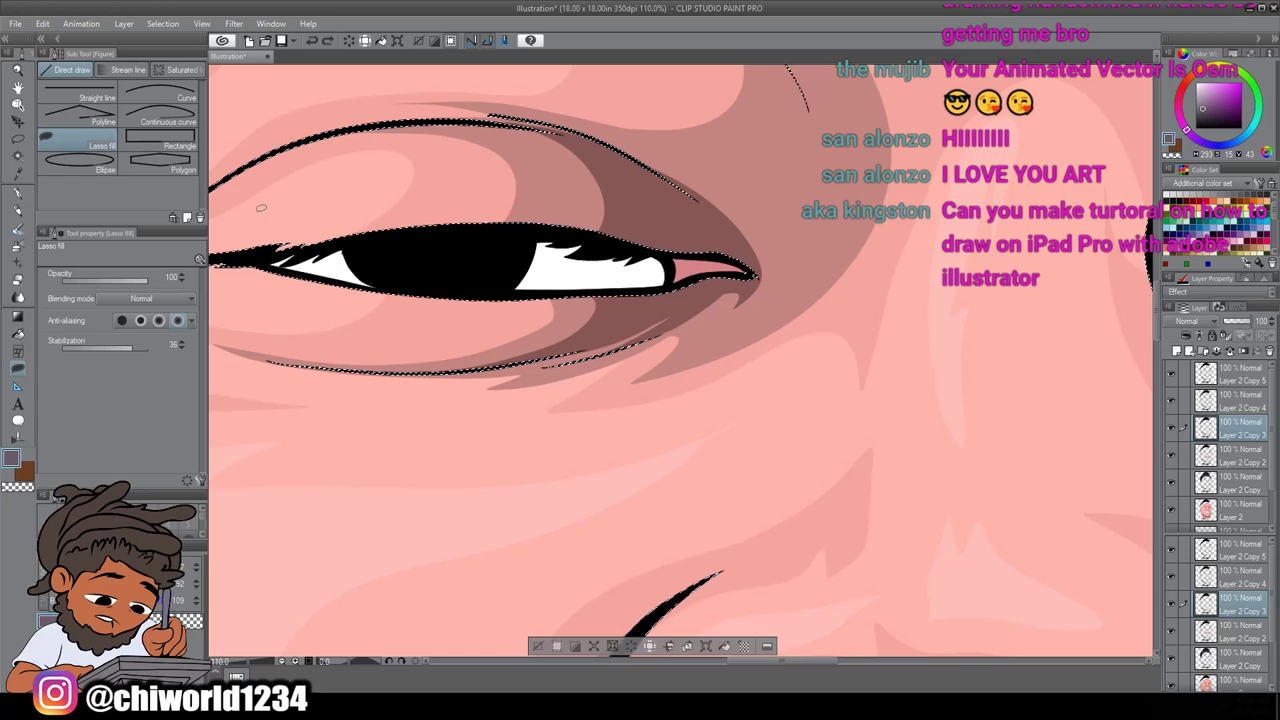
mouse_move(246, 294)
mouse_down()
mouse_move(360, 255)
mouse_move(498, 247)
mouse_up()
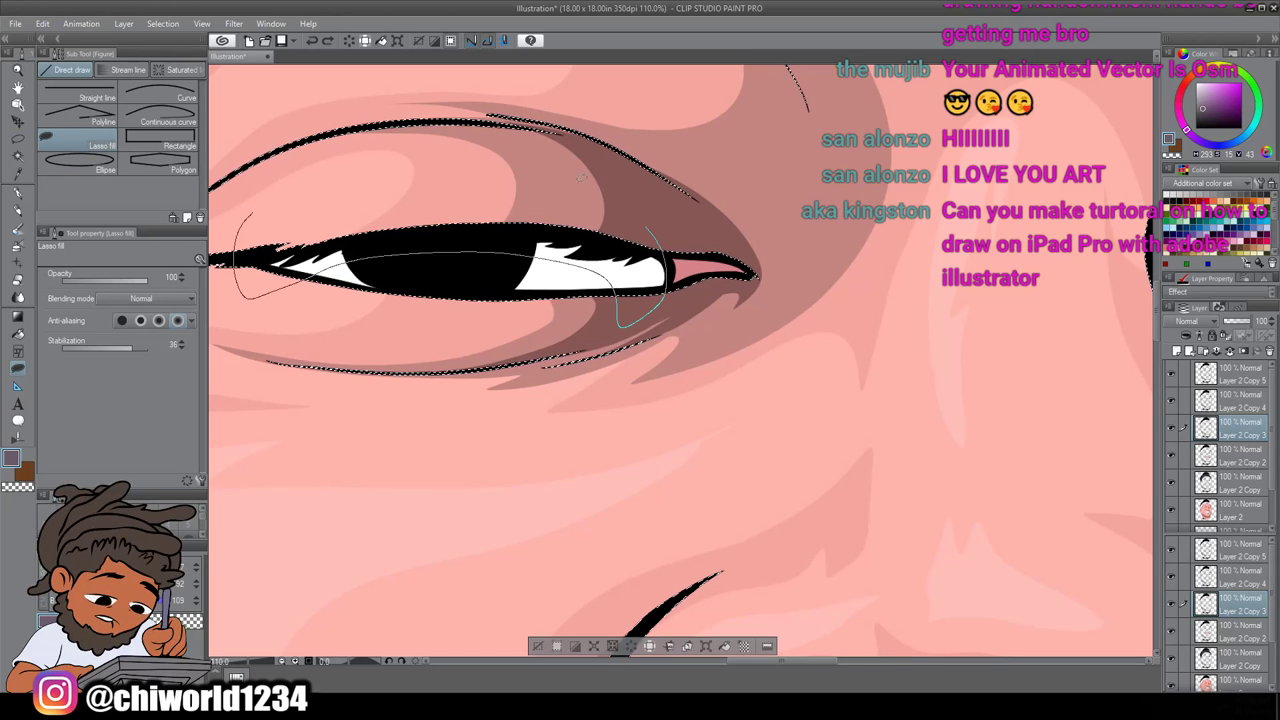
drag(596, 183, 290, 179)
Shade the upper part of the right eye's white with the same muted purple, following the lid's curve
scroll(530, 435, down, 2)
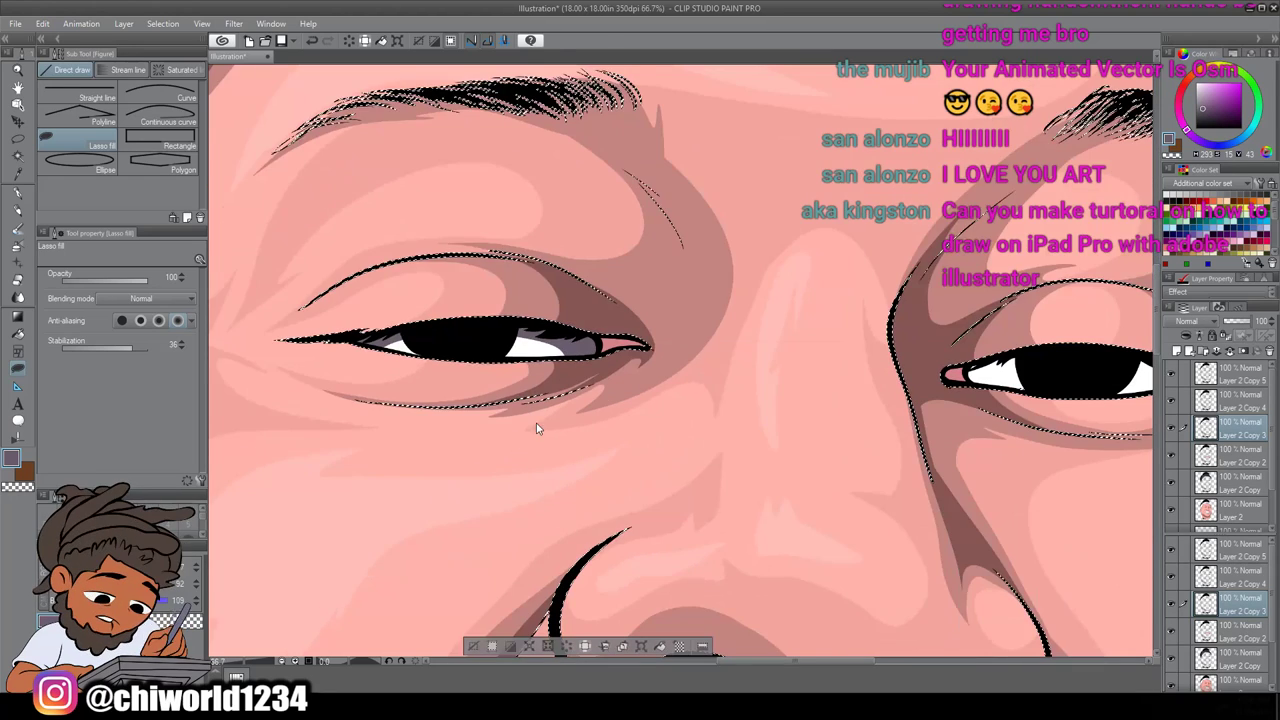
scroll(542, 419, right, 5)
scroll(542, 419, up, 1)
scroll(542, 419, right, 1)
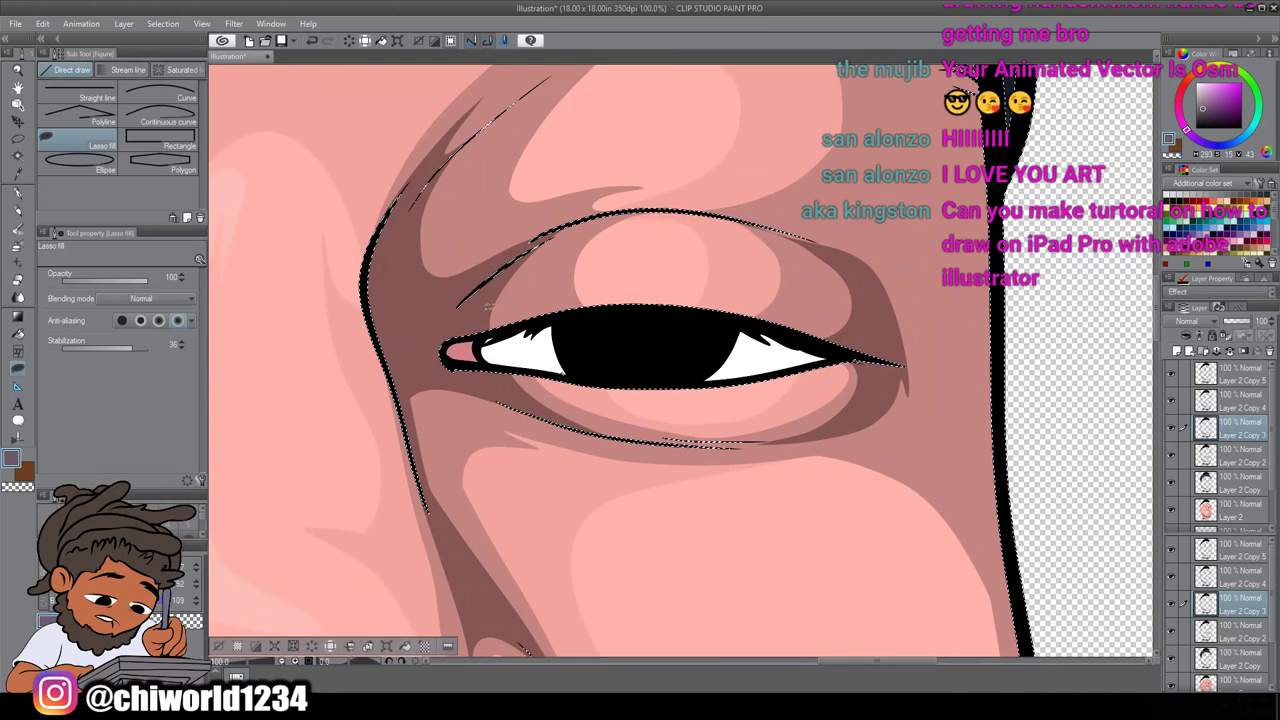
mouse_move(487, 310)
mouse_down()
mouse_move(510, 392)
mouse_move(525, 360)
mouse_move(694, 337)
mouse_move(862, 383)
mouse_move(482, 360)
mouse_up()
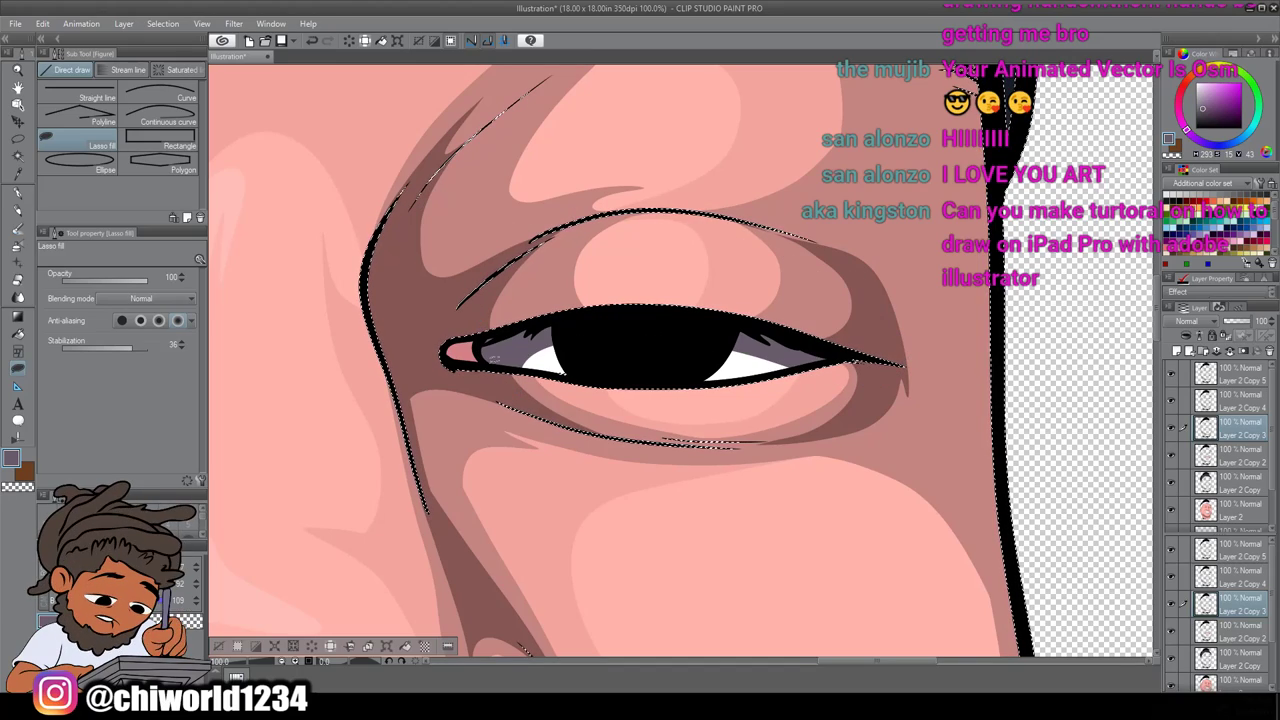
Sample the pink of the left eye's inner corner and darken the drawing color to hue 356, saturation 38 and value 54
scroll(552, 495, down, 3)
scroll(552, 495, down, 1)
scroll(552, 495, left, 3)
scroll(554, 493, down, 3)
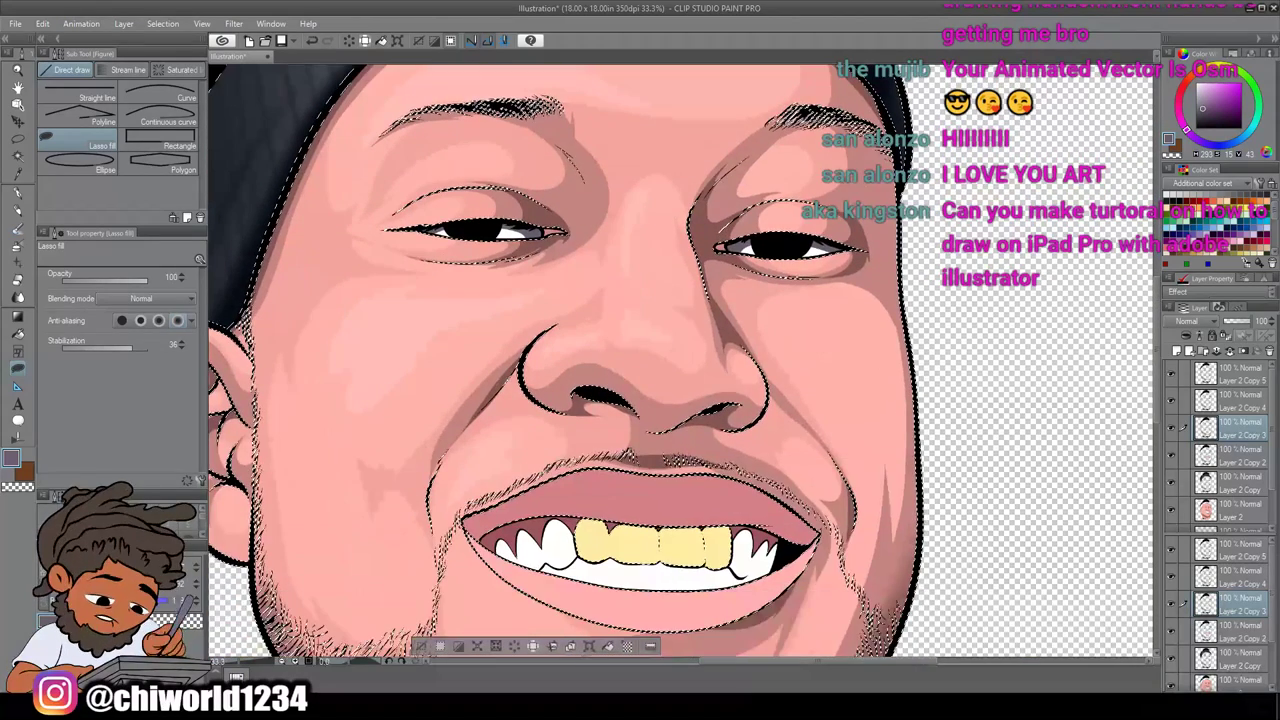
scroll(560, 458, up, 1)
scroll(557, 461, up, 1)
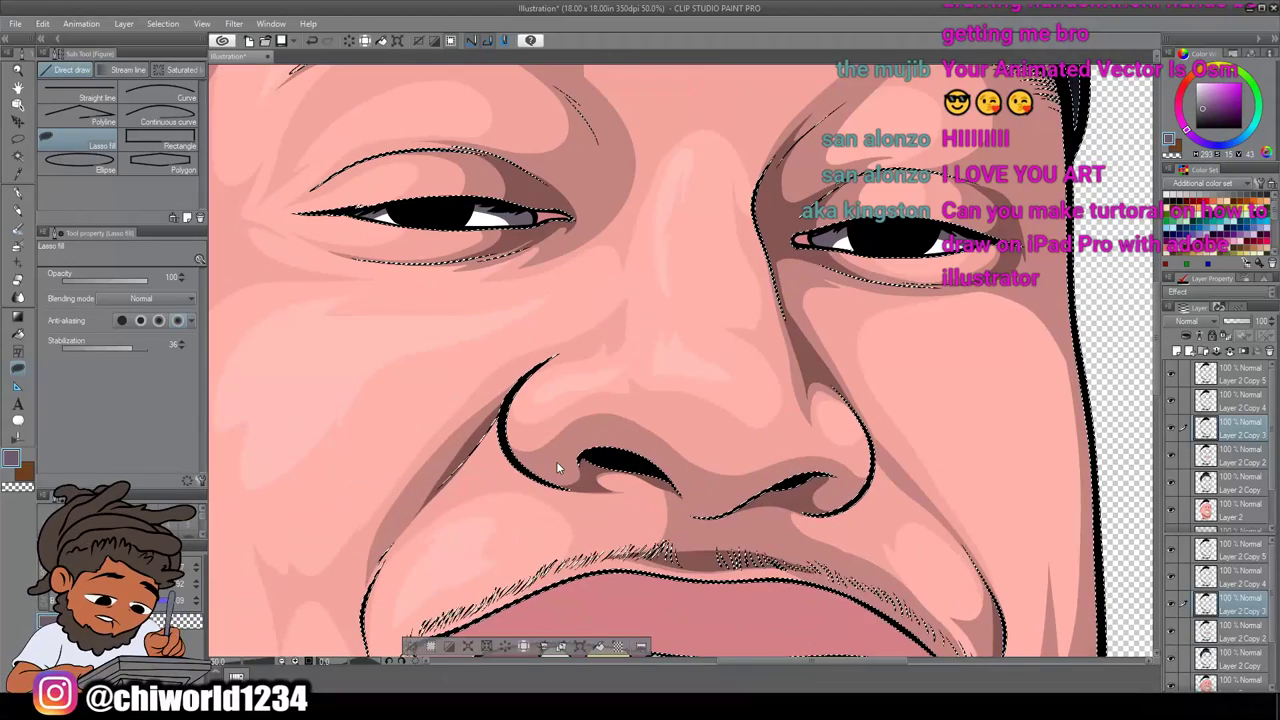
scroll(556, 461, up, 3)
scroll(558, 465, up, 2)
scroll(558, 466, left, 3)
scroll(558, 466, right, 2)
scroll(557, 464, up, 1)
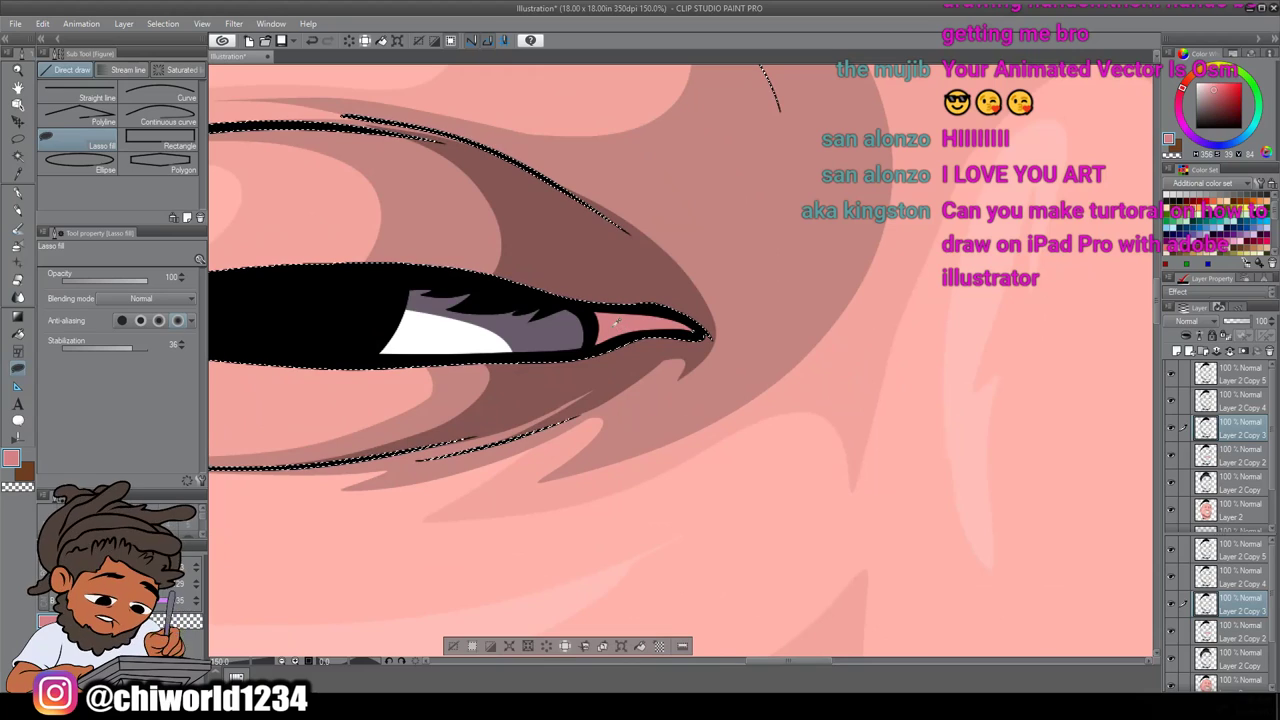
scroll(622, 328, up, 3)
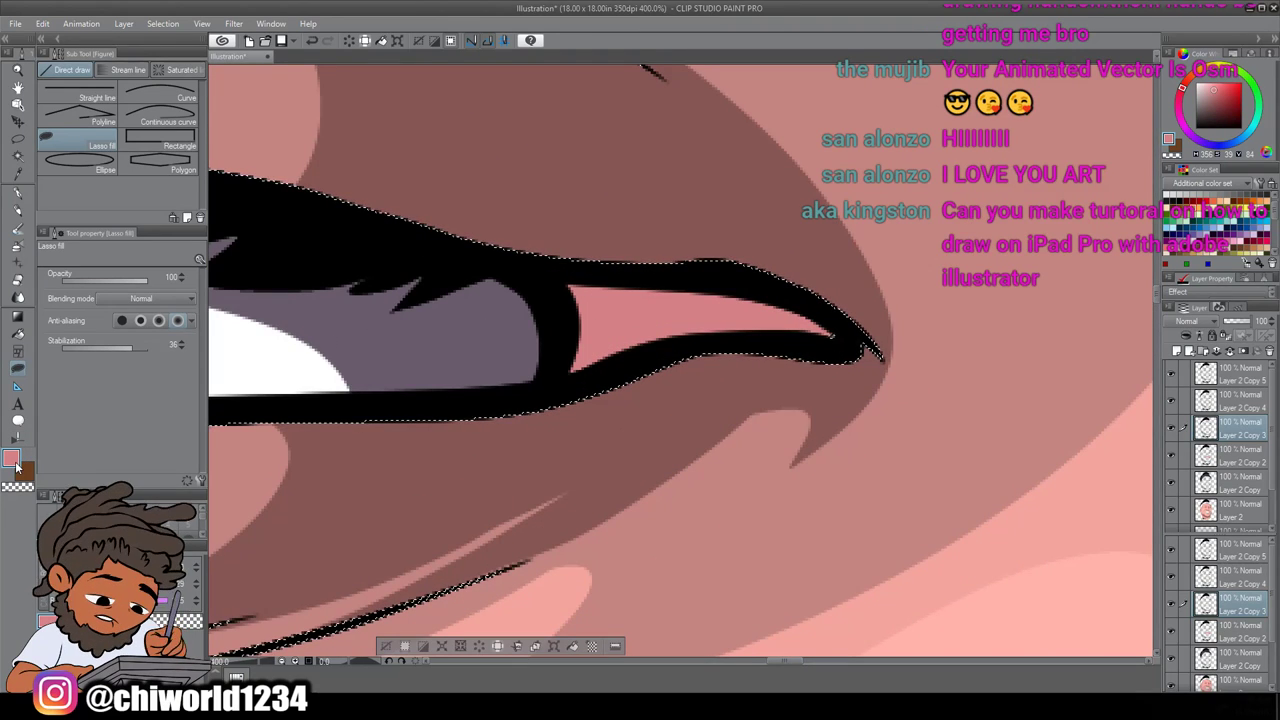
double_click(12, 457)
mouse_move(704, 357)
mouse_down()
mouse_move(709, 376)
mouse_move(707, 363)
mouse_up()
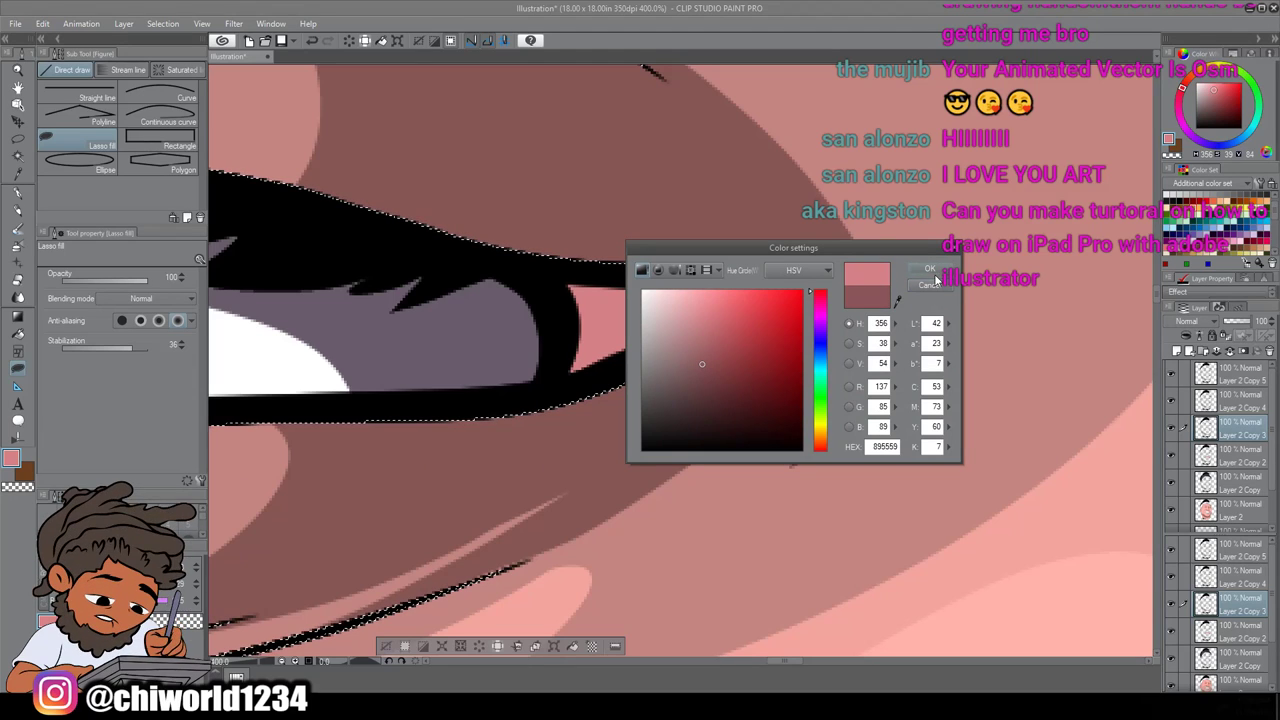
click(931, 272)
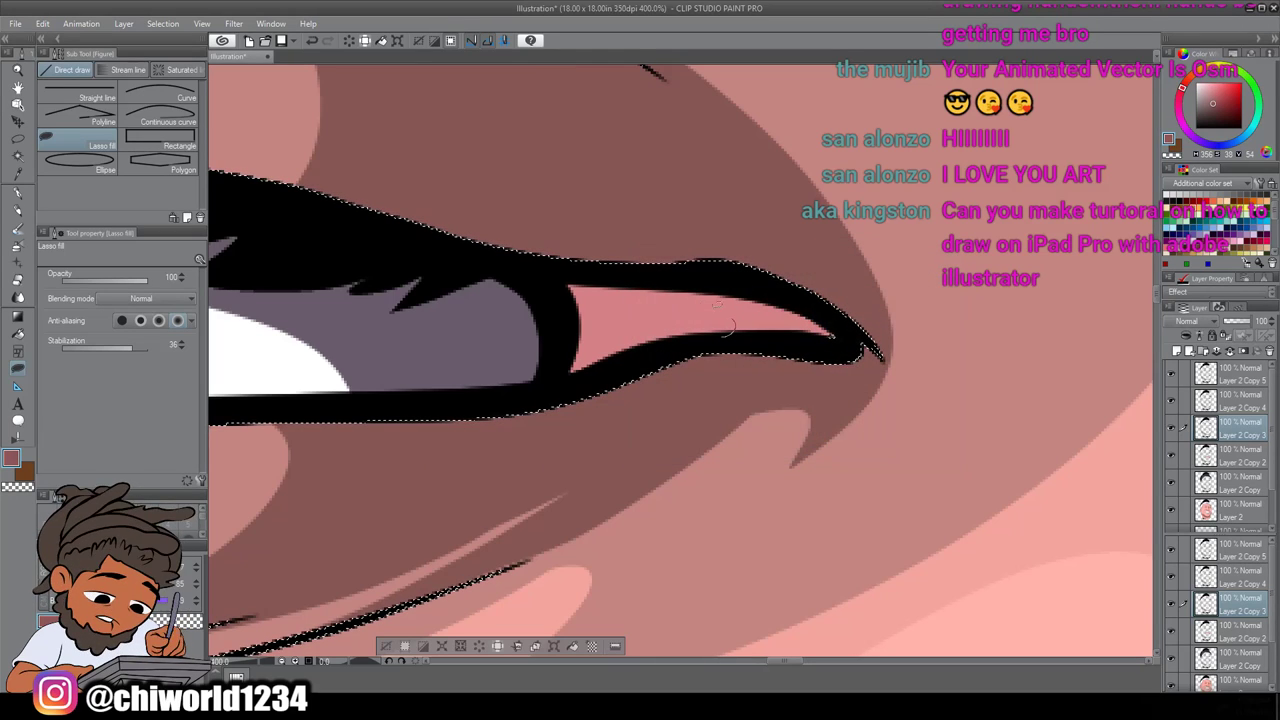
Fill a shadow along the upper part of both eyes' pink inner corners with the dark muted red
drag(557, 285, 558, 287)
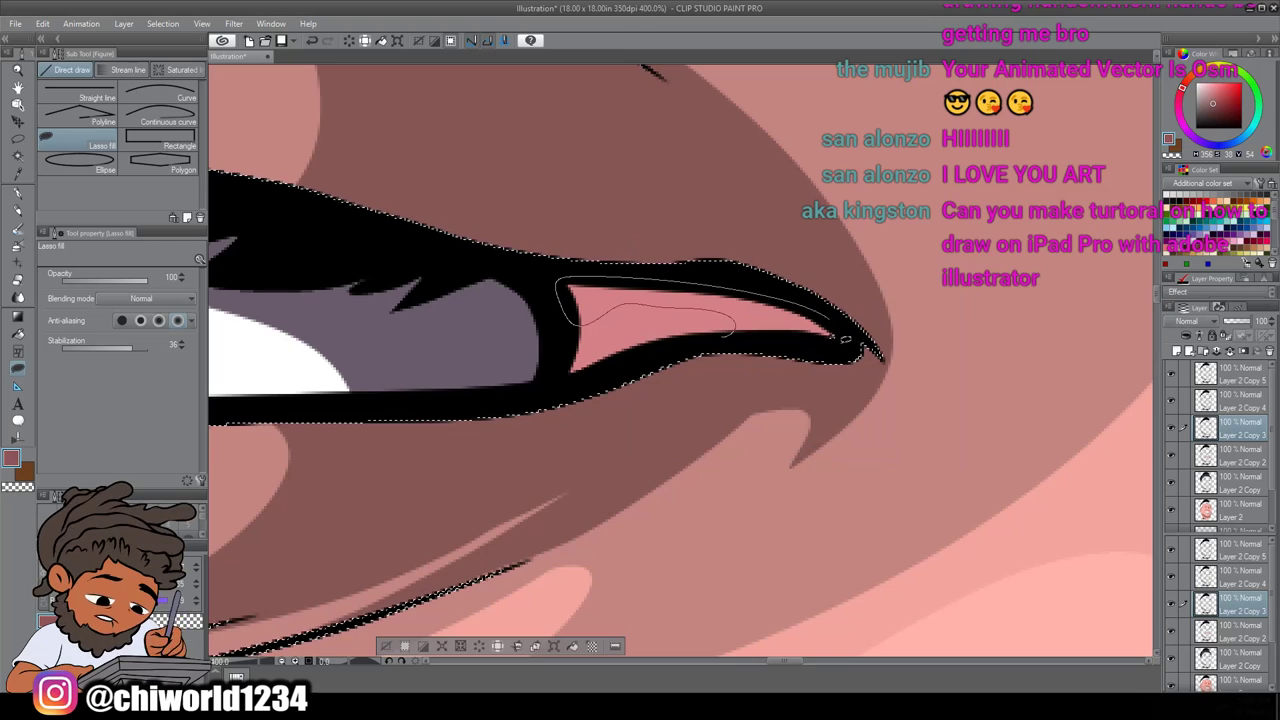
scroll(698, 417, down, 3)
scroll(700, 417, right, 3)
scroll(700, 416, up, 1)
scroll(700, 416, right, 5)
scroll(704, 412, down, 2)
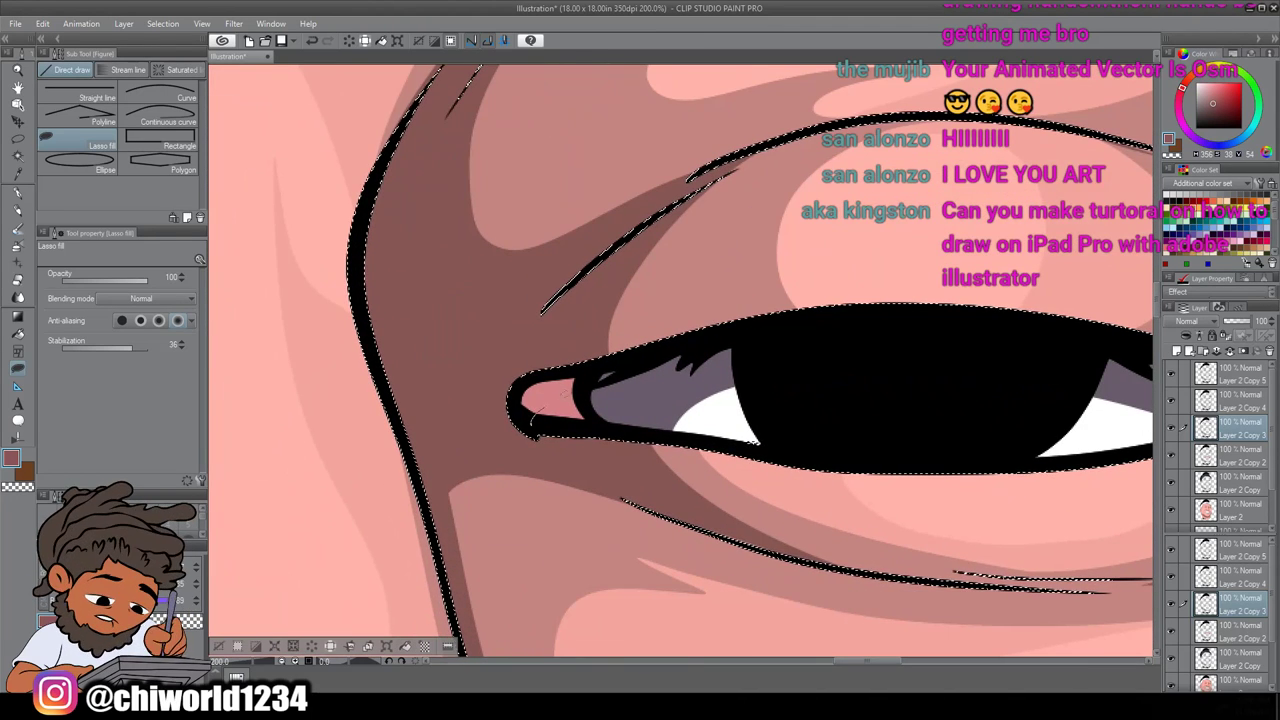
mouse_move(583, 371)
mouse_down()
mouse_move(547, 367)
mouse_move(530, 424)
mouse_up()
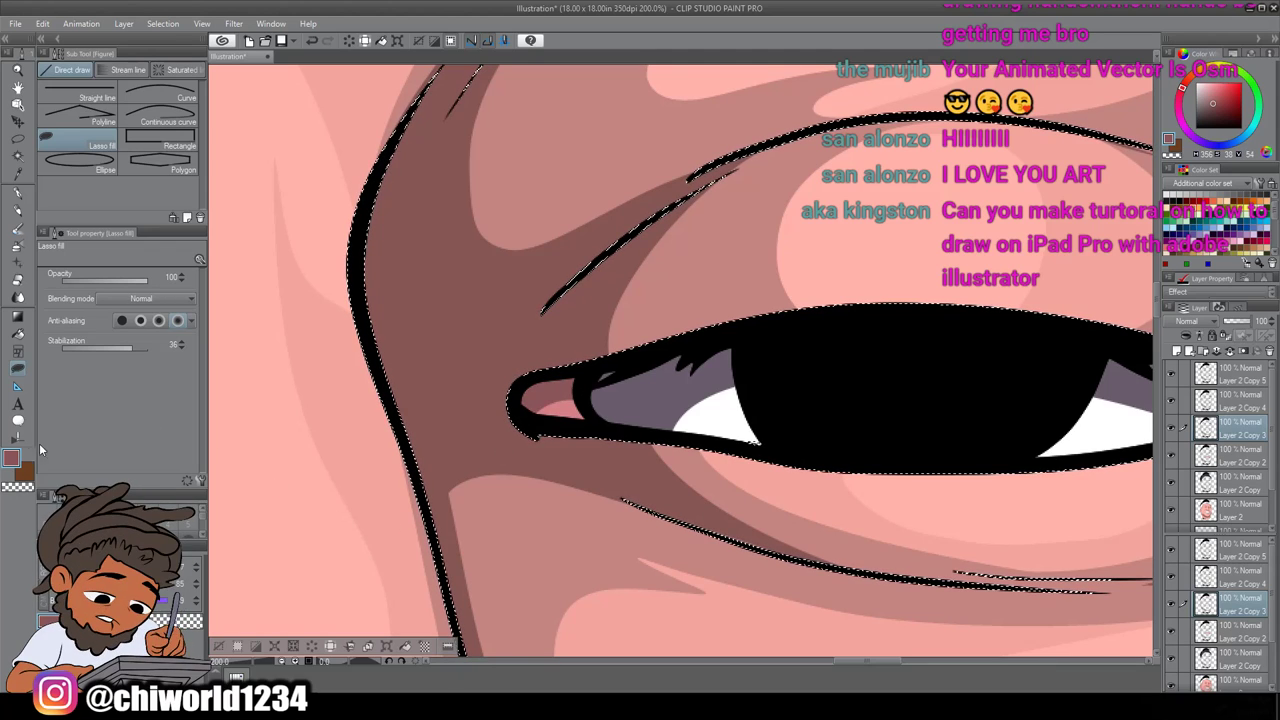
Change the drawing color to a deeper rose with hue 344, saturation 49 and value 52
double_click(13, 458)
click(720, 367)
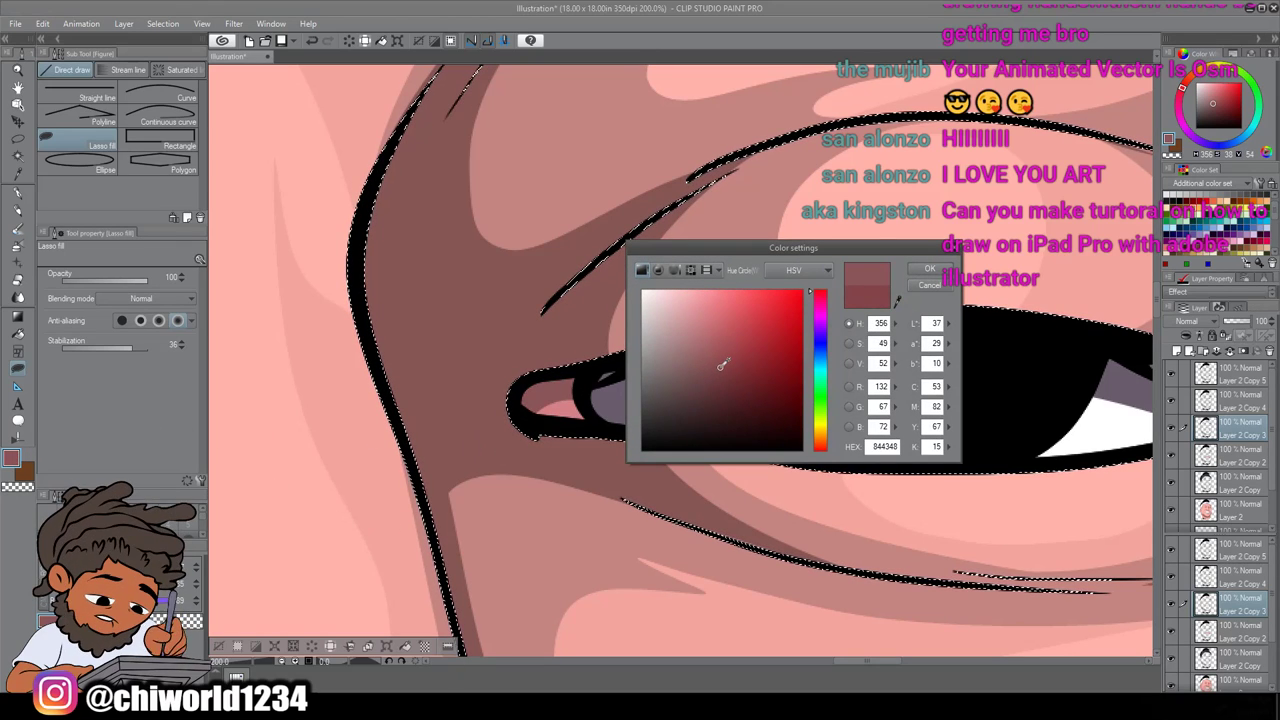
click(818, 296)
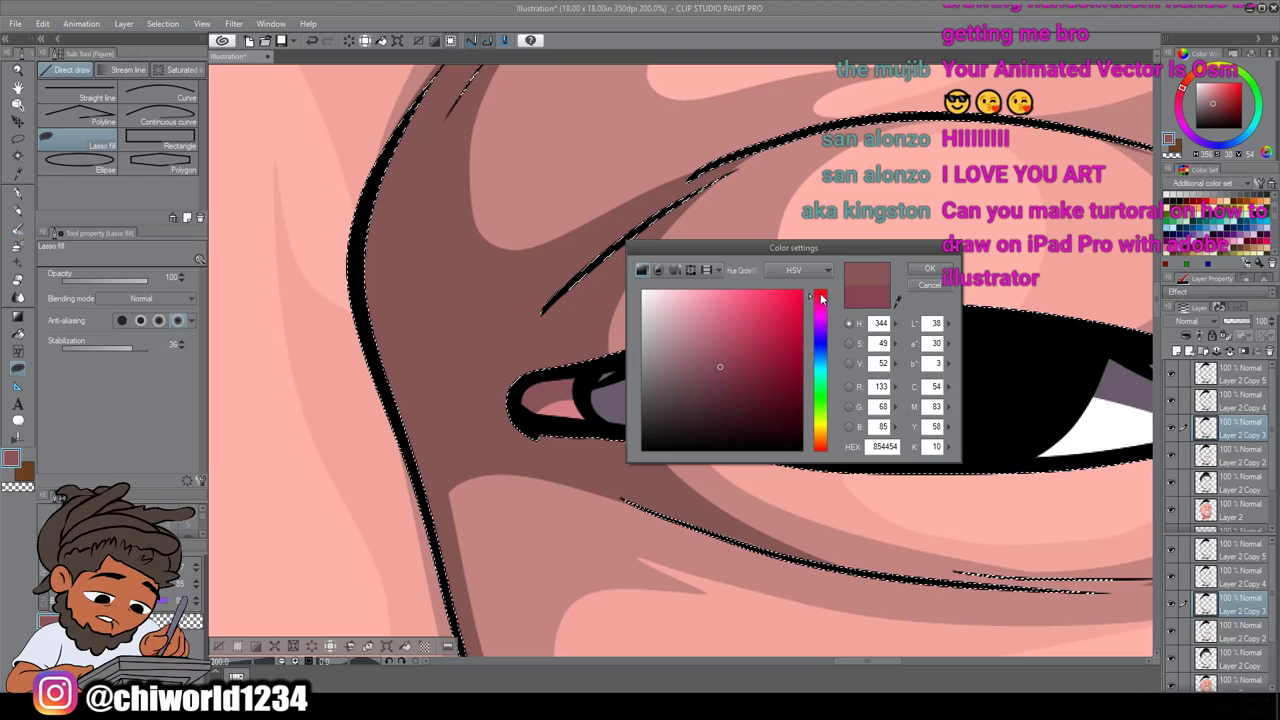
click(928, 270)
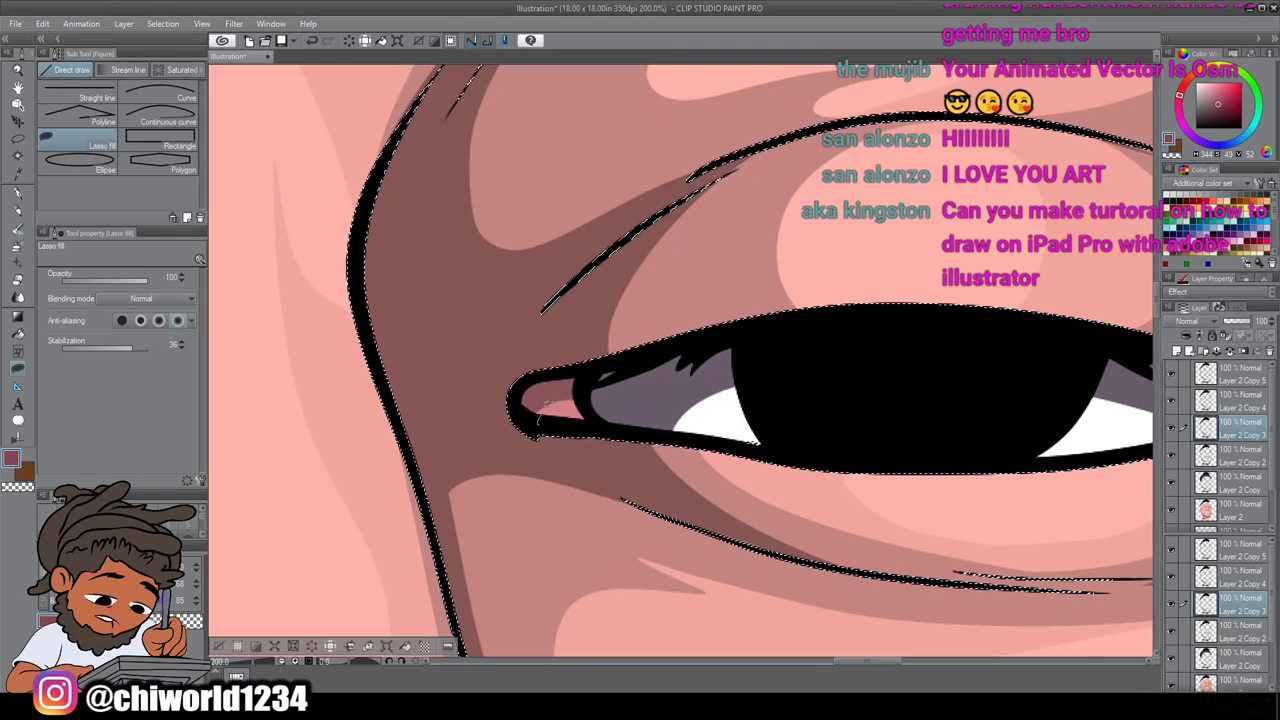
Refill the inner-corner shadows of the right and left eyes with the deeper rose color
mouse_move(584, 397)
mouse_down()
mouse_move(522, 410)
mouse_move(570, 382)
mouse_up()
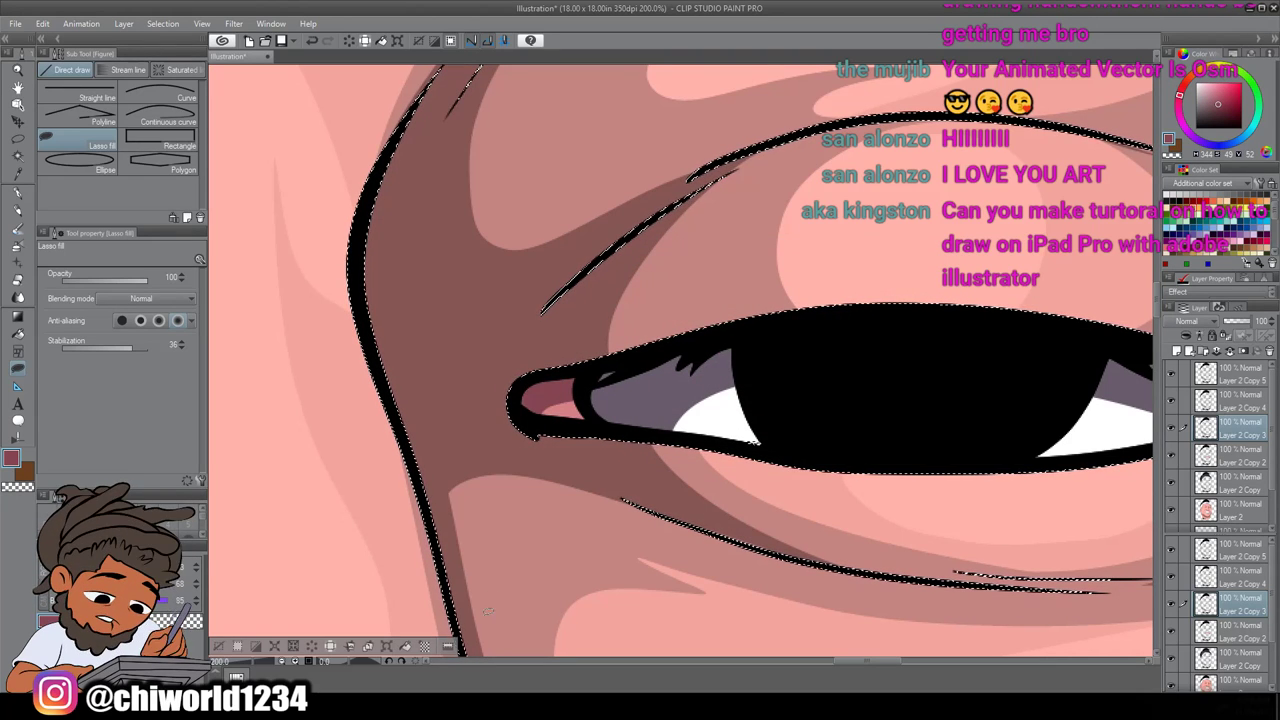
scroll(415, 611, down, 2)
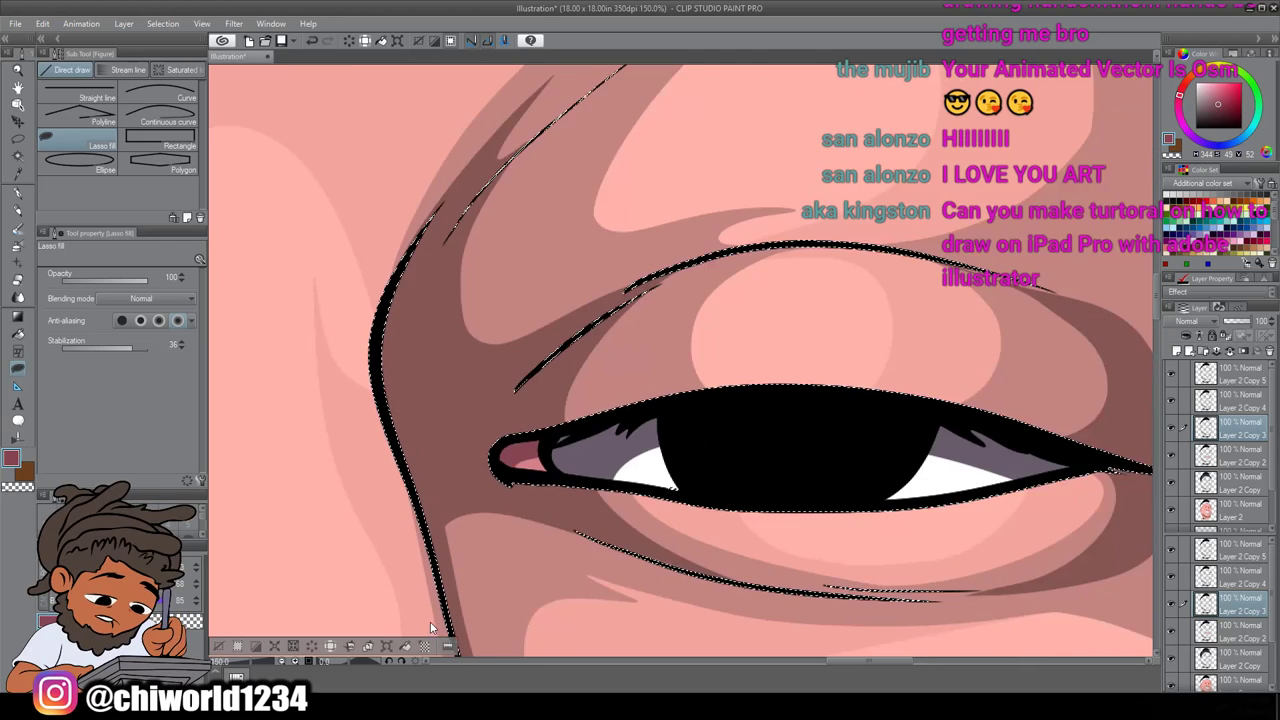
scroll(395, 608, left, 4)
scroll(395, 604, up, 2)
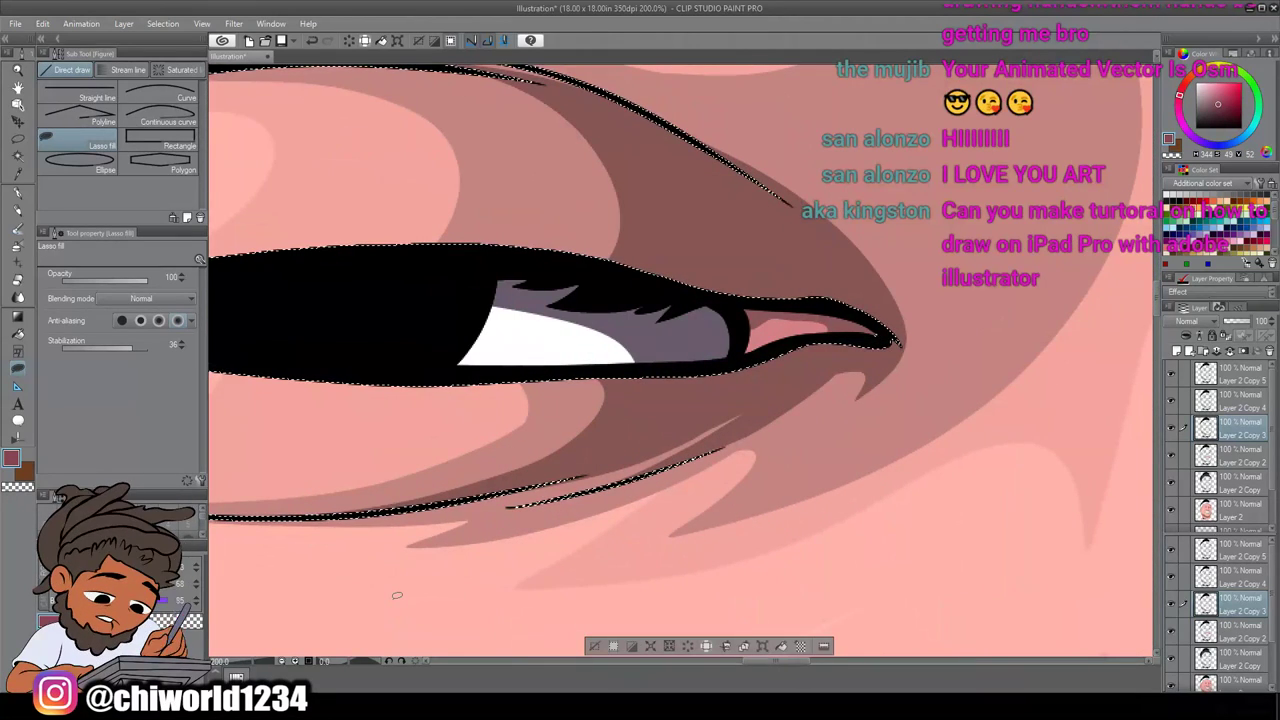
mouse_move(830, 340)
mouse_down()
mouse_move(746, 328)
mouse_move(880, 310)
mouse_up()
Switch to the Auto select tool that refers to the editing layer only and clear the layer selection
scroll(631, 555, down, 4)
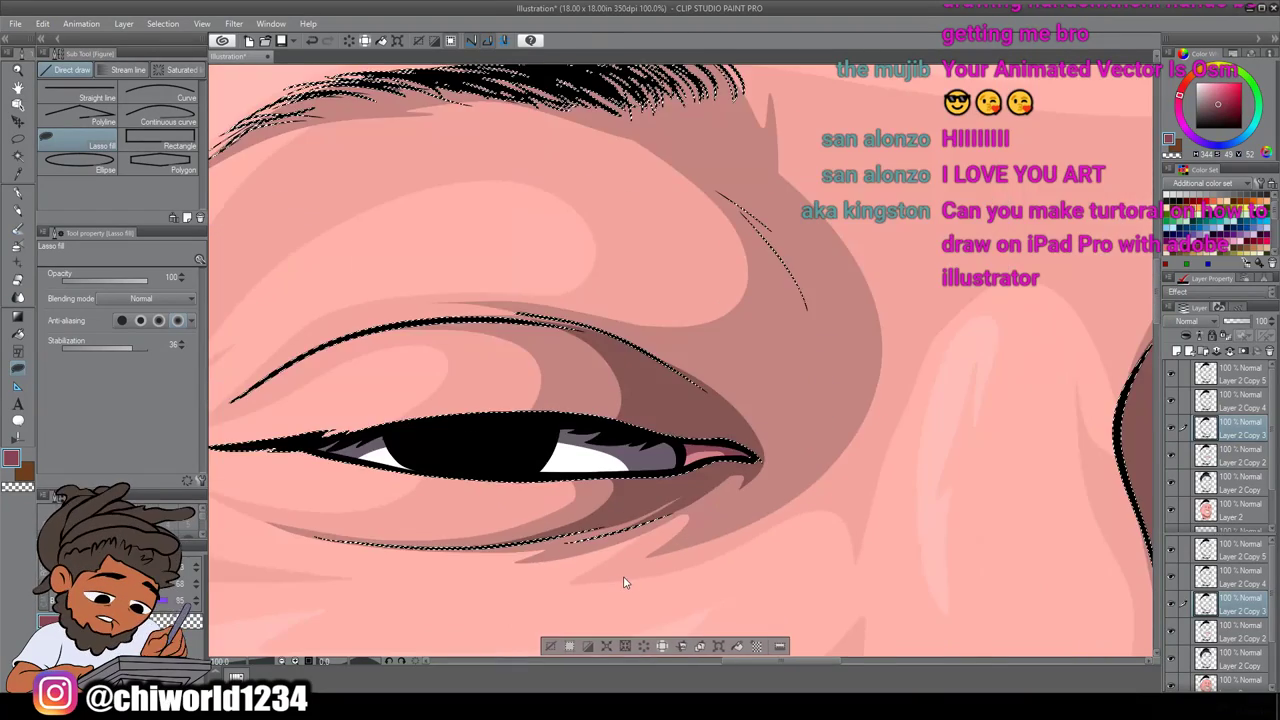
scroll(631, 555, down, 4)
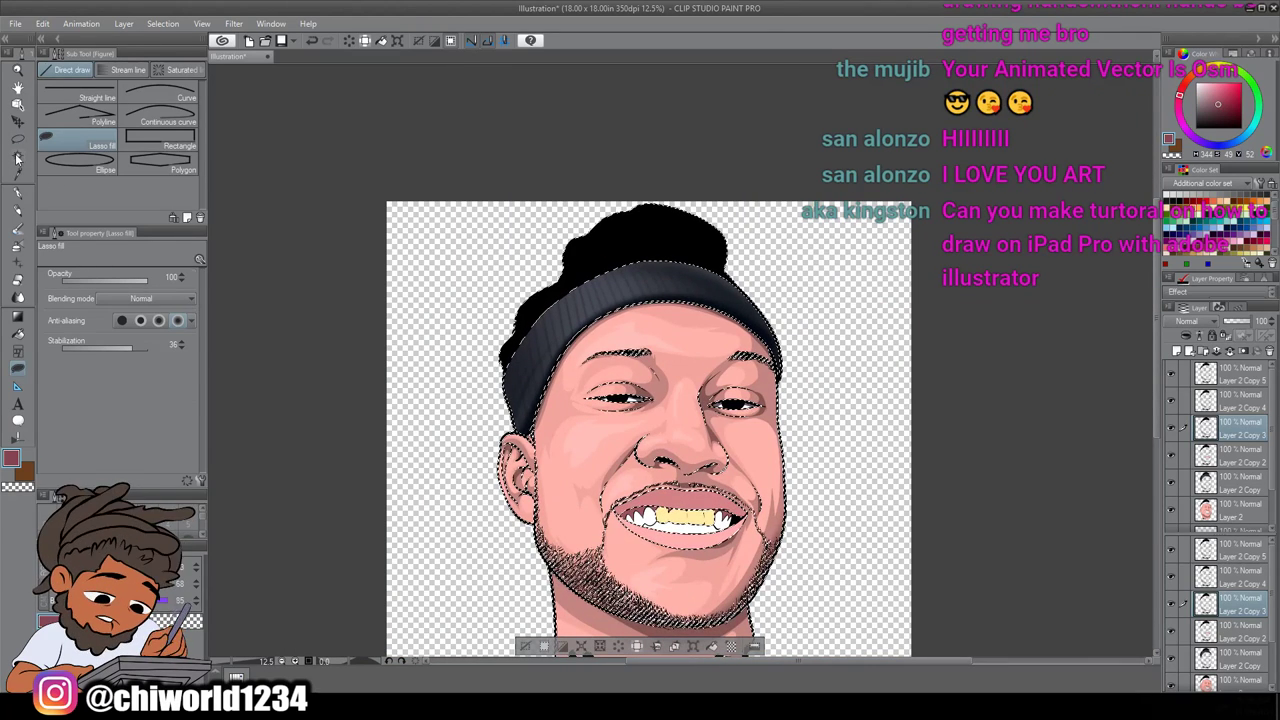
key(w)
click(270, 276)
Turn the Paper layer back on and review the whole portrait against the white background
scroll(318, 306, down, 2)
scroll(322, 306, up, 2)
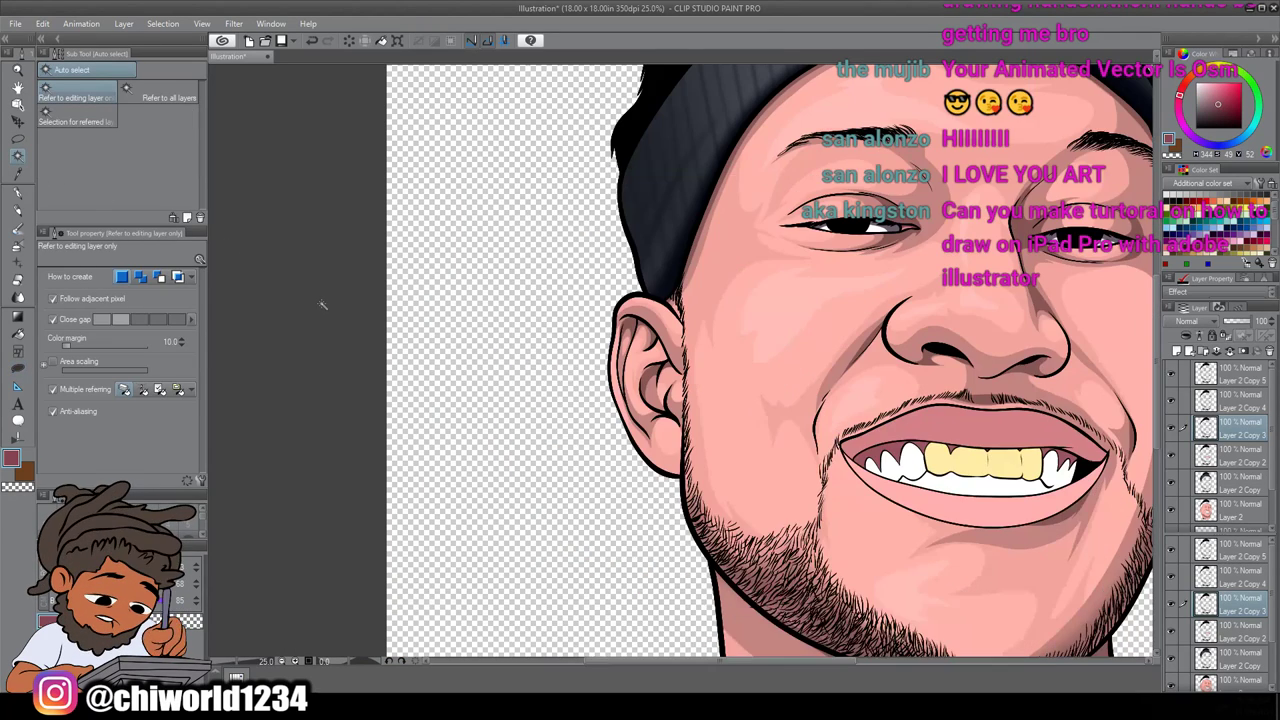
scroll(329, 302, right, 2)
scroll(329, 302, right, 1)
scroll(1240, 508, down, 2)
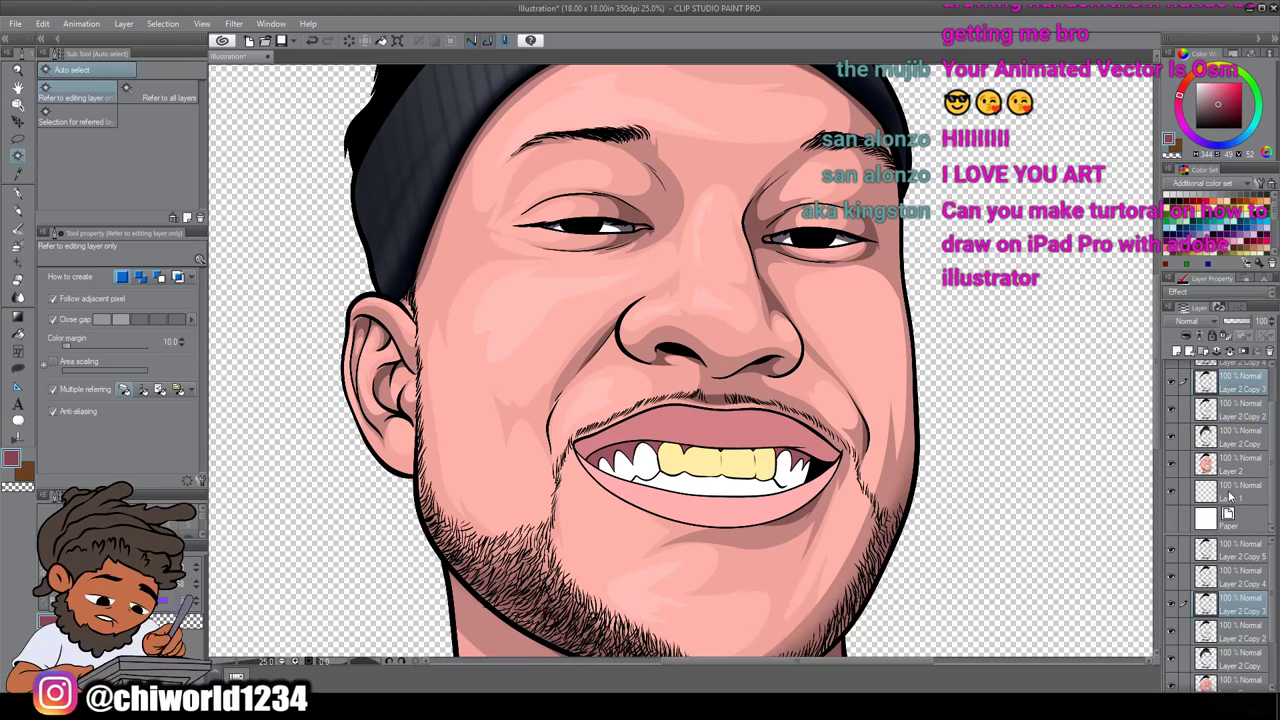
click(1175, 520)
scroll(1120, 506, down, 2)
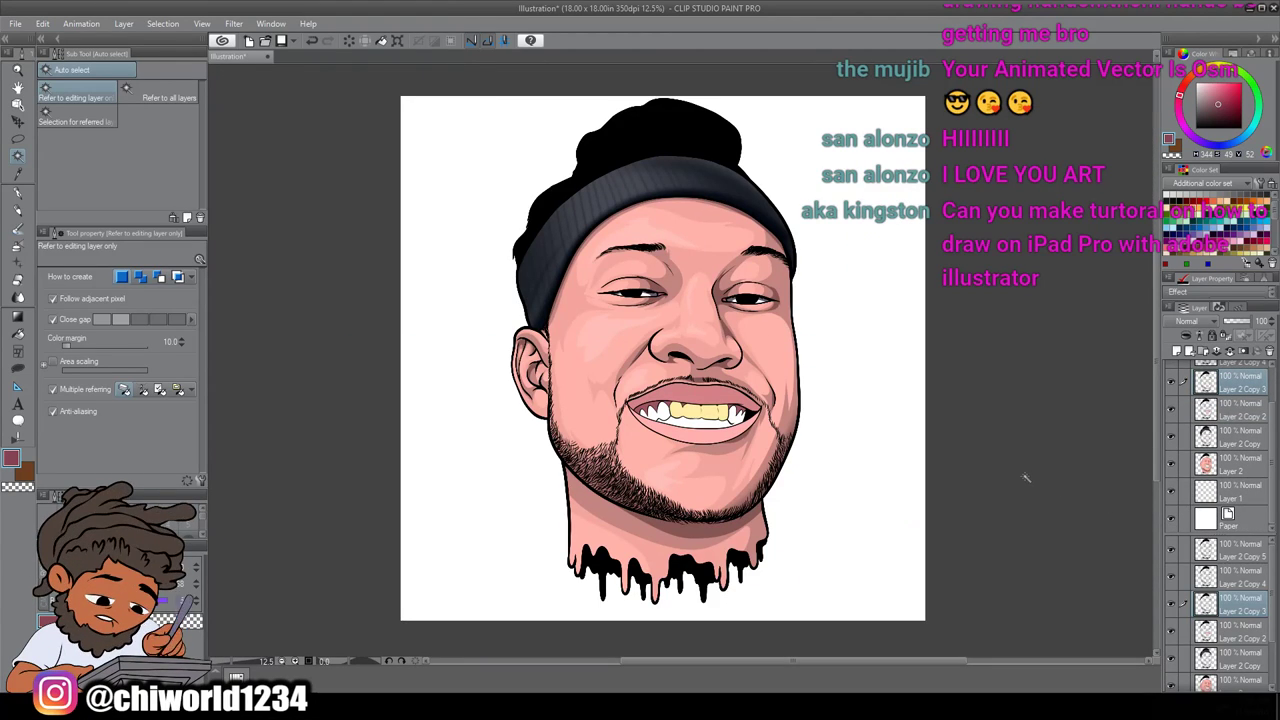
scroll(1021, 476, up, 2)
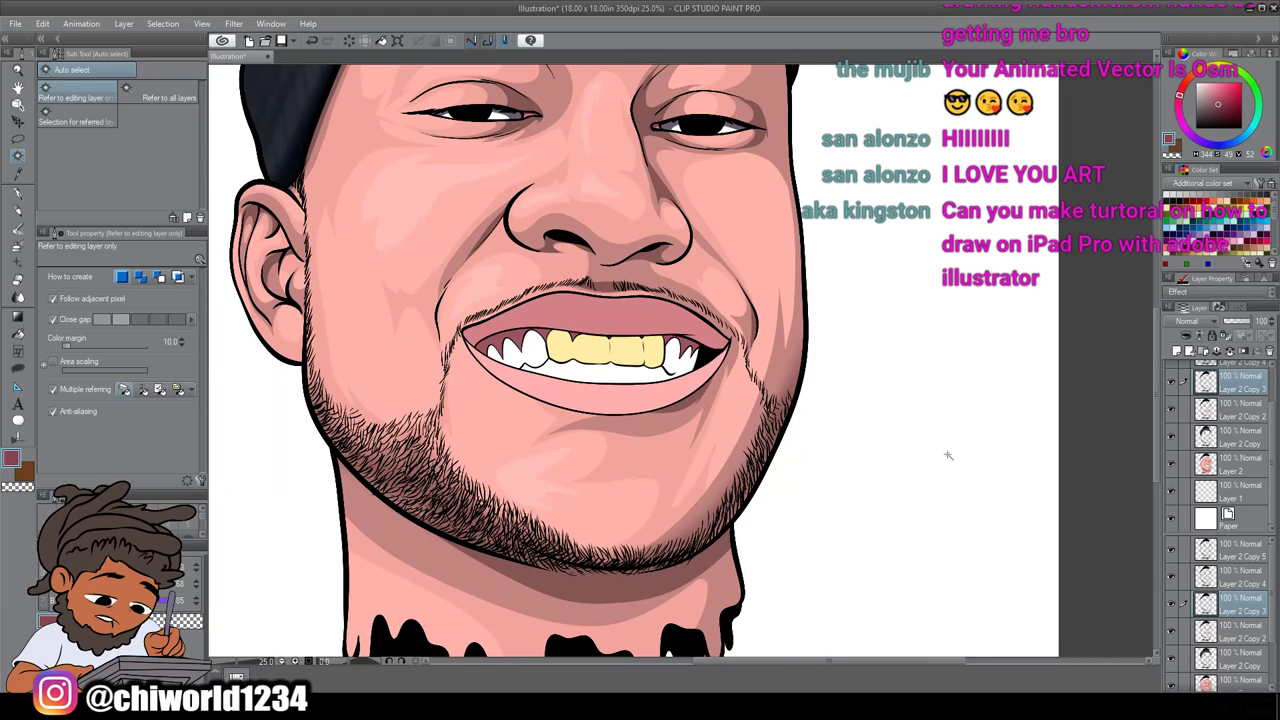
scroll(903, 450, left, 3)
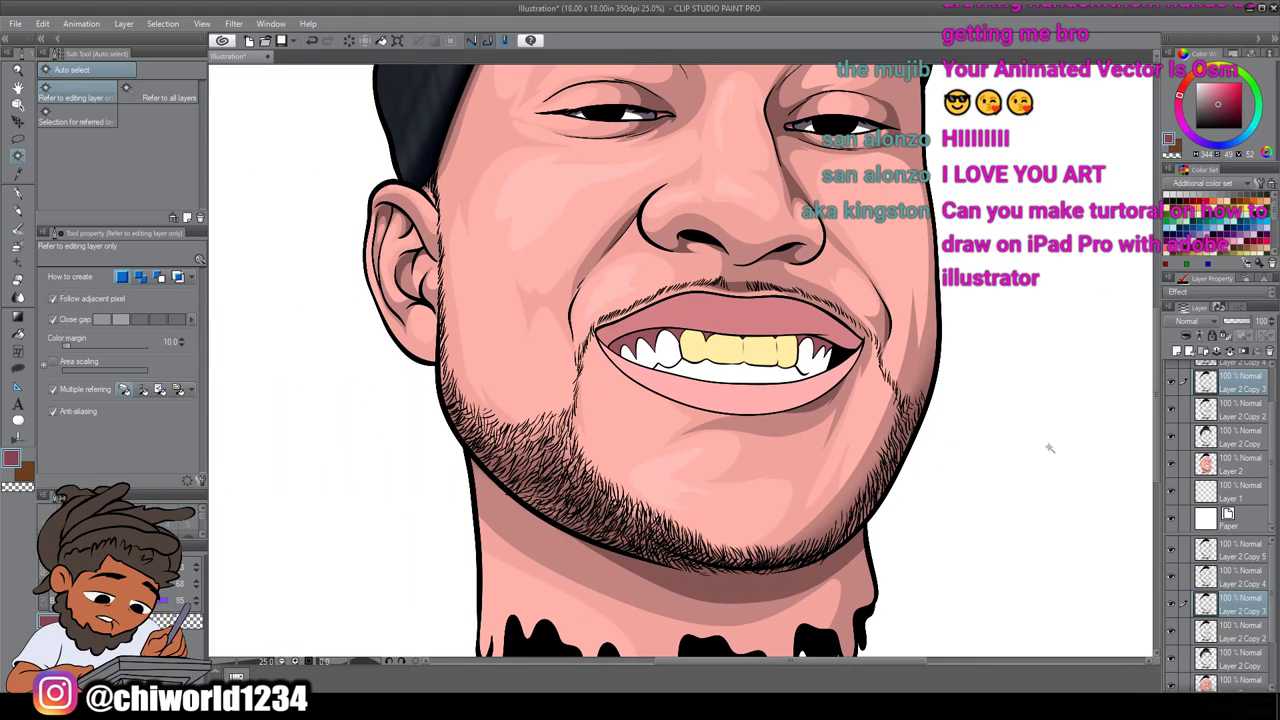
Make Layer 2 Copy 2 the active layer, with the whole portrait in view
click(1227, 413)
key(ctrl+minus)
key(ctrl+minus)
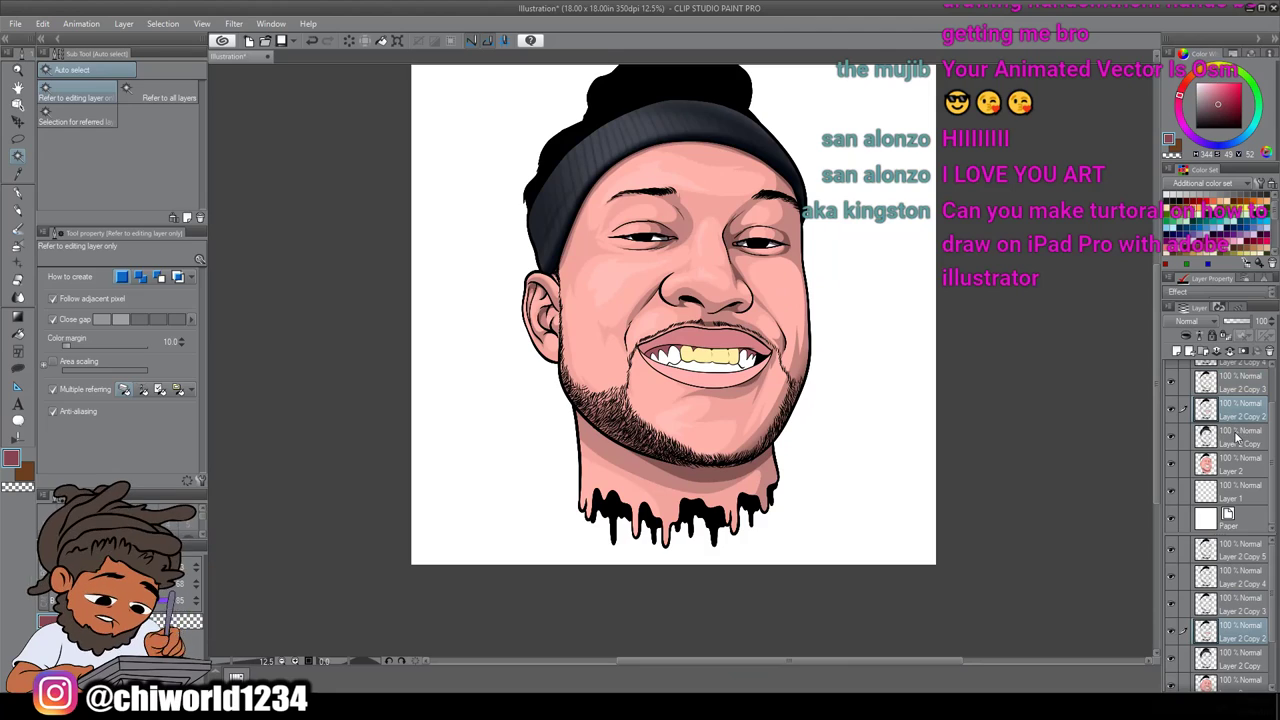
Toggle the visibility of the Layer 2 copies to check which one holds the lips and which one the teeth
right_click(1232, 416)
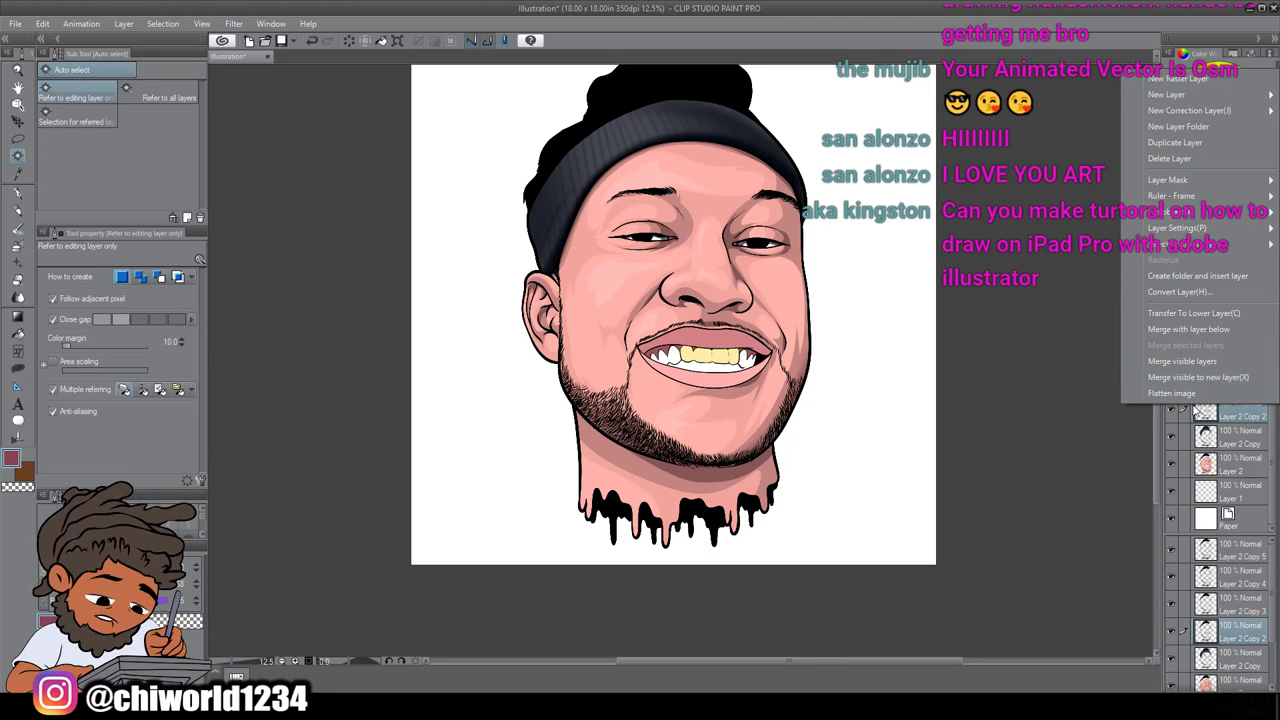
click(1137, 444)
click(1172, 413)
click(1172, 413)
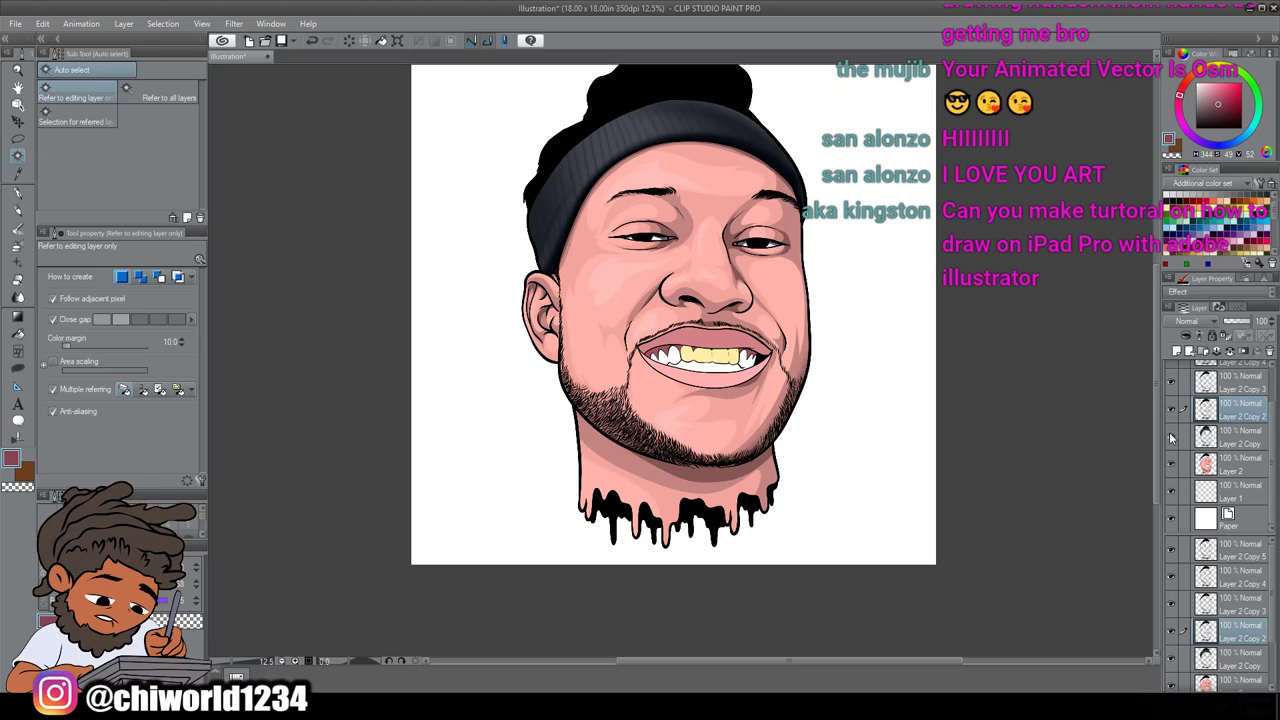
click(1172, 437)
click(1172, 438)
scroll(1183, 419, up, 1)
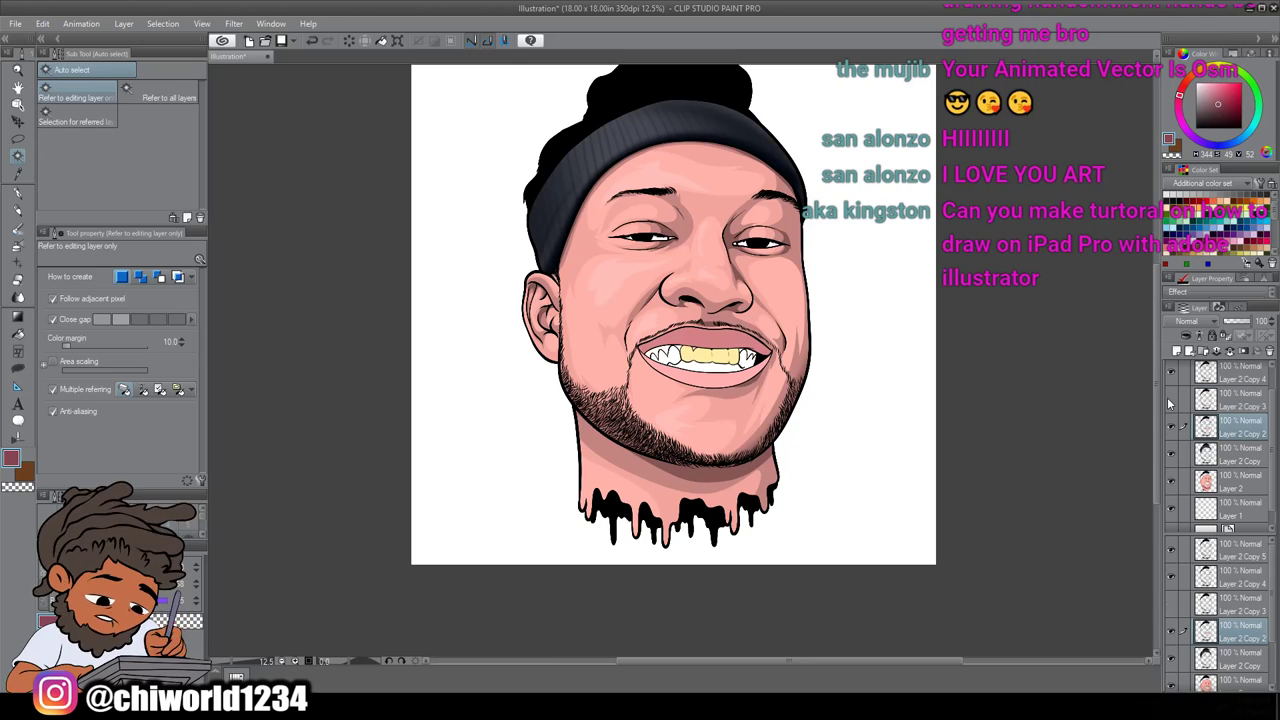
click(1170, 402)
click(1170, 402)
click(1170, 402)
click(1170, 402)
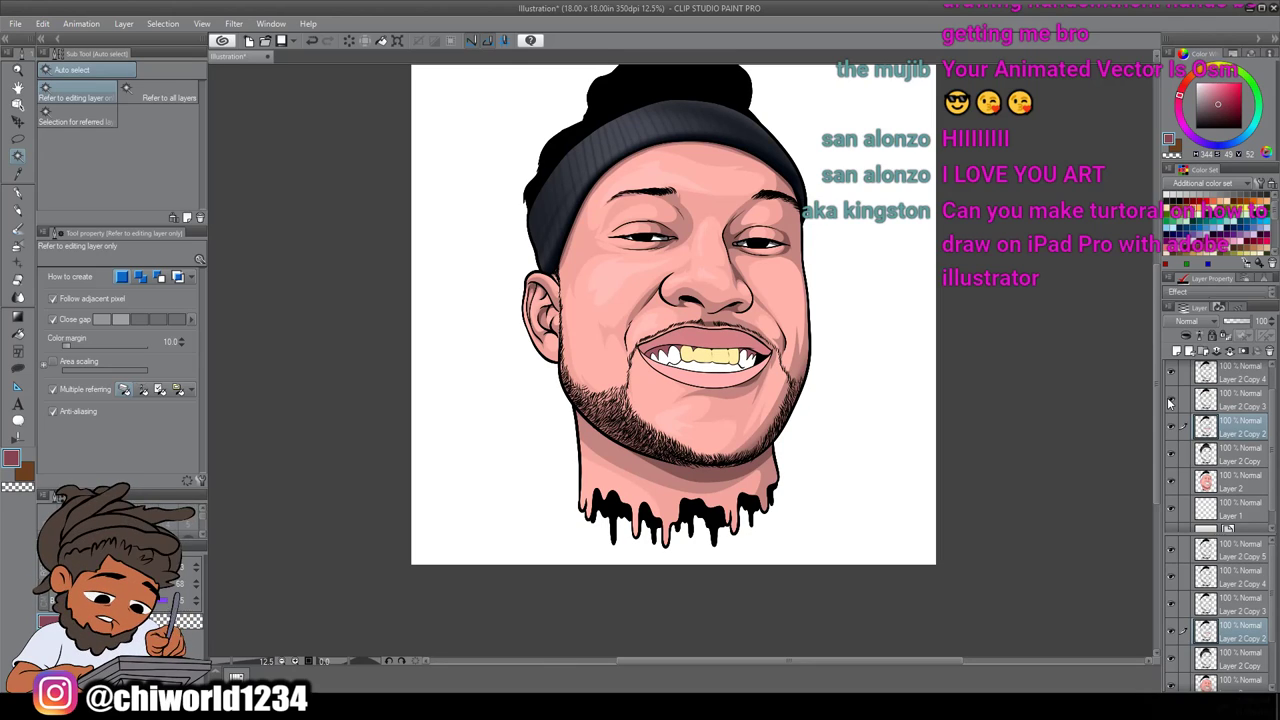
scroll(1176, 515, down, 1)
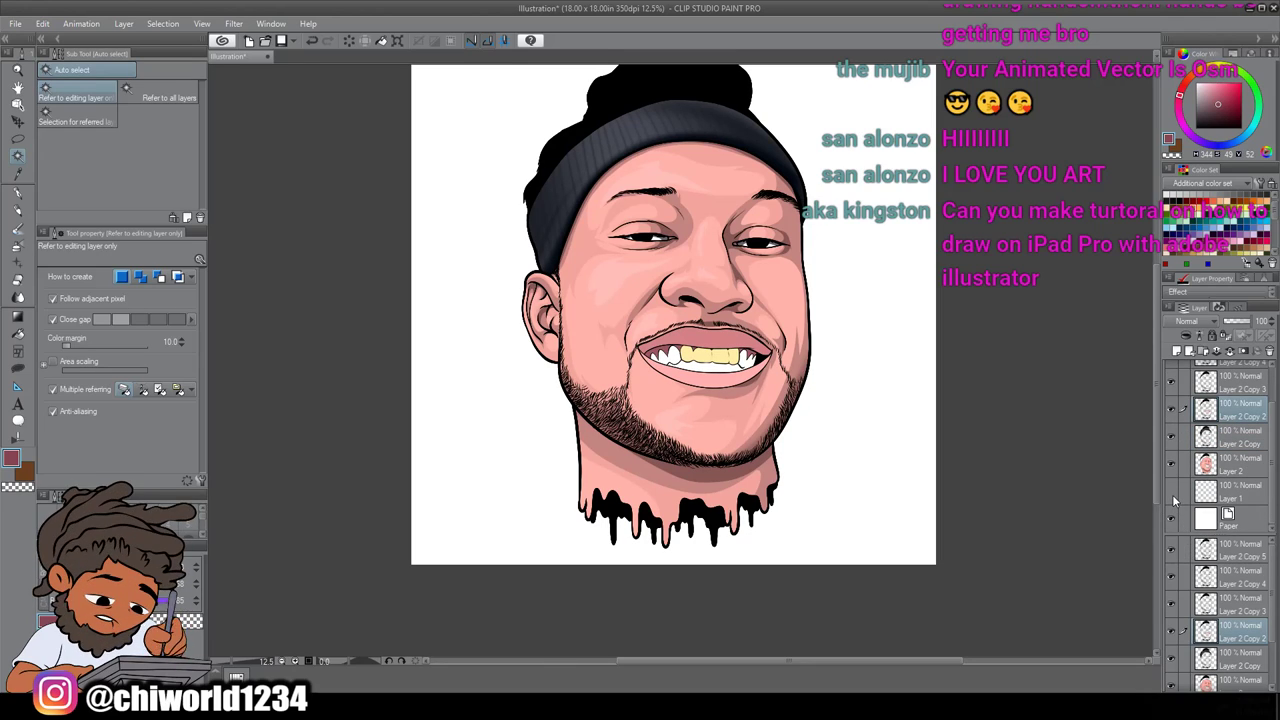
click(1171, 410)
click(1171, 410)
click(1171, 410)
key(ctrl+plus)
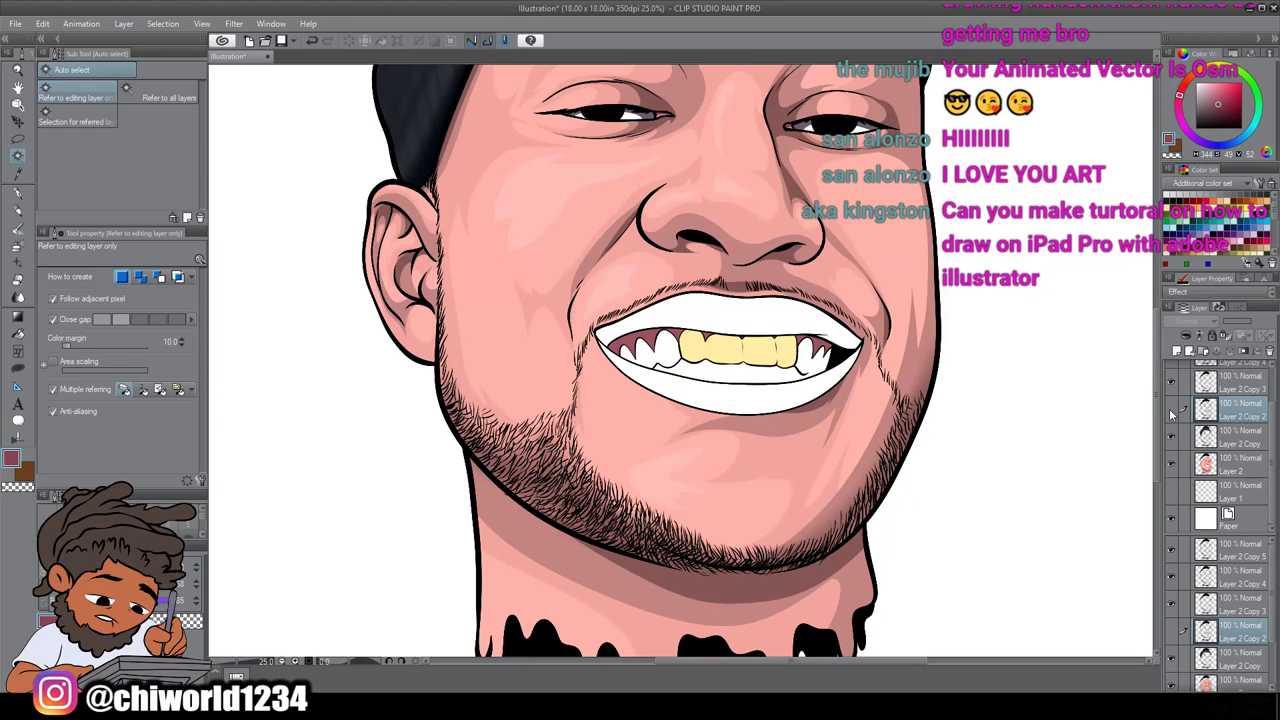
Hide the Paper layer, turn Layer 2 Copy 2 back on, and check the teeth on Layer 2 Copy 3 against transparency
click(1173, 519)
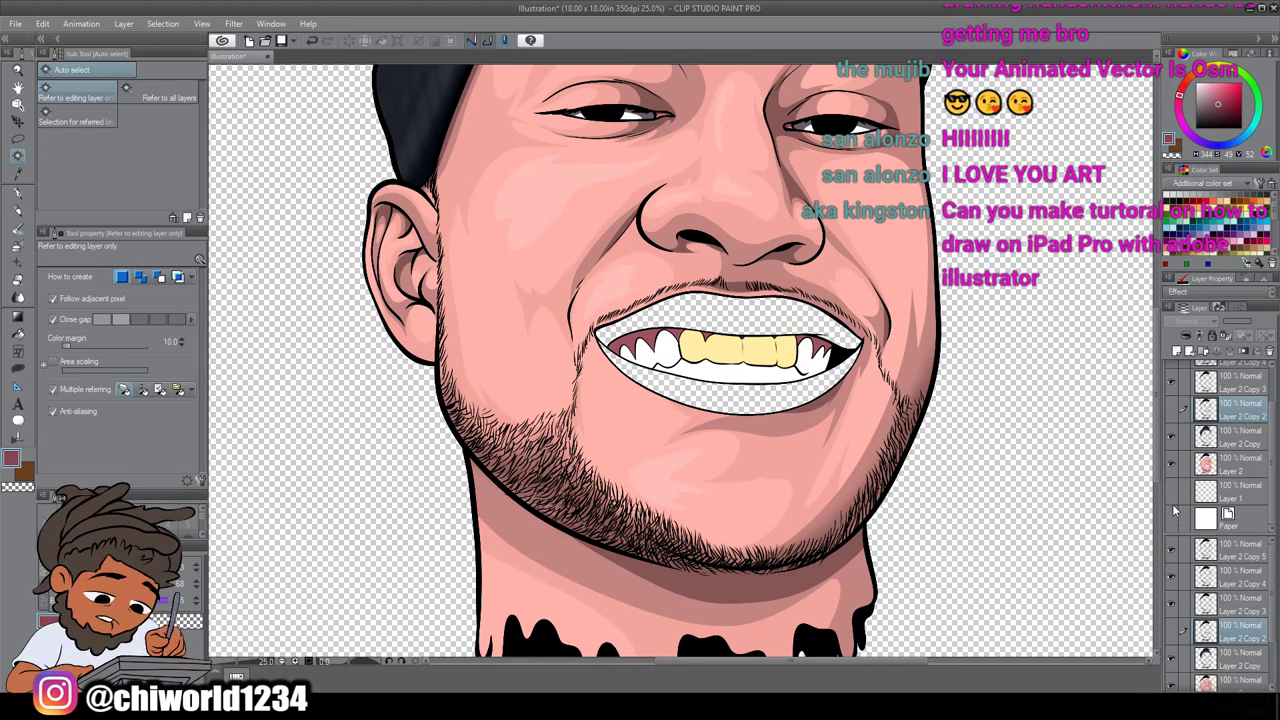
click(1172, 417)
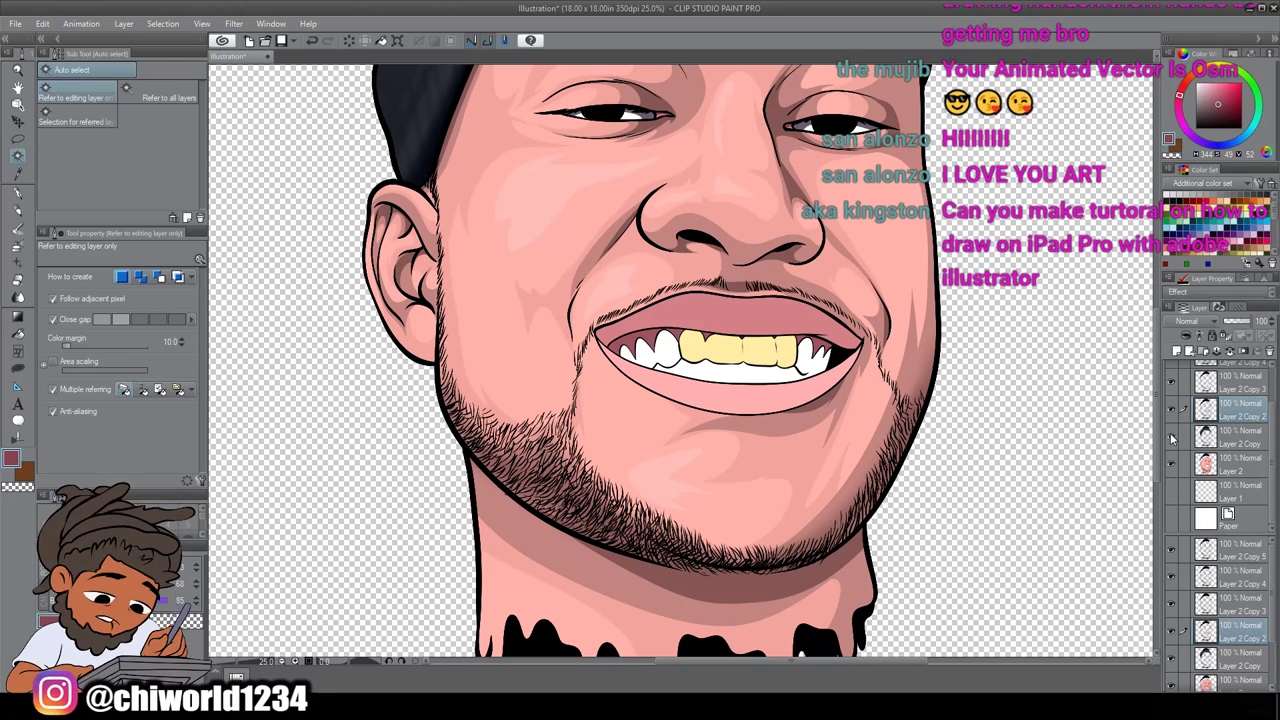
scroll(1176, 432, up, 1)
click(1170, 402)
click(1170, 402)
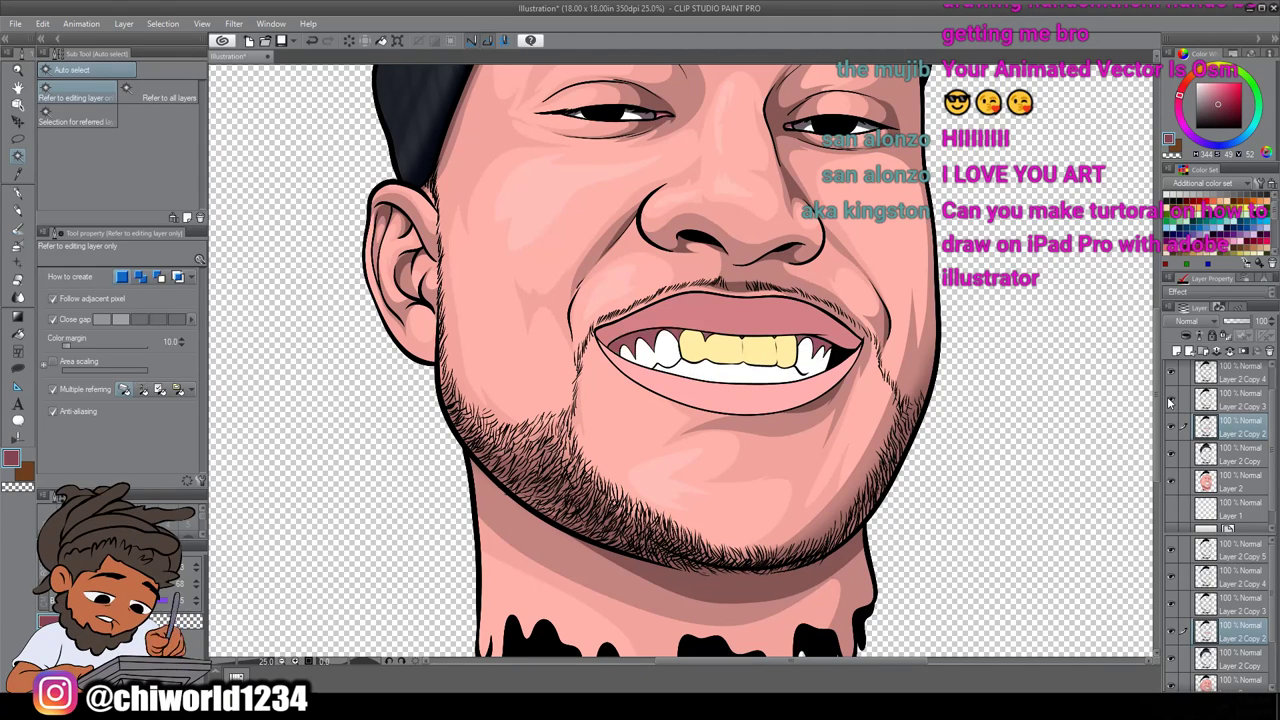
Make Layer 2 Copy 3 the active layer and create a selection from its contents
click(1227, 399)
right_click(1227, 399)
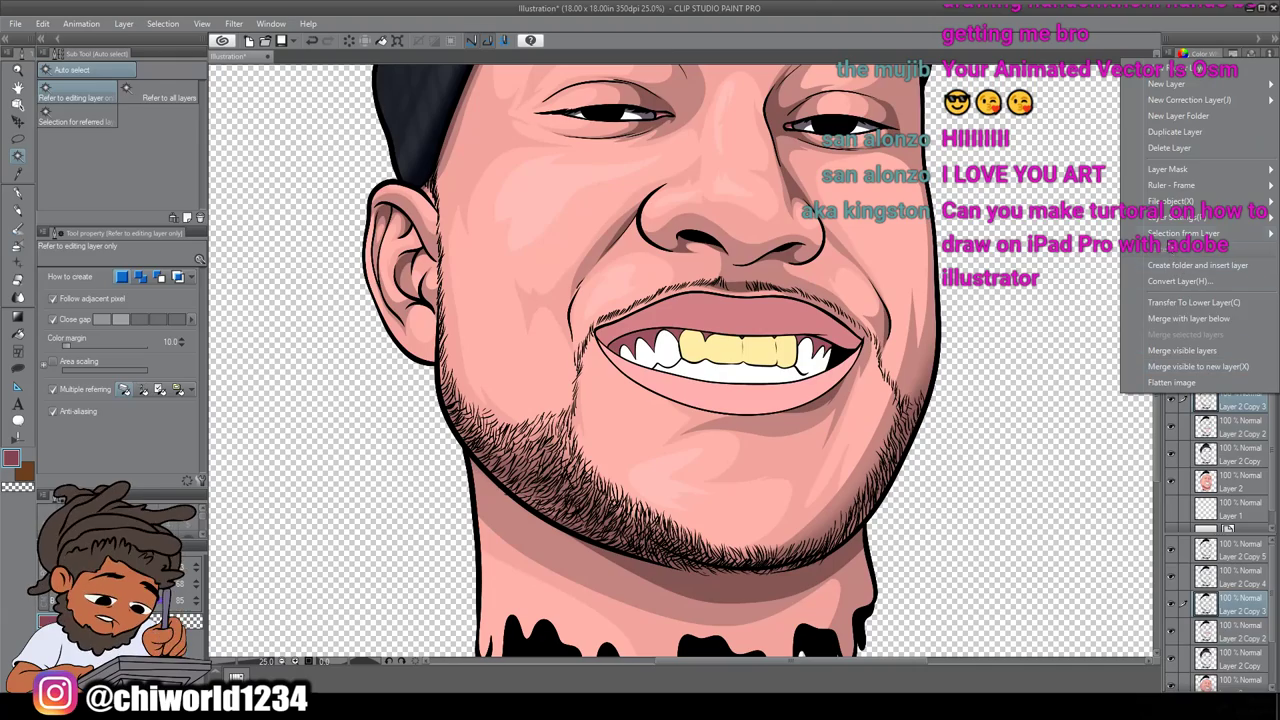
mouse_move(1150, 233)
click(1088, 236)
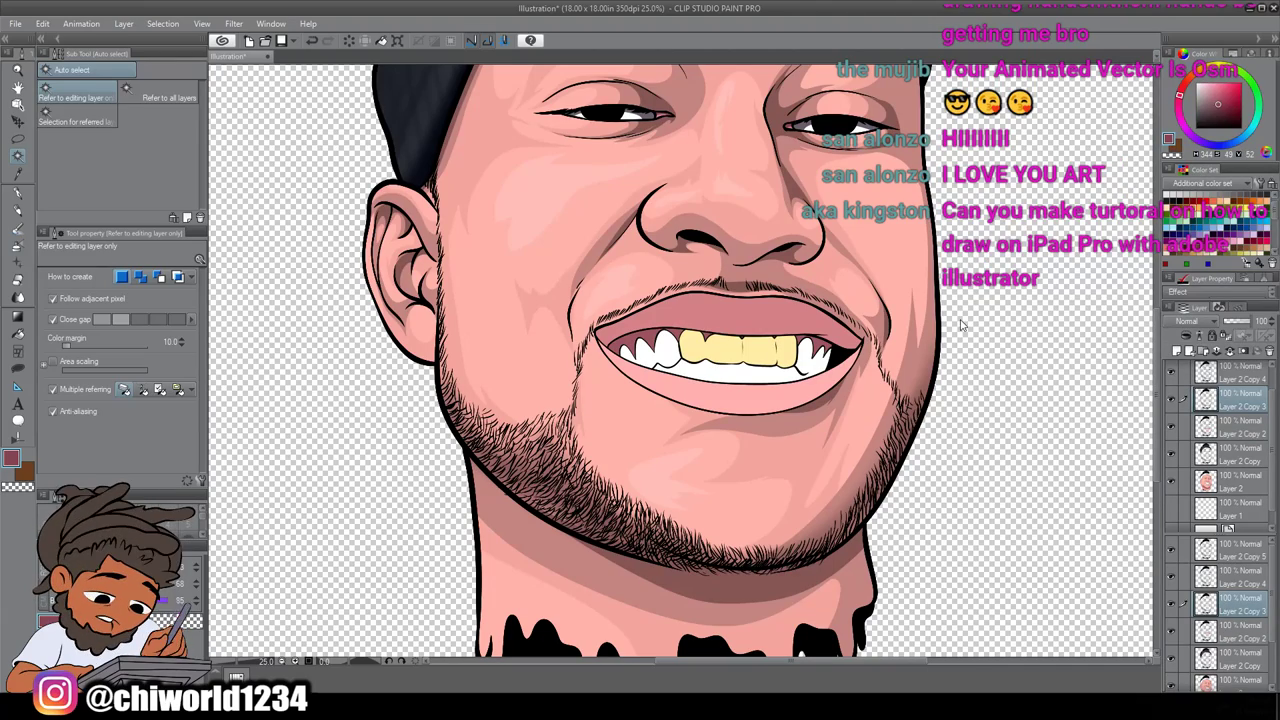
Pick the muted purple from the eye-white shadows and lasso-fill two small gap shadows on the lower teeth near the left canine
scroll(776, 335, up, 4)
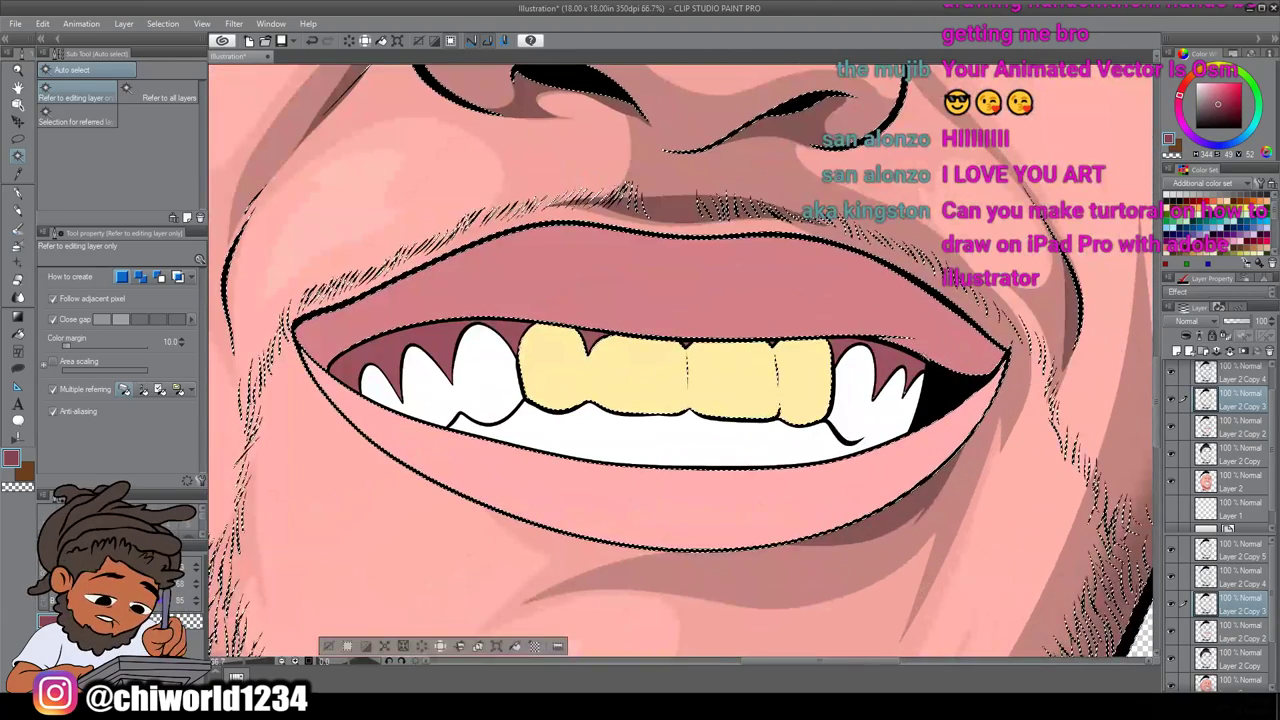
scroll(680, 360, left, 1)
scroll(680, 360, up, 5)
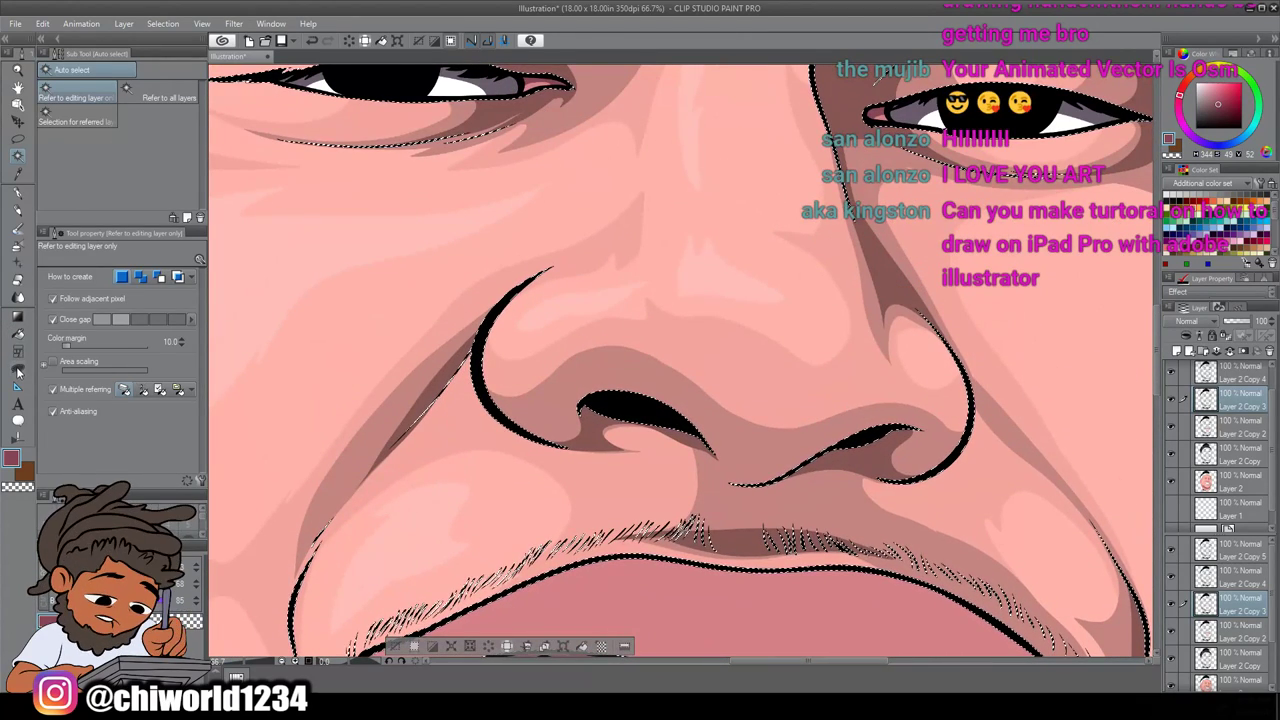
click(17, 369)
scroll(506, 139, down, 3)
scroll(506, 139, down, 3)
scroll(504, 145, up, 5)
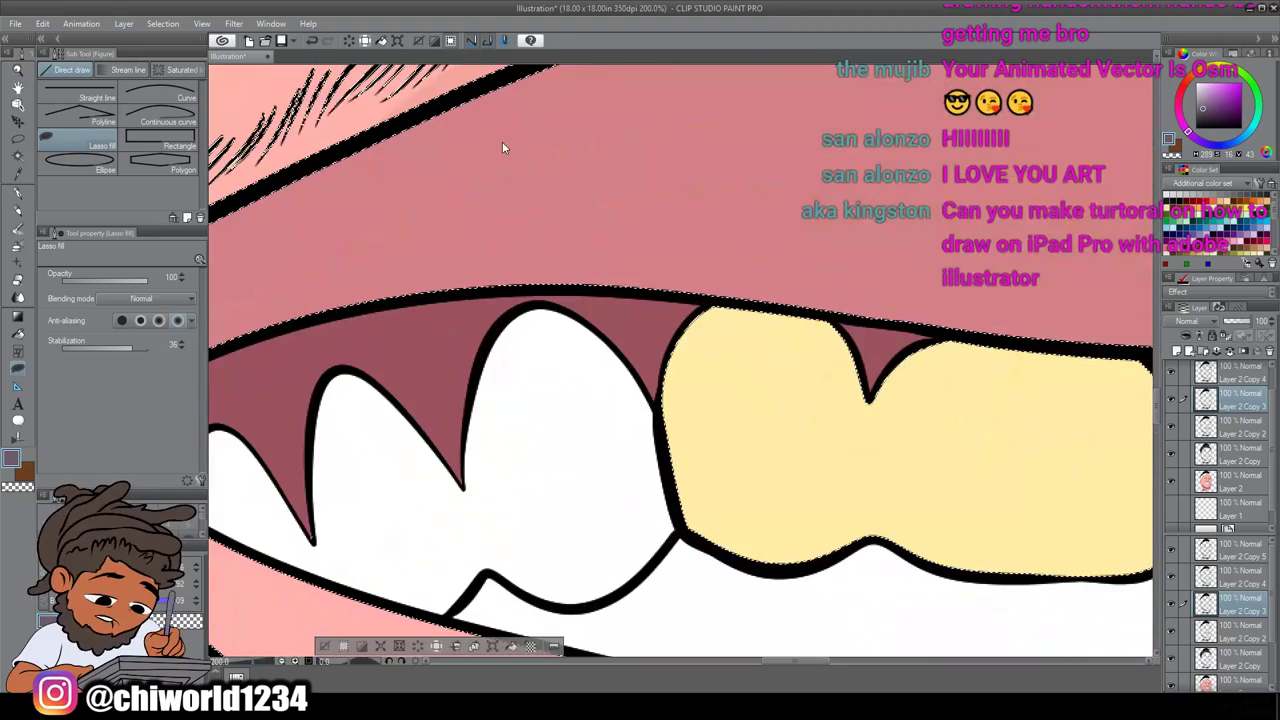
scroll(502, 142, down, 3)
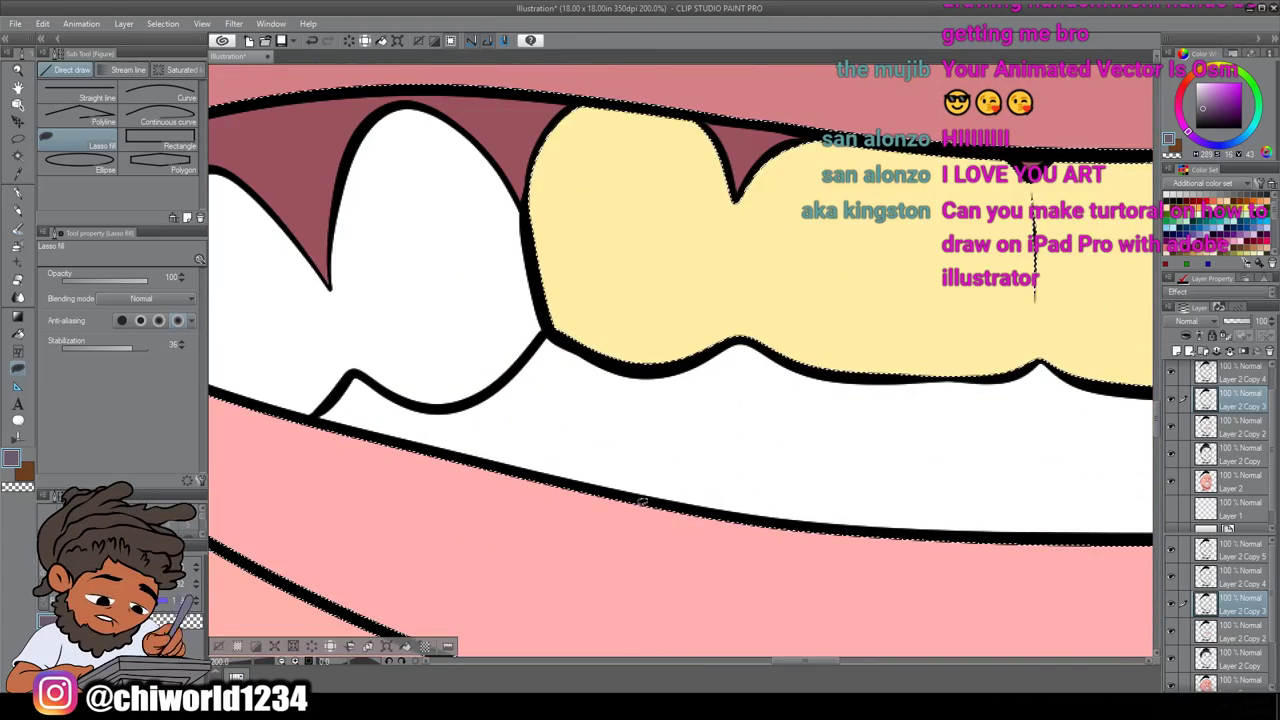
mouse_move(540, 478)
mouse_down()
mouse_move(469, 459)
mouse_move(406, 412)
mouse_move(350, 421)
mouse_move(356, 368)
mouse_move(301, 413)
mouse_move(360, 425)
mouse_up()
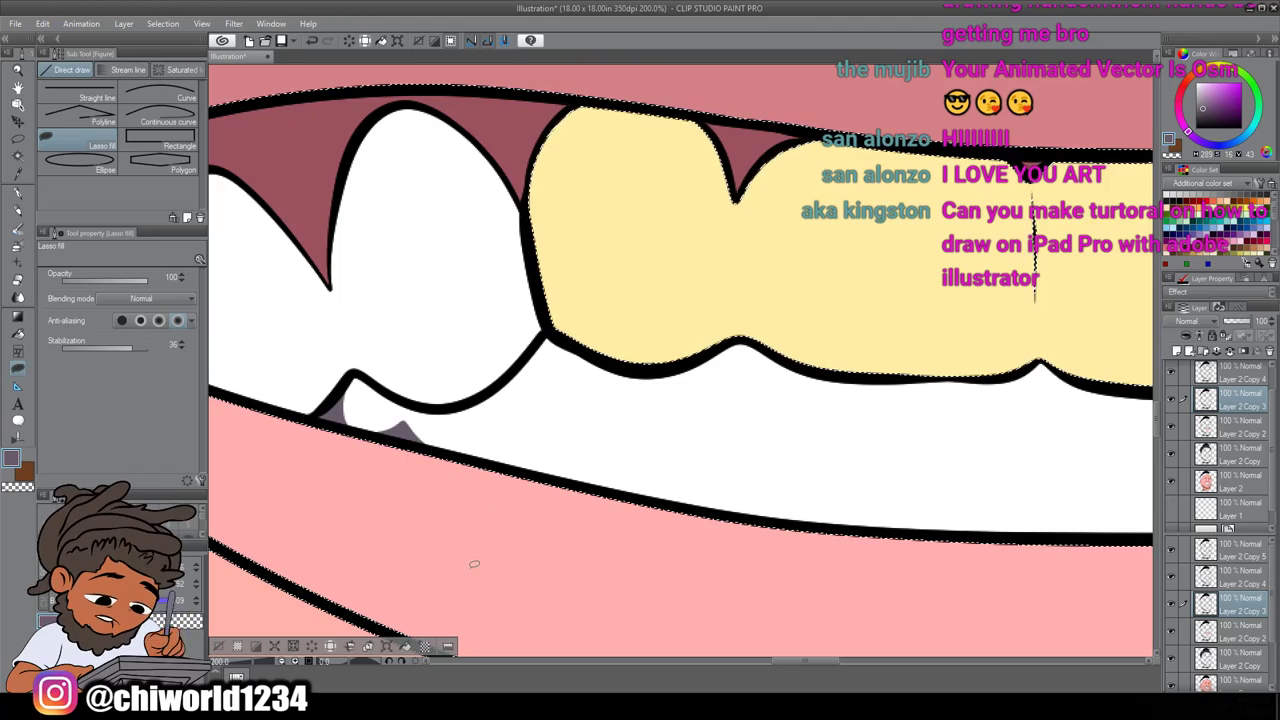
Lasso-fill muted purple shadows along the outer and lower edges of the white teeth at the left mouth corner
scroll(474, 564, down, 2)
scroll(471, 567, up, 4)
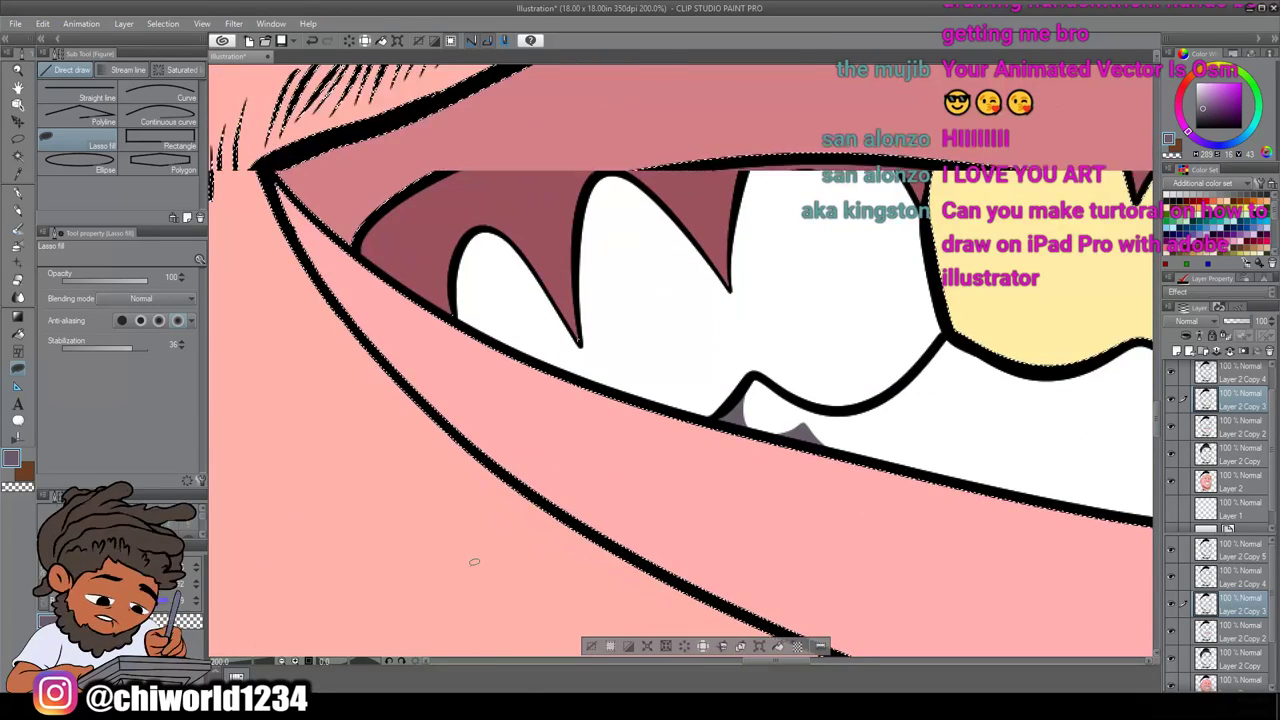
scroll(474, 566, right, 2)
scroll(474, 559, down, 2)
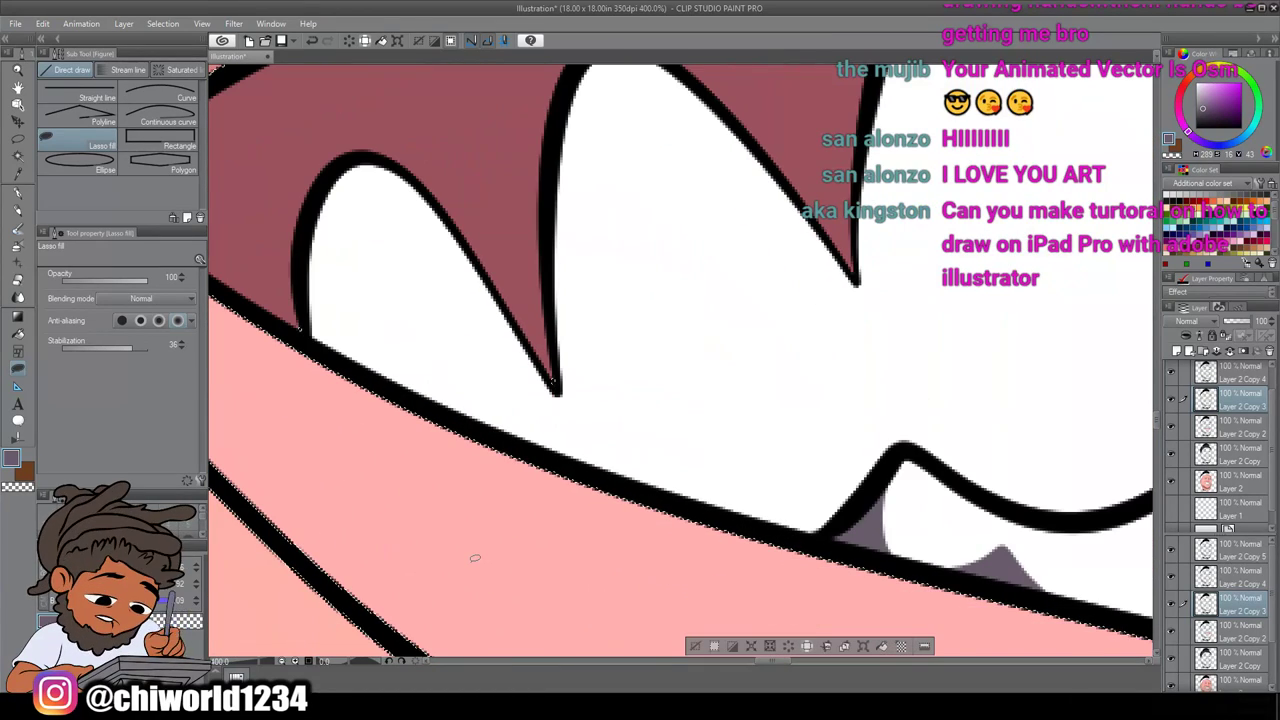
mouse_move(661, 386)
mouse_down()
mouse_move(596, 234)
mouse_move(577, 127)
mouse_up()
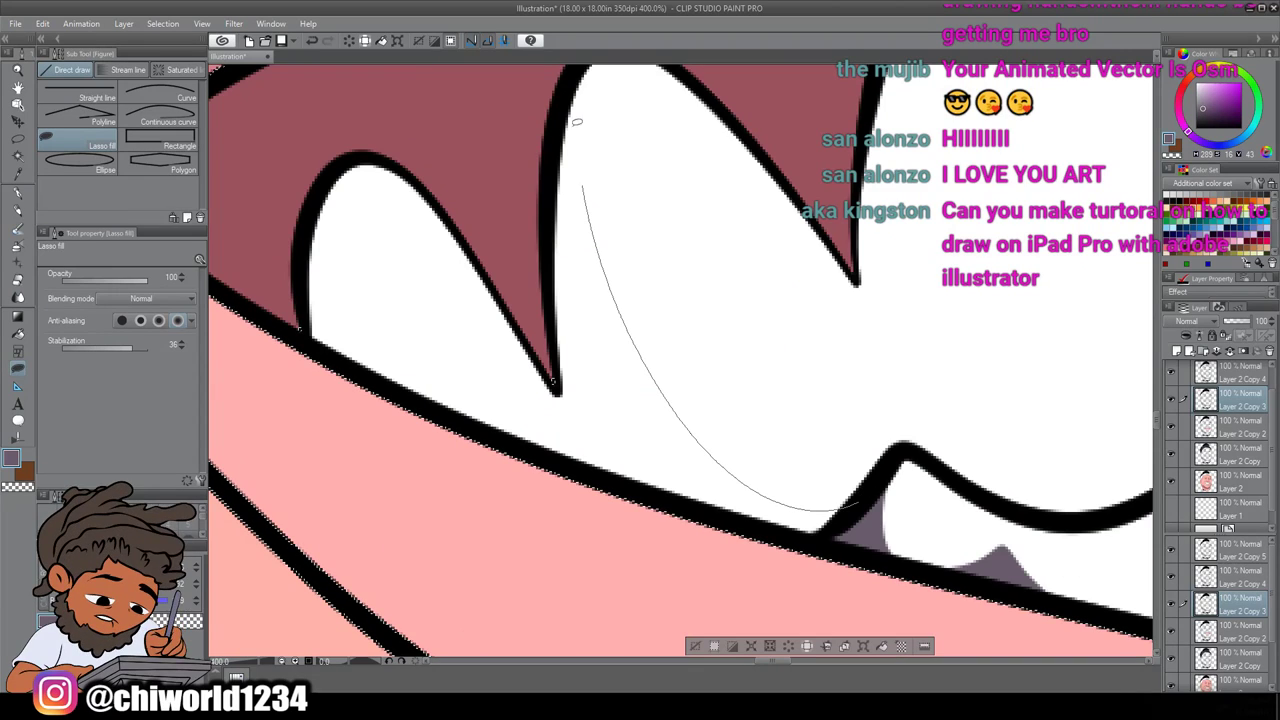
drag(572, 75, 555, 165)
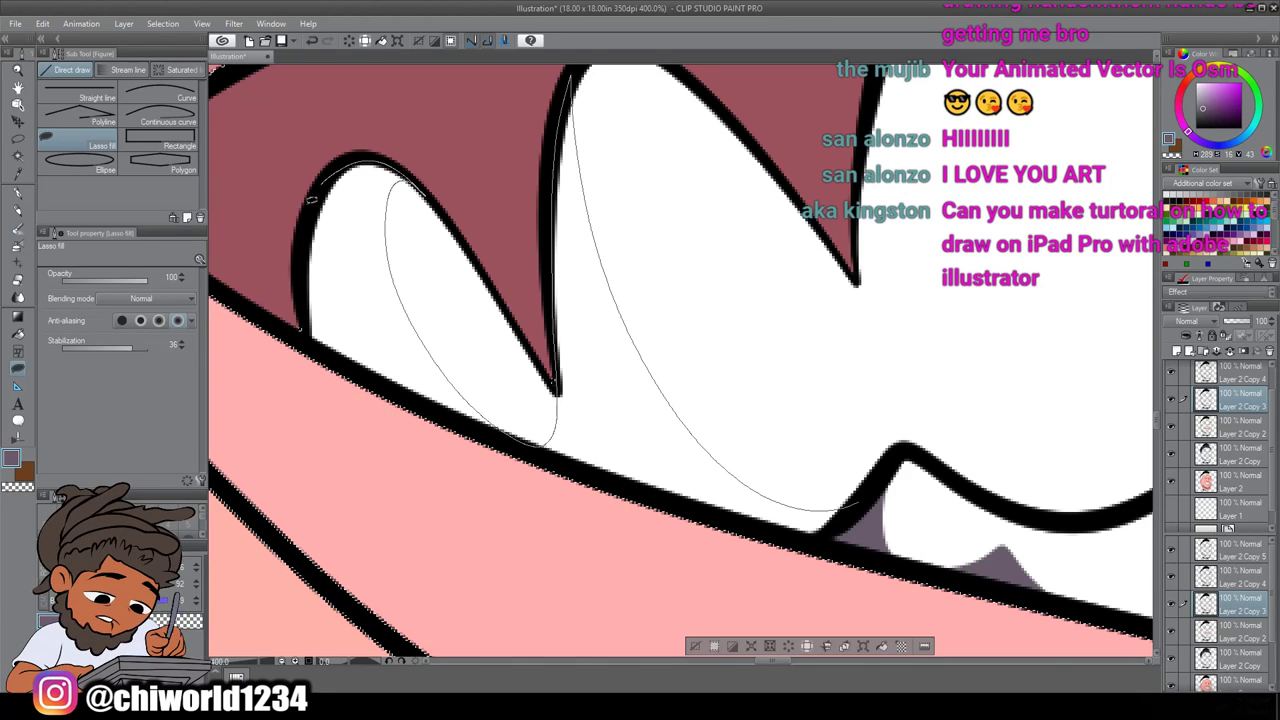
mouse_move(422, 498)
mouse_down()
mouse_move(658, 581)
mouse_move(836, 540)
mouse_up()
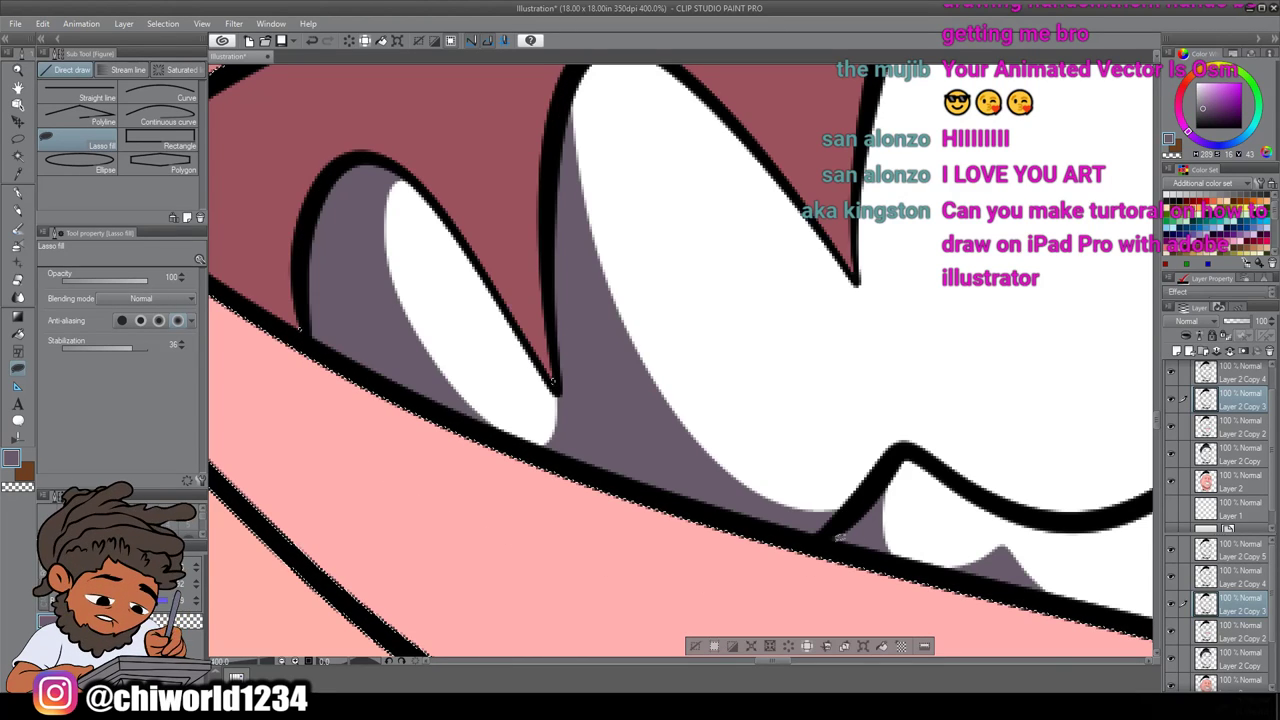
Lasso-fill a scalloped muted purple shadow below the gold teeth, continuing around the white teeth into the right mouth corner
scroll(837, 538, down, 8)
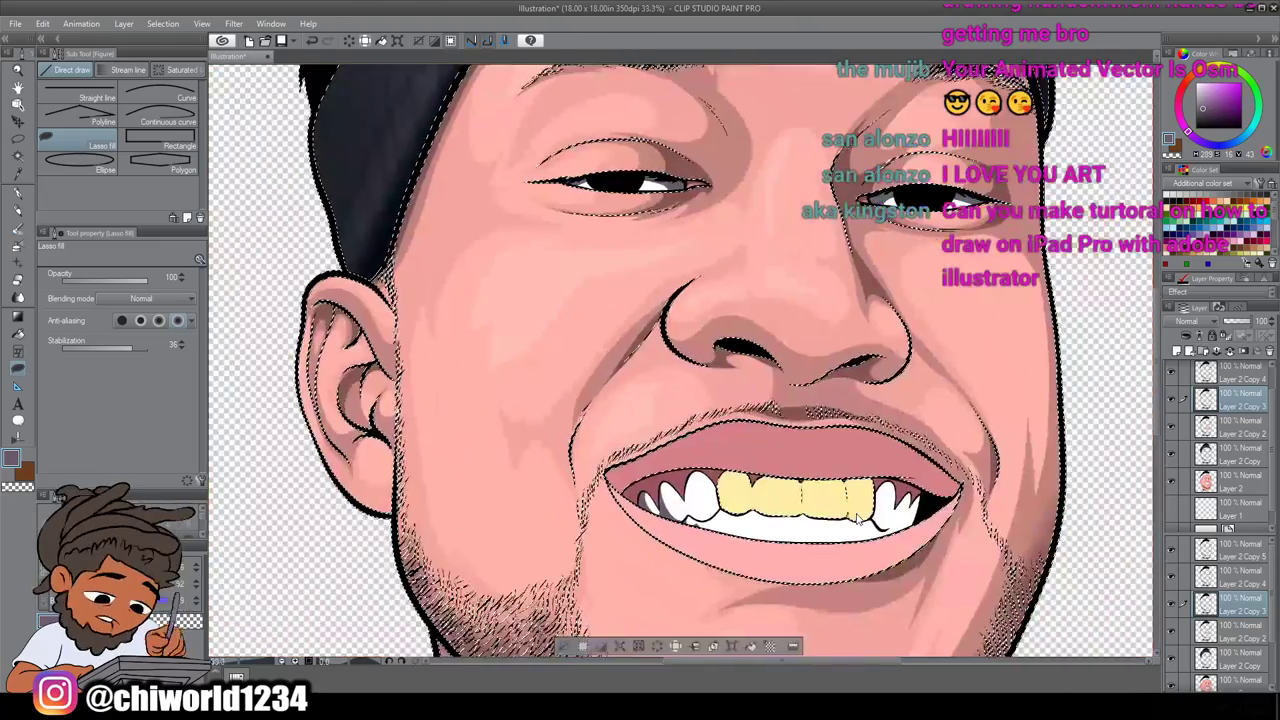
scroll(857, 515, up, 4)
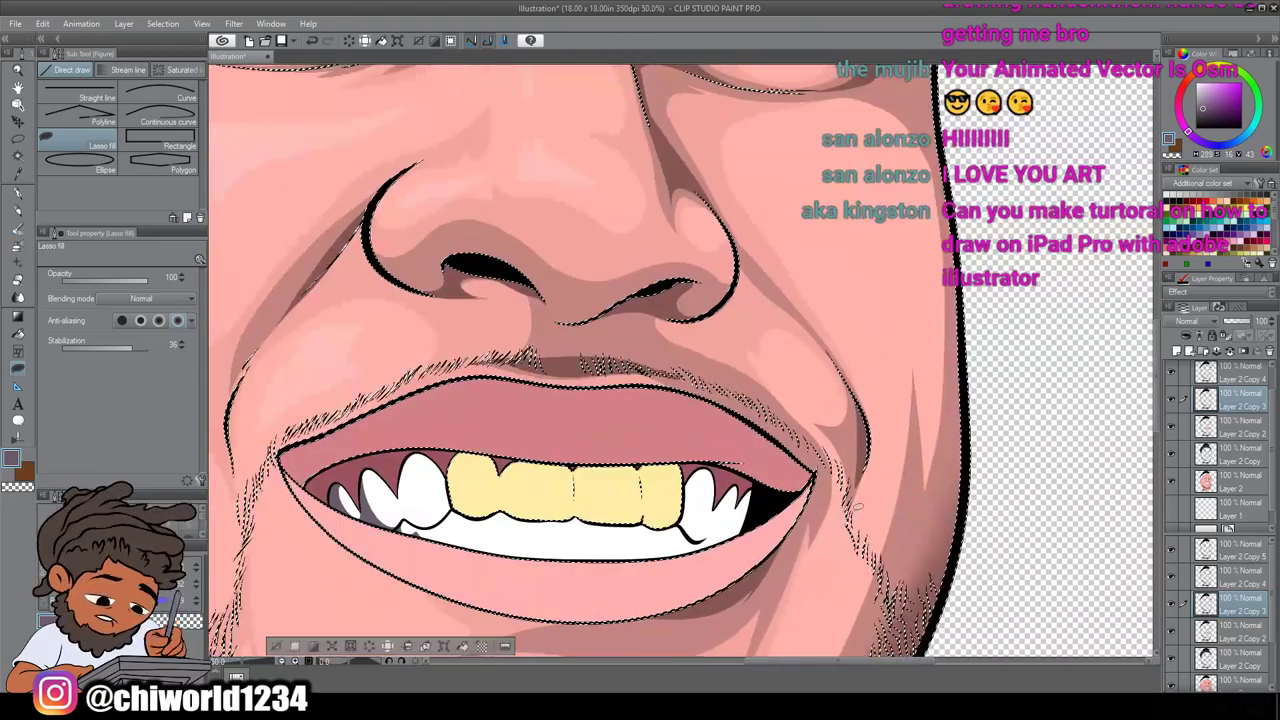
scroll(855, 515, up, 3)
scroll(853, 509, left, 2)
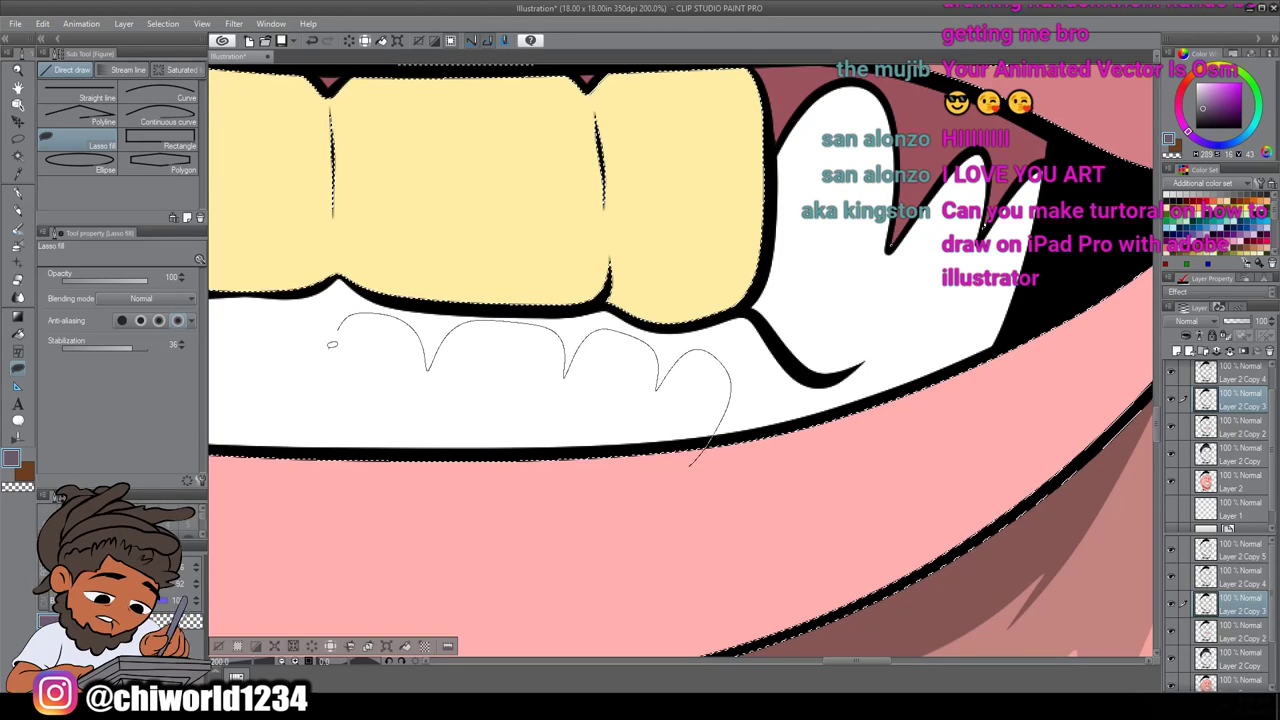
drag(325, 333, 305, 297)
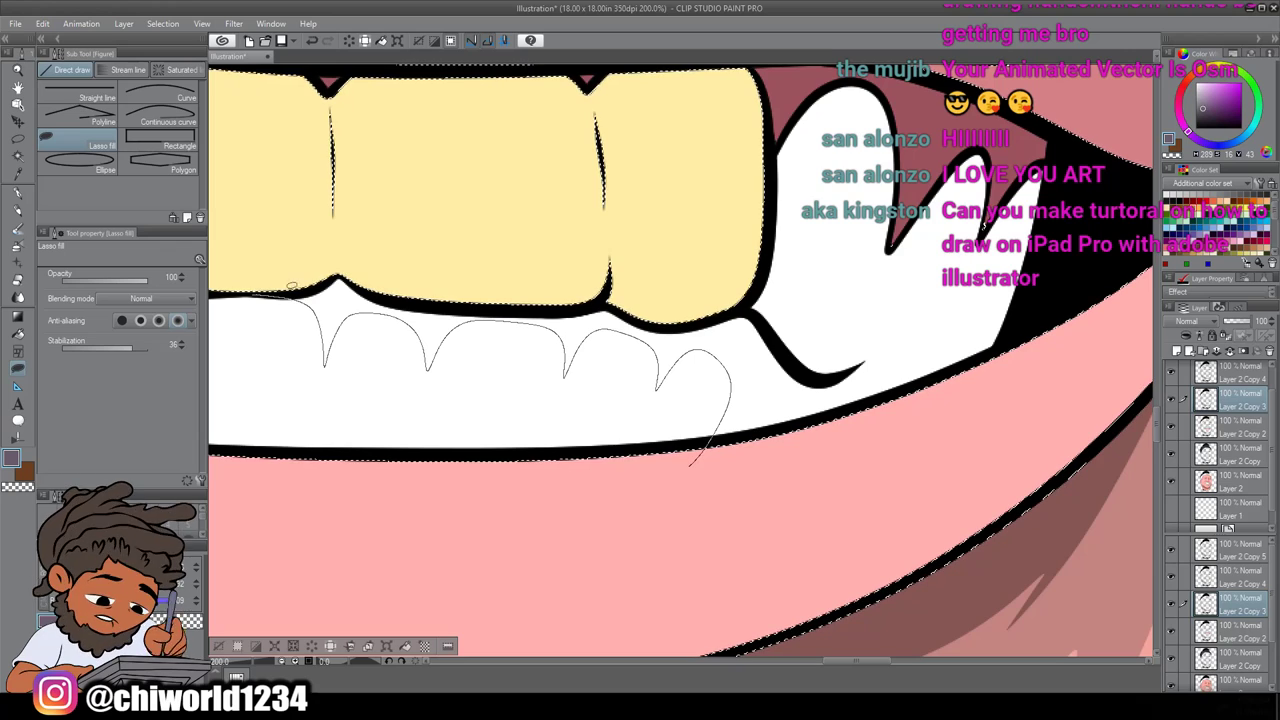
drag(430, 275, 660, 291)
mouse_move(745, 313)
mouse_down()
mouse_move(801, 364)
mouse_move(821, 361)
mouse_move(849, 339)
mouse_move(890, 256)
mouse_move(875, 335)
mouse_move(886, 352)
mouse_move(909, 345)
mouse_move(968, 252)
mouse_up()
drag(956, 316, 1004, 260)
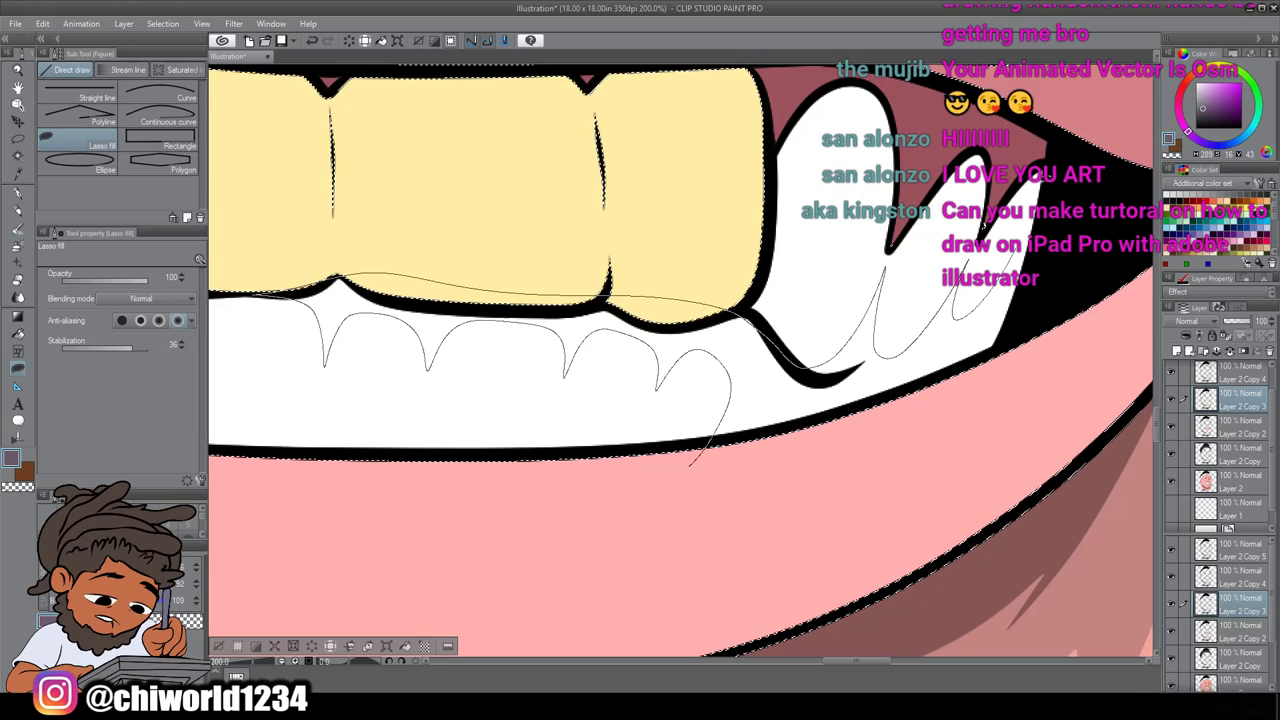
mouse_move(1057, 148)
mouse_down()
mouse_move(620, 457)
mouse_move(493, 502)
mouse_up()
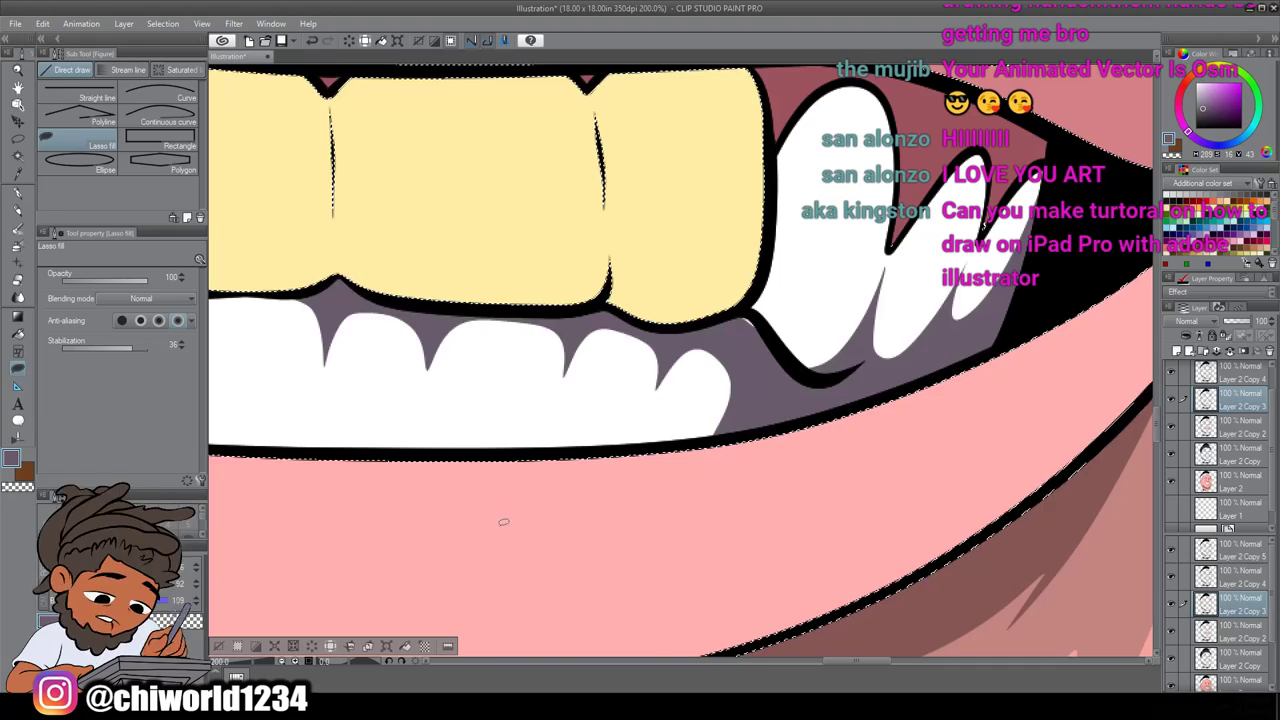
drag(760, 345, 712, 339)
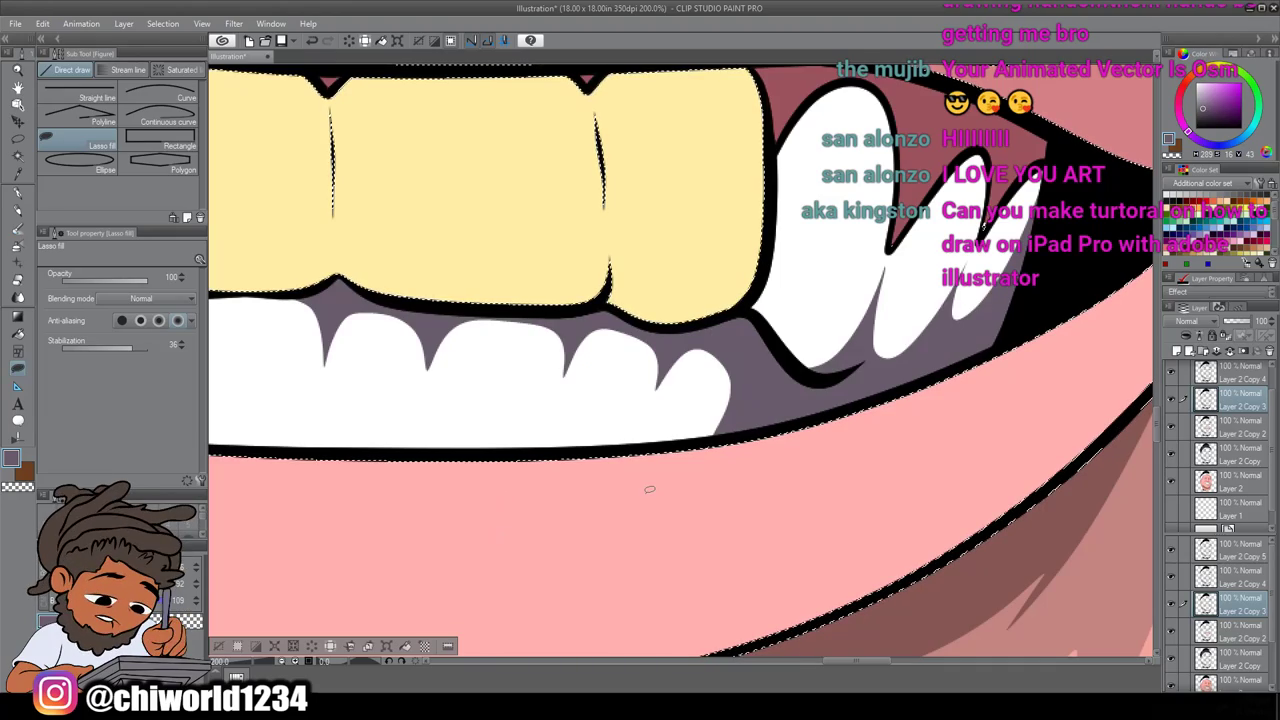
Touch up the muted purple shading on the lower teeth beneath the gold teeth and check it against the whole portrait
scroll(649, 489, down, 8)
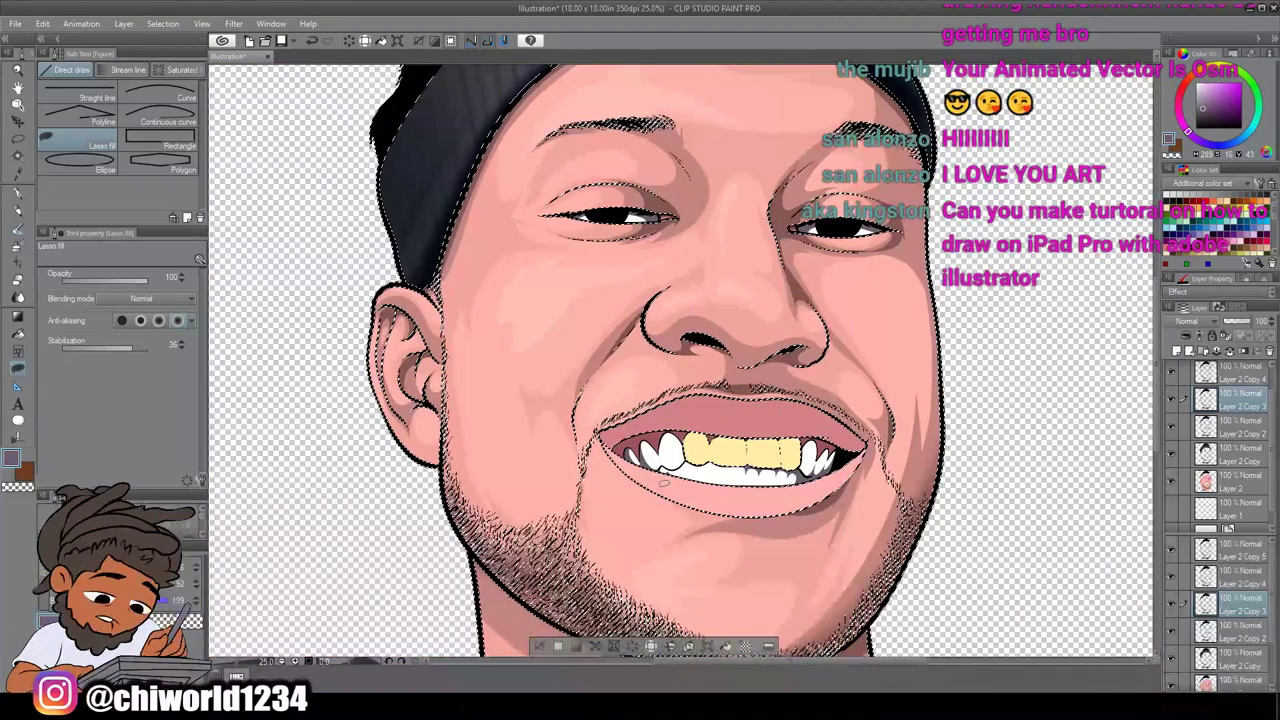
scroll(663, 483, up, 5)
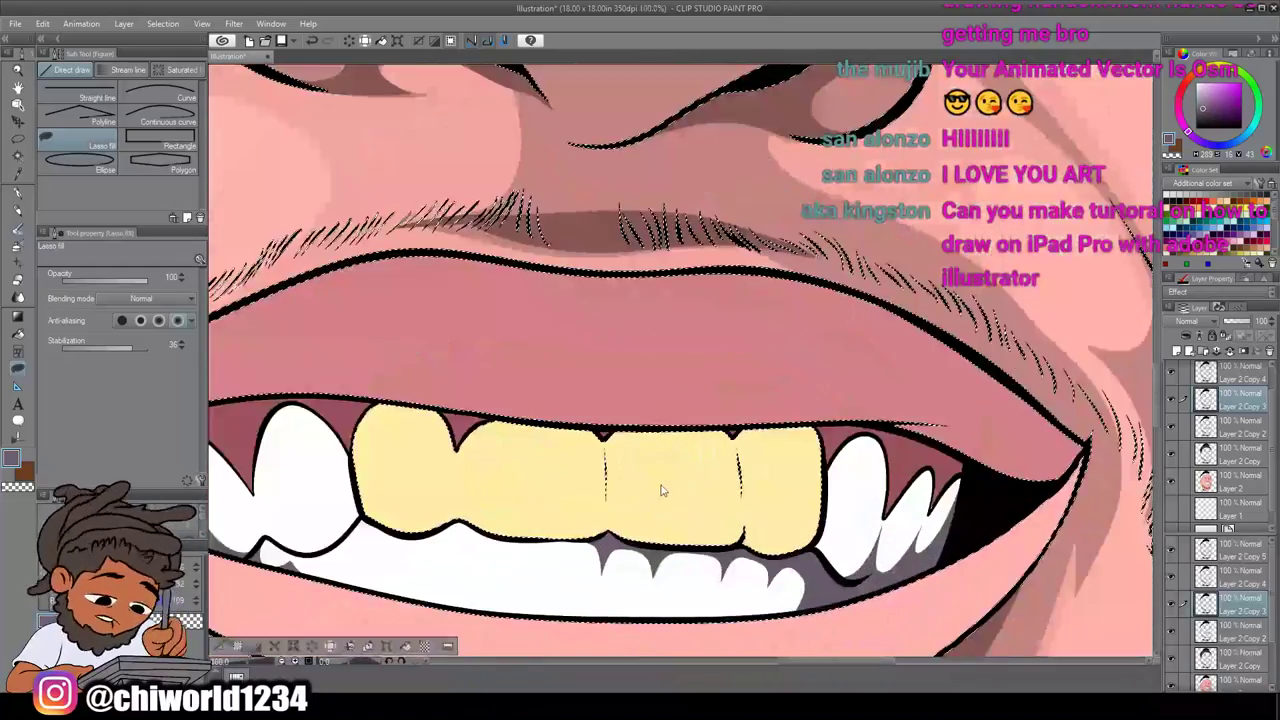
scroll(661, 489, up, 2)
scroll(663, 482, up, 3)
mouse_move(701, 424)
mouse_down()
mouse_move(719, 488)
mouse_move(755, 472)
mouse_move(775, 416)
mouse_move(769, 318)
mouse_move(785, 267)
mouse_move(760, 300)
mouse_up()
scroll(560, 590, down, 3)
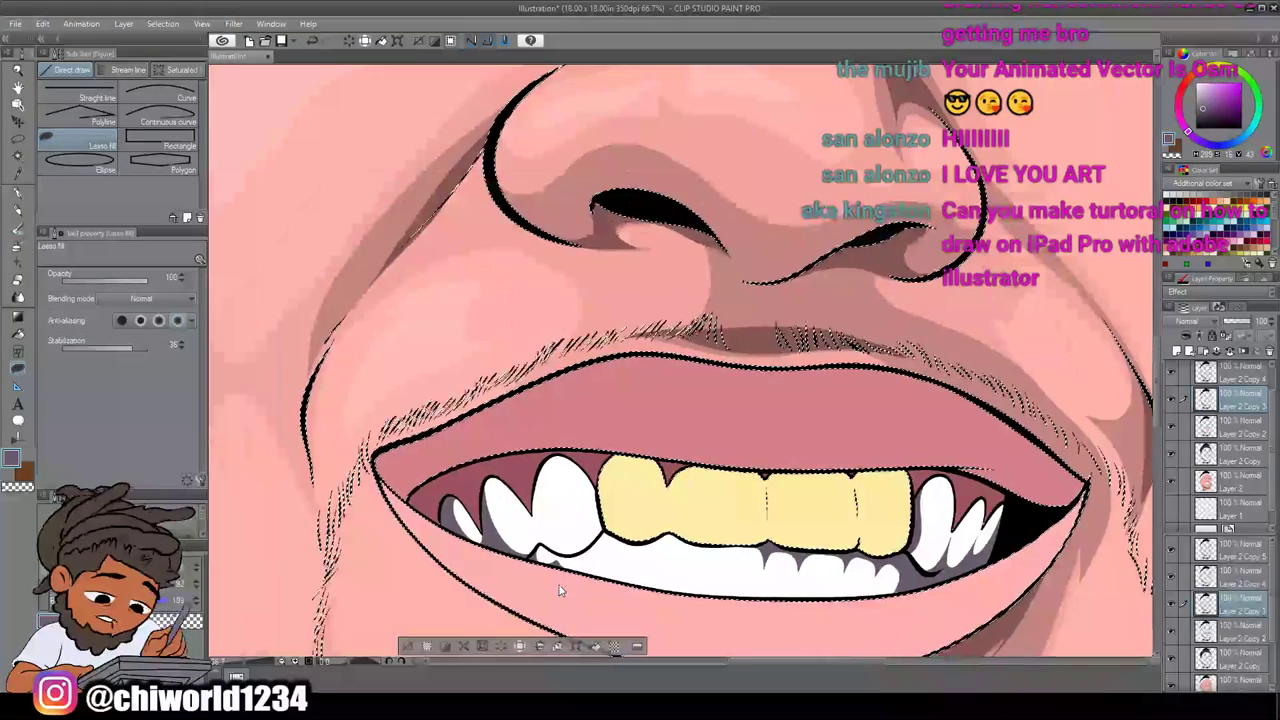
scroll(560, 590, up, 3)
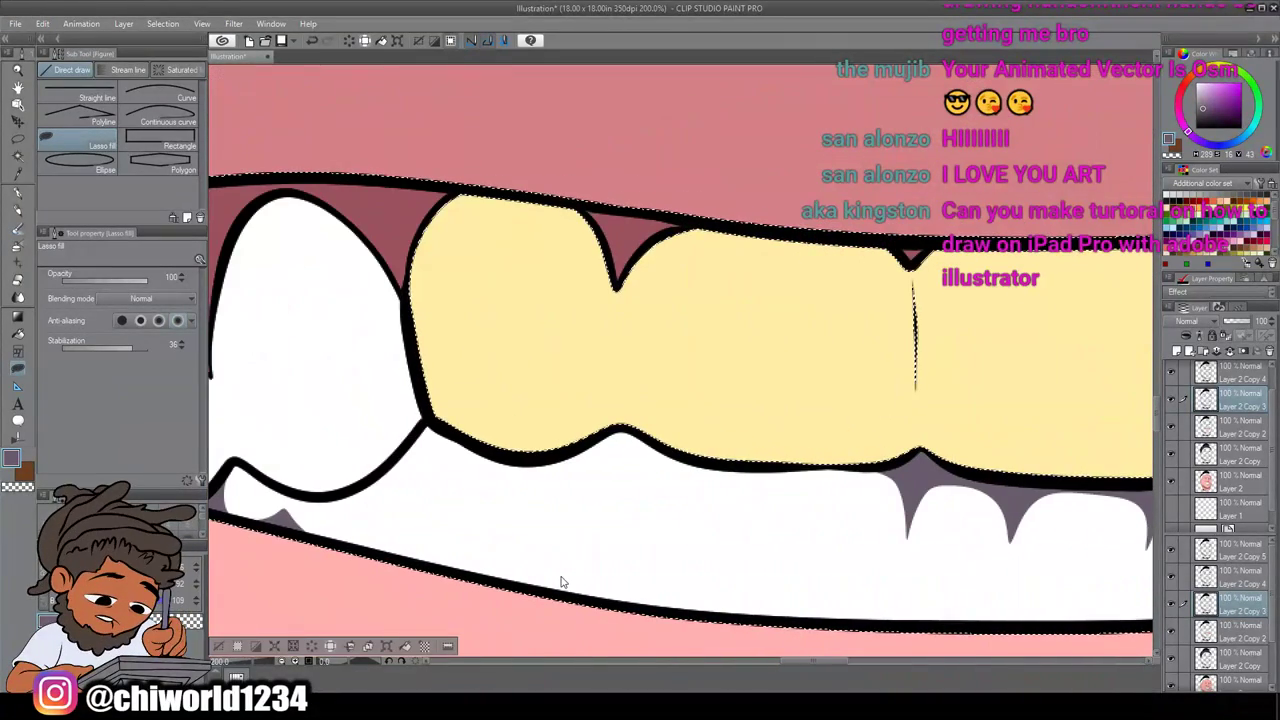
mouse_move(428, 410)
mouse_down()
mouse_move(491, 486)
mouse_move(650, 455)
mouse_move(740, 478)
mouse_move(880, 478)
mouse_move(593, 337)
mouse_move(432, 415)
mouse_up()
scroll(466, 420, down, 6)
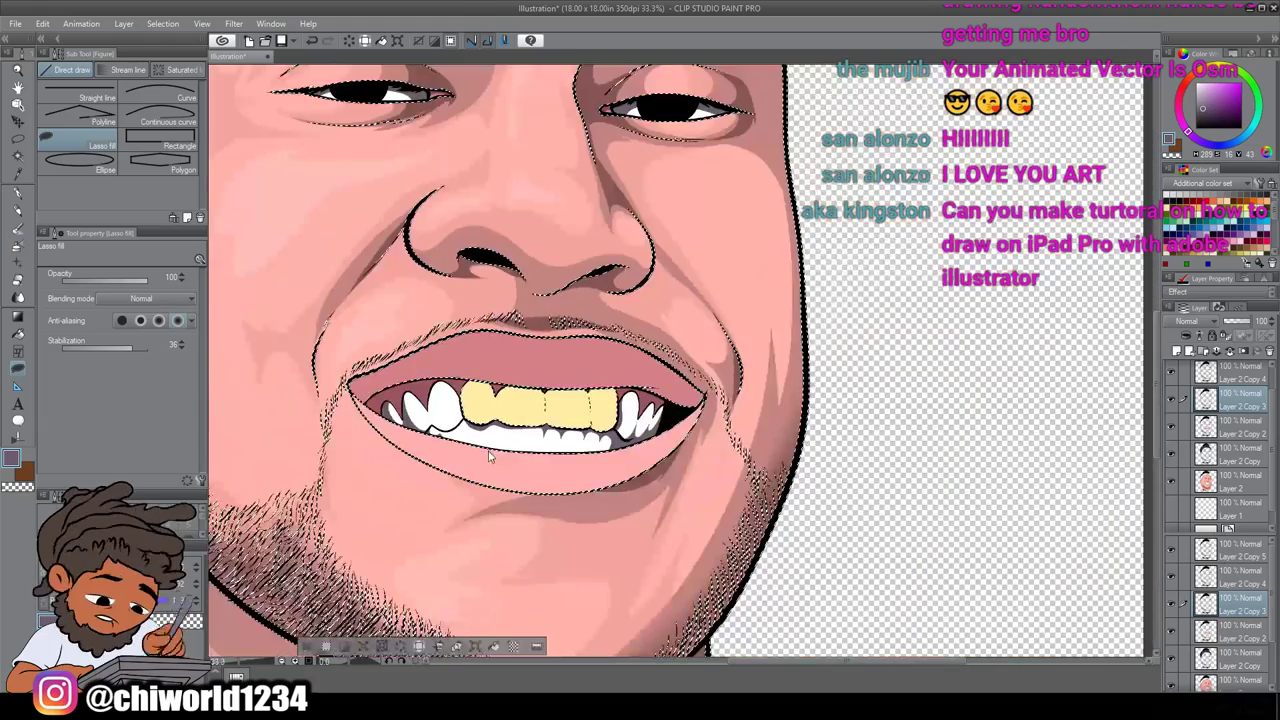
scroll(490, 456, down, 3)
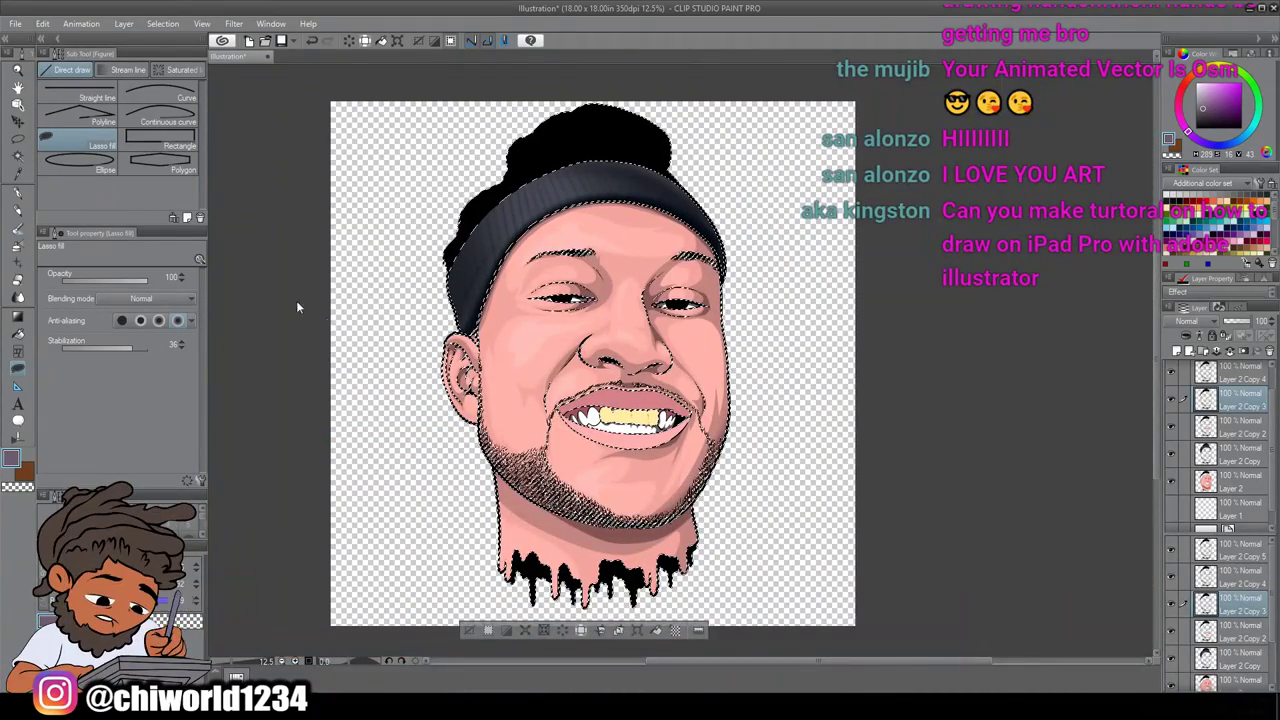
scroll(371, 343, up, 4)
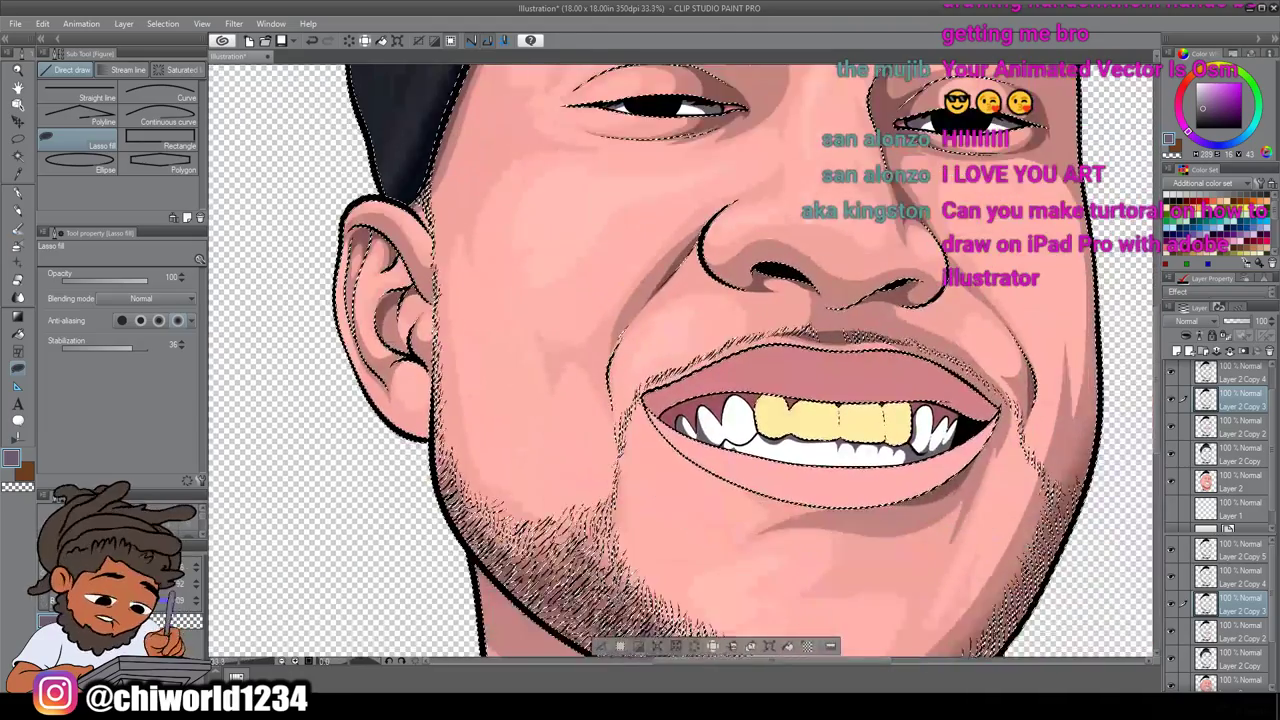
Try a light pink highlight, sampled from the lower lip, on the dark gum above the outermost left teeth
scroll(393, 349, up, 6)
scroll(393, 349, up, 2)
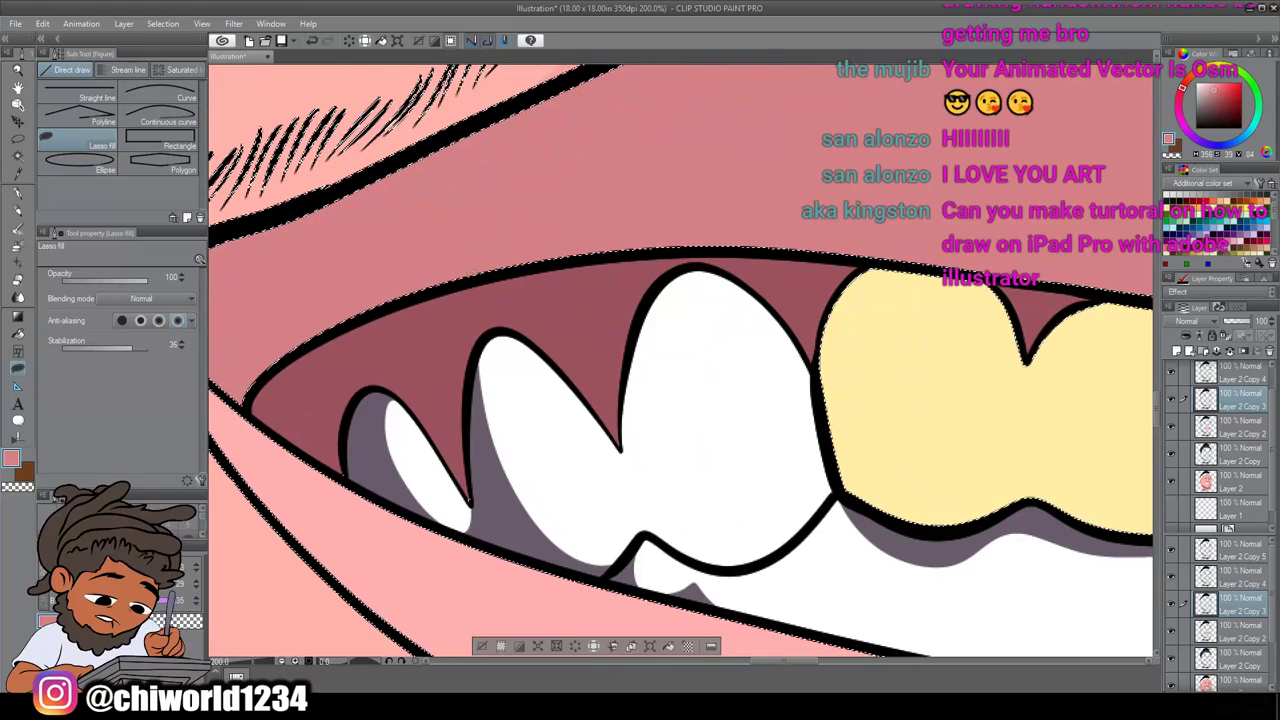
alt+click(385, 579)
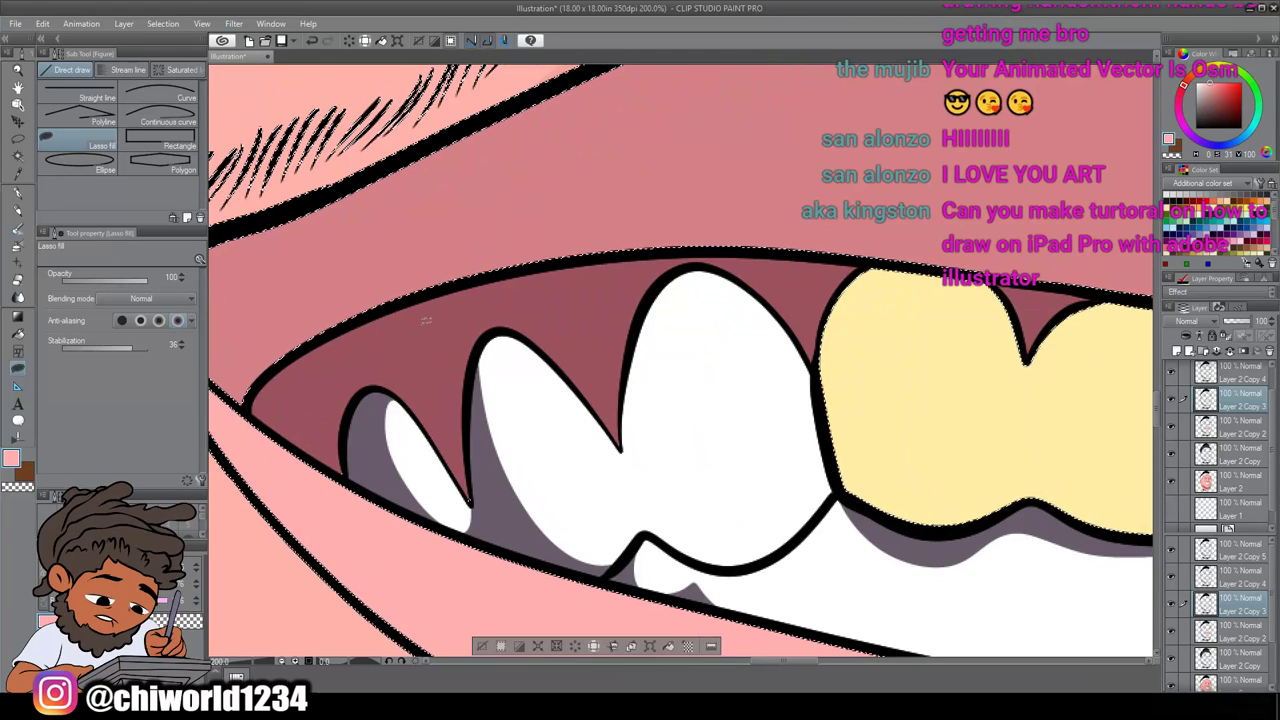
mouse_move(390, 364)
mouse_down()
mouse_move(440, 410)
mouse_move(458, 335)
mouse_move(405, 345)
mouse_move(390, 363)
mouse_up()
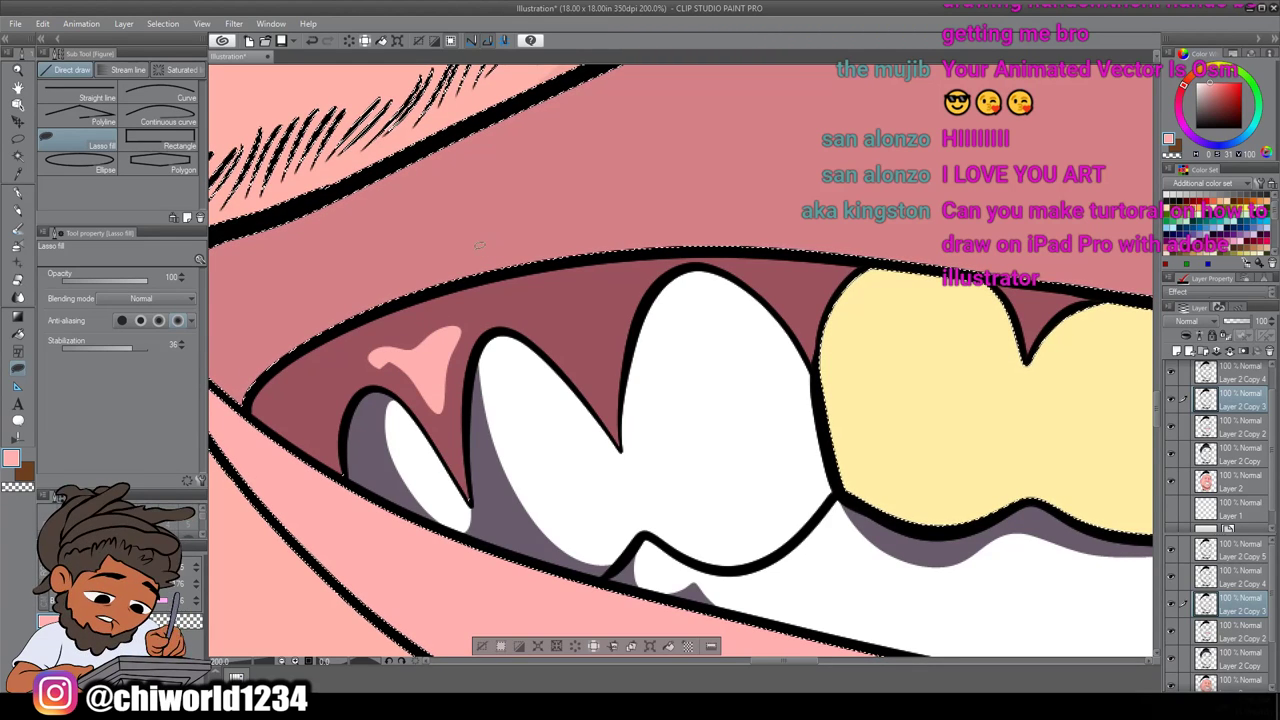
key(ctrl+z)
Sample the dark gum color, brighten it to a medium pink, and lasso-fill a highlight on the gum left of the large white canine
alt+click(401, 335)
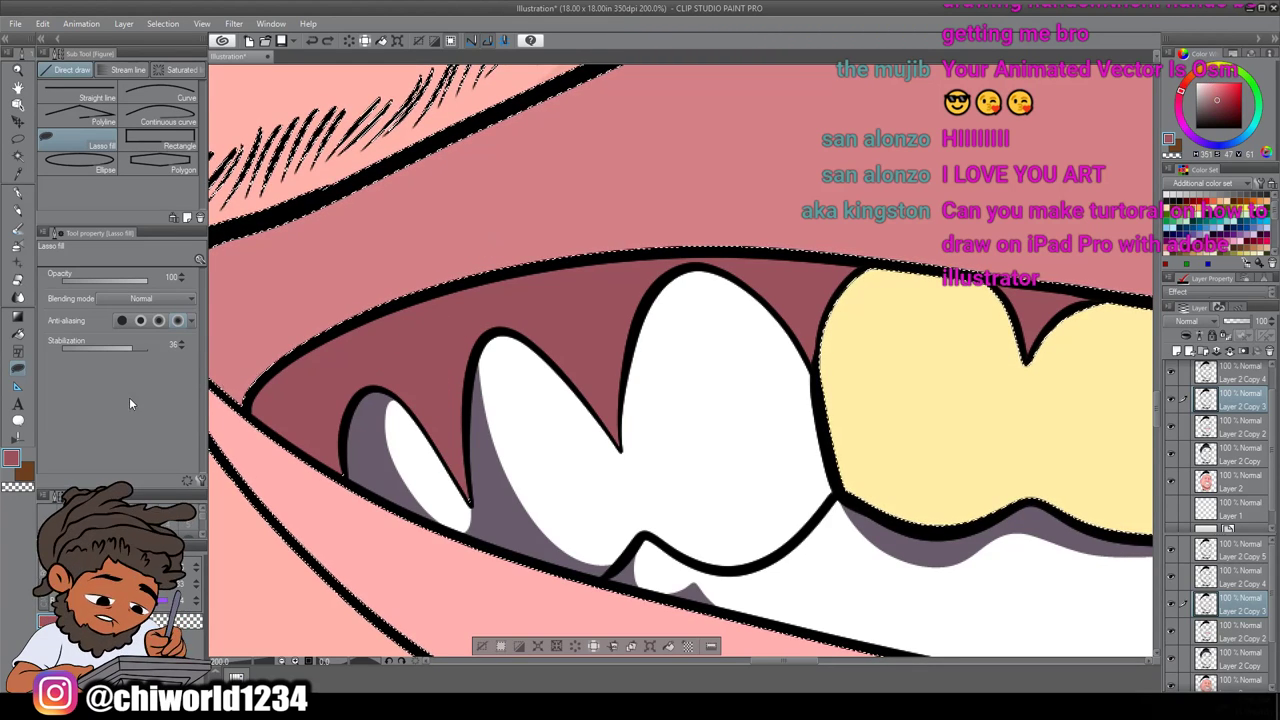
double_click(13, 457)
click(720, 317)
click(921, 271)
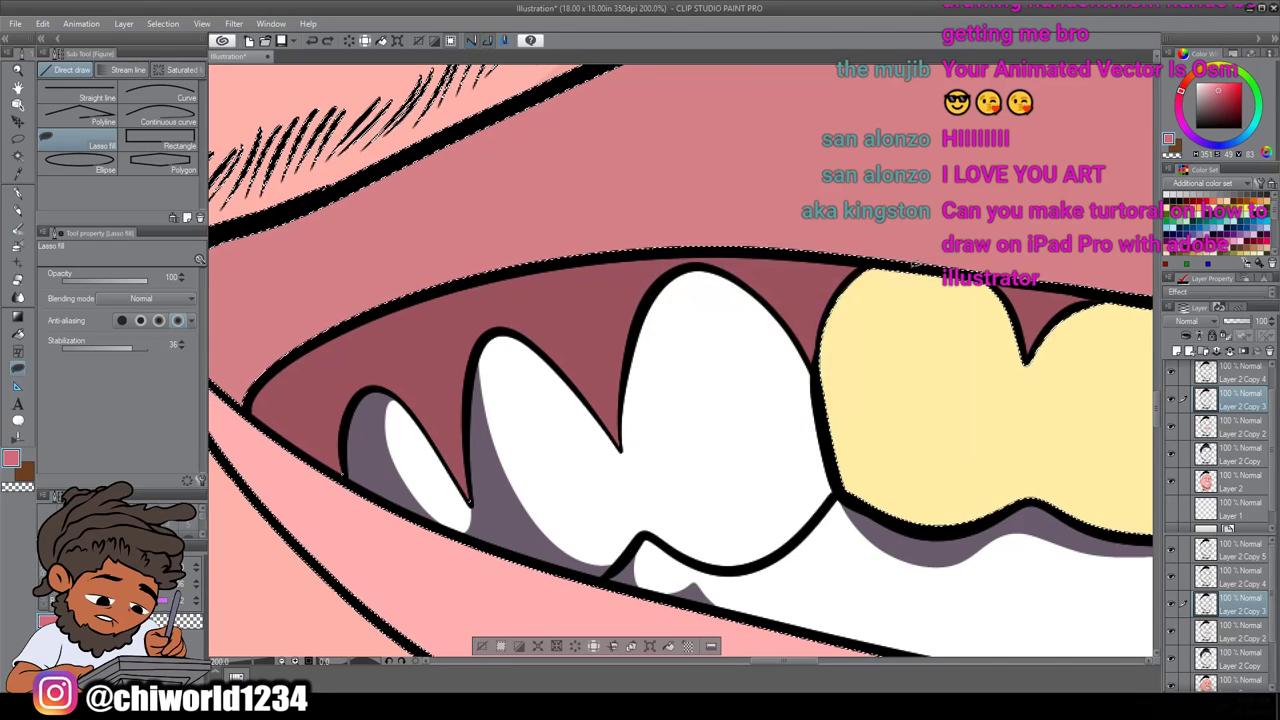
drag(533, 314, 580, 358)
mouse_move(612, 314)
mouse_down()
mouse_move(580, 307)
mouse_move(523, 309)
mouse_up()
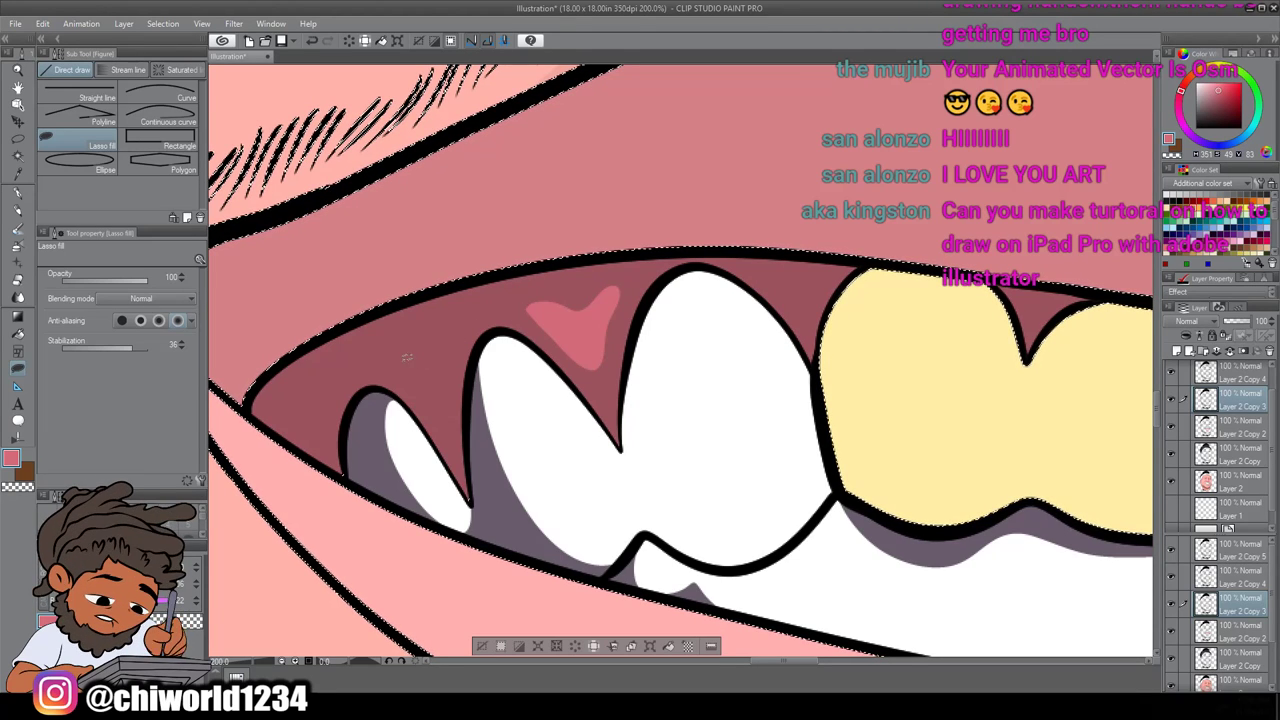
Lasso-fill more pink highlights on the gums above the outermost left teeth and between the canine and first gold tooth
mouse_move(419, 393)
mouse_down()
mouse_move(453, 333)
mouse_move(378, 352)
mouse_up()
drag(453, 322, 462, 326)
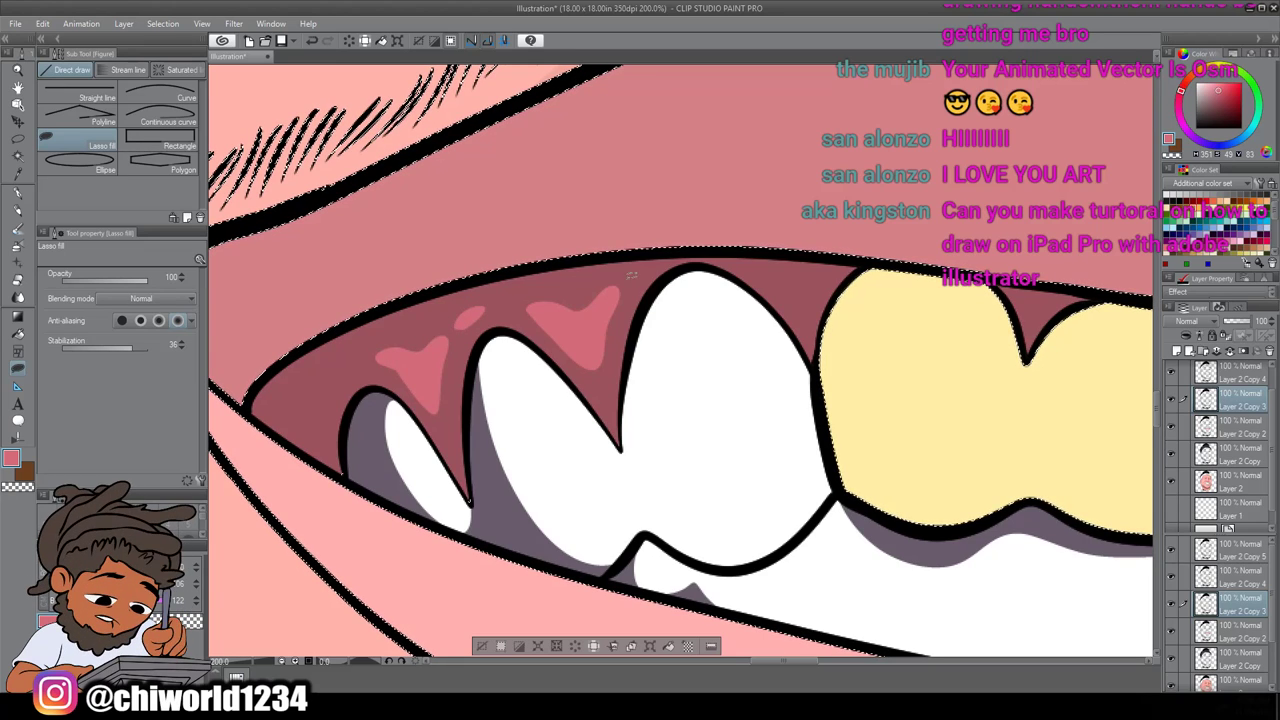
drag(737, 265, 782, 292)
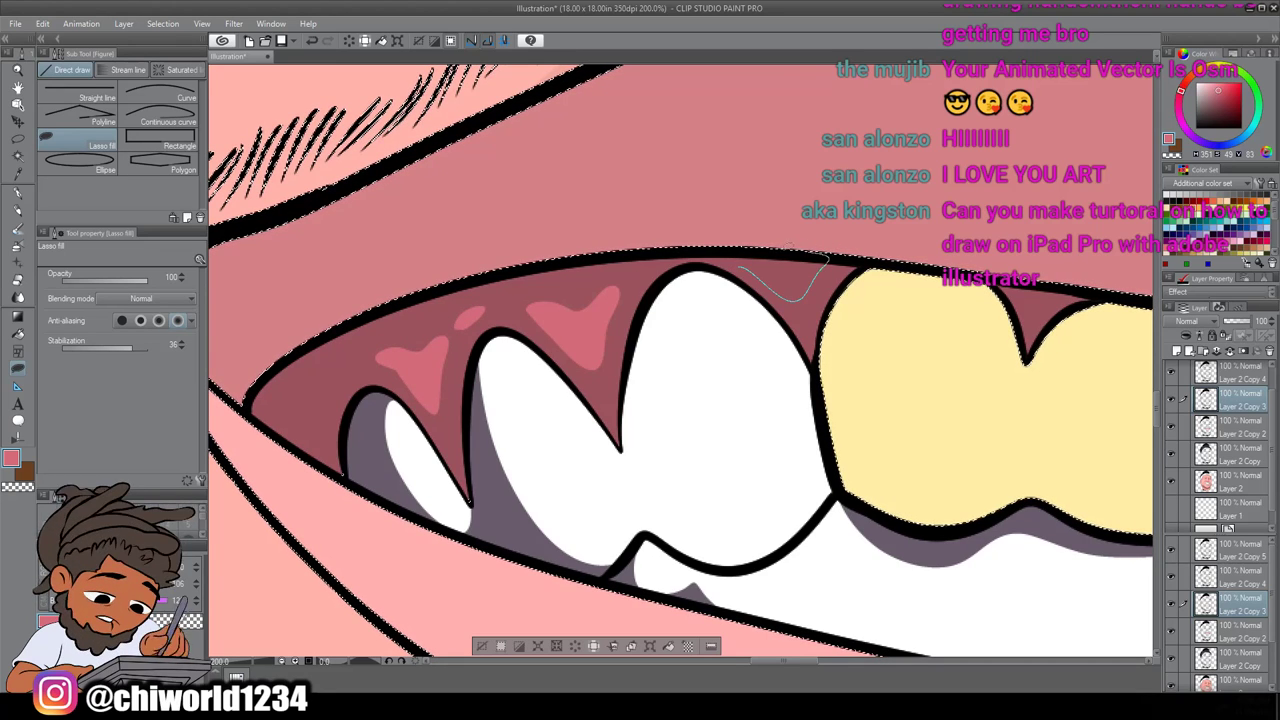
scroll(586, 614, down, 5)
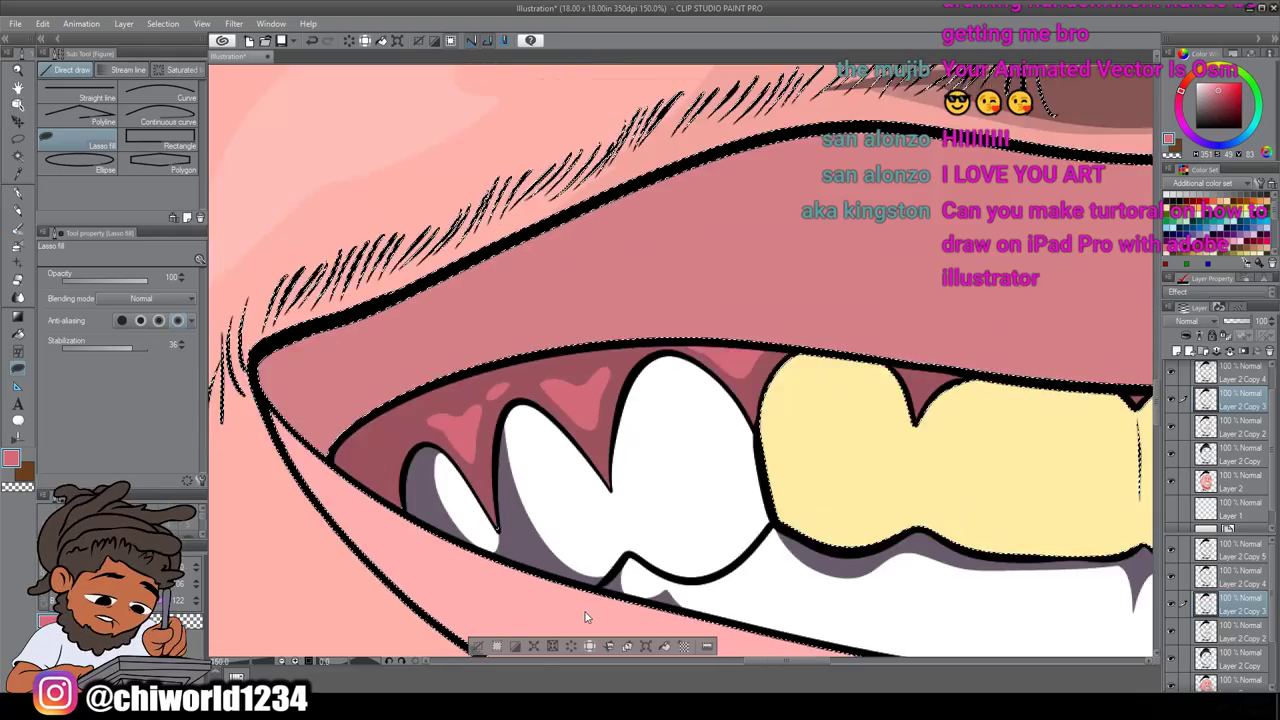
scroll(677, 551, down, 2)
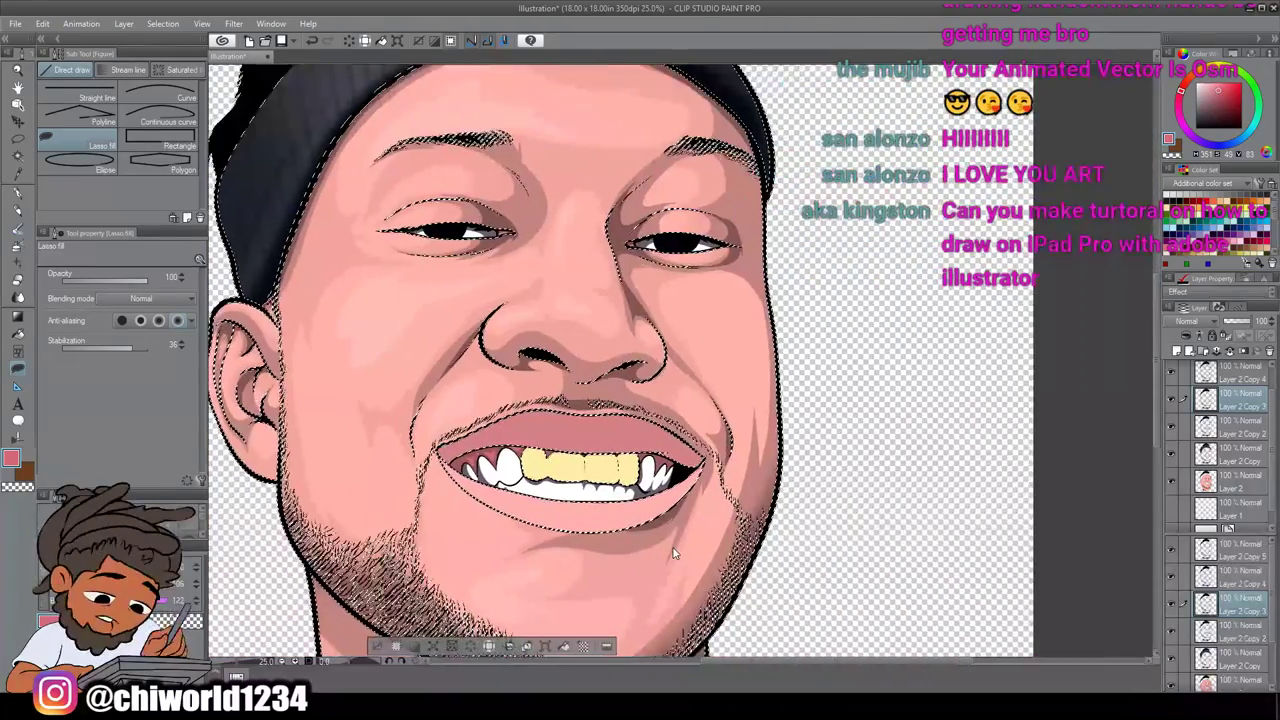
Lasso-fill pink highlights on the gums above the white teeth at the right mouth corner and beside the last gold tooth
scroll(677, 551, up, 3)
scroll(676, 543, up, 4)
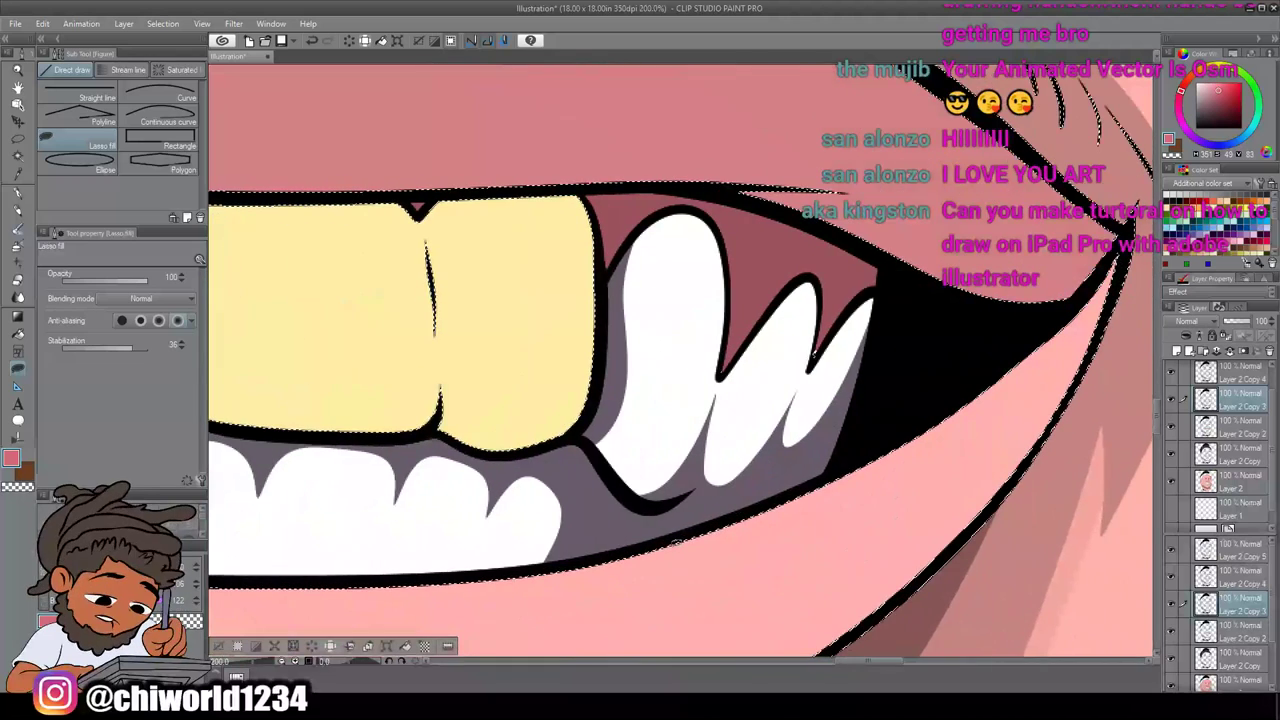
mouse_move(800, 232)
mouse_down()
mouse_move(758, 258)
mouse_move(805, 272)
mouse_move(832, 240)
mouse_up()
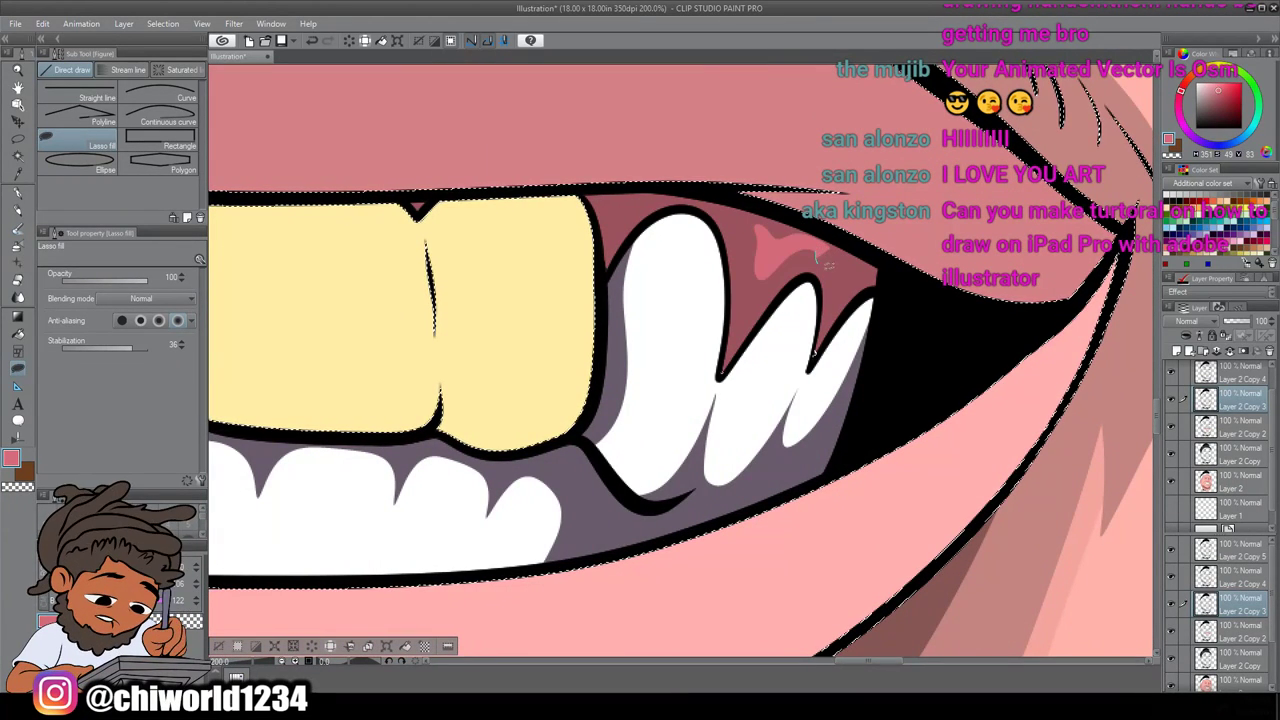
drag(846, 273, 862, 266)
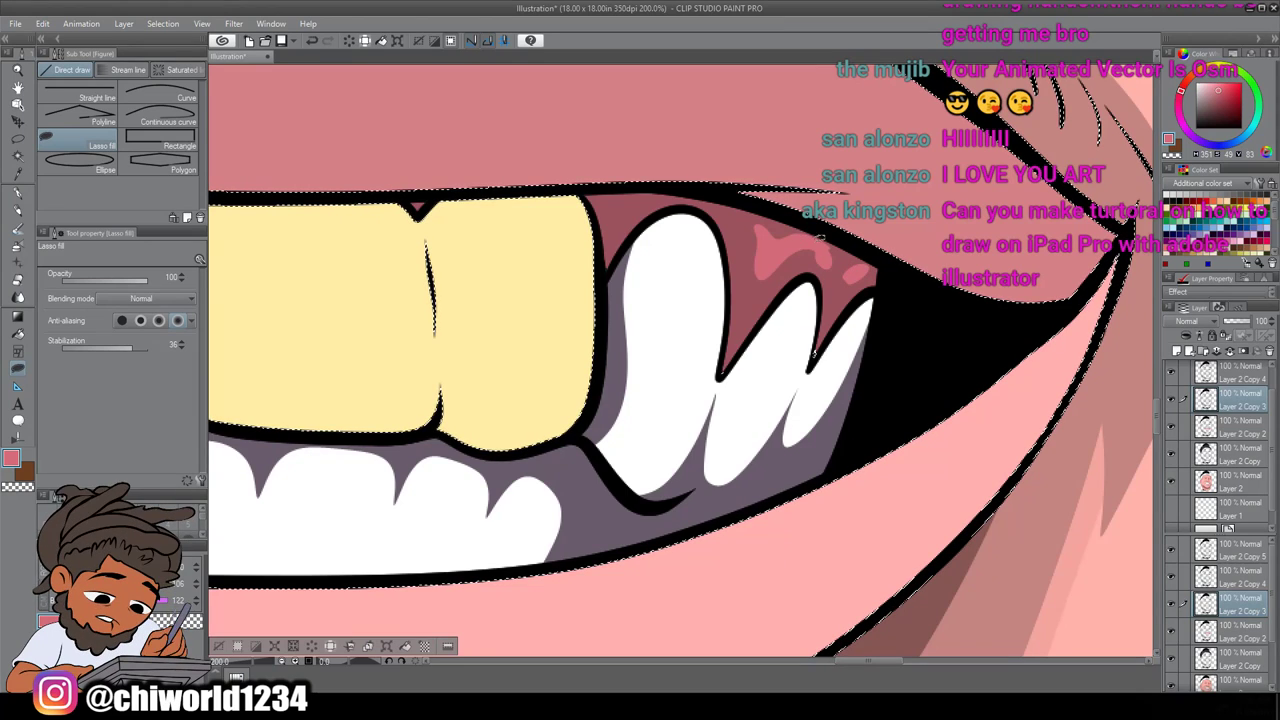
drag(667, 189, 649, 199)
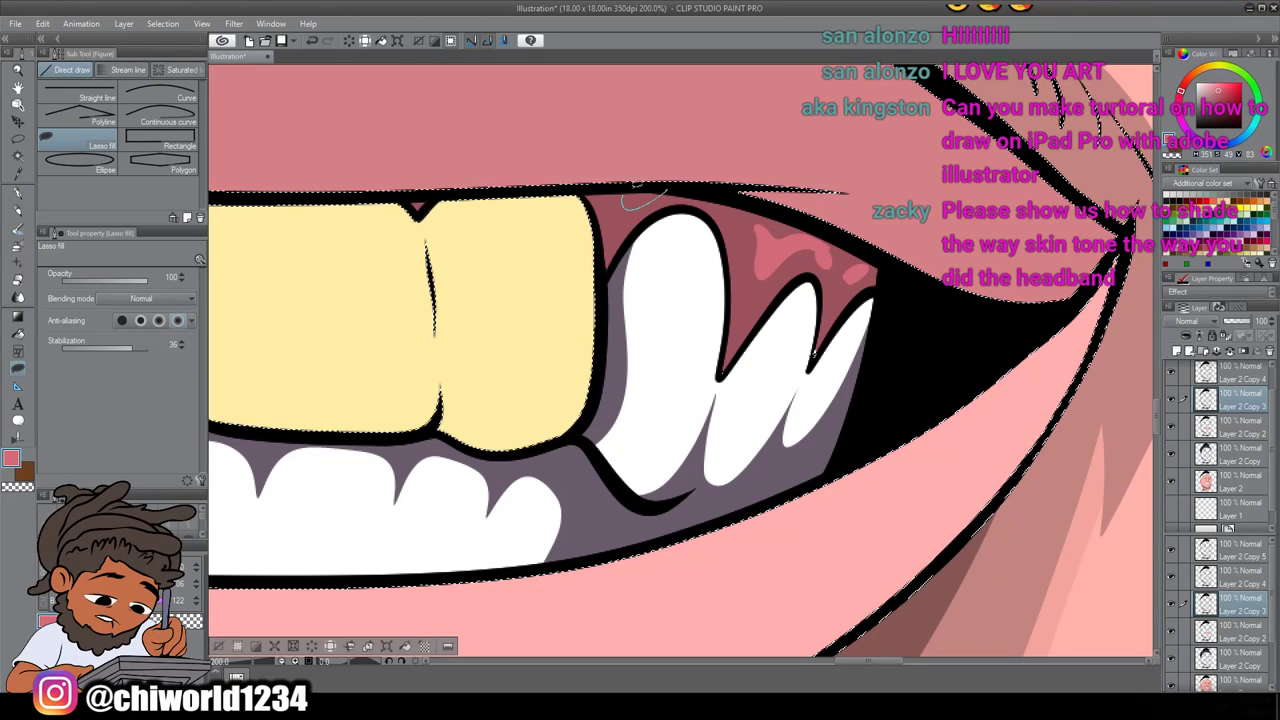
scroll(775, 335, down, 6)
scroll(775, 335, down, 2)
scroll(775, 335, up, 1)
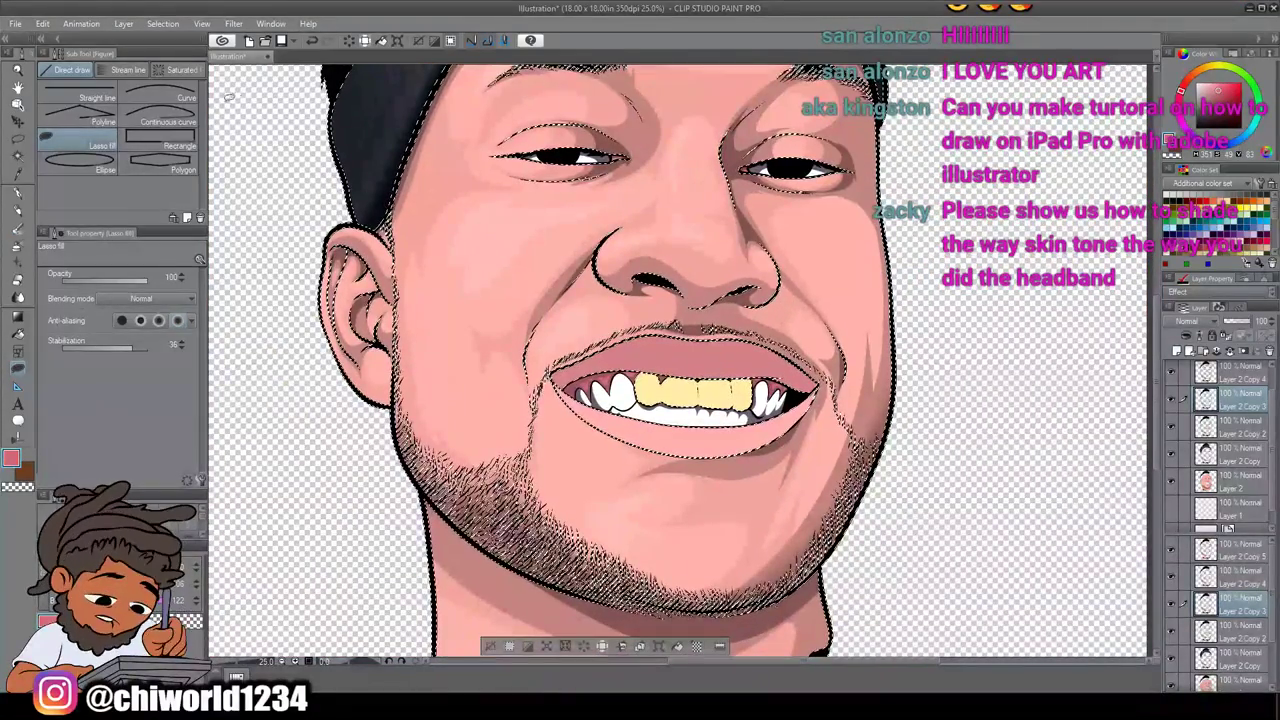
Clear the current selection, make Layer 2 Copy 4 active, and create a new selection from that layer
click(18, 156)
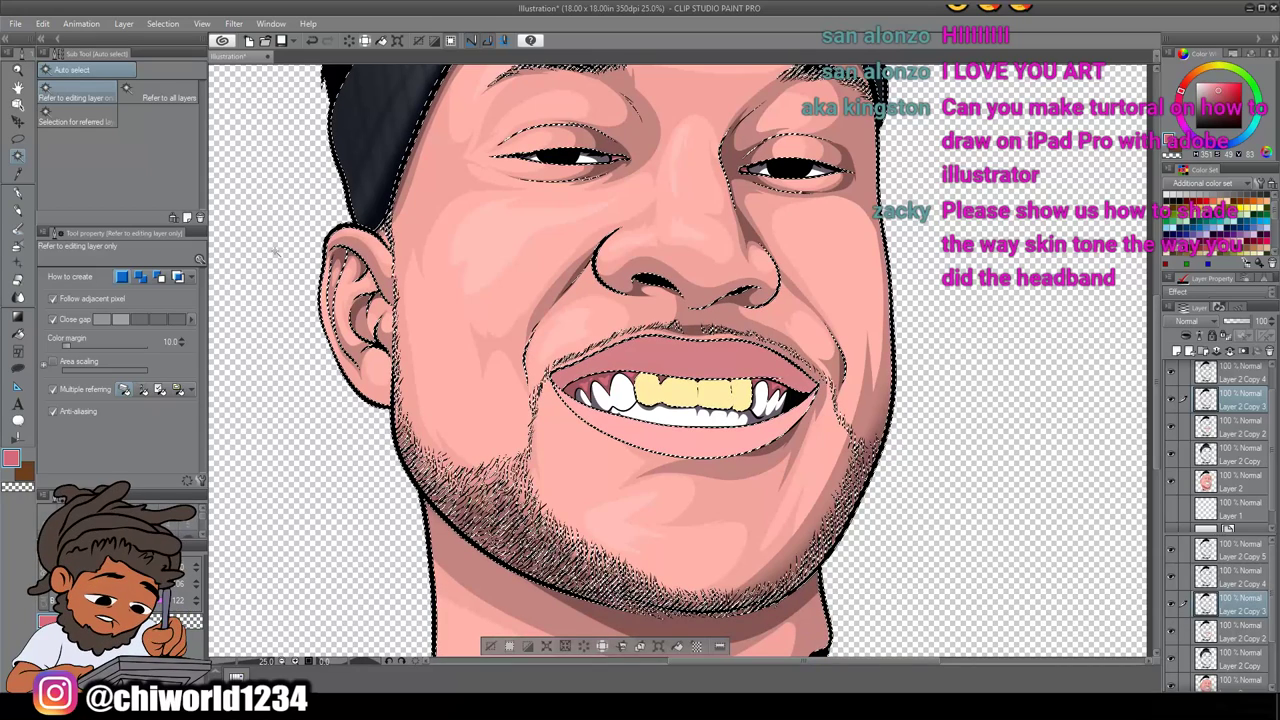
scroll(274, 251, down, 3)
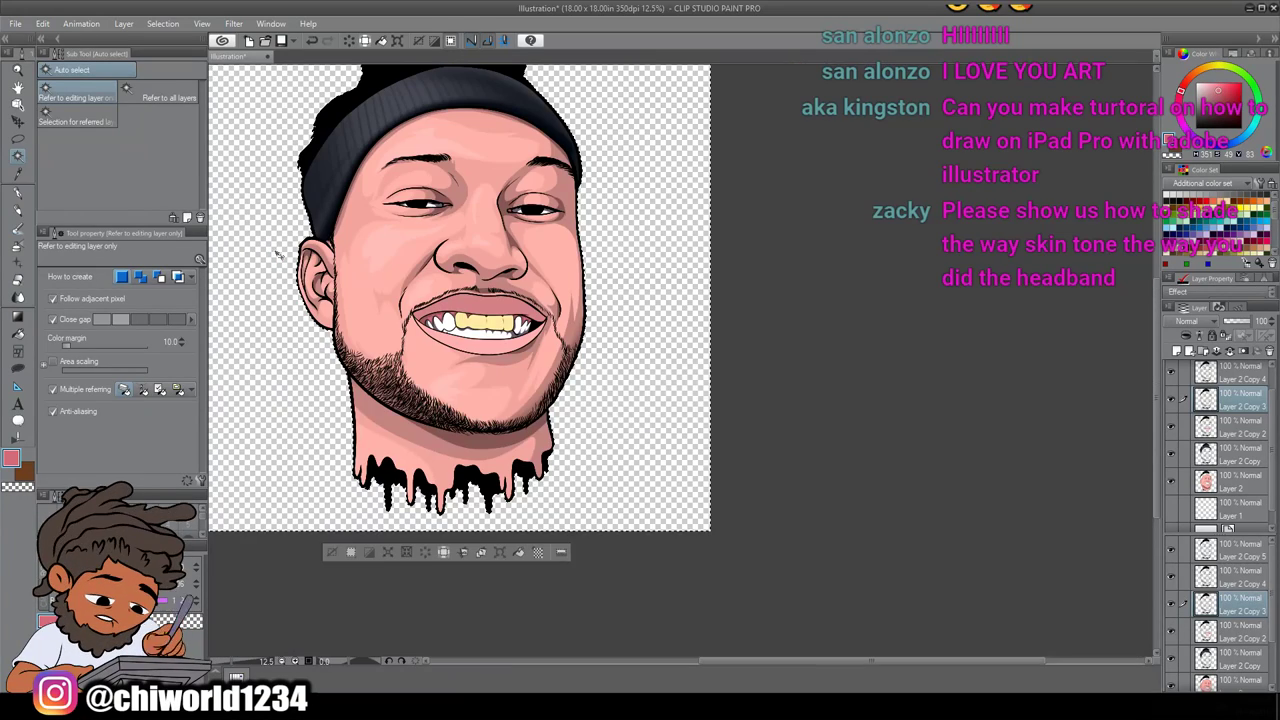
key(ctrl+d)
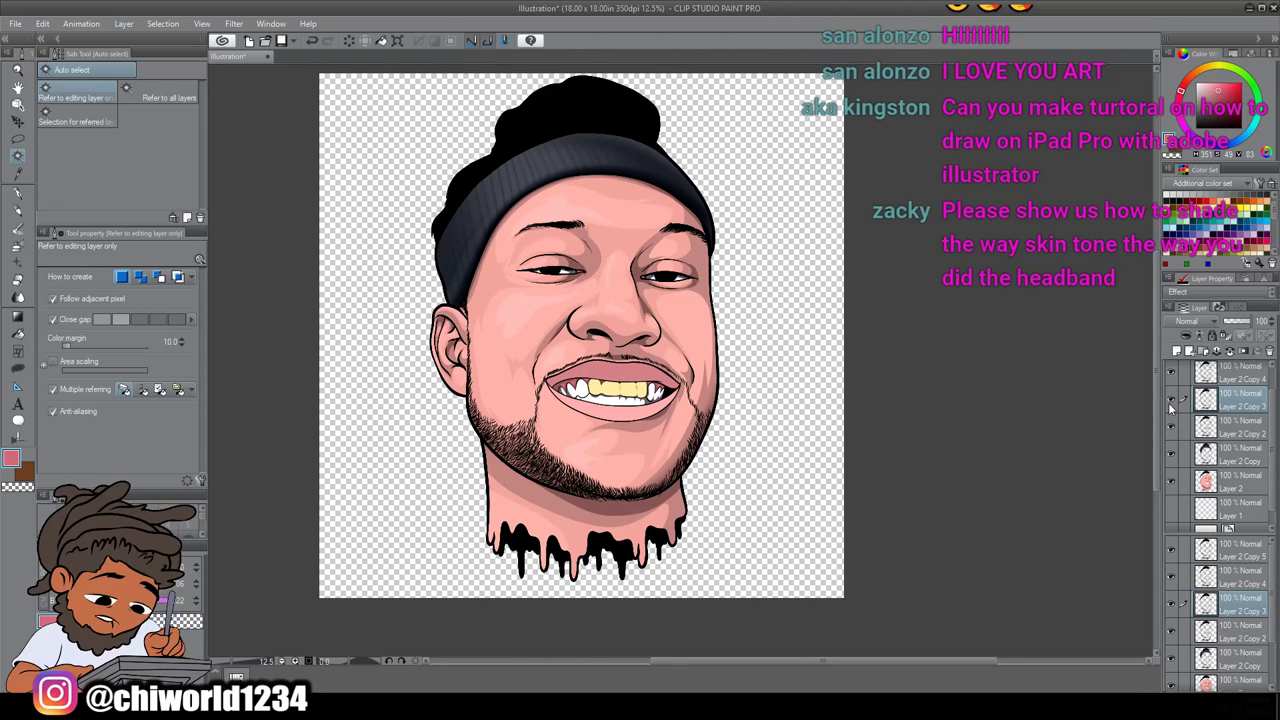
scroll(1203, 414, up, 1)
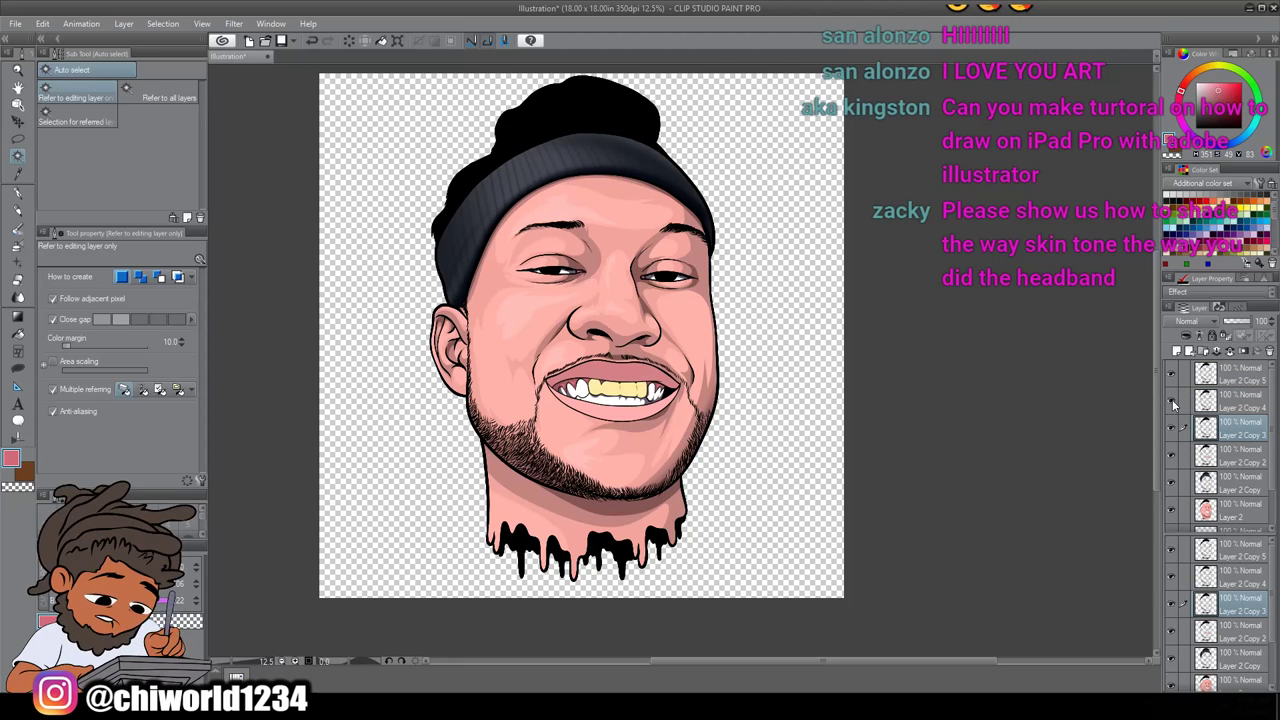
click(1222, 402)
right_click(1222, 402)
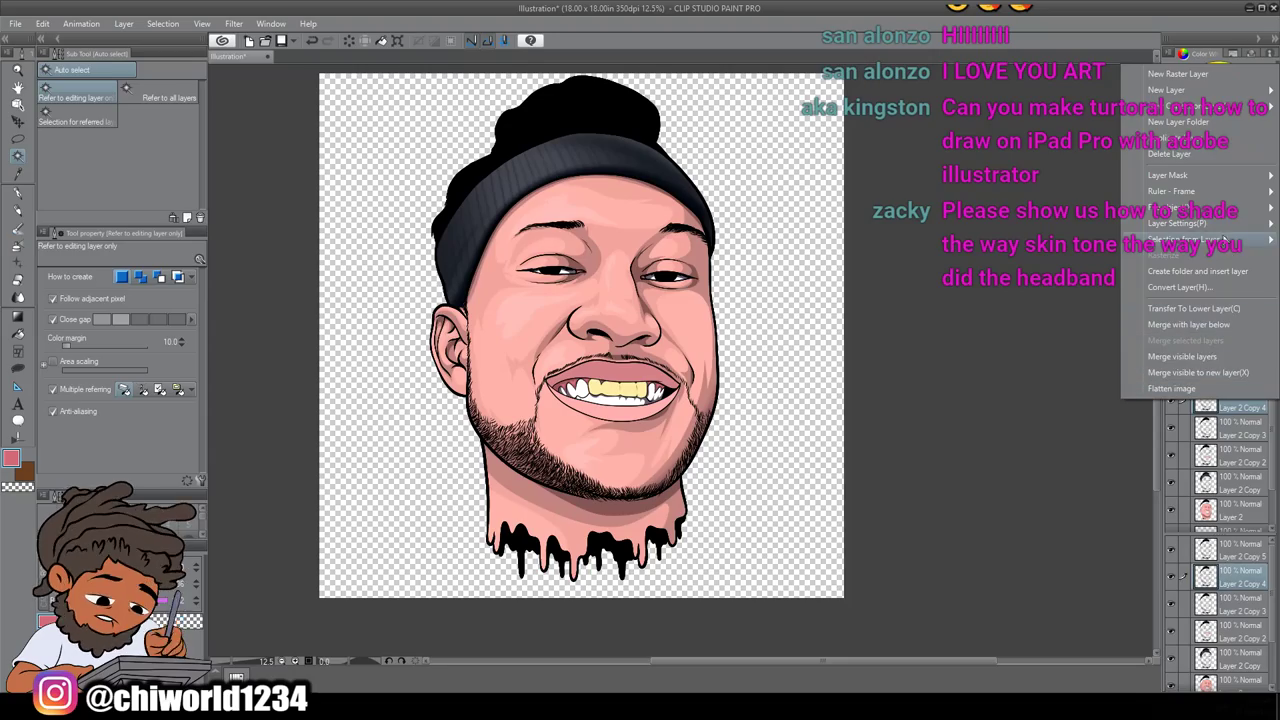
mouse_move(1206, 238)
click(1040, 241)
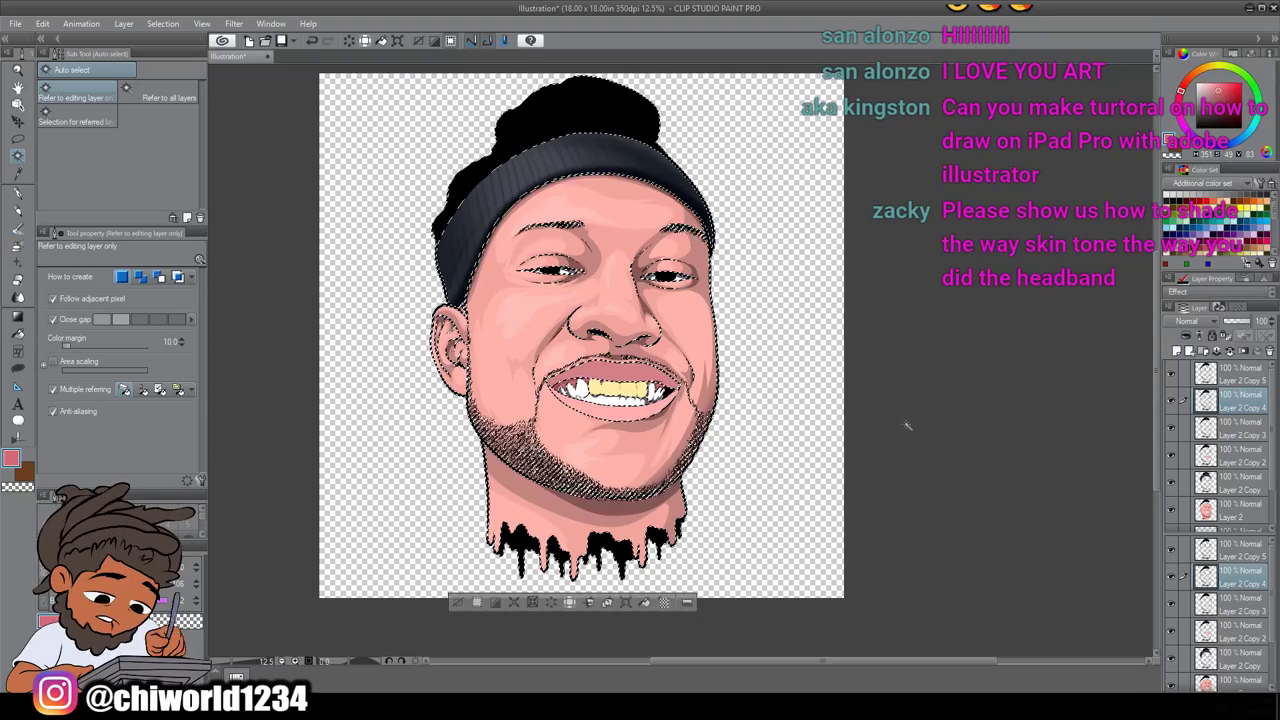
Sample the gold tooth color, change it to dark brown 665335, and paint a Soft airbrush shadow down the third gold tooth
scroll(700, 430, up, 4)
scroll(881, 432, up, 4)
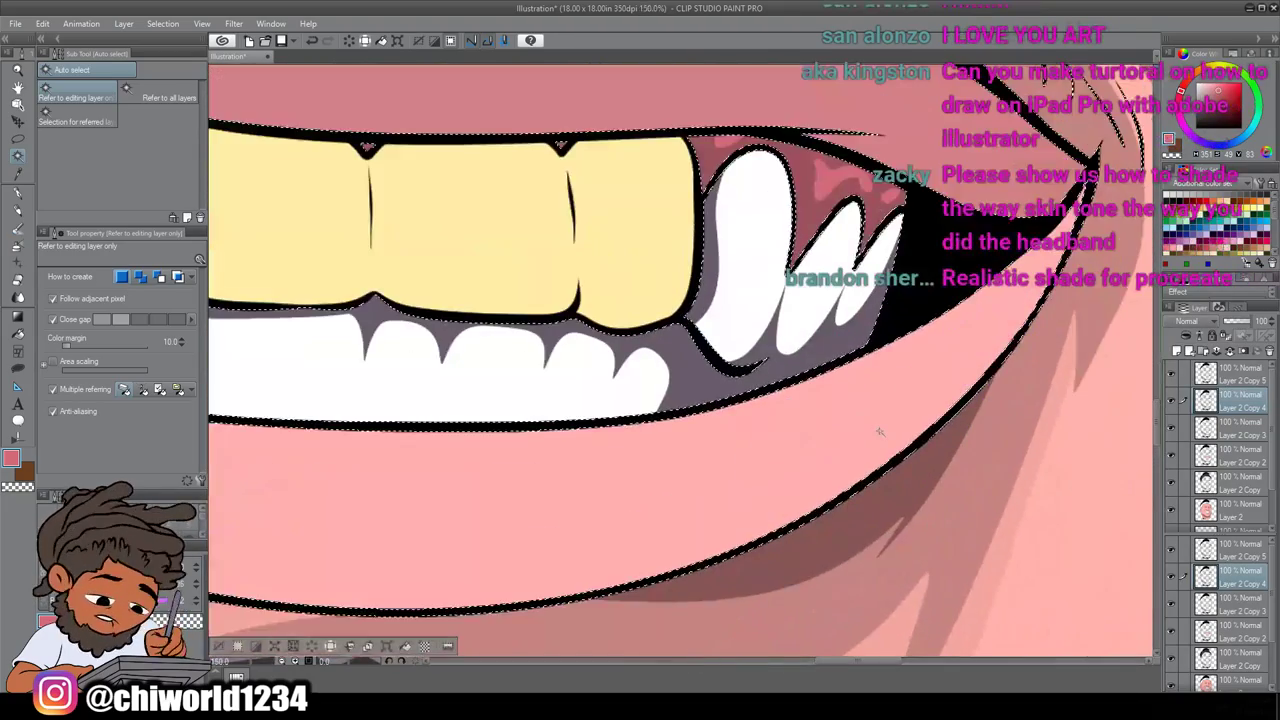
scroll(881, 432, left, 2)
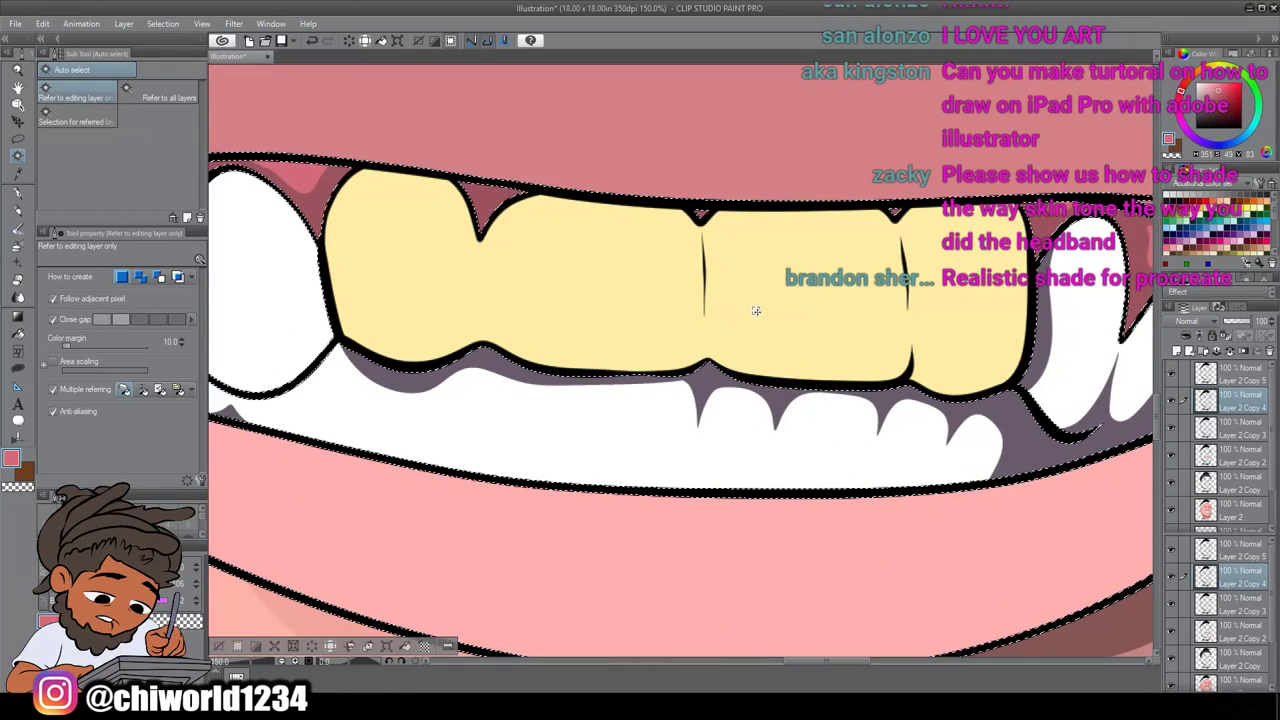
click(16, 370)
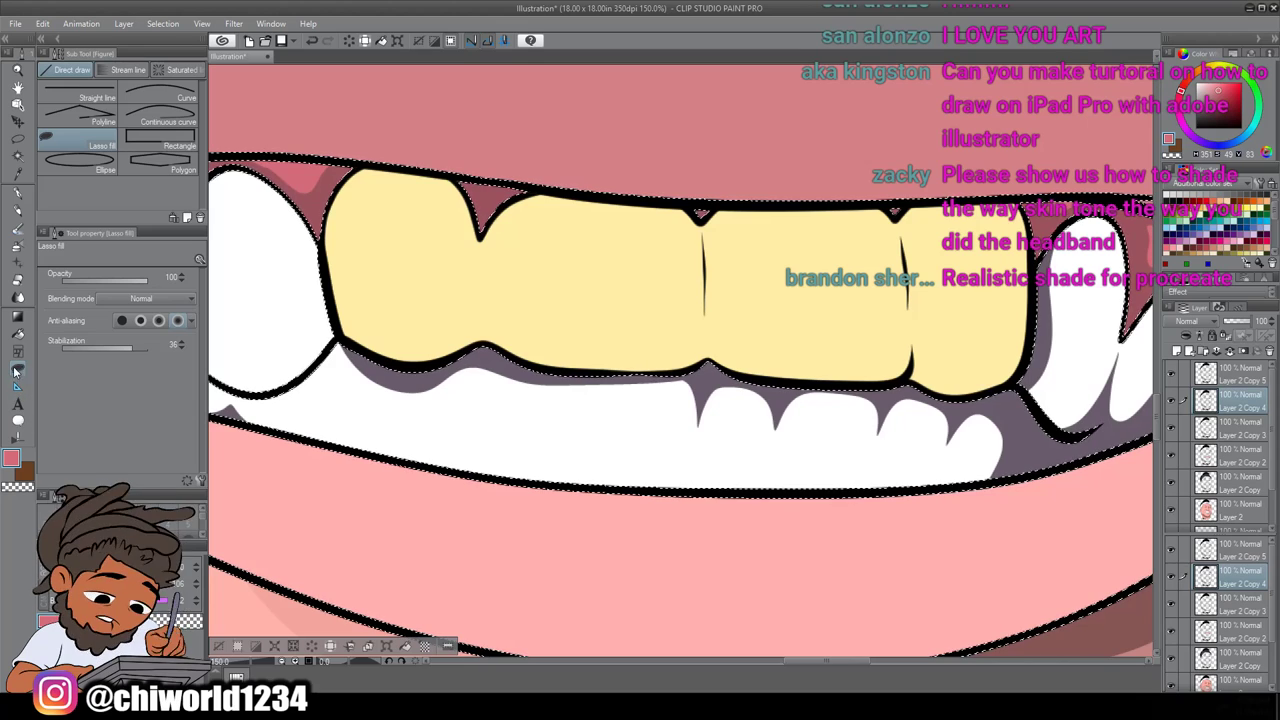
click(16, 248)
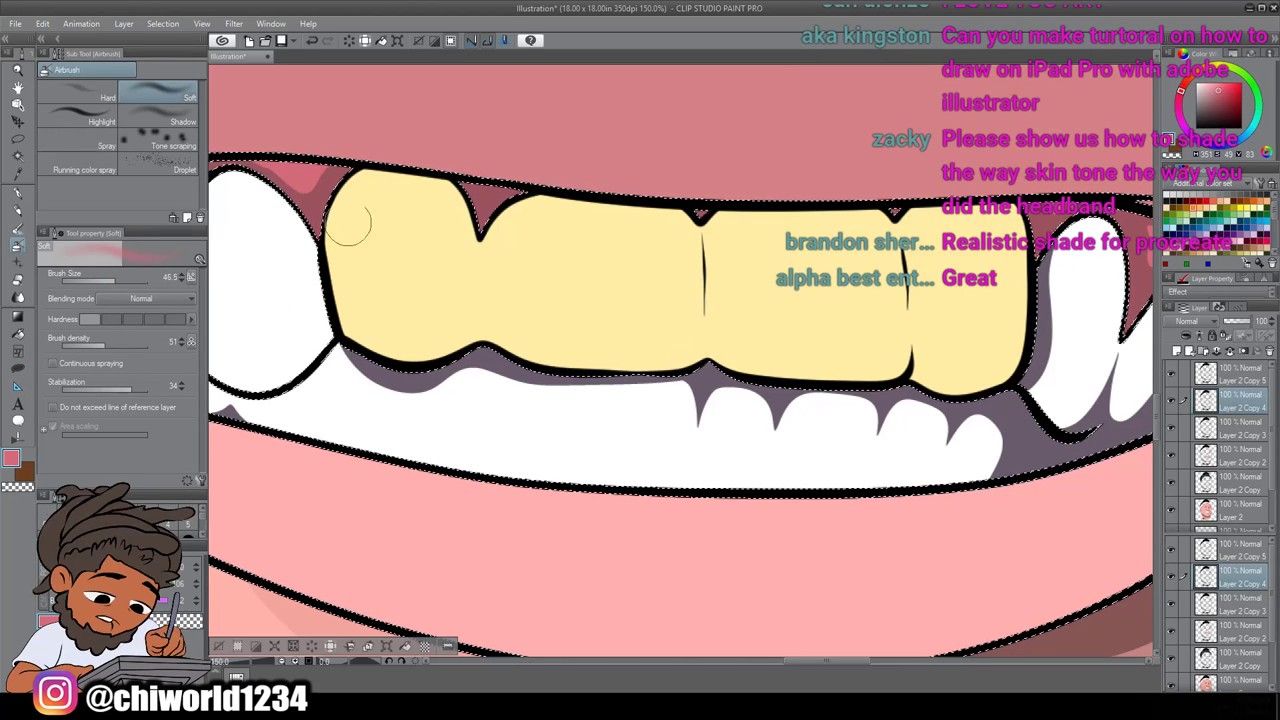
alt+click(661, 307)
click(16, 458)
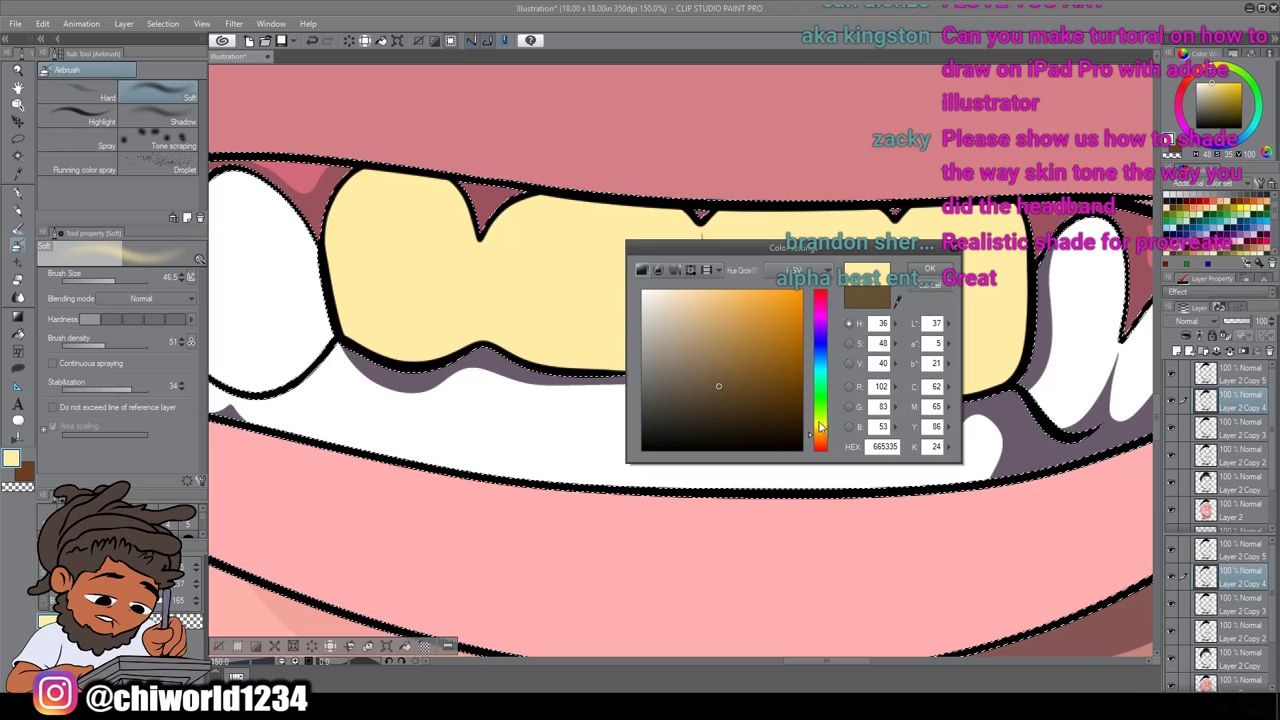
click(912, 273)
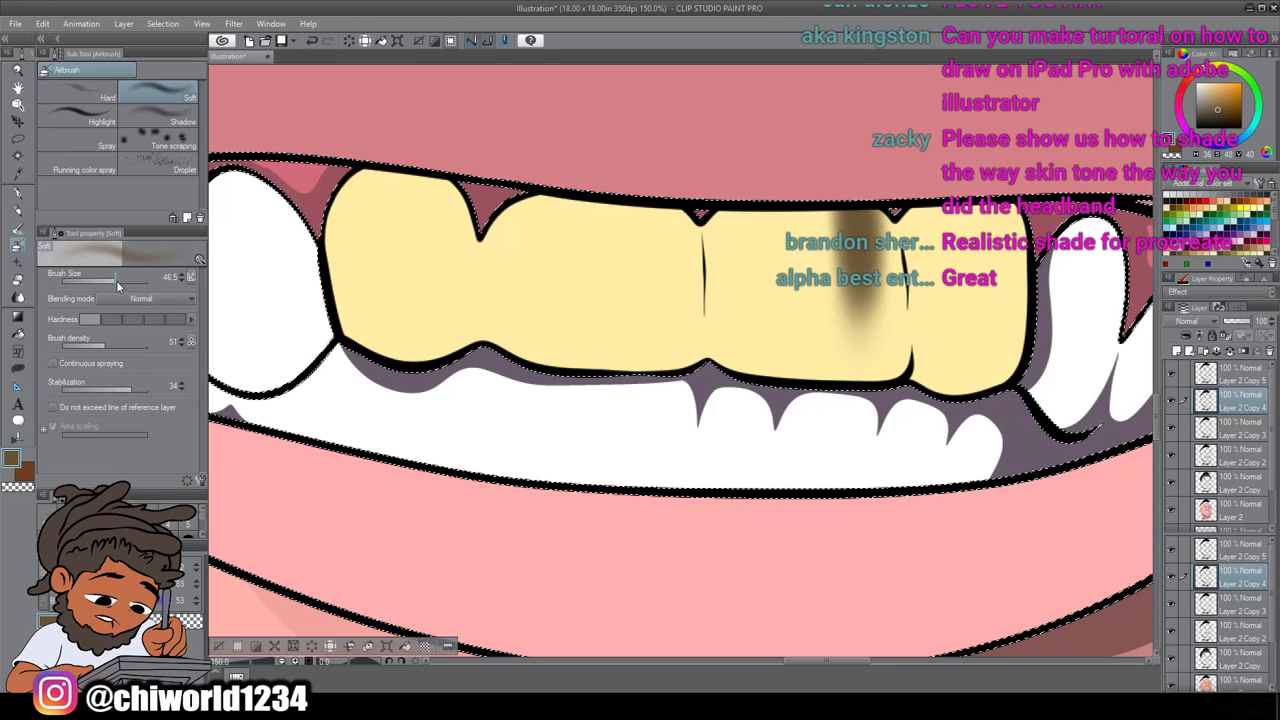
Set the Soft airbrush size to about 15.9 and shade the upper and lower edges of the two right gold teeth in brown
drag(105, 278, 106, 280)
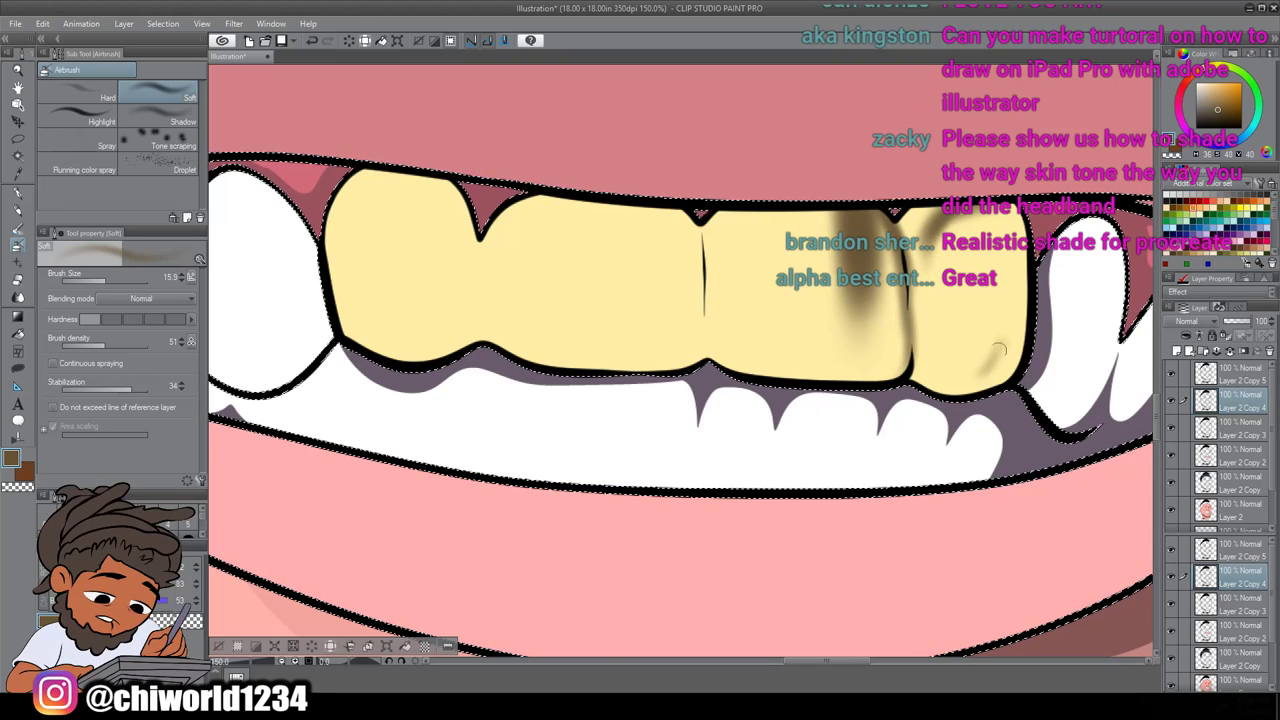
mouse_move(952, 367)
mouse_down()
mouse_move(978, 342)
mouse_move(917, 362)
mouse_move(965, 376)
mouse_move(978, 365)
mouse_move(913, 357)
mouse_move(960, 367)
mouse_move(1003, 340)
mouse_move(923, 357)
mouse_move(967, 367)
mouse_move(969, 355)
mouse_move(902, 359)
mouse_move(900, 333)
mouse_move(904, 351)
mouse_move(816, 359)
mouse_move(891, 364)
mouse_move(730, 352)
mouse_up()
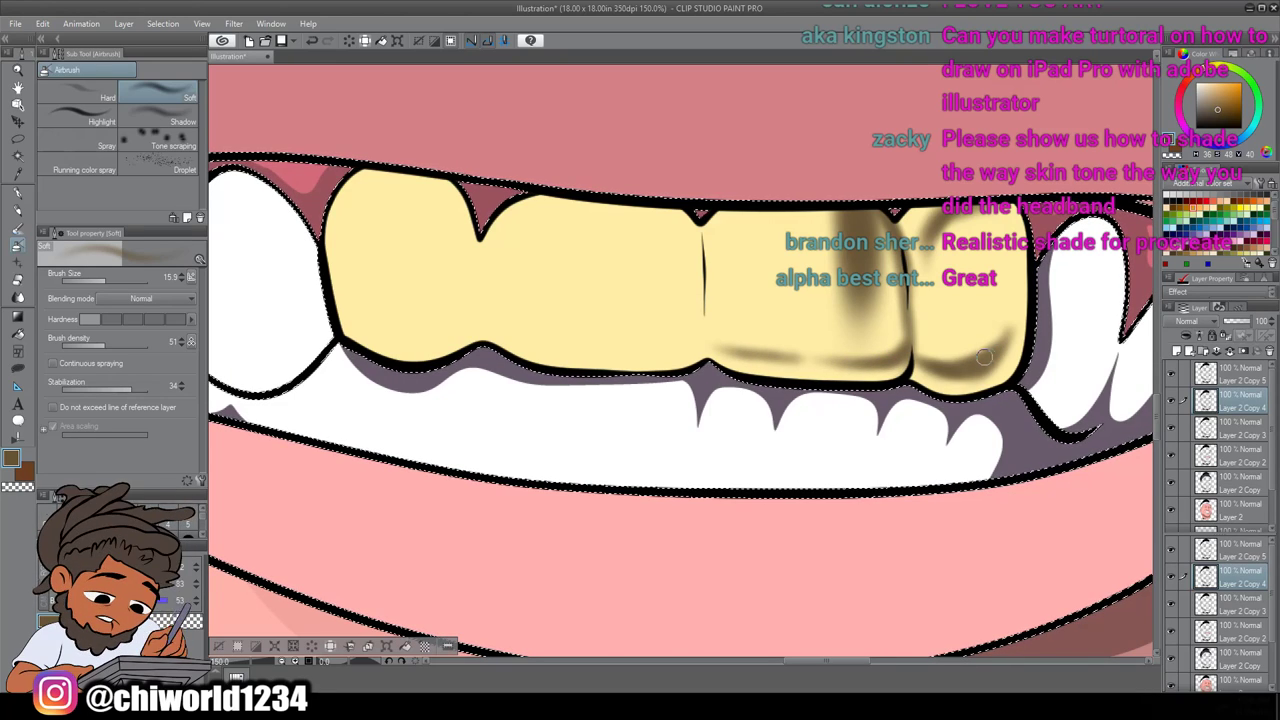
mouse_move(853, 262)
mouse_down()
mouse_move(848, 189)
mouse_move(858, 318)
mouse_move(842, 215)
mouse_move(819, 194)
mouse_move(816, 215)
mouse_move(834, 211)
mouse_up()
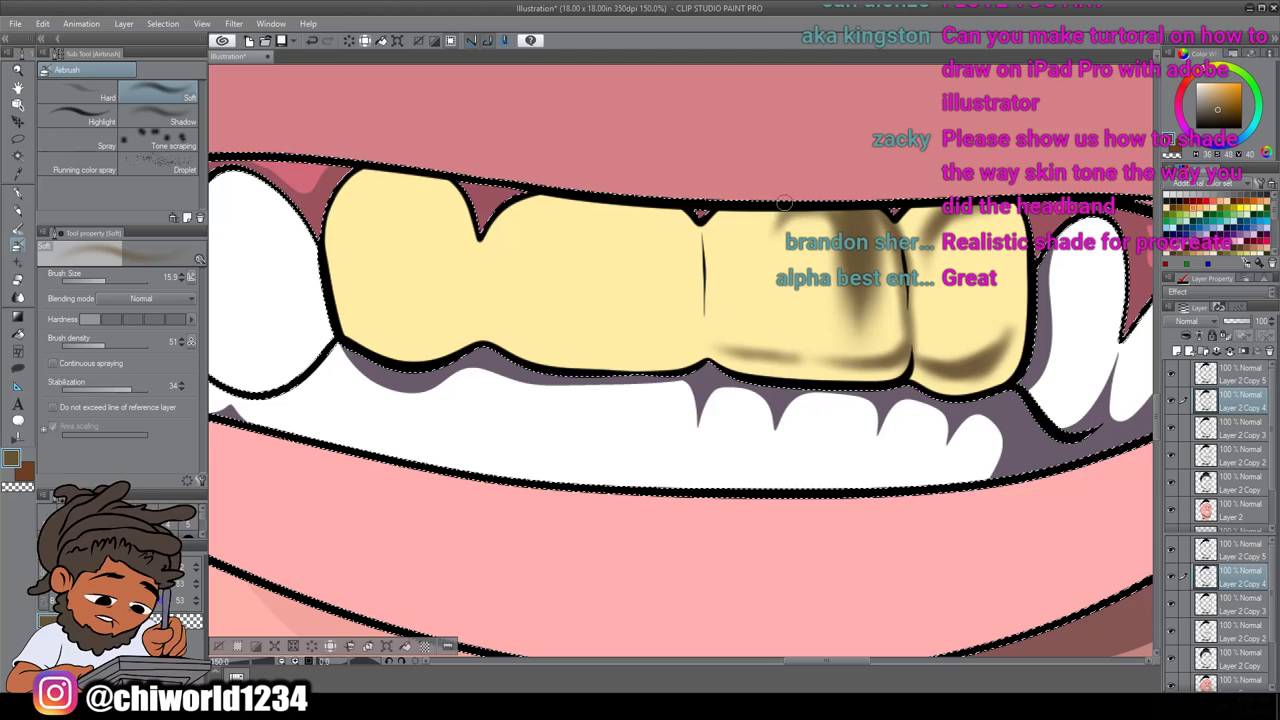
mouse_move(727, 238)
mouse_down()
mouse_move(749, 206)
mouse_move(716, 284)
mouse_up()
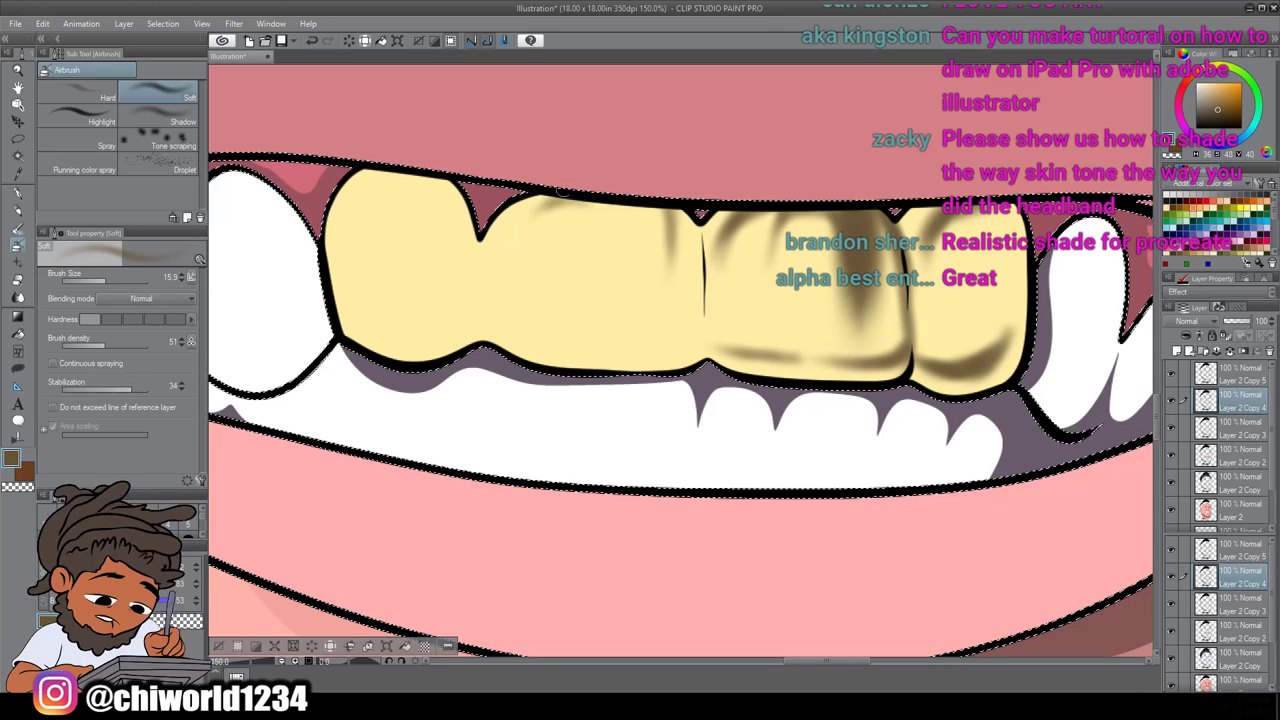
Set the airbrush size to 27.2 and paint vertical brown shadows down from the upper edges of the two left gold teeth
drag(107, 272, 110, 276)
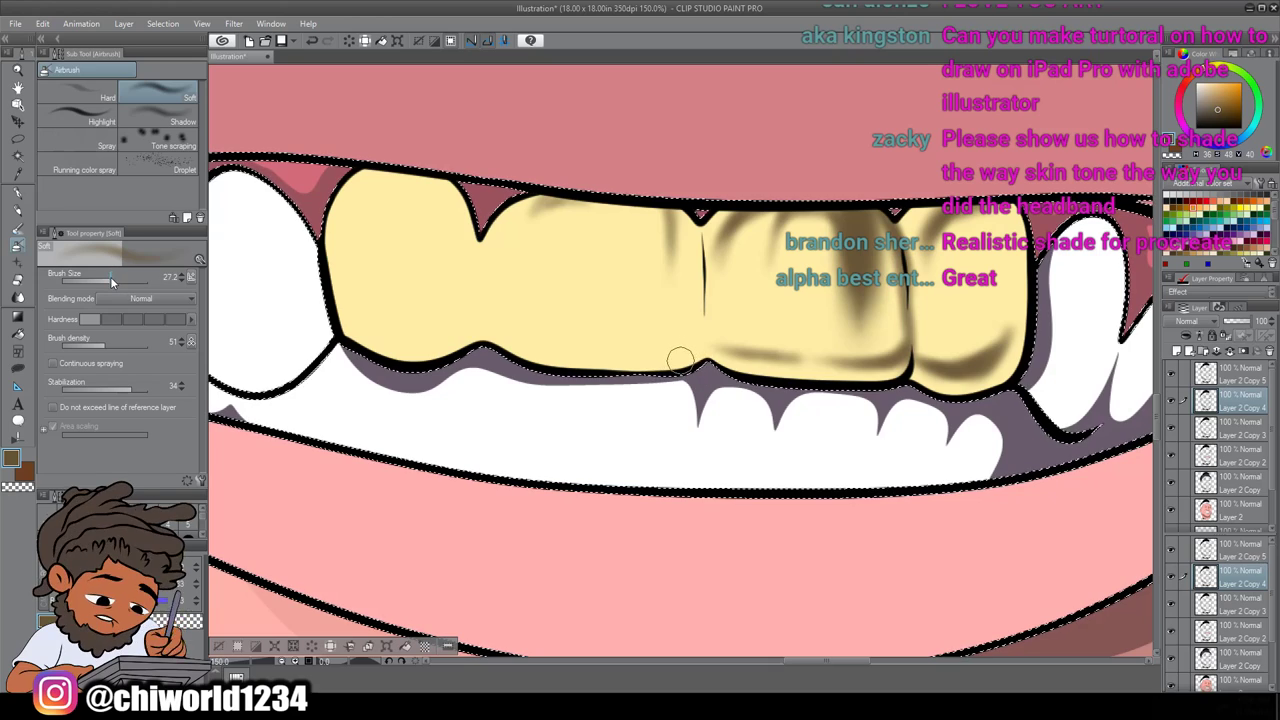
mouse_move(425, 165)
mouse_down()
mouse_move(443, 255)
mouse_move(409, 188)
mouse_move(444, 290)
mouse_up()
drag(560, 190, 533, 305)
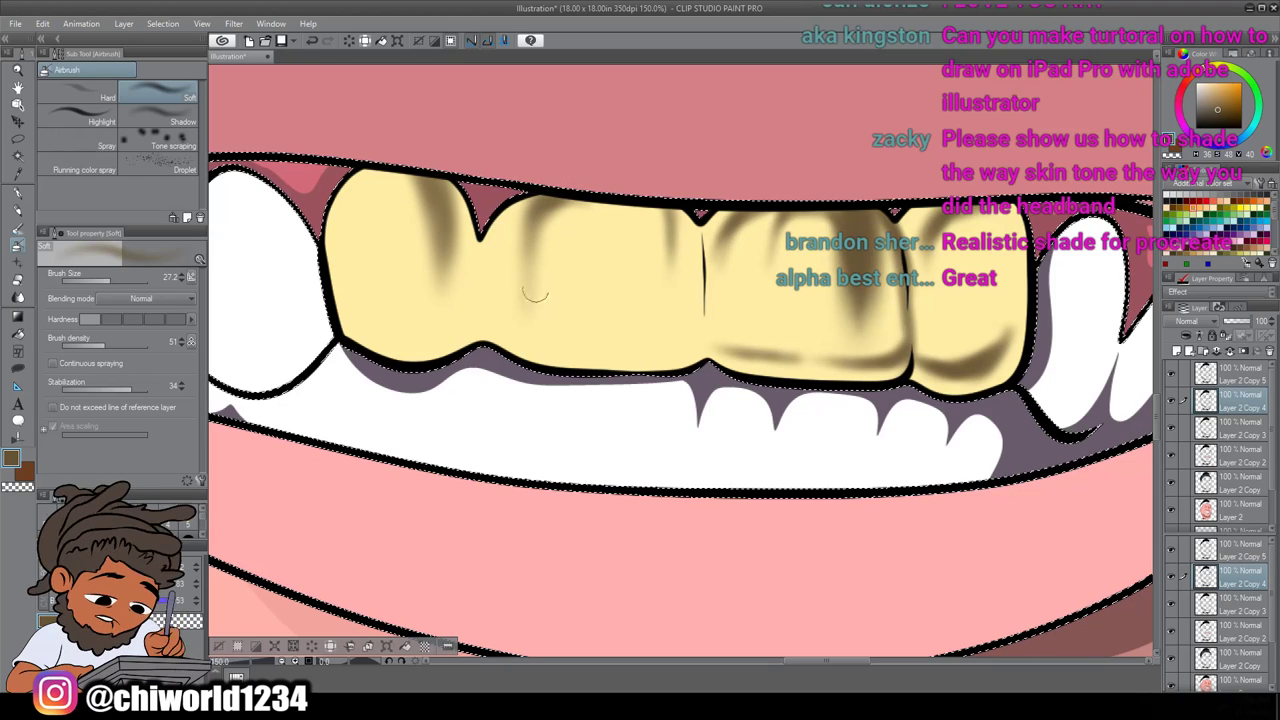
mouse_move(637, 177)
mouse_down()
mouse_move(634, 338)
mouse_move(637, 305)
mouse_up()
scroll(608, 563, down, 6)
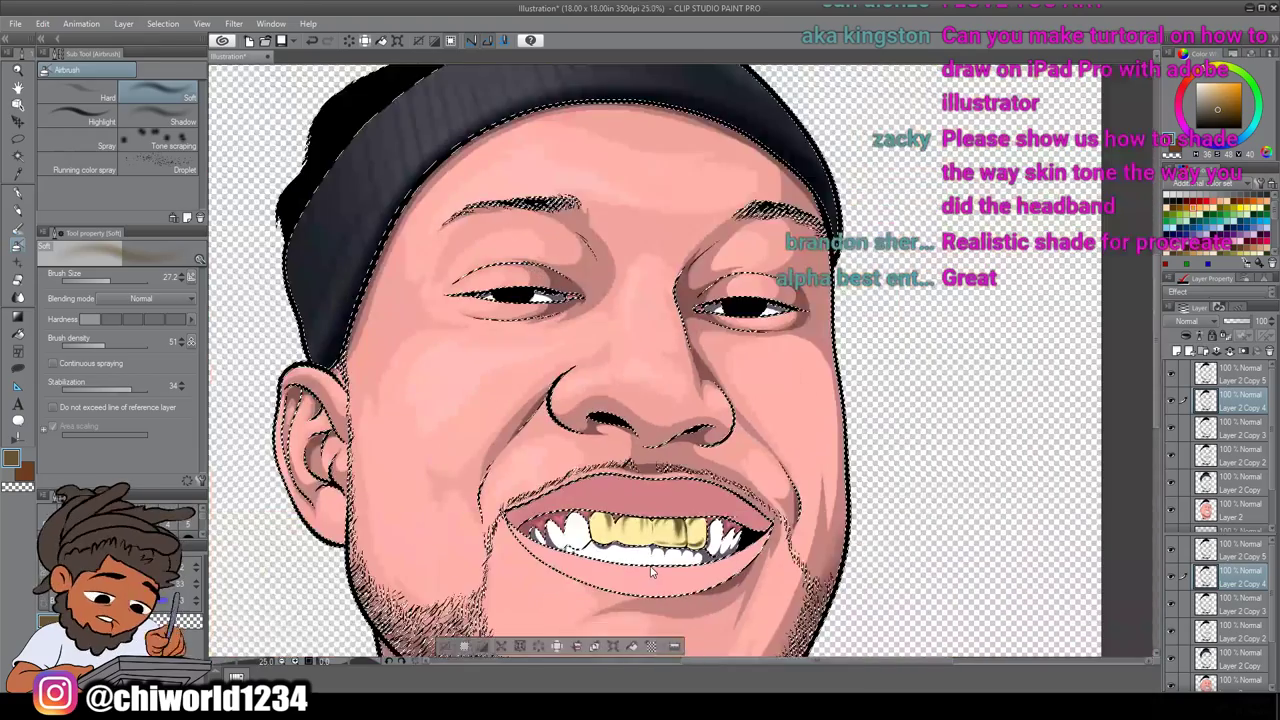
scroll(650, 568, up, 6)
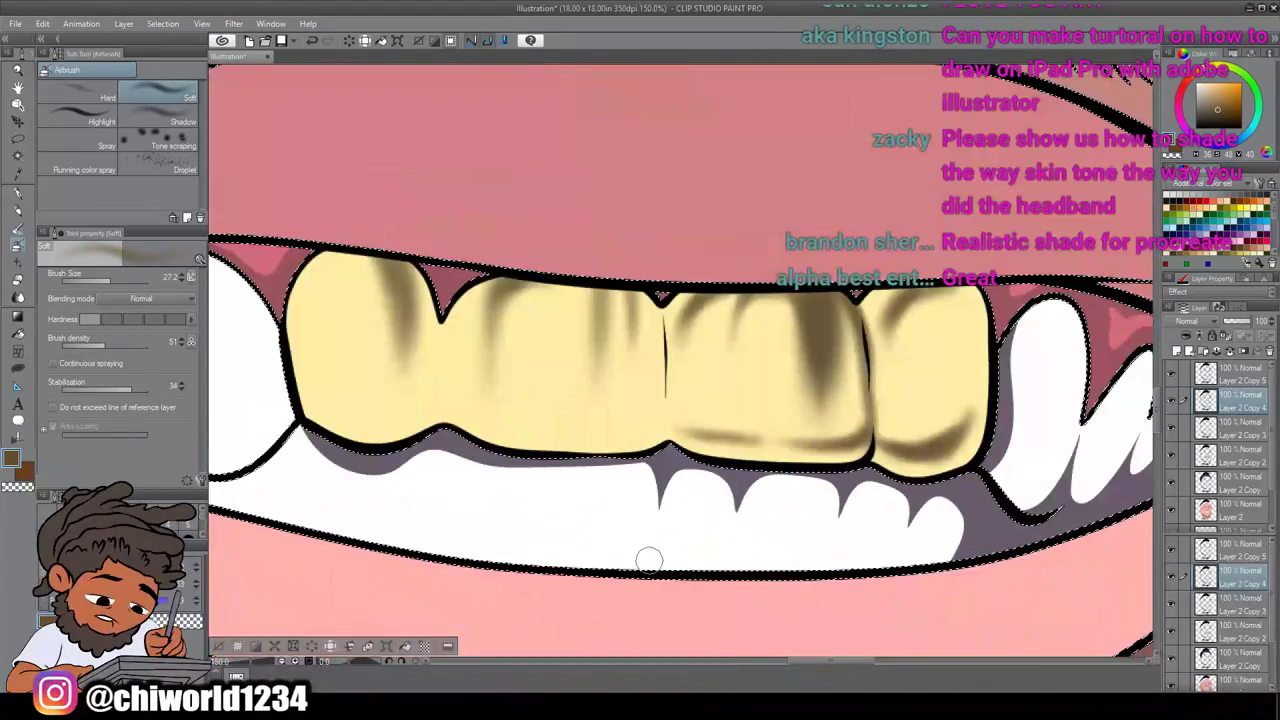
Set the Soft airbrush size to 21.6, shade the lower edges of the two left gold teeth, and deepen the third tooth's central shadow
click(105, 281)
click(108, 280)
mouse_move(645, 417)
mouse_down()
mouse_move(603, 435)
mouse_move(640, 432)
mouse_up()
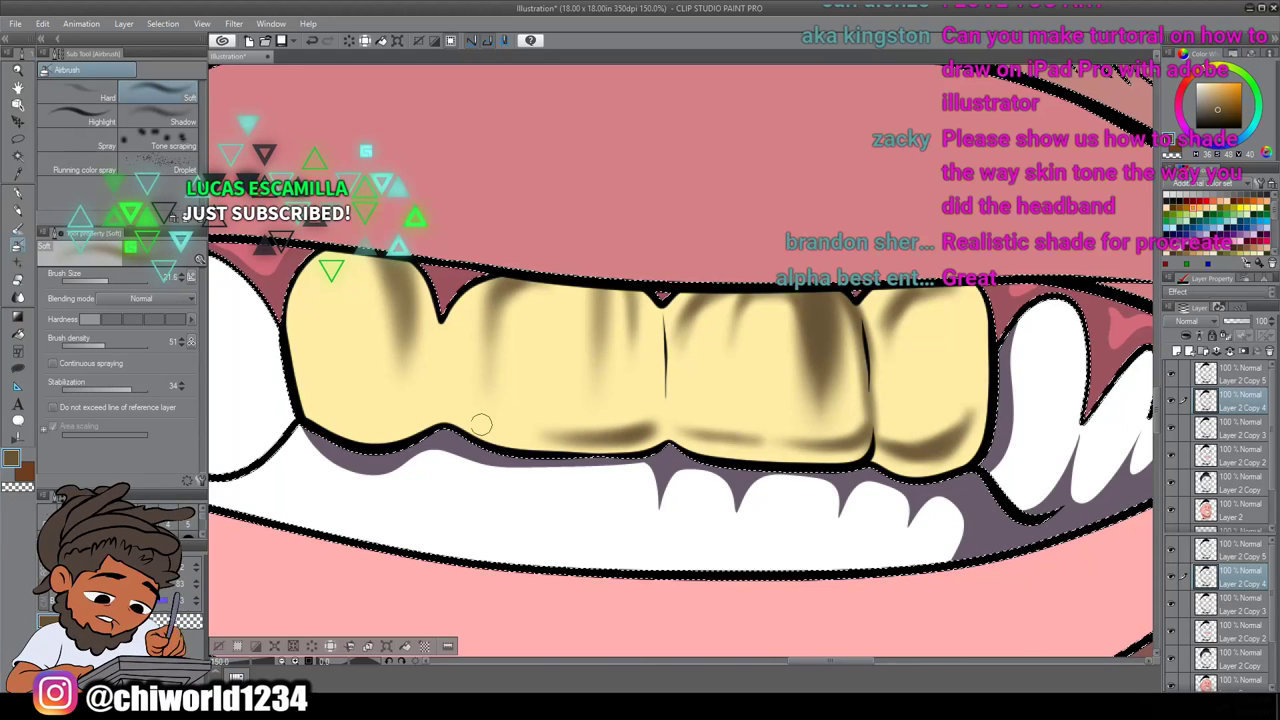
mouse_move(505, 427)
mouse_down()
mouse_move(417, 414)
mouse_move(421, 401)
mouse_move(401, 399)
mouse_move(350, 406)
mouse_move(349, 424)
mouse_move(379, 426)
mouse_move(312, 386)
mouse_up()
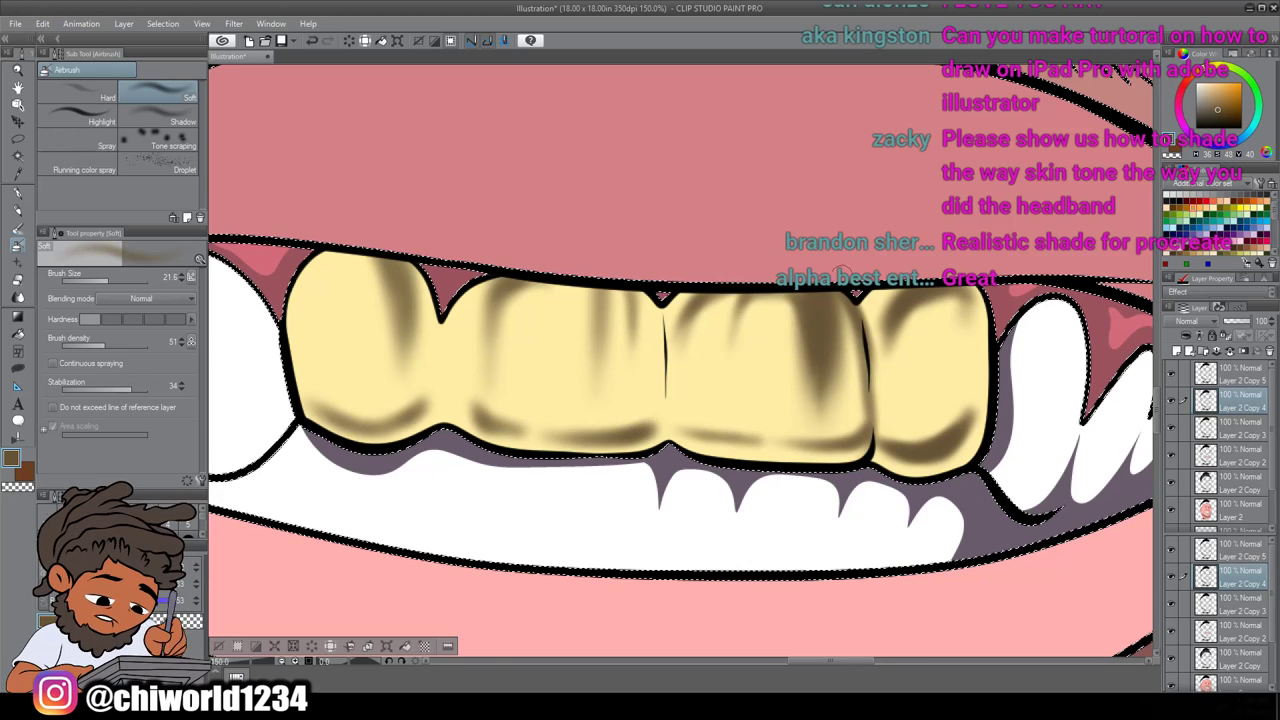
drag(822, 423, 824, 355)
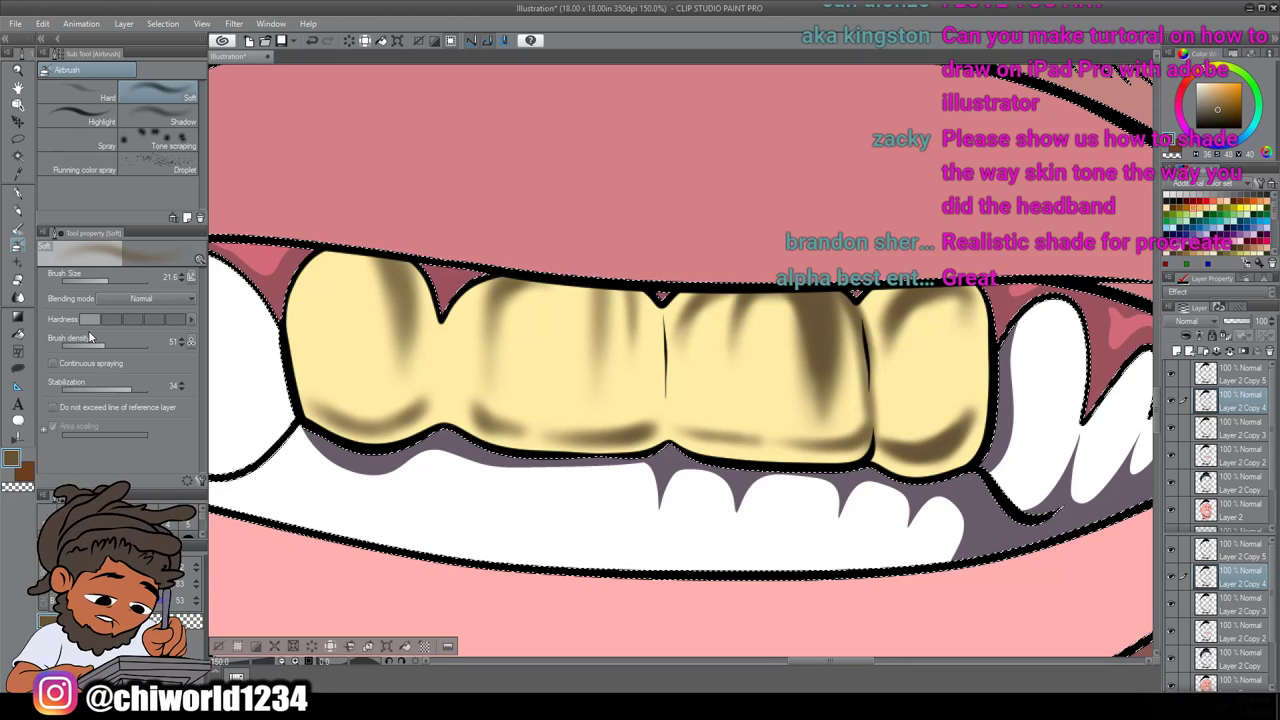
Set the Soft airbrush to density 26 and size 36.9, and blend broader brown shading around the edges of all four gold teeth
drag(91, 343, 85, 343)
drag(113, 283, 121, 283)
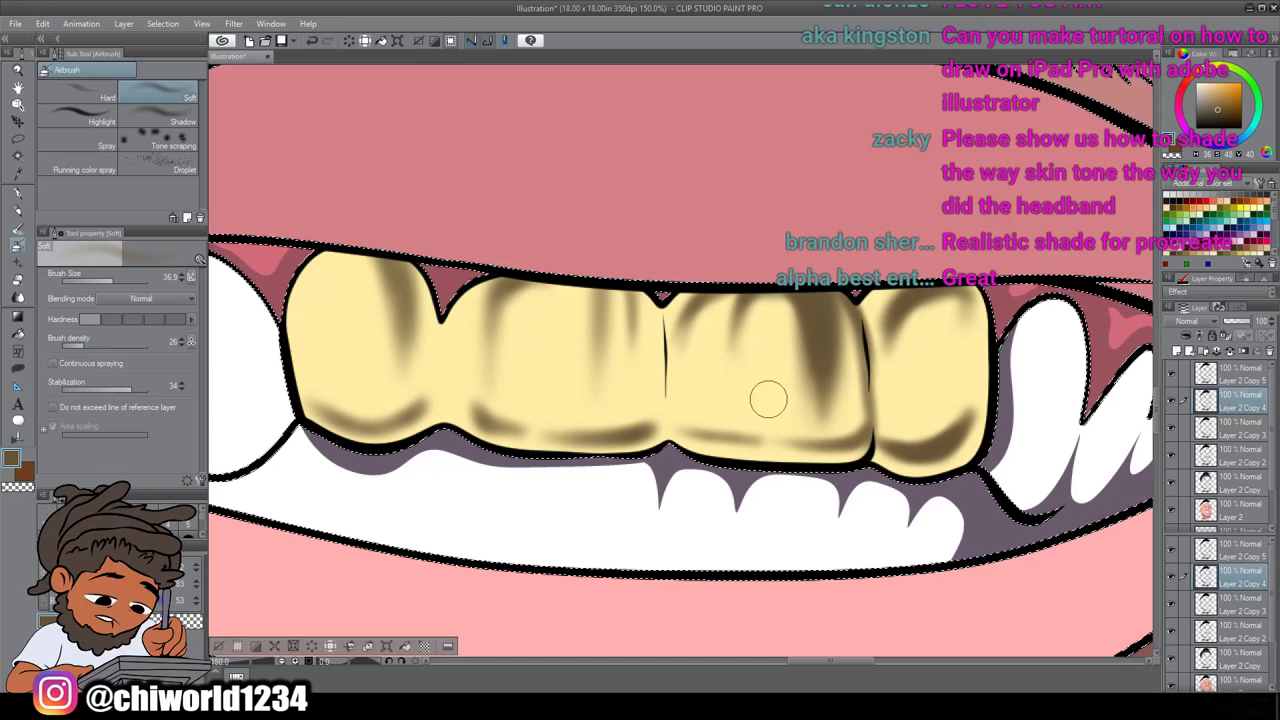
mouse_move(945, 298)
mouse_down()
mouse_move(906, 336)
mouse_move(919, 305)
mouse_move(895, 368)
mouse_move(886, 338)
mouse_move(890, 417)
mouse_move(895, 301)
mouse_move(873, 438)
mouse_move(894, 264)
mouse_move(866, 346)
mouse_move(906, 273)
mouse_move(863, 320)
mouse_move(914, 276)
mouse_move(875, 394)
mouse_move(906, 318)
mouse_move(892, 451)
mouse_move(916, 299)
mouse_move(896, 380)
mouse_move(906, 408)
mouse_move(899, 369)
mouse_move(931, 454)
mouse_move(904, 438)
mouse_move(984, 356)
mouse_move(944, 450)
mouse_move(972, 314)
mouse_move(964, 276)
mouse_move(944, 451)
mouse_move(966, 268)
mouse_move(934, 431)
mouse_move(975, 331)
mouse_move(901, 450)
mouse_move(974, 408)
mouse_move(870, 423)
mouse_move(935, 452)
mouse_move(899, 407)
mouse_move(976, 460)
mouse_move(890, 435)
mouse_move(837, 459)
mouse_move(882, 421)
mouse_move(824, 413)
mouse_move(815, 457)
mouse_move(874, 421)
mouse_move(727, 444)
mouse_move(853, 443)
mouse_move(703, 419)
mouse_move(830, 454)
mouse_move(849, 338)
mouse_move(842, 454)
mouse_move(849, 276)
mouse_move(842, 382)
mouse_move(833, 303)
mouse_move(835, 389)
mouse_move(848, 321)
mouse_move(826, 303)
mouse_move(796, 336)
mouse_move(754, 315)
mouse_move(792, 297)
mouse_move(745, 329)
mouse_move(764, 288)
mouse_move(735, 392)
mouse_move(761, 267)
mouse_move(735, 344)
mouse_move(781, 258)
mouse_move(733, 395)
mouse_move(763, 276)
mouse_up()
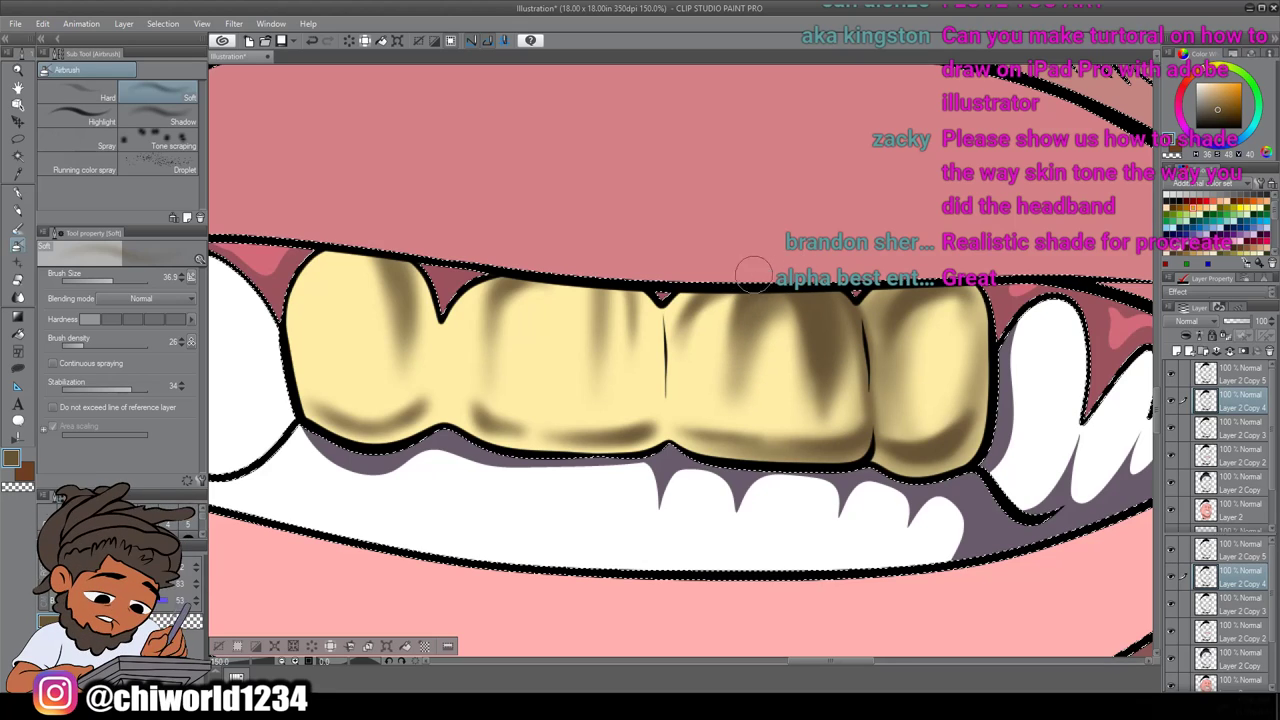
mouse_move(688, 315)
mouse_down()
mouse_move(675, 391)
mouse_move(689, 294)
mouse_move(671, 424)
mouse_up()
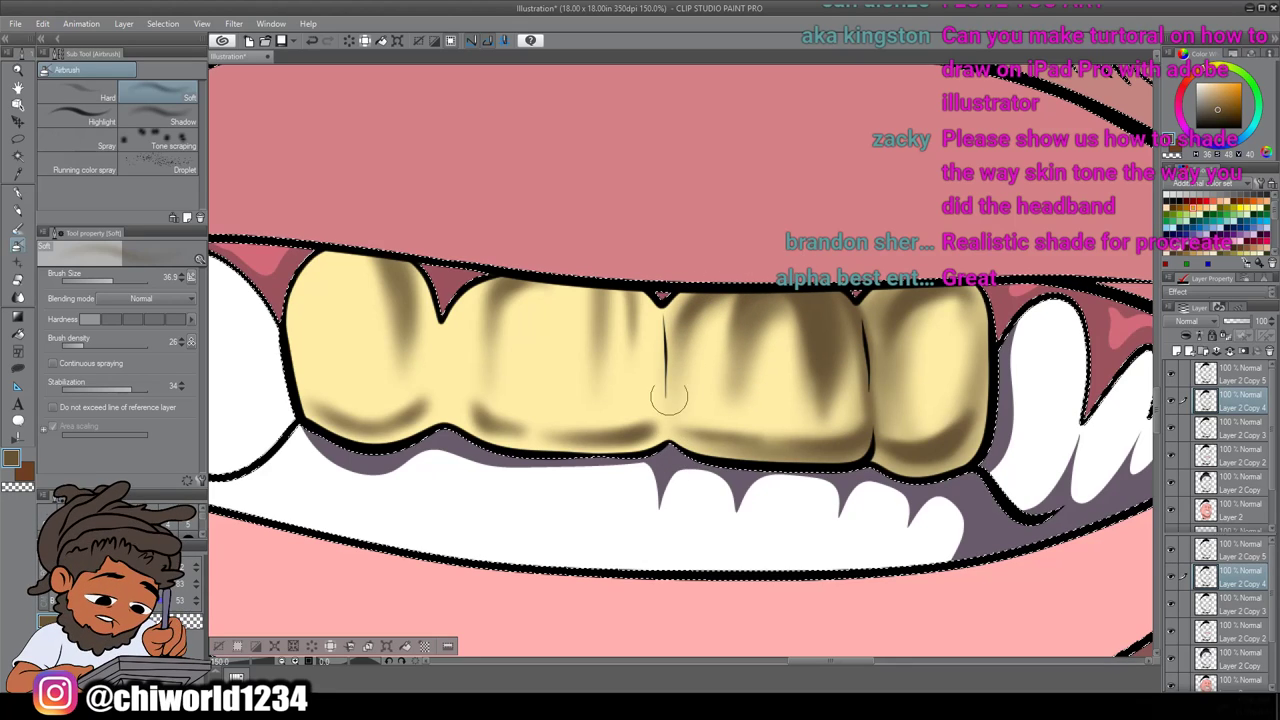
mouse_move(657, 327)
mouse_down()
mouse_move(633, 282)
mouse_move(647, 306)
mouse_move(636, 314)
mouse_move(594, 256)
mouse_move(609, 272)
mouse_move(600, 348)
mouse_move(600, 292)
mouse_move(577, 262)
mouse_move(609, 316)
mouse_move(535, 288)
mouse_move(583, 280)
mouse_move(497, 316)
mouse_move(651, 379)
mouse_move(615, 434)
mouse_move(663, 416)
mouse_move(535, 428)
mouse_move(652, 430)
mouse_move(574, 435)
mouse_move(655, 359)
mouse_move(658, 454)
mouse_move(655, 257)
mouse_move(646, 456)
mouse_move(491, 440)
mouse_move(521, 439)
mouse_move(484, 371)
mouse_move(496, 435)
mouse_move(496, 353)
mouse_move(490, 426)
mouse_move(493, 280)
mouse_move(478, 396)
mouse_move(475, 304)
mouse_move(470, 365)
mouse_move(475, 307)
mouse_move(497, 396)
mouse_move(507, 271)
mouse_move(521, 406)
mouse_move(526, 232)
mouse_move(459, 365)
mouse_move(477, 271)
mouse_move(449, 353)
mouse_move(454, 298)
mouse_move(408, 283)
mouse_move(400, 254)
mouse_move(413, 413)
mouse_move(417, 304)
mouse_move(401, 256)
mouse_move(348, 282)
mouse_move(338, 259)
mouse_move(363, 252)
mouse_move(322, 281)
mouse_move(311, 260)
mouse_move(326, 420)
mouse_move(306, 288)
mouse_move(317, 394)
mouse_move(302, 372)
mouse_move(297, 250)
mouse_move(345, 430)
mouse_move(449, 386)
mouse_move(306, 410)
mouse_move(370, 432)
mouse_move(835, 447)
mouse_move(745, 445)
mouse_move(770, 395)
mouse_move(940, 440)
mouse_move(890, 430)
mouse_up()
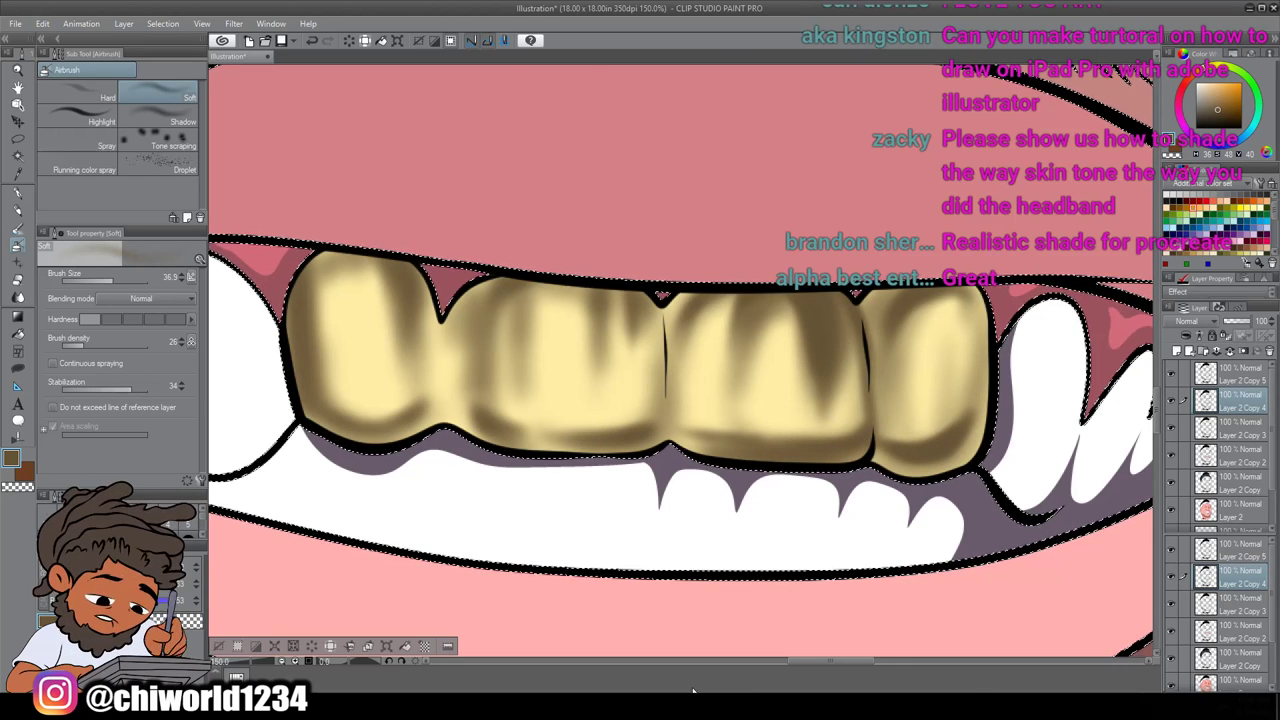
Change the drawing color to near-black brown 19130A and paint deeper shadows along the gold teeth's edges with a 21.6 airbrush
scroll(700, 600, down, 8)
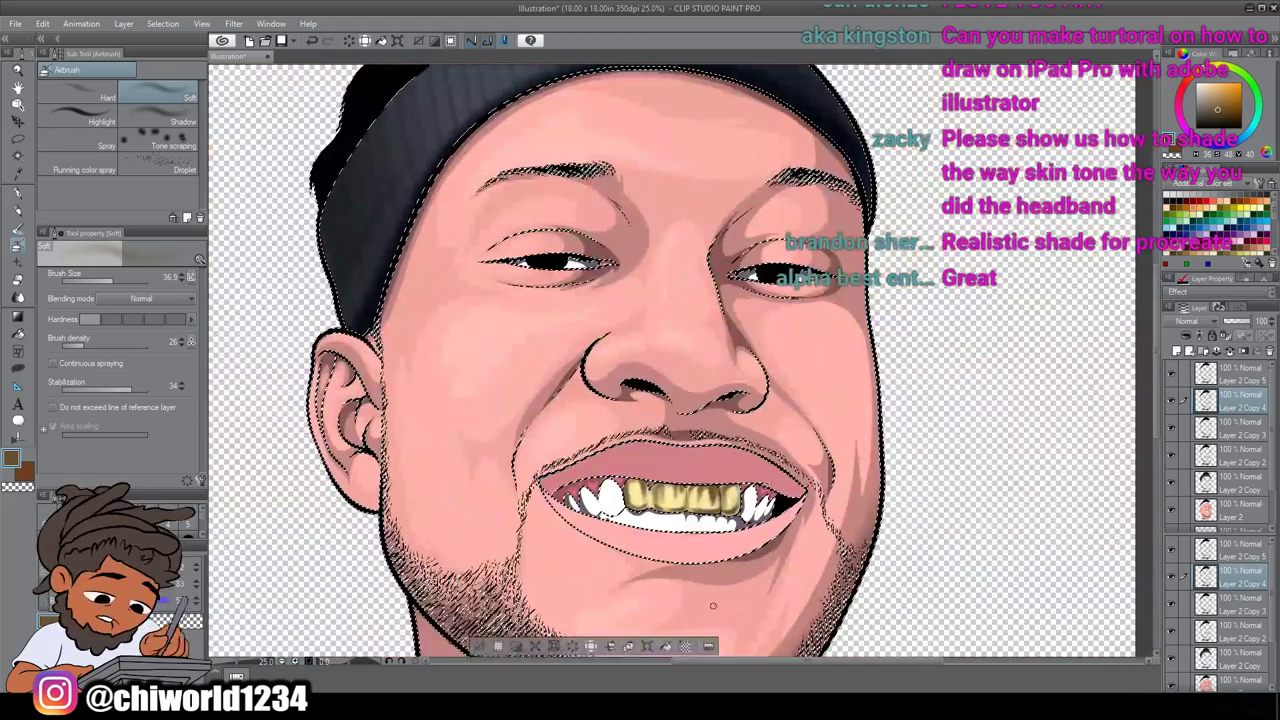
scroll(708, 597, up, 6)
scroll(708, 597, up, 3)
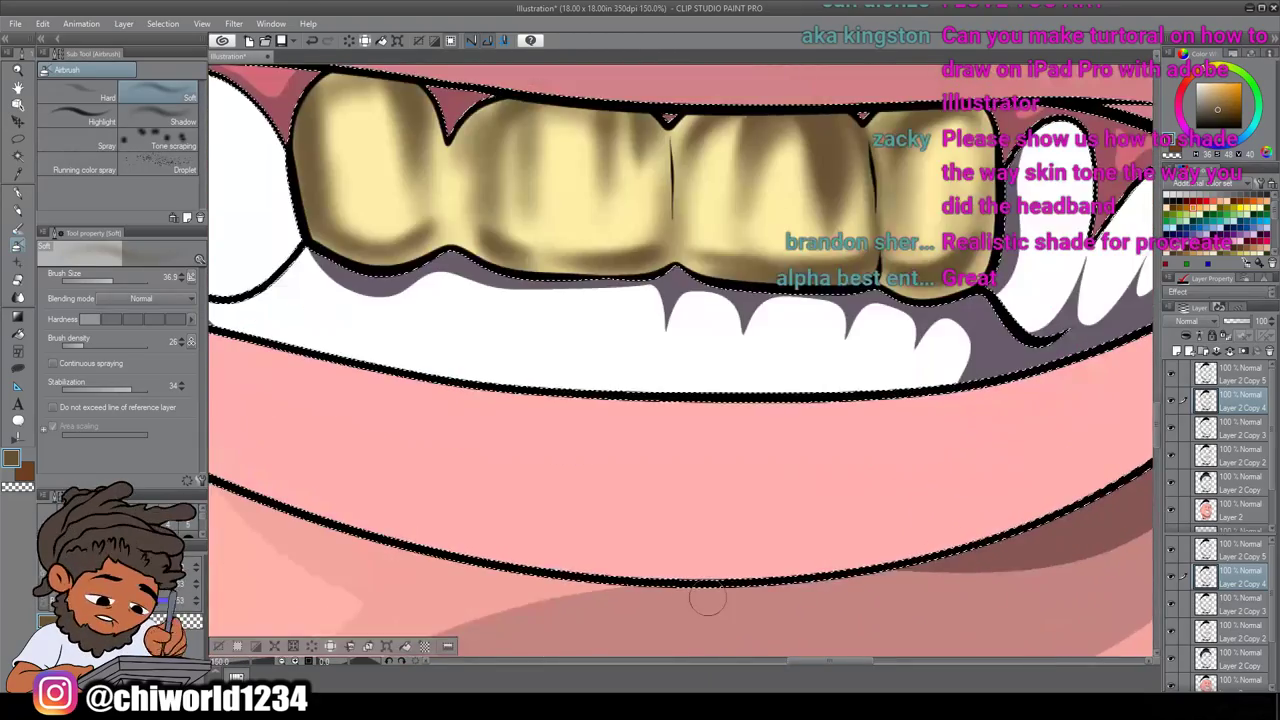
click(16, 455)
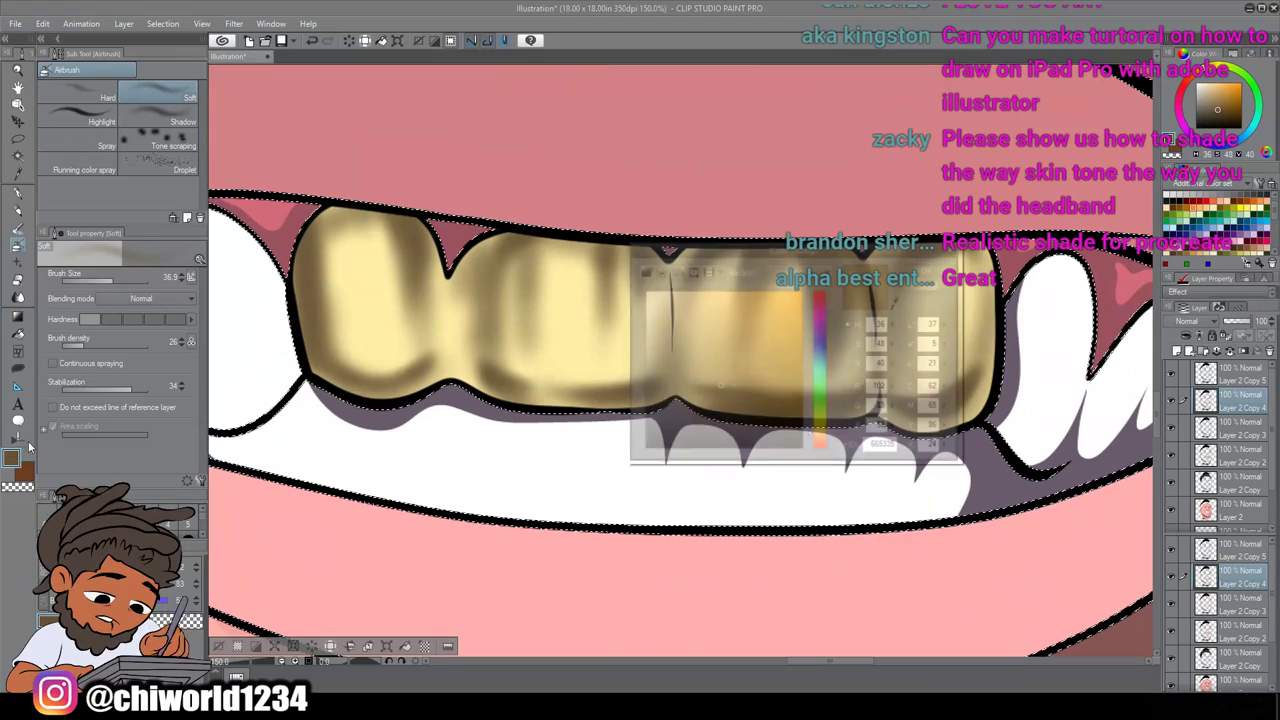
click(742, 432)
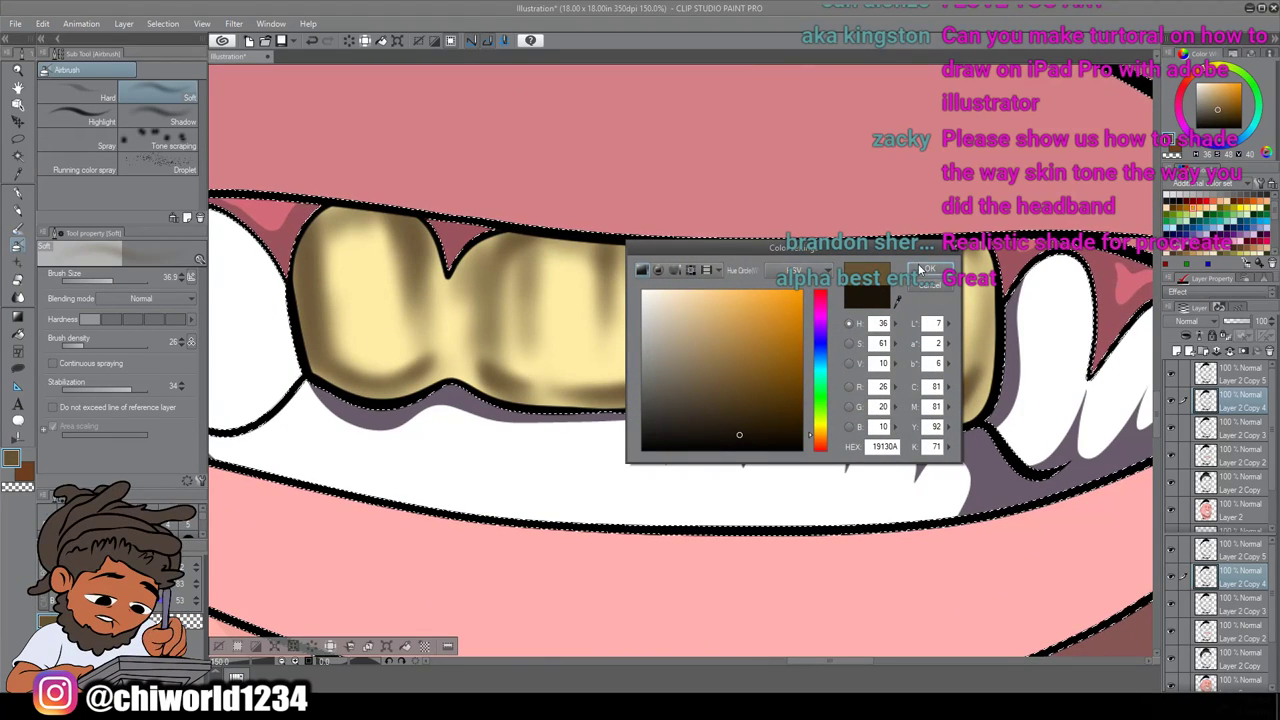
click(925, 266)
click(110, 280)
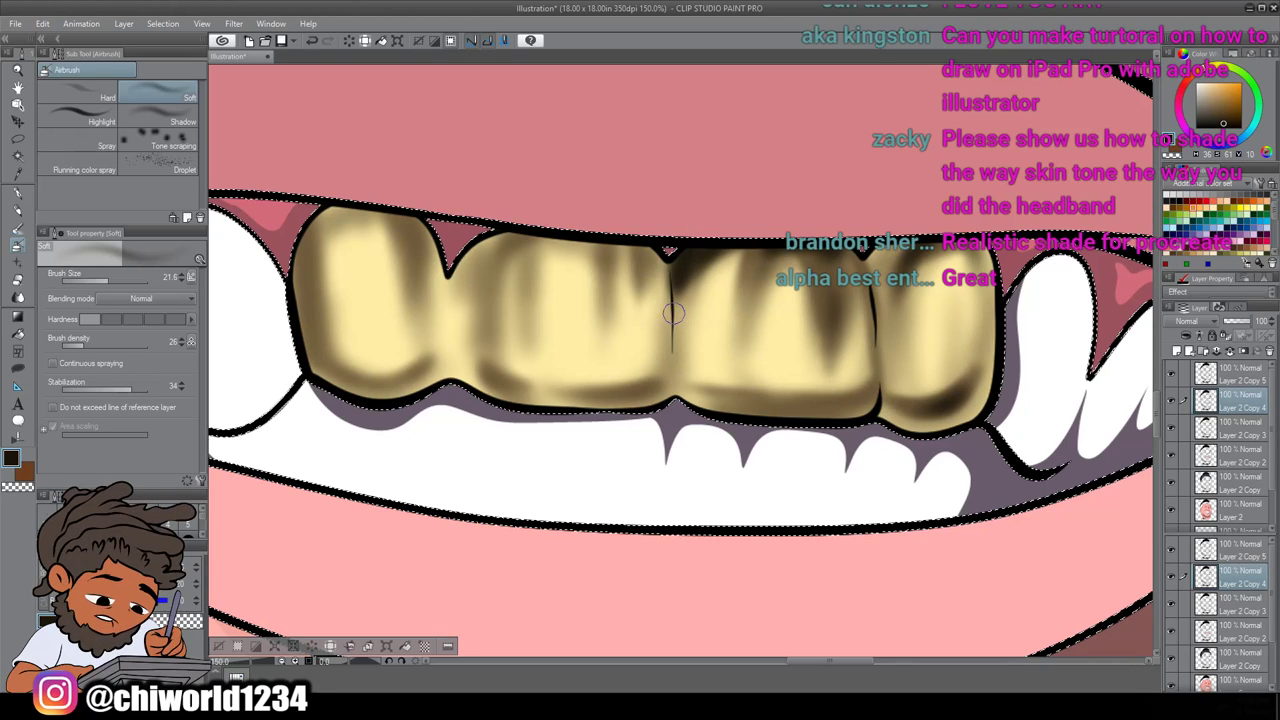
drag(653, 215, 672, 320)
mouse_move(672, 264)
mouse_down()
mouse_move(632, 256)
mouse_move(638, 300)
mouse_move(611, 315)
mouse_up()
mouse_move(632, 393)
mouse_down()
mouse_move(645, 388)
mouse_move(580, 396)
mouse_up()
drag(739, 403, 817, 419)
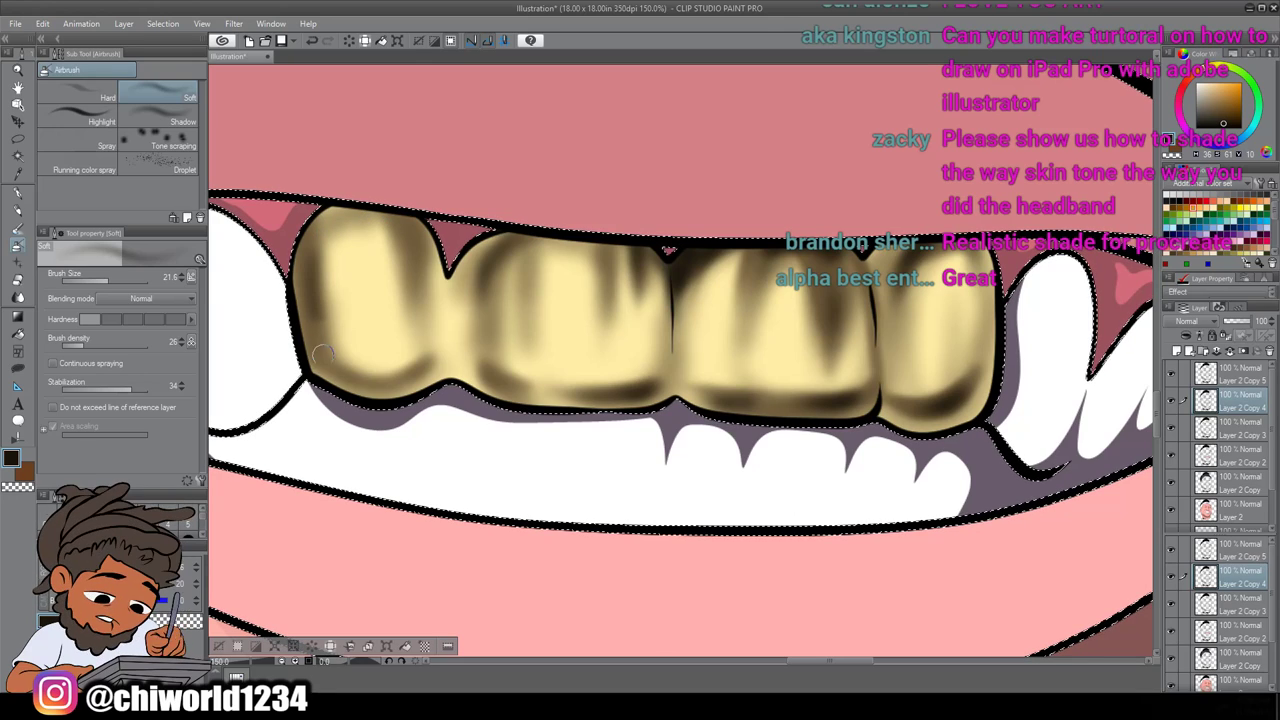
mouse_move(414, 260)
mouse_down()
mouse_move(414, 300)
mouse_move(396, 206)
mouse_move(418, 373)
mouse_up()
Change the drawing color to white FFFFFF and paint a thin highlight on the third gold tooth with a size 10 airbrush
scroll(614, 560, down, 5)
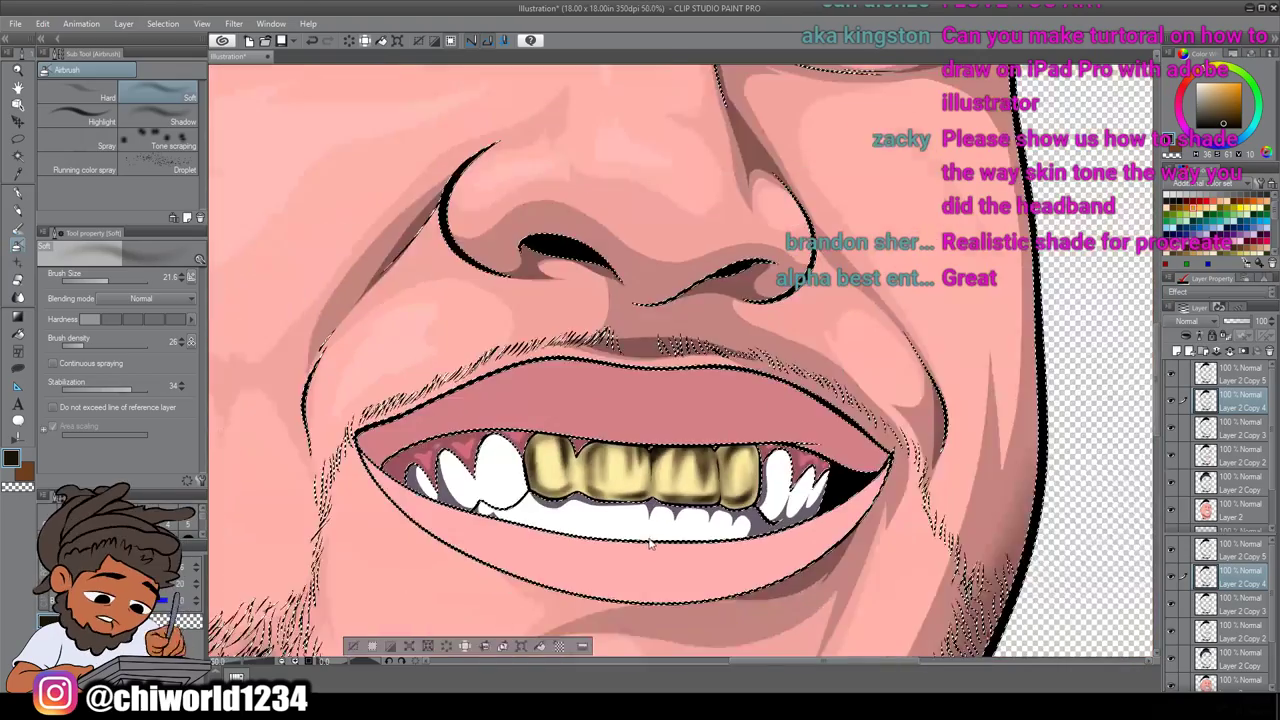
scroll(652, 522, up, 3)
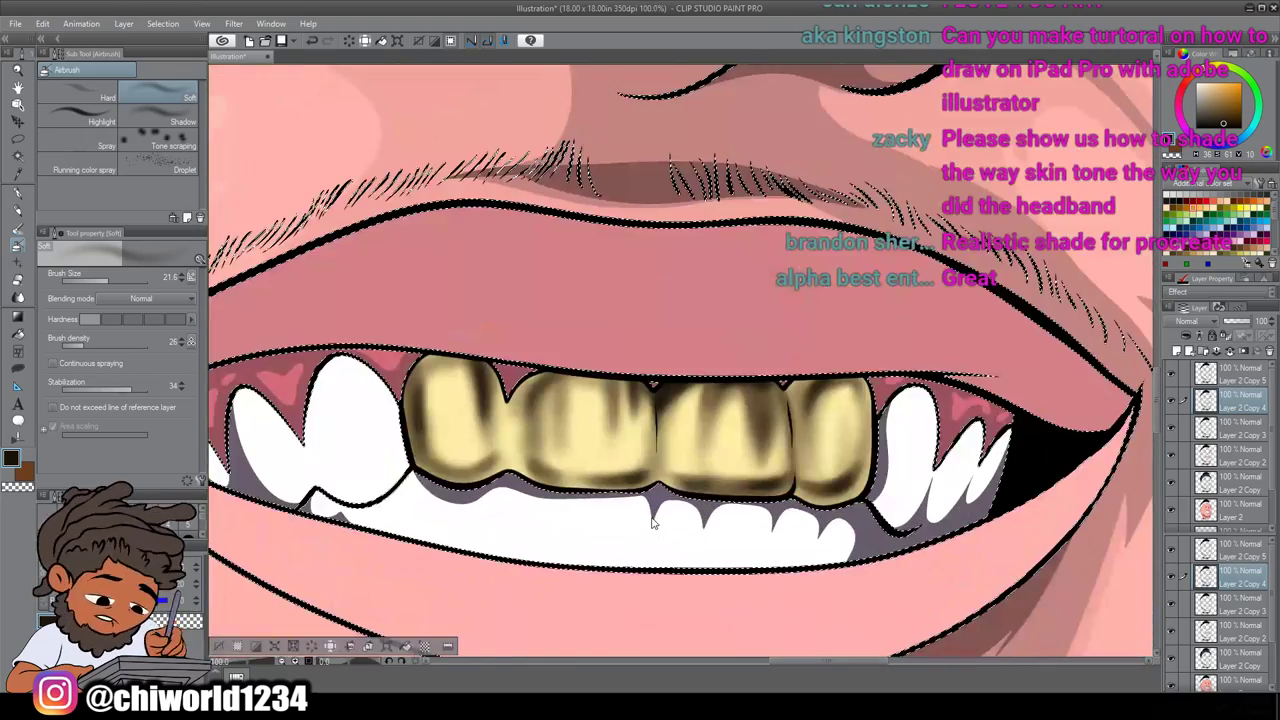
click(14, 458)
drag(655, 385, 641, 290)
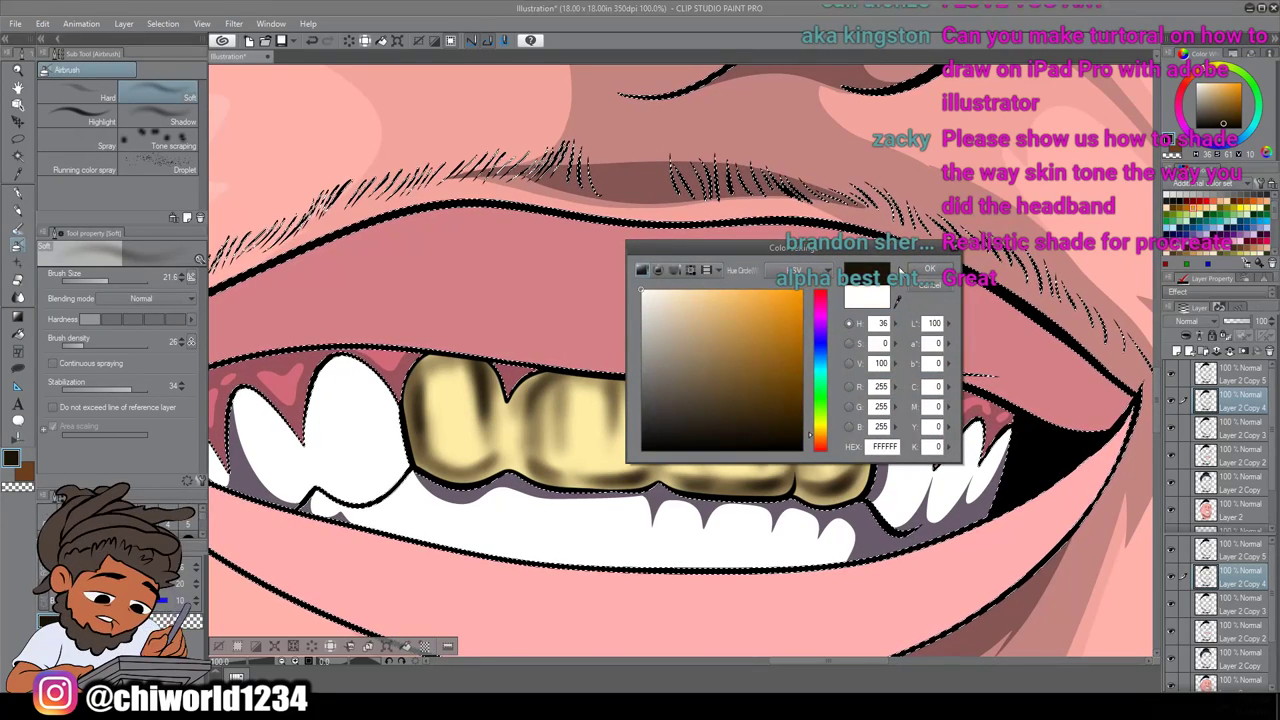
click(930, 268)
scroll(770, 420, up, 2)
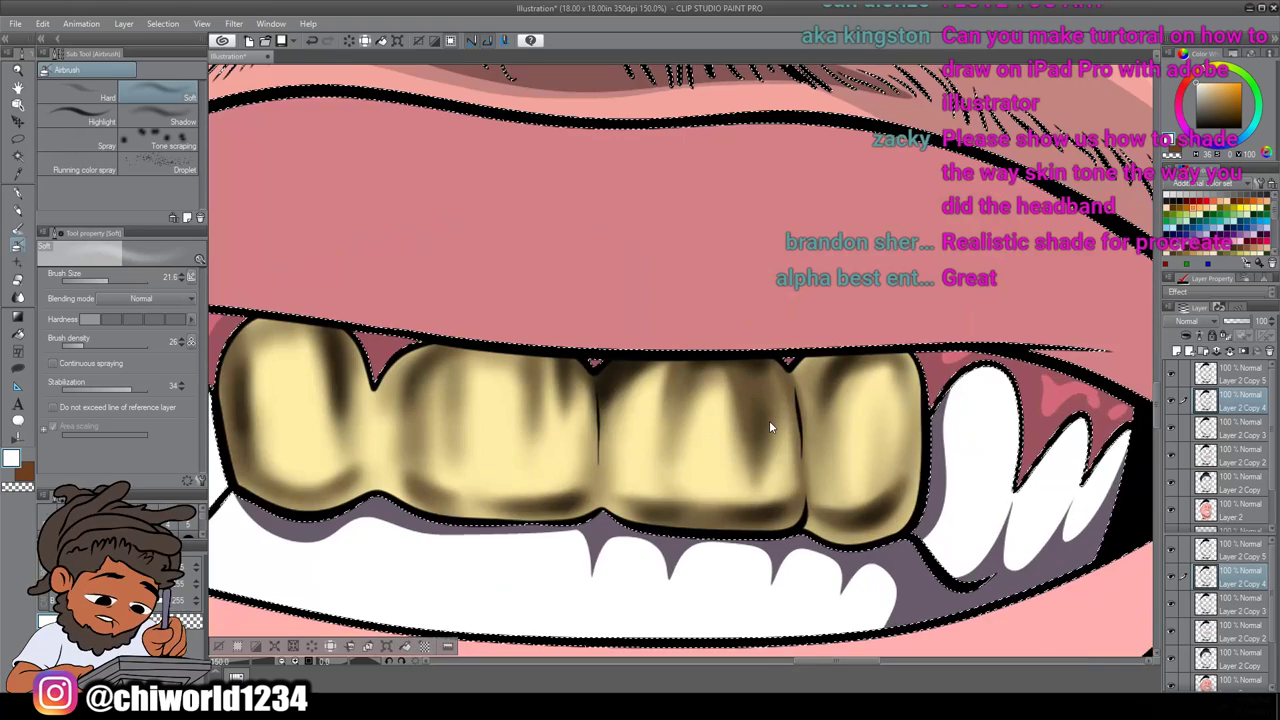
click(106, 281)
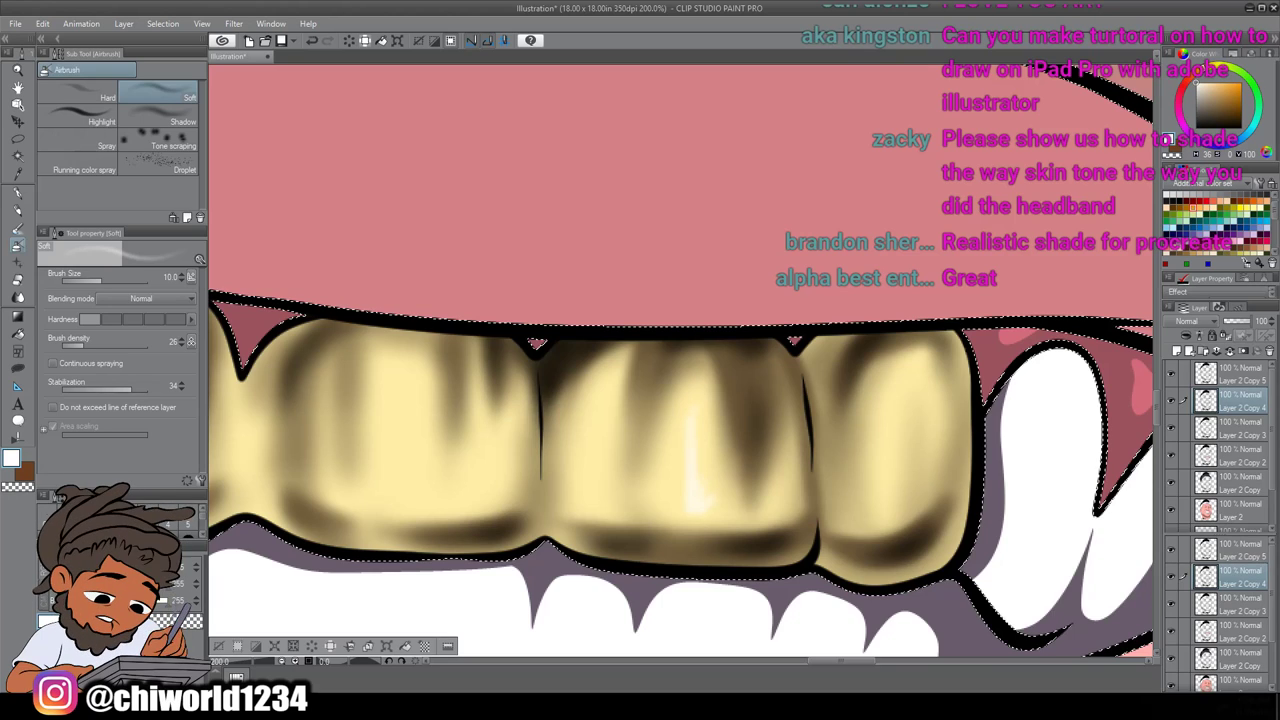
Set the airbrush to size 23.3 and density 52, try a harder white highlight on the third gold tooth, and undo it at minimum hardness
drag(115, 285, 109, 284)
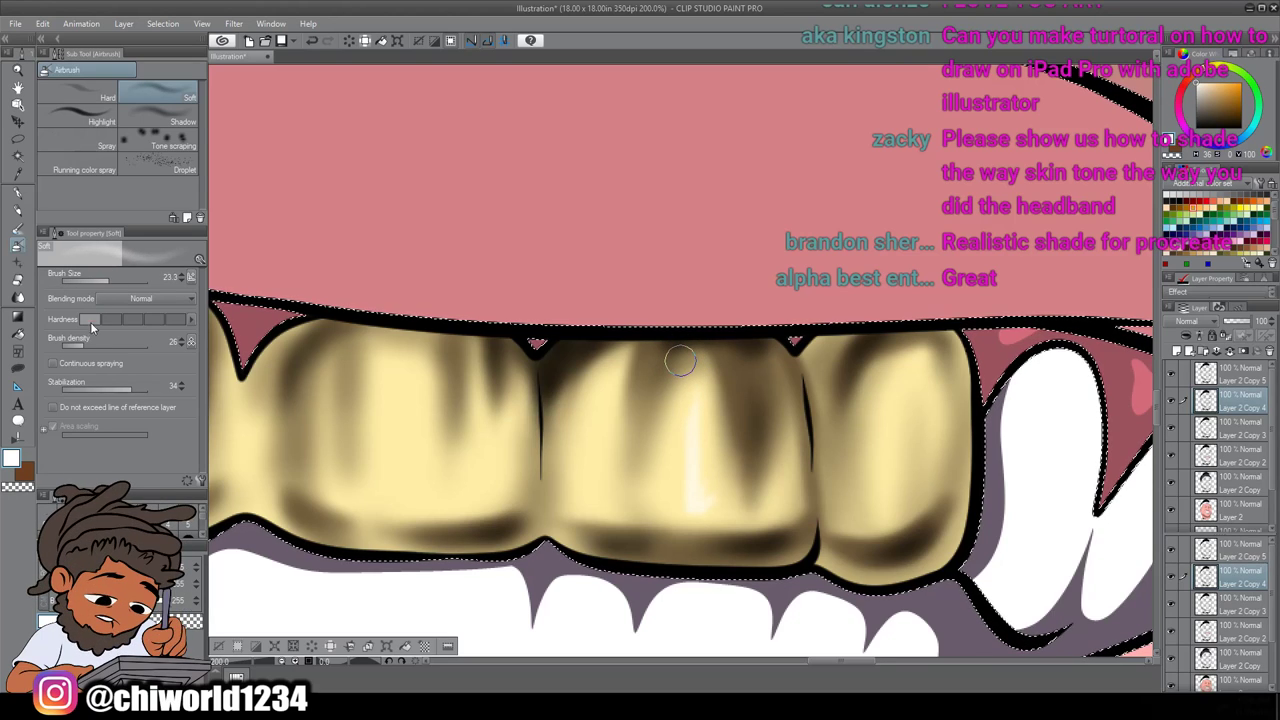
click(130, 320)
click(88, 346)
drag(88, 345, 104, 345)
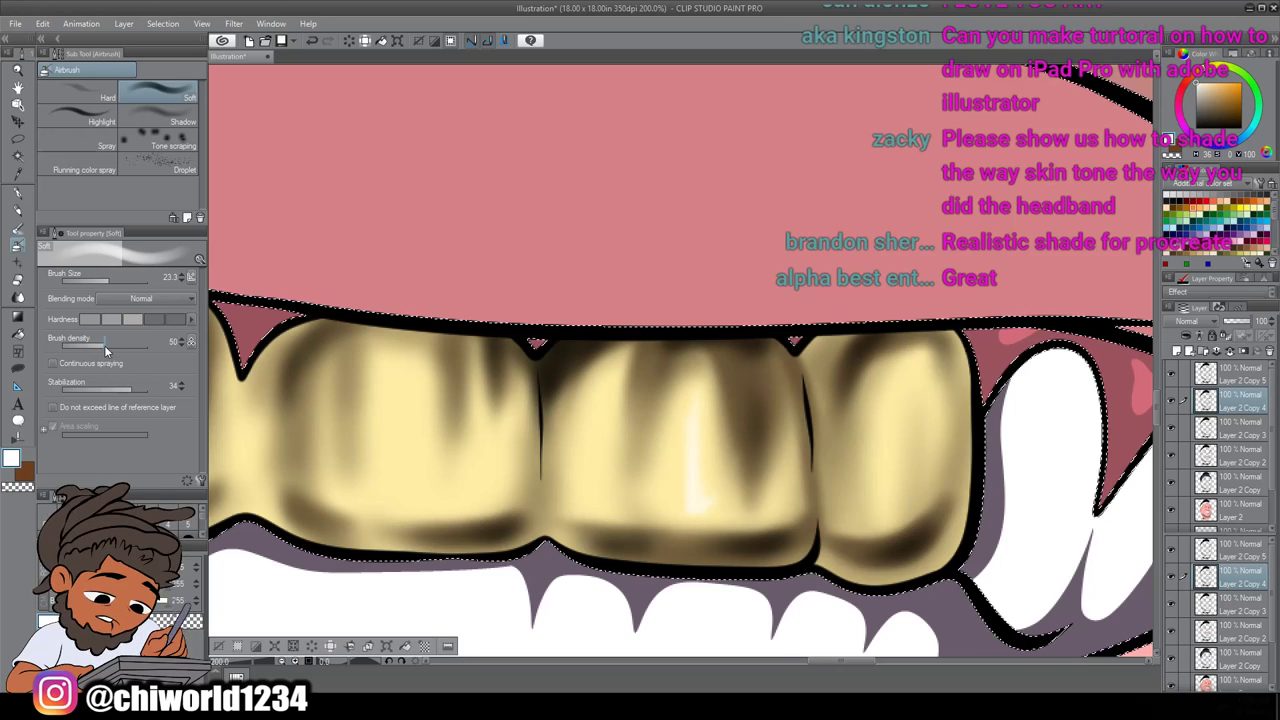
mouse_move(700, 503)
mouse_down()
mouse_move(699, 414)
mouse_move(695, 495)
mouse_up()
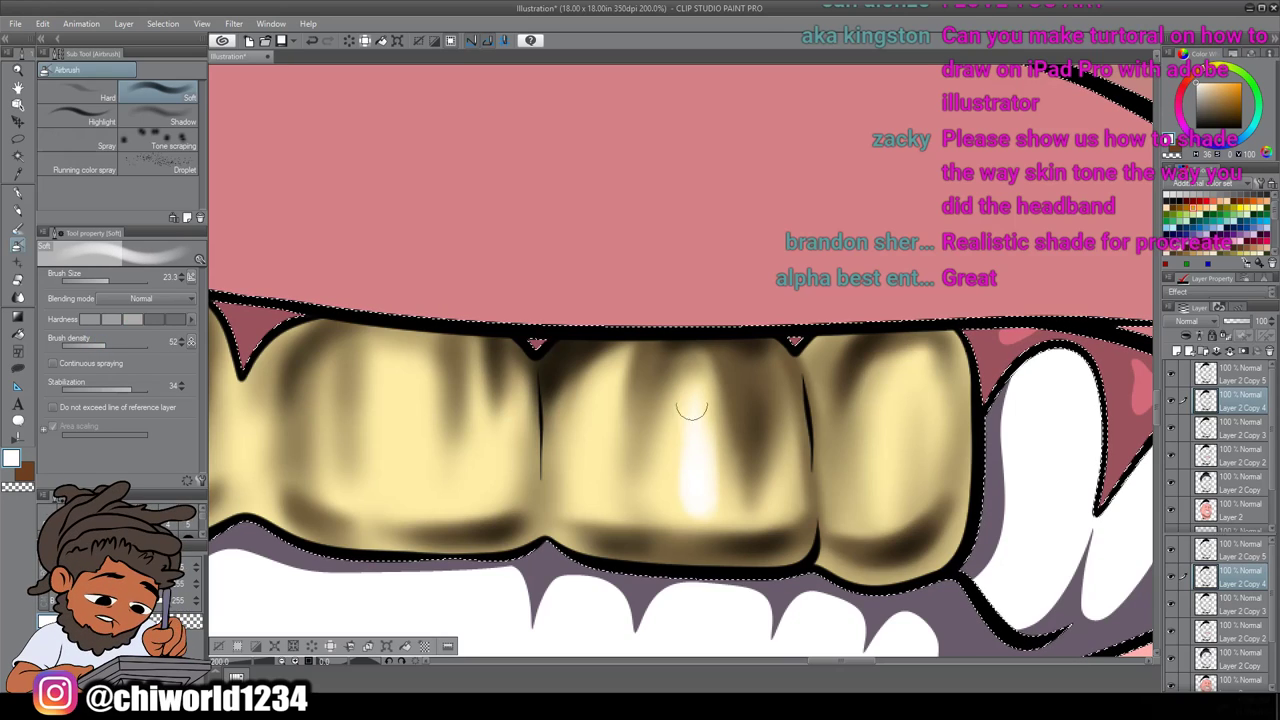
click(88, 320)
key(ctrl+z)
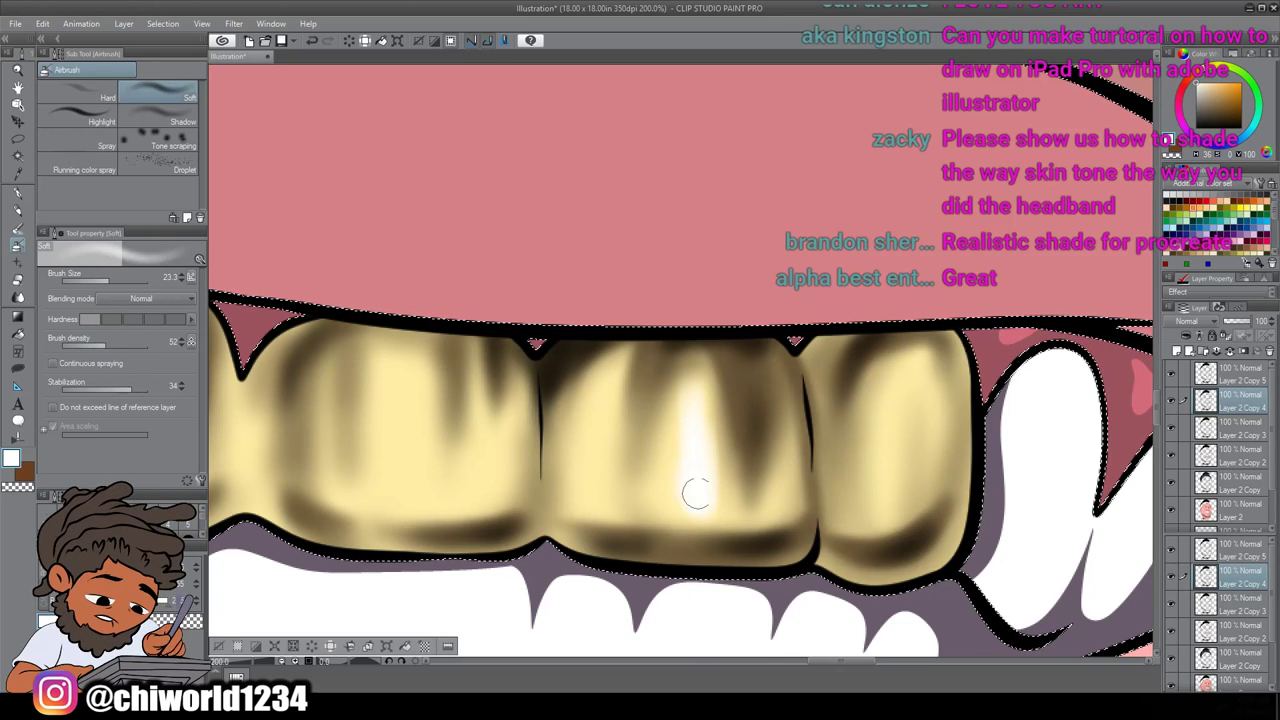
Paint soft vertical white highlights on the three right gold teeth and across the lower part of the second tooth
drag(708, 490, 693, 381)
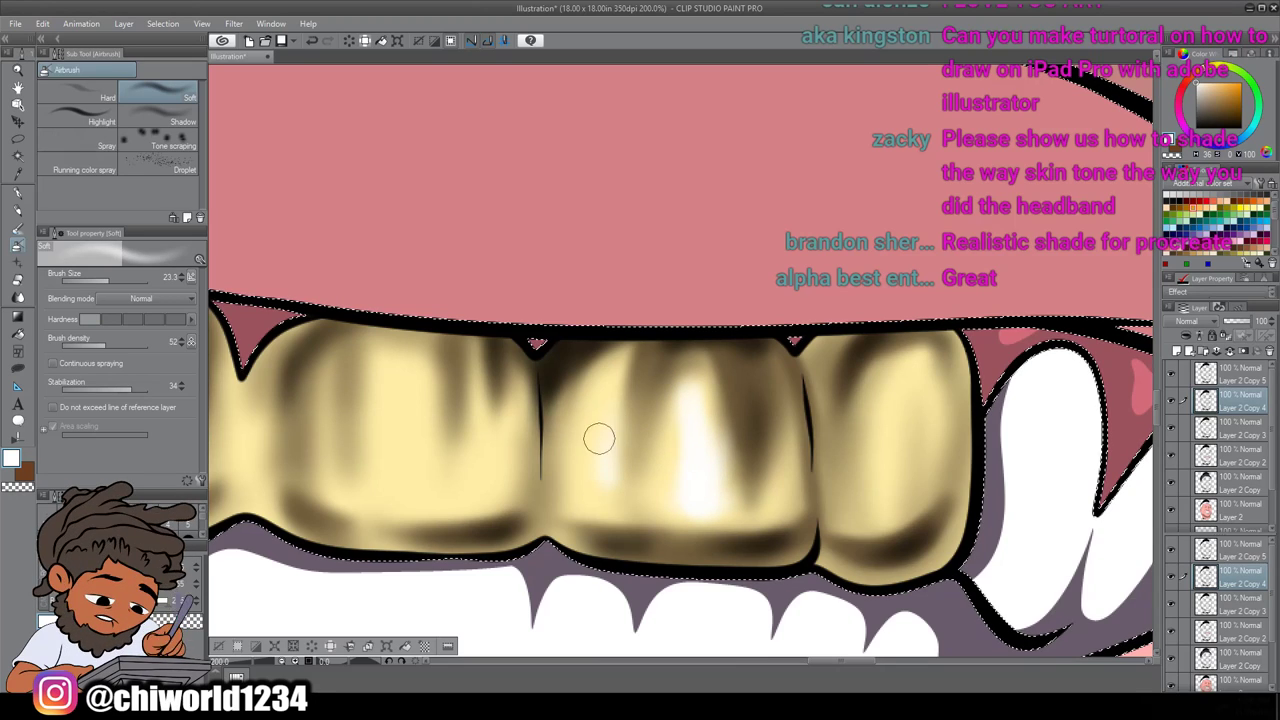
drag(606, 386, 623, 443)
mouse_move(900, 383)
mouse_down()
mouse_move(914, 366)
mouse_move(905, 372)
mouse_up()
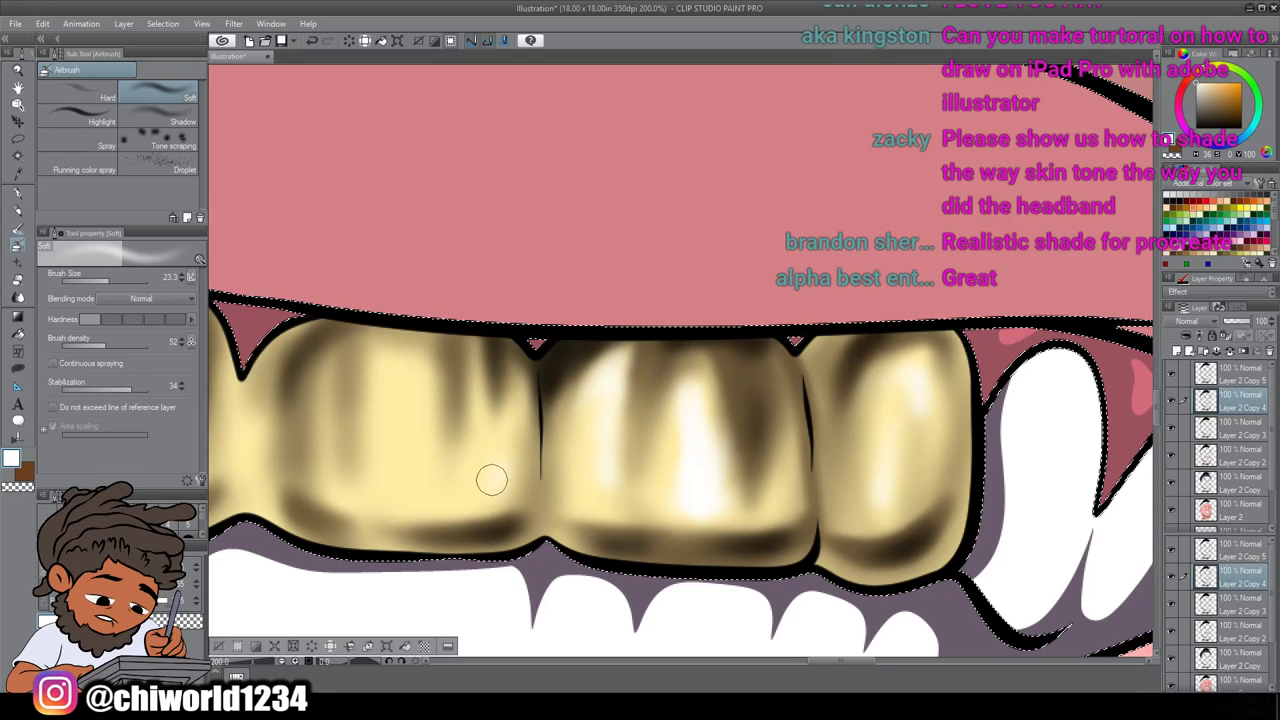
drag(494, 470, 432, 503)
mouse_move(507, 472)
mouse_down()
mouse_move(512, 410)
mouse_move(536, 479)
mouse_move(574, 503)
mouse_move(443, 486)
mouse_move(411, 465)
mouse_move(414, 425)
mouse_up()
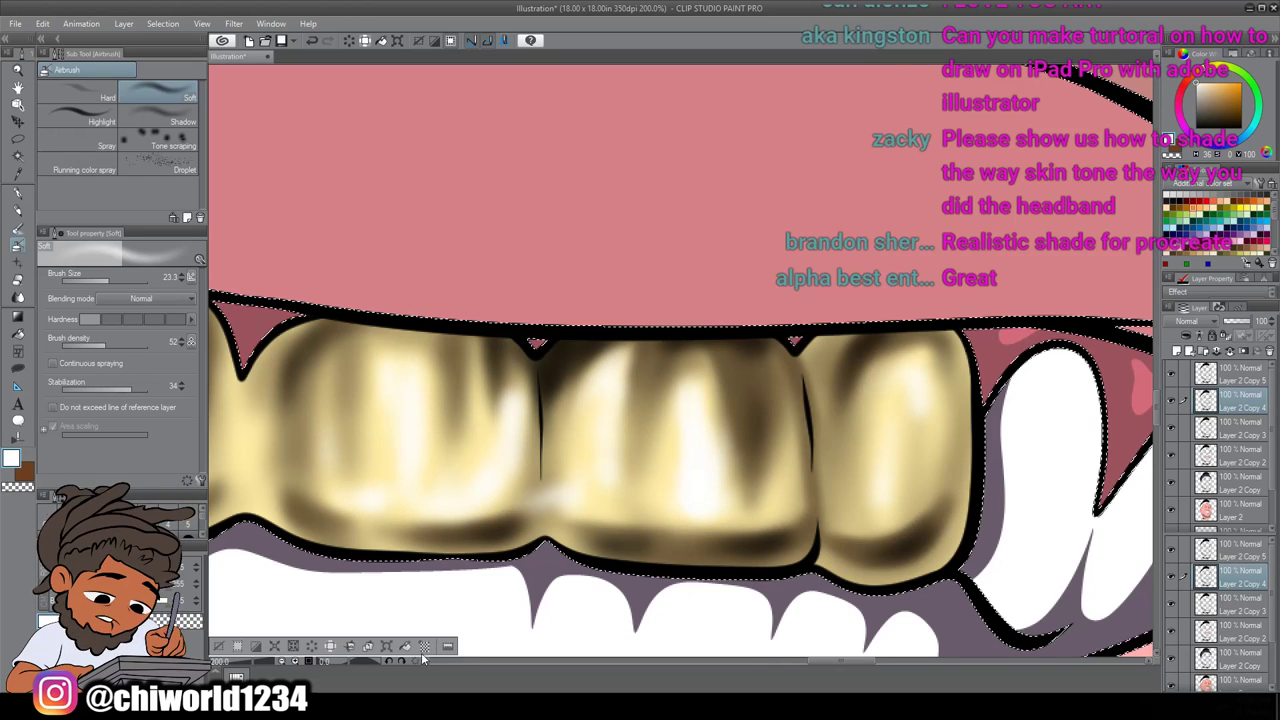
Set the airbrush size to 43 and add soft white highlights on the leftmost gold tooth and where it meets the second tooth
scroll(450, 605, down, 5)
scroll(450, 605, up, 3)
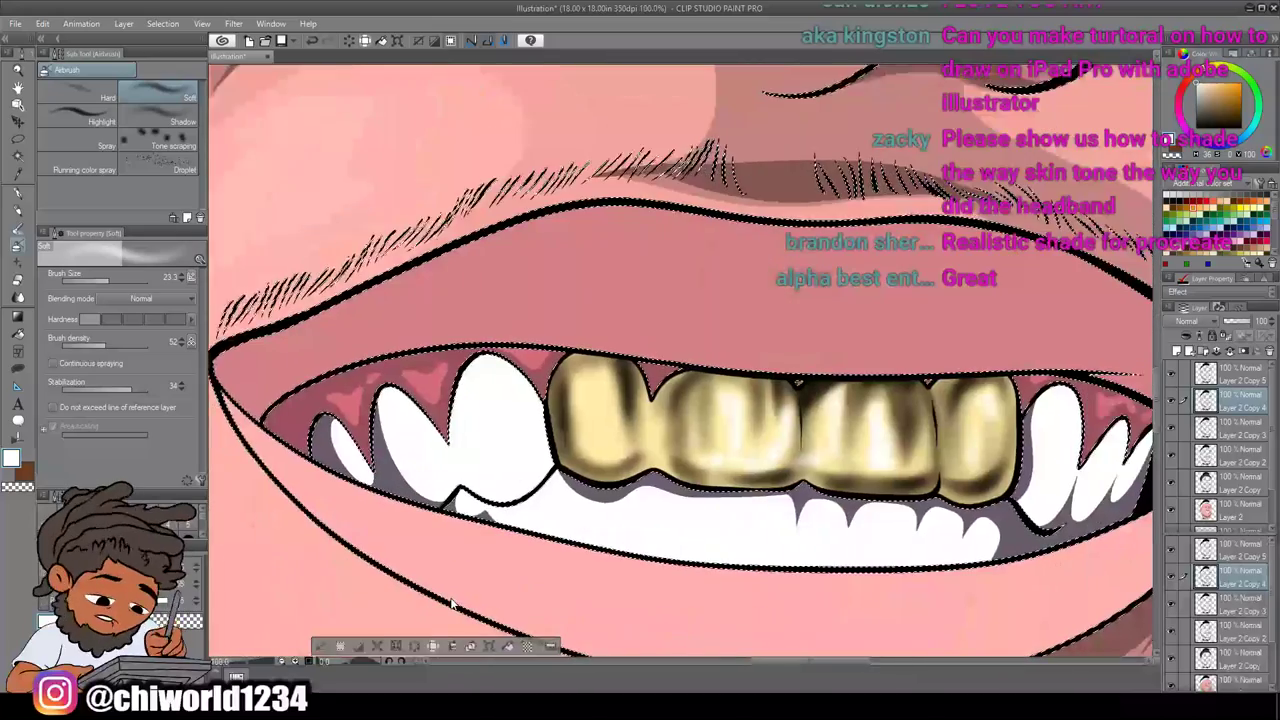
click(114, 282)
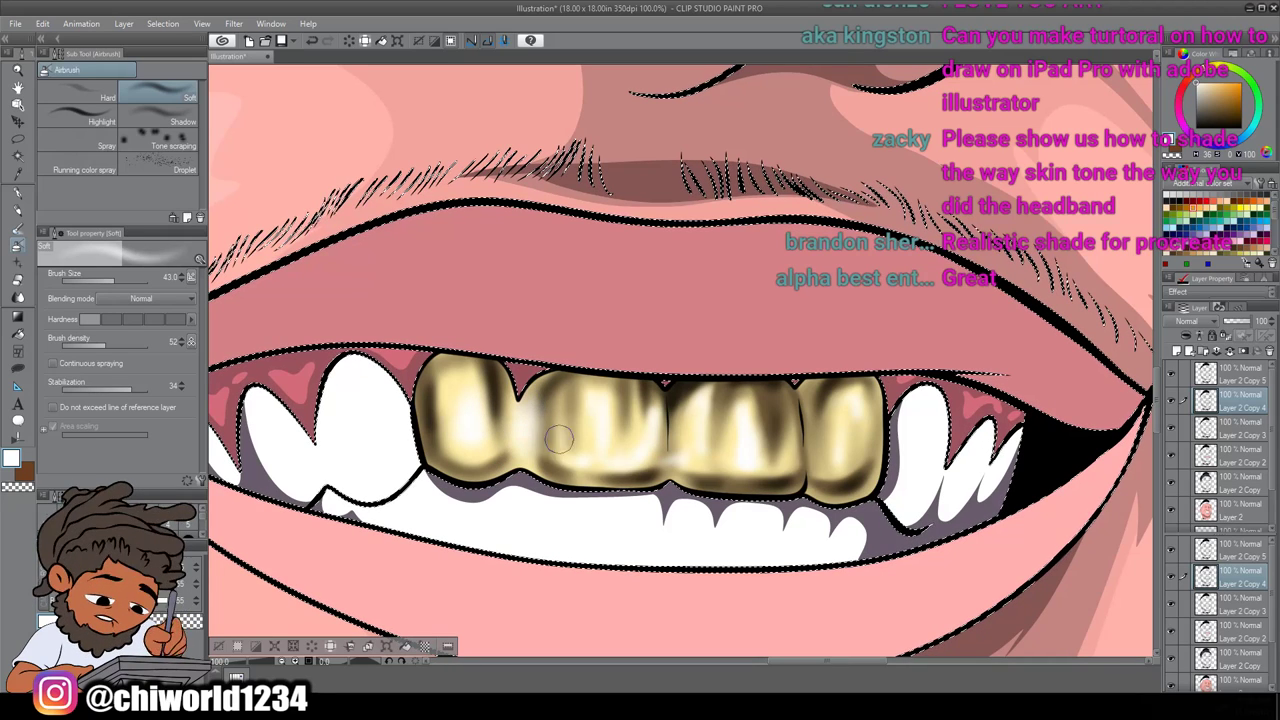
drag(560, 443, 552, 428)
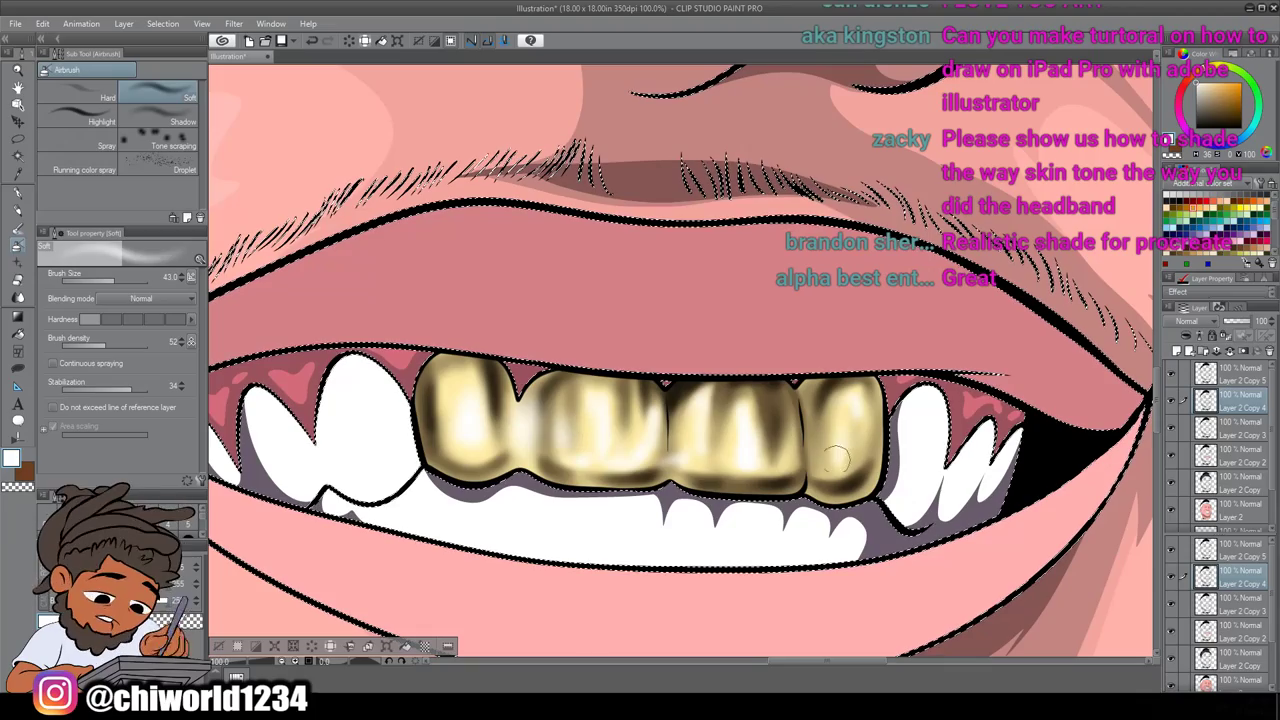
Brighten the selected area of Layer 2 Copy 4 with a Hue/Saturation/Luminosity correction, setting Luminosity to 29
scroll(608, 626, down, 5)
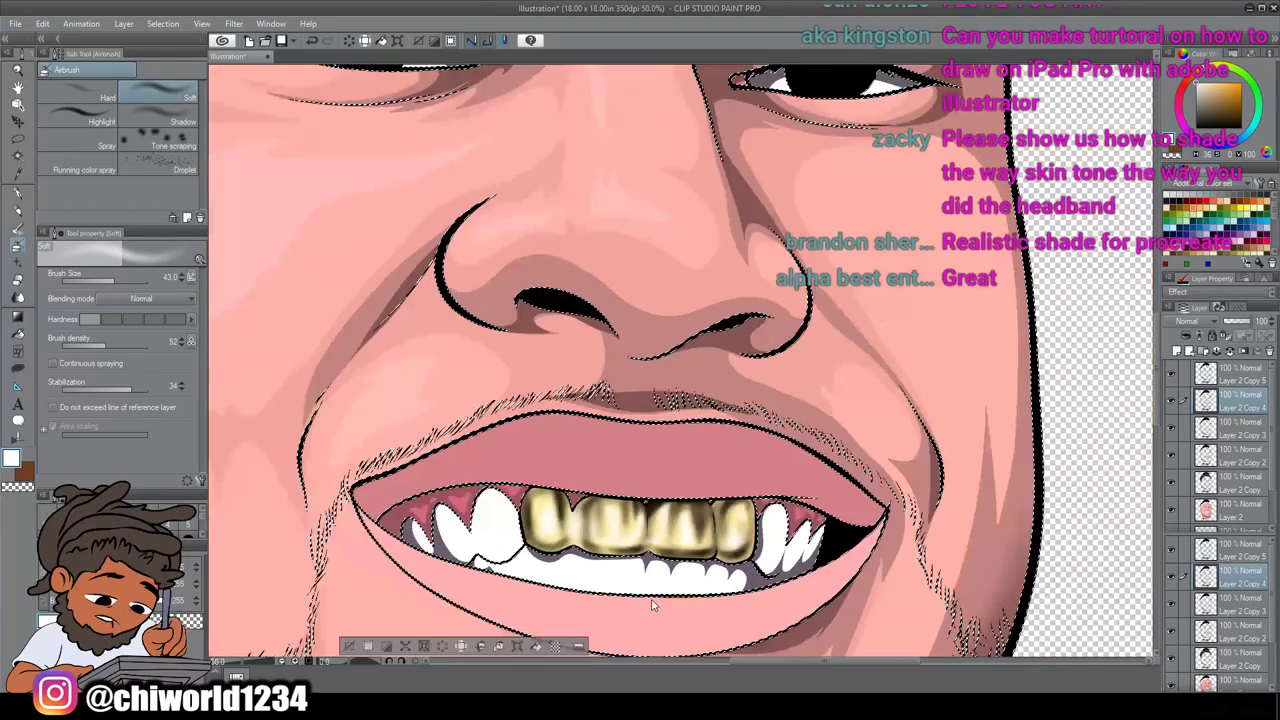
scroll(708, 543, down, 2)
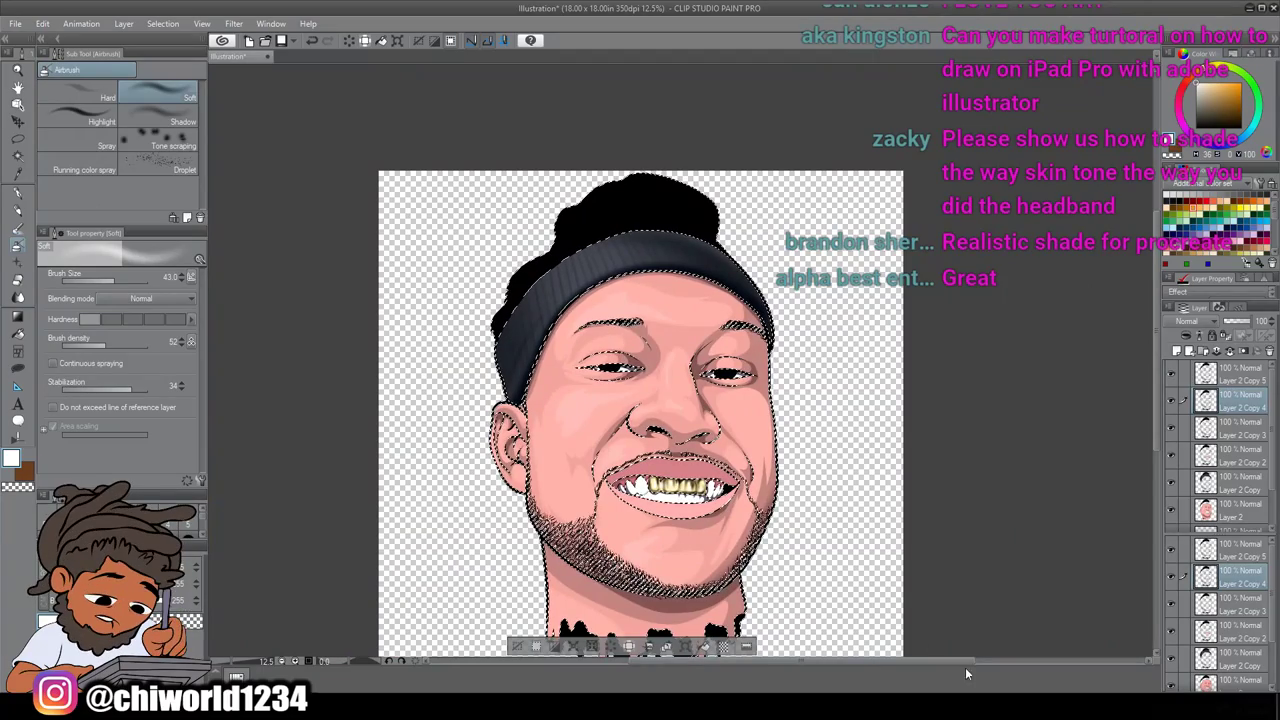
scroll(907, 598, up, 4)
scroll(907, 598, down, 4)
scroll(863, 567, left, 1)
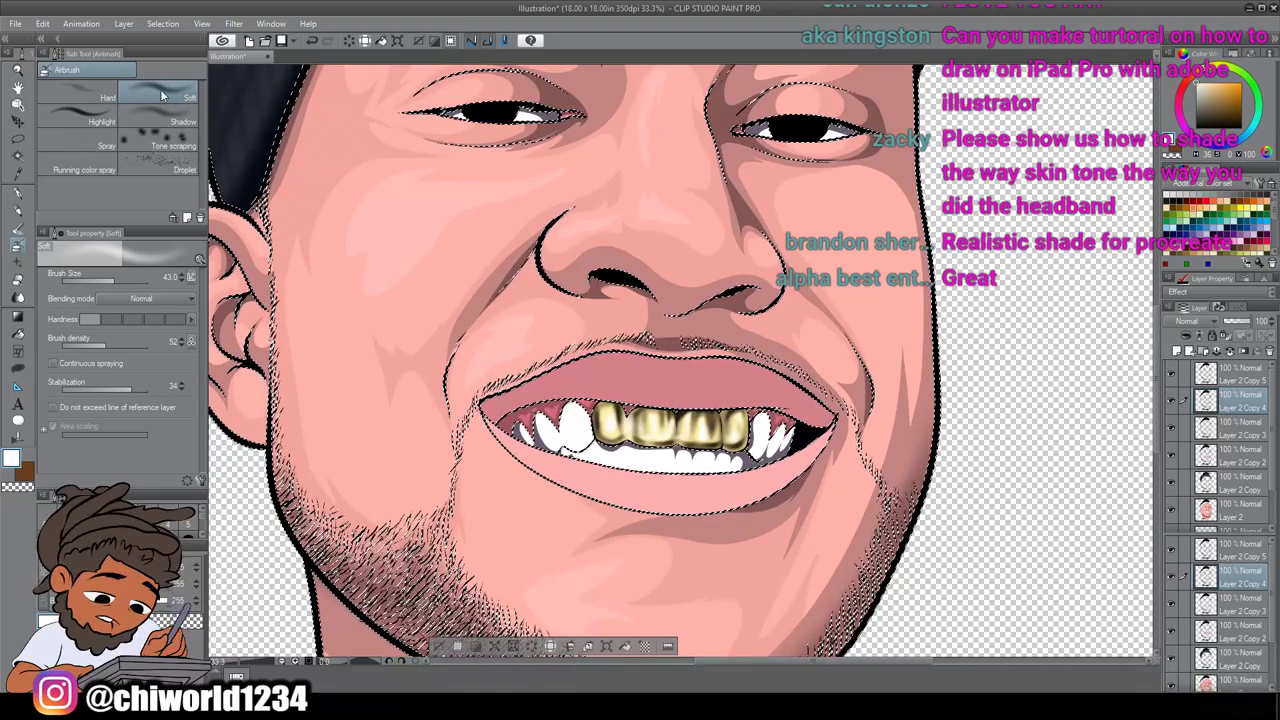
click(42, 23)
mouse_move(210, 282)
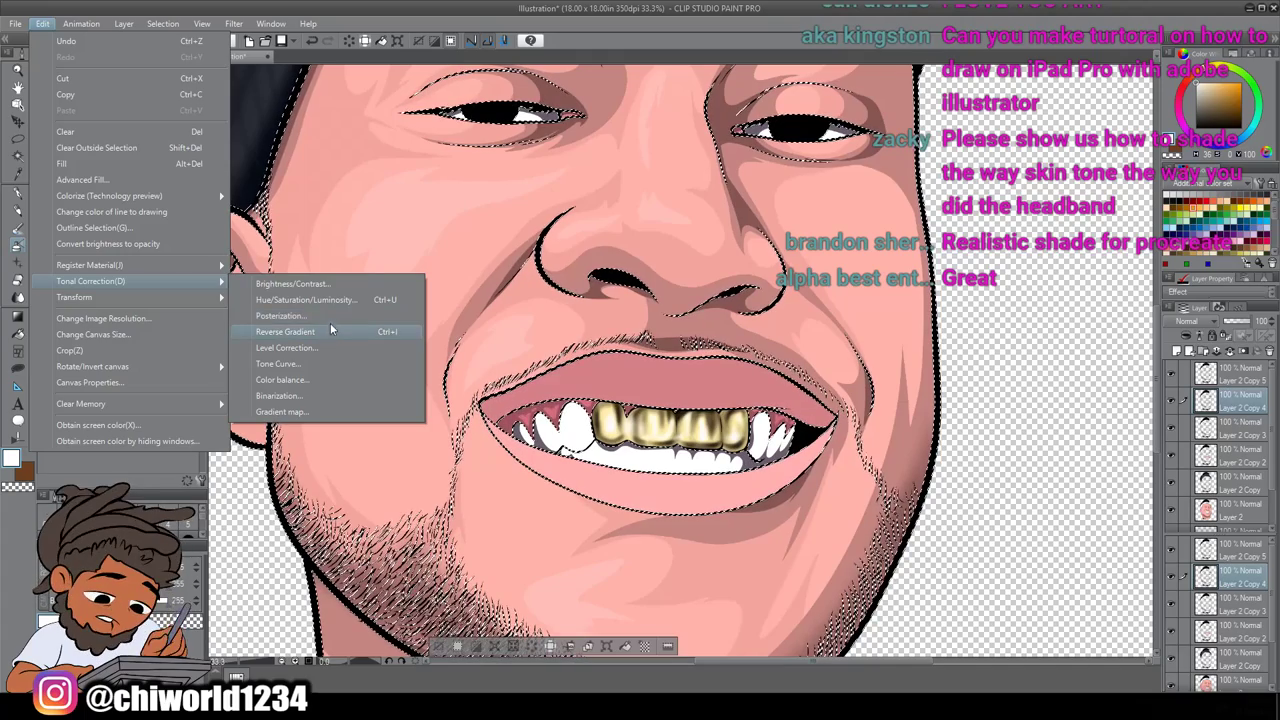
click(330, 299)
click(981, 508)
drag(981, 510, 1012, 515)
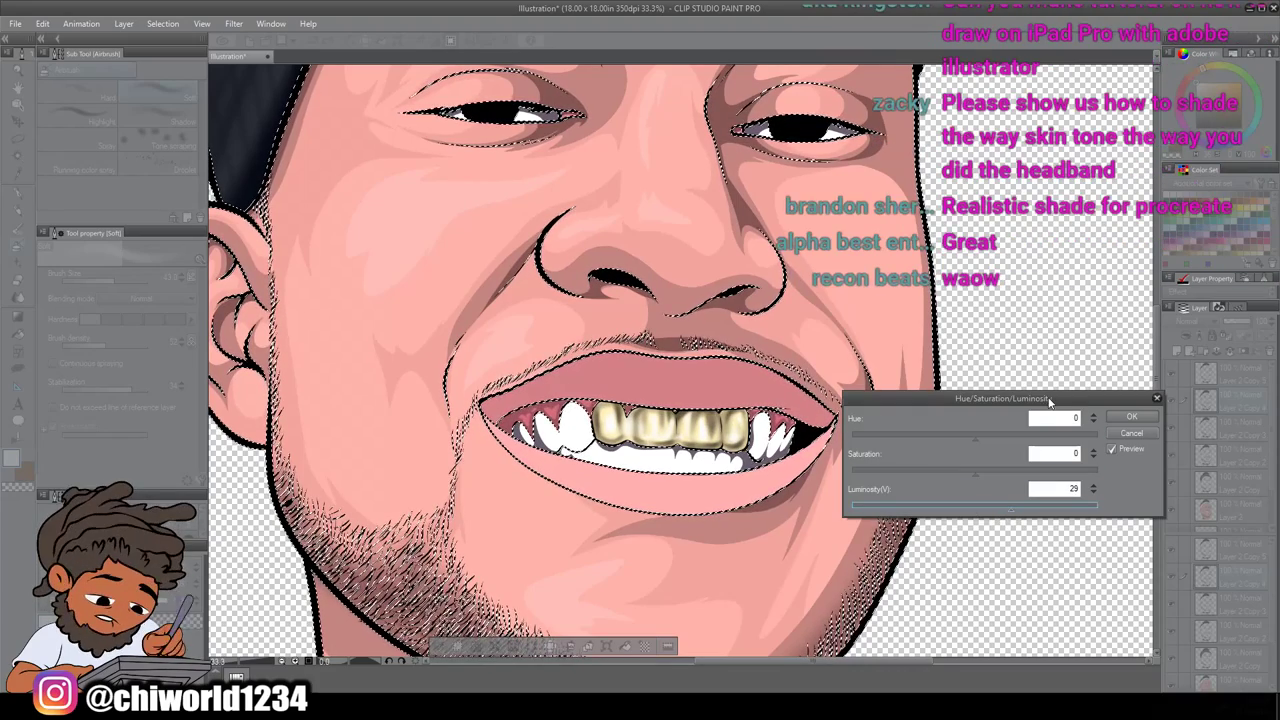
click(1116, 418)
Clear the selection made for the gold teeth correction on Layer 2 Copy 4
scroll(1012, 480, down, 4)
scroll(1012, 480, right, 1)
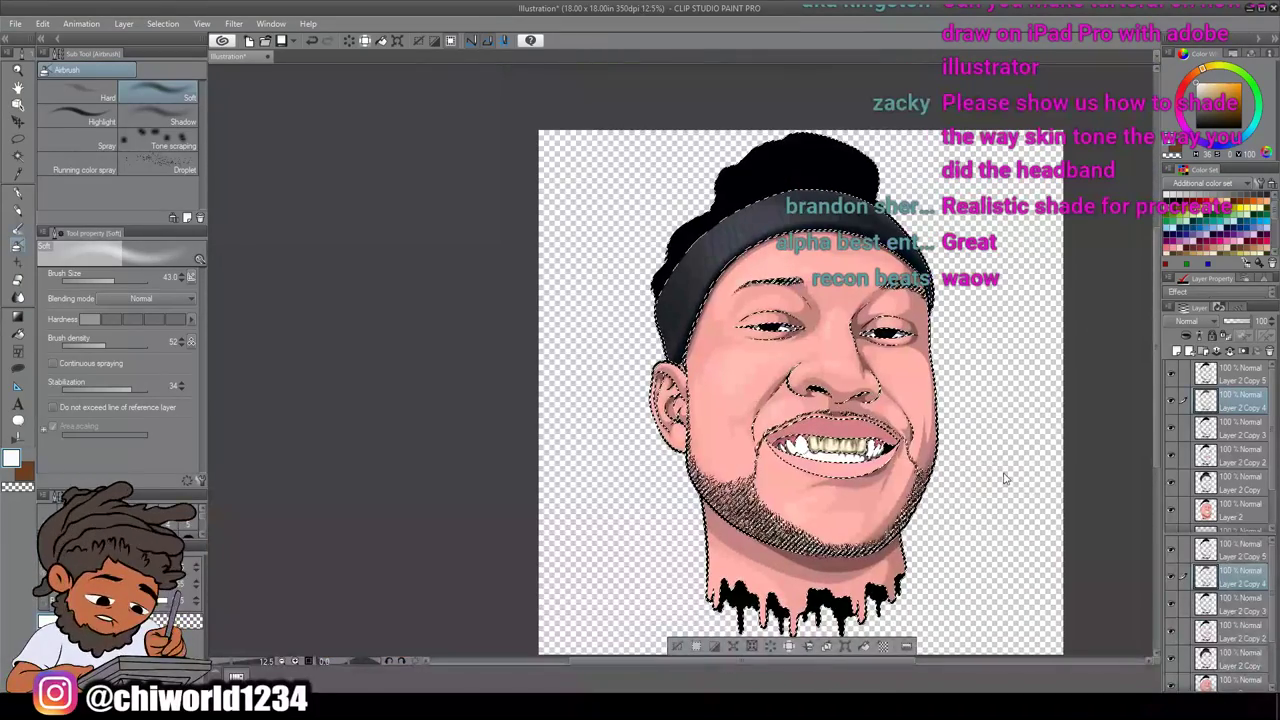
click(18, 158)
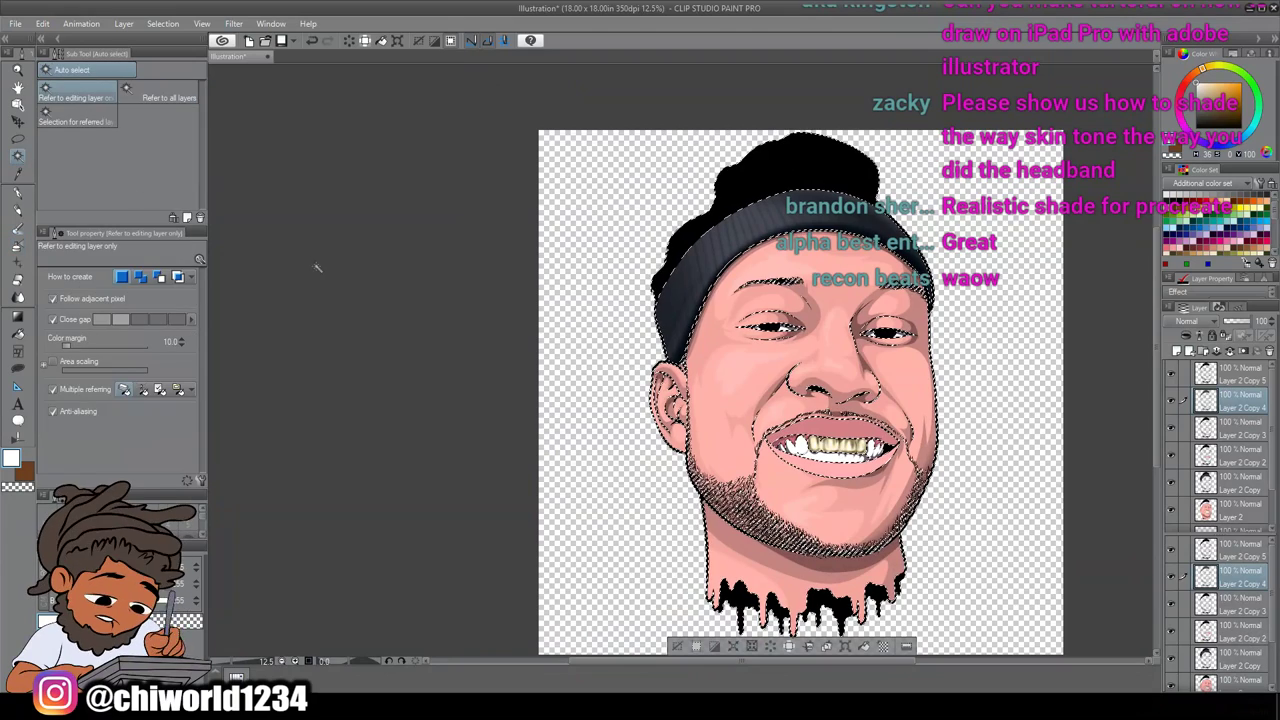
click(337, 283)
scroll(349, 284, right, 2)
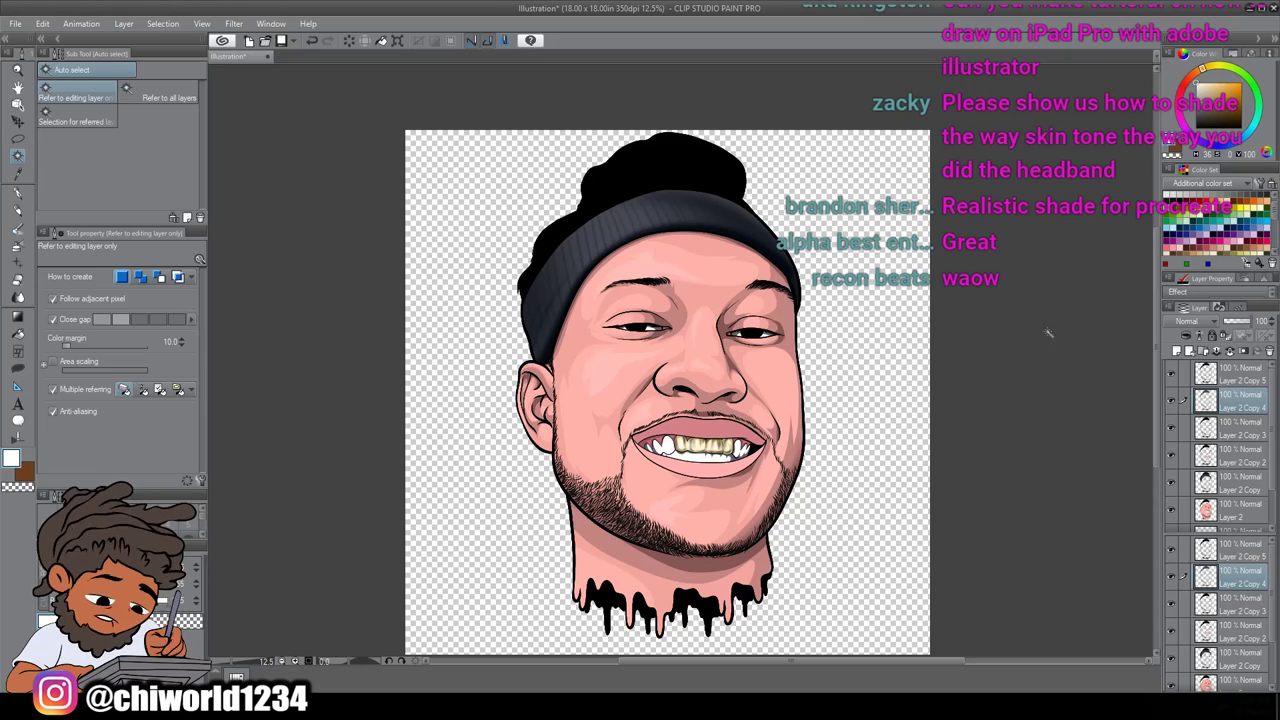
Create a selection from the contents of Layer 2 Copy 2 and add a new raster layer directly above it
right_click(1229, 461)
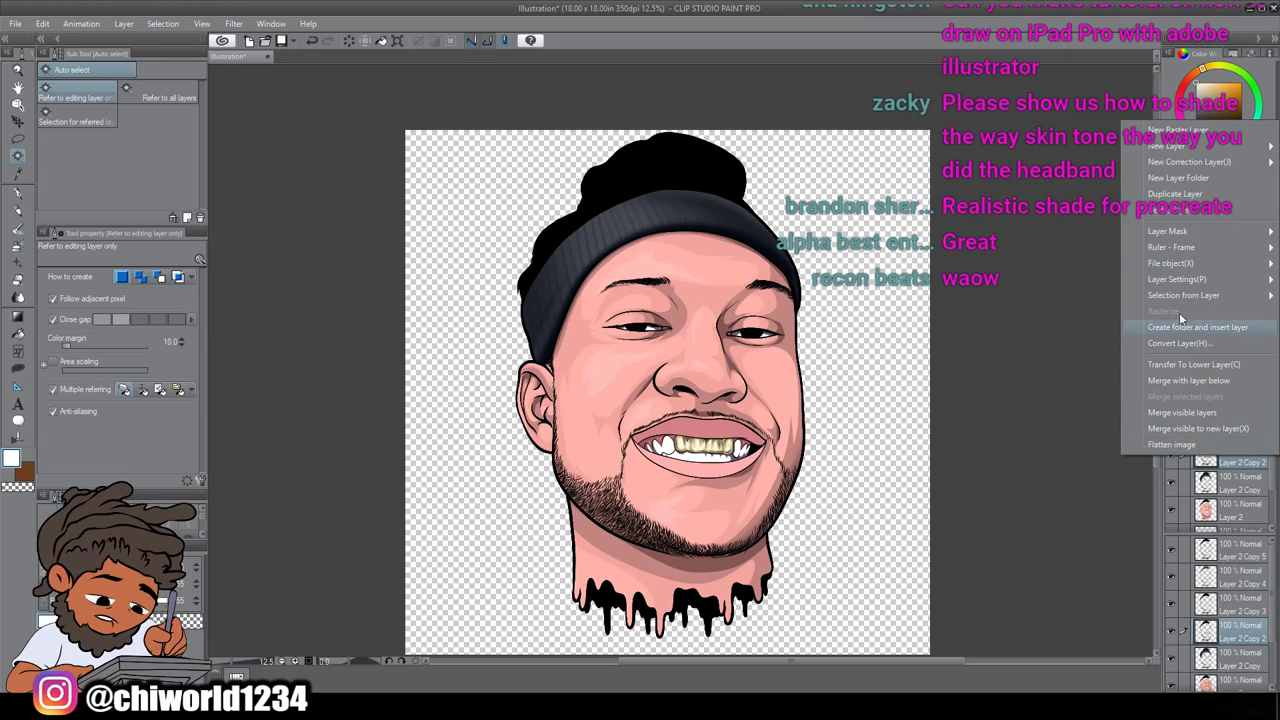
mouse_move(1180, 295)
click(1106, 299)
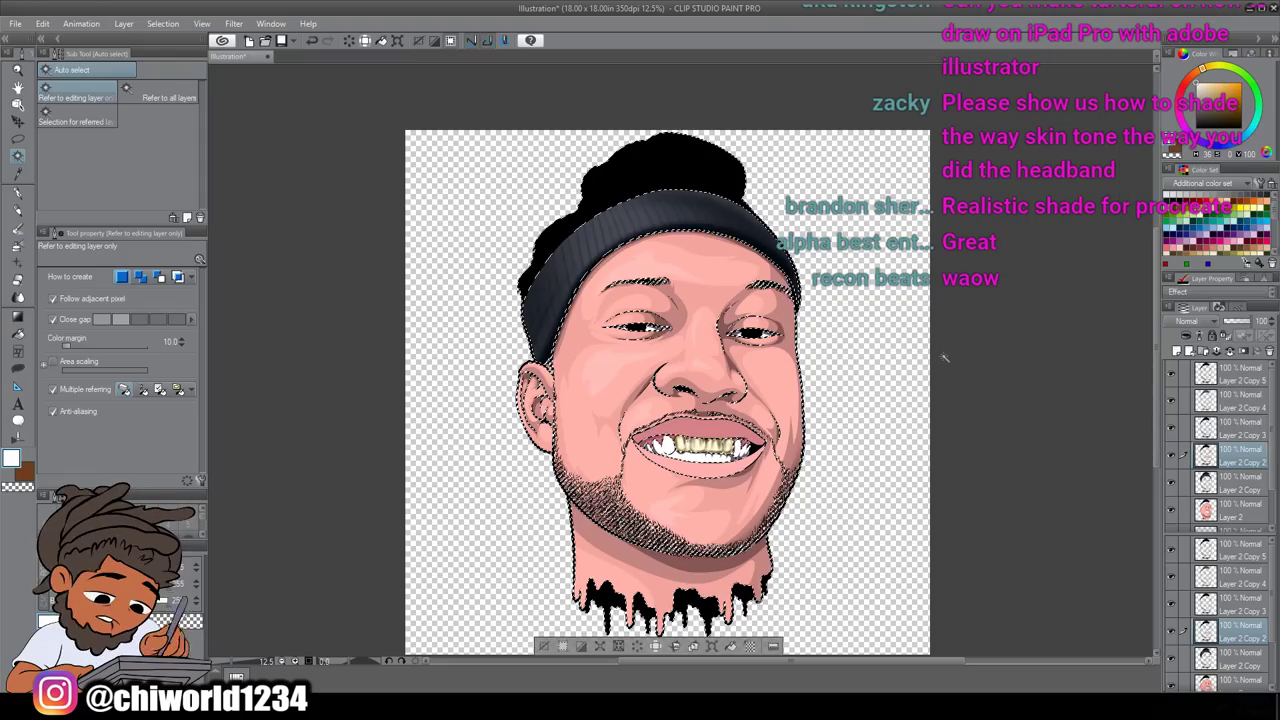
scroll(928, 356, up, 4)
scroll(930, 356, up, 2)
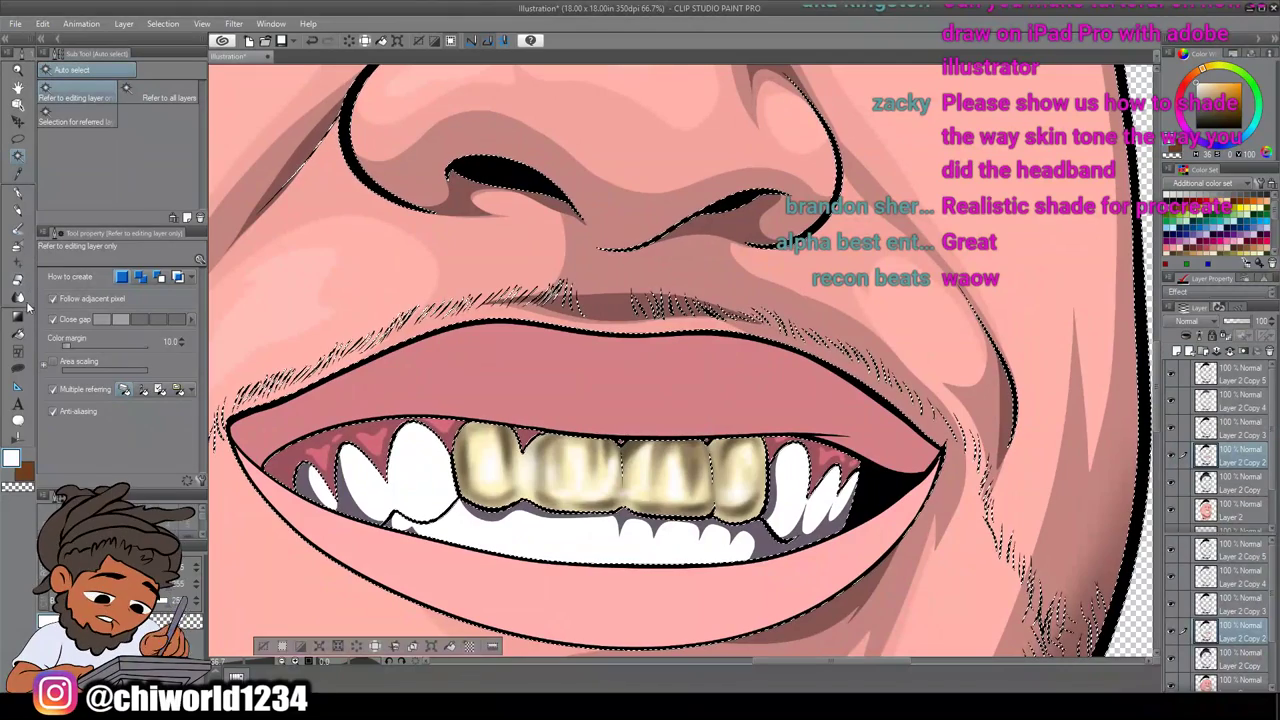
key(ctrl+shift+n)
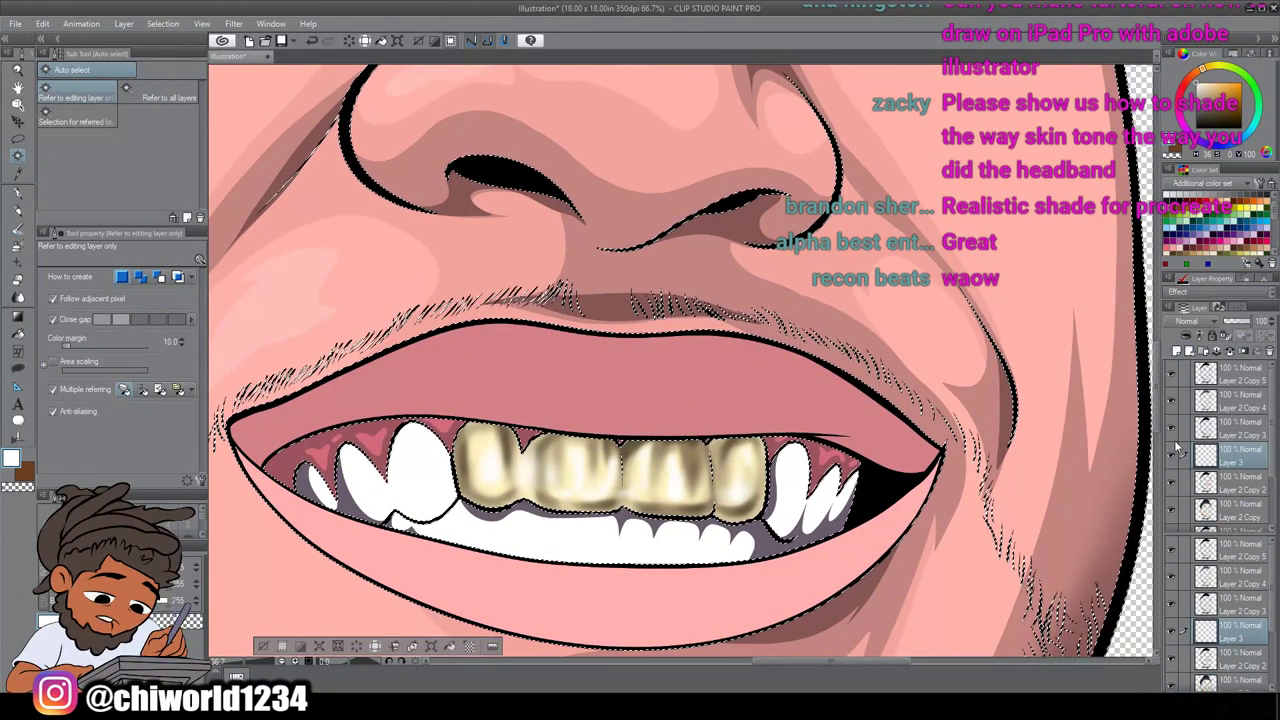
Sample the upper lip color for the soft airbrush and darken it to a muted red with HSV 356, 46, 60
click(17, 245)
alt+click(553, 365)
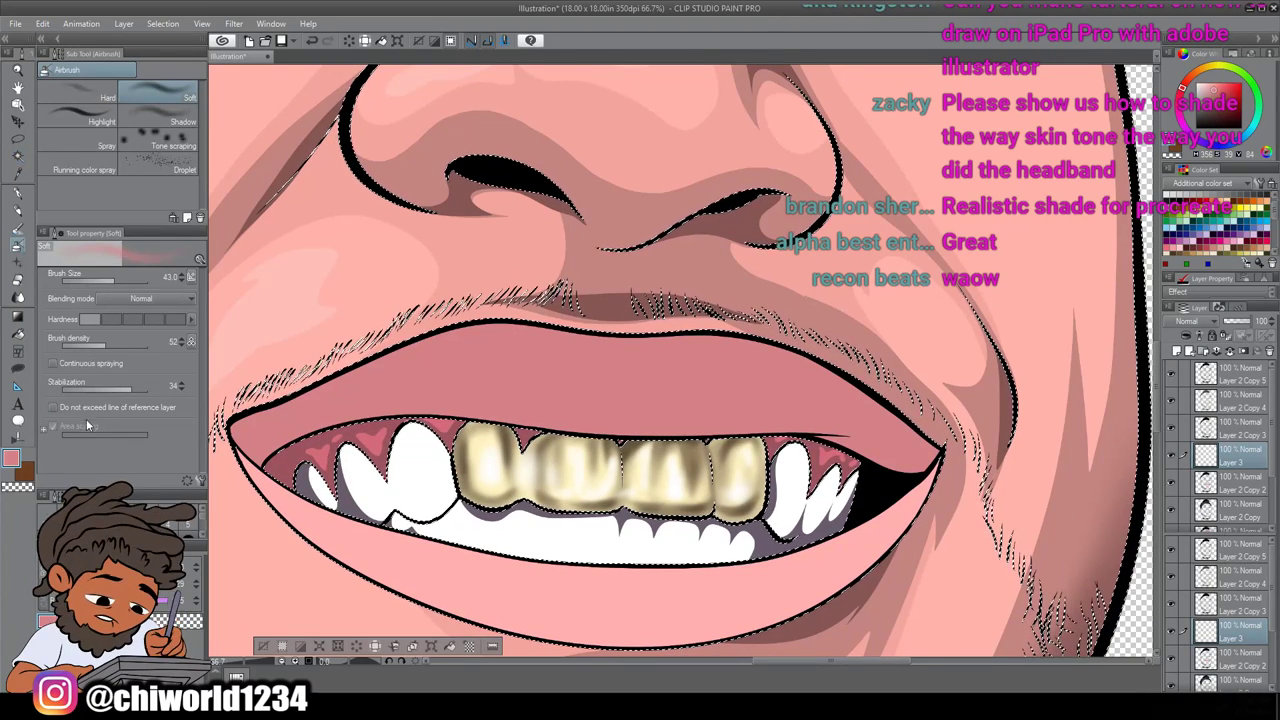
double_click(11, 457)
drag(703, 341, 719, 353)
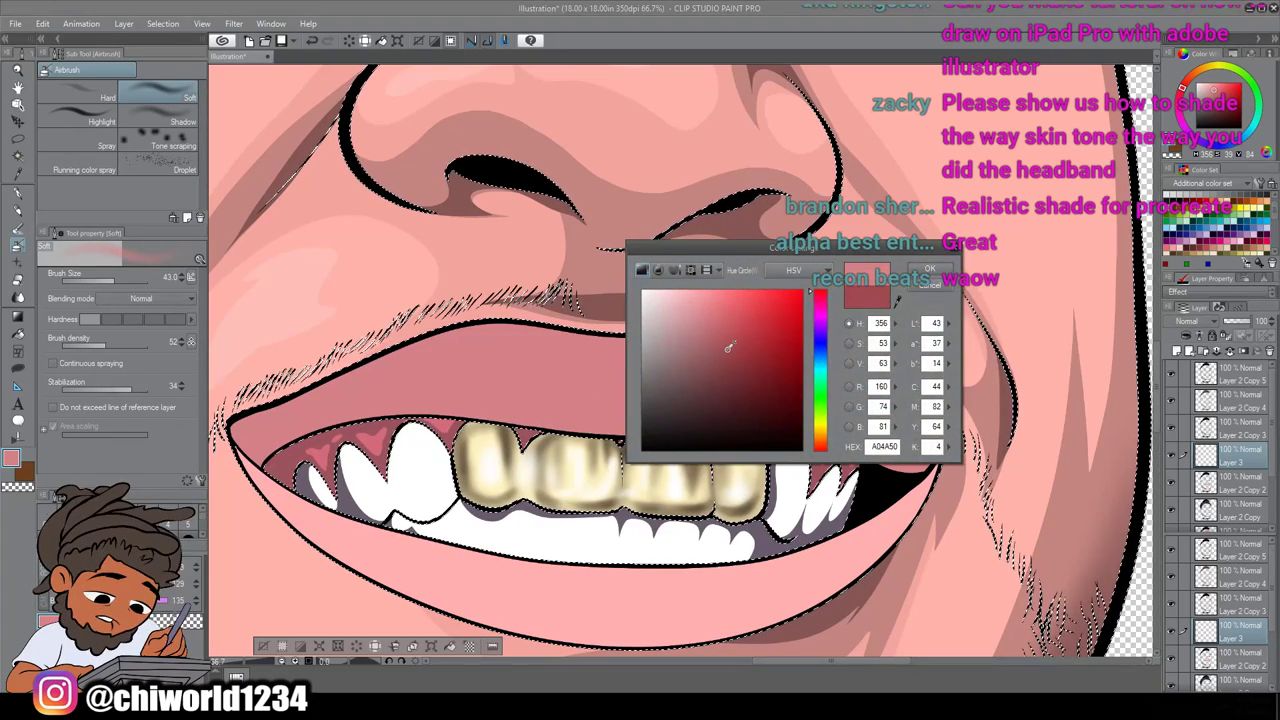
click(930, 269)
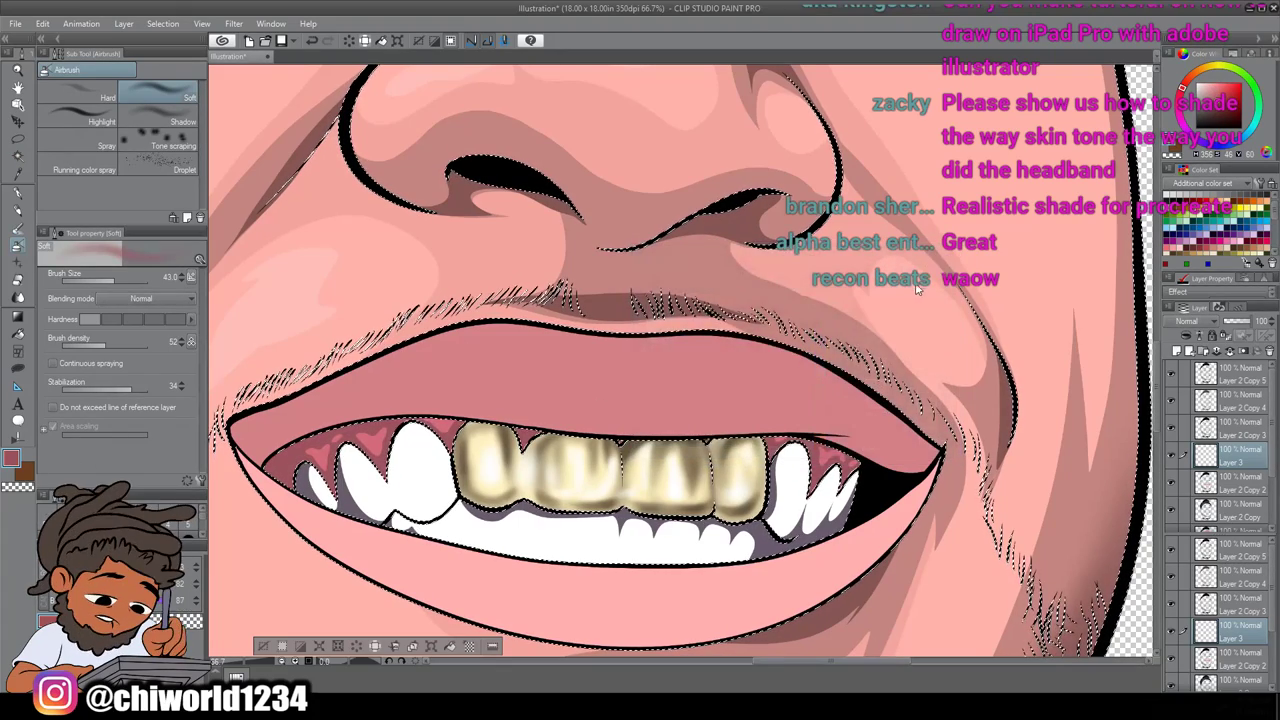
Set the airbrush to size 136.2 and density 25 and paint soft dark red shading along the upper lip
scroll(904, 288, down, 1)
click(87, 346)
drag(107, 284, 123, 284)
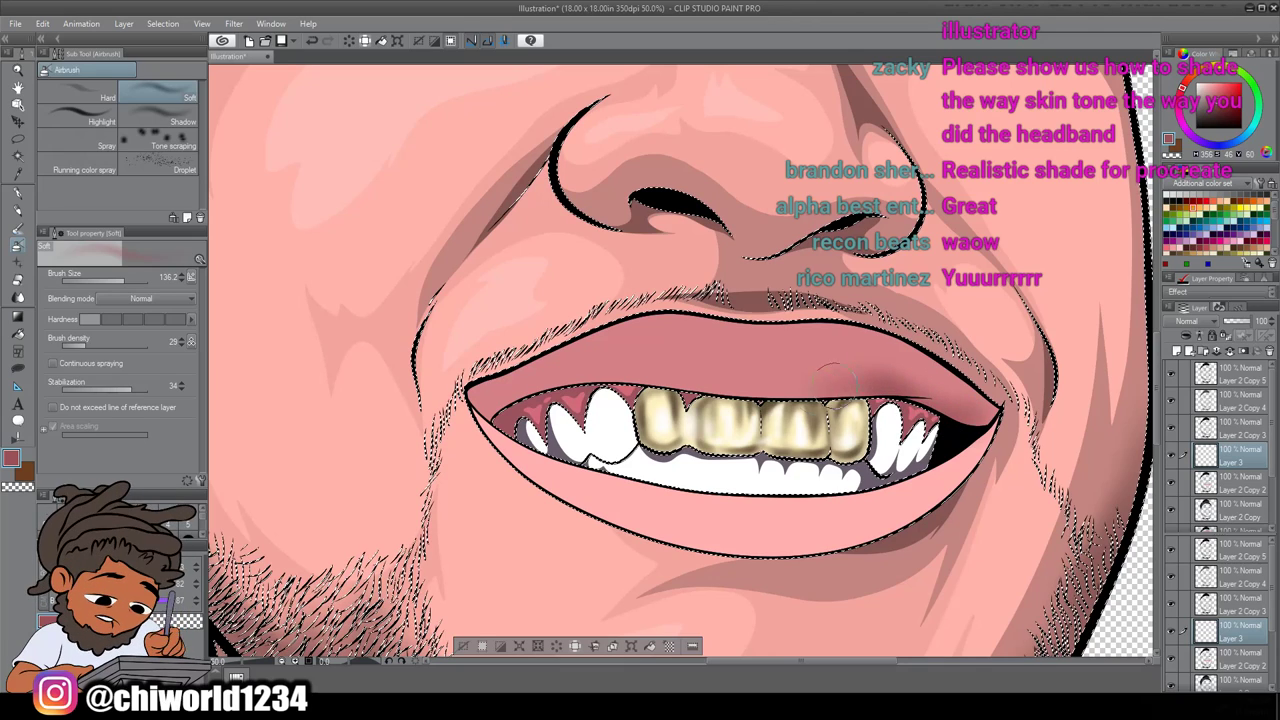
mouse_move(870, 378)
mouse_down()
mouse_move(733, 388)
mouse_move(793, 363)
mouse_move(638, 356)
mouse_move(693, 373)
mouse_move(583, 378)
mouse_move(633, 365)
mouse_move(503, 417)
mouse_up()
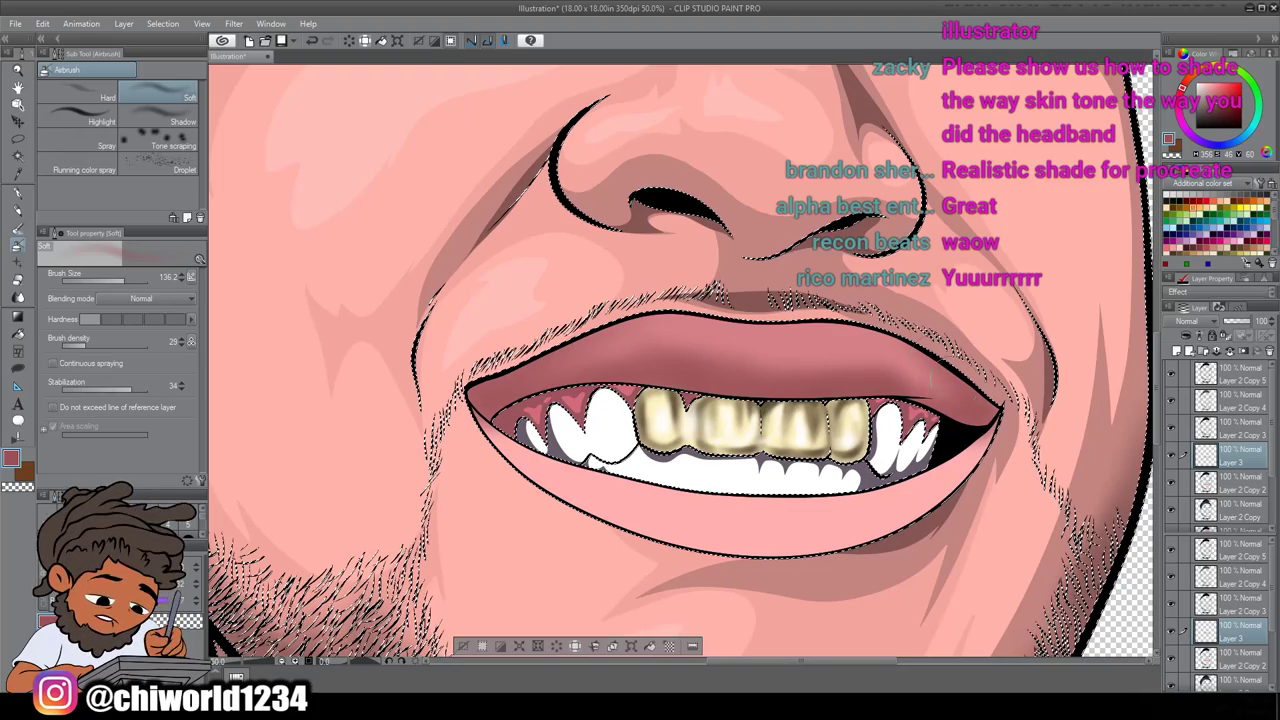
Airbrush soft dark red shading along the lower lip from the right mouth corner across to the left corner
scroll(818, 453, down, 4)
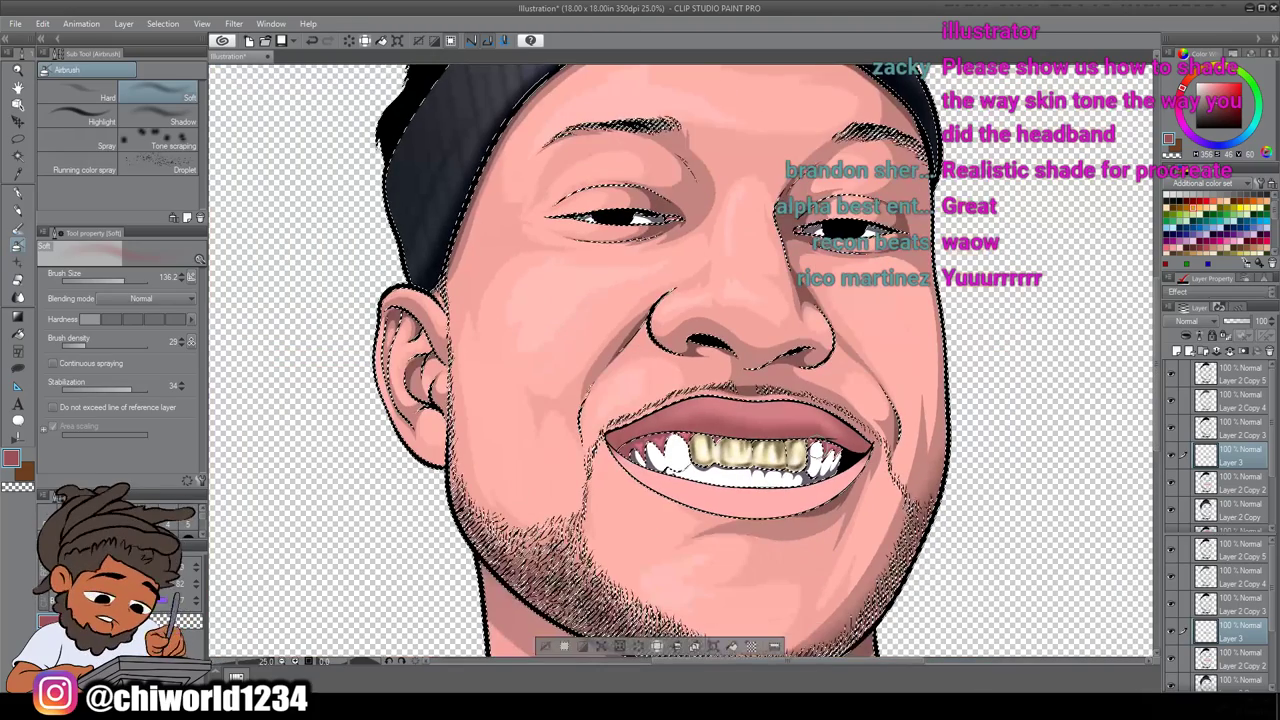
scroll(818, 453, up, 2)
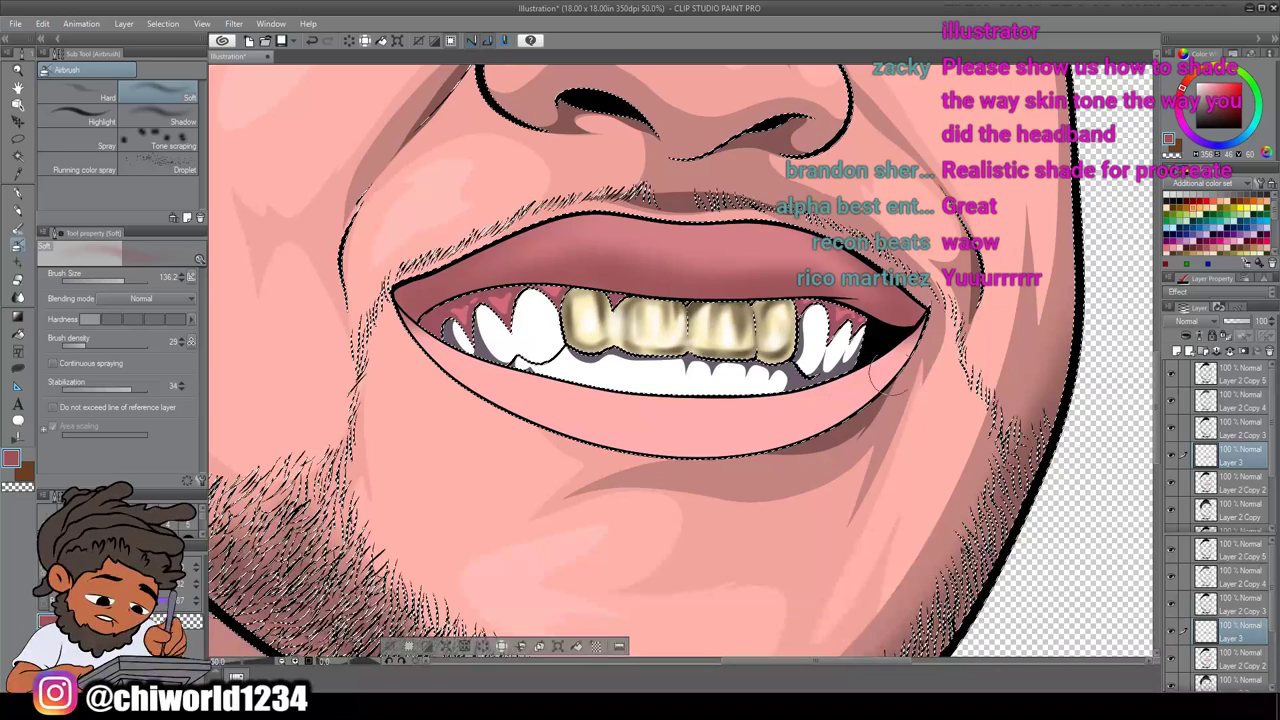
mouse_move(918, 324)
mouse_down()
mouse_move(850, 419)
mouse_move(806, 437)
mouse_up()
drag(908, 350, 709, 464)
mouse_move(800, 437)
mouse_down()
mouse_move(607, 454)
mouse_move(796, 431)
mouse_move(654, 458)
mouse_move(474, 423)
mouse_move(699, 448)
mouse_move(488, 418)
mouse_move(472, 391)
mouse_move(567, 434)
mouse_move(402, 346)
mouse_move(492, 411)
mouse_move(430, 376)
mouse_move(387, 339)
mouse_move(460, 378)
mouse_move(364, 298)
mouse_up()
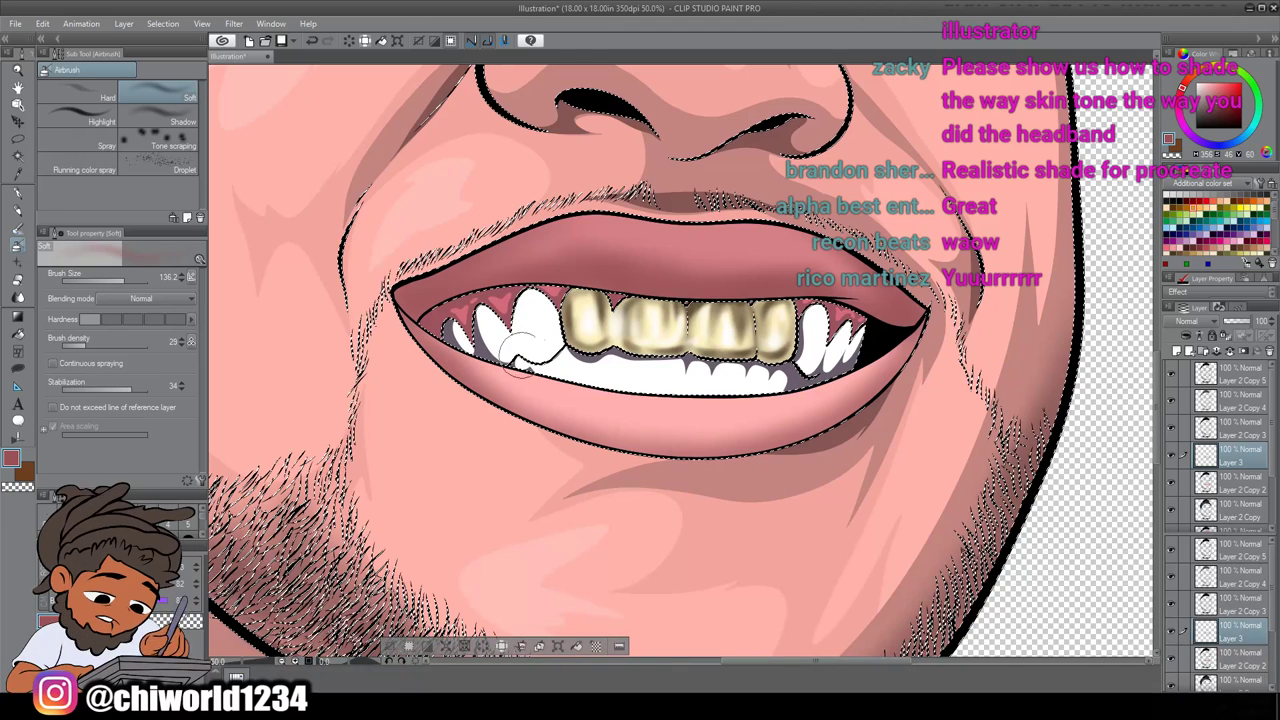
mouse_move(444, 368)
mouse_down()
mouse_move(523, 361)
mouse_move(753, 386)
mouse_move(893, 341)
mouse_move(710, 386)
mouse_move(860, 371)
mouse_move(469, 370)
mouse_up()
scroll(505, 507, down, 4)
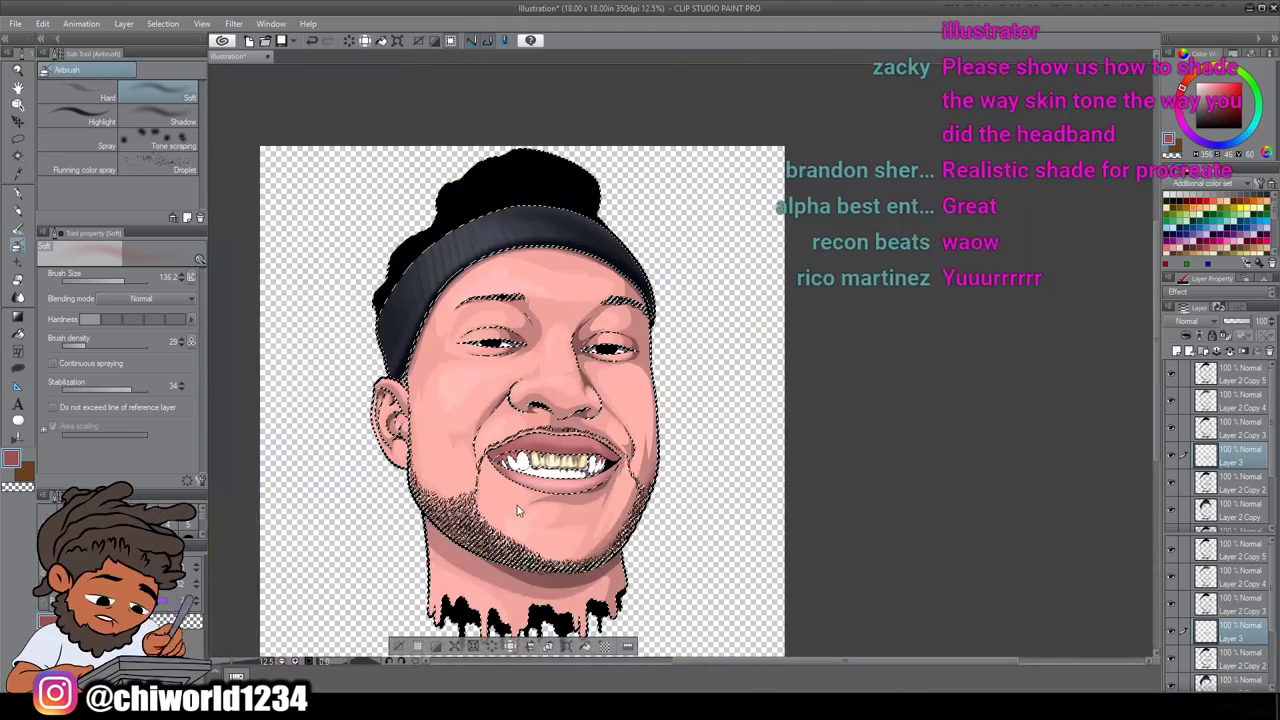
drag(517, 510, 583, 510)
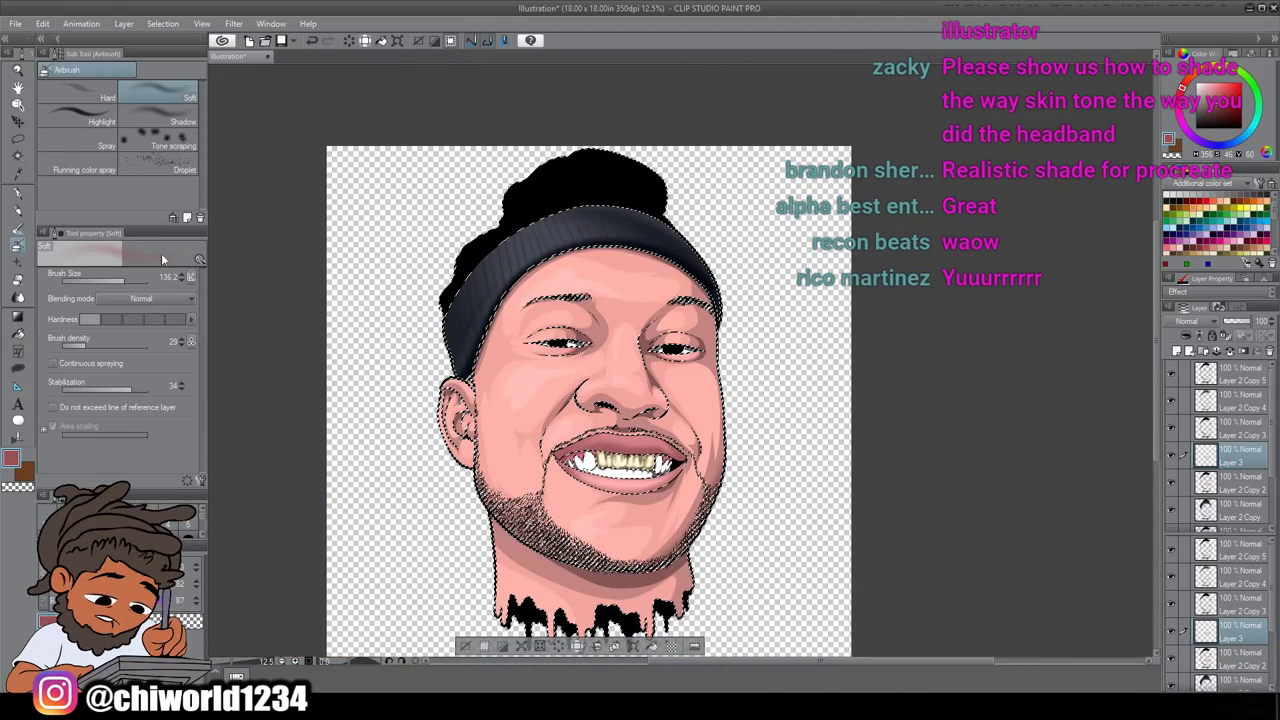
Clear the selection and add a new raster layer at the very top of the layer stack
click(17, 155)
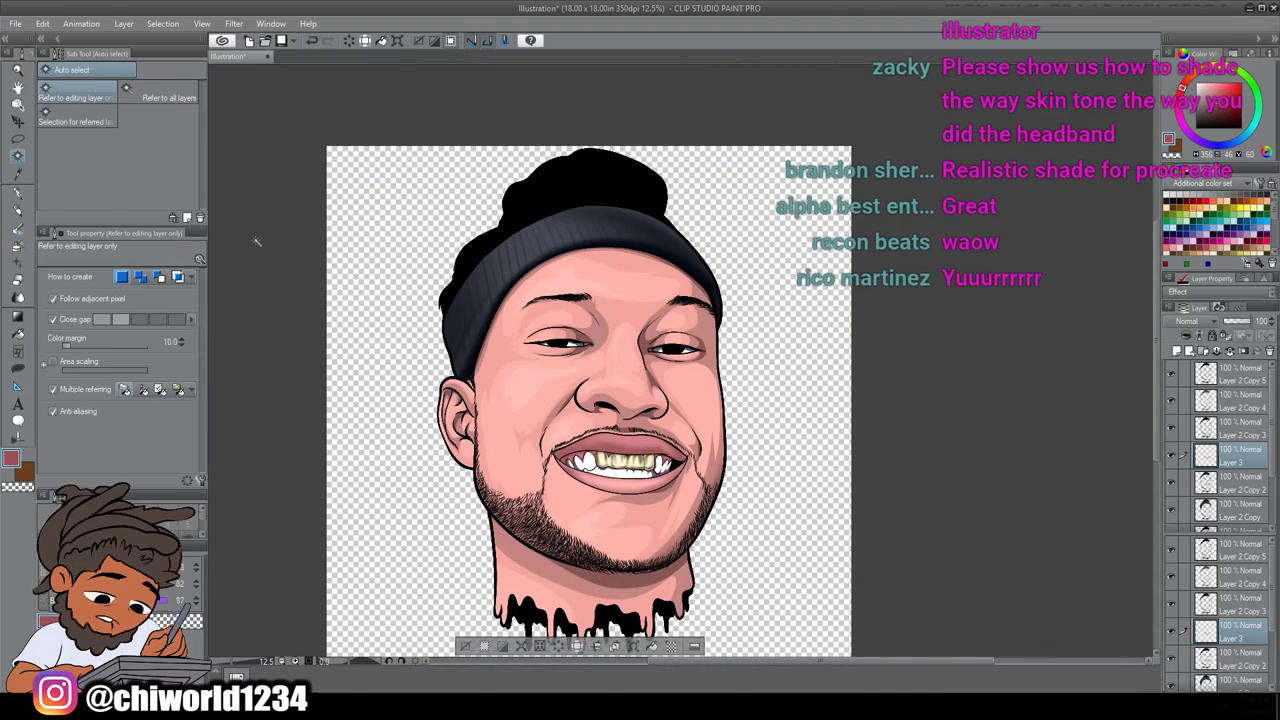
key(ctrl+d)
scroll(294, 318, left, 1)
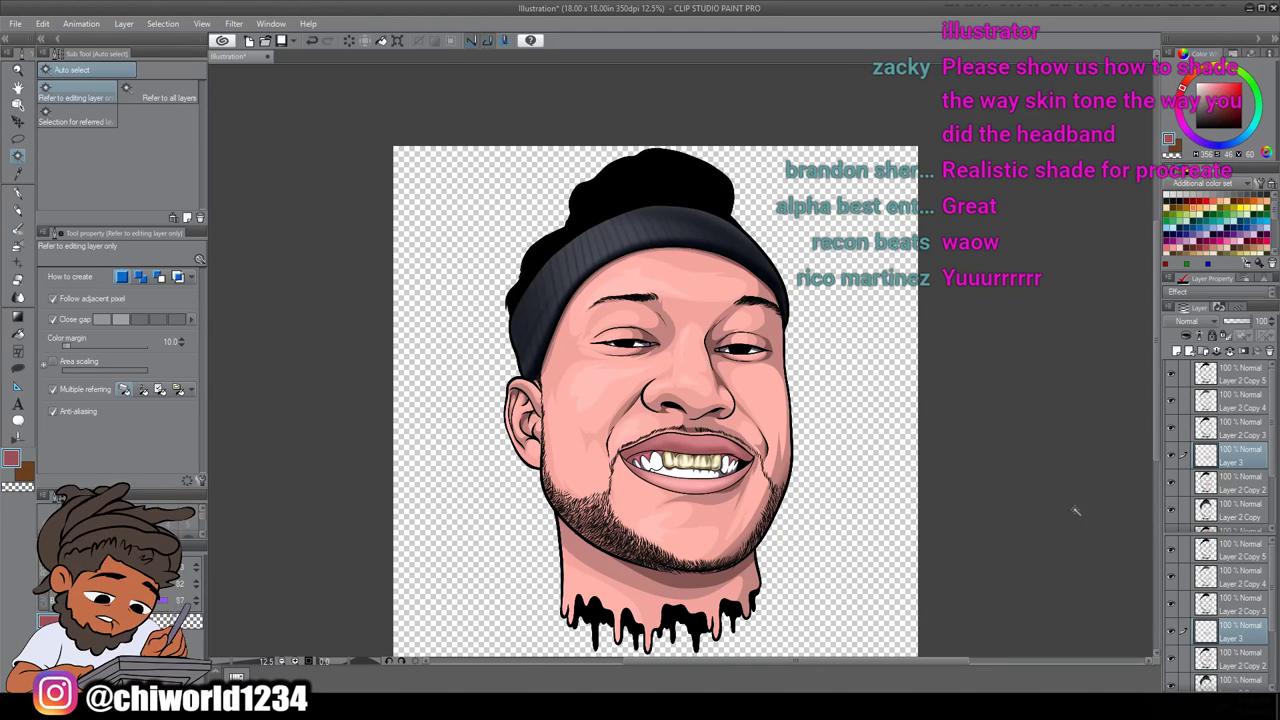
click(1177, 352)
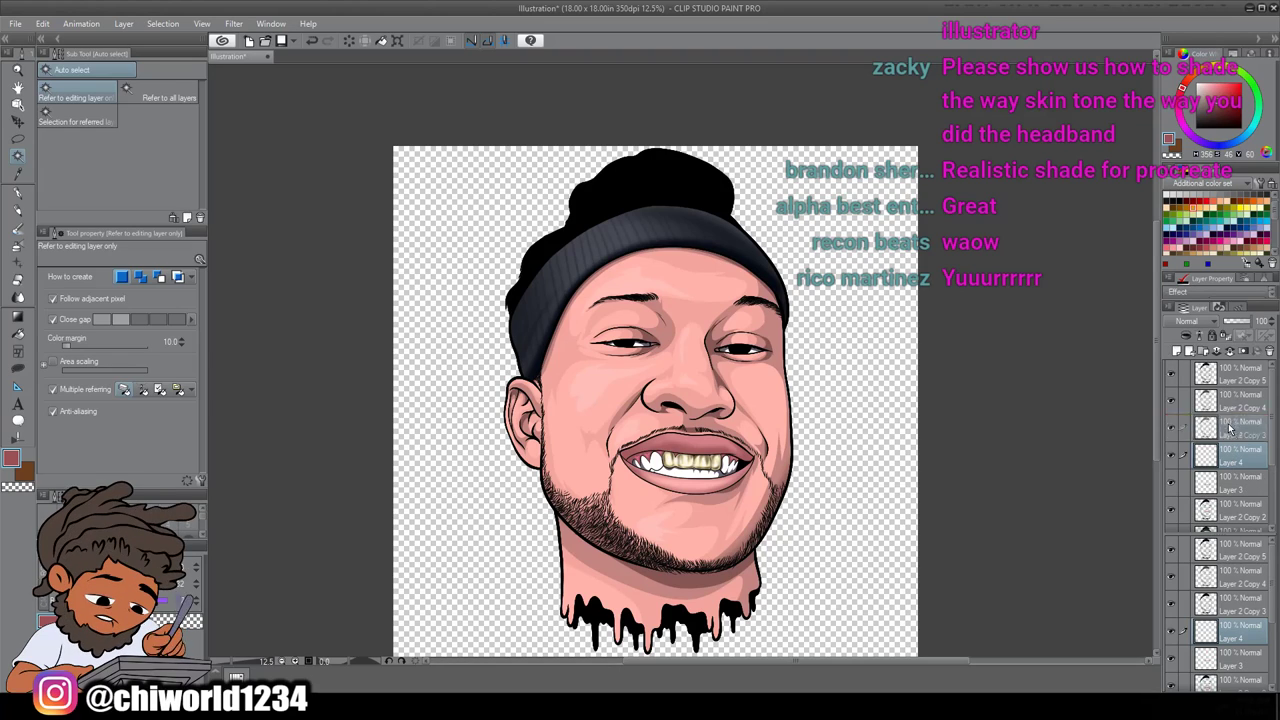
drag(1232, 372, 1230, 374)
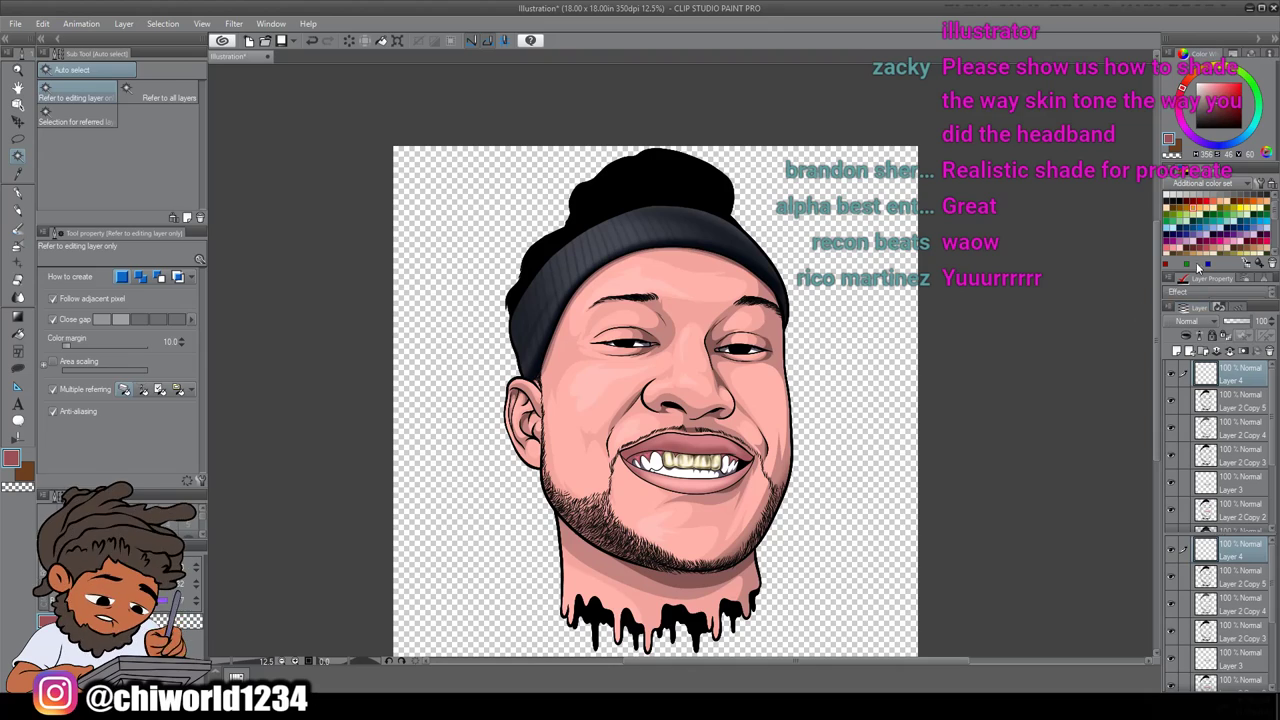
Set the drawing color to a muted gray-green with HSV 146, 17, 44 for the soft airbrush
click(1228, 248)
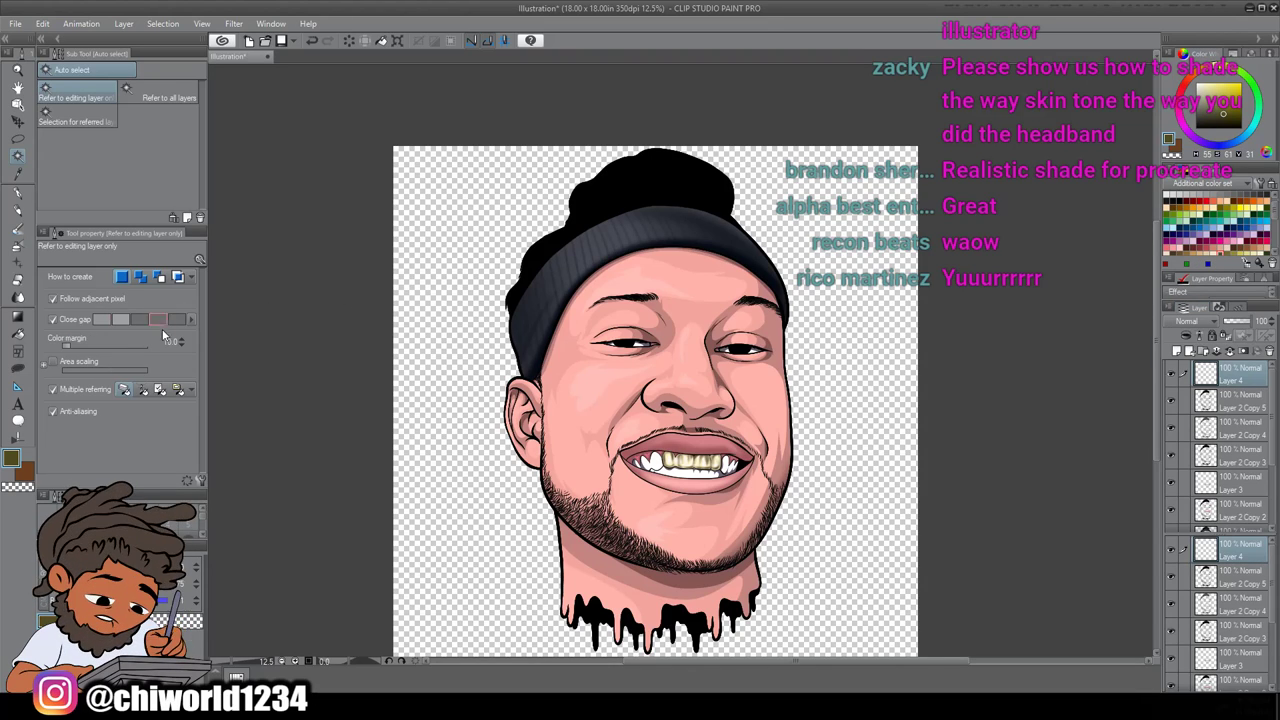
click(14, 460)
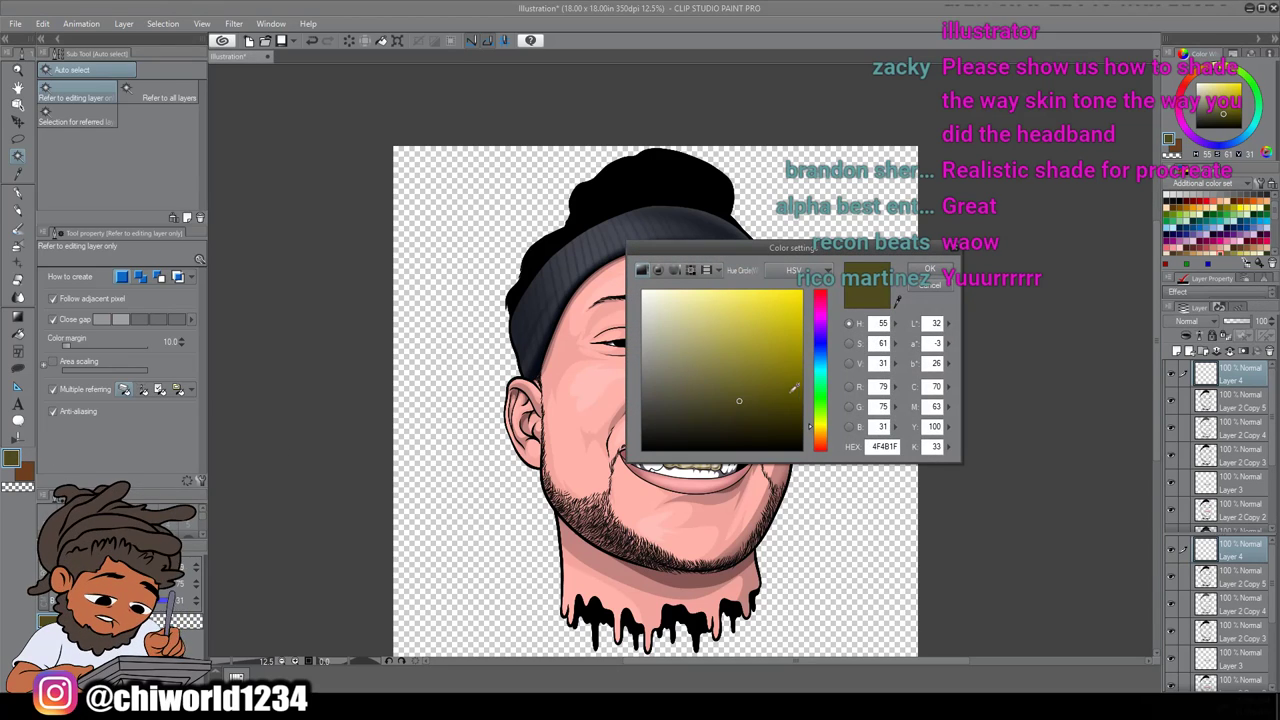
mouse_move(818, 405)
mouse_down()
mouse_move(815, 380)
mouse_move(690, 393)
mouse_move(662, 388)
mouse_move(670, 377)
mouse_up()
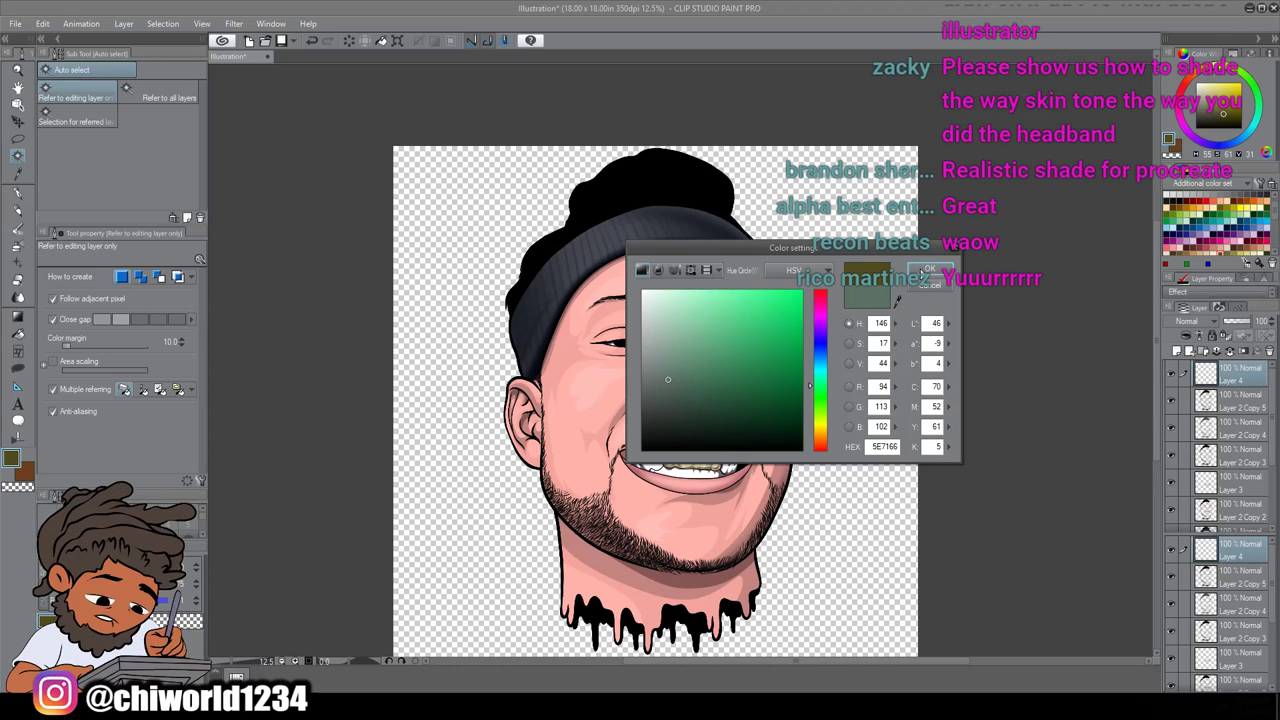
click(925, 270)
click(20, 247)
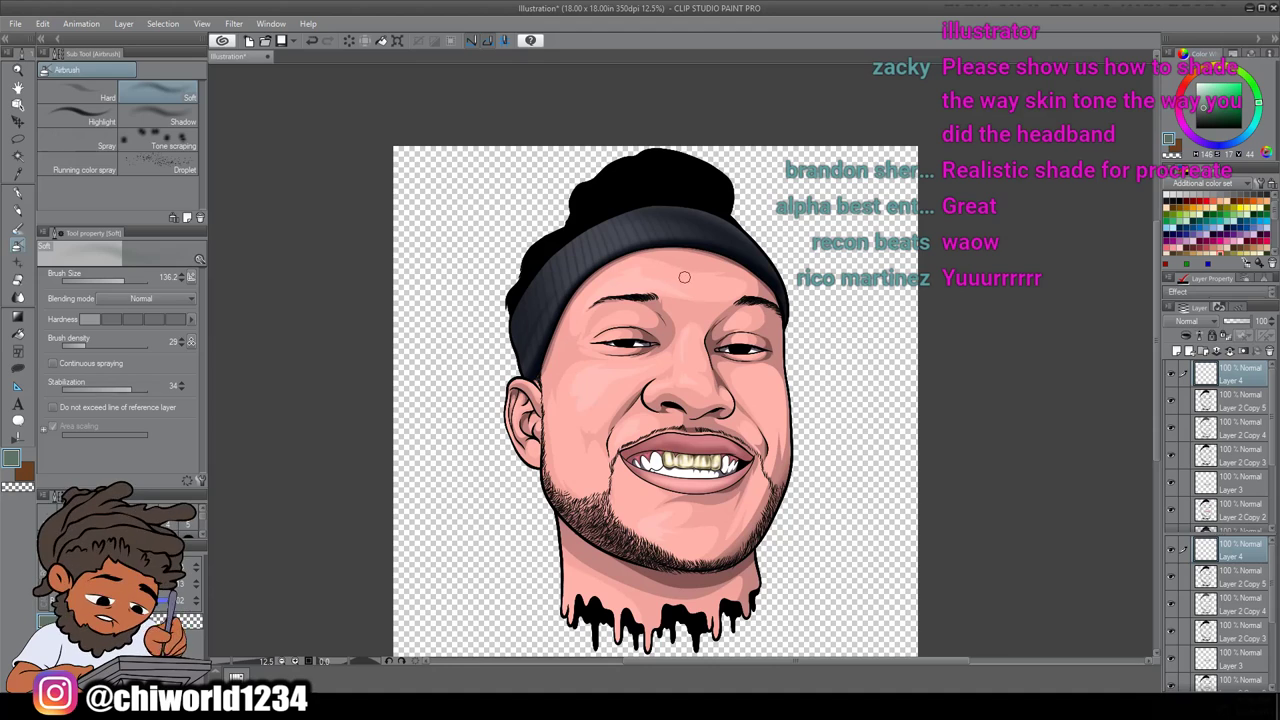
Set the airbrush size to 36.5 and paint soft gray-green irises inside the black of both eyes
scroll(684, 277, up, 8)
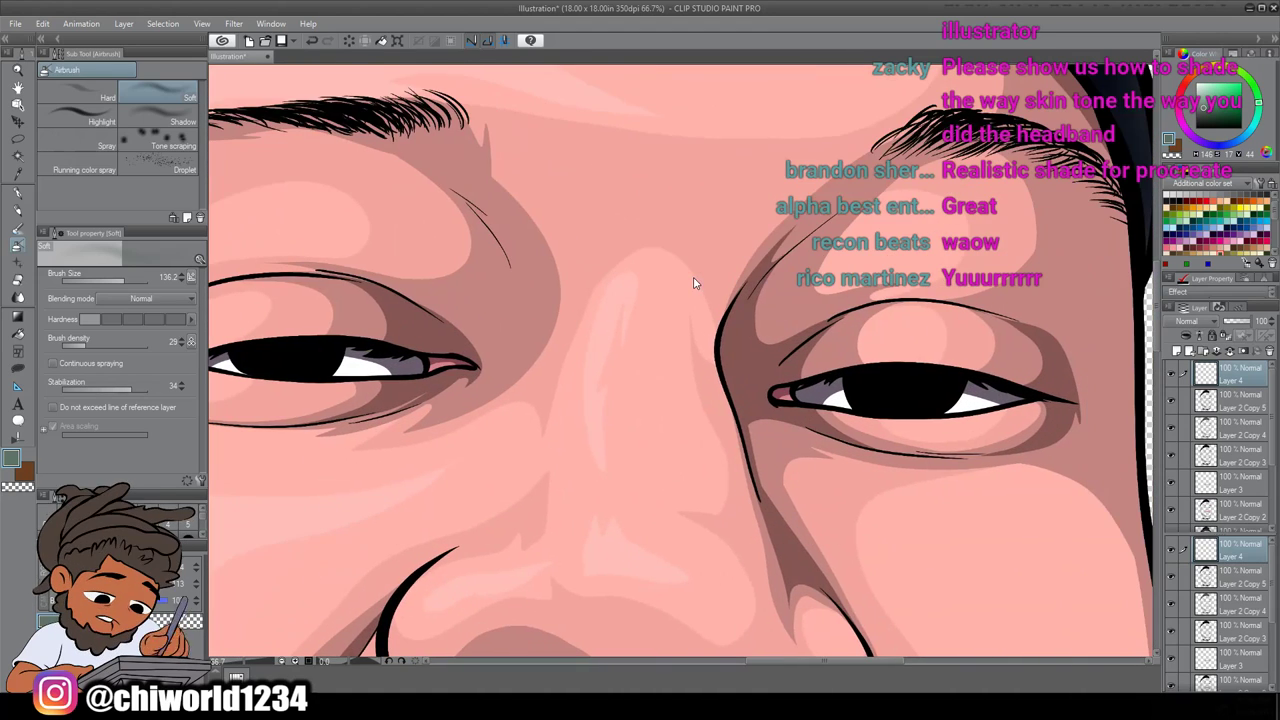
drag(125, 281, 113, 283)
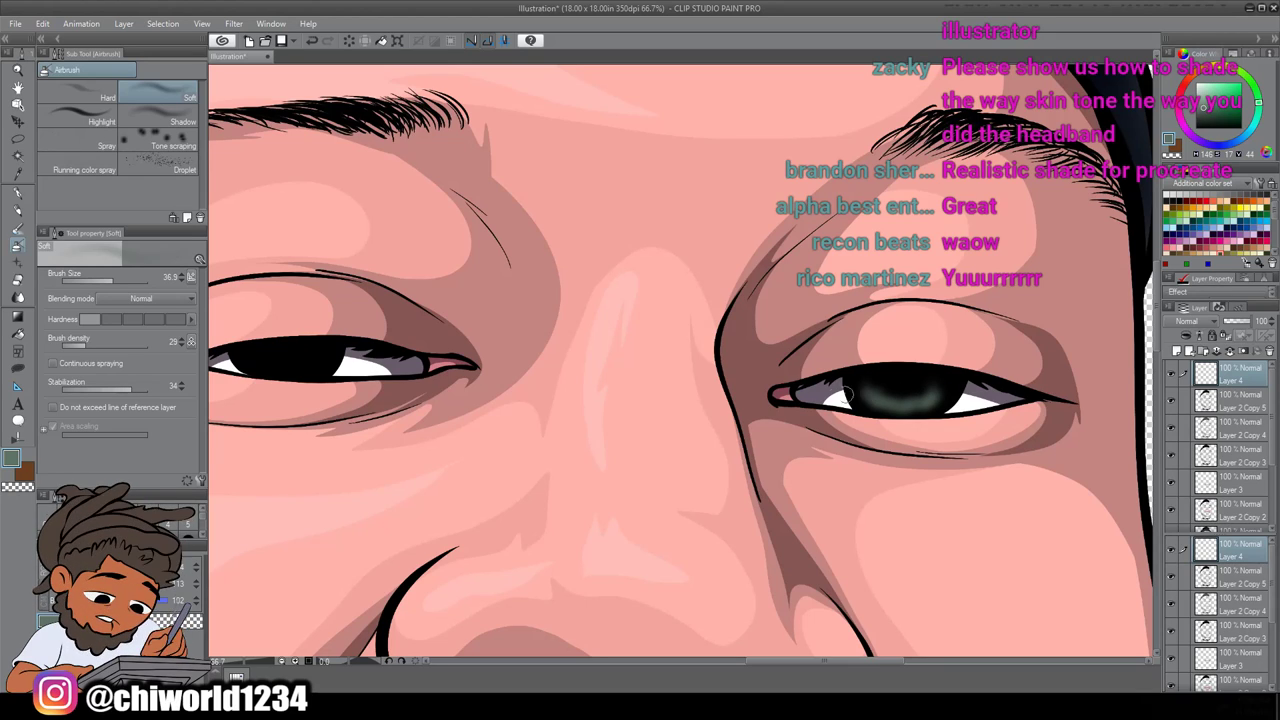
scroll(402, 458, down, 2)
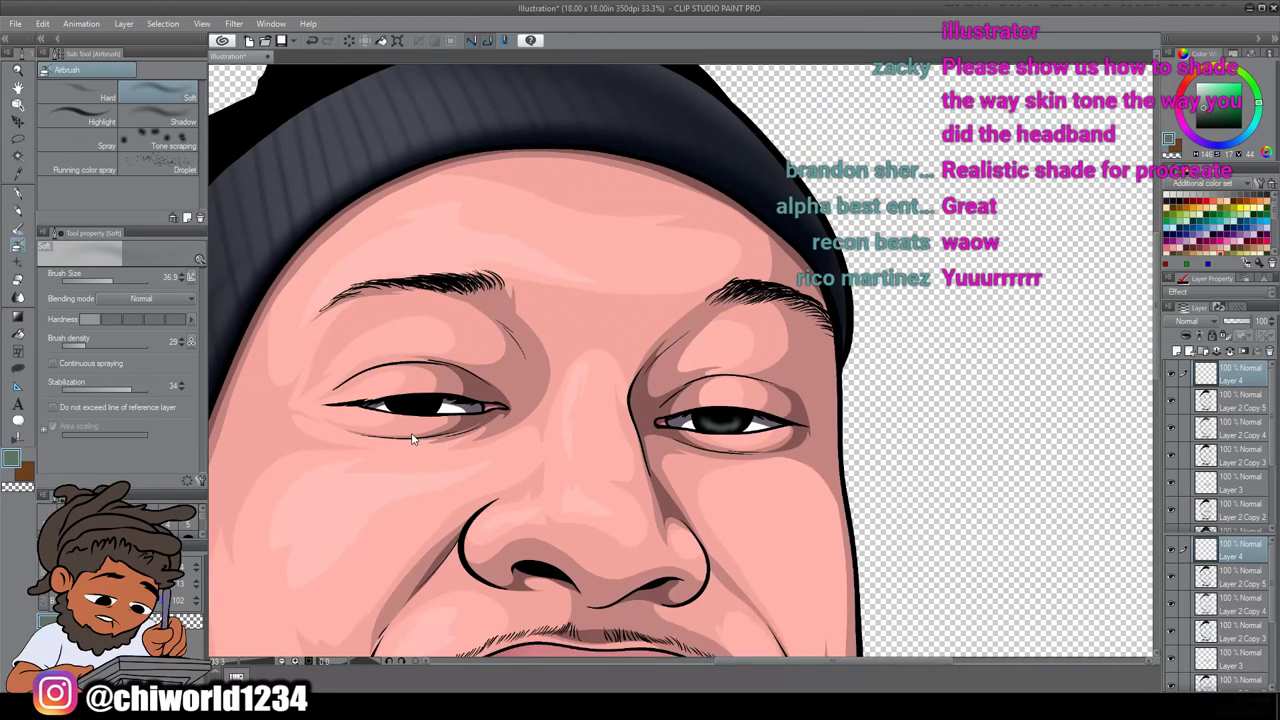
scroll(413, 438, up, 1)
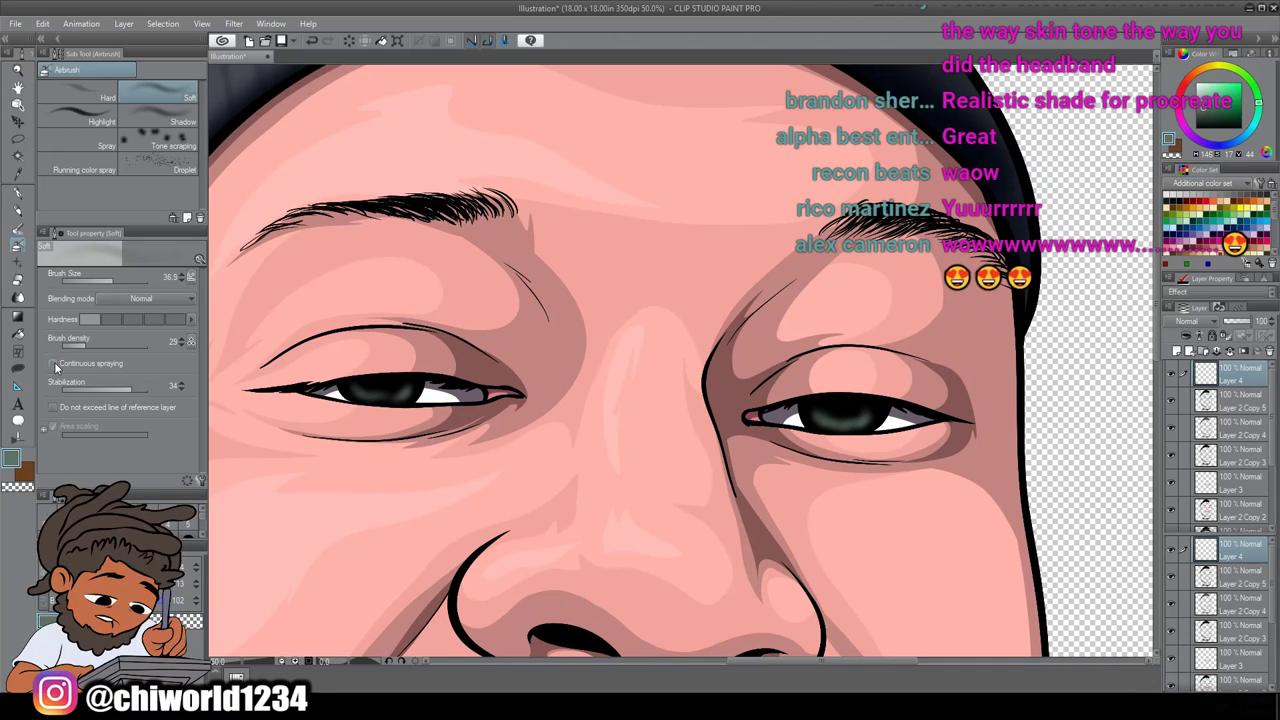
Lighten the drawing color to a pale green with HSV 146, 12, 80 and airbrush soft highlights on both irises
click(14, 463)
drag(672, 330, 660, 318)
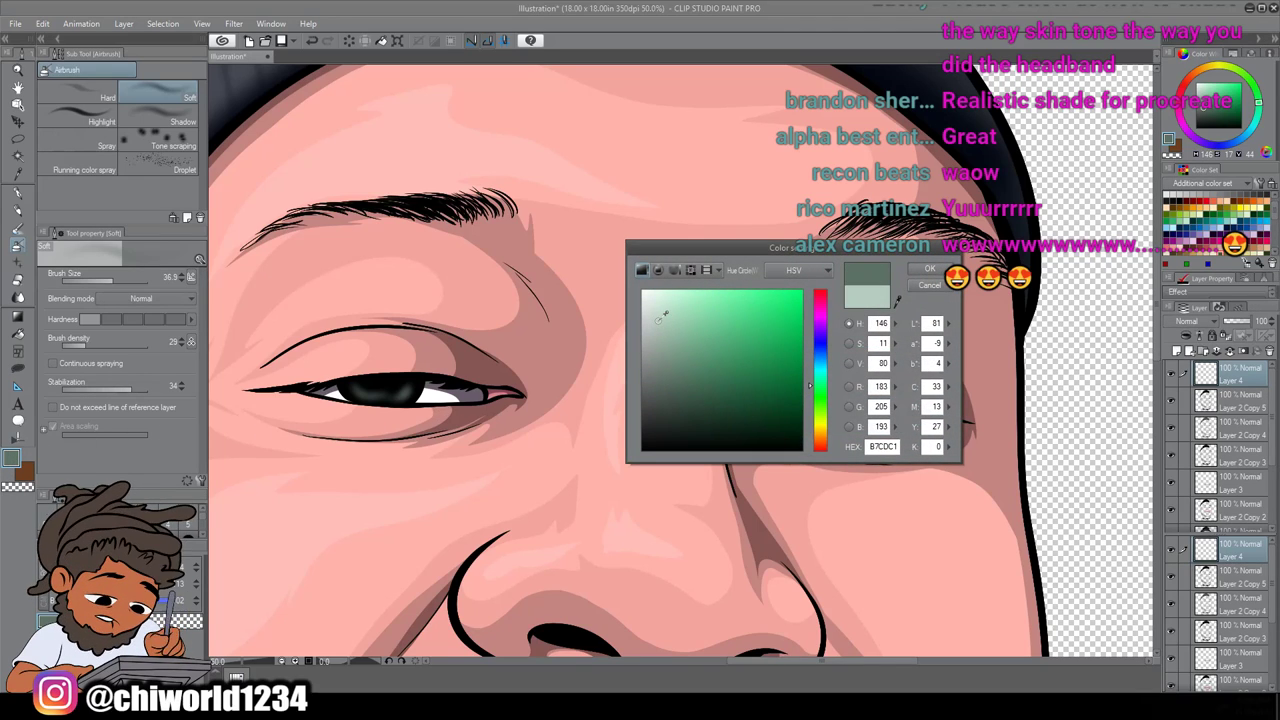
click(925, 270)
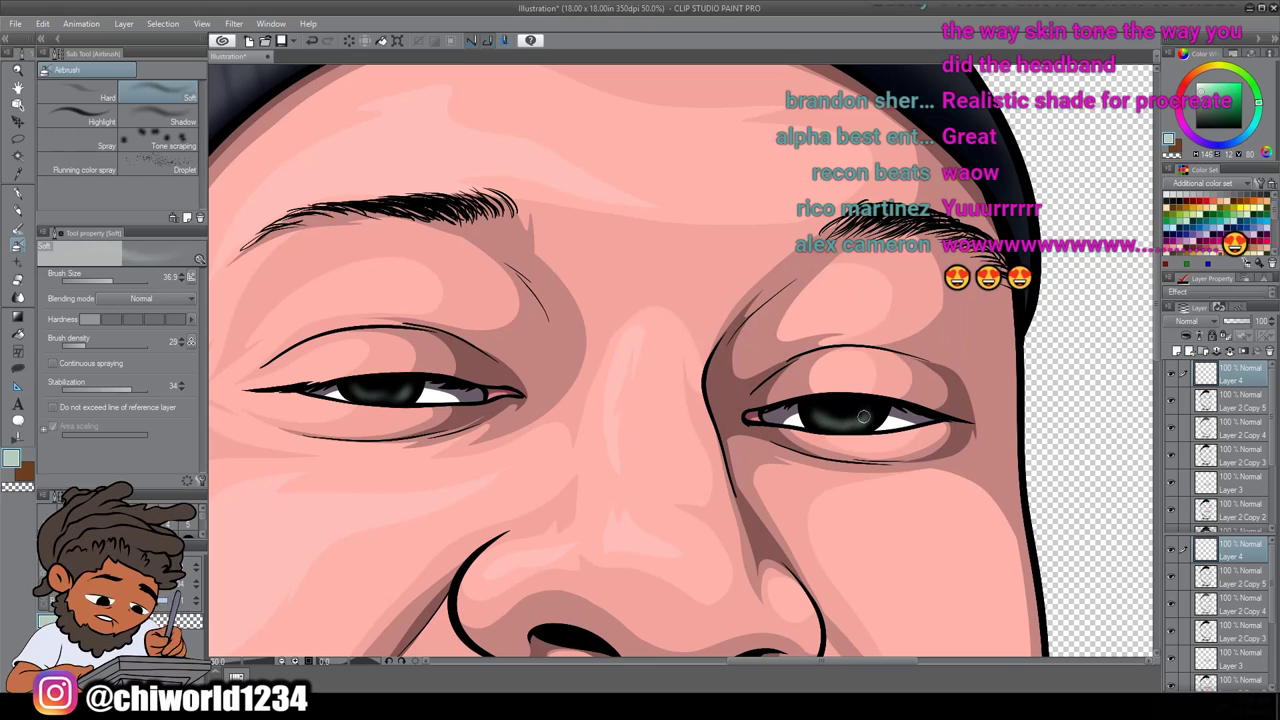
drag(846, 422, 858, 416)
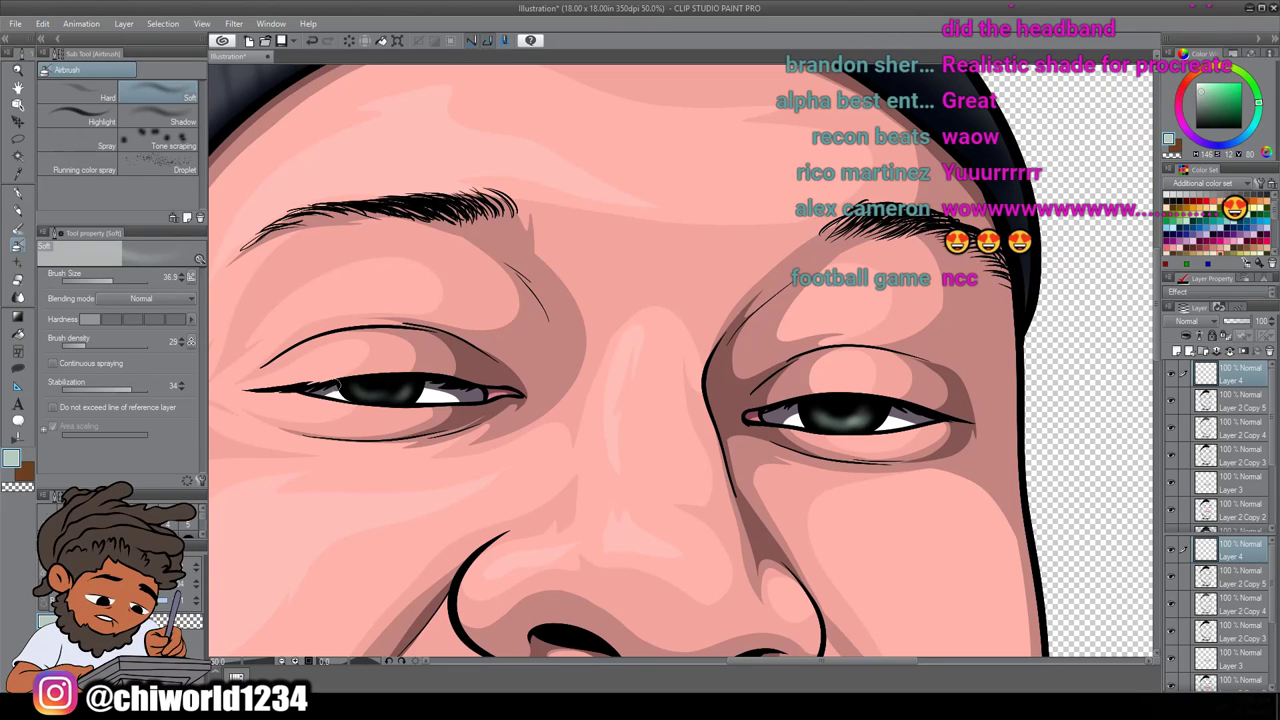
drag(393, 393, 368, 391)
scroll(643, 548, down, 4)
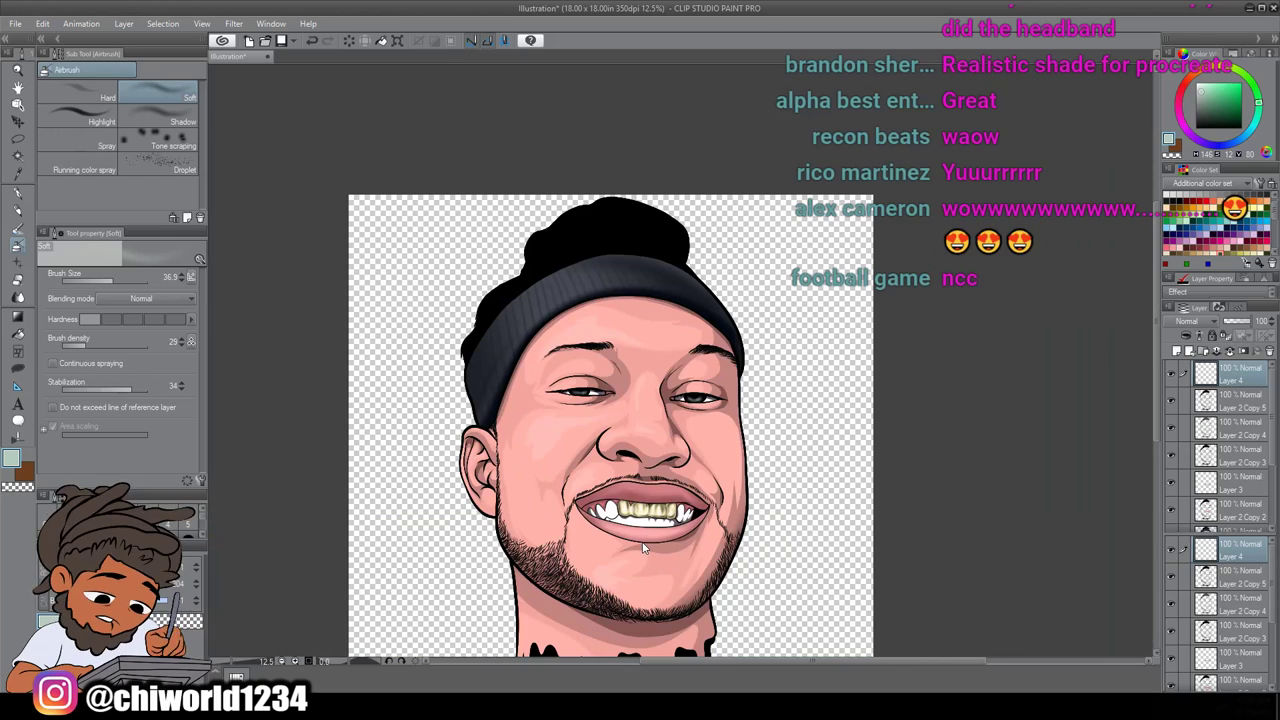
scroll(643, 548, up, 3)
scroll(643, 548, down, 3)
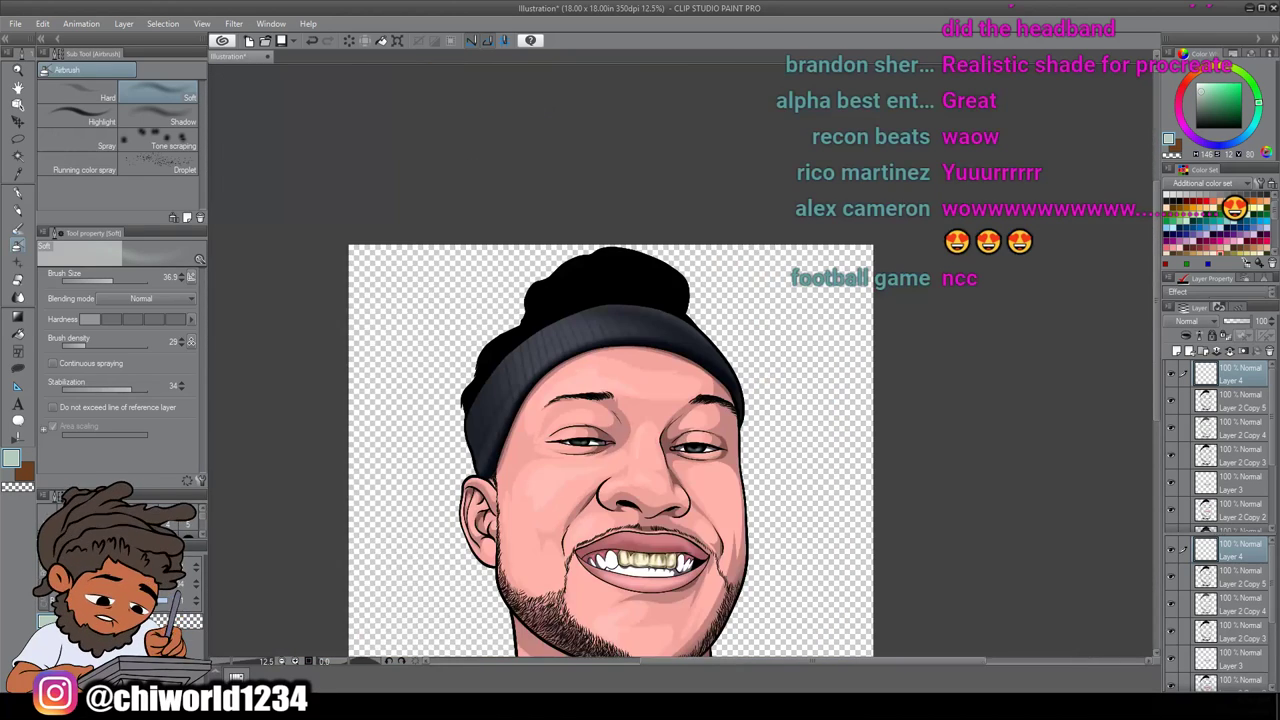
scroll(643, 548, left, 1)
scroll(642, 542, down, 2)
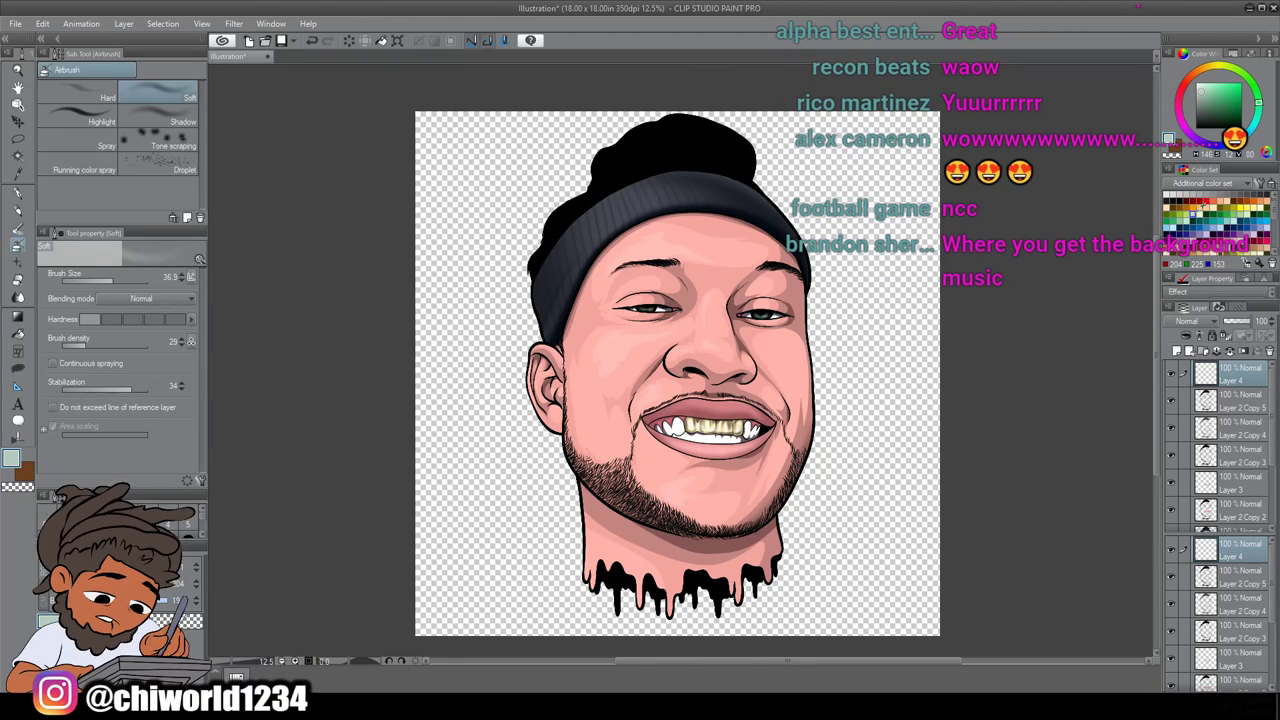
Set the drawing color to a dark reddish brown with HSV 19, 76, 37
click(1181, 203)
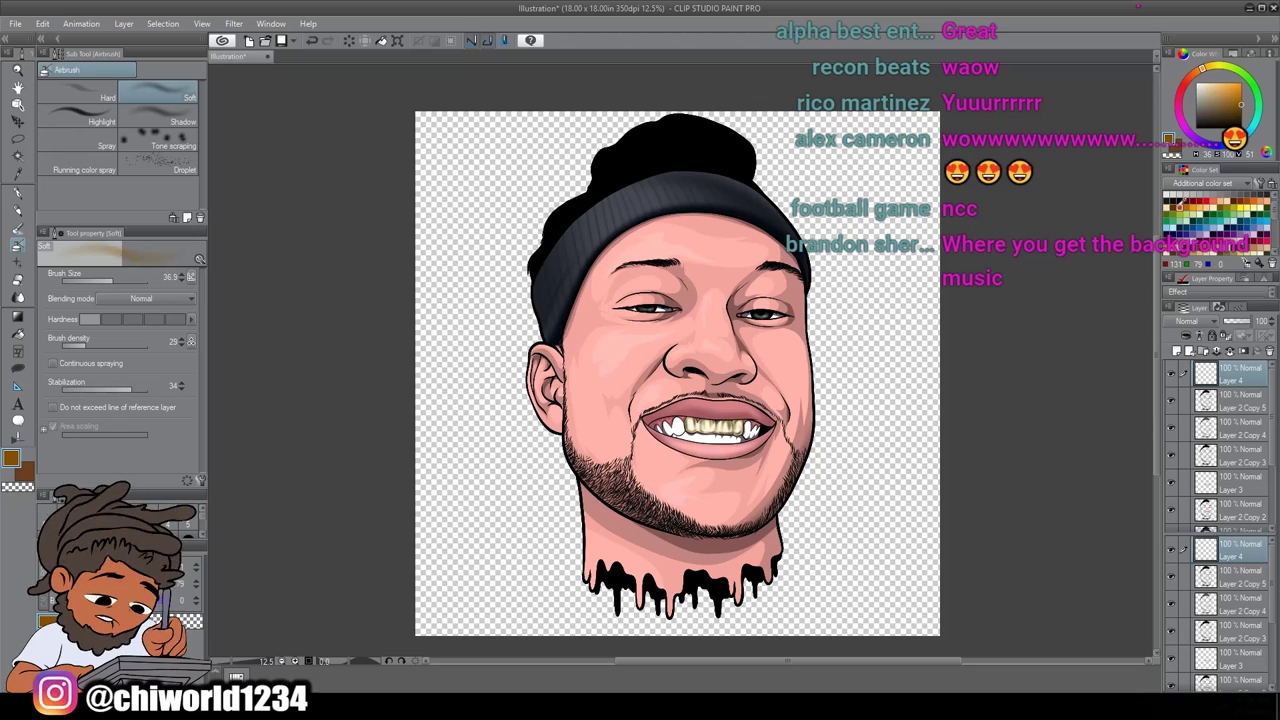
click(10, 458)
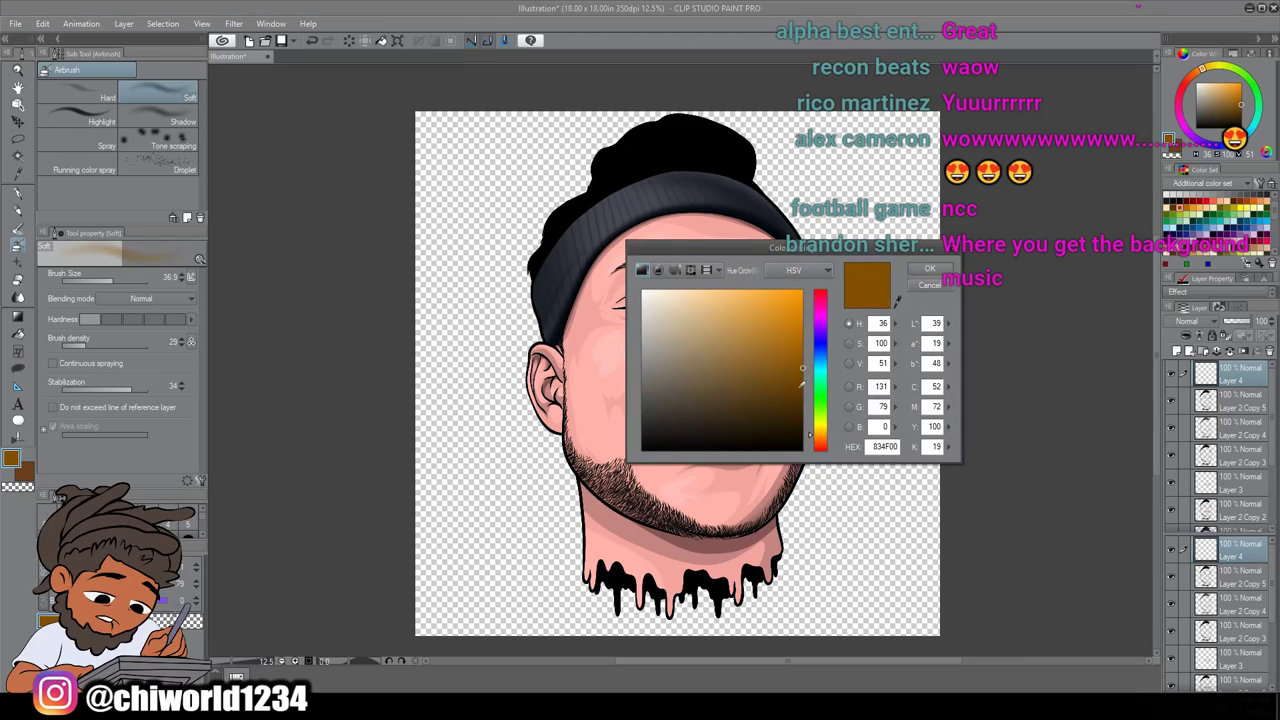
drag(812, 434, 815, 446)
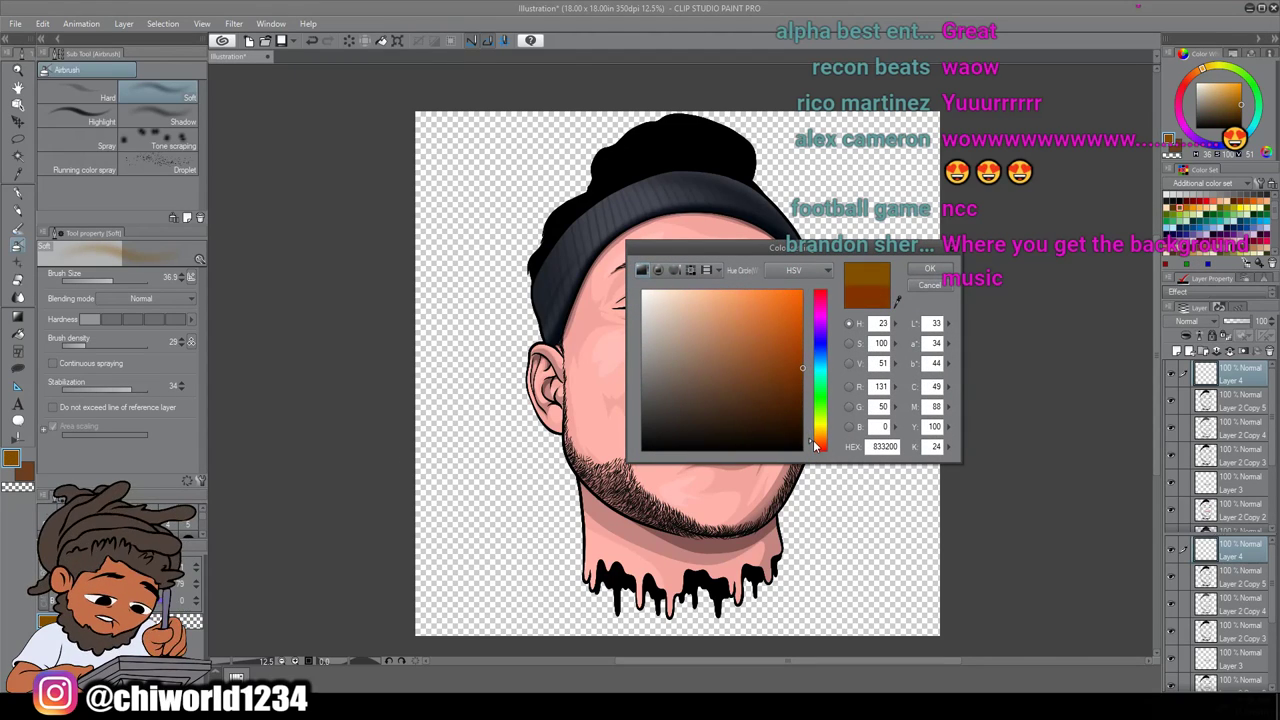
drag(802, 370, 777, 386)
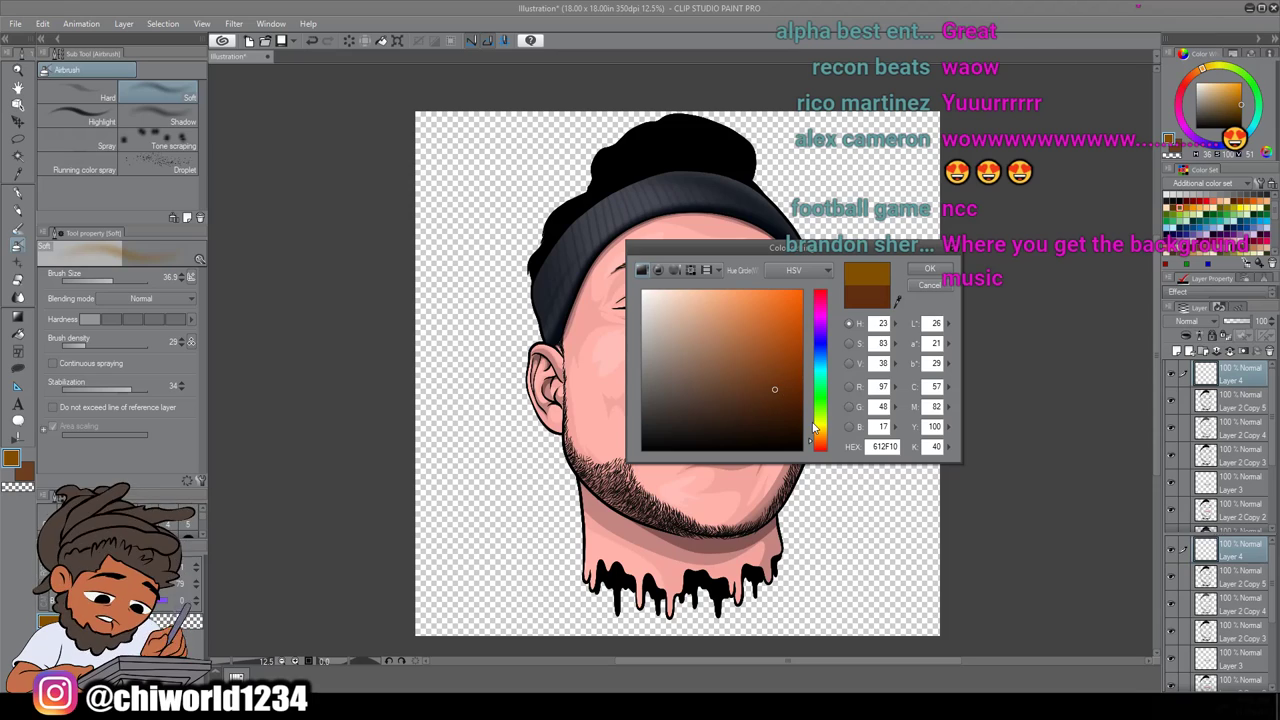
drag(813, 444, 815, 448)
click(765, 397)
click(767, 389)
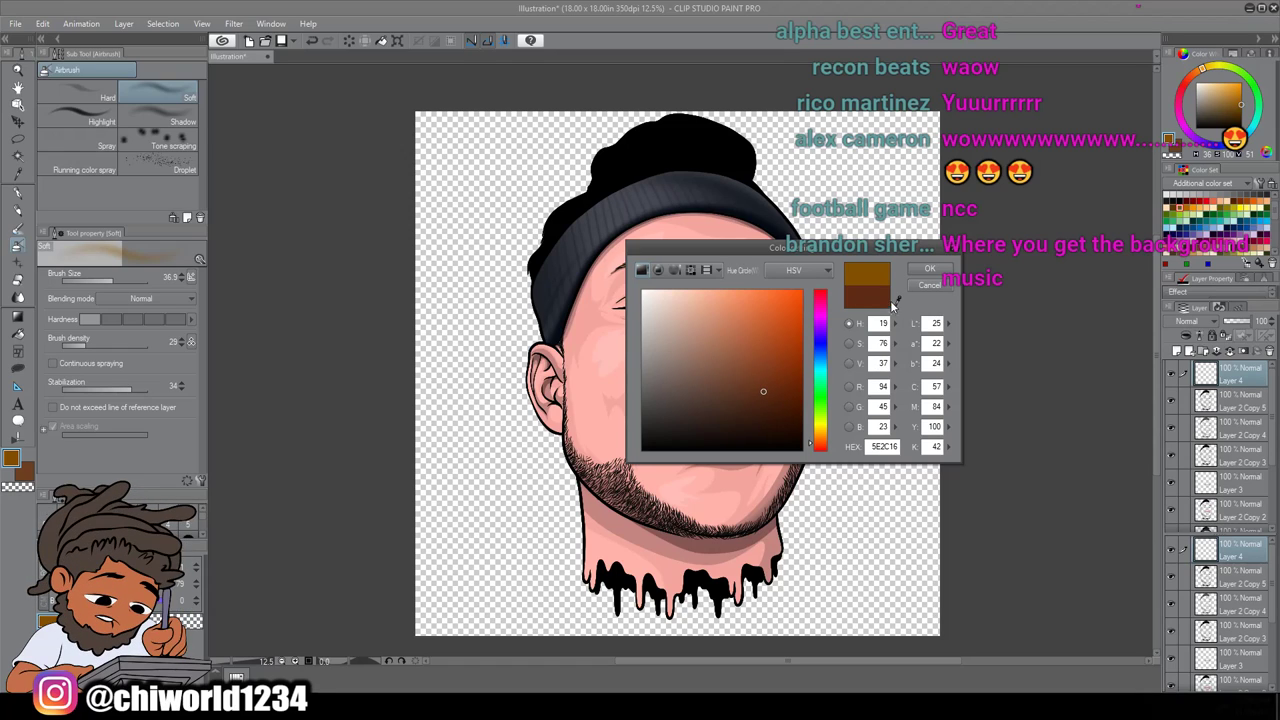
click(924, 267)
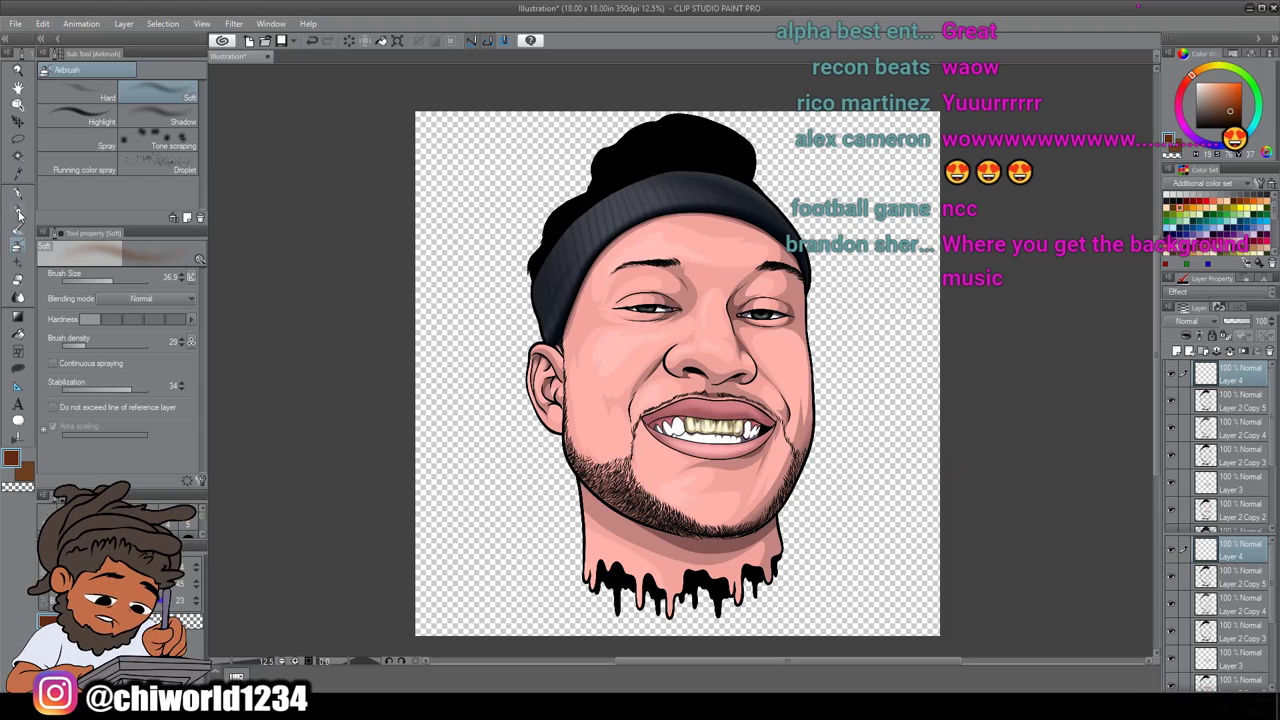
Try brown highlight strokes on the black hair bun with the Smooth watercolor brush at size 73.7
click(17, 210)
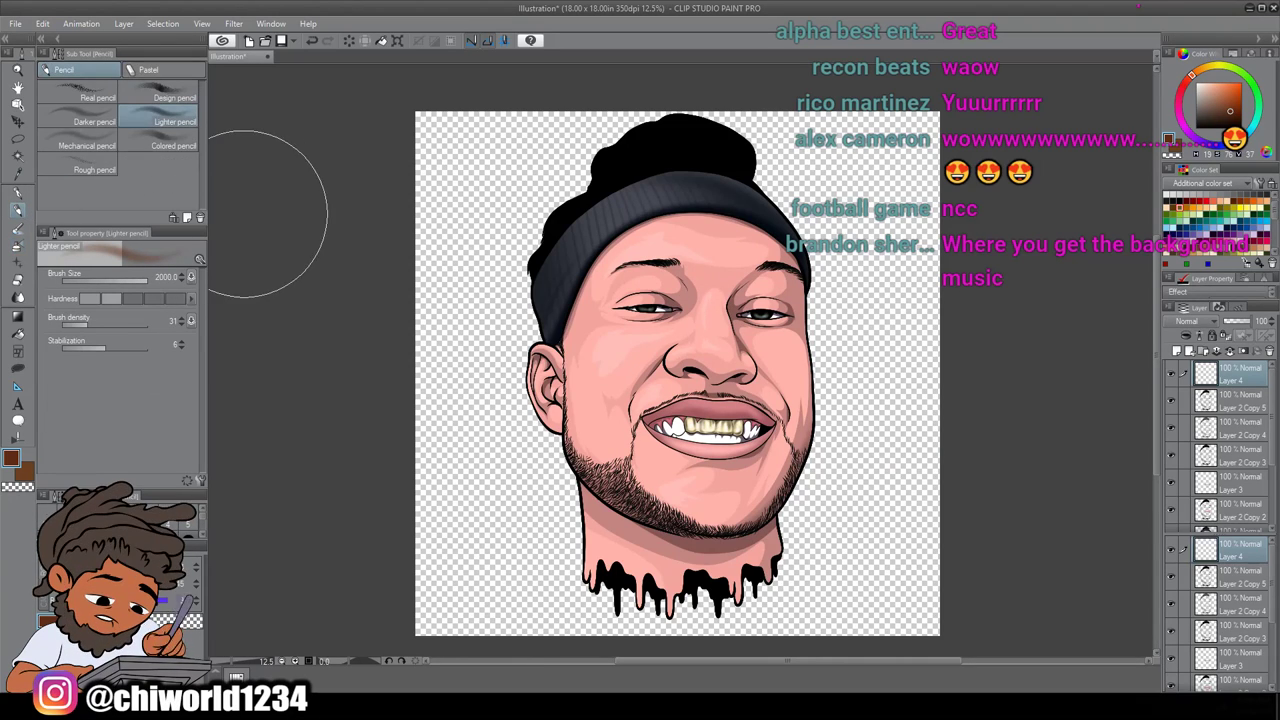
drag(145, 279, 126, 285)
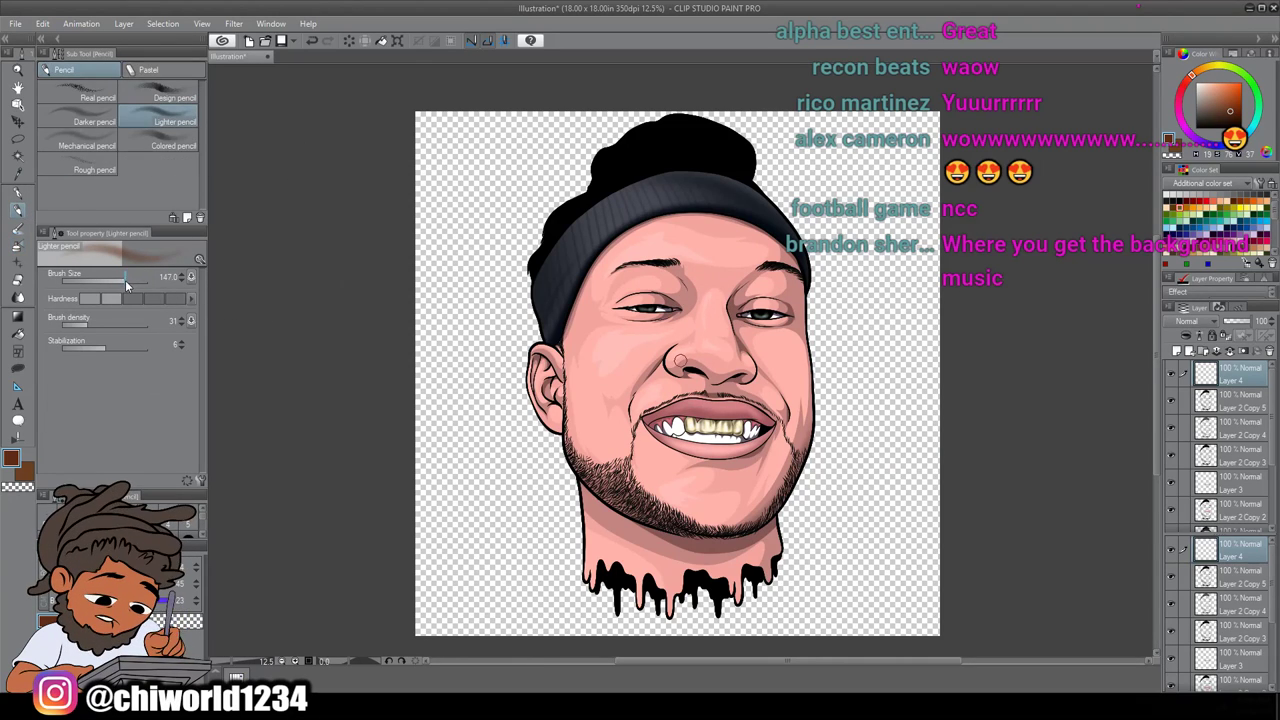
click(18, 229)
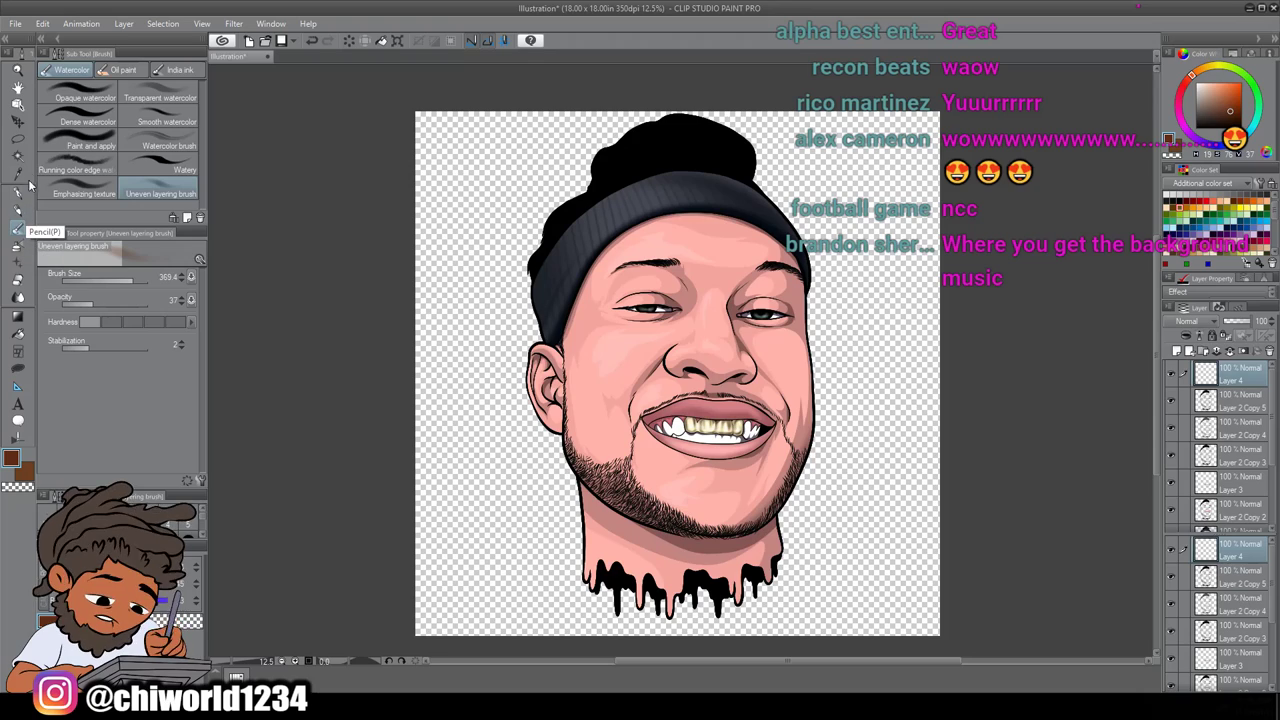
click(150, 121)
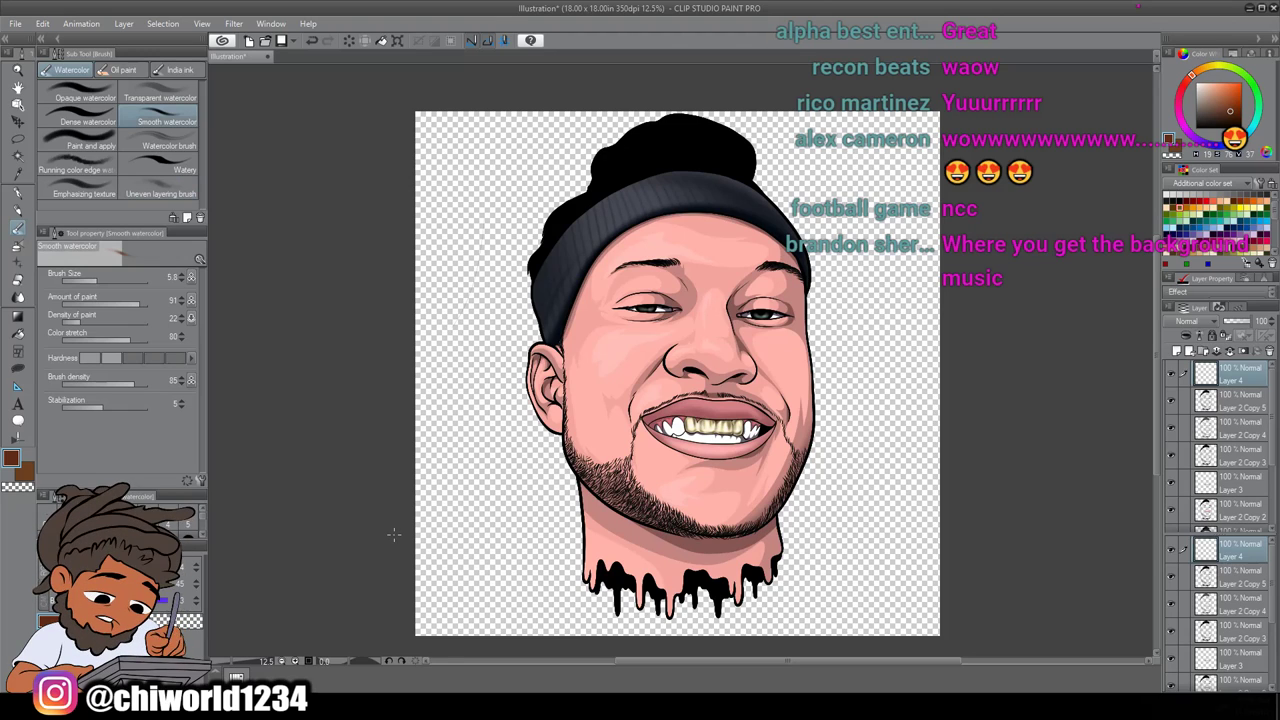
scroll(677, 458, up, 2)
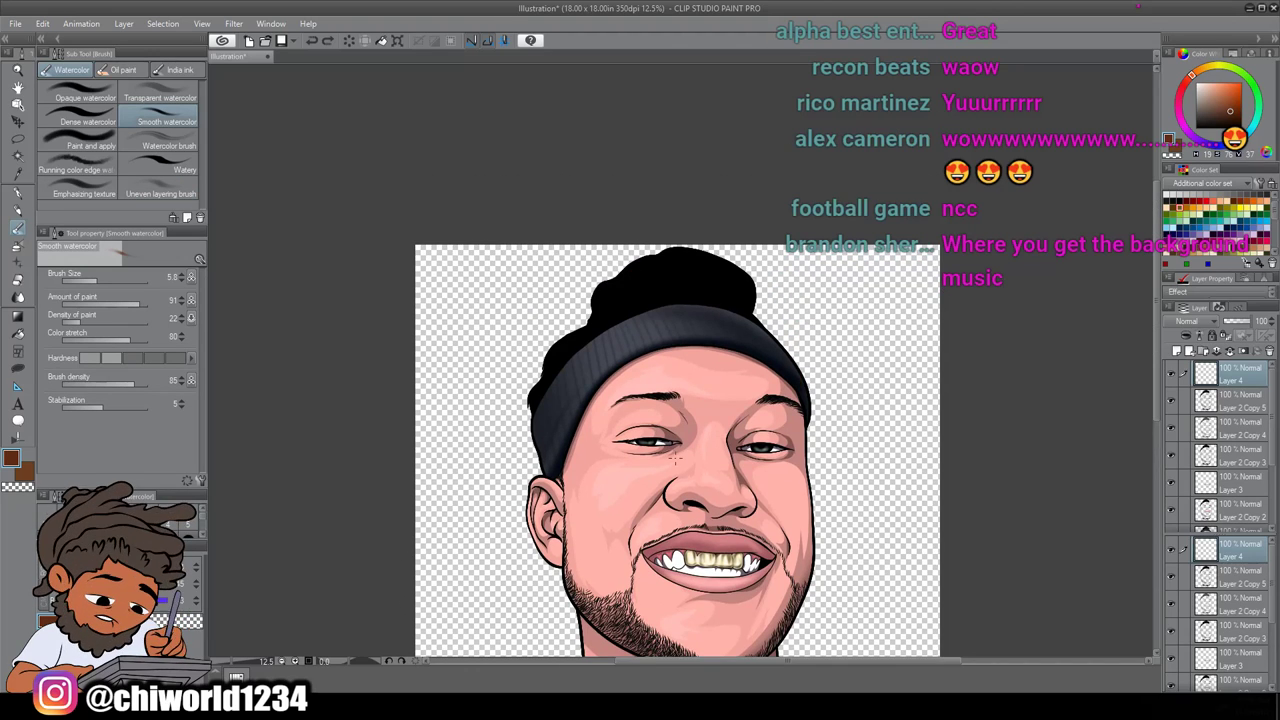
scroll(706, 466, up, 3)
scroll(702, 461, up, 3)
scroll(700, 458, up, 3)
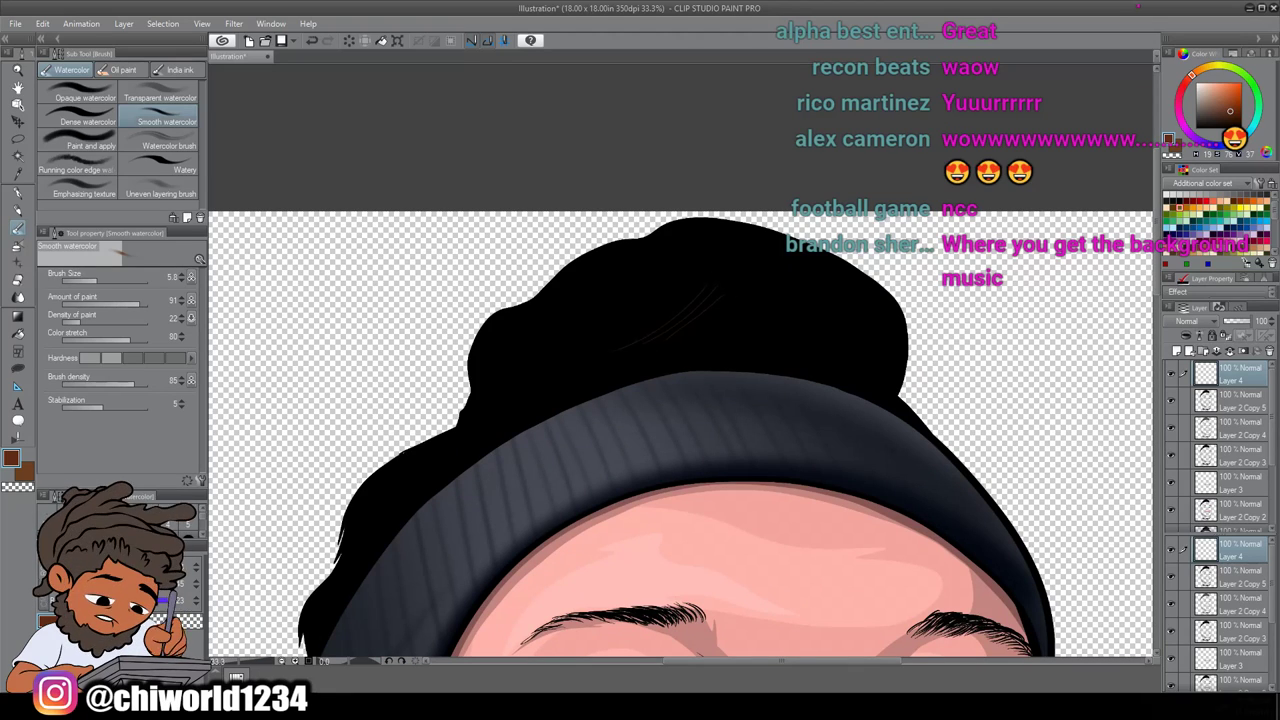
drag(97, 277, 119, 281)
mouse_move(699, 290)
mouse_down()
mouse_move(637, 346)
mouse_move(699, 285)
mouse_move(644, 321)
mouse_move(655, 294)
mouse_move(592, 355)
mouse_move(608, 305)
mouse_up()
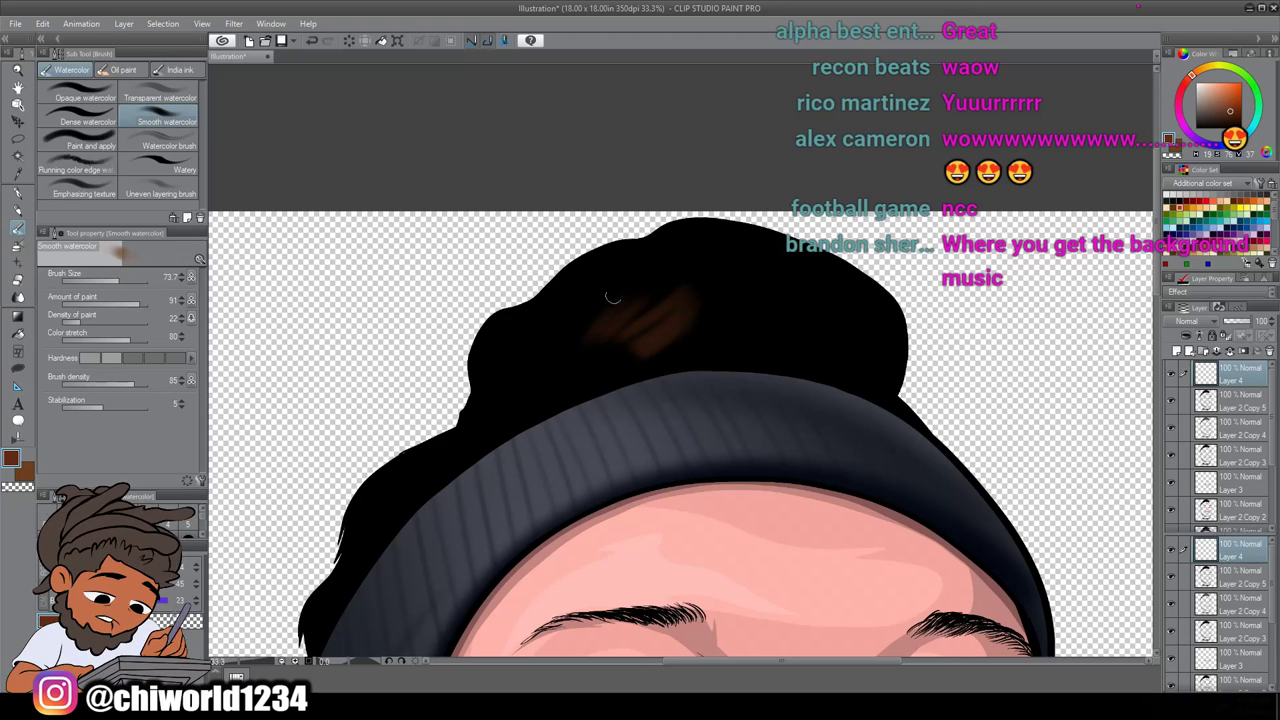
Undo the Smooth watercolor strokes on the hair bun
scroll(516, 484, down, 3)
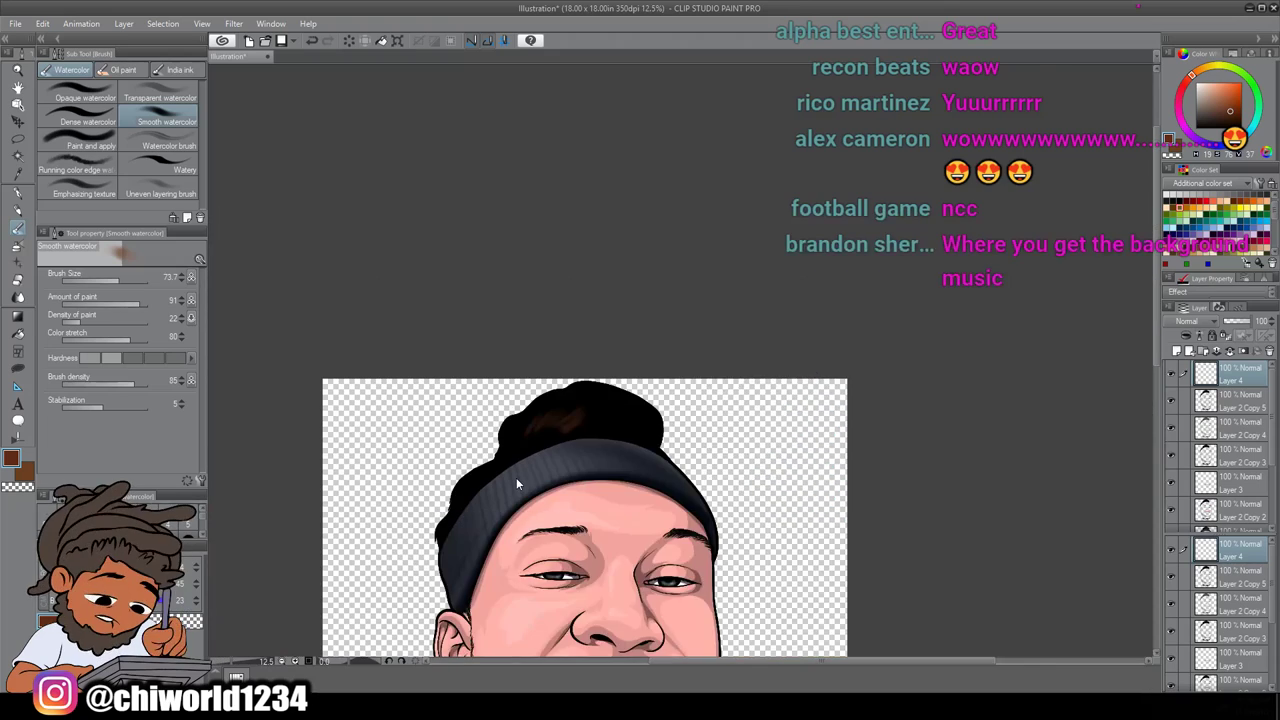
scroll(516, 477, up, 4)
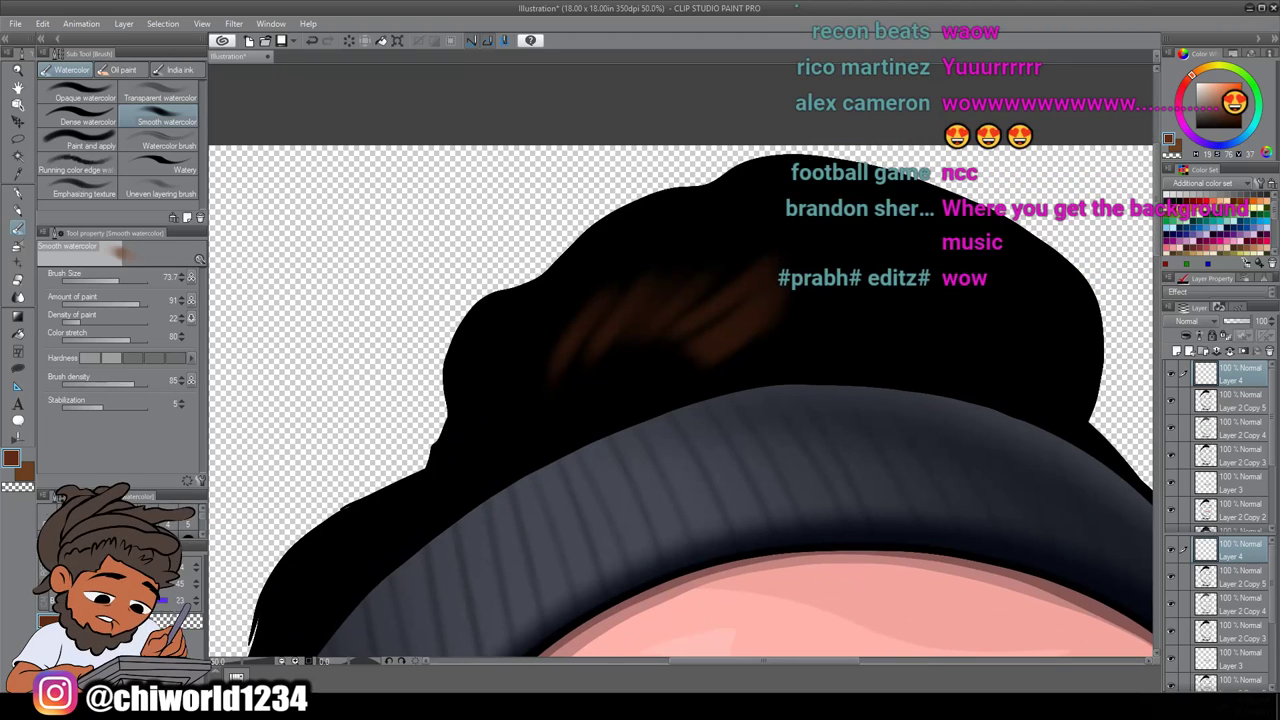
key(ctrl+z)
key(ctrl+z)
key(ctrl+z)
key(ctrl+z)
key(ctrl+z)
key(ctrl+z)
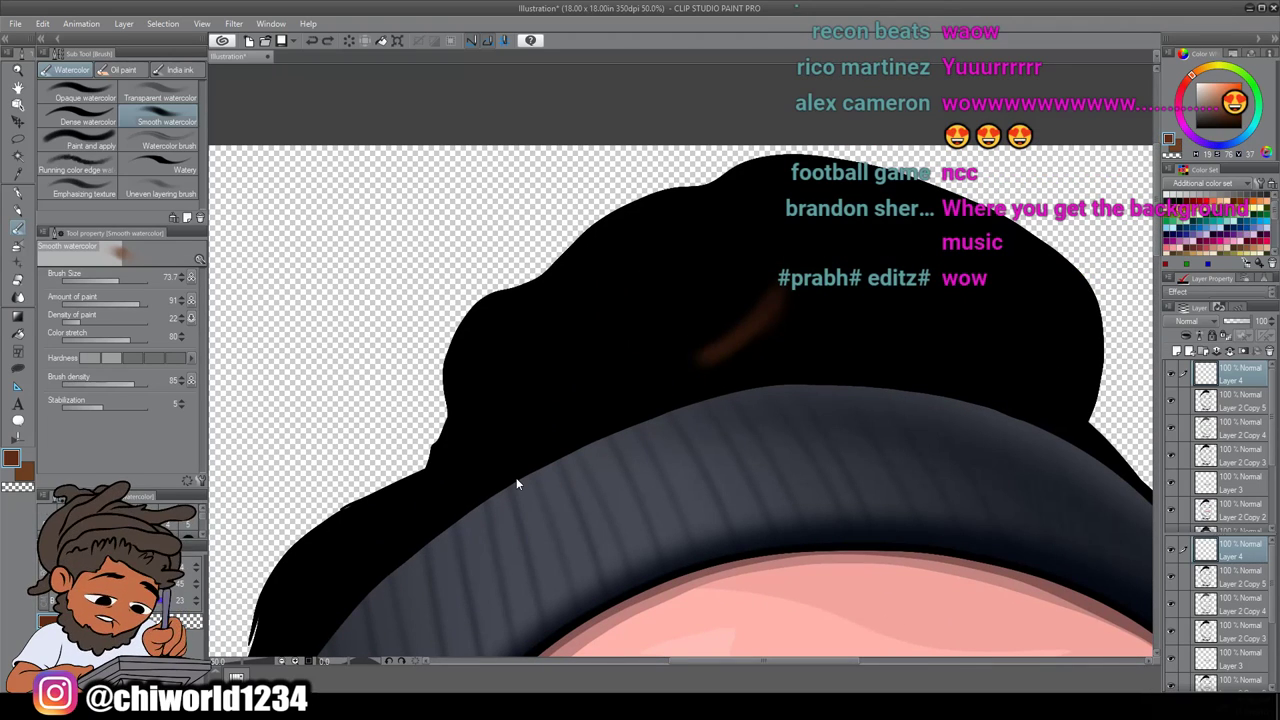
key(ctrl+z)
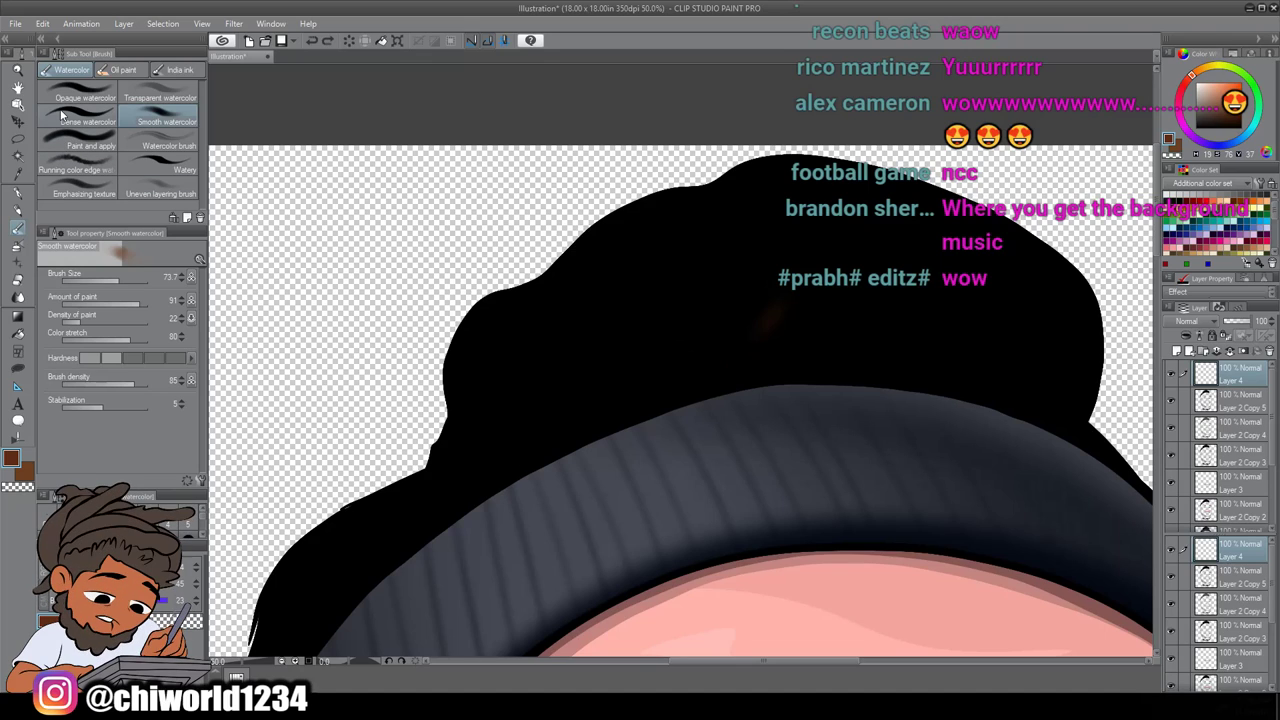
Try thin curved brown strands on the hair bun with the Opaque watercolor brush at size 29.3
click(70, 97)
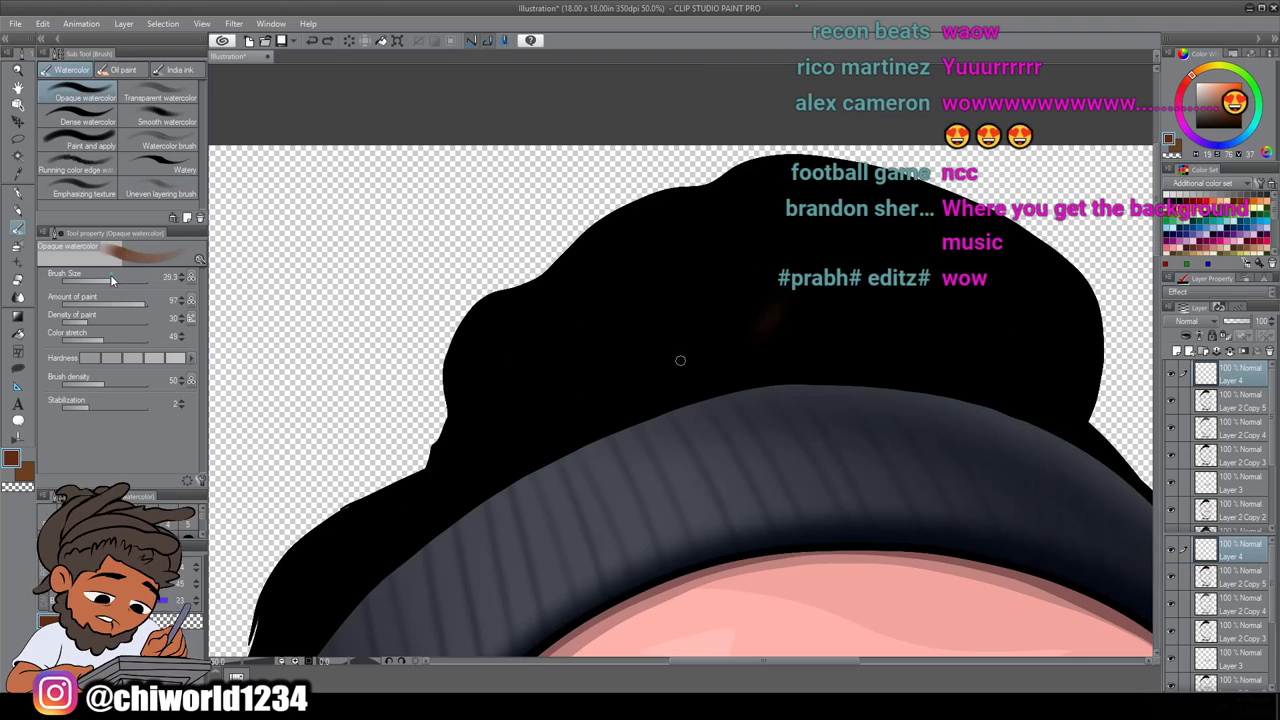
drag(111, 274, 110, 277)
mouse_move(745, 268)
mouse_down()
mouse_move(697, 345)
mouse_move(677, 318)
mouse_move(662, 328)
mouse_up()
mouse_move(706, 264)
mouse_down()
mouse_move(646, 326)
mouse_move(632, 322)
mouse_up()
drag(652, 278, 616, 326)
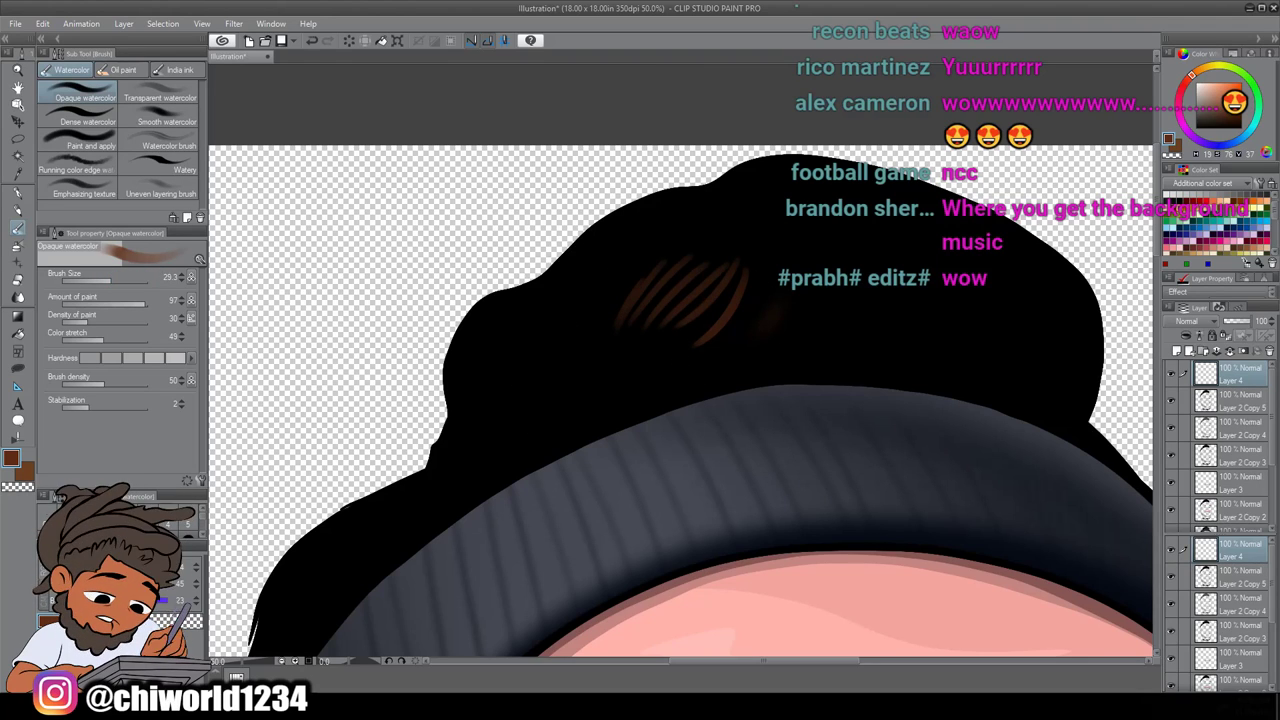
Undo the thin Opaque watercolor strands on the hair bun
key(ctrl+z)
key(ctrl+z)
key(ctrl+z)
key(ctrl+z)
key(ctrl+z)
key(ctrl+z)
key(ctrl+z)
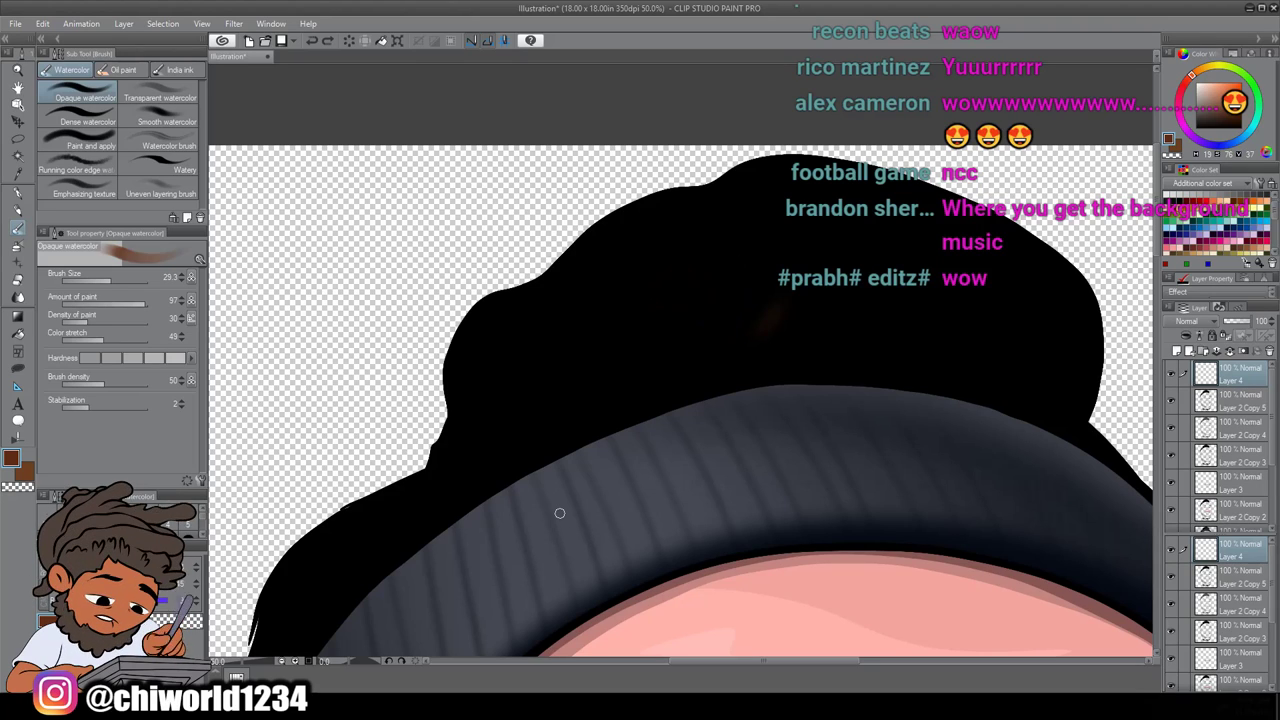
Set the Opaque watercolor brush to size 36.5 and amount of paint 78, and paint curved brown strands on the bun's upper left
mouse_move(111, 281)
mouse_down()
mouse_move(92, 280)
mouse_move(135, 303)
mouse_move(106, 273)
mouse_up()
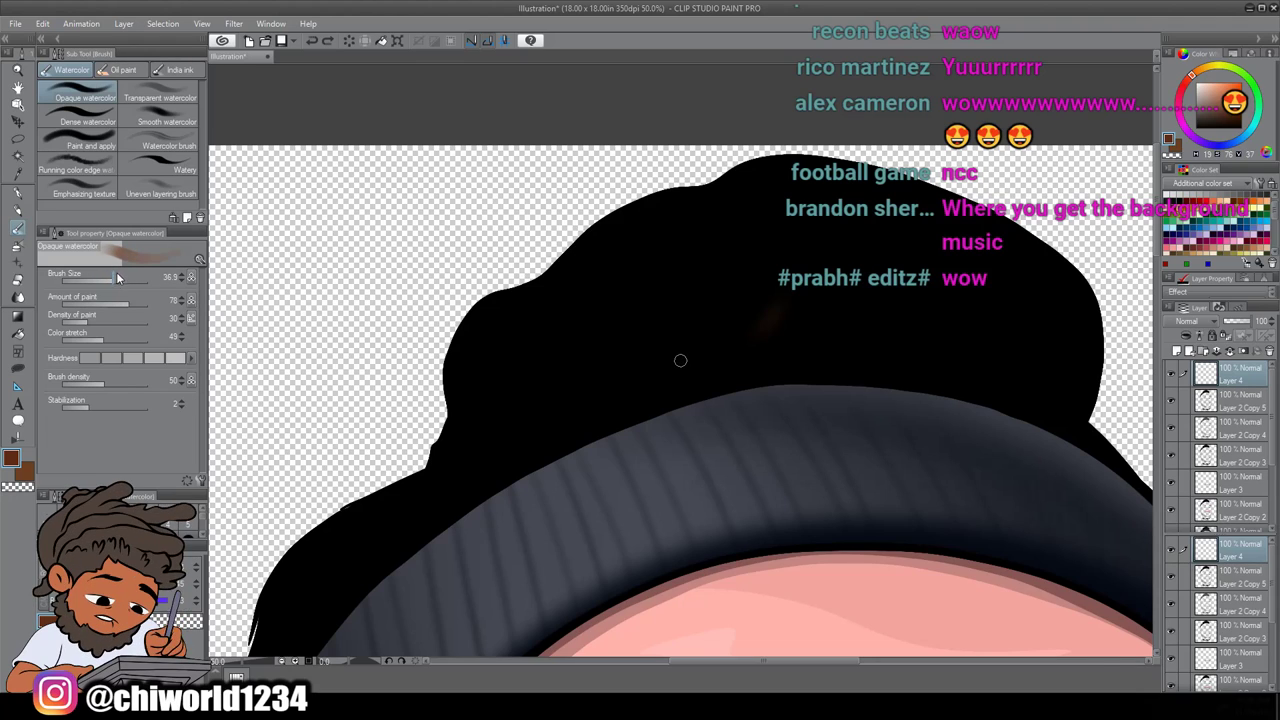
mouse_move(722, 247)
mouse_down()
mouse_move(701, 316)
mouse_move(685, 308)
mouse_move(690, 281)
mouse_move(669, 342)
mouse_up()
mouse_move(699, 267)
mouse_down()
mouse_move(666, 321)
mouse_move(679, 272)
mouse_move(638, 330)
mouse_move(668, 268)
mouse_move(620, 316)
mouse_move(672, 250)
mouse_move(639, 292)
mouse_move(606, 297)
mouse_move(650, 249)
mouse_move(627, 284)
mouse_move(602, 286)
mouse_move(648, 258)
mouse_move(578, 300)
mouse_move(631, 247)
mouse_move(566, 348)
mouse_move(620, 241)
mouse_move(553, 357)
mouse_move(602, 245)
mouse_move(545, 361)
mouse_move(589, 240)
mouse_move(537, 350)
mouse_move(648, 246)
mouse_move(700, 234)
mouse_move(645, 328)
mouse_move(702, 256)
mouse_move(671, 322)
mouse_move(717, 260)
mouse_move(640, 354)
mouse_up()
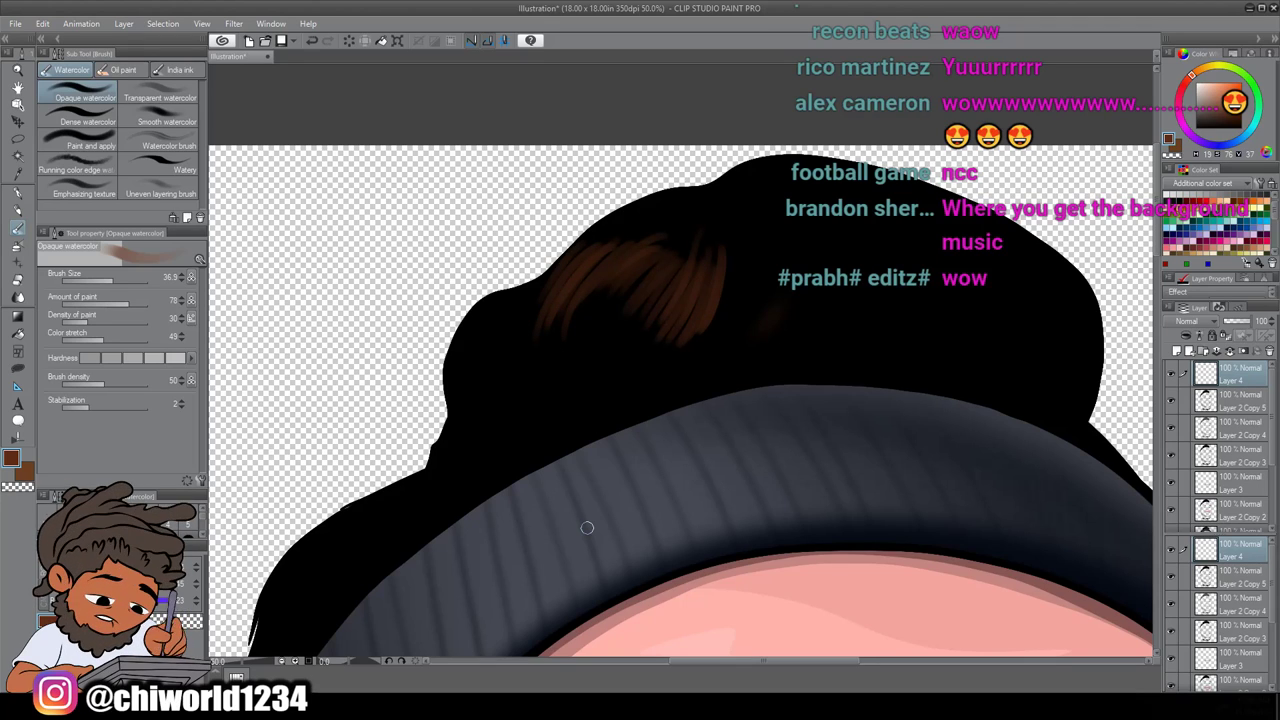
Extend the brown highlight toward the bun's center with overlapping curved strands and fill the gaps between them
scroll(587, 528, down, 1)
scroll(587, 527, up, 2)
scroll(597, 520, up, 3)
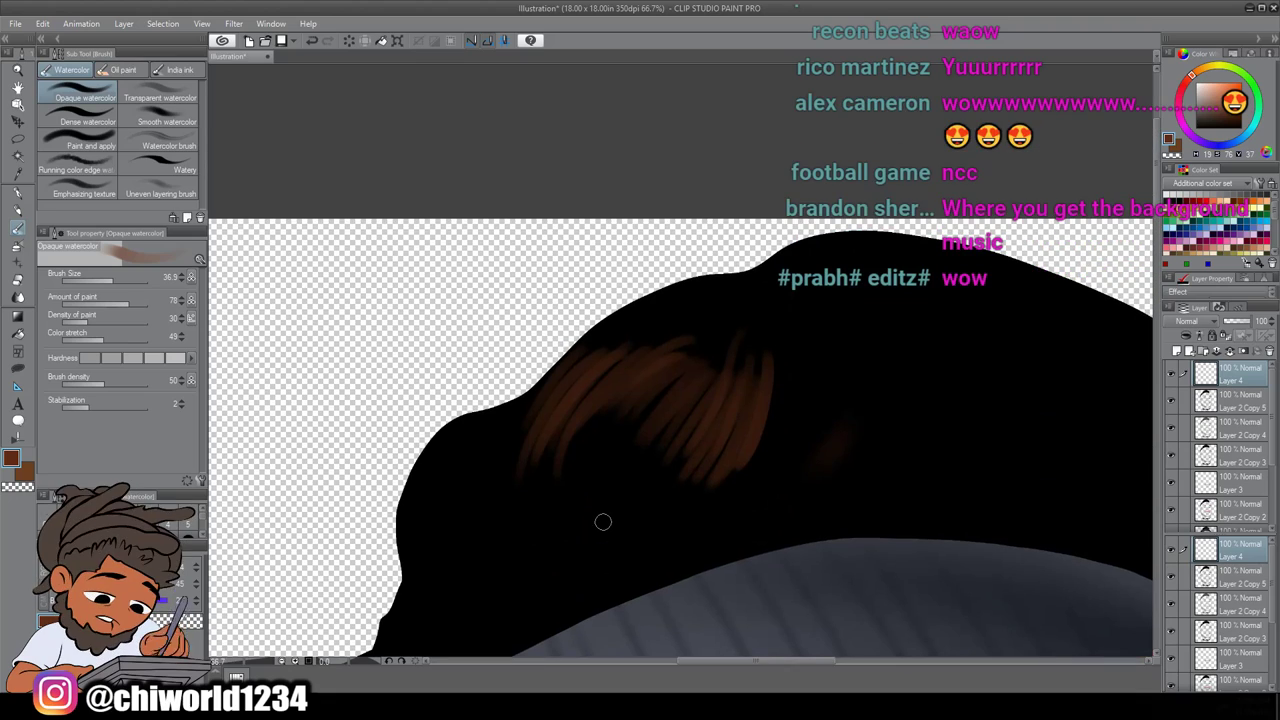
drag(782, 352, 757, 457)
drag(786, 375, 751, 500)
drag(805, 345, 777, 491)
mouse_move(840, 325)
mouse_down()
mouse_move(838, 427)
mouse_move(796, 462)
mouse_move(826, 339)
mouse_move(781, 461)
mouse_move(806, 330)
mouse_move(772, 478)
mouse_up()
mouse_move(796, 342)
mouse_down()
mouse_move(768, 462)
mouse_move(750, 392)
mouse_move(775, 401)
mouse_move(730, 432)
mouse_move(776, 361)
mouse_move(705, 475)
mouse_up()
mouse_move(798, 316)
mouse_down()
mouse_move(766, 506)
mouse_move(819, 327)
mouse_move(822, 472)
mouse_up()
drag(822, 352, 800, 466)
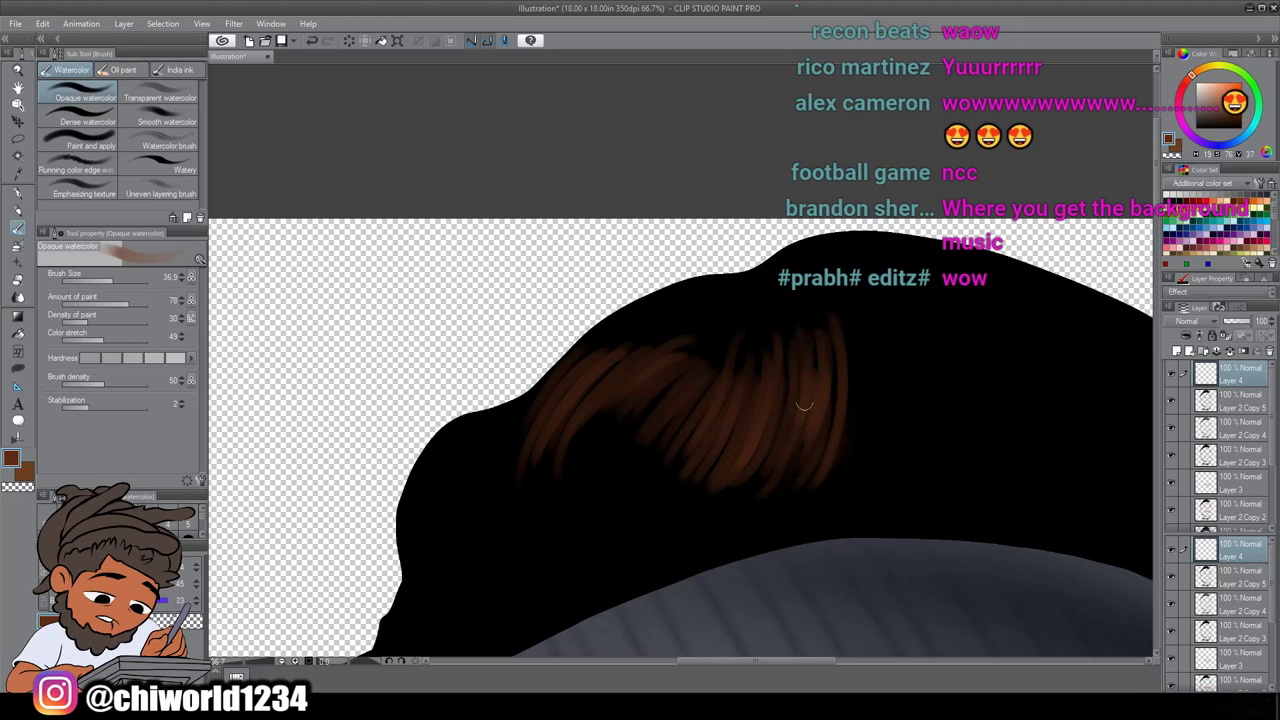
drag(797, 378, 788, 420)
mouse_move(783, 382)
mouse_down()
mouse_move(752, 450)
mouse_move(771, 392)
mouse_move(736, 432)
mouse_up()
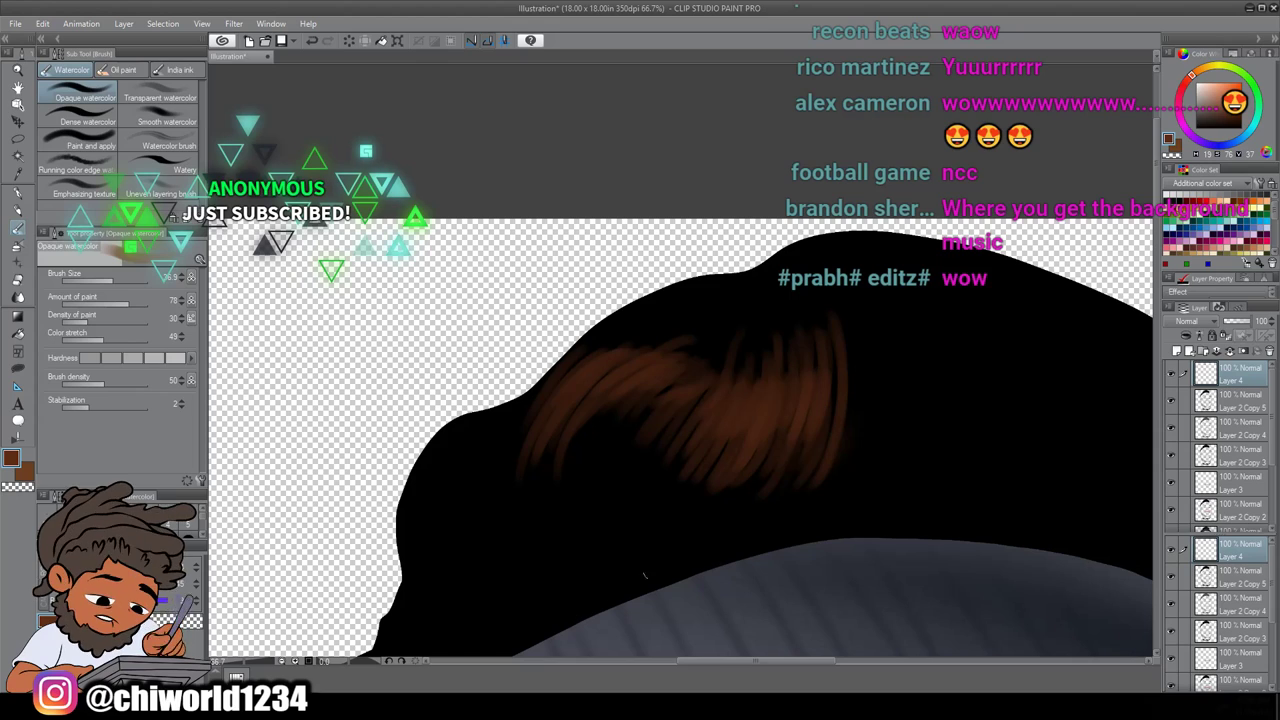
Paint curved brown strands on the lock at the bun's upper center and on the small bulge at its left edge
scroll(632, 583, down, 3)
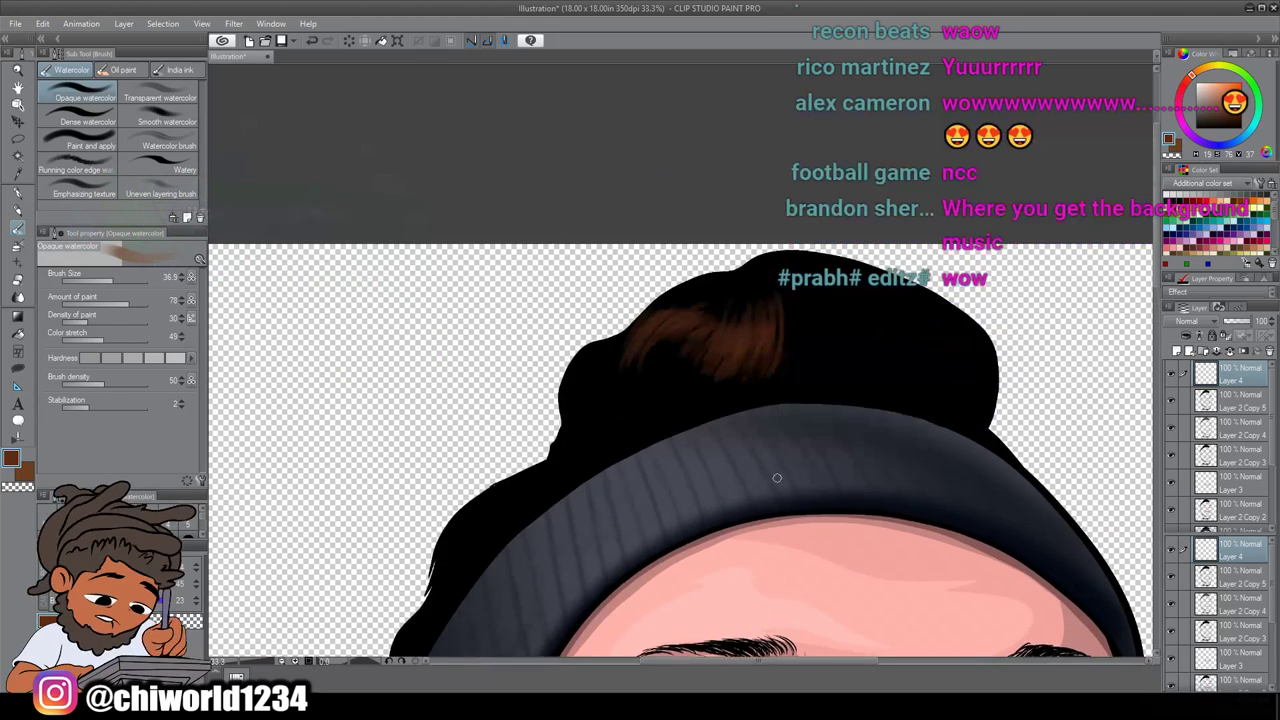
scroll(777, 478, up, 1)
mouse_move(772, 421)
mouse_down()
mouse_move(785, 320)
mouse_move(770, 420)
mouse_move(752, 345)
mouse_move(700, 289)
mouse_move(716, 356)
mouse_move(700, 340)
mouse_move(725, 318)
mouse_move(700, 272)
mouse_move(668, 296)
mouse_up()
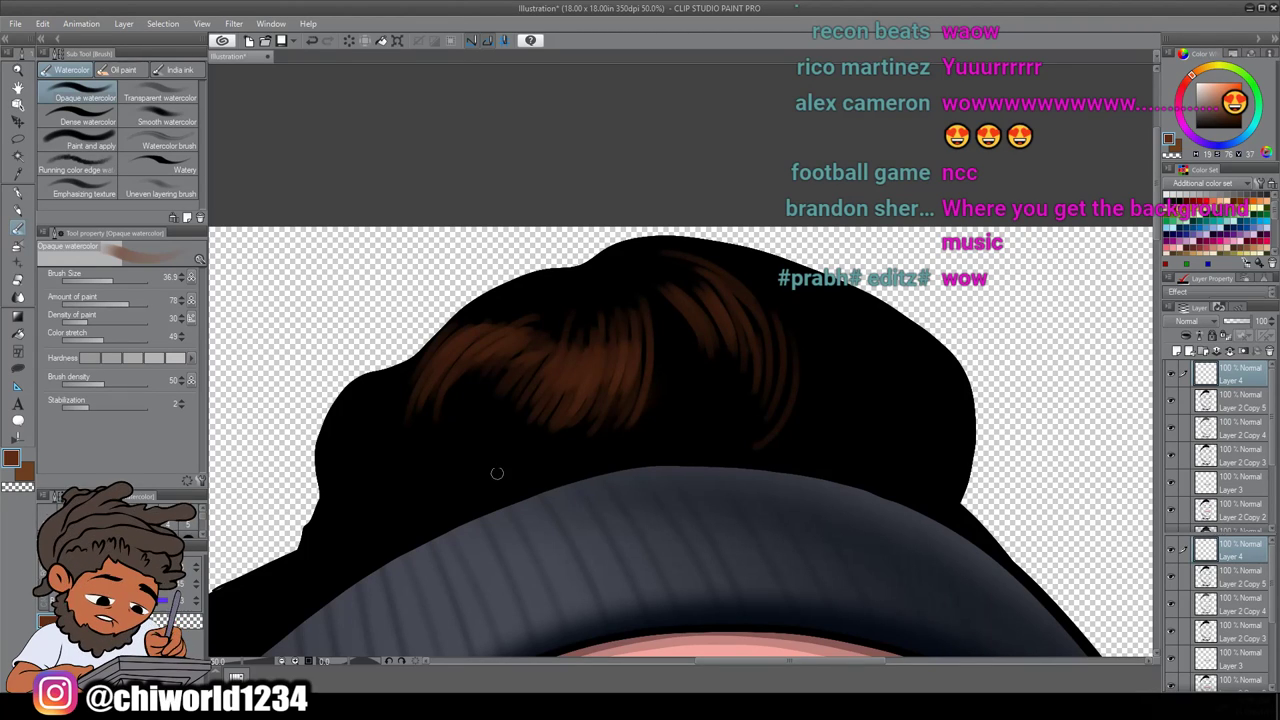
mouse_move(416, 462)
mouse_down()
mouse_move(401, 415)
mouse_move(398, 471)
mouse_move(398, 393)
mouse_move(375, 449)
mouse_move(392, 395)
mouse_move(363, 440)
mouse_move(392, 390)
mouse_move(362, 456)
mouse_move(378, 391)
mouse_move(370, 422)
mouse_move(354, 416)
mouse_move(338, 470)
mouse_up()
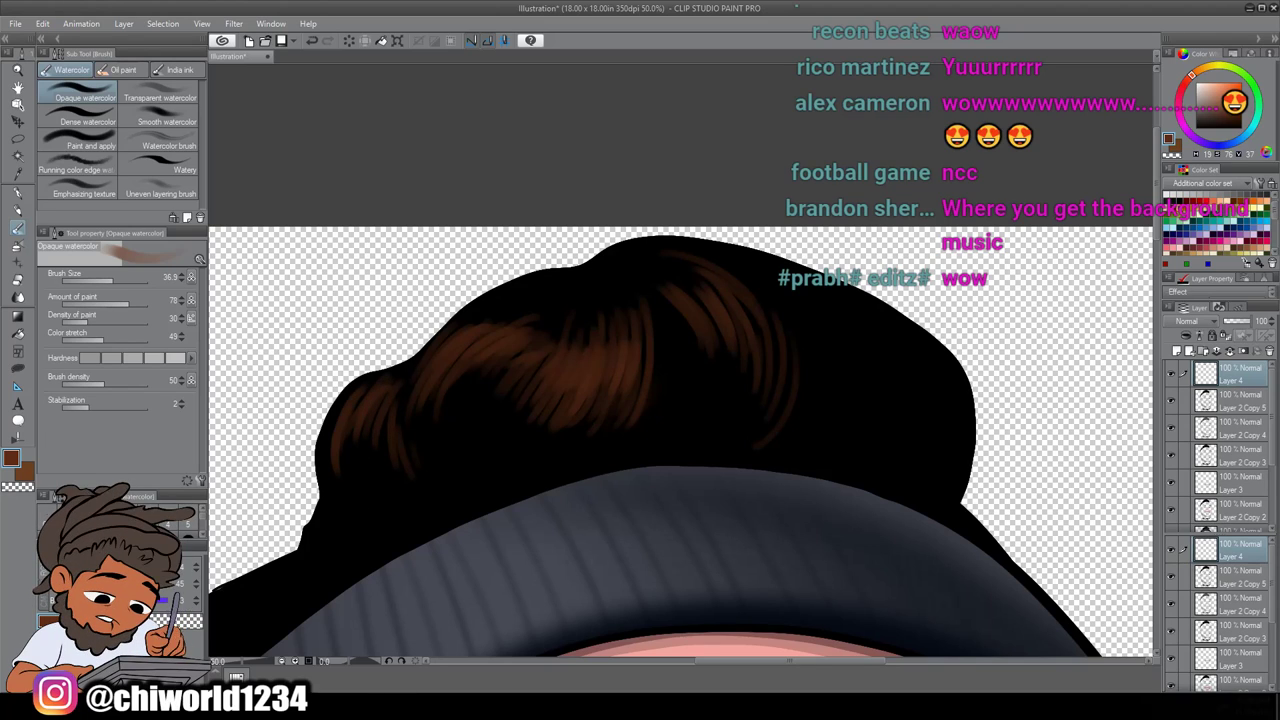
Paint brown strands along the strip of hair between the bun's lower left and the headband
scroll(634, 618, down, 4)
scroll(640, 583, down, 3)
scroll(639, 580, up, 2)
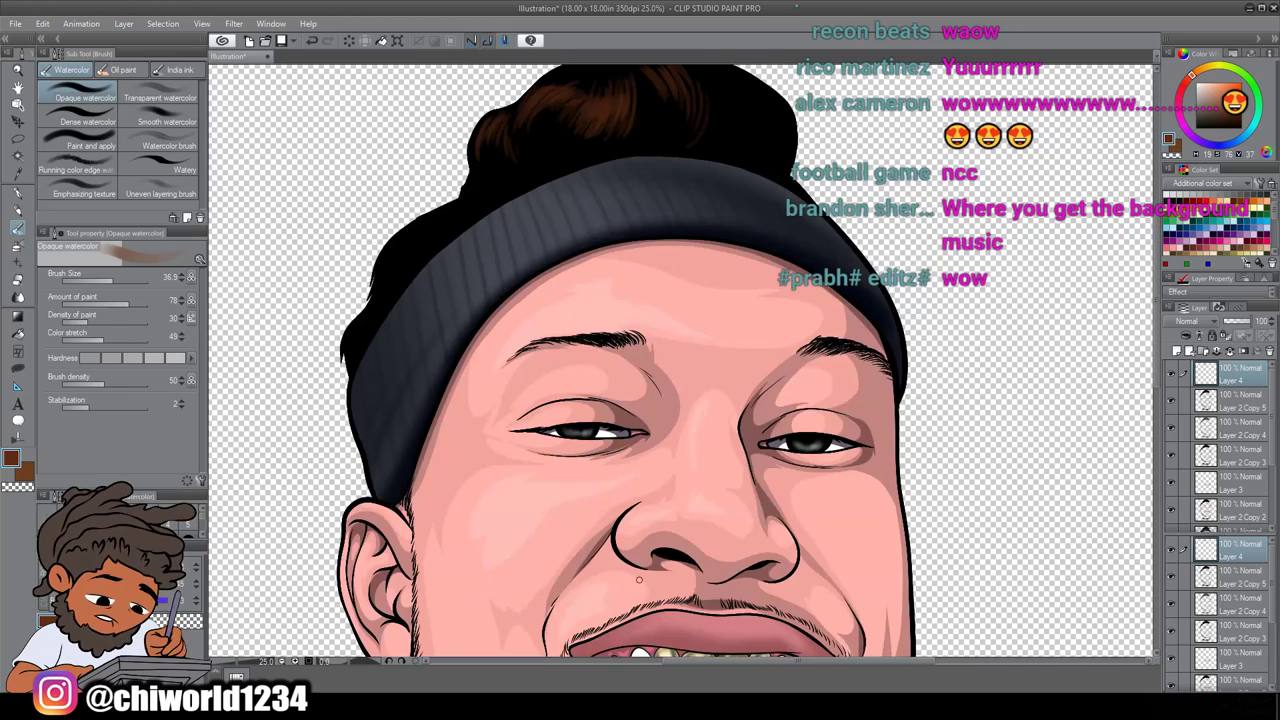
scroll(639, 579, up, 1)
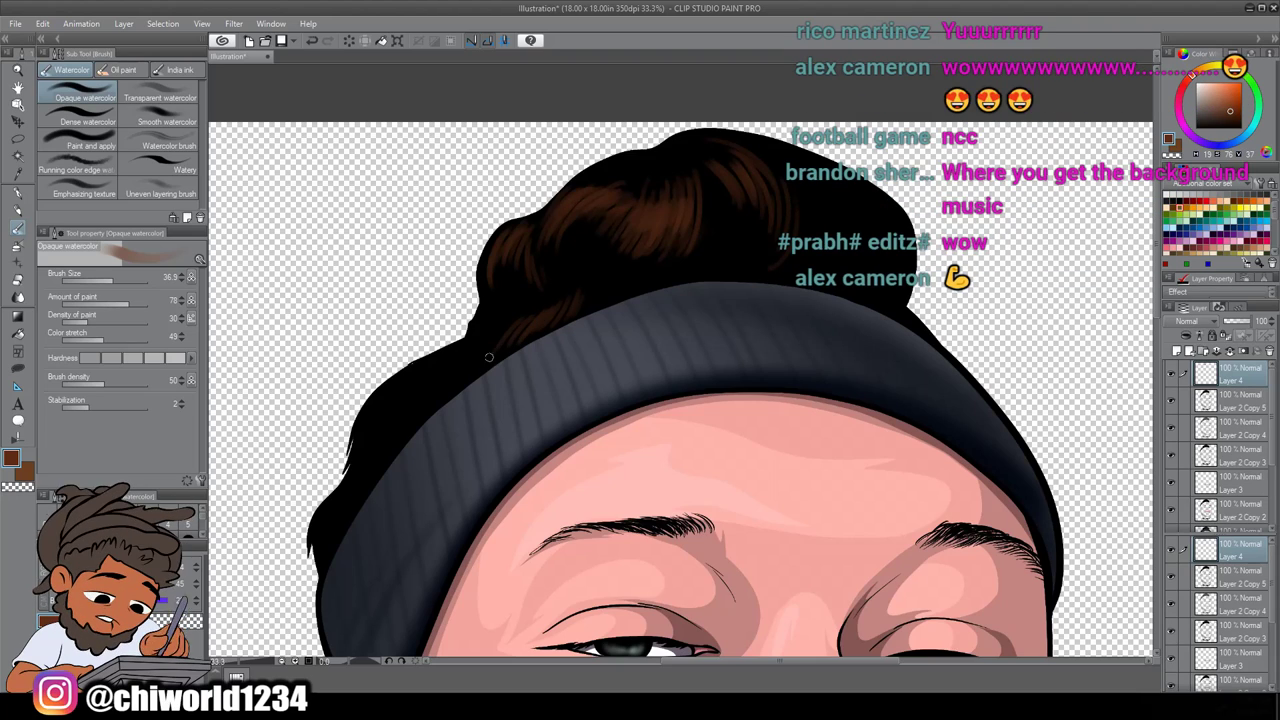
mouse_move(497, 344)
mouse_down()
mouse_move(466, 380)
mouse_move(513, 320)
mouse_move(505, 351)
mouse_up()
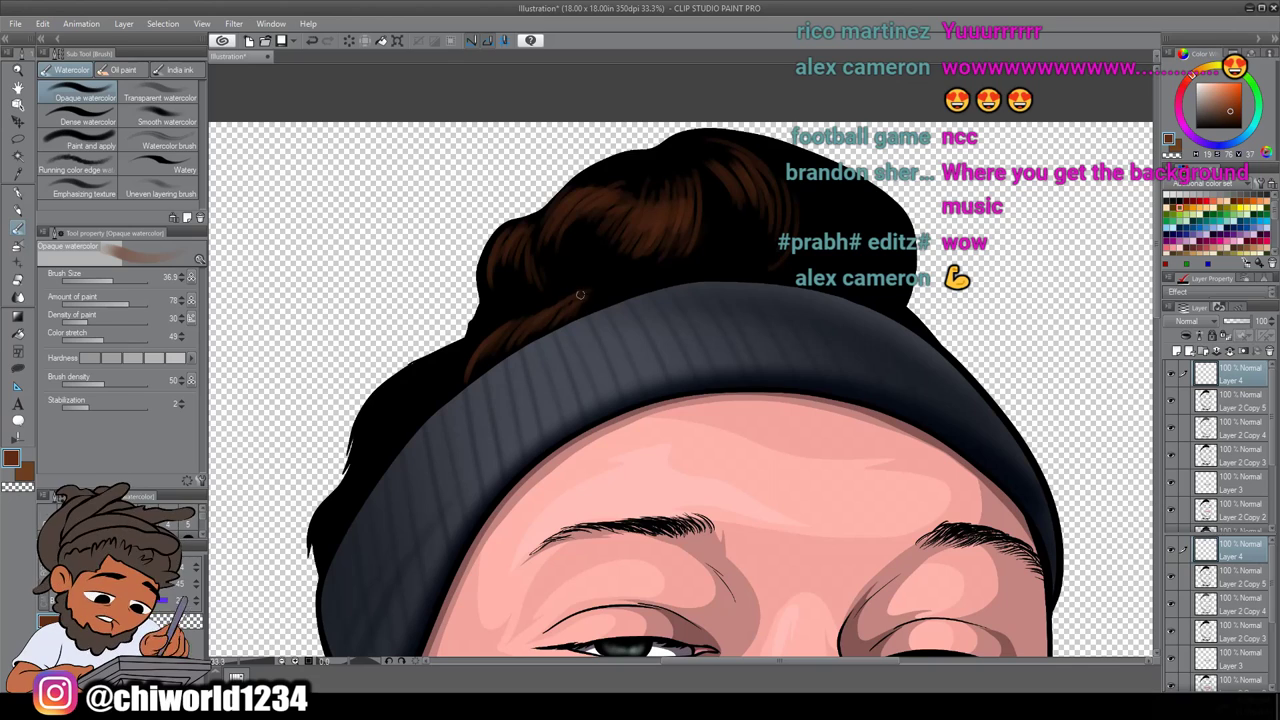
Paint brown strands on the hair along the headband's left side, down to the lowest tuft
scroll(460, 577, down, 2)
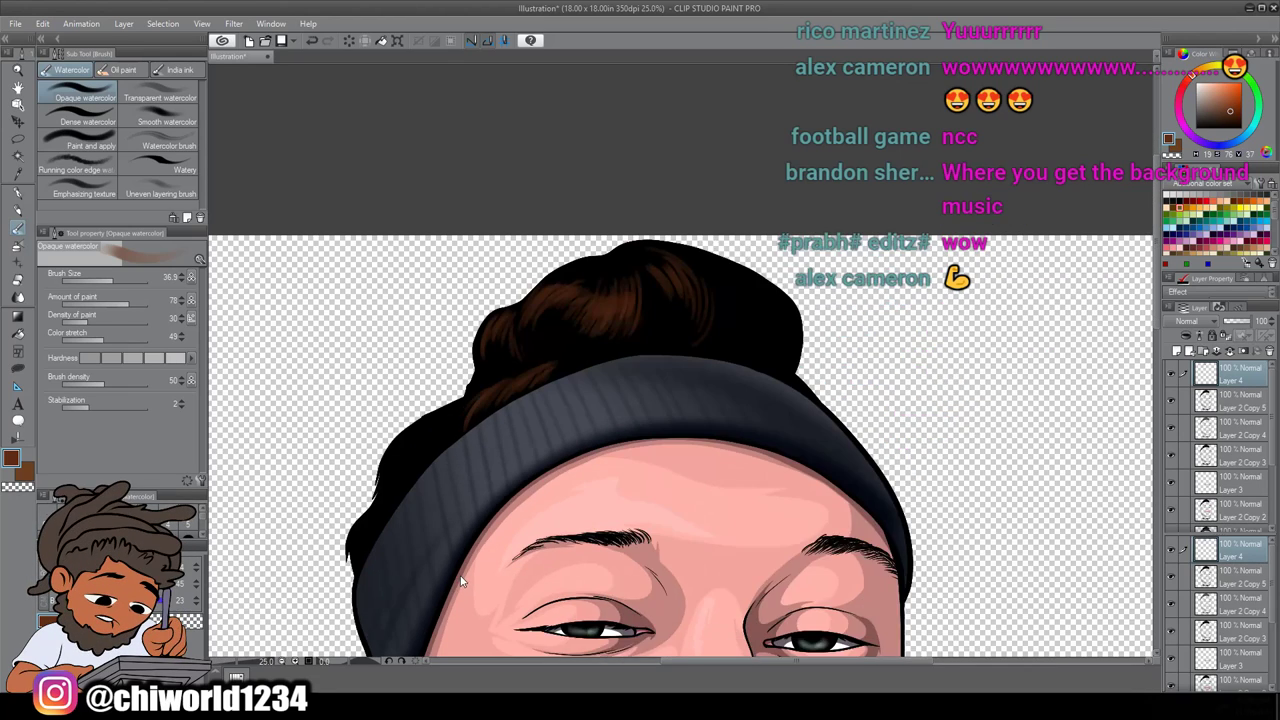
scroll(460, 577, up, 2)
scroll(460, 577, down, 2)
scroll(460, 577, up, 2)
mouse_move(578, 374)
mouse_down()
mouse_move(525, 430)
mouse_move(546, 379)
mouse_move(559, 384)
mouse_move(526, 454)
mouse_move(535, 402)
mouse_move(550, 396)
mouse_move(513, 466)
mouse_move(523, 402)
mouse_move(501, 477)
mouse_move(565, 367)
mouse_move(504, 471)
mouse_move(552, 375)
mouse_move(511, 447)
mouse_move(506, 413)
mouse_move(511, 464)
mouse_move(553, 369)
mouse_move(499, 496)
mouse_move(485, 457)
mouse_move(453, 551)
mouse_up()
mouse_move(595, 355)
mouse_down()
mouse_move(540, 420)
mouse_move(552, 370)
mouse_up()
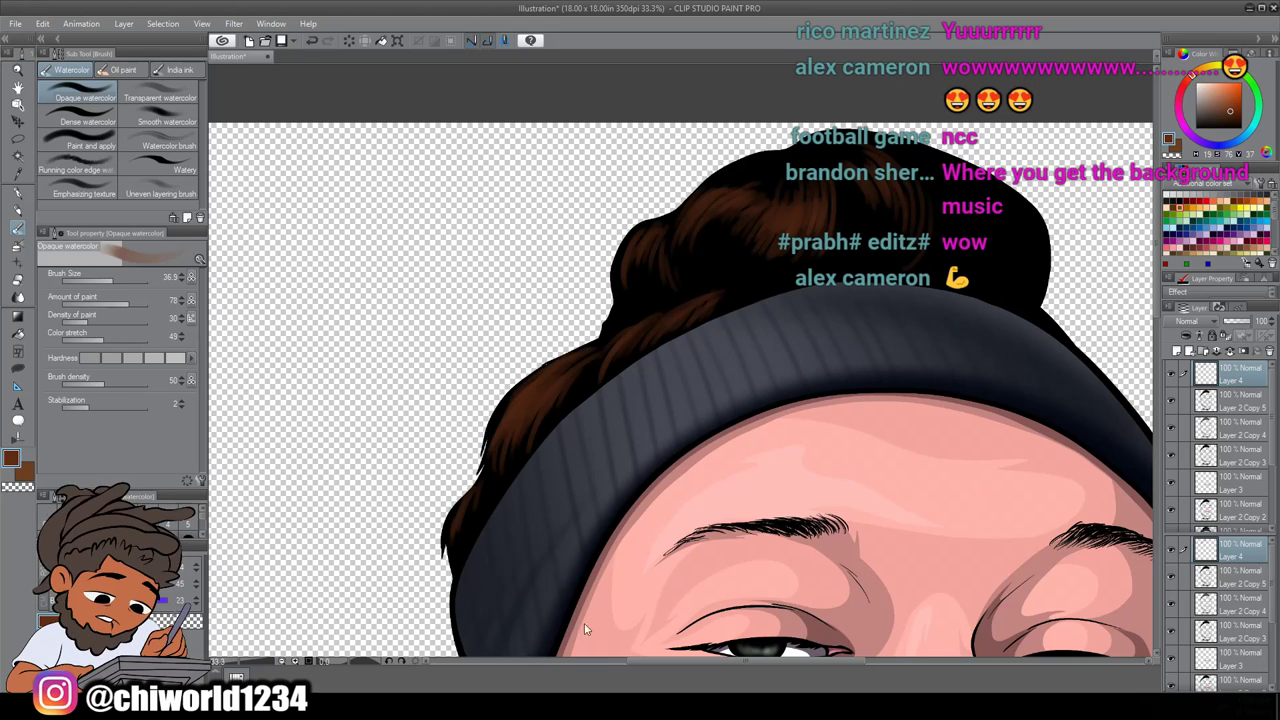
scroll(632, 595, down, 3)
scroll(665, 548, down, 2)
scroll(666, 547, up, 2)
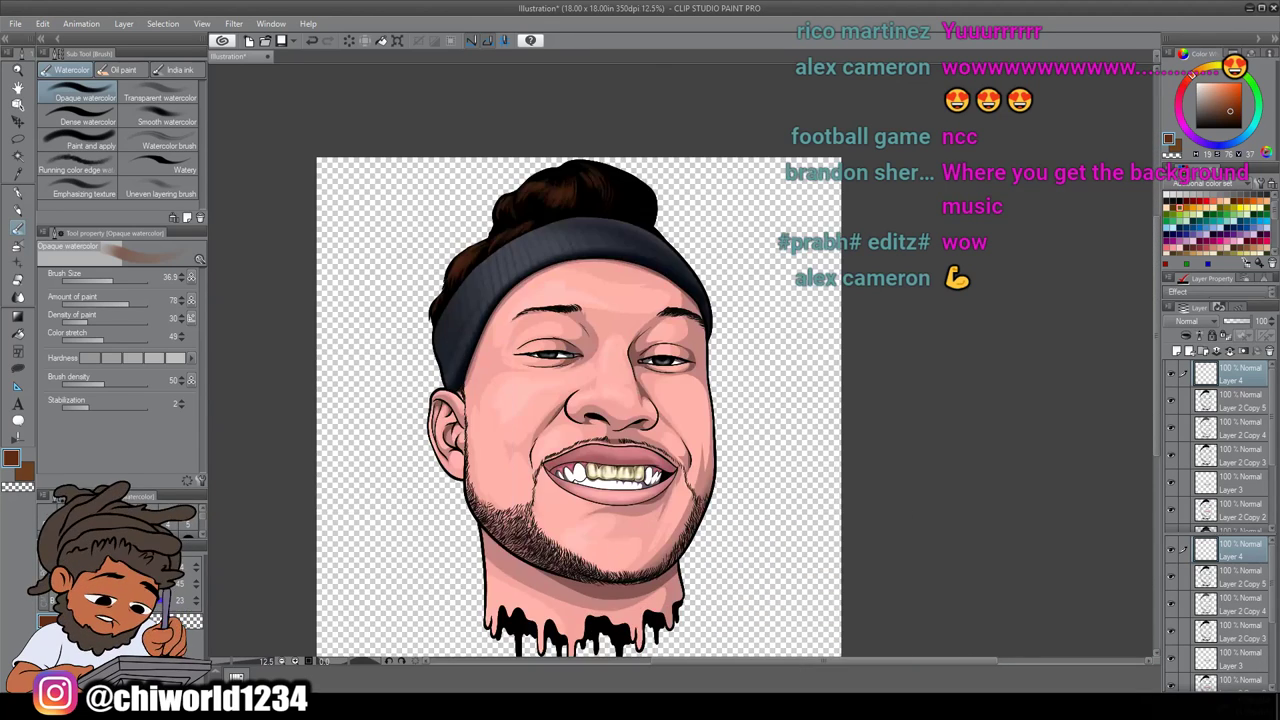
scroll(668, 548, up, 4)
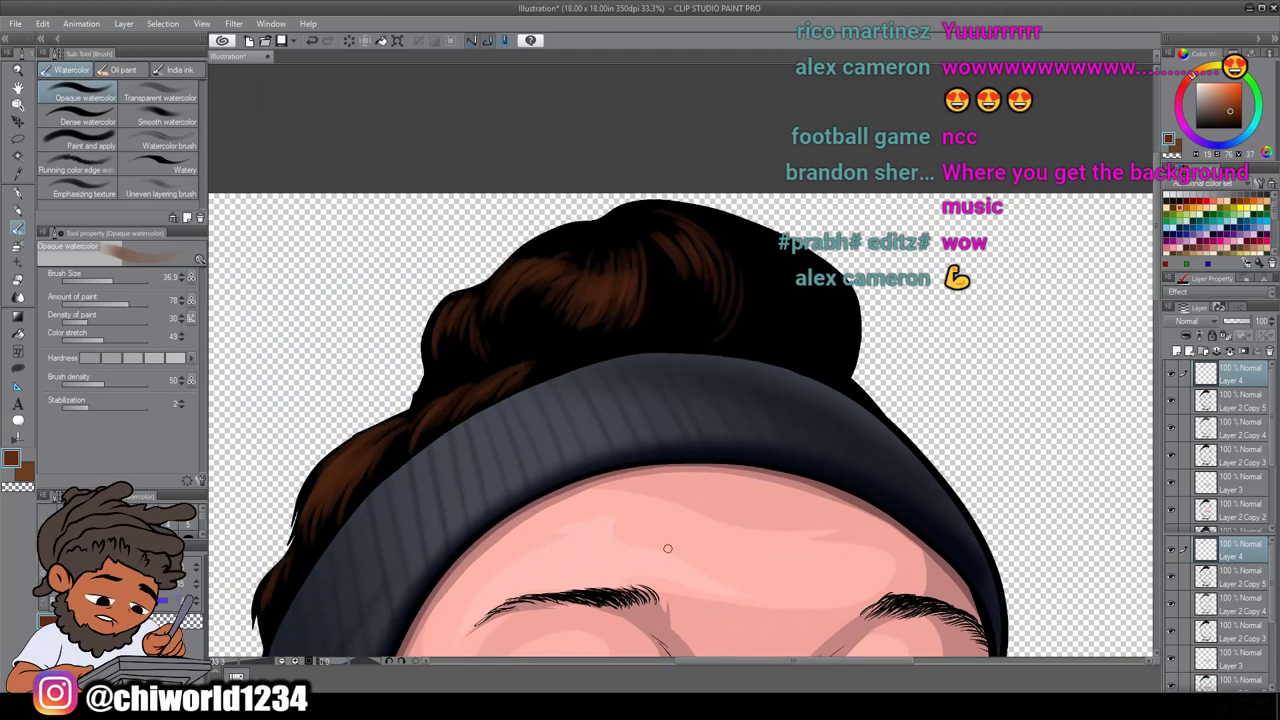
Paint curved brown strands on the right half of the bun and along the hair strip just above the headband
mouse_move(747, 340)
mouse_down()
mouse_move(773, 267)
mouse_move(748, 237)
mouse_up()
drag(752, 312, 733, 238)
mouse_move(797, 337)
mouse_down()
mouse_move(802, 288)
mouse_move(786, 268)
mouse_up()
mouse_move(806, 318)
mouse_down()
mouse_move(790, 252)
mouse_move(760, 240)
mouse_up()
drag(778, 292, 764, 260)
drag(768, 264, 720, 226)
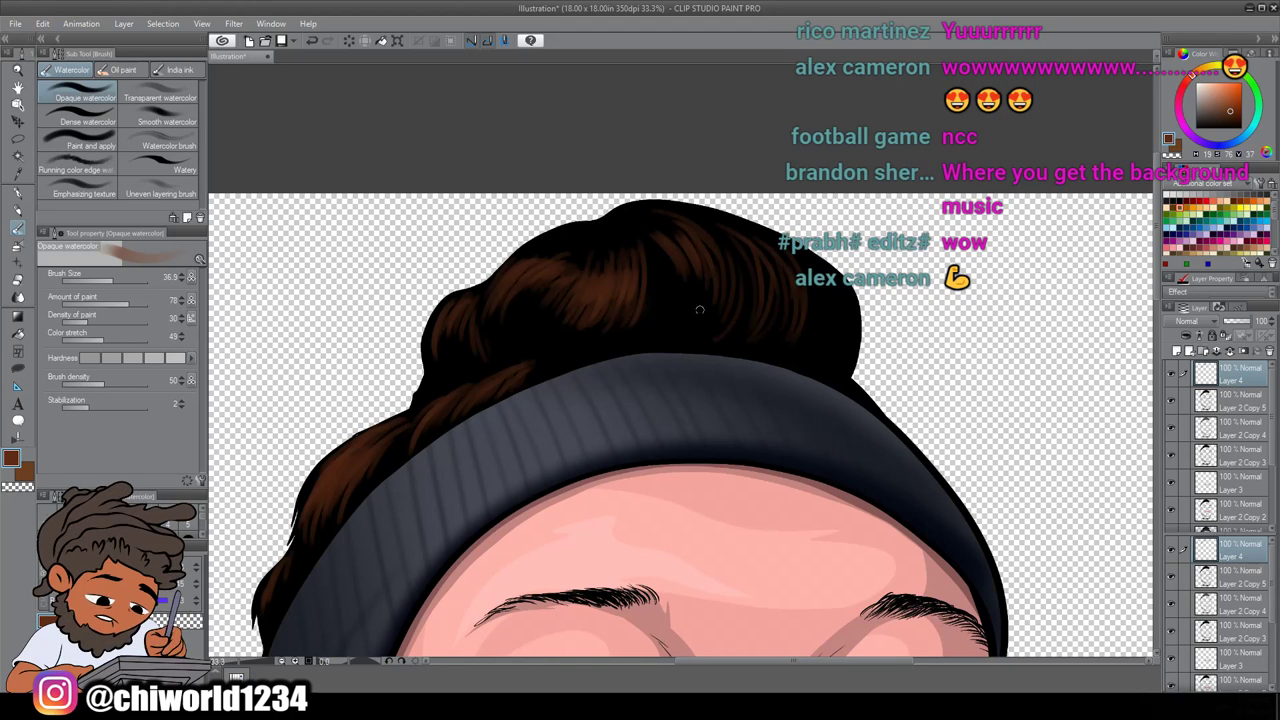
drag(606, 341, 539, 375)
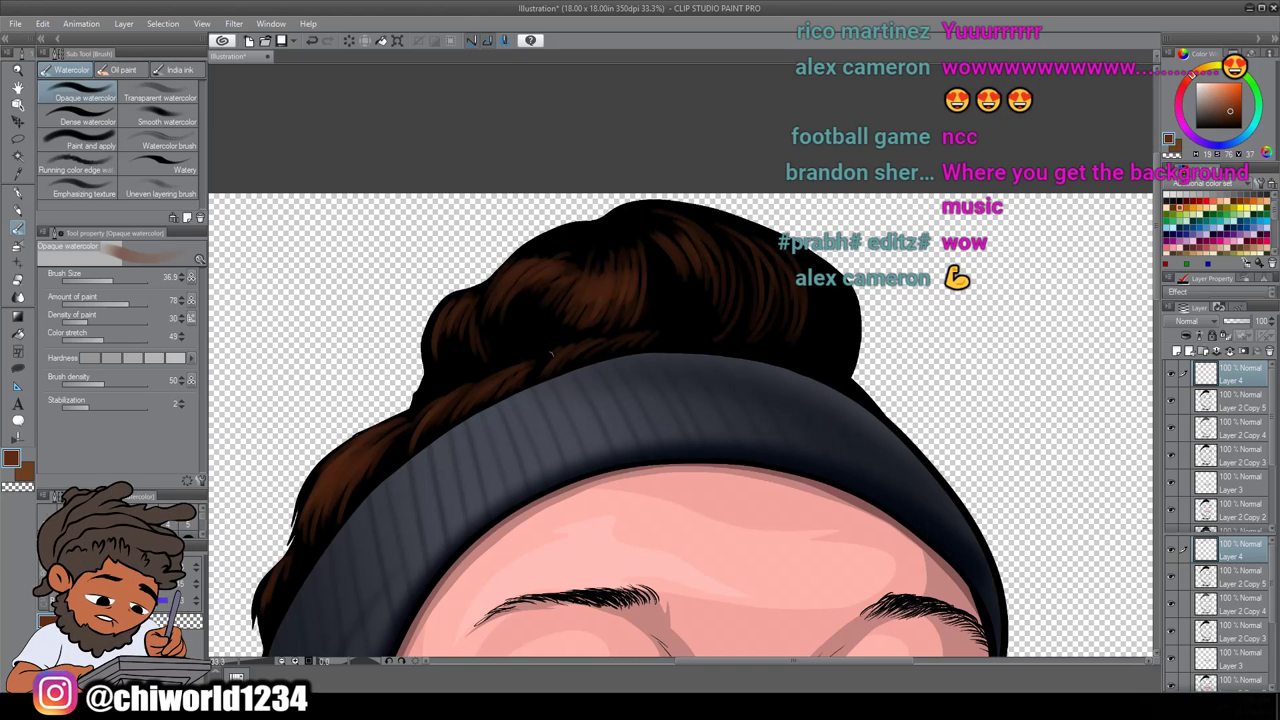
Set the brush size to 21.6 and the amount of paint to 91, and paint fine brown strands at the bun's center
scroll(548, 510, down, 3)
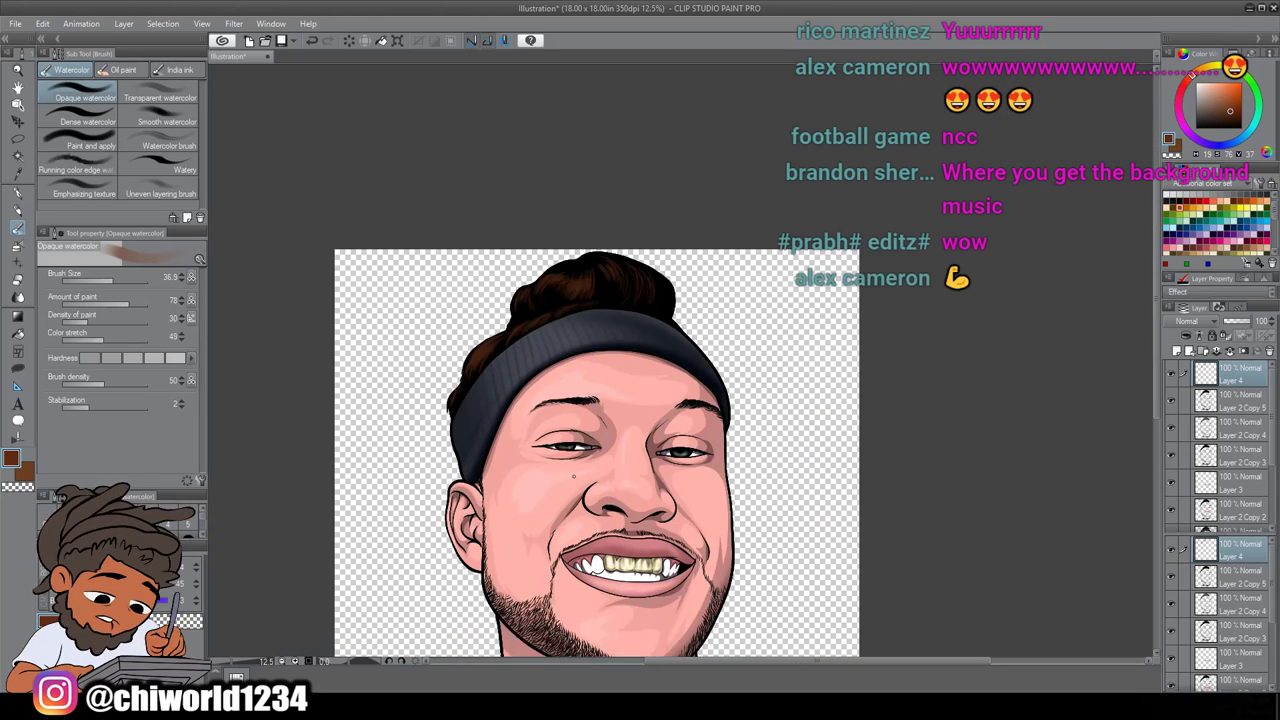
scroll(573, 477, up, 4)
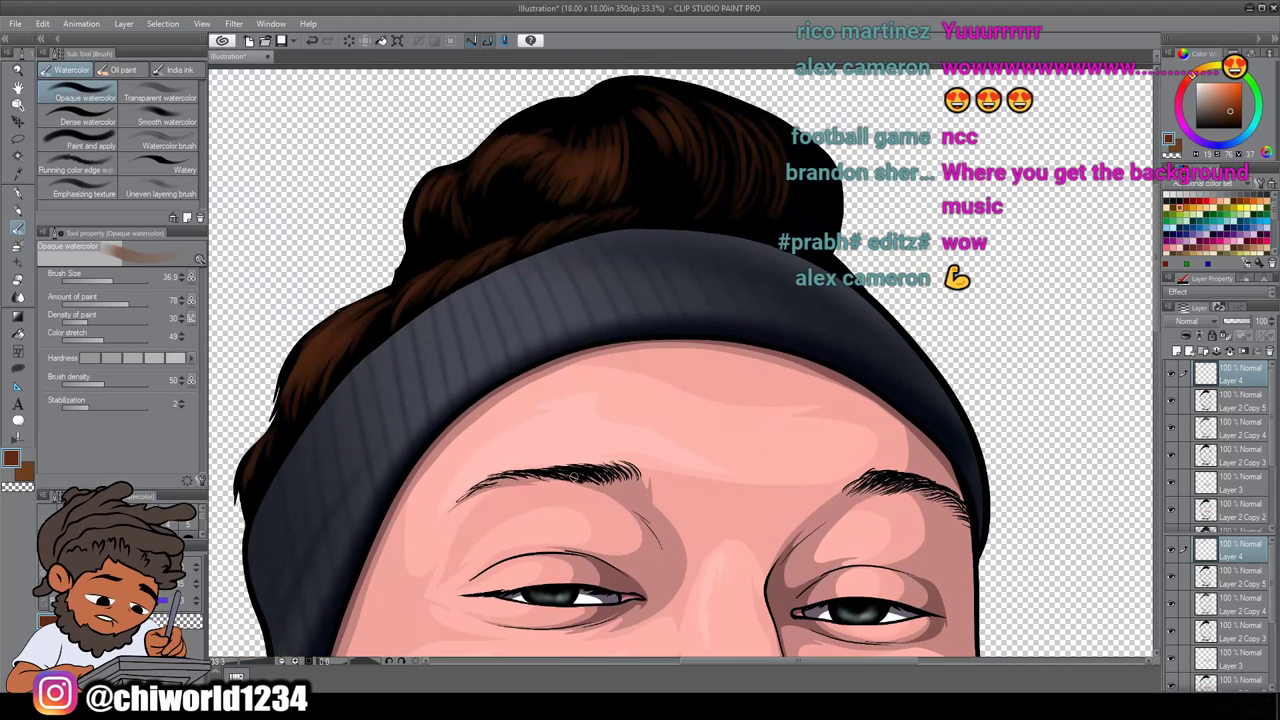
scroll(575, 480, left, 1)
scroll(575, 482, up, 3)
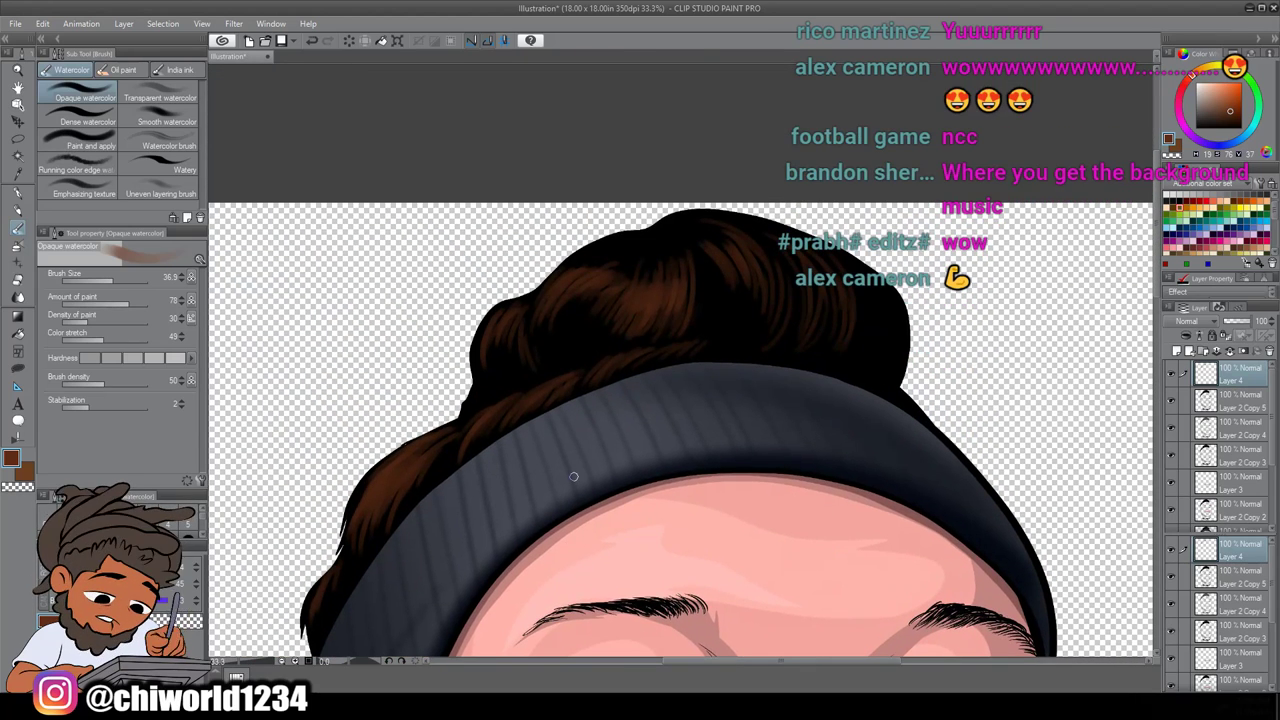
drag(113, 268, 99, 271)
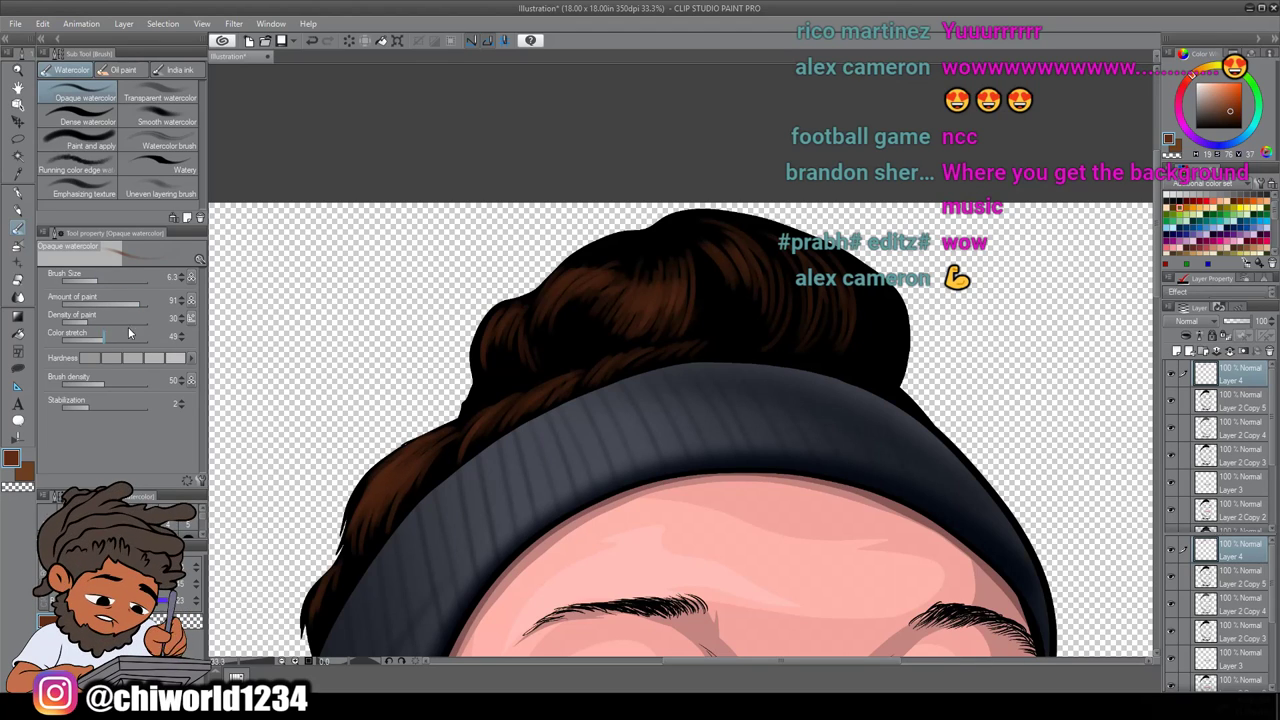
drag(95, 280, 109, 275)
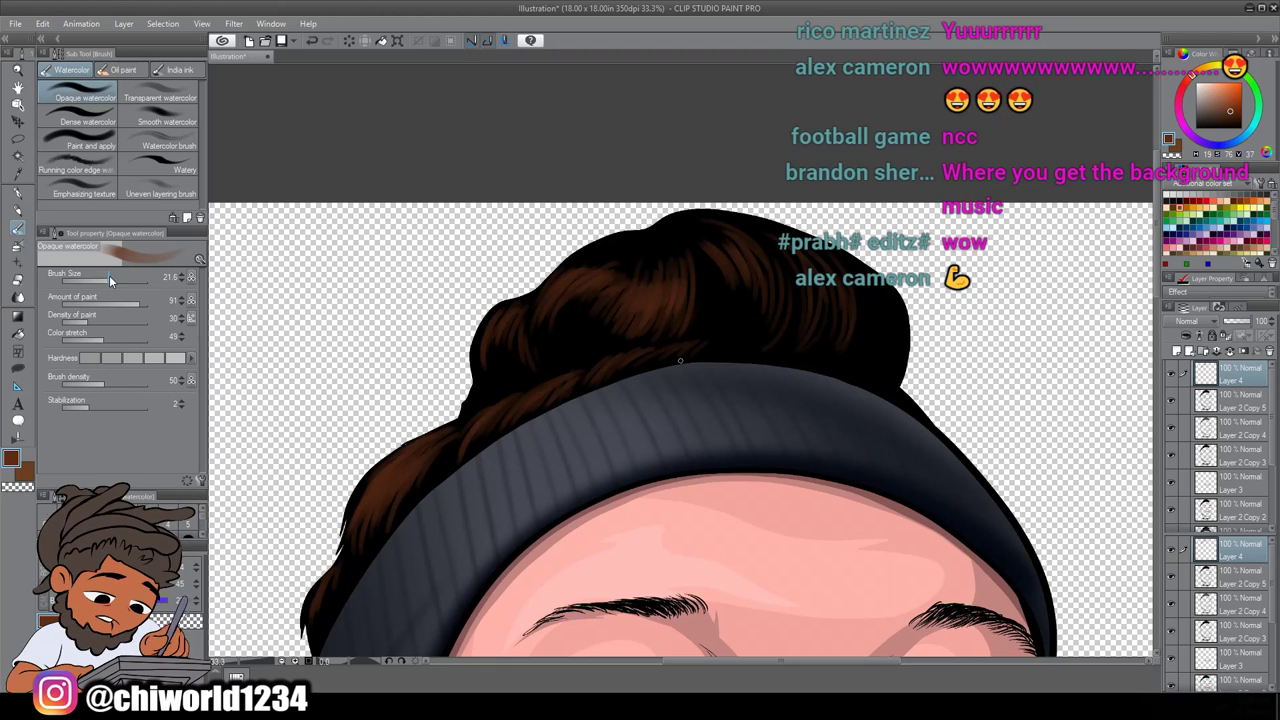
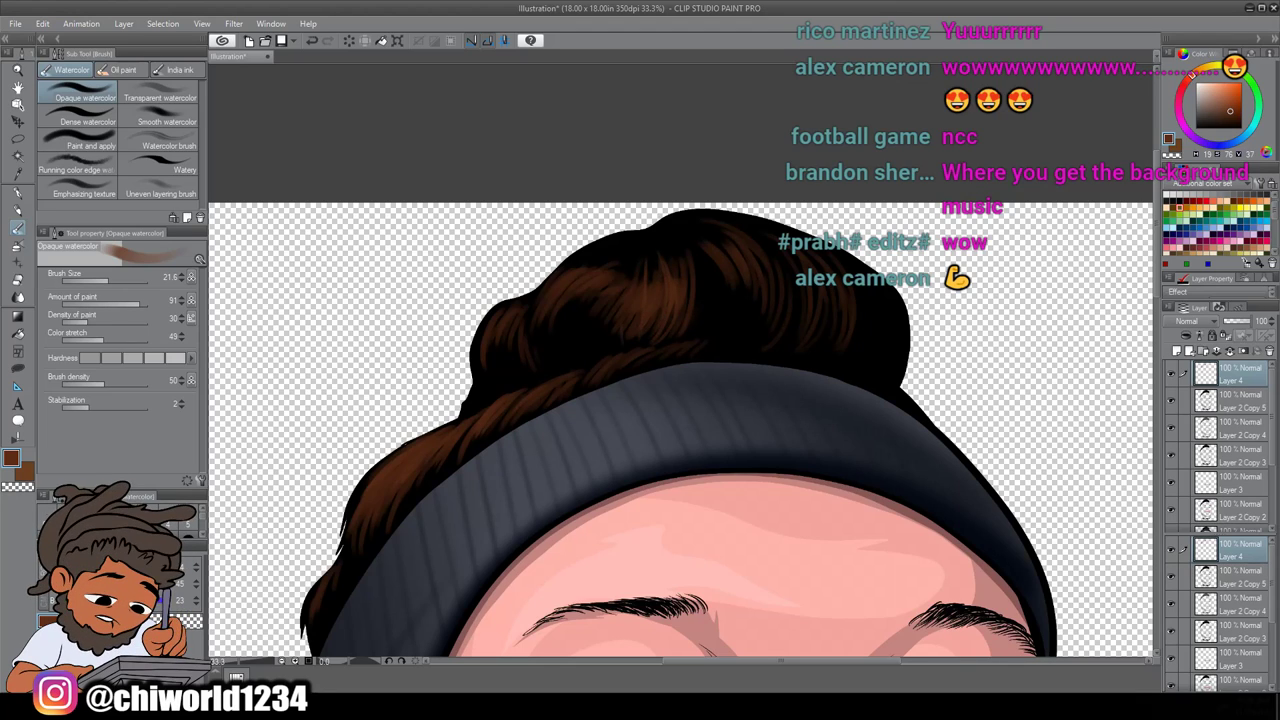
drag(587, 305, 626, 254)
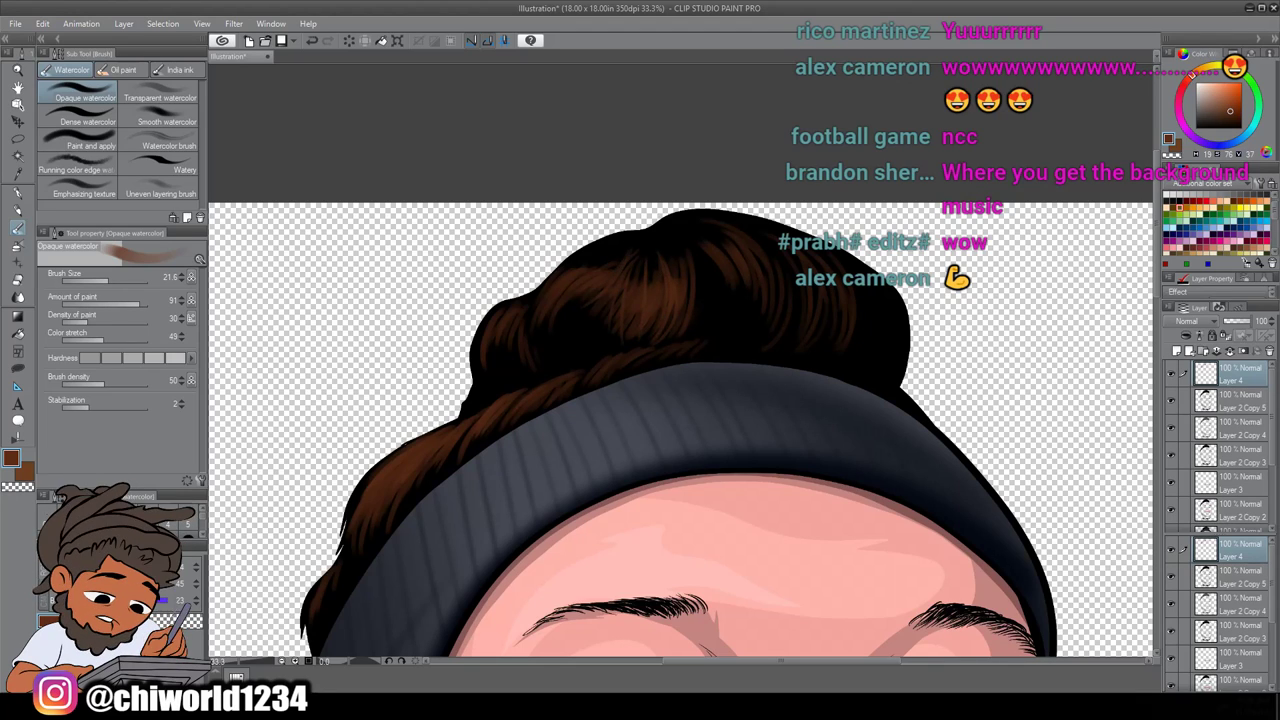
drag(599, 319, 582, 352)
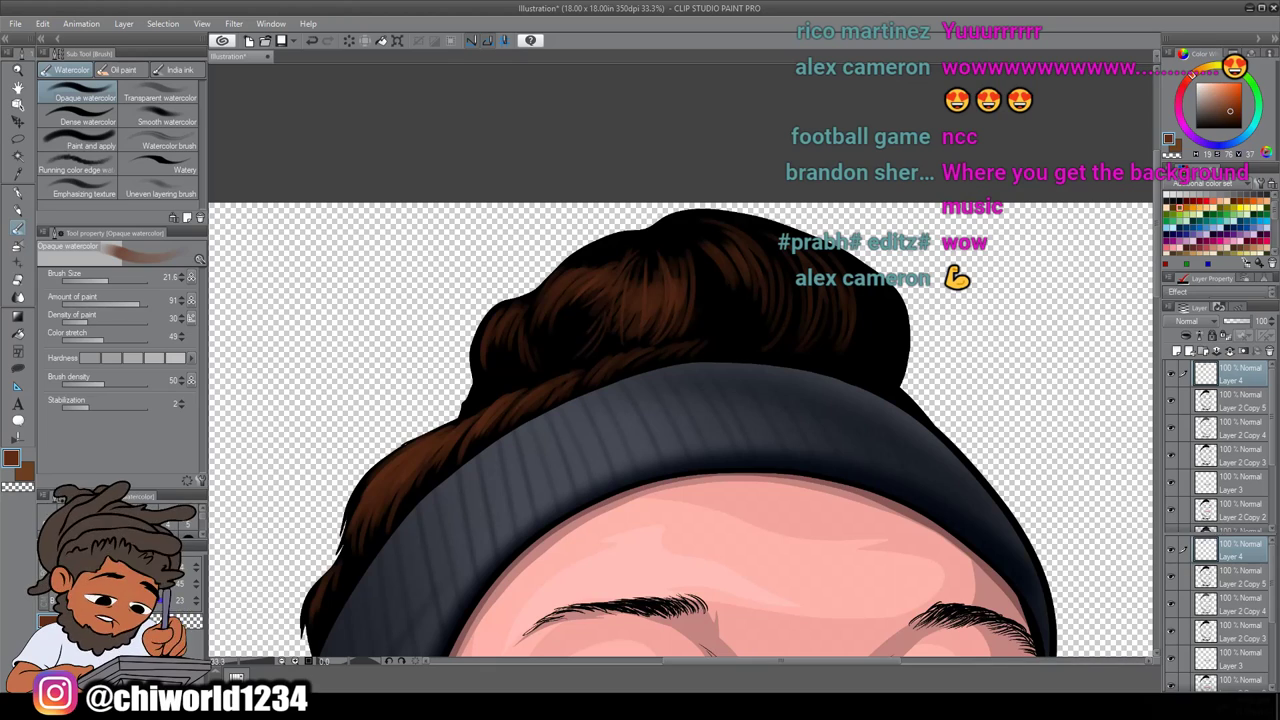
Paint long, thin brown strands sweeping from the bun's crown down to its left edge and across its lower left
drag(700, 278, 685, 335)
mouse_move(706, 240)
mouse_down()
mouse_move(675, 306)
mouse_move(668, 255)
mouse_move(640, 250)
mouse_move(574, 268)
mouse_move(522, 336)
mouse_up()
drag(570, 292, 544, 342)
mouse_move(618, 240)
mouse_down()
mouse_move(570, 268)
mouse_move(506, 382)
mouse_up()
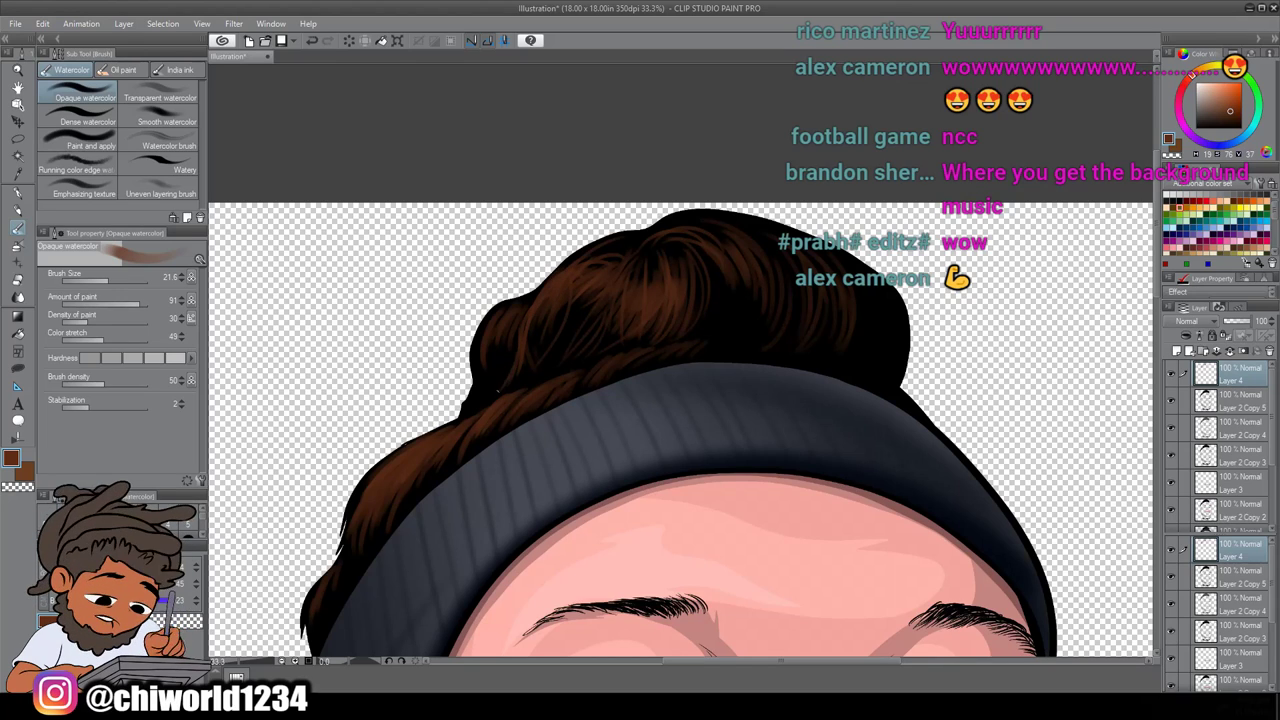
mouse_move(474, 338)
mouse_down()
mouse_move(467, 400)
mouse_move(630, 344)
mouse_up()
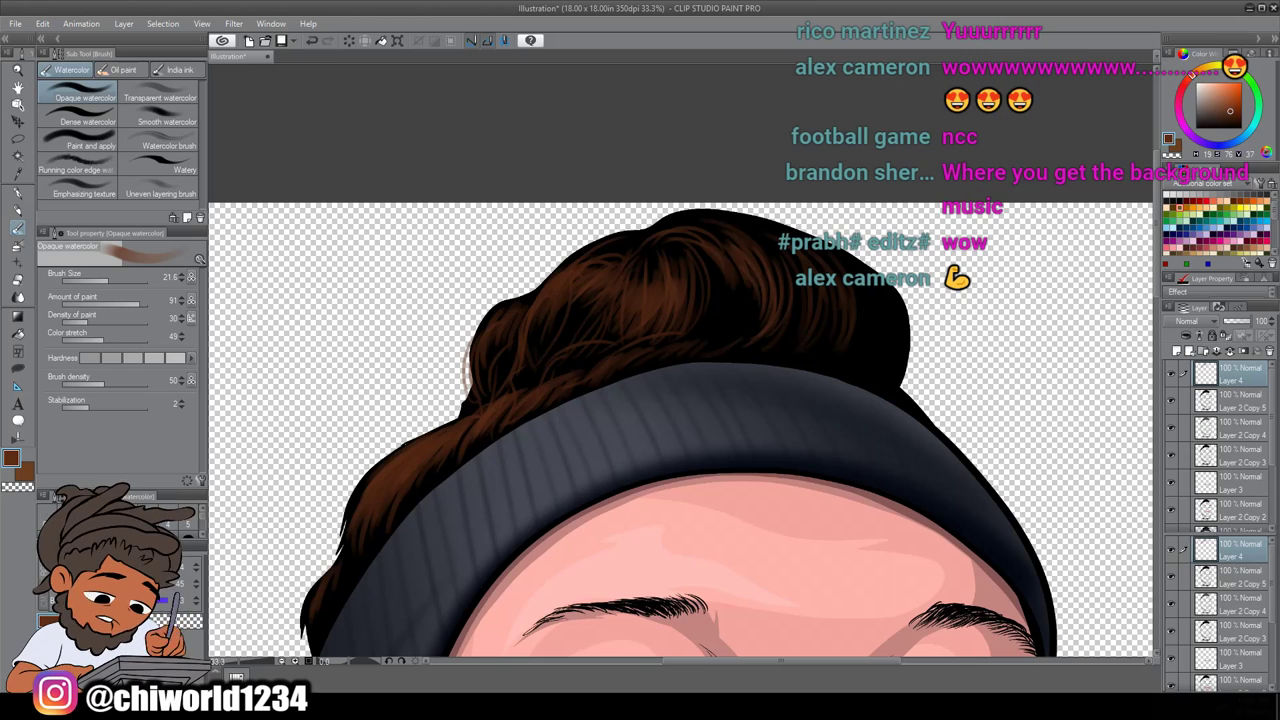
Change the drawing color to a light tan brown, about RGB 202, 136, 107
scroll(602, 442, down, 3)
scroll(602, 442, left, 2)
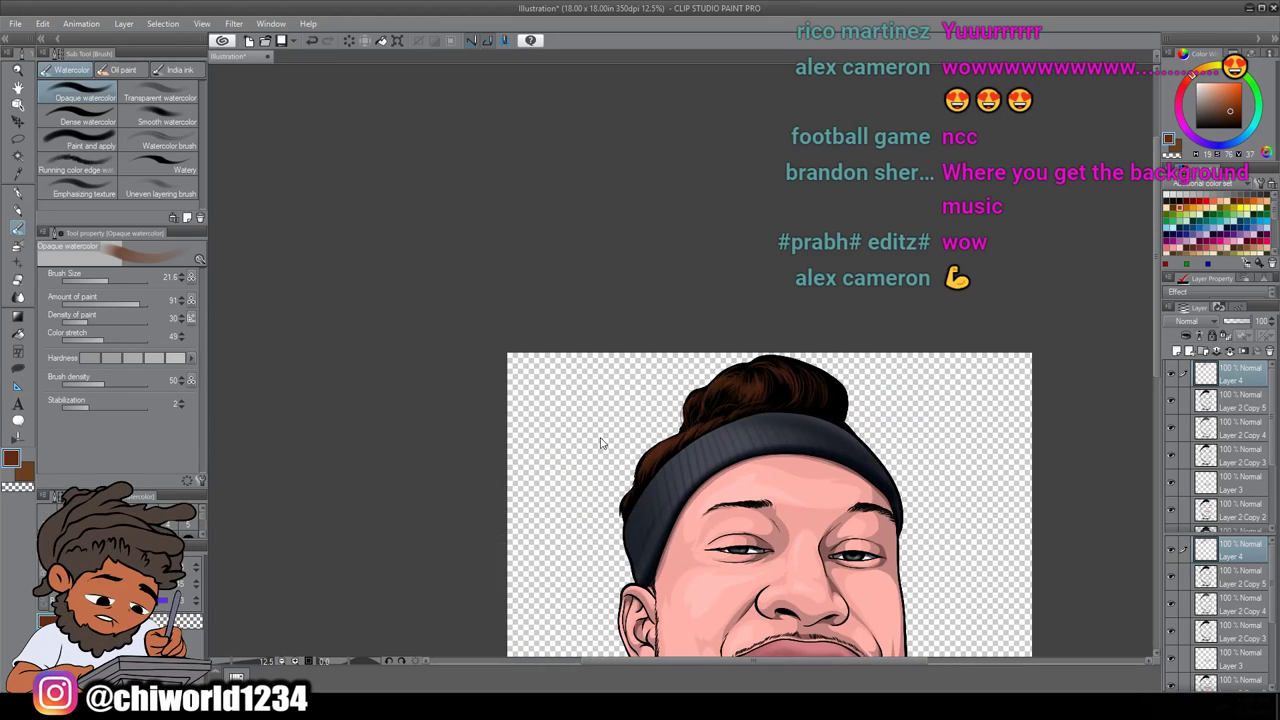
scroll(602, 442, down, 3)
scroll(602, 442, up, 2)
scroll(602, 442, right, 2)
scroll(602, 442, up, 3)
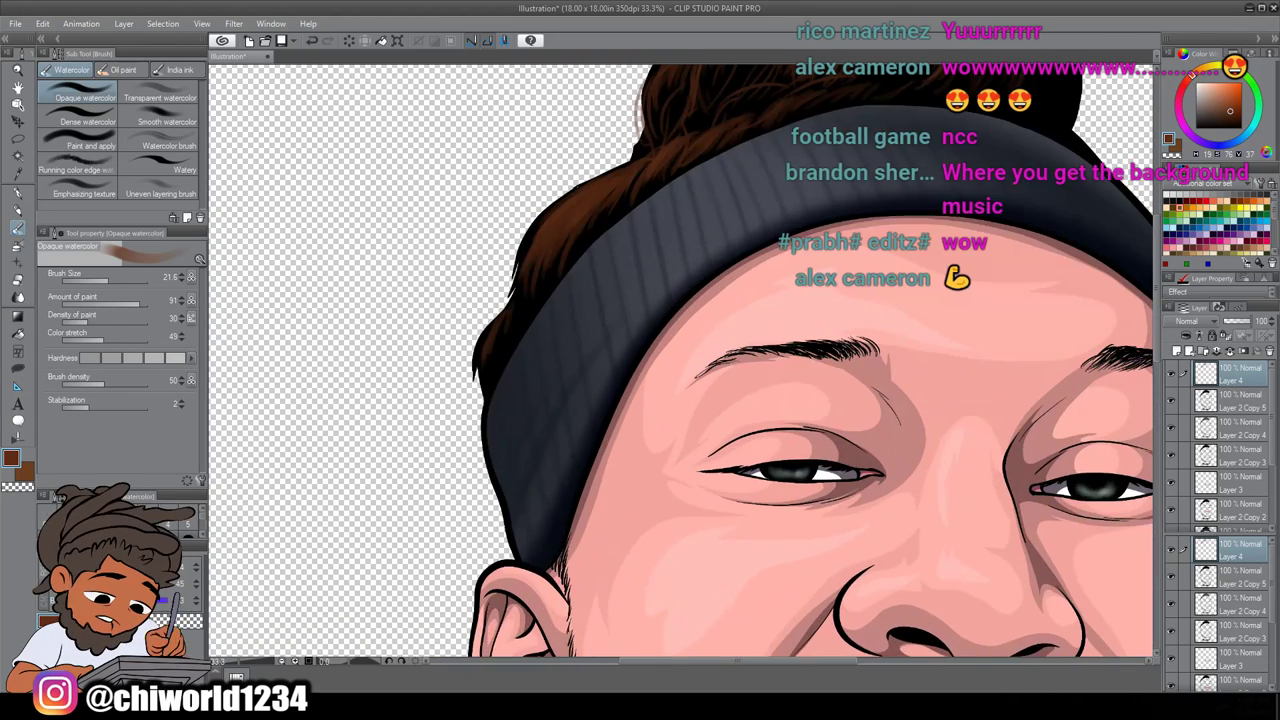
scroll(602, 442, right, 2)
scroll(602, 442, up, 2)
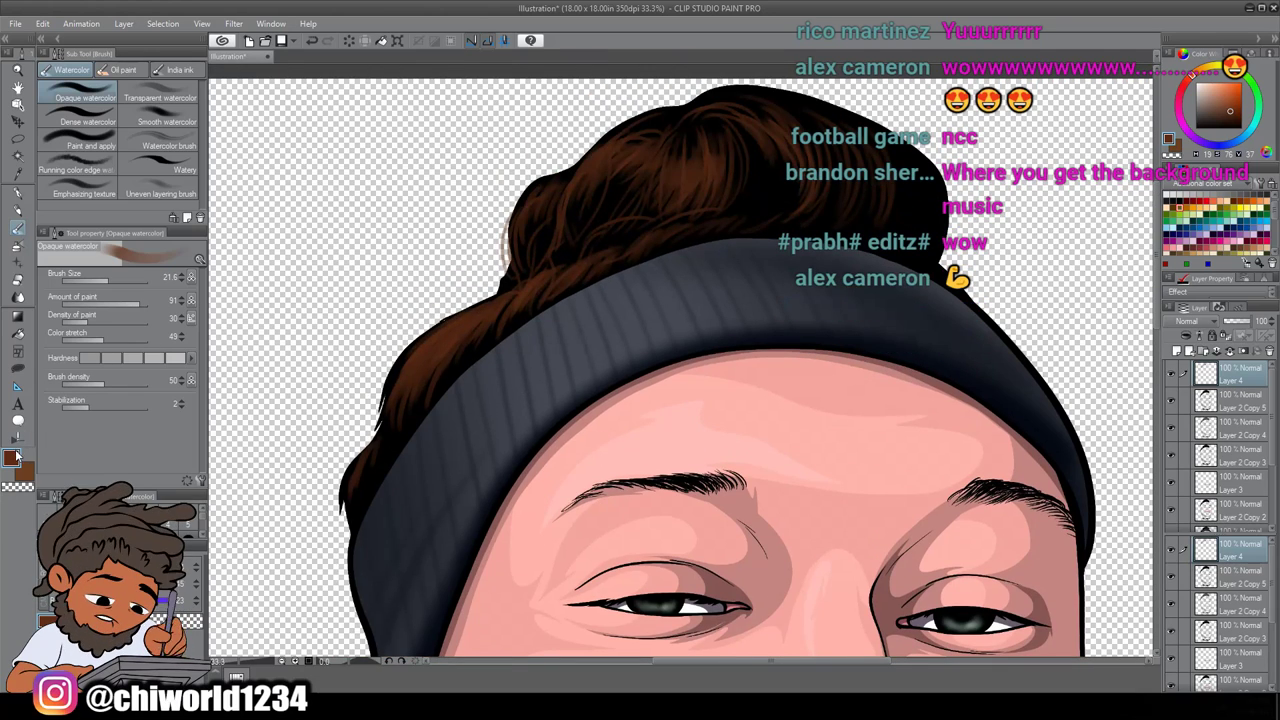
double_click(12, 458)
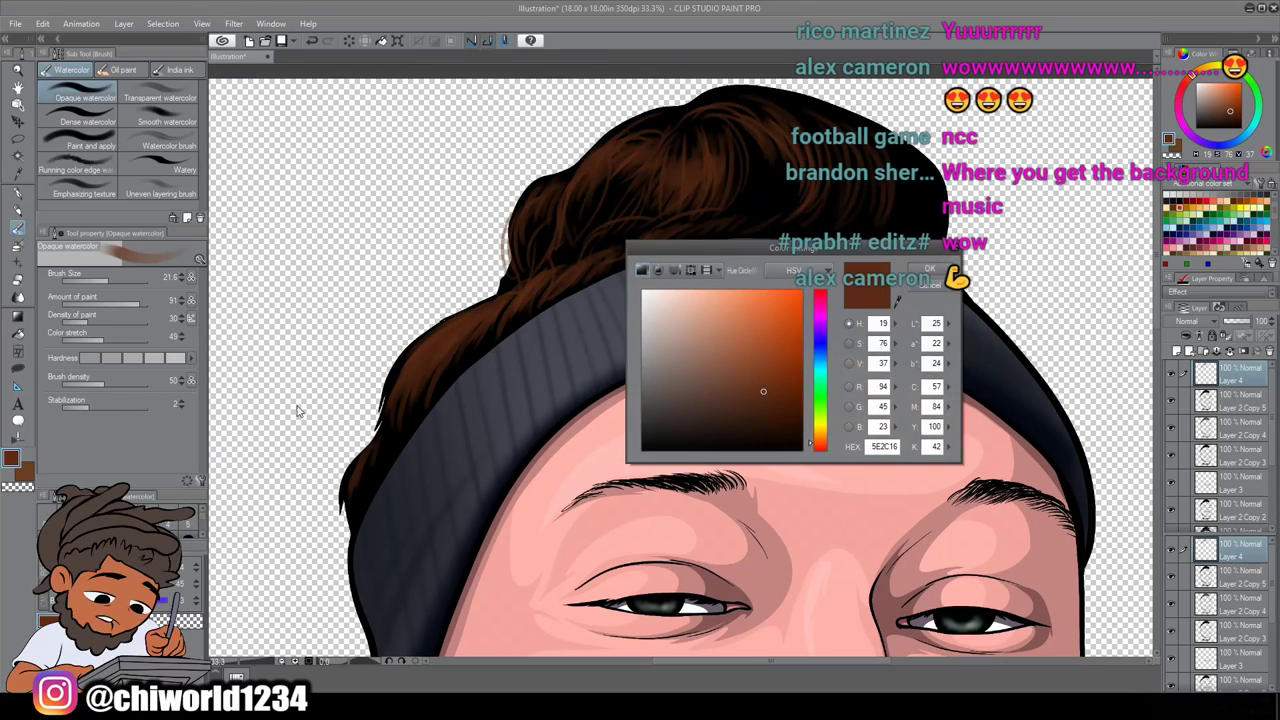
drag(729, 366, 709, 292)
drag(733, 302, 718, 316)
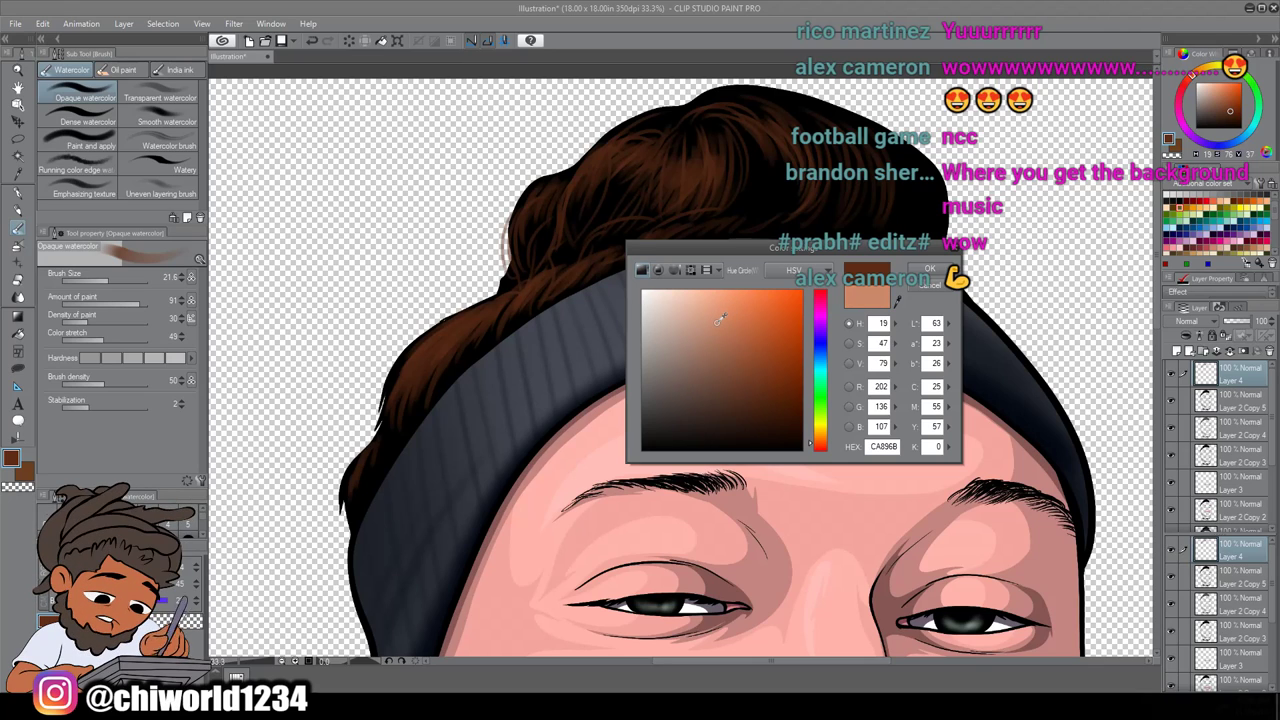
click(926, 269)
Paint light tan highlight strands along the strip of hair between the bun's lower left and the headband
scroll(833, 407, up, 2)
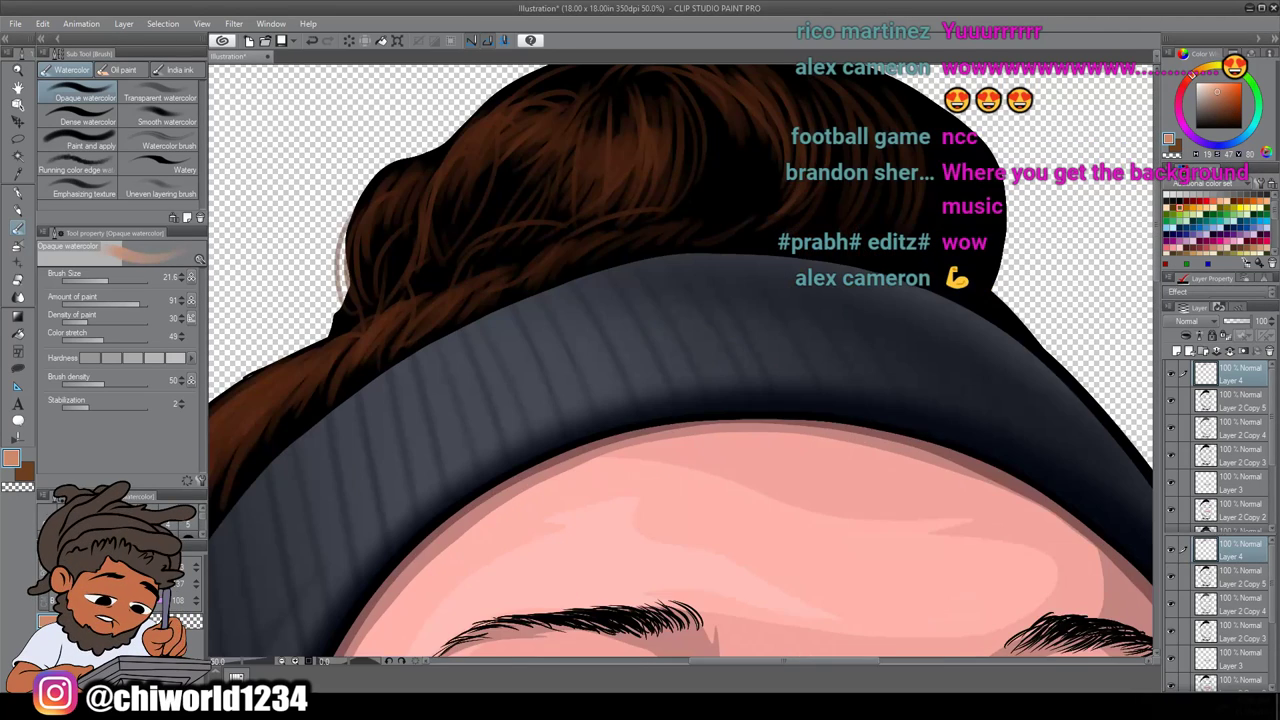
scroll(832, 406, left, 2)
scroll(832, 406, up, 1)
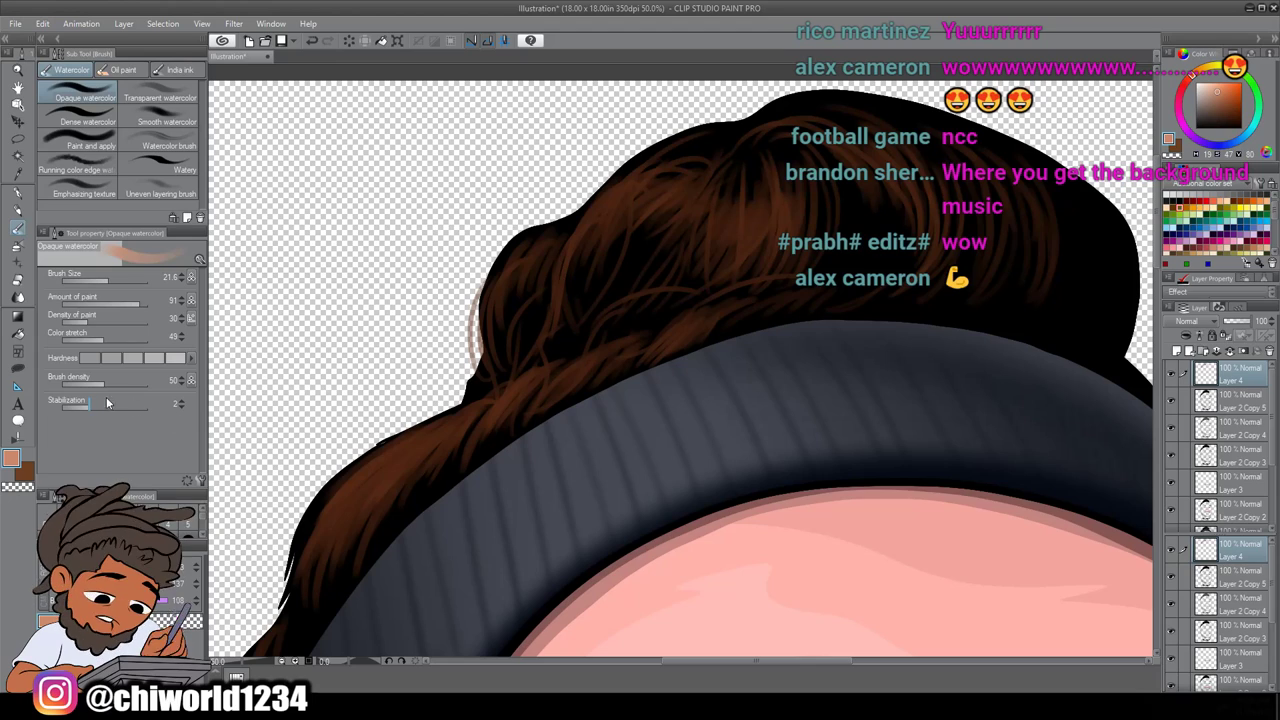
drag(664, 351, 704, 322)
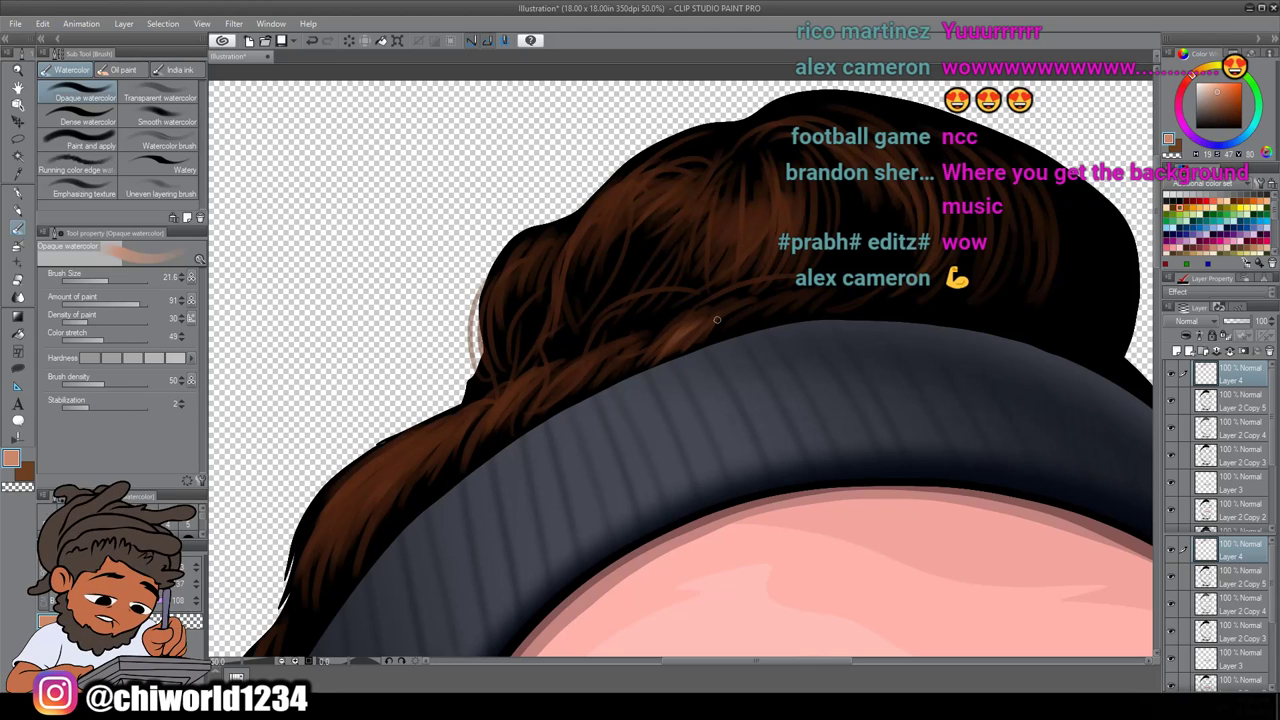
mouse_move(630, 372)
mouse_down()
mouse_move(595, 386)
mouse_move(614, 354)
mouse_up()
mouse_move(562, 402)
mouse_down()
mouse_move(586, 370)
mouse_move(566, 376)
mouse_up()
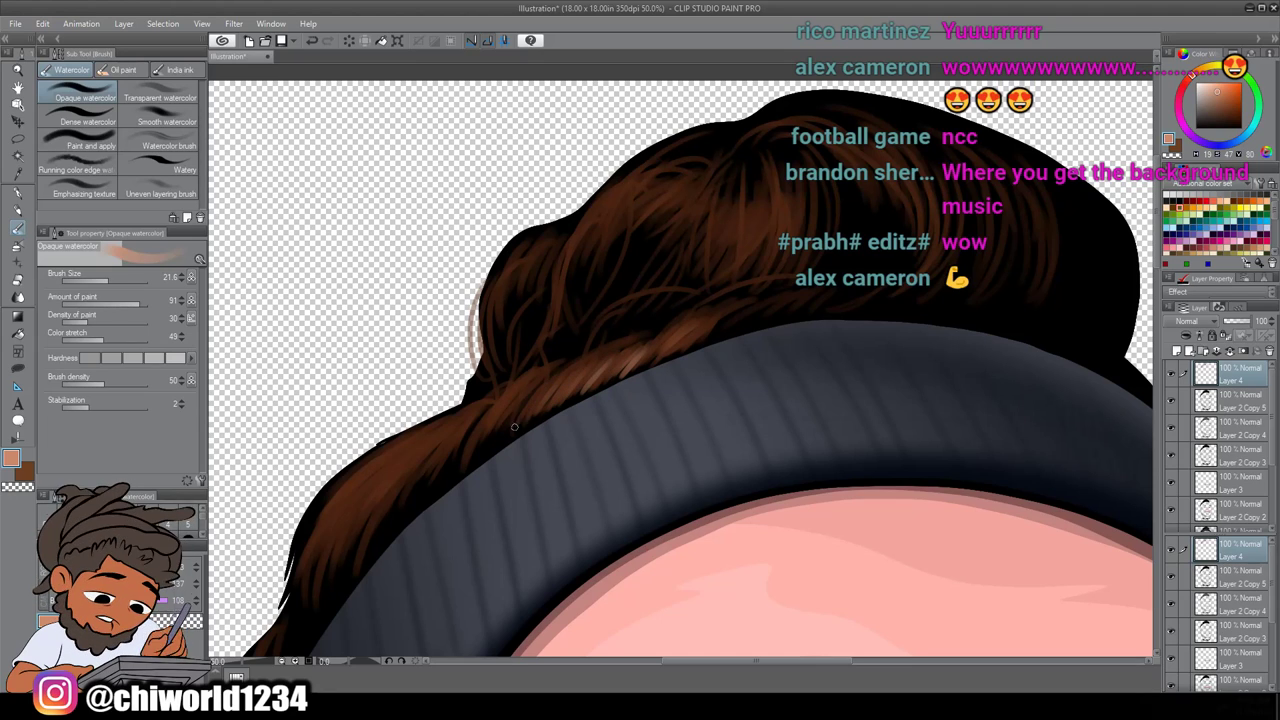
drag(561, 406, 607, 378)
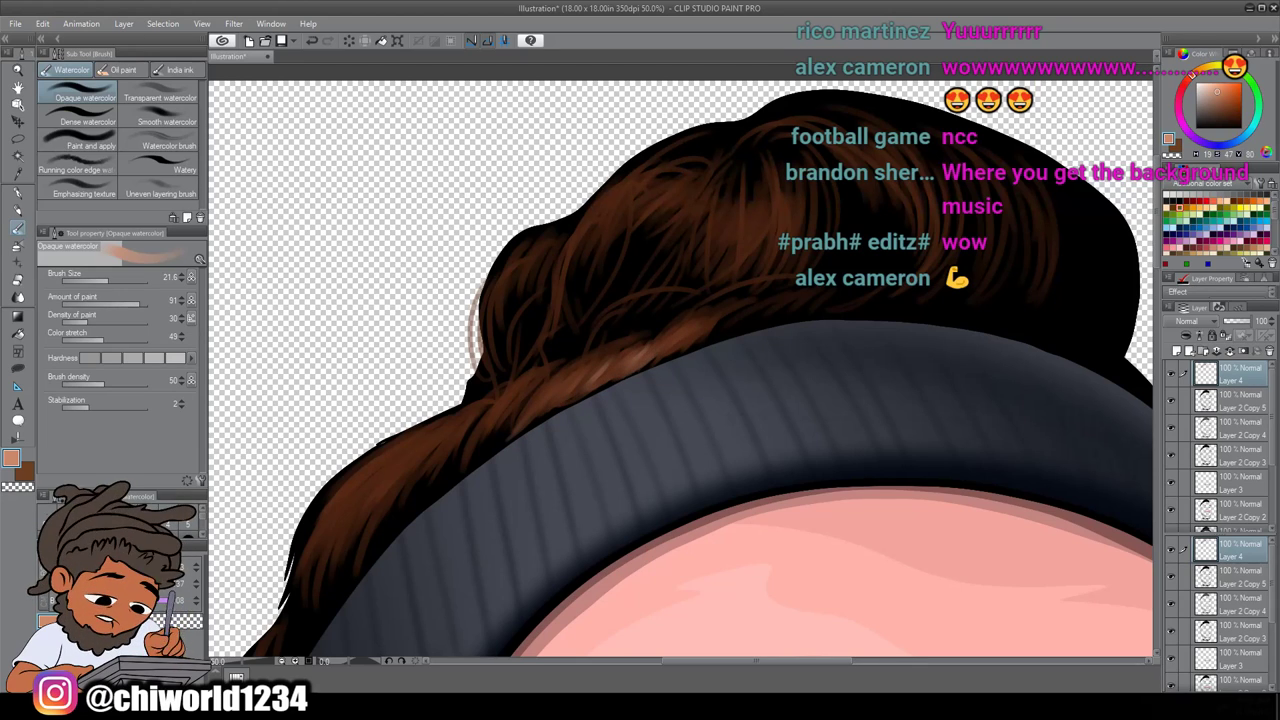
drag(620, 356, 654, 334)
drag(544, 386, 587, 360)
drag(508, 402, 457, 473)
Paint light tan highlight strands over the brown lock beside the headband's left side, down toward the lowest tuft
scroll(504, 525, down, 2)
drag(410, 640, 516, 508)
scroll(516, 508, up, 1)
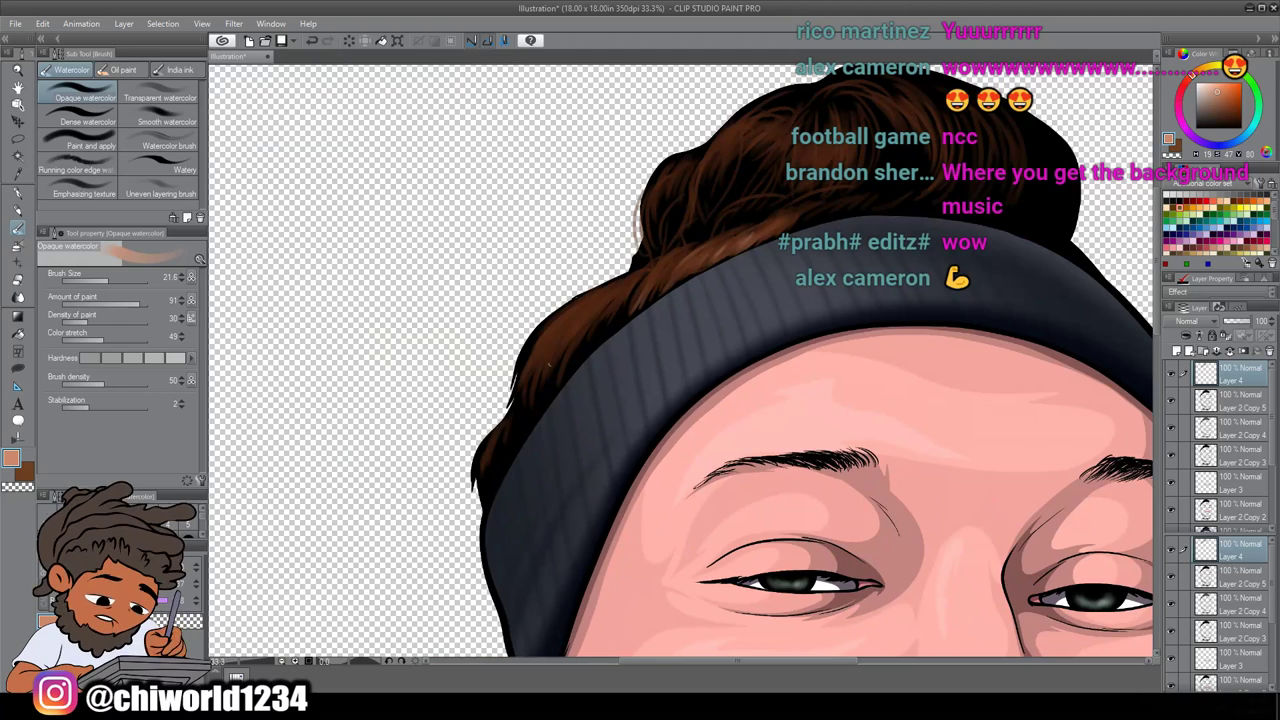
drag(544, 400, 582, 330)
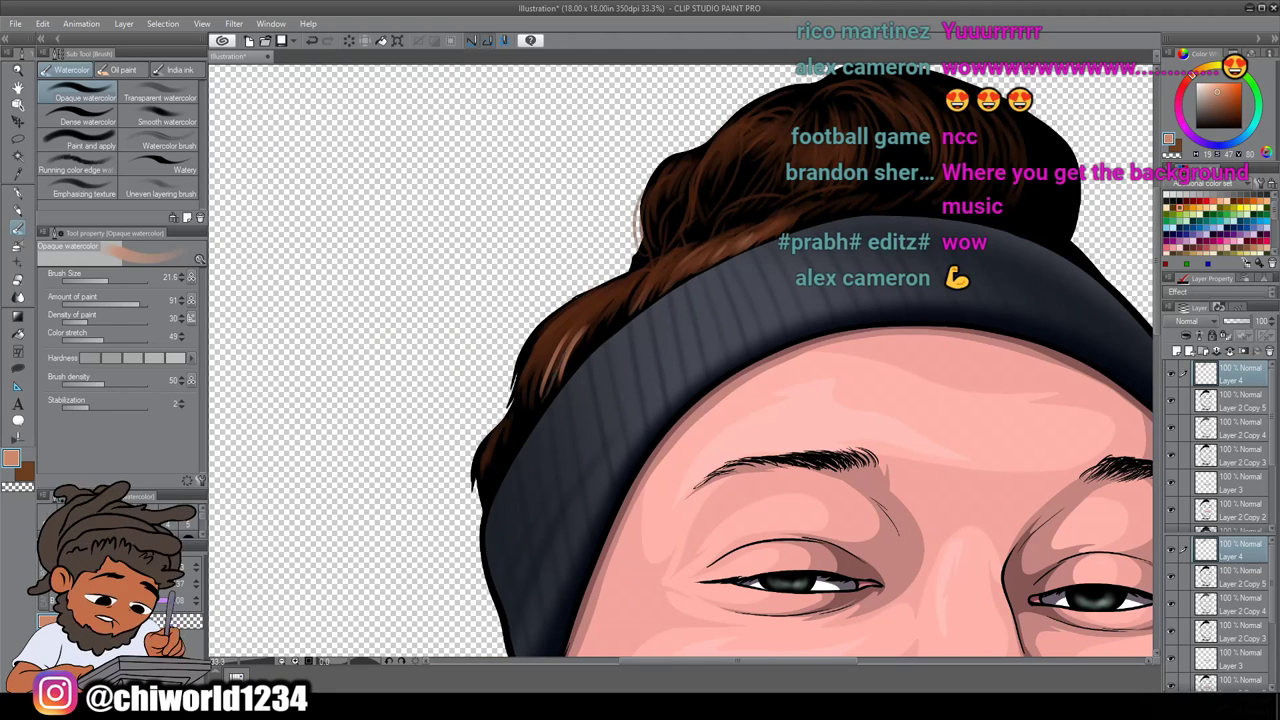
drag(548, 396, 586, 324)
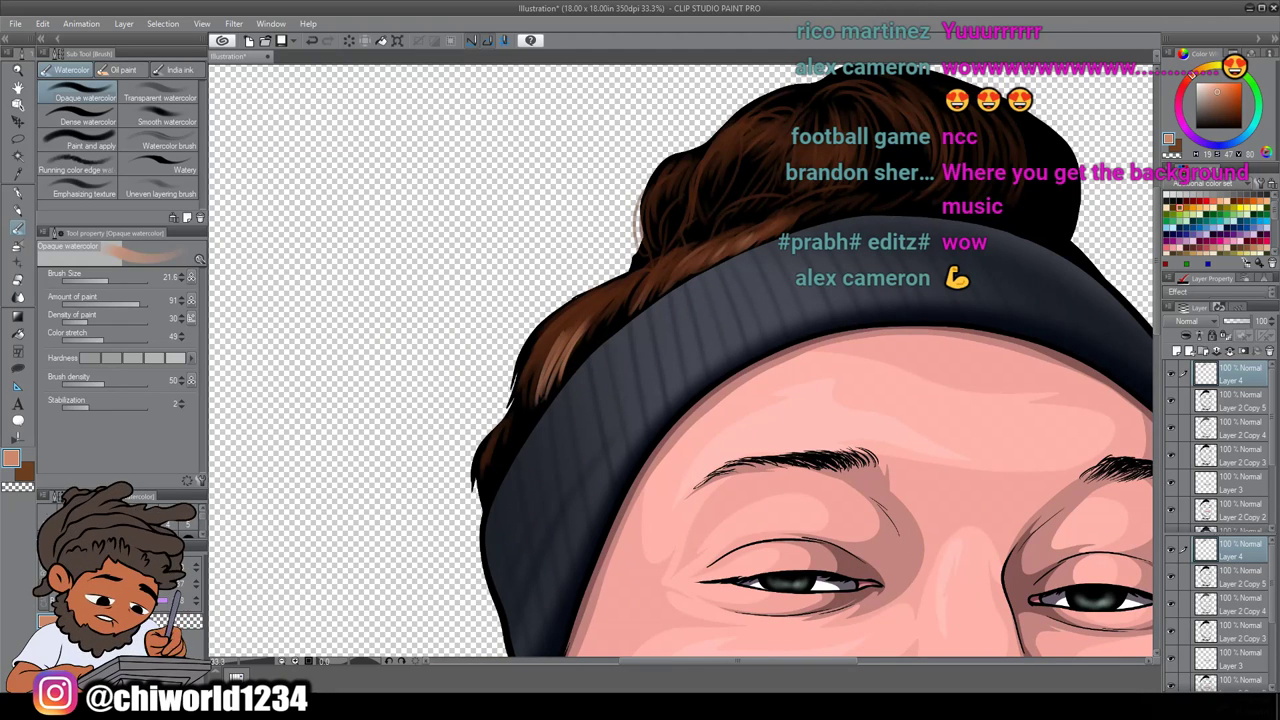
drag(522, 418, 555, 323)
drag(528, 418, 574, 310)
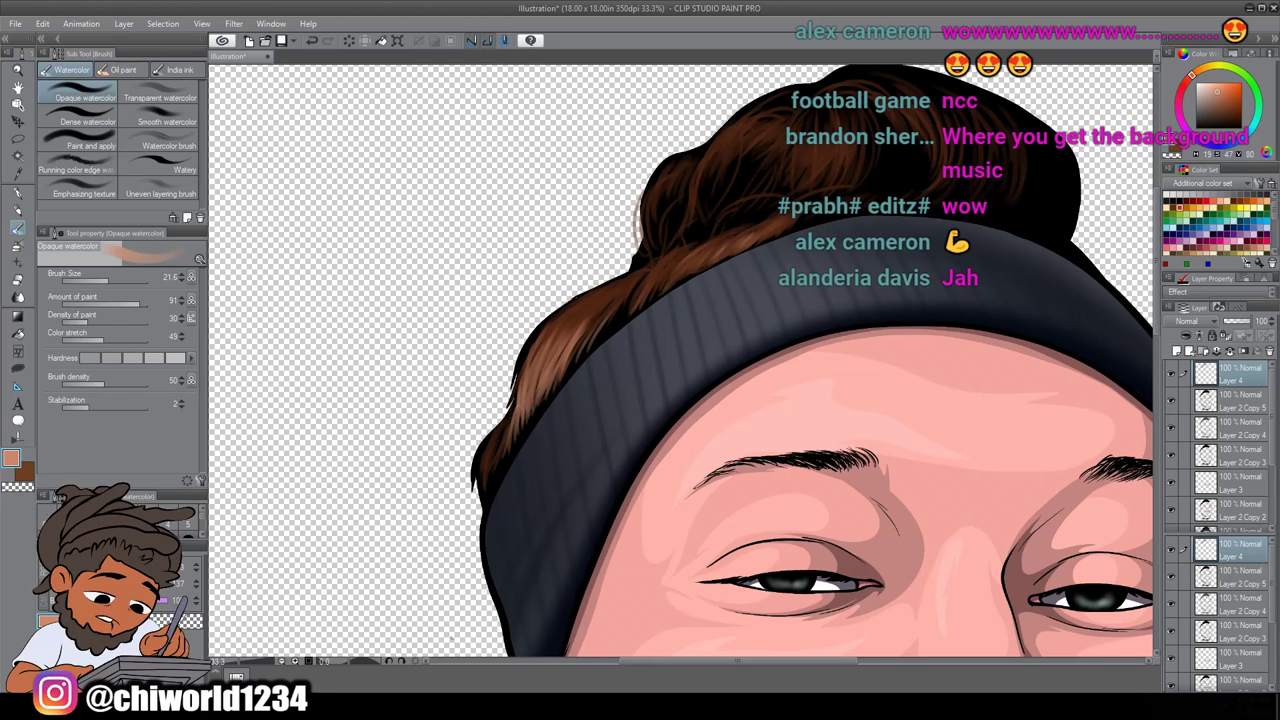
Paint curved light tan highlight strands across the bun's center and its upper-left lock
scroll(622, 503, down, 3)
scroll(674, 430, down, 2)
scroll(674, 430, right, 1)
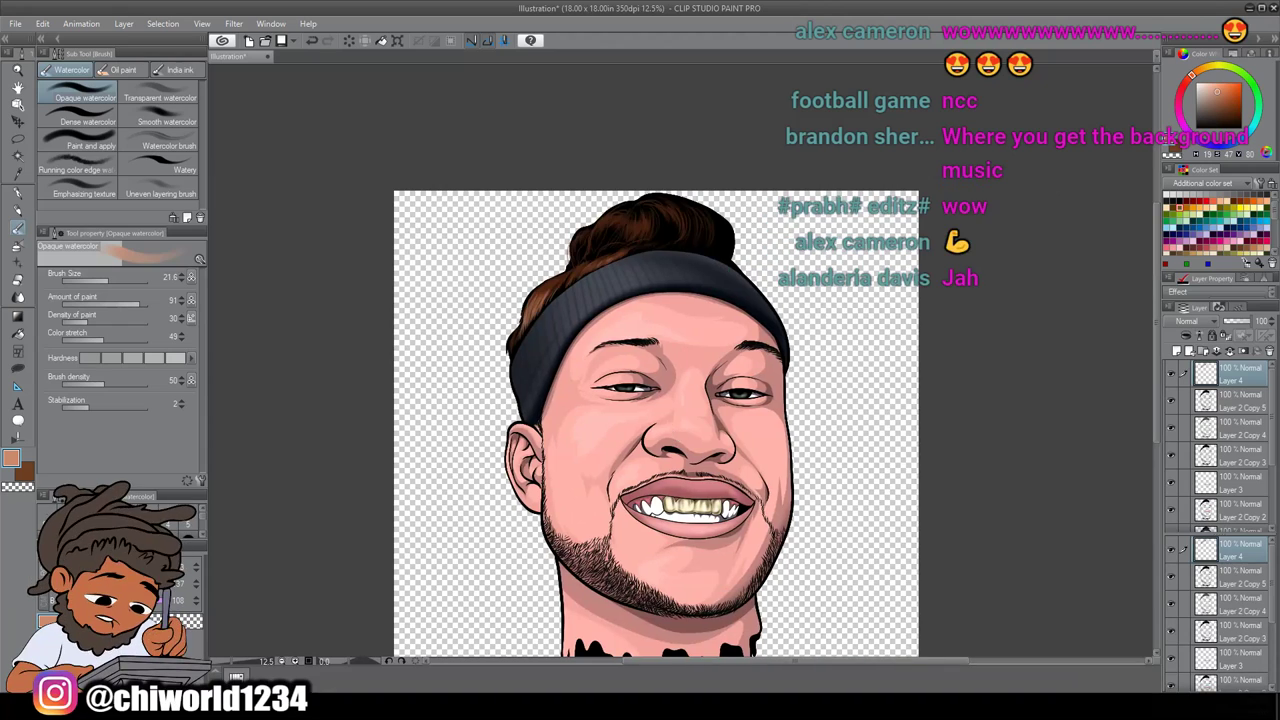
scroll(674, 432, up, 2)
scroll(674, 432, up, 4)
scroll(674, 432, left, 2)
scroll(674, 432, up, 2)
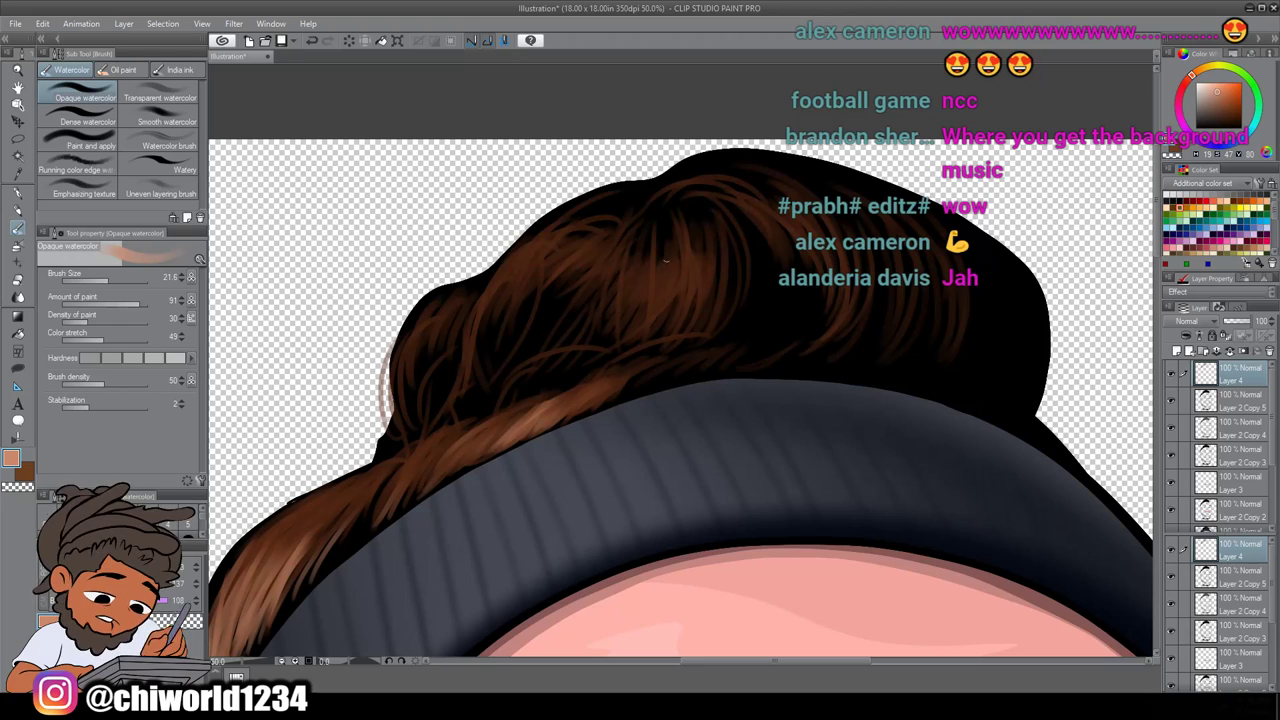
mouse_move(613, 308)
mouse_down()
mouse_move(628, 268)
mouse_move(560, 302)
mouse_up()
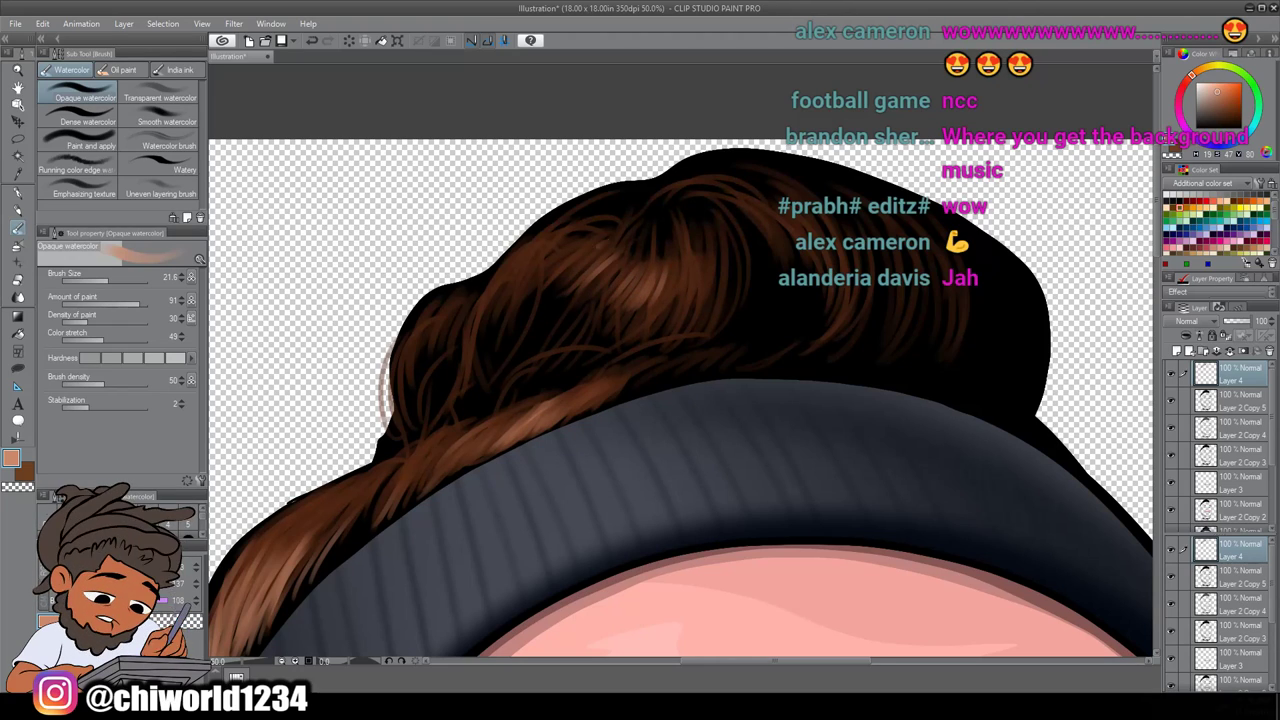
drag(603, 242, 534, 307)
mouse_move(579, 245)
mouse_down()
mouse_move(513, 301)
mouse_move(507, 289)
mouse_up()
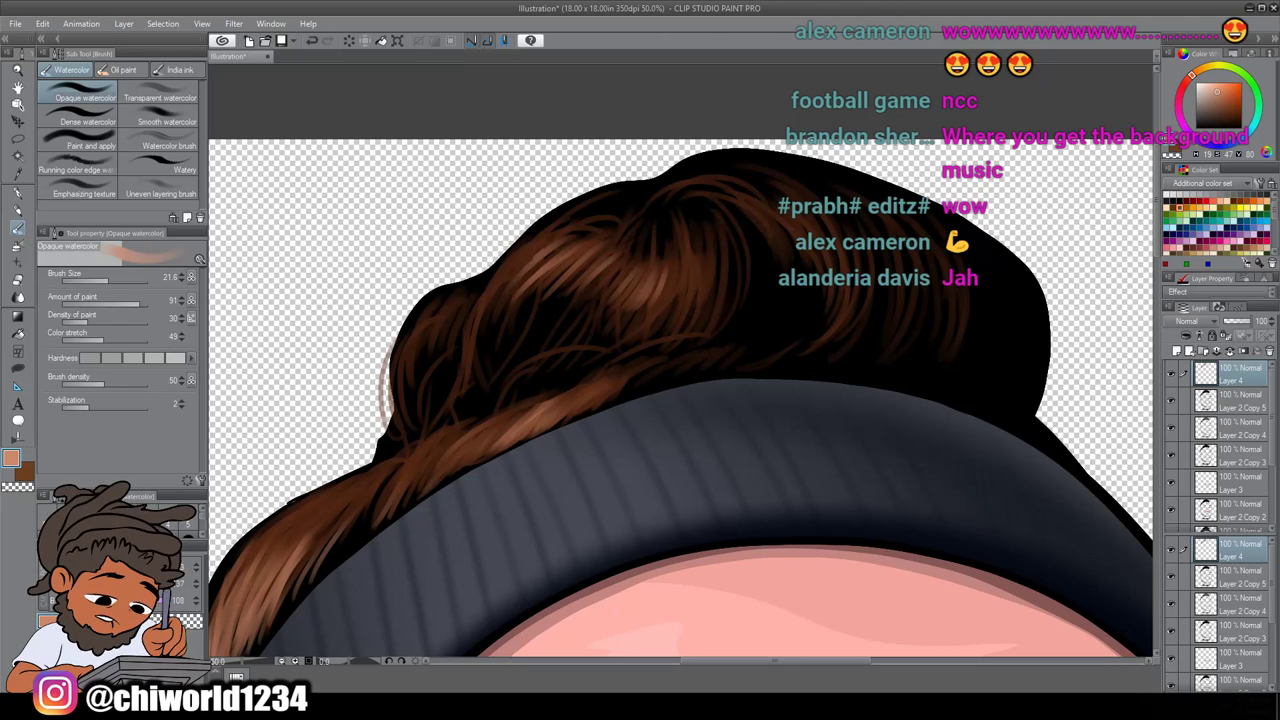
drag(562, 228, 468, 303)
Adjust the hair highlight layer with Hue/Saturation/Luminosity, setting hue to -6 and saturation to -28
scroll(481, 645, down, 5)
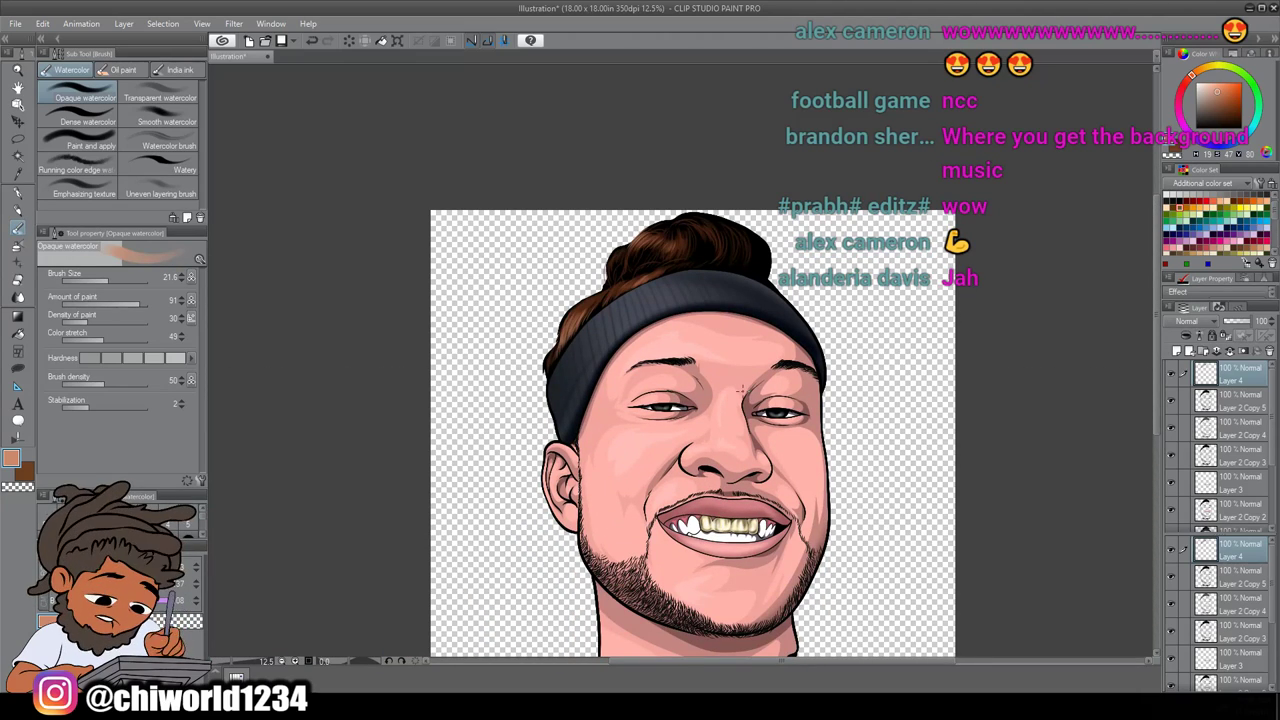
scroll(743, 390, up, 2)
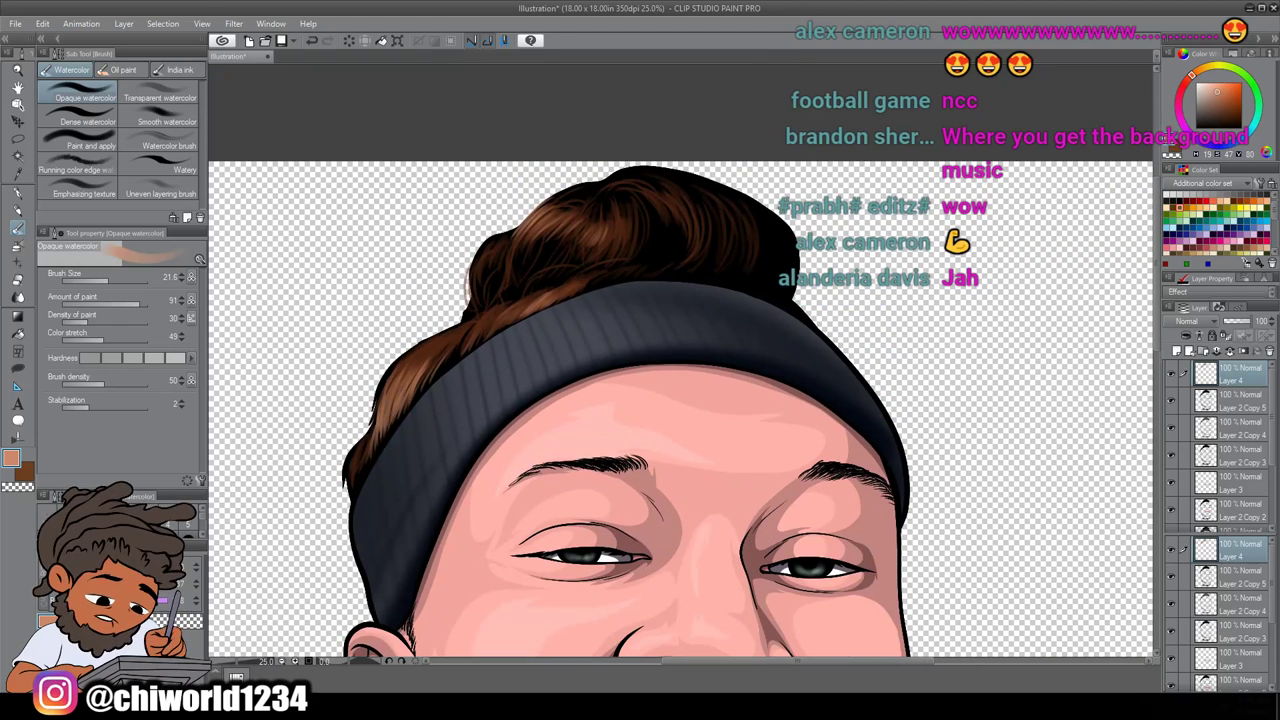
click(42, 24)
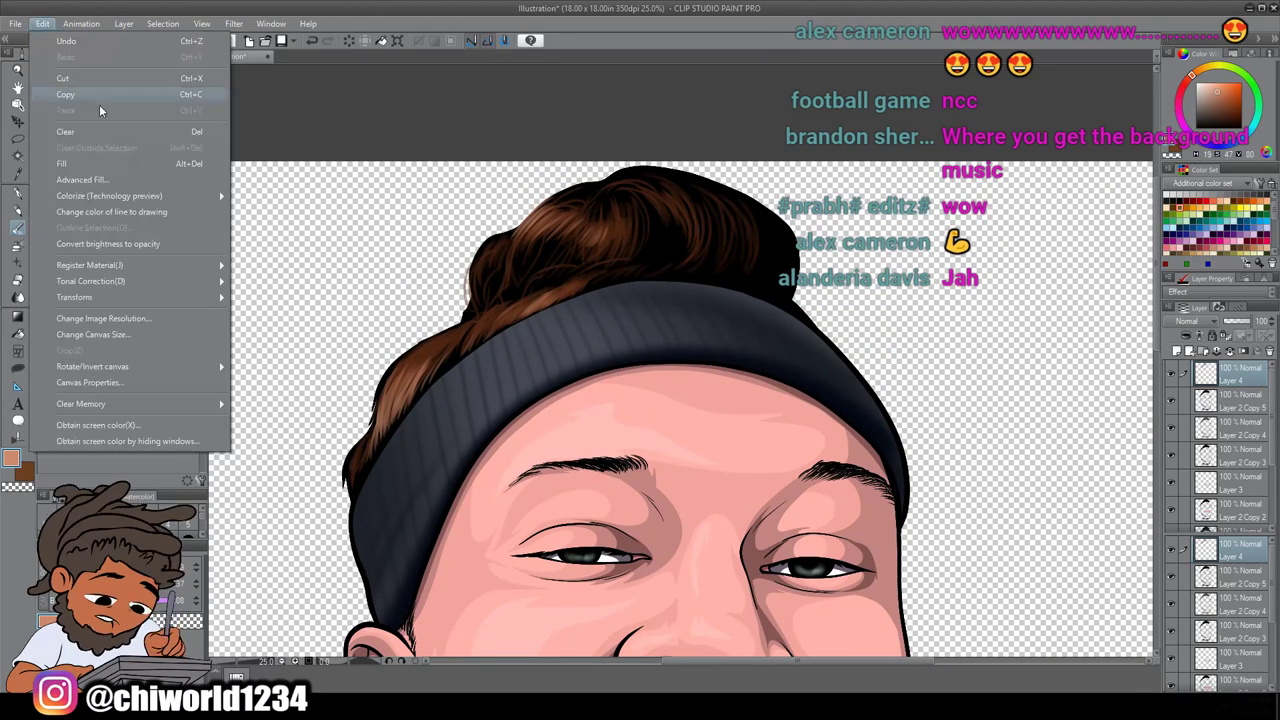
mouse_move(199, 279)
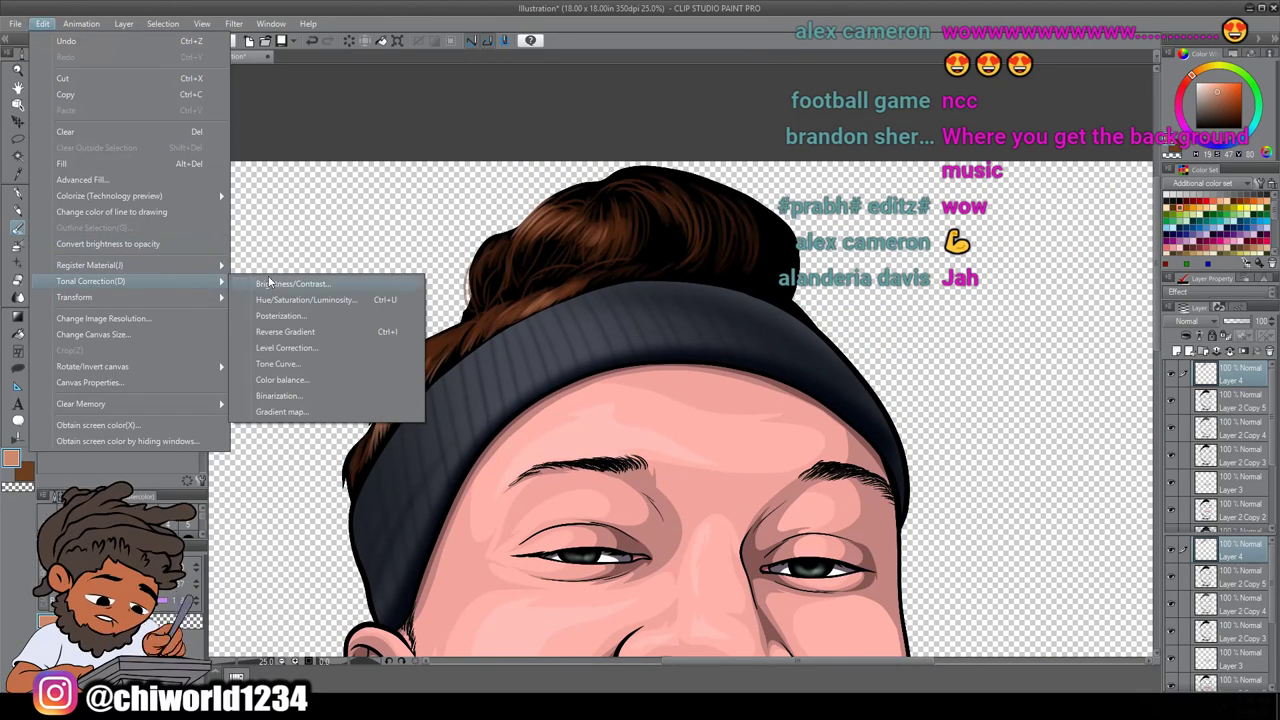
click(316, 303)
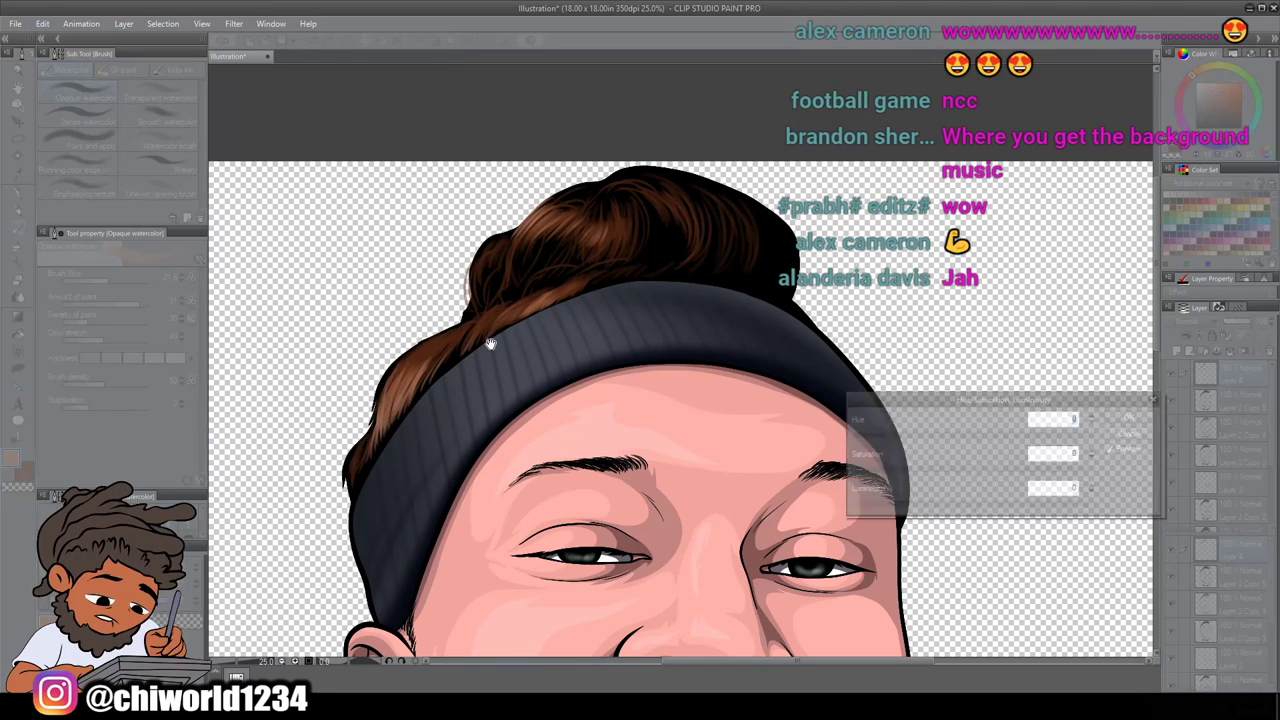
drag(986, 440, 936, 472)
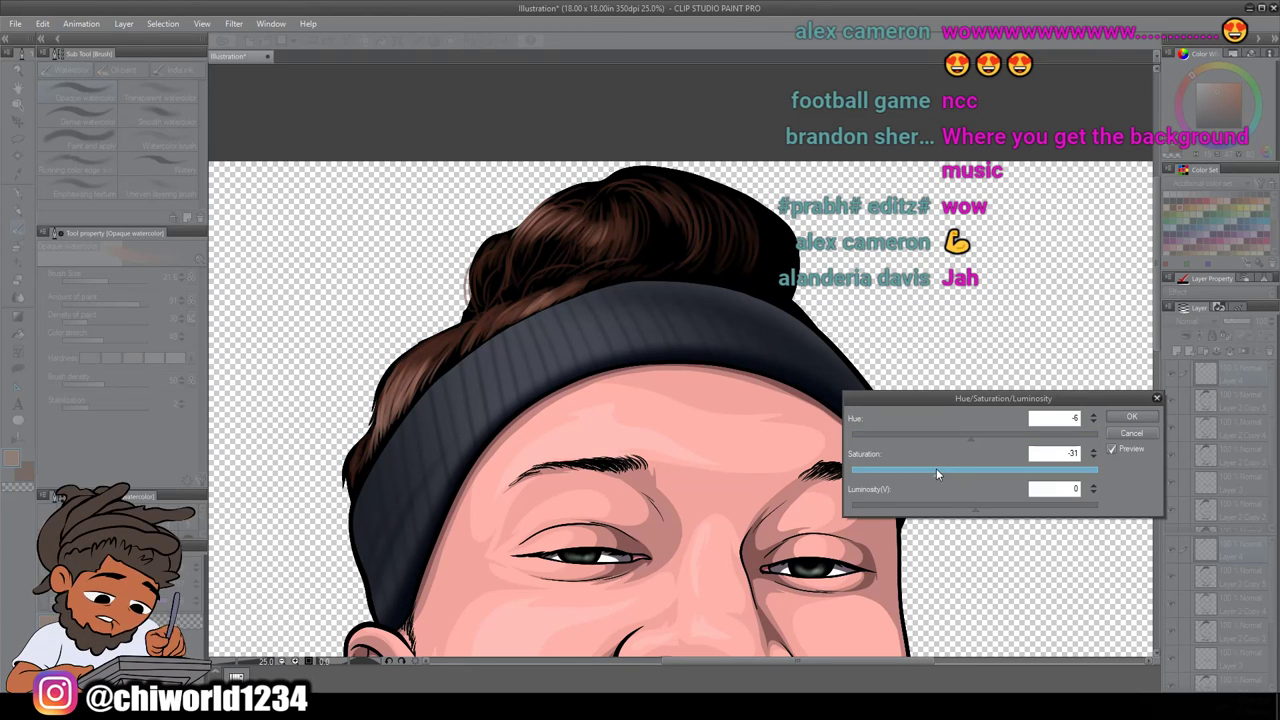
drag(939, 474, 940, 473)
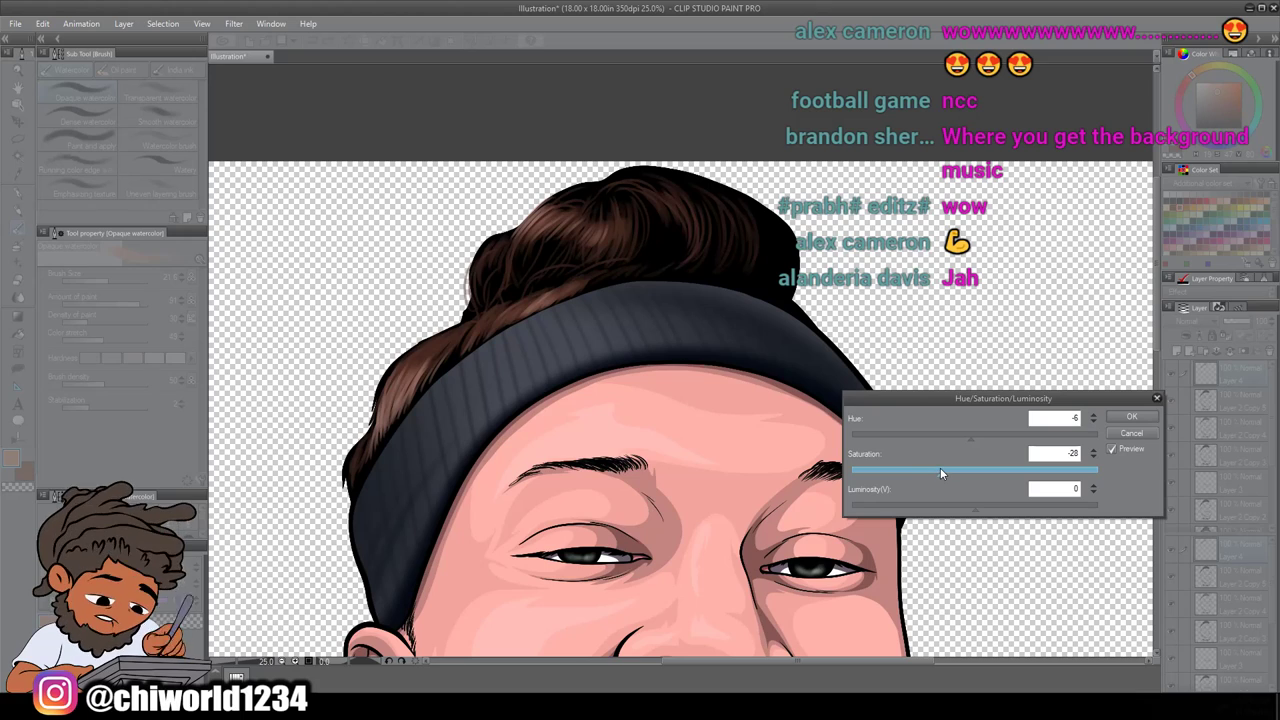
click(1114, 414)
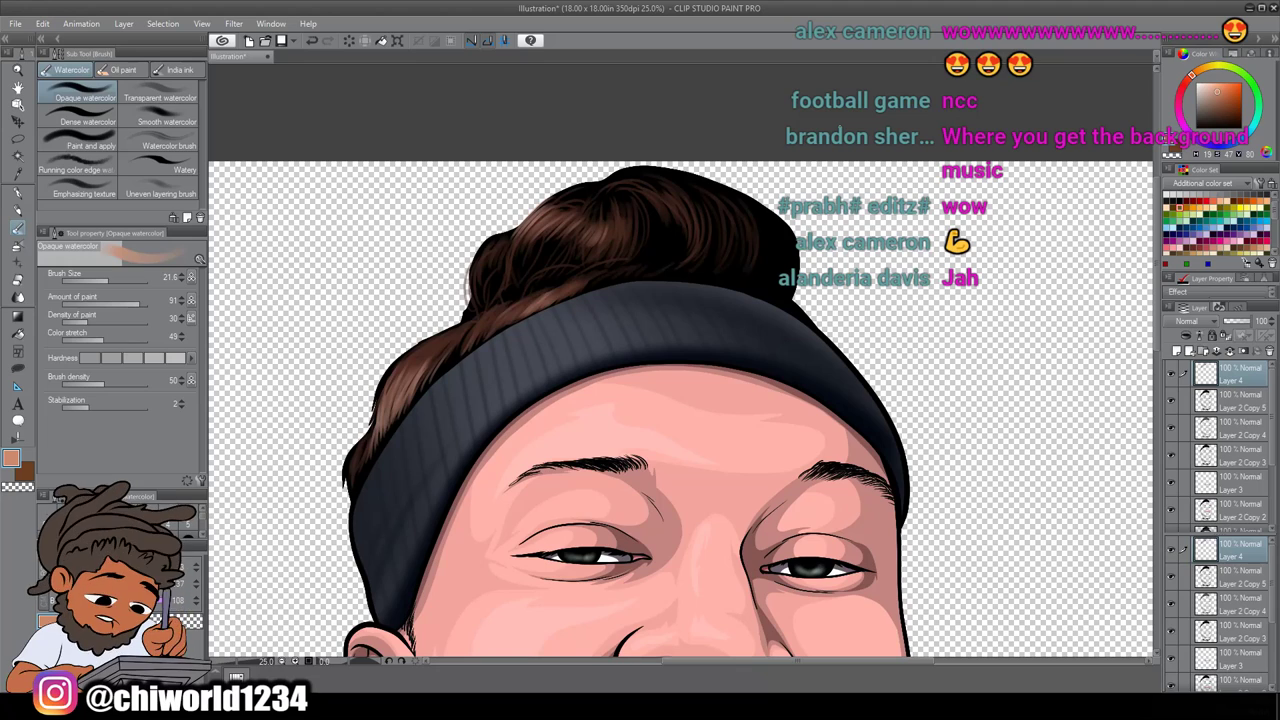
Merge the layers from Layer 2 Copy 4 down through Layer 2 Copy into Layer 2
scroll(834, 157, down, 2)
scroll(819, 252, down, 2)
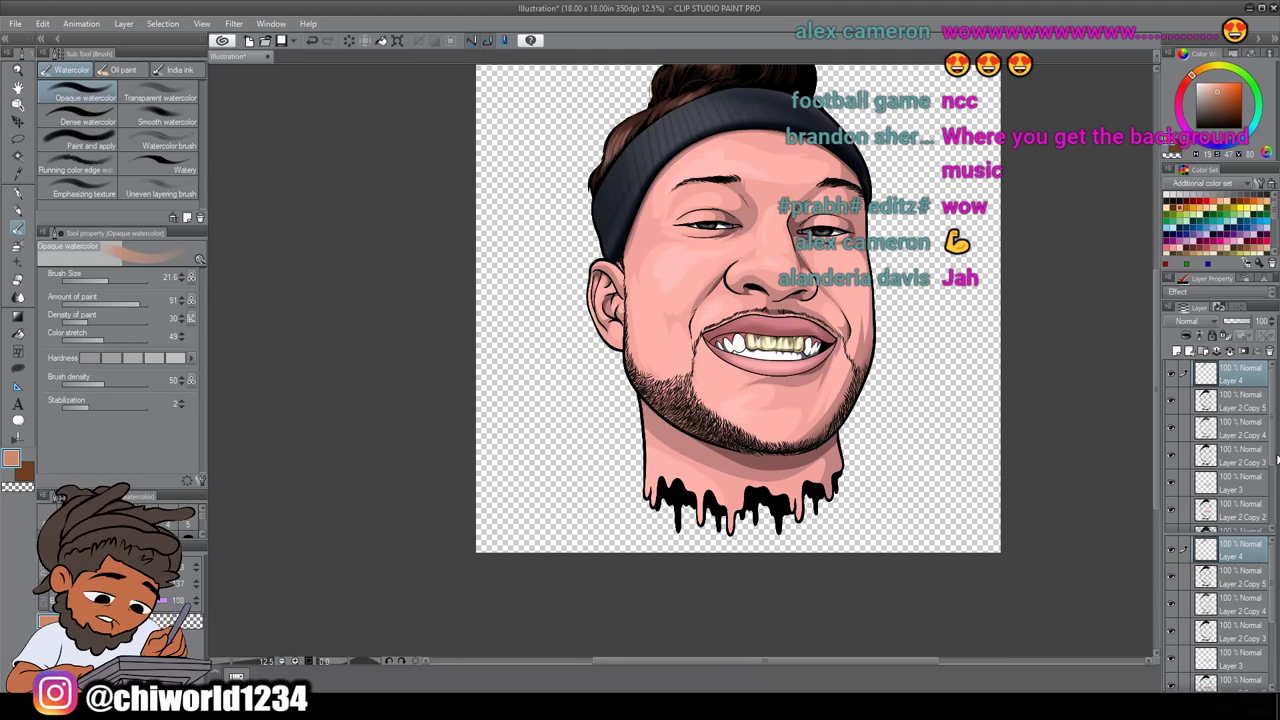
scroll(1247, 468, down, 3)
scroll(1220, 460, up, 4)
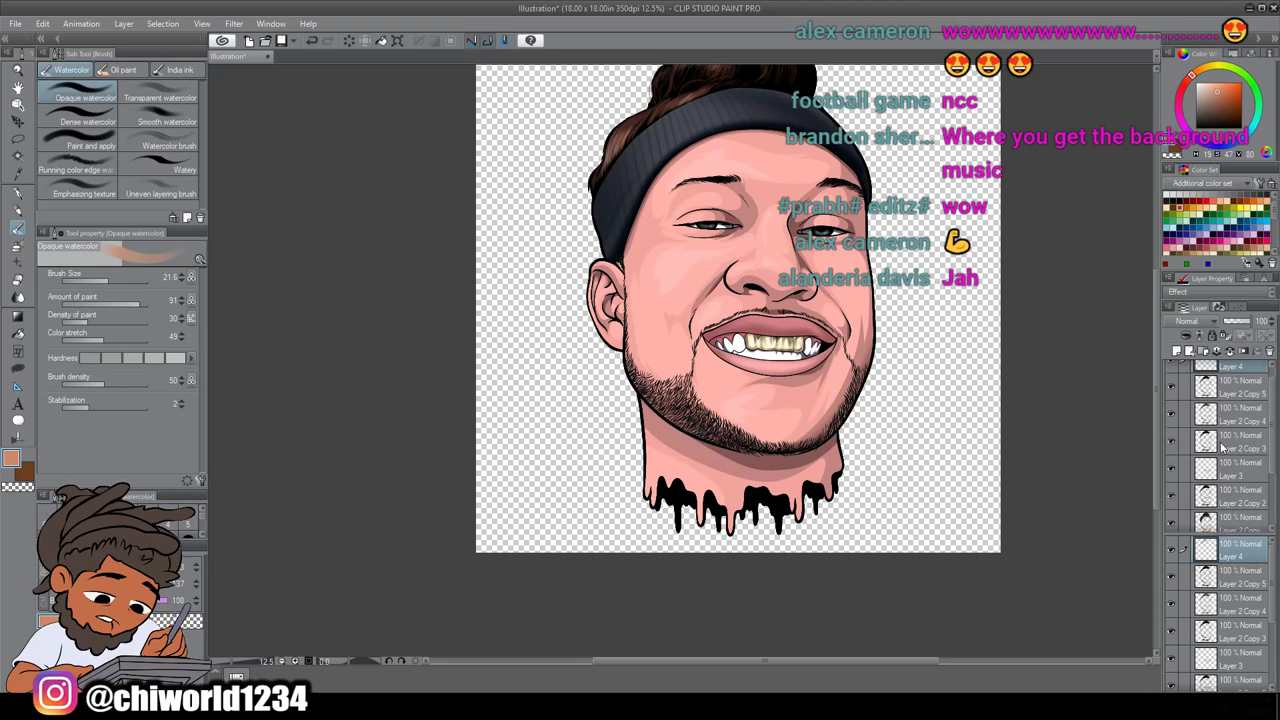
scroll(1221, 440, up, 1)
click(1226, 427)
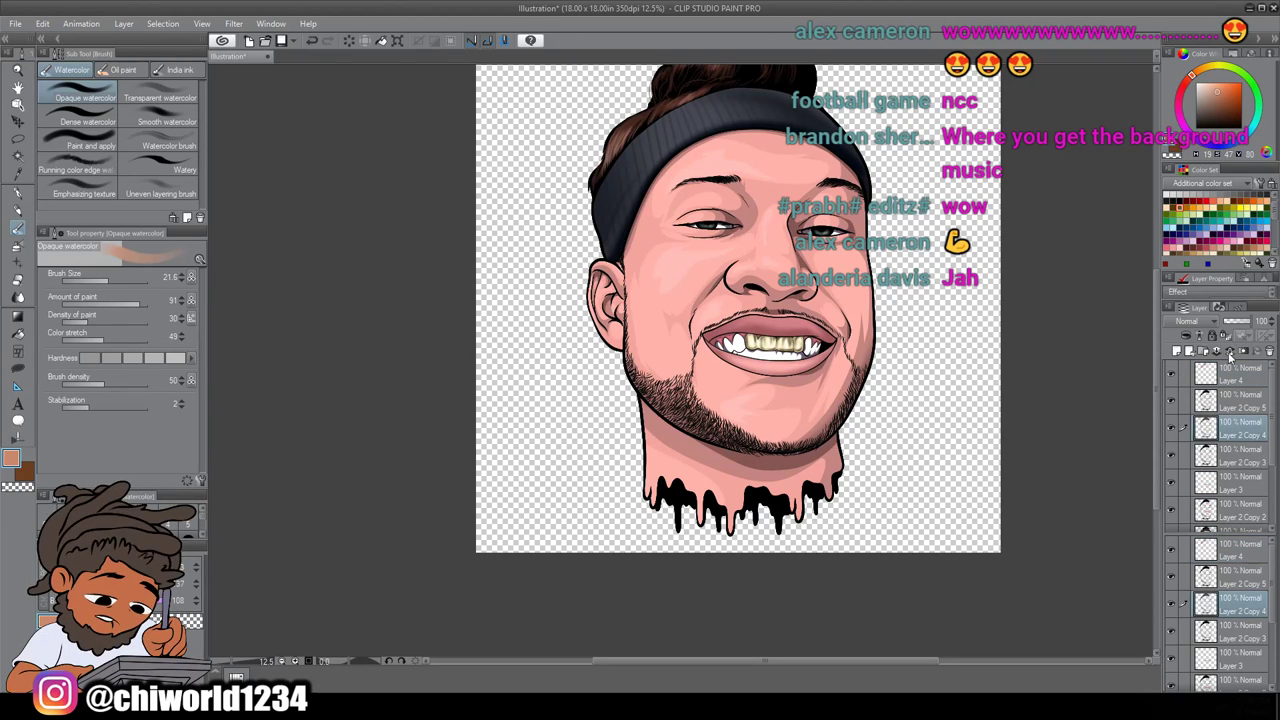
click(1230, 352)
click(1230, 352)
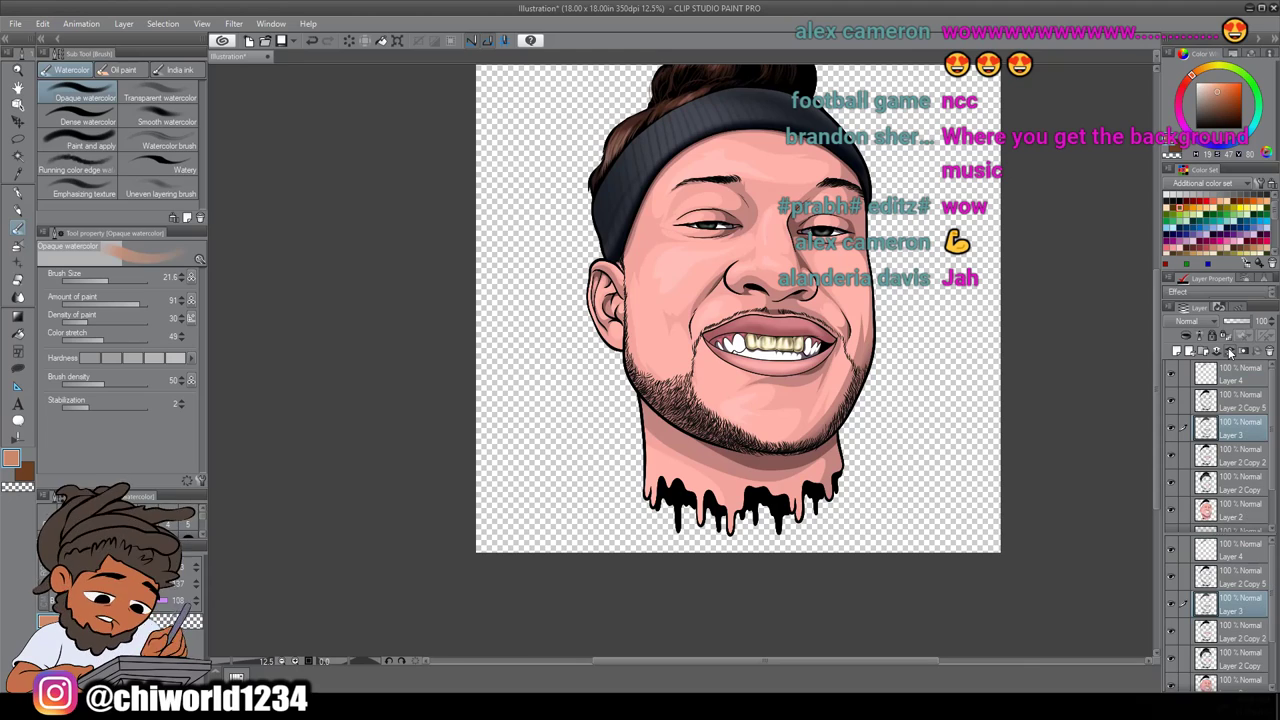
click(1230, 352)
click(1230, 352)
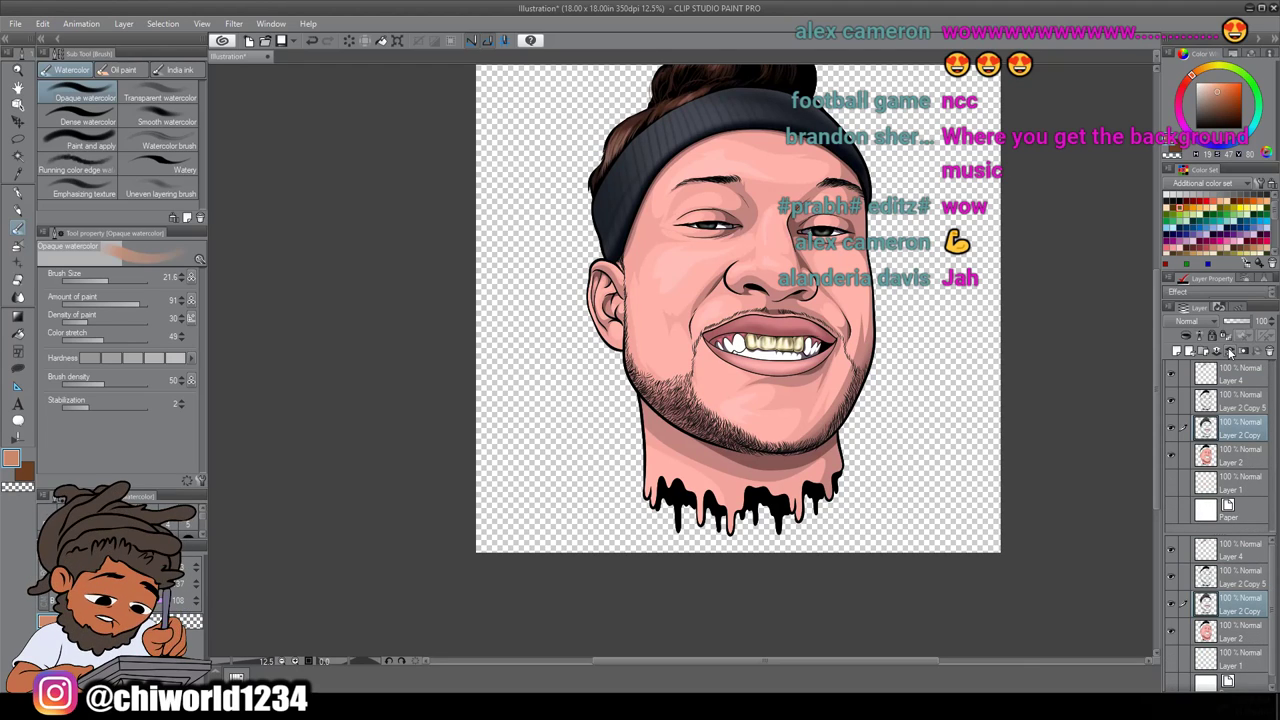
click(1230, 352)
Show the Paper layer and cover a new layer above Layer 1 with bright red using the G-pen at brush size 2000
click(1228, 454)
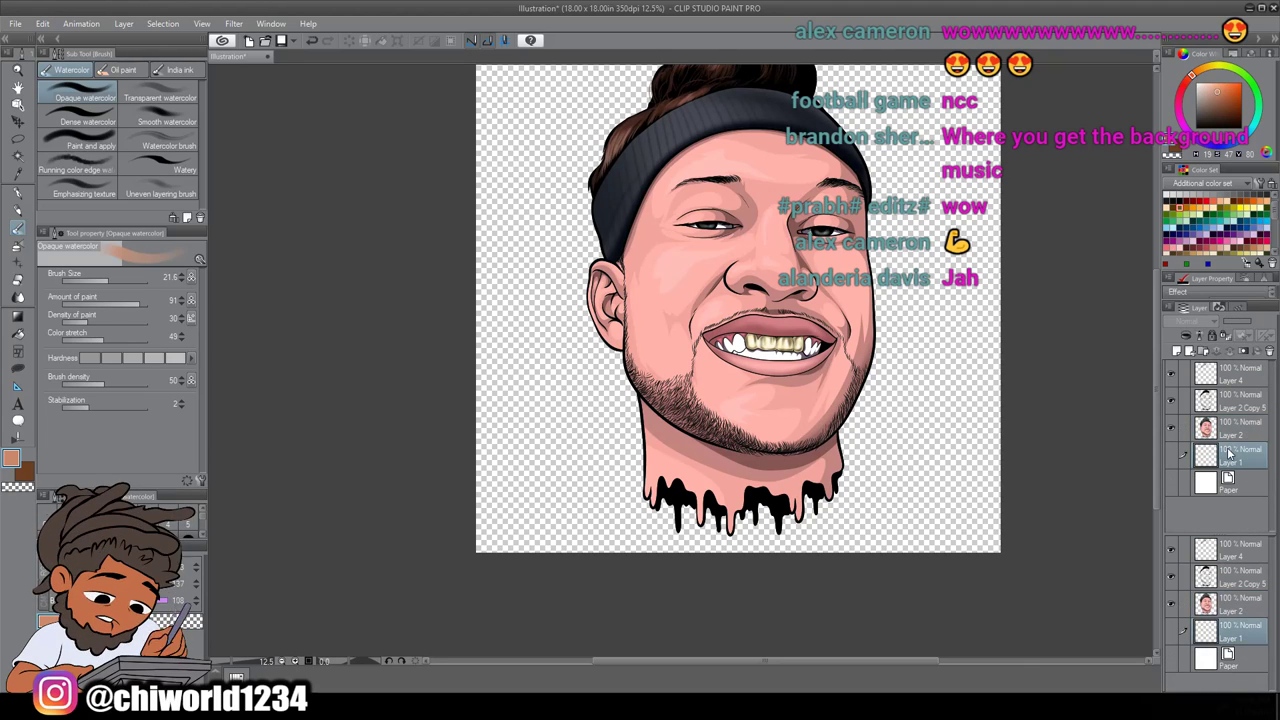
click(1174, 484)
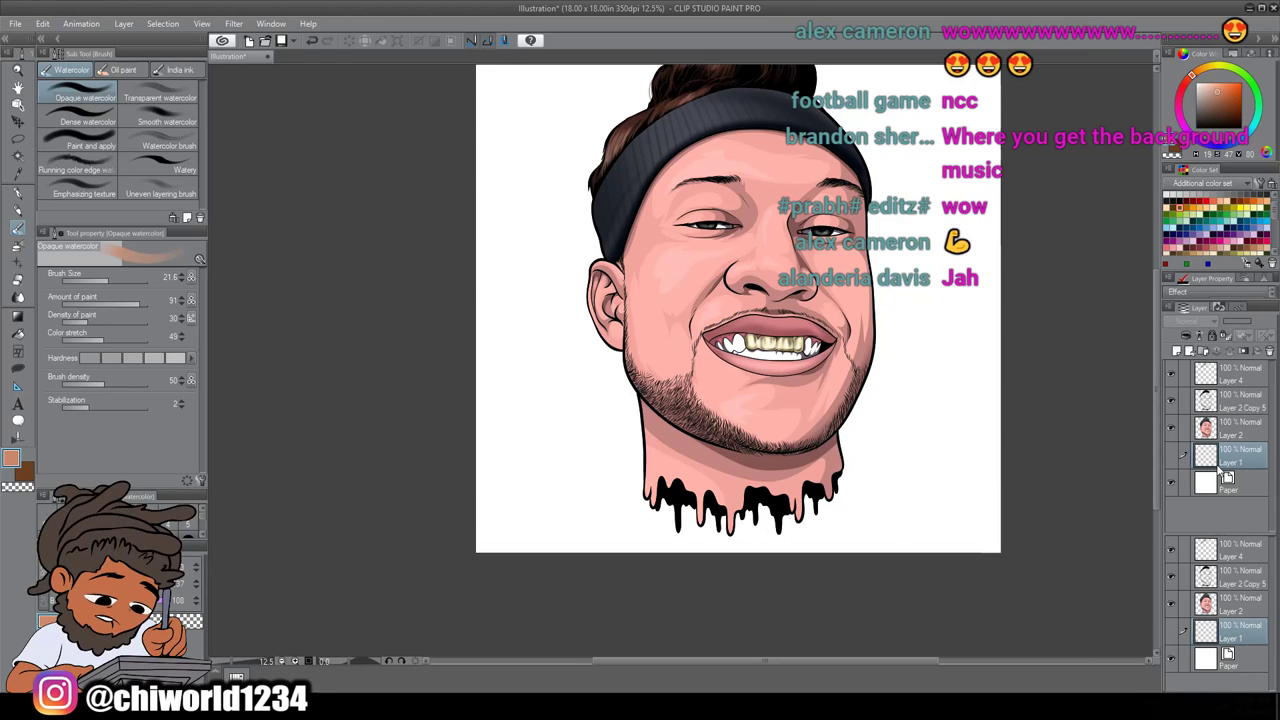
click(1206, 202)
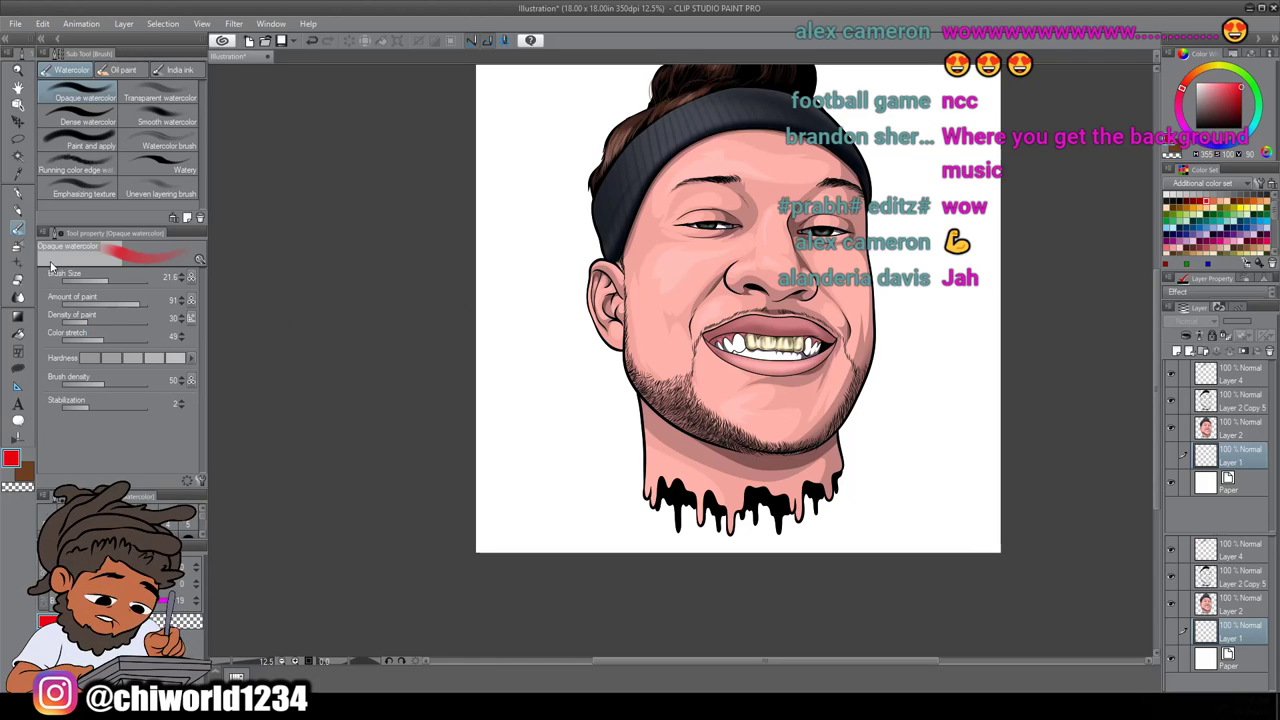
right_click(19, 194)
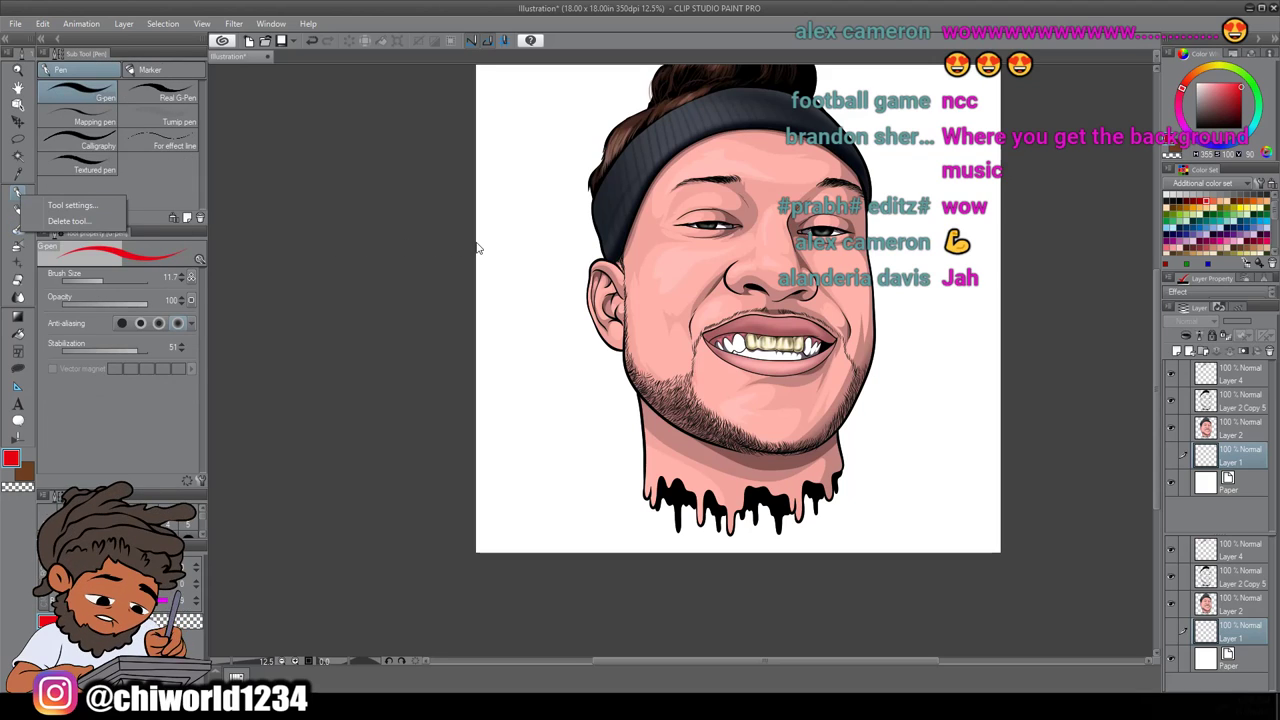
click(114, 286)
drag(108, 284, 150, 284)
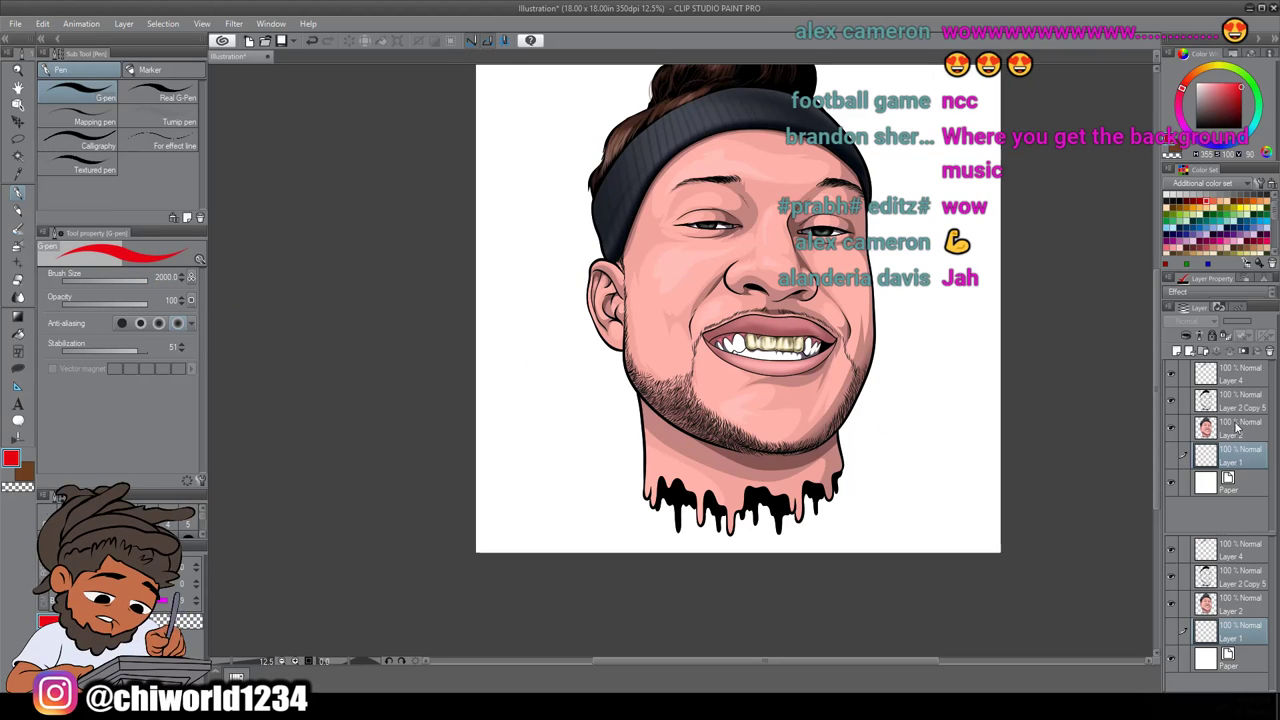
click(1180, 355)
mouse_move(906, 402)
mouse_down()
mouse_move(999, 491)
mouse_move(352, 475)
mouse_move(707, 540)
mouse_move(1029, 504)
mouse_move(925, 407)
mouse_move(377, 326)
mouse_move(435, 310)
mouse_move(812, 288)
mouse_move(1041, 302)
mouse_move(926, 230)
mouse_move(594, 177)
mouse_move(425, 176)
mouse_move(1006, 155)
mouse_move(958, 98)
mouse_move(402, 91)
mouse_up()
scroll(526, 185, up, 3)
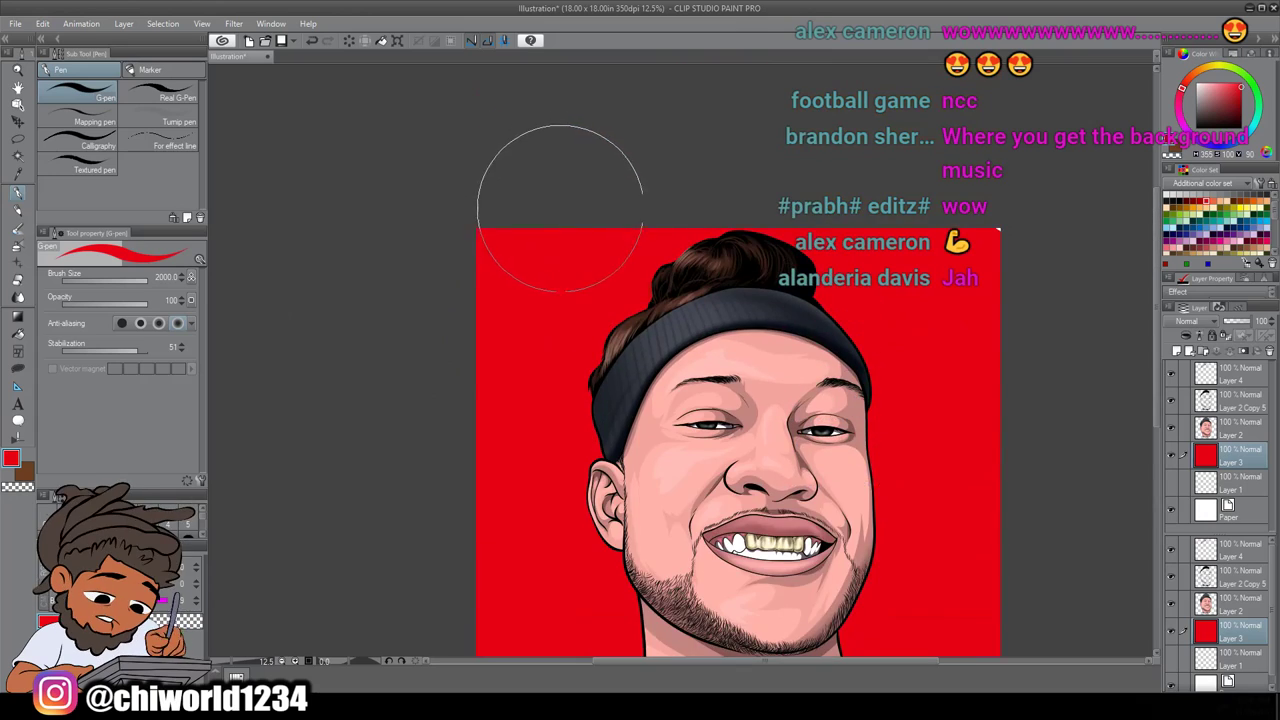
On a new layer above the red, shade the background to the right of the head in dark red #550000 with the Soft airbrush at size 2000
scroll(562, 210, down, 2)
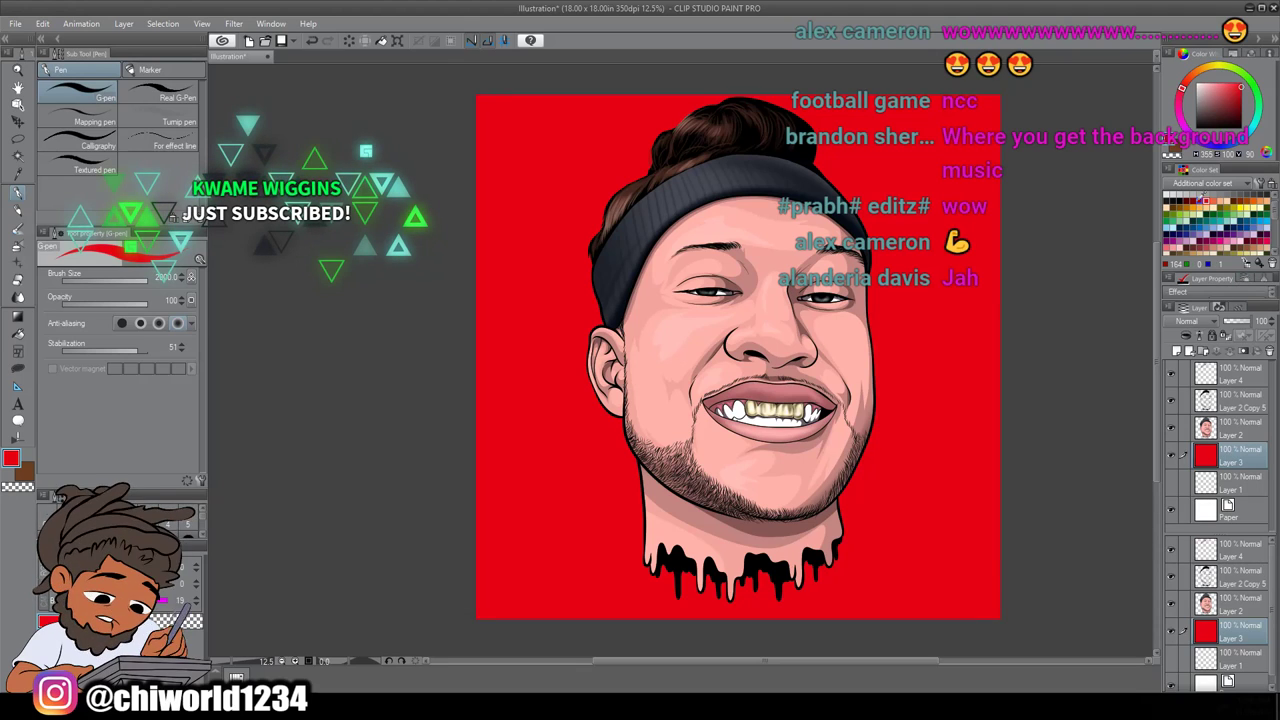
click(1187, 202)
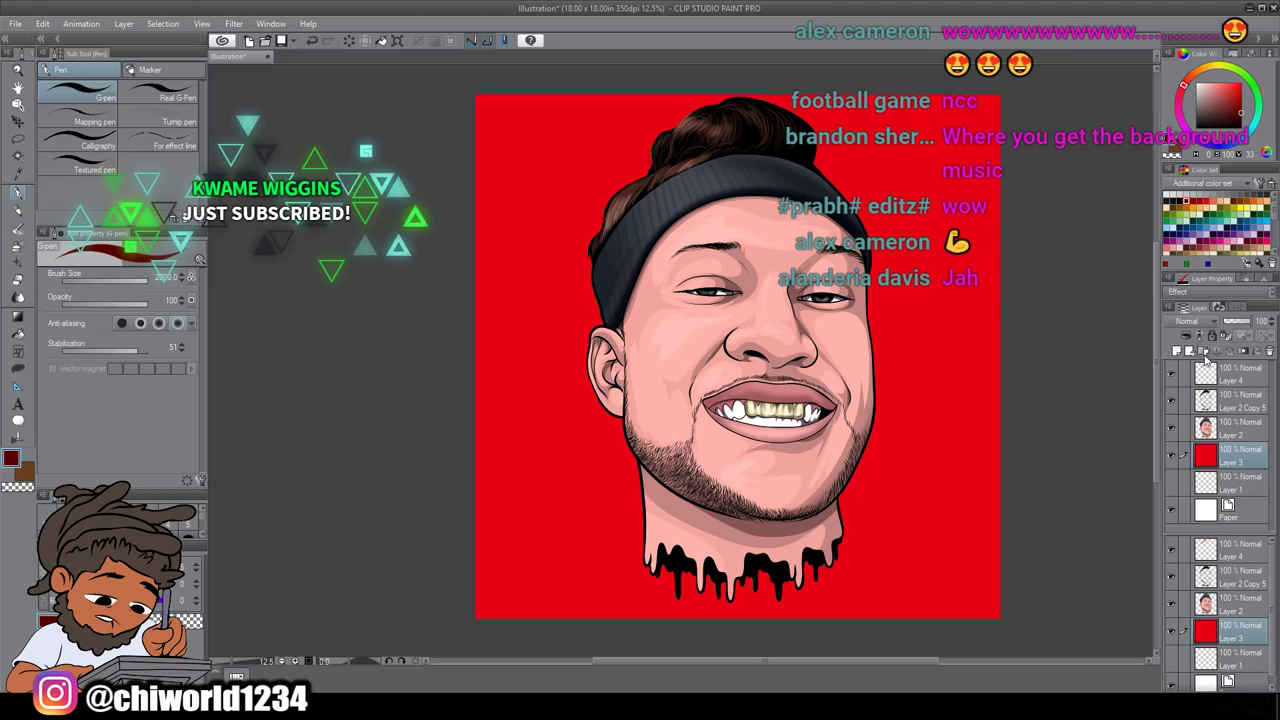
click(1177, 351)
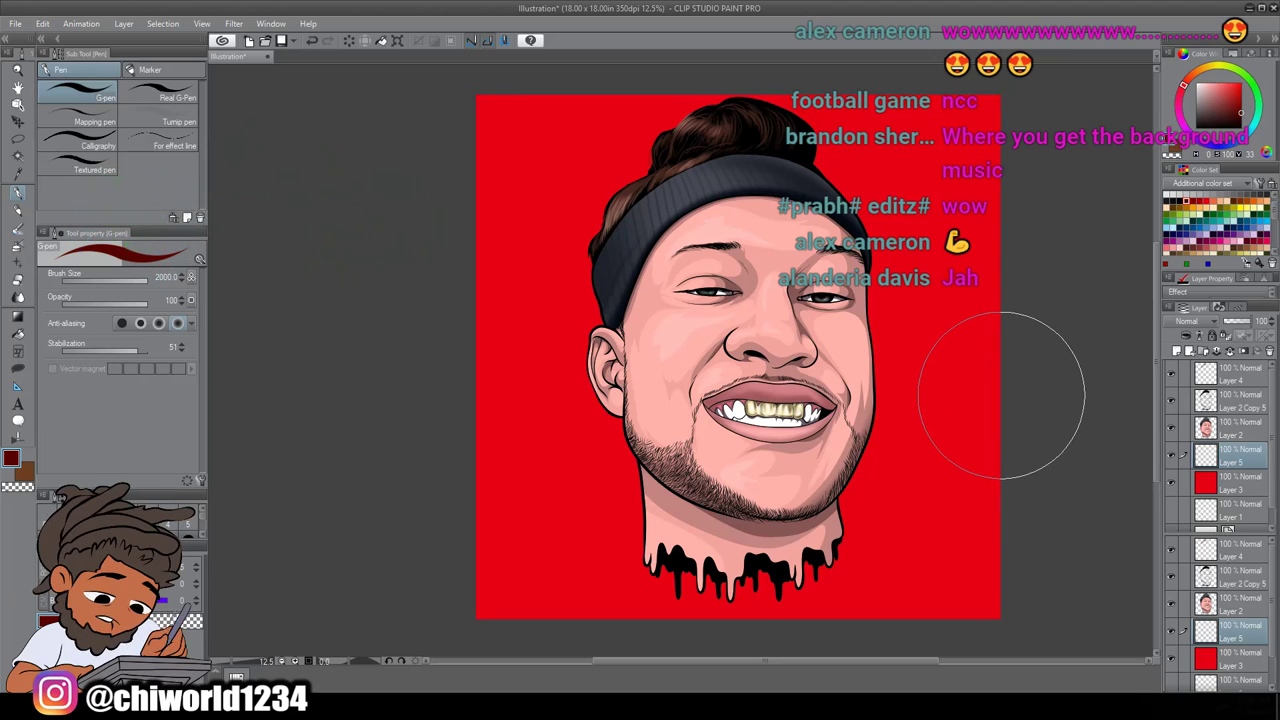
click(17, 245)
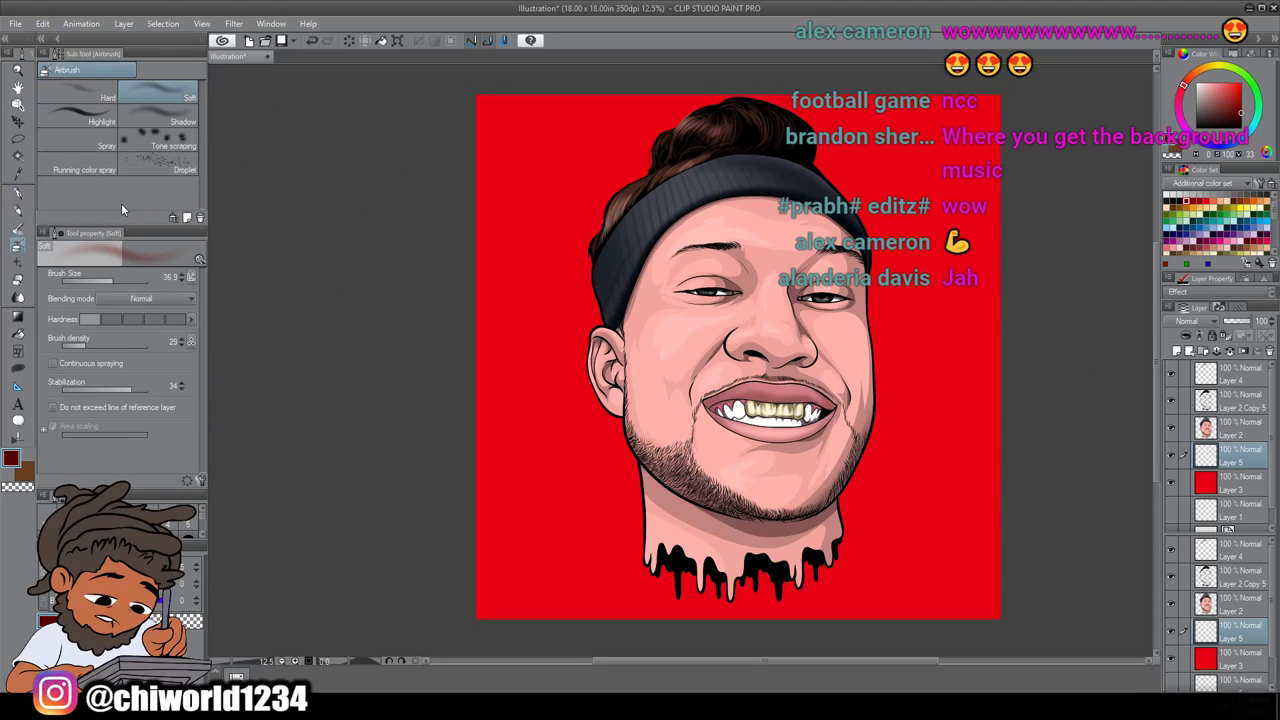
drag(123, 278, 166, 287)
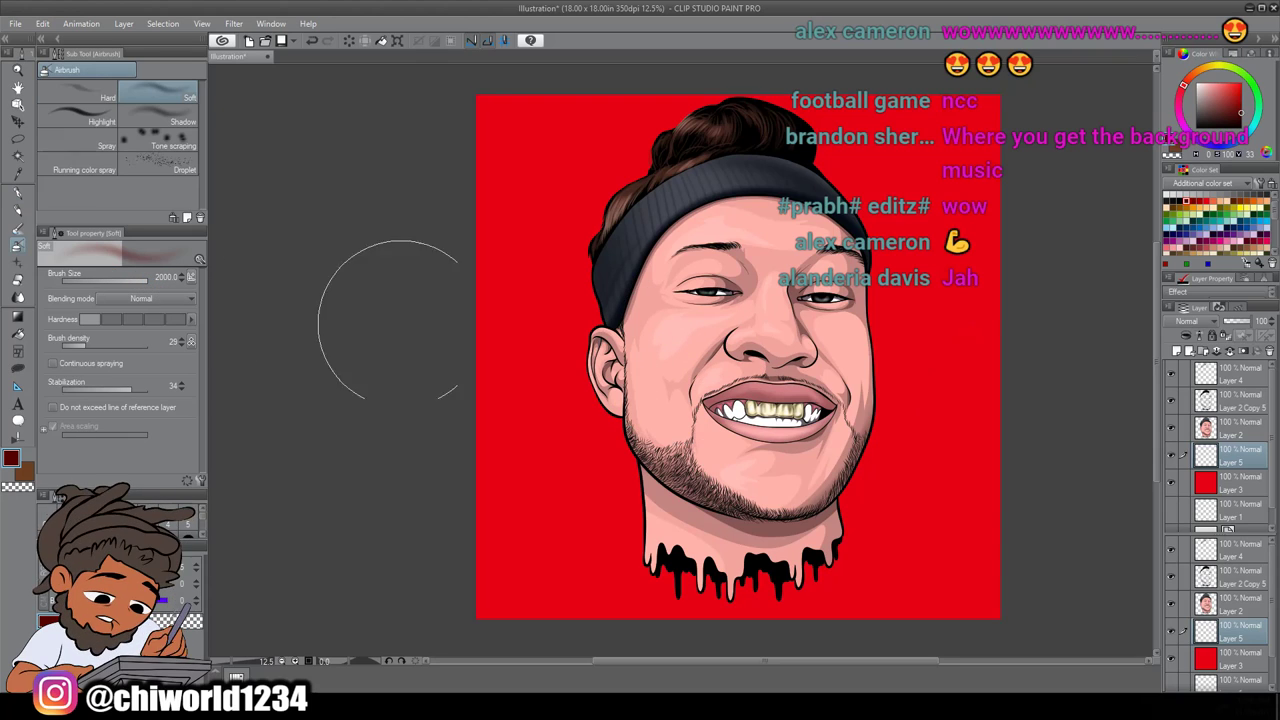
mouse_move(945, 616)
mouse_down()
mouse_move(1001, 590)
mouse_move(1034, 322)
mouse_move(1041, 445)
mouse_move(1012, 513)
mouse_move(1011, 200)
mouse_up()
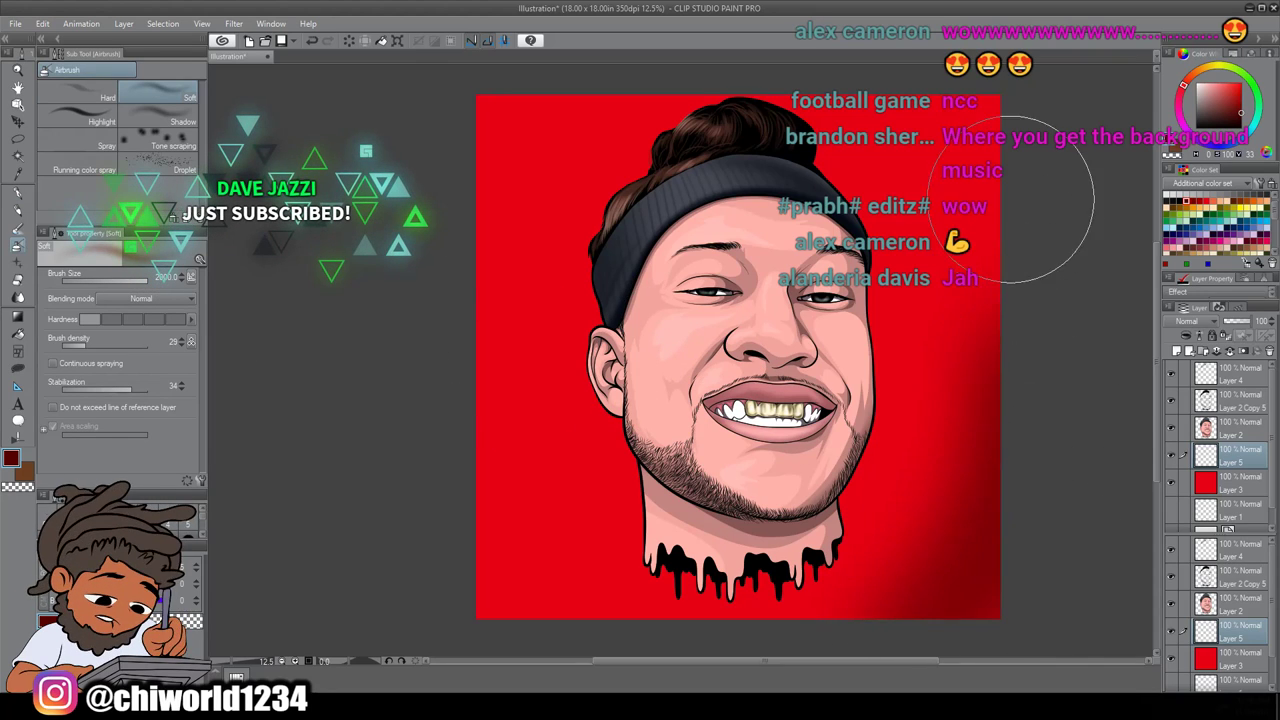
drag(975, 548, 1010, 350)
mouse_move(950, 580)
mouse_down()
mouse_move(1059, 343)
mouse_move(963, 561)
mouse_move(821, 658)
mouse_move(933, 572)
mouse_move(1006, 226)
mouse_move(990, 378)
mouse_move(786, 626)
mouse_move(981, 345)
mouse_move(956, 214)
mouse_move(907, 557)
mouse_move(862, 610)
mouse_move(993, 276)
mouse_up()
mouse_move(943, 535)
mouse_down()
mouse_move(984, 392)
mouse_move(899, 140)
mouse_move(868, 120)
mouse_up()
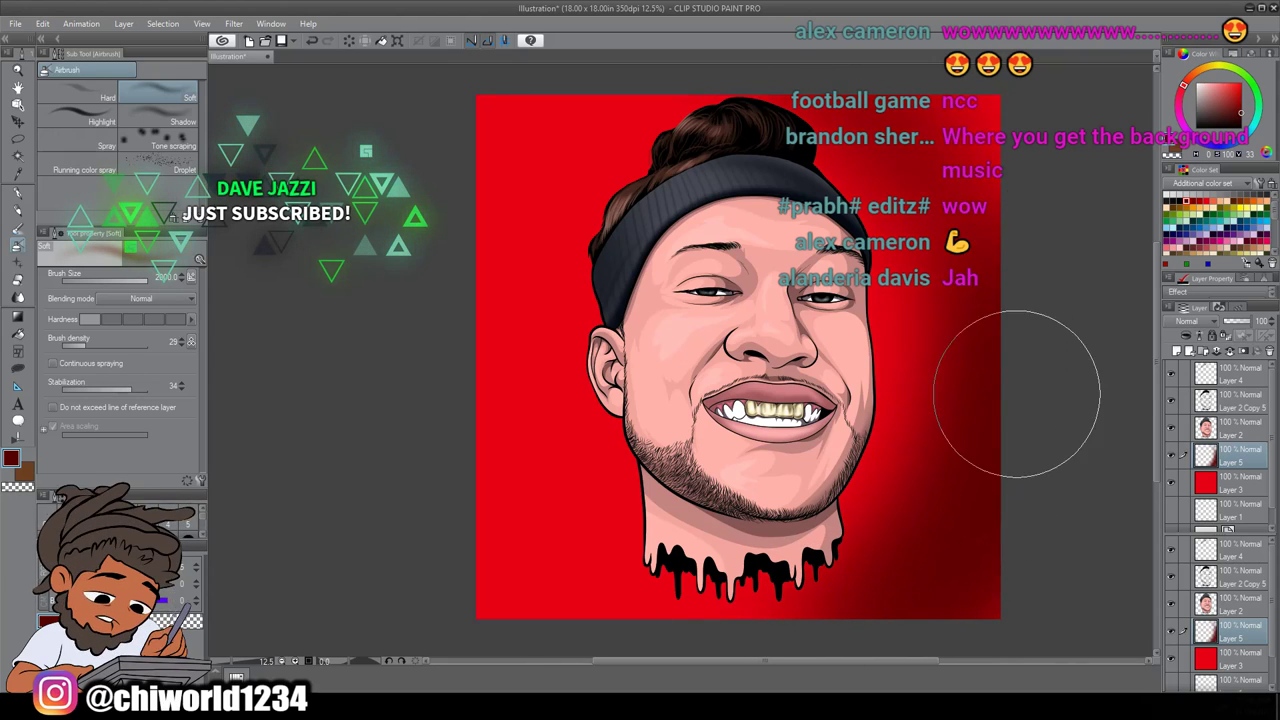
drag(1017, 394, 985, 120)
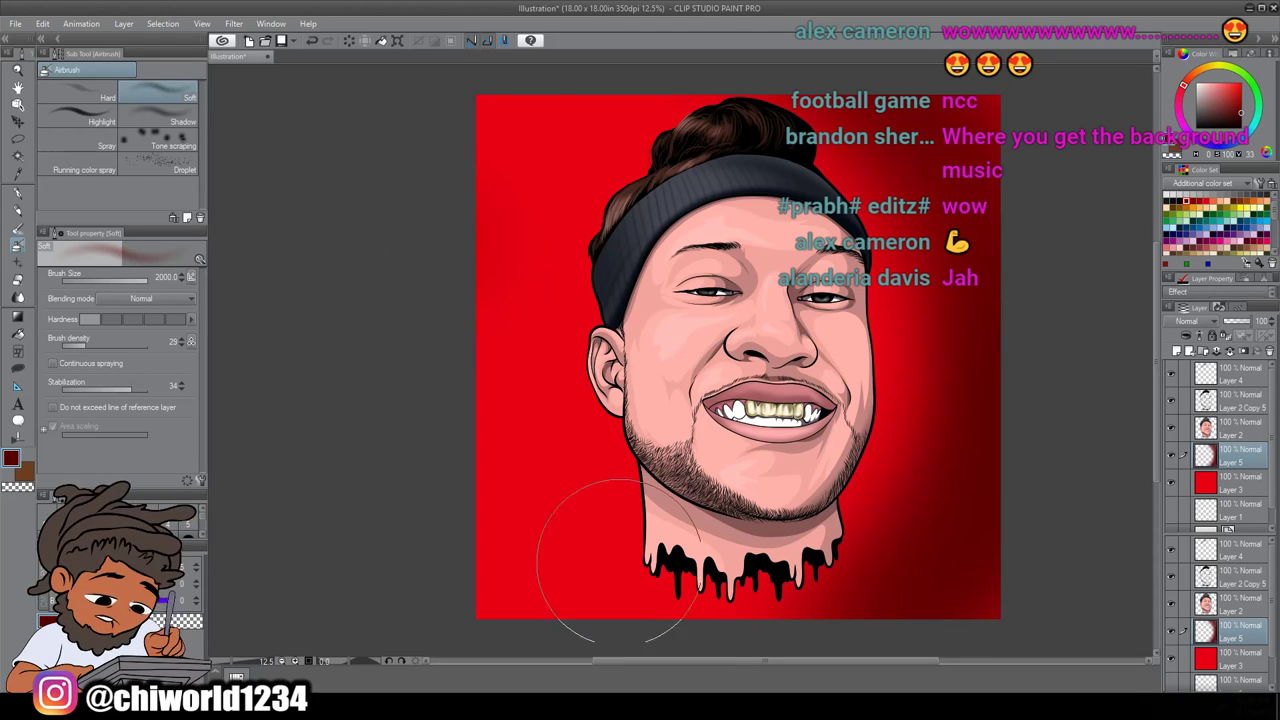
Airbrush dark red along the background's left side and remaining edges, leaving a bright red glow around the head
drag(594, 590, 478, 390)
mouse_move(512, 490)
mouse_down()
mouse_move(550, 565)
mouse_move(495, 327)
mouse_move(534, 220)
mouse_move(473, 487)
mouse_move(532, 620)
mouse_move(450, 345)
mouse_move(600, 78)
mouse_up()
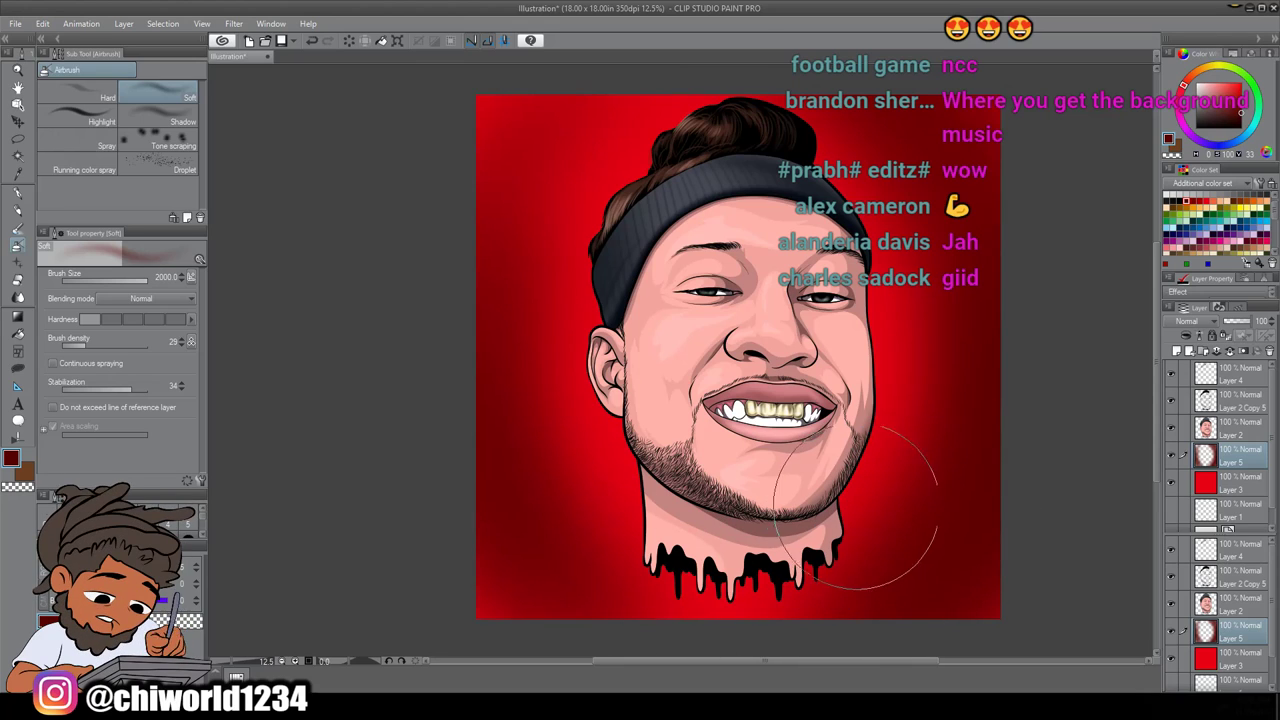
scroll(865, 490, down, 2)
scroll(865, 487, up, 1)
scroll(865, 487, down, 1)
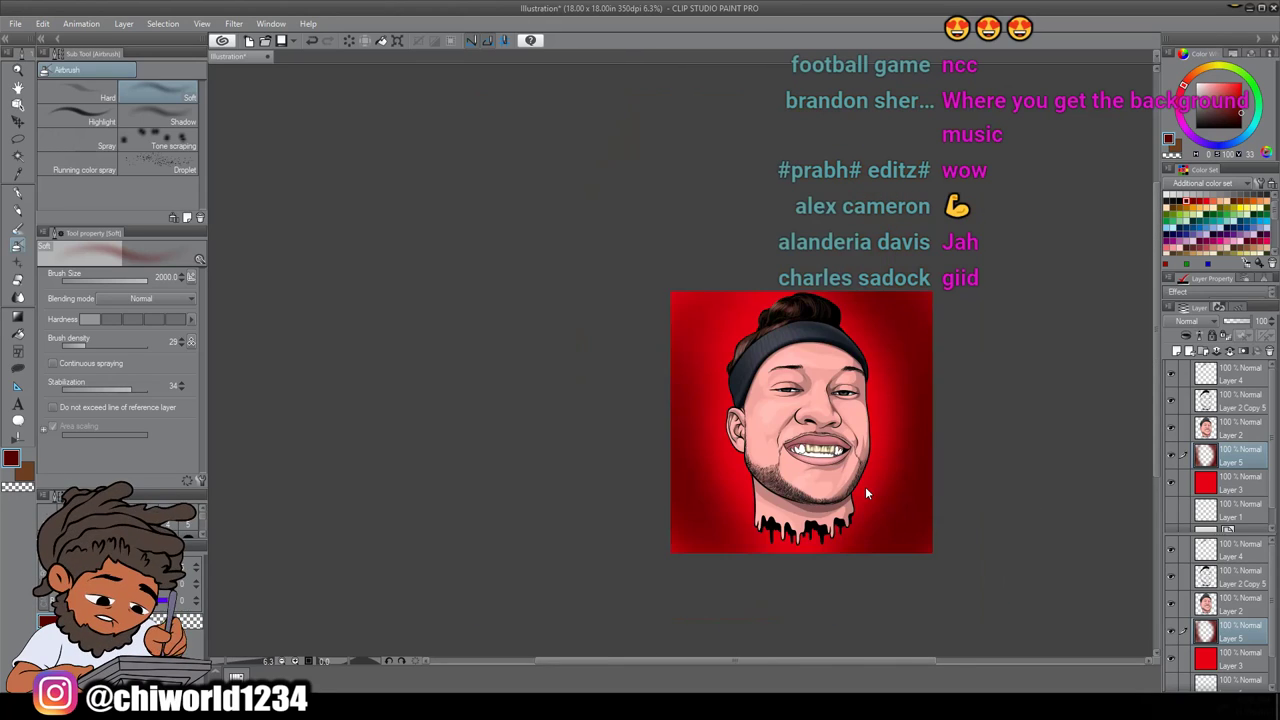
scroll(865, 487, right, 1)
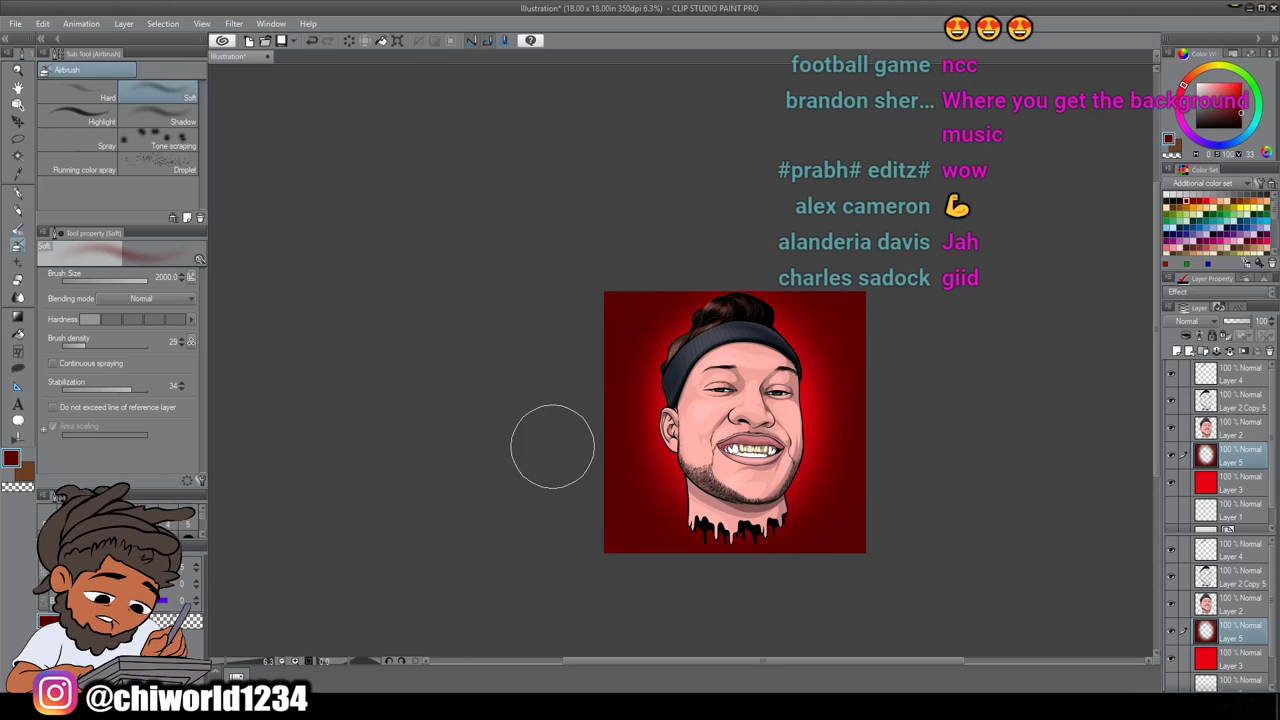
Change the drawing color to near black and airbrush it over the outer edges of the red background
click(12, 462)
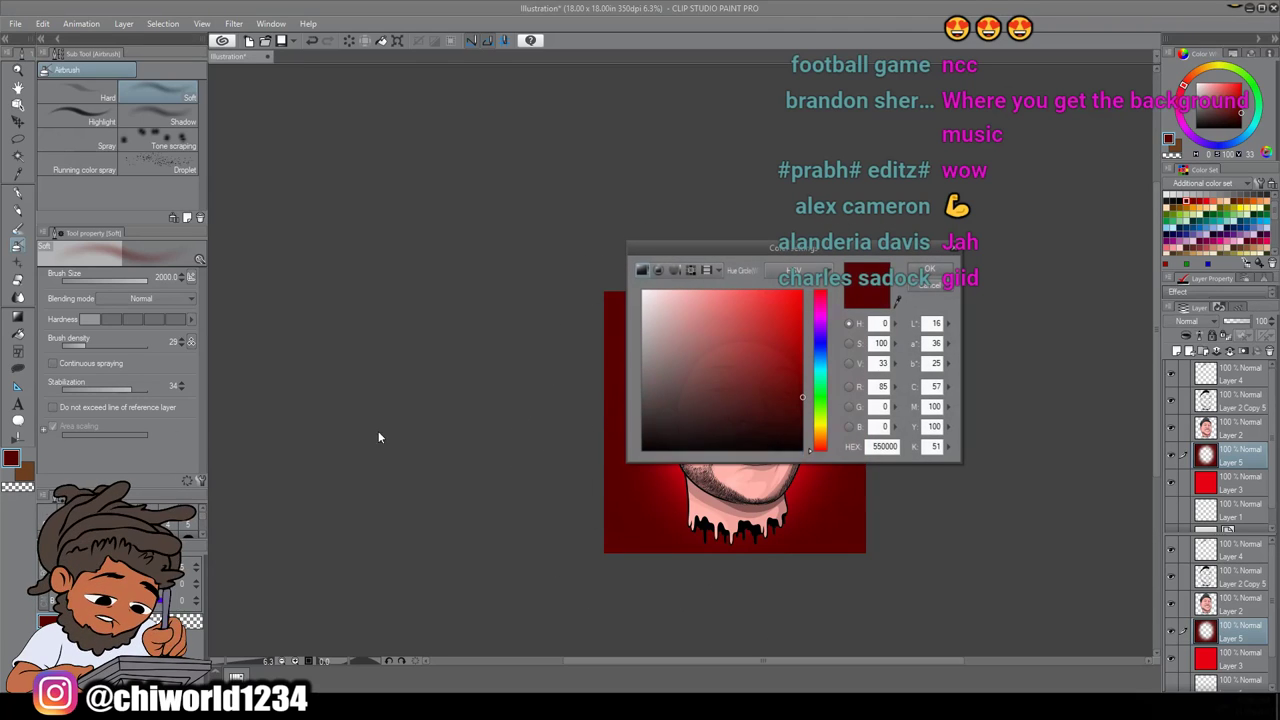
click(802, 446)
click(931, 276)
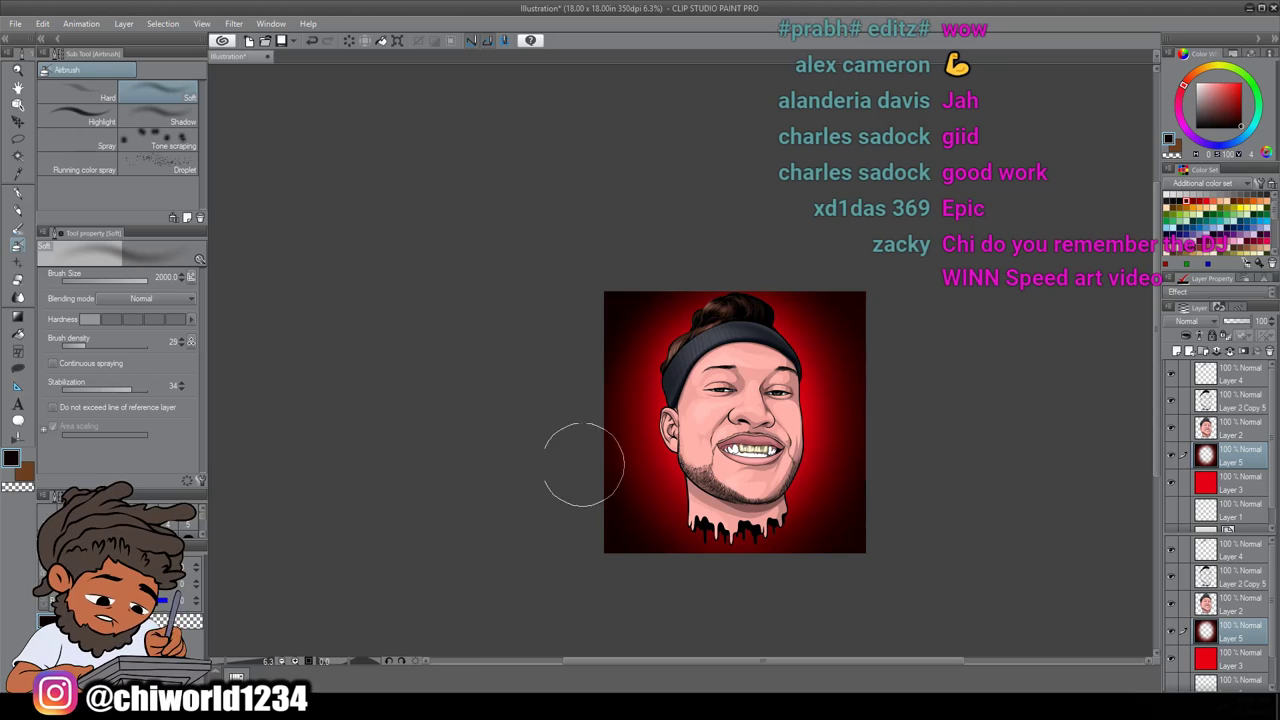
Create a new layer and place it between Layer 4 and Layer 2 Copy 5
scroll(670, 581, up, 5)
scroll(670, 581, right, 3)
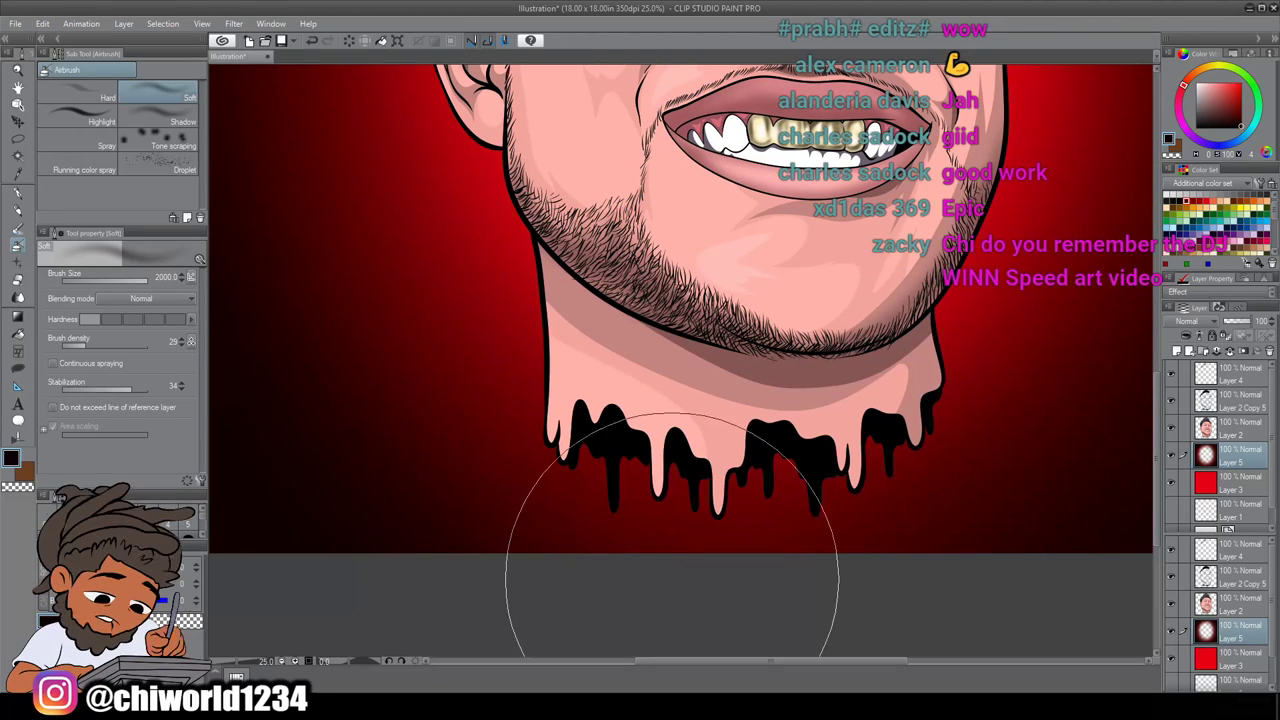
scroll(671, 579, up, 5)
scroll(675, 567, down, 3)
scroll(675, 567, up, 3)
scroll(675, 567, right, 1)
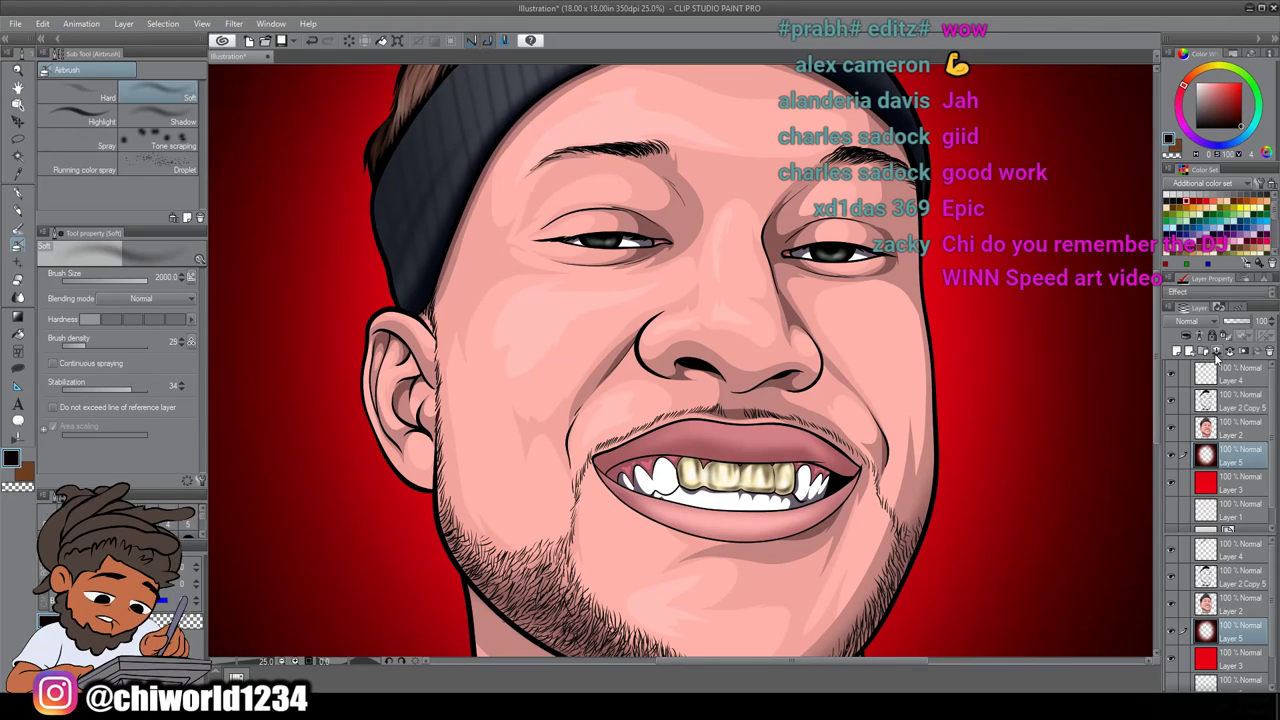
click(1186, 352)
drag(1237, 455, 1237, 395)
scroll(1033, 375, up, 5)
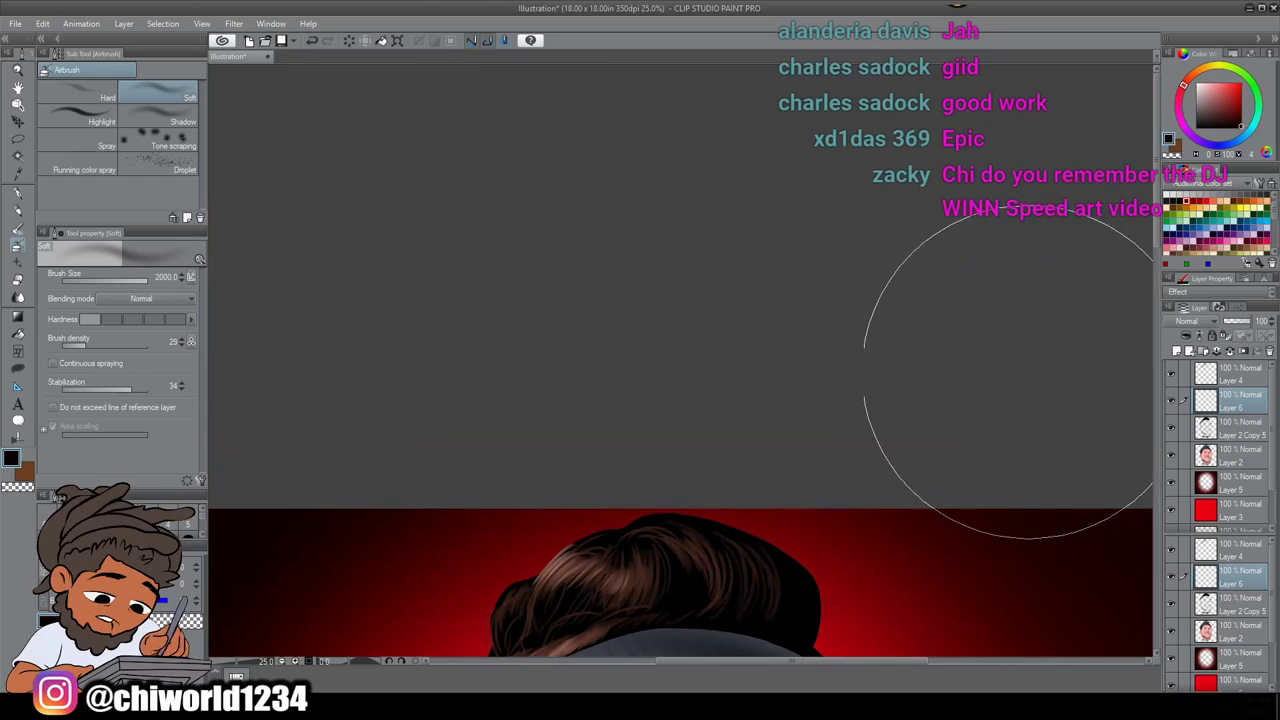
Lasso-fill a dark blue shape on Layer 6 for the right half of a logo near the headband's right end
scroll(1033, 373, down, 3)
scroll(944, 381, up, 2)
scroll(930, 380, left, 2)
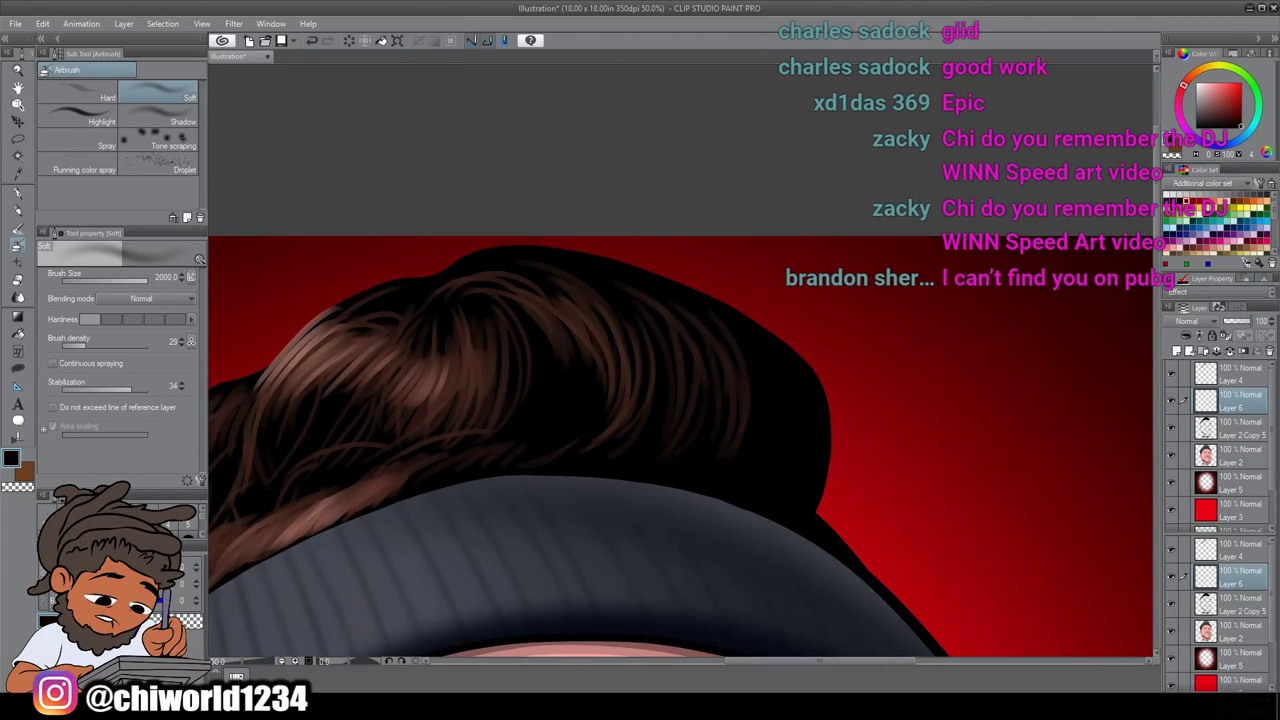
scroll(926, 380, down, 3)
scroll(926, 380, up, 1)
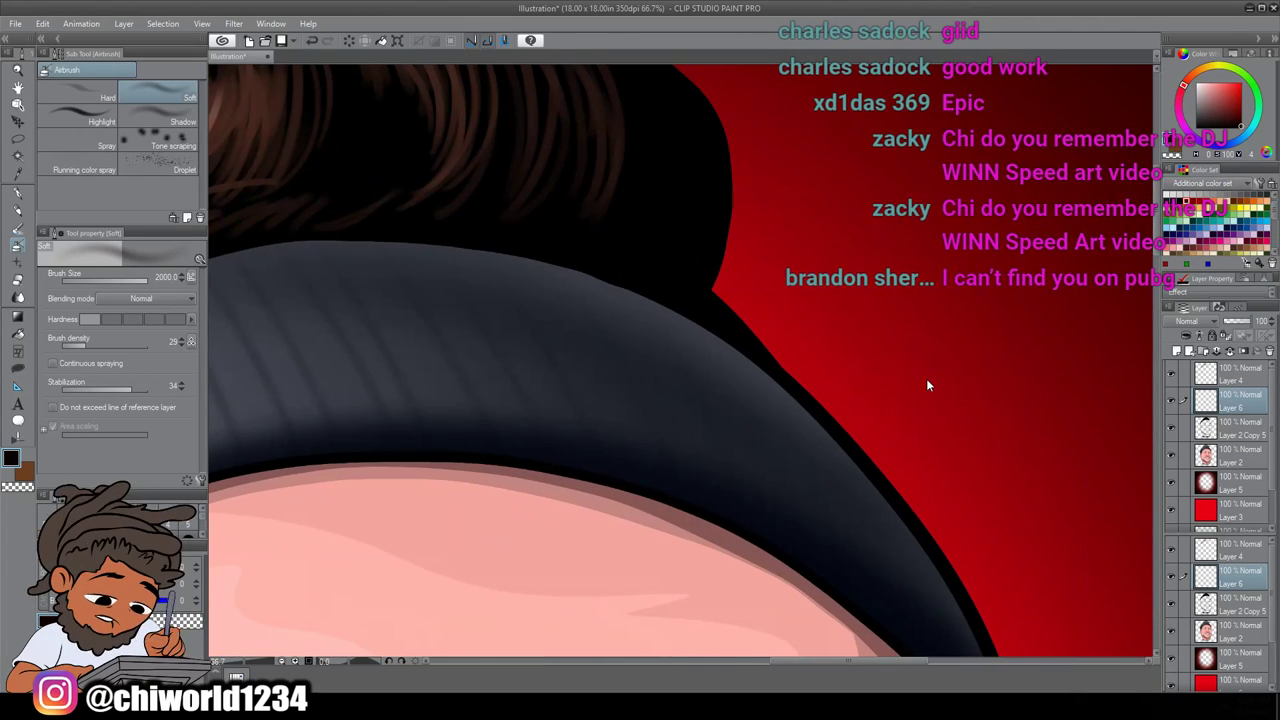
click(17, 368)
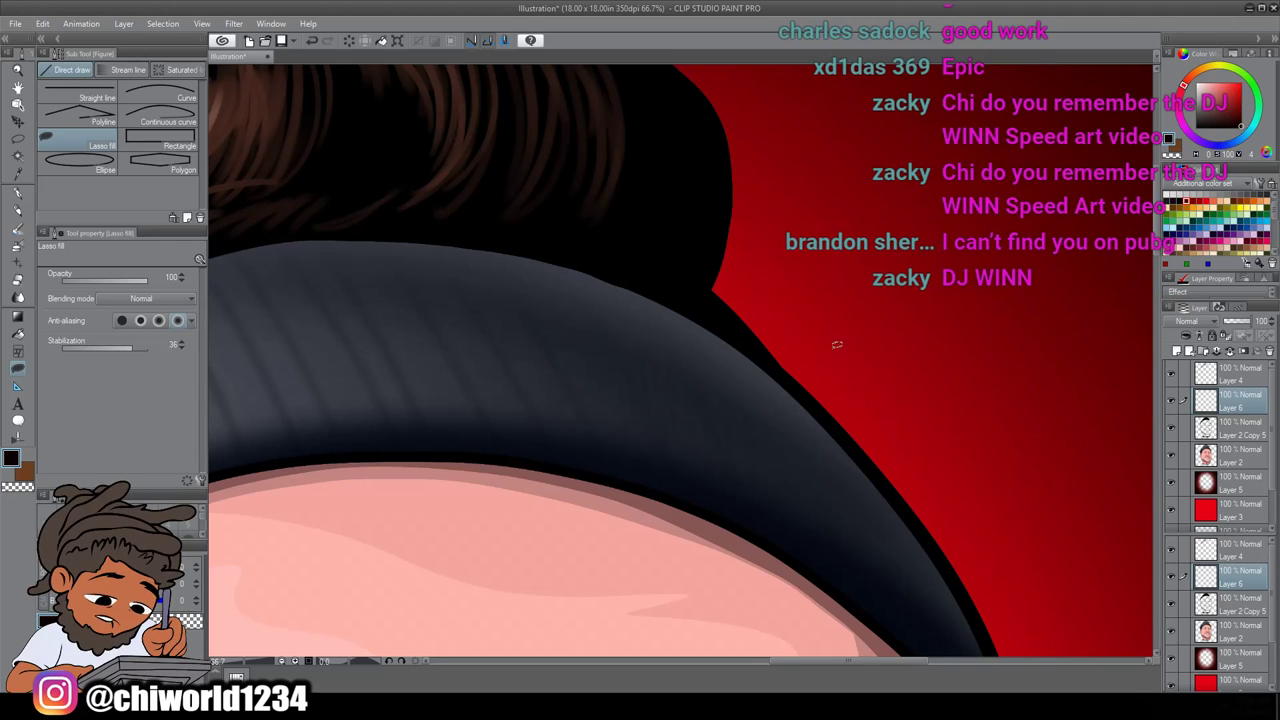
click(1188, 226)
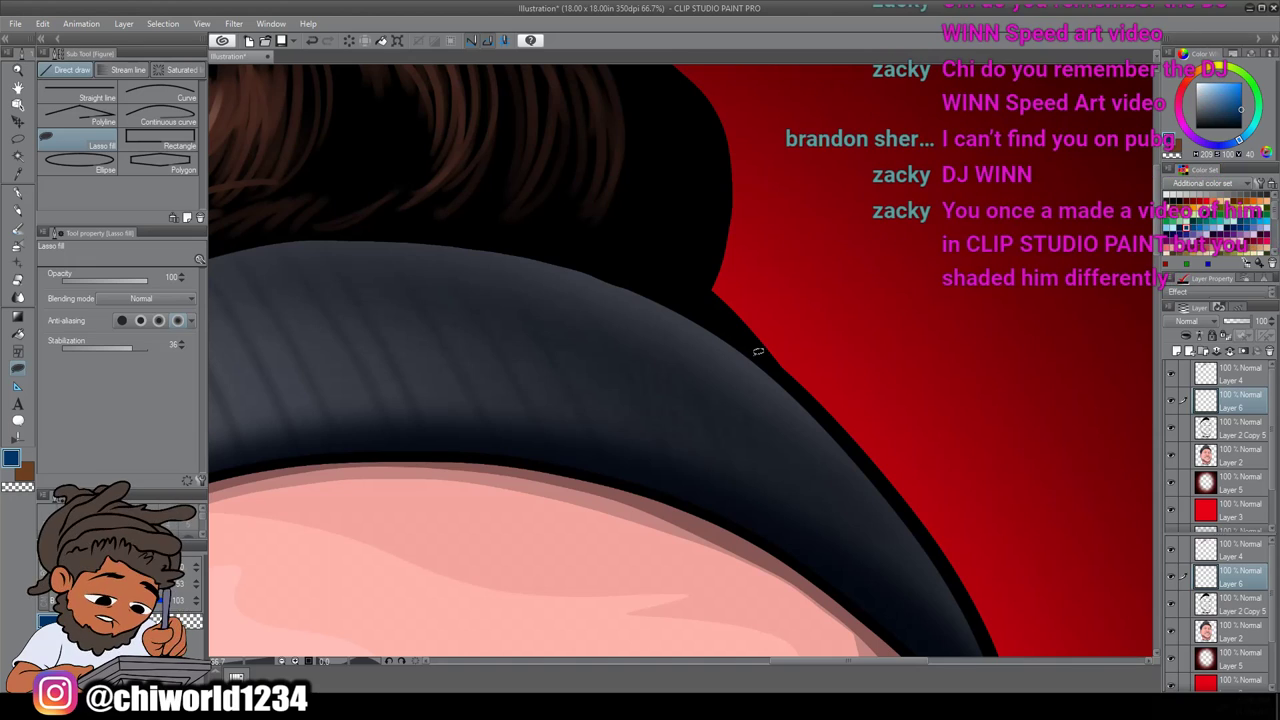
mouse_move(747, 349)
mouse_down()
mouse_move(805, 450)
mouse_move(742, 433)
mouse_move(745, 350)
mouse_move(708, 320)
mouse_move(741, 336)
mouse_move(769, 379)
mouse_move(752, 345)
mouse_move(705, 318)
mouse_move(747, 352)
mouse_move(768, 405)
mouse_up()
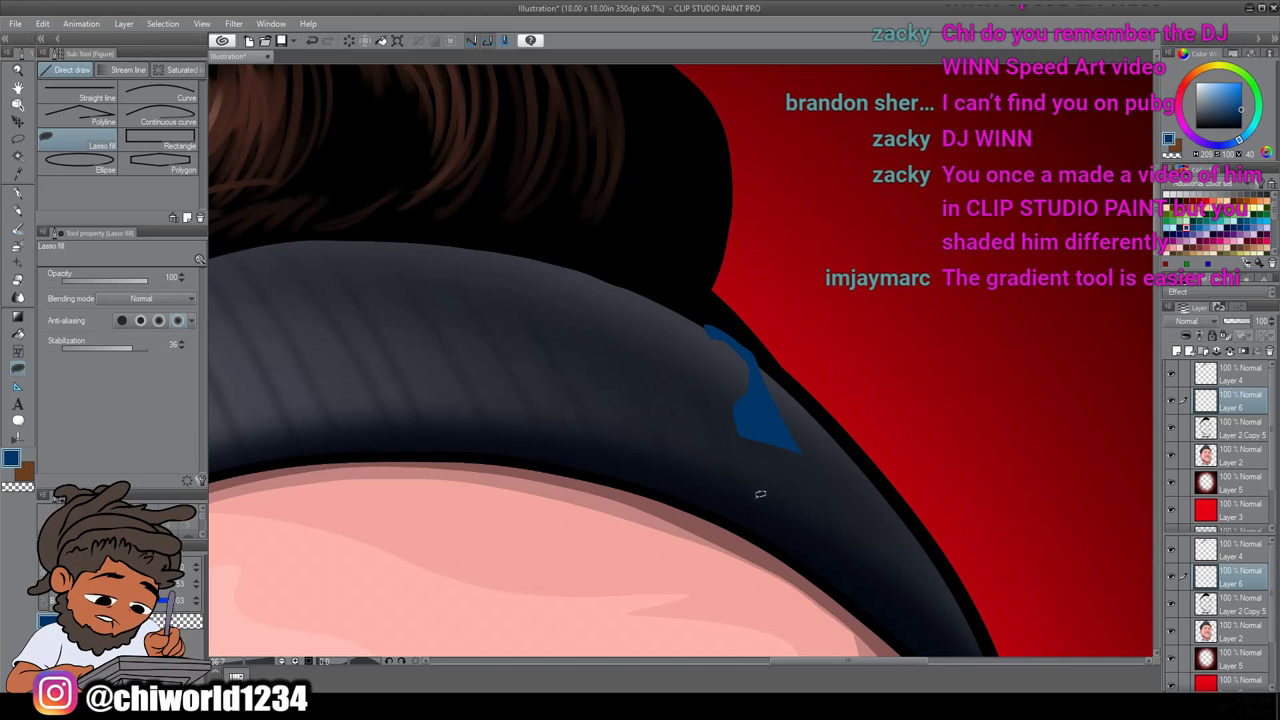
Lasso-fill a bright red shape with a scalloped inner edge beside the blue one, leaving a figure-shaped gap between them
key(ctrl+plus)
key(ctrl+plus)
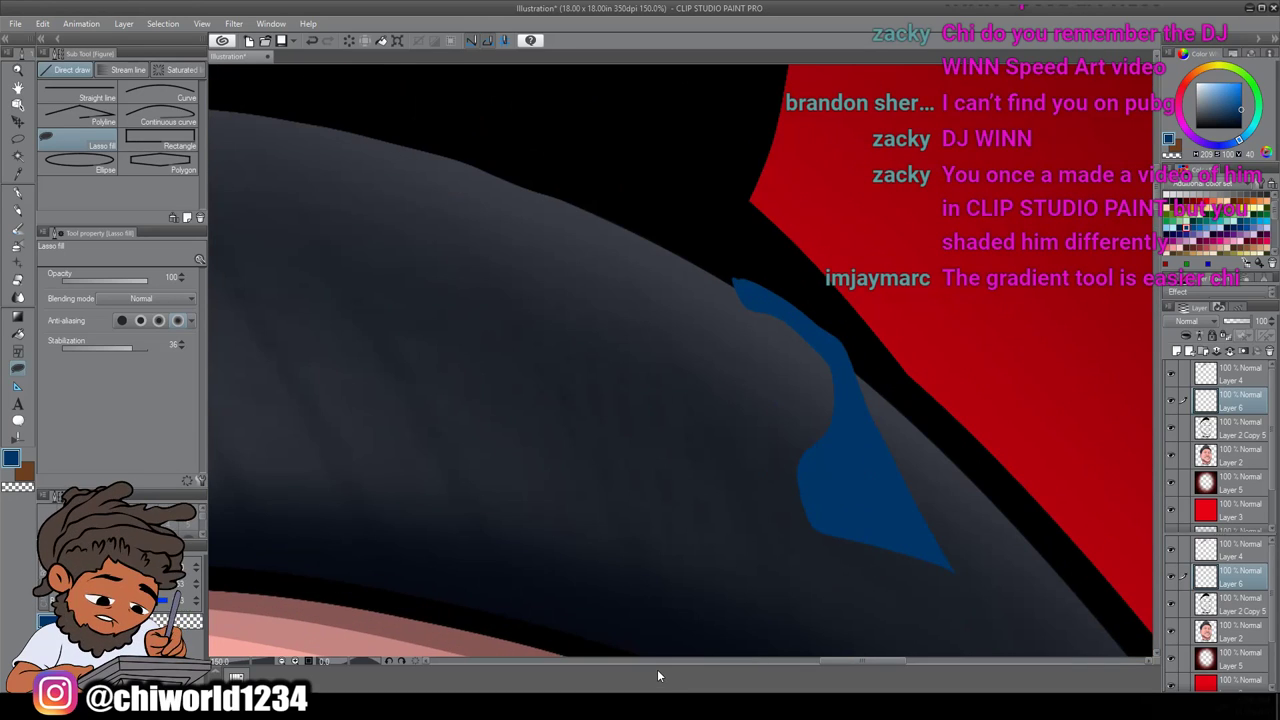
click(1201, 201)
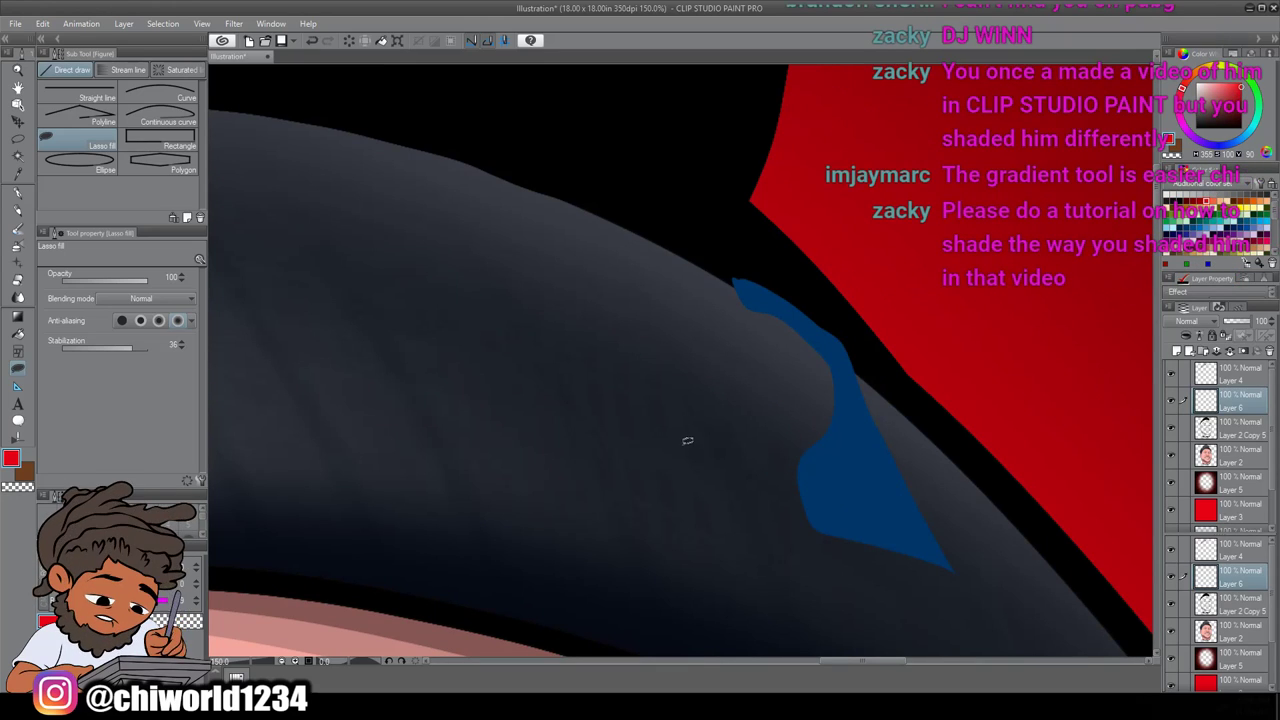
mouse_move(721, 511)
mouse_down()
mouse_move(786, 526)
mouse_move(781, 436)
mouse_up()
mouse_move(781, 392)
mouse_down()
mouse_move(775, 375)
mouse_move(746, 428)
mouse_move(726, 405)
mouse_move(734, 378)
mouse_up()
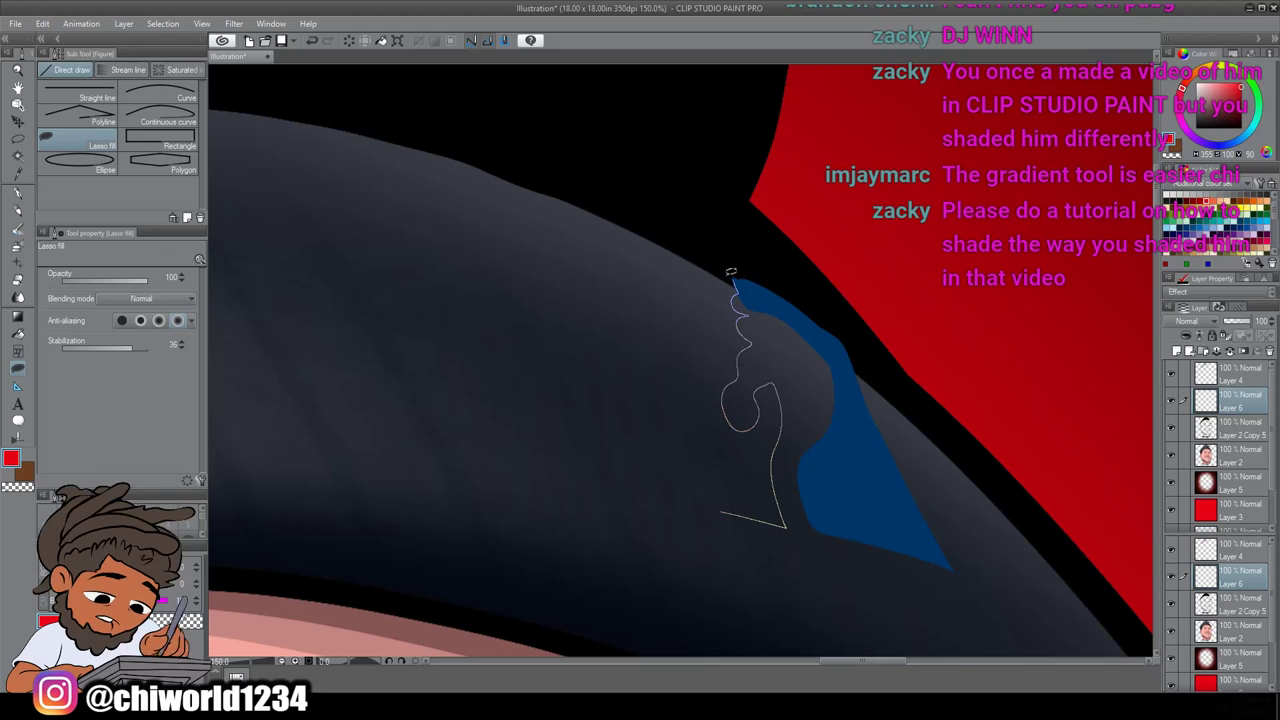
drag(698, 289, 716, 506)
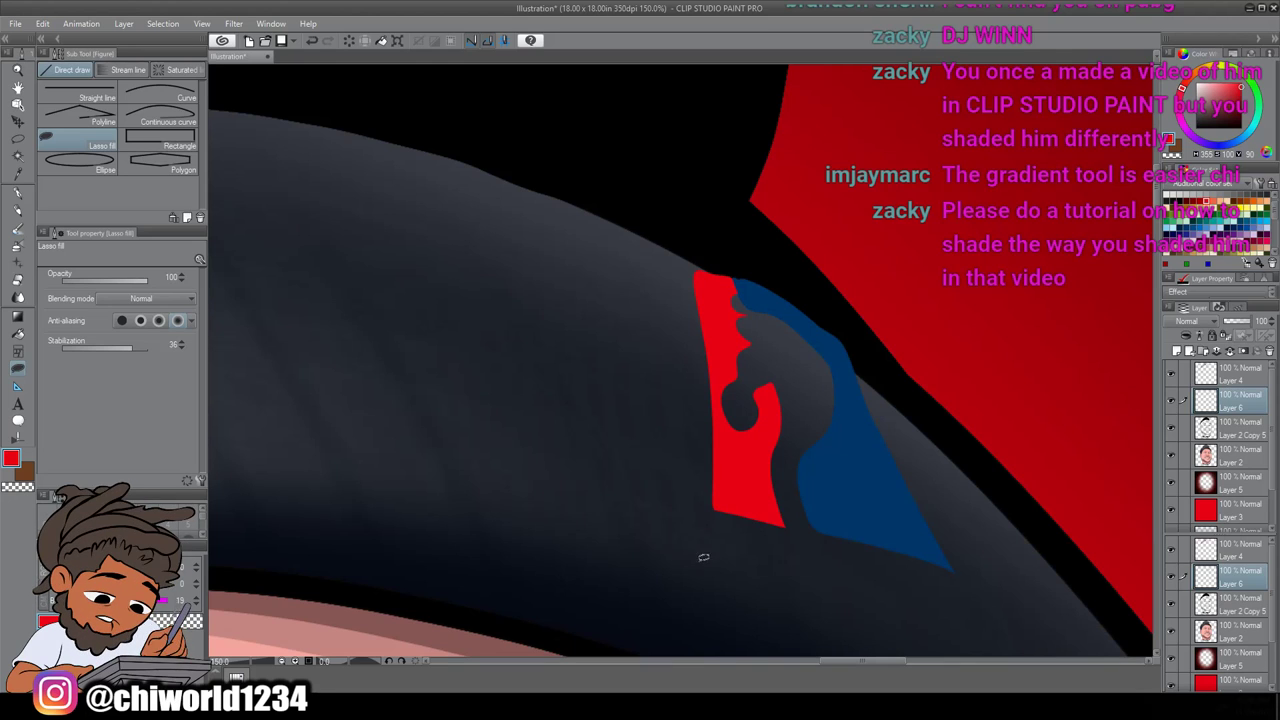
Lasso-fill a light gray (230, 230, 230) player silhouette between the red and blue shapes, plus a small jagged lettering shape on the blue
scroll(672, 636, down, 5)
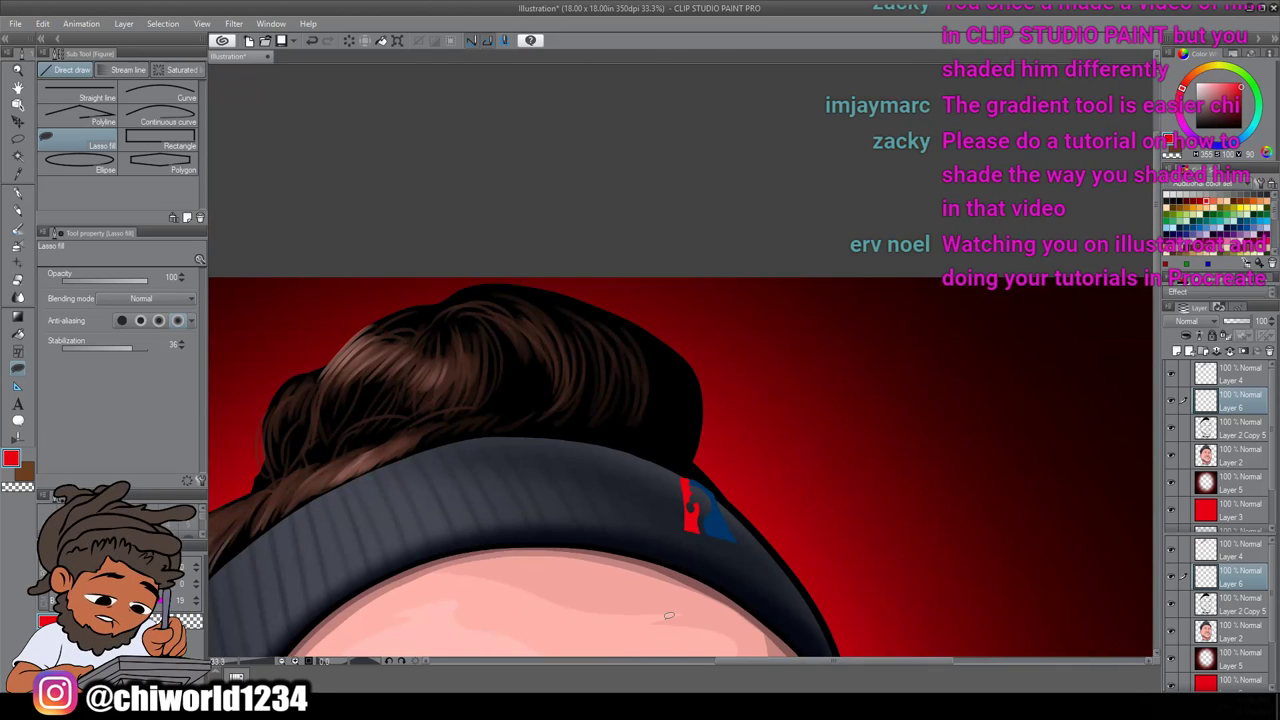
scroll(666, 609, left, 1)
scroll(666, 609, down, 2)
scroll(663, 615, up, 6)
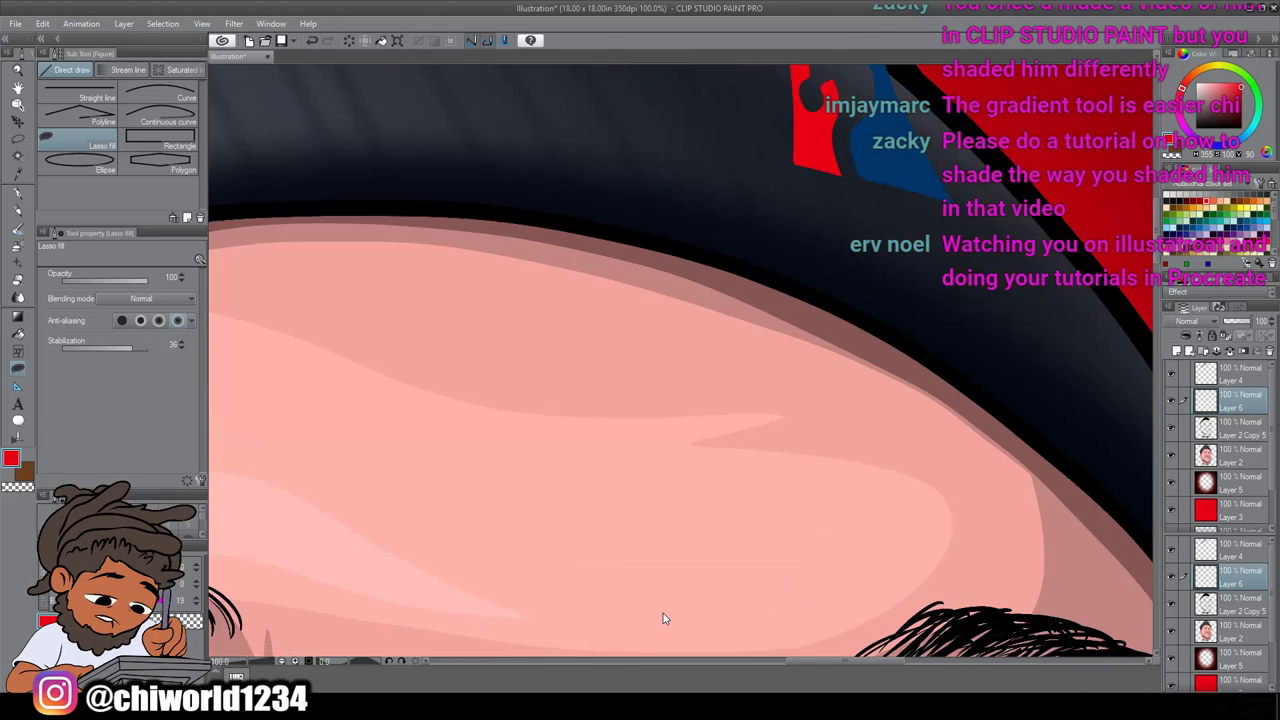
scroll(663, 614, right, 3)
scroll(663, 614, up, 1)
scroll(665, 614, up, 5)
scroll(667, 611, up, 6)
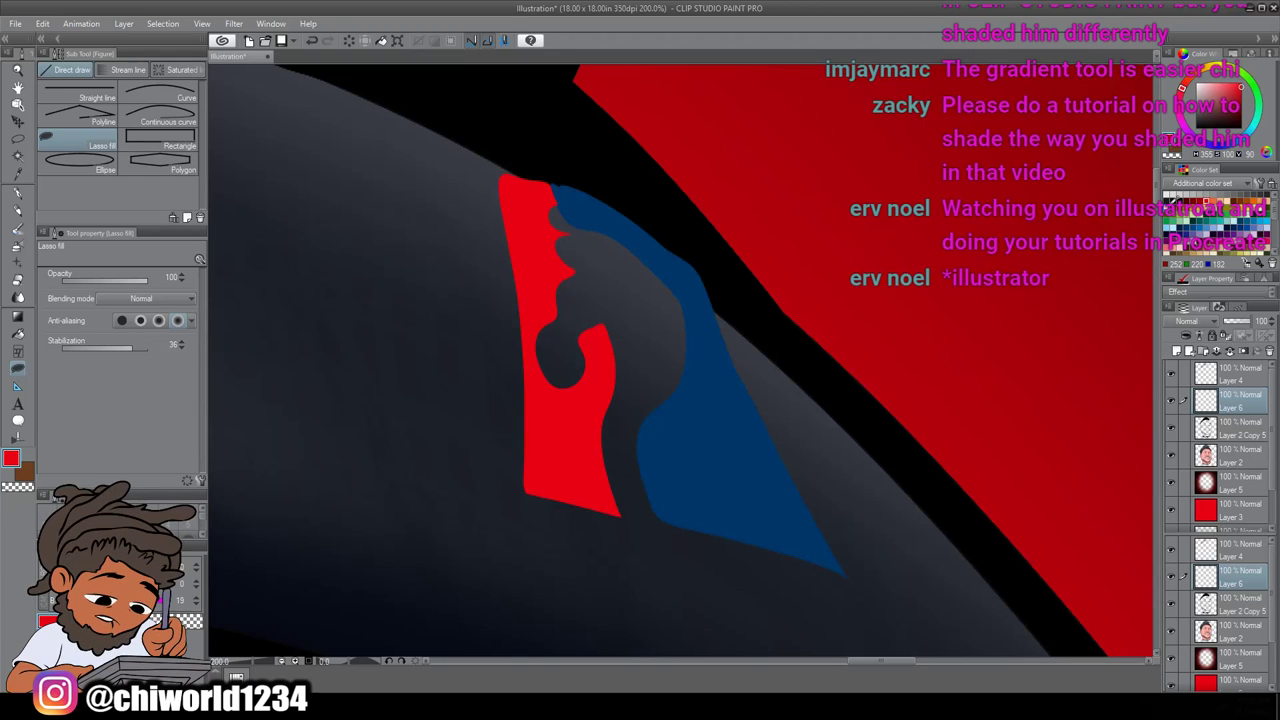
click(1173, 195)
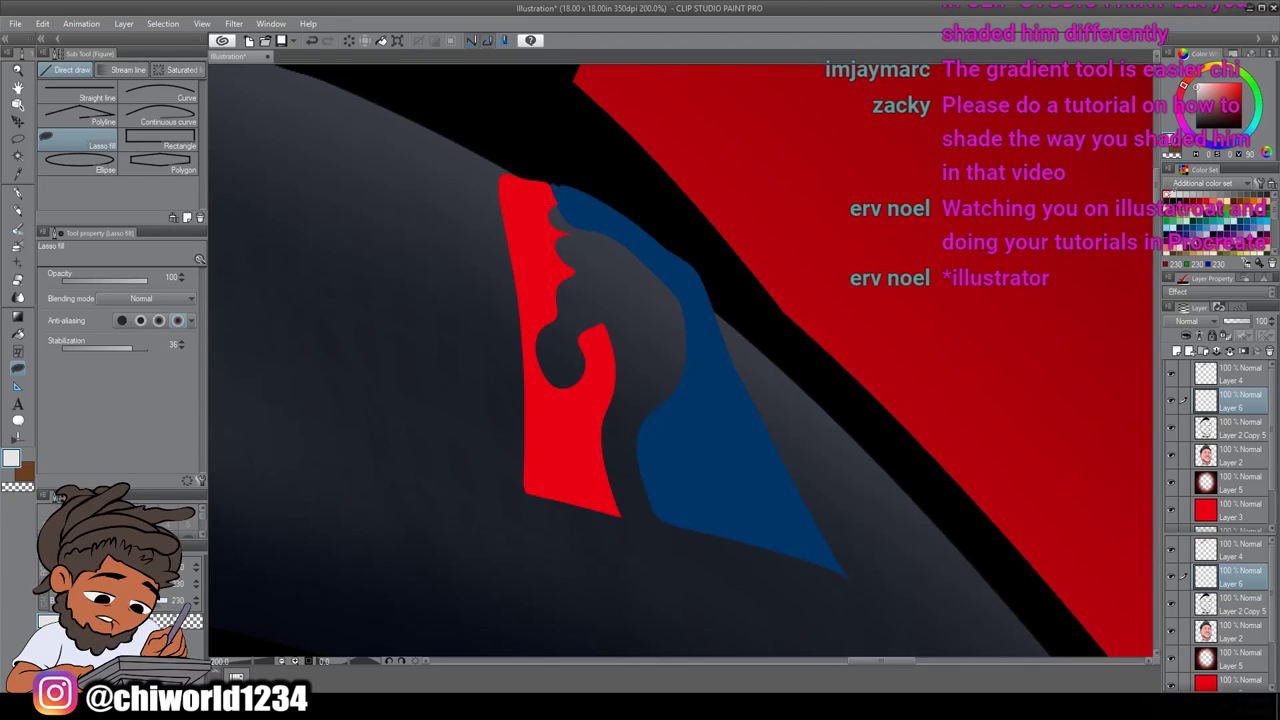
scroll(879, 585, down, 2)
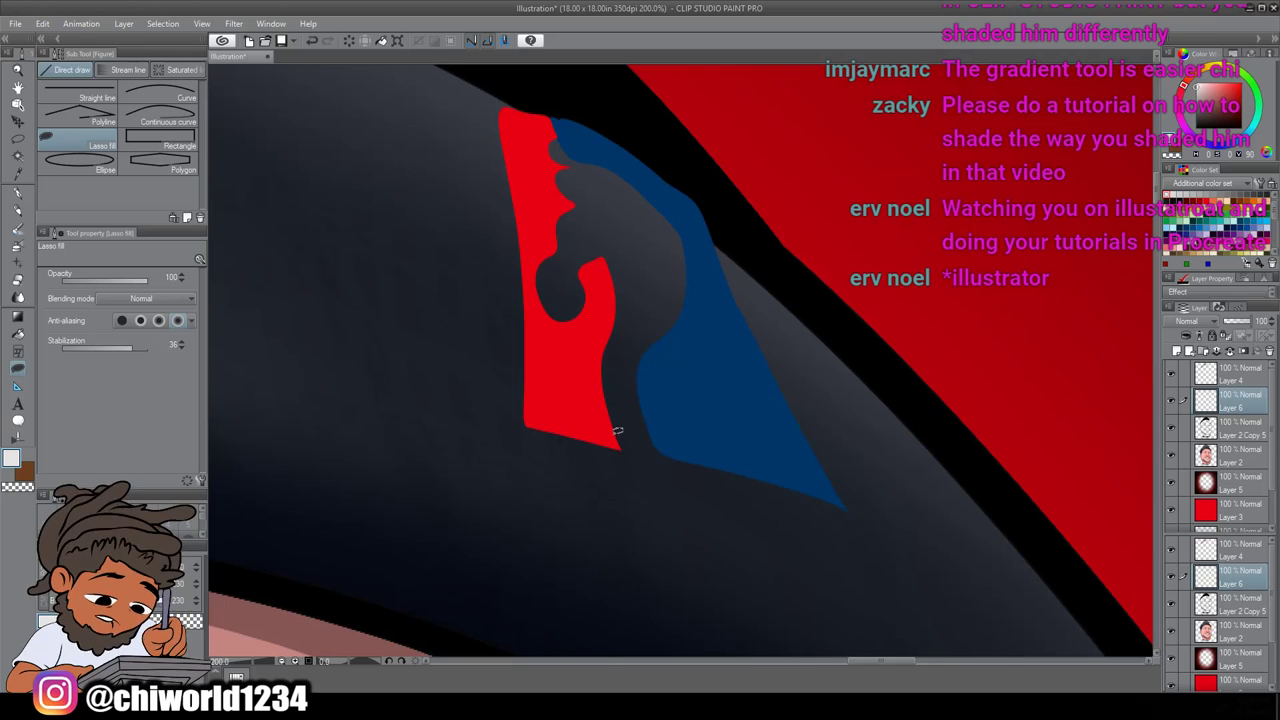
mouse_move(622, 441)
mouse_down()
mouse_move(655, 449)
mouse_move(643, 376)
mouse_move(686, 314)
mouse_move(690, 249)
mouse_move(703, 261)
mouse_move(698, 234)
mouse_move(549, 140)
mouse_up()
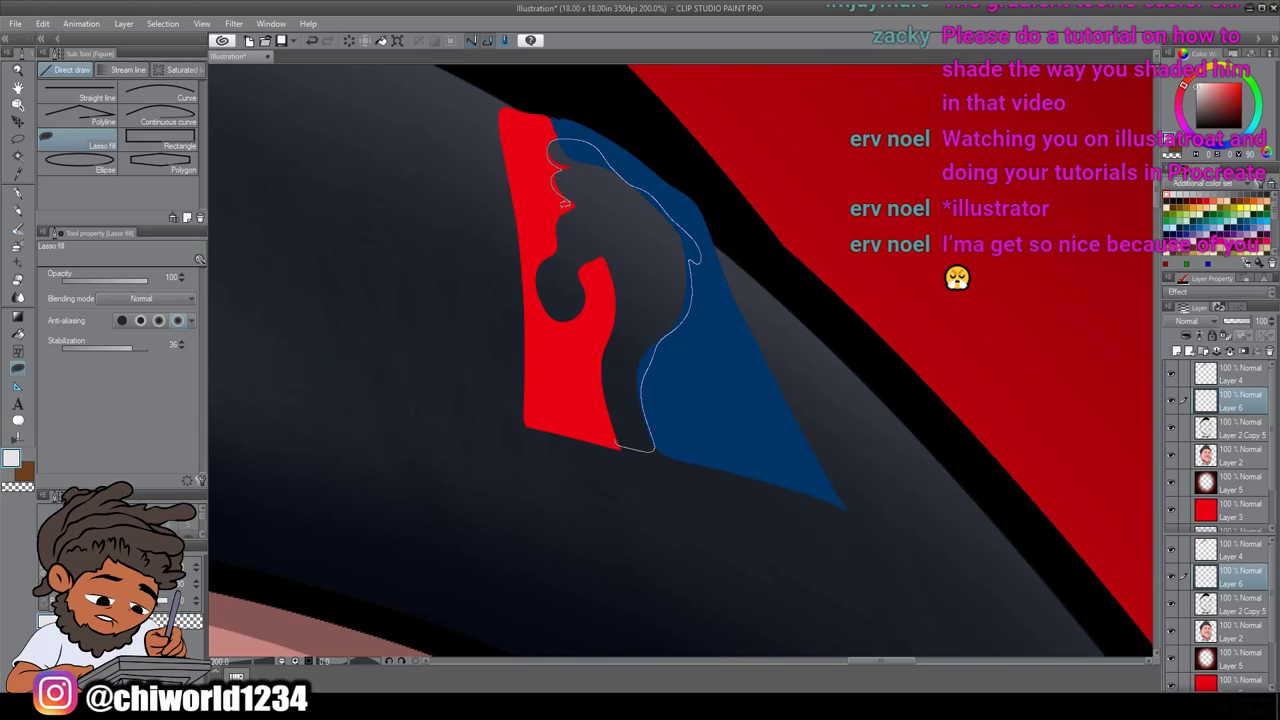
mouse_move(540, 256)
mouse_down()
mouse_move(559, 316)
mouse_move(585, 311)
mouse_move(588, 265)
mouse_move(610, 252)
mouse_move(610, 319)
mouse_up()
drag(604, 366, 603, 458)
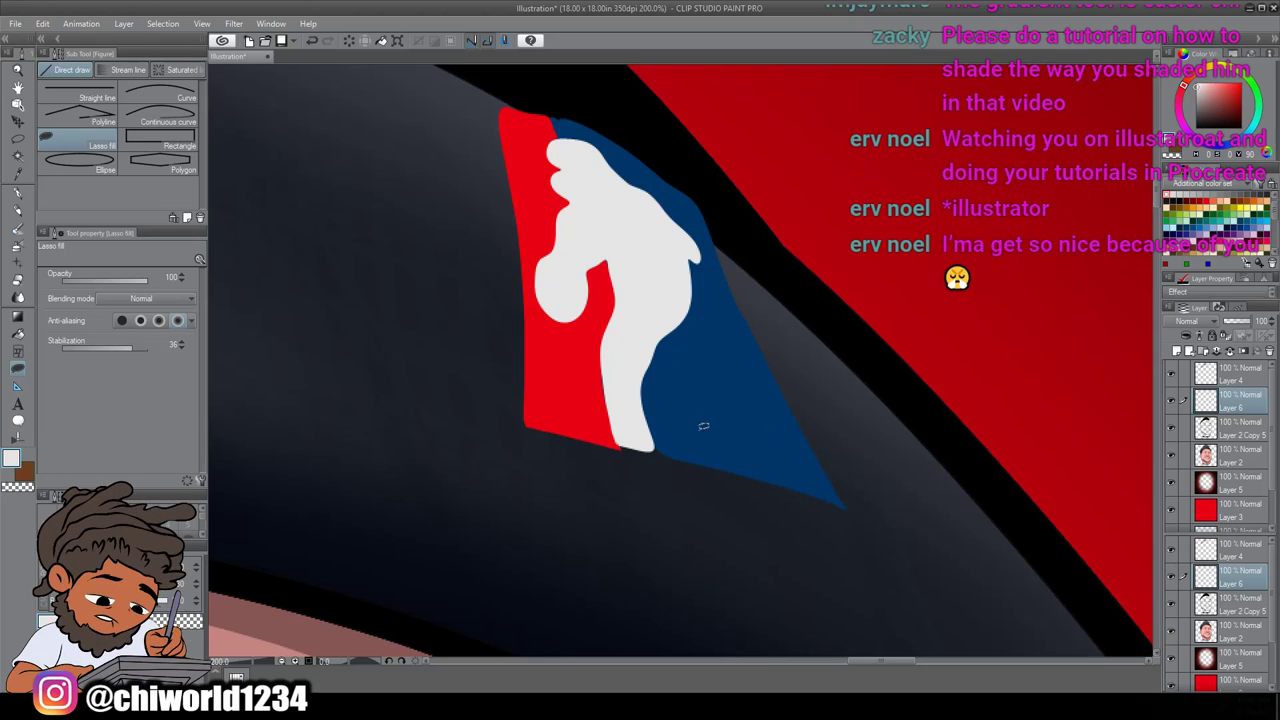
mouse_move(690, 421)
mouse_down()
mouse_move(738, 401)
mouse_move(762, 425)
mouse_move(778, 414)
mouse_move(794, 466)
mouse_move(769, 439)
mouse_move(758, 458)
mouse_move(748, 438)
mouse_move(738, 452)
mouse_move(696, 452)
mouse_up()
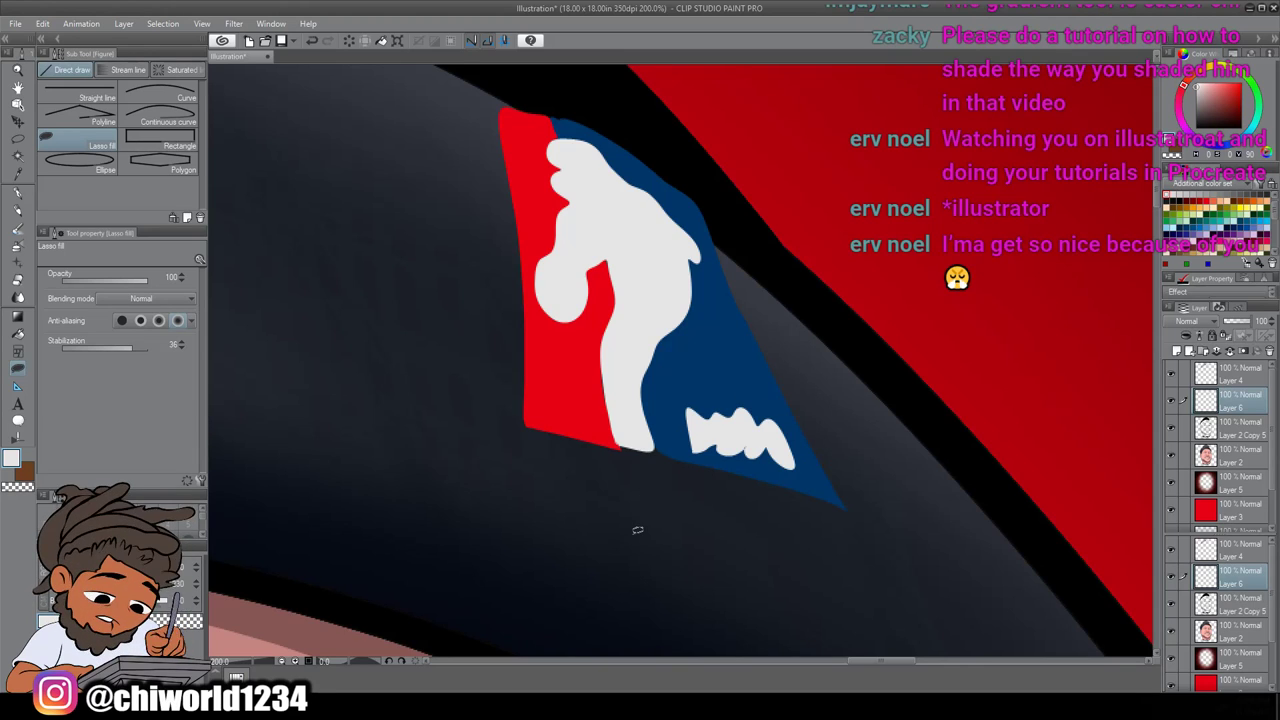
Cover the logo's upper edge with black G-pen strokes at about size 12.5, following the headband's outline
scroll(637, 530, down, 6)
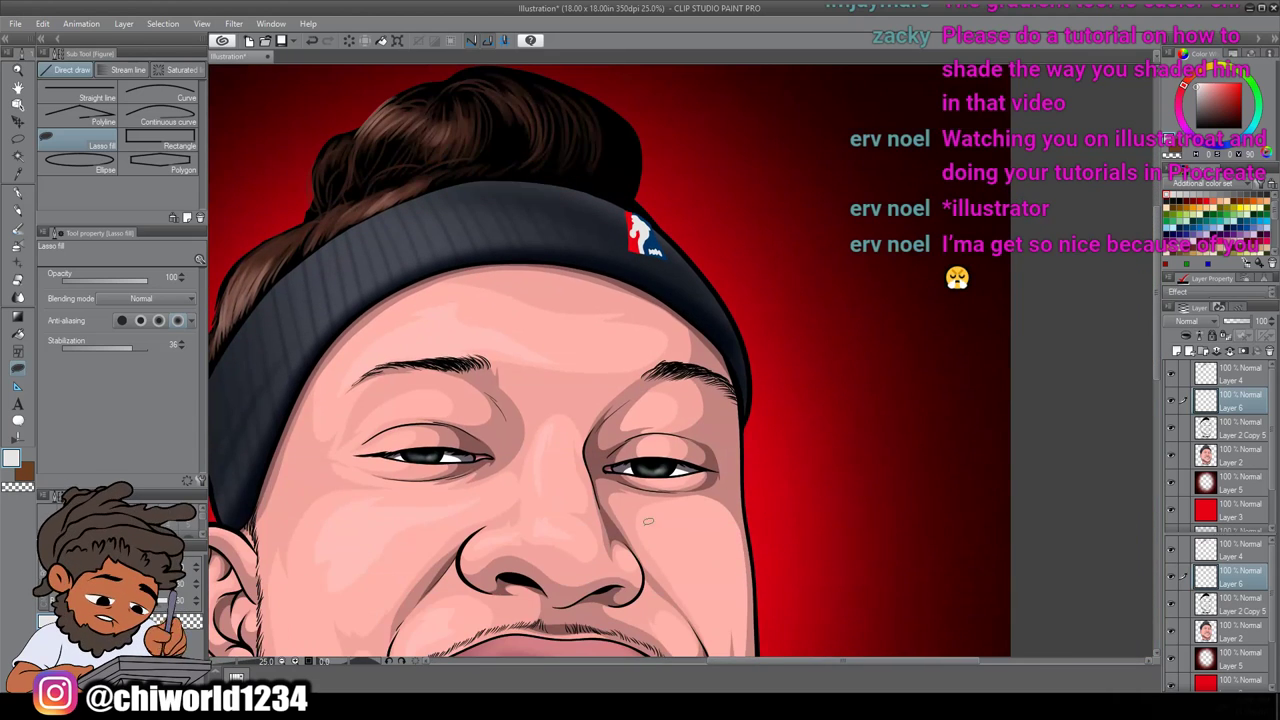
scroll(644, 524, down, 3)
scroll(644, 524, up, 5)
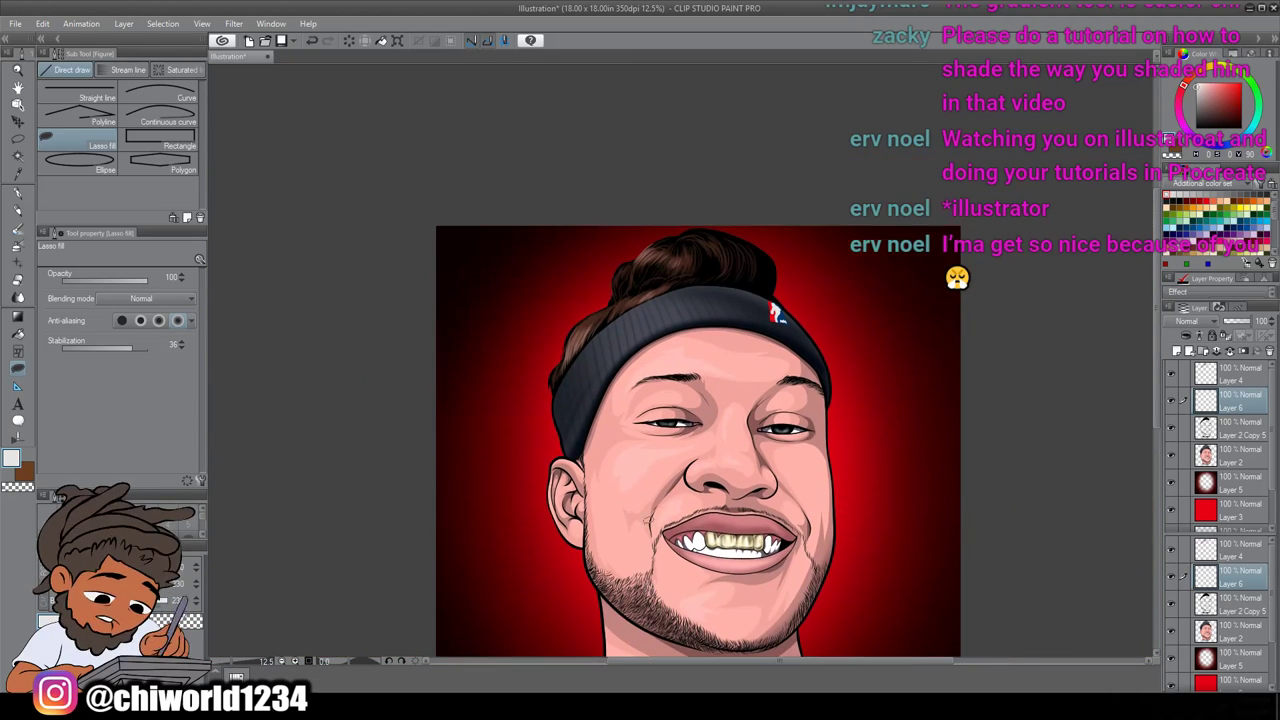
scroll(644, 524, up, 5)
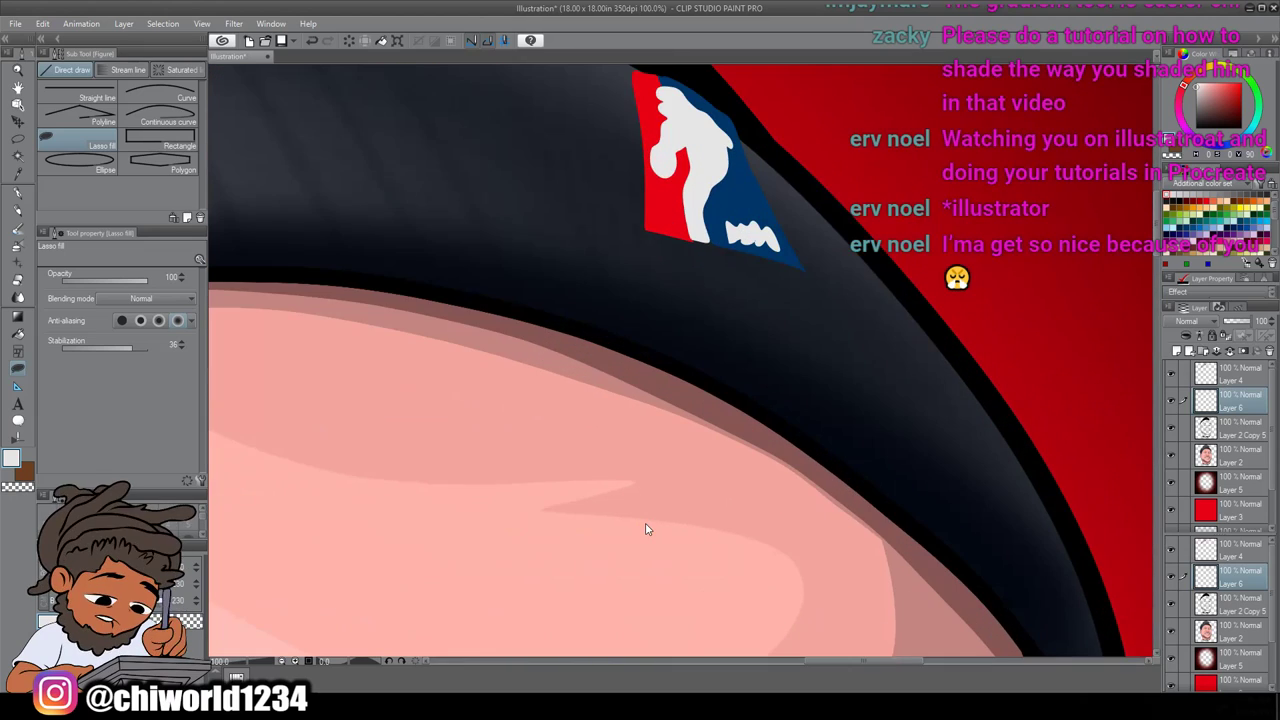
scroll(647, 522, up, 2)
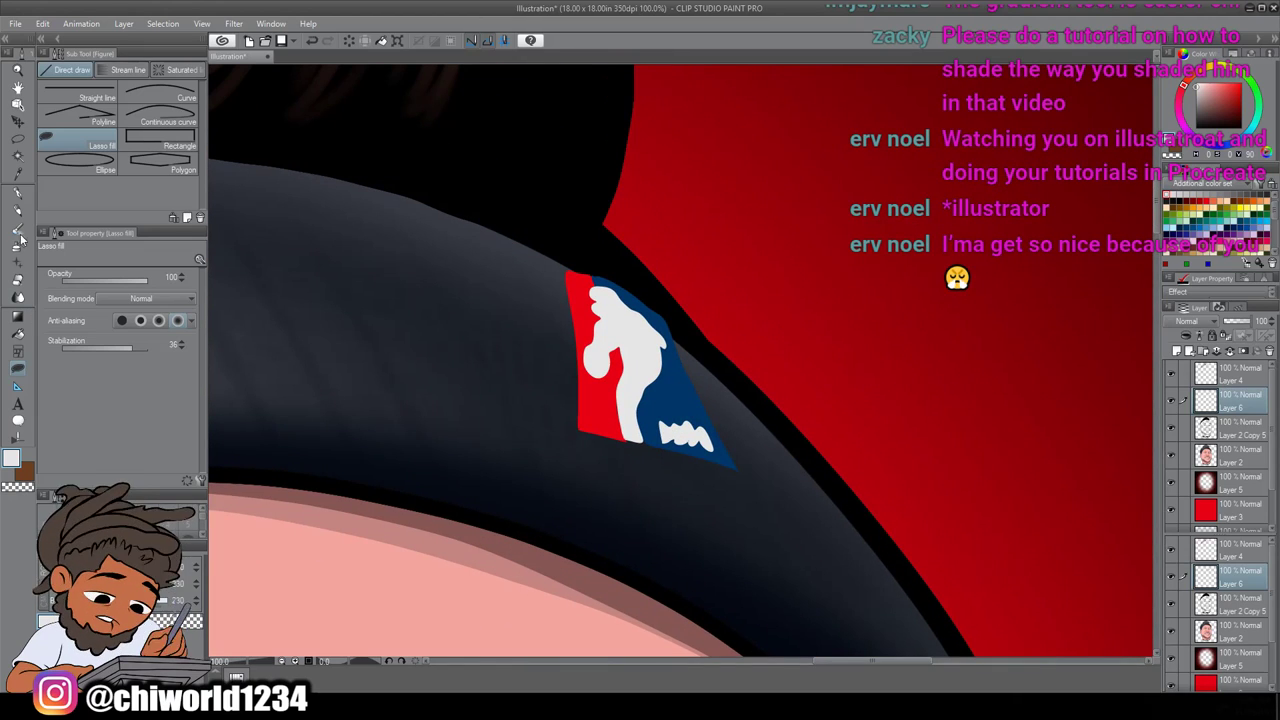
click(18, 195)
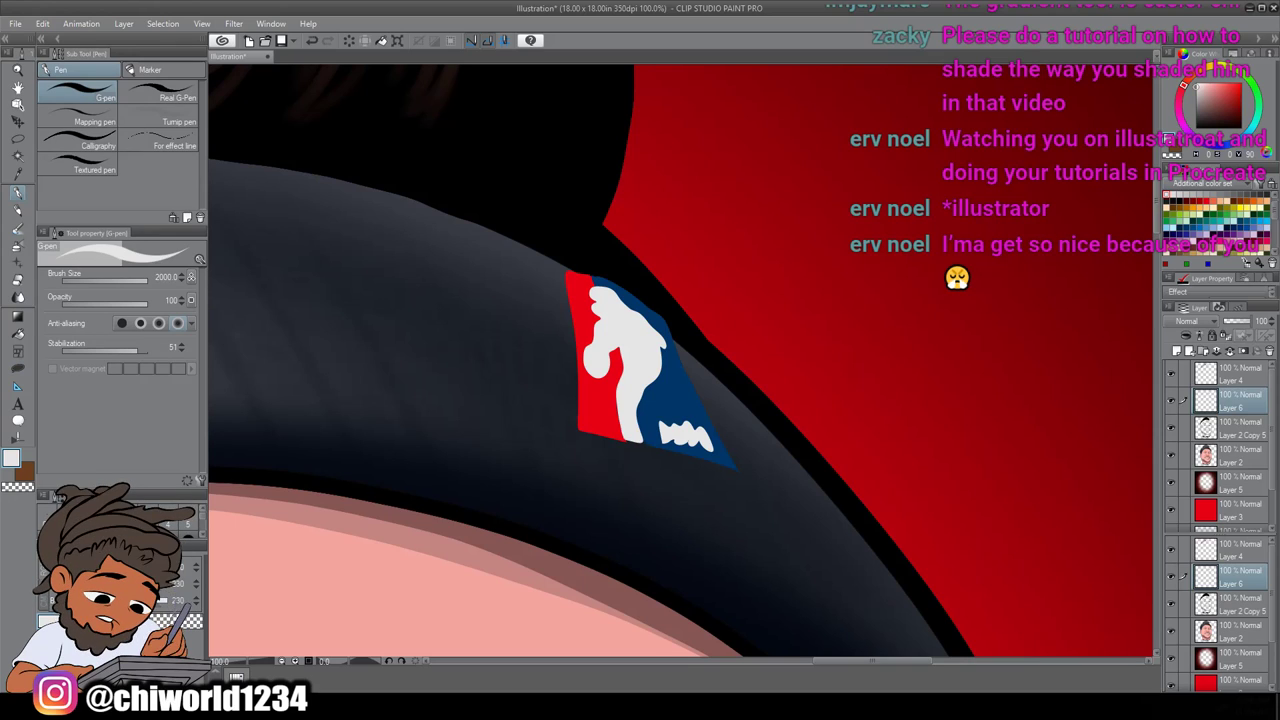
mouse_move(150, 281)
mouse_down()
mouse_move(88, 281)
mouse_move(104, 278)
mouse_up()
key(x)
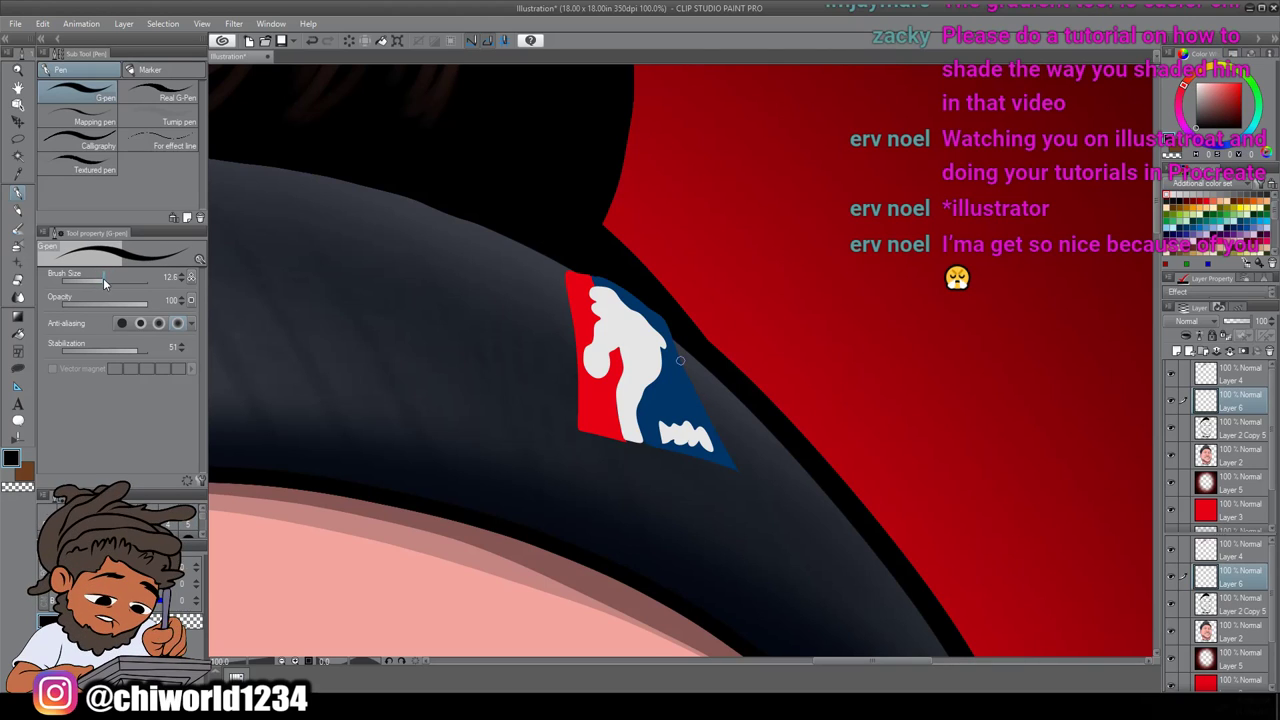
scroll(262, 399, up, 1)
scroll(262, 398, right, 1)
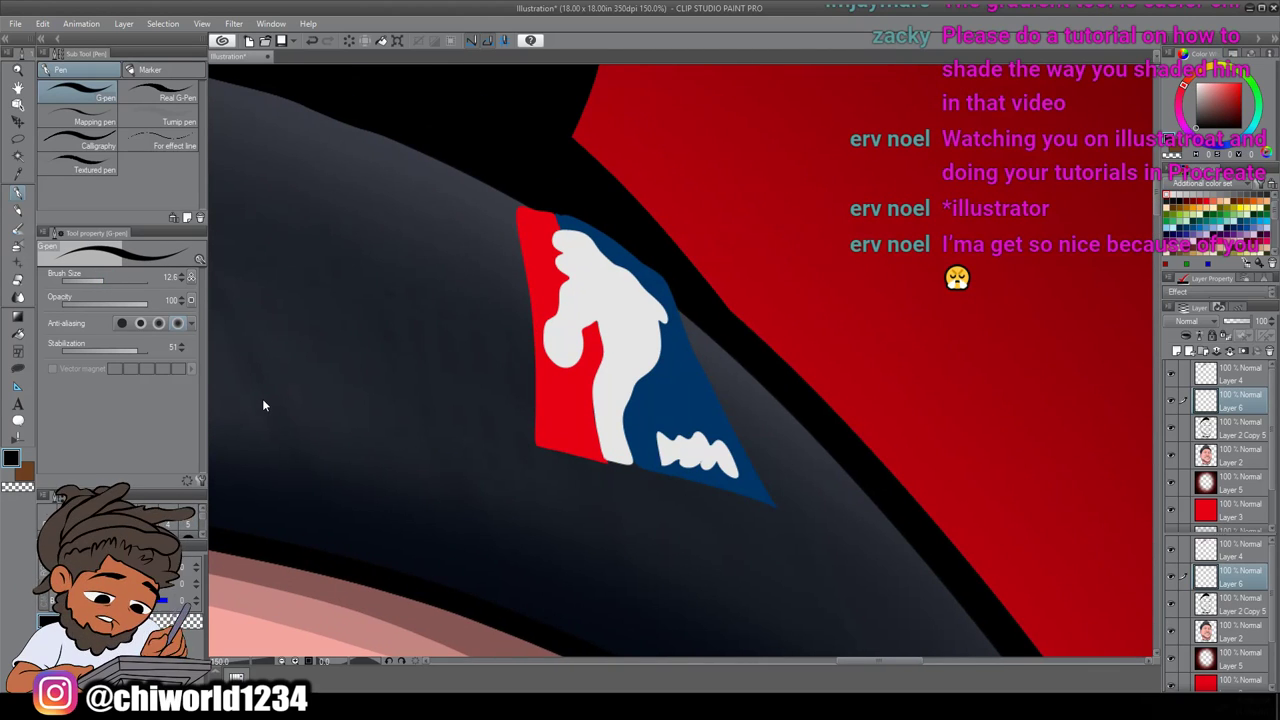
drag(706, 322, 469, 161)
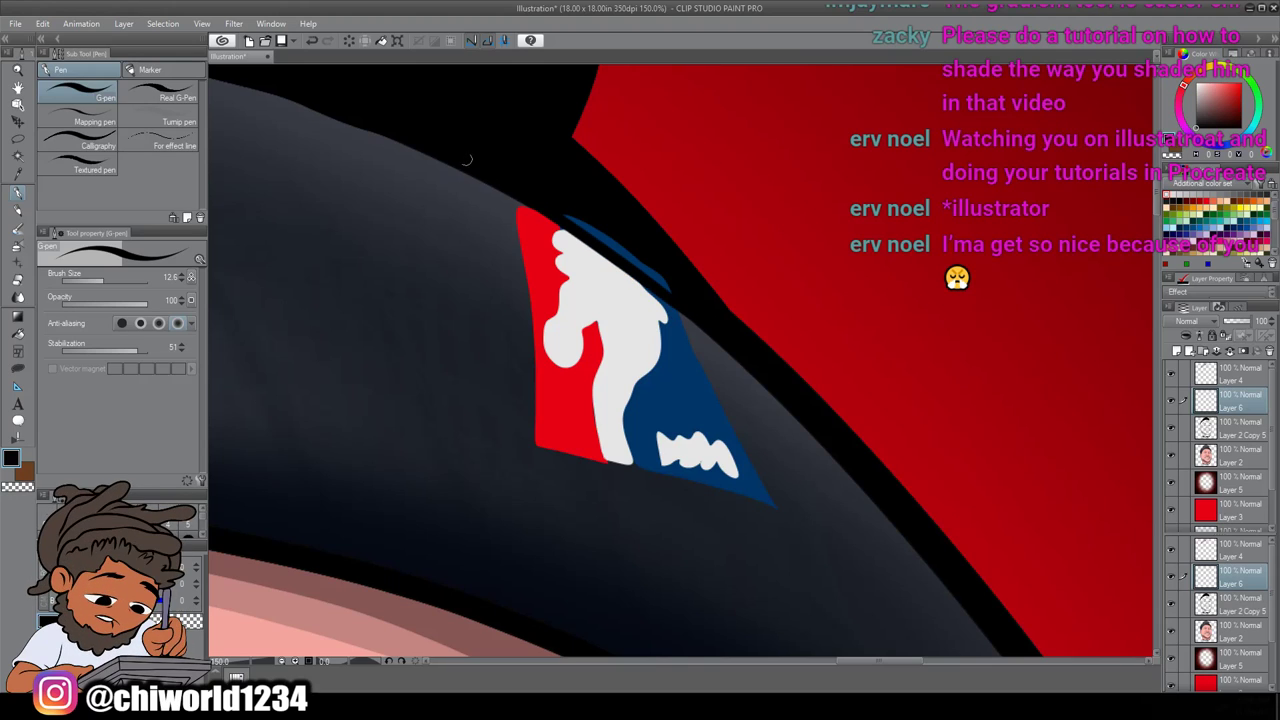
drag(702, 309, 531, 186)
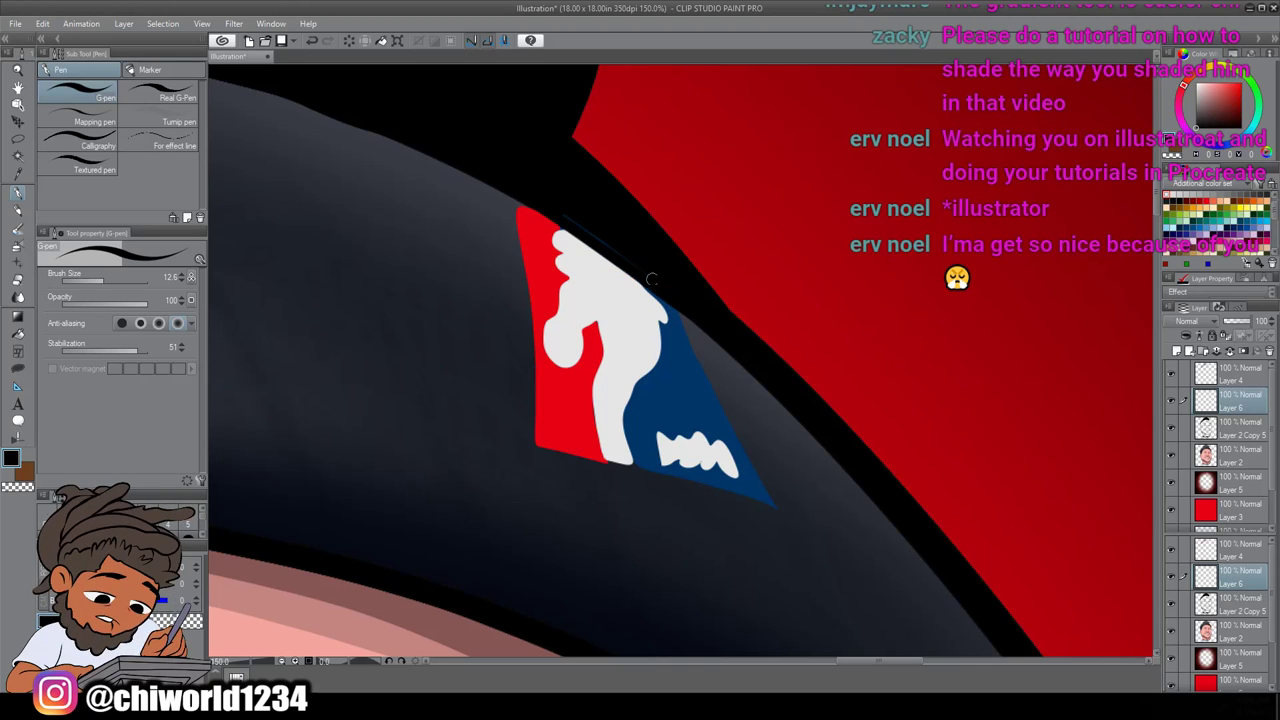
mouse_move(676, 299)
mouse_down()
mouse_move(774, 503)
mouse_move(528, 433)
mouse_move(515, 202)
mouse_move(538, 210)
mouse_up()
On Layer 4, paint a light orange stroke in the outer corner of the right-hand eye with the Opaque watercolor brush at size 21.6
scroll(635, 566, down, 10)
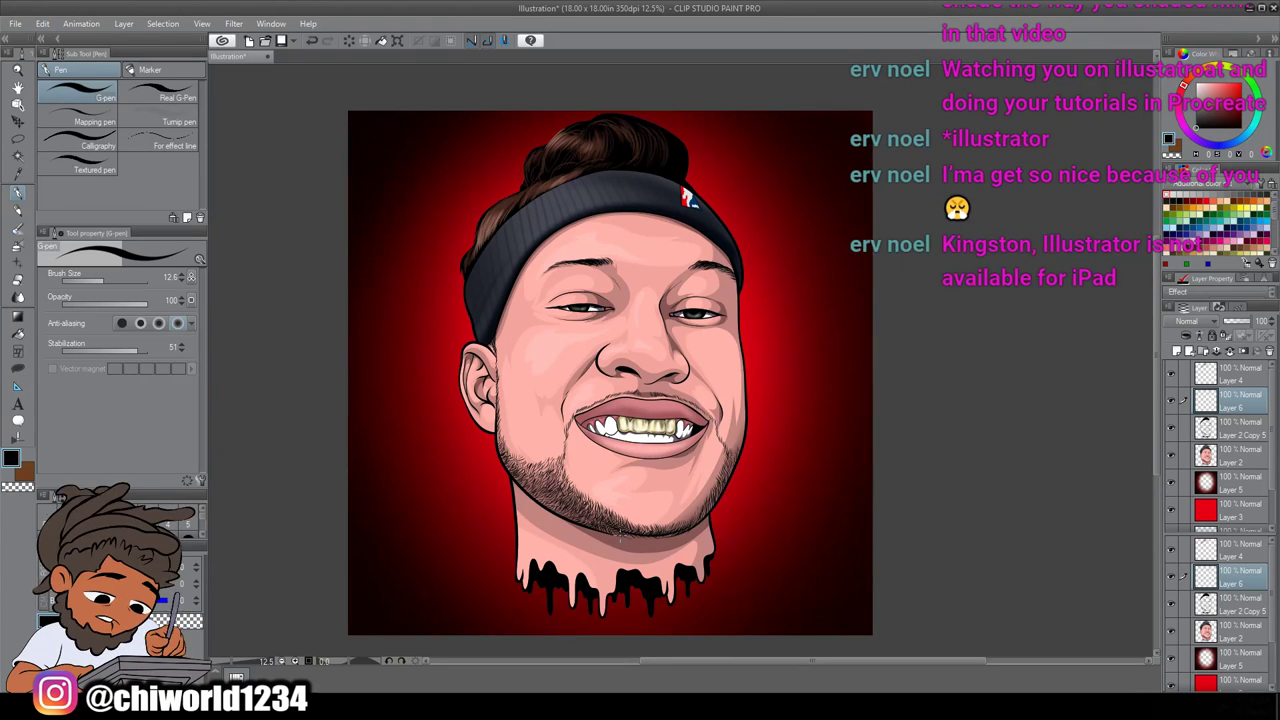
alt+click(550, 188)
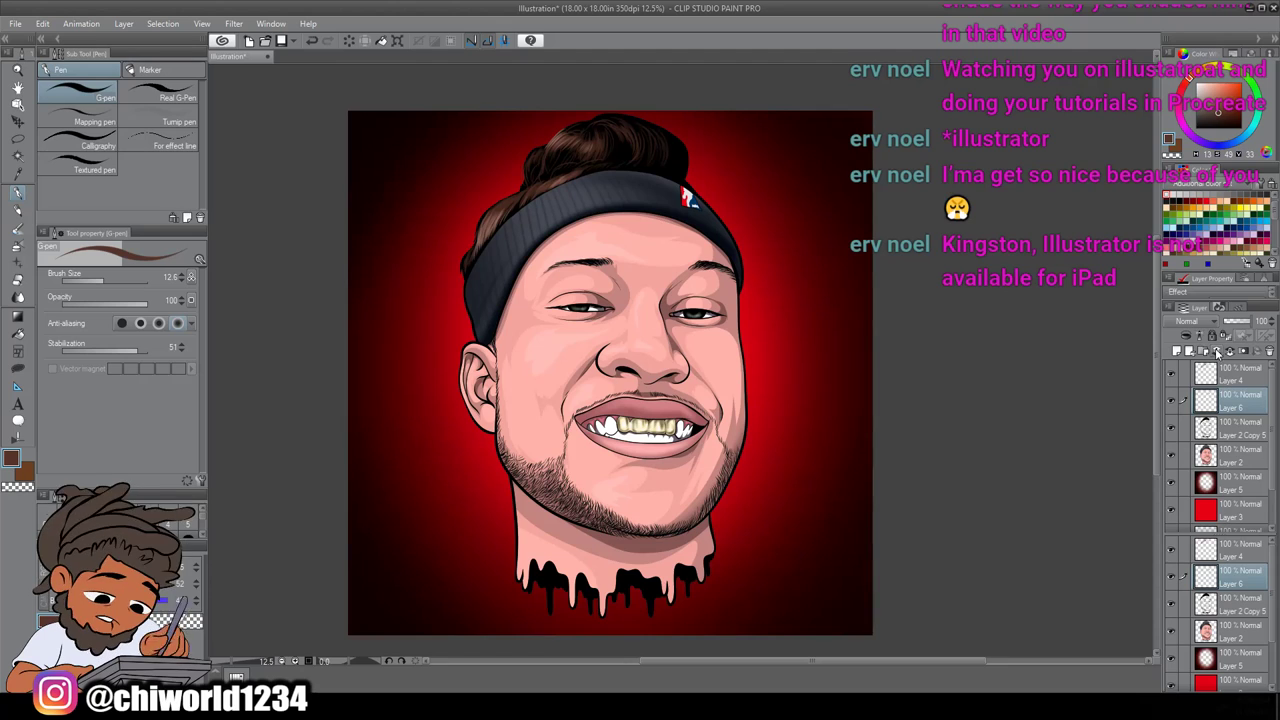
click(1230, 372)
scroll(880, 432, up, 4)
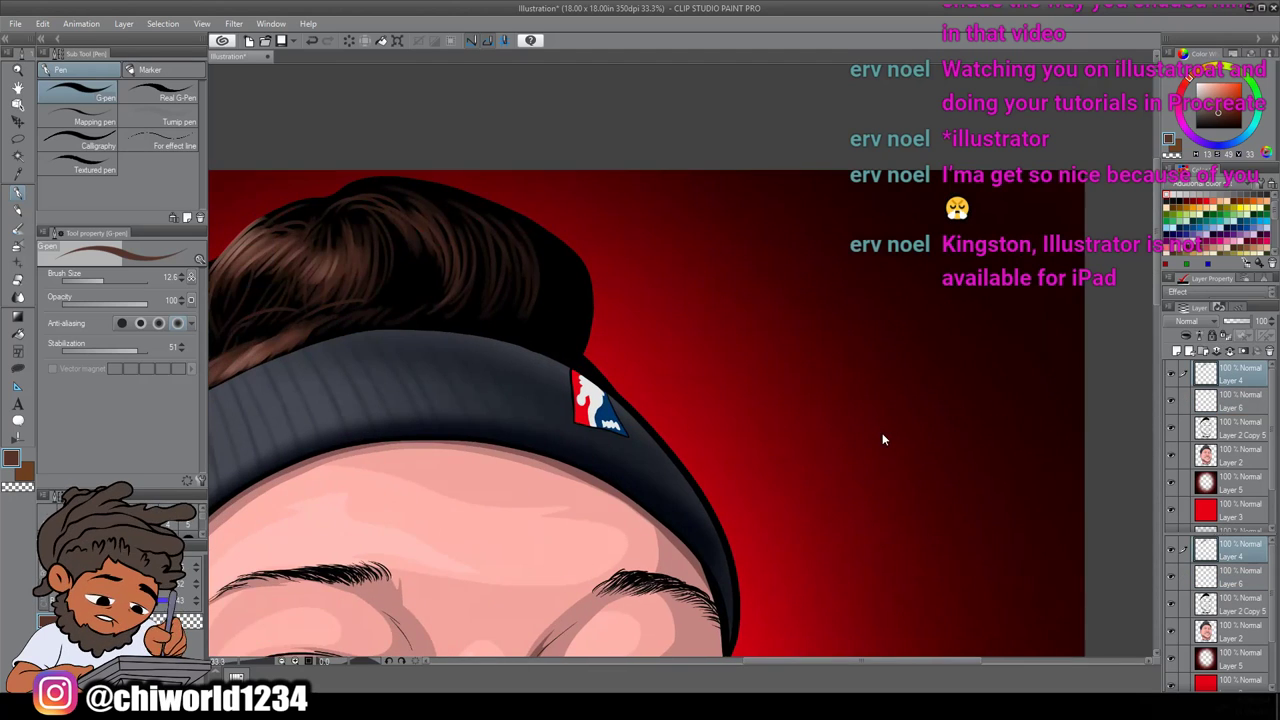
scroll(880, 432, up, 1)
scroll(879, 431, down, 3)
scroll(878, 430, right, 1)
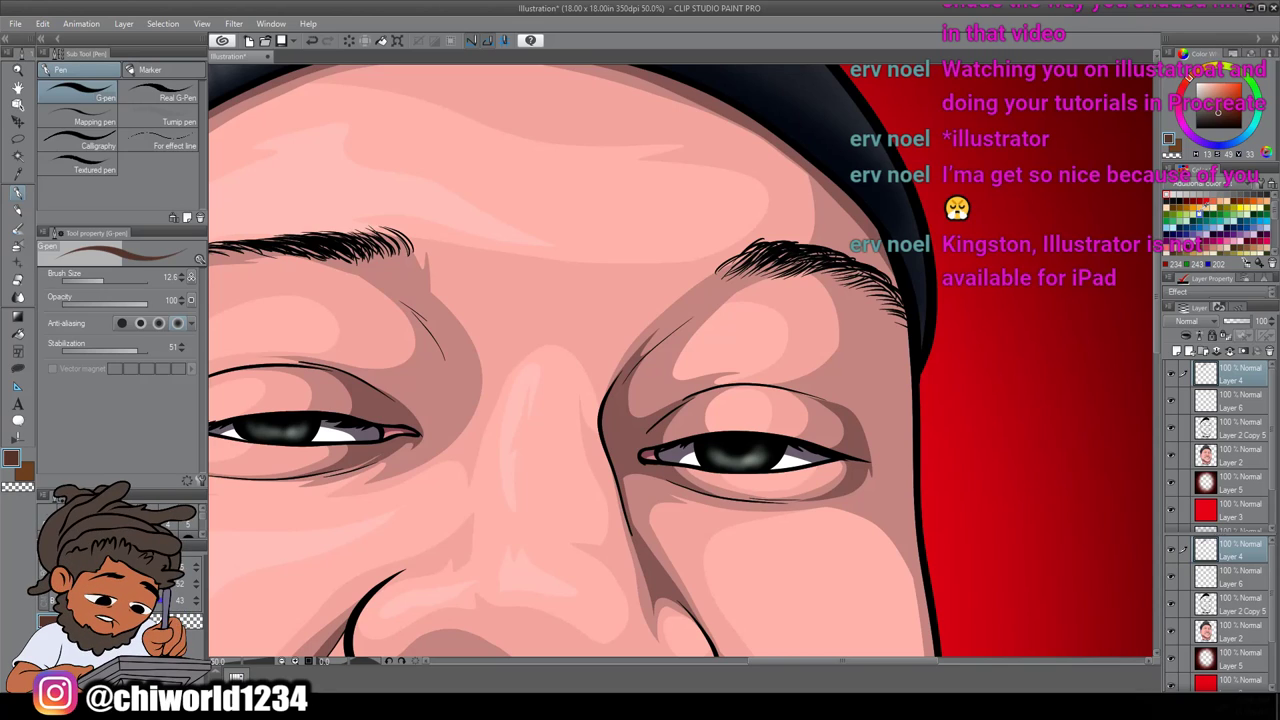
click(1207, 207)
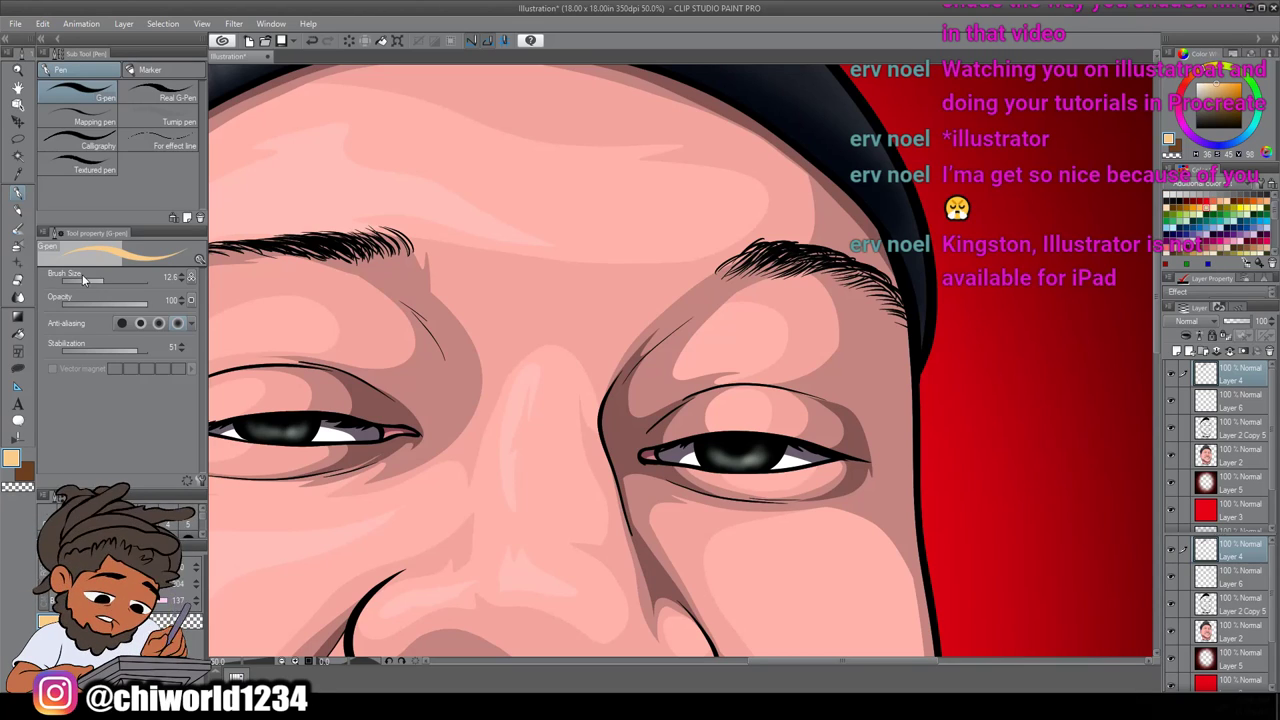
click(18, 227)
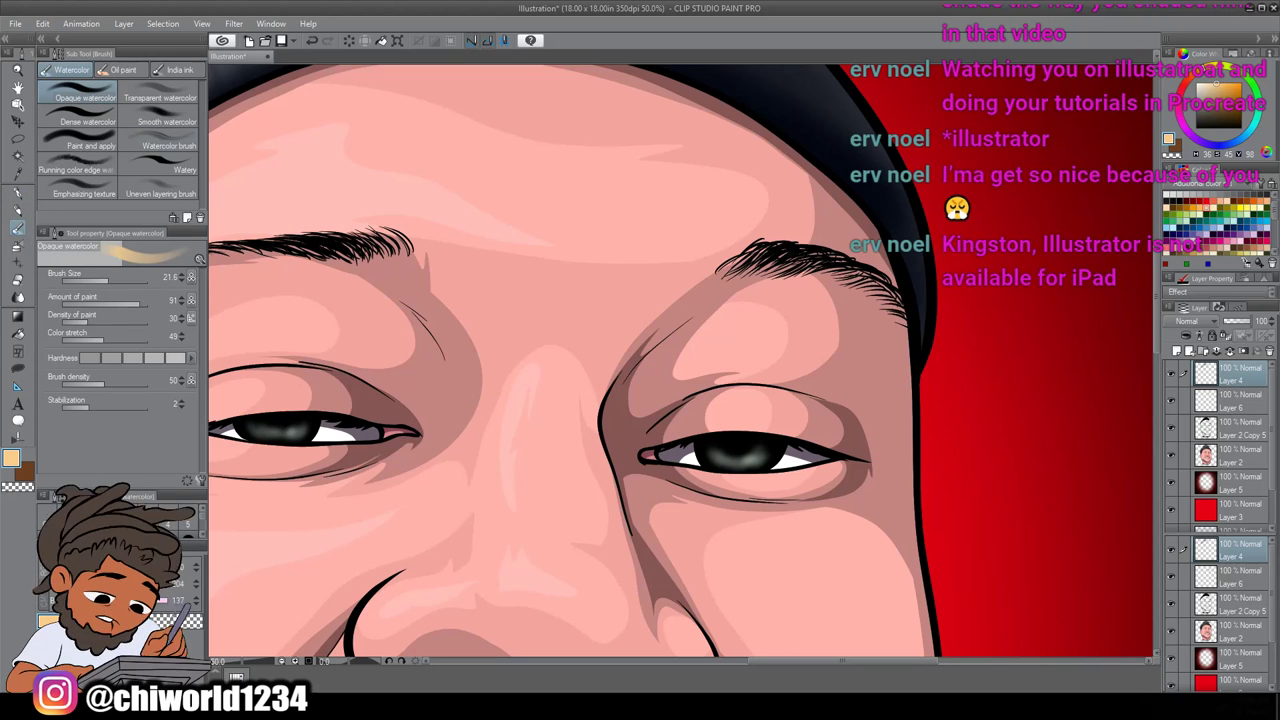
mouse_move(813, 449)
mouse_down()
mouse_move(790, 441)
mouse_move(838, 455)
mouse_up()
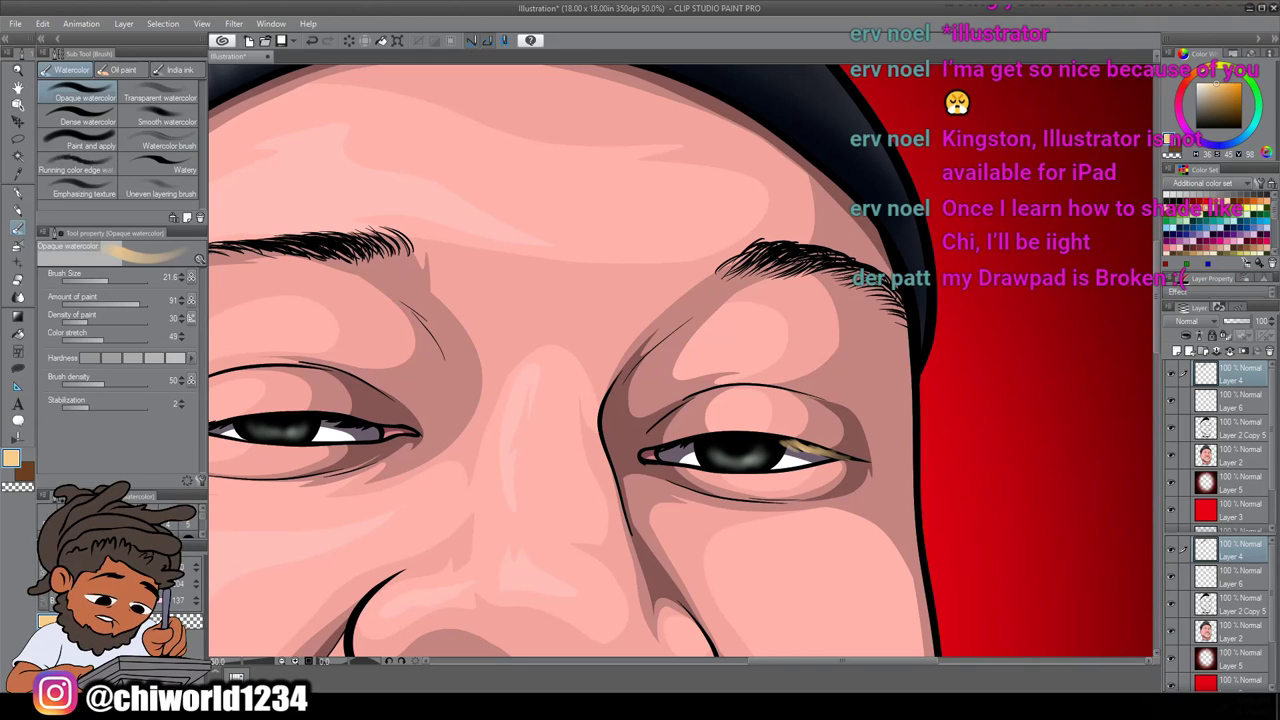
scroll(598, 641, down, 4)
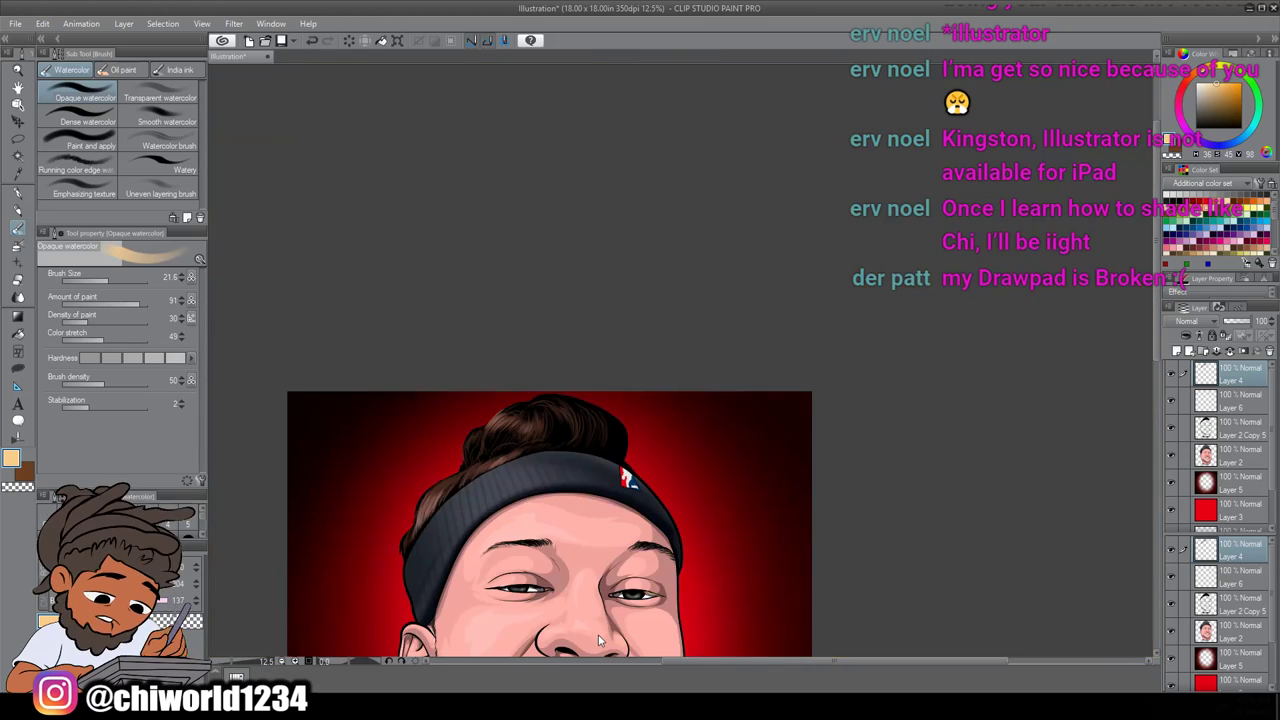
scroll(598, 641, left, 2)
scroll(598, 641, down, 4)
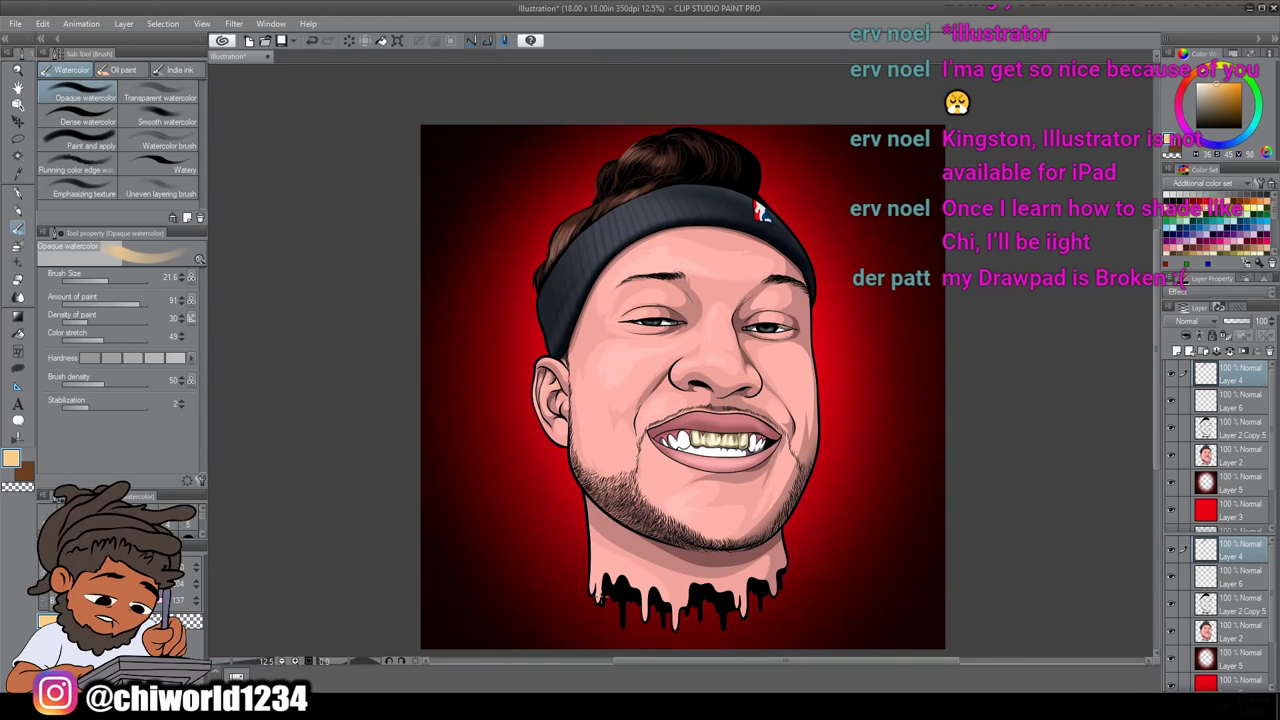